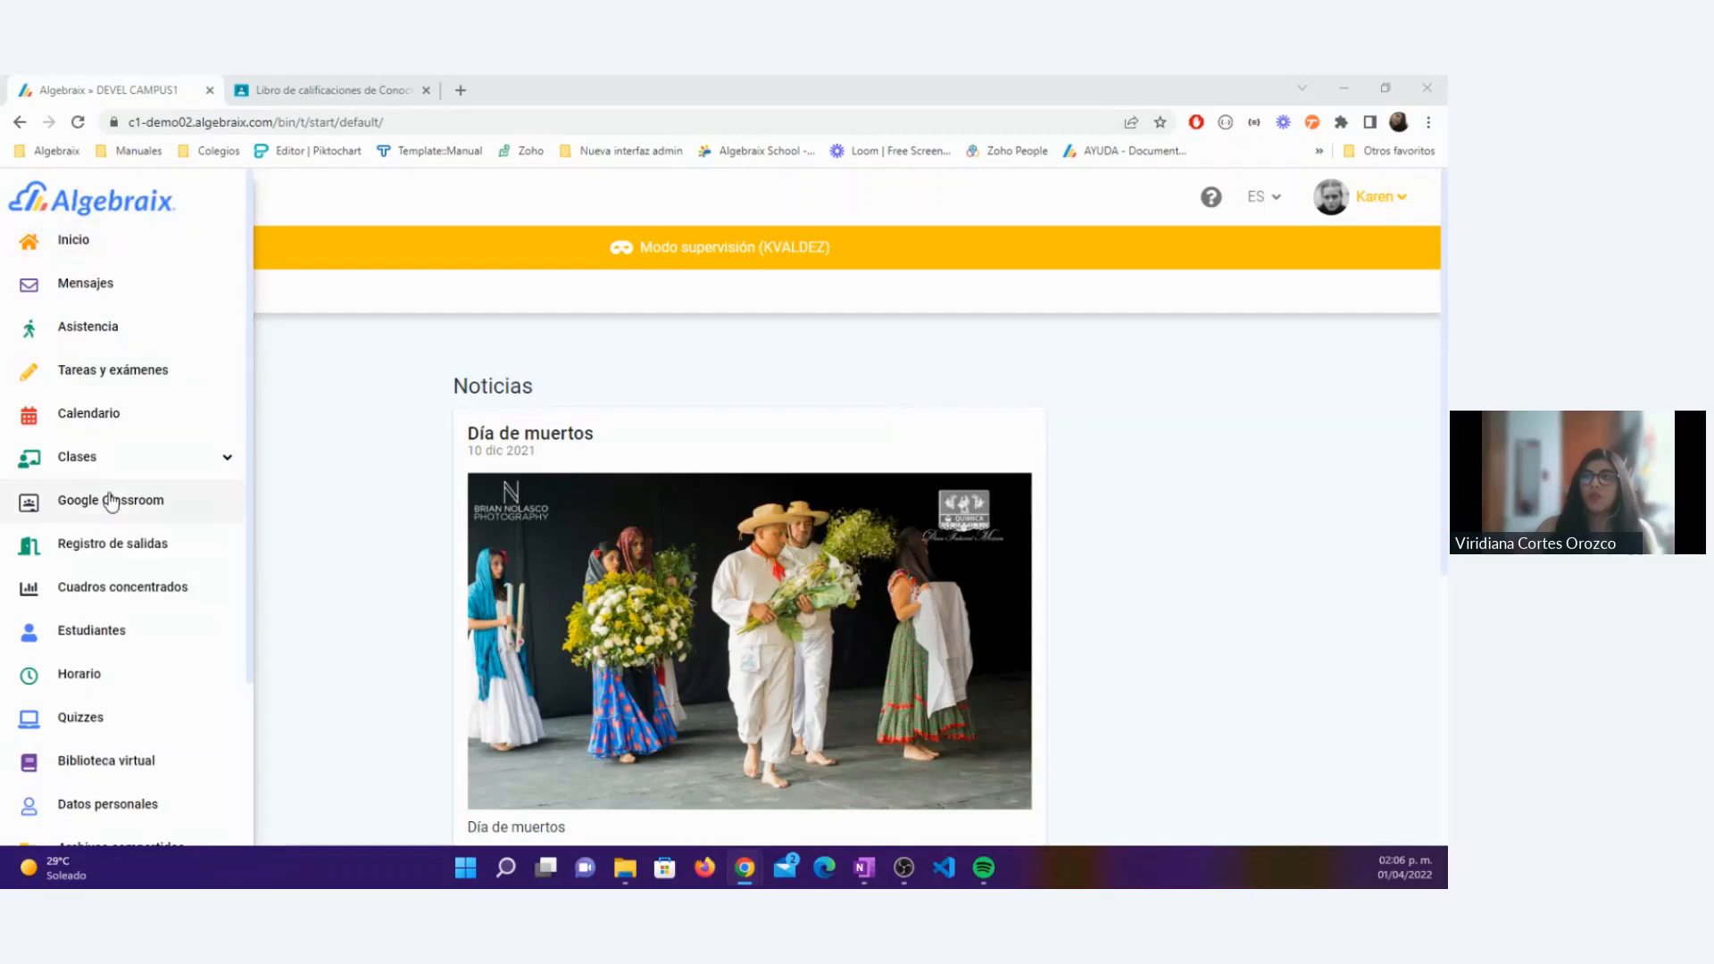
Step: Open the Google Classroom section and review the available Classroom origin classes and Algebraix destination classes
{"action": "left_click", "coordinate": [88, 519]}
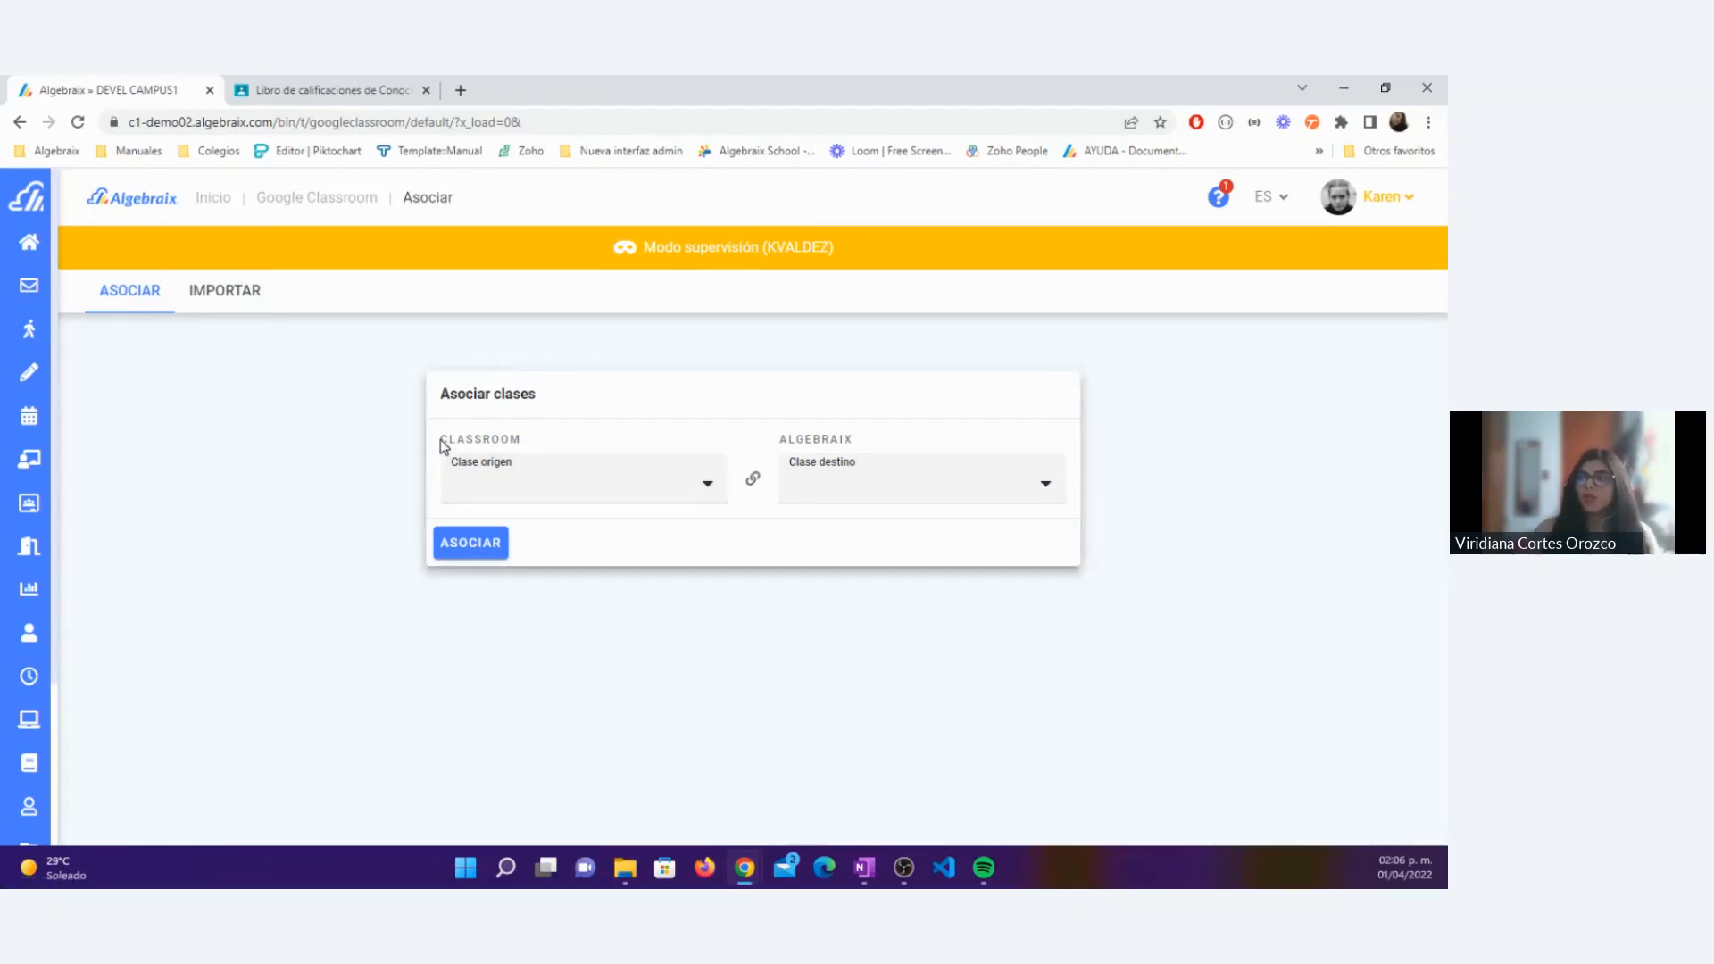
{"action": "left_click_drag", "start_coordinate": [437, 444], "coordinate": [527, 447]}
{"action": "left_click", "coordinate": [558, 478]}
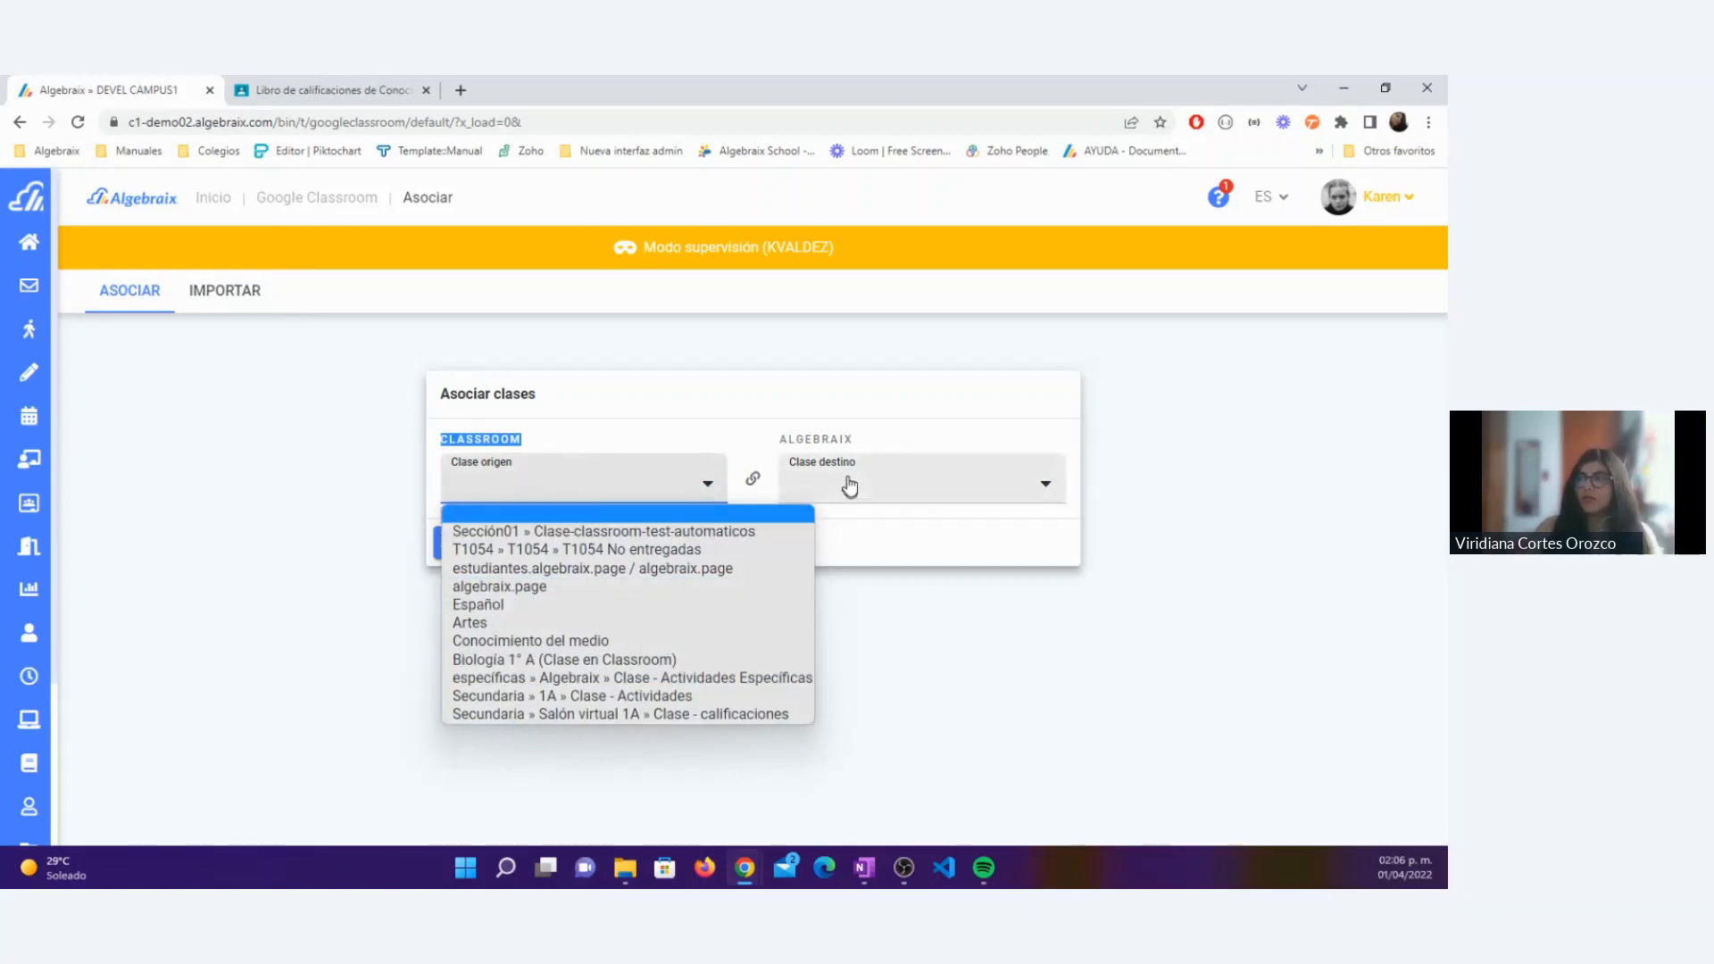
{"action": "left_click_drag", "start_coordinate": [784, 438], "coordinate": [859, 441]}
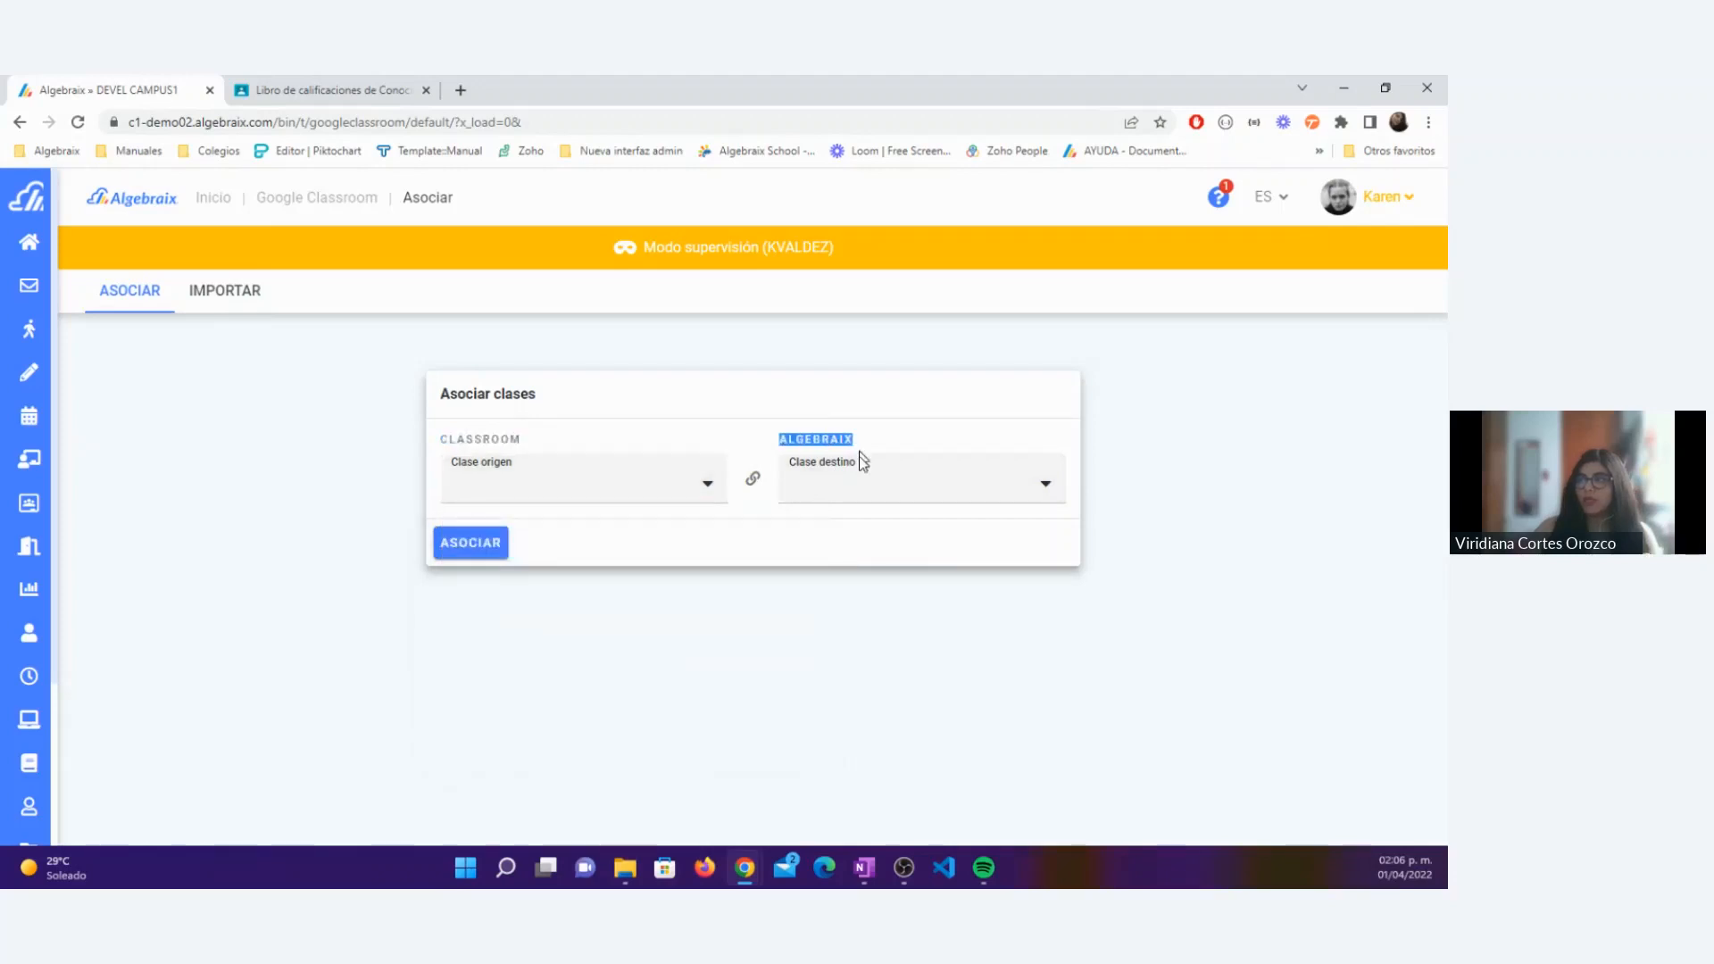
{"action": "left_click", "coordinate": [858, 490]}
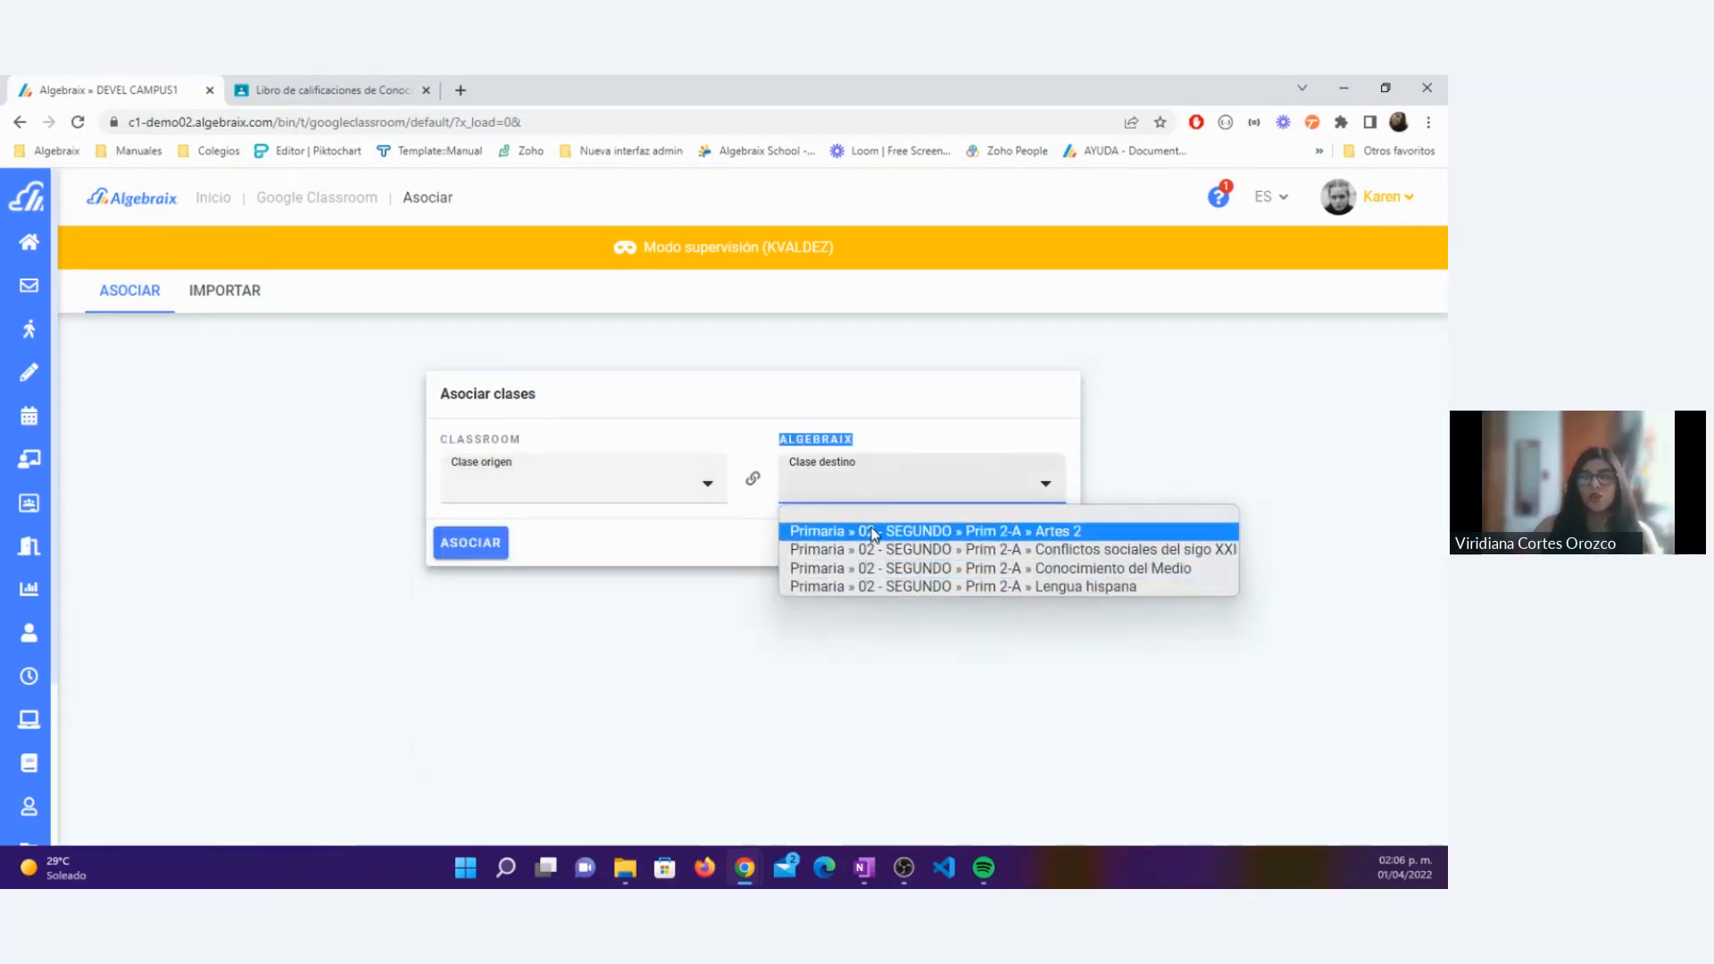
Step: Associate the Classroom class Español with the Algebraix class Primaria » 02 - SEGUNDO » Prim 2-A » Lengua hispana
{"action": "left_click", "coordinate": [593, 494]}
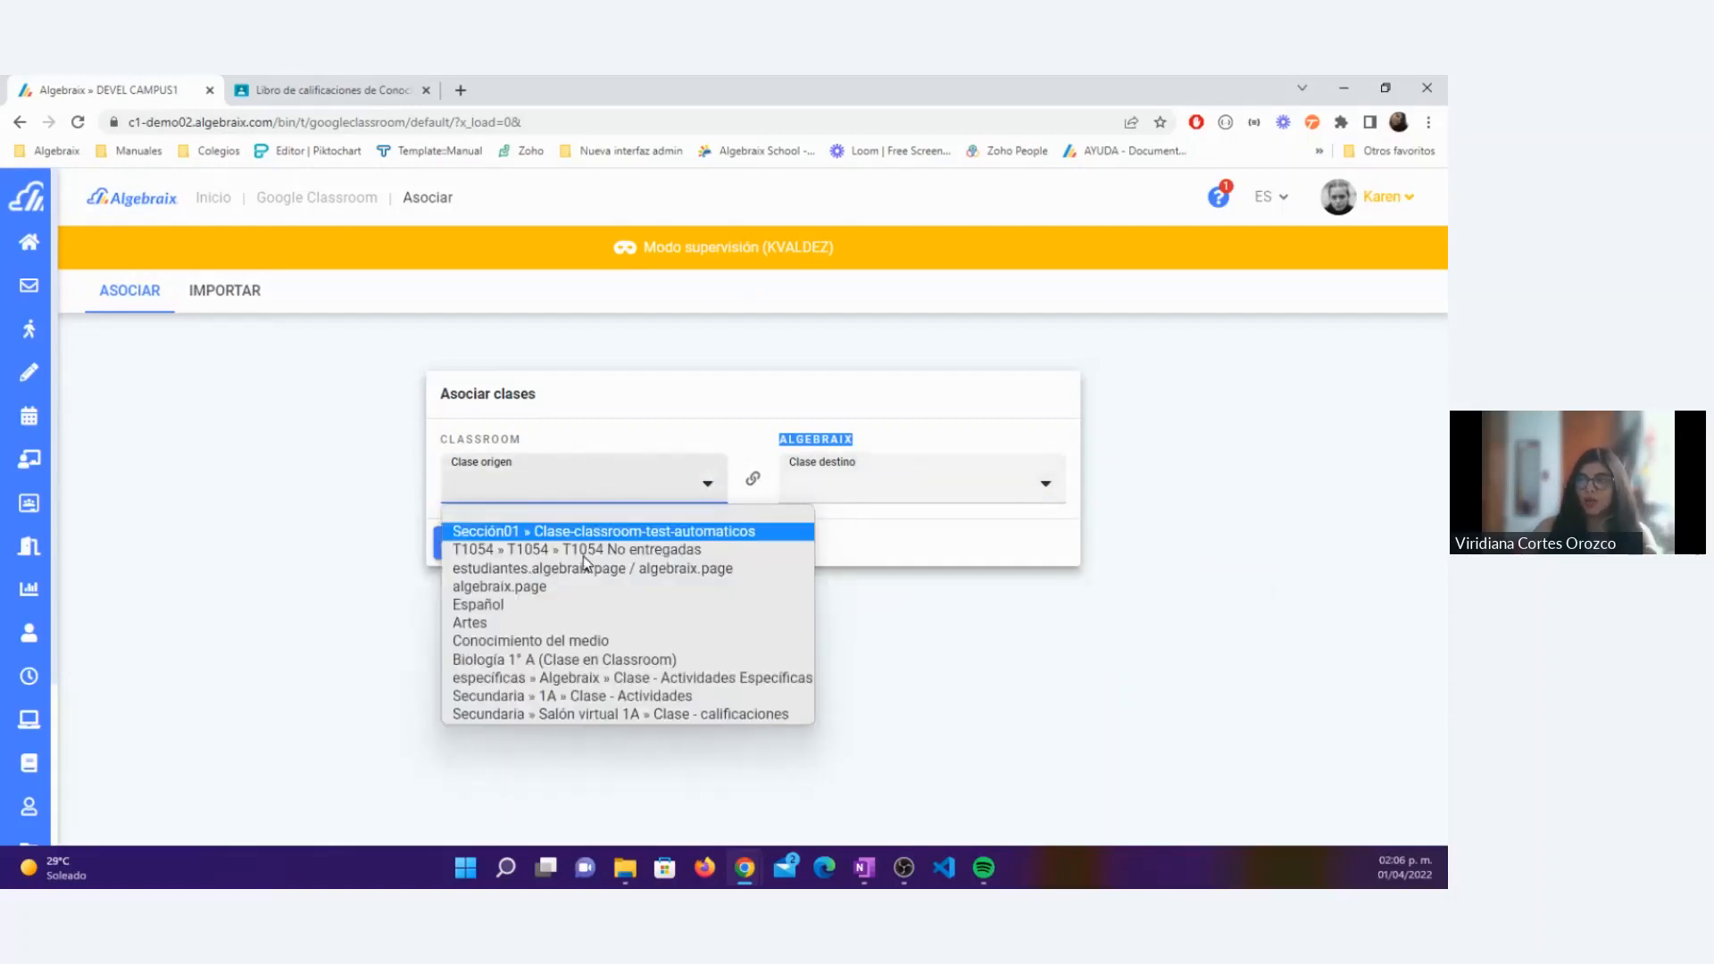
{"action": "left_click", "coordinate": [494, 606]}
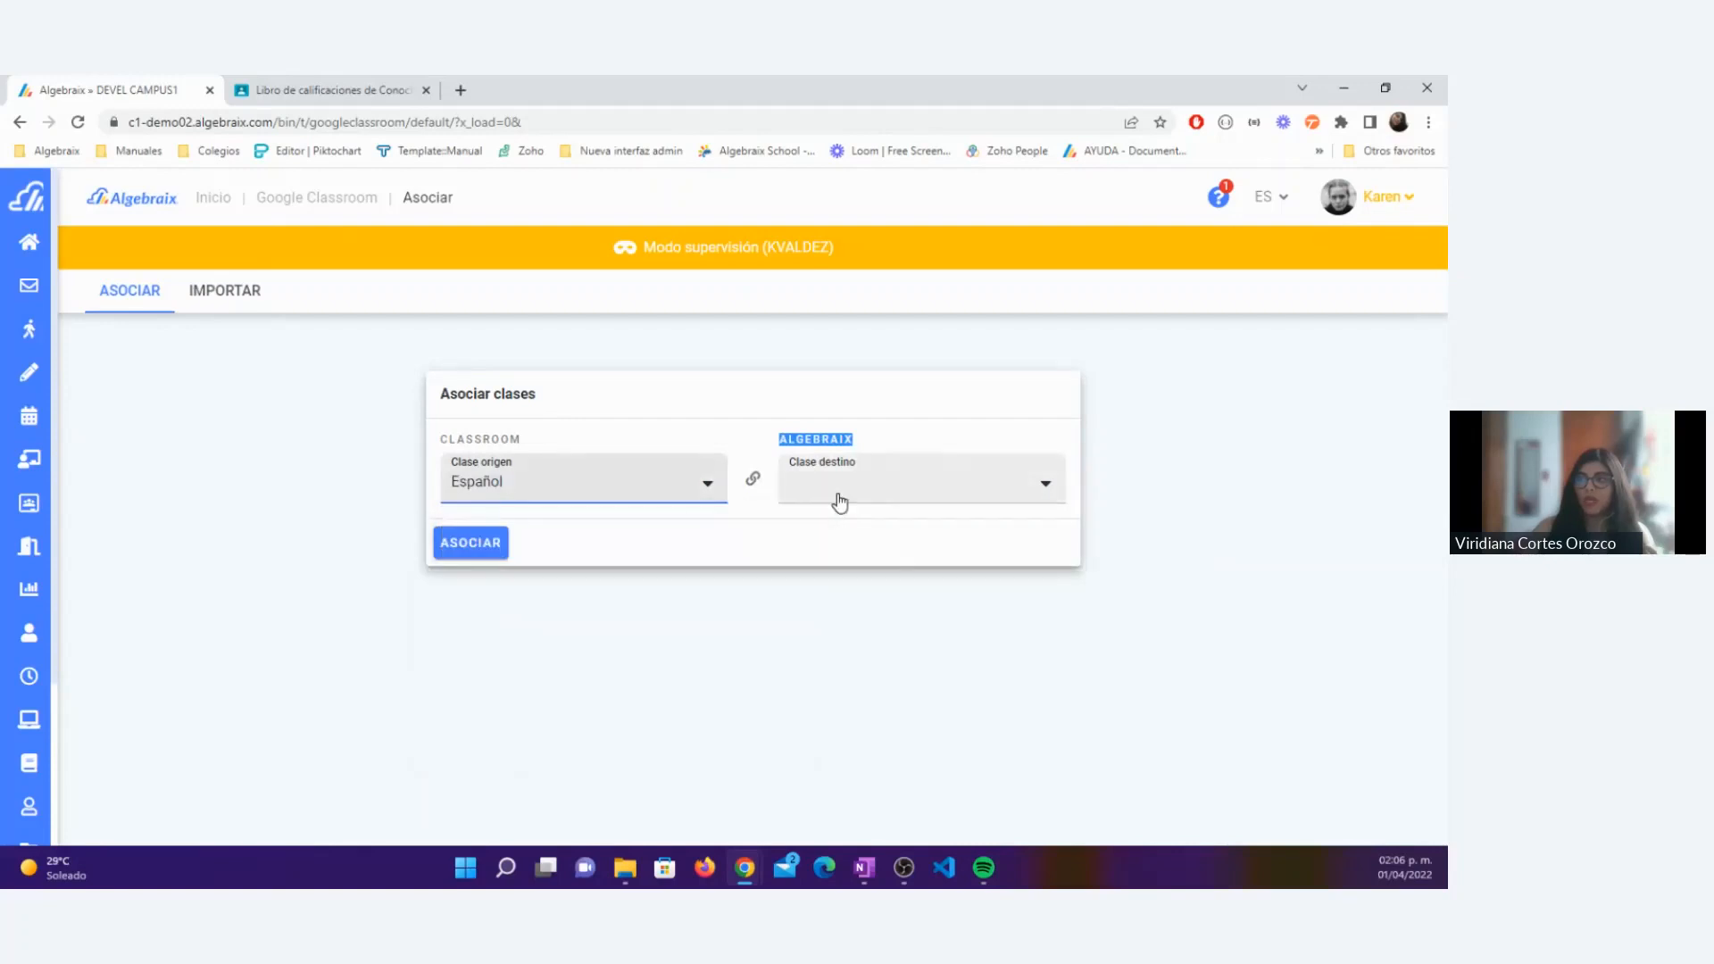
{"action": "left_click", "coordinate": [839, 503]}
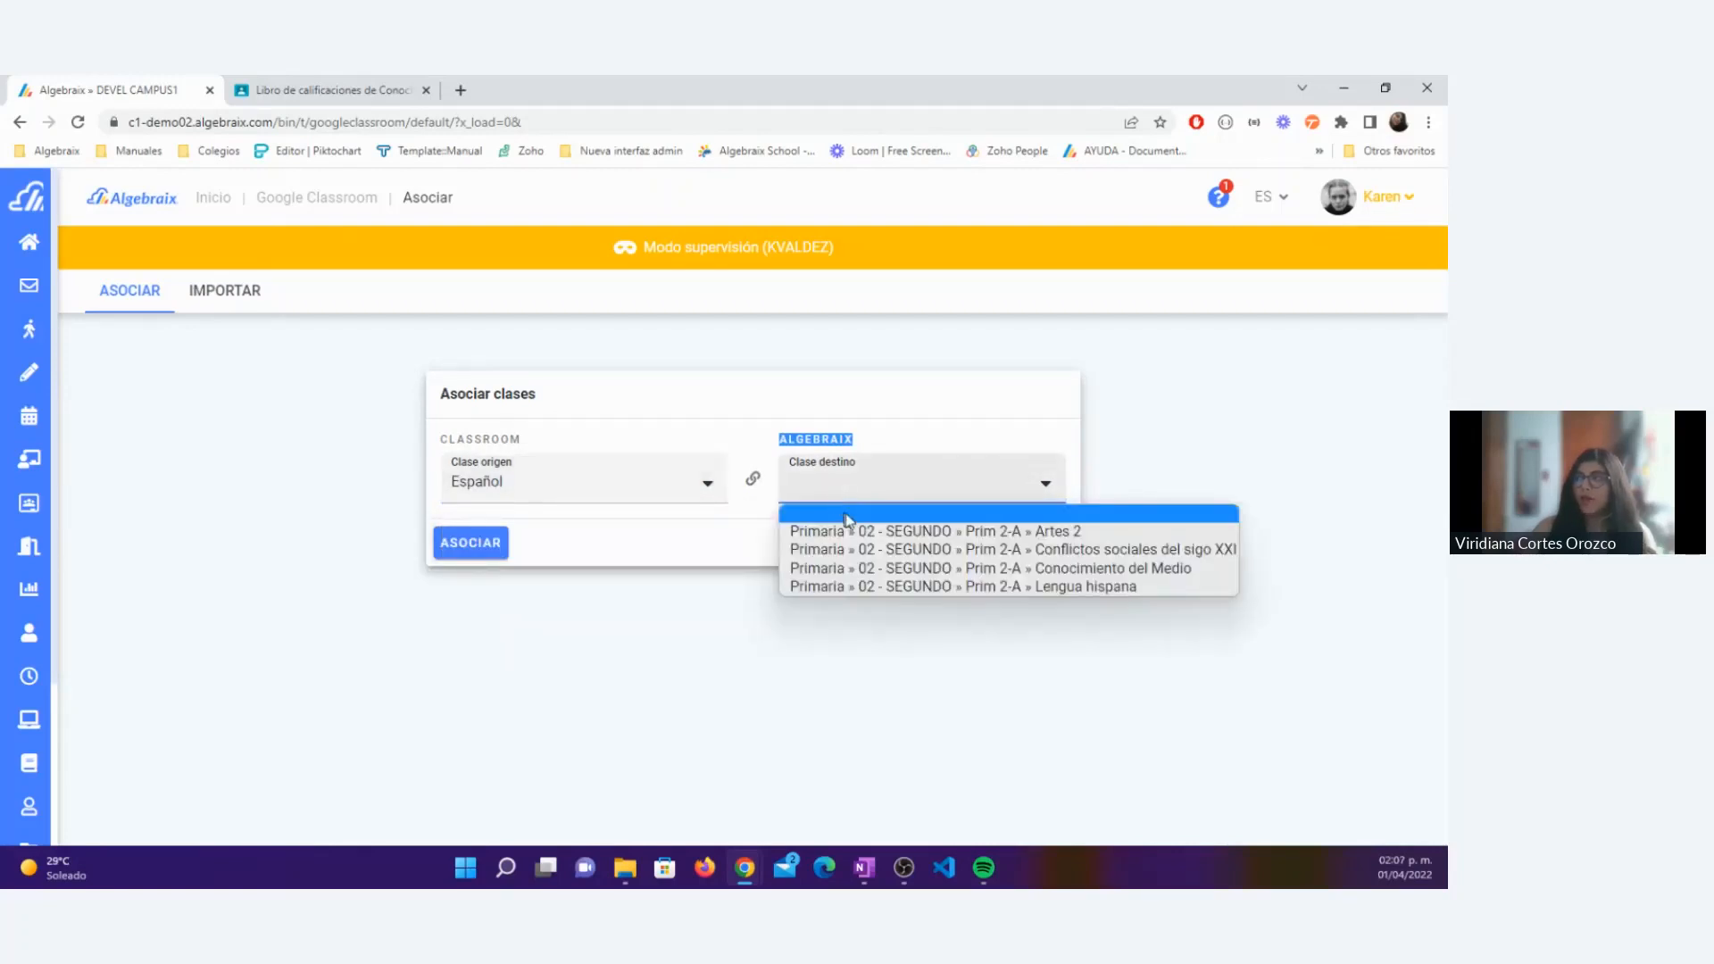
{"action": "left_click", "coordinate": [876, 590]}
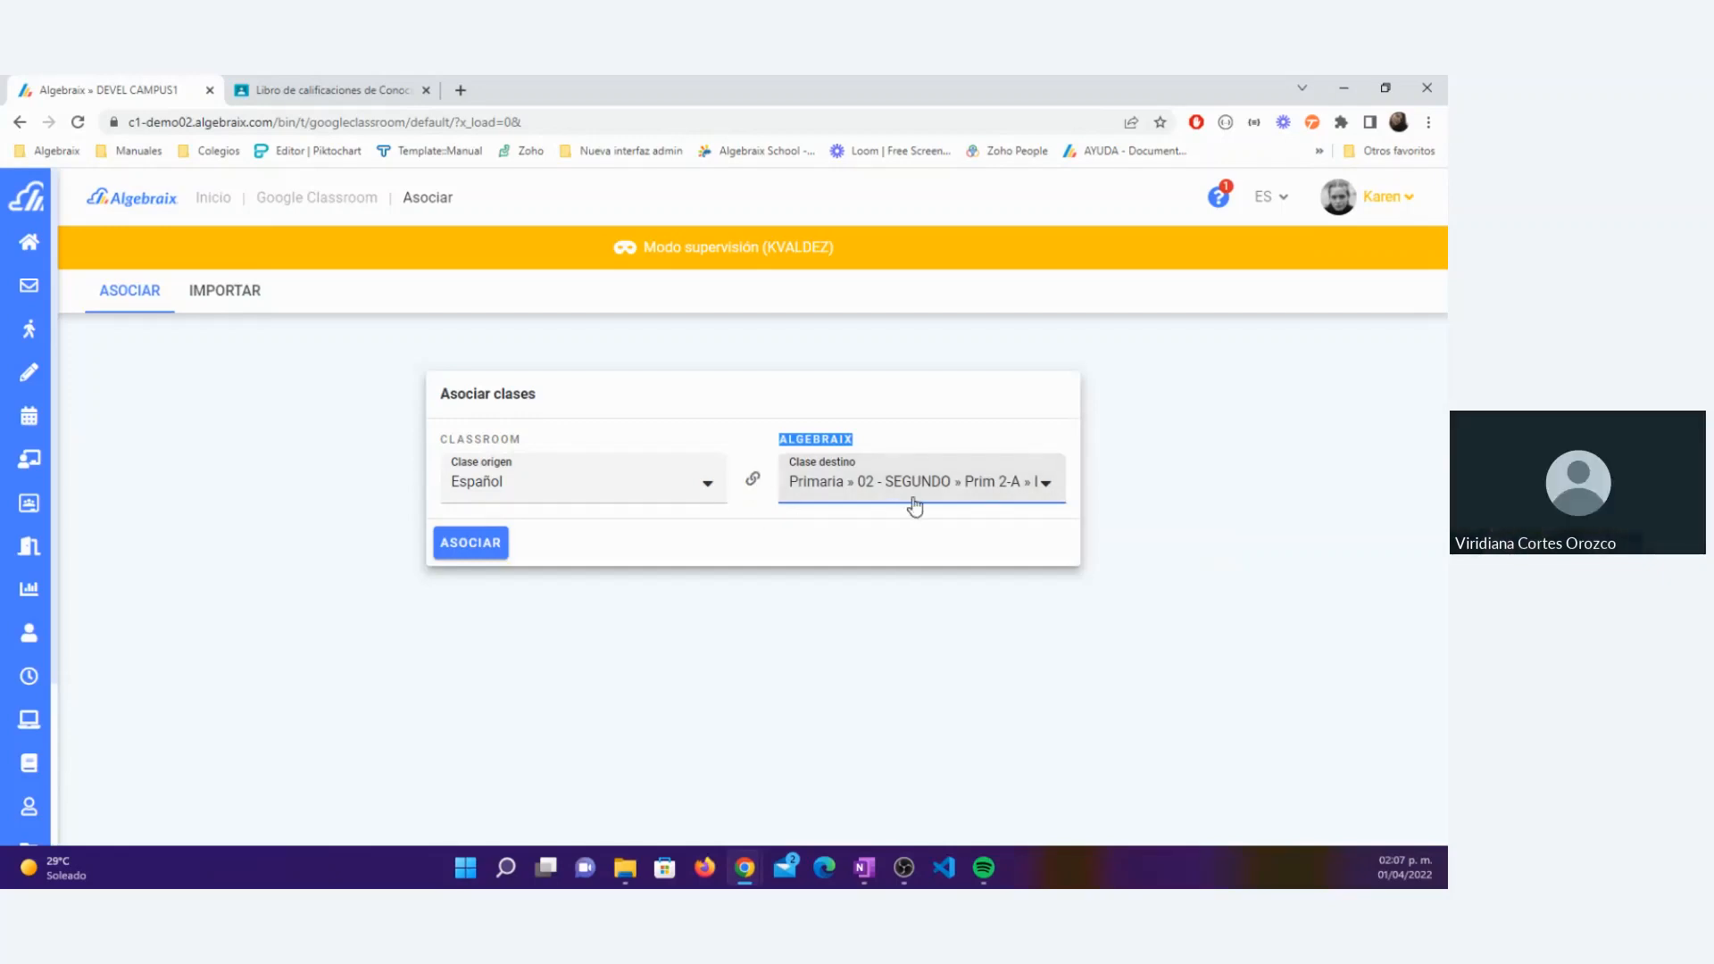
{"action": "left_click", "coordinate": [745, 512]}
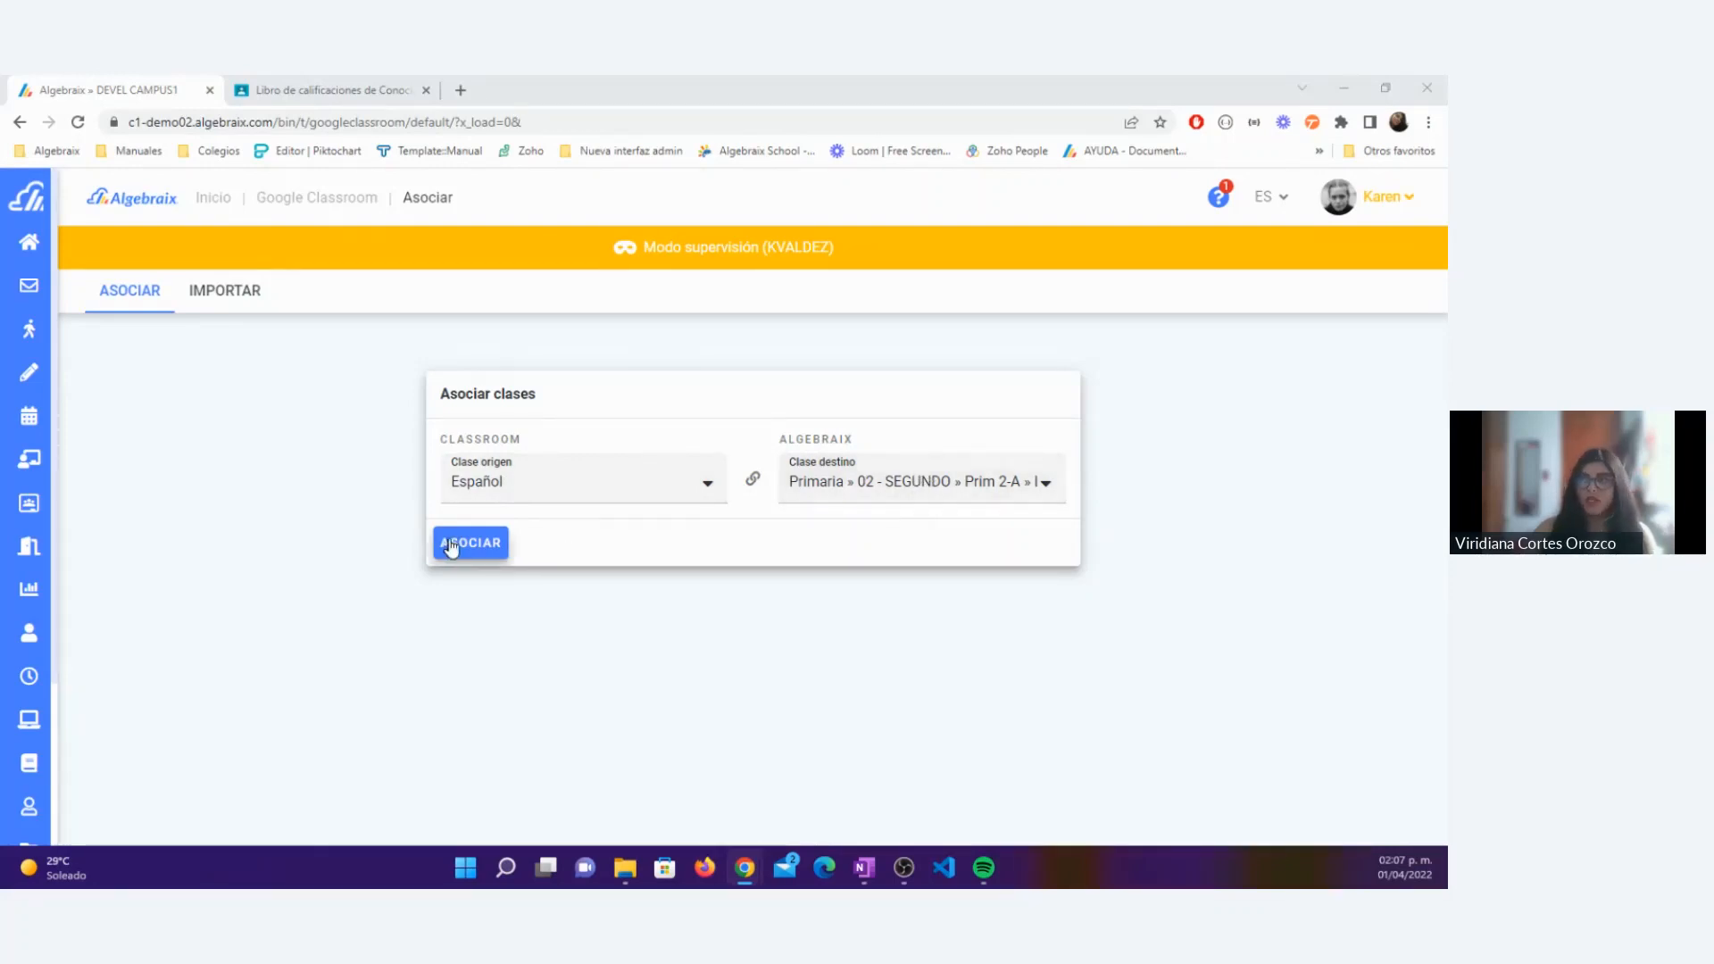
{"action": "left_click", "coordinate": [495, 547]}
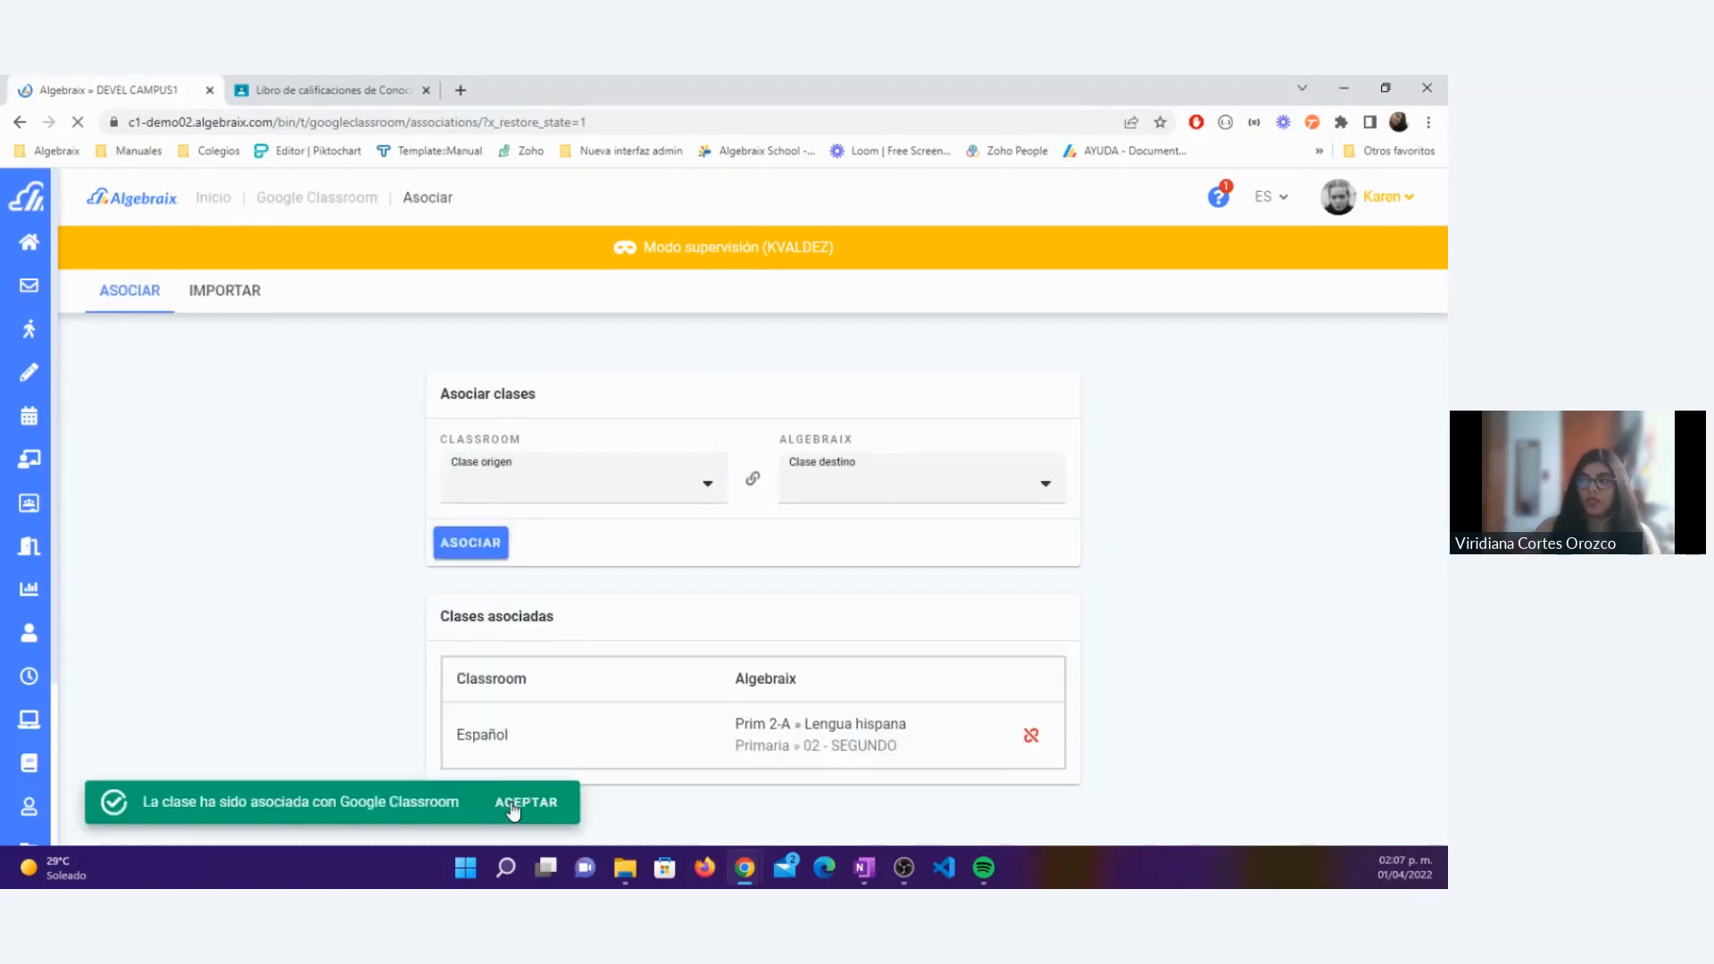
{"action": "left_click", "coordinate": [516, 807]}
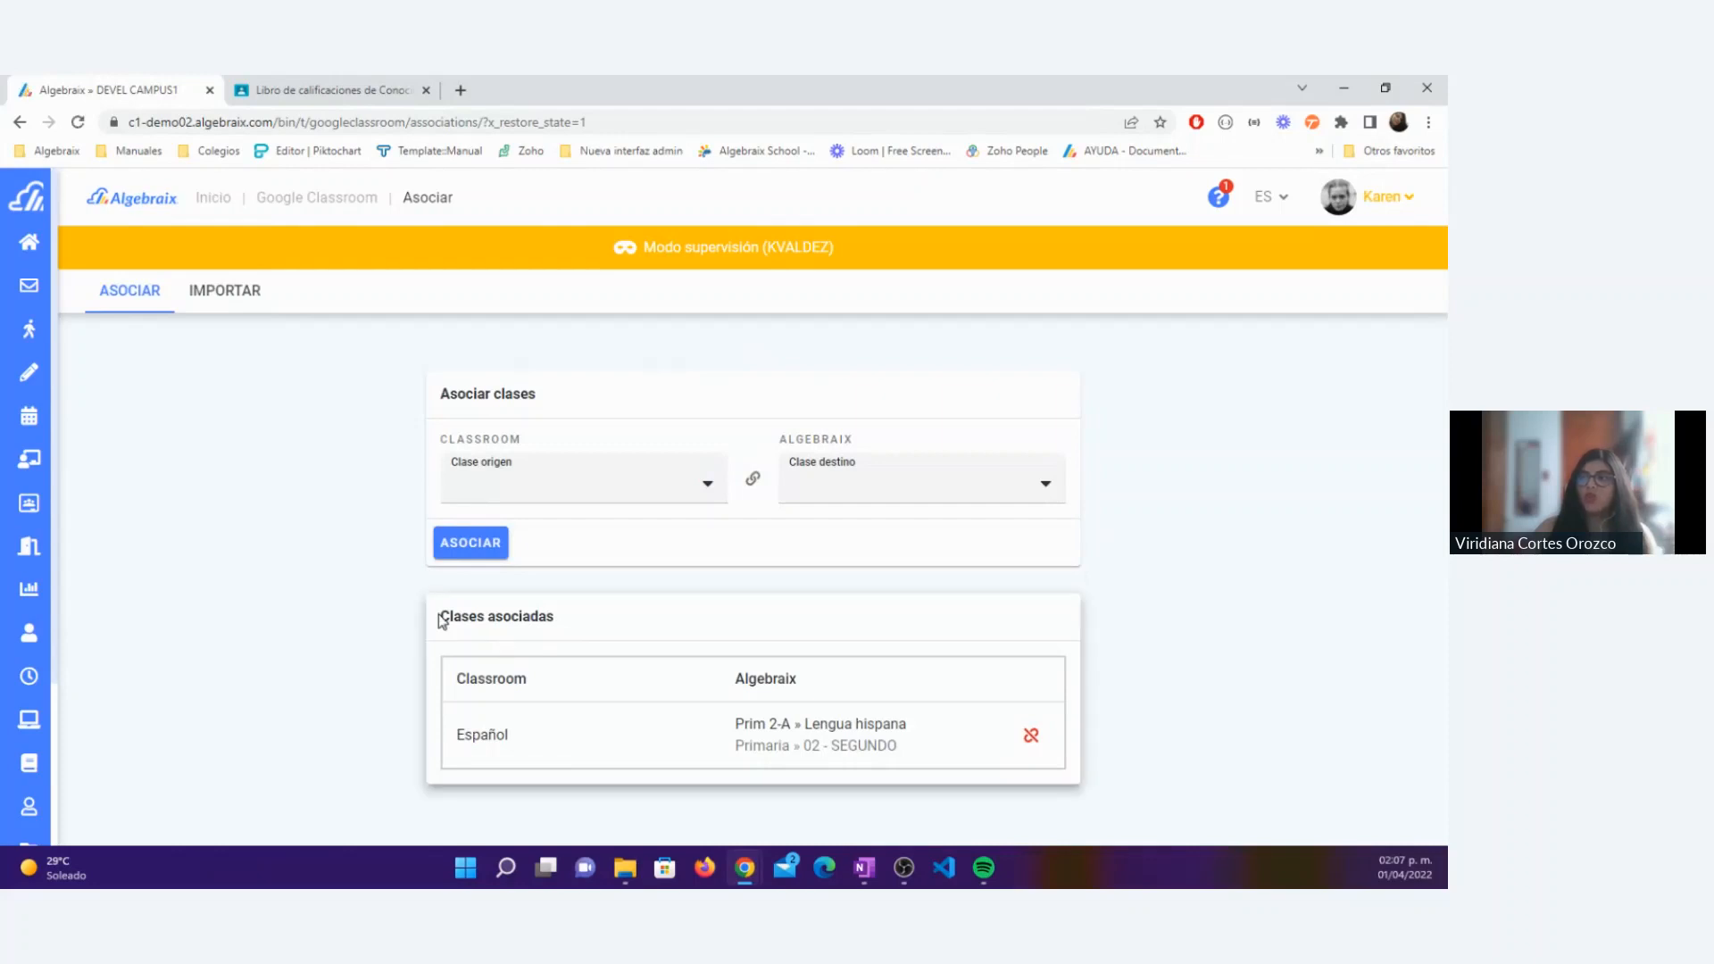
Step: Review the associated classes table, comparing the Classroom and Algebraix columns for the Español entry
{"action": "left_click_drag", "start_coordinate": [441, 622], "coordinate": [555, 618]}
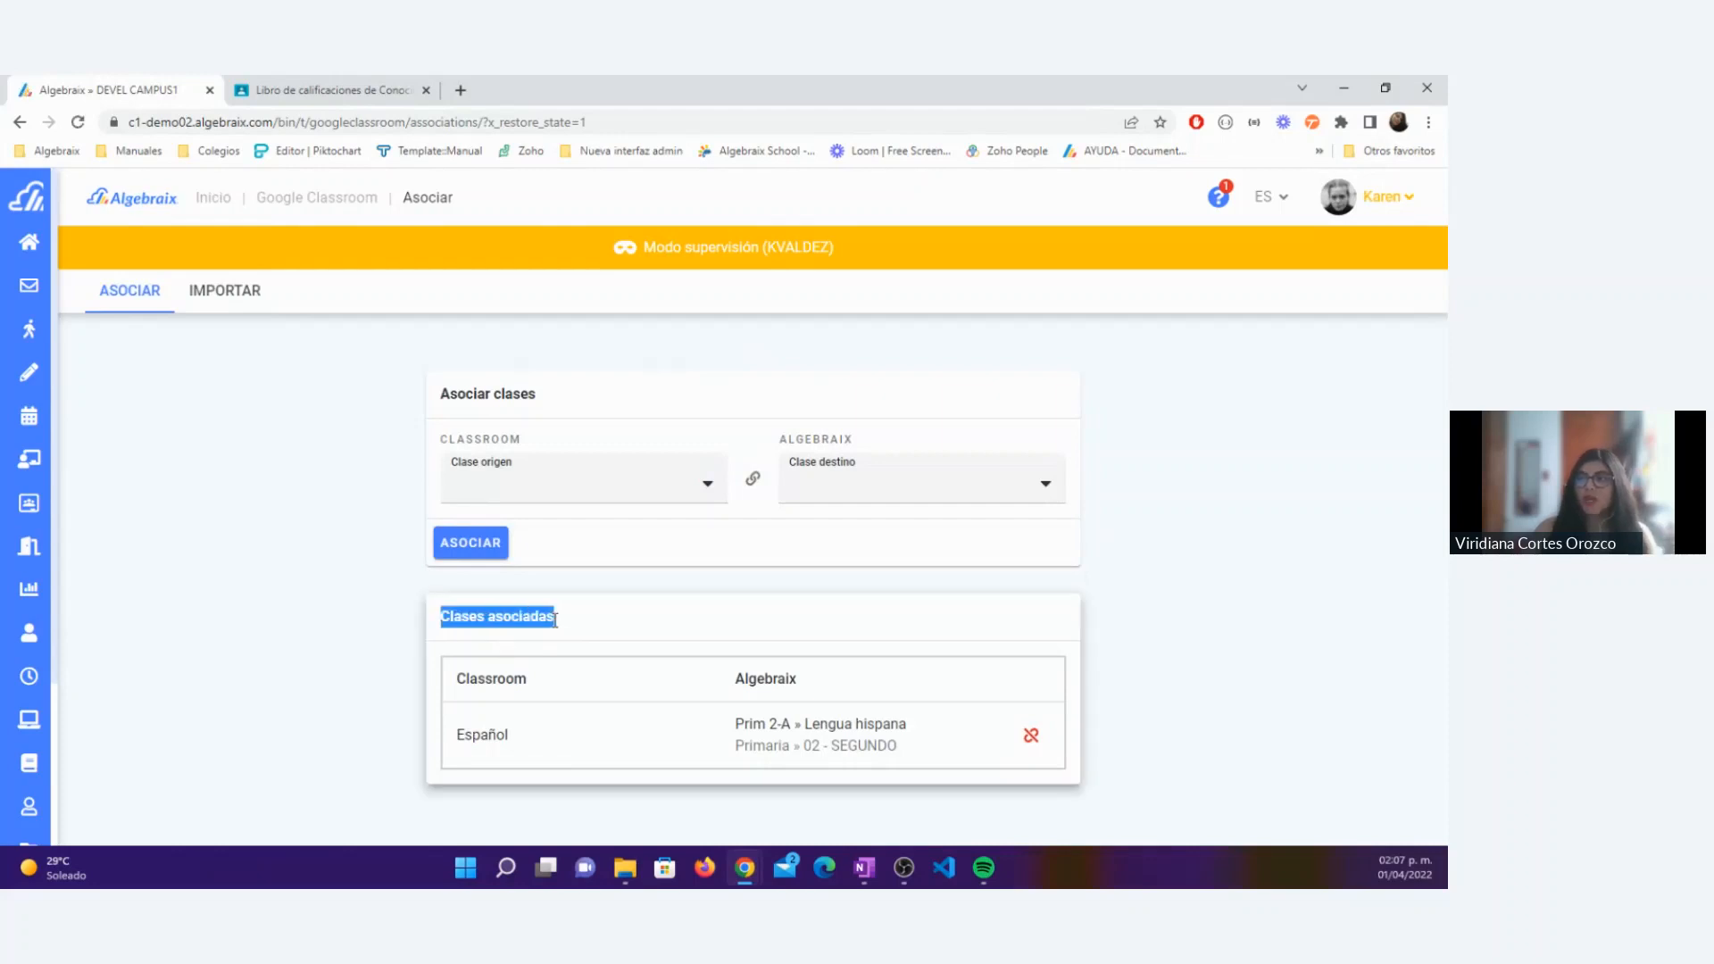
{"action": "left_click", "coordinate": [549, 725]}
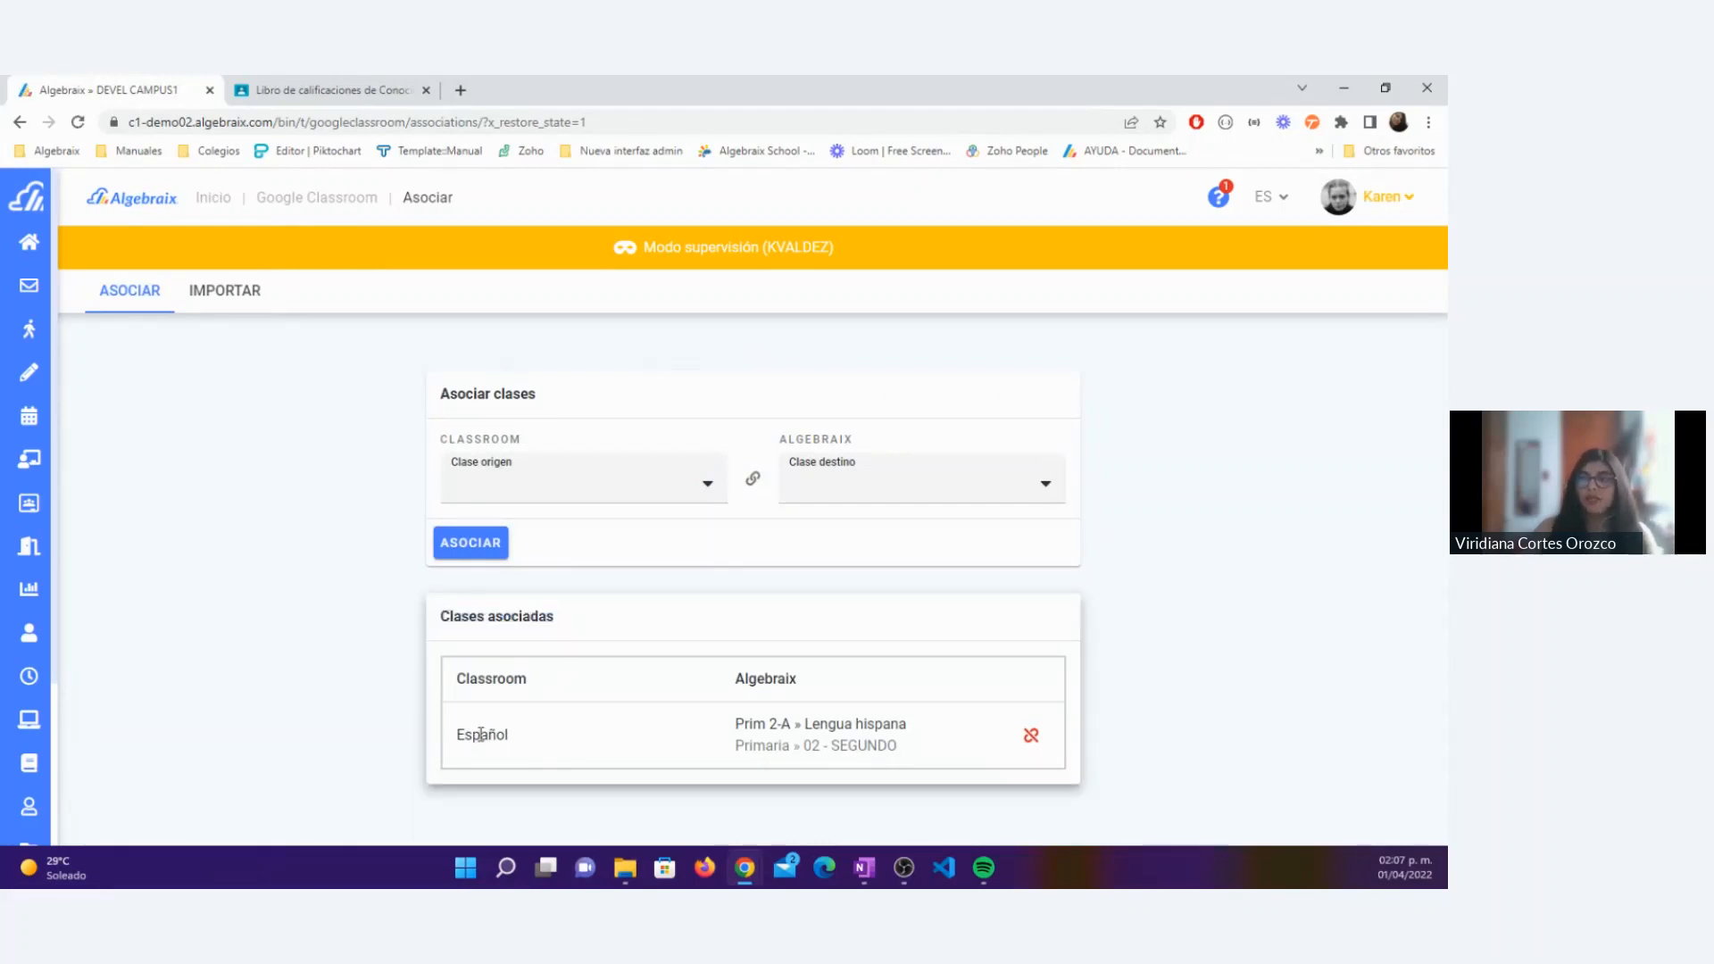
{"action": "left_click_drag", "start_coordinate": [452, 732], "coordinate": [505, 741]}
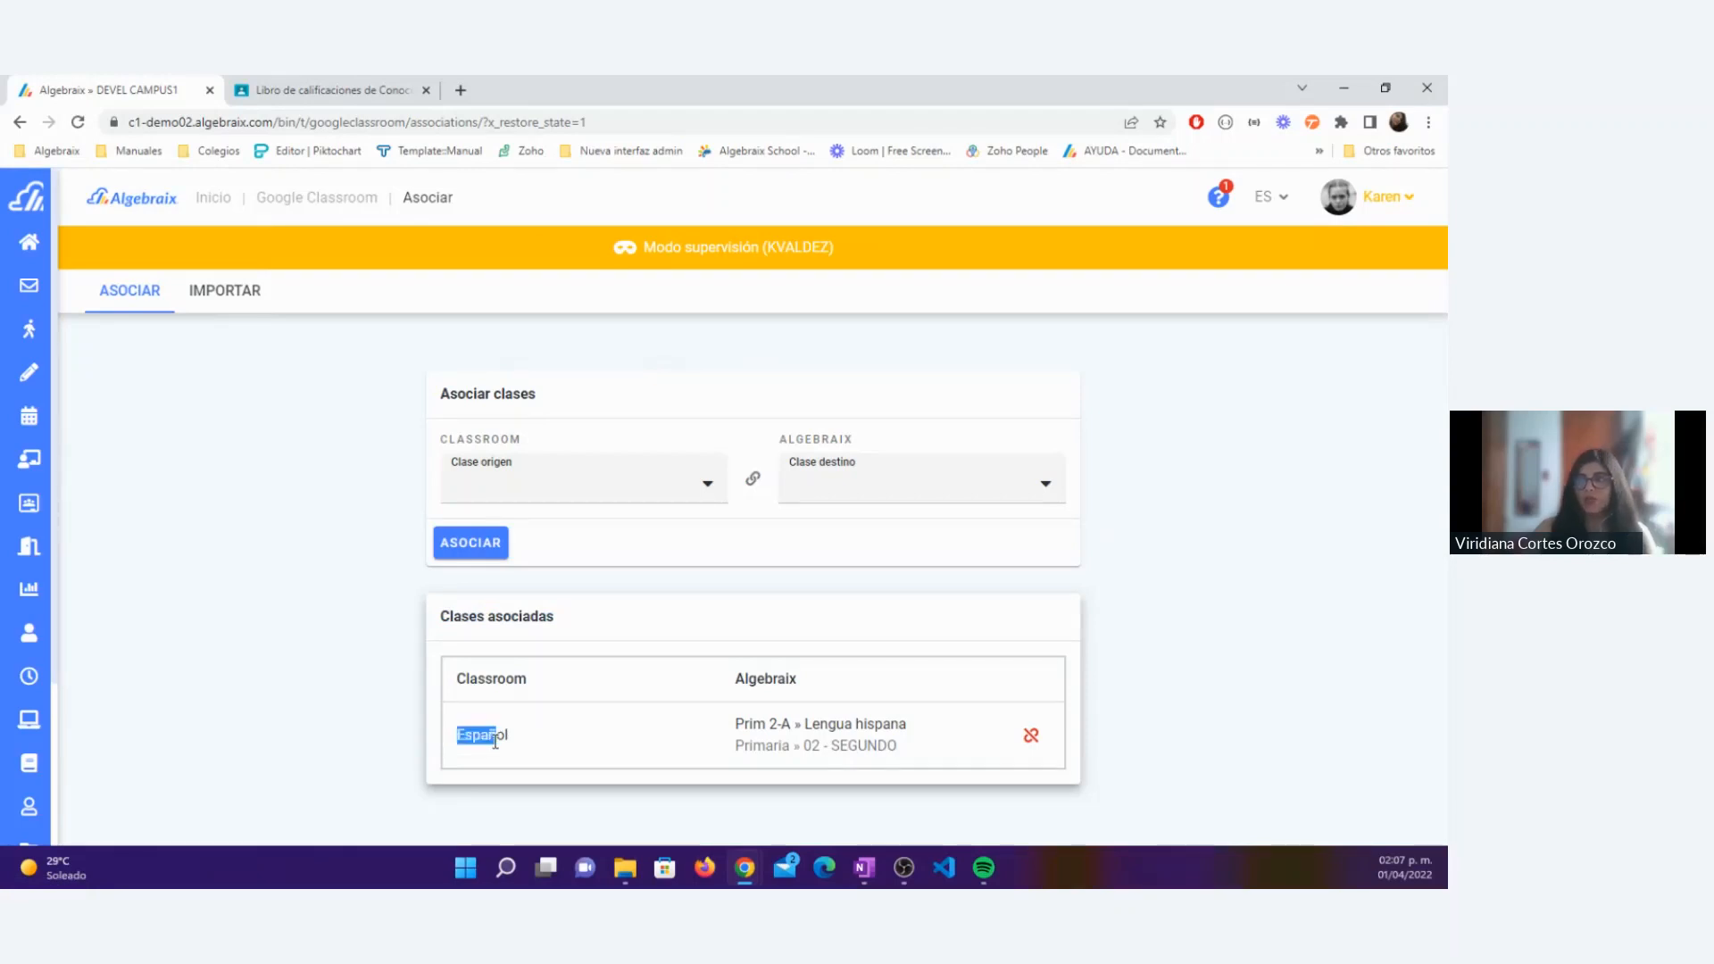
{"action": "left_click_drag", "start_coordinate": [460, 678], "coordinate": [531, 682]}
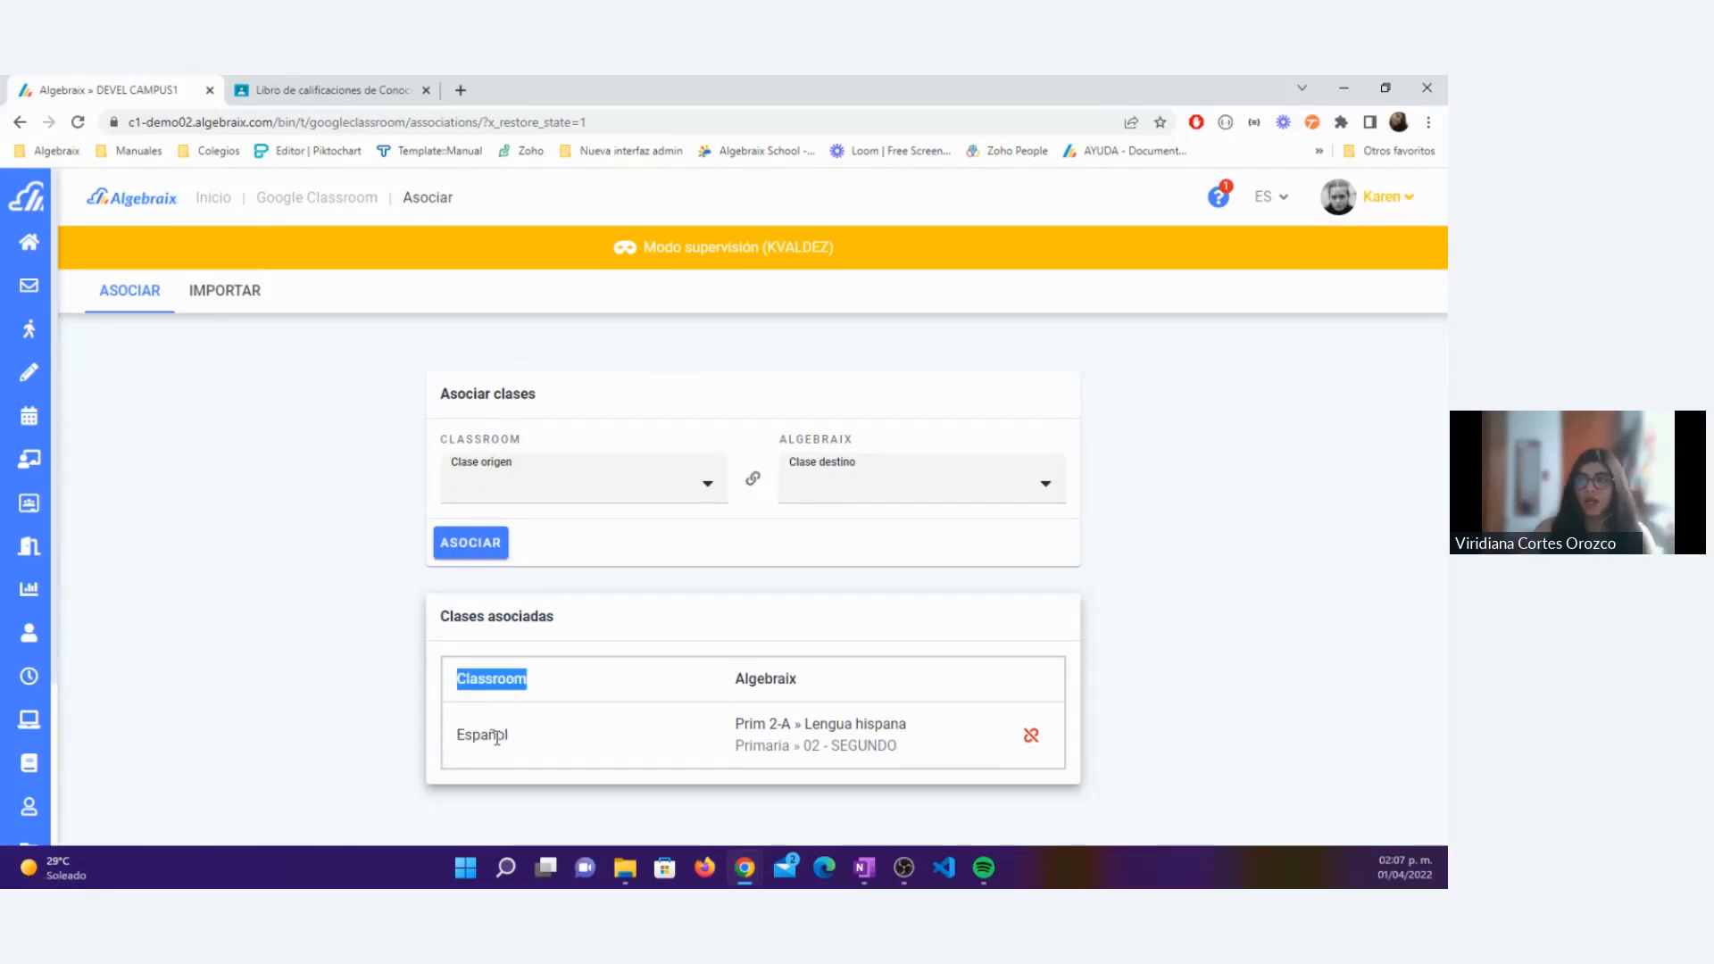
{"action": "left_click", "coordinate": [717, 698]}
{"action": "left_click_drag", "start_coordinate": [731, 685], "coordinate": [819, 687]}
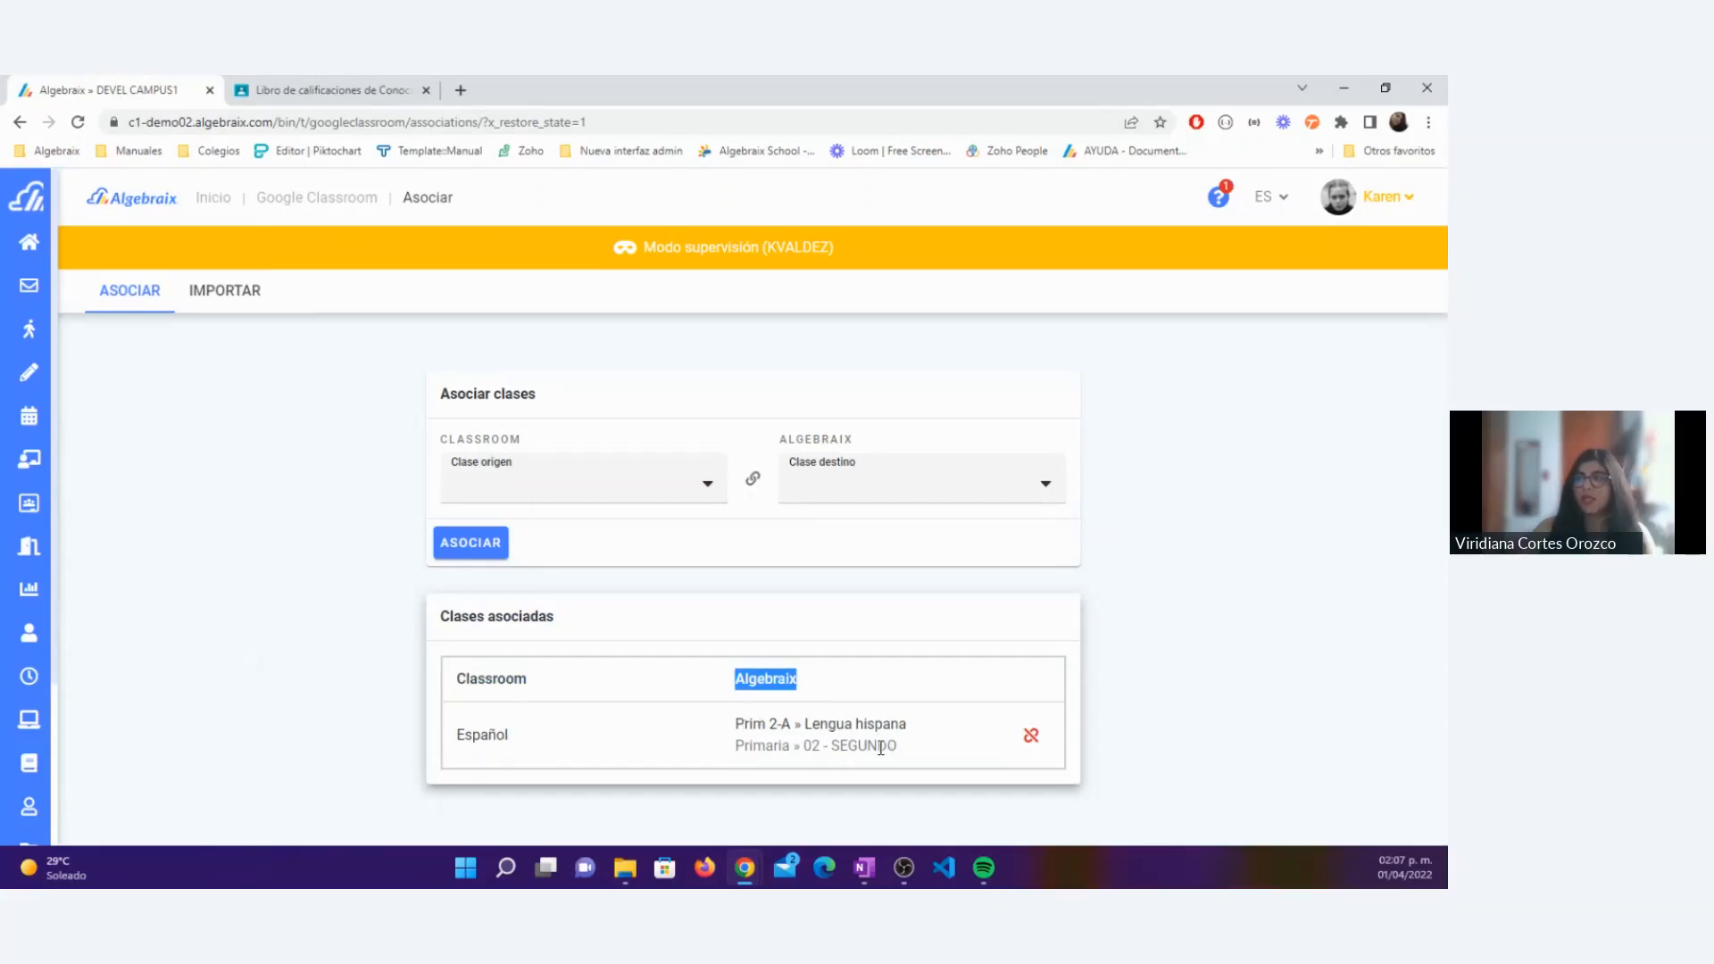
Step: Associate the Classroom class Conocimiento del medio with Primaria » 02 - SEGUNDO » Prim 2-A » Conocimiento del Medio
{"action": "left_click", "coordinate": [545, 502]}
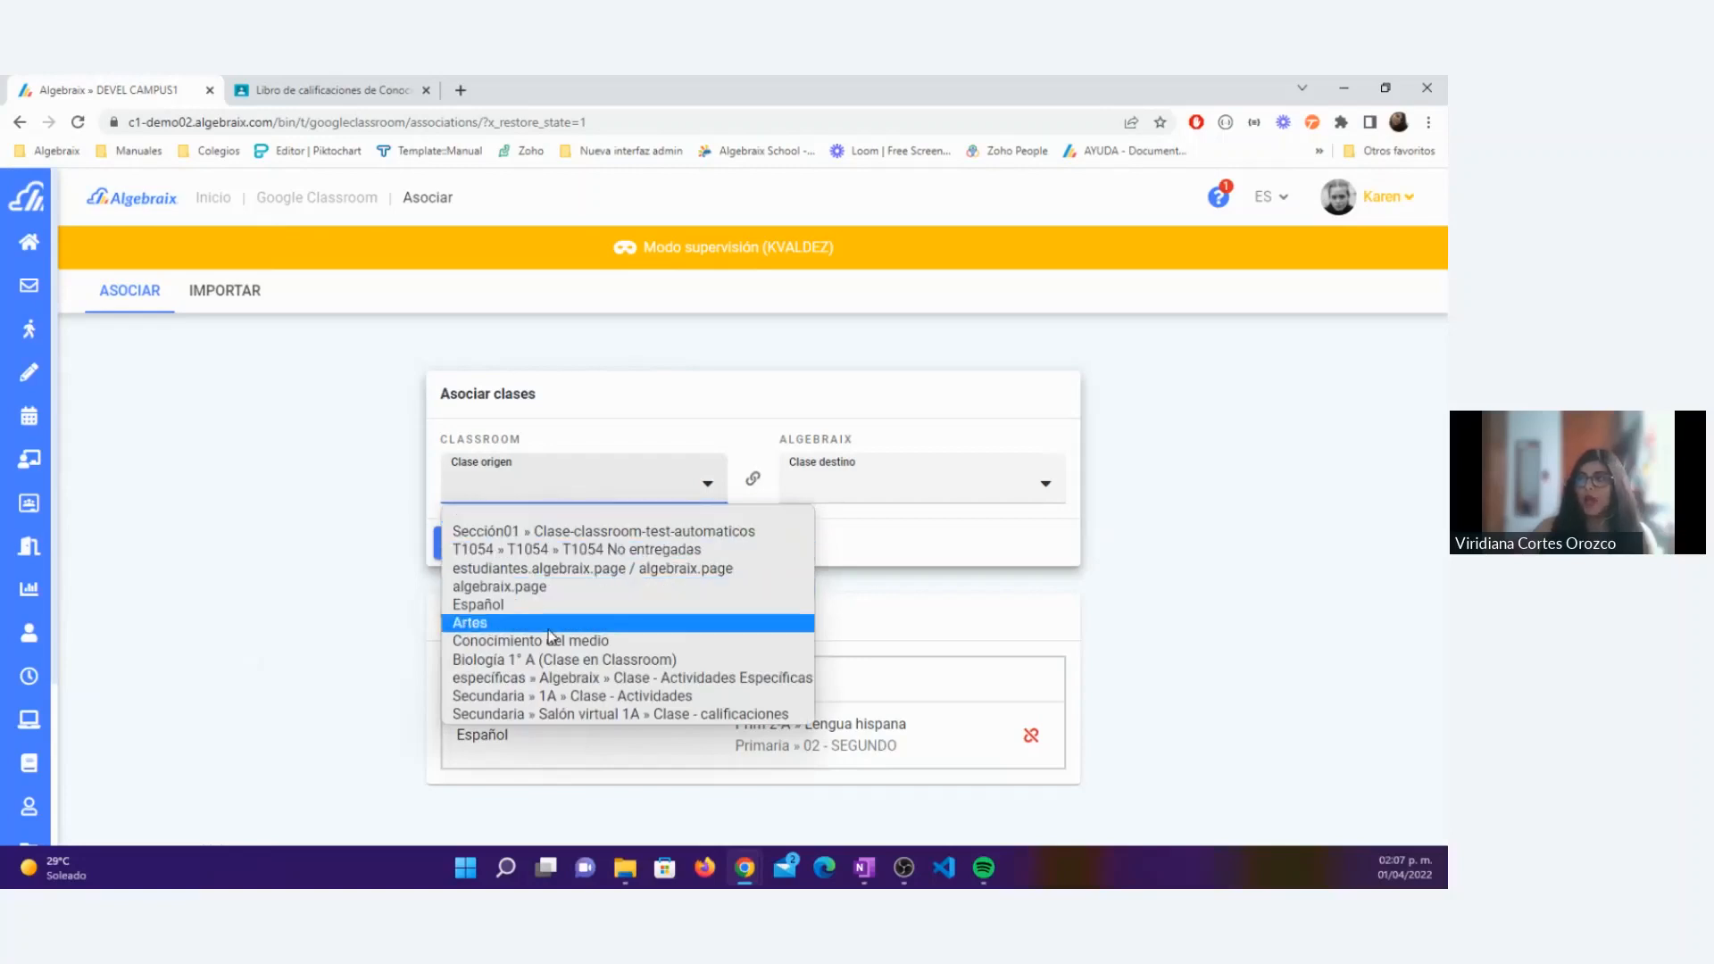
{"action": "left_click", "coordinate": [520, 640]}
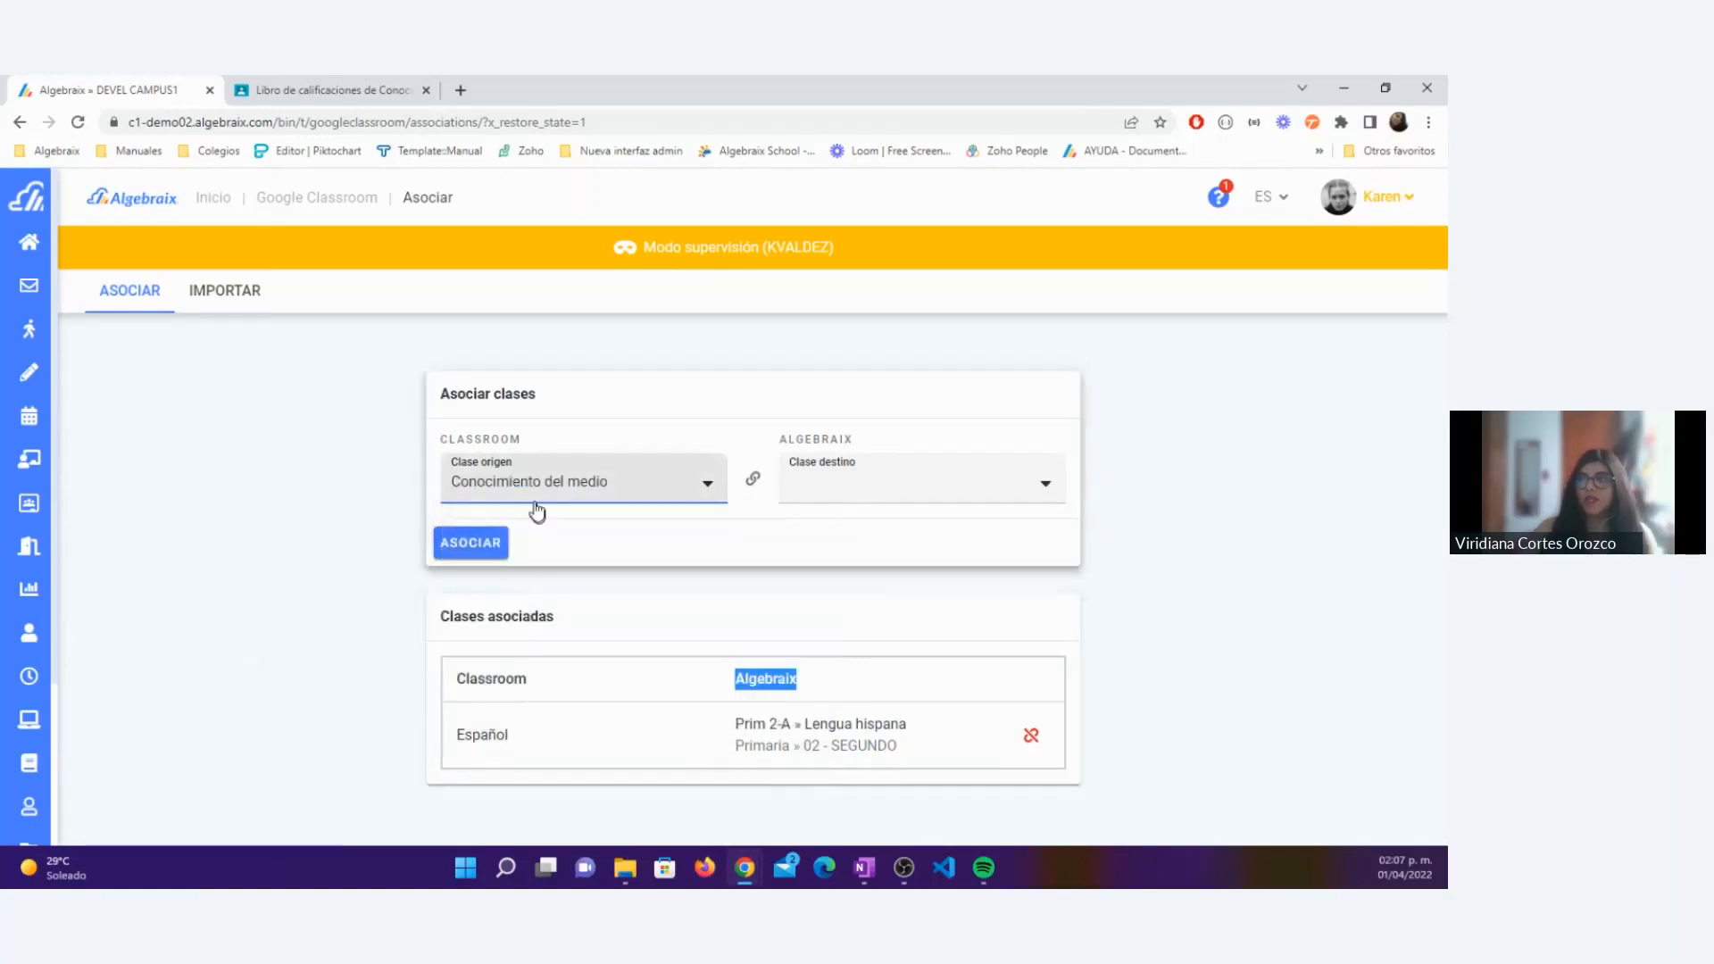
{"action": "left_click", "coordinate": [852, 485]}
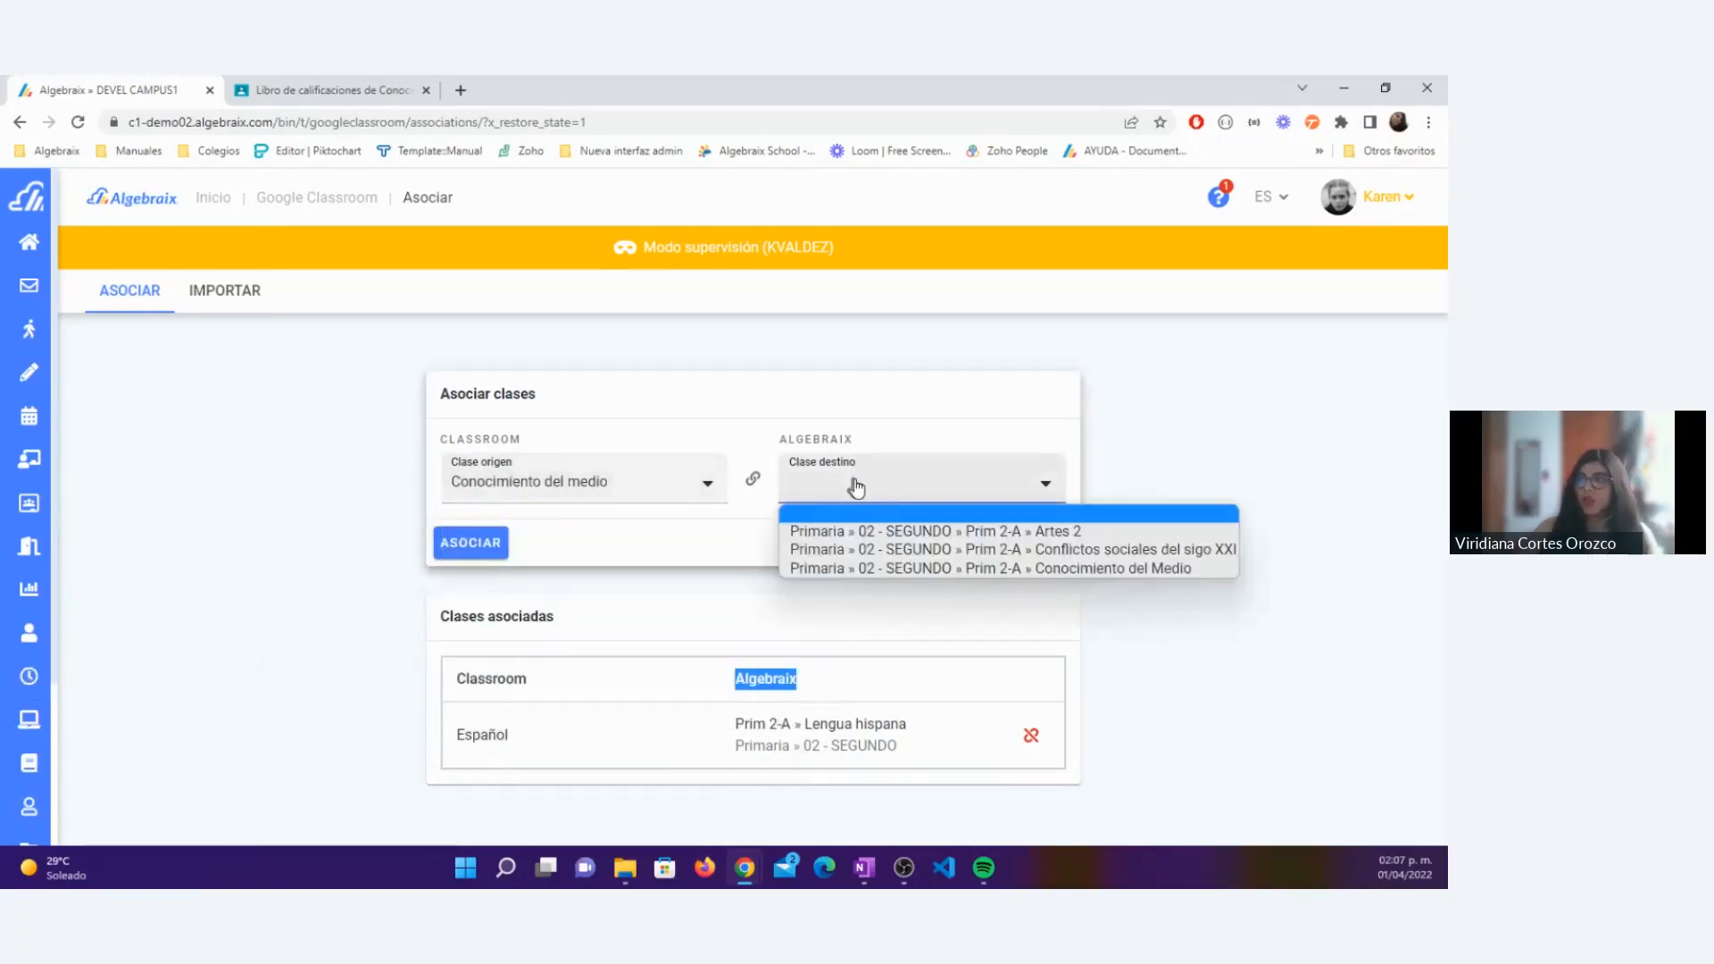
{"action": "left_click", "coordinate": [941, 570]}
{"action": "left_click", "coordinate": [502, 548]}
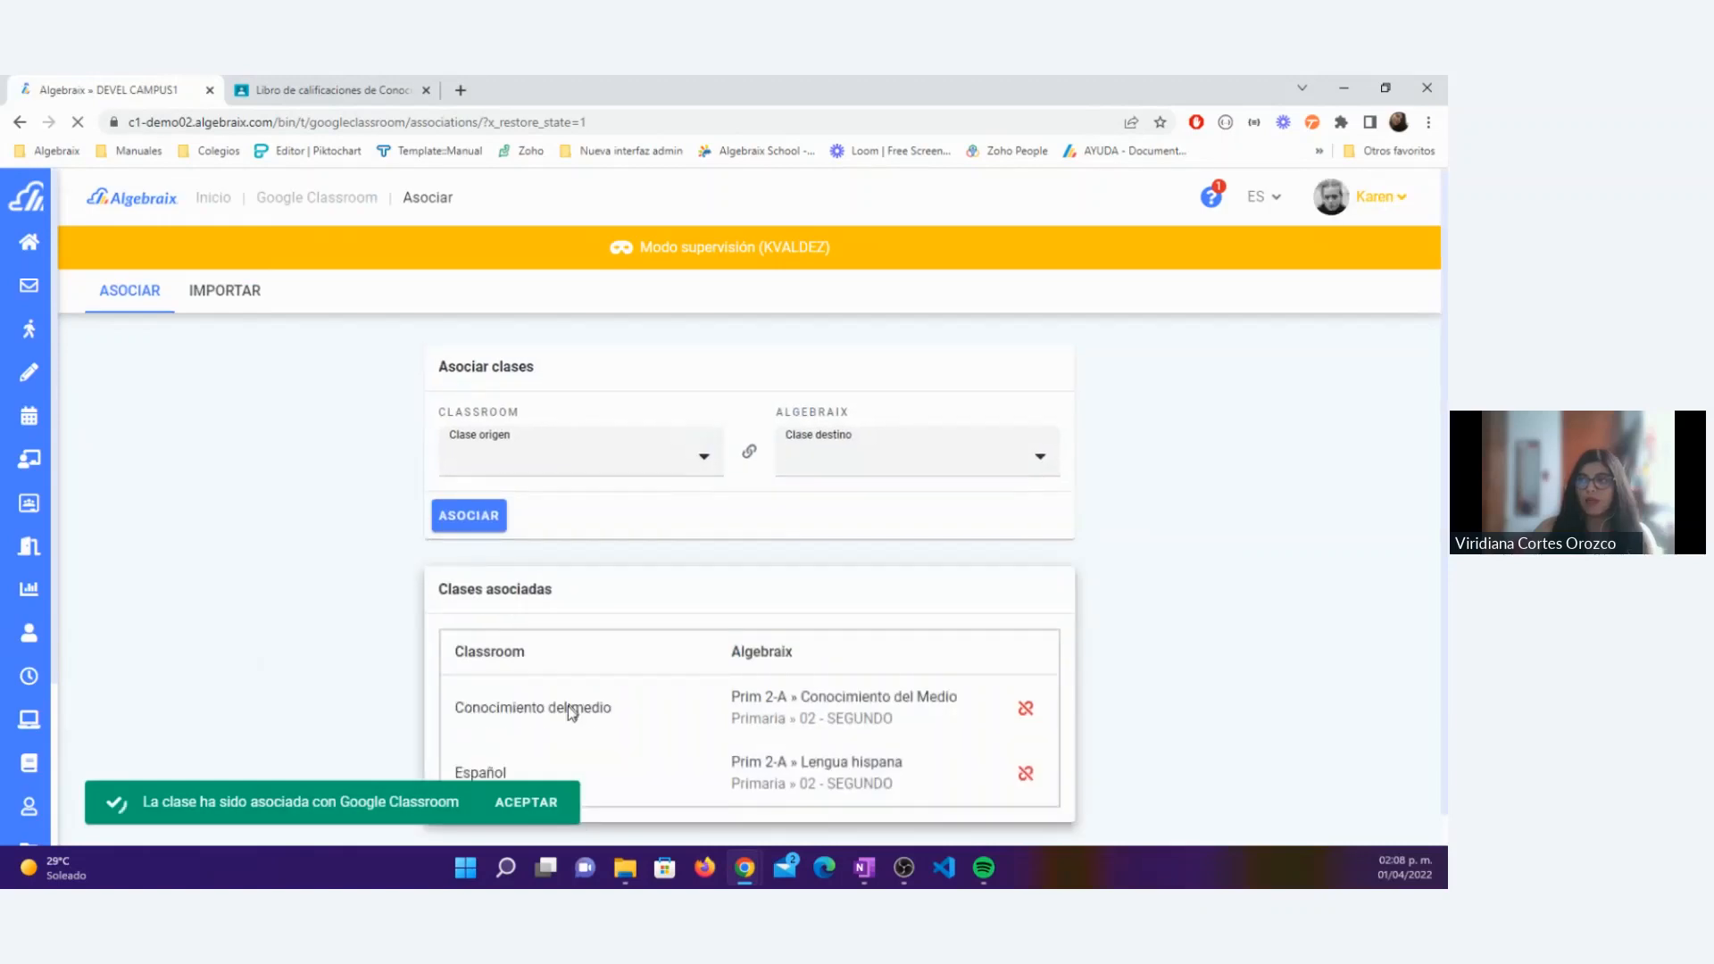
Step: Associate the Classroom class Artes with the Algebraix class Primaria » 02 - SEGUNDO » Prim 2-A » Artes 2
{"action": "left_click", "coordinate": [555, 462]}
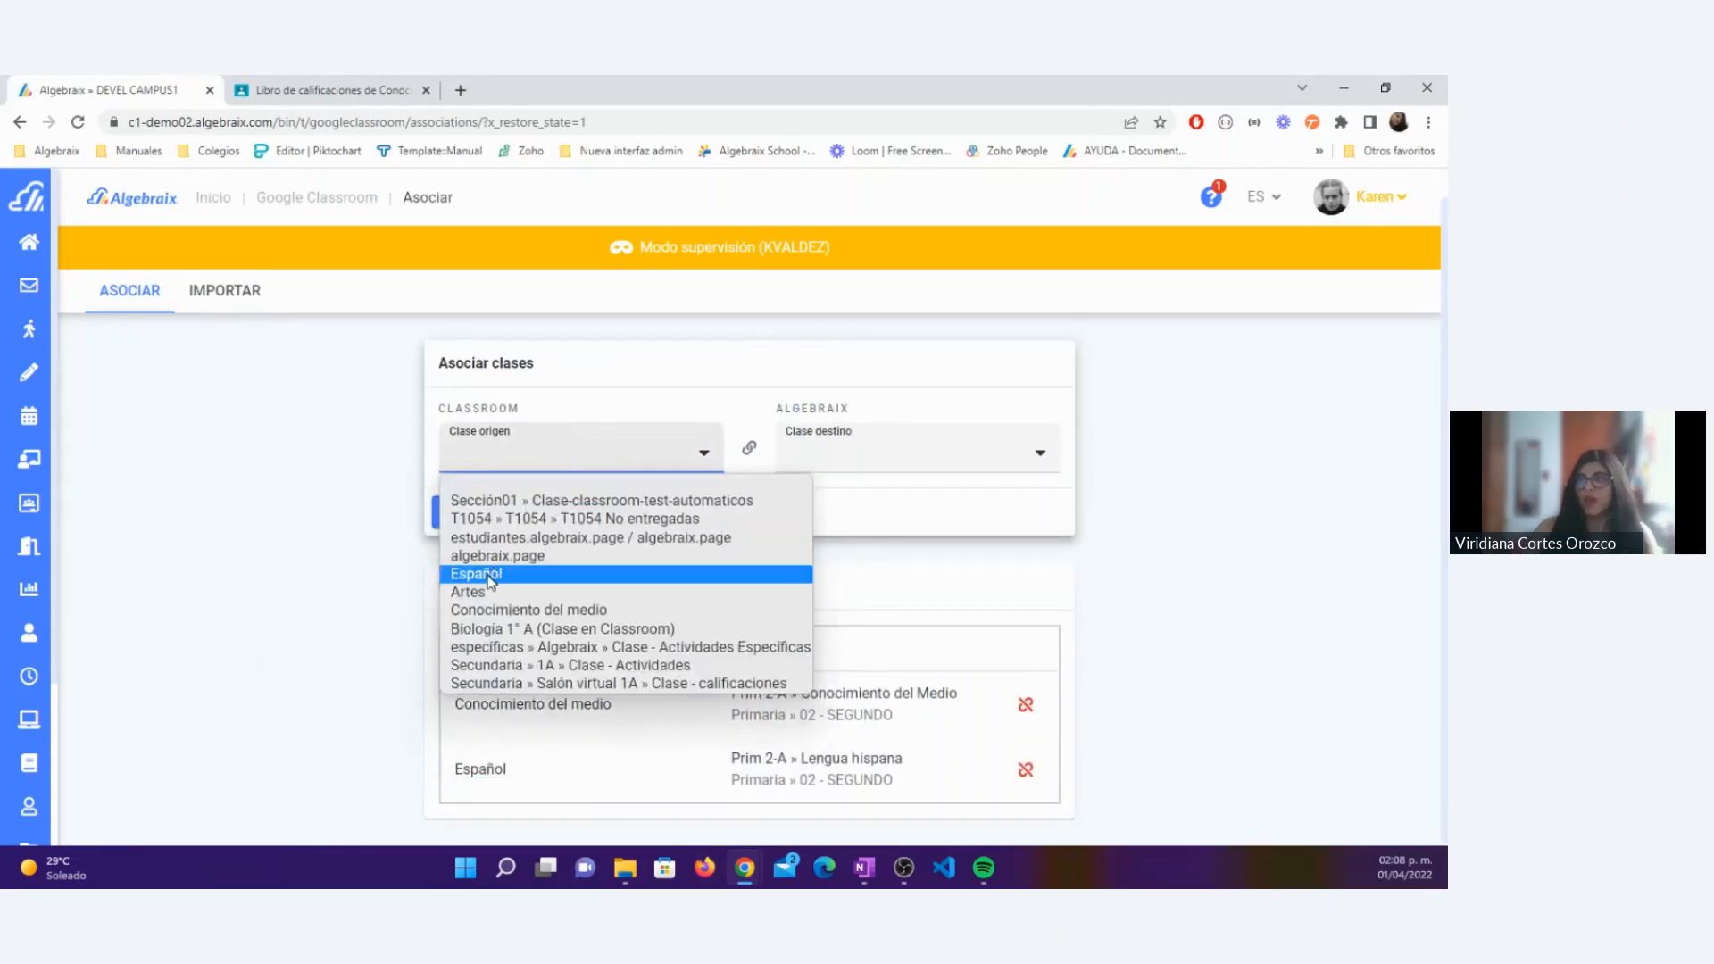
{"action": "left_click", "coordinate": [489, 591]}
{"action": "left_click", "coordinate": [827, 446]}
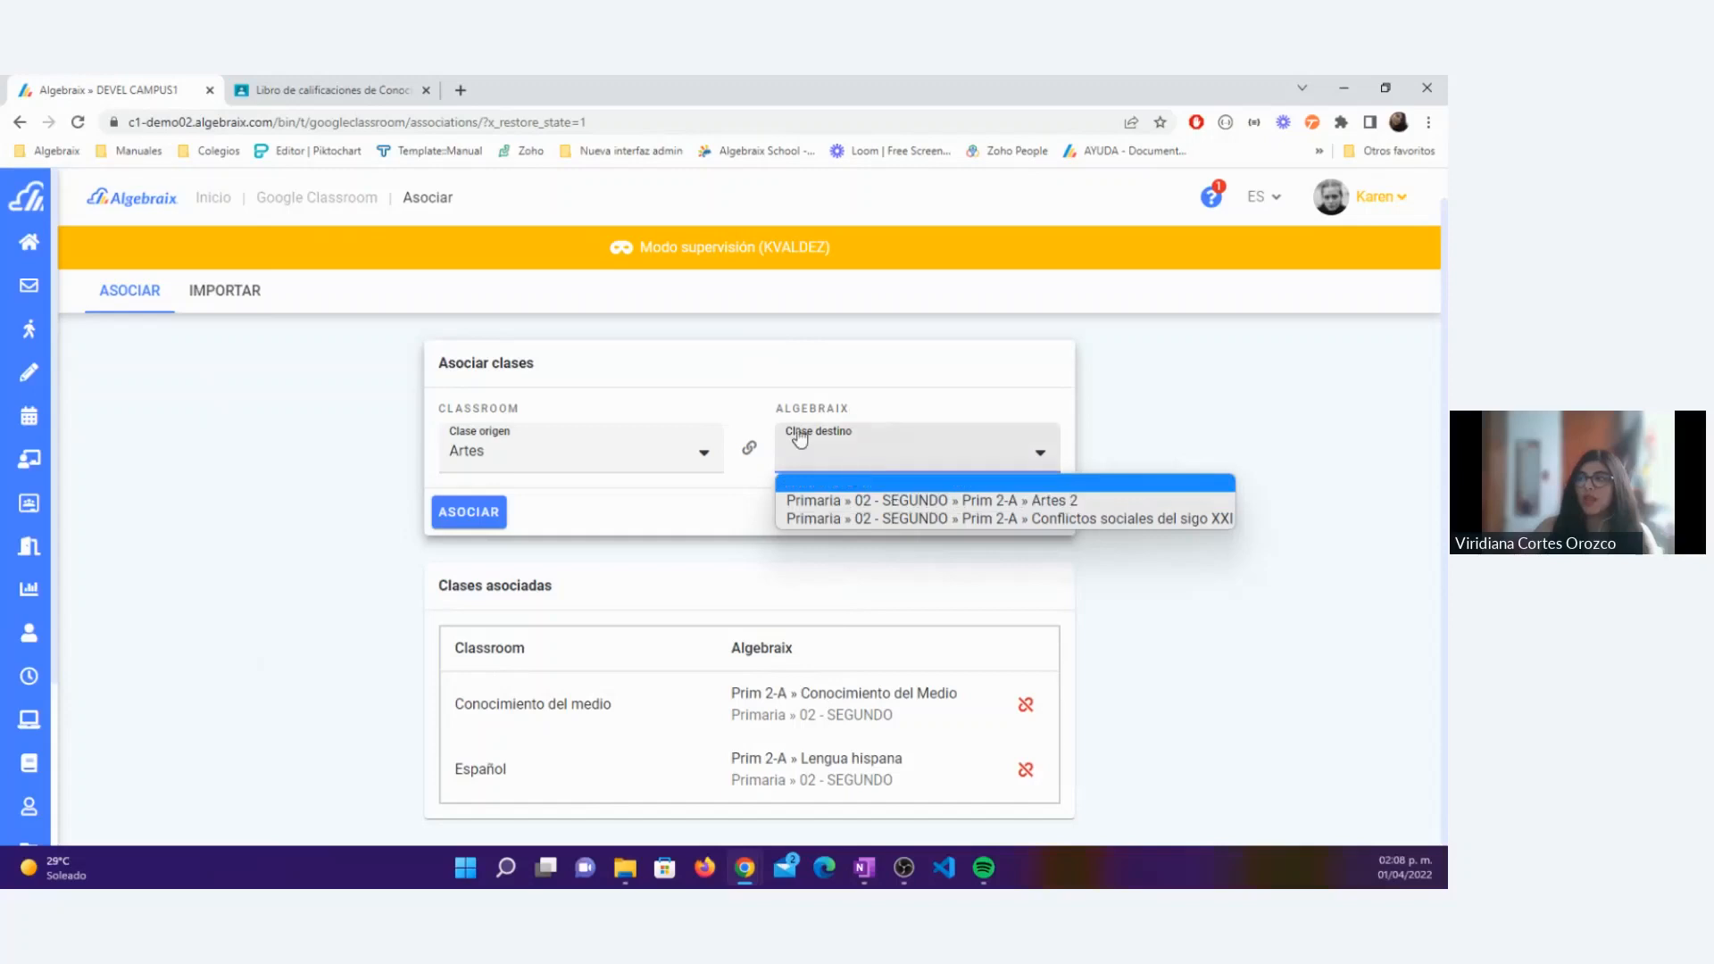
{"action": "left_click", "coordinate": [775, 408]}
{"action": "left_click_drag", "start_coordinate": [775, 409], "coordinate": [860, 410]}
{"action": "left_click", "coordinate": [859, 410]}
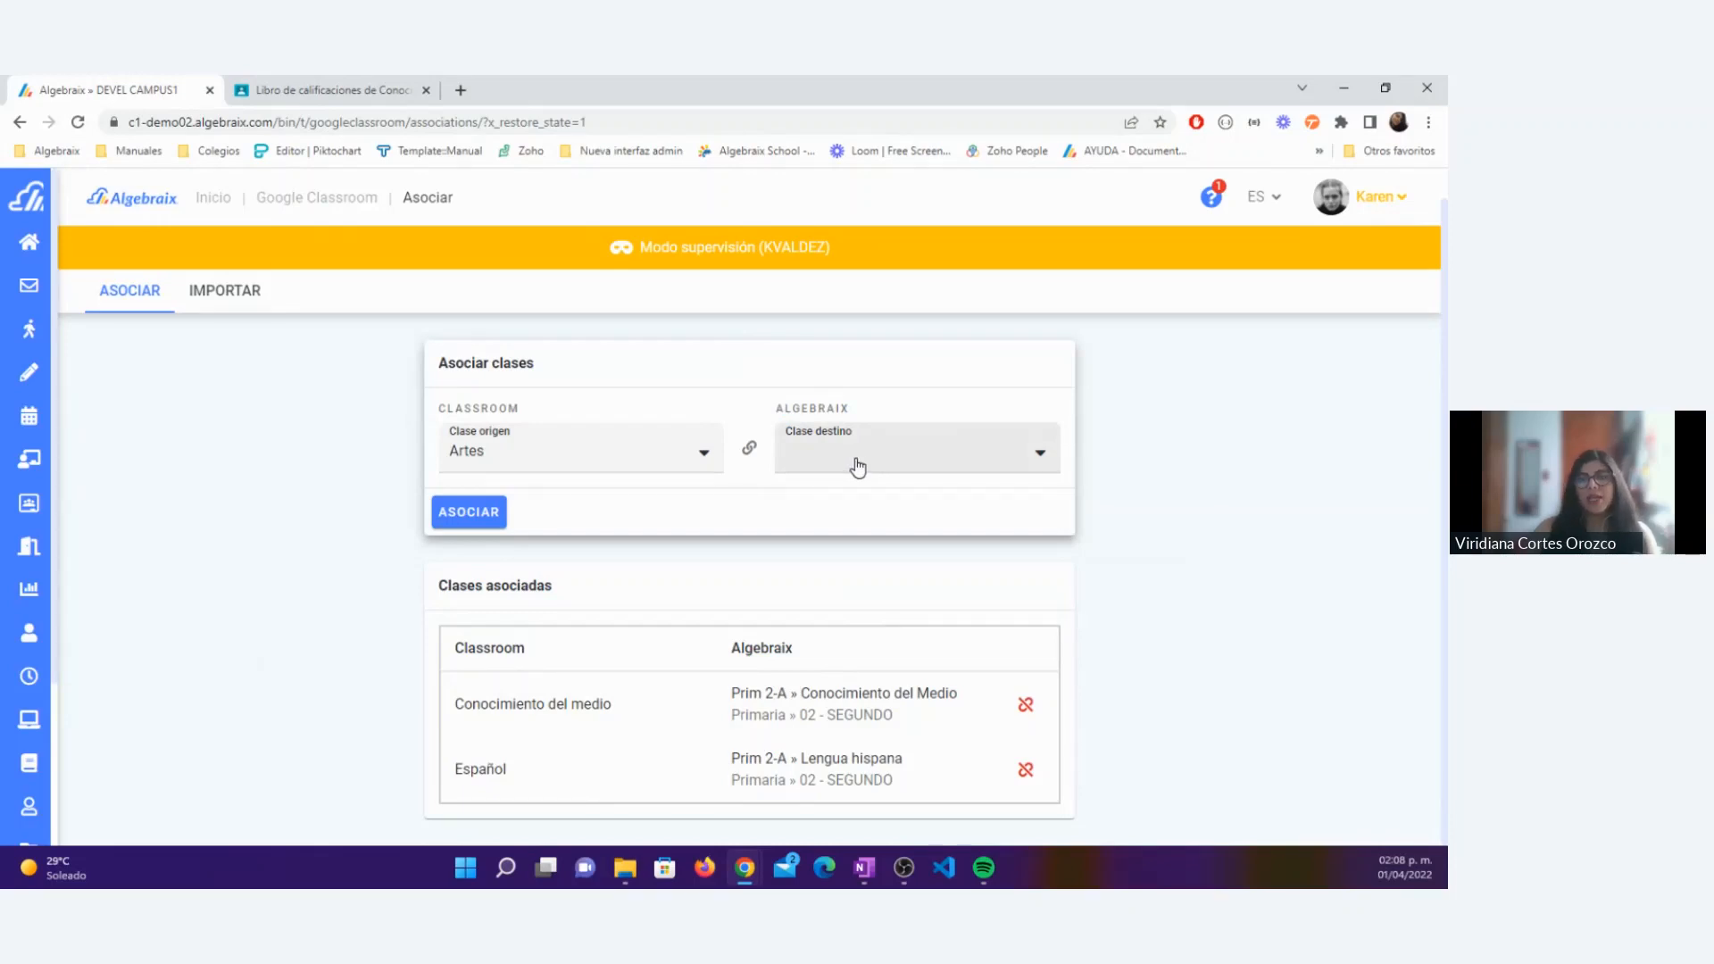
{"action": "left_click", "coordinate": [574, 463]}
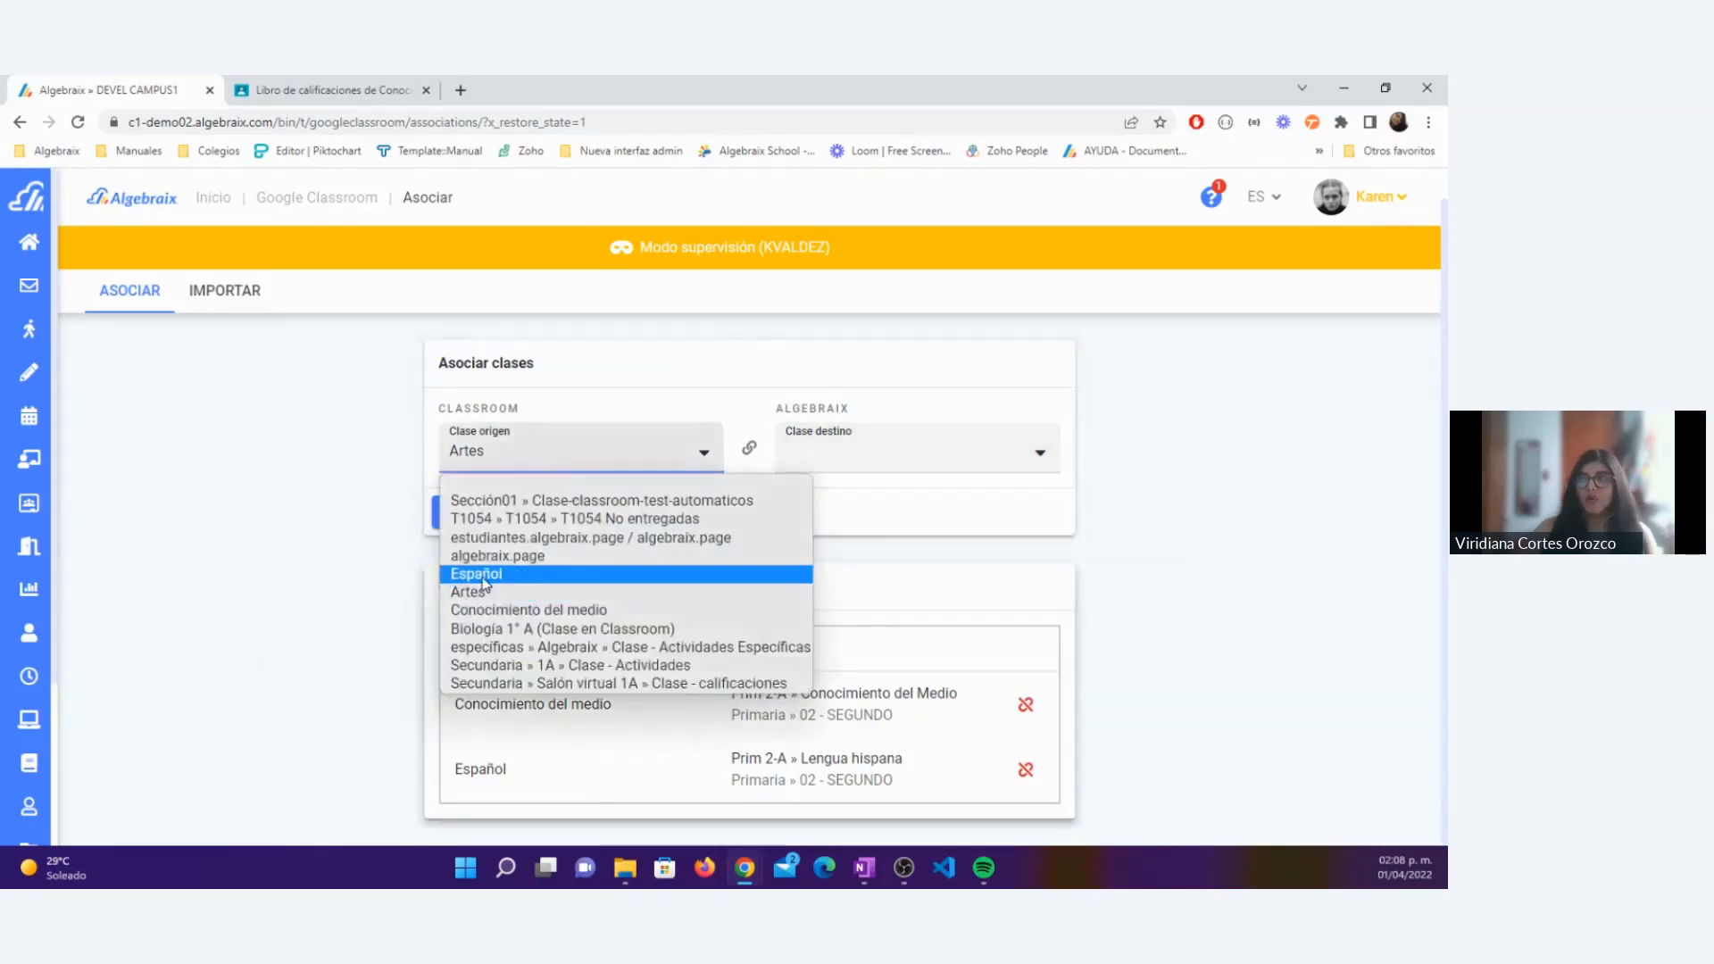
{"action": "left_click", "coordinate": [371, 615]}
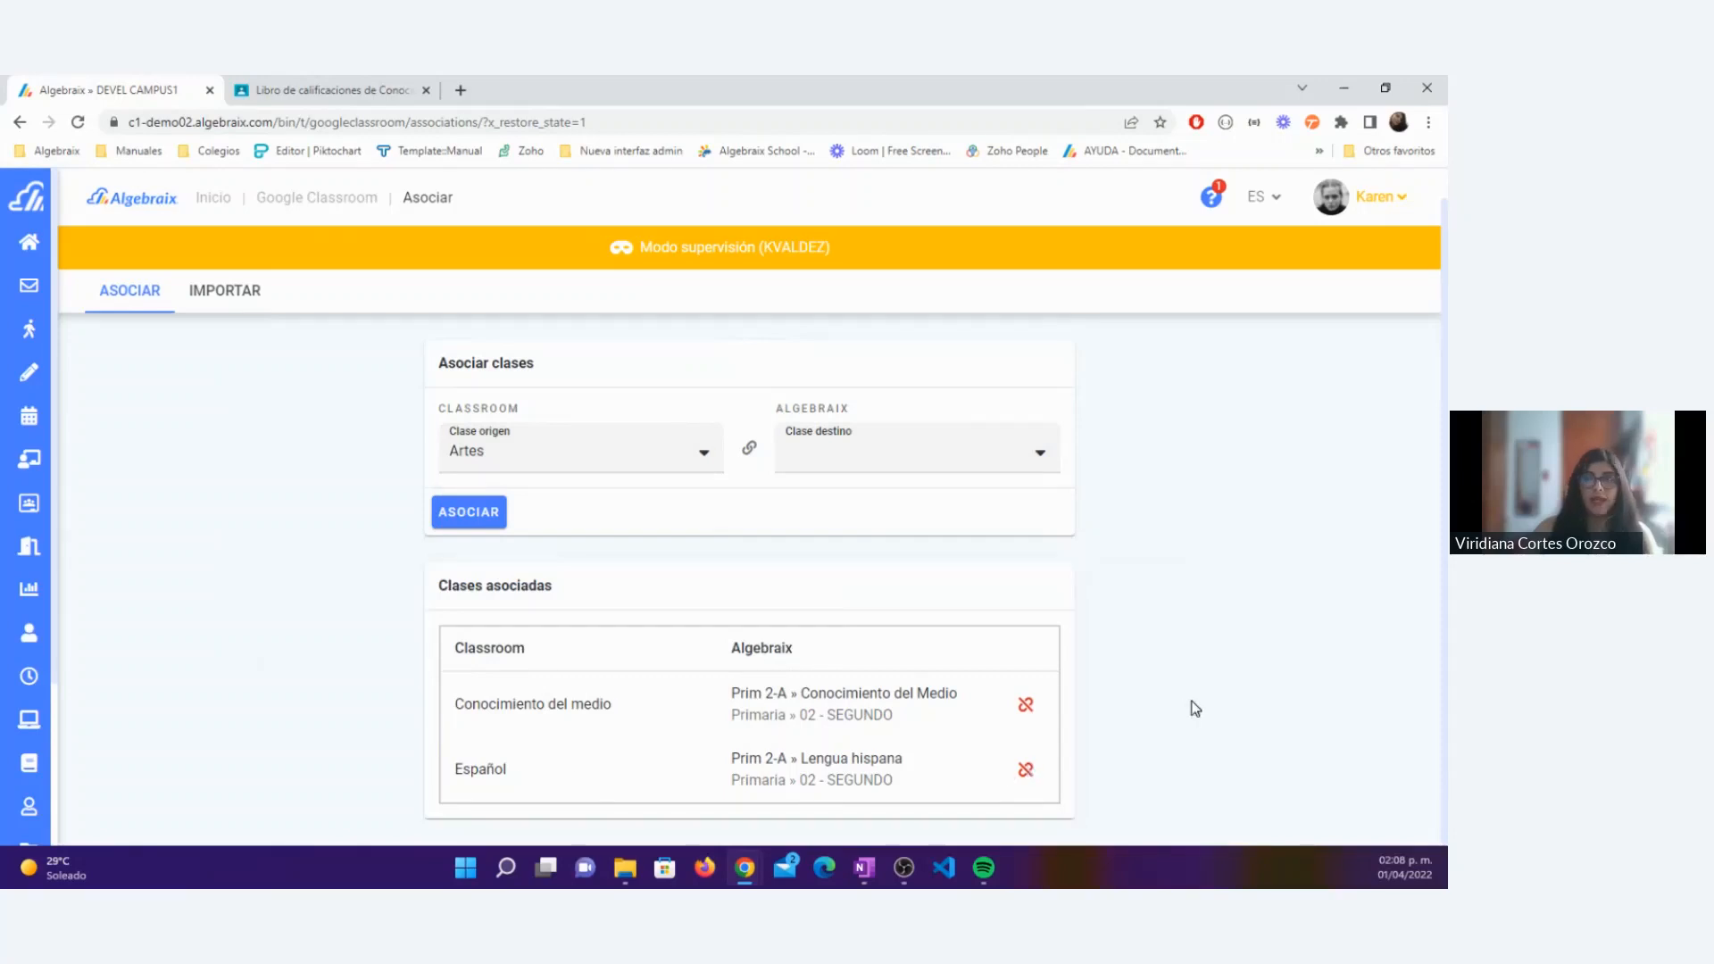
{"action": "left_click", "coordinate": [875, 472]}
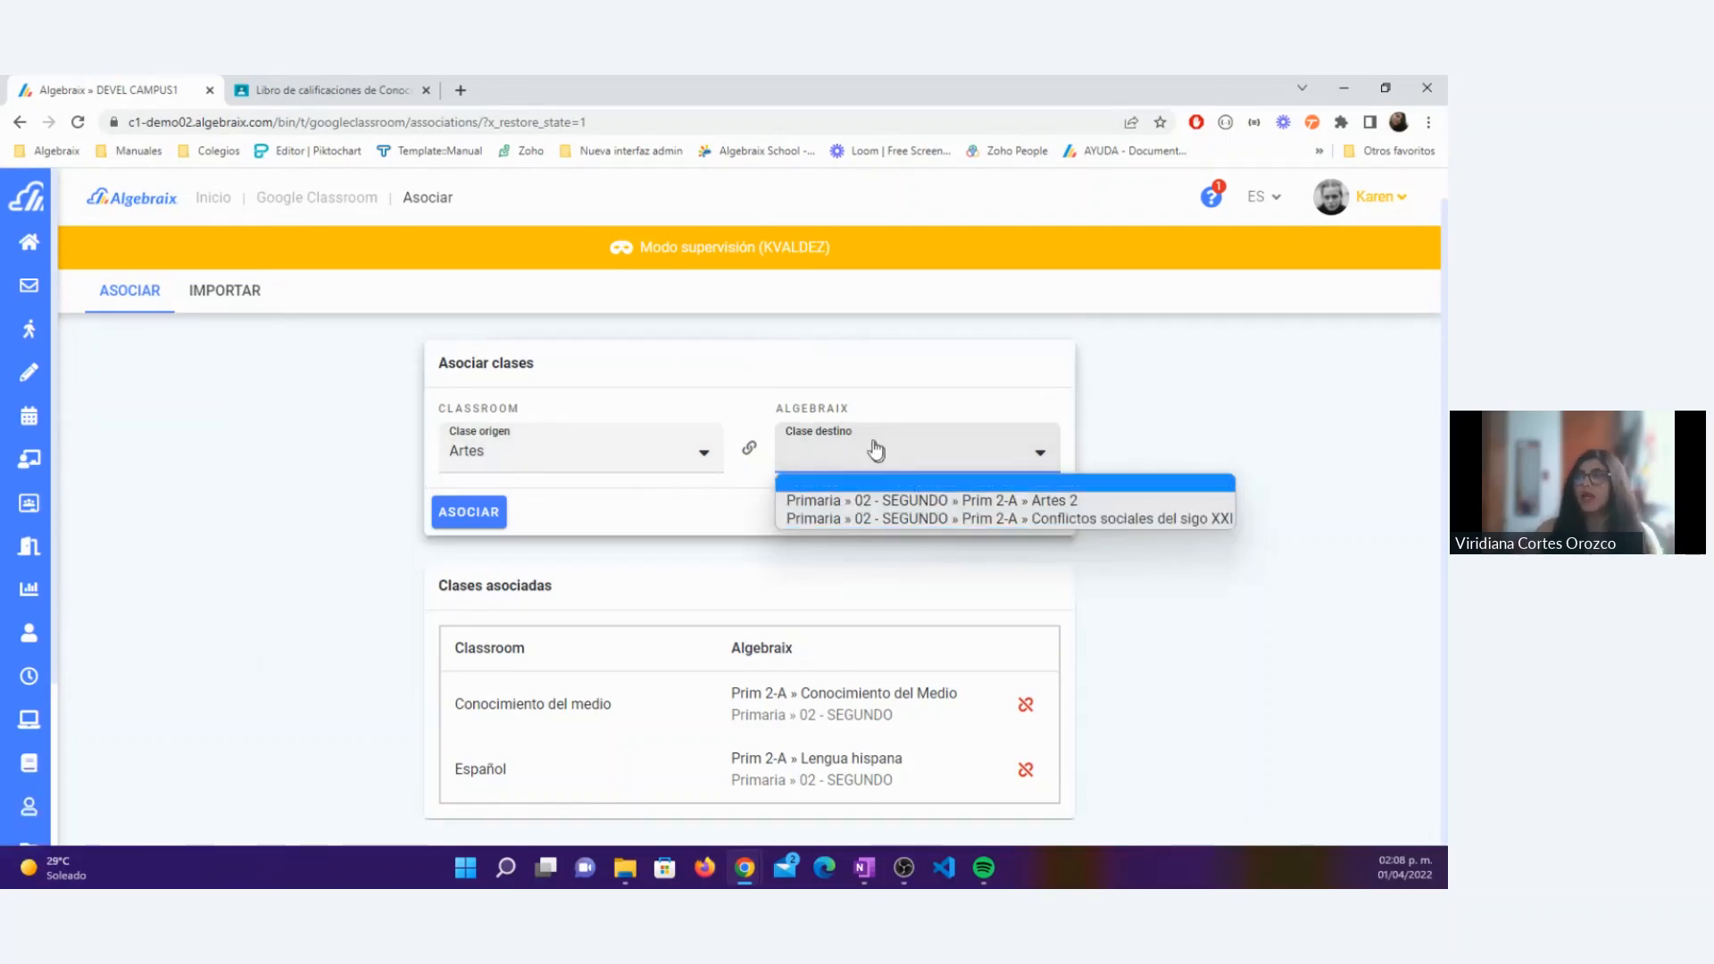
{"action": "left_click", "coordinate": [906, 502]}
{"action": "left_click", "coordinate": [466, 514]}
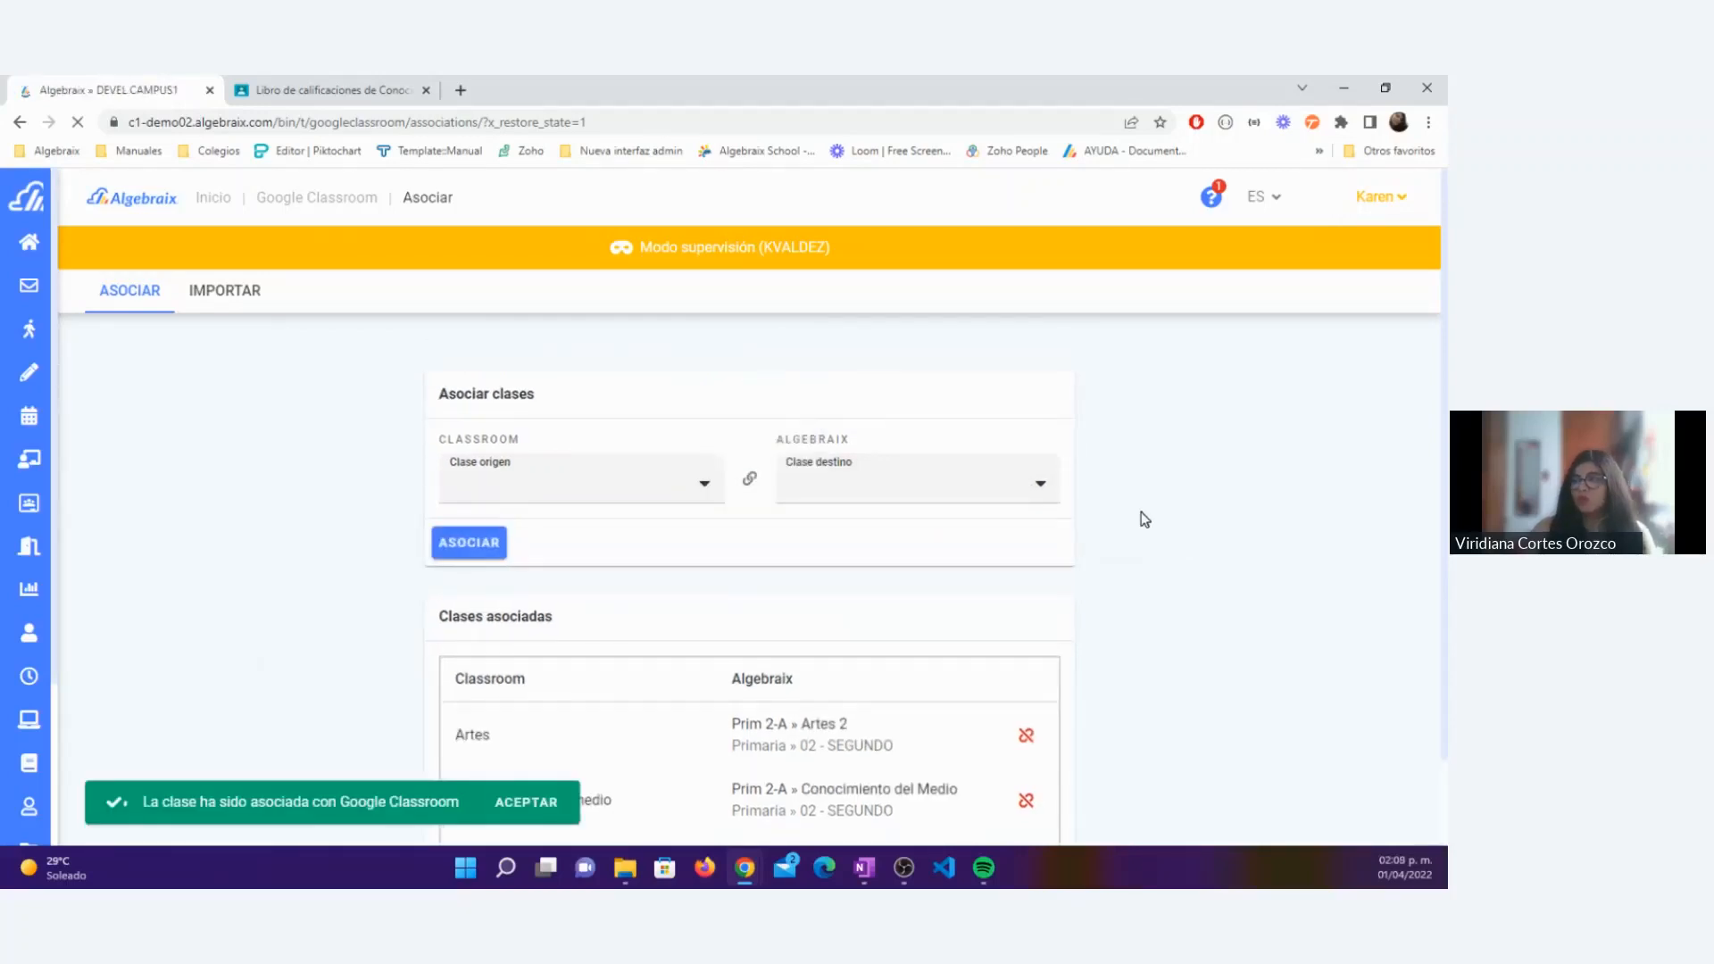
Step: Remove the association between the Classroom class Artes and Prim 2-A » Artes 2, confirming the deletion
{"action": "scroll", "coordinate": [1145, 518], "scroll_direction": "down", "scroll_amount": 2}
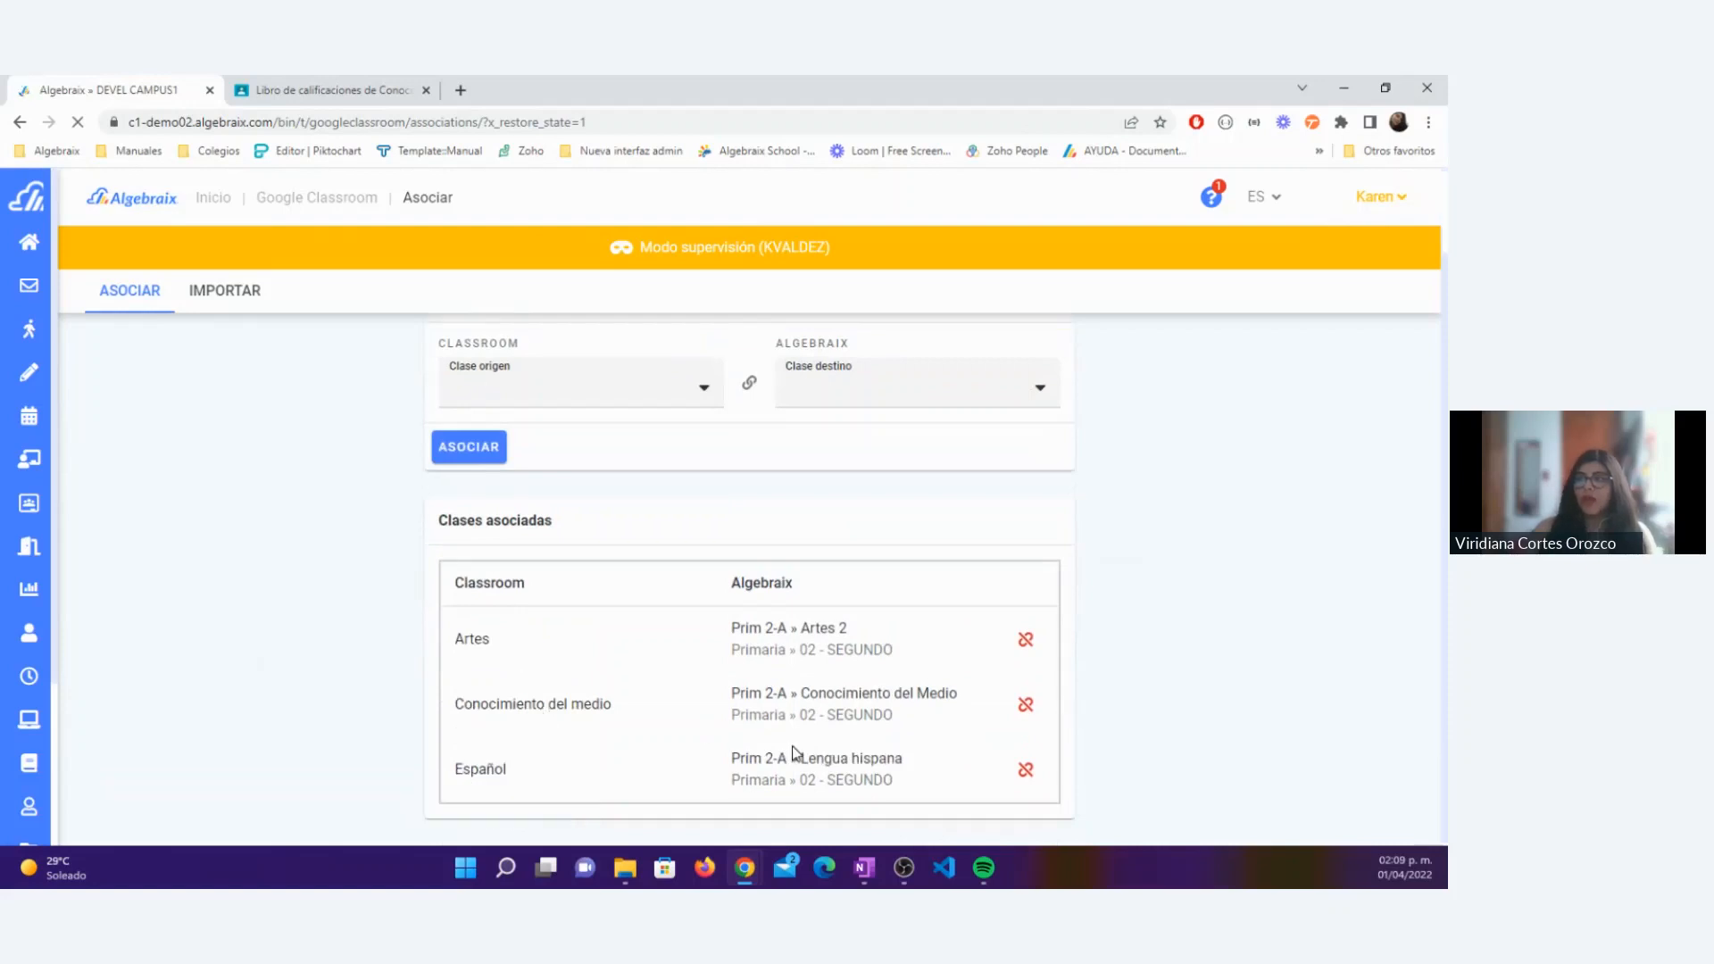
{"action": "double_click", "coordinate": [466, 639]}
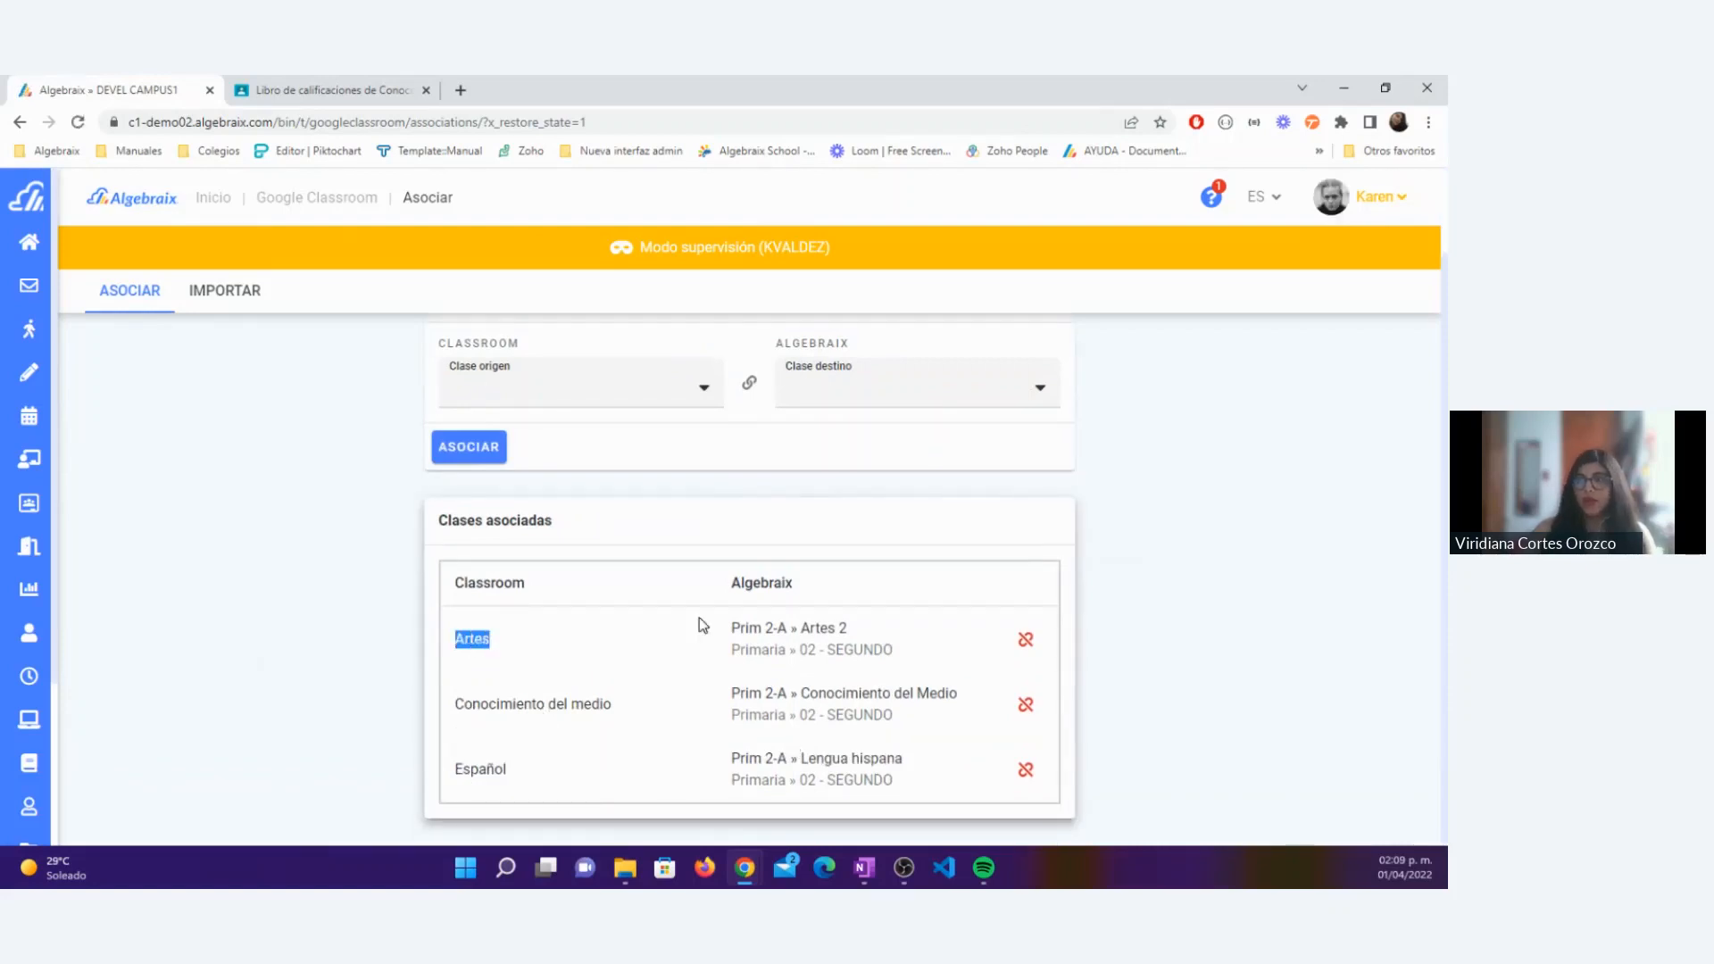
{"action": "left_click", "coordinate": [713, 638]}
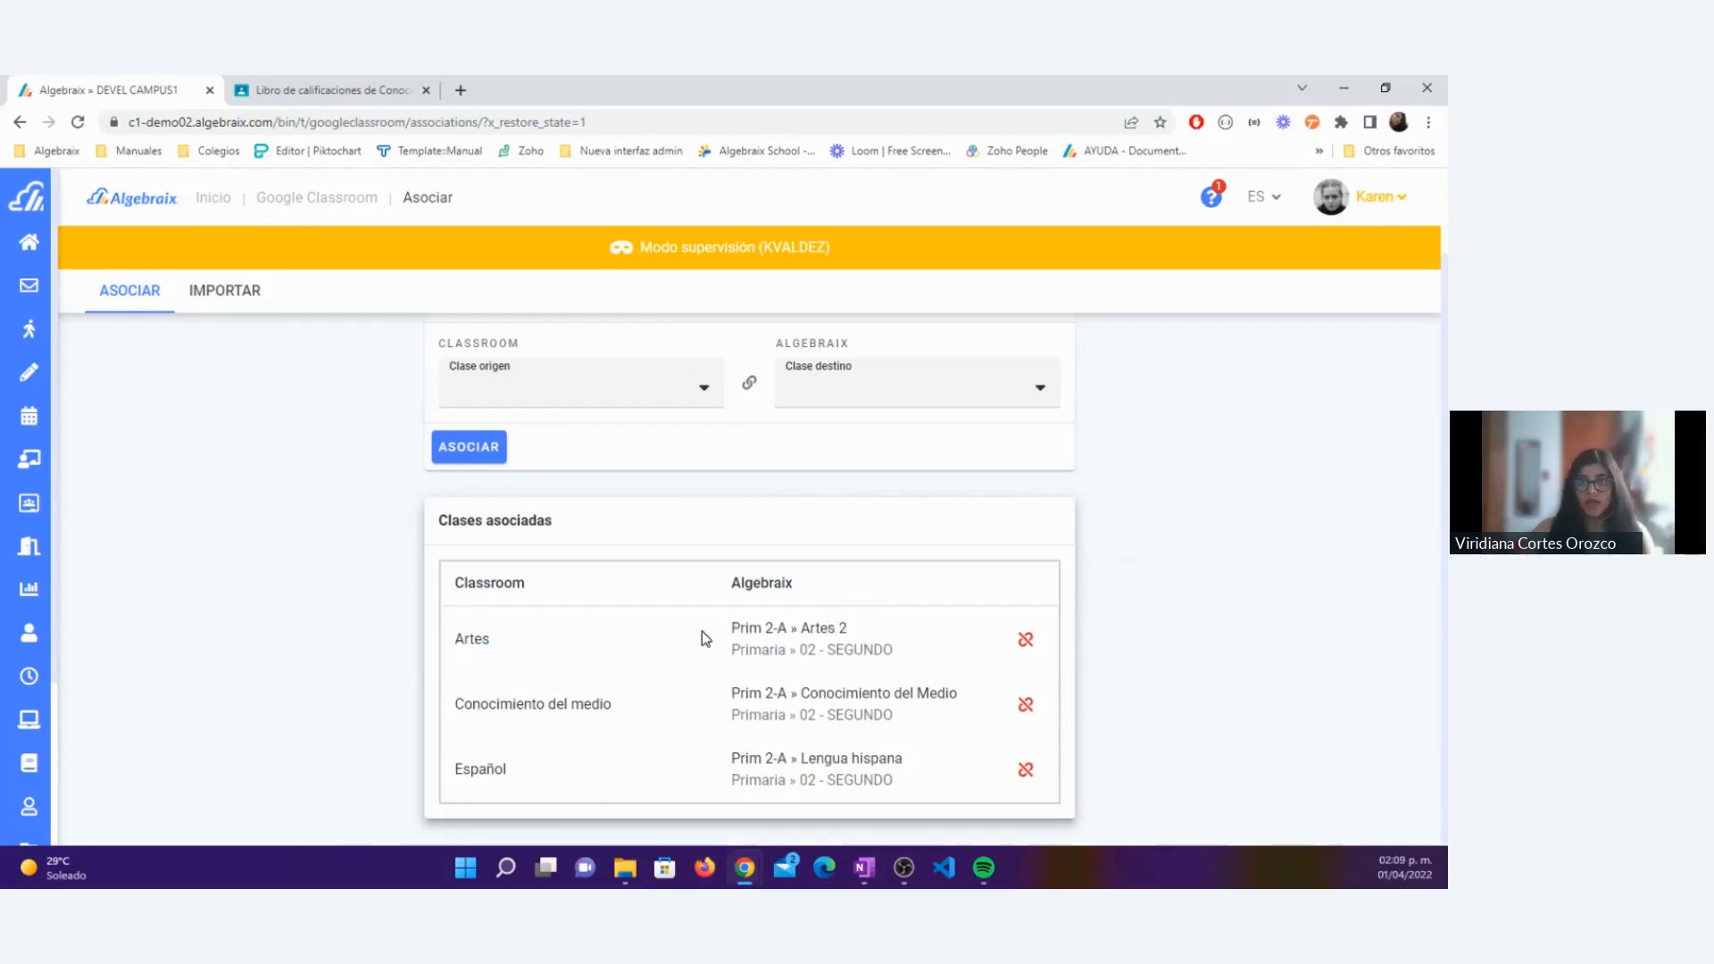
{"action": "left_click", "coordinate": [1028, 643]}
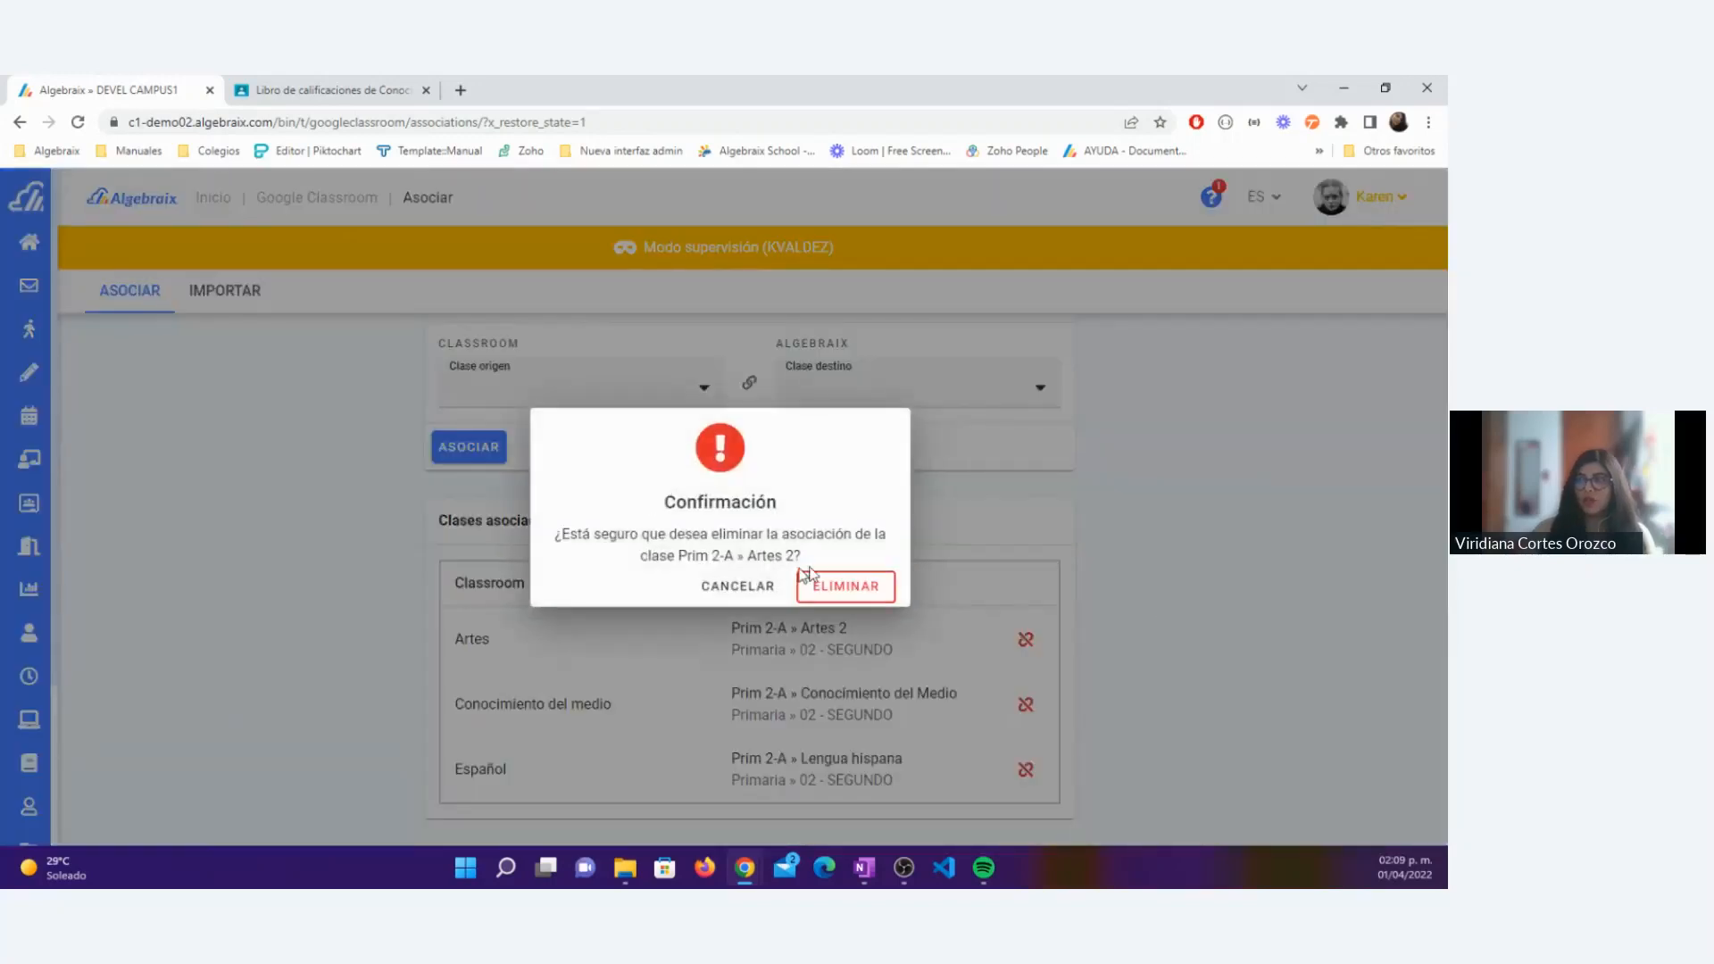
{"action": "left_click", "coordinate": [880, 589]}
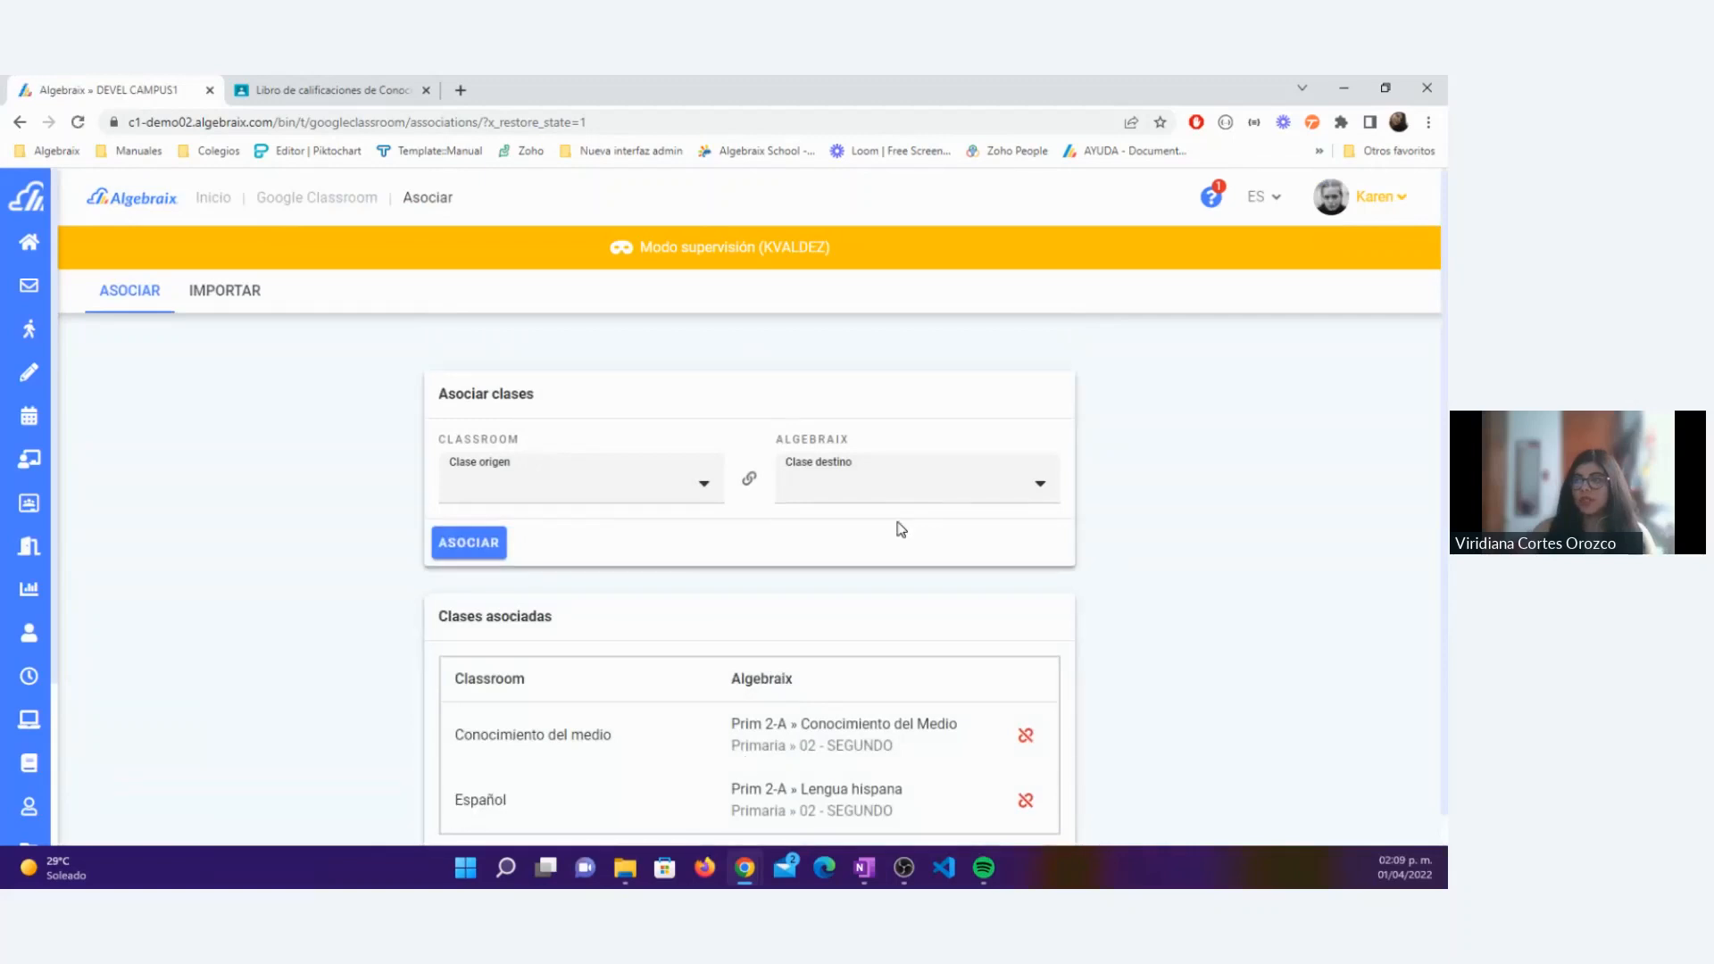
Step: Check which Algebraix destination classes are available for association and review the associated classes table
{"action": "left_click", "coordinate": [897, 499]}
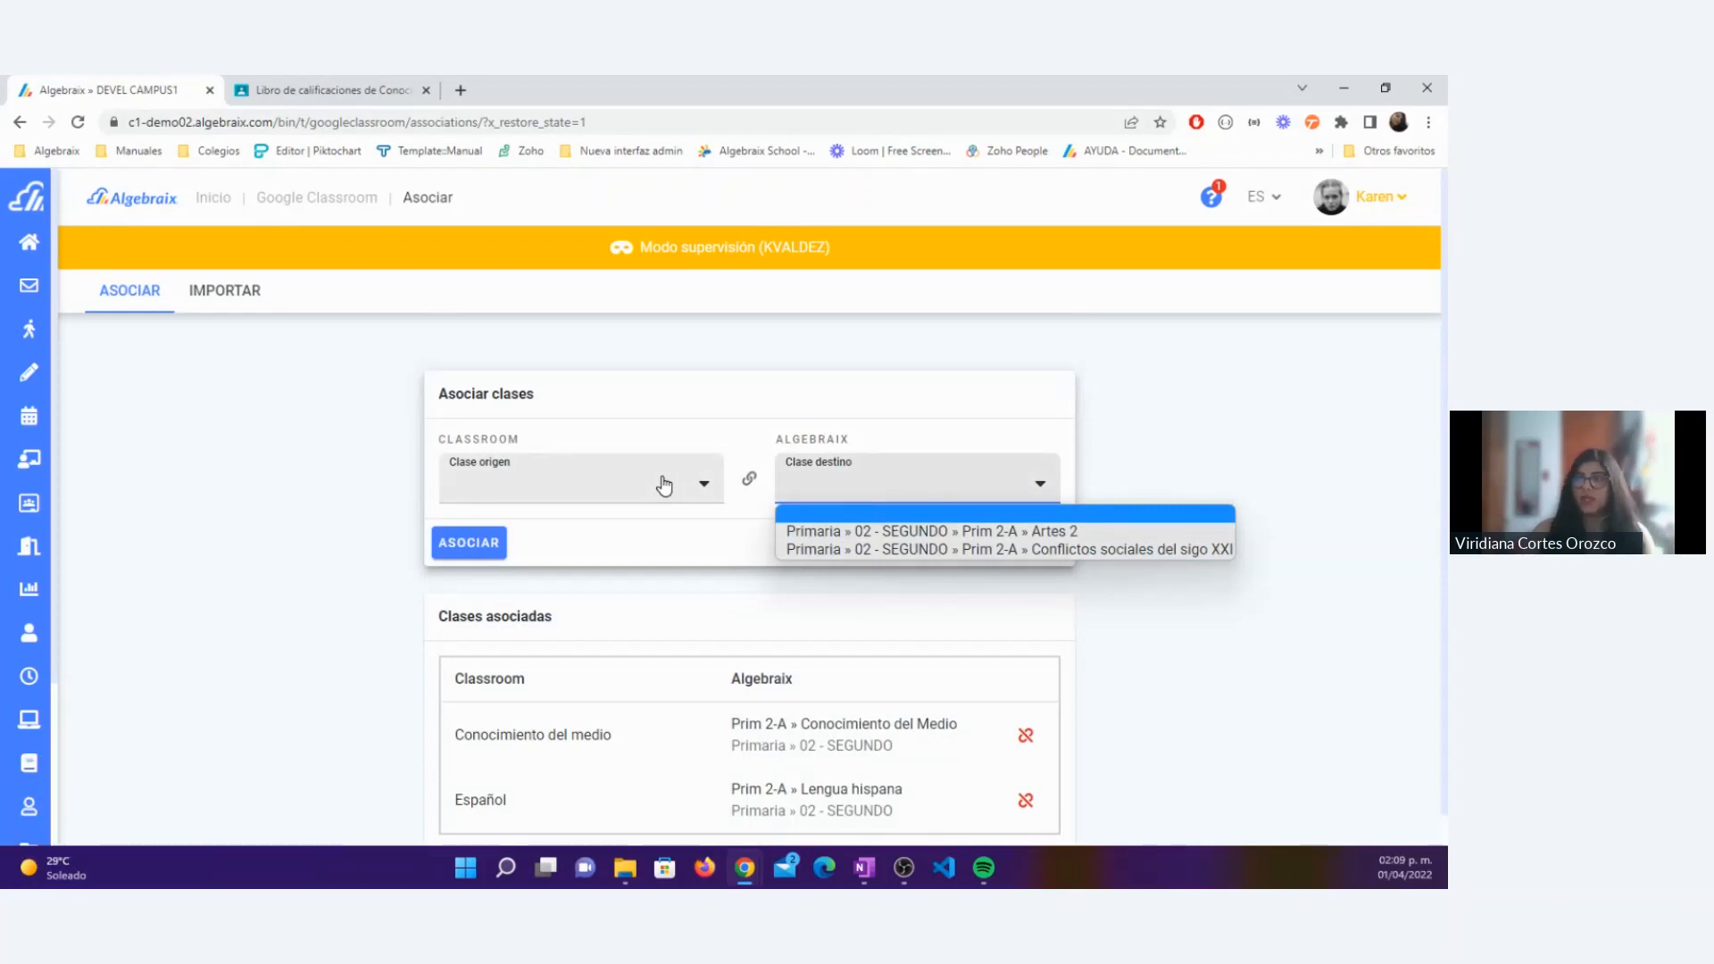
{"action": "left_click", "coordinate": [688, 580]}
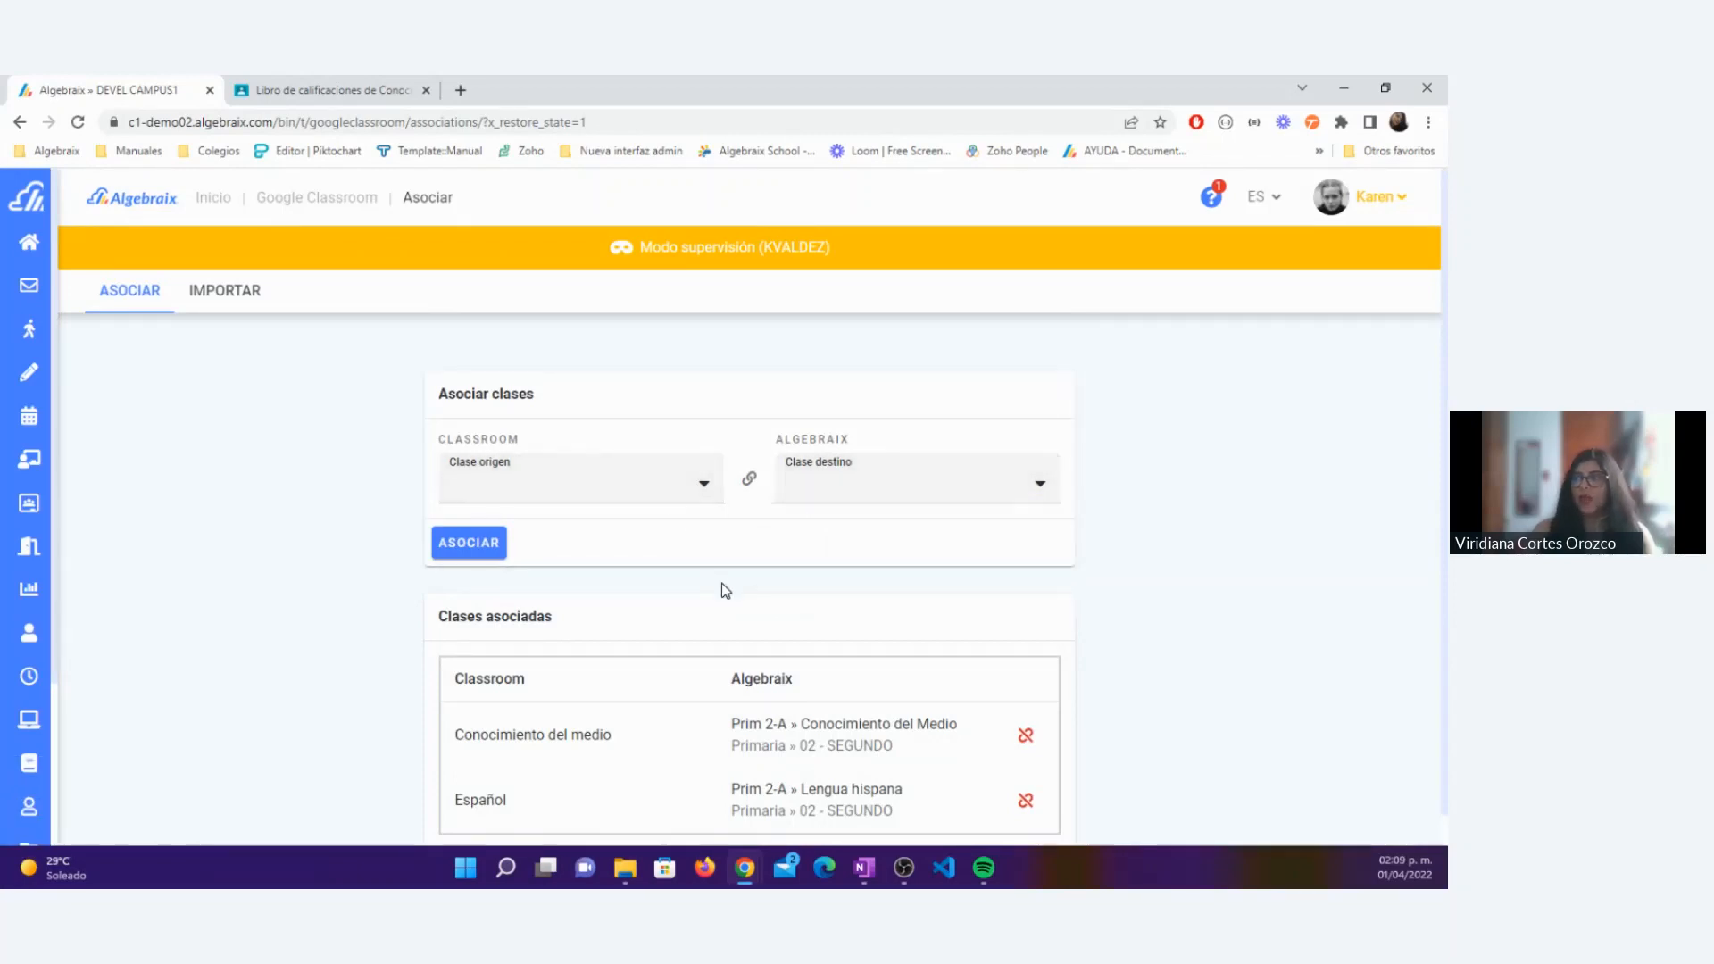
{"action": "scroll", "coordinate": [722, 583], "scroll_direction": "down", "scroll_amount": 1}
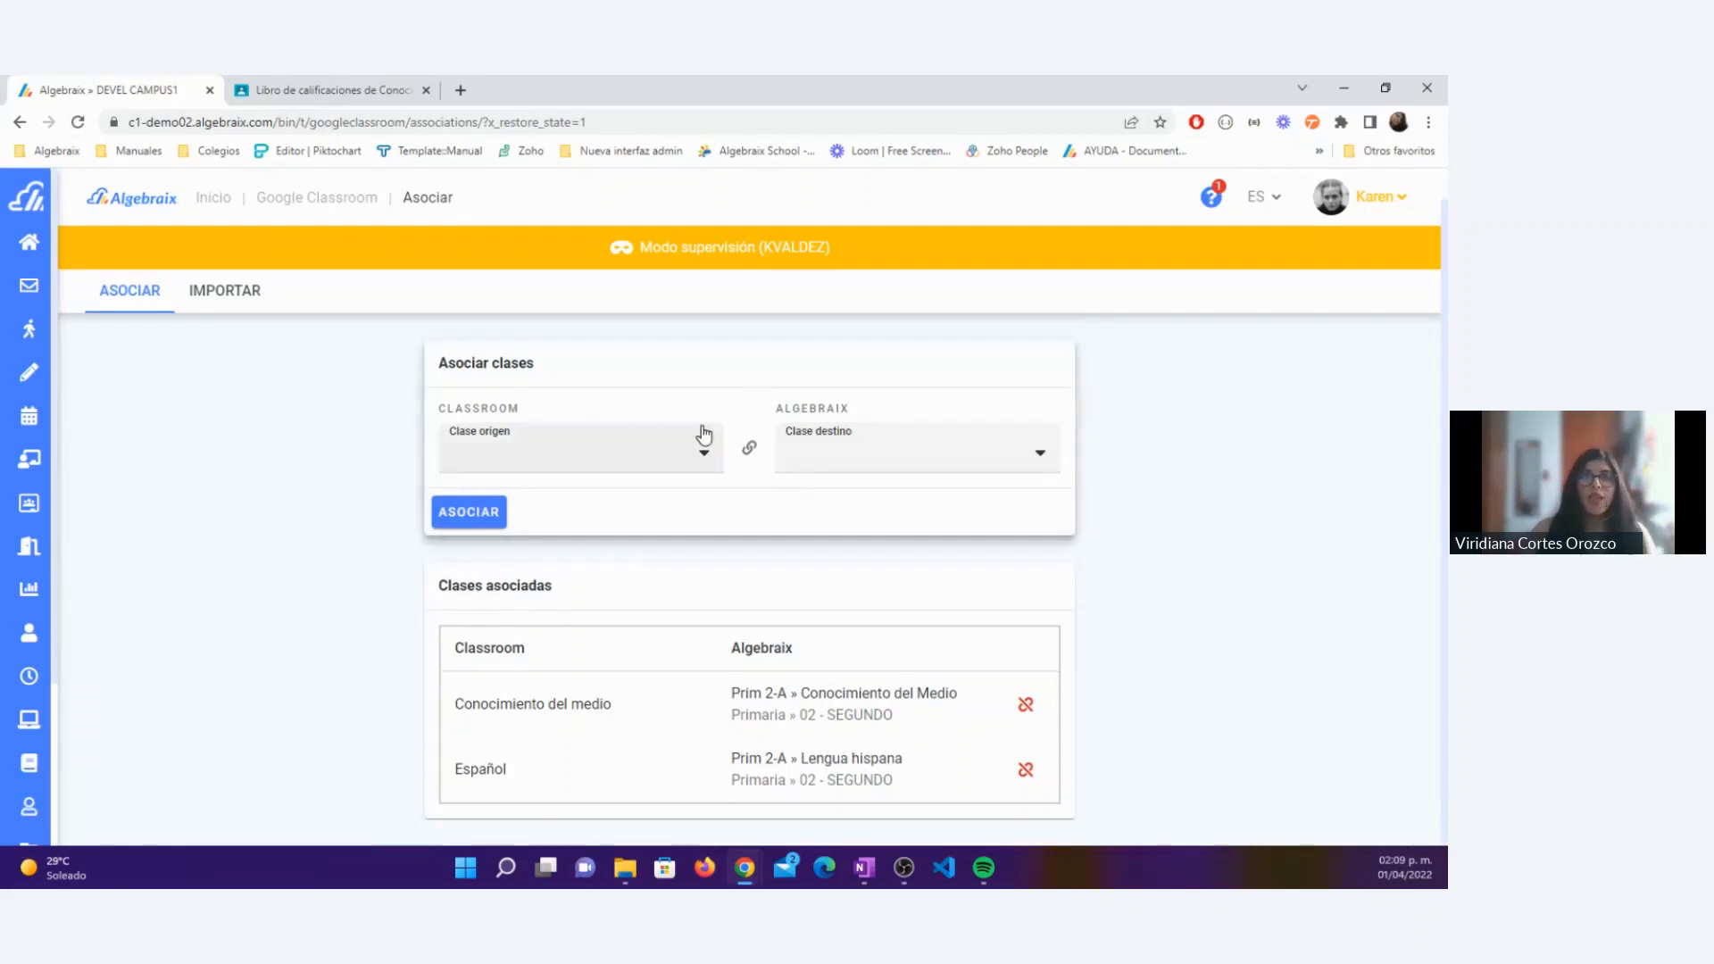
Step: Start a Google Classroom grade import for the class Primaria » 02 - SEGUNDO » Prim 2-A » Conocimiento del Medio
{"action": "left_click", "coordinate": [248, 297]}
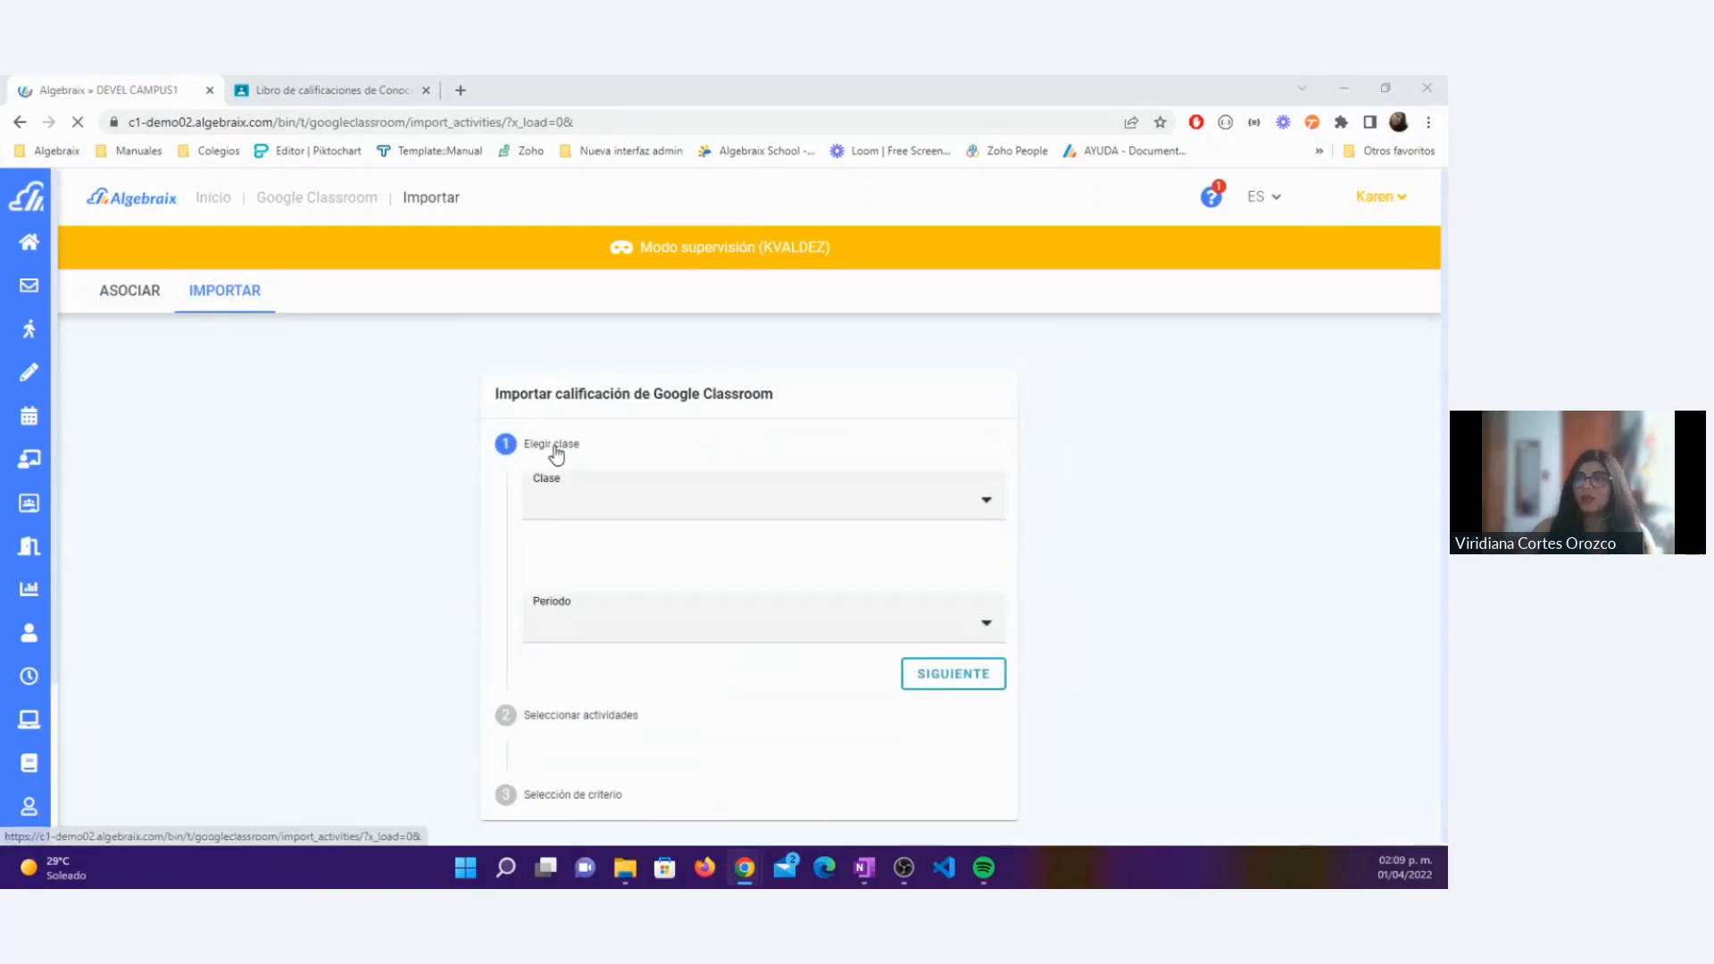
{"action": "left_click", "coordinate": [586, 509]}
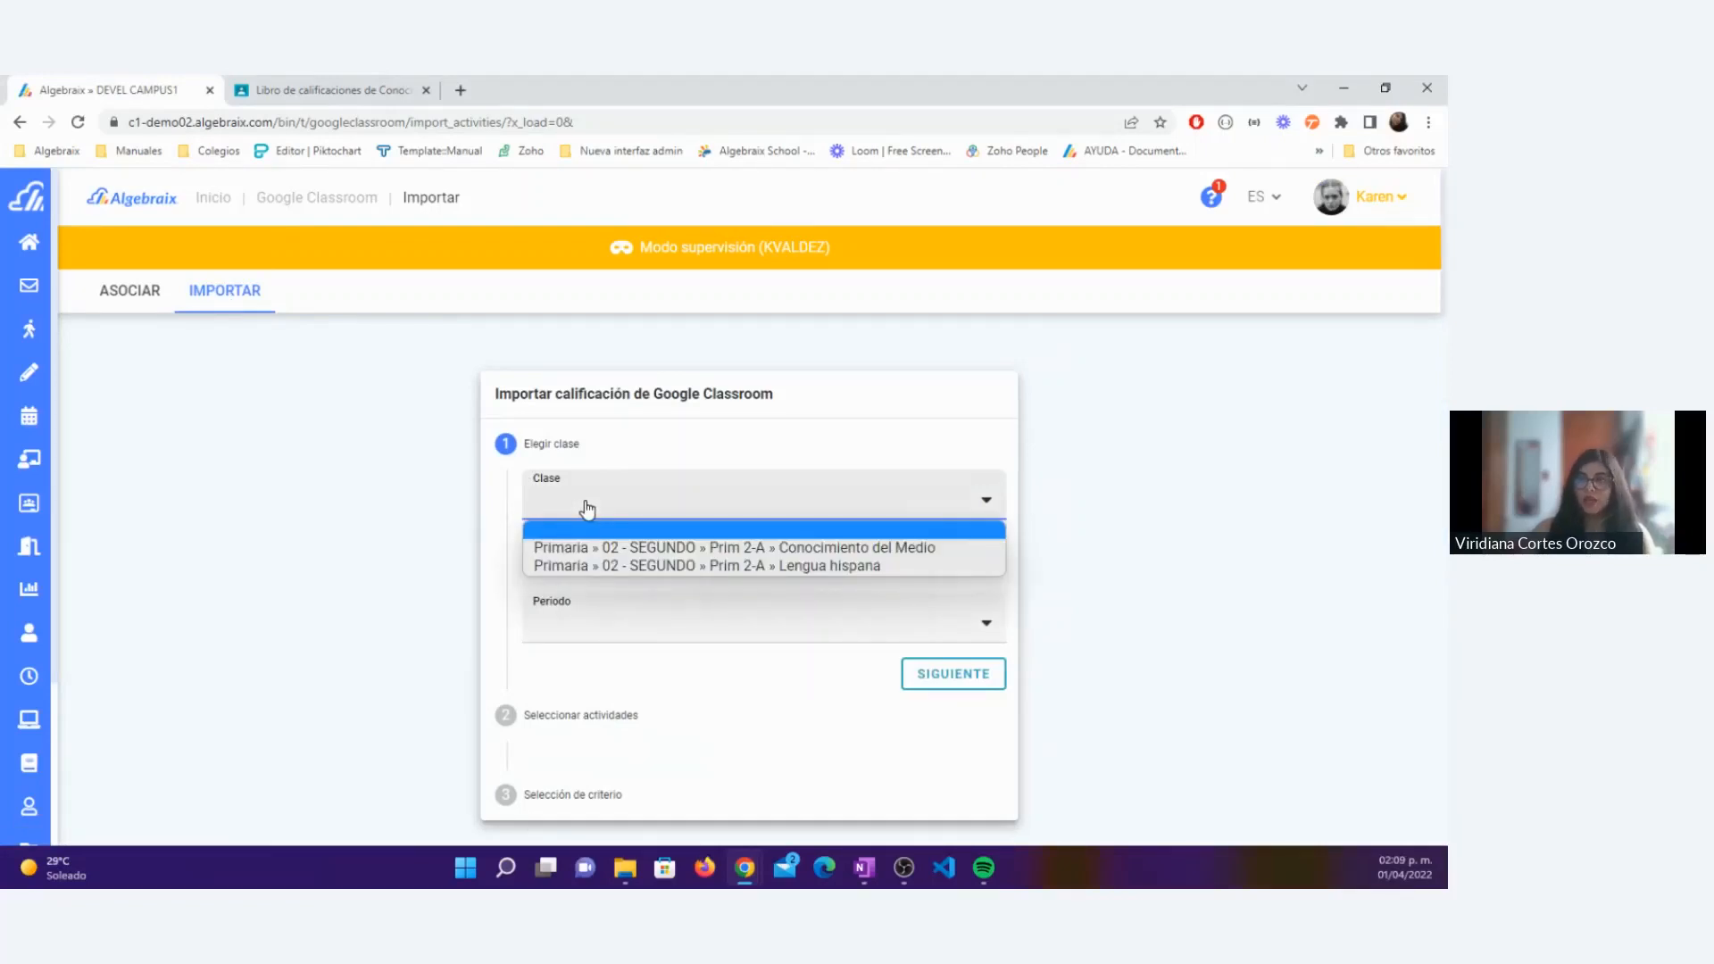
{"action": "left_click", "coordinate": [637, 548]}
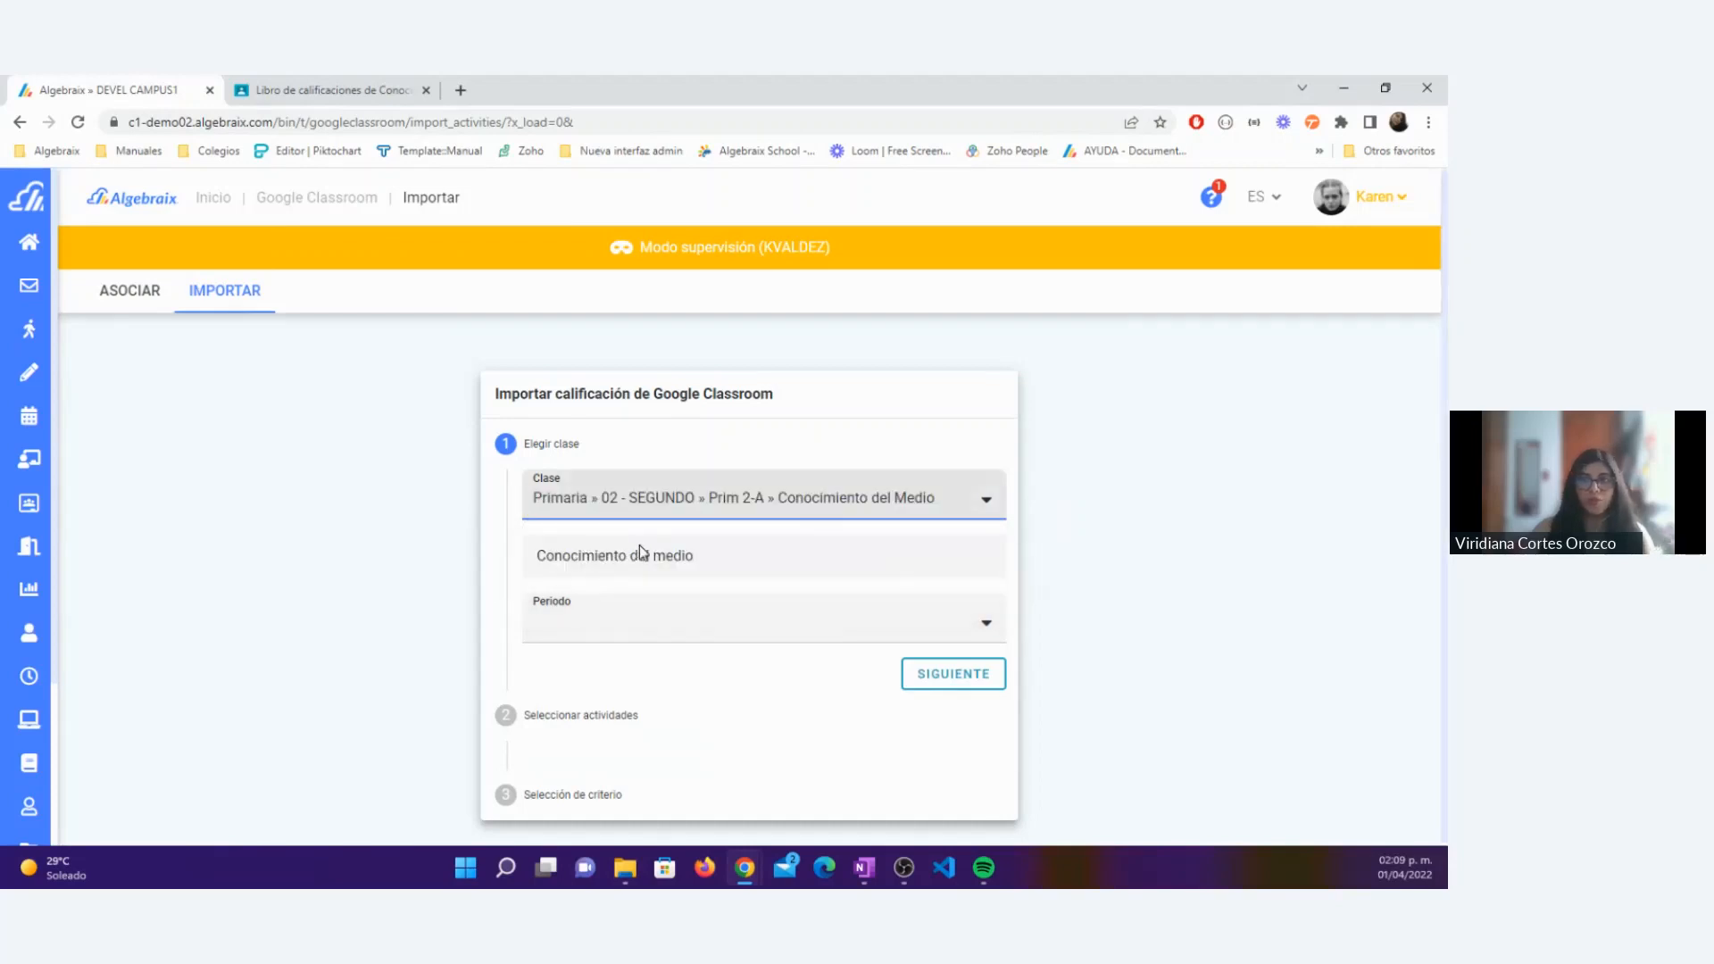
{"action": "left_click_drag", "start_coordinate": [700, 555], "coordinate": [517, 549]}
{"action": "left_click", "coordinate": [563, 556]}
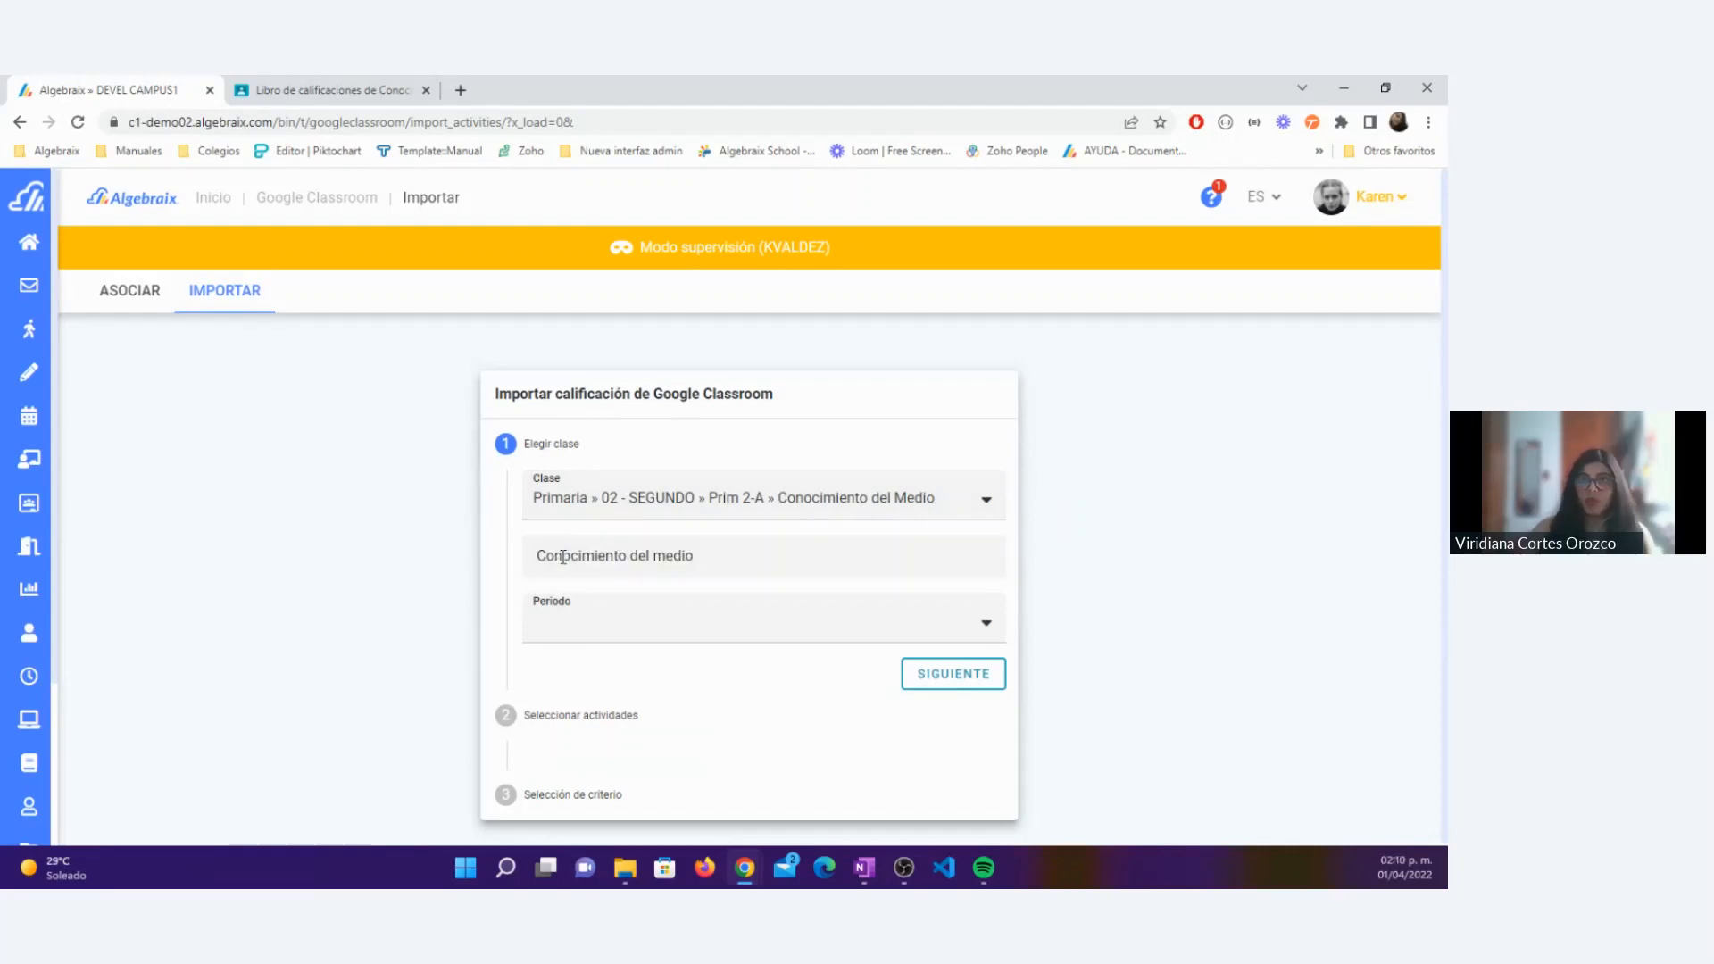
Step: Set the import period to Trimestre 1 and continue to the activity selection
{"action": "left_click", "coordinate": [656, 631]}
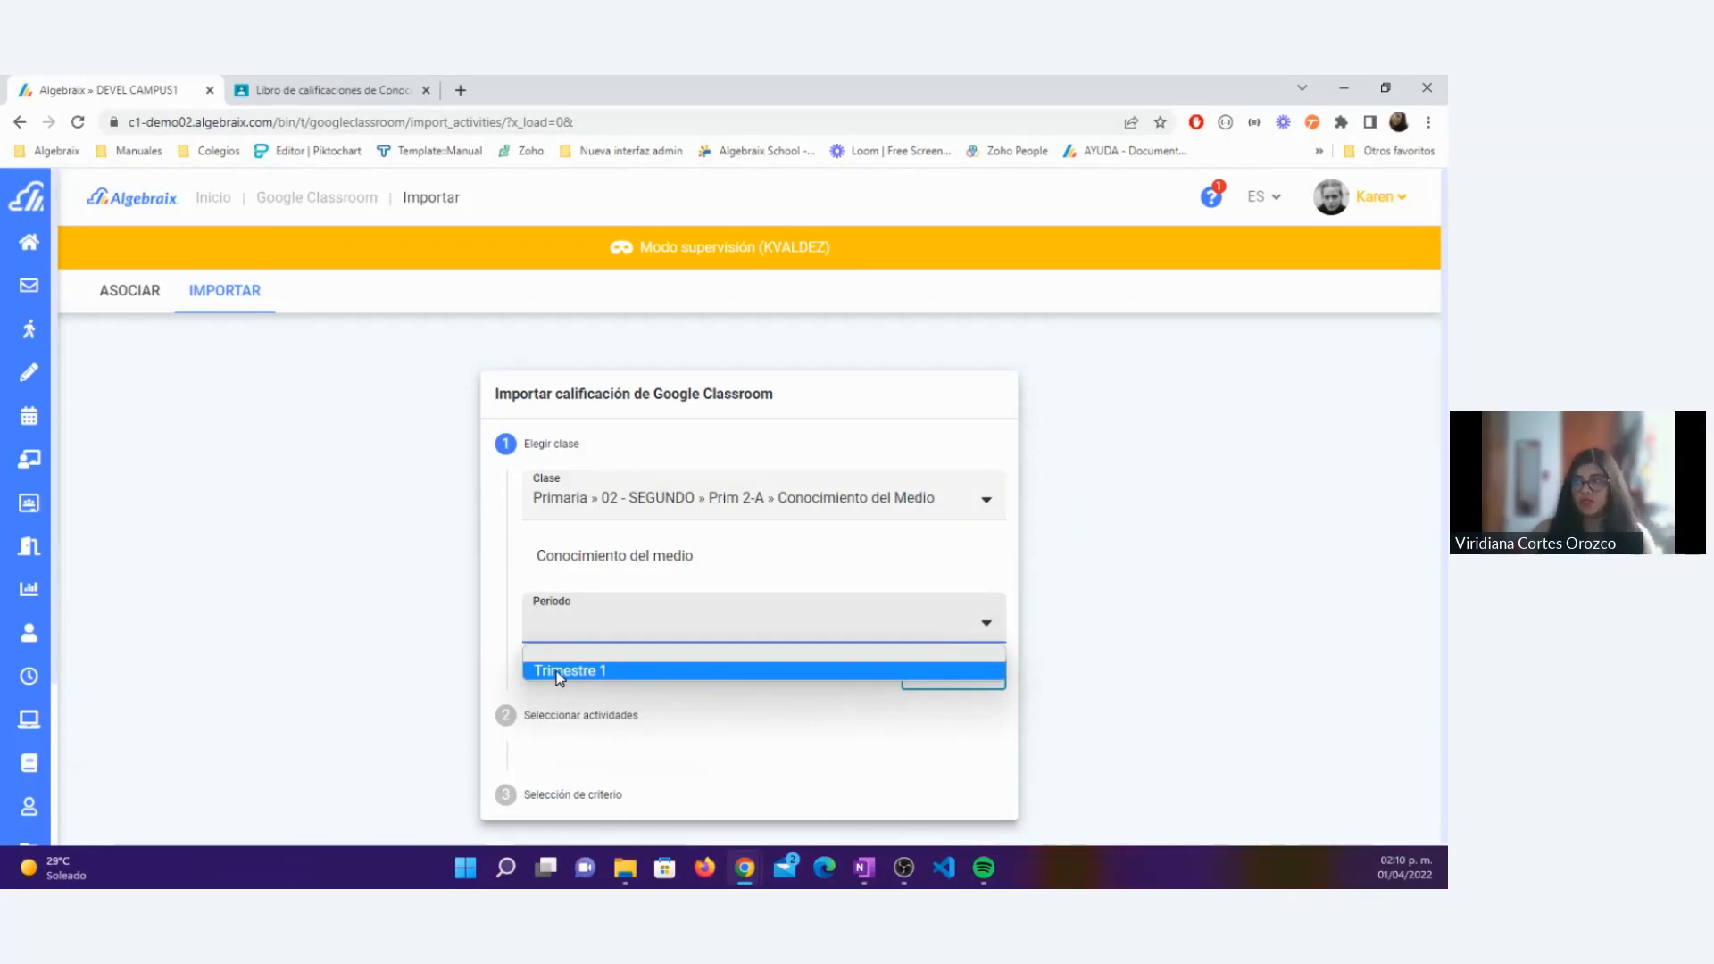
{"action": "left_click", "coordinate": [559, 674]}
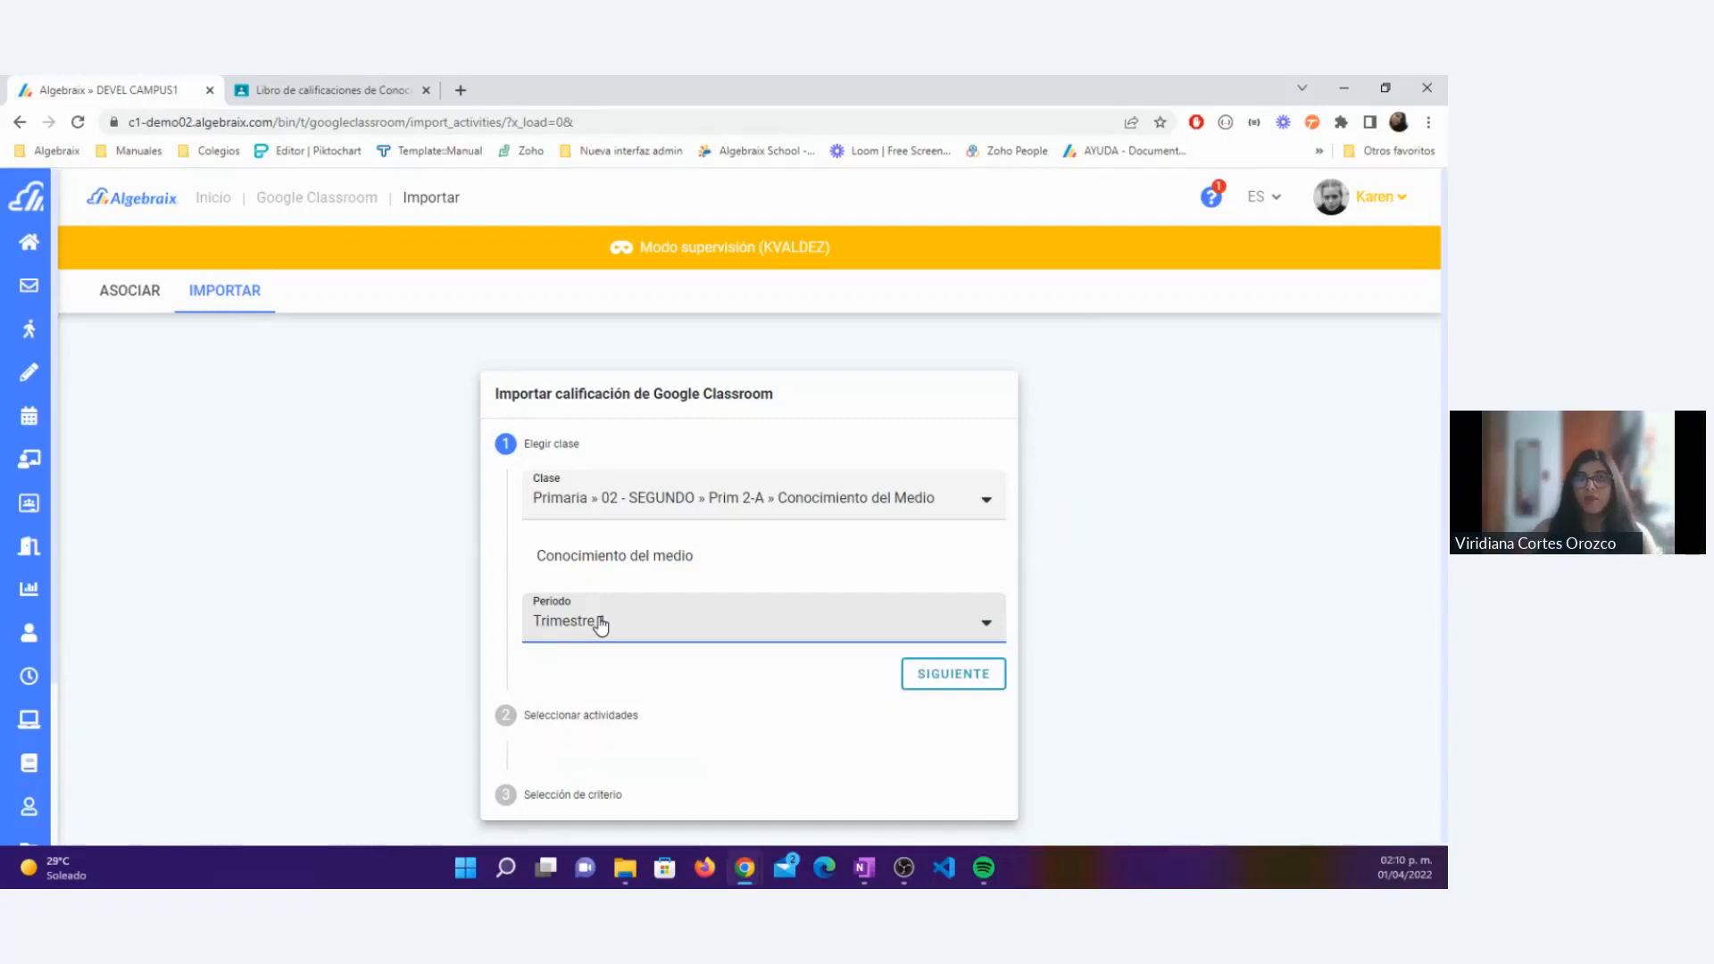
{"action": "left_click", "coordinate": [600, 623]}
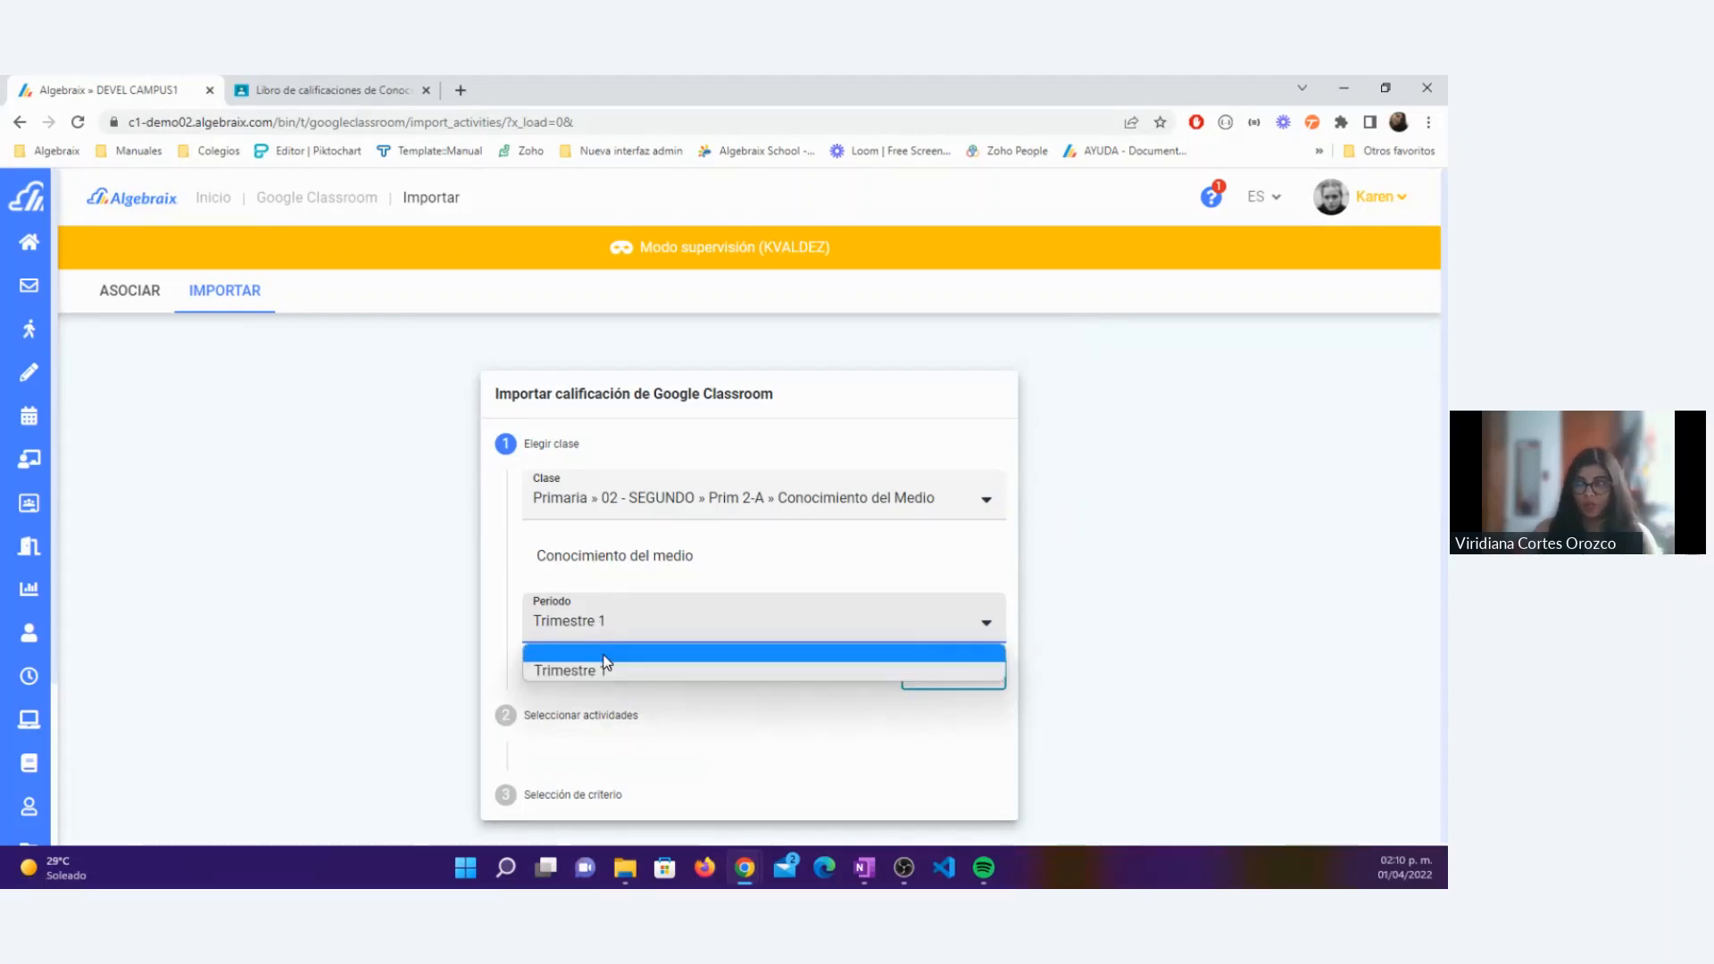
{"action": "left_click", "coordinate": [607, 659]}
{"action": "left_click", "coordinate": [605, 627]}
{"action": "left_click", "coordinate": [600, 677]}
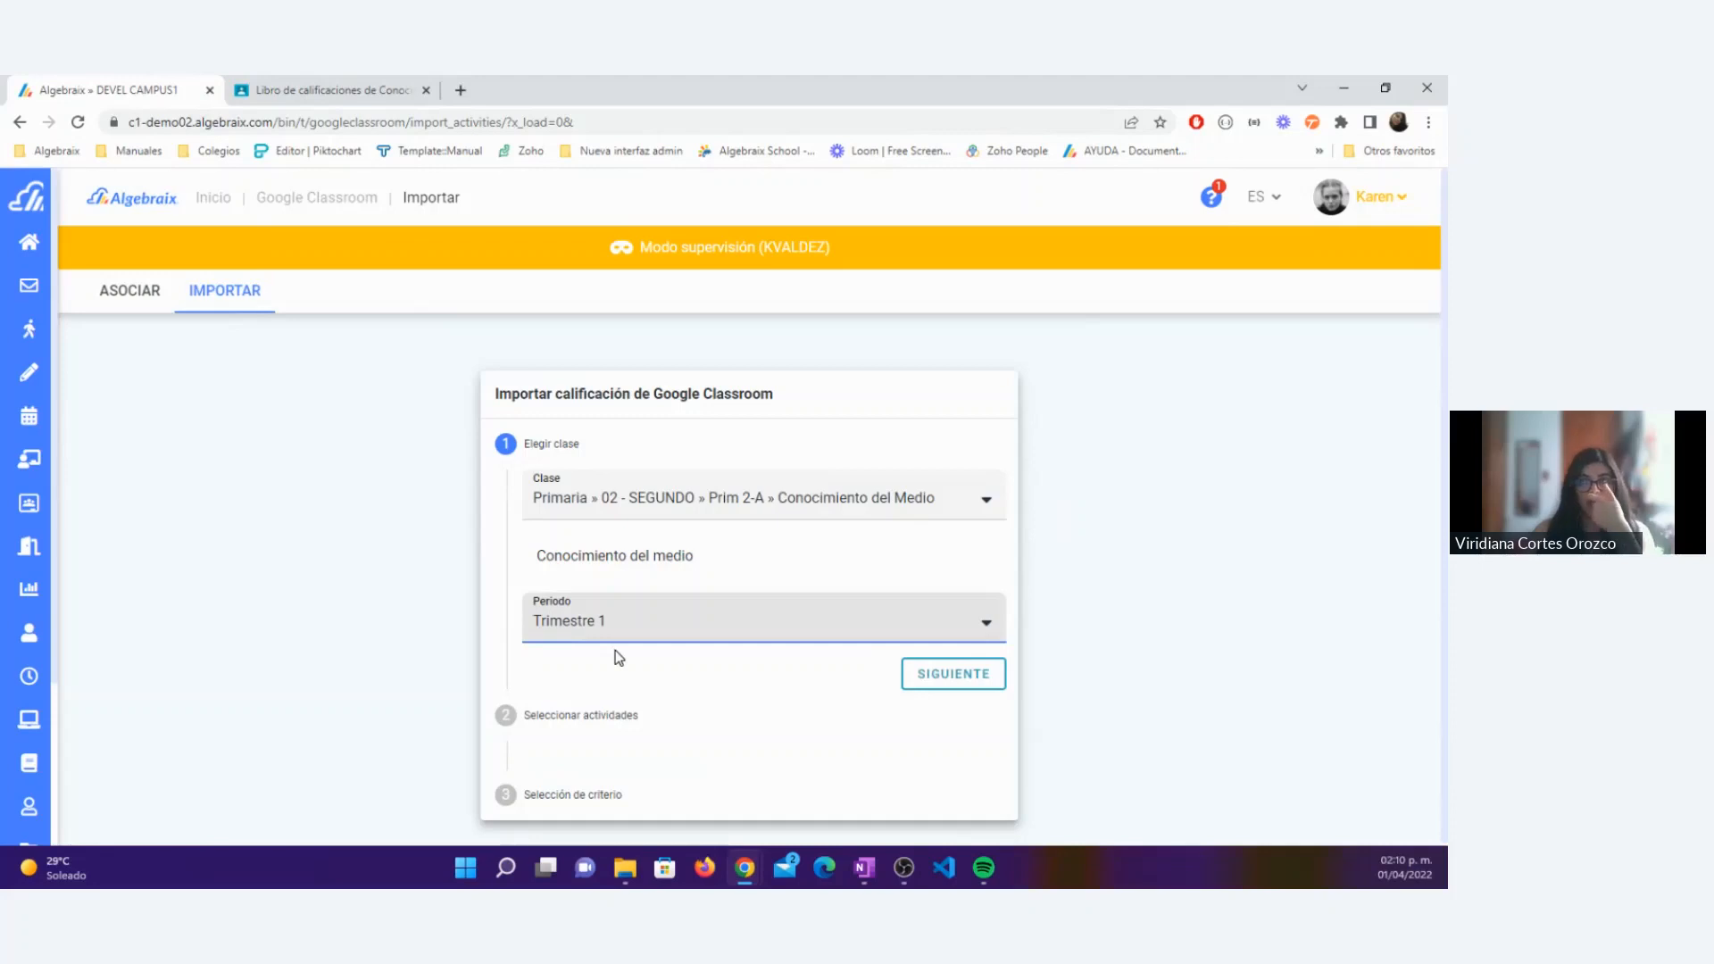
{"action": "left_click", "coordinate": [948, 678]}
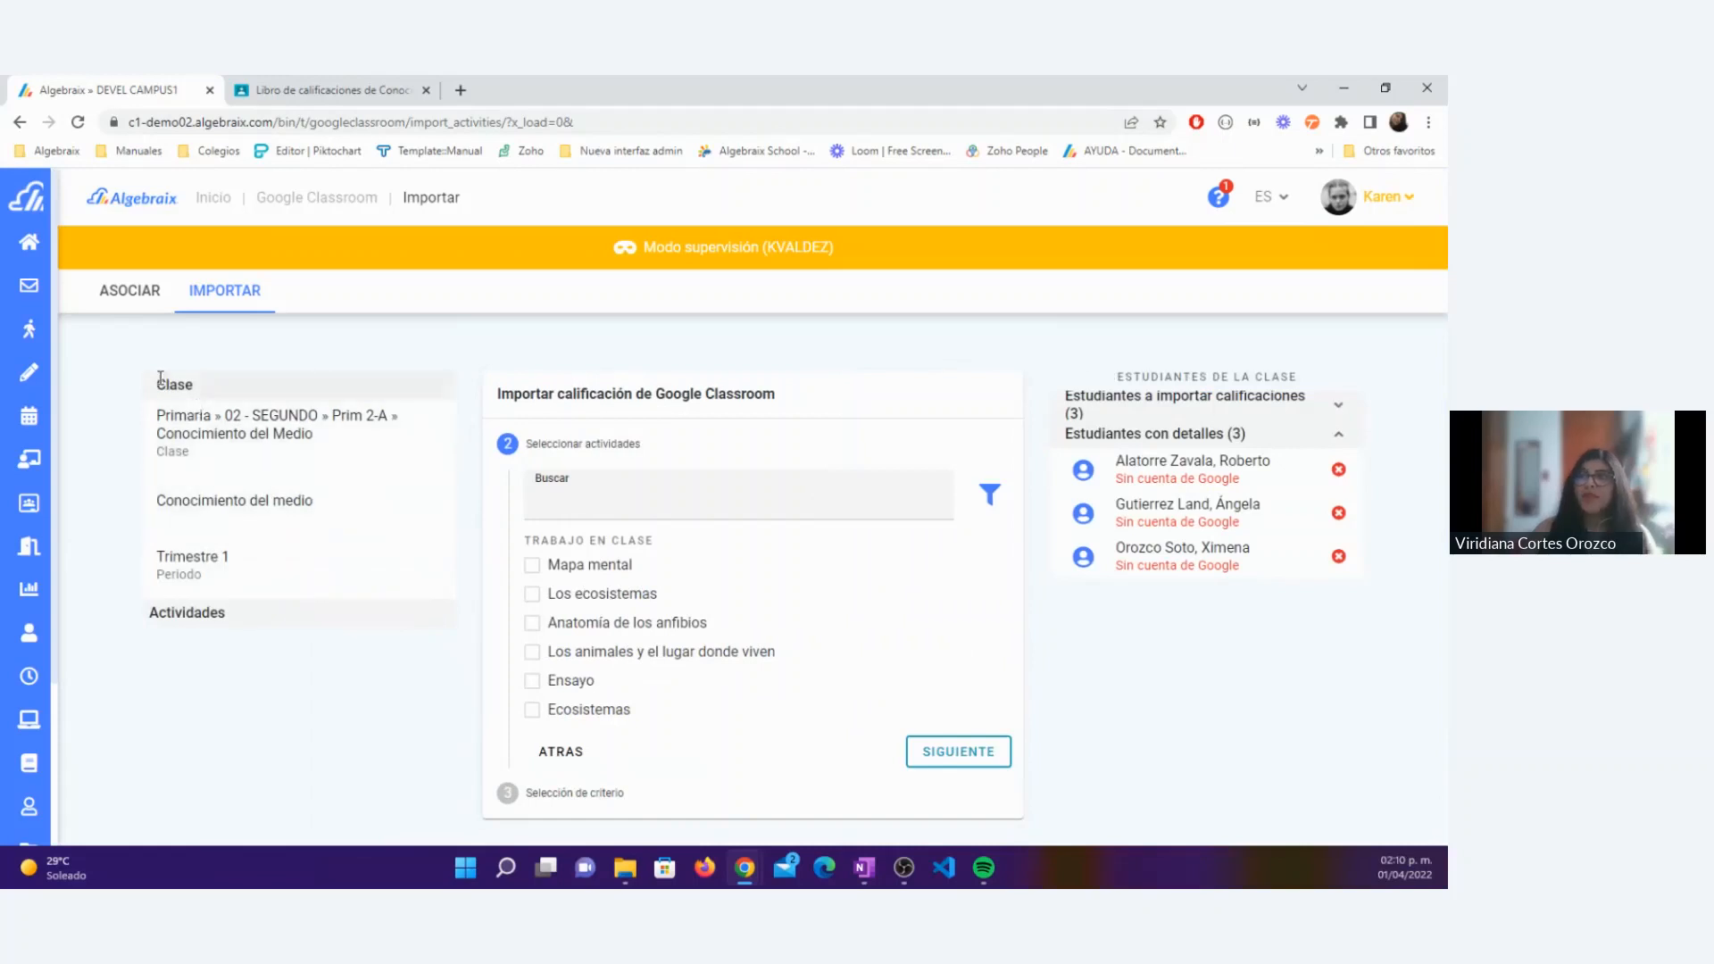
Step: Review the import summary's Algebraix class, linked Classroom class and period
{"action": "left_click_drag", "start_coordinate": [161, 378], "coordinate": [215, 394]}
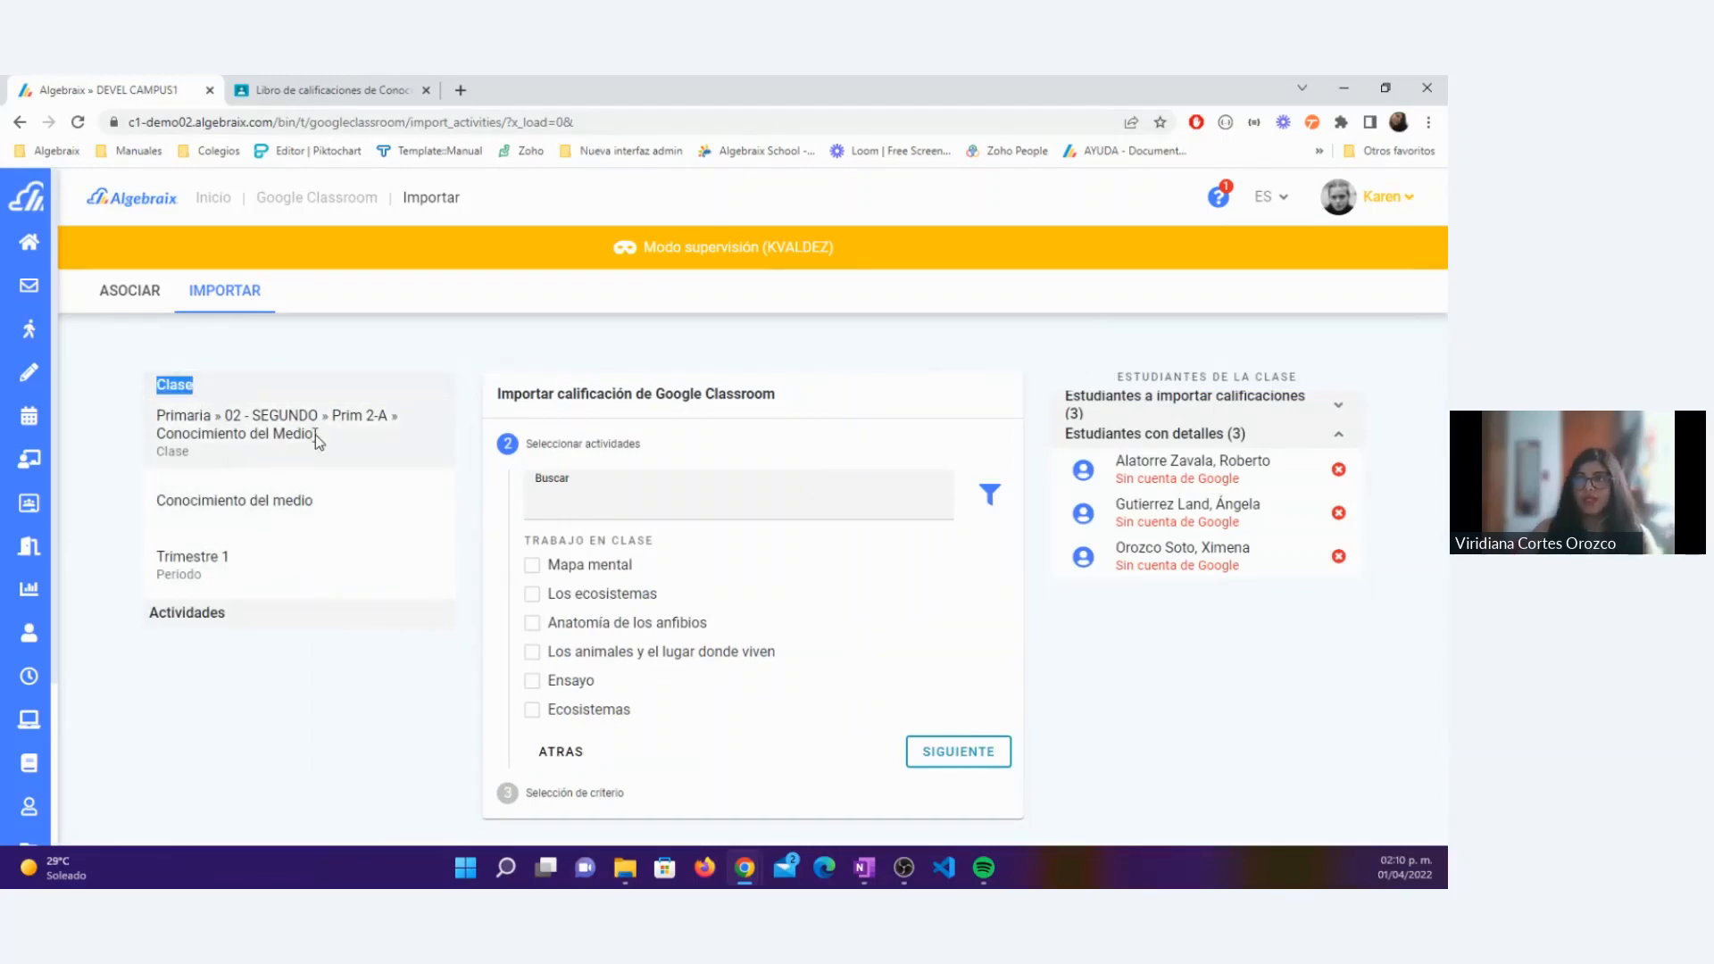
{"action": "left_click_drag", "start_coordinate": [314, 436], "coordinate": [157, 412]}
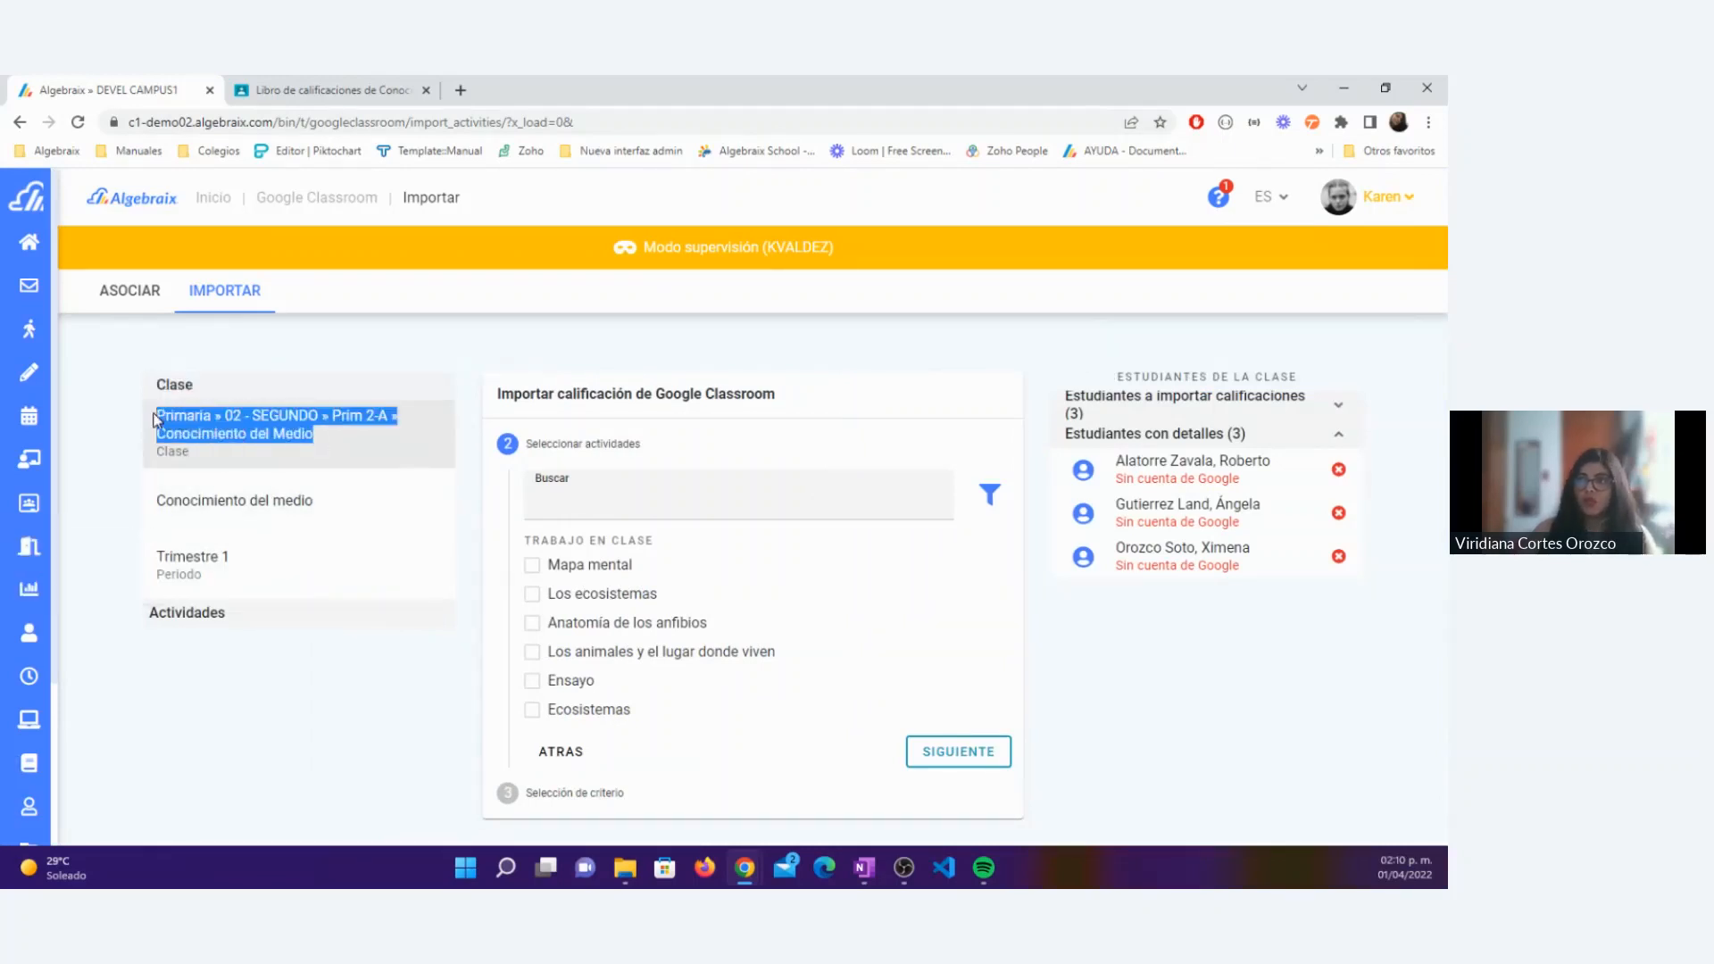
{"action": "left_click", "coordinate": [204, 430]}
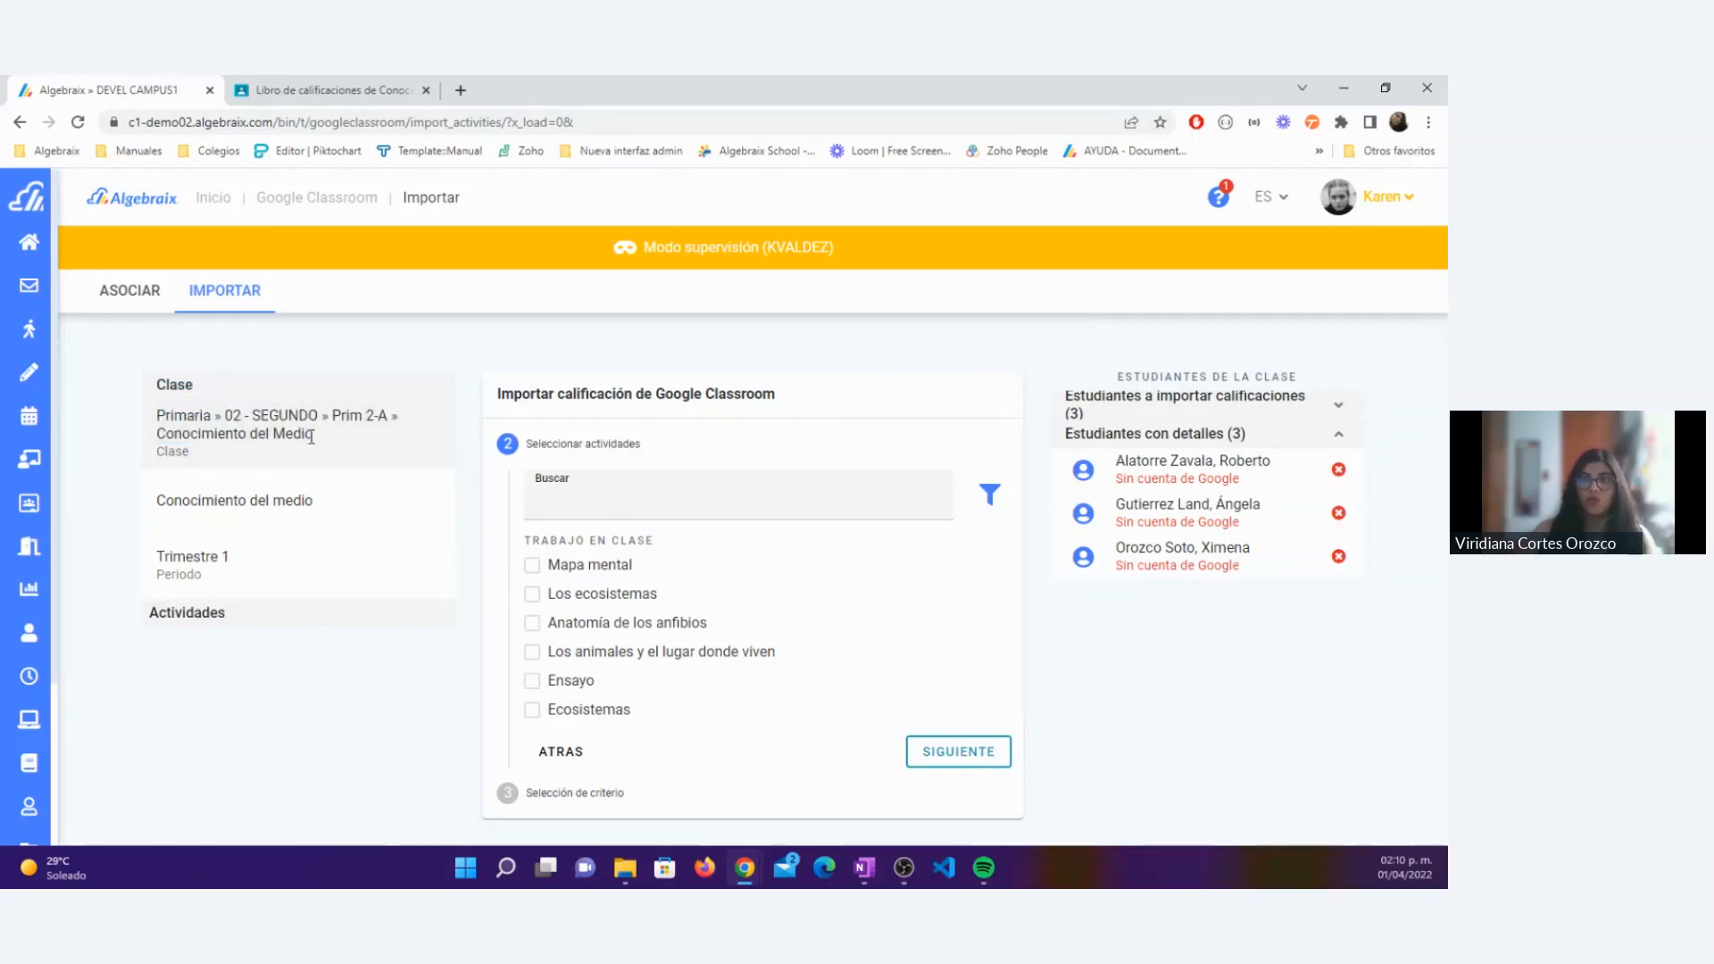
{"action": "left_click_drag", "start_coordinate": [337, 501], "coordinate": [152, 505]}
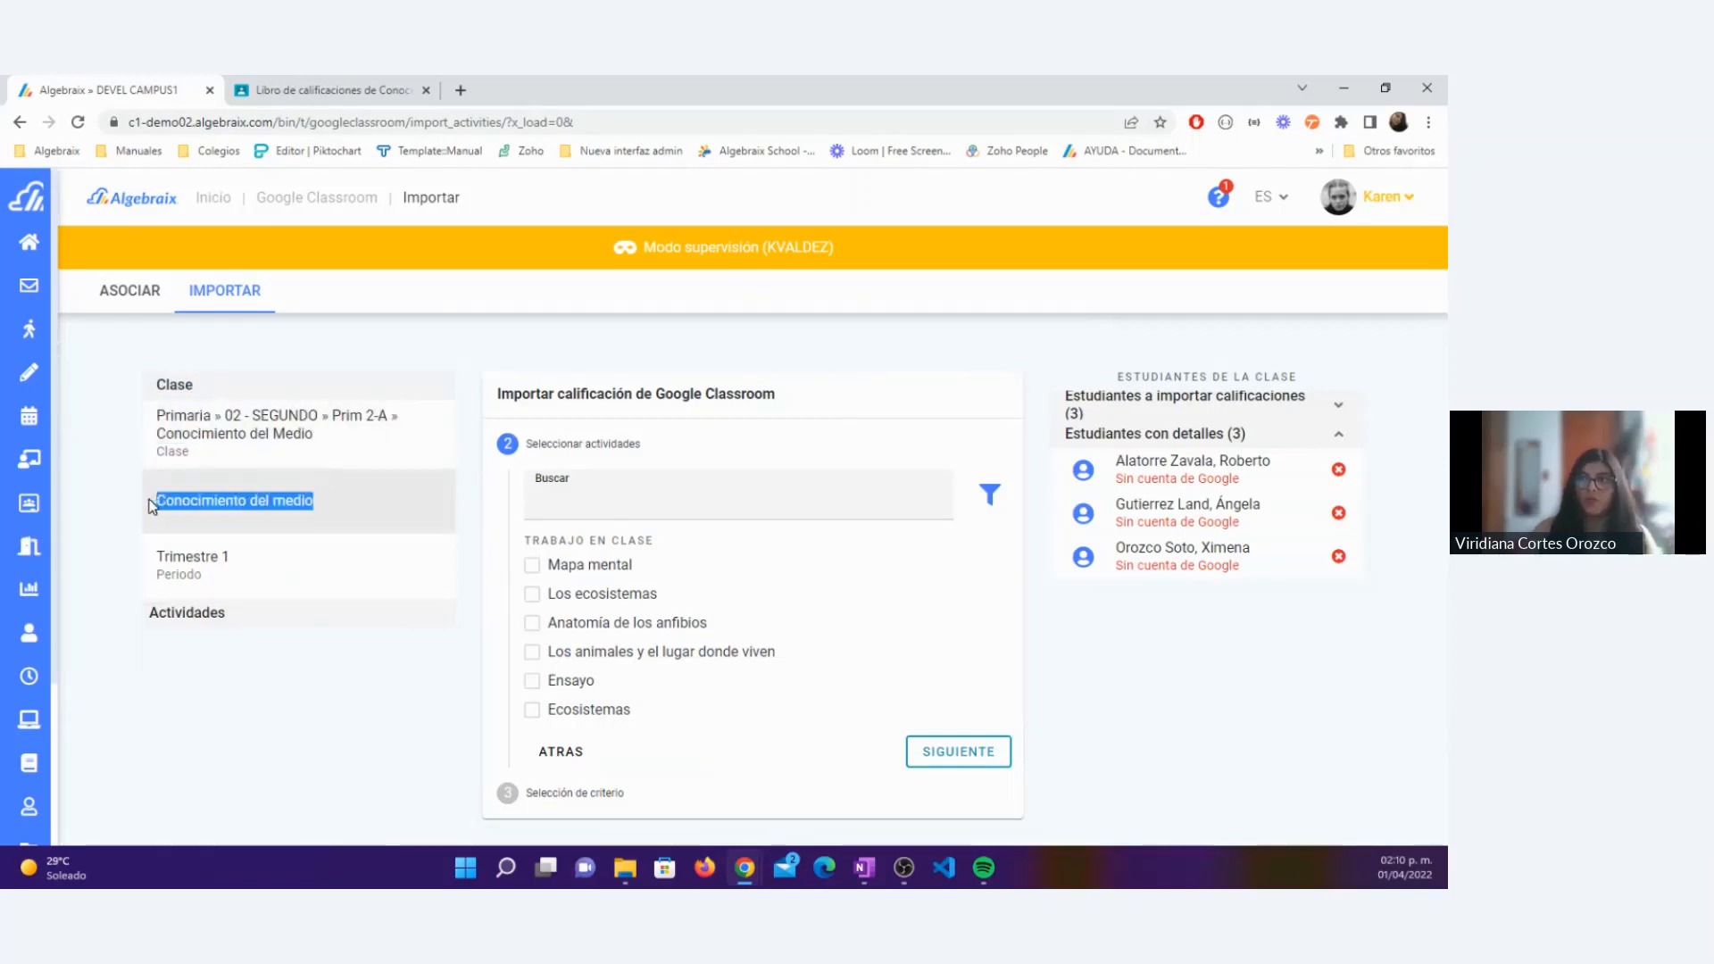
{"action": "left_click", "coordinate": [211, 536]}
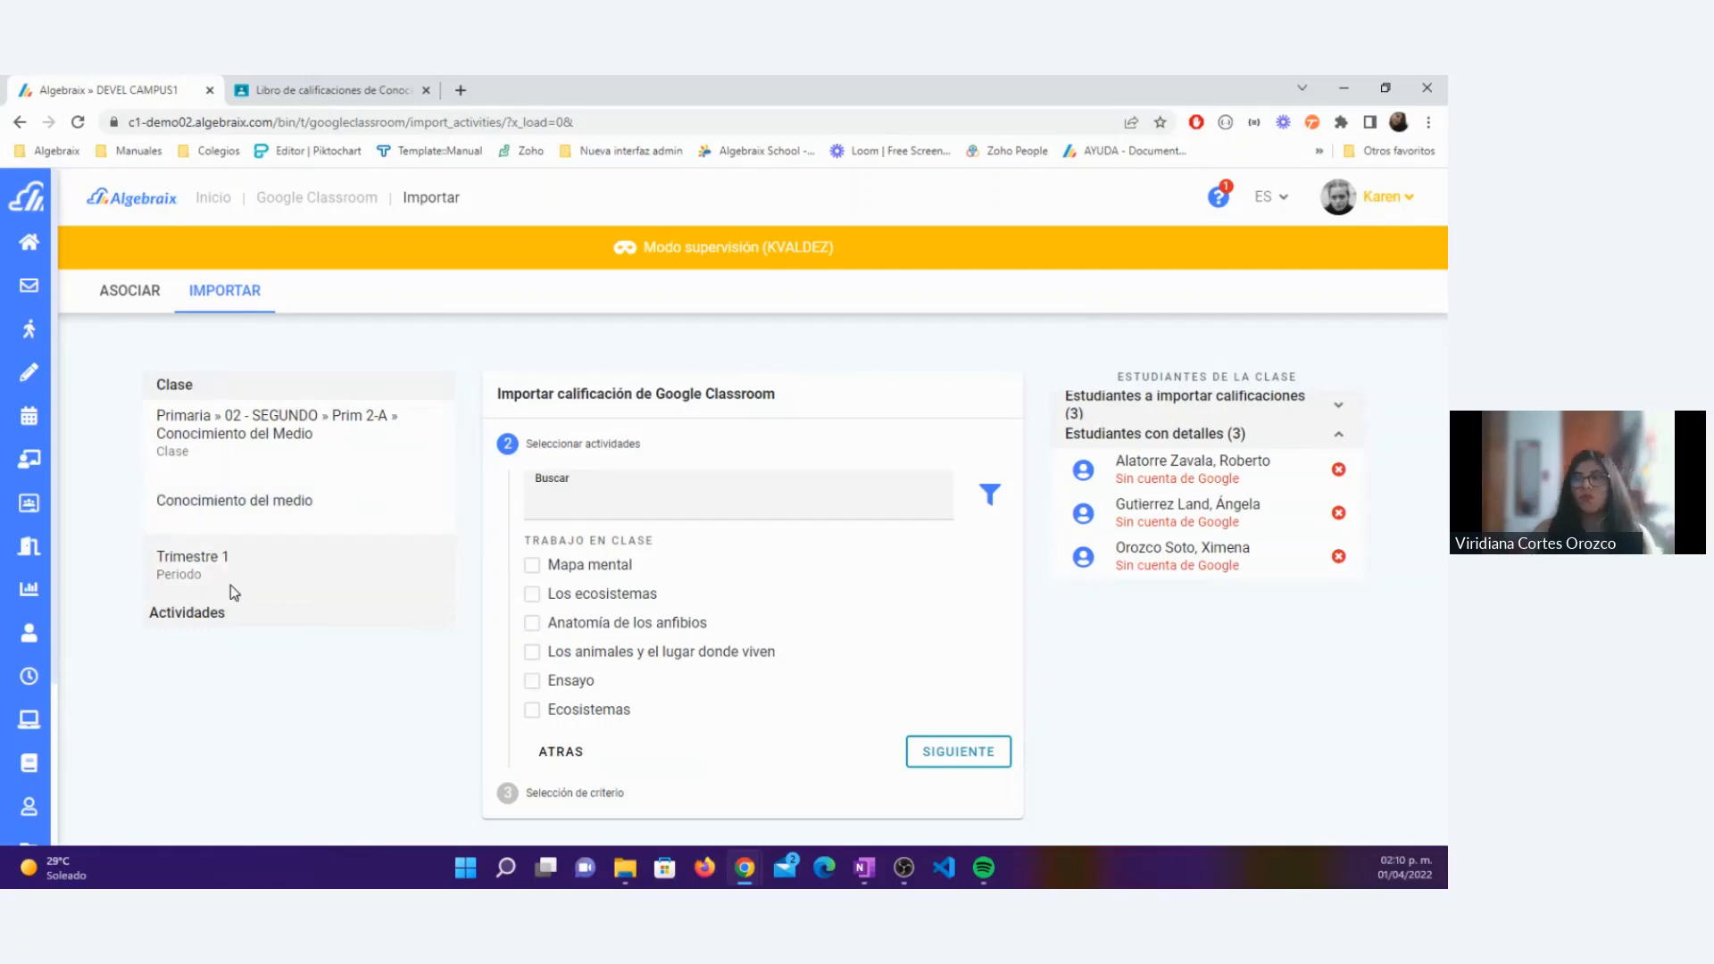
{"action": "left_click_drag", "start_coordinate": [212, 578], "coordinate": [143, 554]}
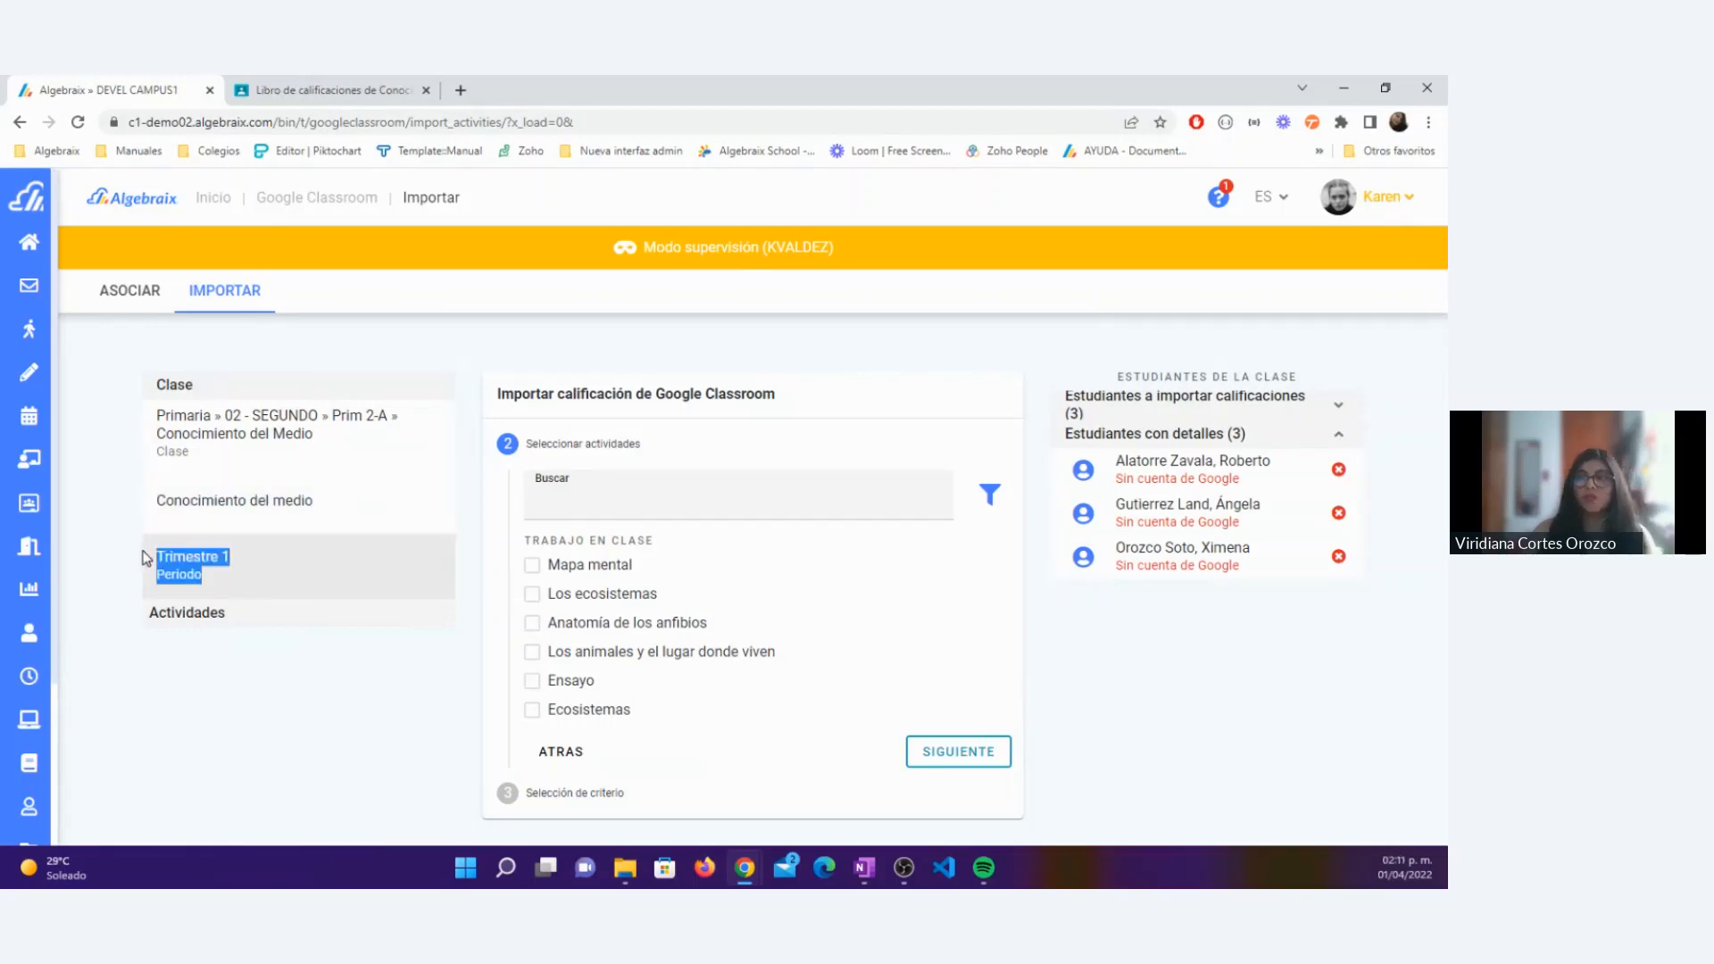
{"action": "left_click", "coordinate": [217, 582]}
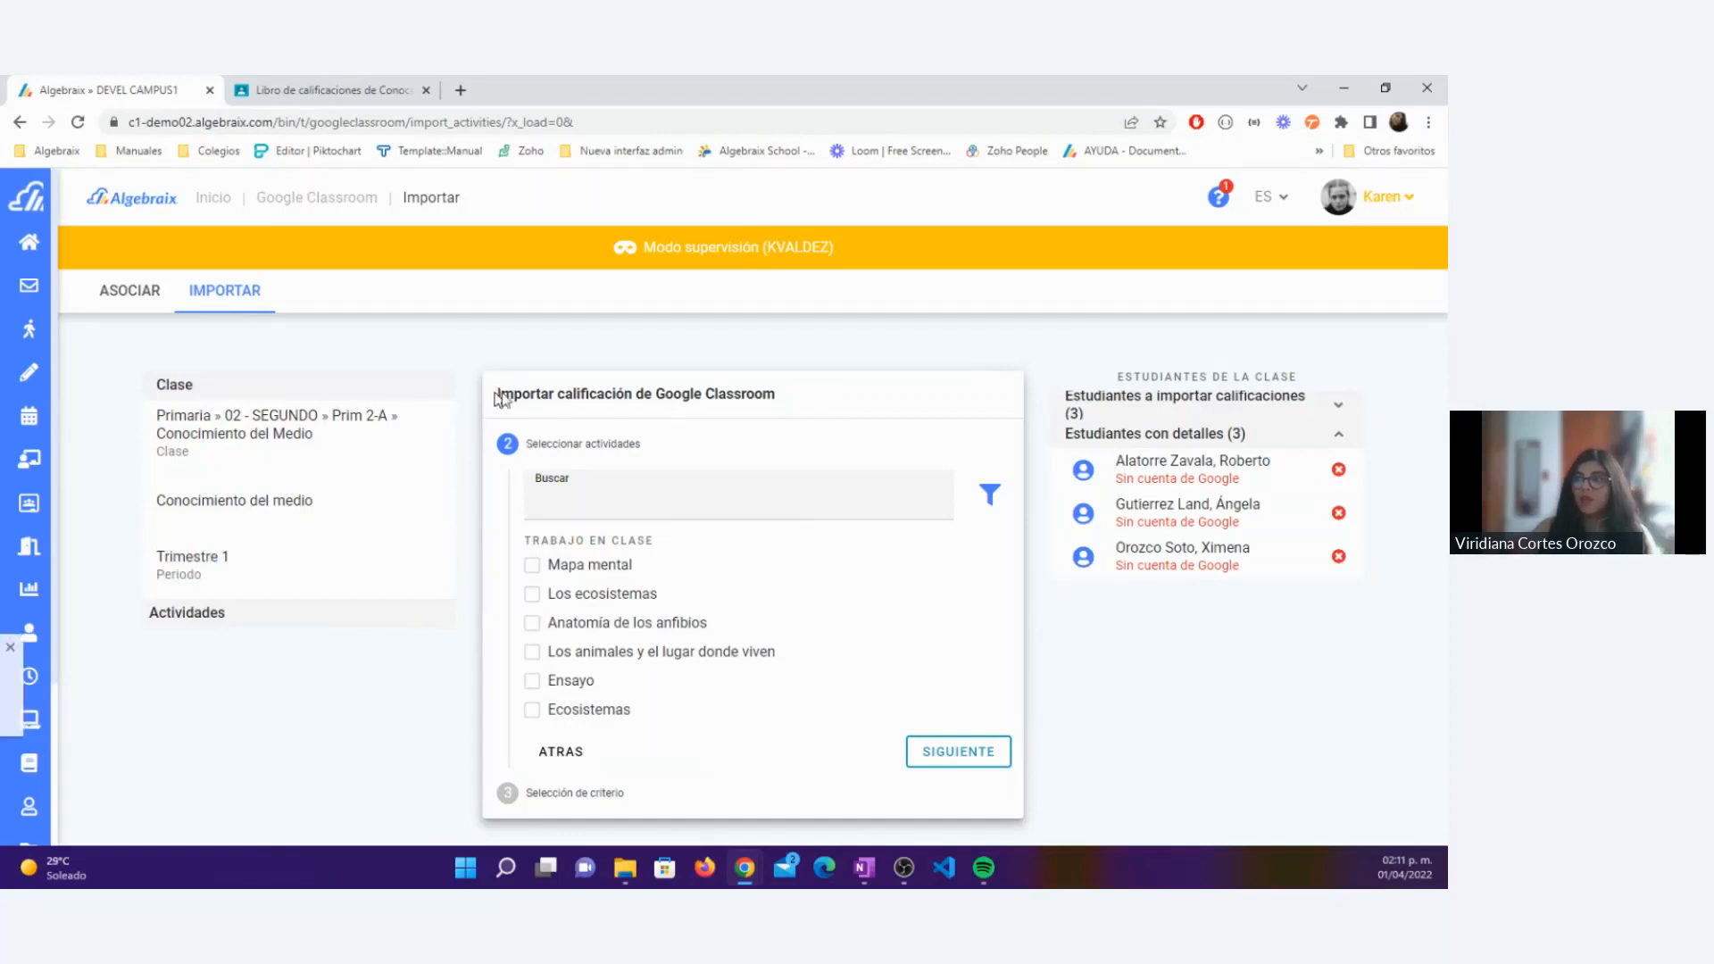
Step: Compare the classwork available for import with the activities in the Conocimiento del medio gradebook in Google Classroom
{"action": "left_click_drag", "start_coordinate": [496, 393], "coordinate": [806, 408]}
{"action": "left_click", "coordinate": [809, 408]}
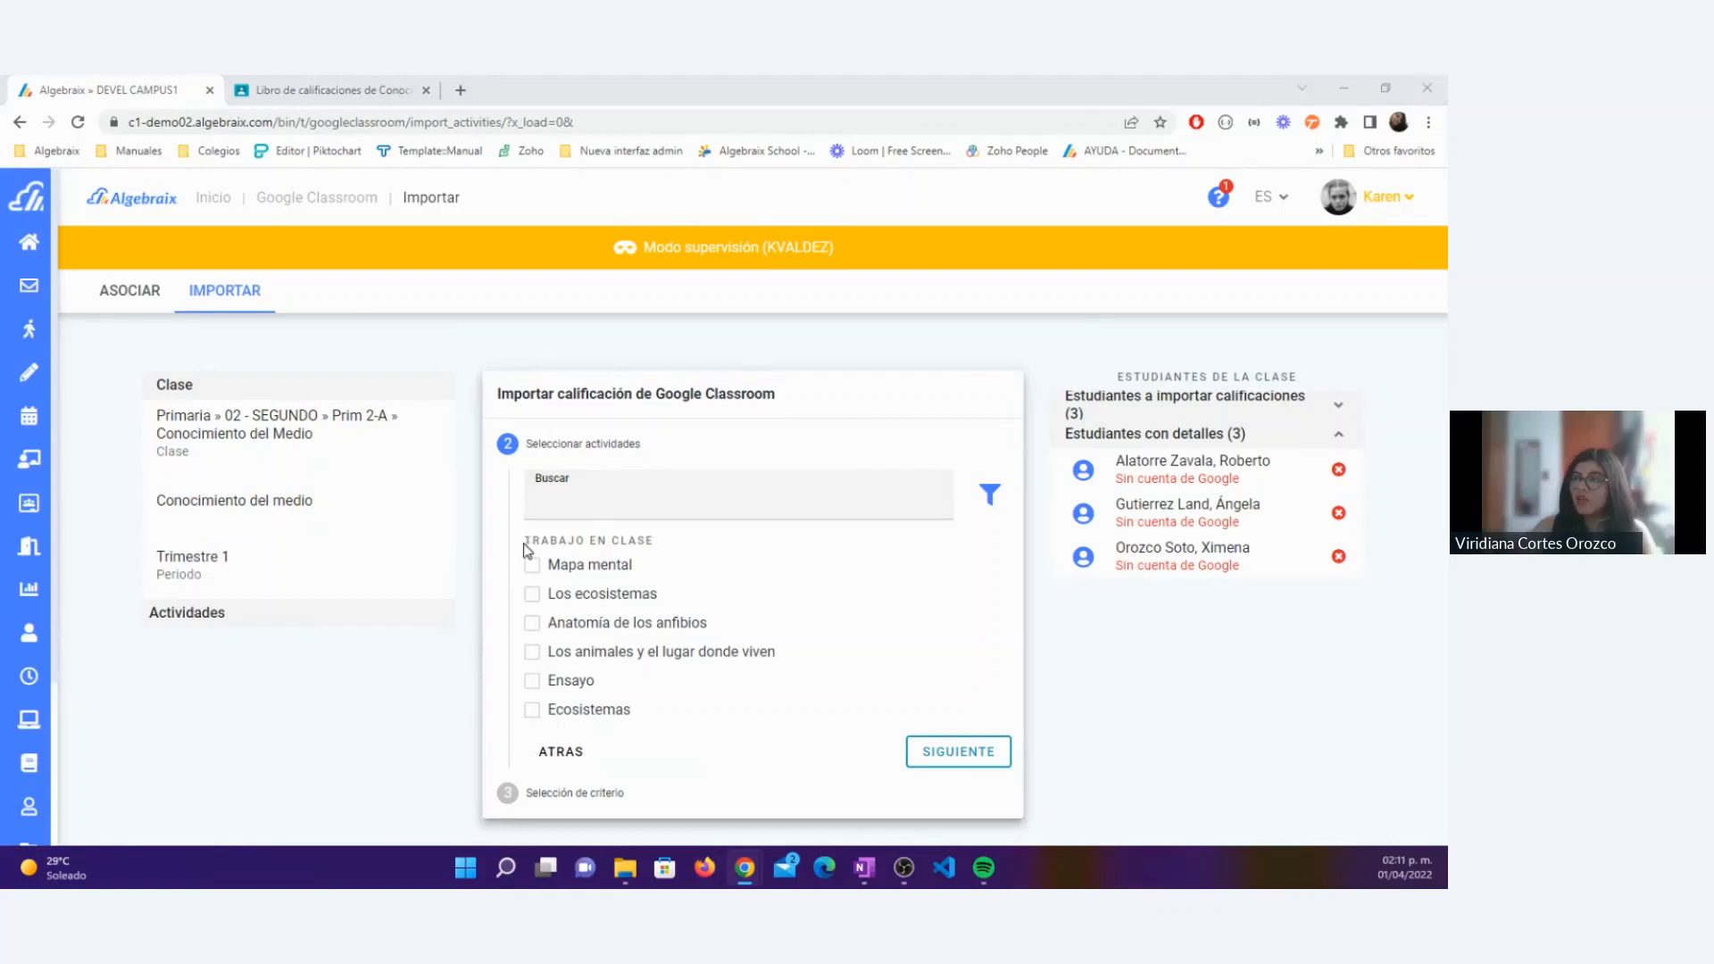
{"action": "left_click_drag", "start_coordinate": [523, 541], "coordinate": [686, 557]}
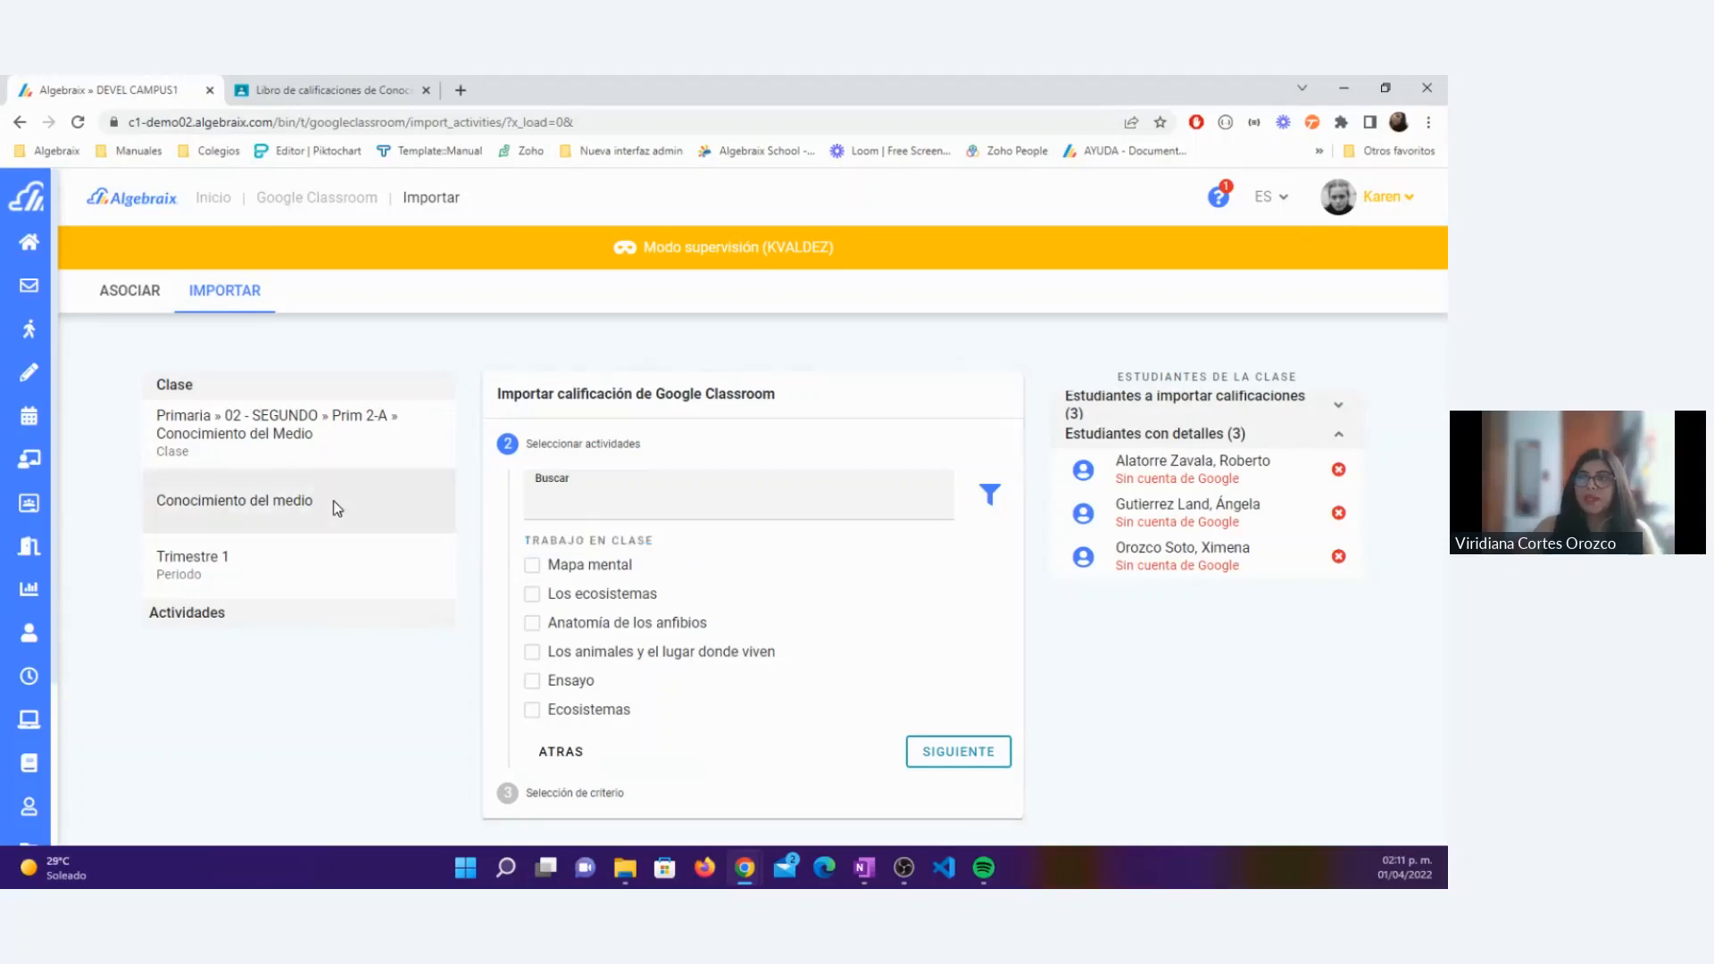
{"action": "left_click_drag", "start_coordinate": [336, 501], "coordinate": [155, 507]}
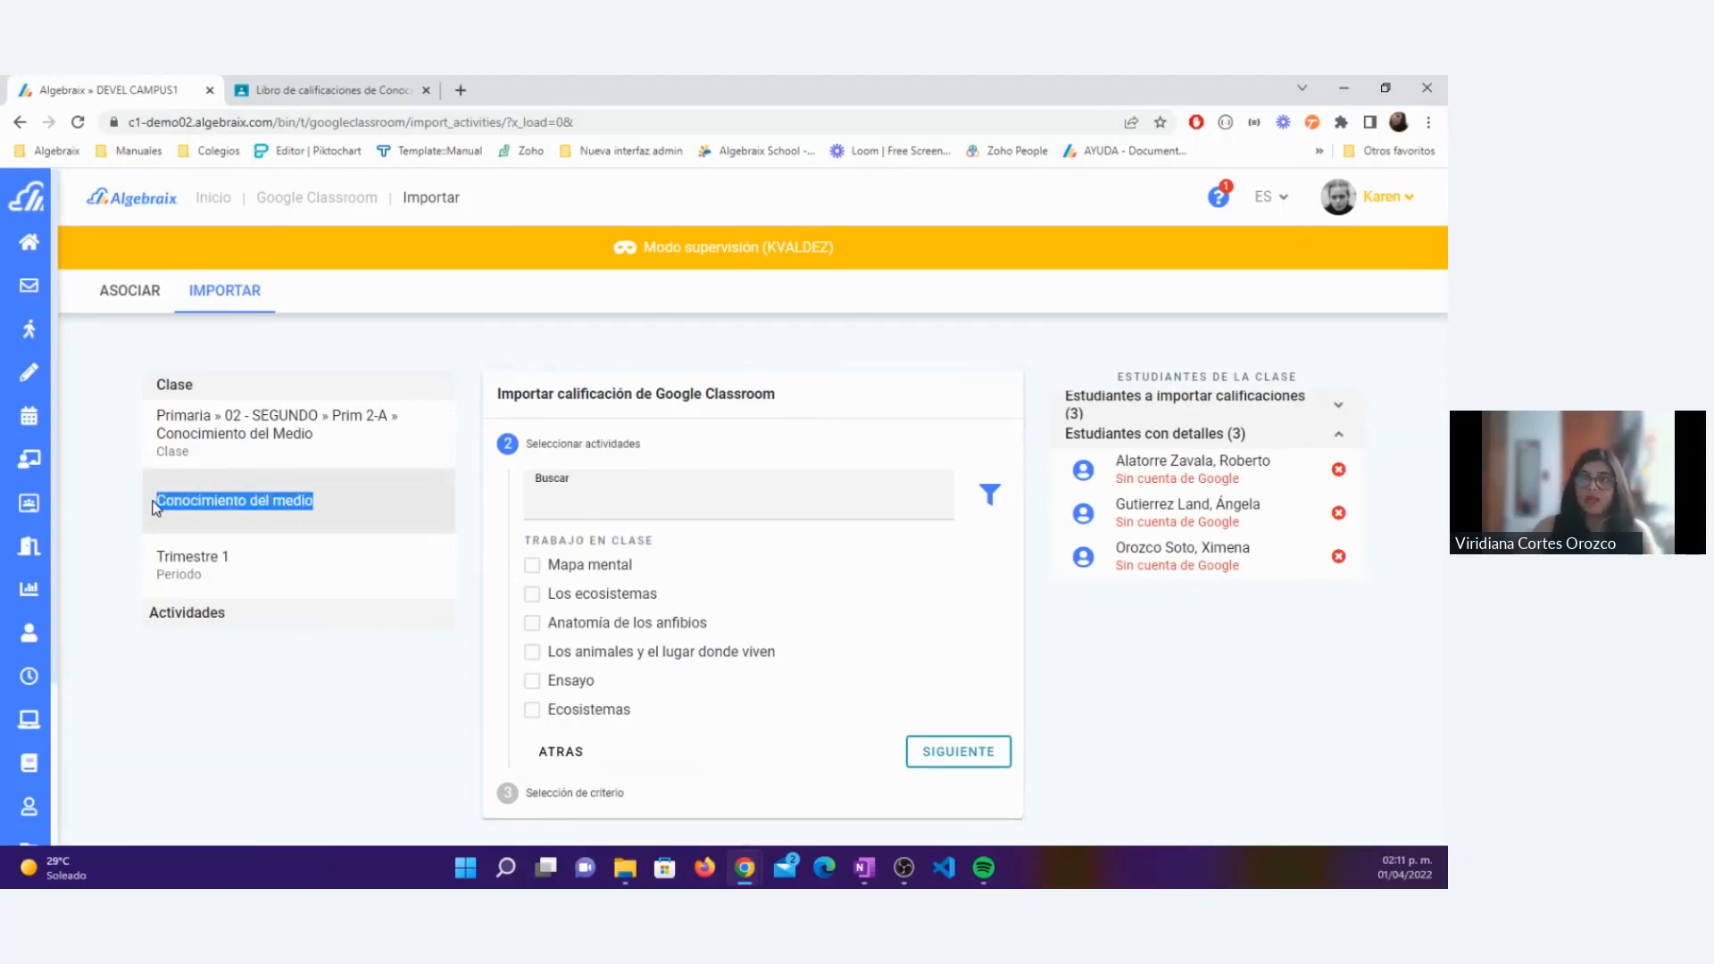
{"action": "left_click", "coordinate": [337, 509]}
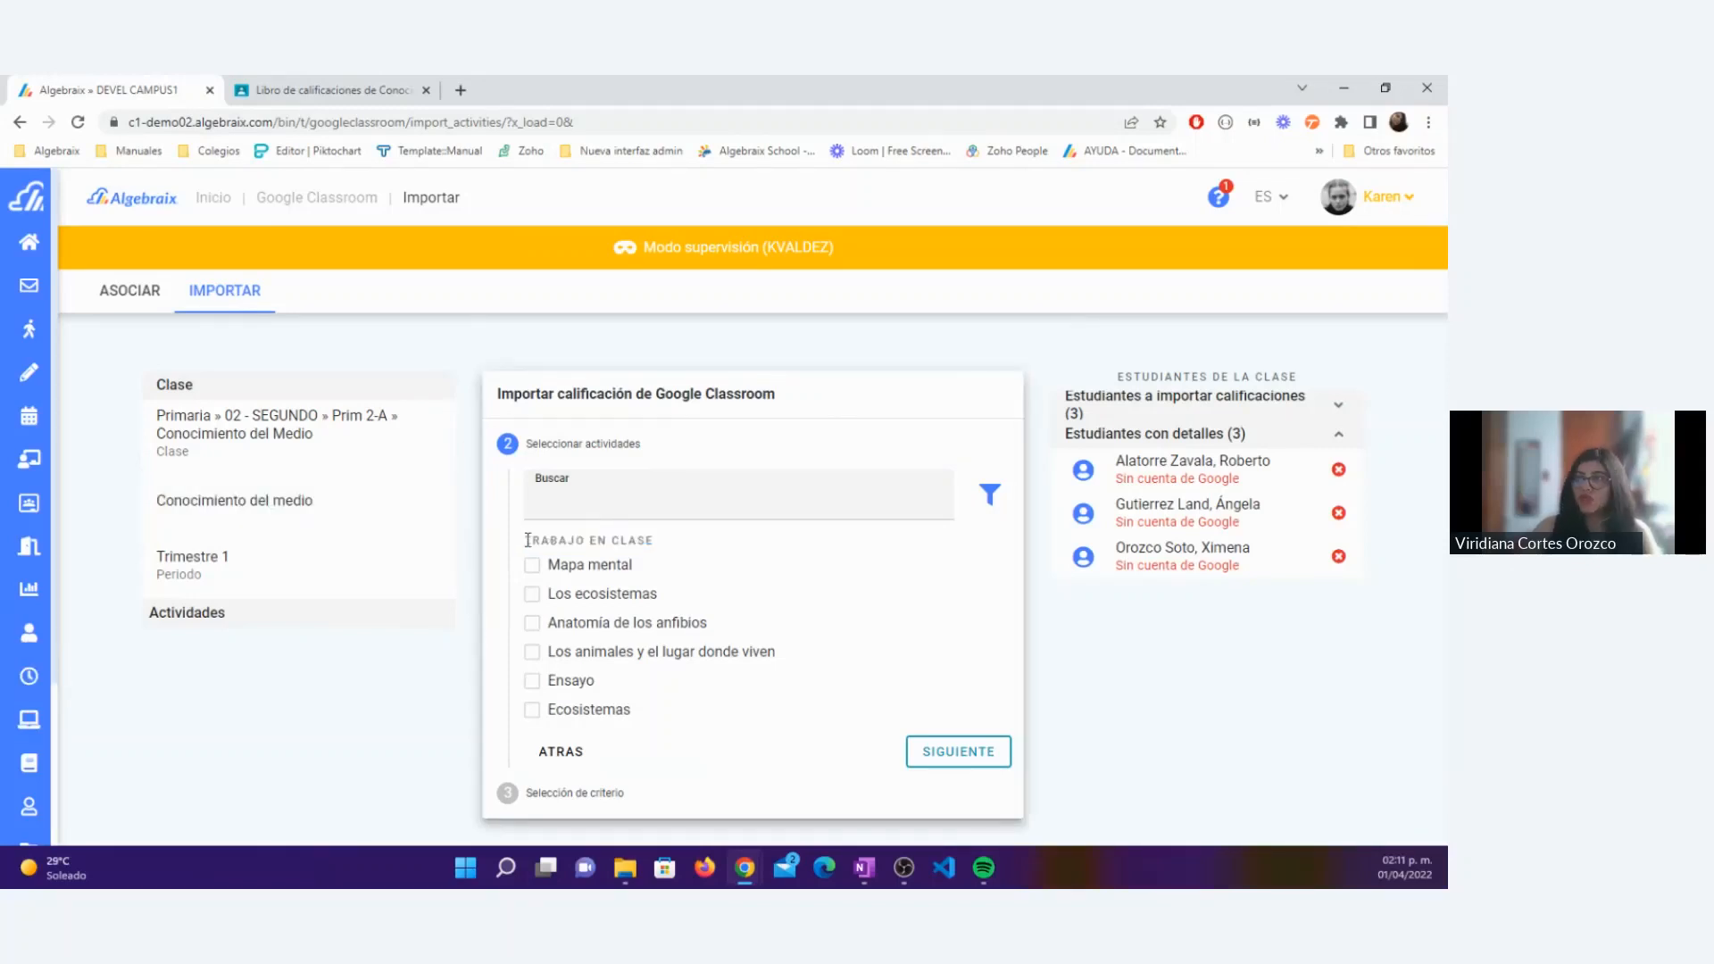
{"action": "left_click_drag", "start_coordinate": [525, 541], "coordinate": [615, 570]}
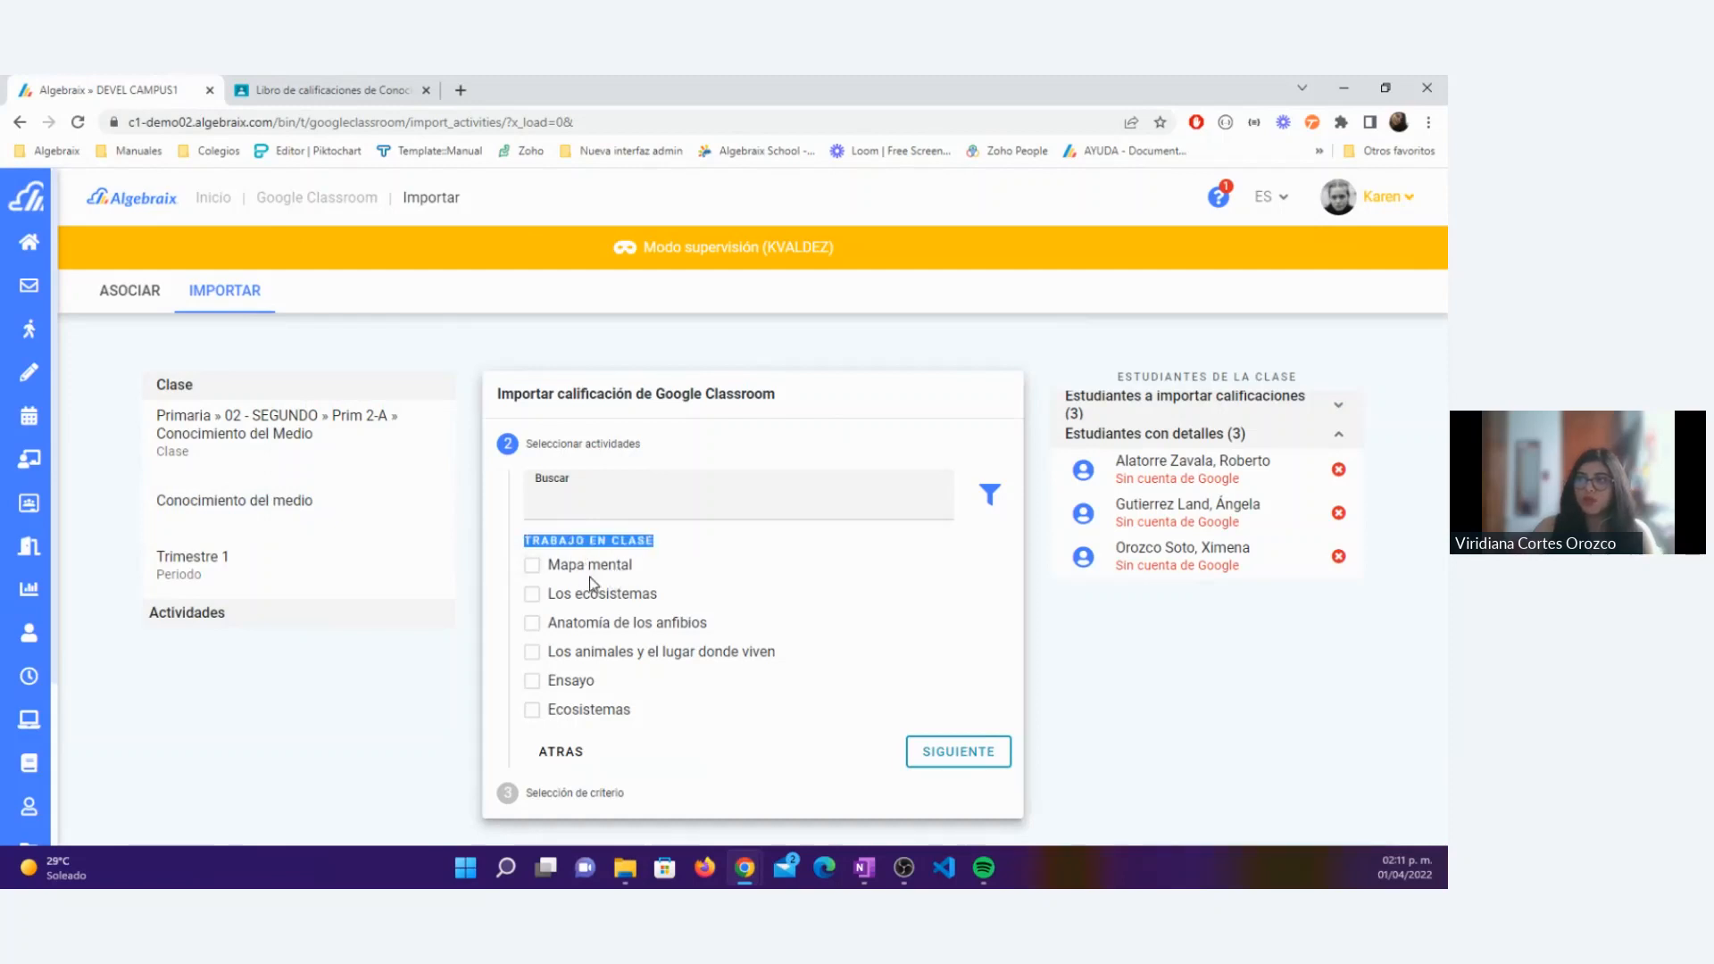
{"action": "left_click", "coordinate": [291, 92]}
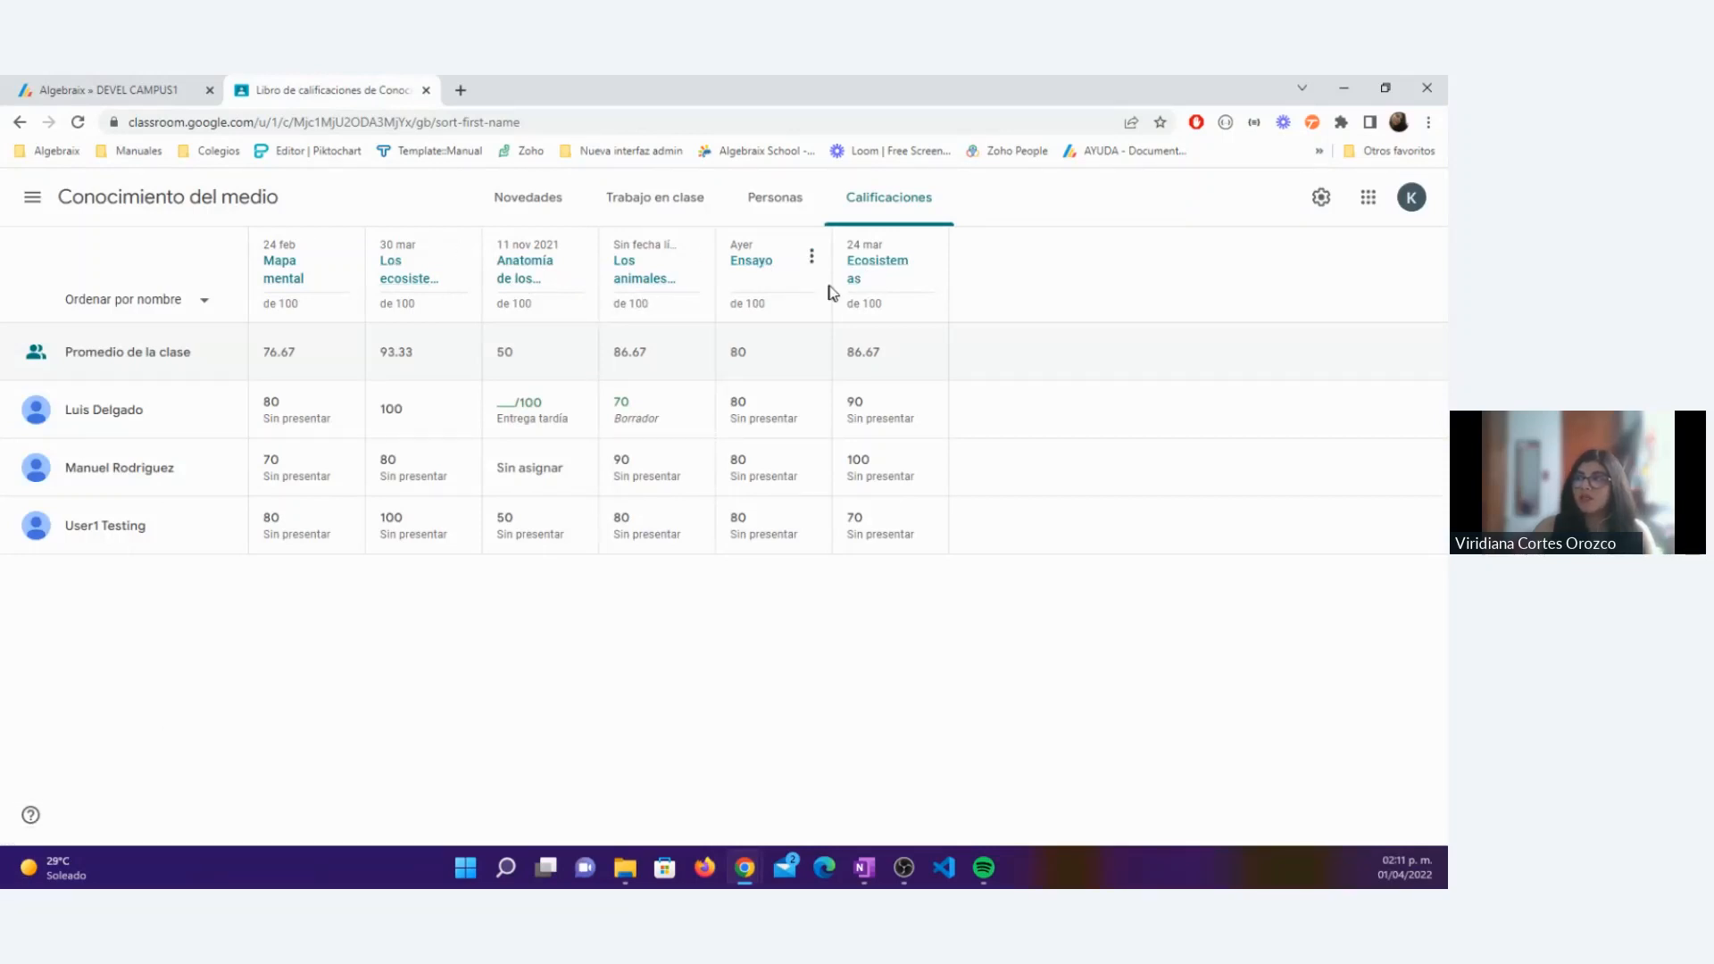
{"action": "left_click", "coordinate": [98, 89]}
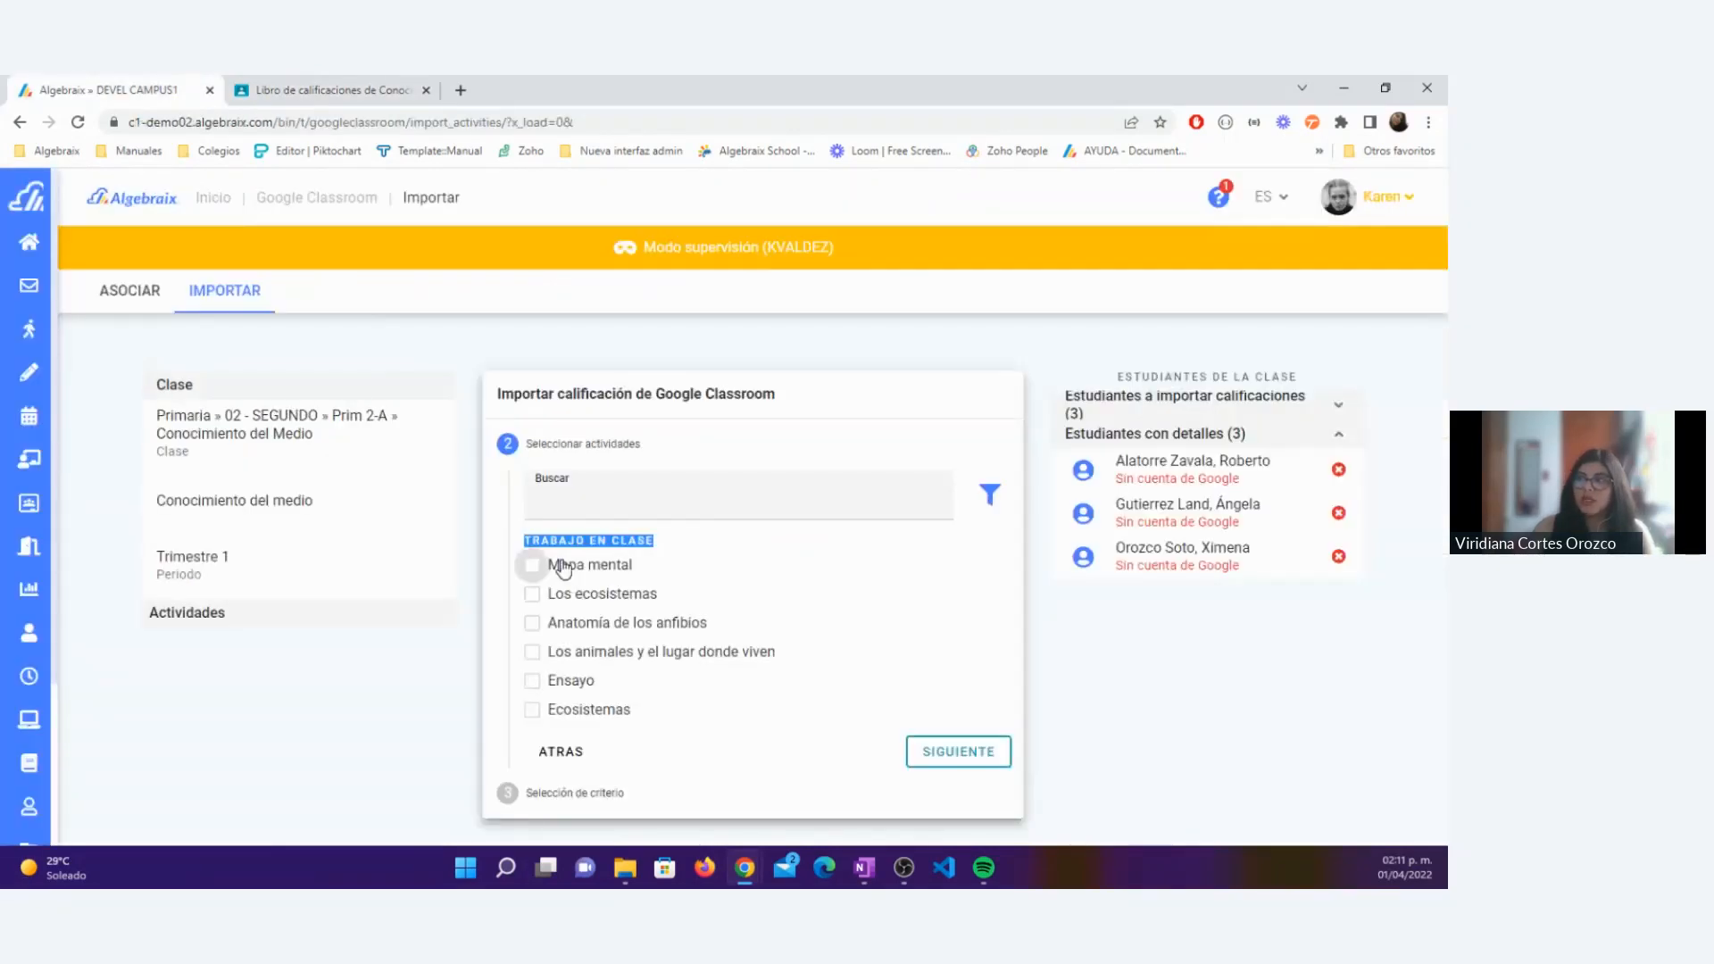
{"action": "left_click", "coordinate": [748, 546]}
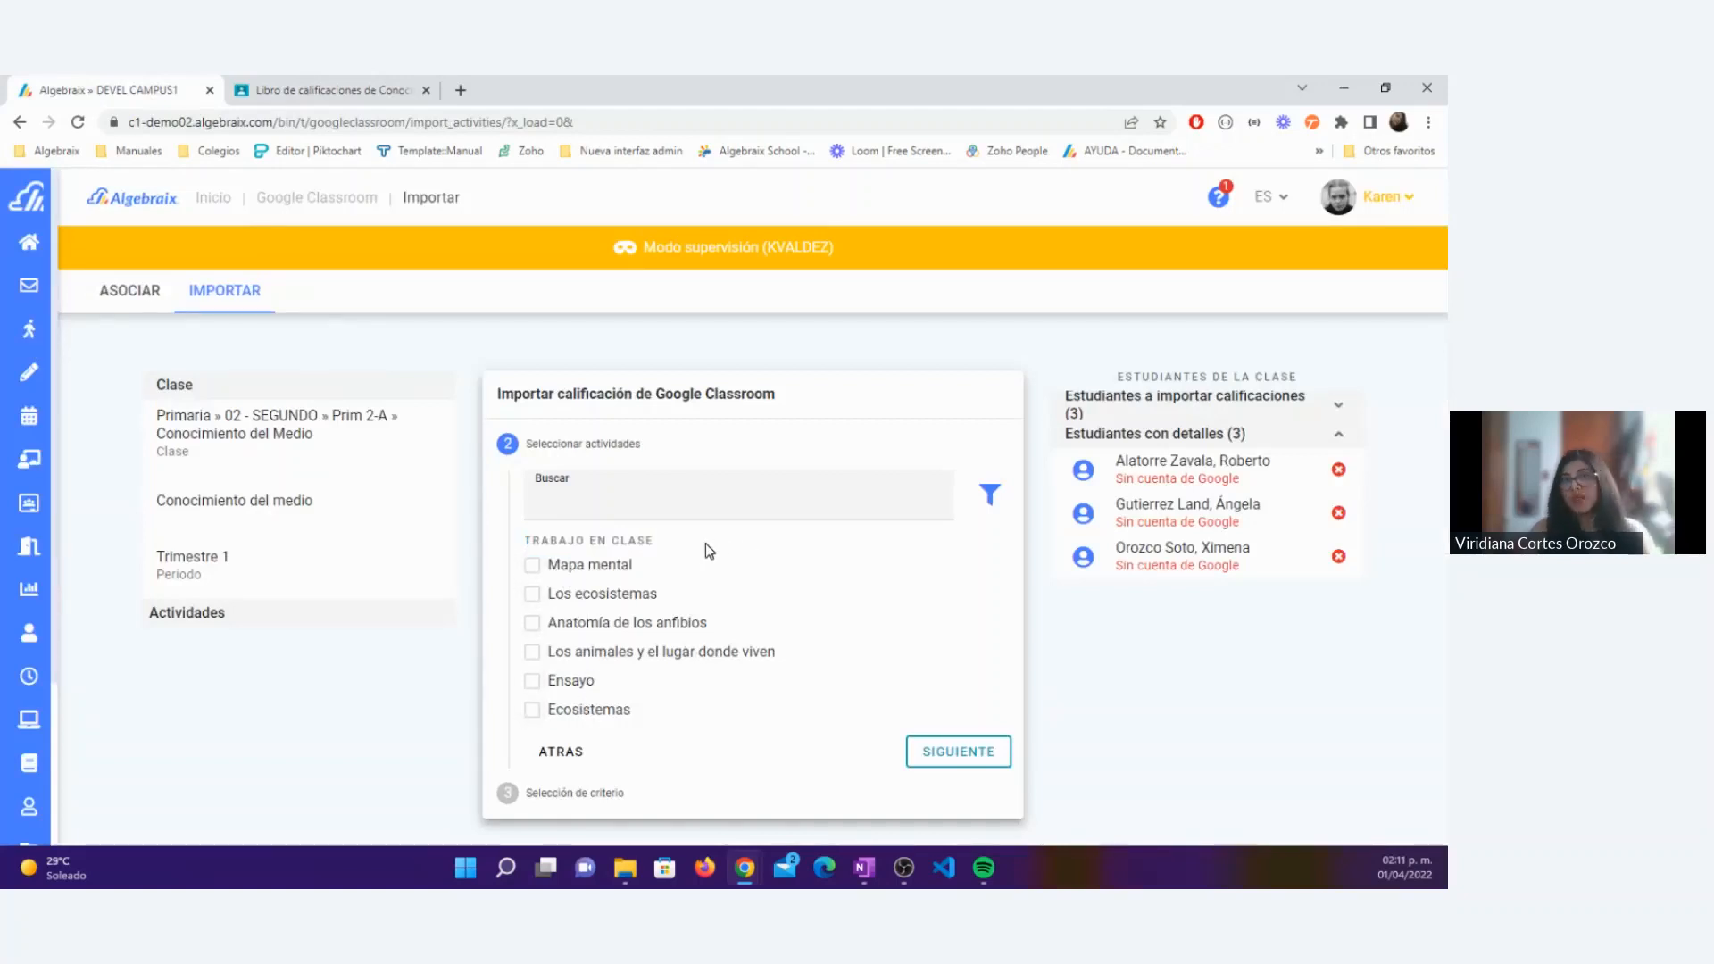
Step: Search the classwork for "ens" and select the activity Ensayo for import
{"action": "left_click", "coordinate": [581, 505]}
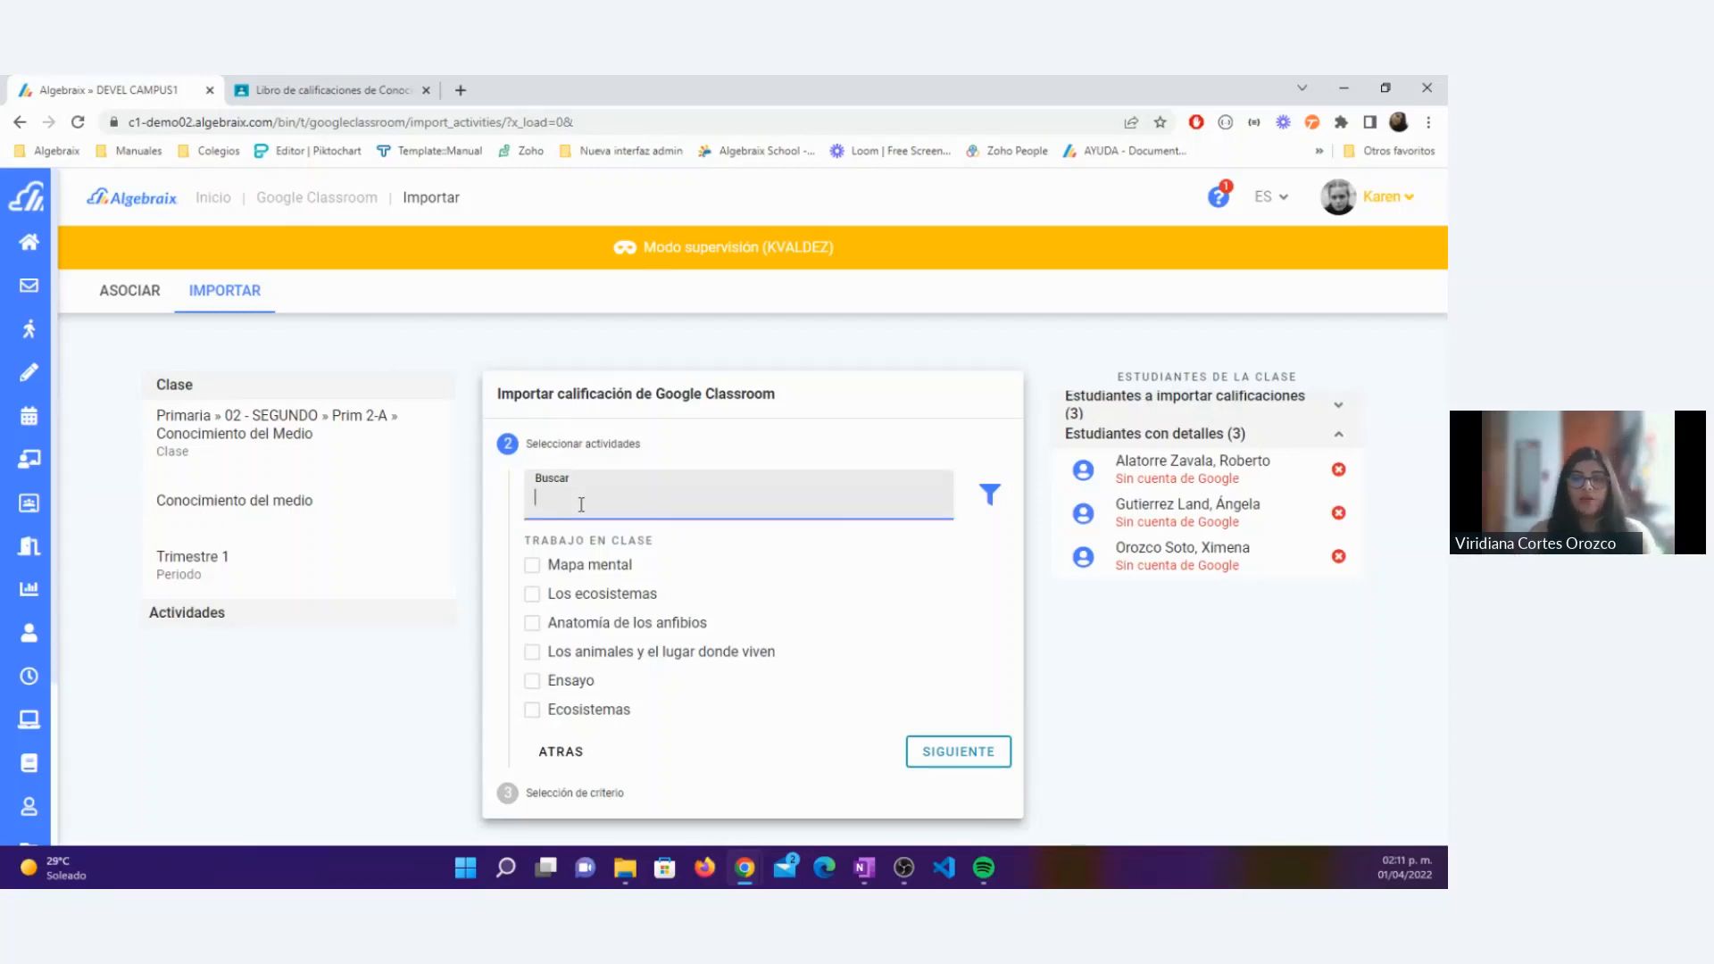
{"action": "type", "text": "ens"}
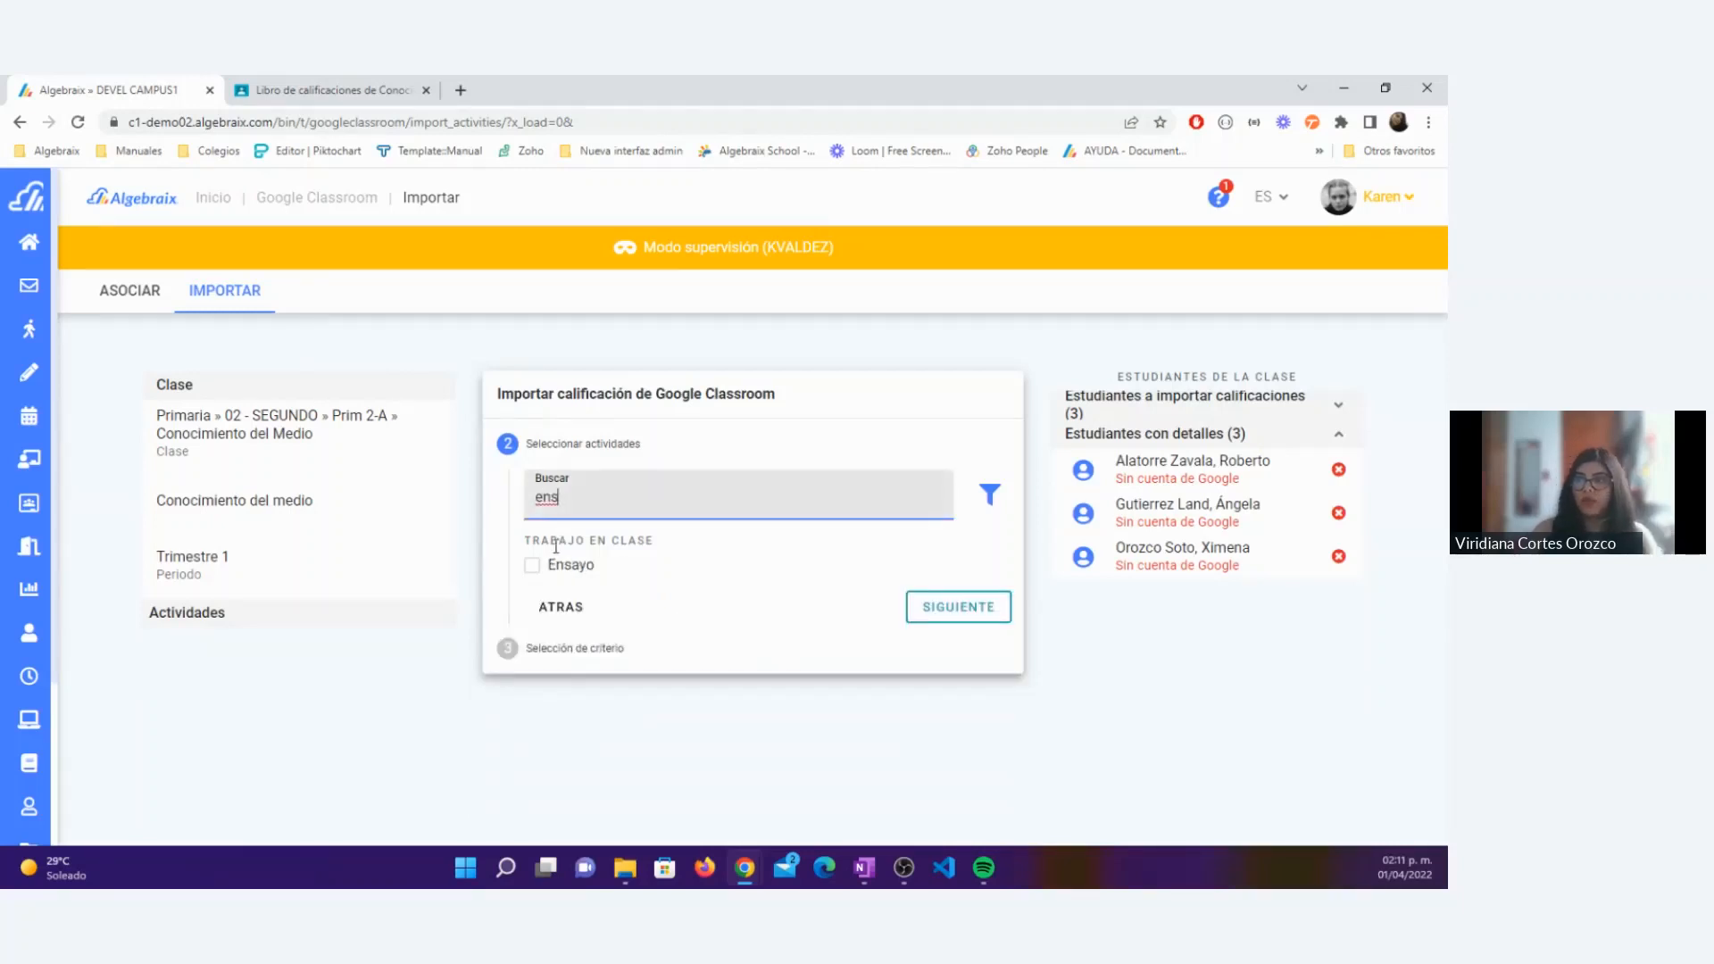
{"action": "left_click", "coordinate": [533, 579]}
{"action": "left_click", "coordinate": [924, 493]}
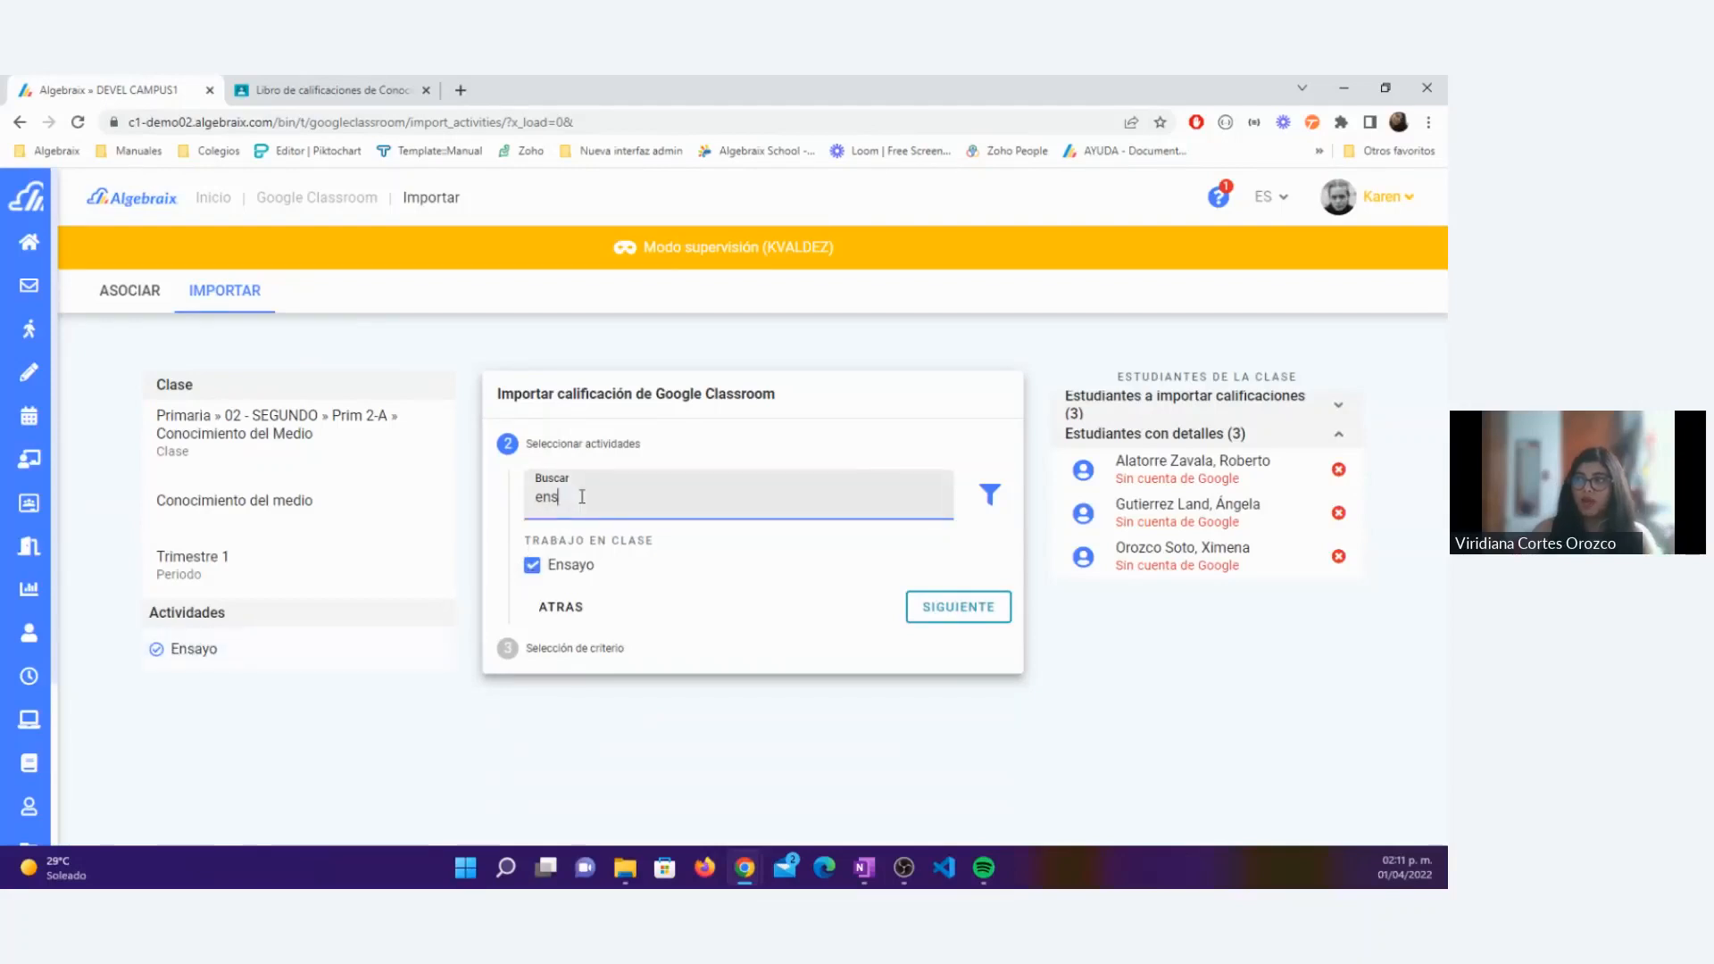
Step: Filter the classwork by type, trying Pregunta before setting Tarea, and collapse the filter options
{"action": "left_click", "coordinate": [990, 498]}
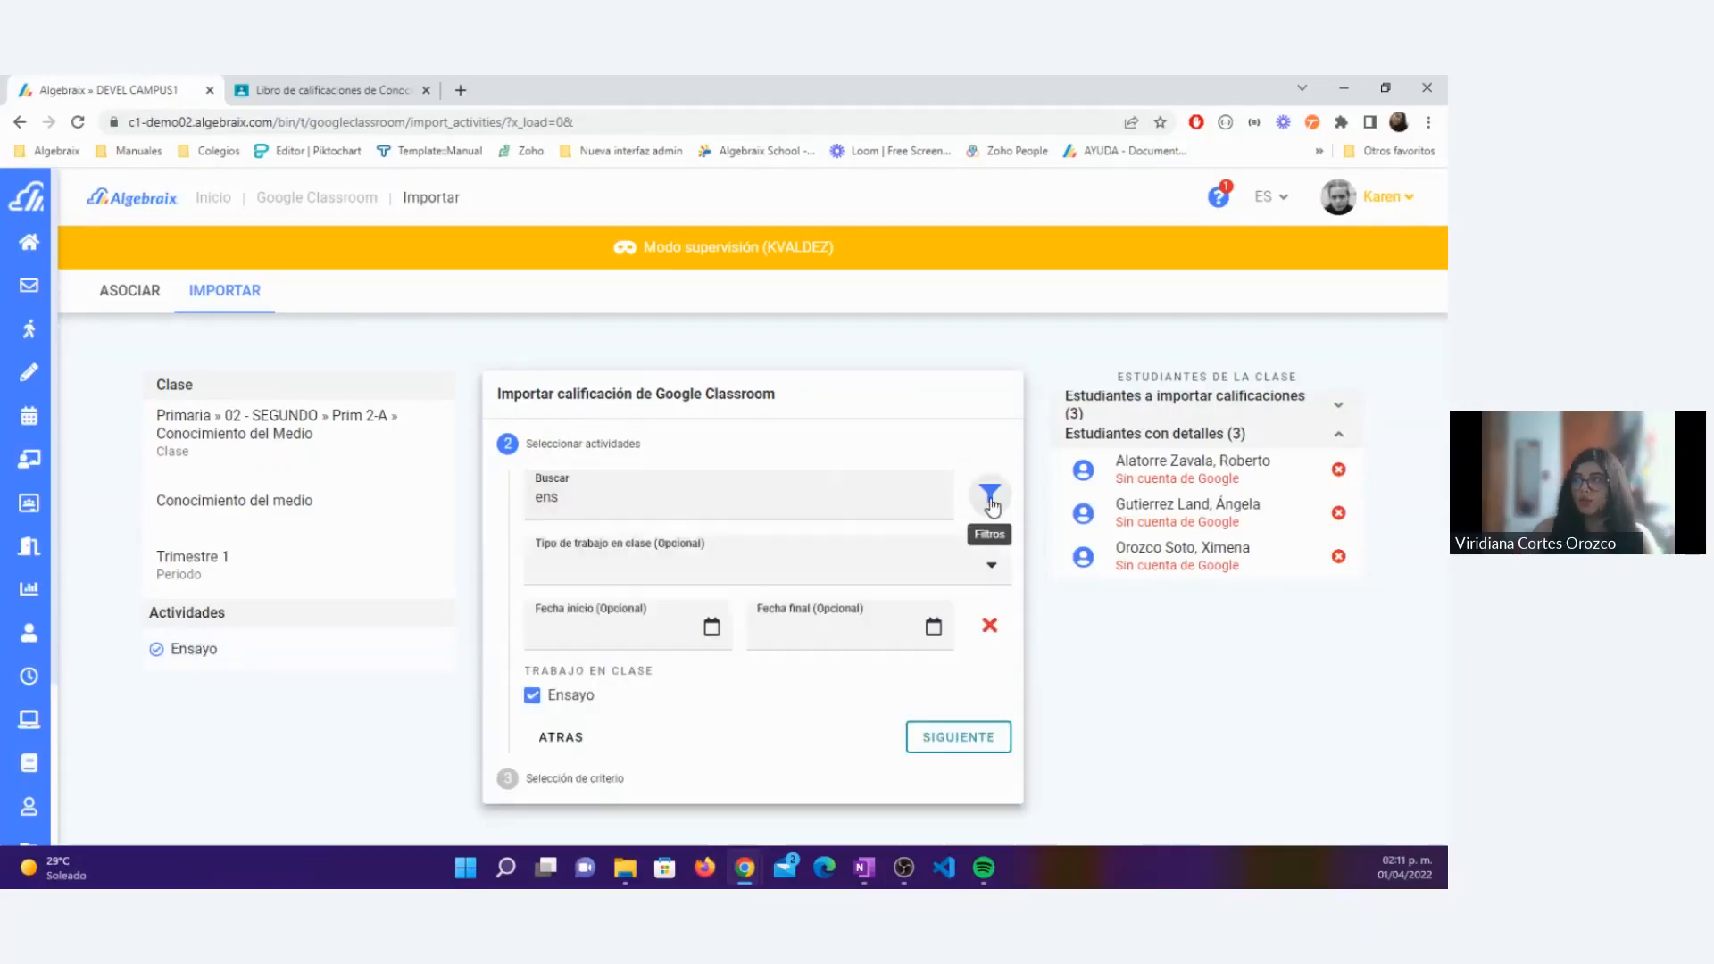
{"action": "left_click", "coordinate": [585, 569]}
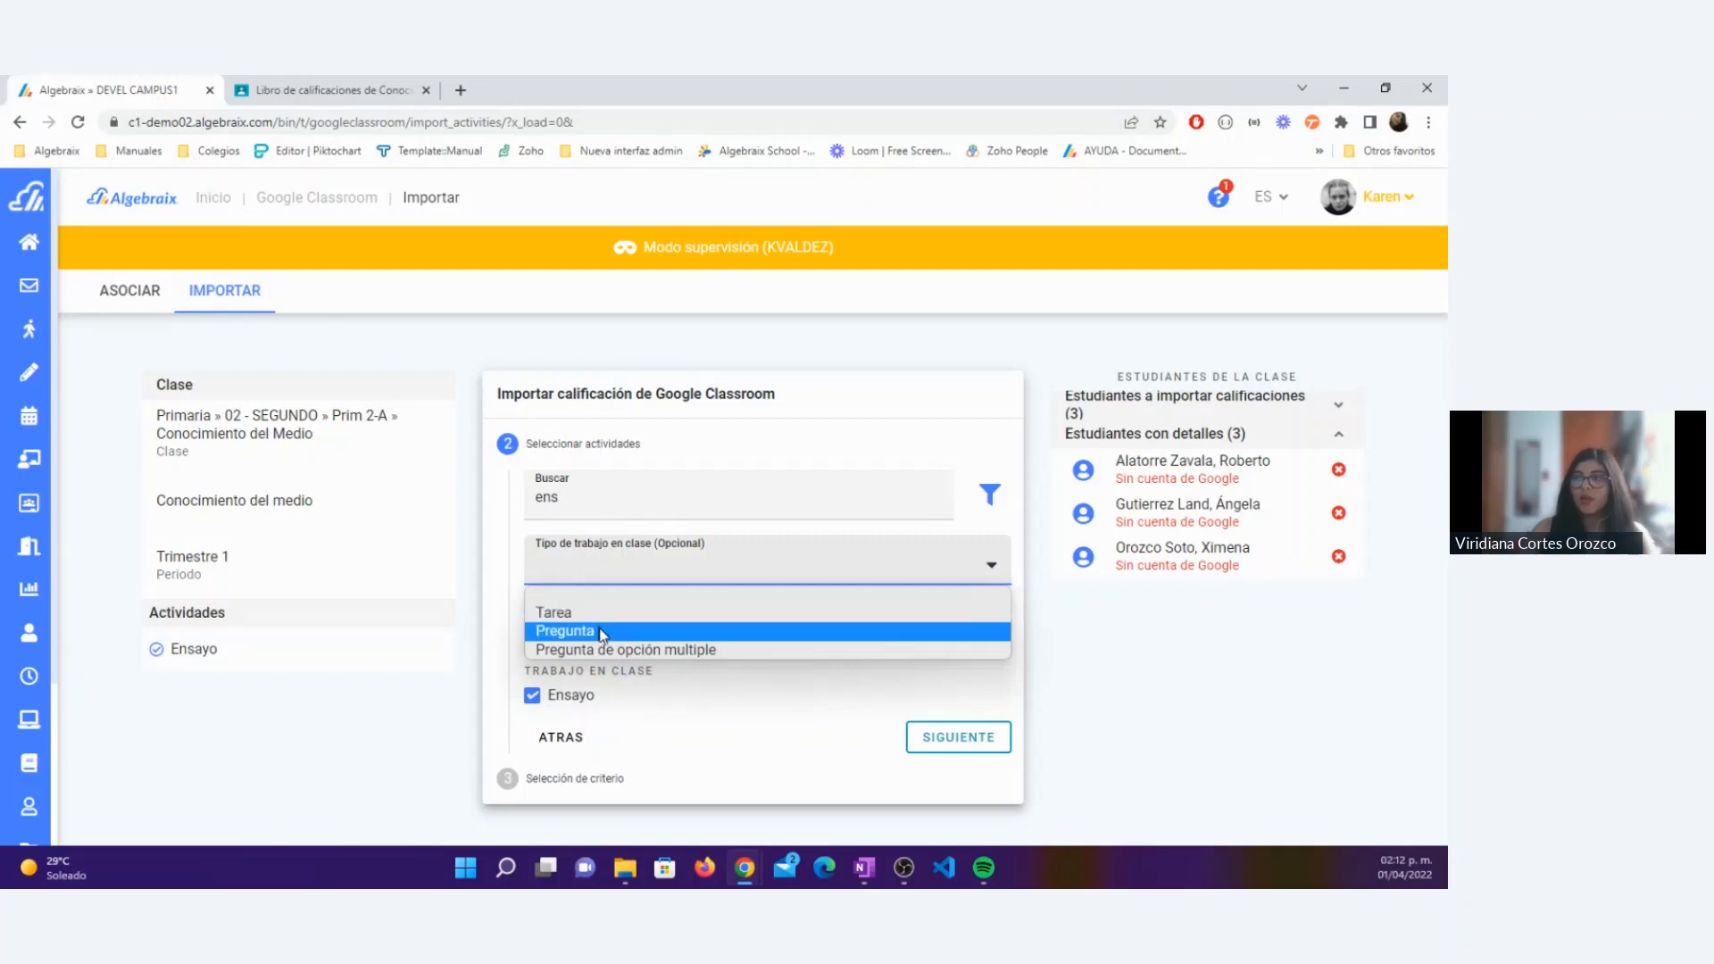
{"action": "left_click", "coordinate": [665, 632]}
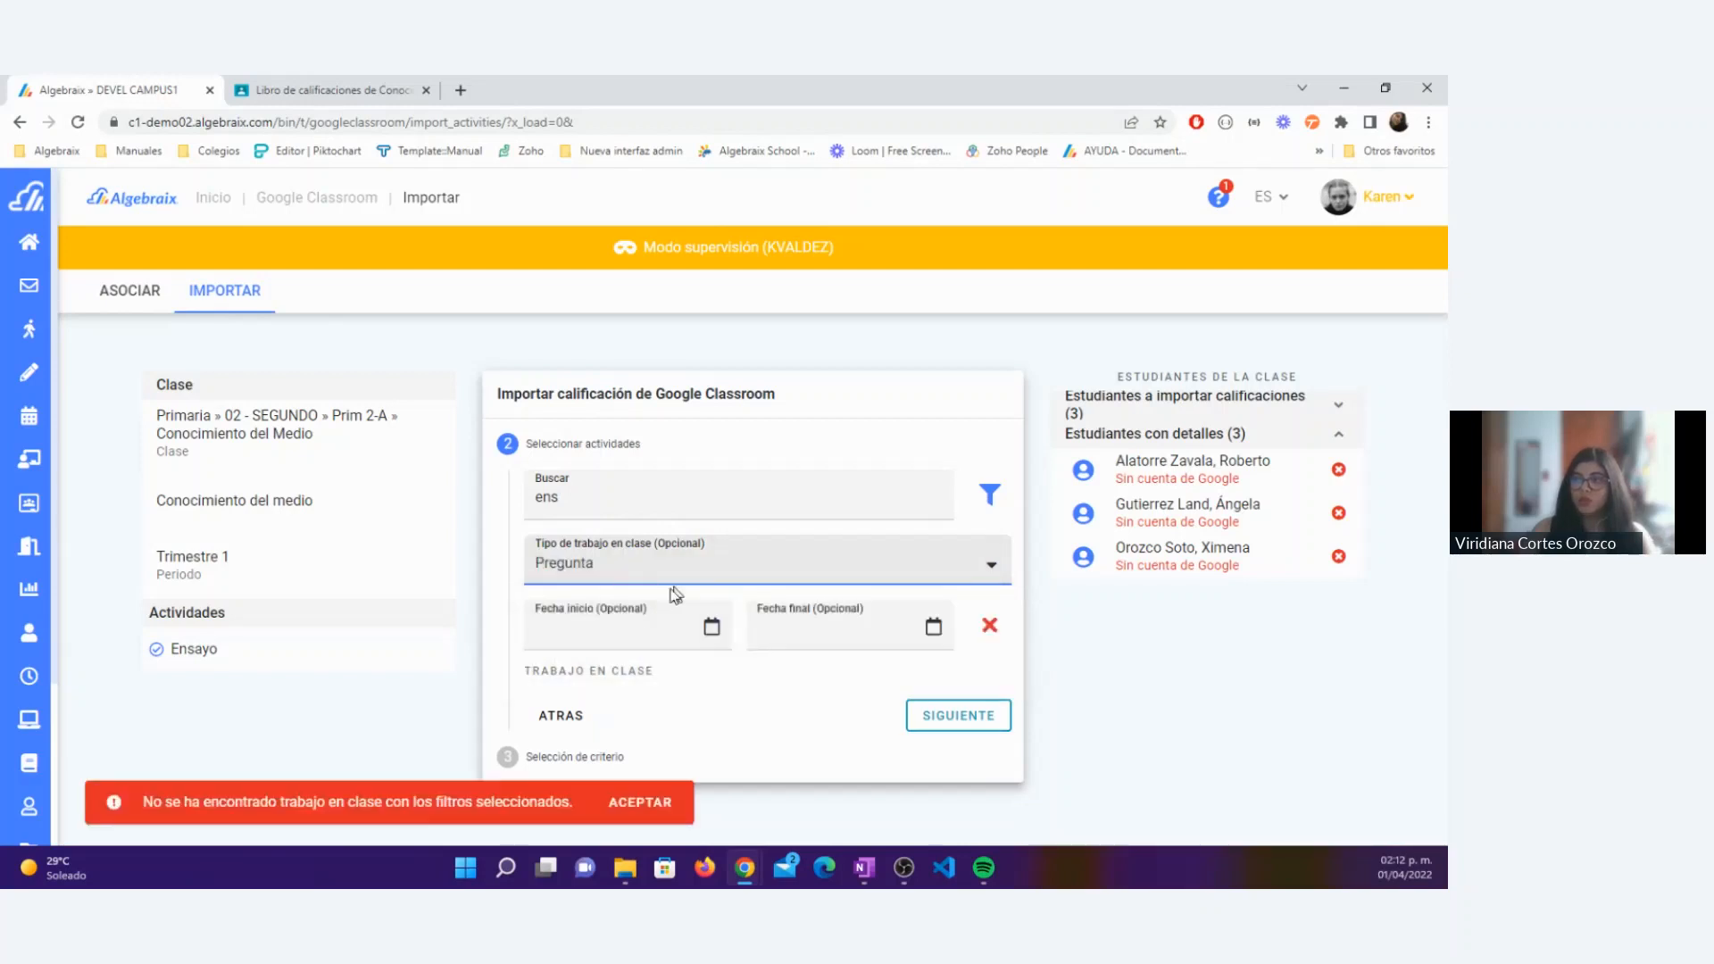
{"action": "left_click", "coordinate": [632, 575]}
{"action": "left_click", "coordinate": [629, 613]}
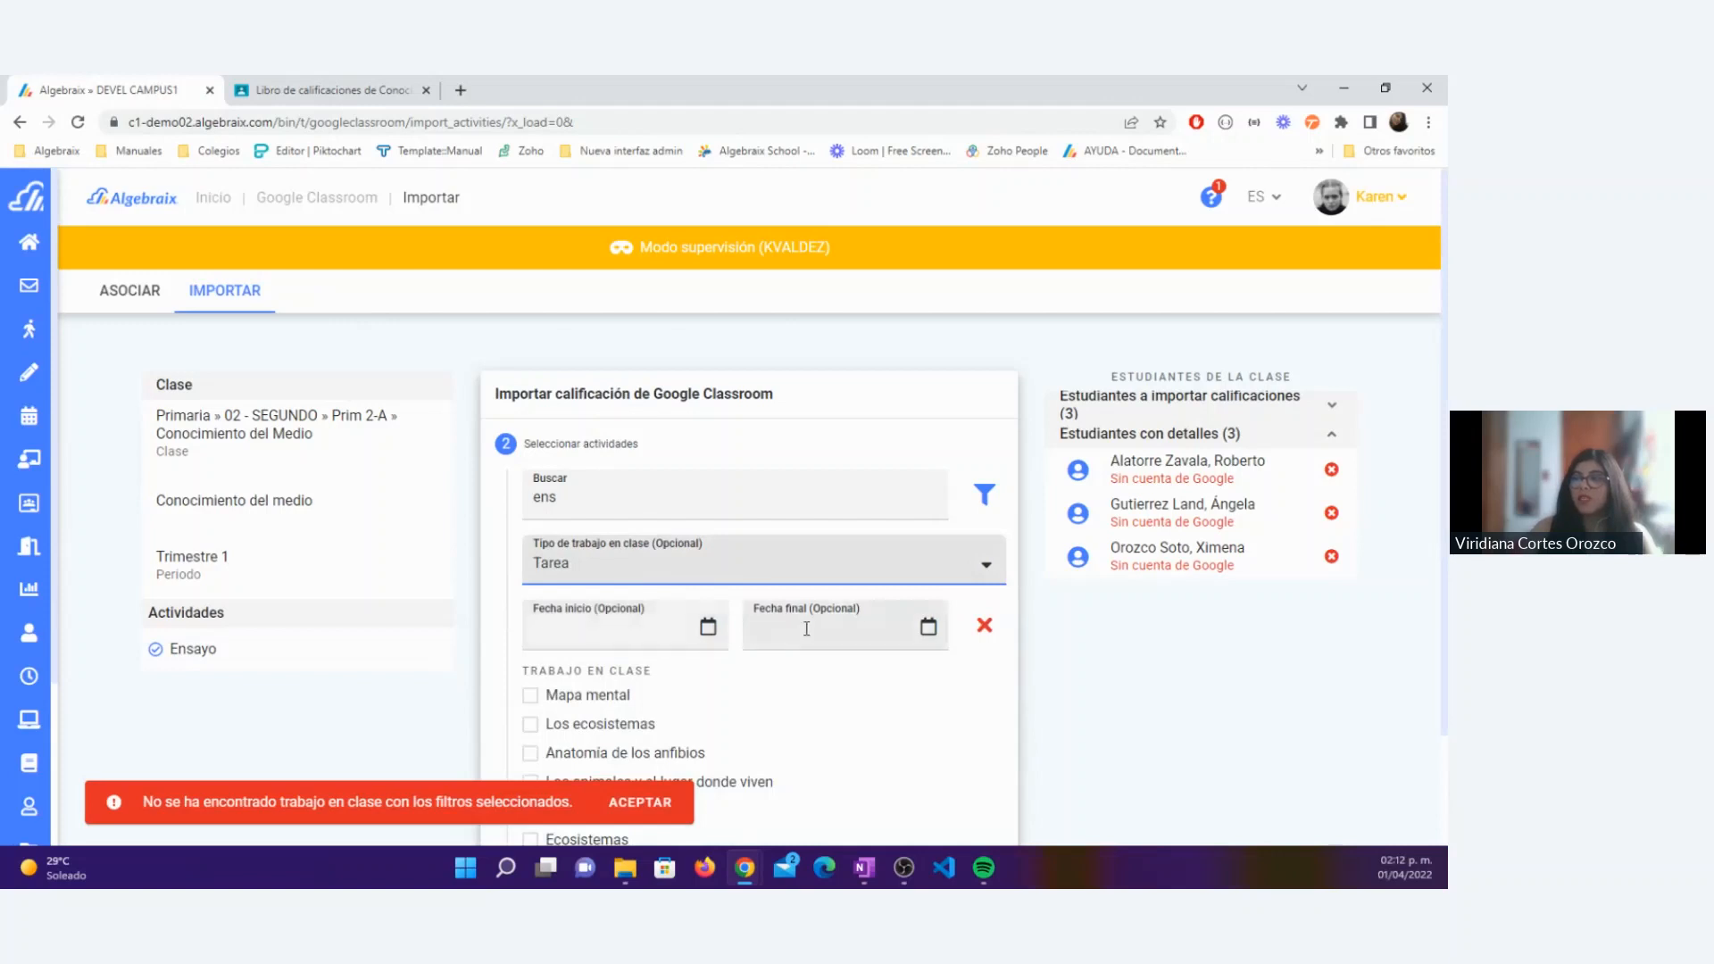
{"action": "left_click", "coordinate": [640, 801]}
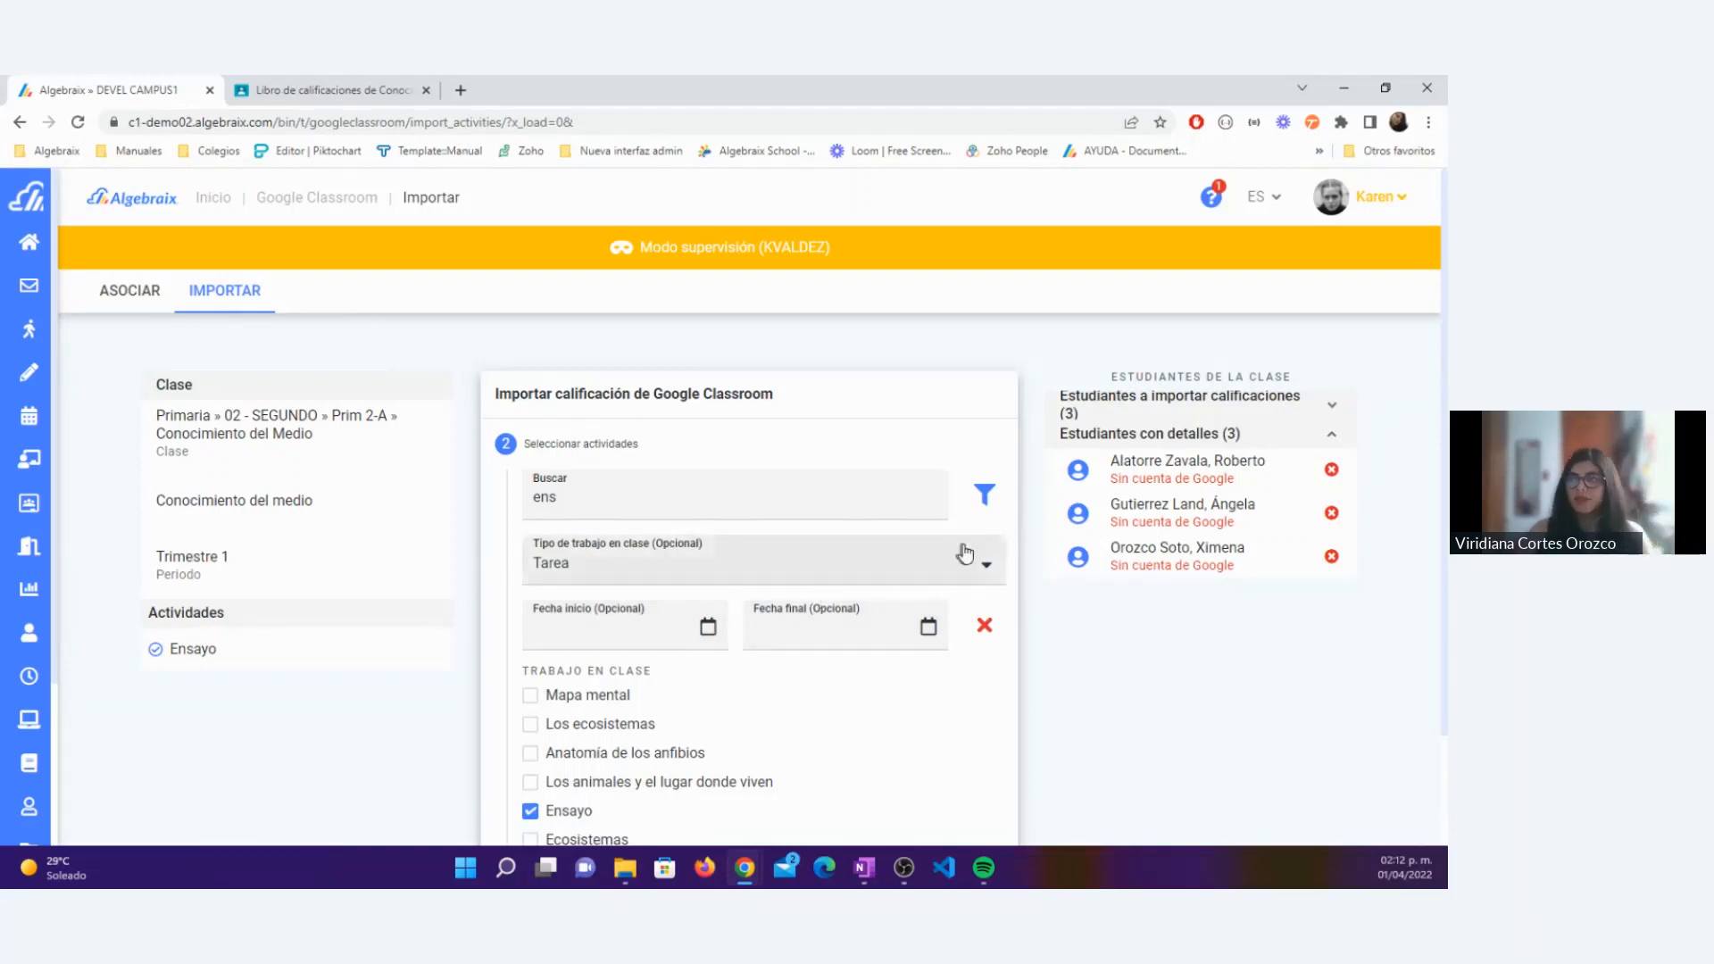
{"action": "left_click", "coordinate": [986, 497]}
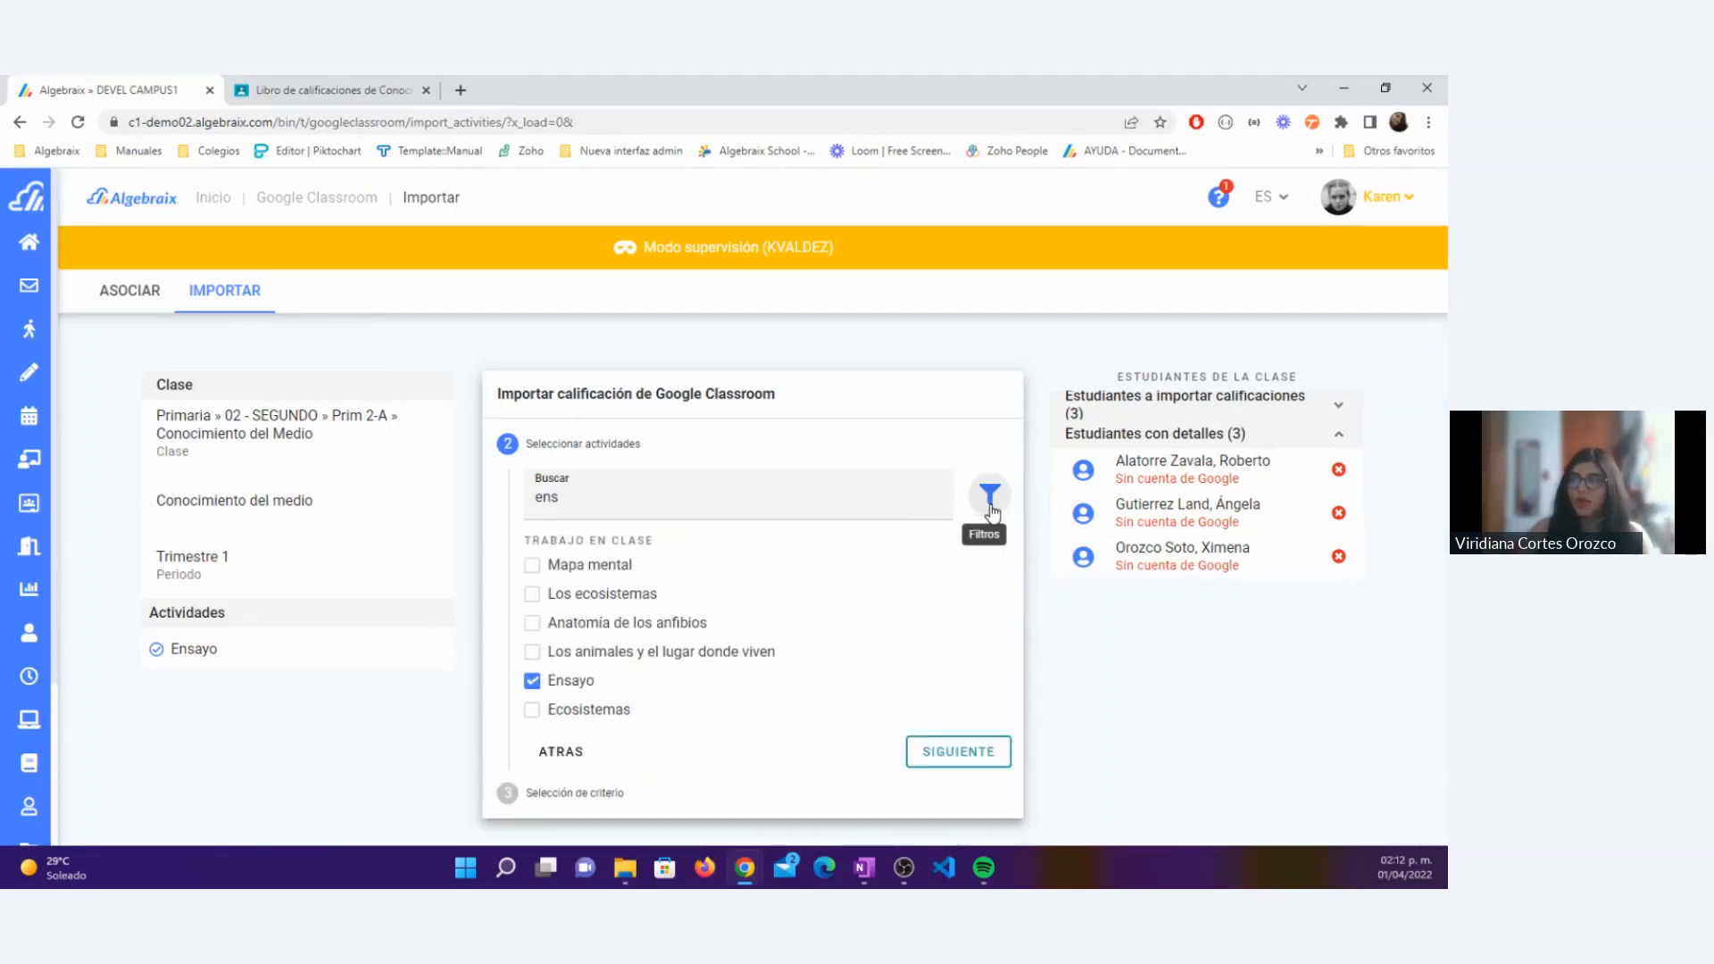
{"action": "left_click", "coordinate": [990, 509]}
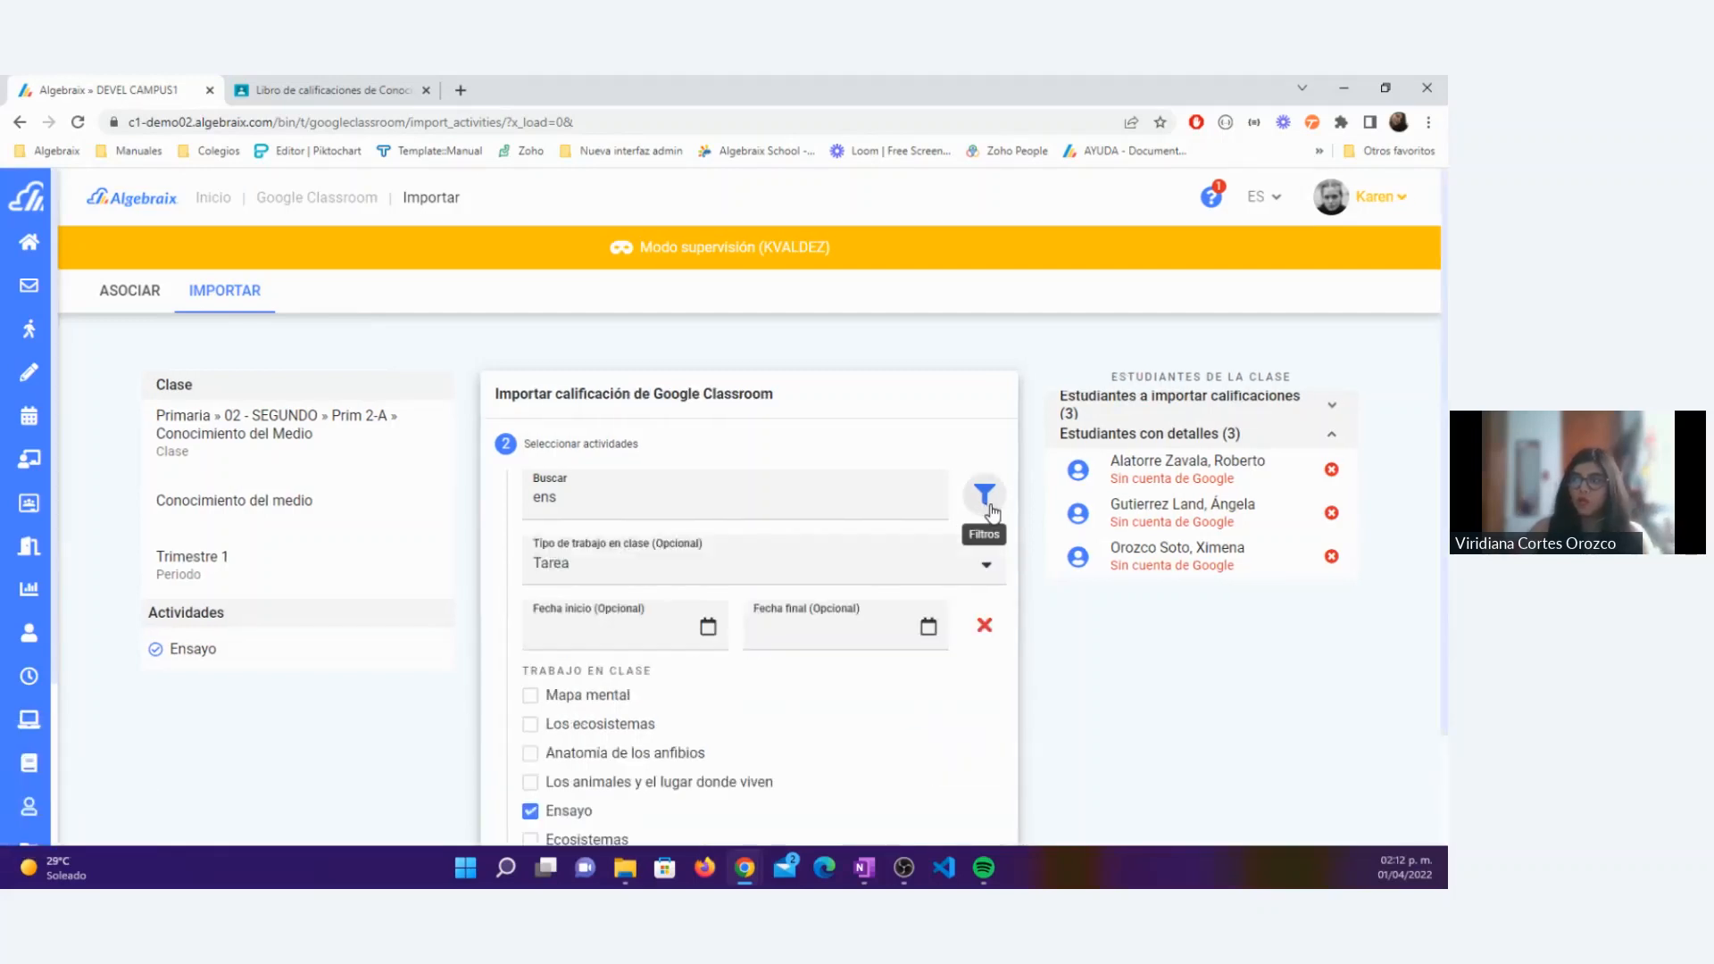
{"action": "left_click", "coordinate": [988, 501]}
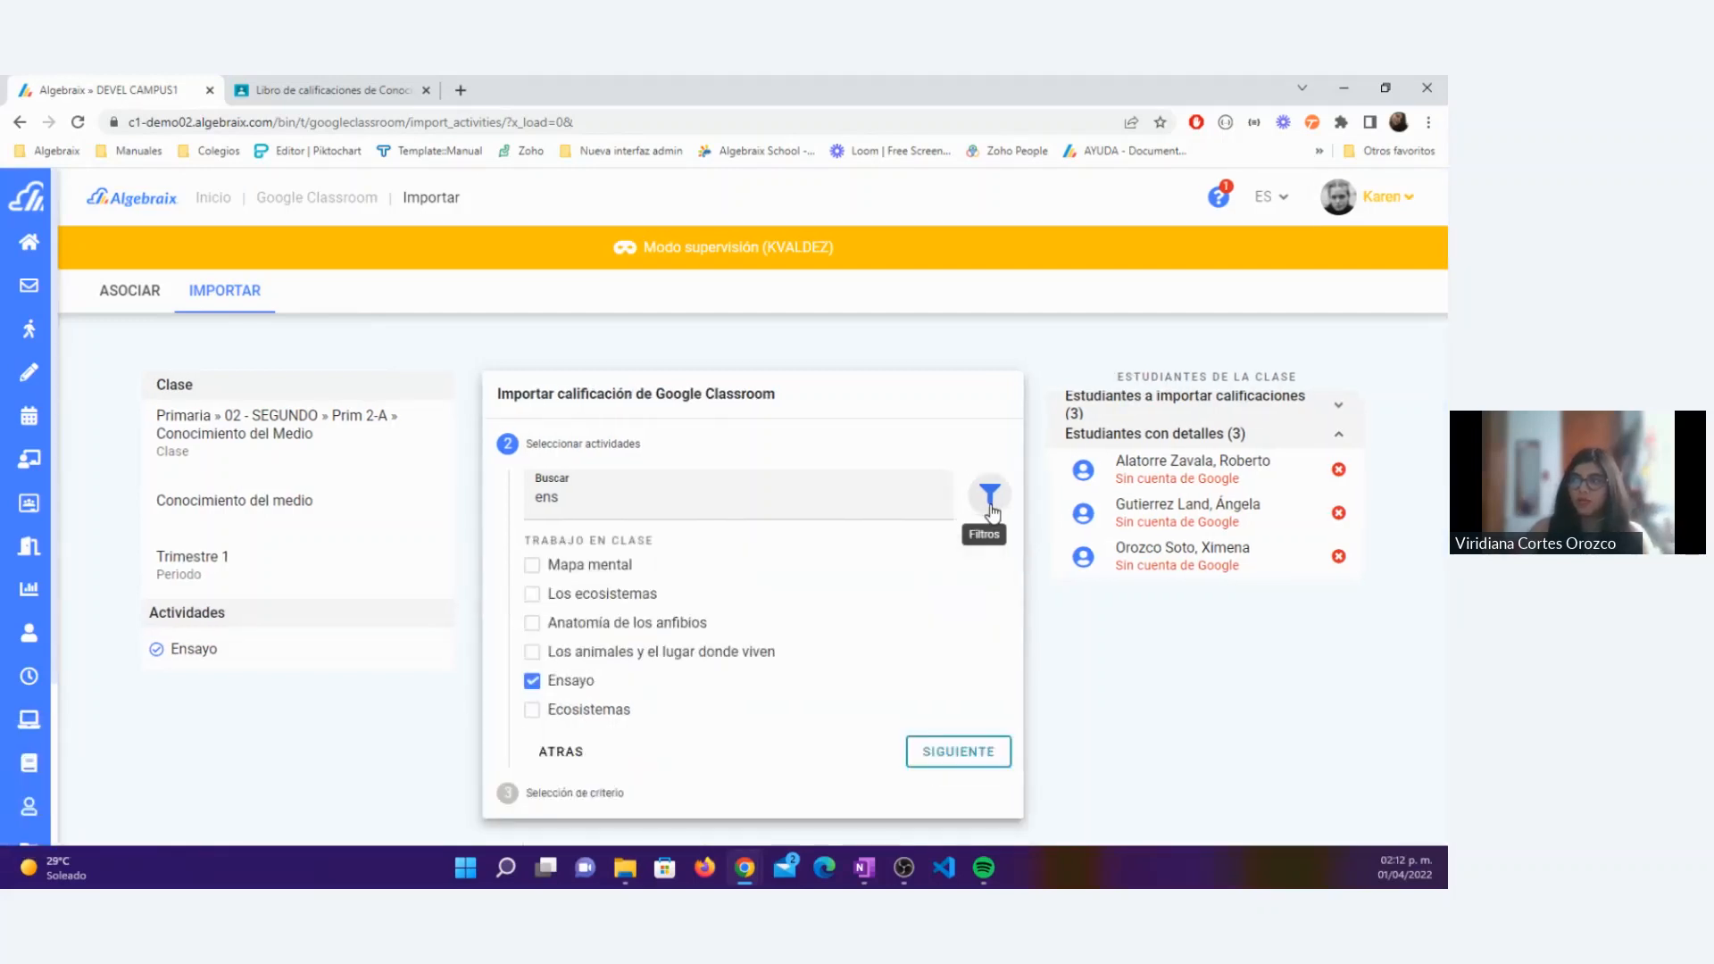
Step: Select Mapa mental, Los ecosistemas, Anatomía de los anfibios, Los animales y el lugar donde viven and Ecosistemas for import alongside Ensayo
{"action": "left_click", "coordinate": [534, 565]}
{"action": "left_click", "coordinate": [534, 594]}
{"action": "left_click", "coordinate": [534, 623]}
{"action": "left_click", "coordinate": [534, 652]}
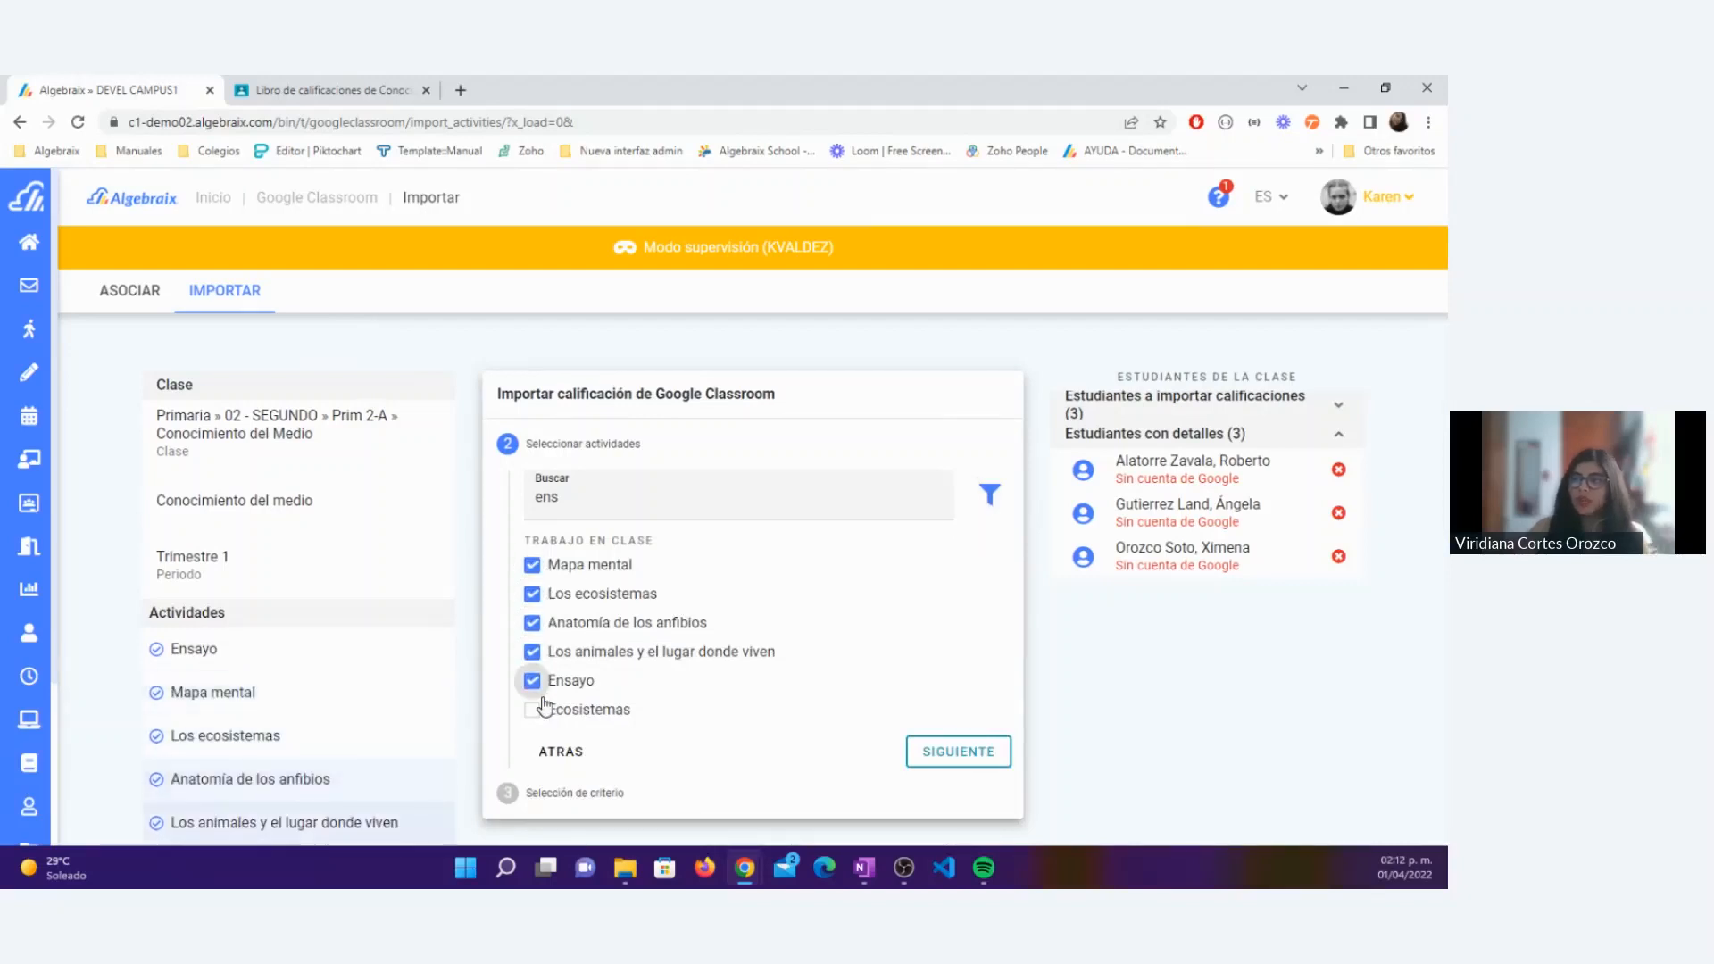
{"action": "left_click", "coordinate": [540, 709]}
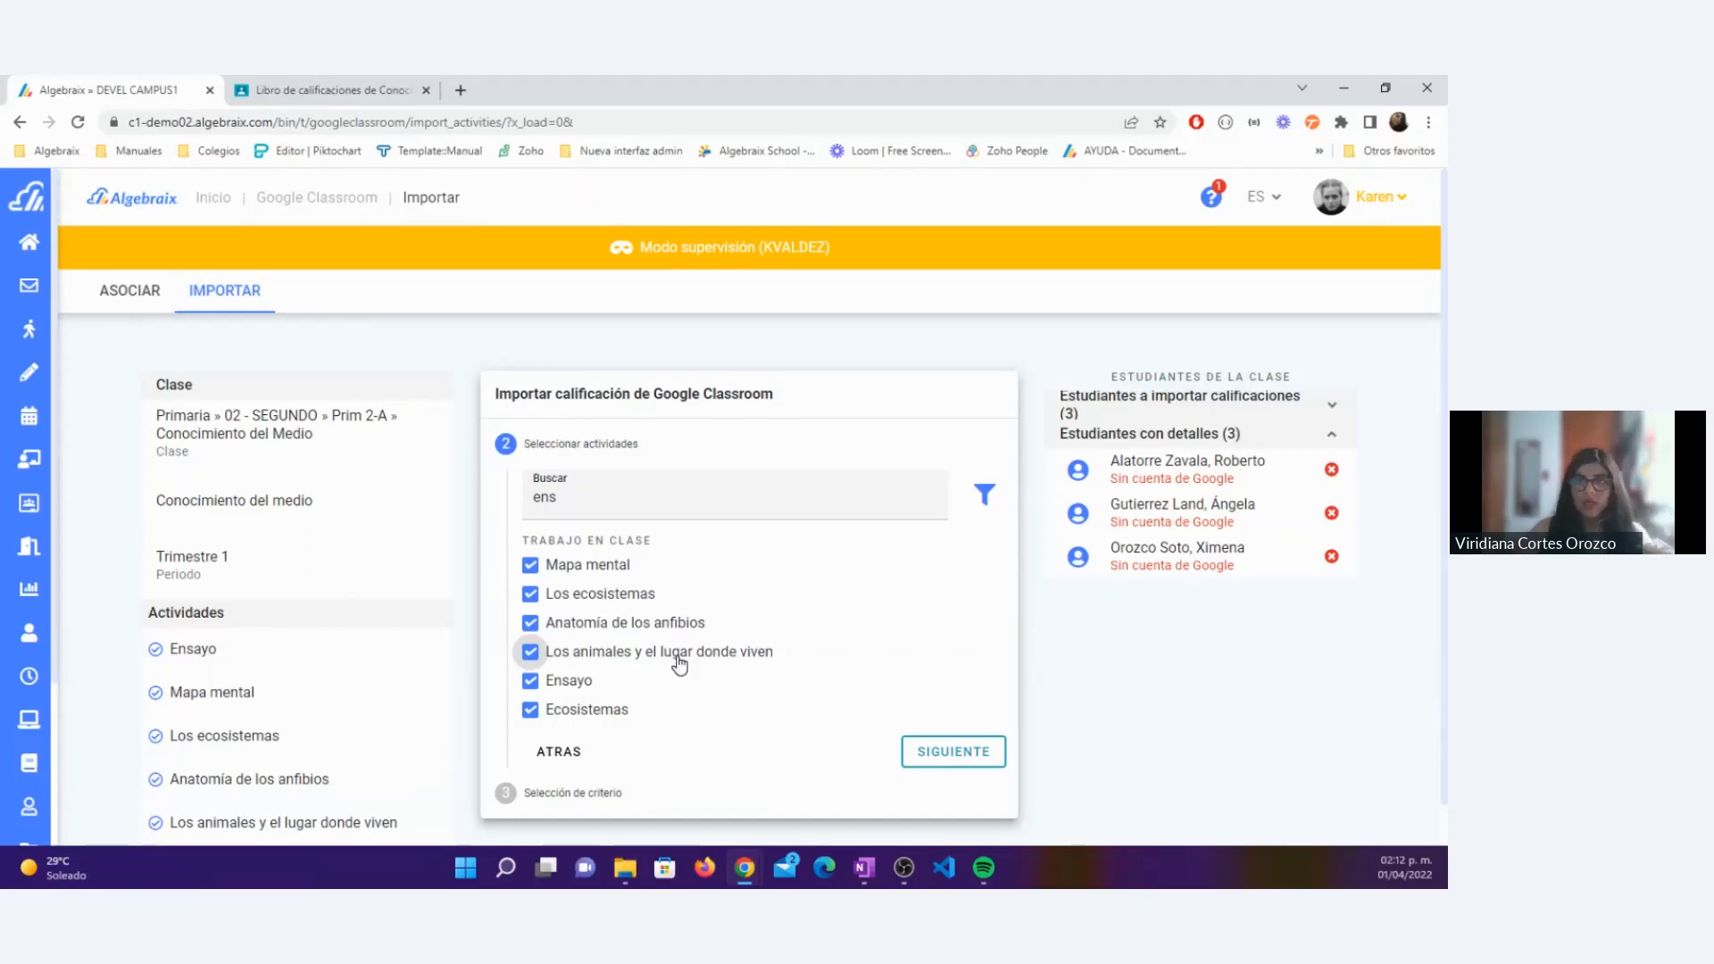
Step: Remove Mapa mental, Los ecosistemas and Anatomía de los anfibios from the activities selected for import
{"action": "left_click", "coordinate": [529, 566]}
{"action": "left_click", "coordinate": [530, 595]}
{"action": "left_click", "coordinate": [531, 623]}
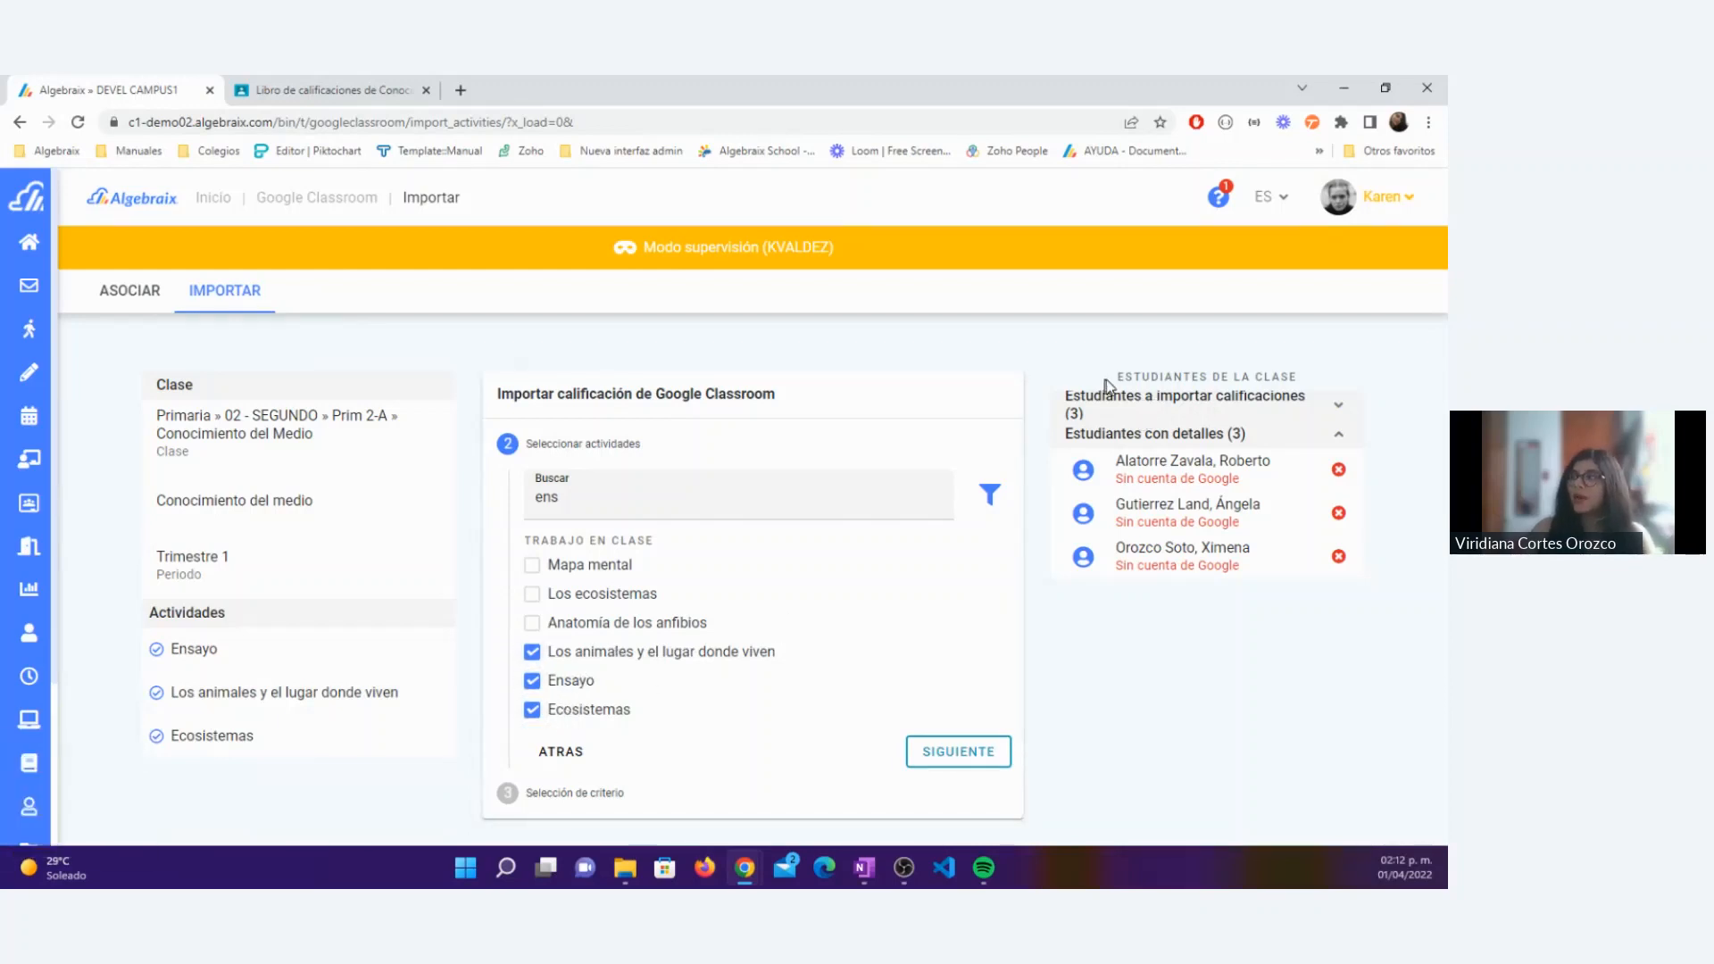
Step: Expand and review the students whose grades will be imported and the students with details, and continue to the criterion selection
{"action": "left_click_drag", "start_coordinate": [1105, 380], "coordinate": [1282, 376]}
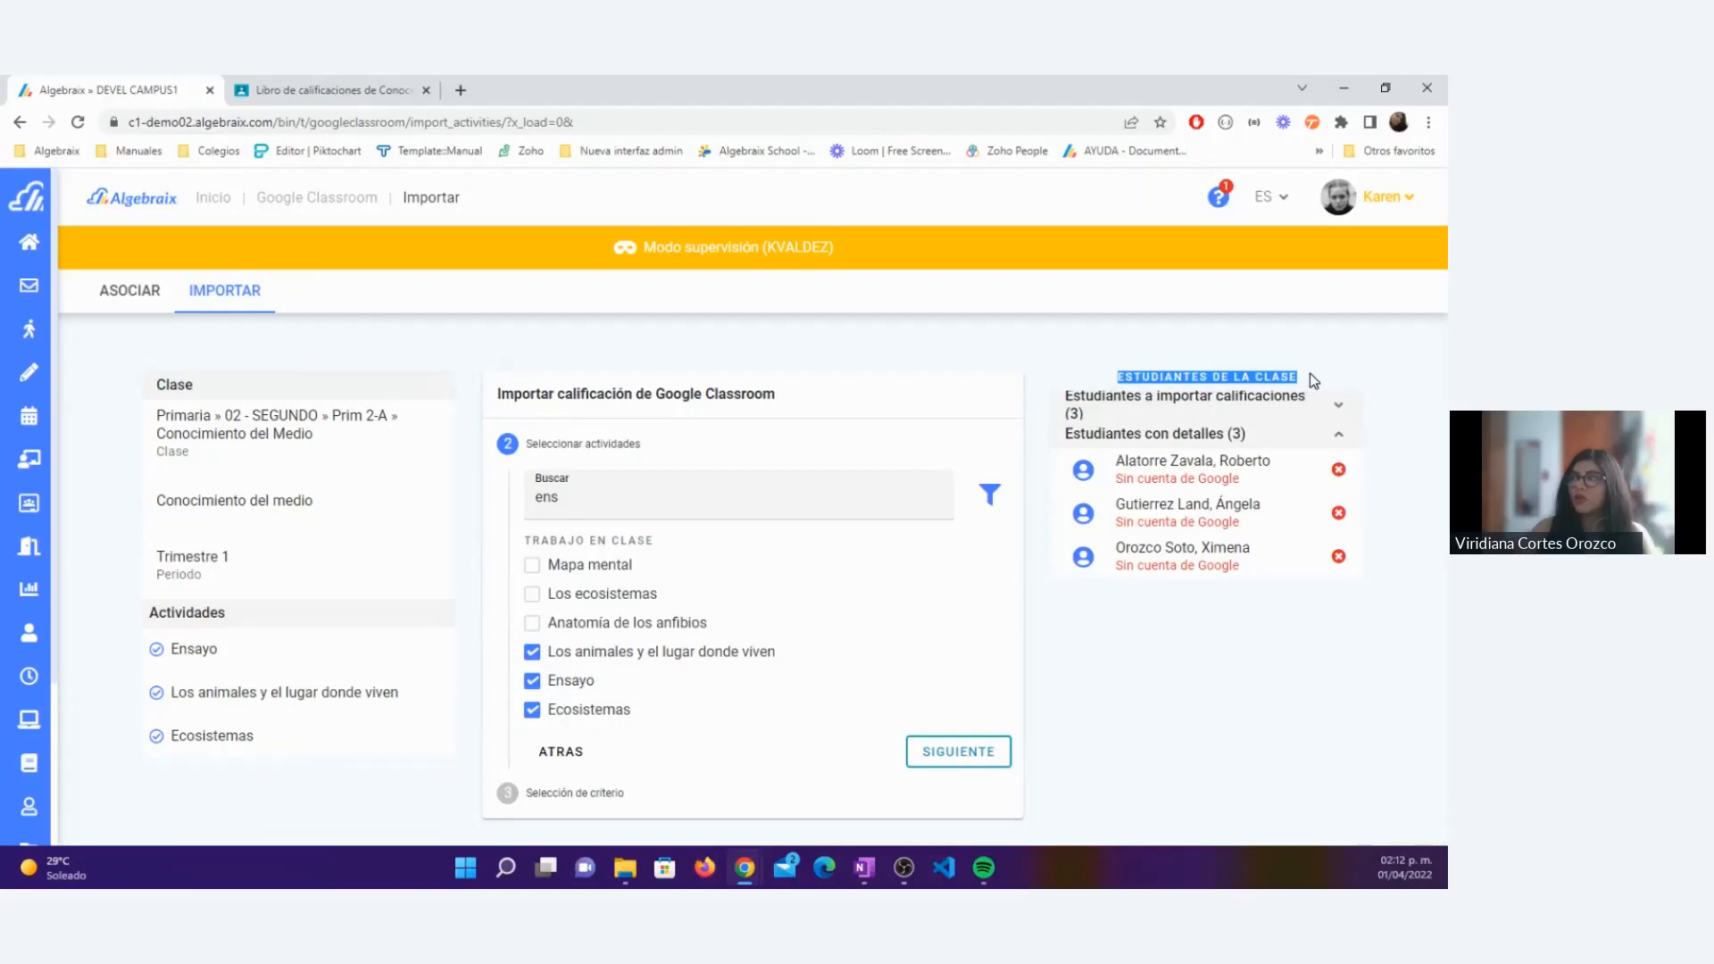
{"action": "left_click", "coordinate": [1337, 406]}
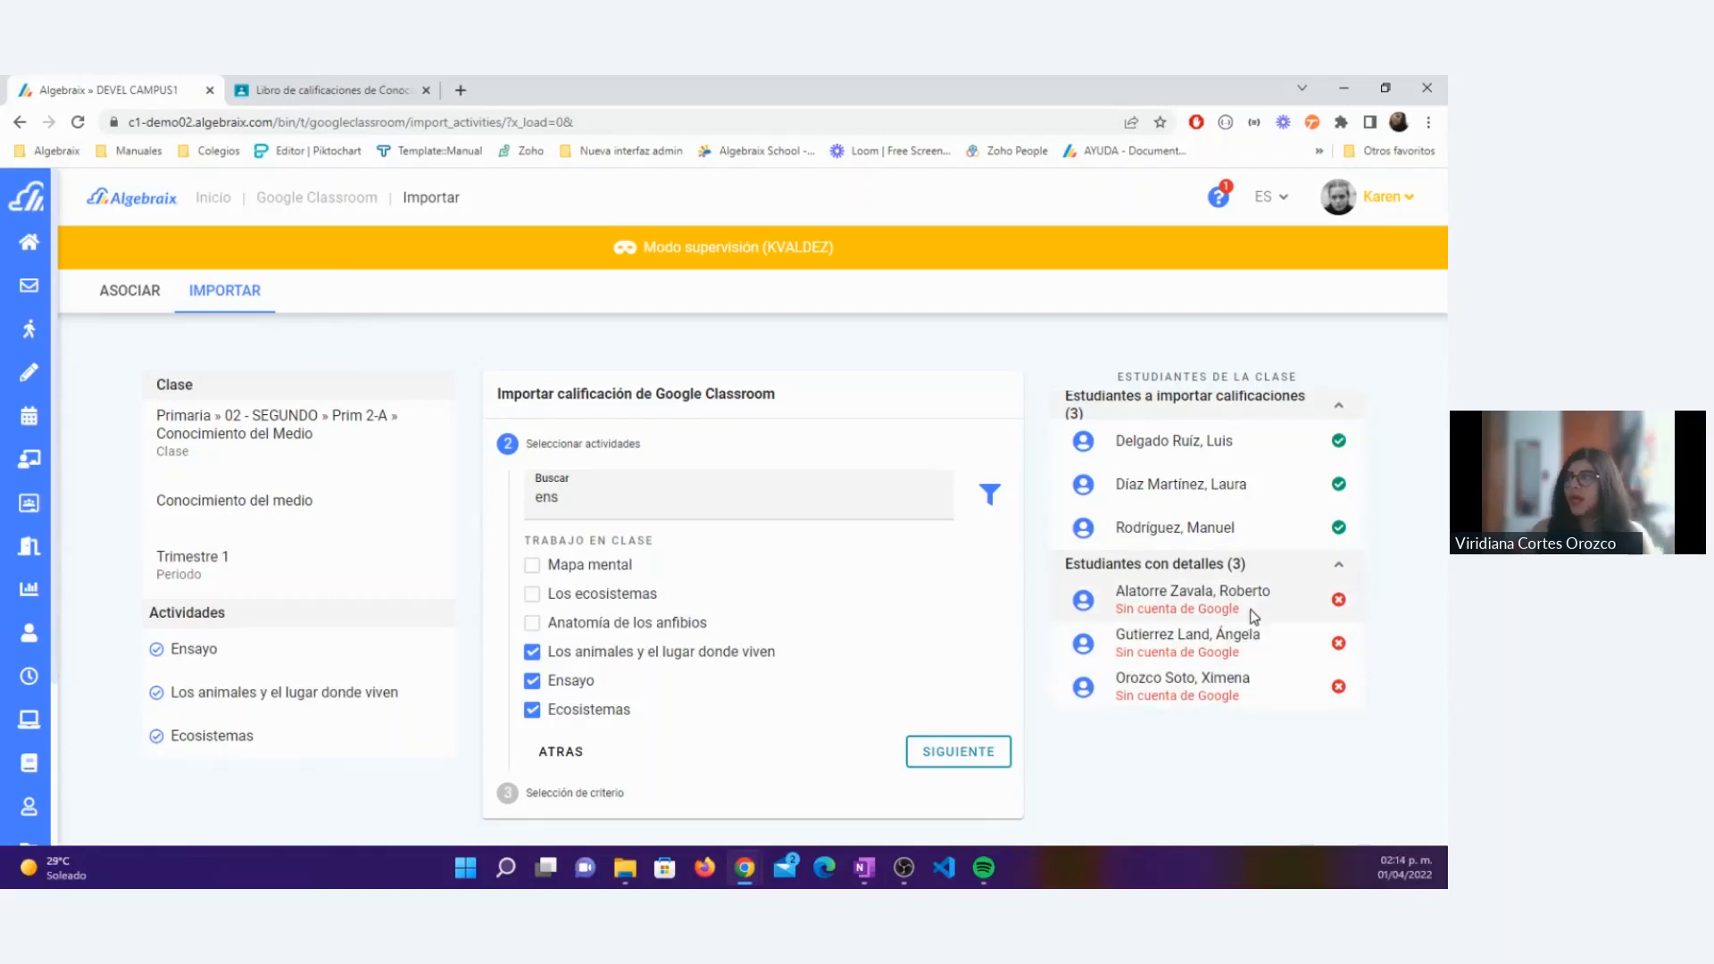
{"action": "left_click_drag", "start_coordinate": [1116, 591], "coordinate": [1123, 652]}
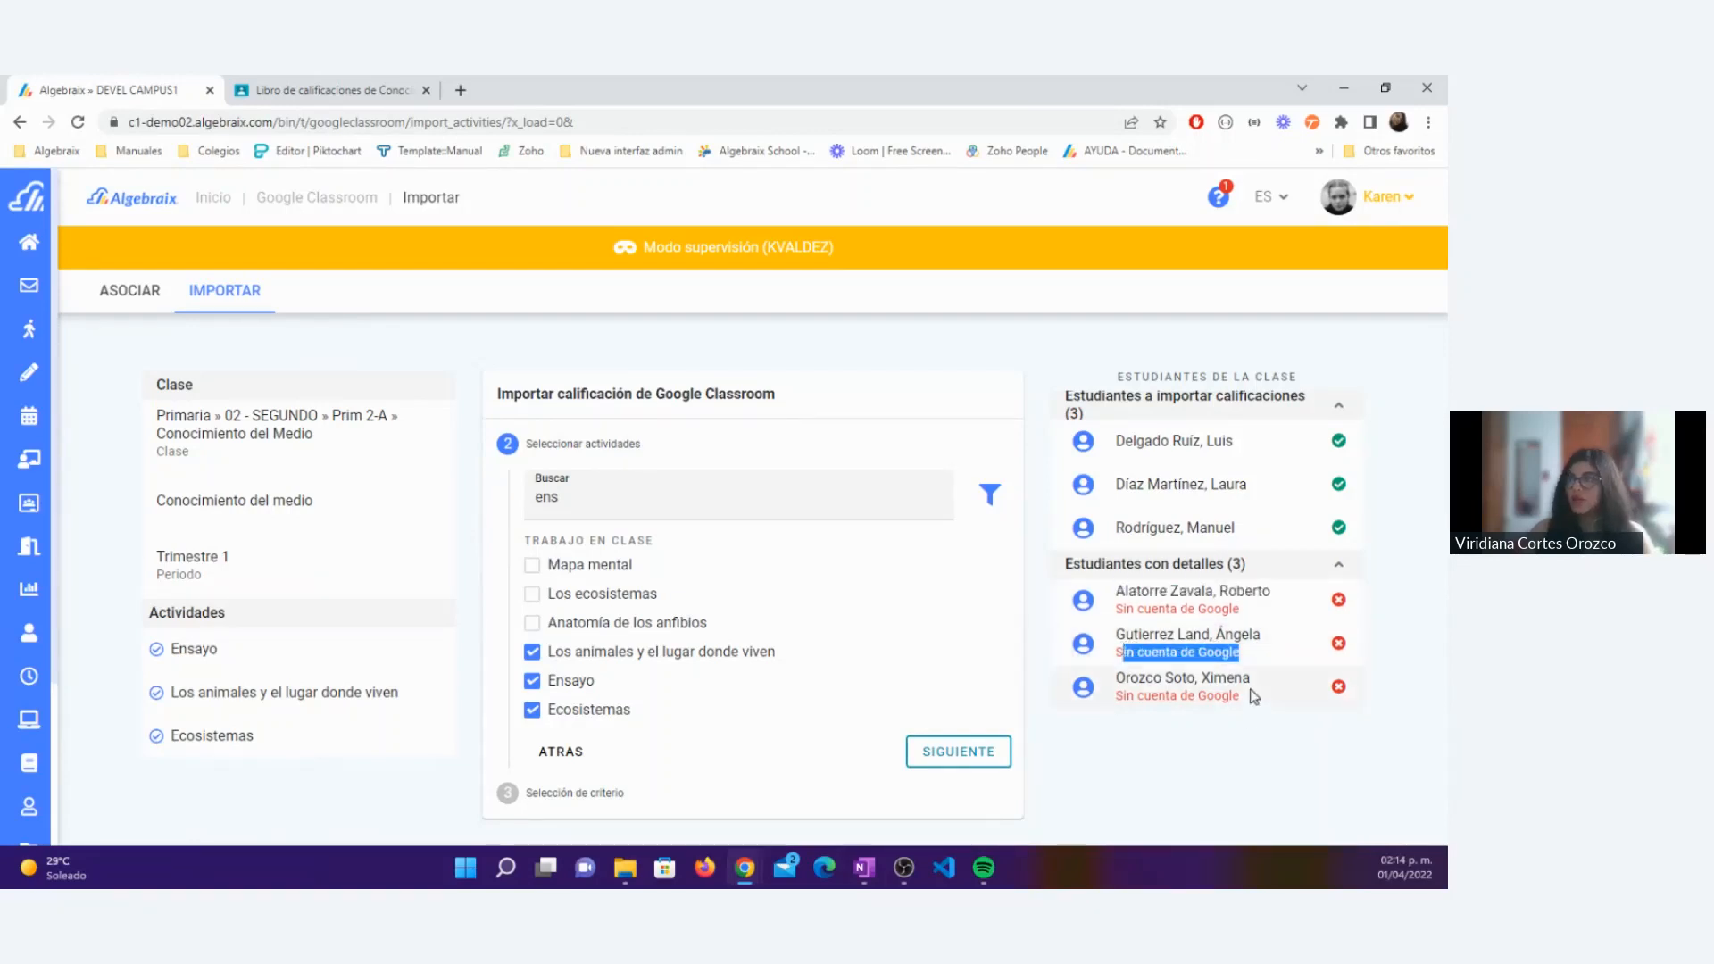
{"action": "left_click_drag", "start_coordinate": [1254, 696], "coordinate": [1116, 698]}
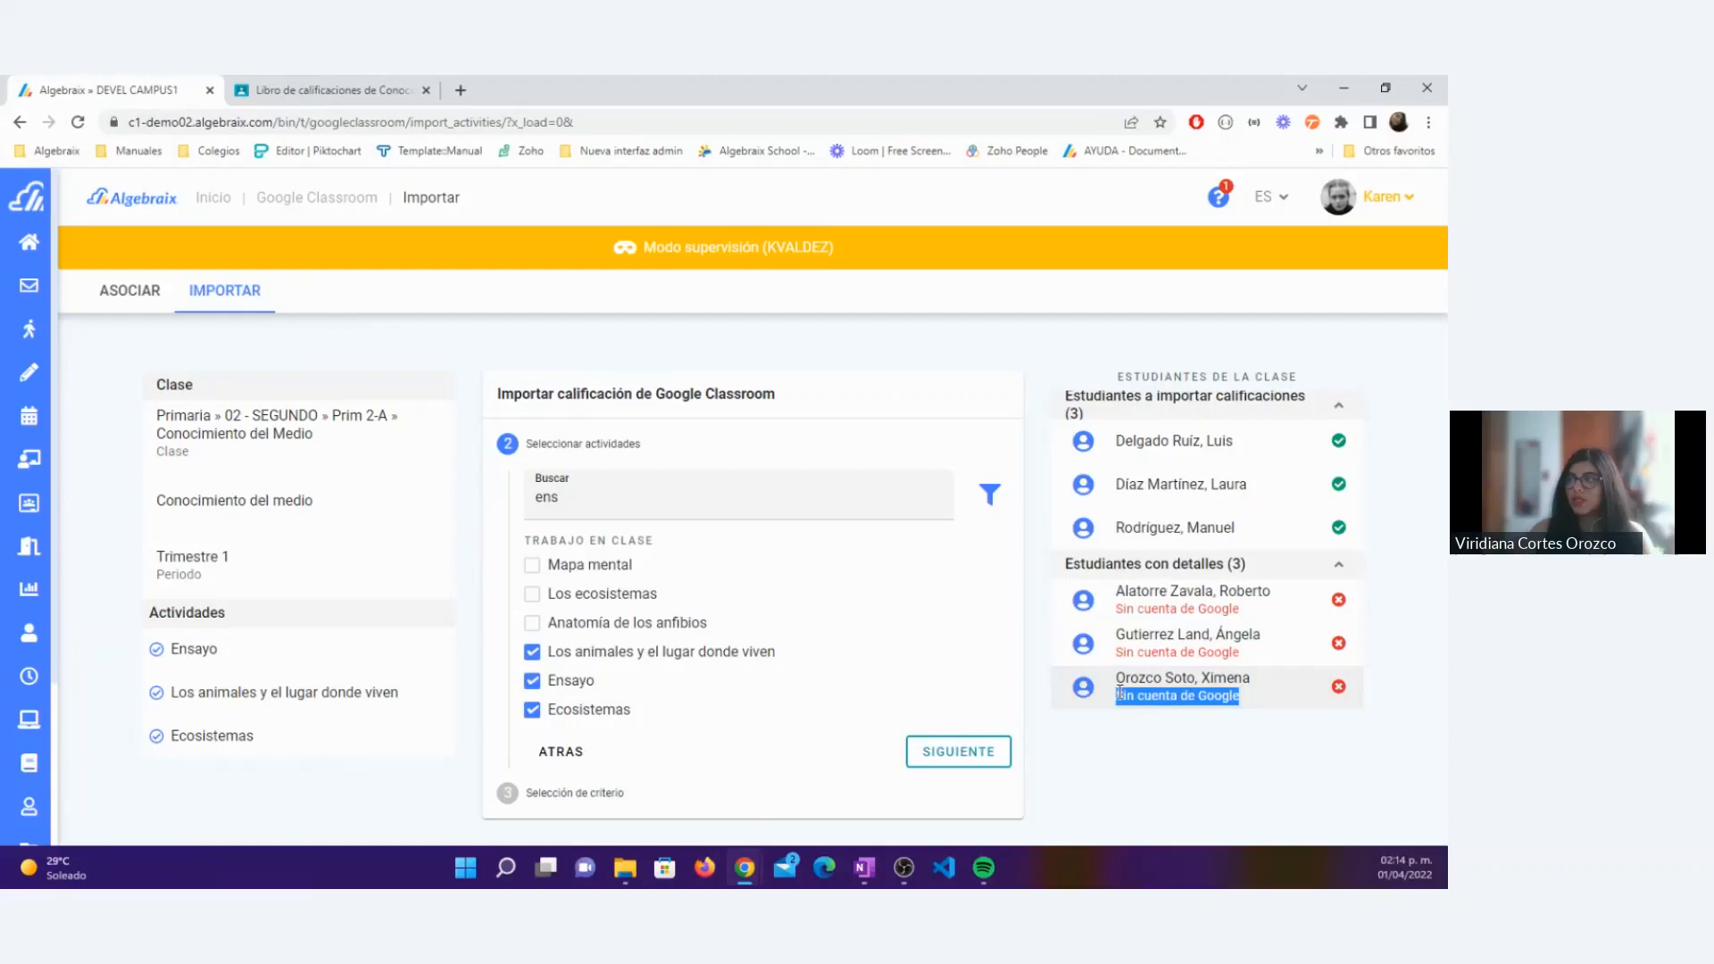
{"action": "left_click", "coordinate": [1146, 745]}
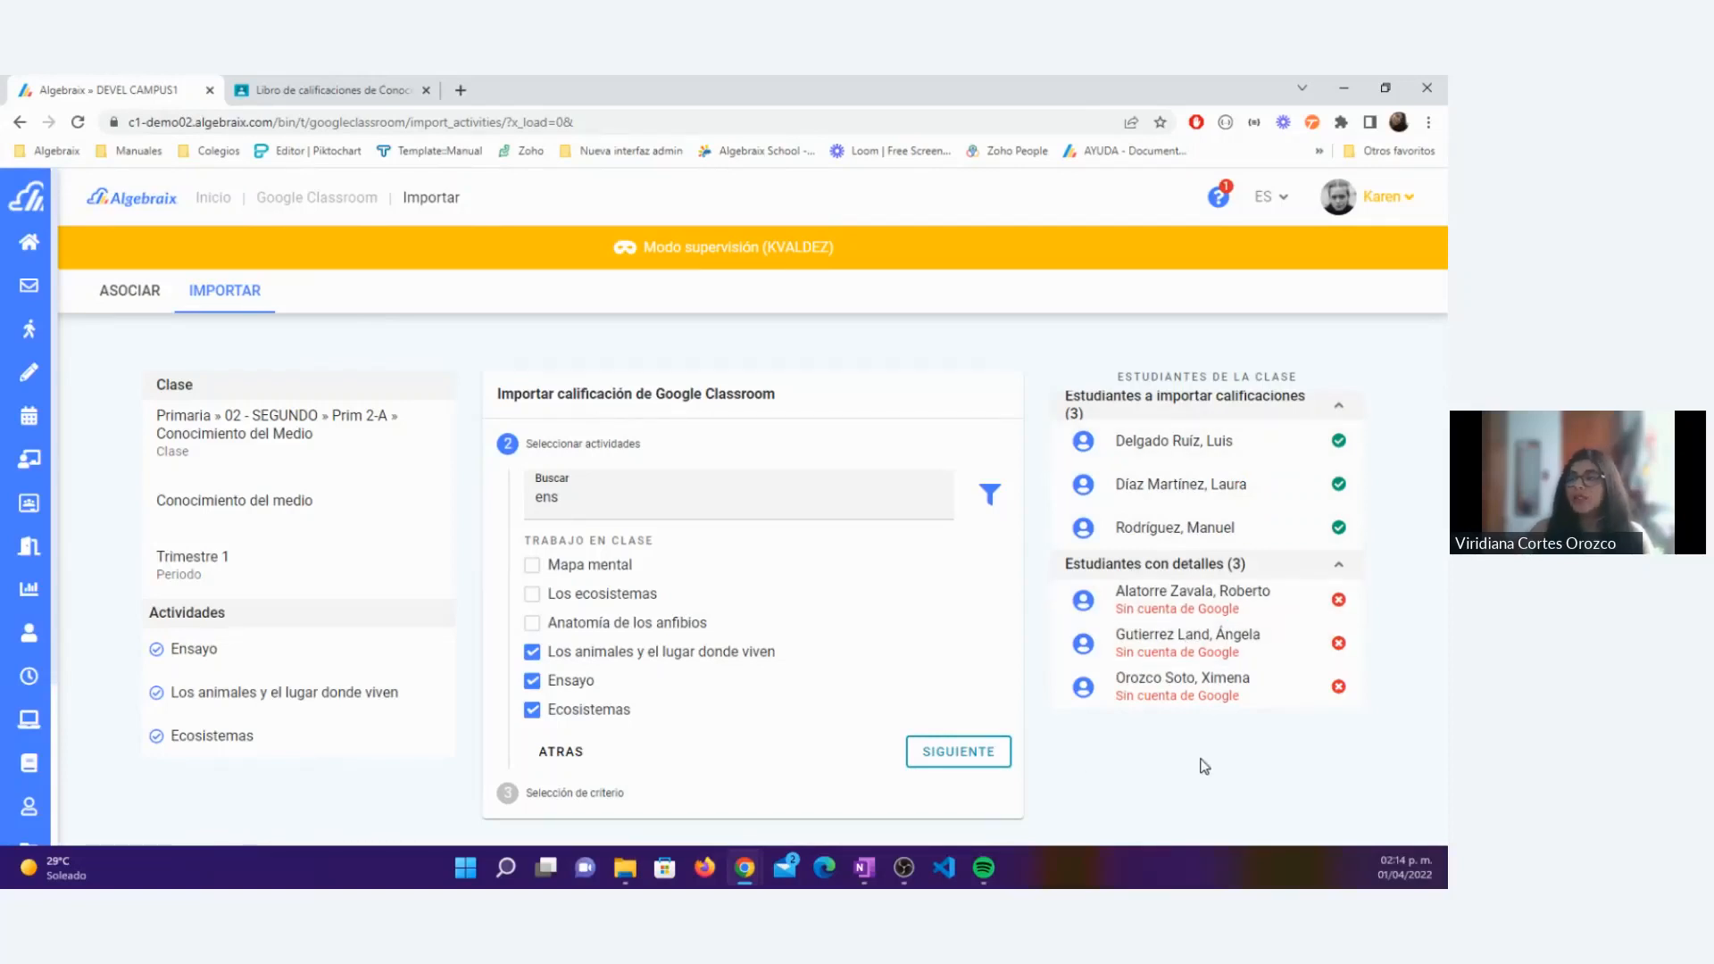
{"action": "left_click", "coordinate": [981, 766]}
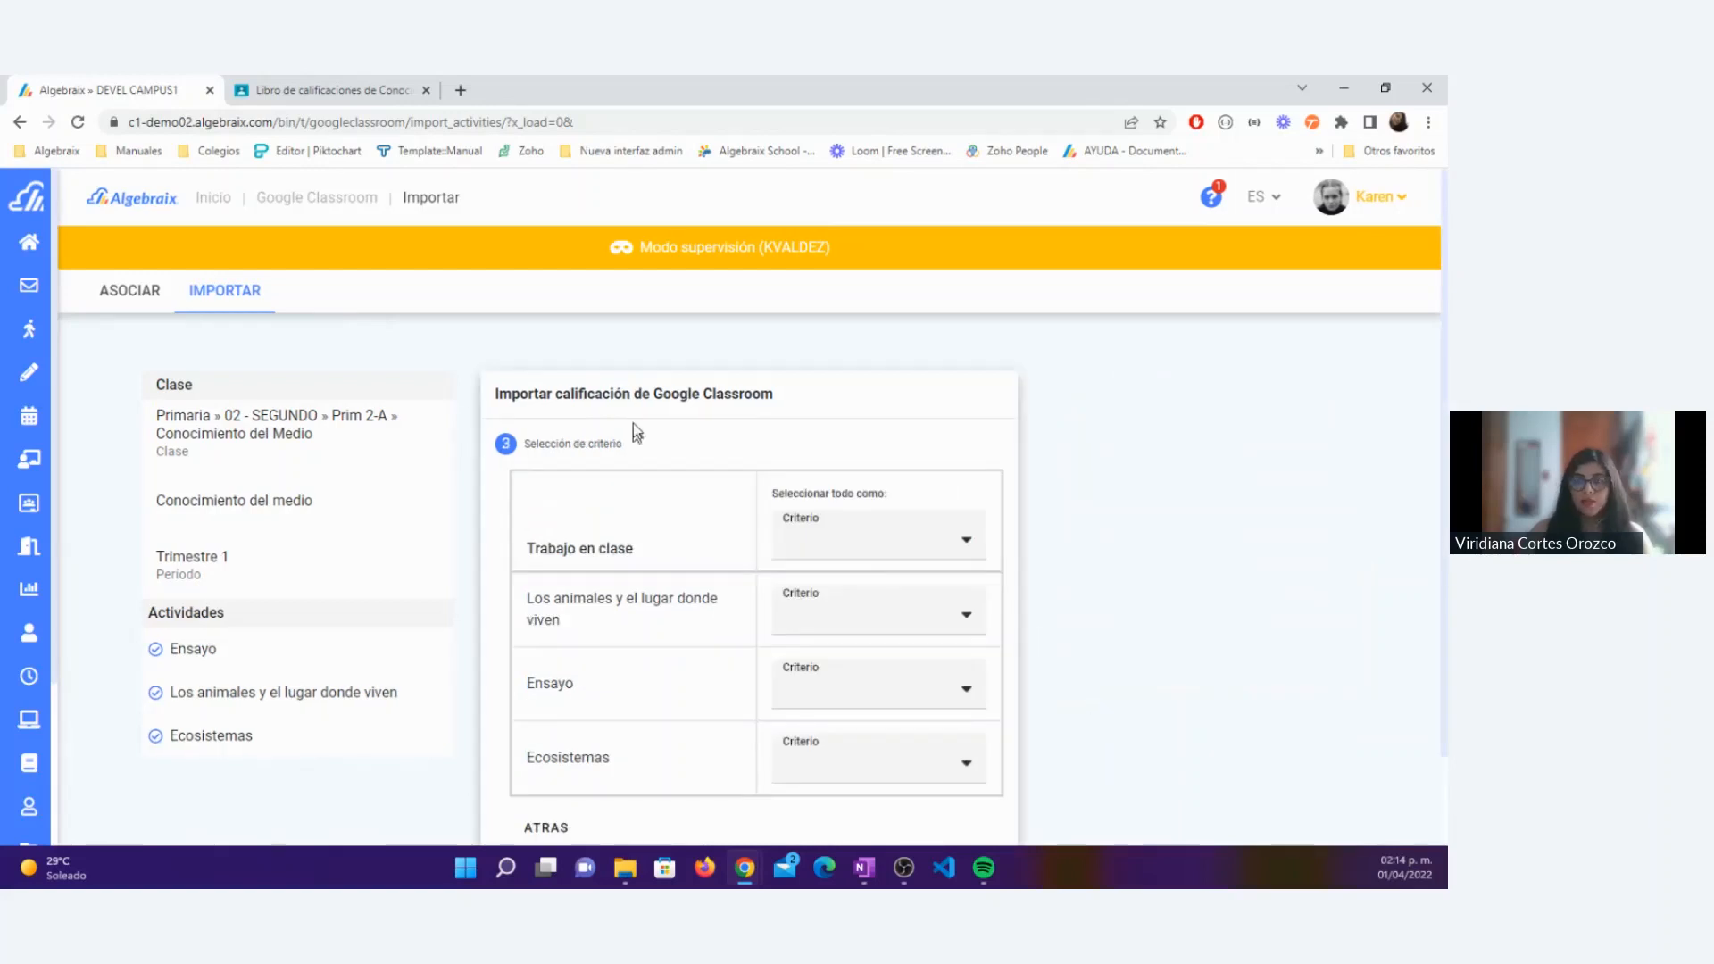
Step: Try the criterion Participación (20.0%) for all the classwork at once, and clear it again
{"action": "scroll", "coordinate": [796, 453], "scroll_direction": "down", "scroll_amount": 1}
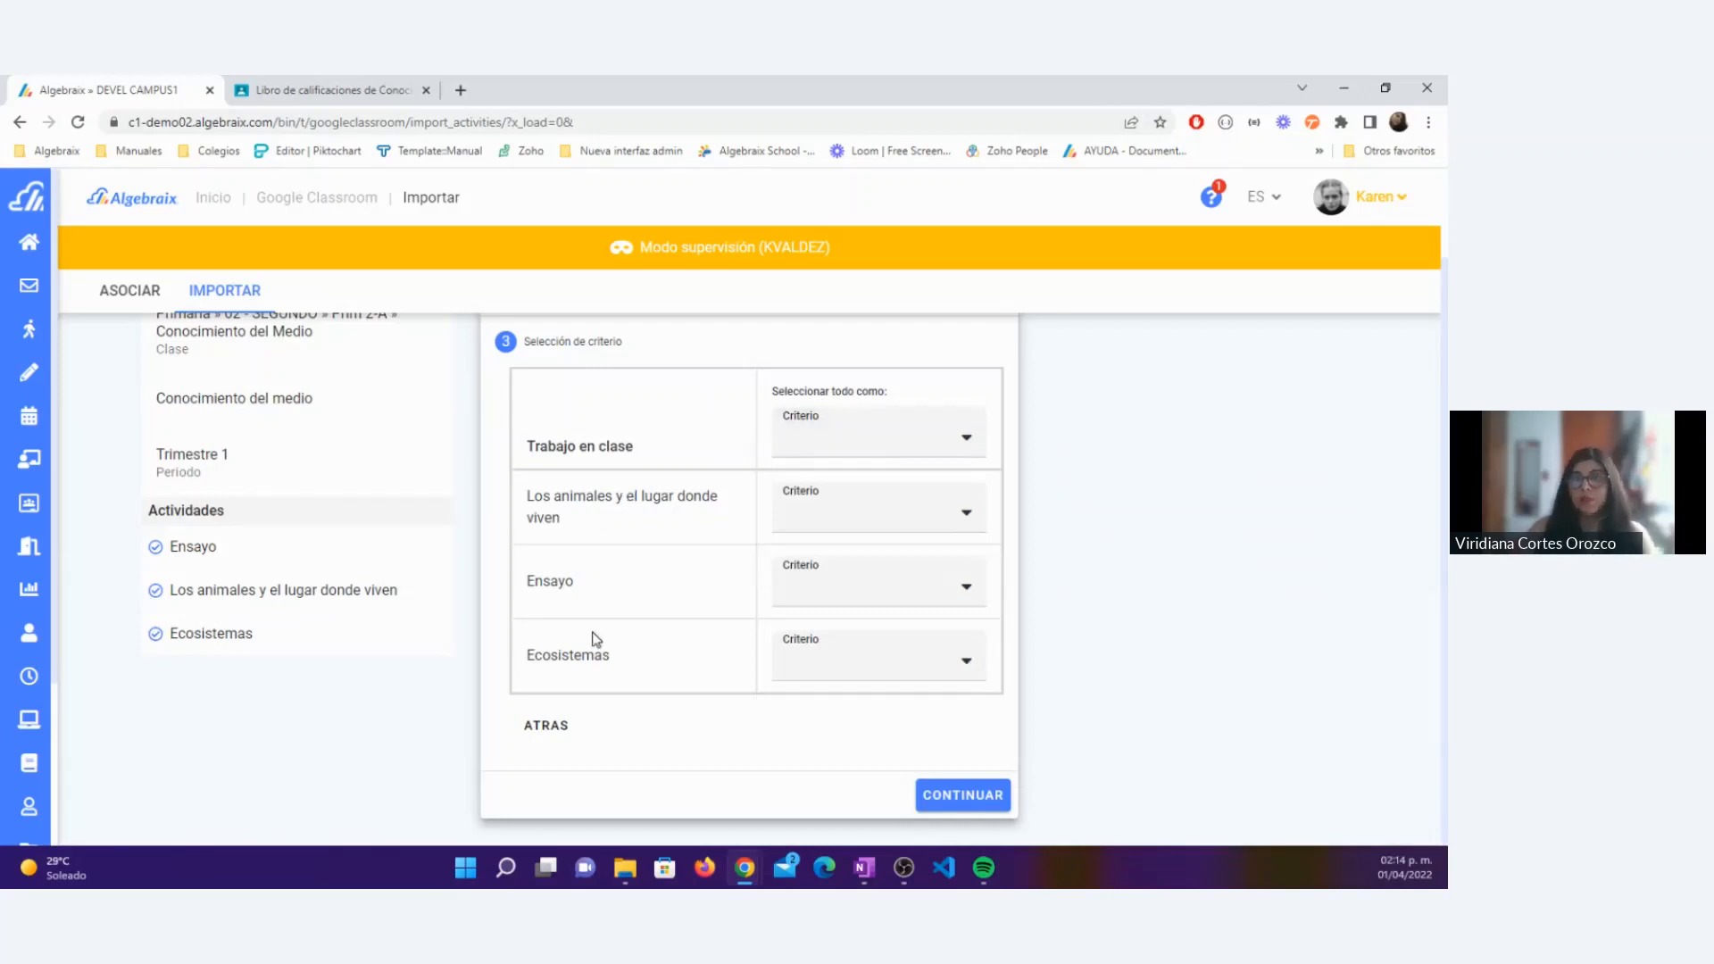
{"action": "left_click", "coordinate": [853, 444]}
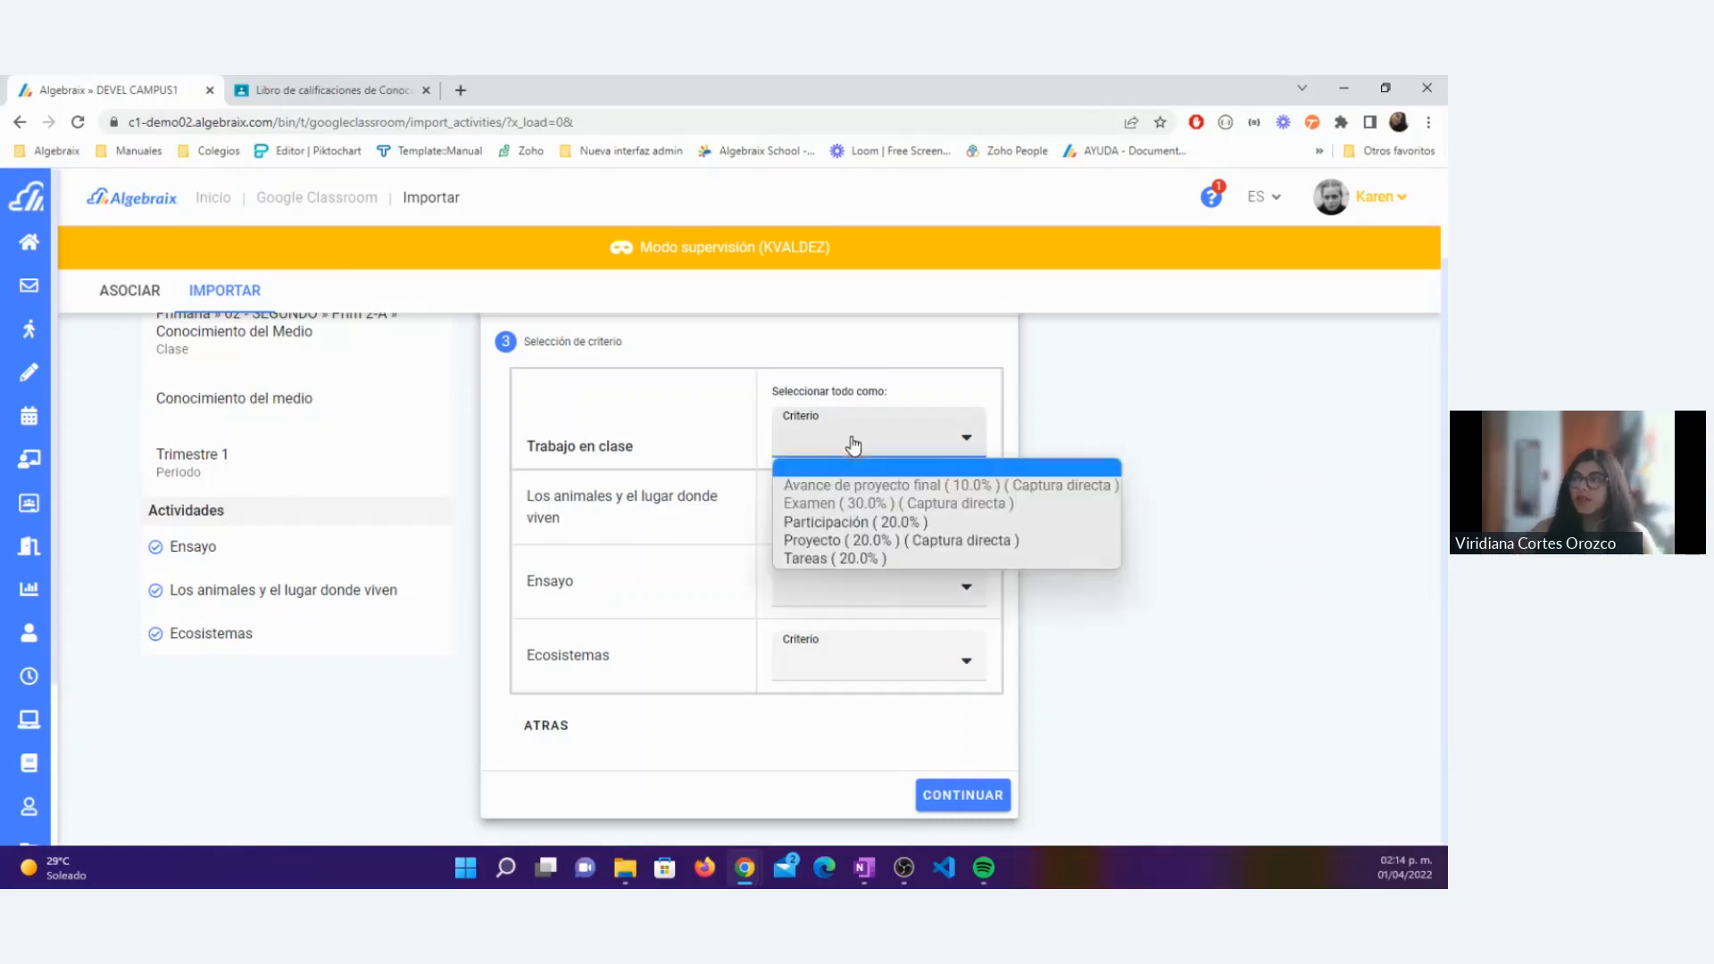
{"action": "left_click", "coordinate": [855, 530]}
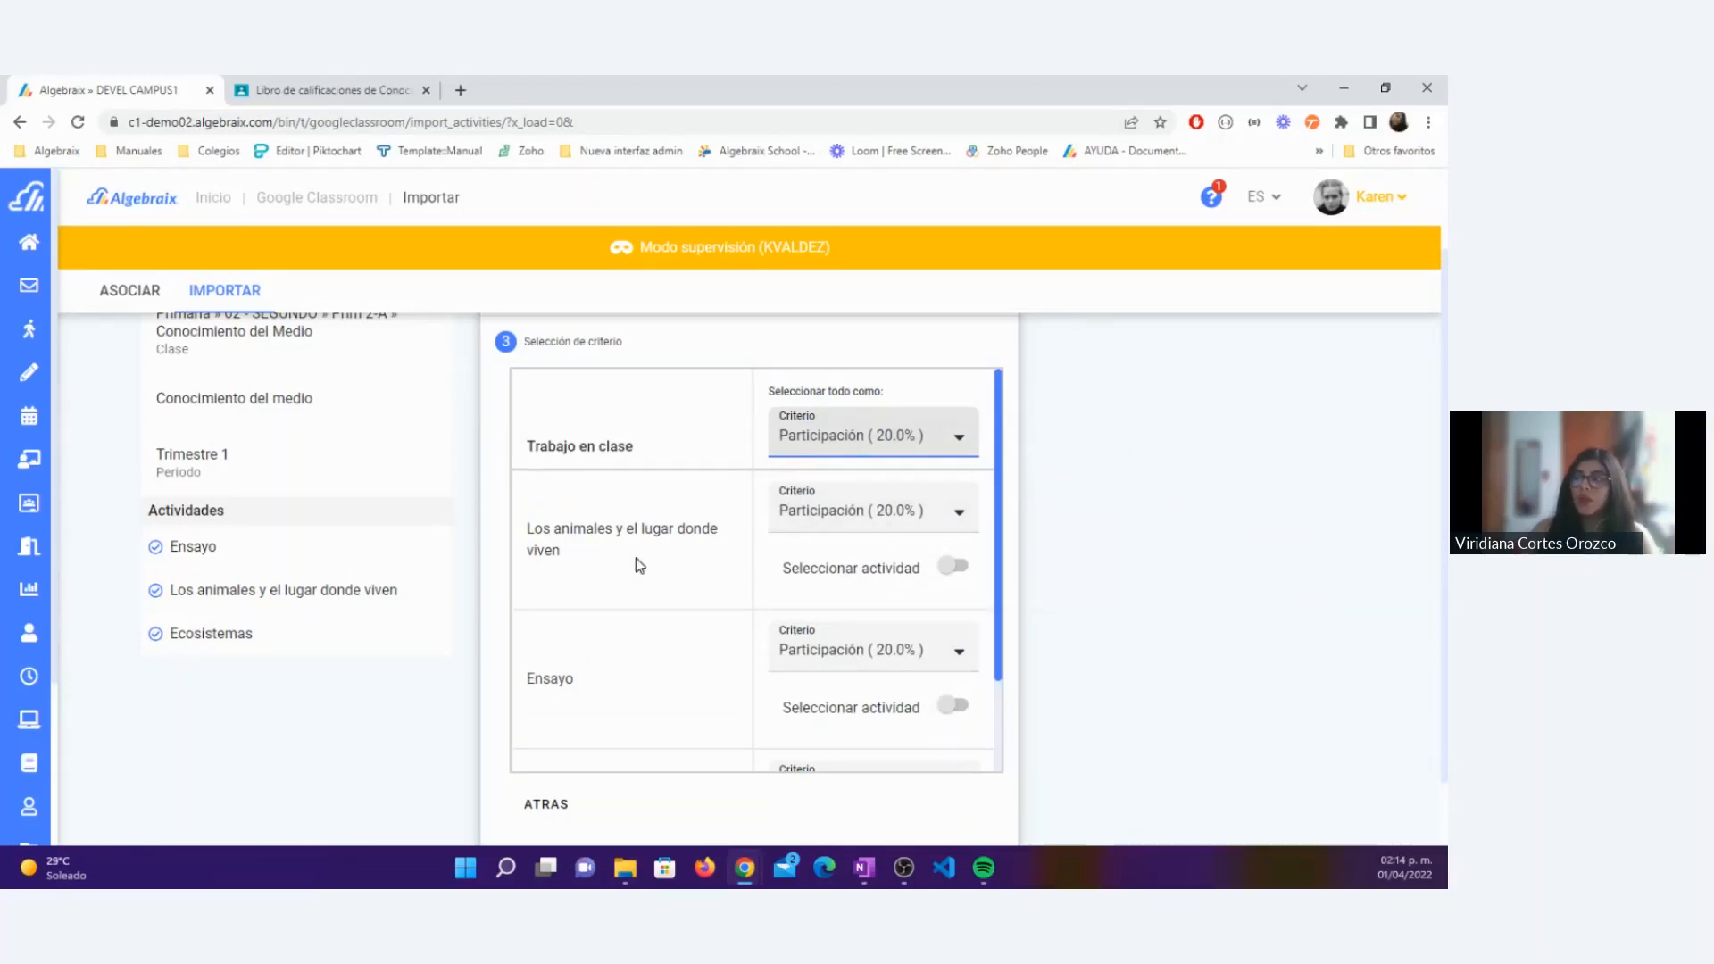
{"action": "scroll", "coordinate": [635, 558], "scroll_direction": "down", "scroll_amount": 2}
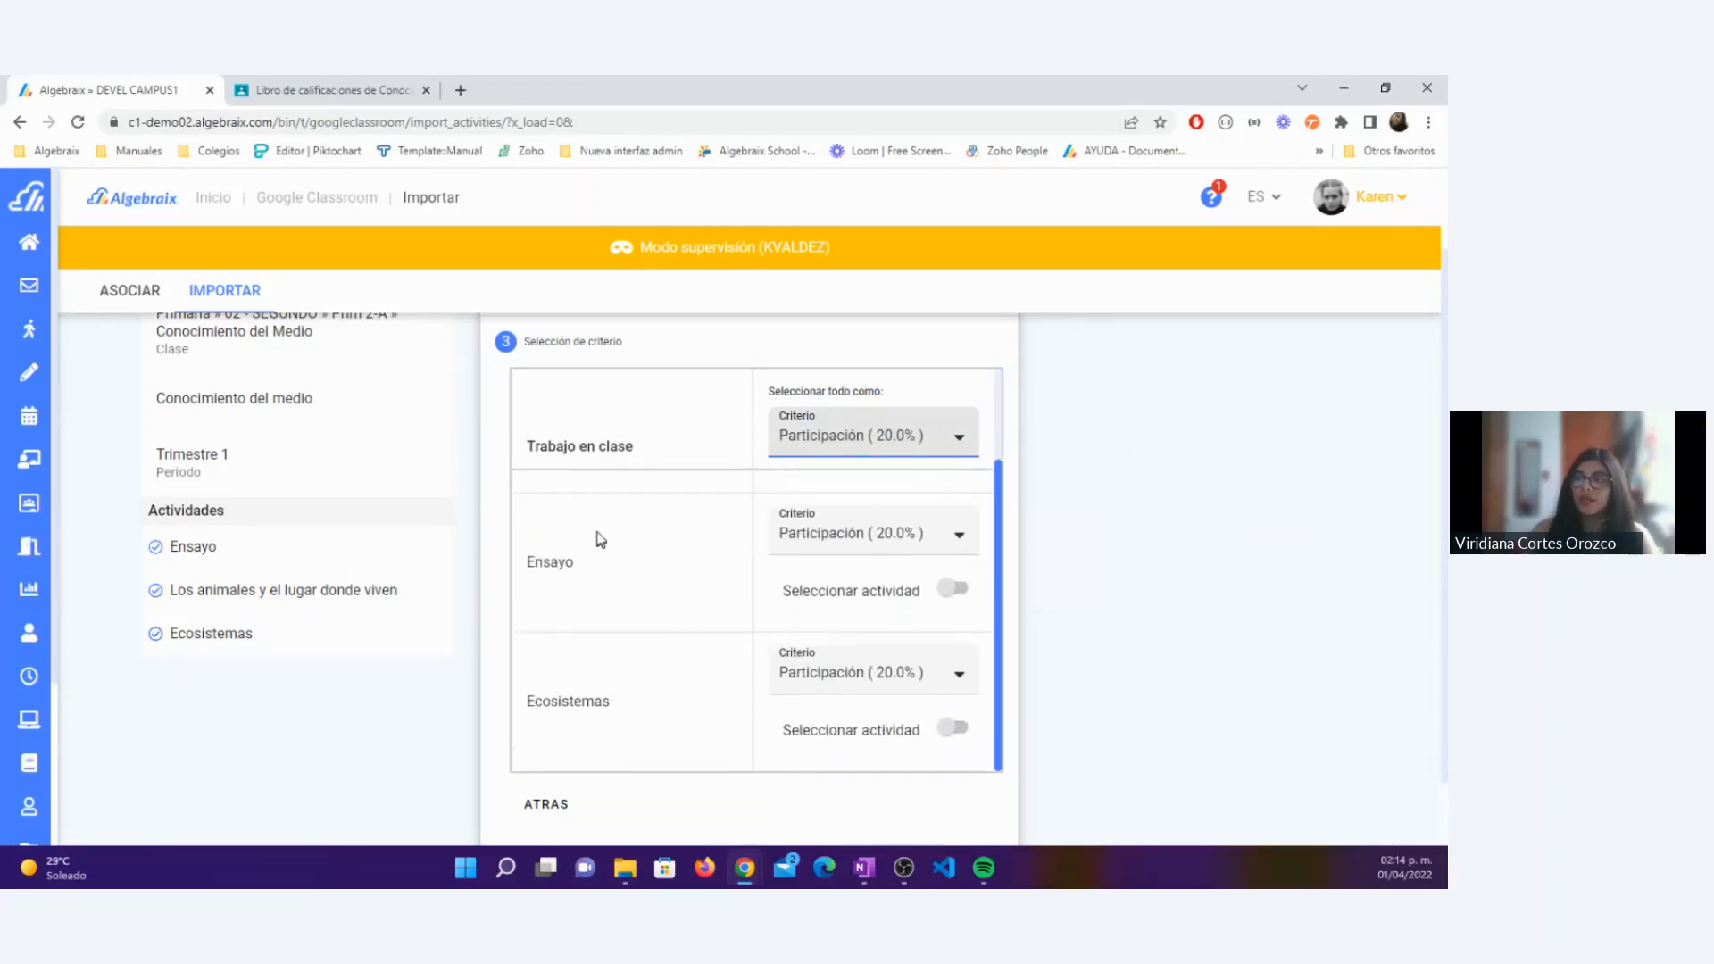
{"action": "scroll", "coordinate": [599, 530], "scroll_direction": "up", "scroll_amount": 2}
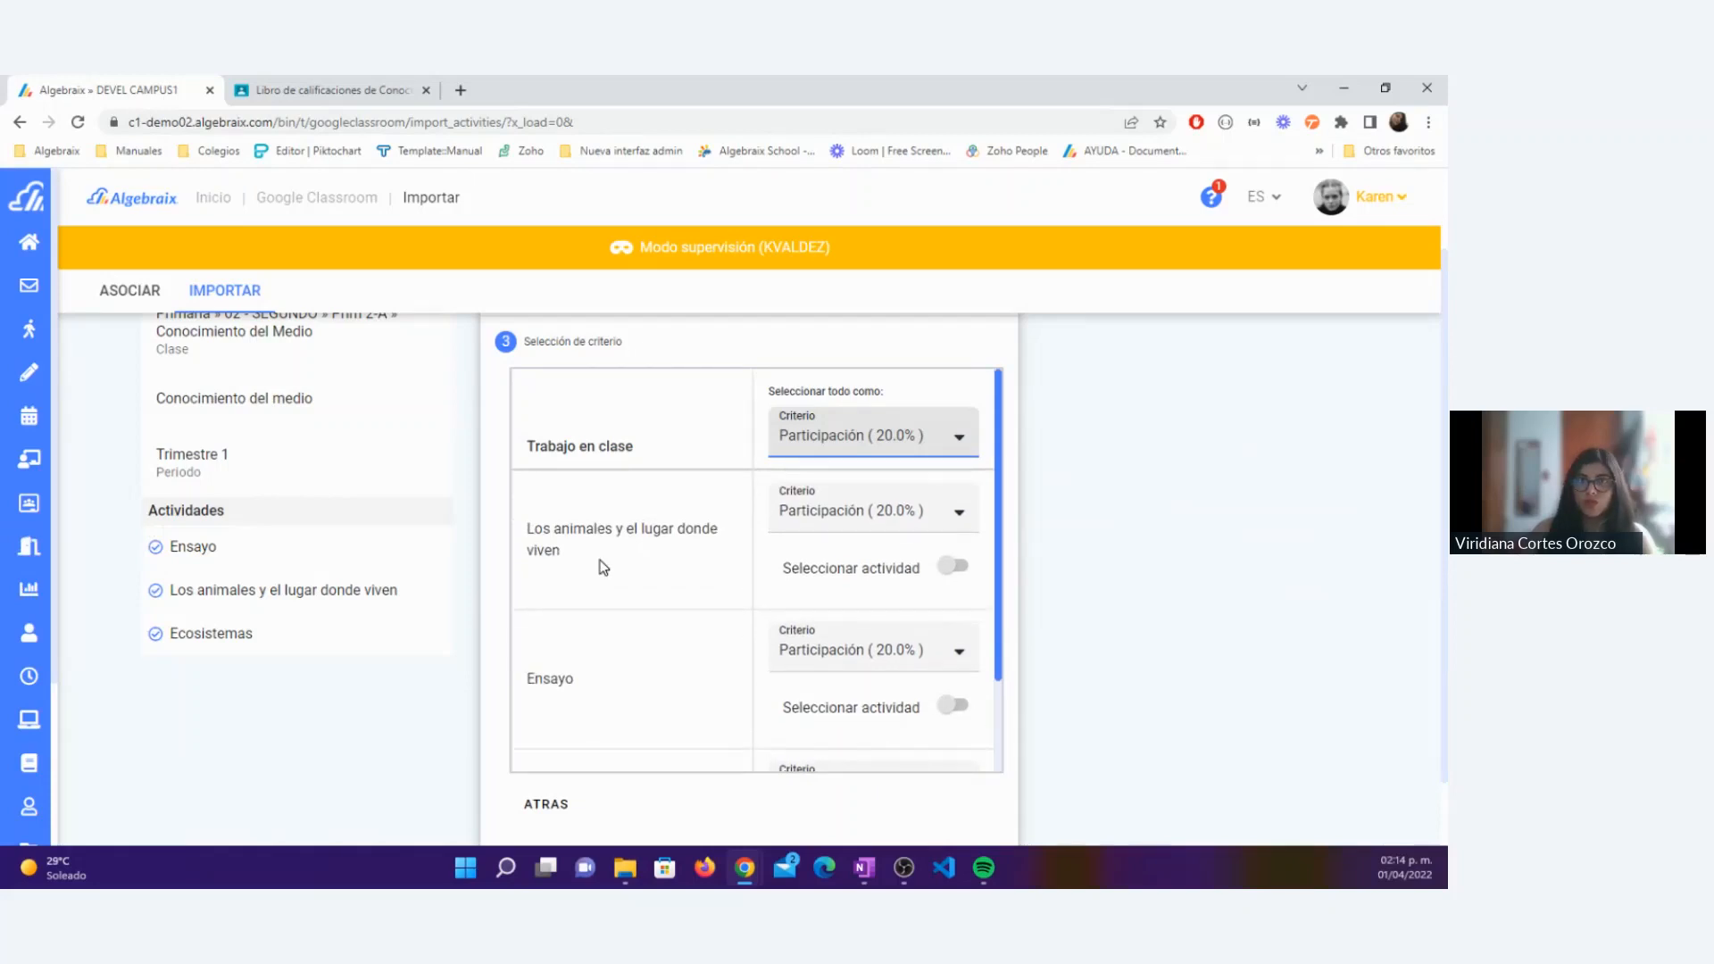
{"action": "scroll", "coordinate": [601, 563], "scroll_direction": "up", "scroll_amount": 1}
{"action": "left_click", "coordinate": [835, 540]}
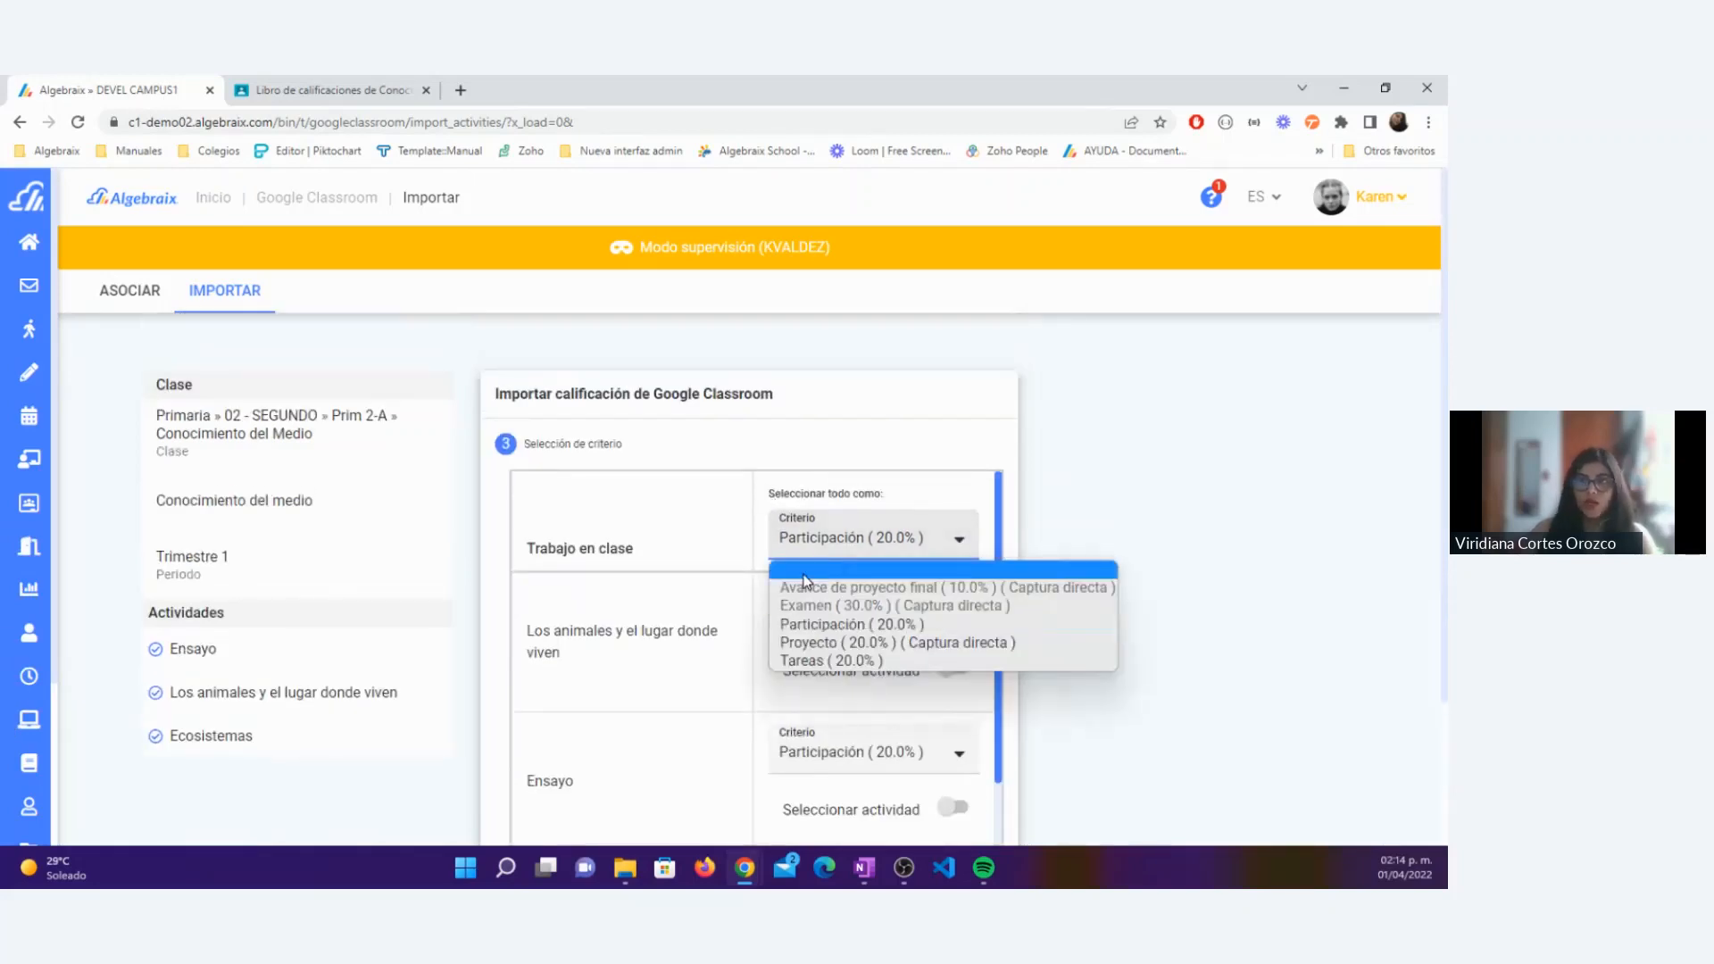
{"action": "left_click", "coordinate": [806, 571]}
Step: Assign the criterion Participación (20.0%) to Los animales y el lugar donde viven, and Tareas (20.0%) to Ensayo and Ecosistemas
{"action": "scroll", "coordinate": [1043, 518], "scroll_direction": "down", "scroll_amount": 1}
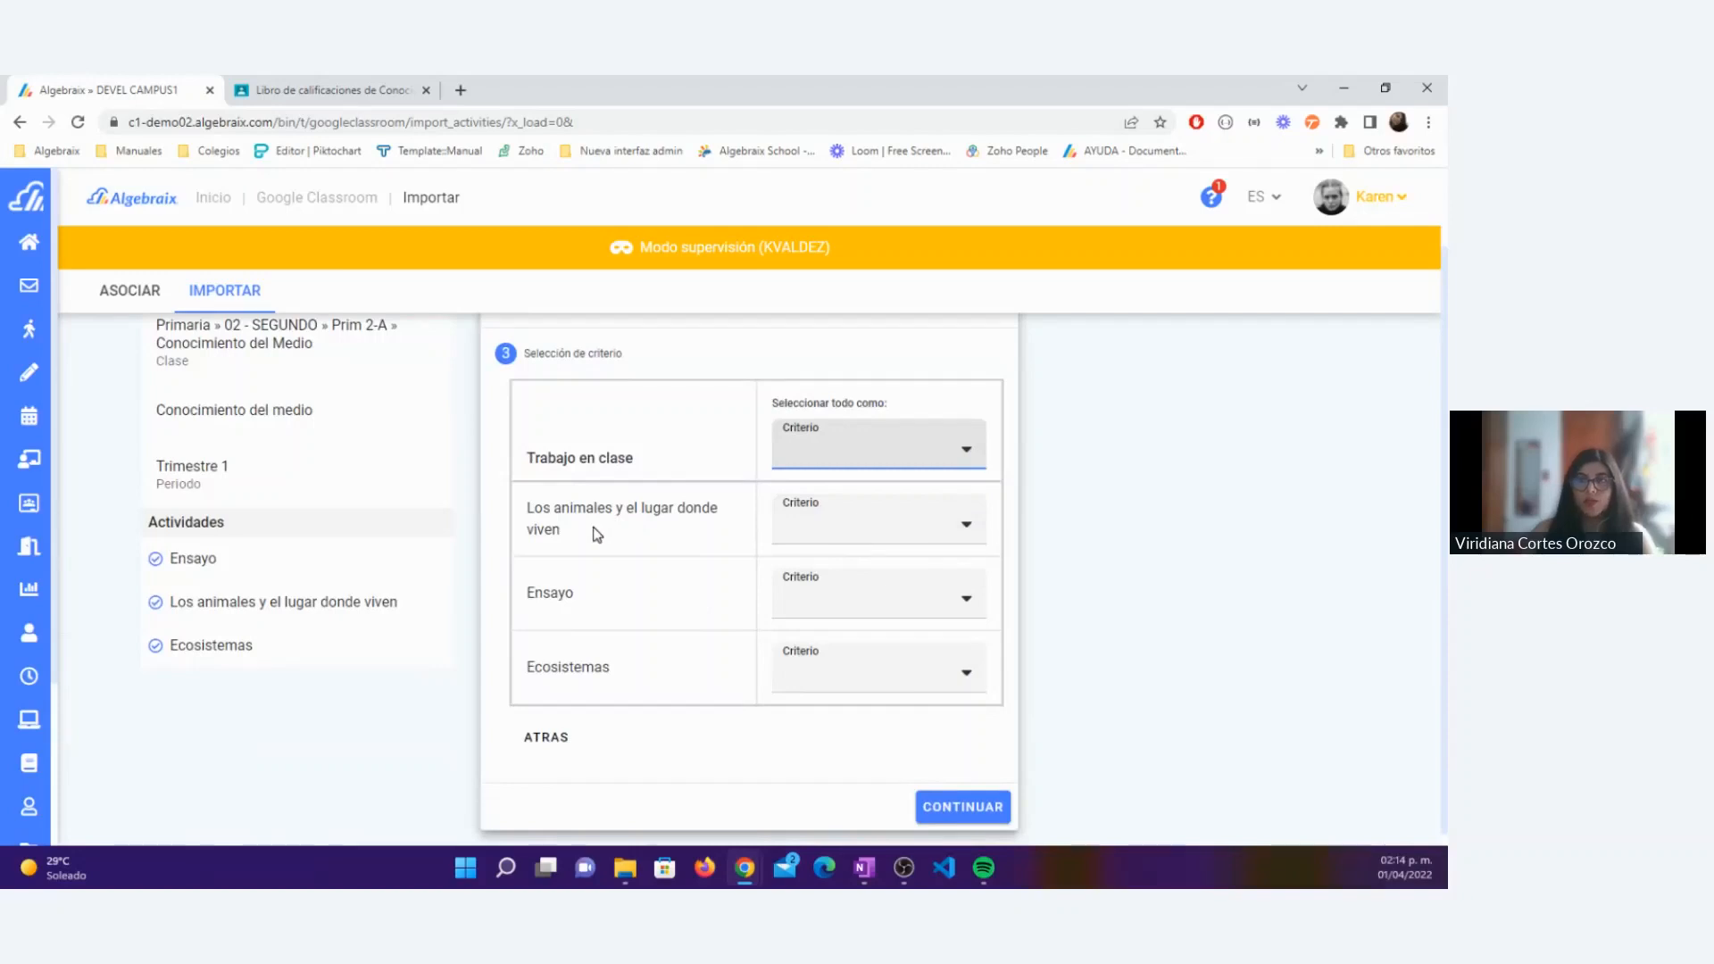
{"action": "left_click", "coordinate": [850, 533]}
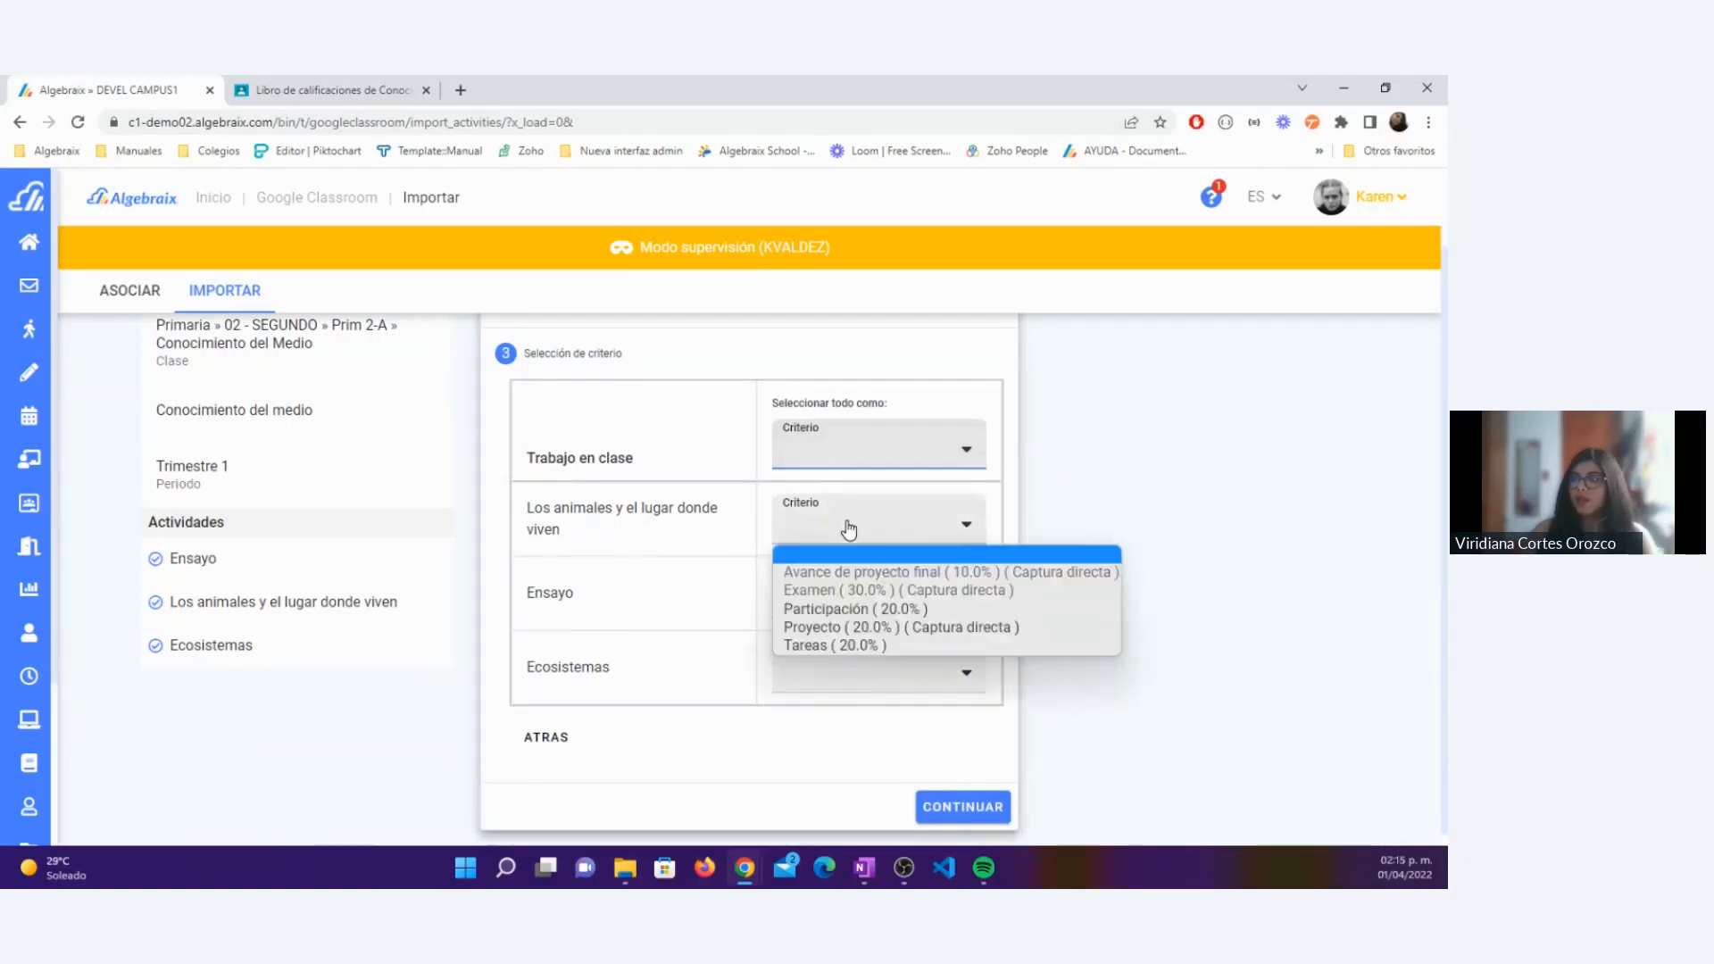
{"action": "left_click", "coordinate": [839, 607]}
{"action": "scroll", "coordinate": [821, 568], "scroll_direction": "down", "scroll_amount": 1}
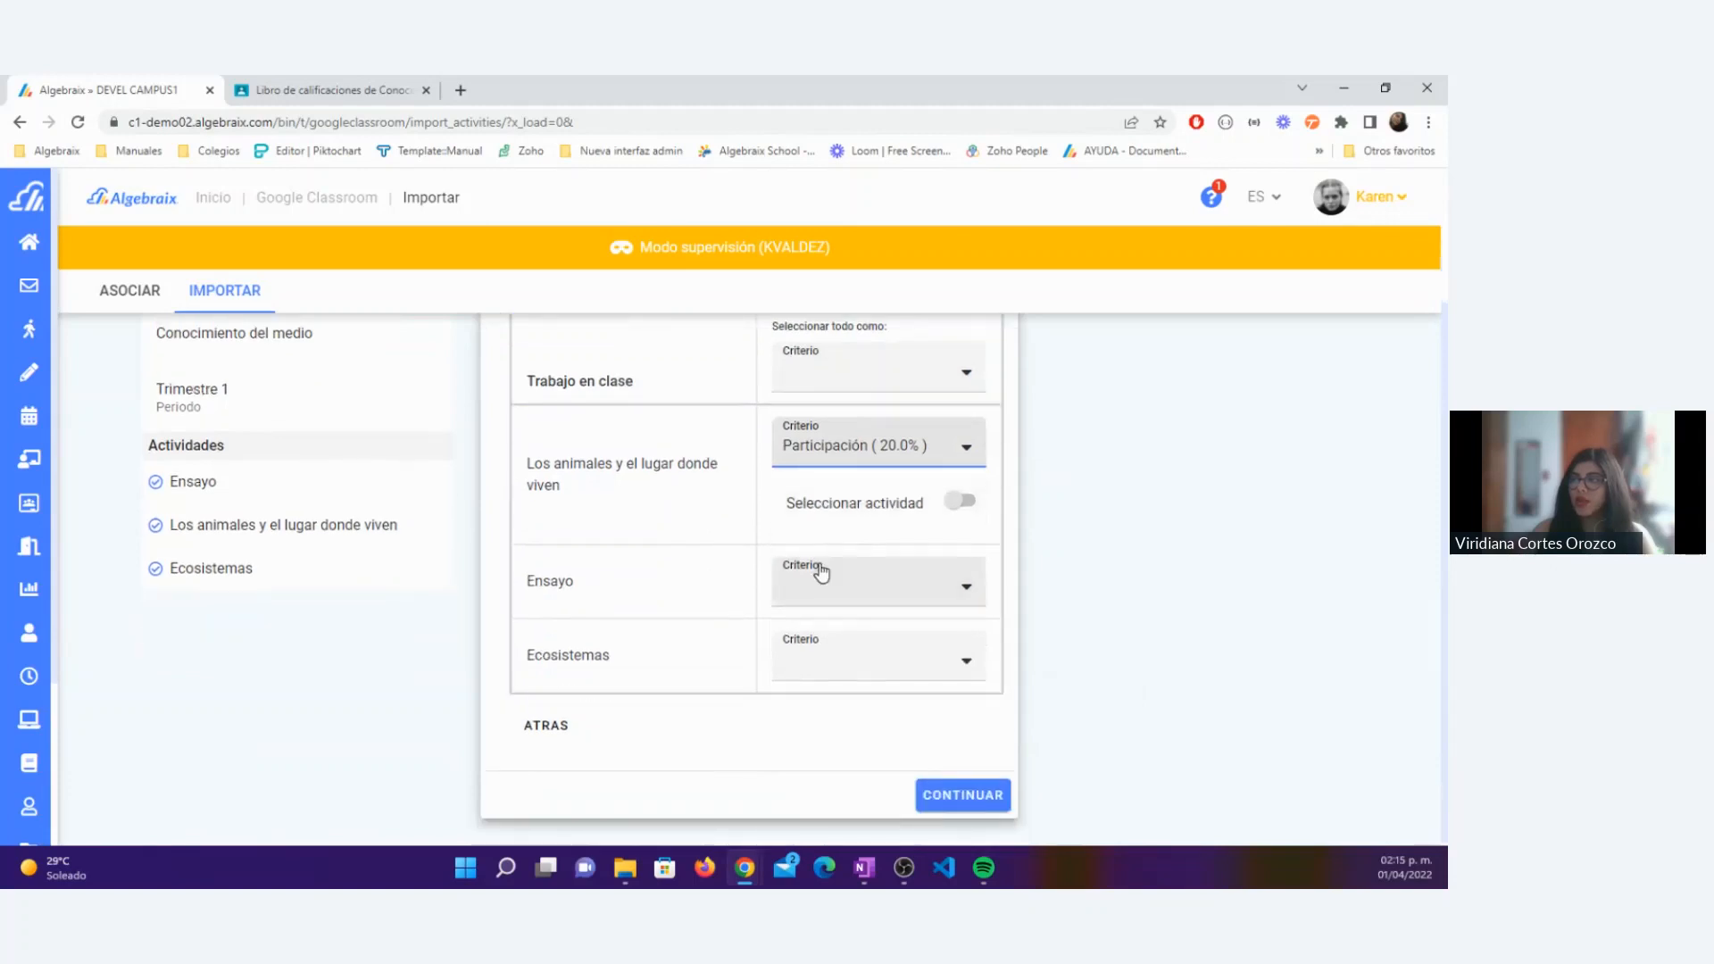
{"action": "left_click", "coordinate": [821, 572]}
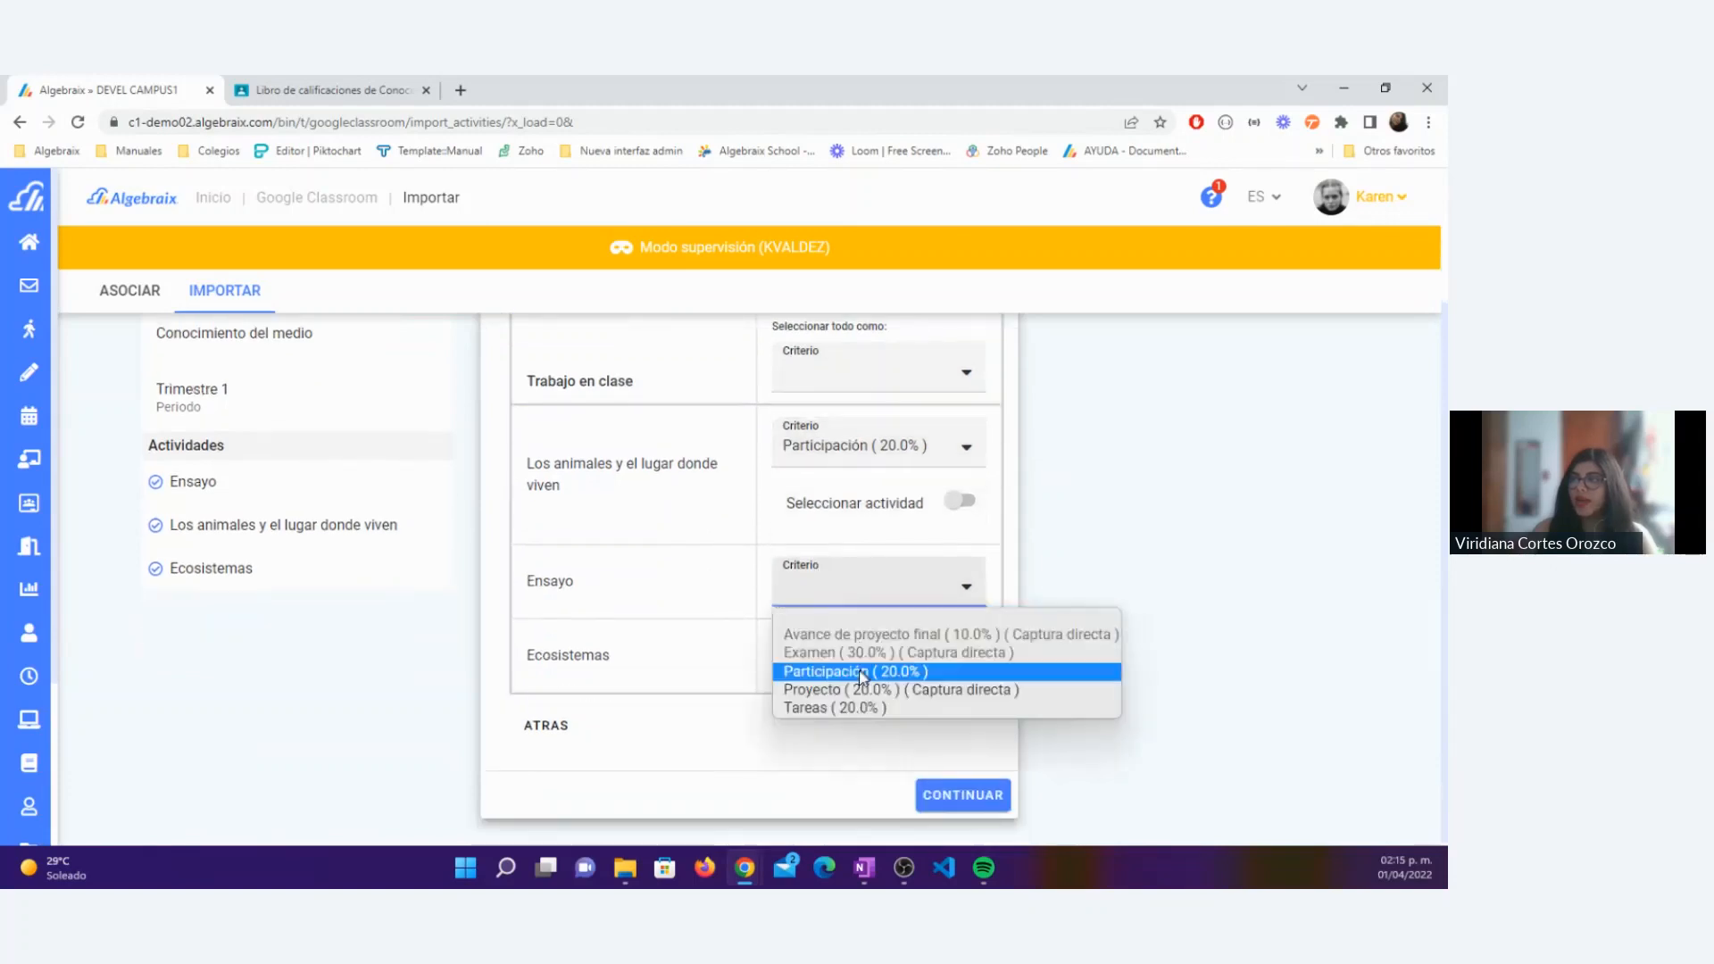
{"action": "left_click", "coordinate": [814, 708]}
{"action": "scroll", "coordinate": [812, 604], "scroll_direction": "down", "scroll_amount": 1}
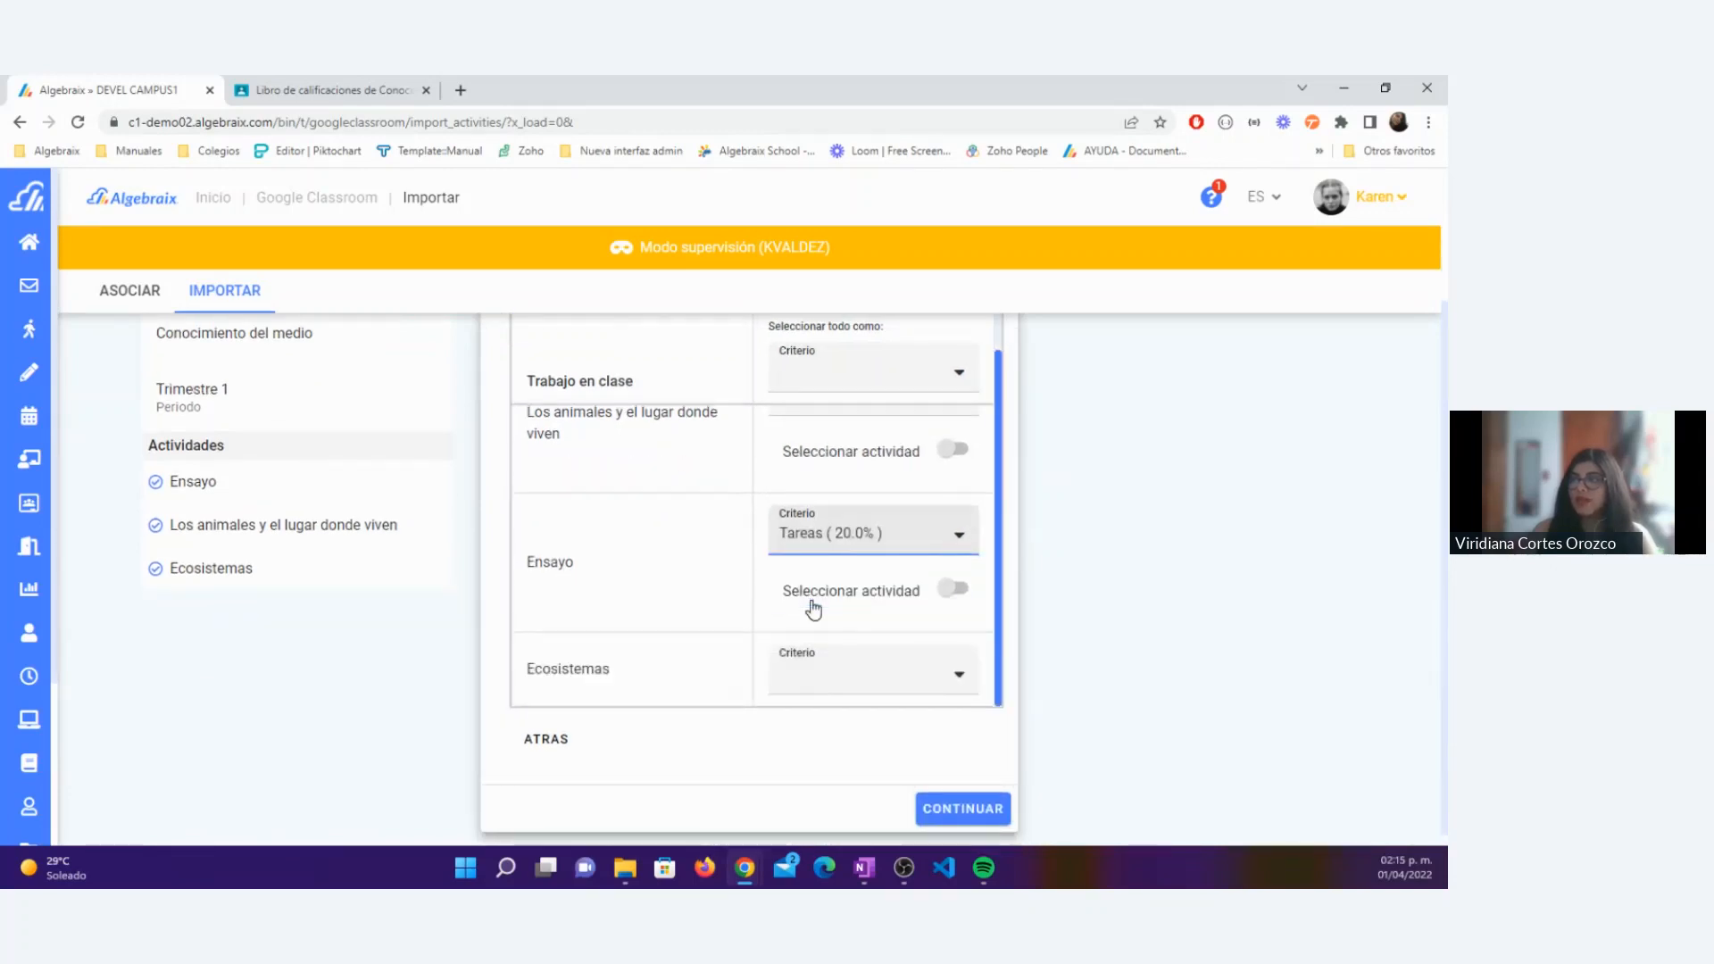
{"action": "left_click", "coordinate": [853, 670]}
{"action": "left_click", "coordinate": [830, 797]}
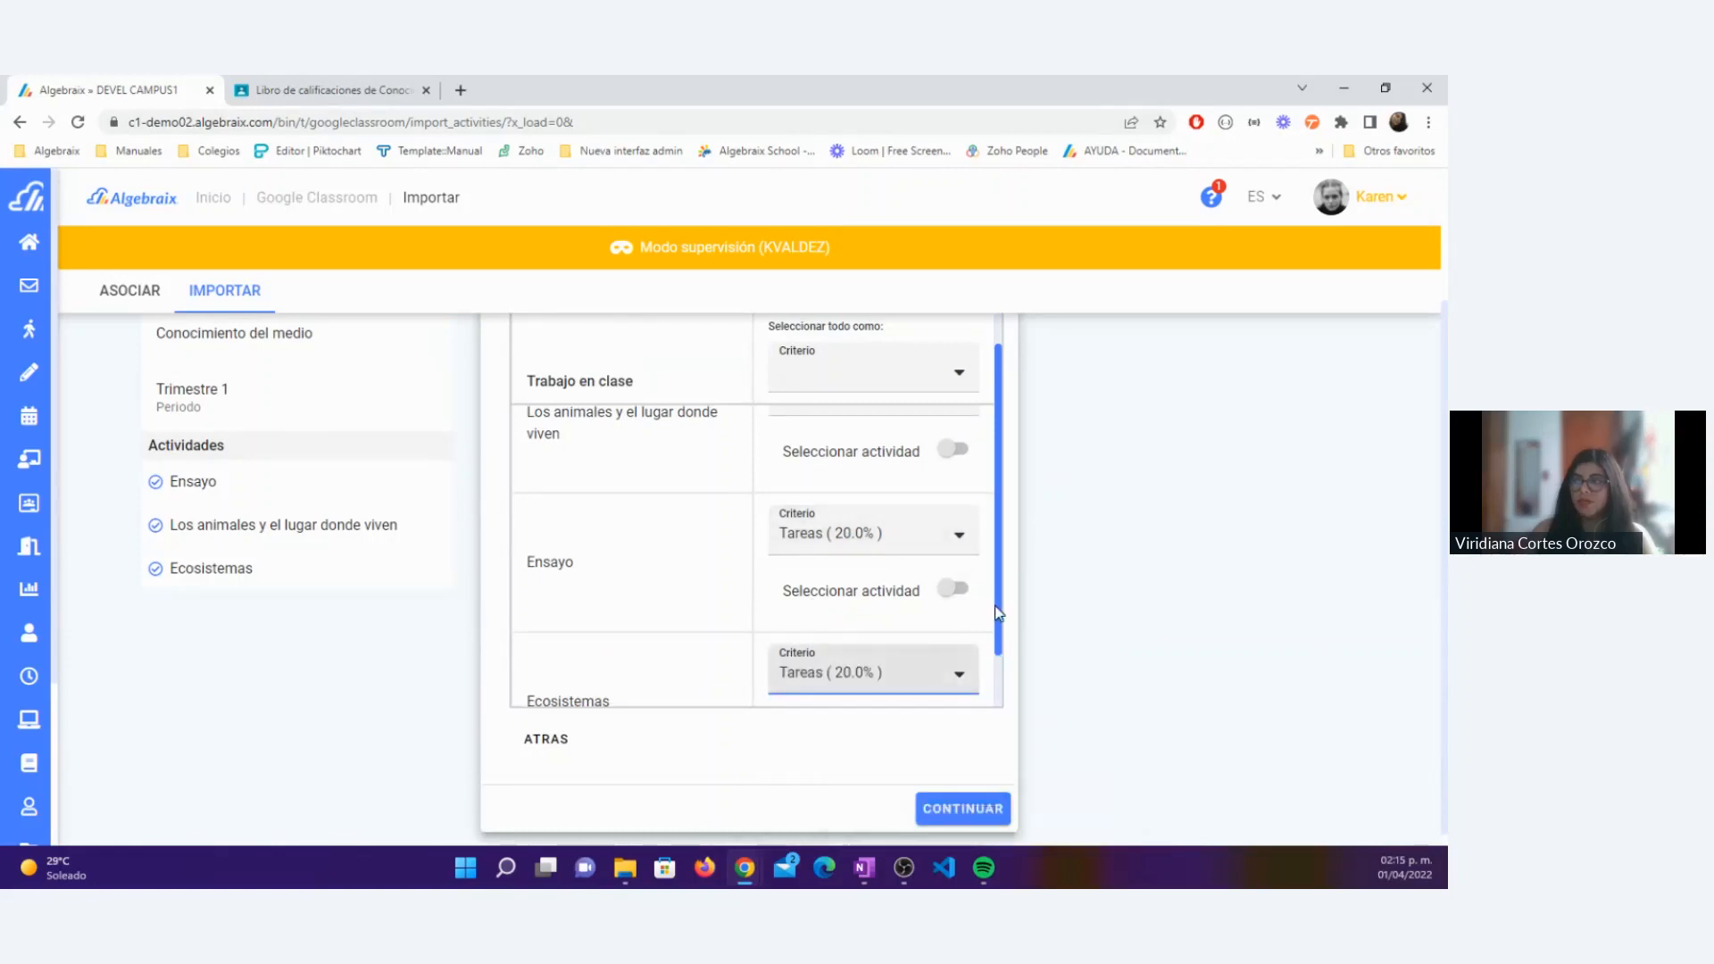
{"action": "scroll", "coordinate": [999, 625], "scroll_direction": "down", "scroll_amount": 1}
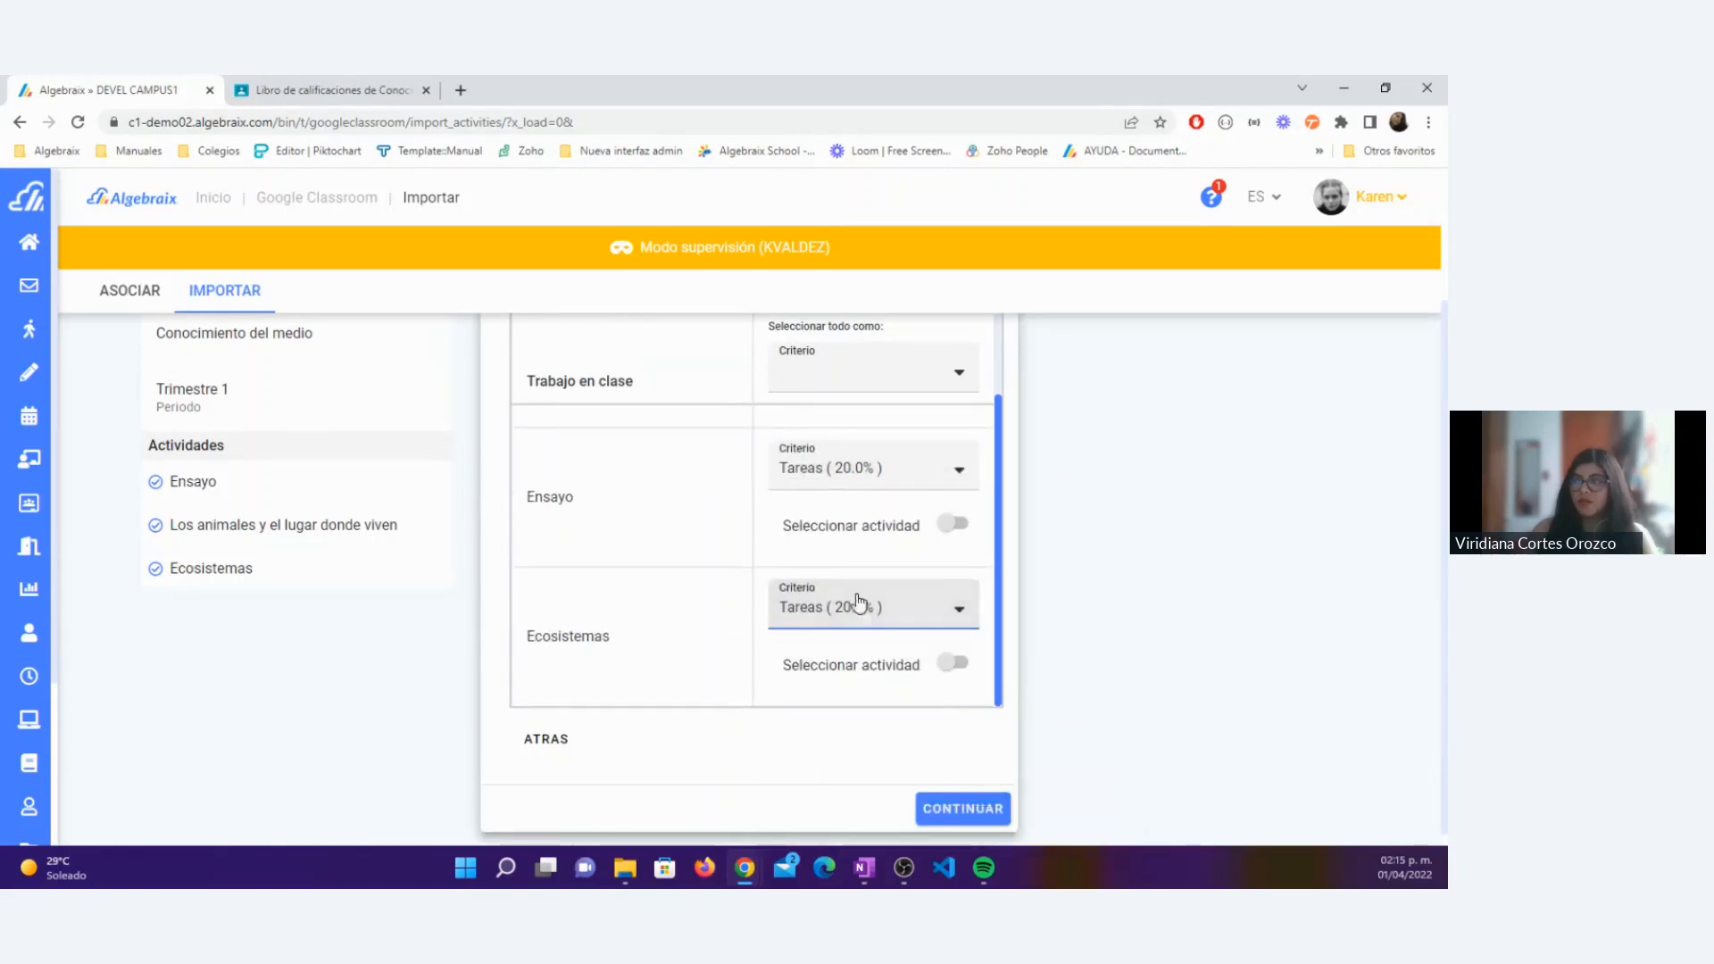
Step: Check the criterion assigned to each activity against the available options, keeping them as set, and continue to the import verification
{"action": "scroll", "coordinate": [962, 474], "scroll_direction": "up", "scroll_amount": 2}
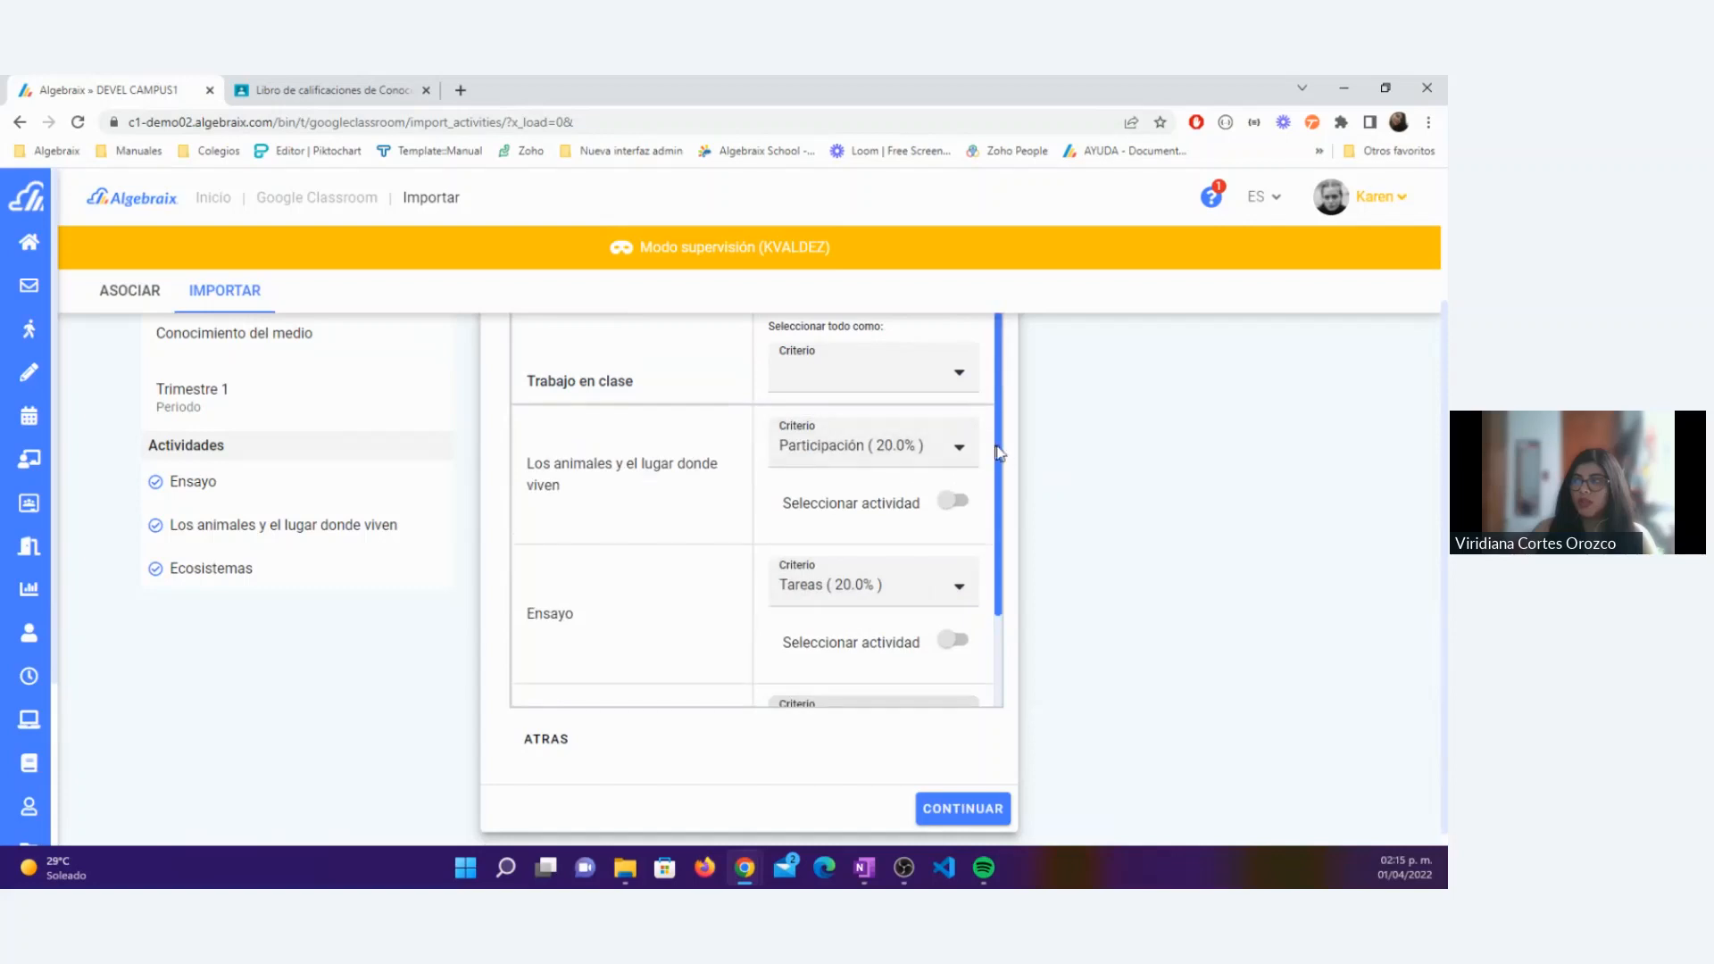
{"action": "scroll", "coordinate": [1009, 456], "scroll_direction": "up", "scroll_amount": 1}
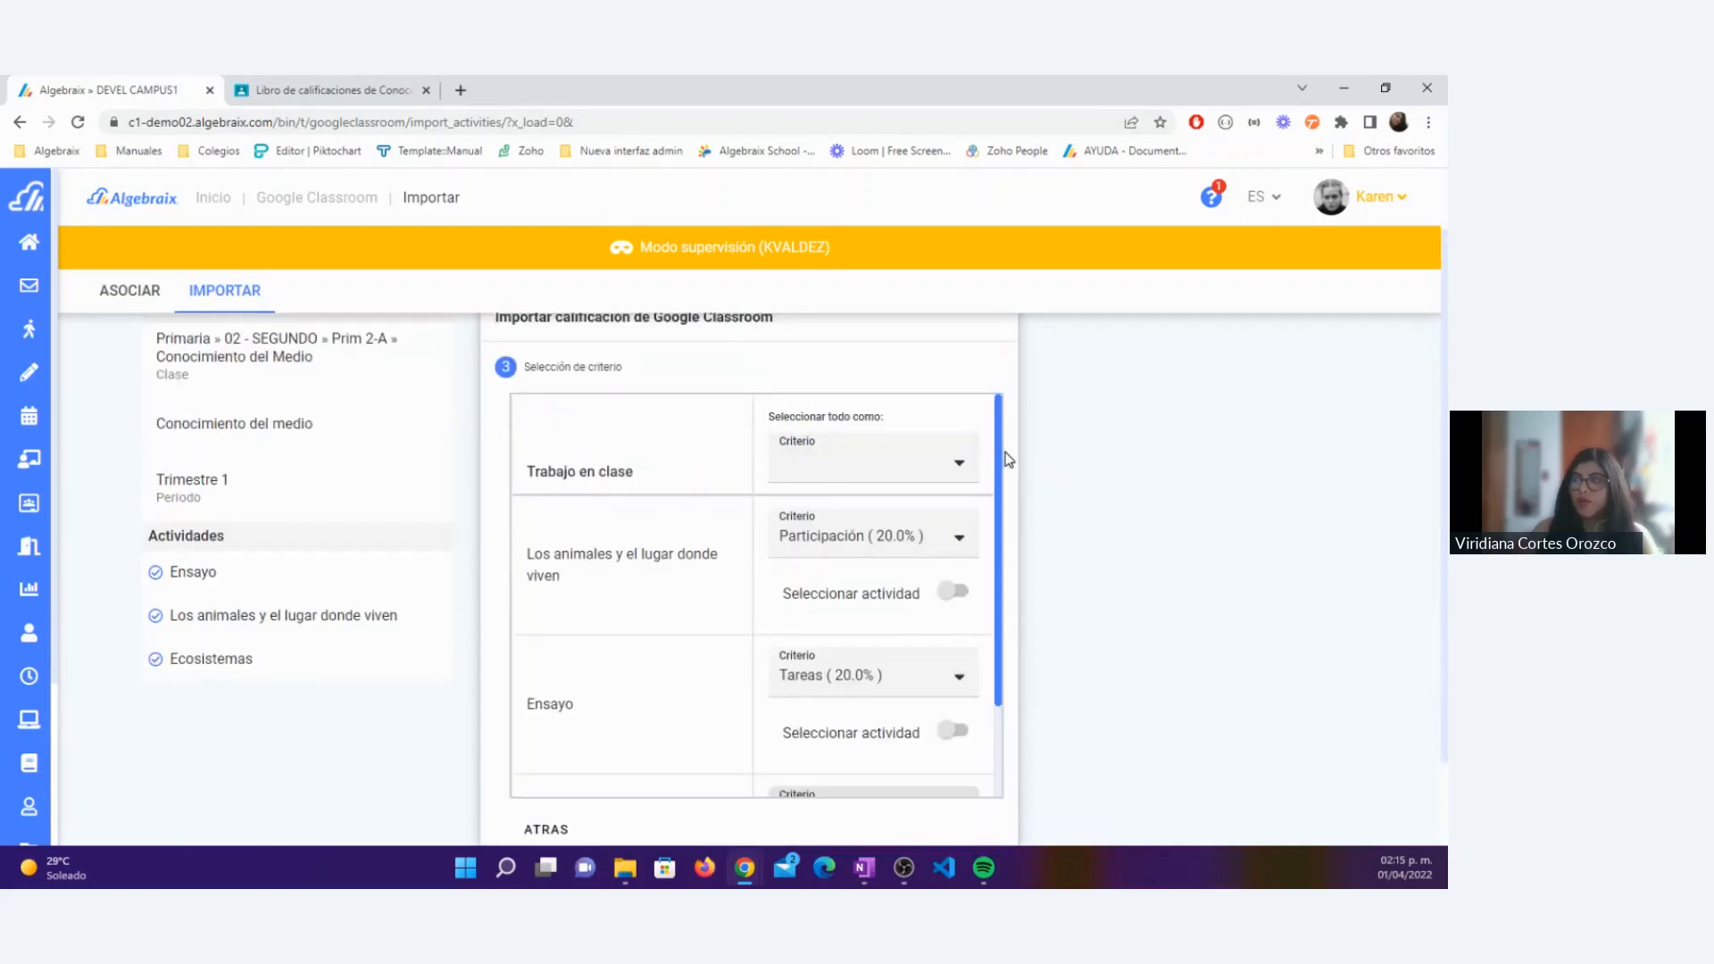
{"action": "scroll", "coordinate": [1009, 459], "scroll_direction": "down", "scroll_amount": 4}
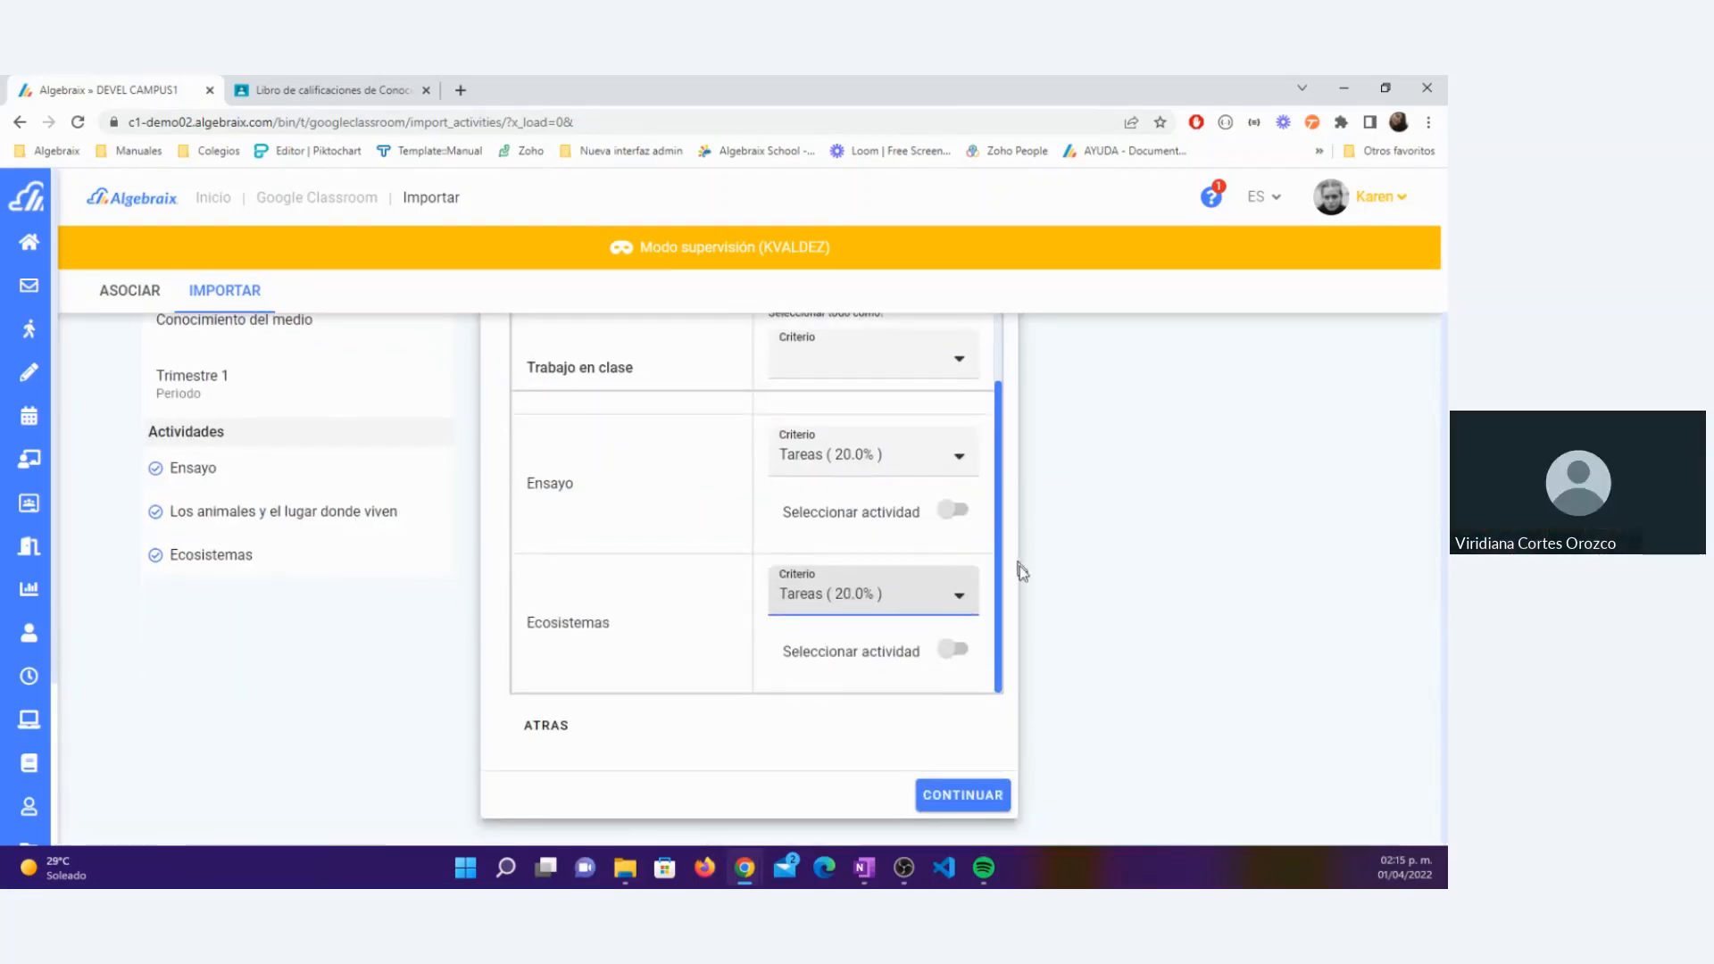
{"action": "left_click", "coordinate": [899, 600]}
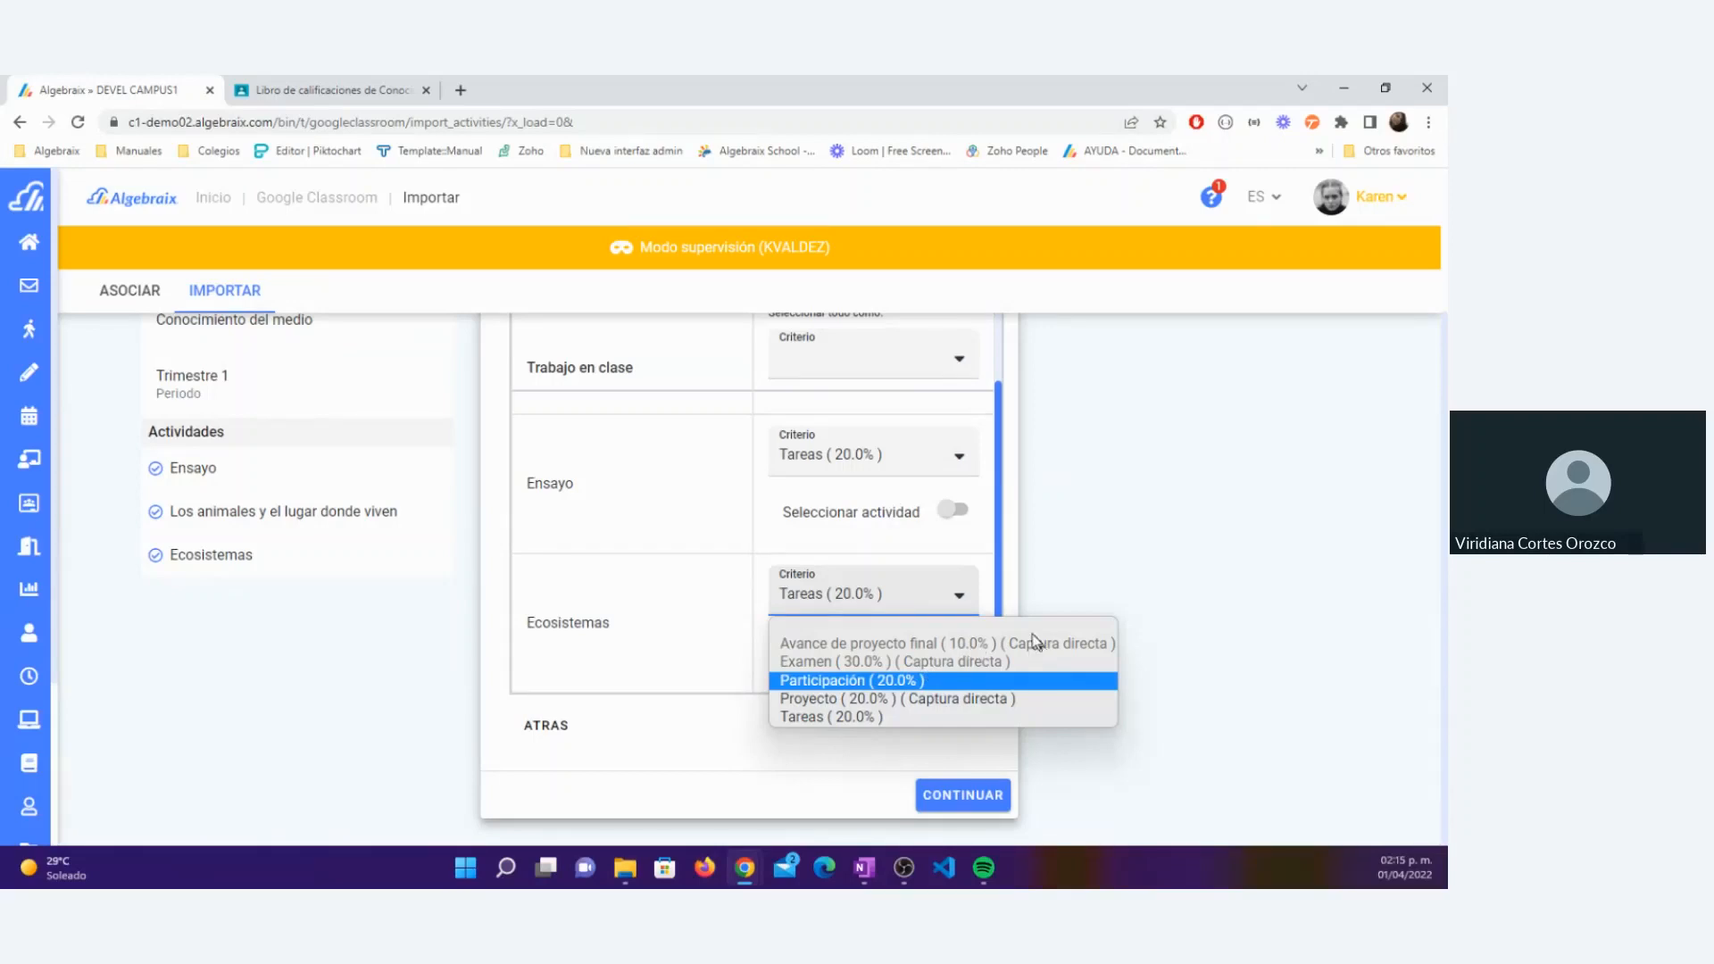
{"action": "left_click", "coordinate": [1015, 591]}
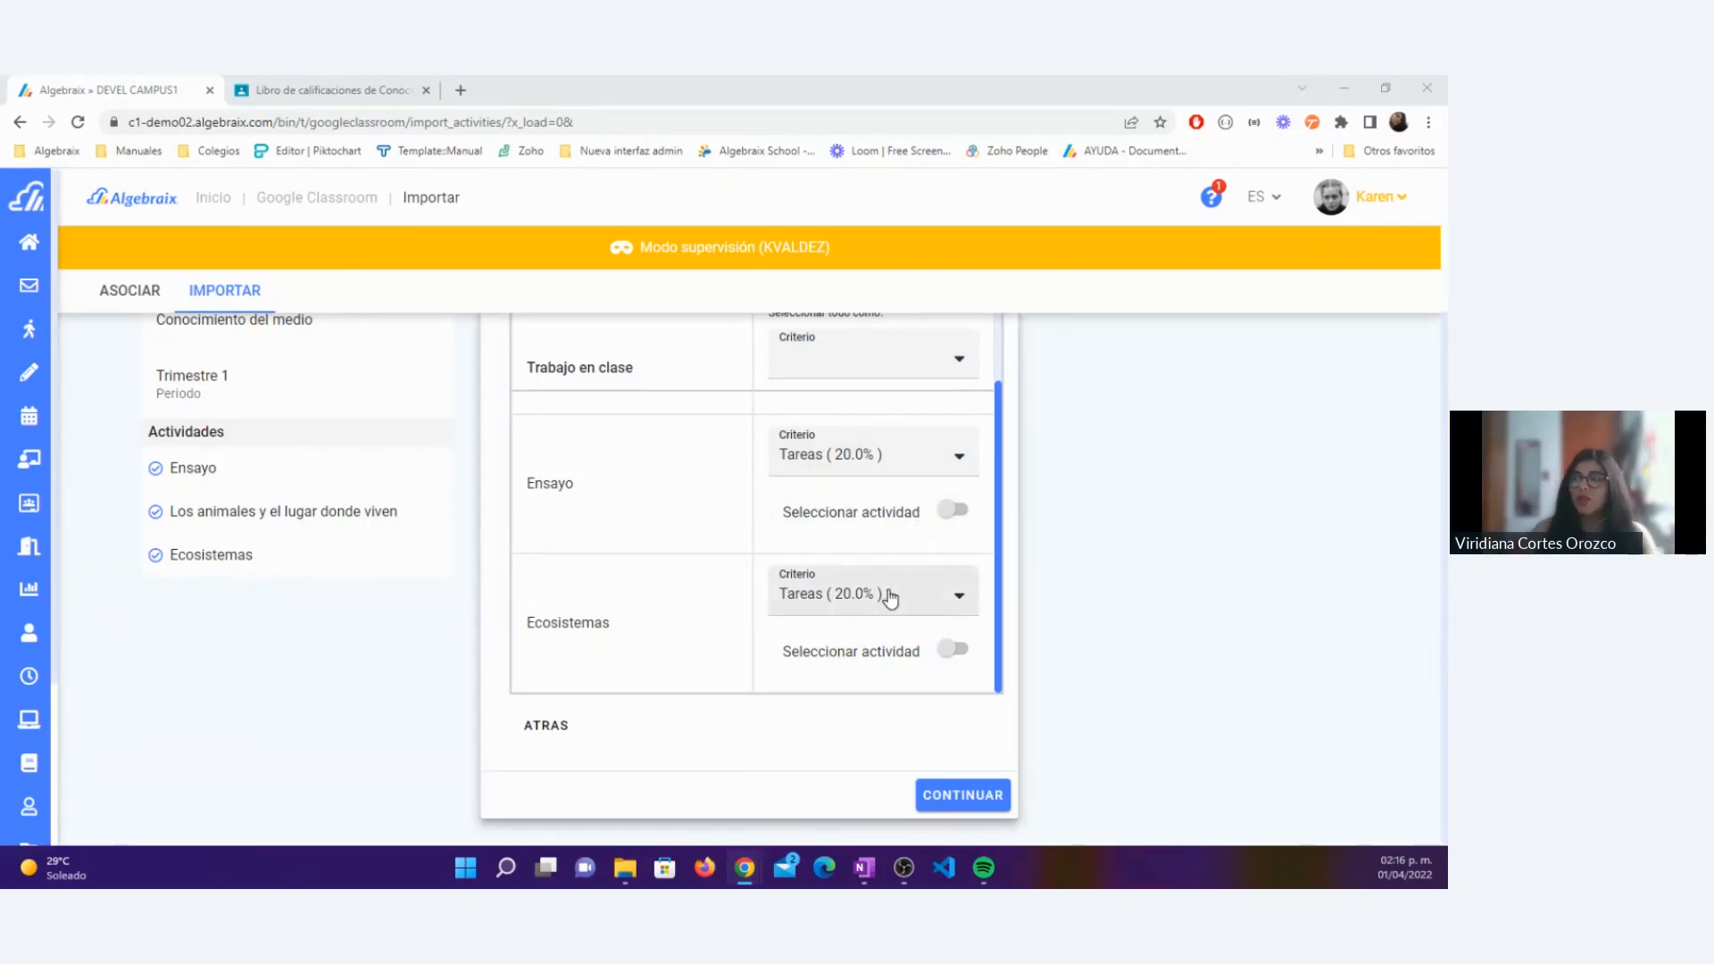
{"action": "scroll", "coordinate": [890, 599], "scroll_direction": "up", "scroll_amount": 1}
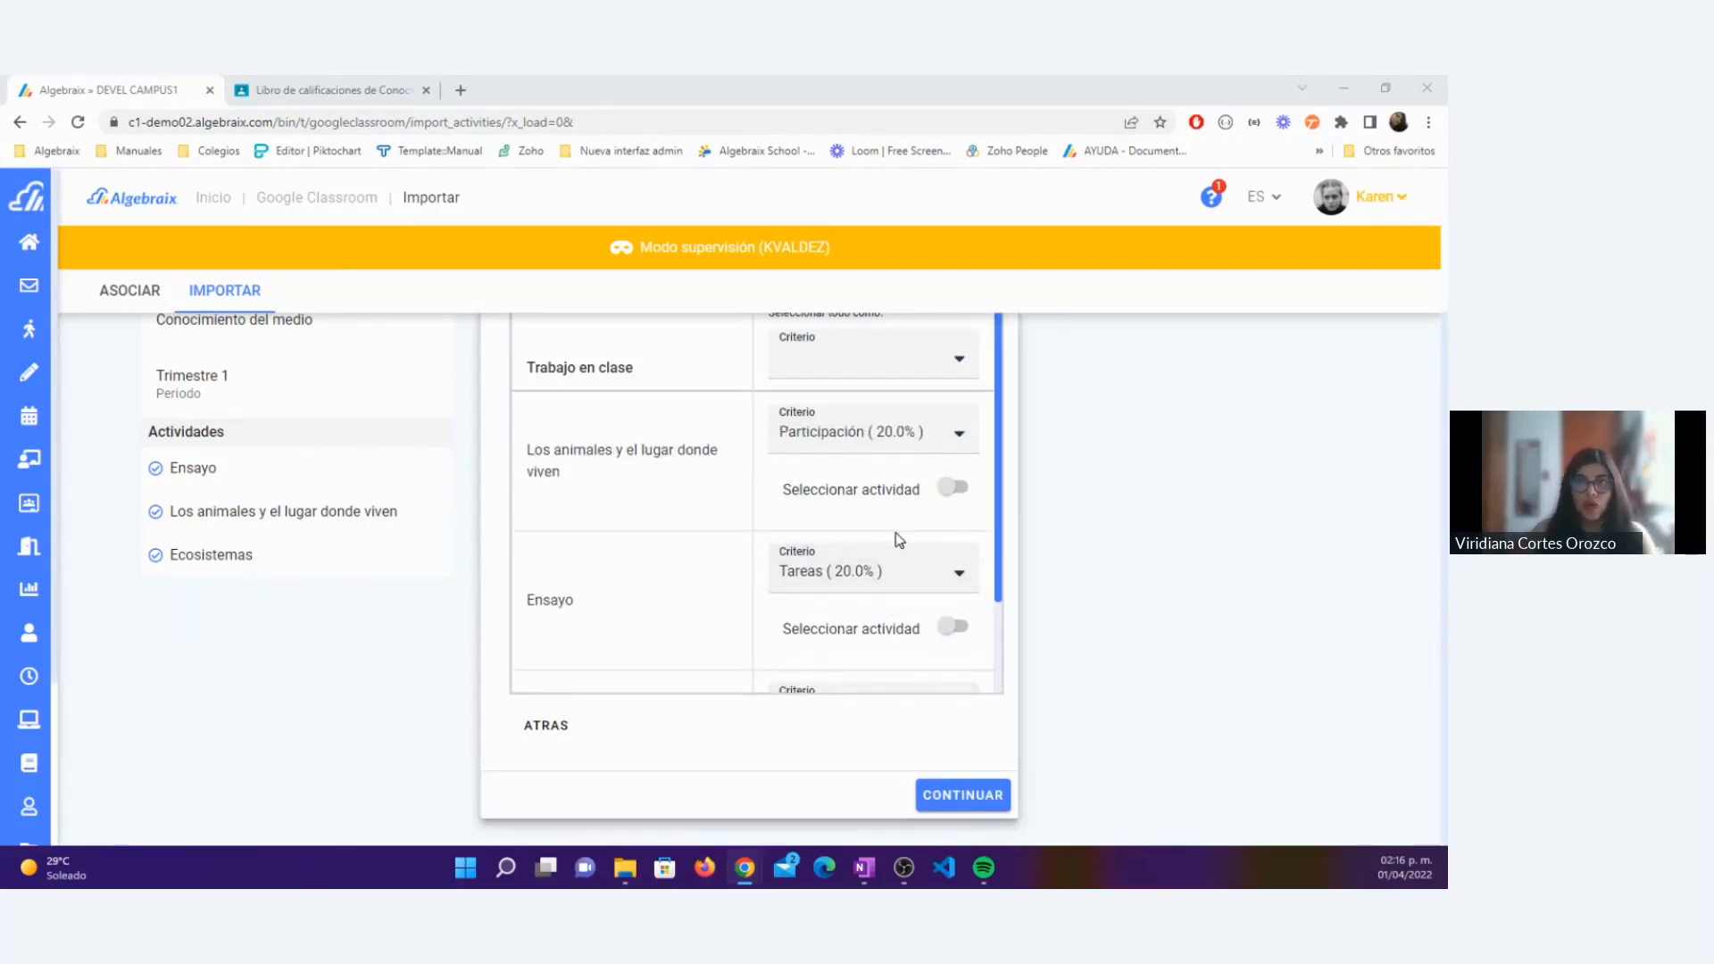
{"action": "left_click", "coordinate": [865, 451]}
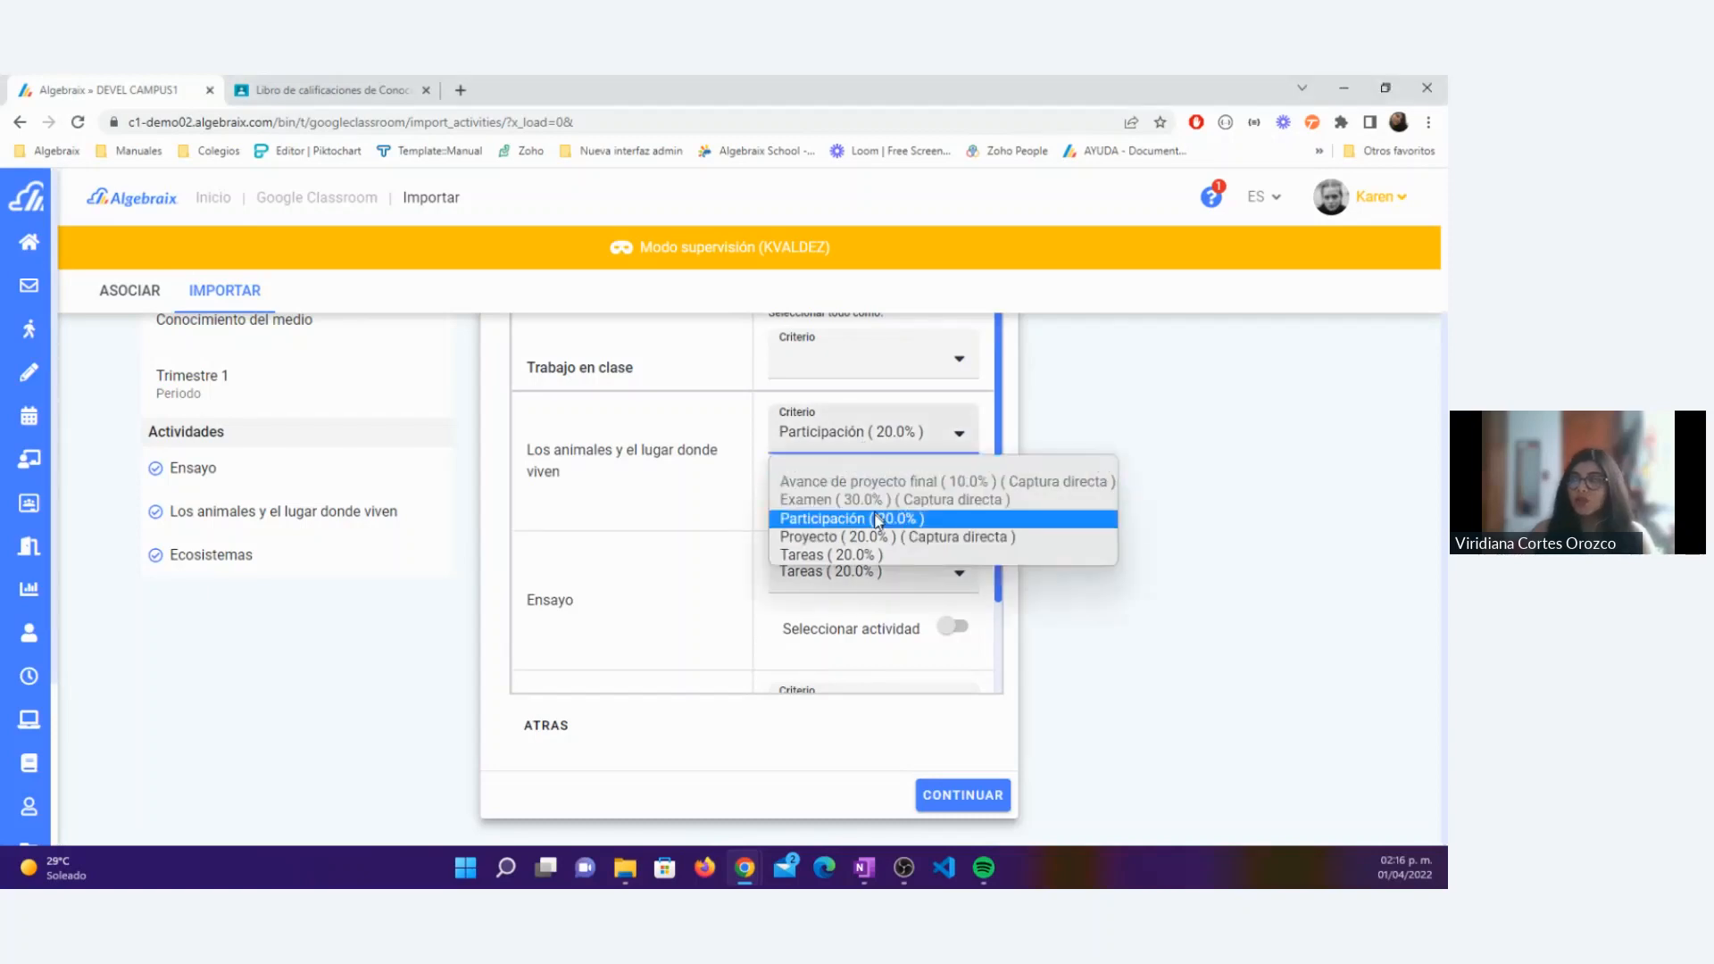
{"action": "left_click", "coordinate": [873, 507]}
{"action": "scroll", "coordinate": [869, 497], "scroll_direction": "down", "scroll_amount": 2}
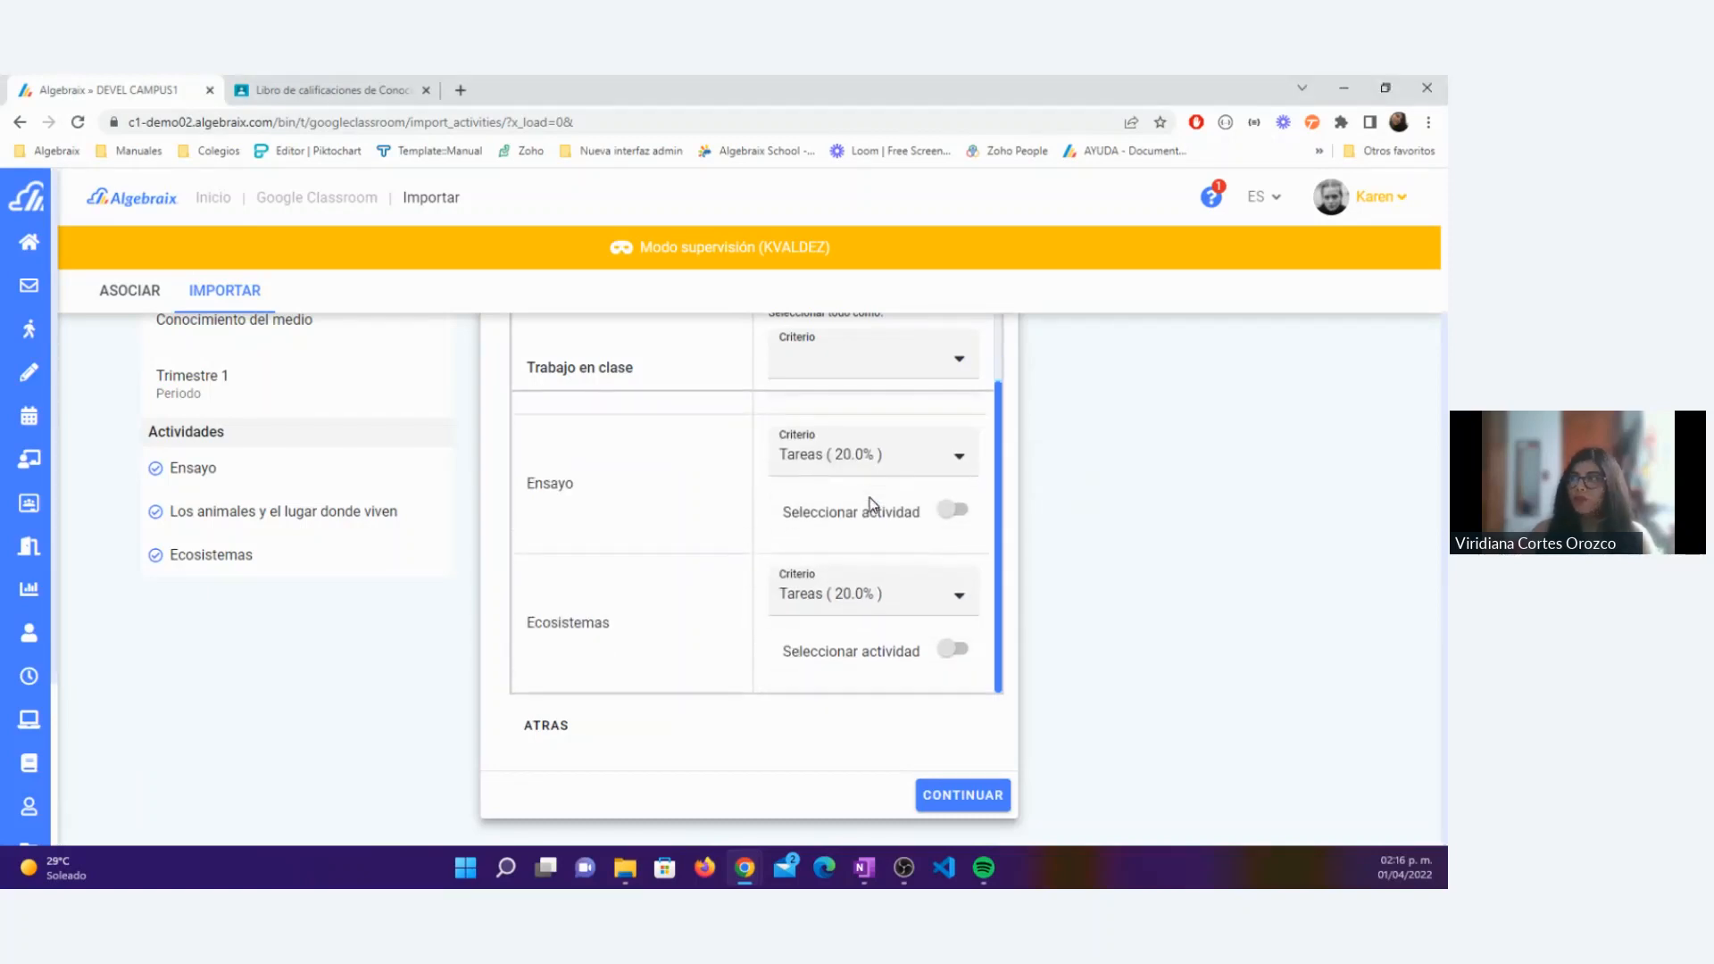
{"action": "left_click", "coordinate": [963, 796]}
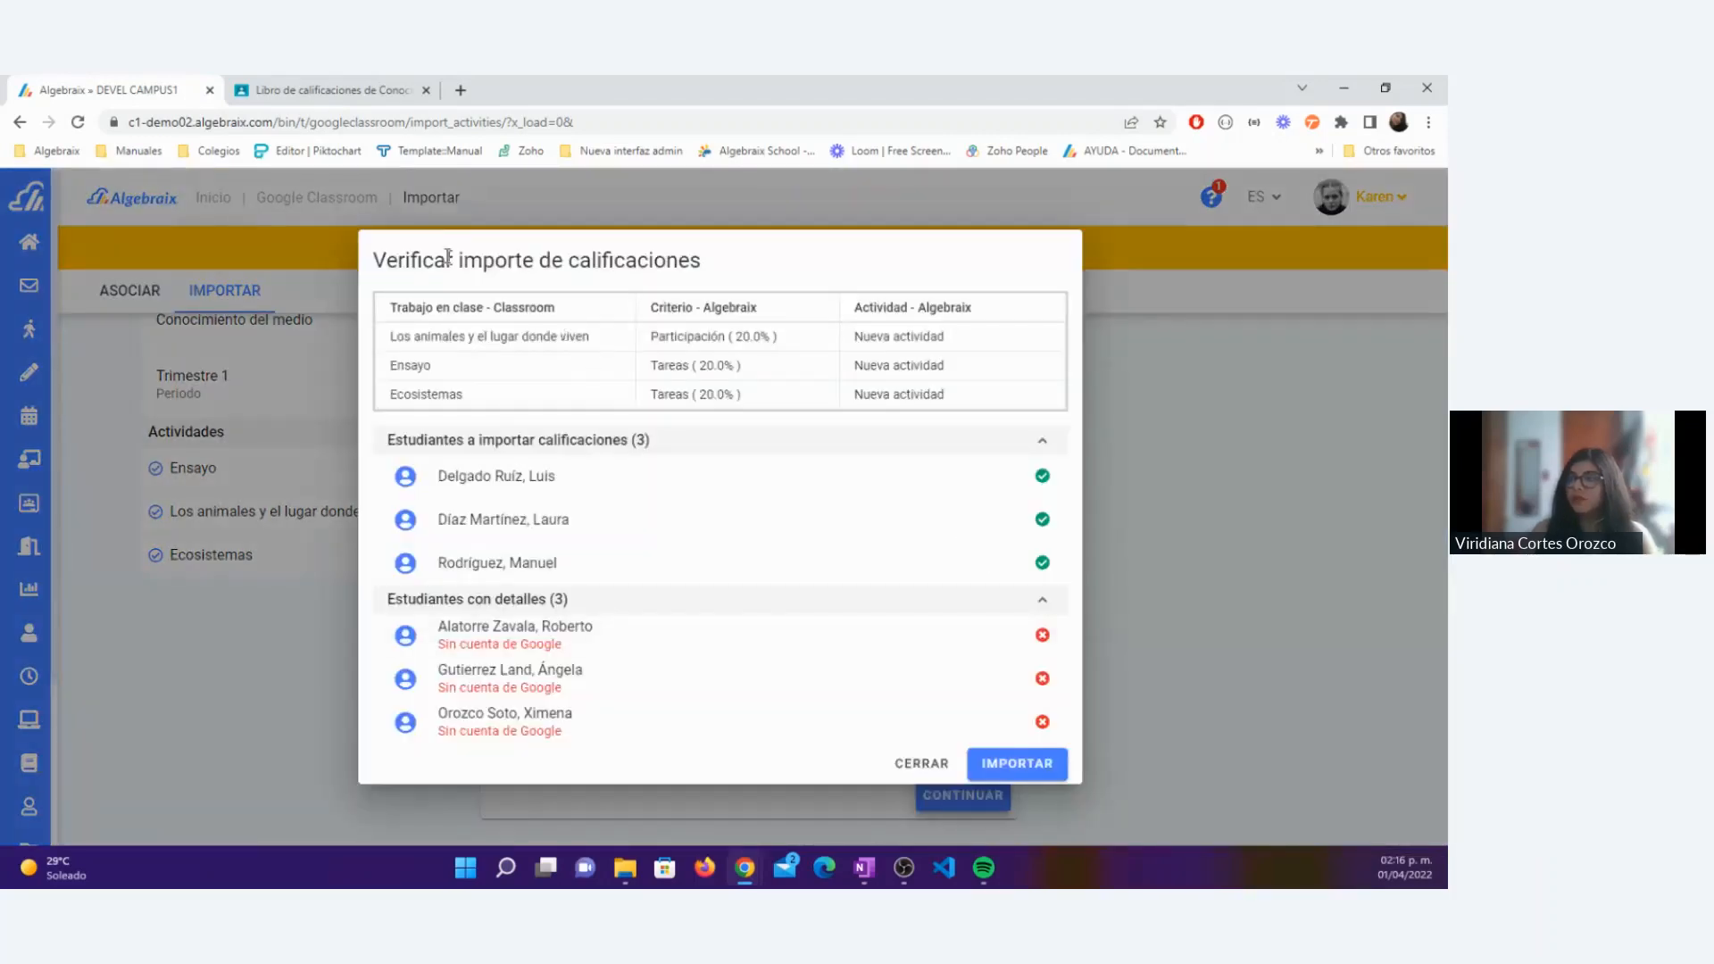
Step: Review the import verification table's Classroom classwork, Algebraix criterion and Algebraix activity for each item
{"action": "left_click_drag", "start_coordinate": [375, 270], "coordinate": [745, 284]}
{"action": "left_click", "coordinate": [575, 319]}
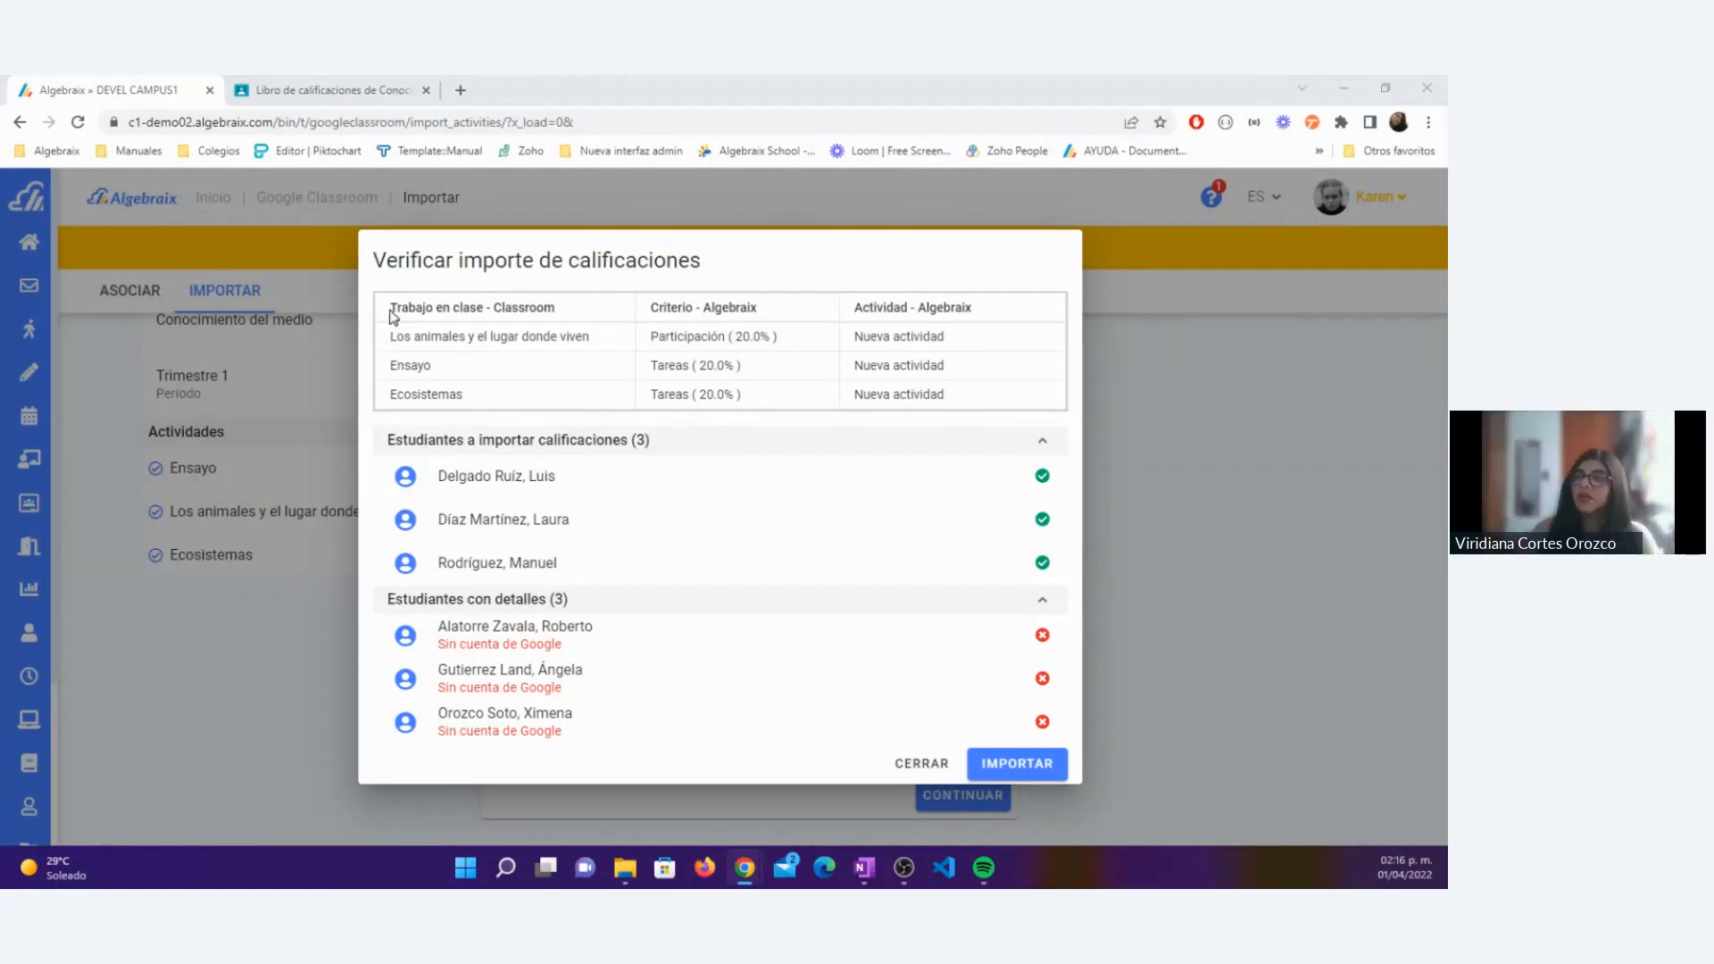
{"action": "left_click_drag", "start_coordinate": [390, 309], "coordinate": [554, 309]}
{"action": "left_click_drag", "start_coordinate": [389, 336], "coordinate": [754, 309]}
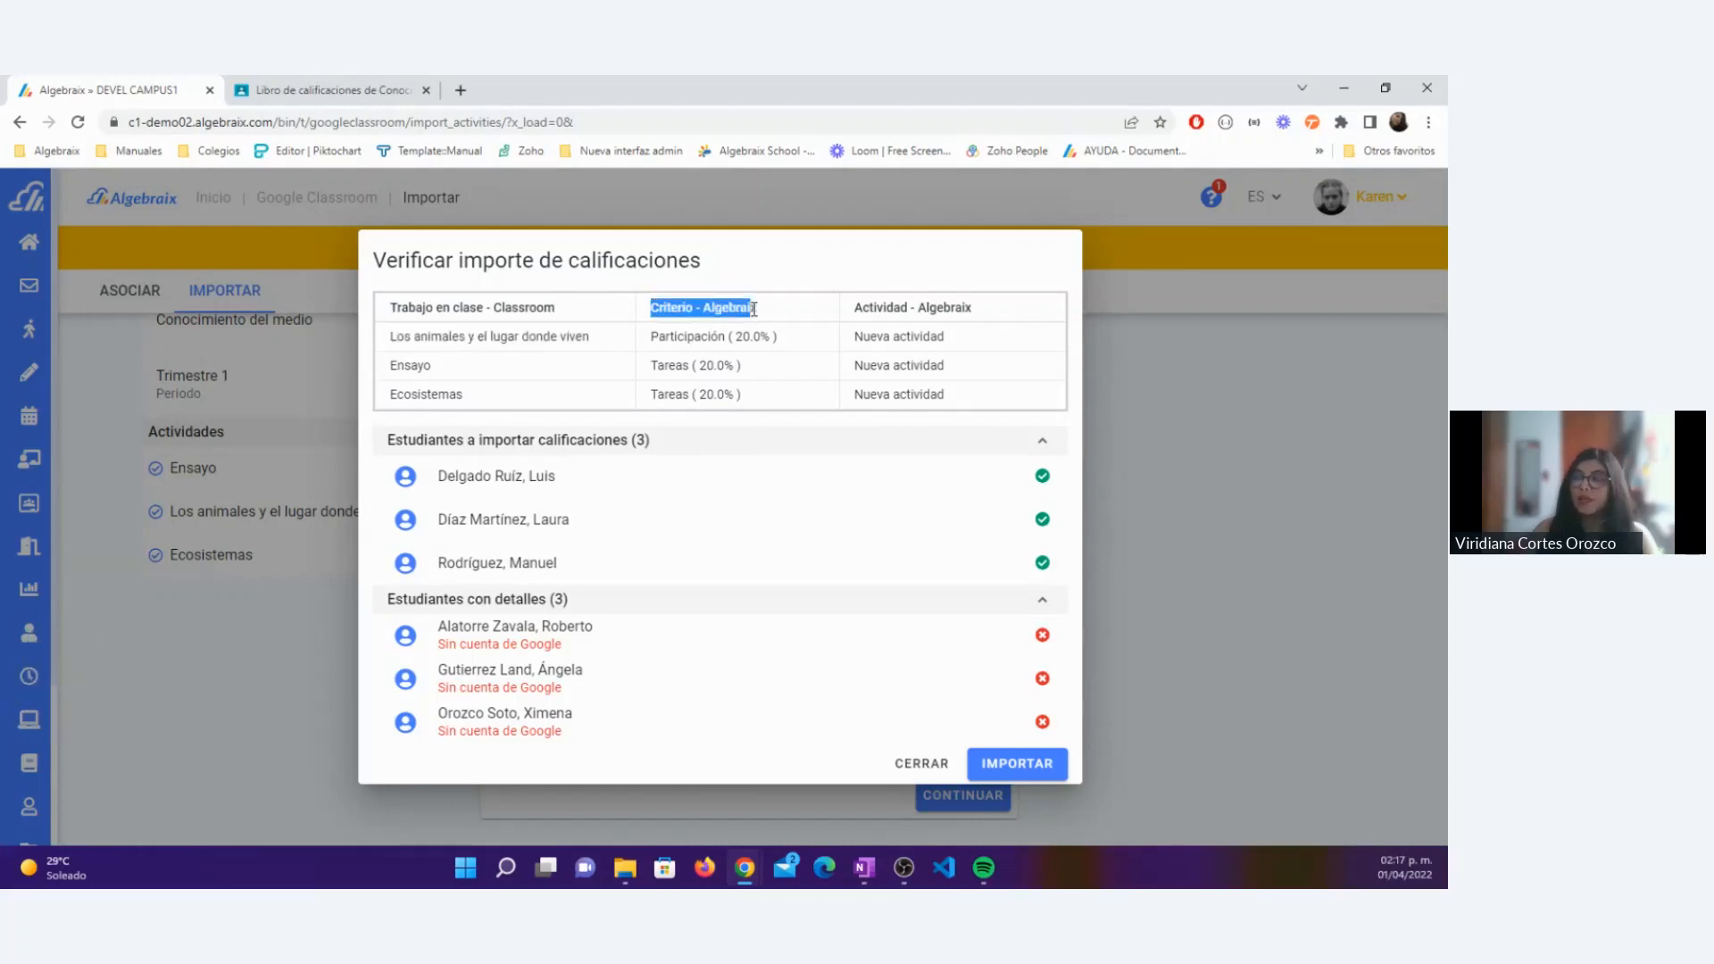
{"action": "left_click_drag", "start_coordinate": [652, 338], "coordinate": [788, 344]}
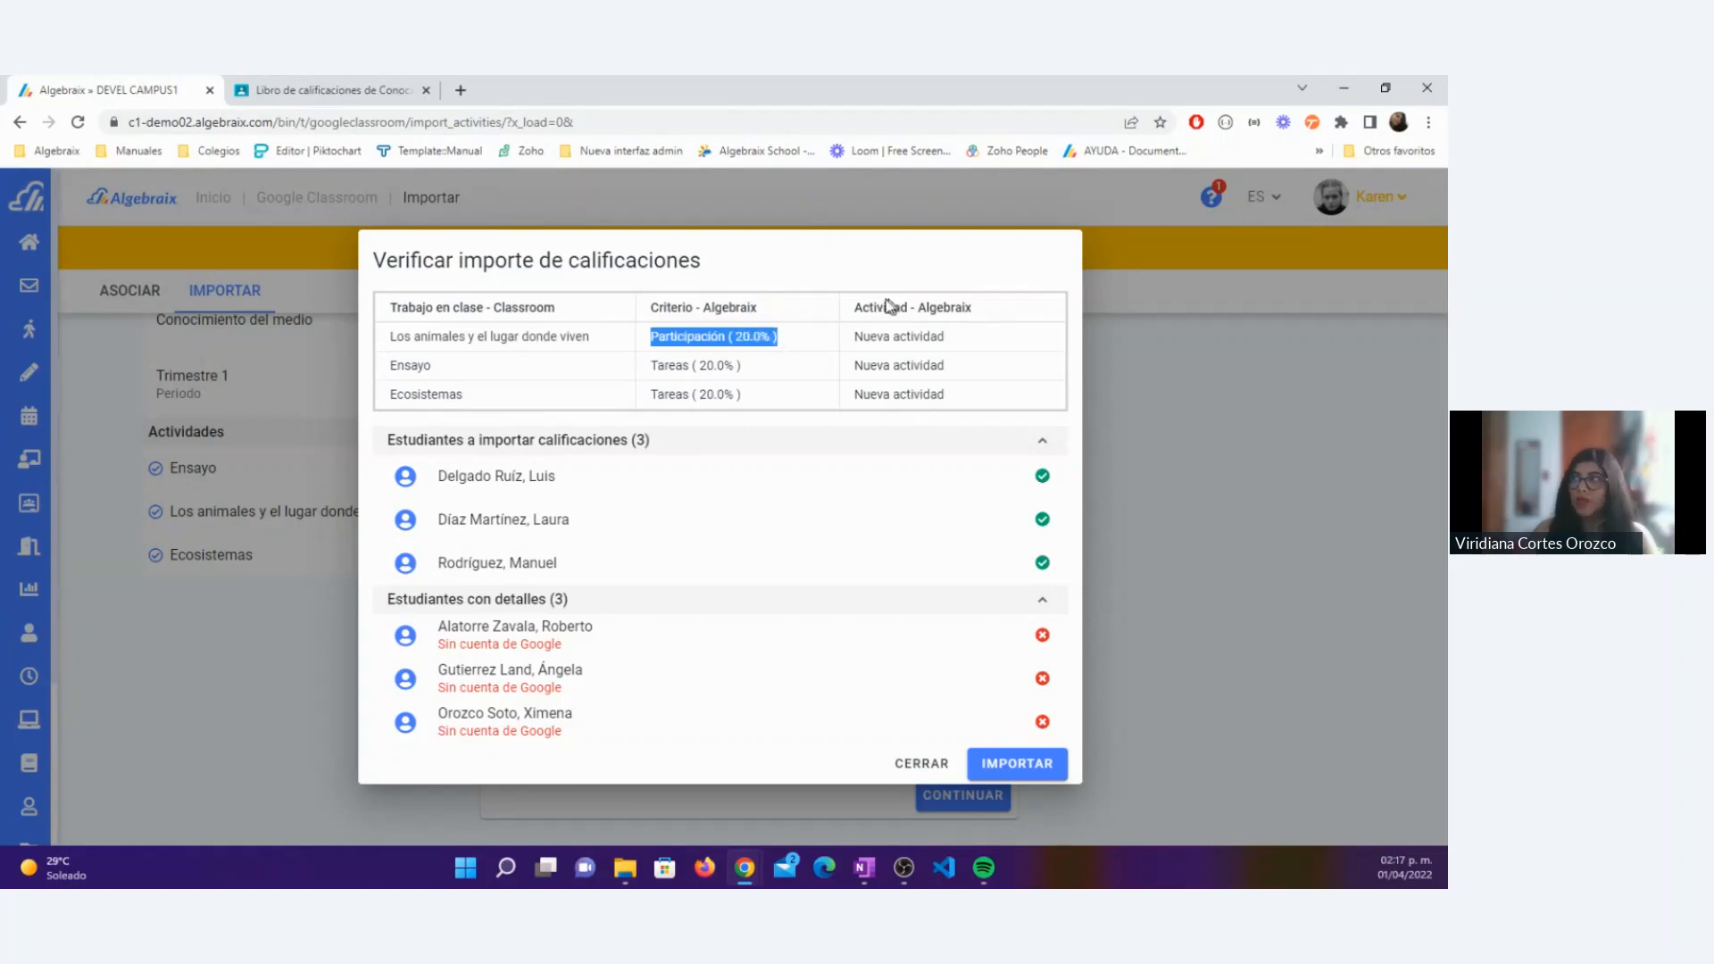
{"action": "left_click_drag", "start_coordinate": [853, 336], "coordinate": [967, 340]}
{"action": "left_click", "coordinate": [970, 343]}
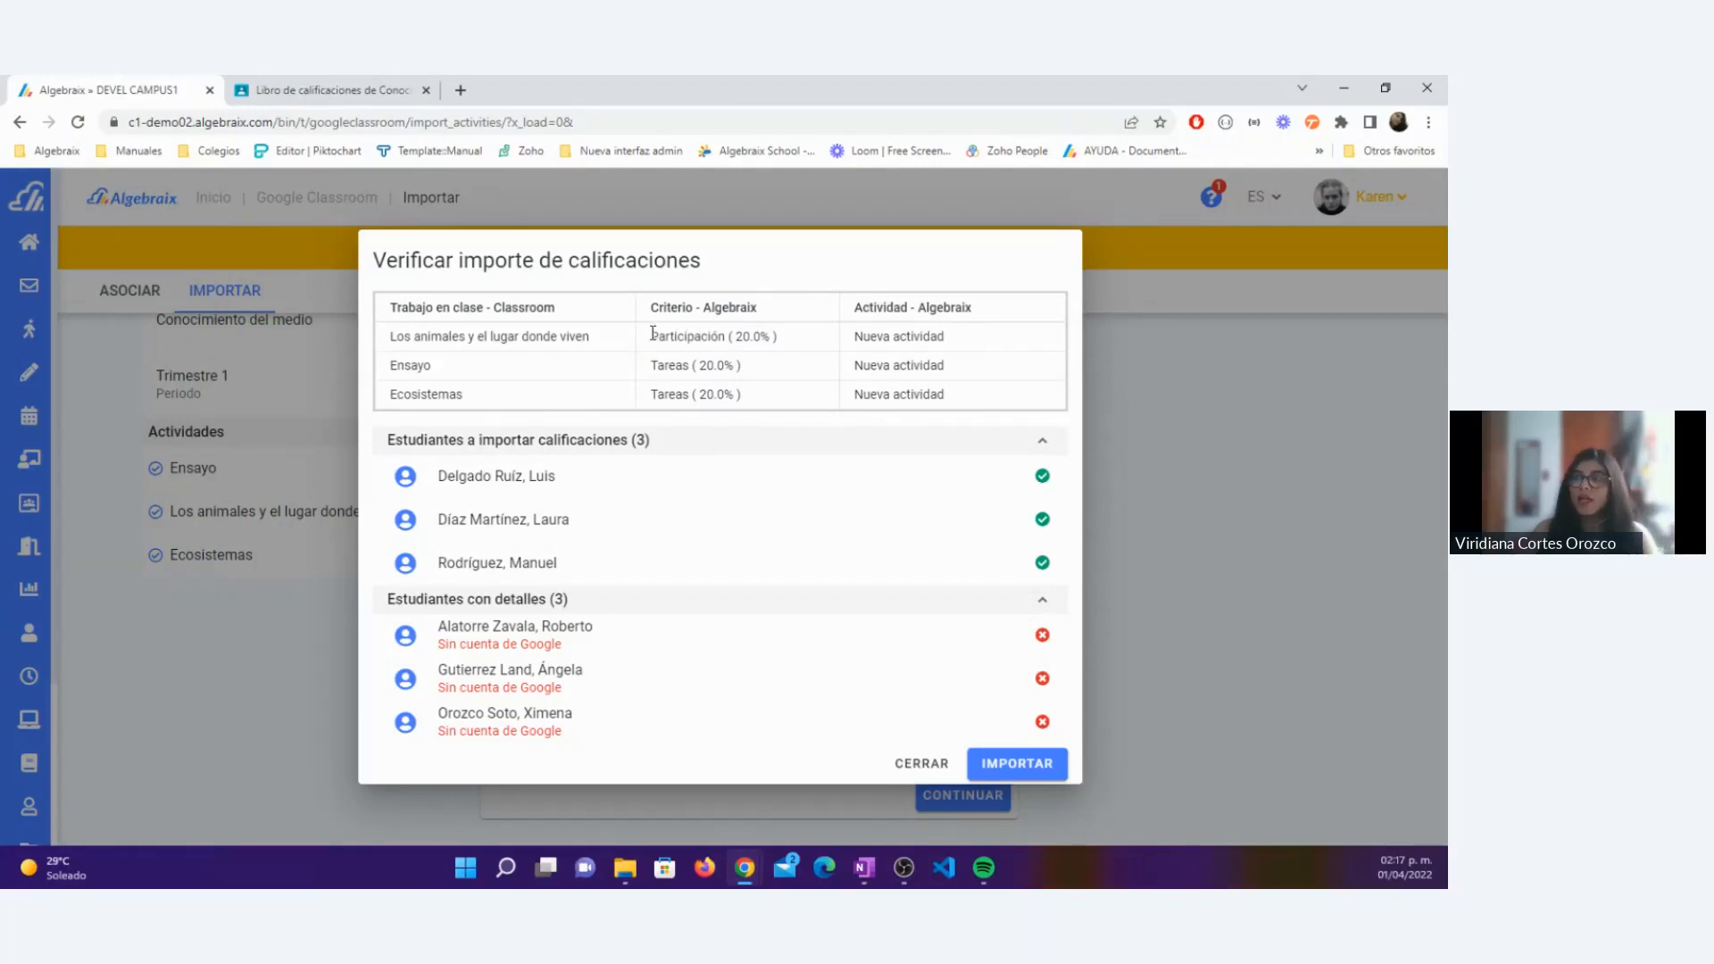
Step: Import the verified grades of Los animales y el lugar donde viven, Ensayo and Ecosistemas, and dismiss the resulting notification
{"action": "left_click_drag", "start_coordinate": [604, 340], "coordinate": [390, 342]}
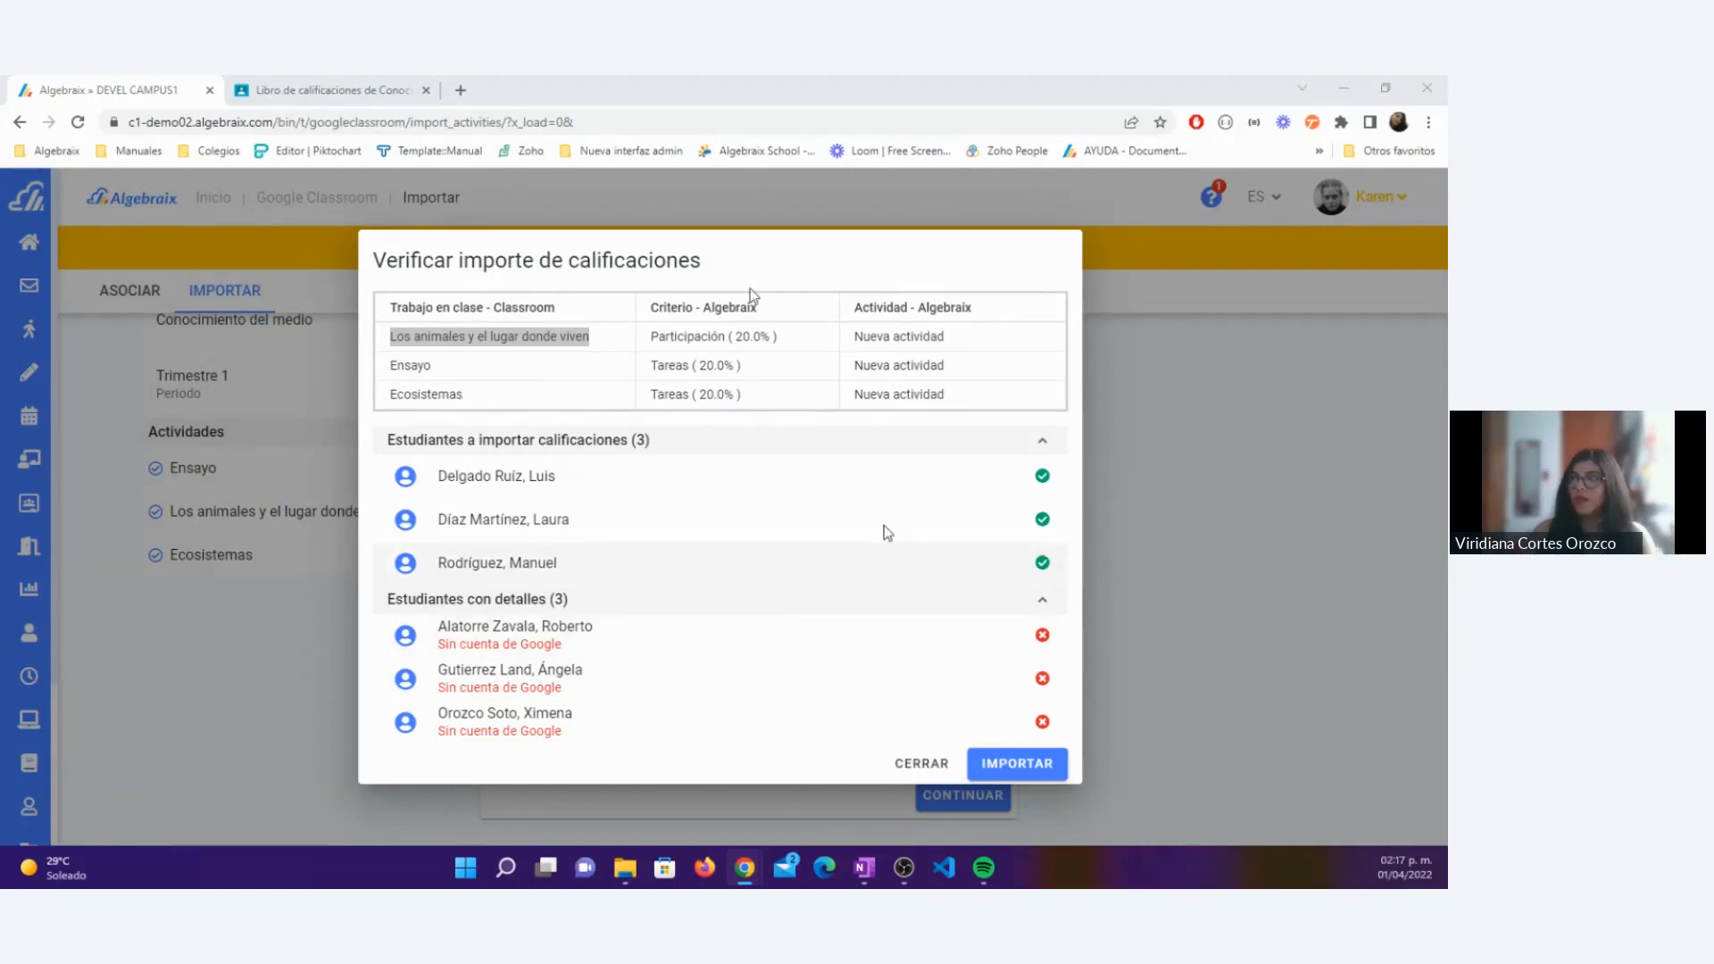
{"action": "left_click", "coordinate": [1041, 779]}
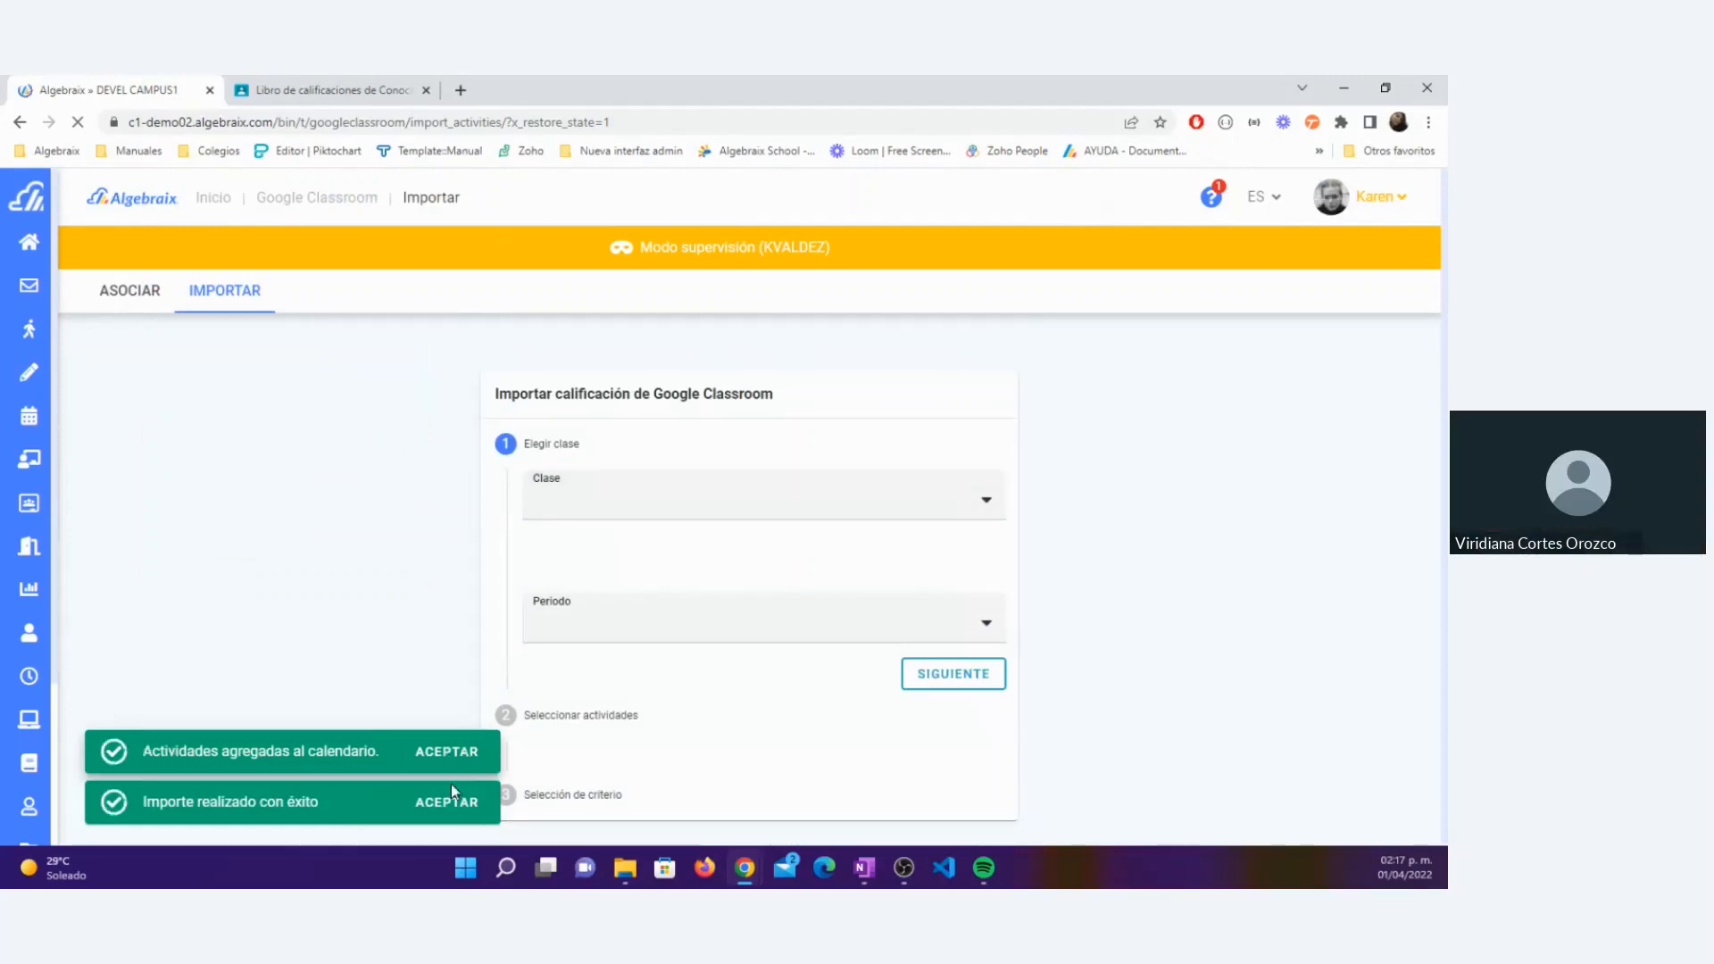
{"action": "left_click", "coordinate": [467, 758]}
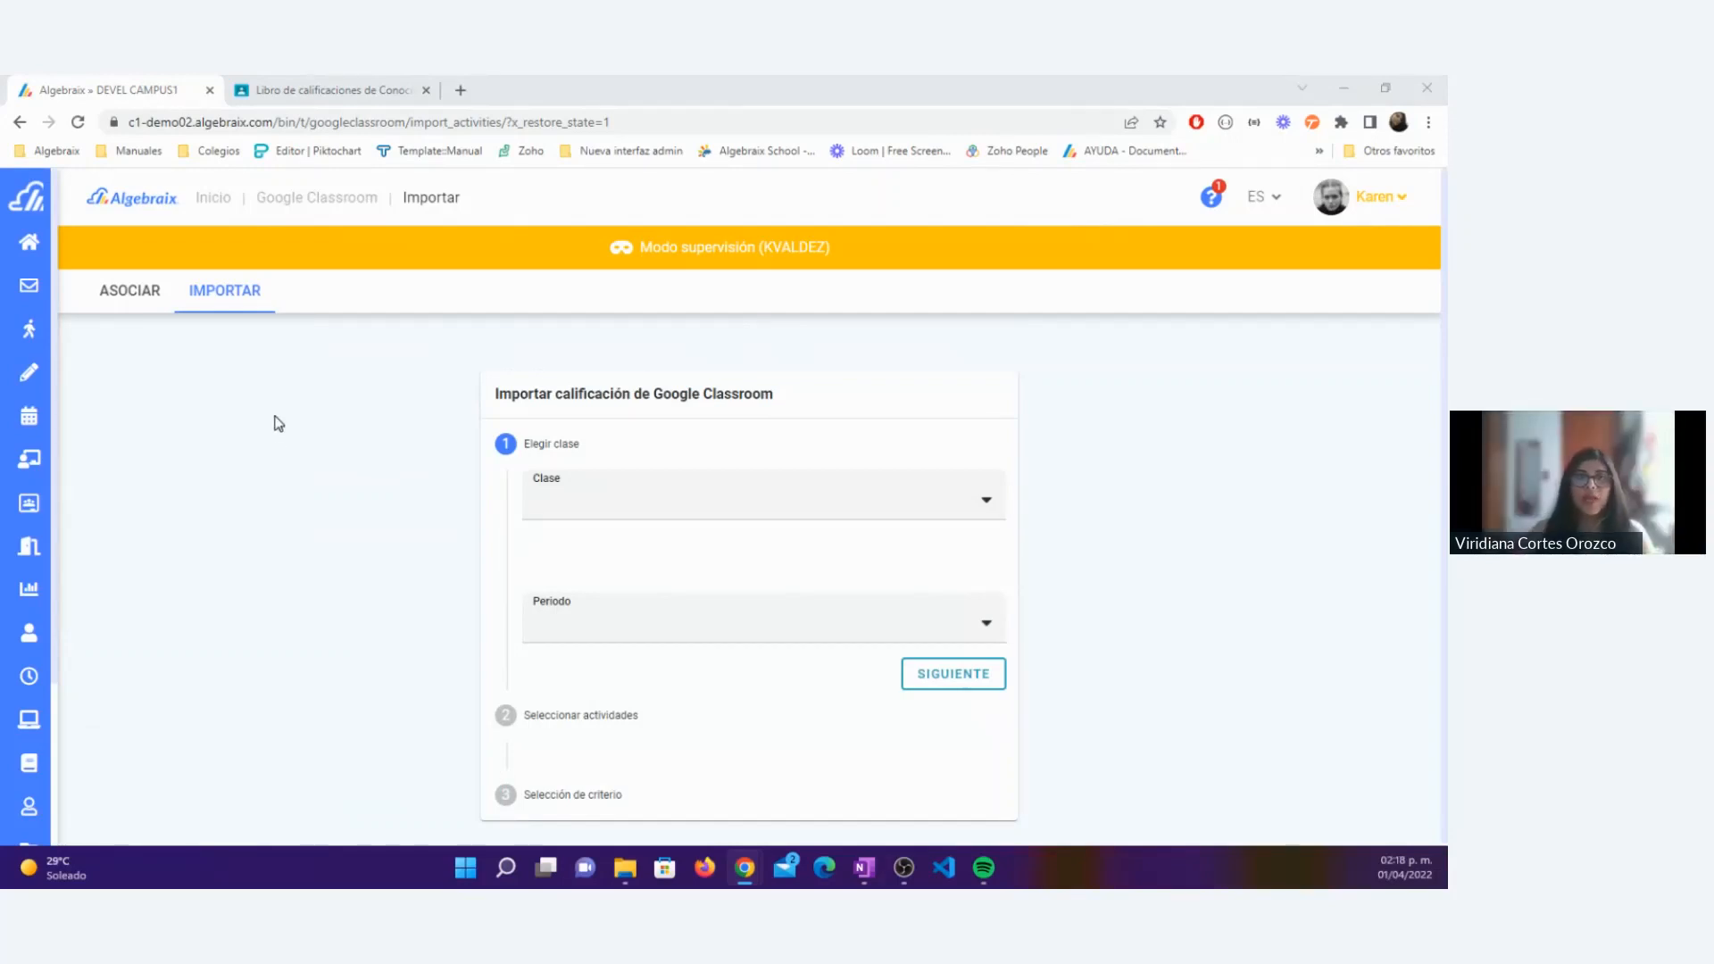
Step: Generate the Desglose de calificaciones of the Prim 2-A Conocimiento del Medio class for period 22-23 » Primaria 22-23 » Trimestre 1
{"action": "mouse_move", "coordinate": [59, 269]}
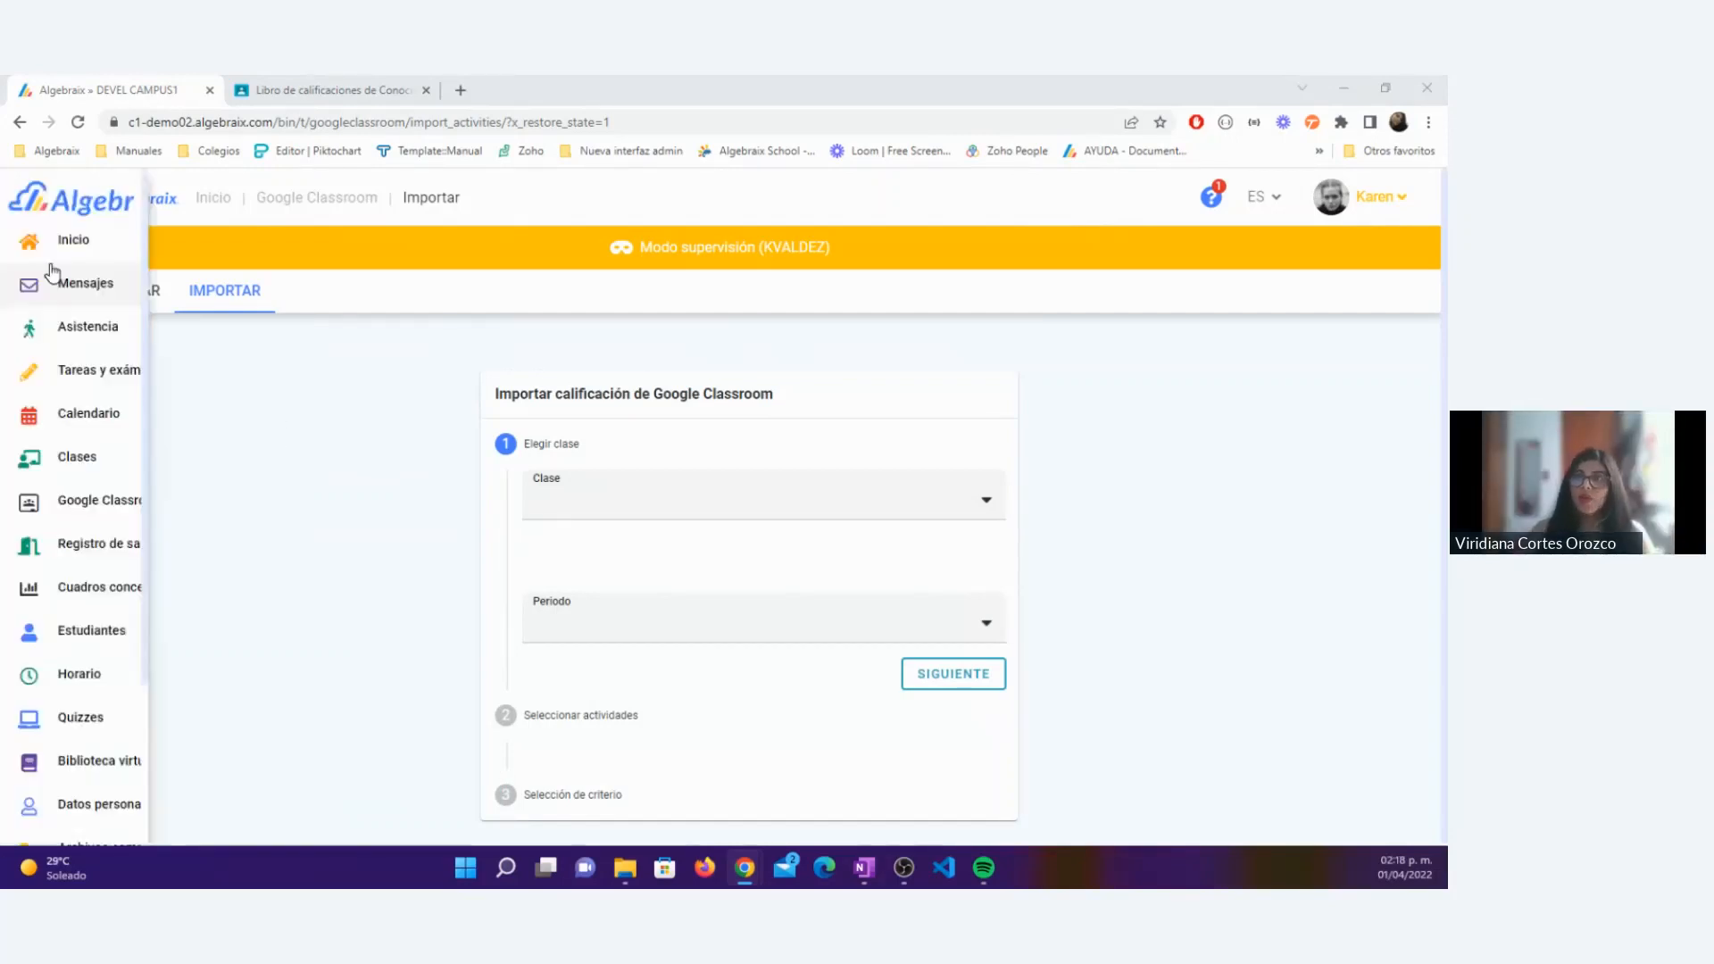
{"action": "left_click", "coordinate": [105, 467]}
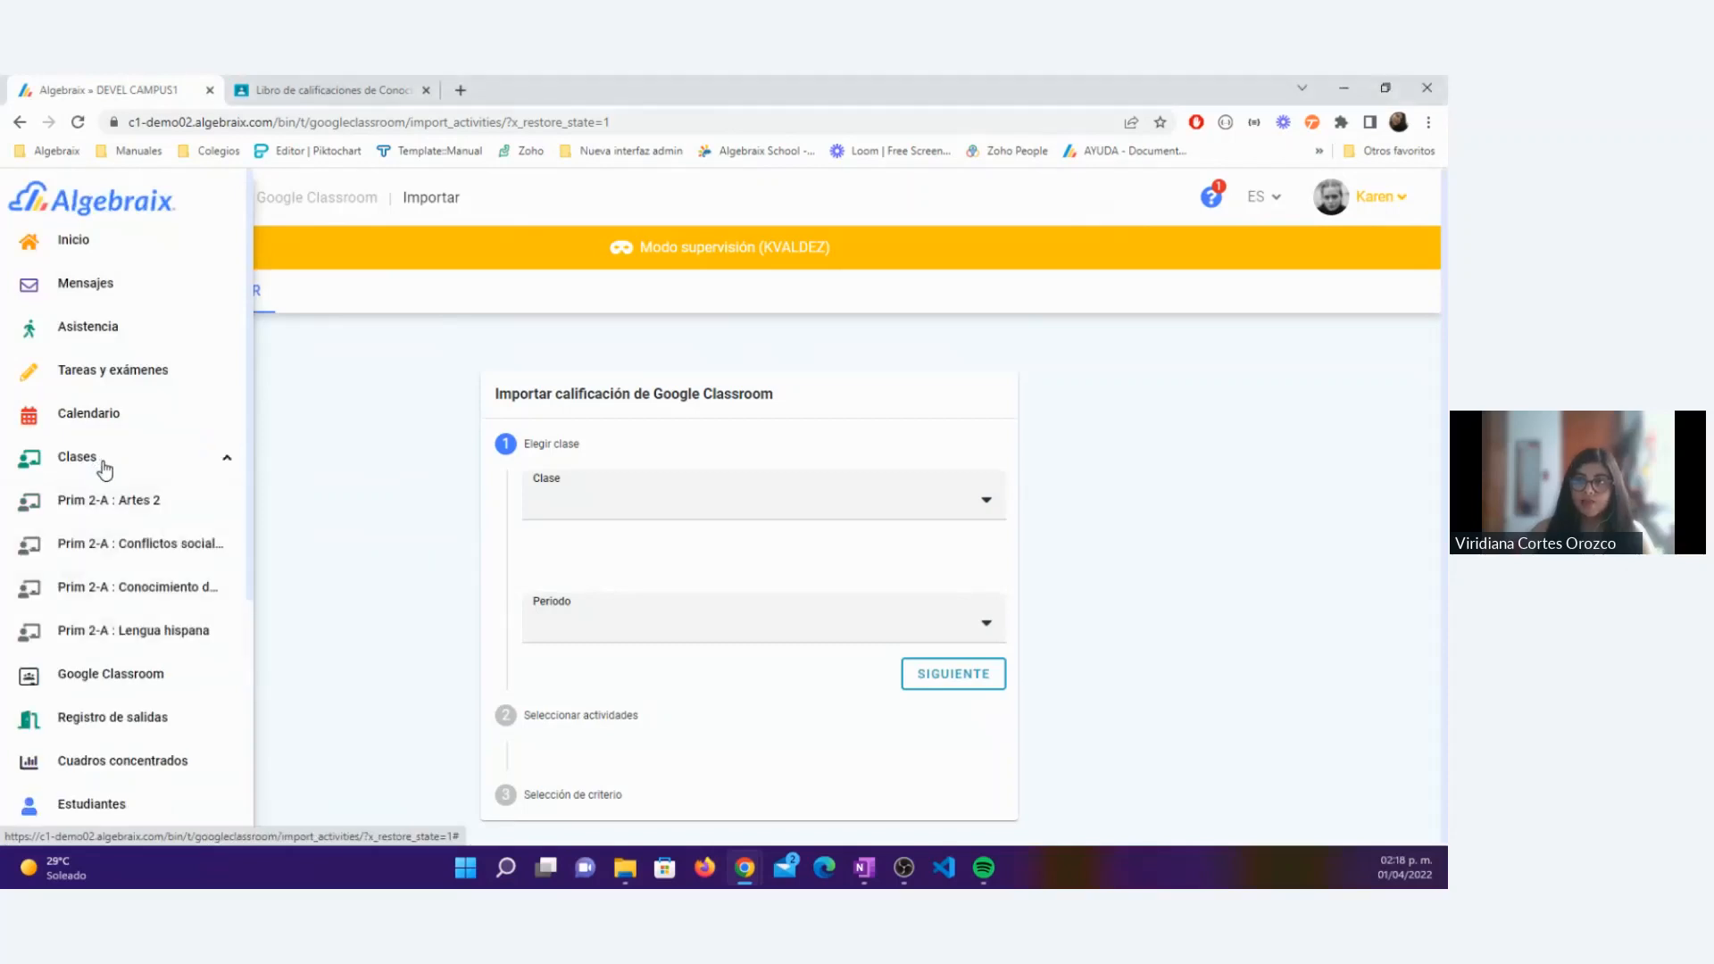
{"action": "left_click", "coordinate": [108, 595]}
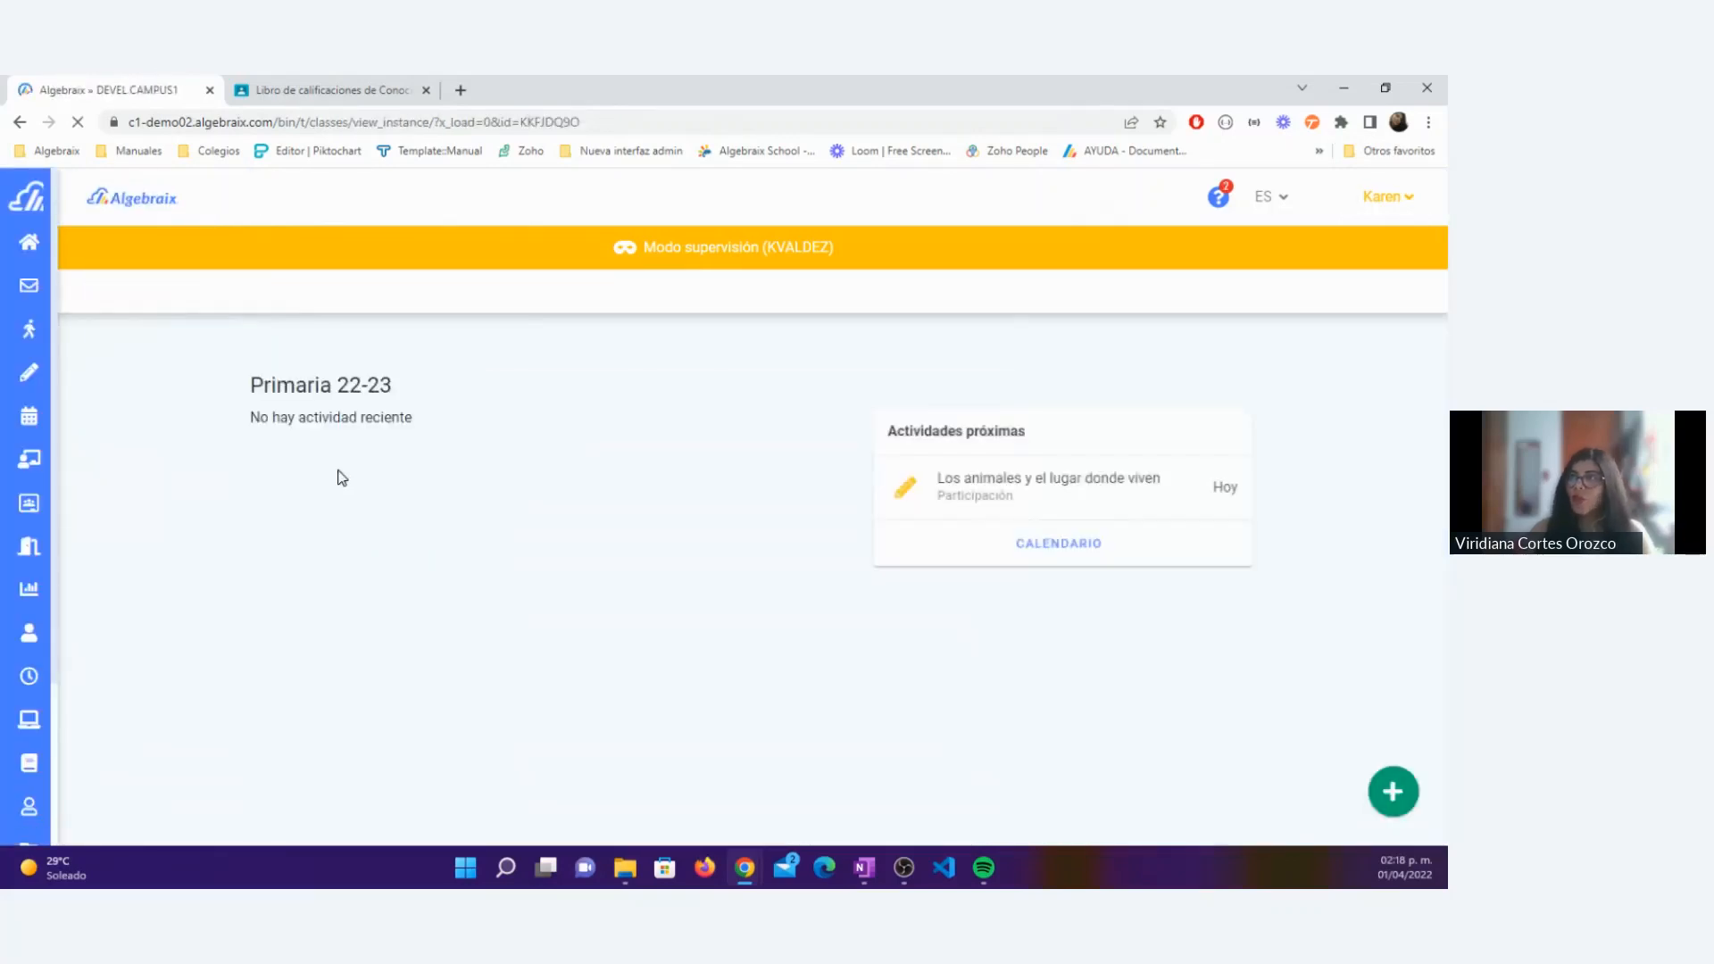
{"action": "left_click", "coordinate": [808, 295]}
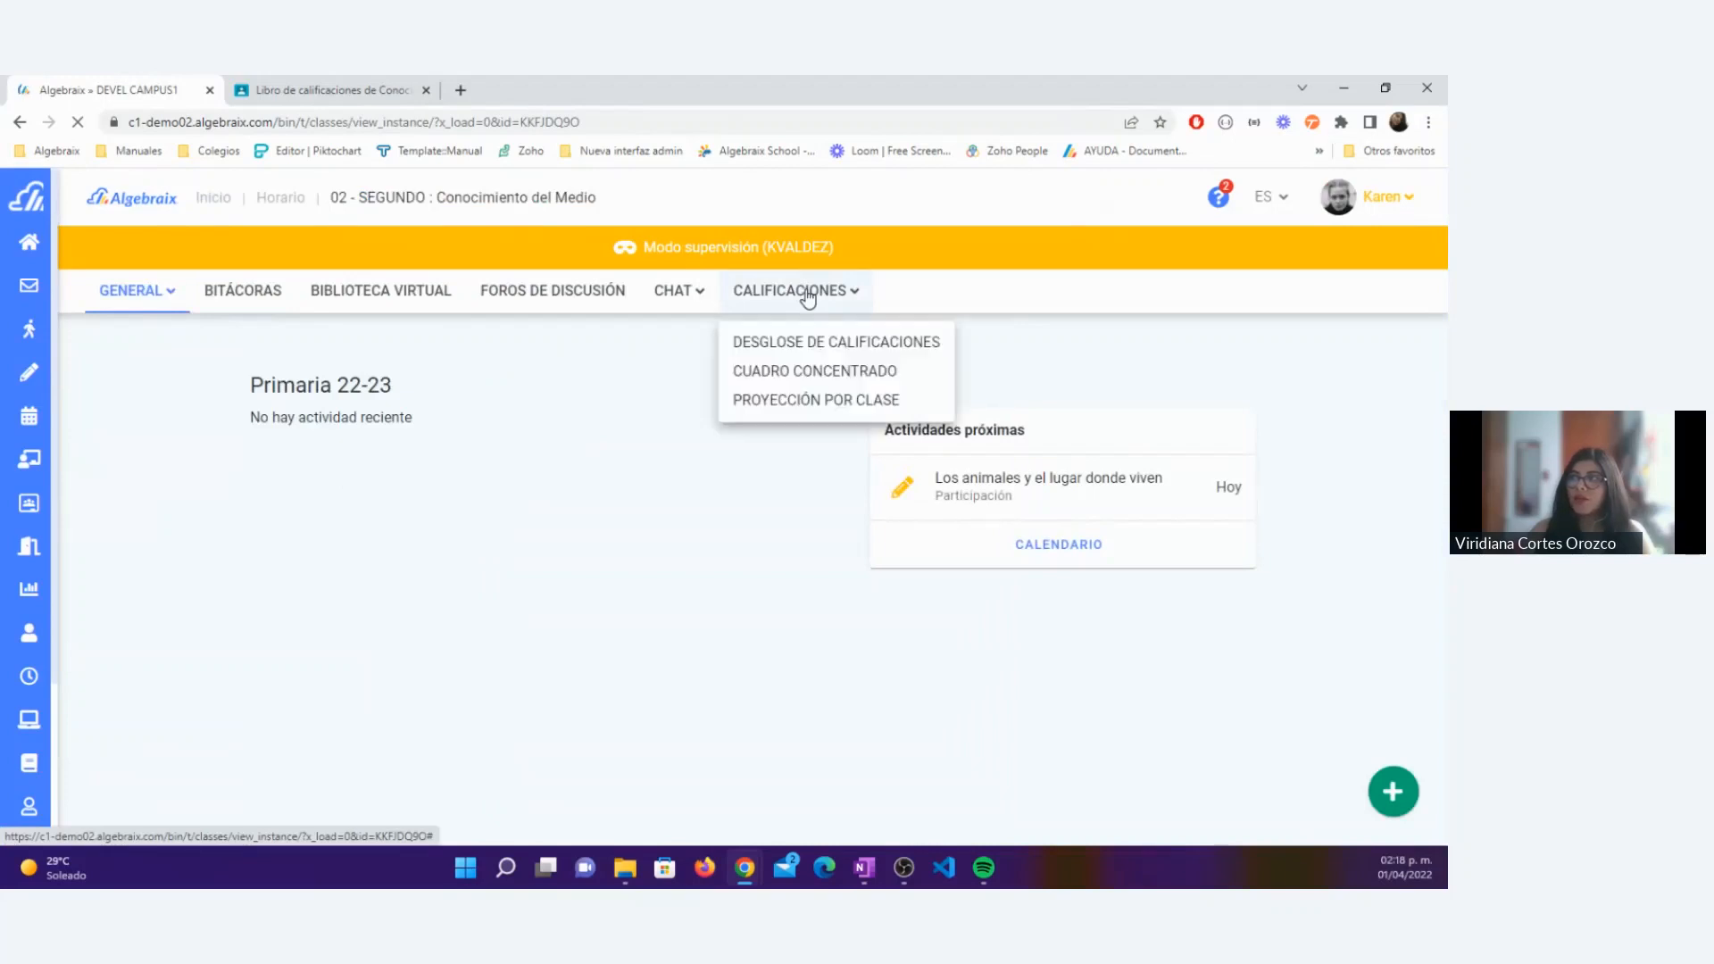
{"action": "left_click", "coordinate": [808, 348]}
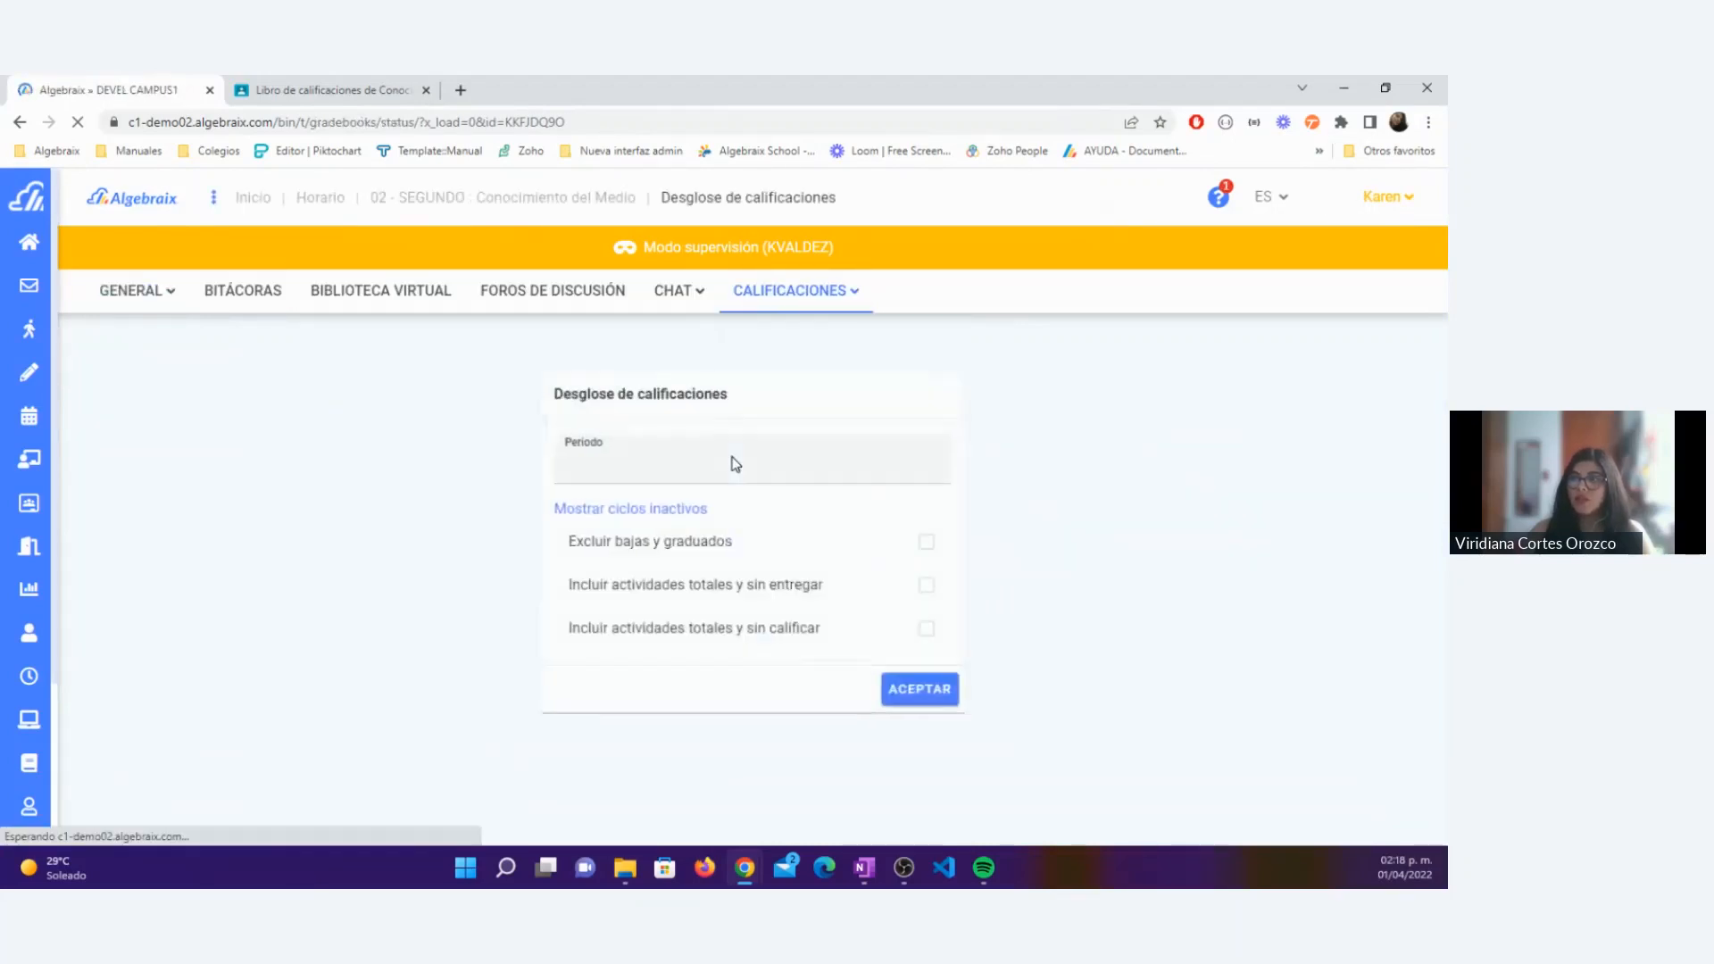
{"action": "left_click", "coordinate": [606, 469]}
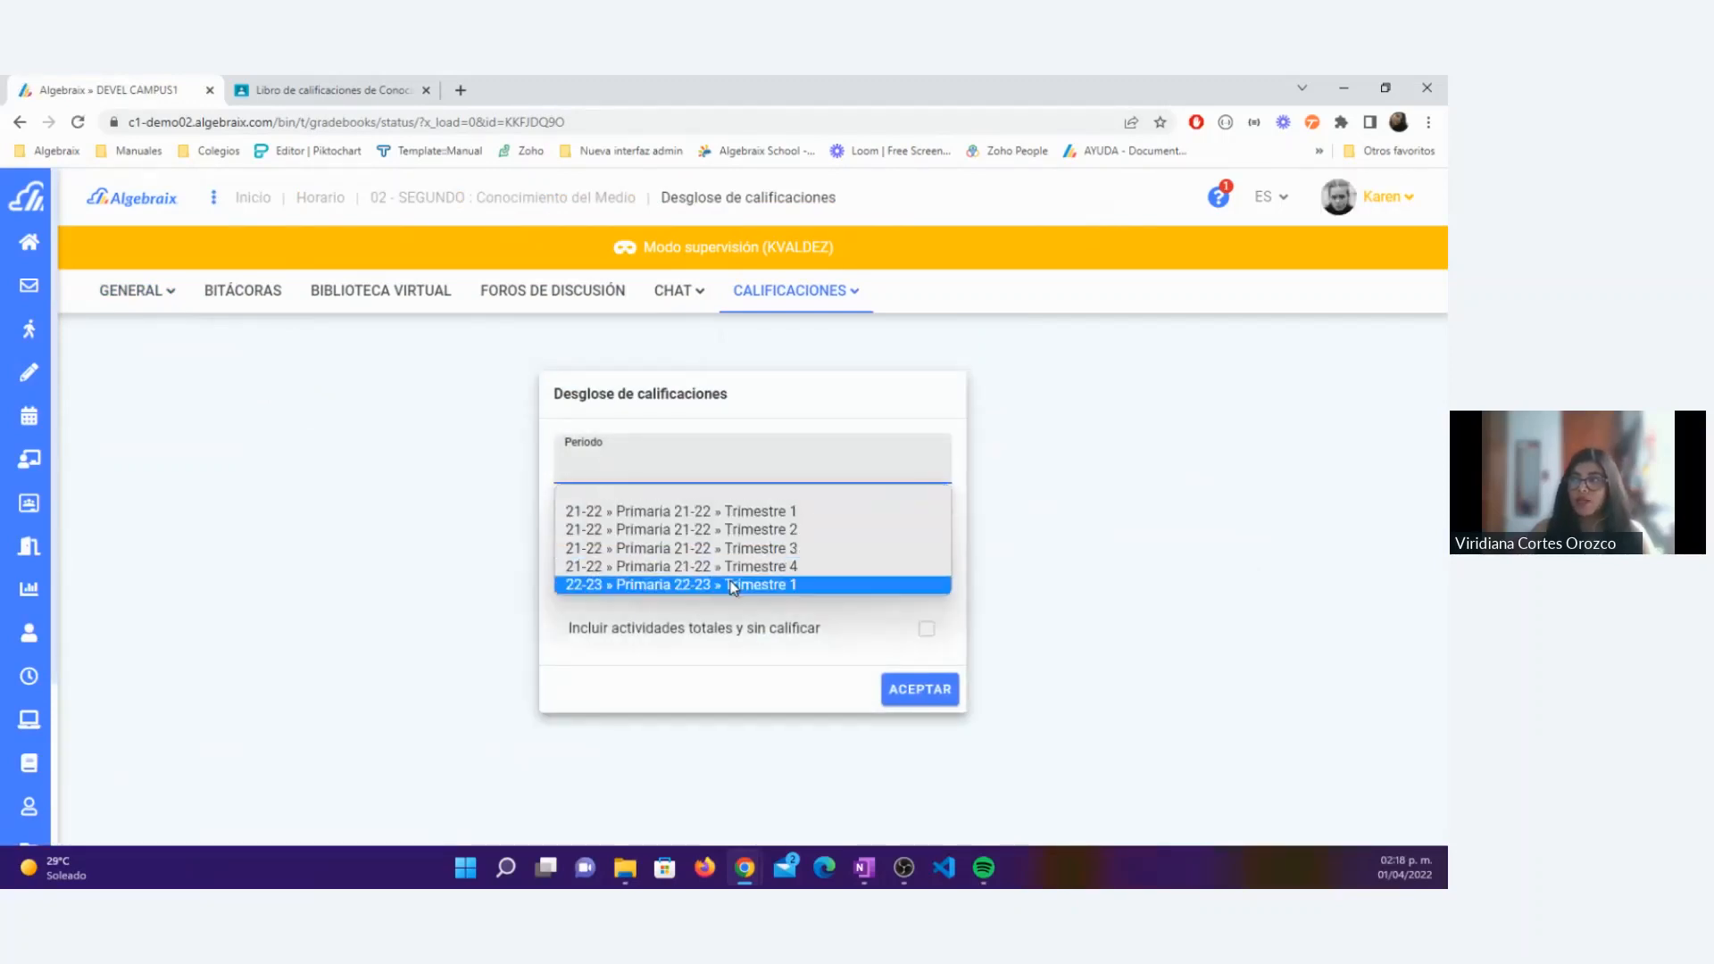
{"action": "left_click", "coordinate": [572, 586]}
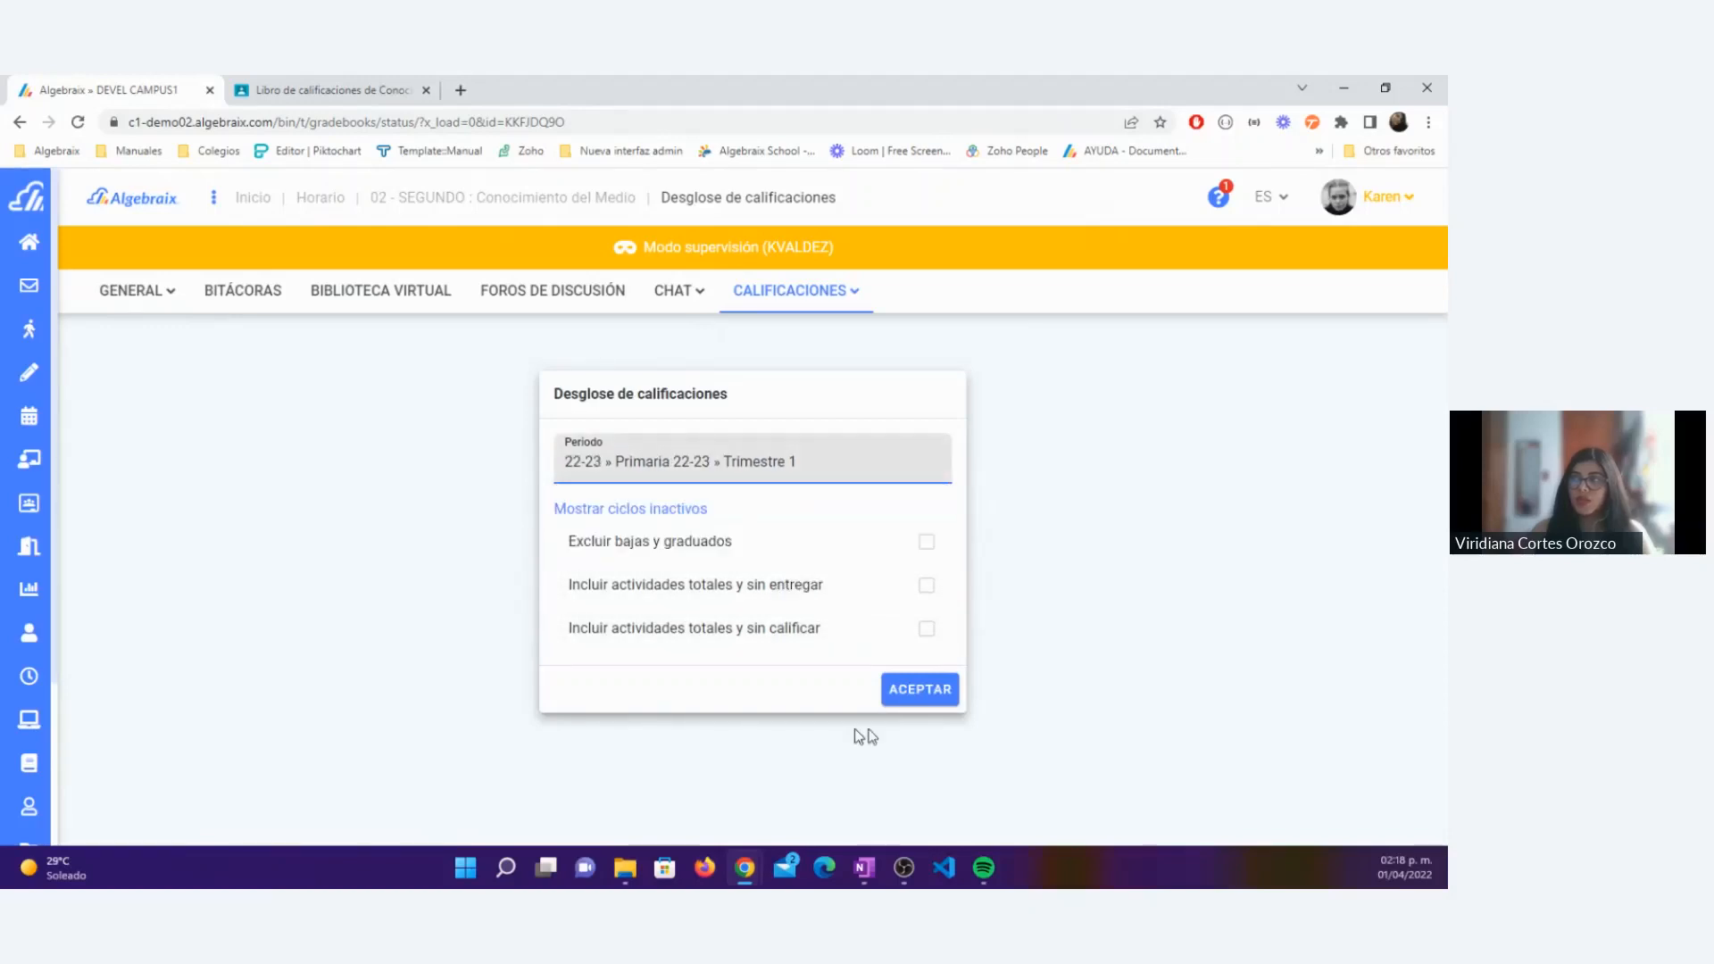
{"action": "left_click", "coordinate": [929, 694]}
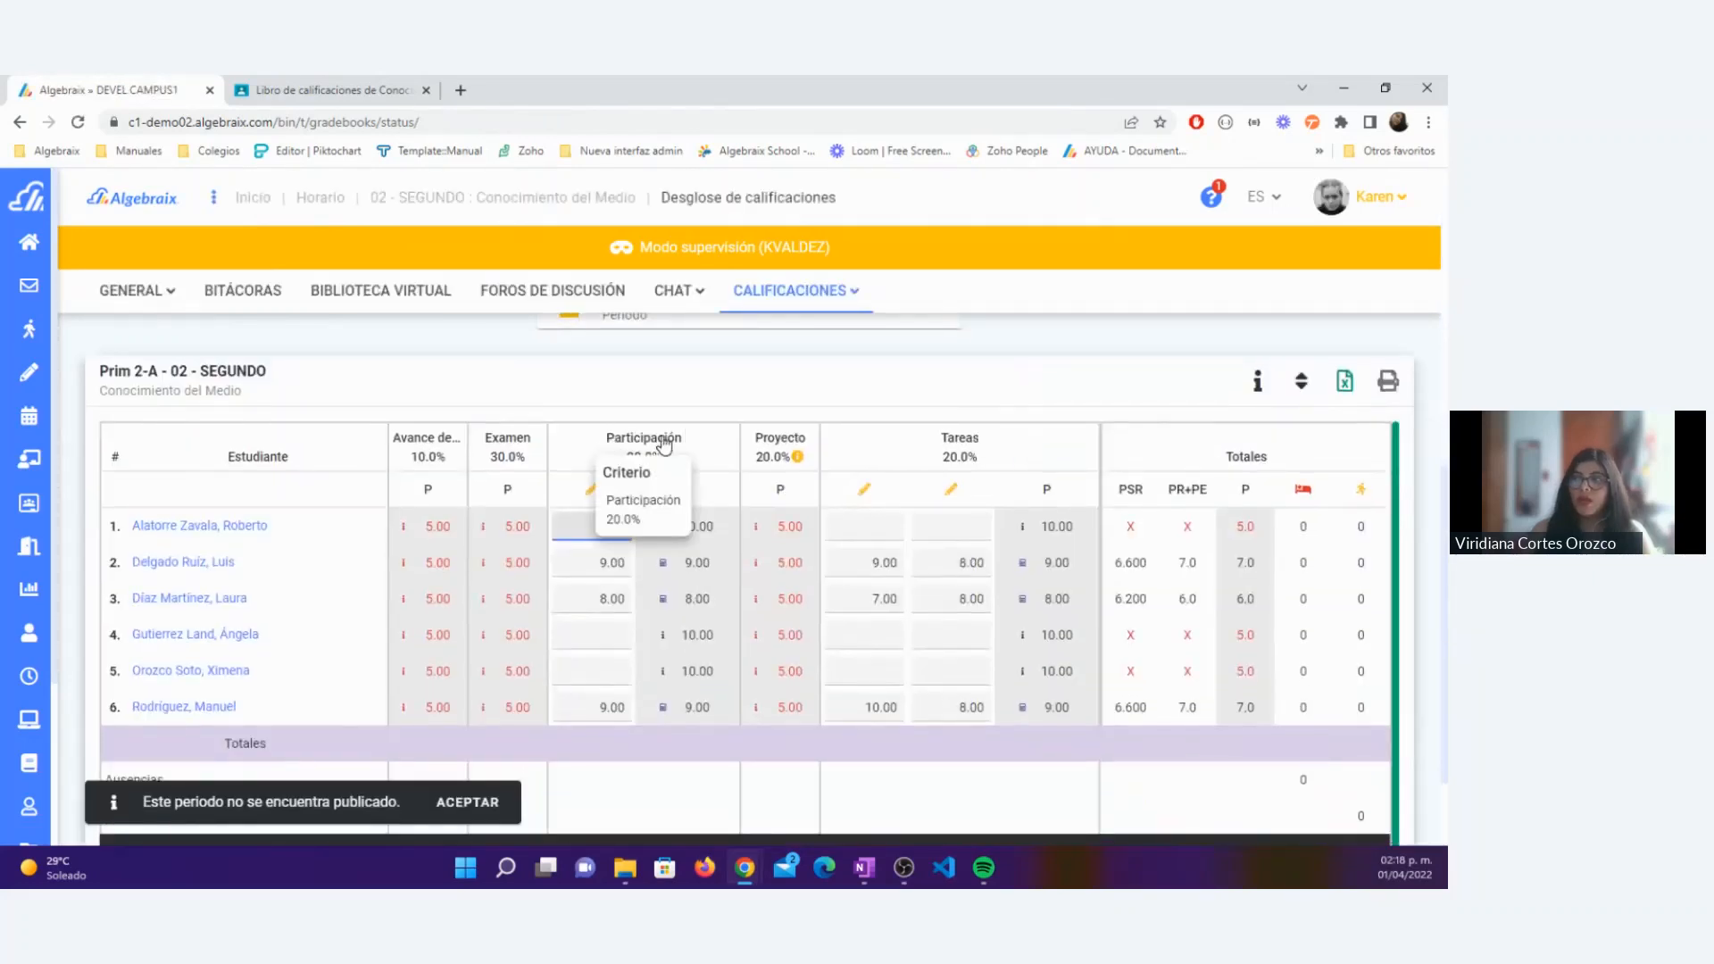
Step: Inspect the imported activities under Participación and Tareas, and open the details of Los animales y el lugar donde viven to check its Classroom origin
{"action": "mouse_move", "coordinate": [599, 489]}
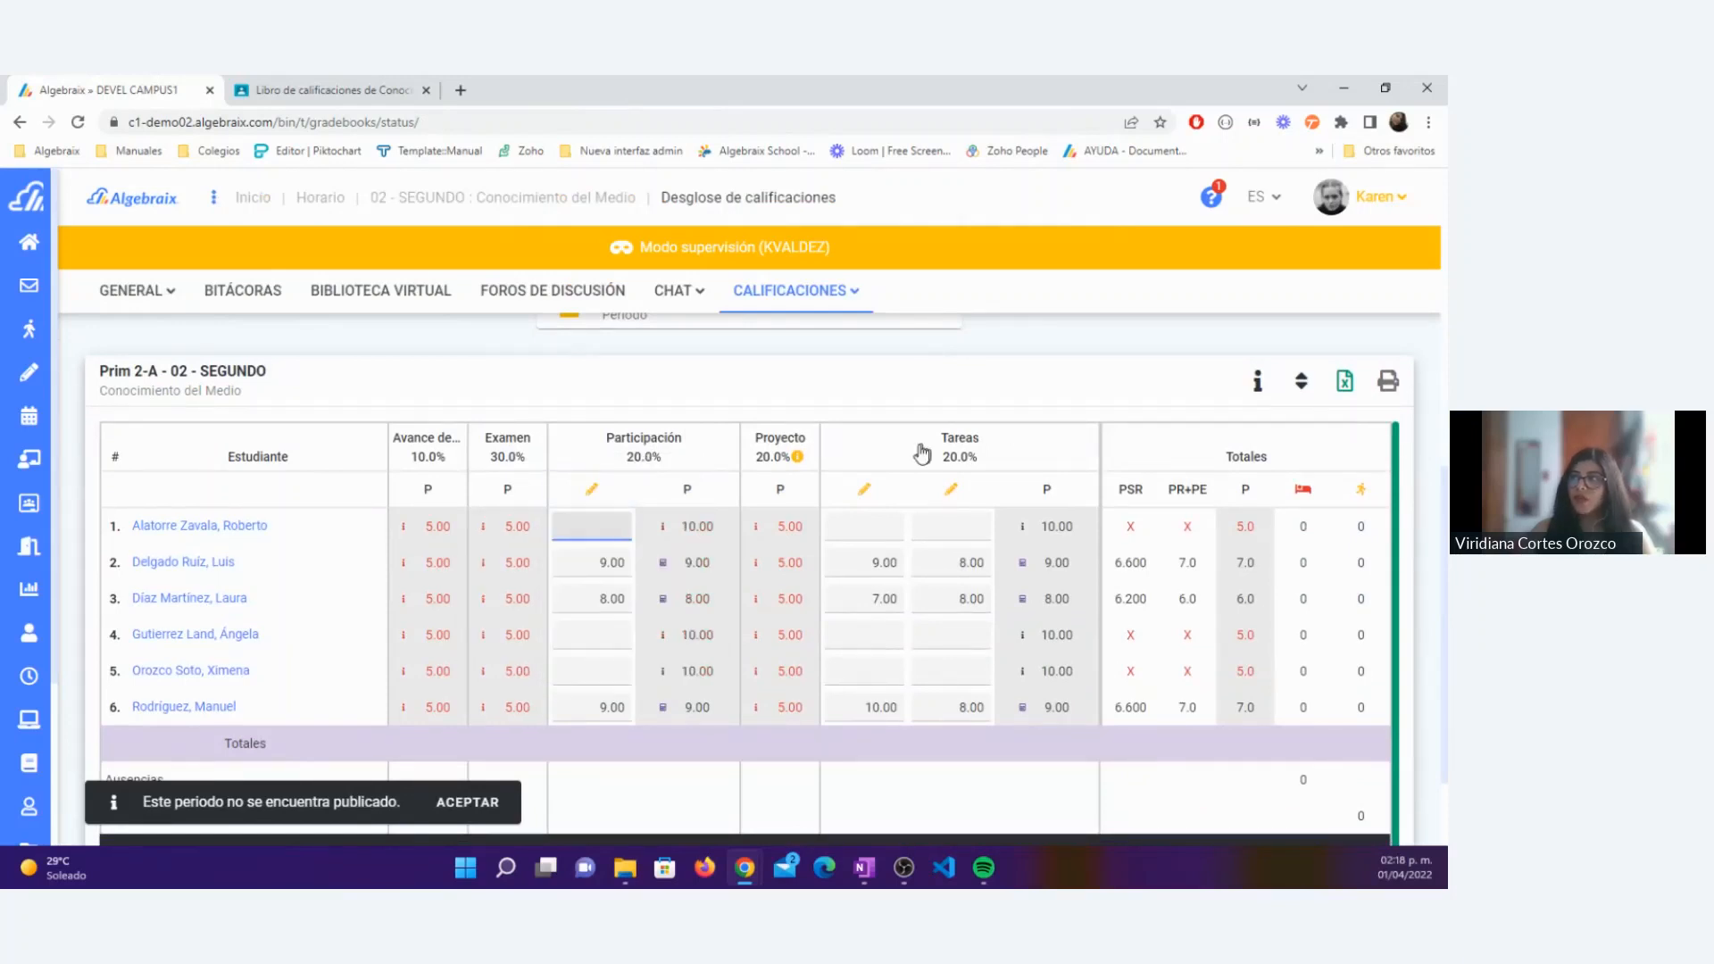
{"action": "mouse_move", "coordinate": [859, 495]}
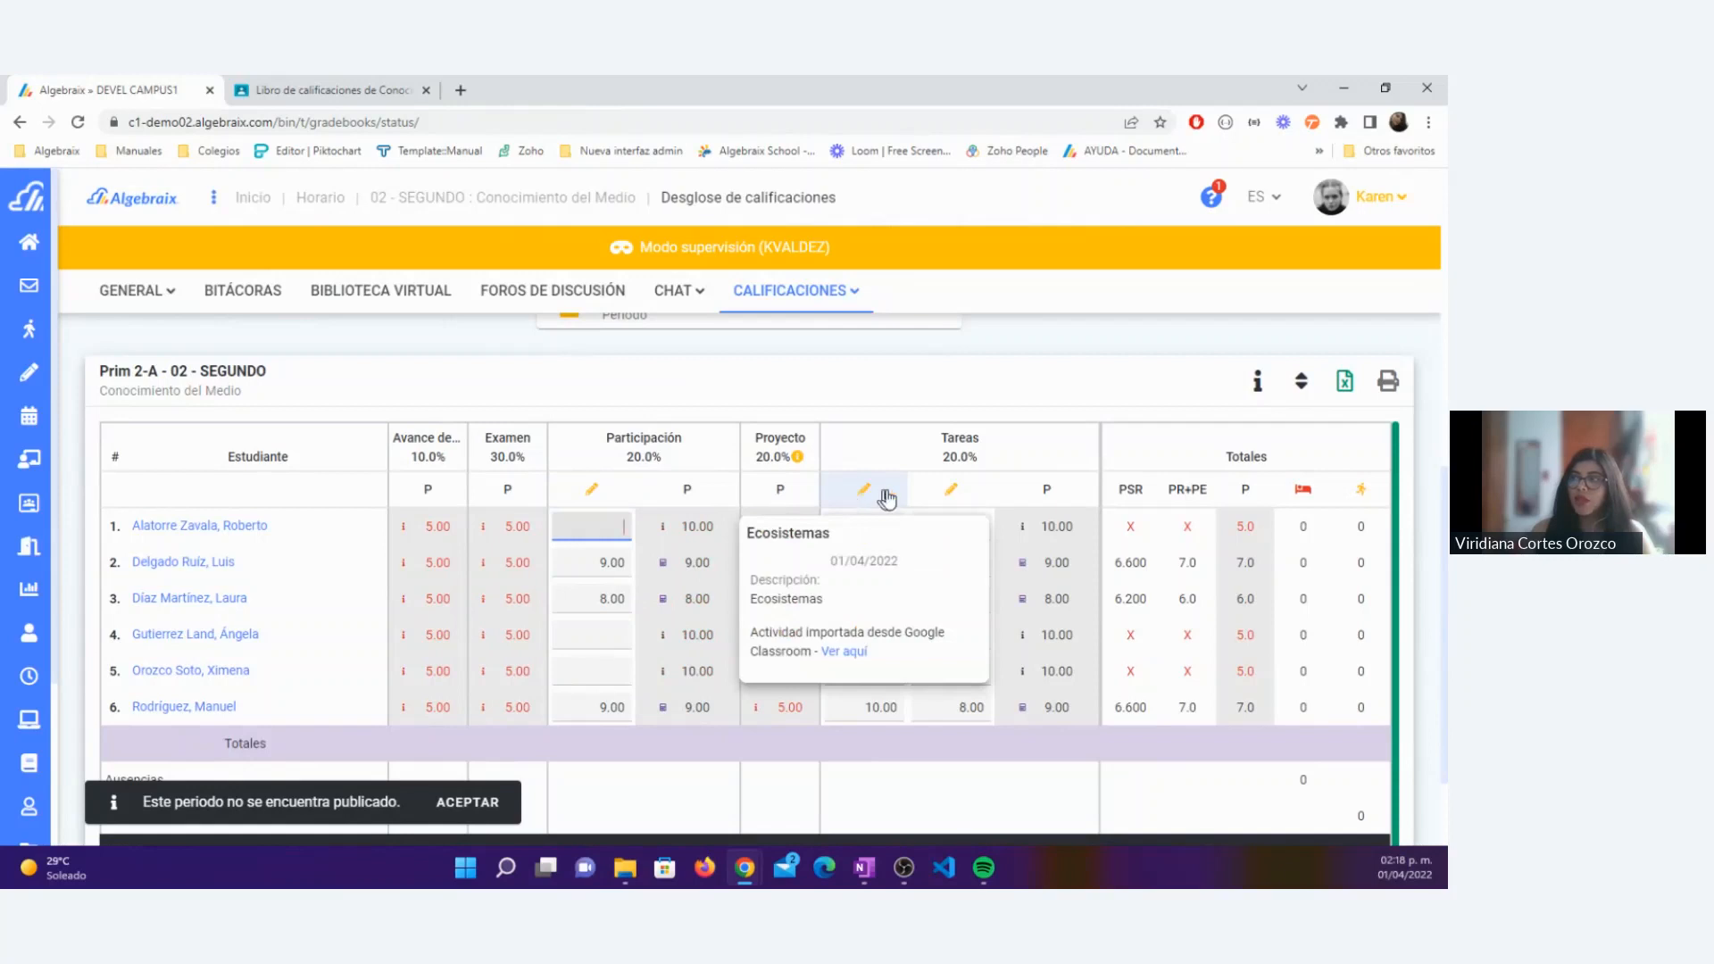
{"action": "mouse_move", "coordinate": [952, 501]}
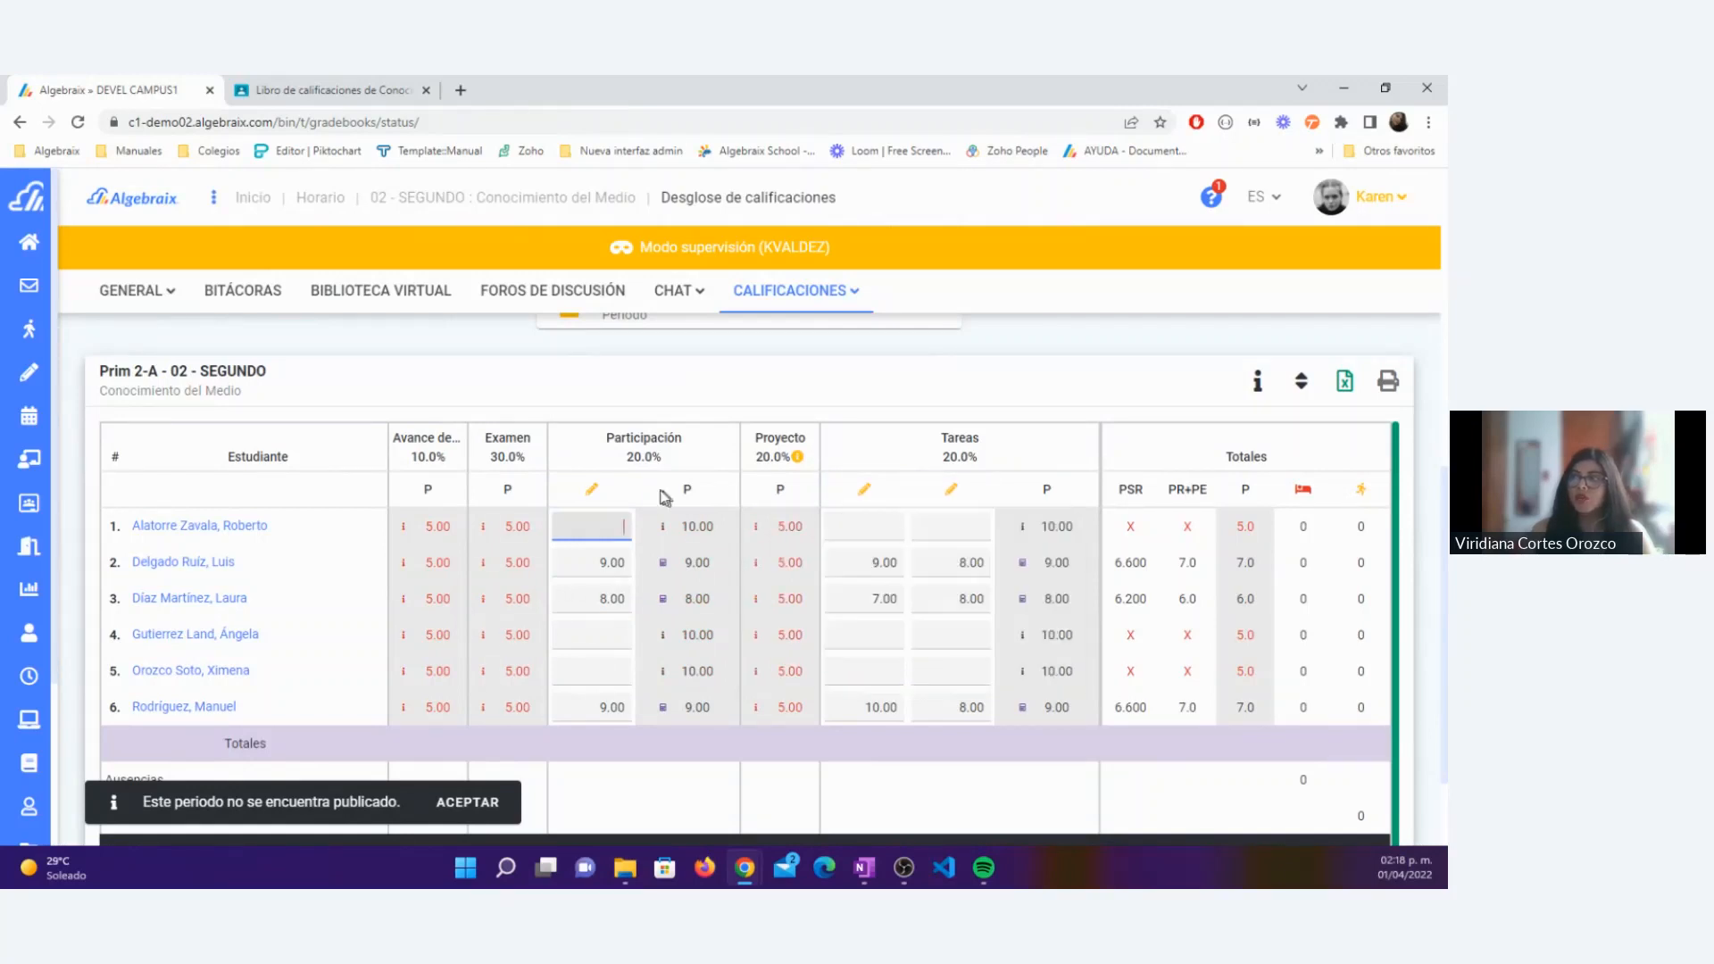
{"action": "left_click", "coordinate": [592, 494]}
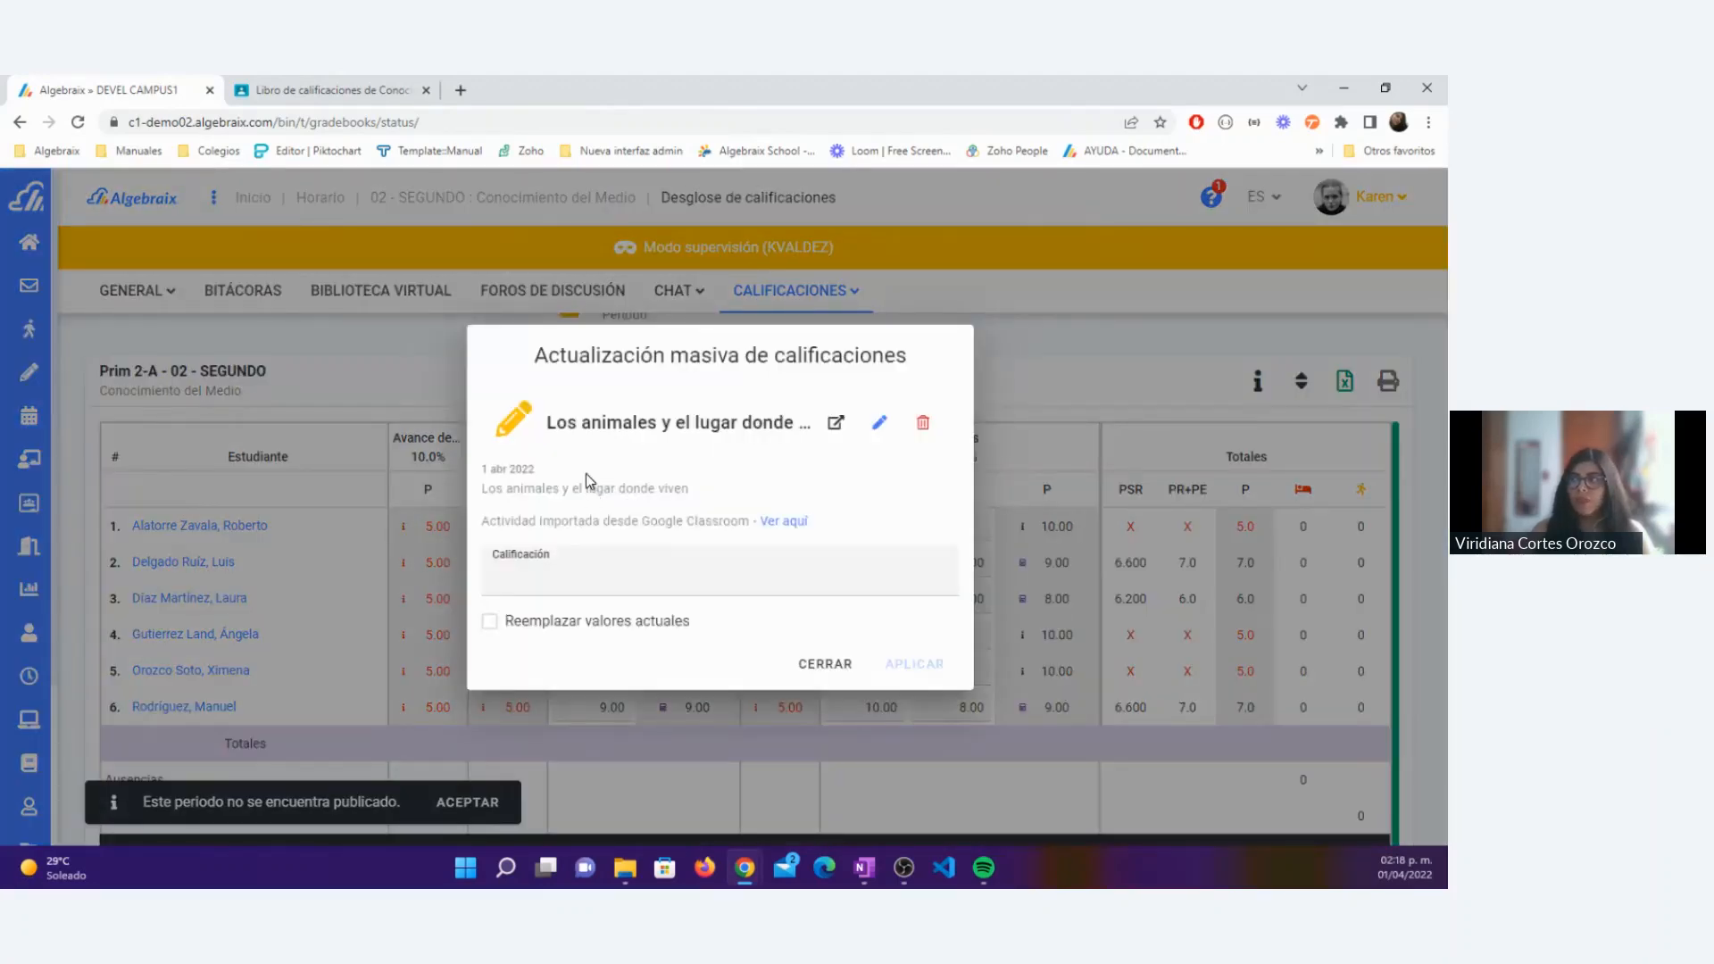
{"action": "left_click_drag", "start_coordinate": [480, 525], "coordinate": [751, 525]}
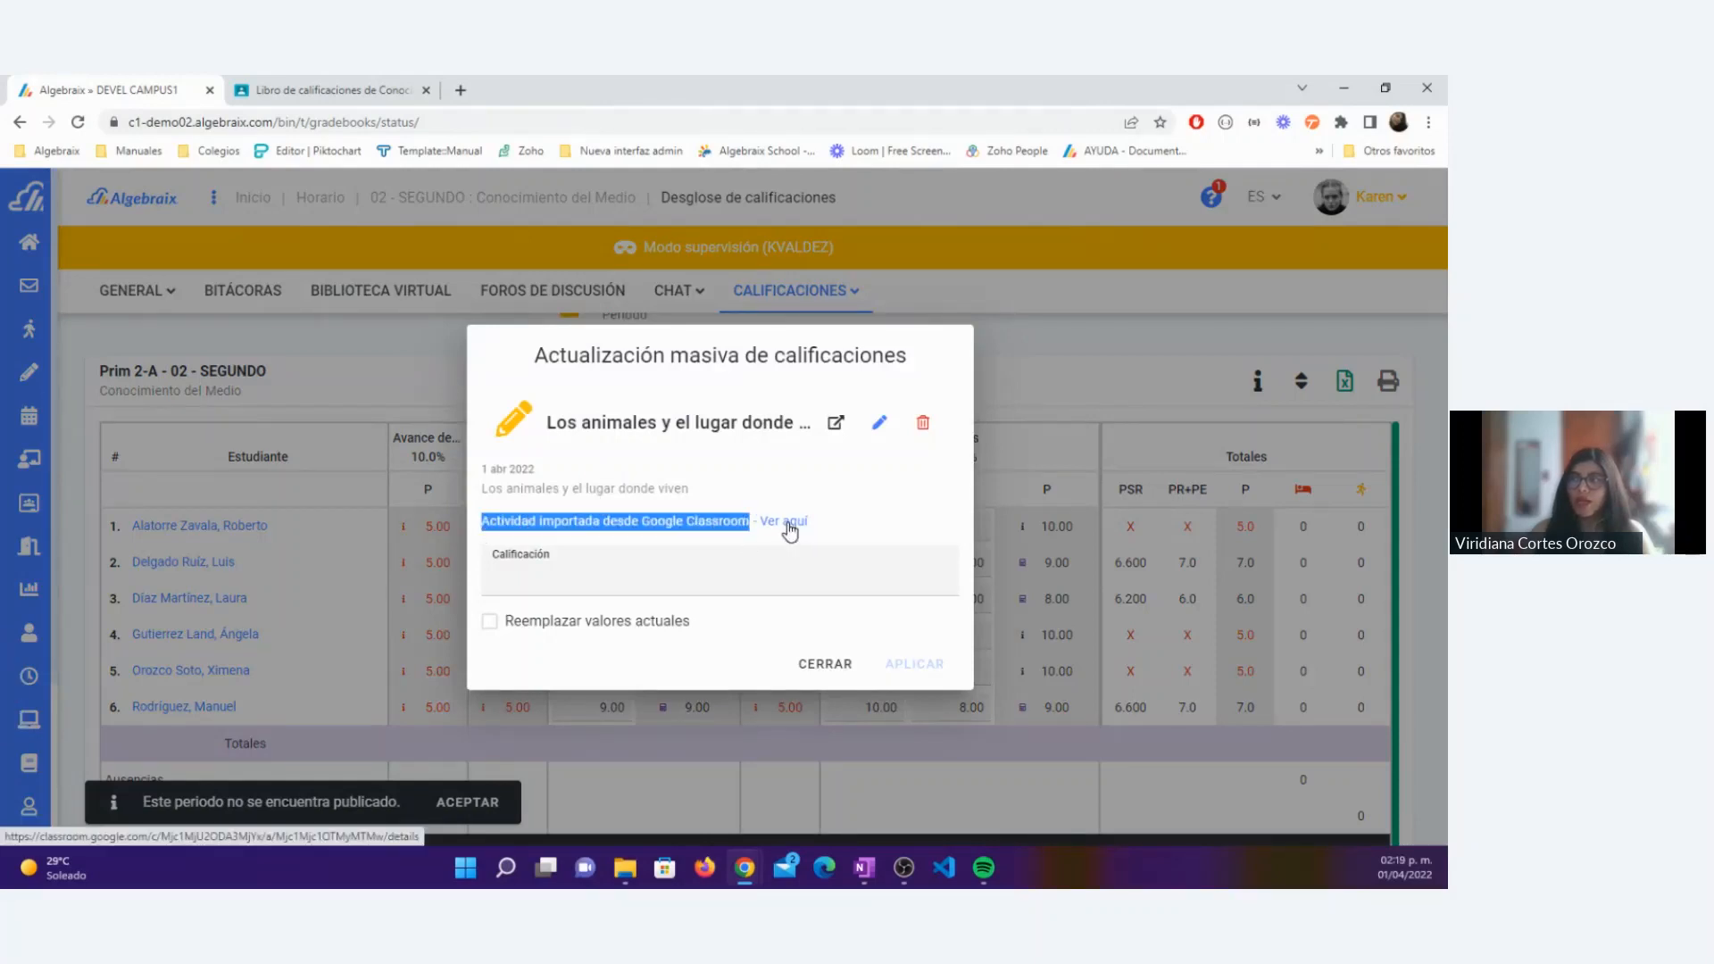
Step: View the original Los animales y el lugar donde viven activity in Google Classroom, using the teacher's Google account
{"action": "left_click", "coordinate": [789, 527]}
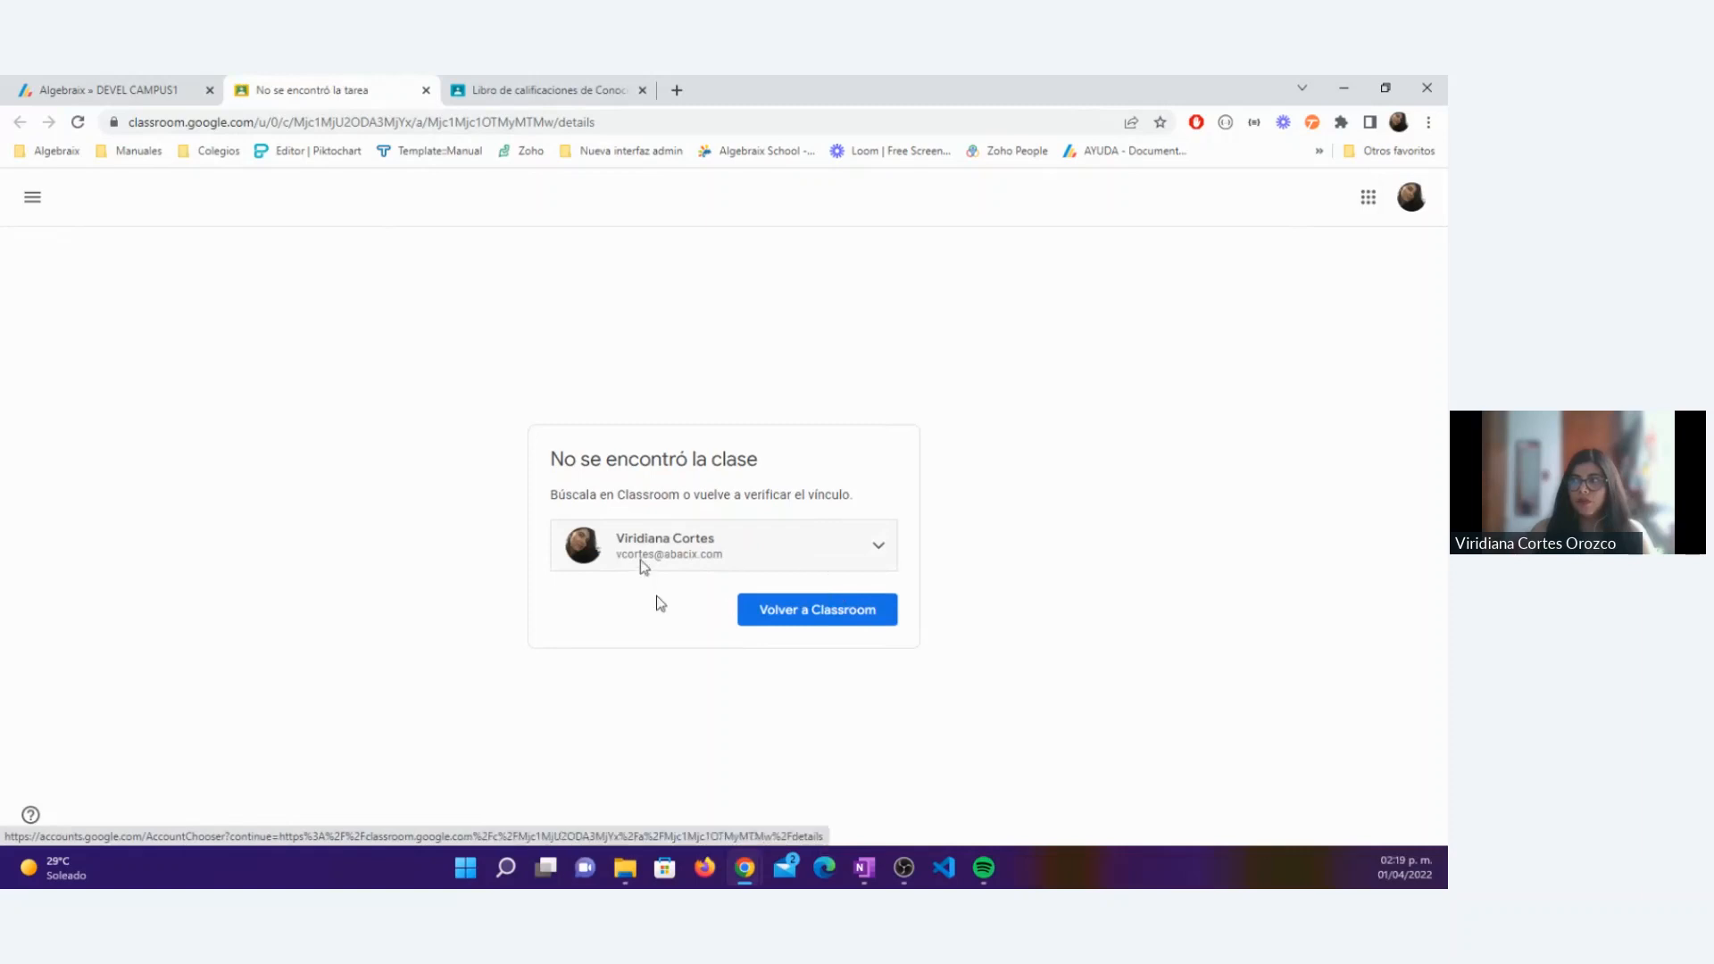
{"action": "left_click", "coordinate": [678, 552]}
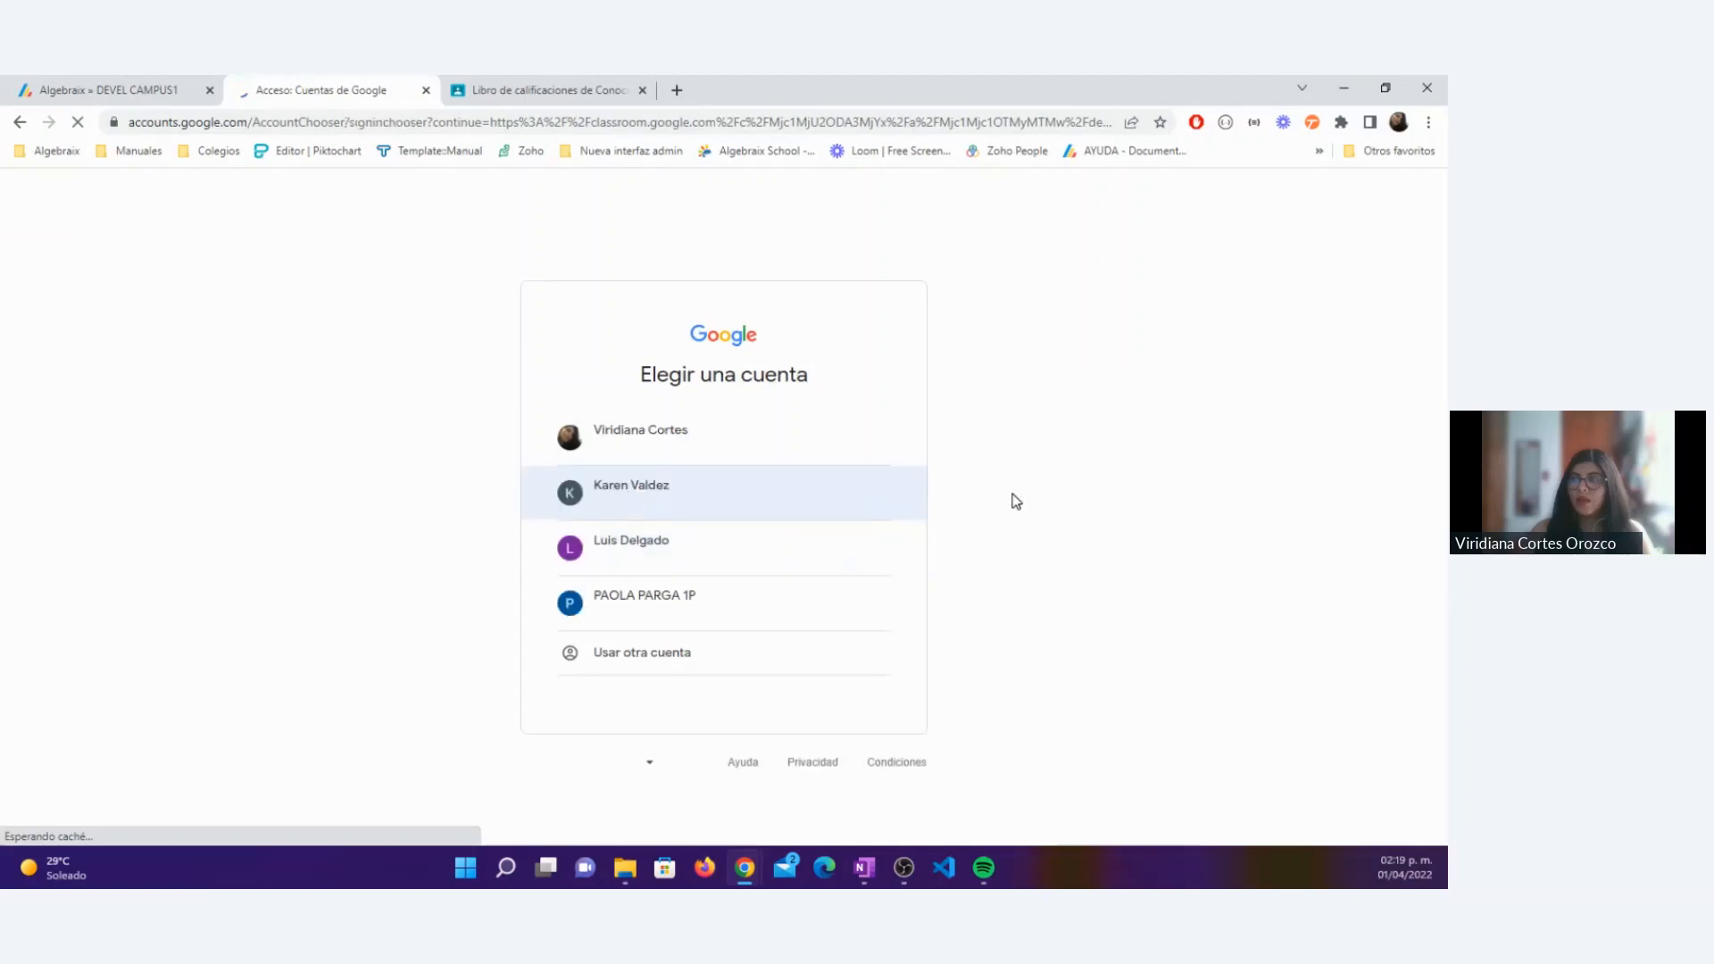
{"action": "left_click", "coordinate": [623, 496]}
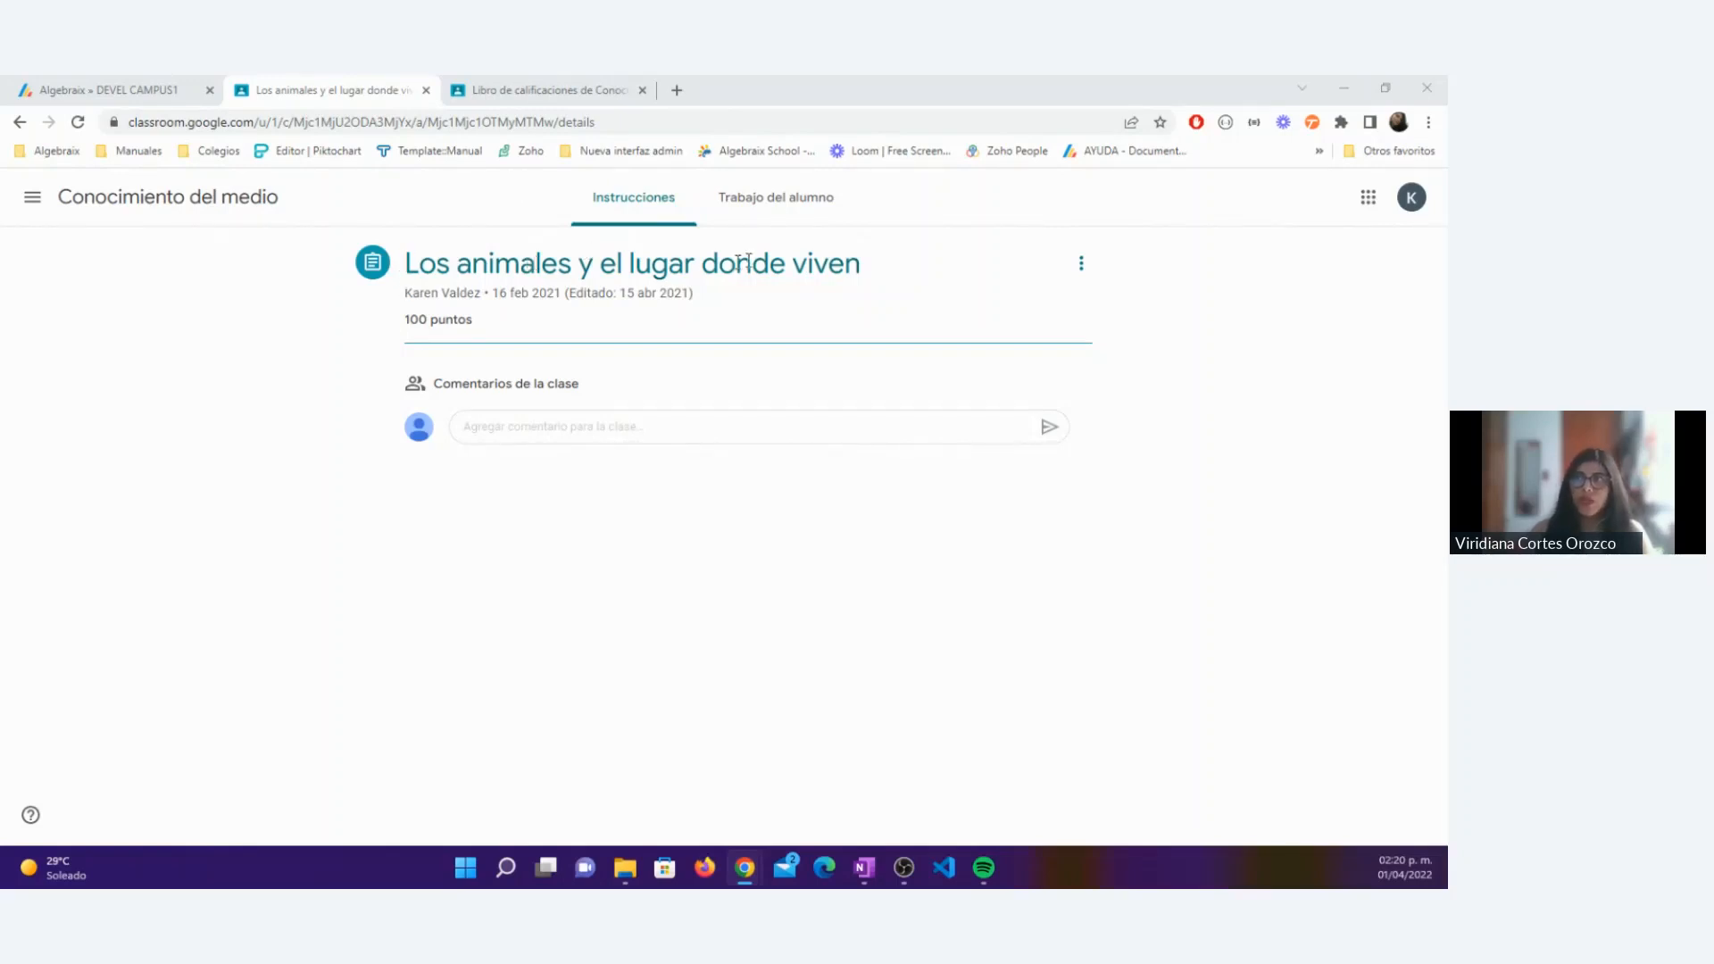
Step: Back in Algebraix, close the activity details, return to the original admin session and duplicate its browser tab
{"action": "left_click", "coordinate": [167, 92]}
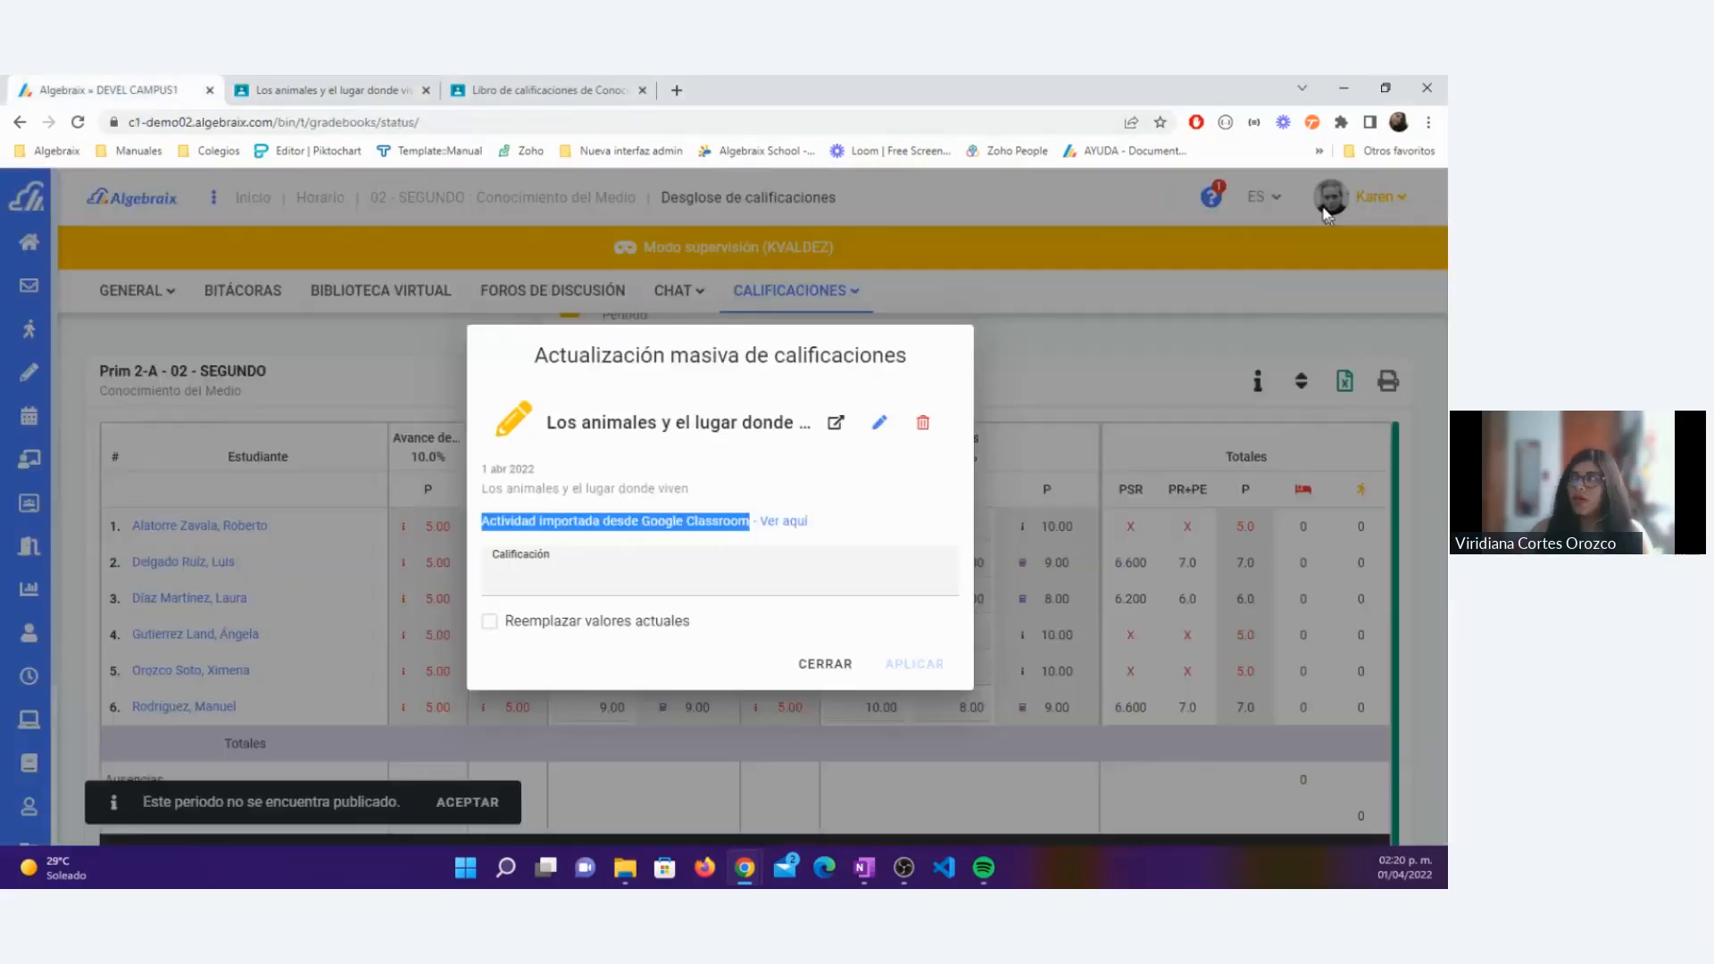
{"action": "left_click", "coordinate": [822, 662]}
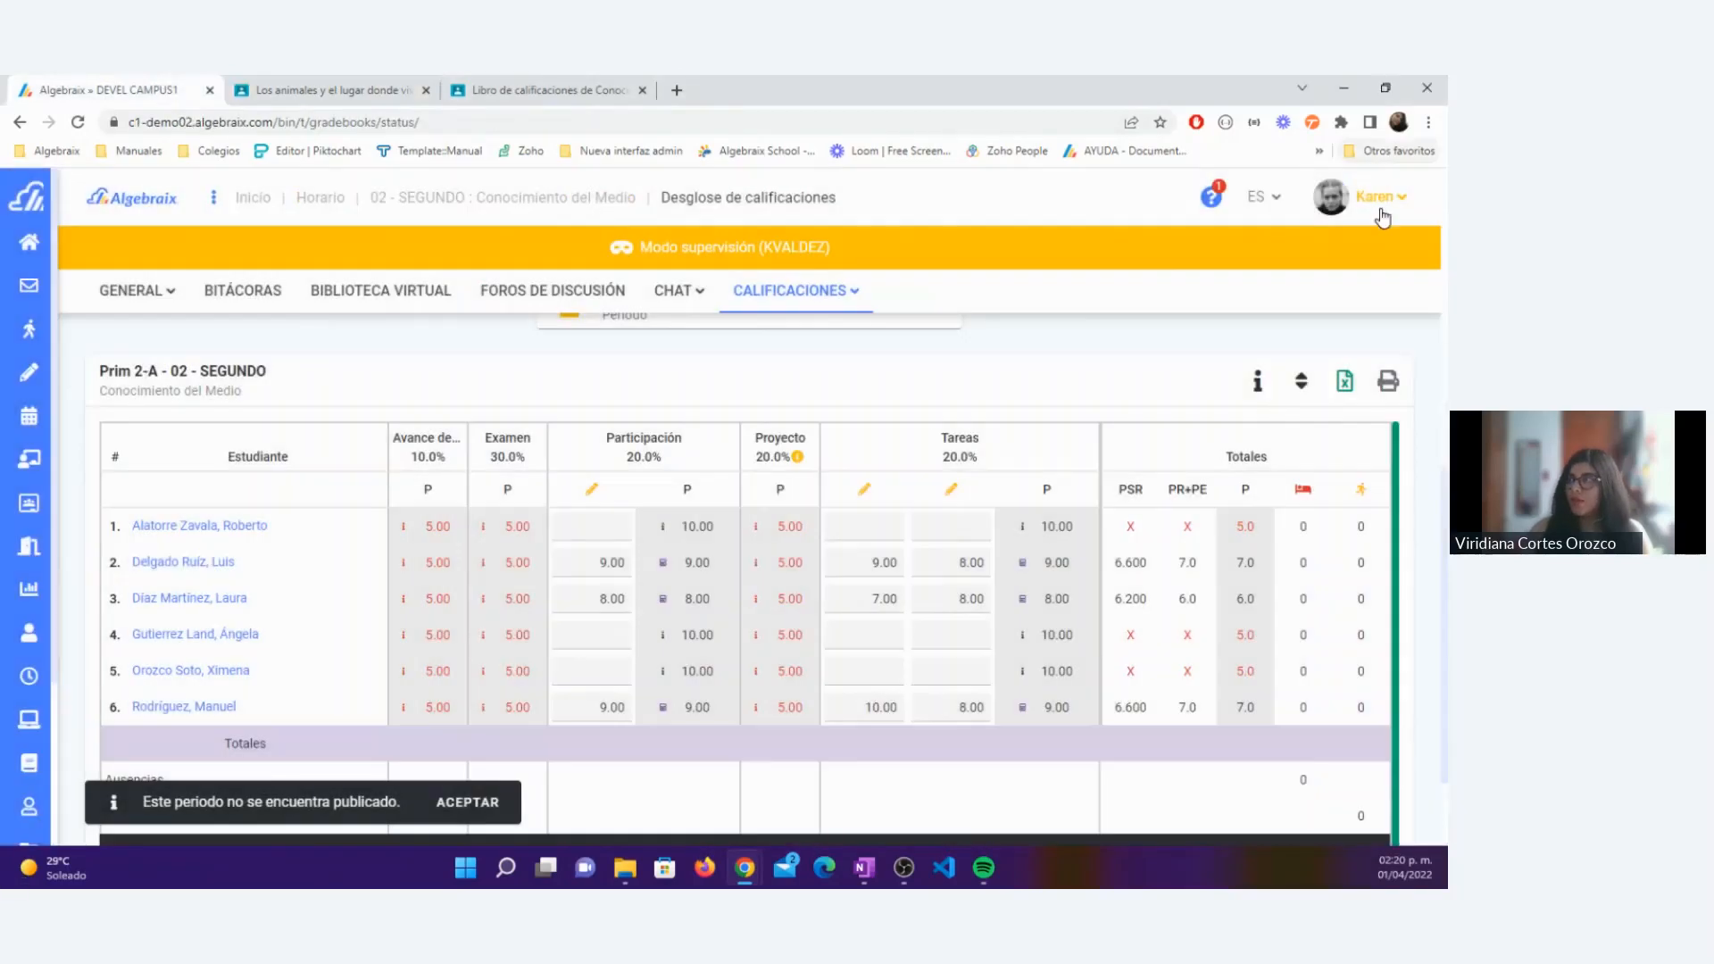
{"action": "left_click", "coordinate": [1382, 212]}
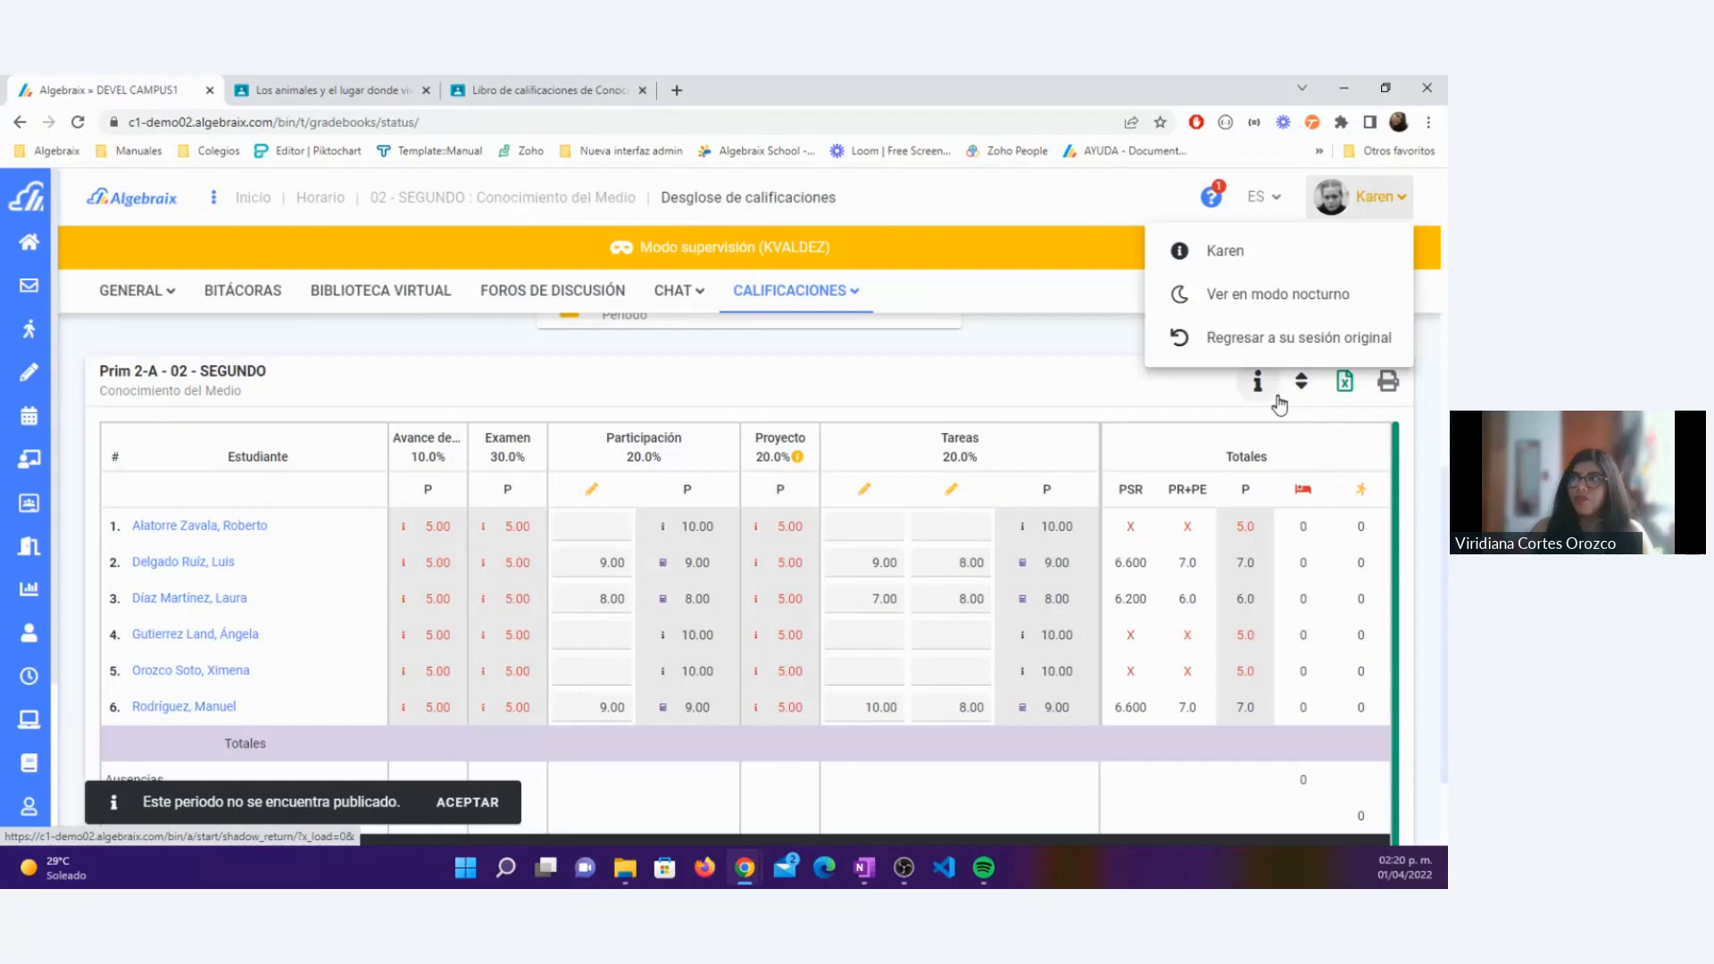
{"action": "left_click", "coordinate": [1278, 344]}
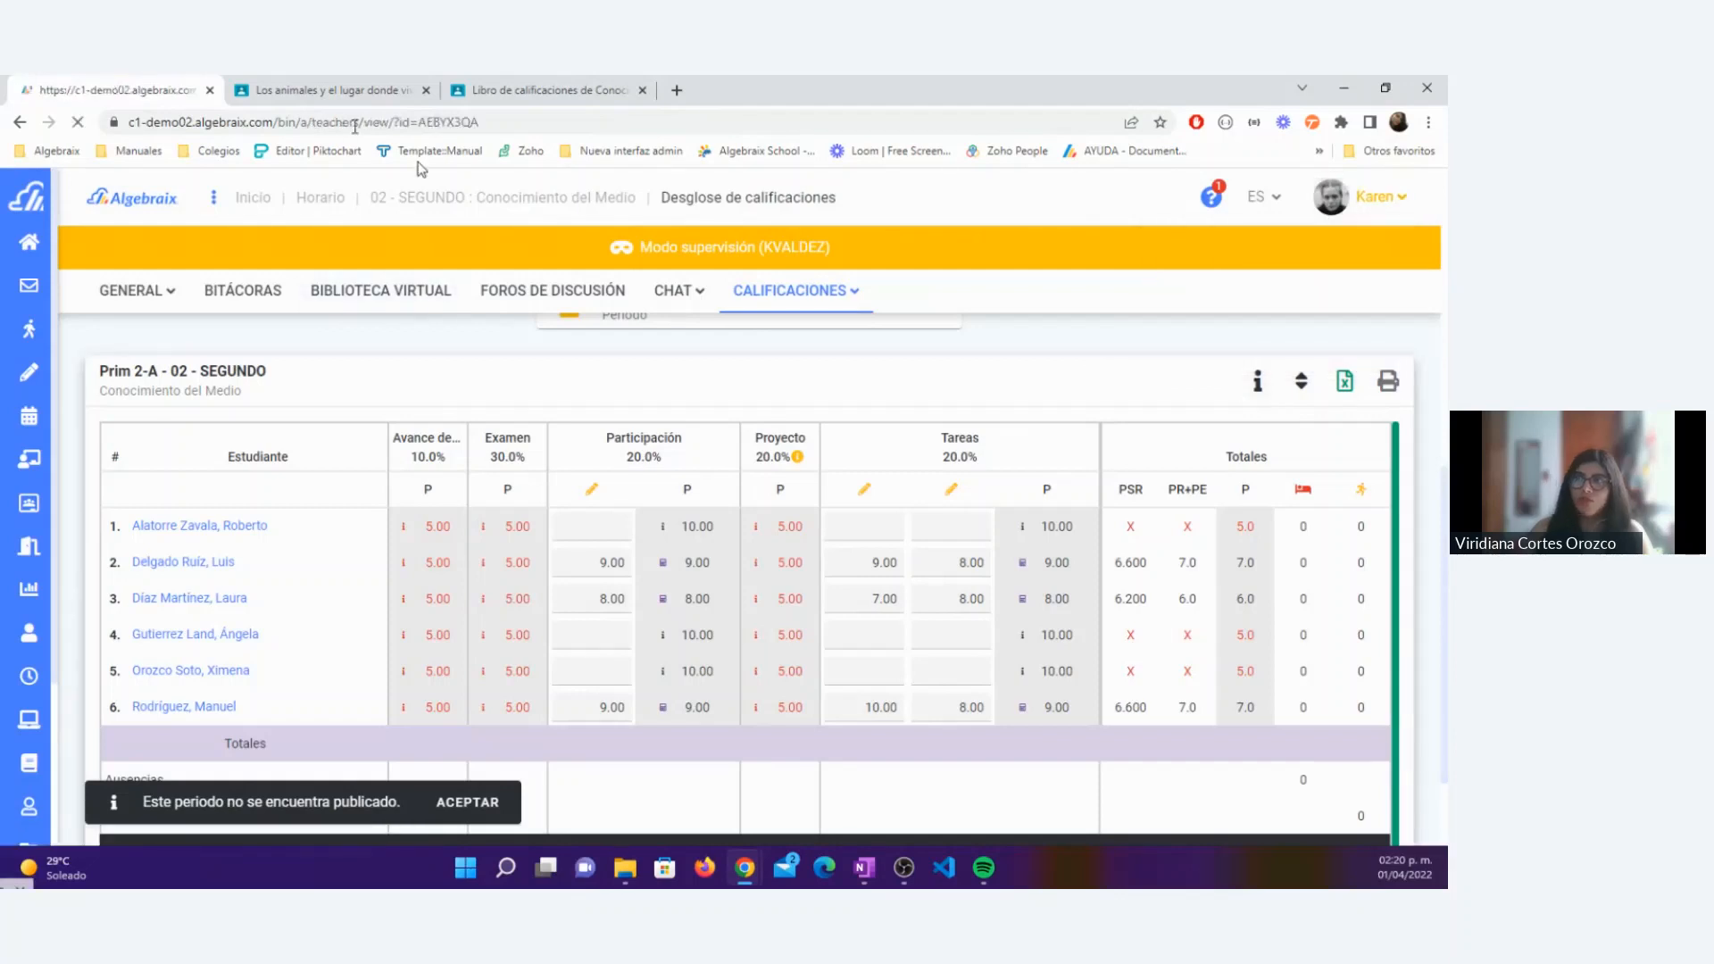
{"action": "right_click", "coordinate": [114, 95]}
{"action": "left_click", "coordinate": [152, 225]}
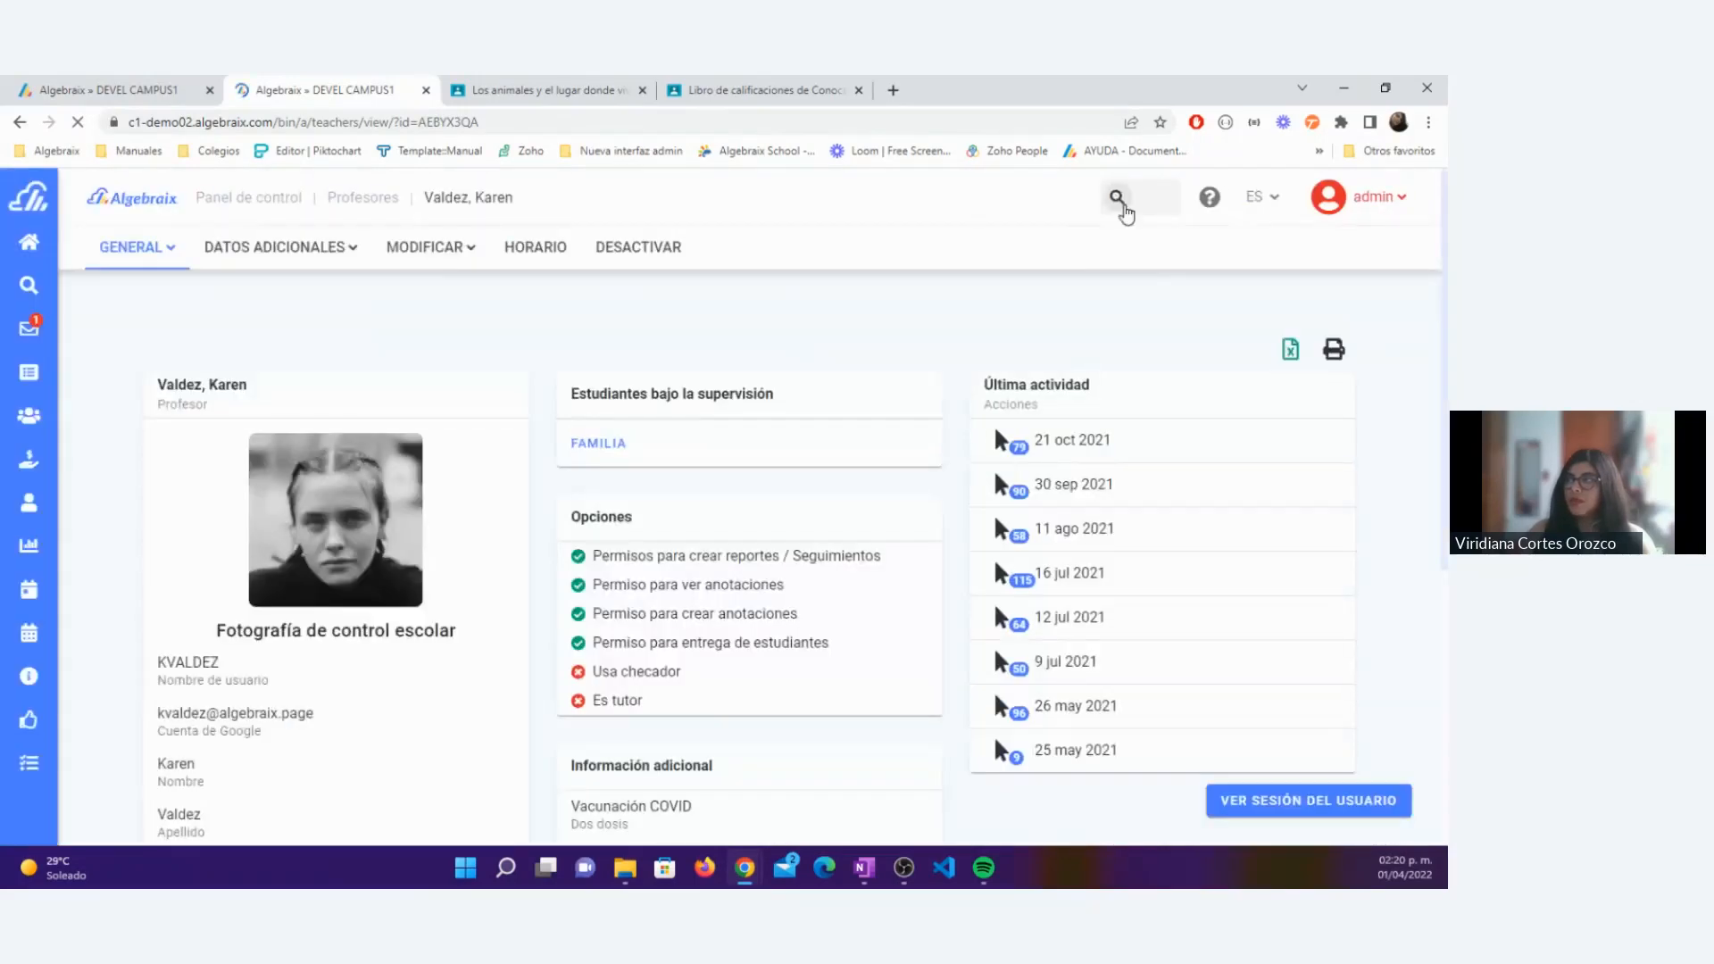
{"action": "left_click", "coordinate": [1086, 198]}
{"action": "type", "text": "ricardo"}
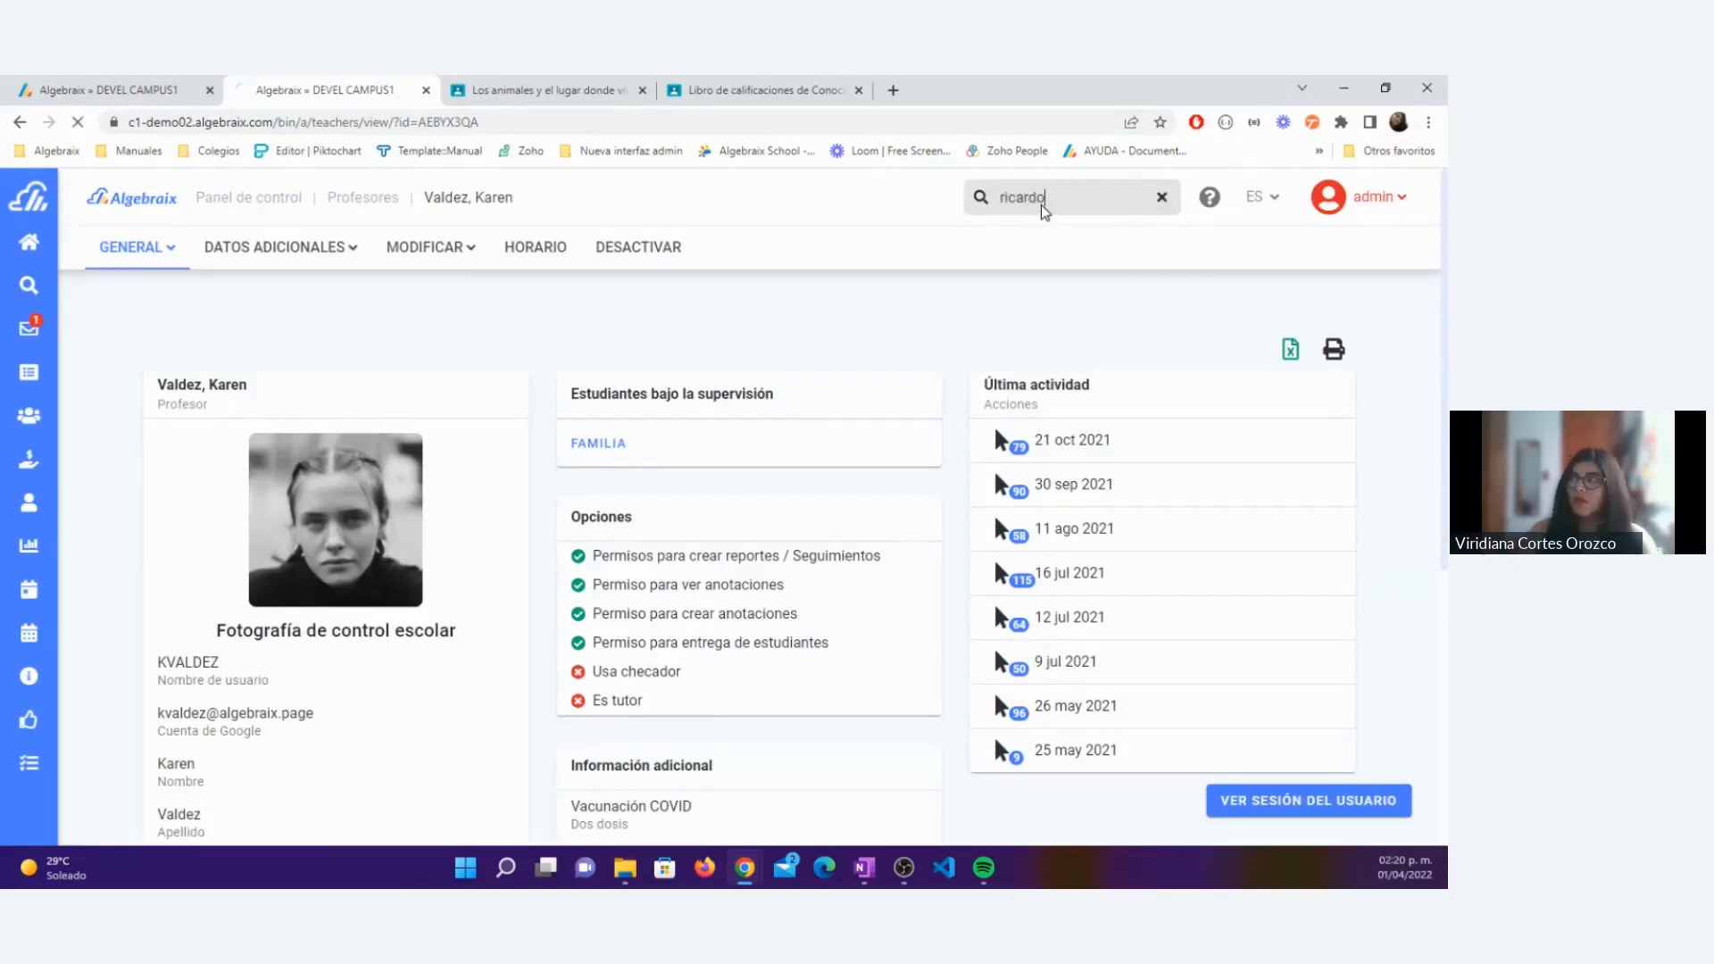
{"action": "key", "text": "Return"}
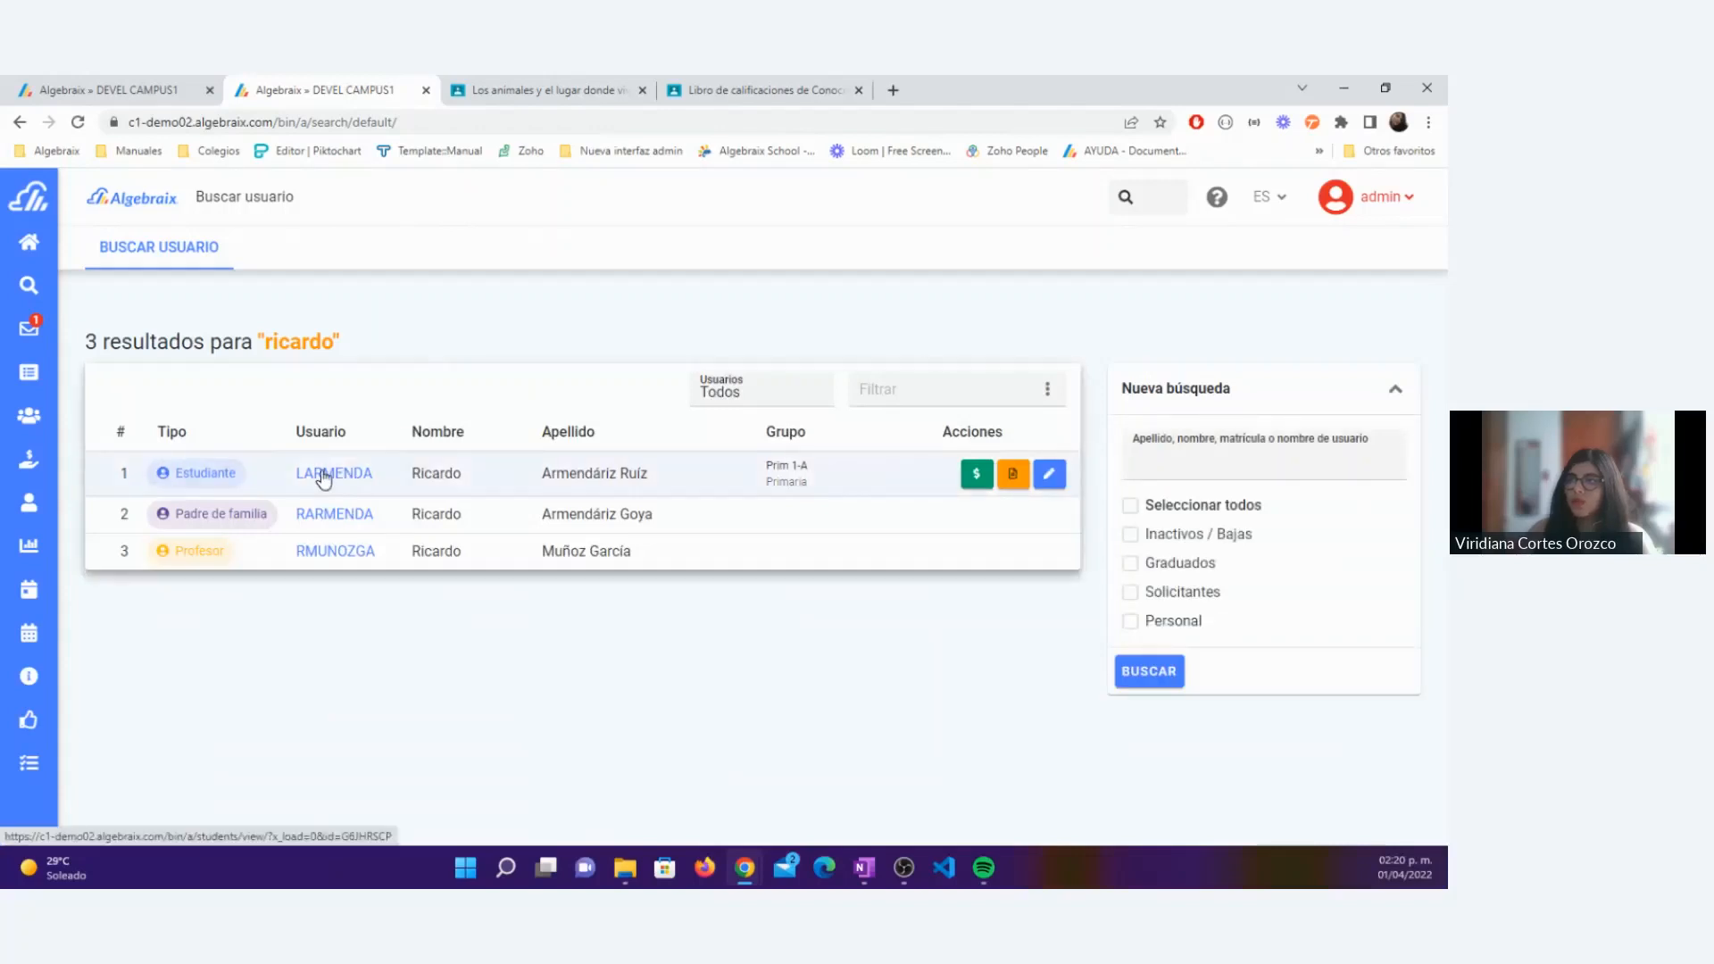
Step: Search the users by the student's first name and open the profile of the matching Prim 2-A student
{"action": "left_click", "coordinate": [1154, 207]}
{"action": "type", "text": "luis"}
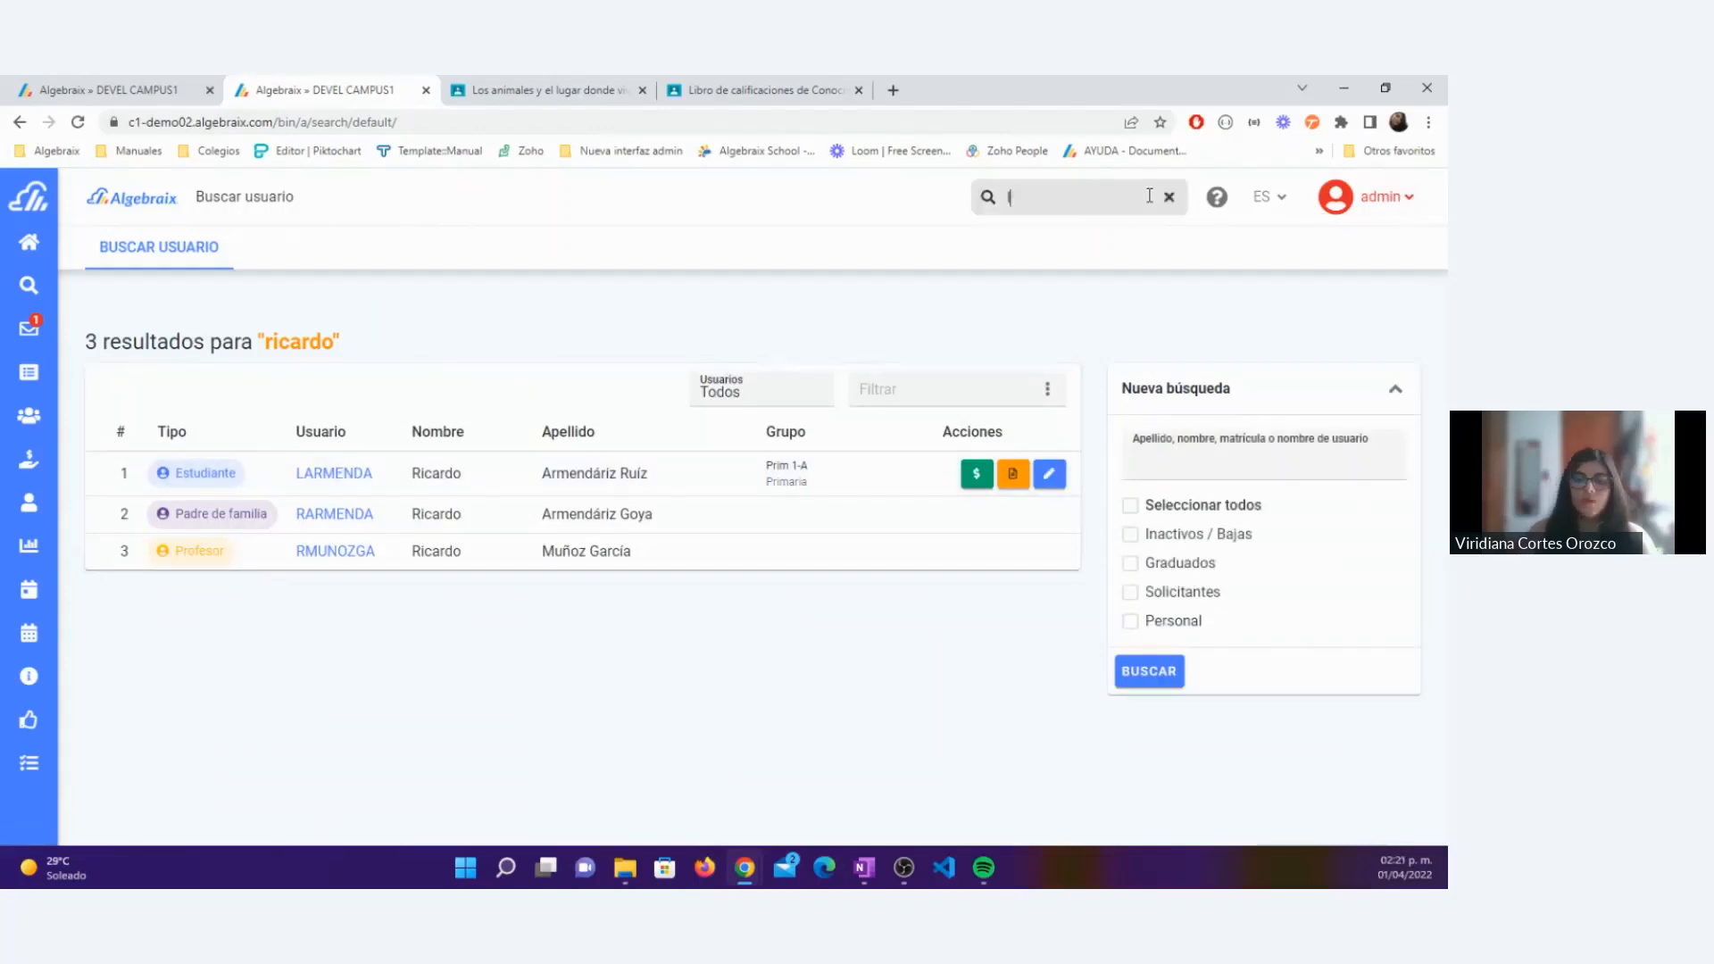
{"action": "key", "text": "Return"}
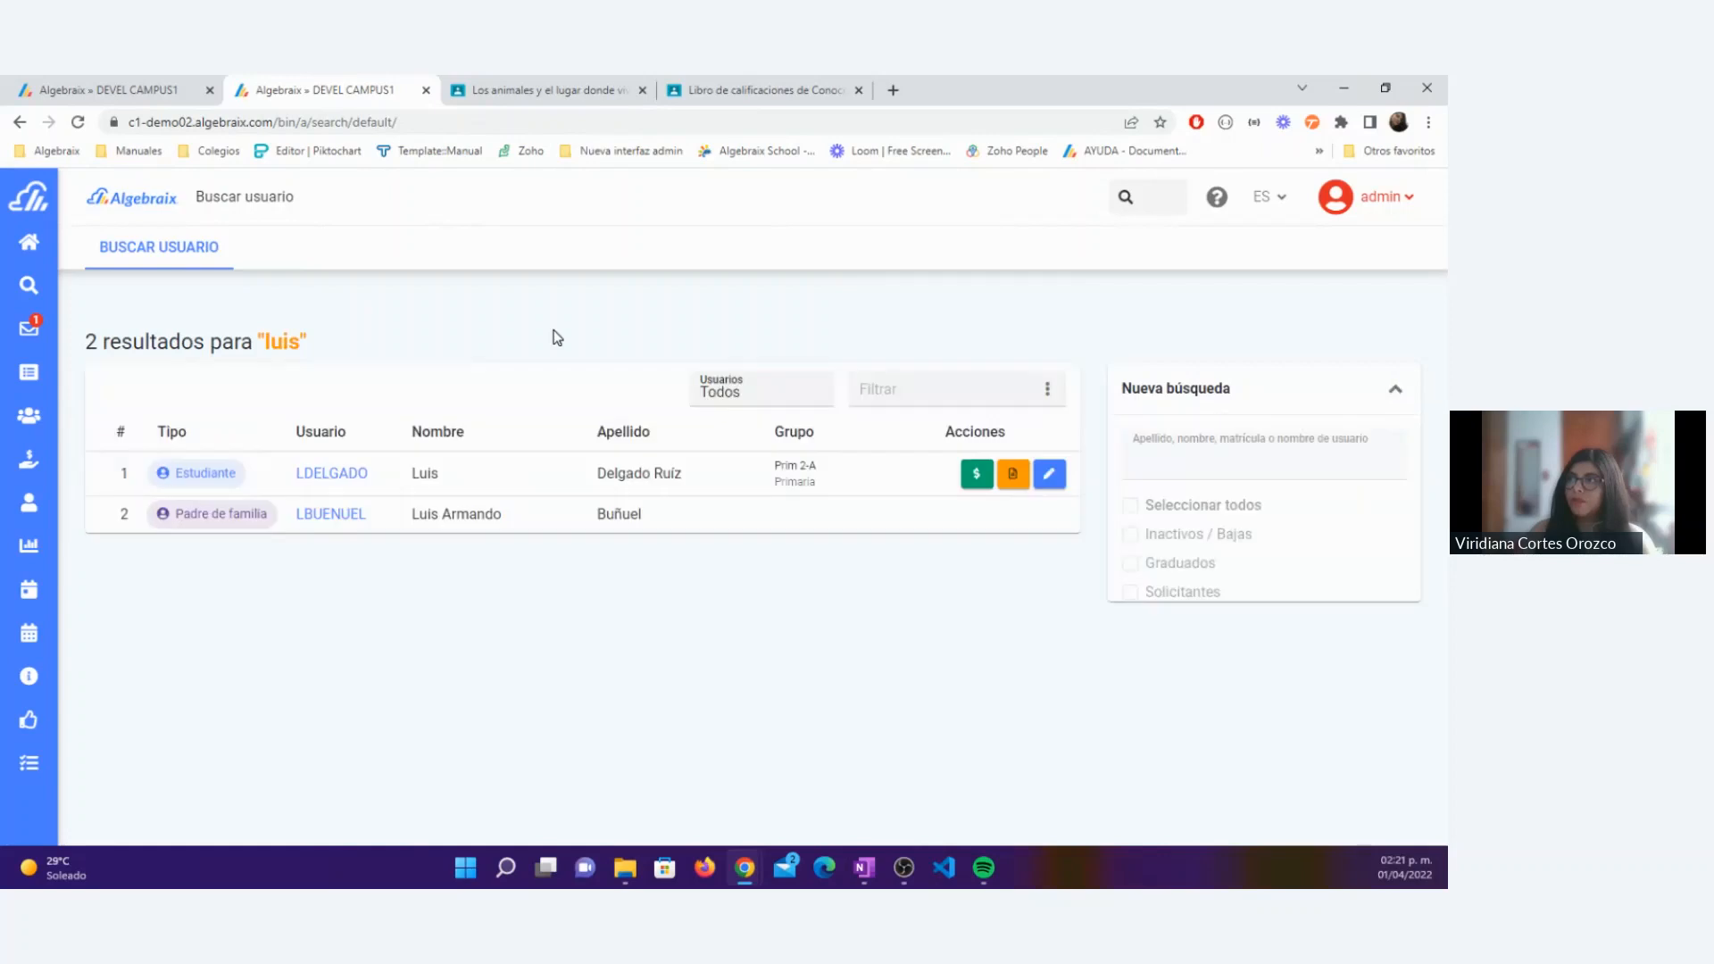
{"action": "left_click", "coordinate": [348, 473]}
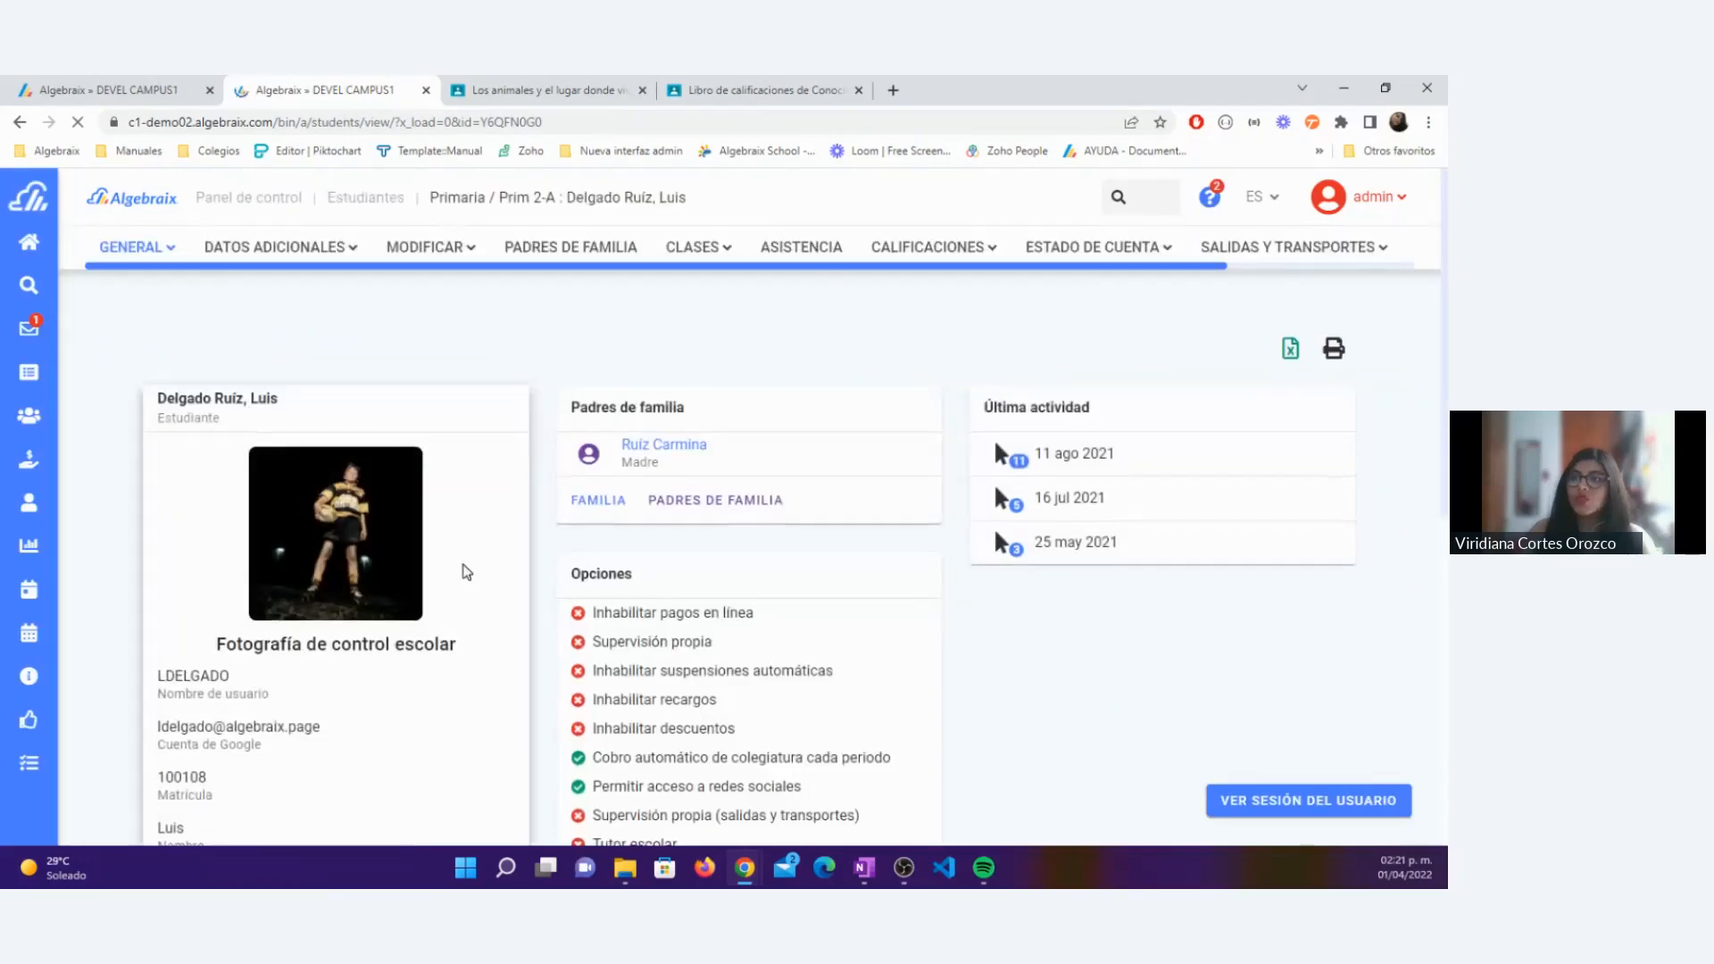
Step: Examine the Cuenta de Google entry in the student's profile
{"action": "left_click_drag", "start_coordinate": [260, 662], "coordinate": [158, 643]}
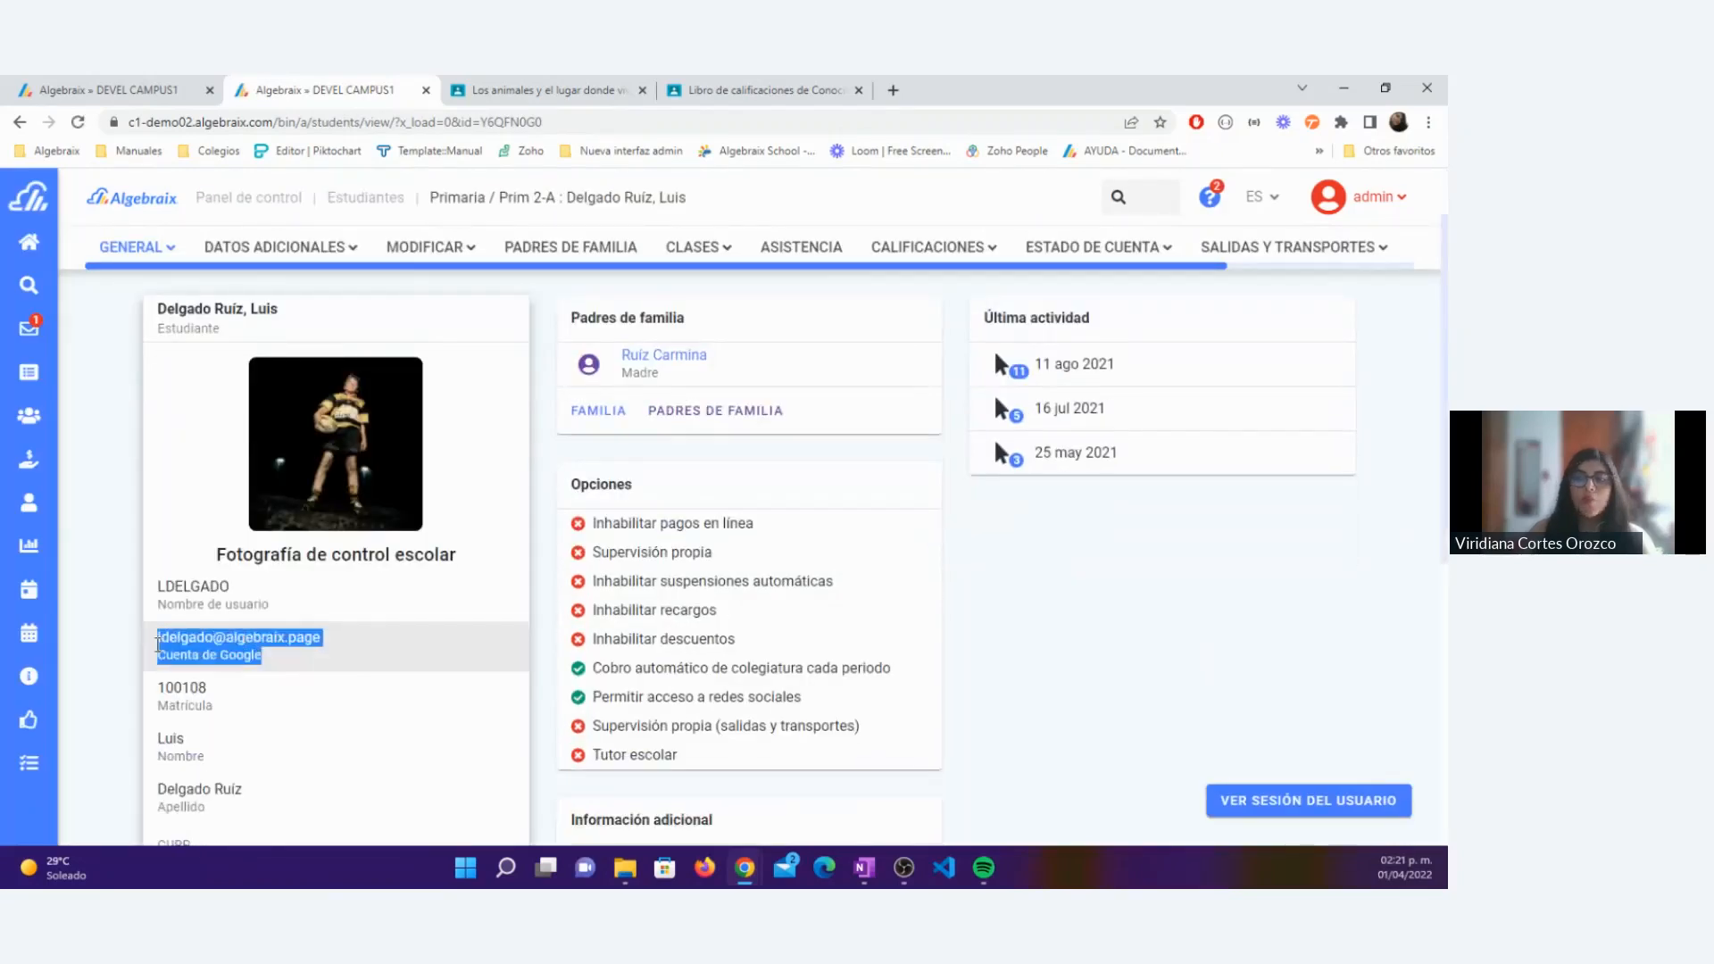
{"action": "left_click", "coordinate": [265, 664]}
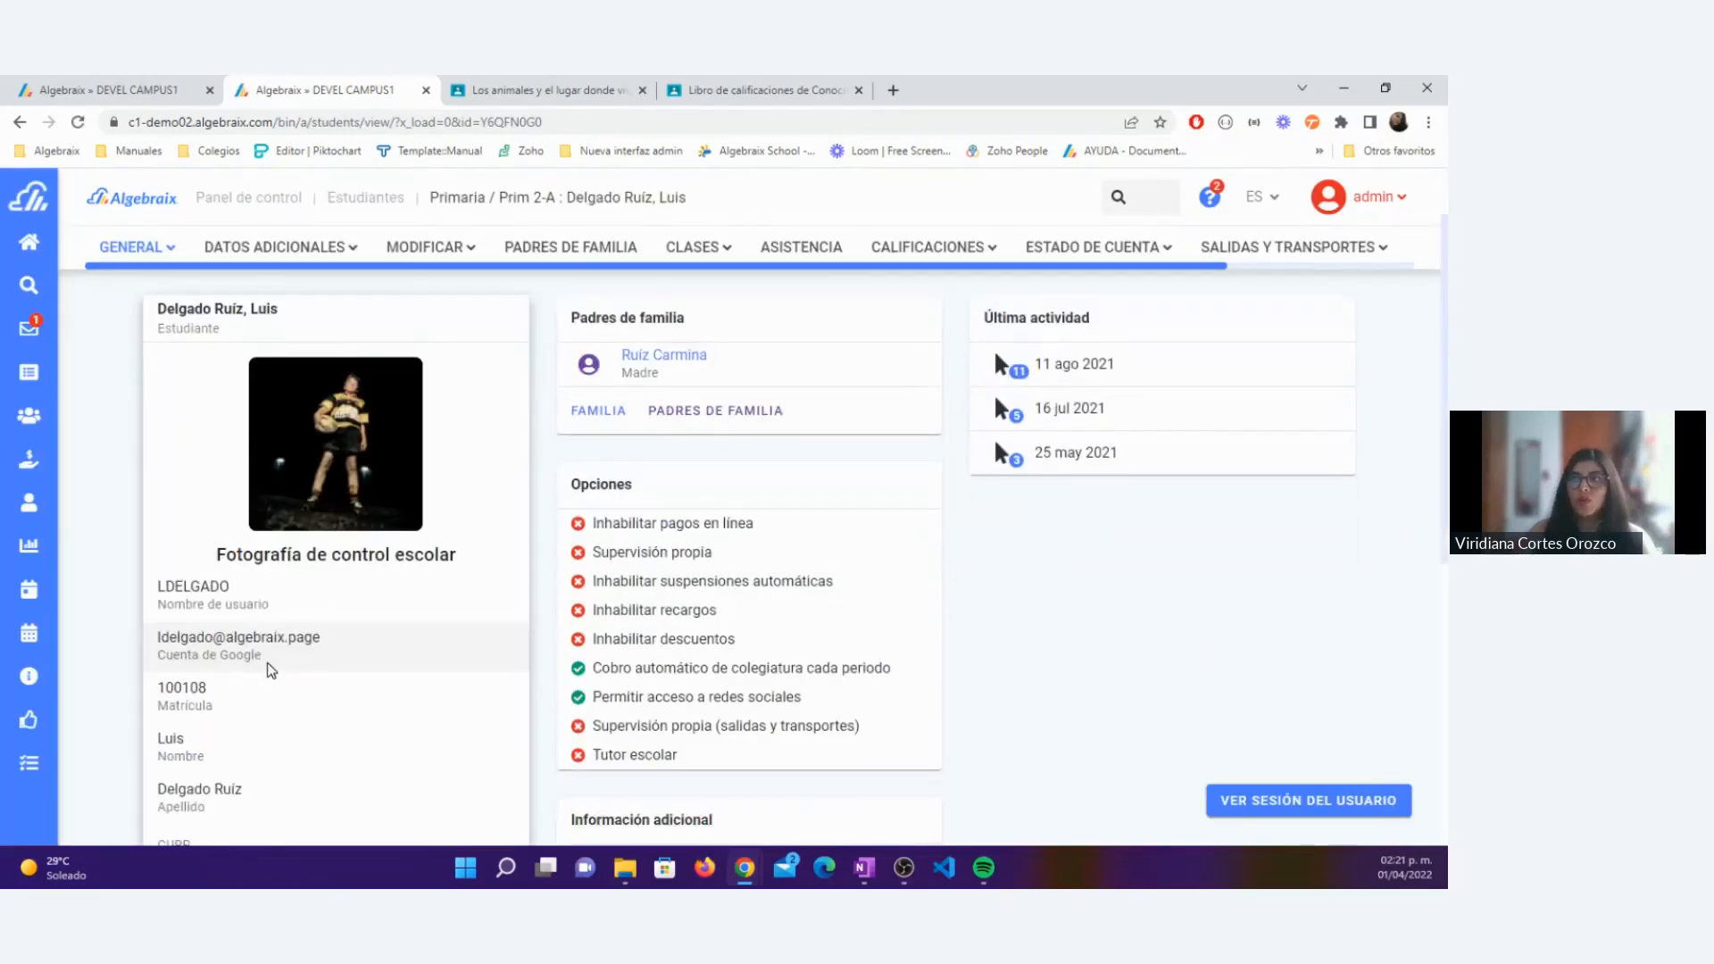
{"action": "left_click_drag", "start_coordinate": [265, 664], "coordinate": [156, 634]}
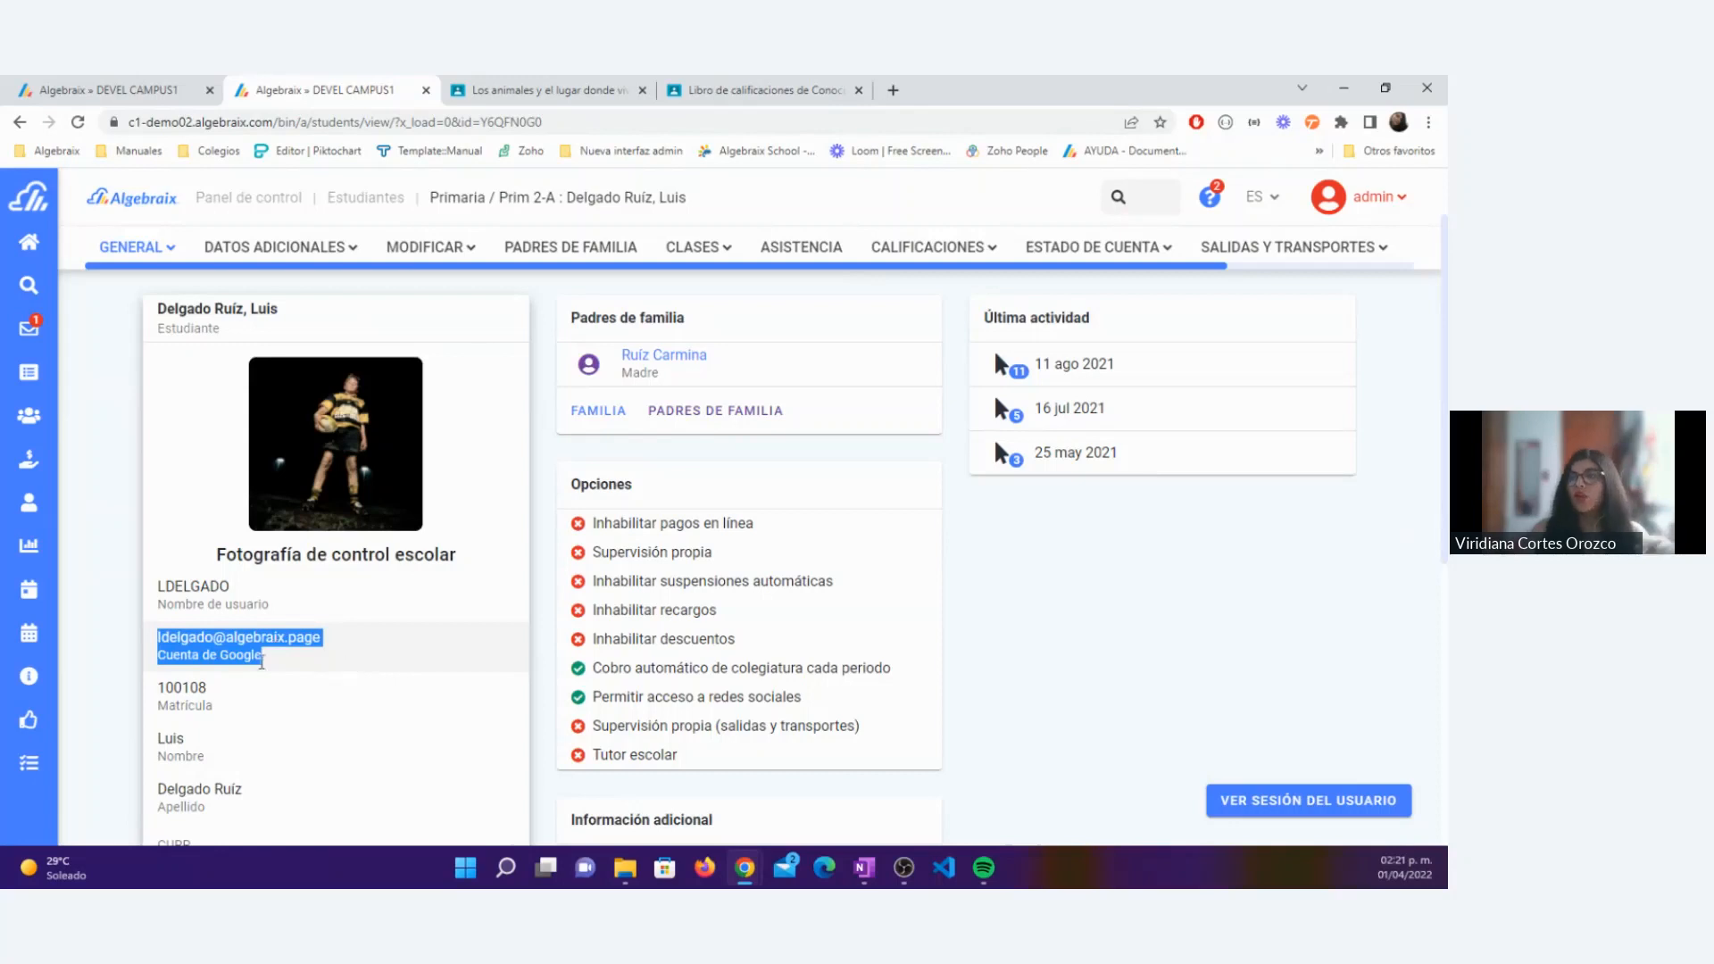
{"action": "left_click", "coordinate": [288, 661]}
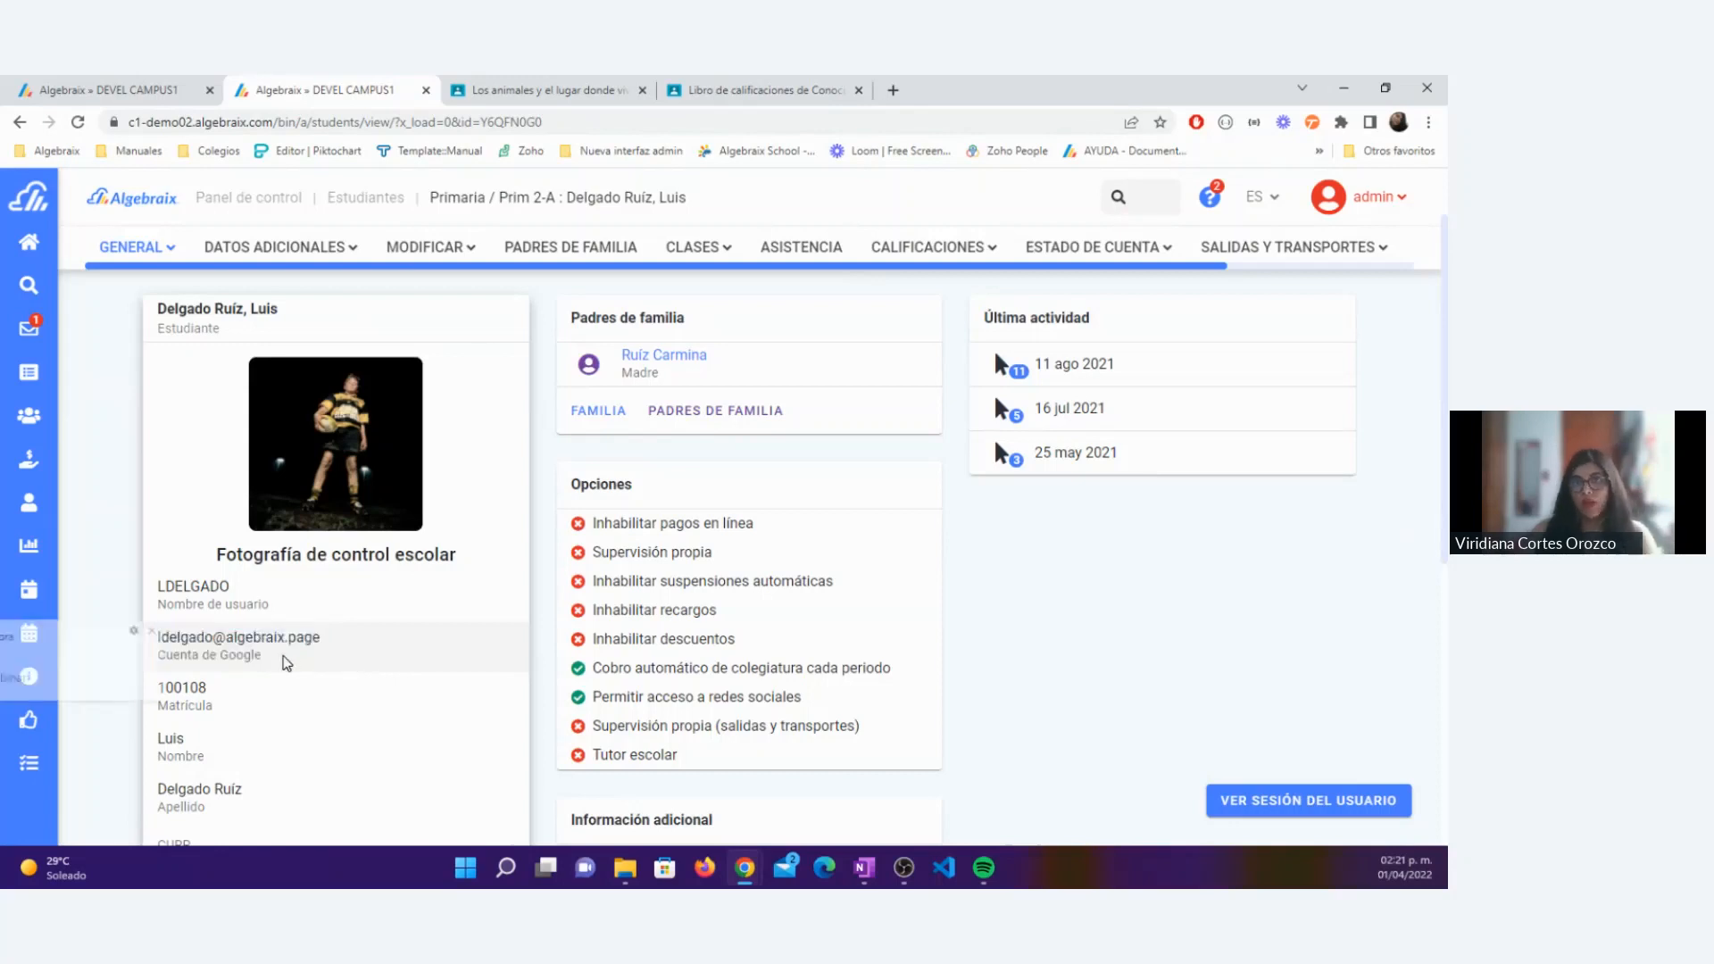
{"action": "triple_click", "coordinate": [273, 656]}
{"action": "left_click", "coordinate": [295, 673]}
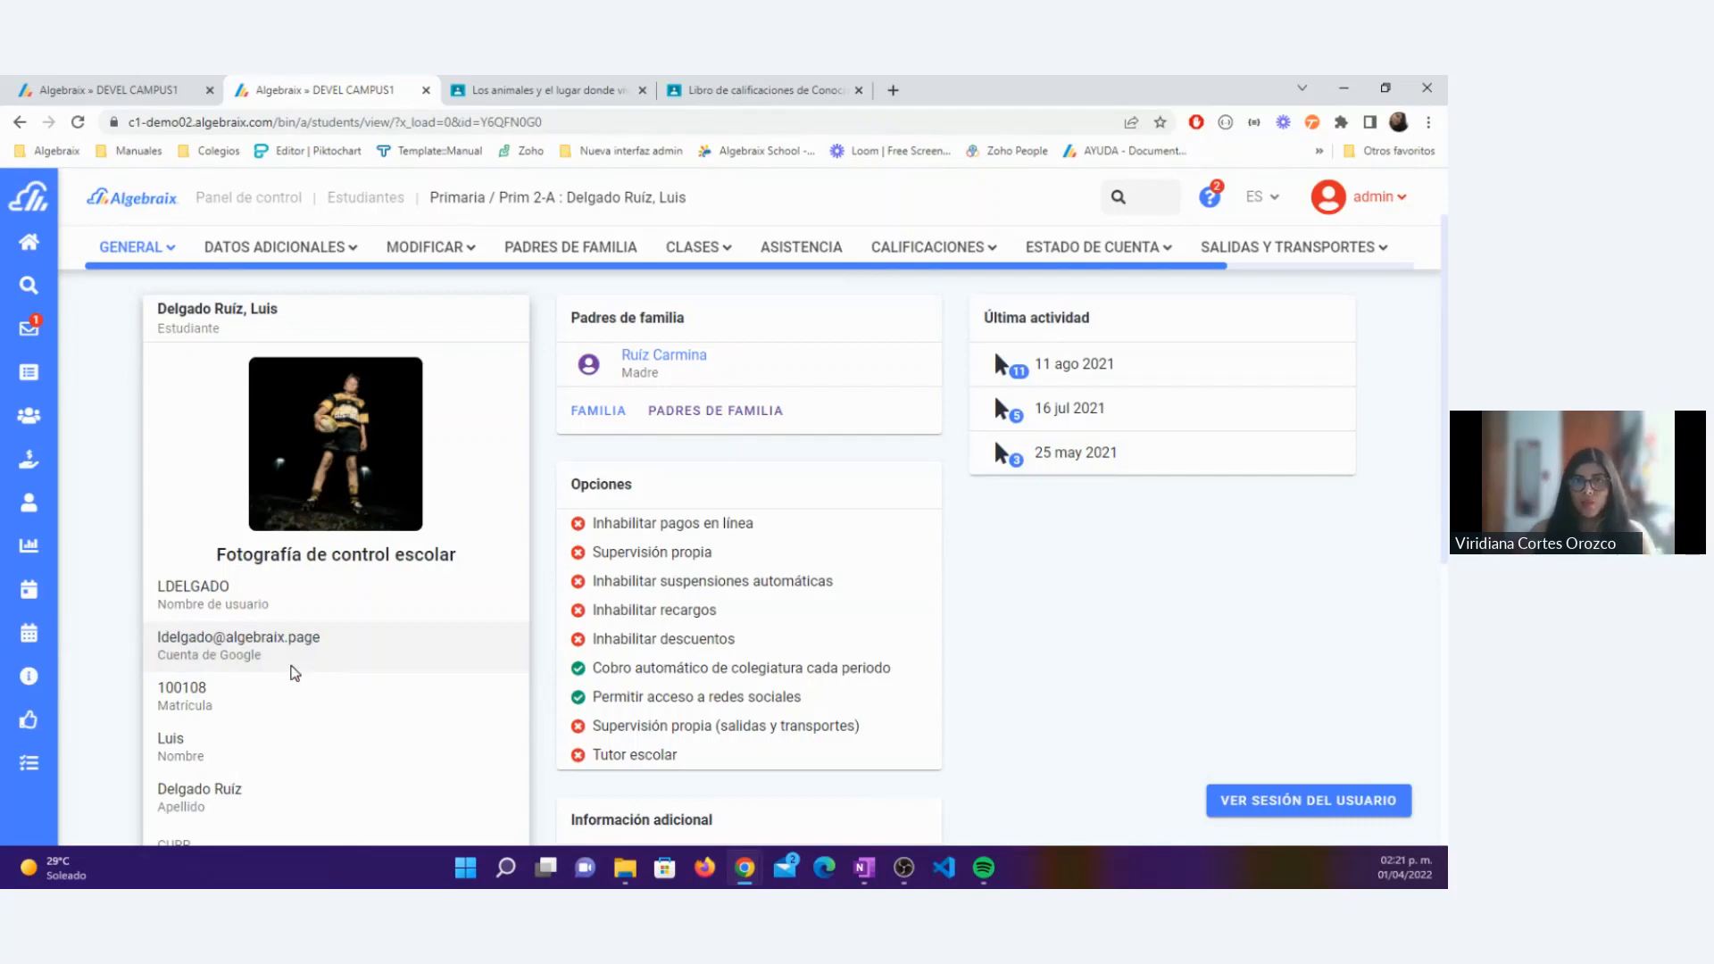
{"action": "left_click_drag", "start_coordinate": [270, 663], "coordinate": [154, 650]}
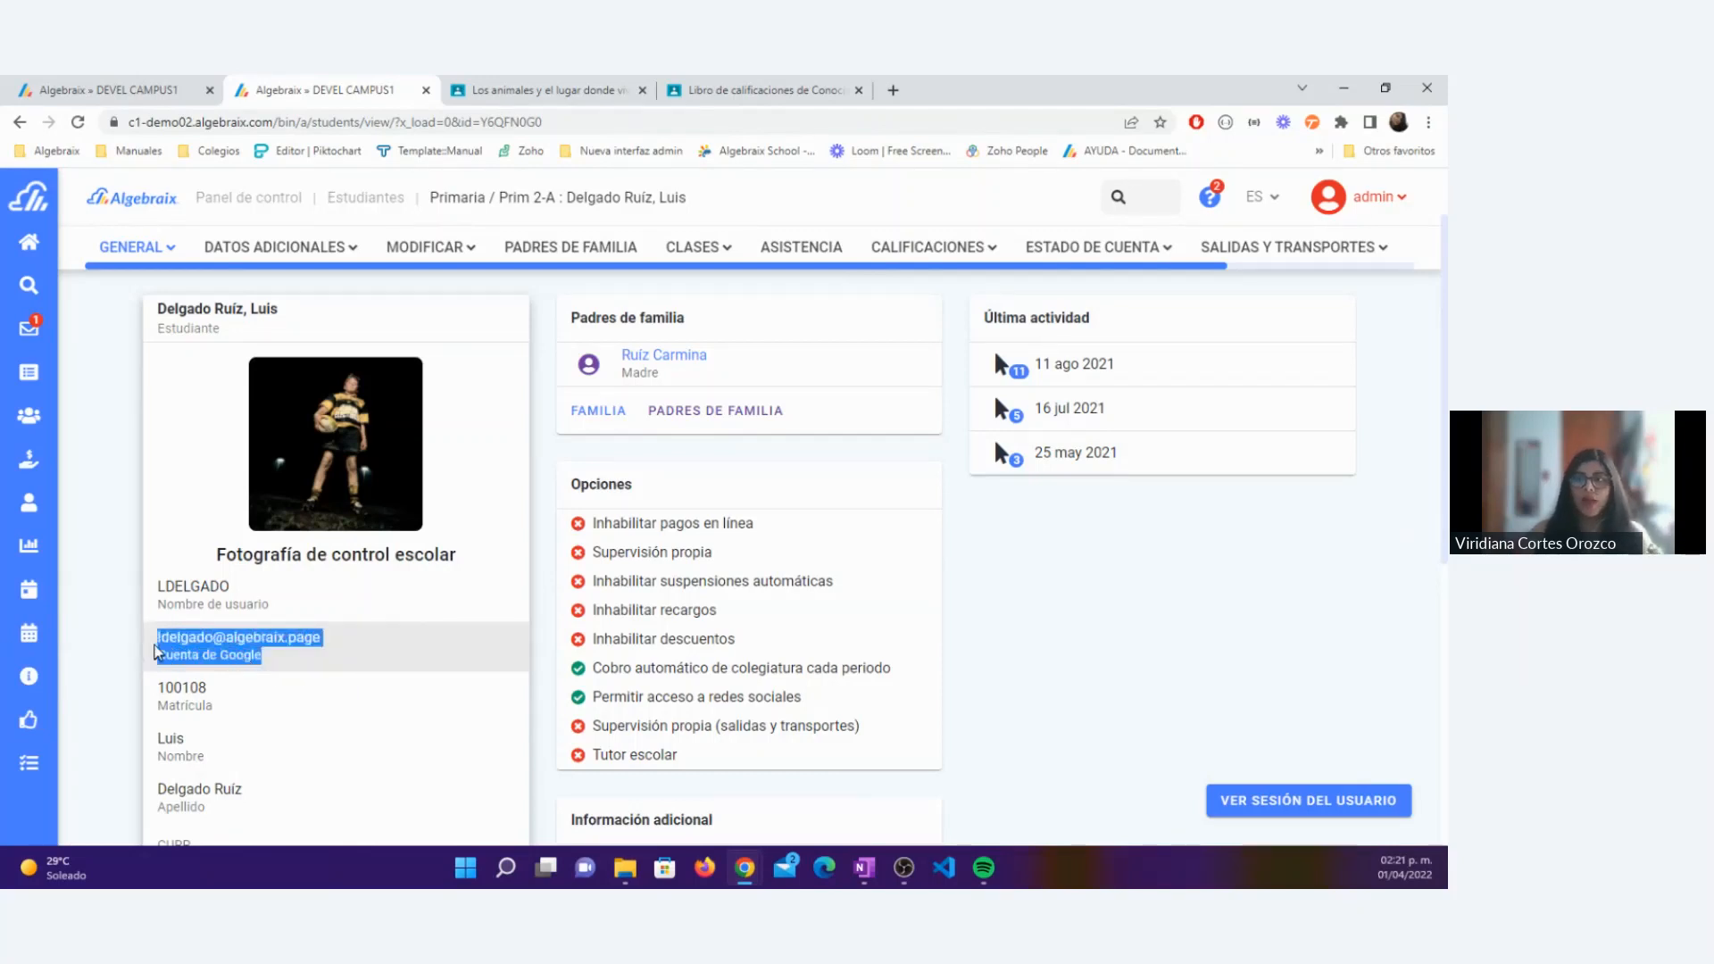
Step: Open the student's data for modification and view the Usuario de Google and Dominio fields
{"action": "left_click", "coordinate": [308, 657]}
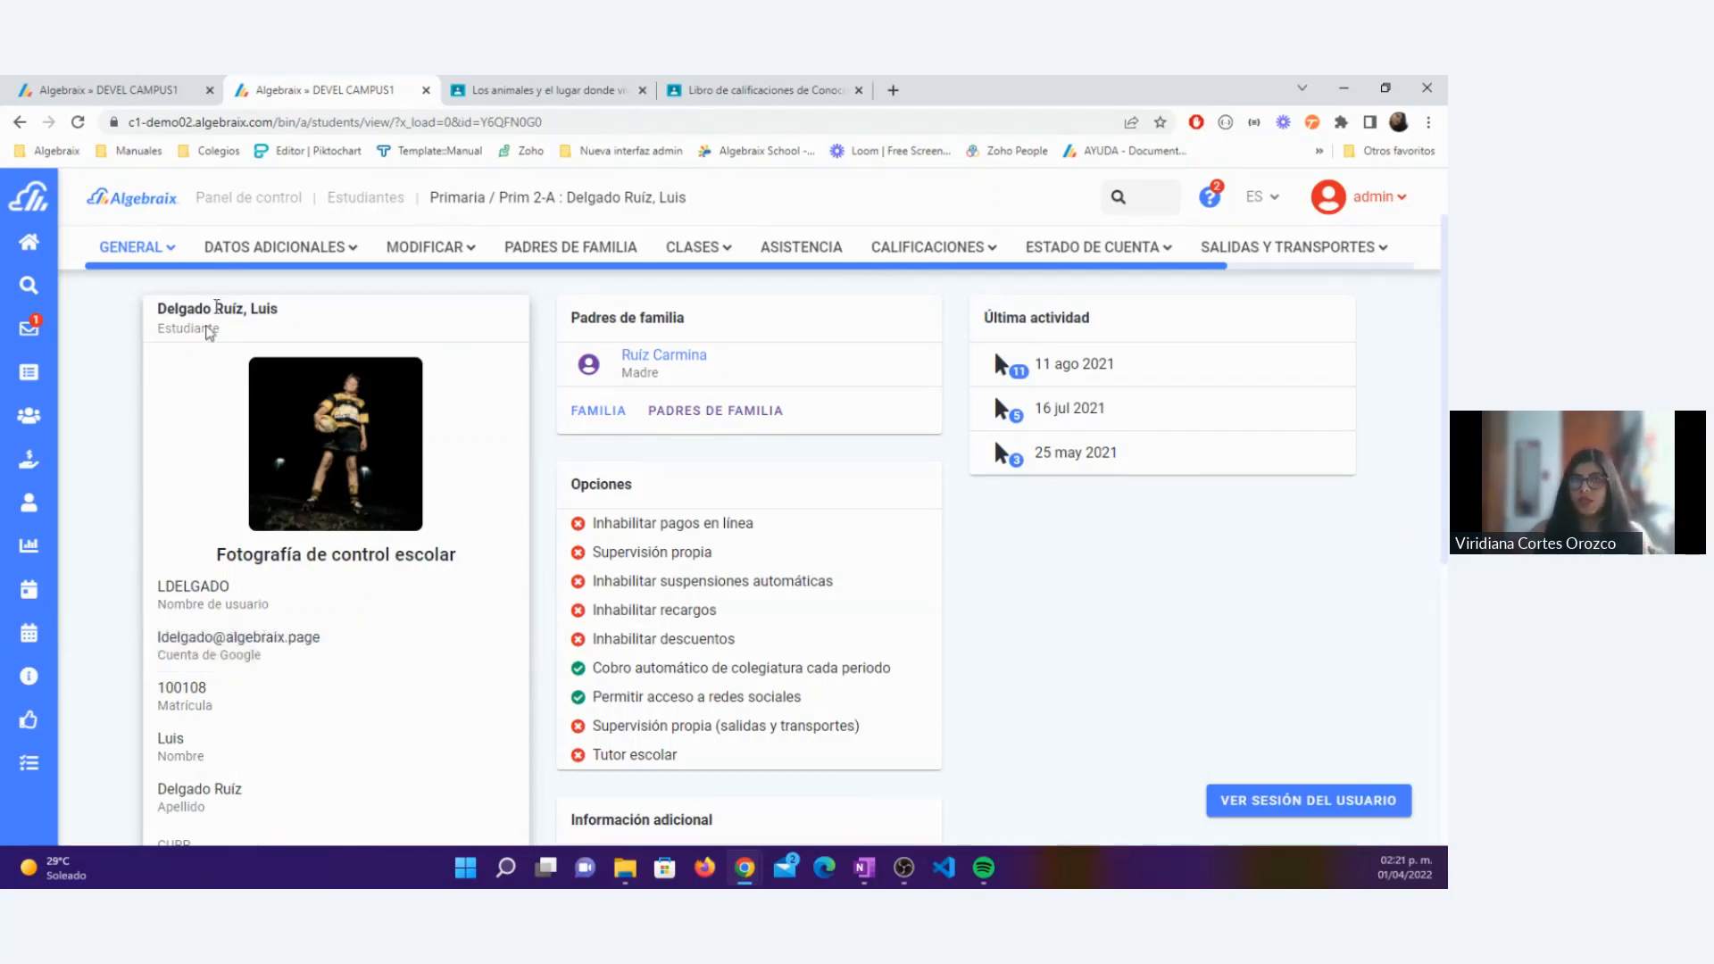
{"action": "left_click", "coordinate": [431, 247]}
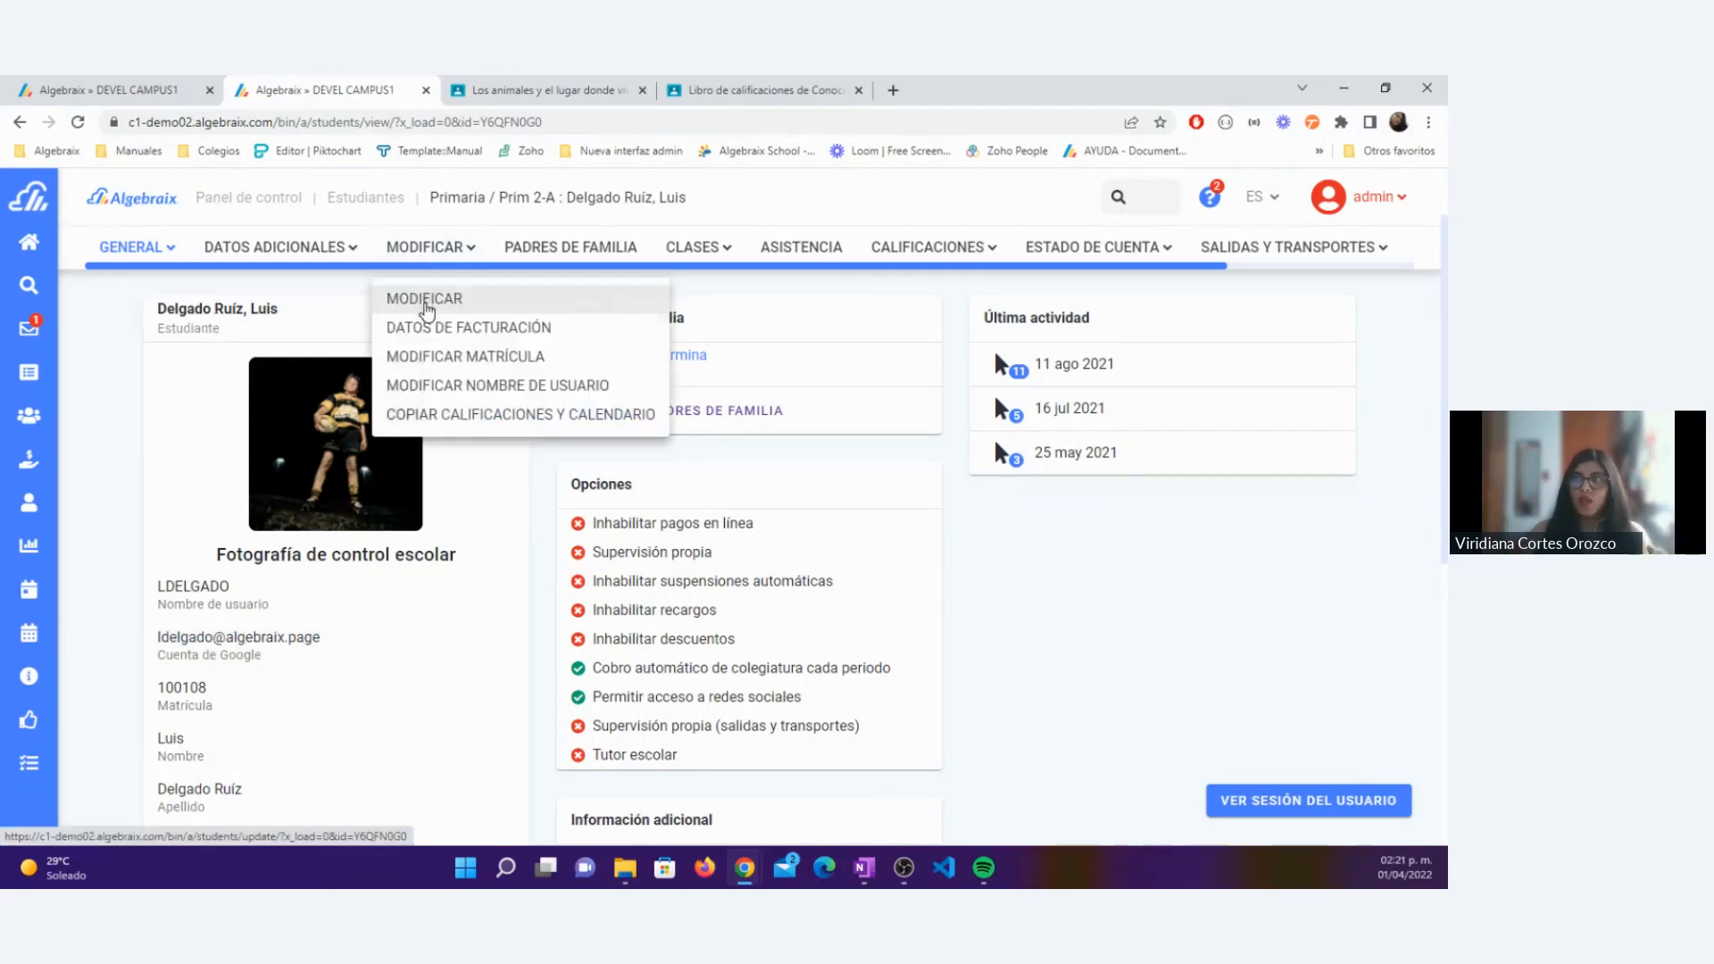
{"action": "left_click", "coordinate": [426, 304]}
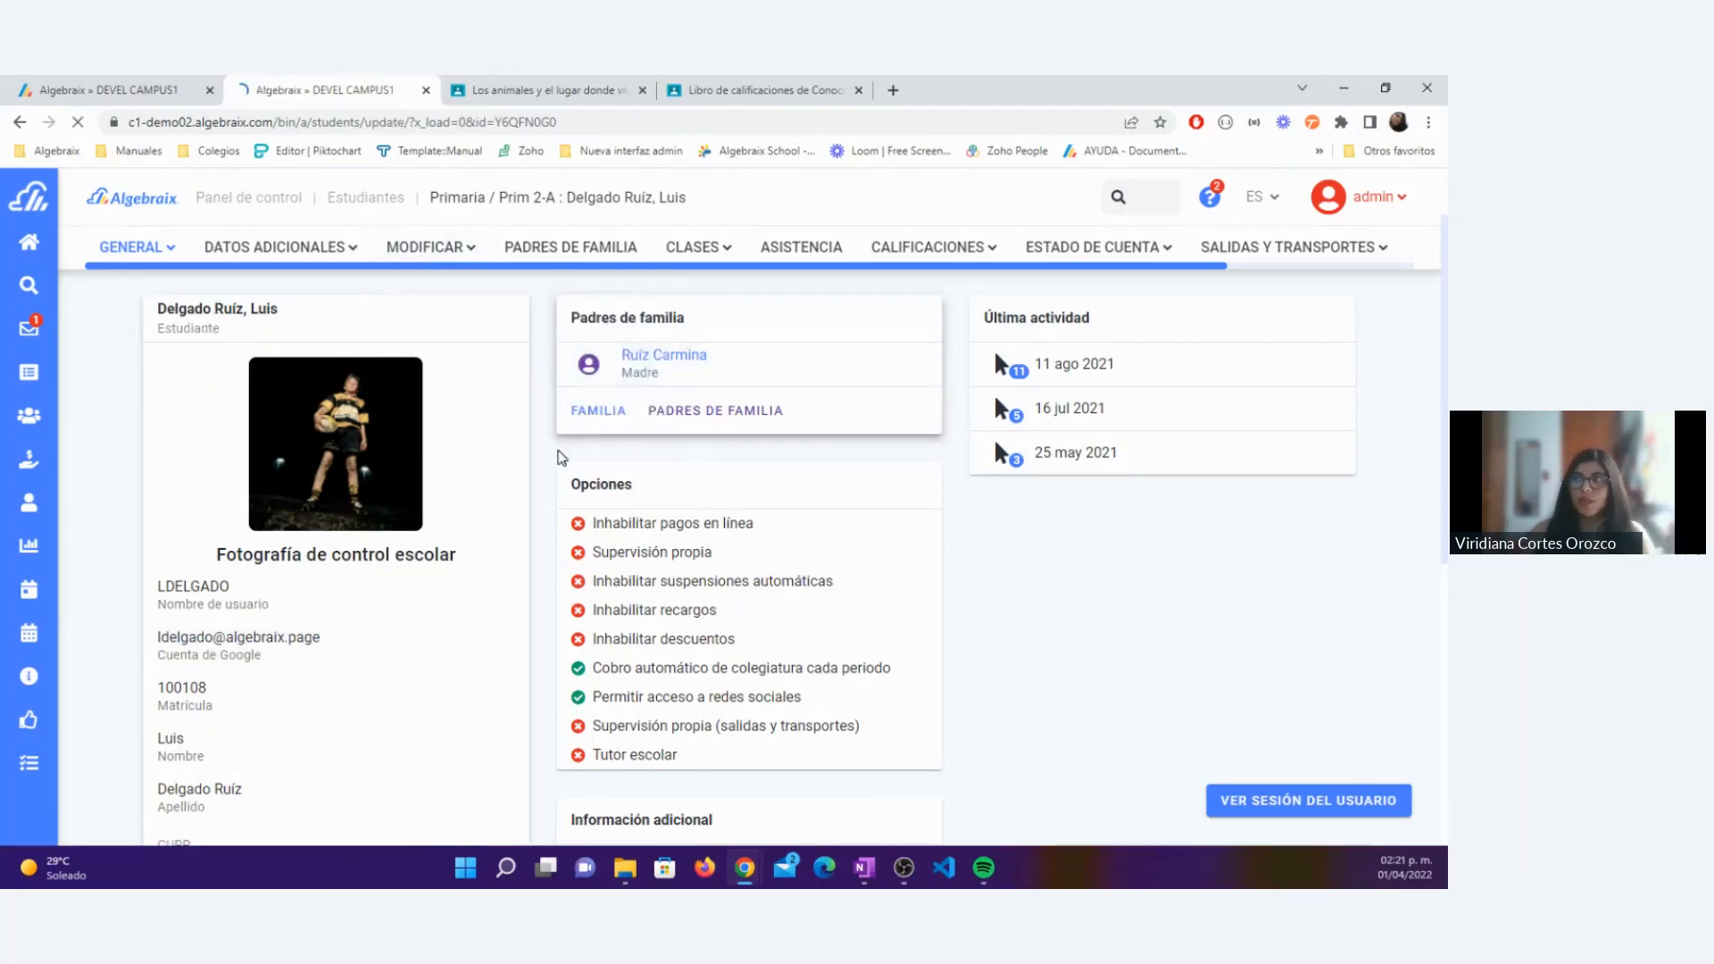
{"action": "scroll", "coordinate": [576, 491], "scroll_direction": "down", "scroll_amount": 3}
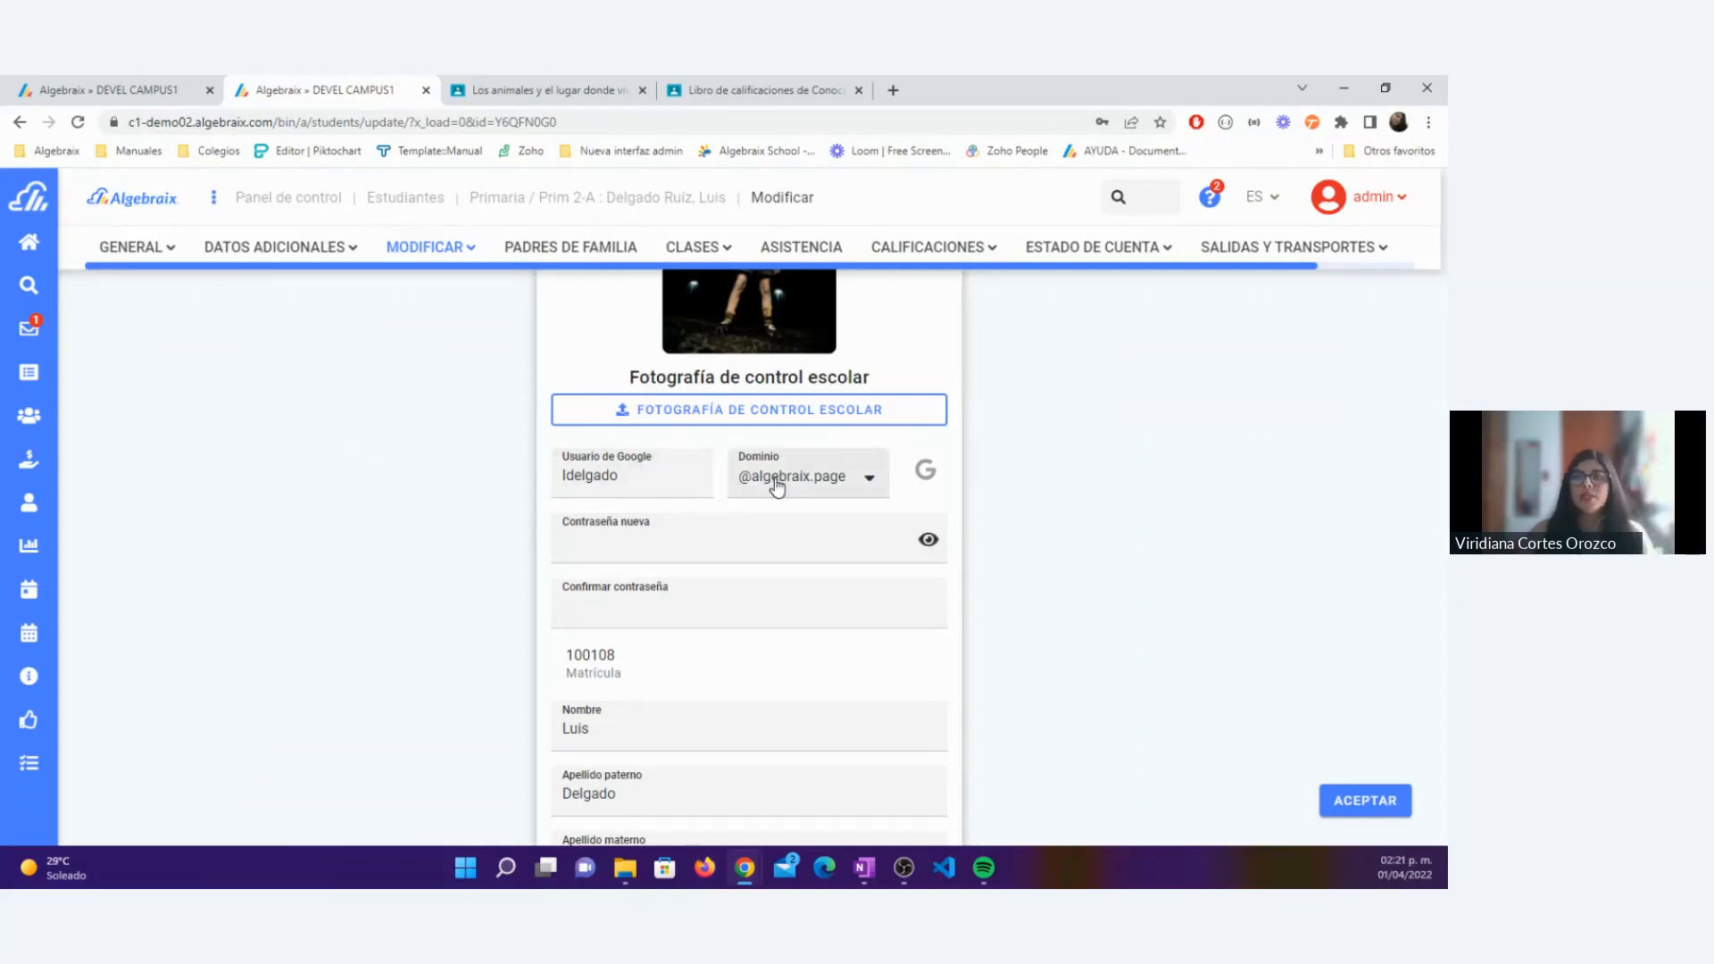
Step: Switch to Google Classroom, close the Los animales activity page and view the first student's Mapa mental grade options in the gradebook
{"action": "left_click", "coordinate": [159, 92]}
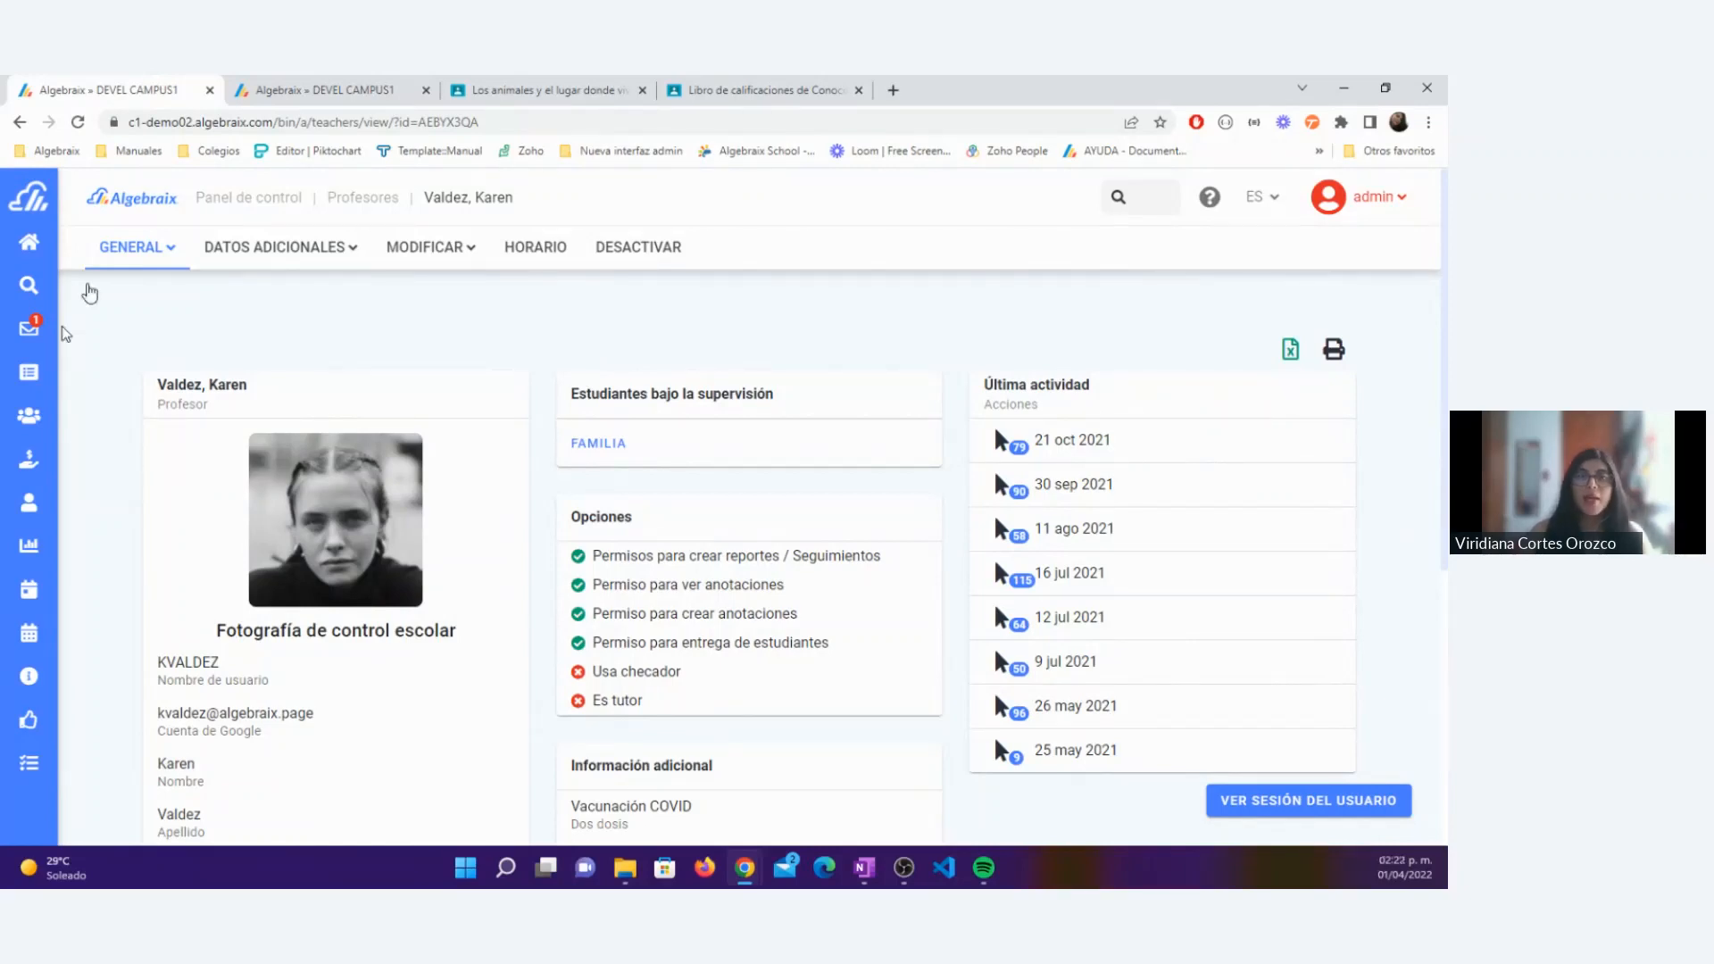
{"action": "left_click", "coordinate": [541, 89]}
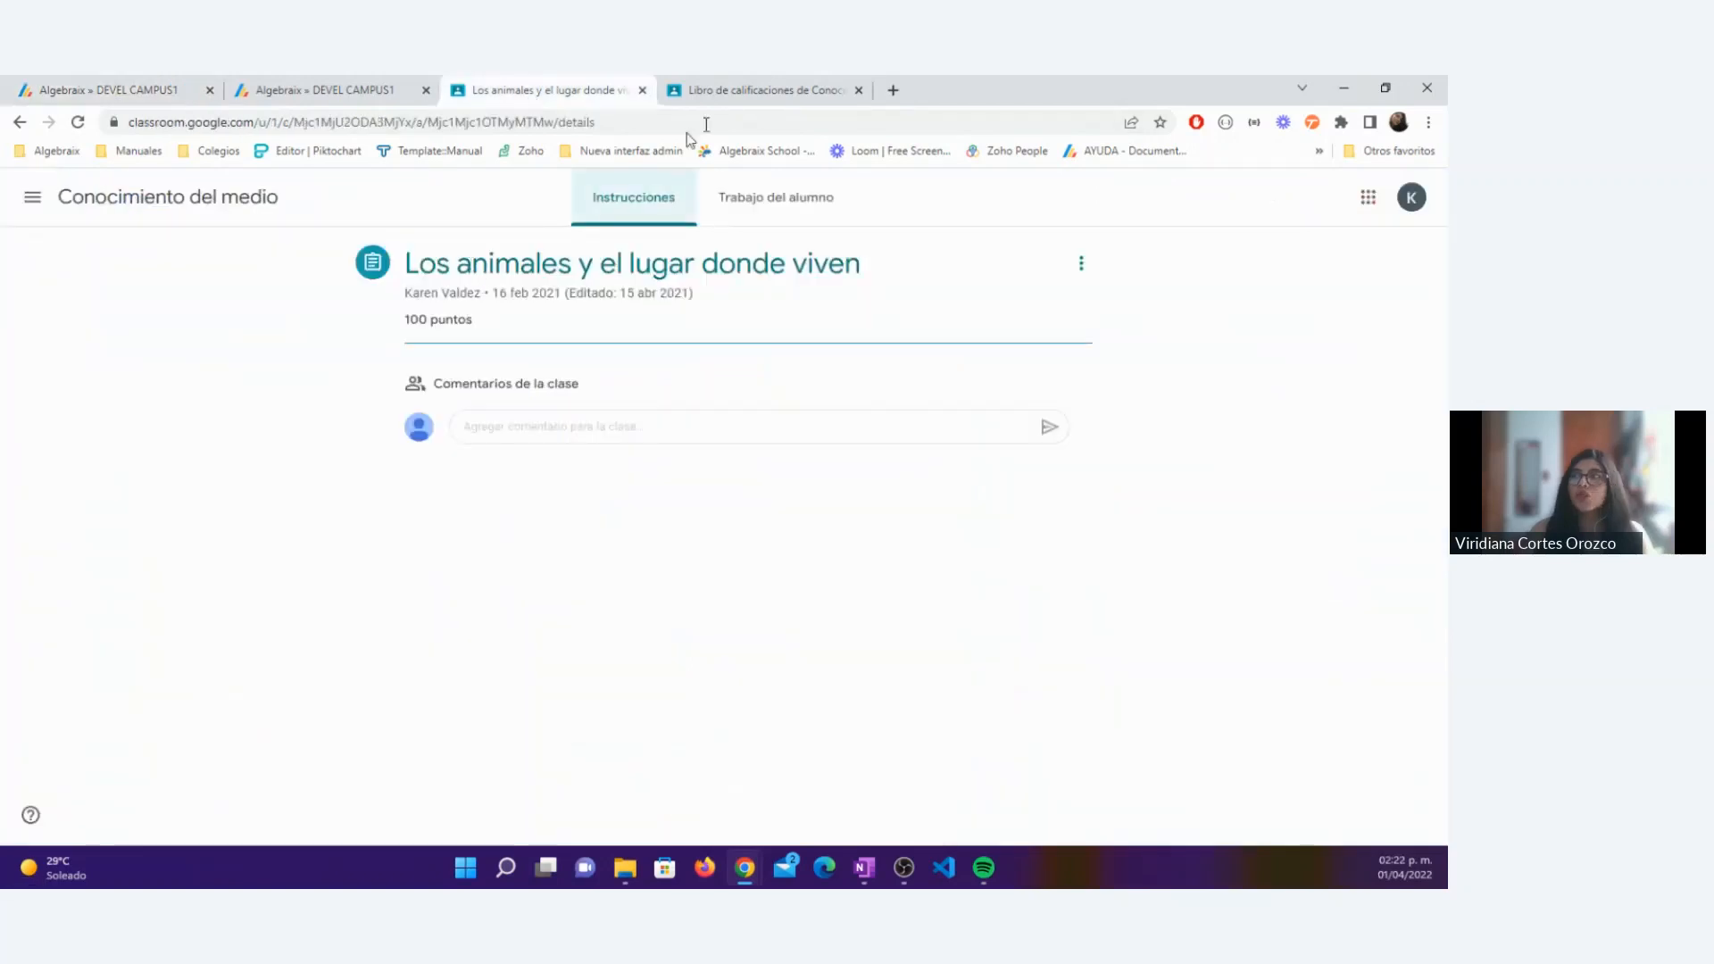
{"action": "left_click", "coordinate": [642, 91]}
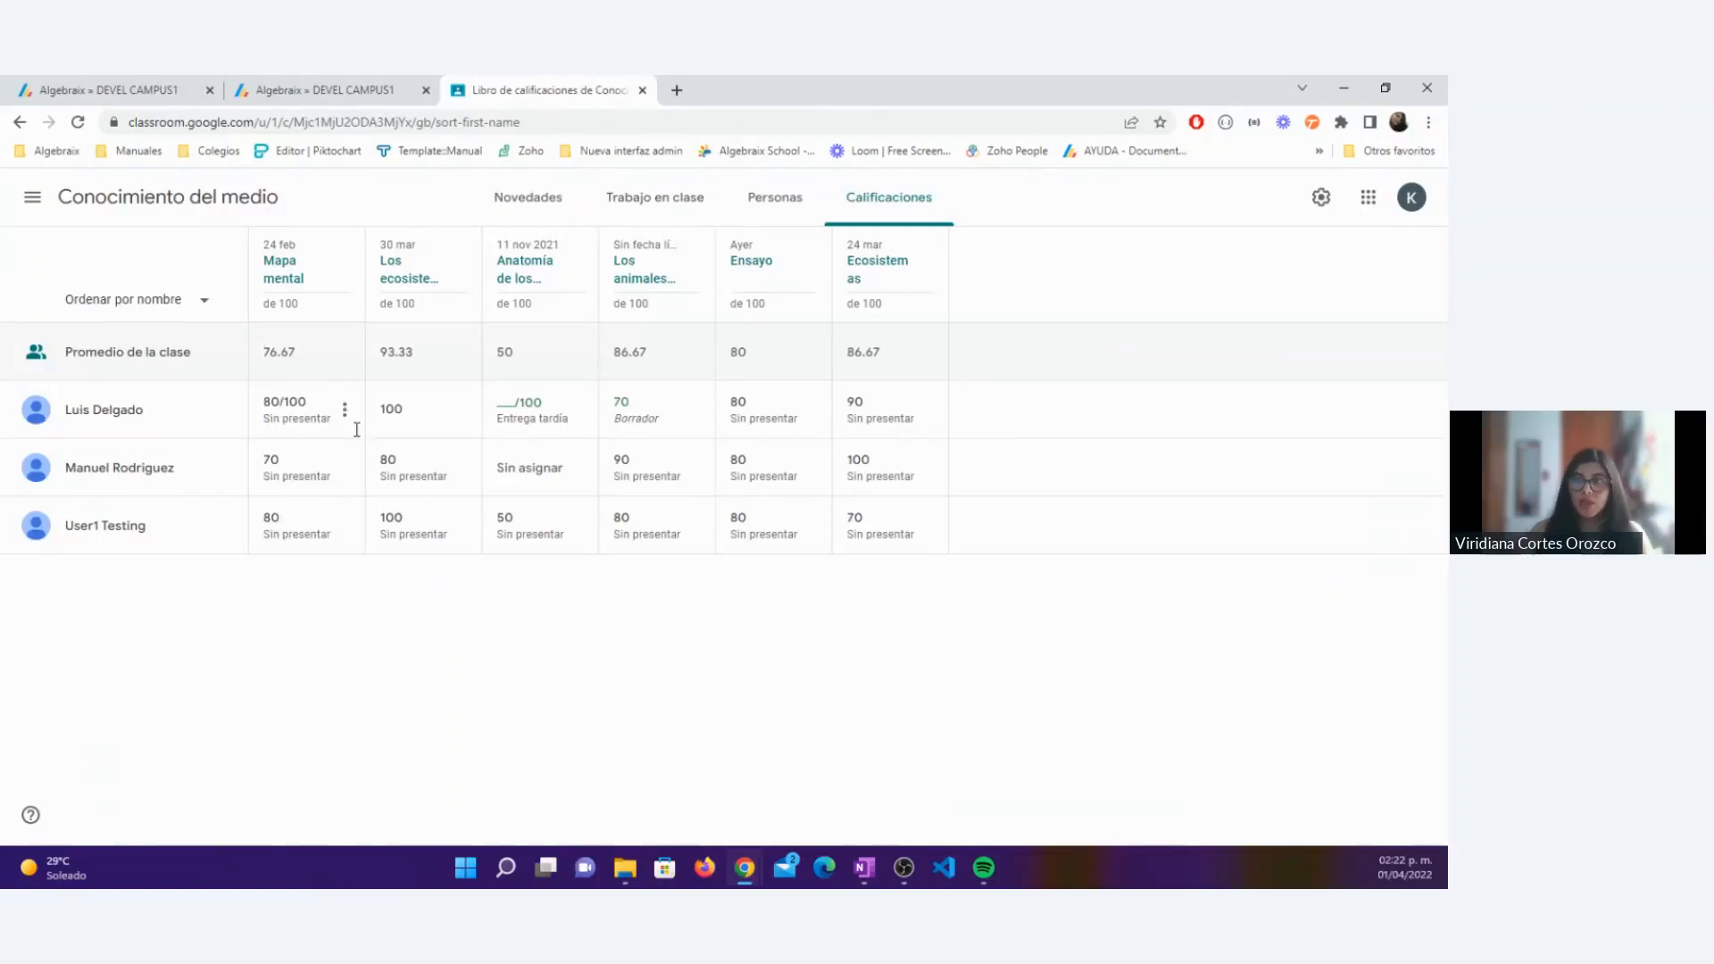
{"action": "left_click", "coordinate": [344, 411]}
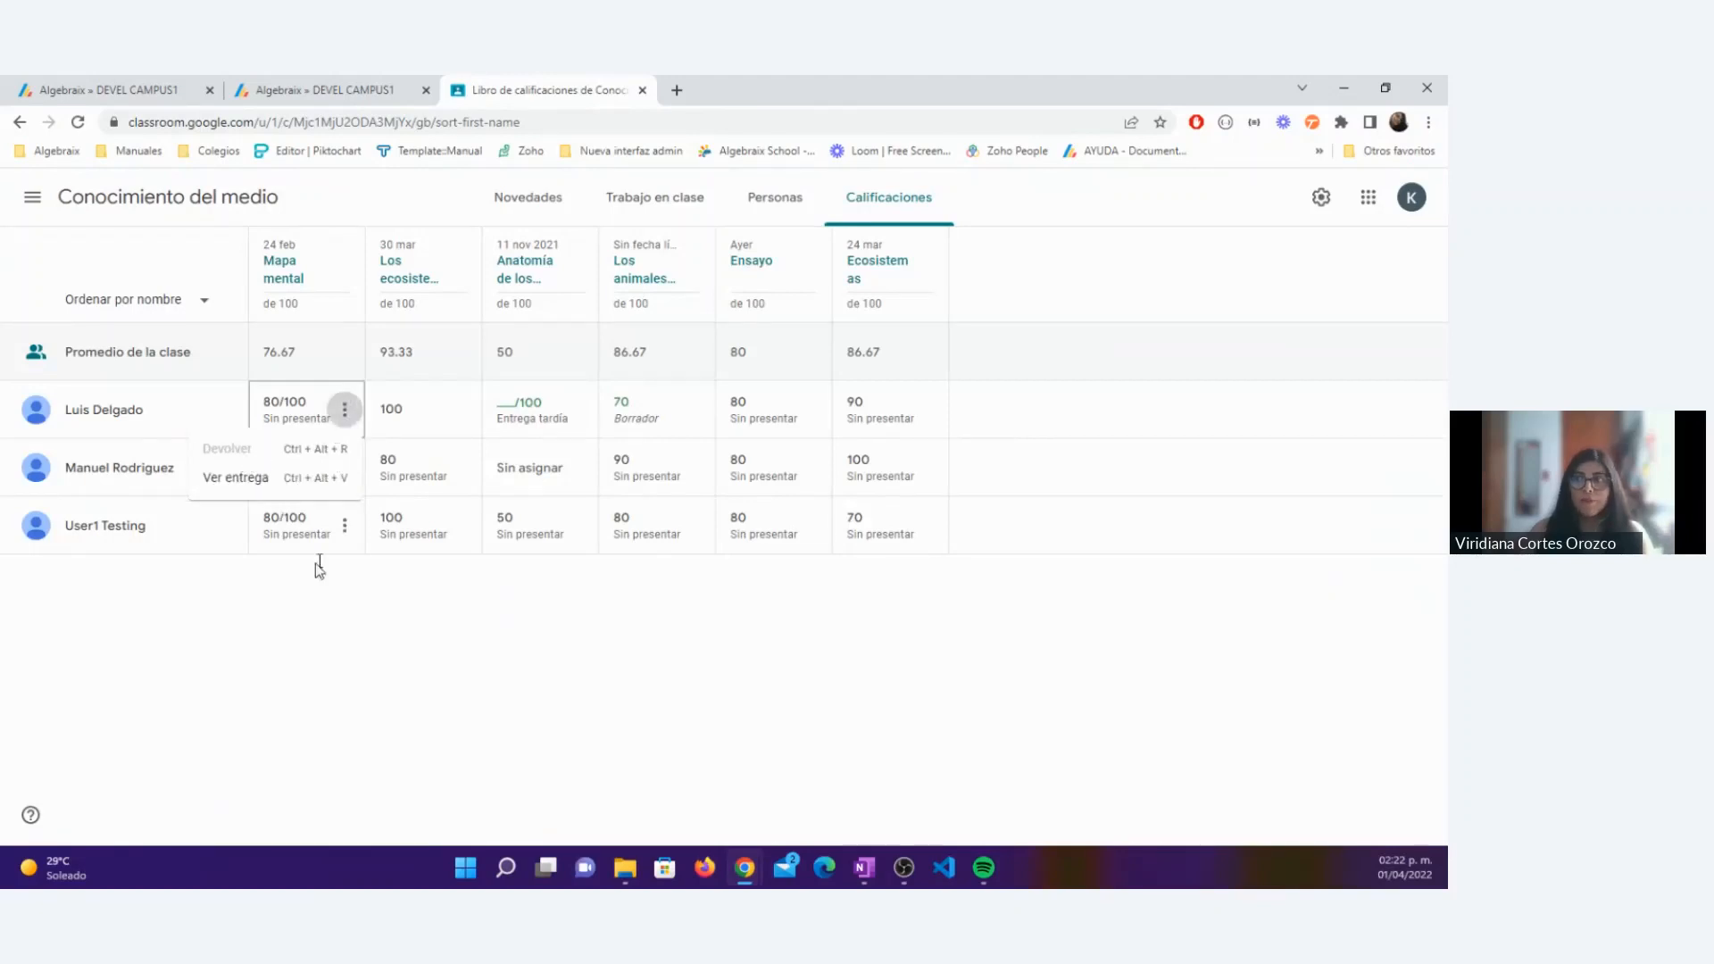
{"action": "left_click", "coordinate": [296, 644]}
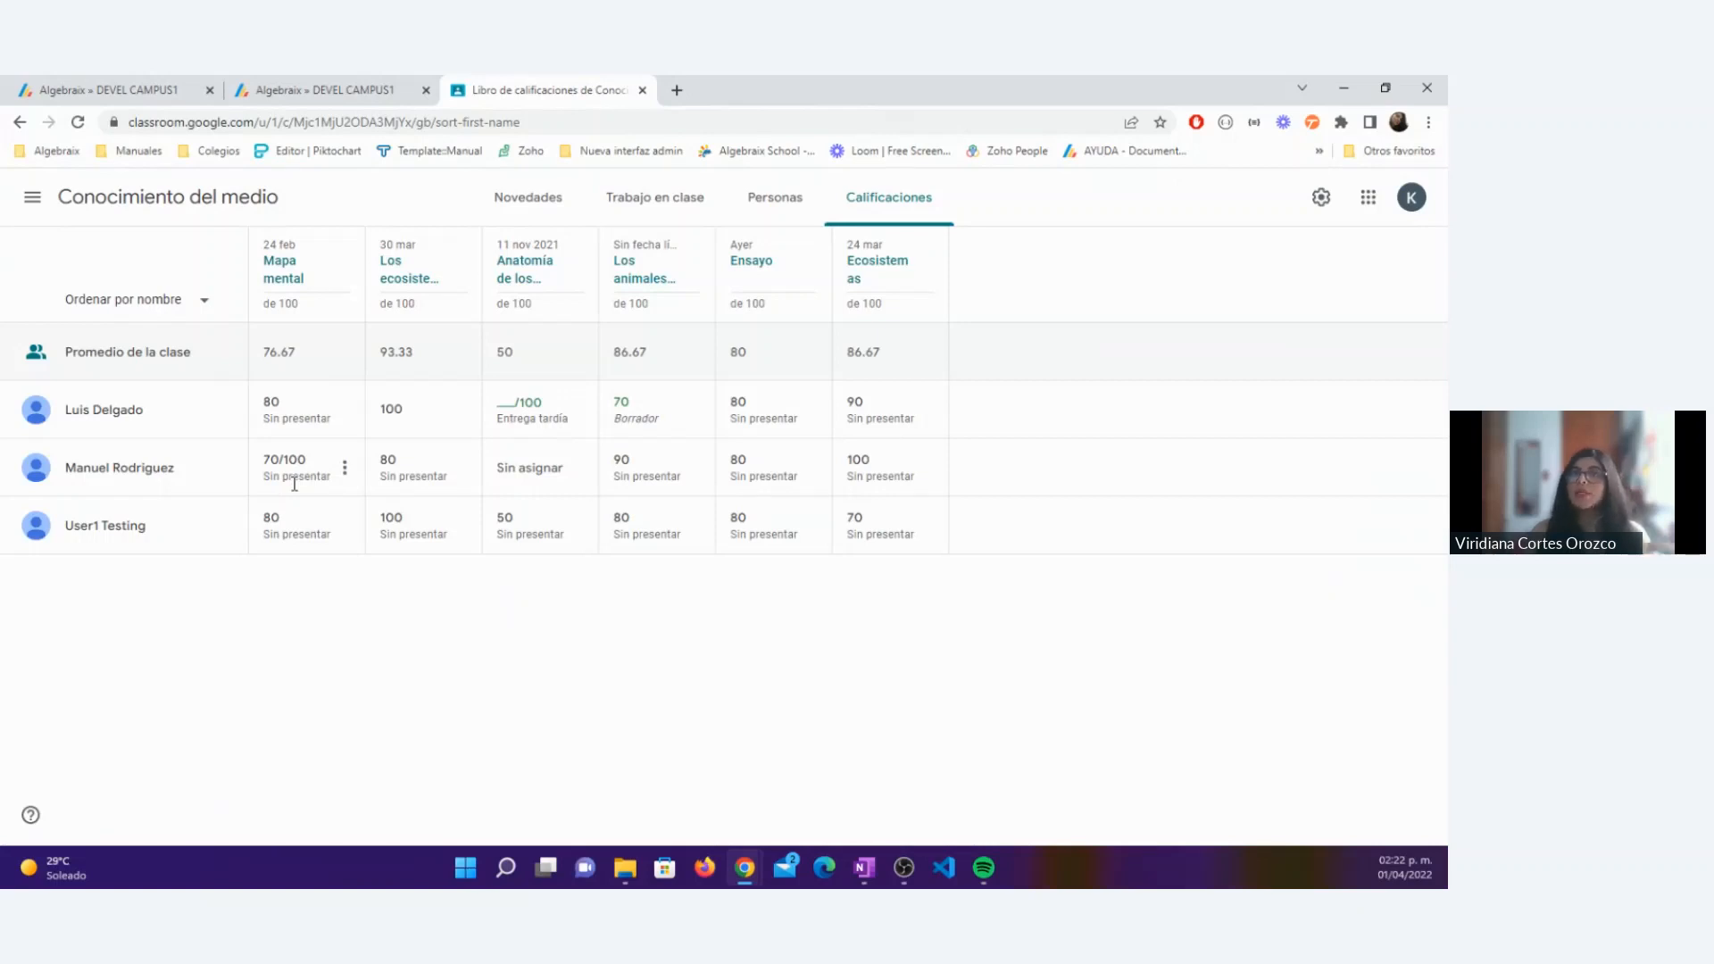
Step: Return to the teacher's profile in Algebraix and enter her user session in supervision mode
{"action": "left_click", "coordinate": [141, 87]}
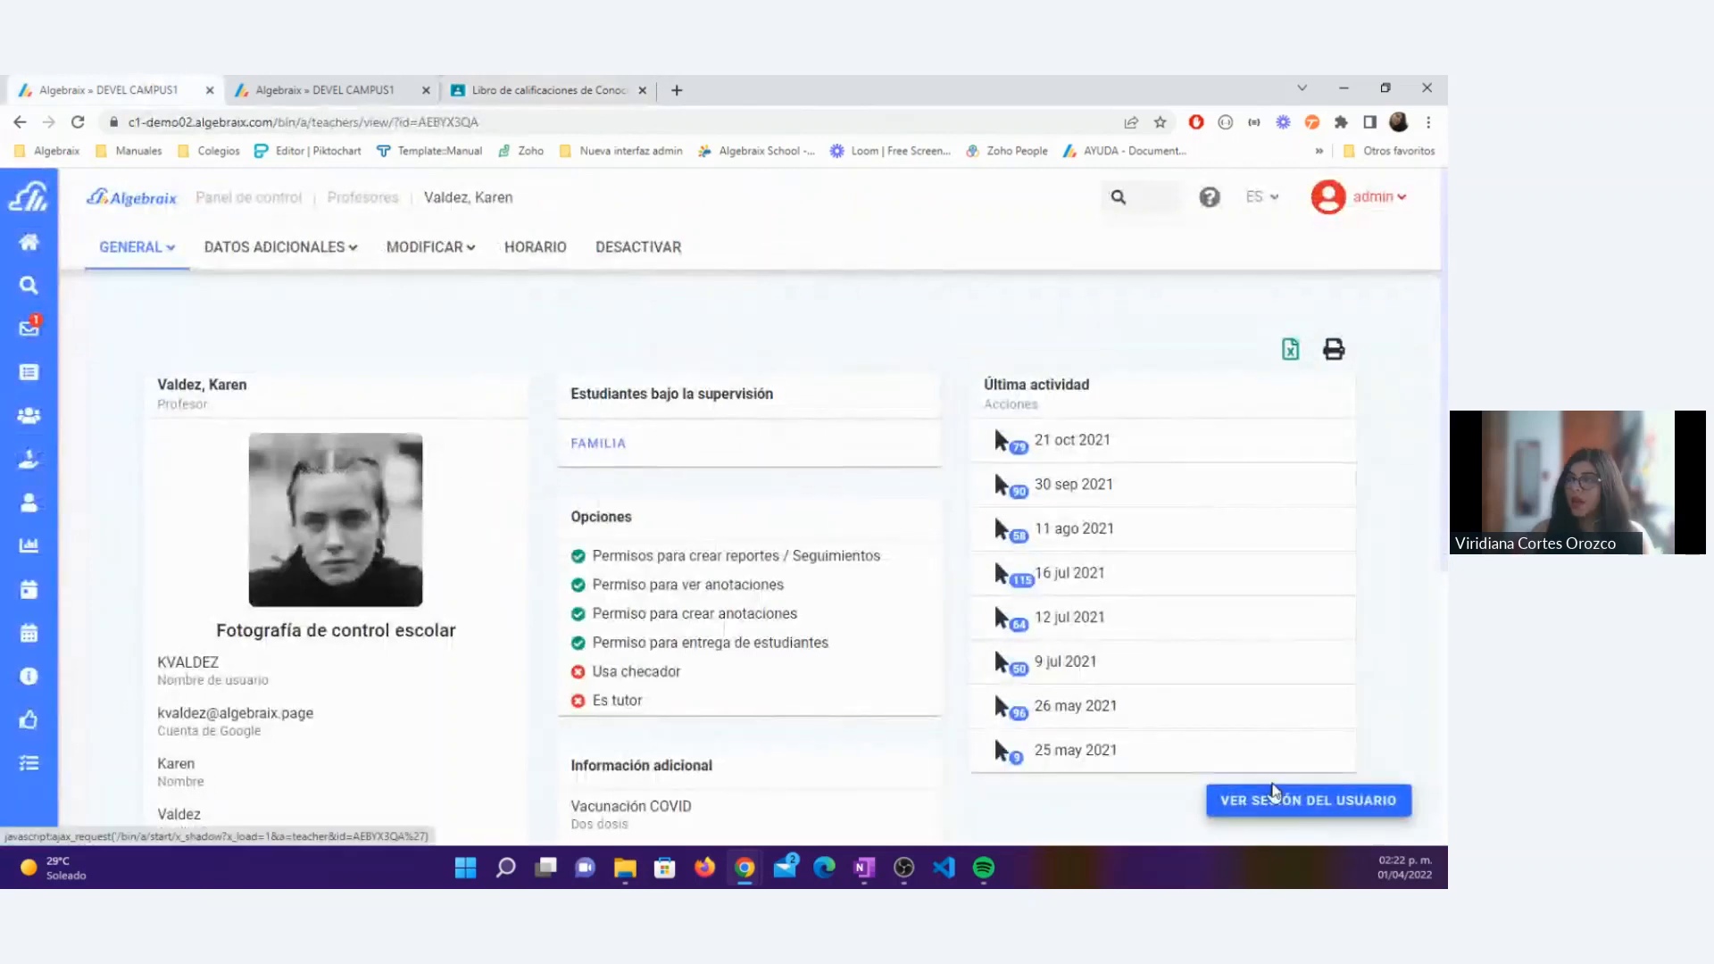
{"action": "left_click", "coordinate": [1274, 792]}
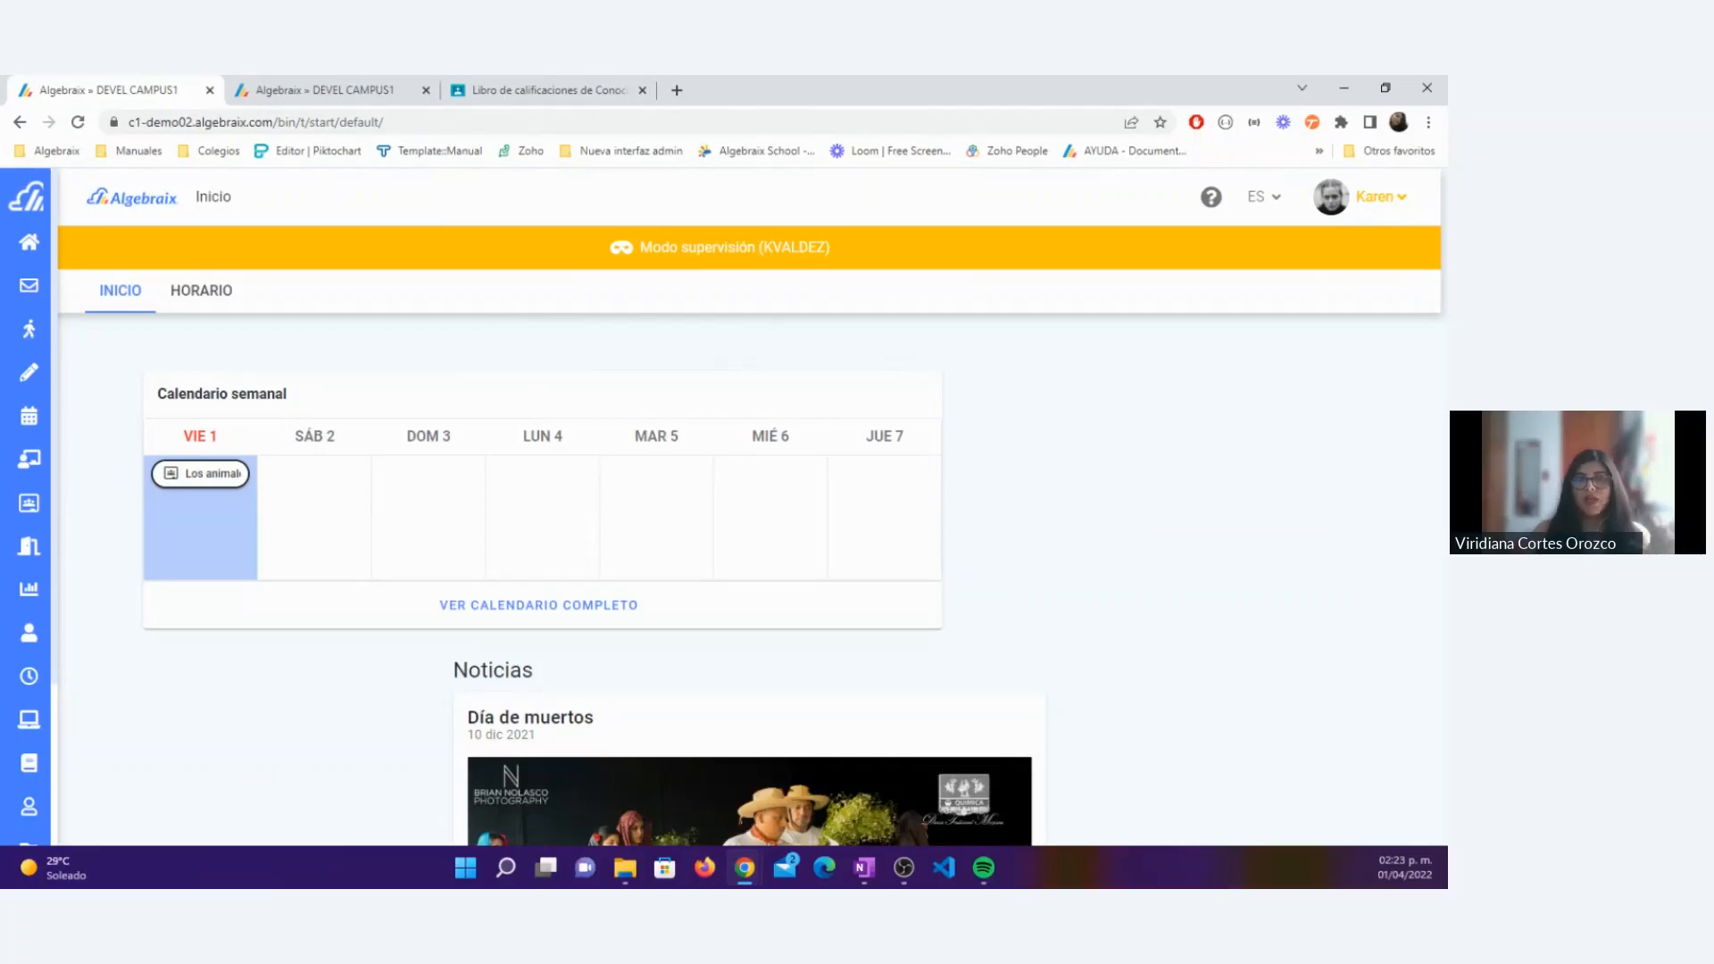
Step: In Google Classroom, go from the gradebook to the overview of all classes and look through the teacher's class list
{"action": "left_click", "coordinate": [571, 80]}
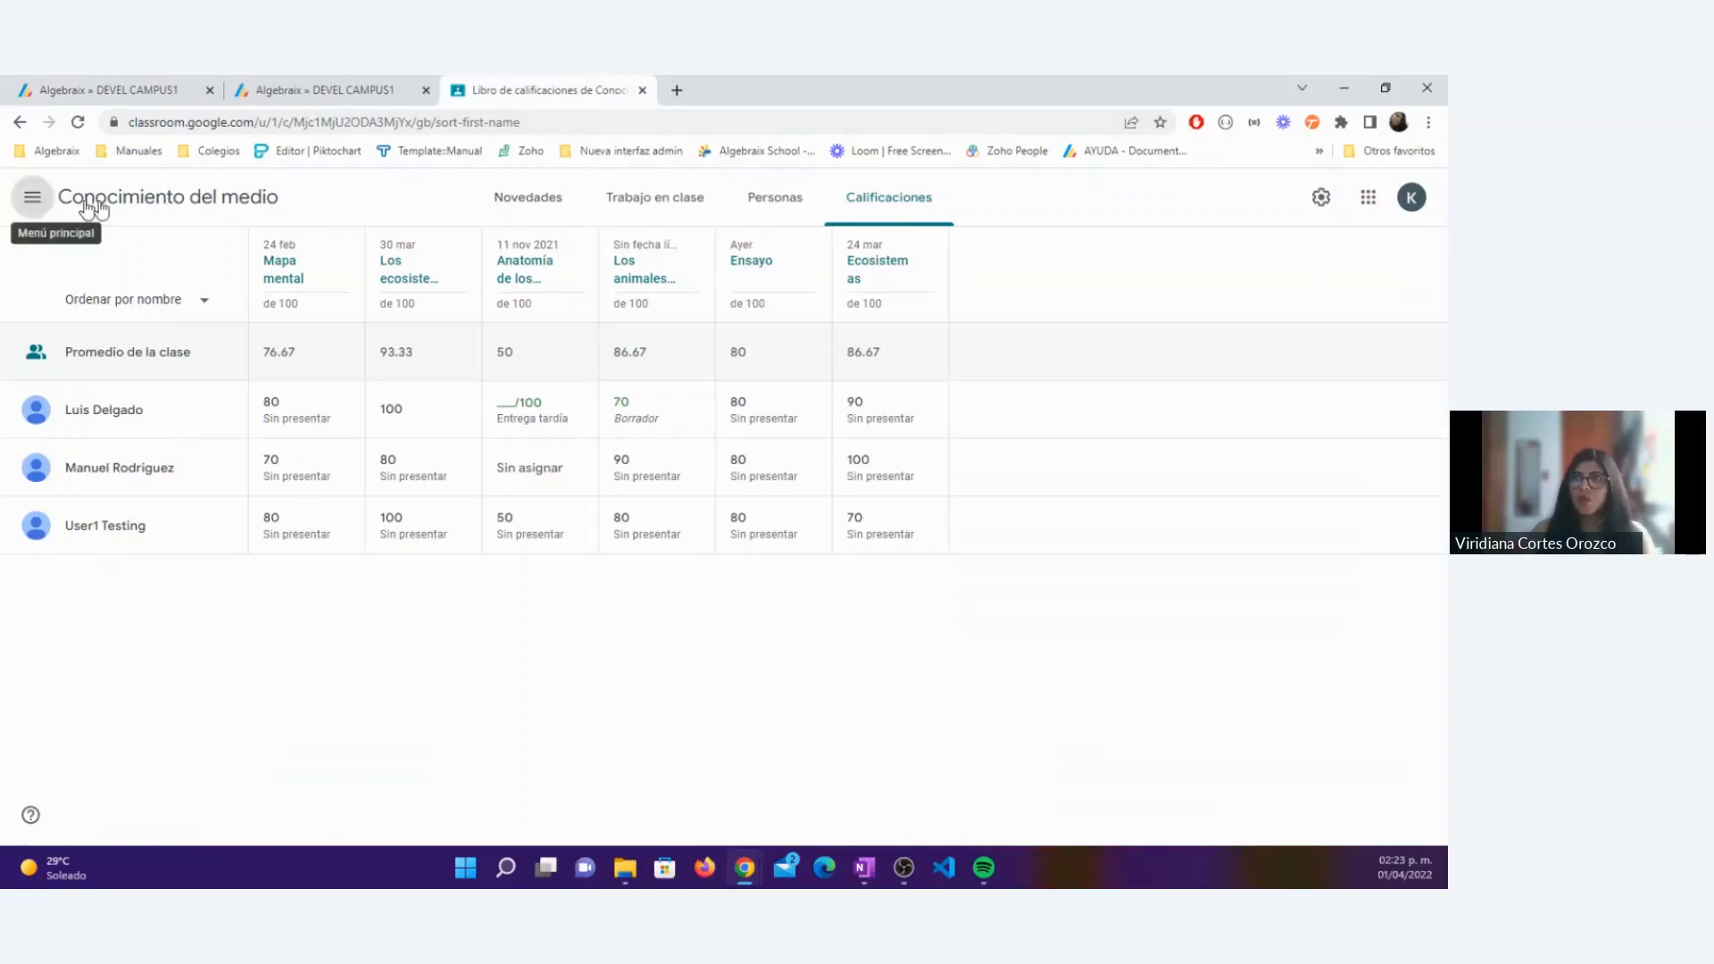
{"action": "left_click", "coordinate": [34, 198]}
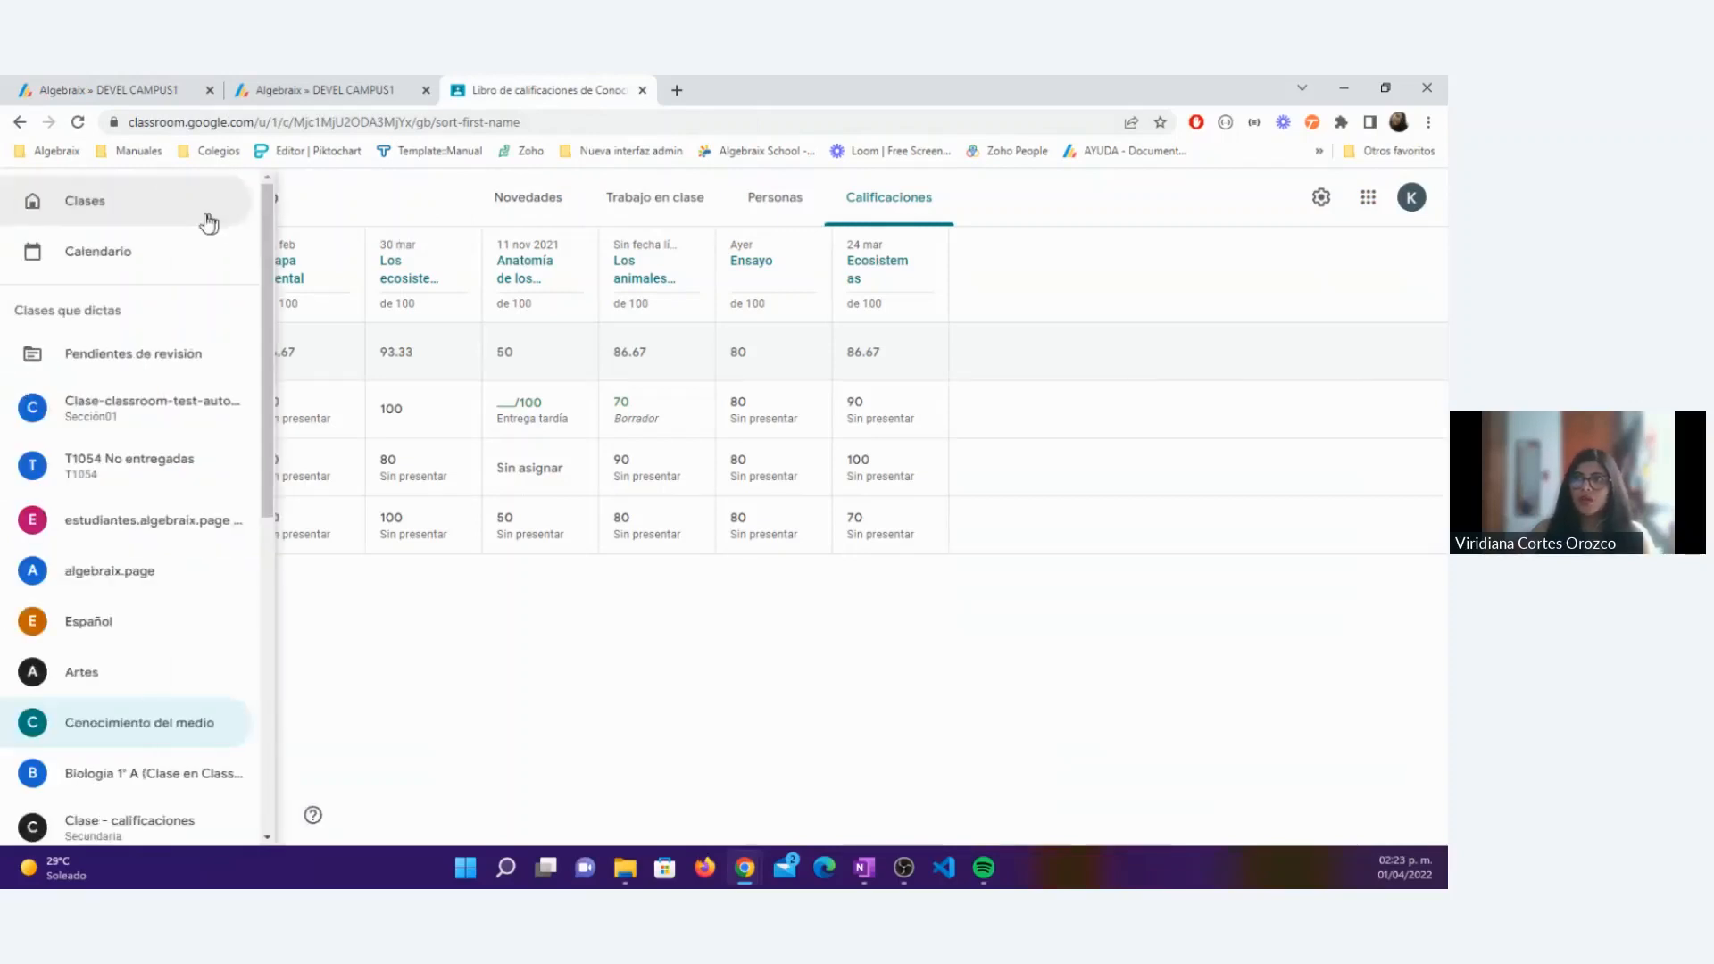
{"action": "left_click", "coordinate": [83, 204]}
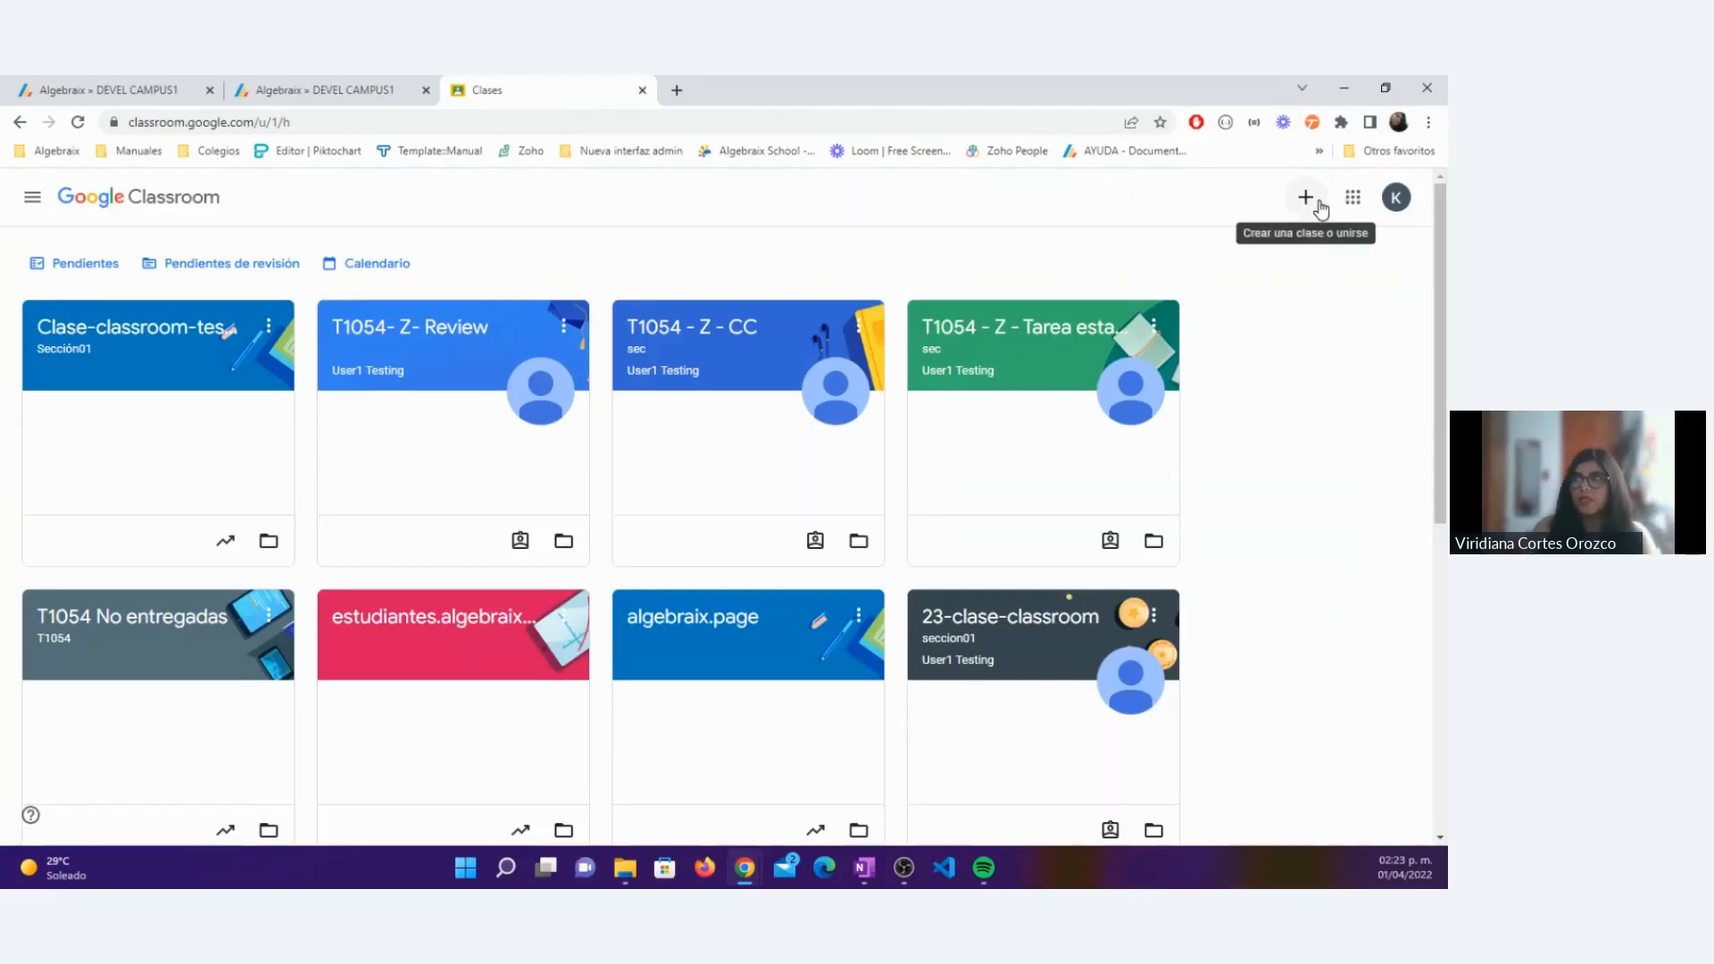
{"action": "left_click", "coordinate": [36, 198]}
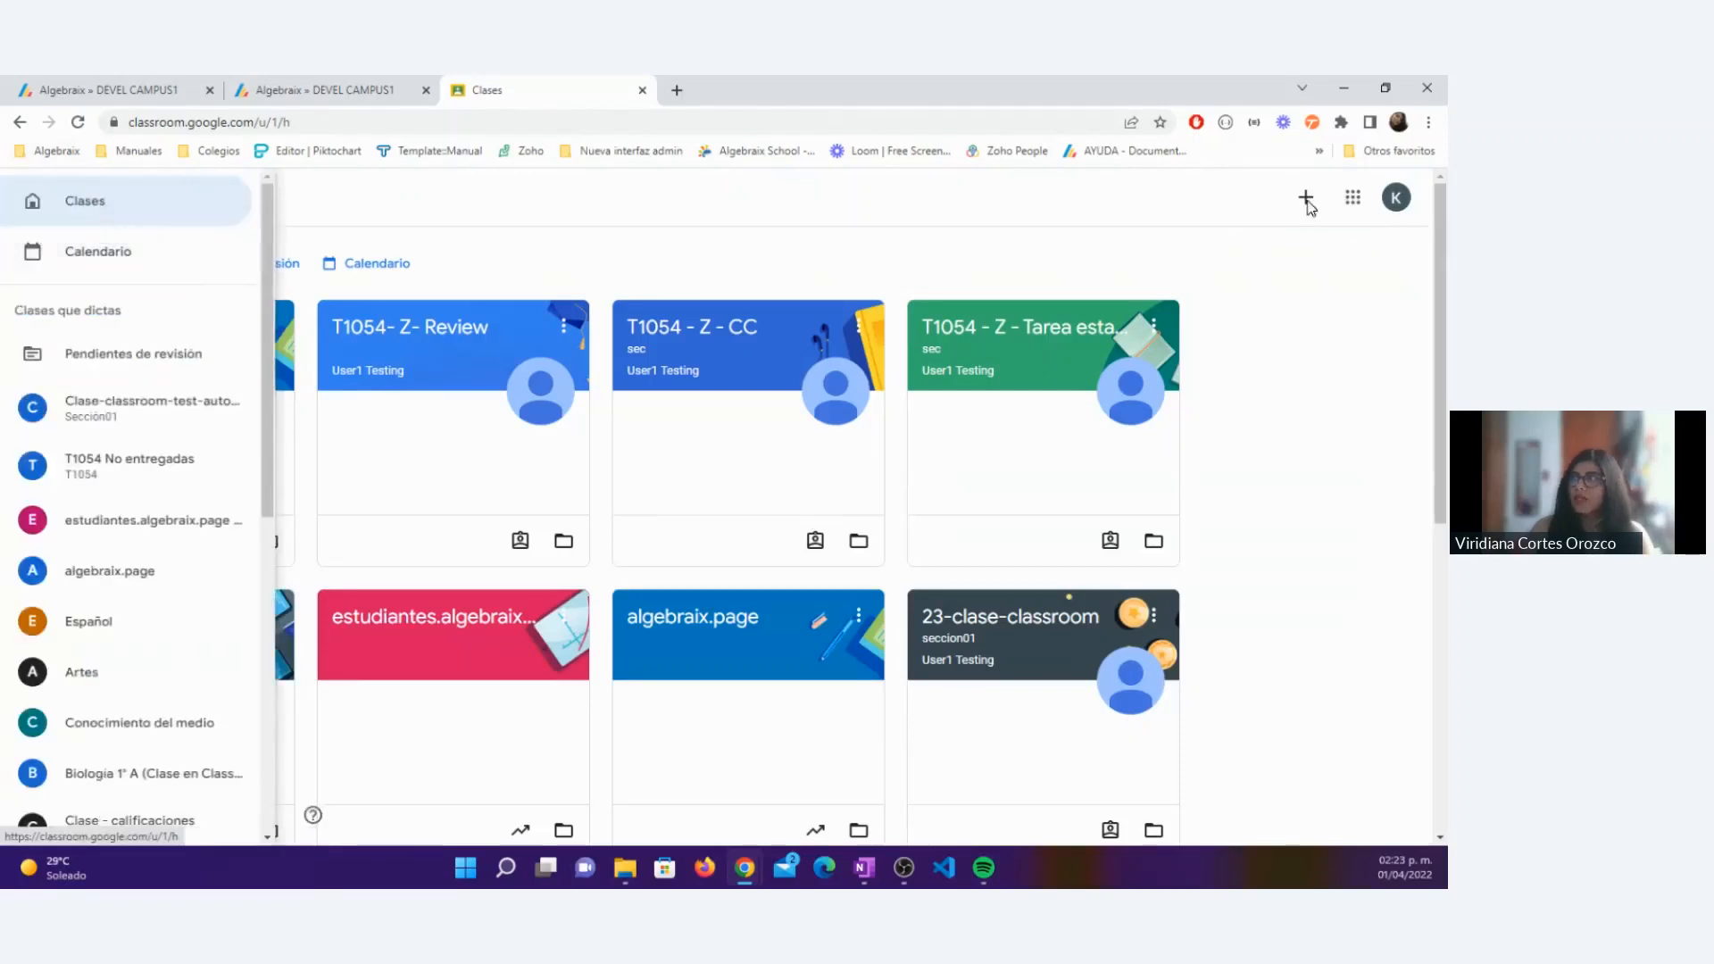
{"action": "left_click", "coordinate": [1306, 203]}
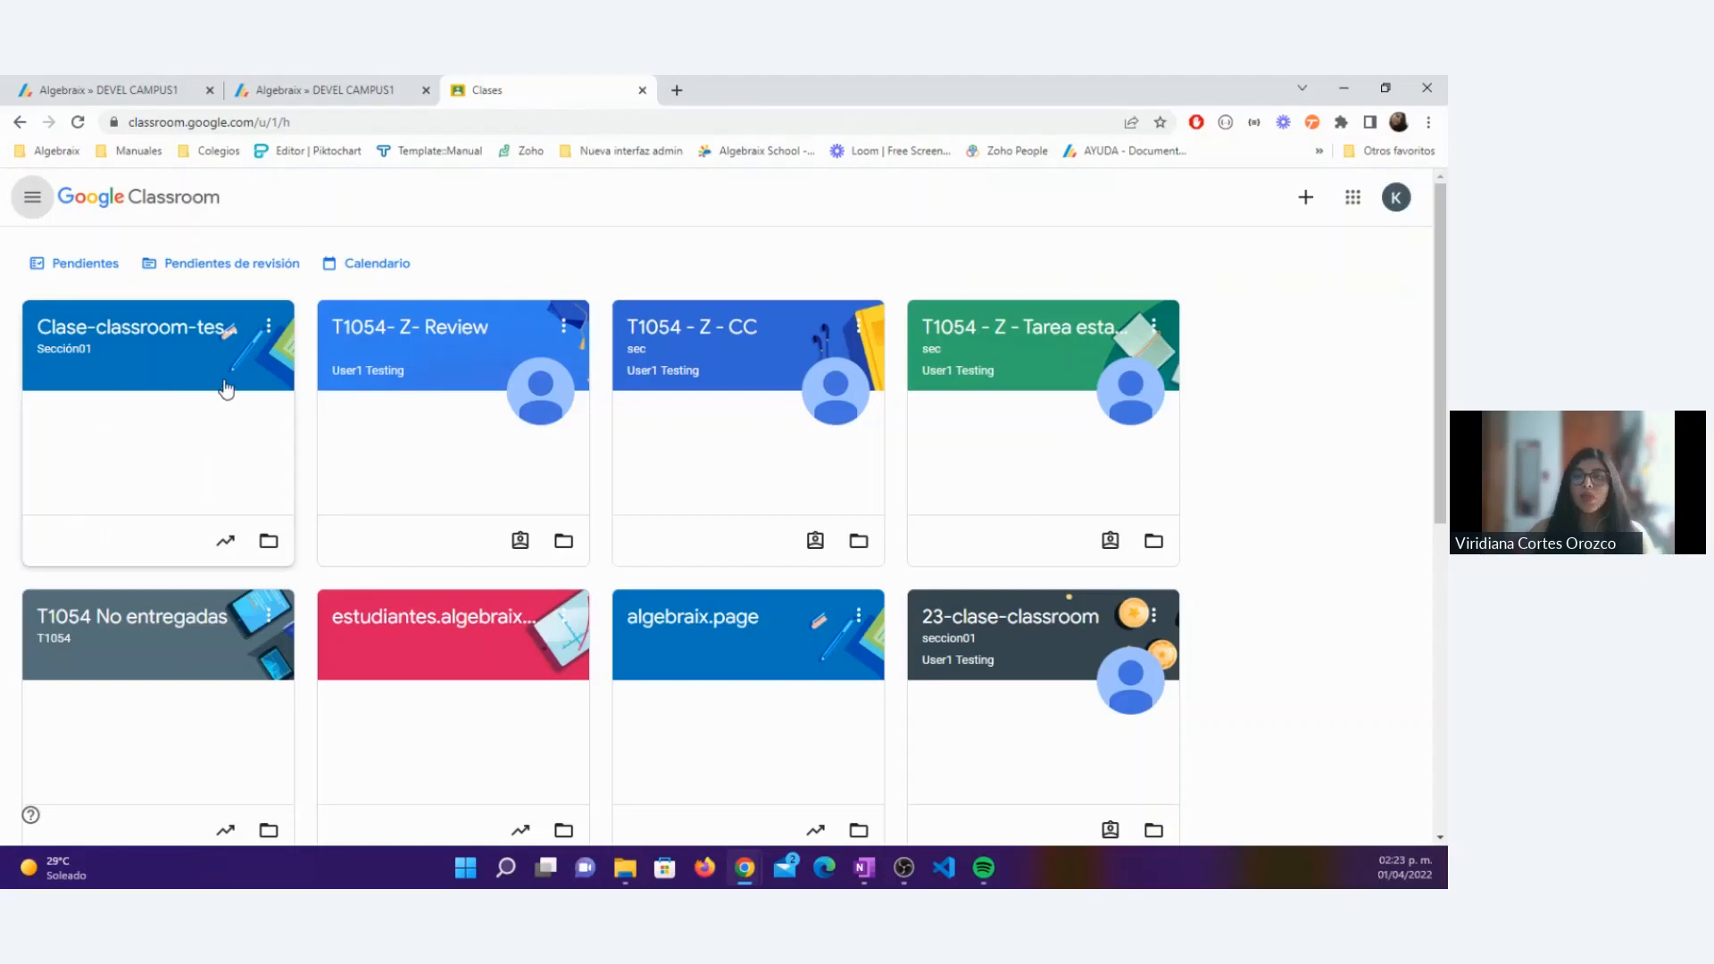
Step: In the teacher's Algebraix session, open the Prim 2-A Conocimiento del Medio class
{"action": "left_click", "coordinate": [158, 87]}
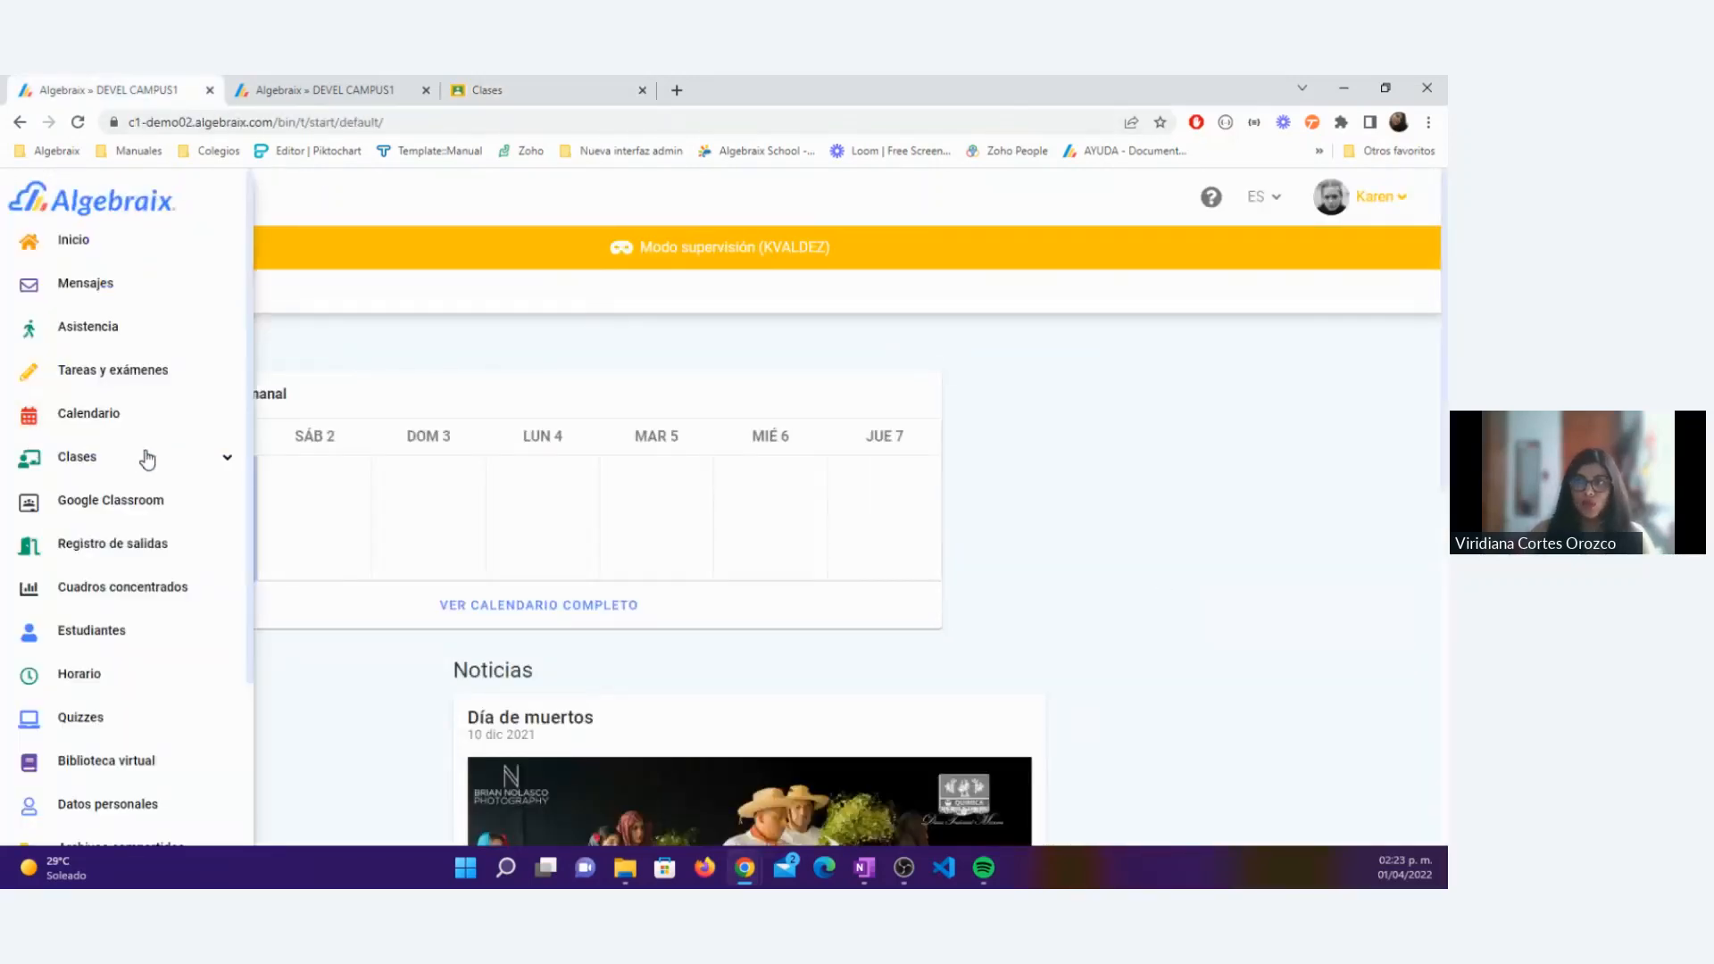
{"action": "left_click", "coordinate": [147, 459]}
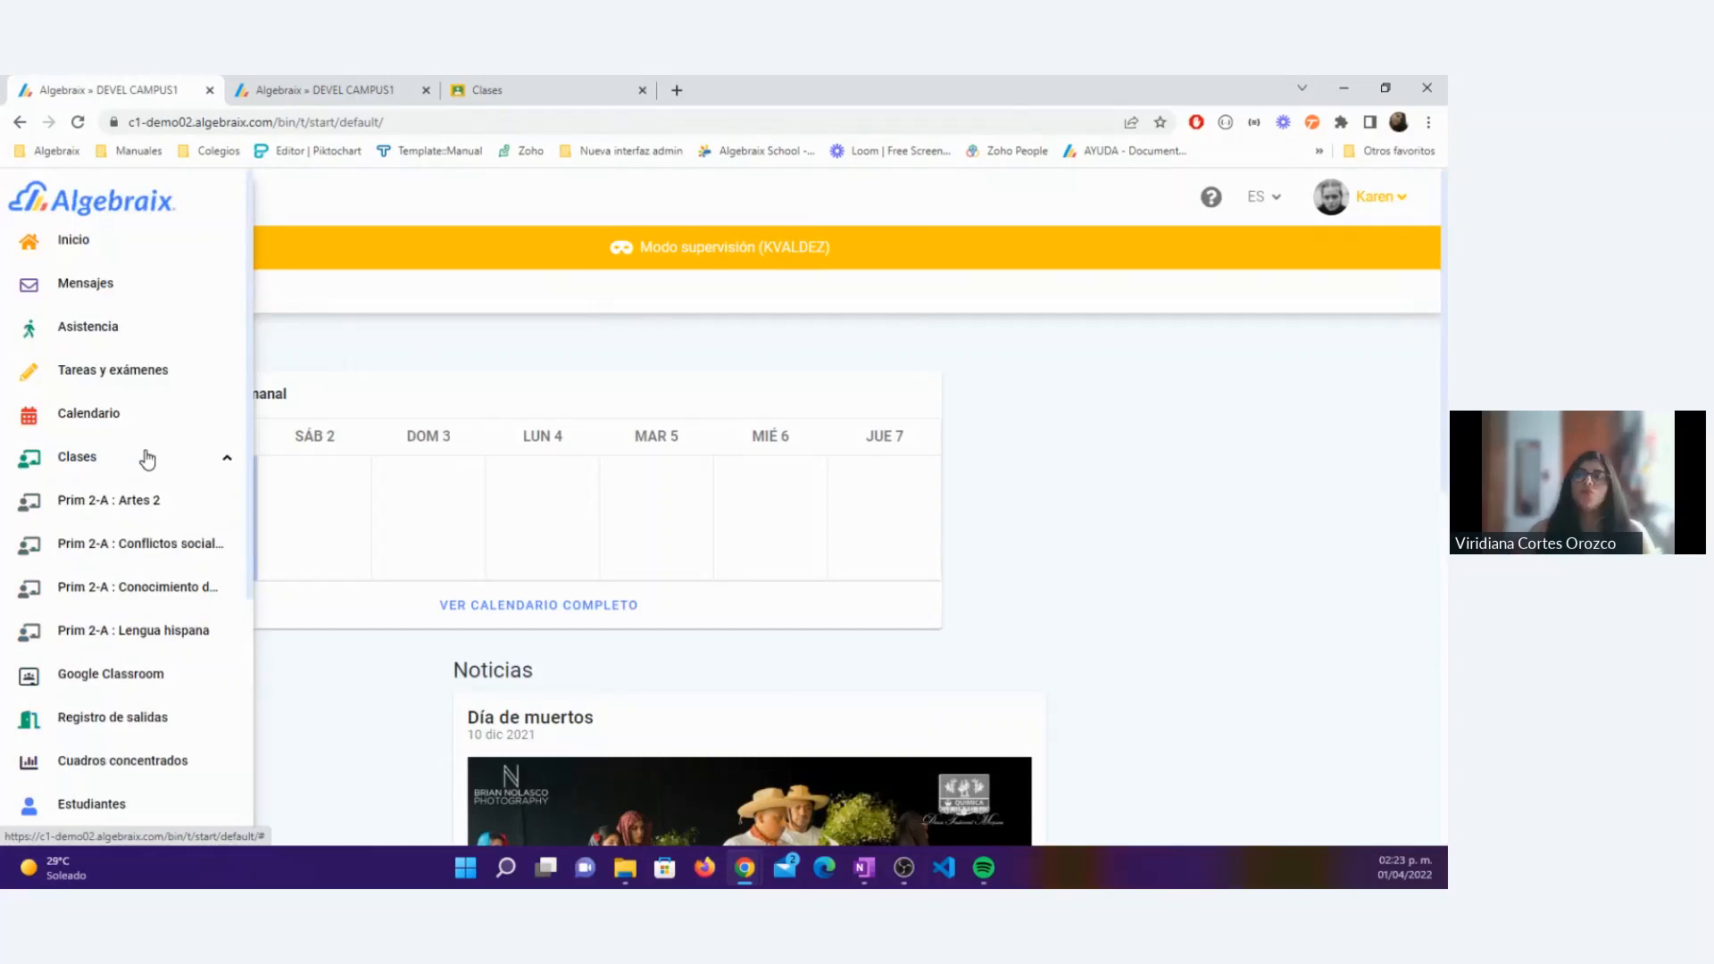
{"action": "left_click", "coordinate": [162, 588]}
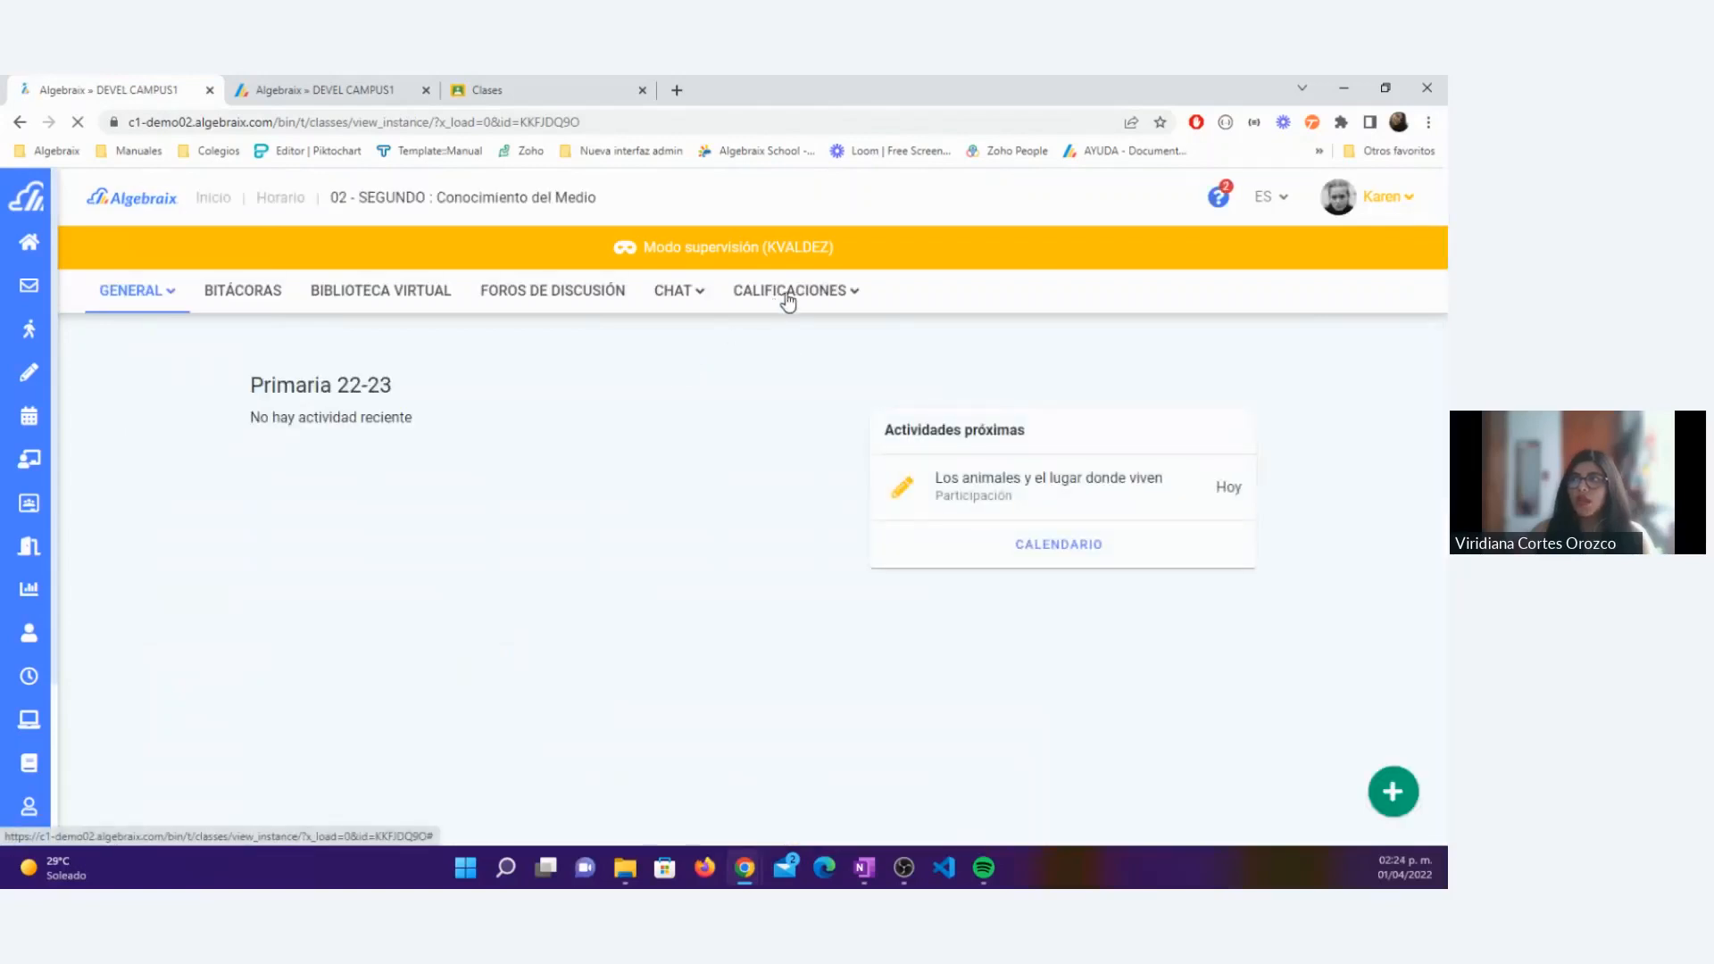
Step: Generate the class's Desglose de calificaciones for the period 22-23 » Primaria 22-23 » Trimestre 1
{"action": "left_click", "coordinate": [788, 295]}
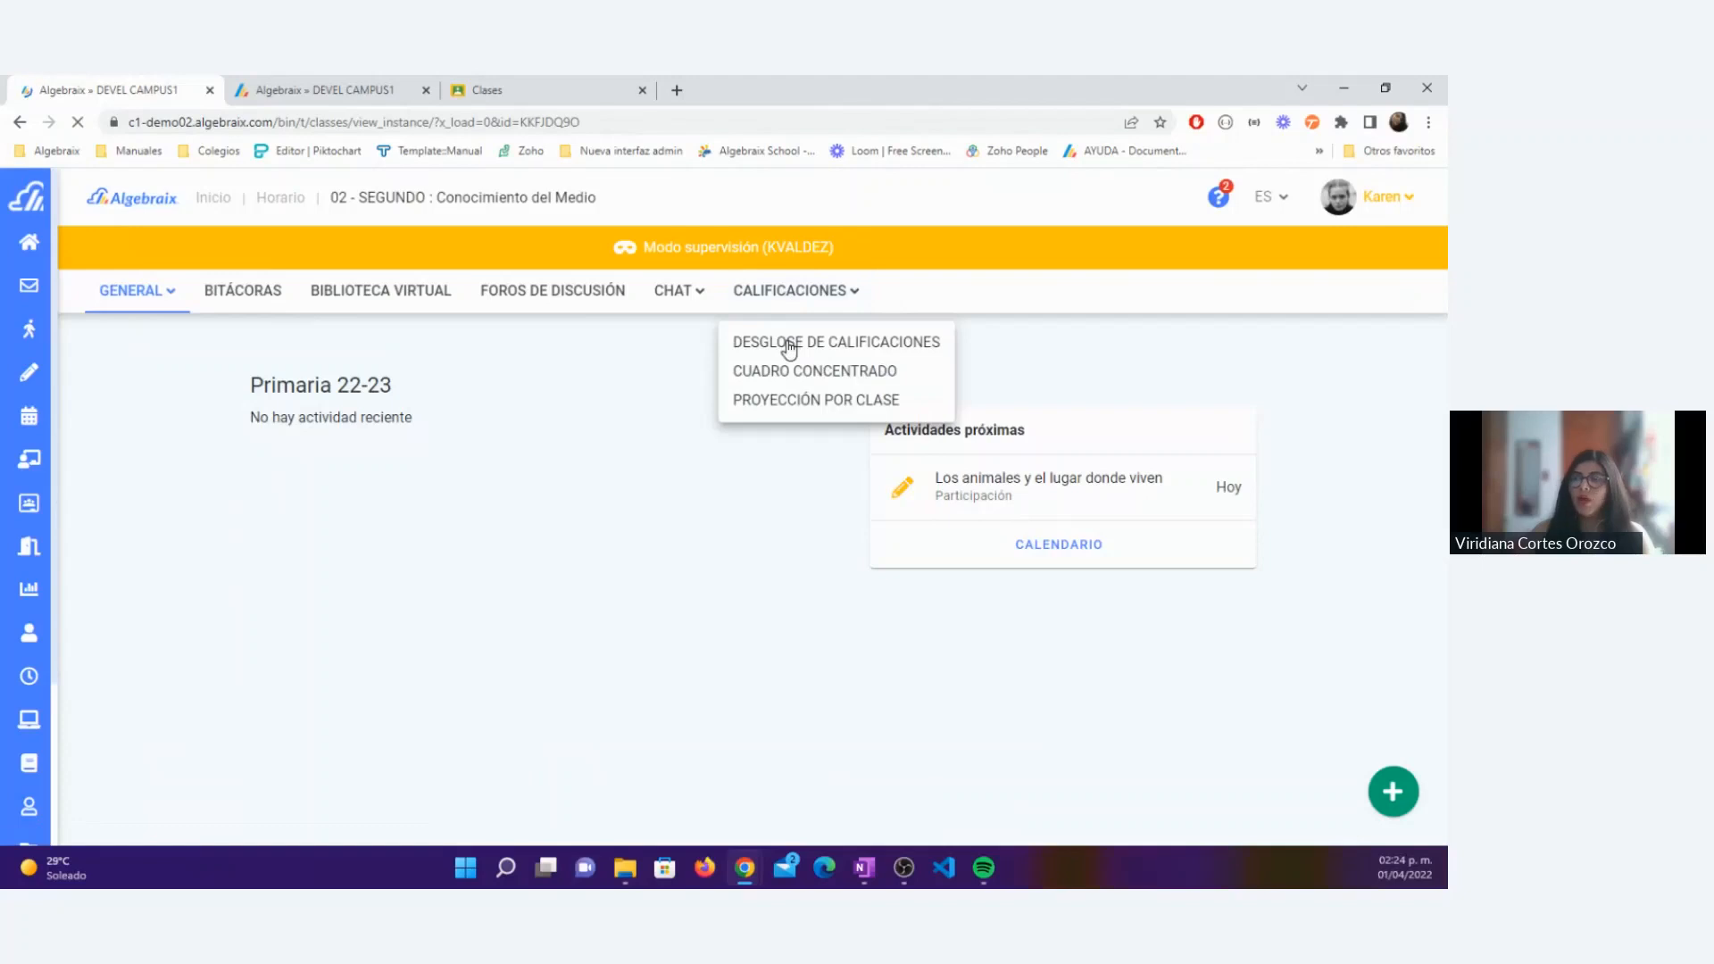
{"action": "left_click", "coordinate": [789, 345]}
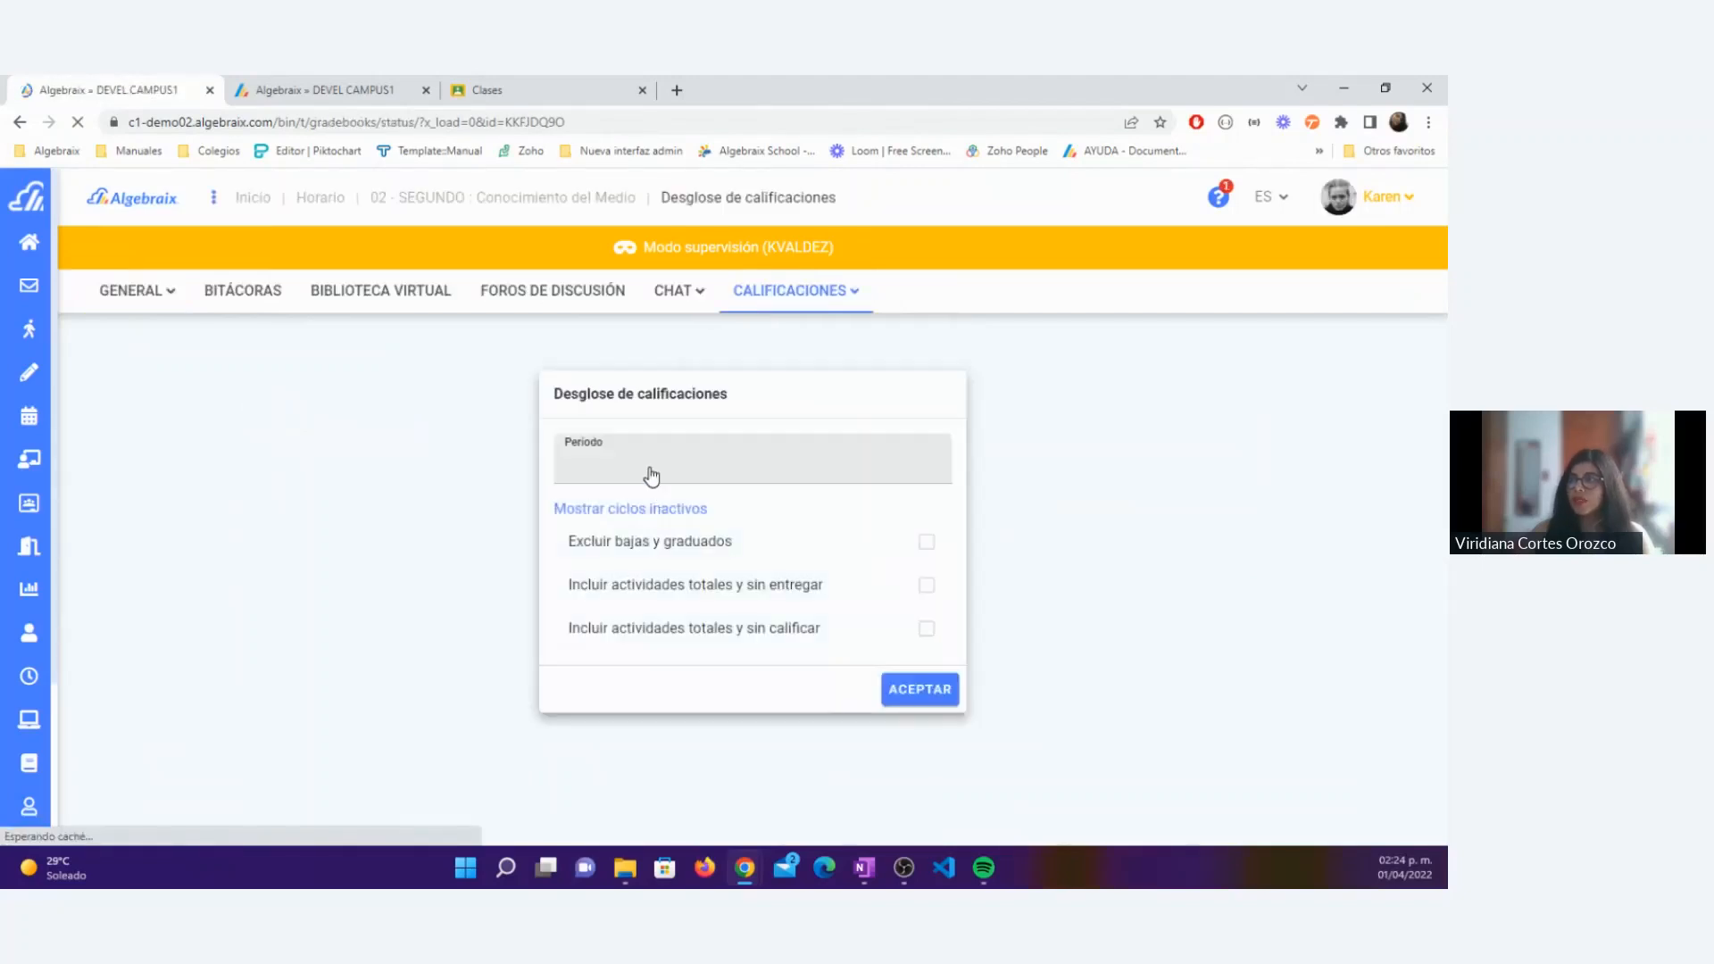
{"action": "left_click", "coordinate": [652, 476]}
{"action": "left_click", "coordinate": [634, 582]}
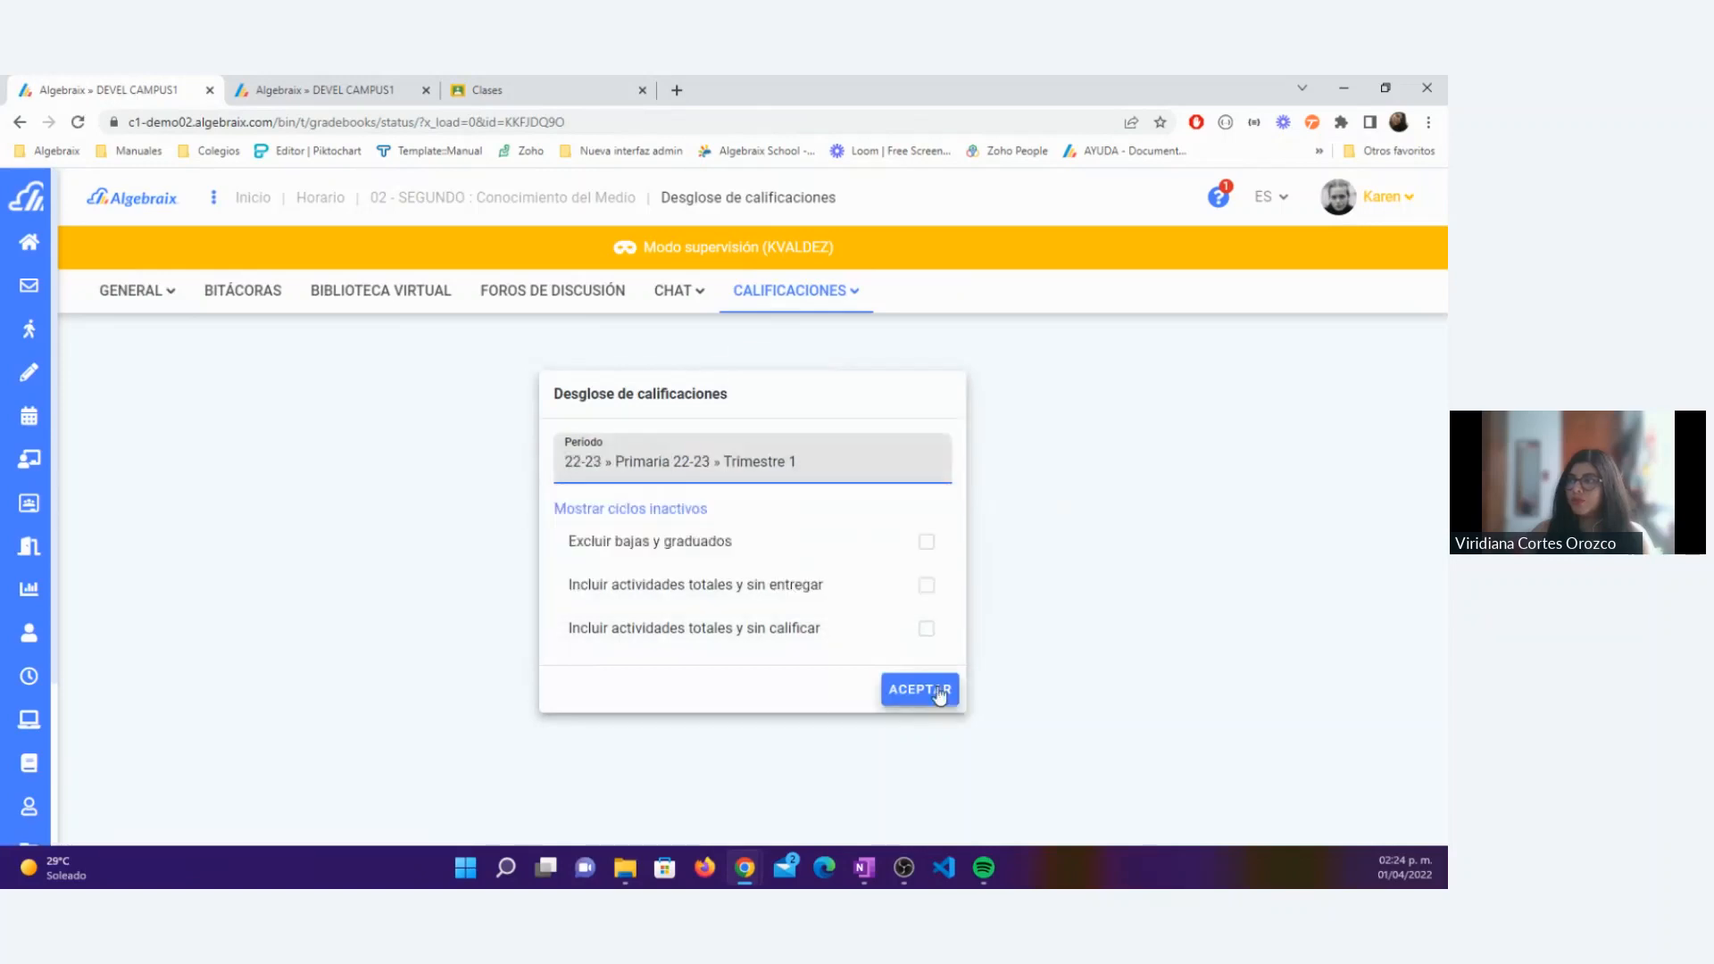
{"action": "left_click", "coordinate": [940, 696]}
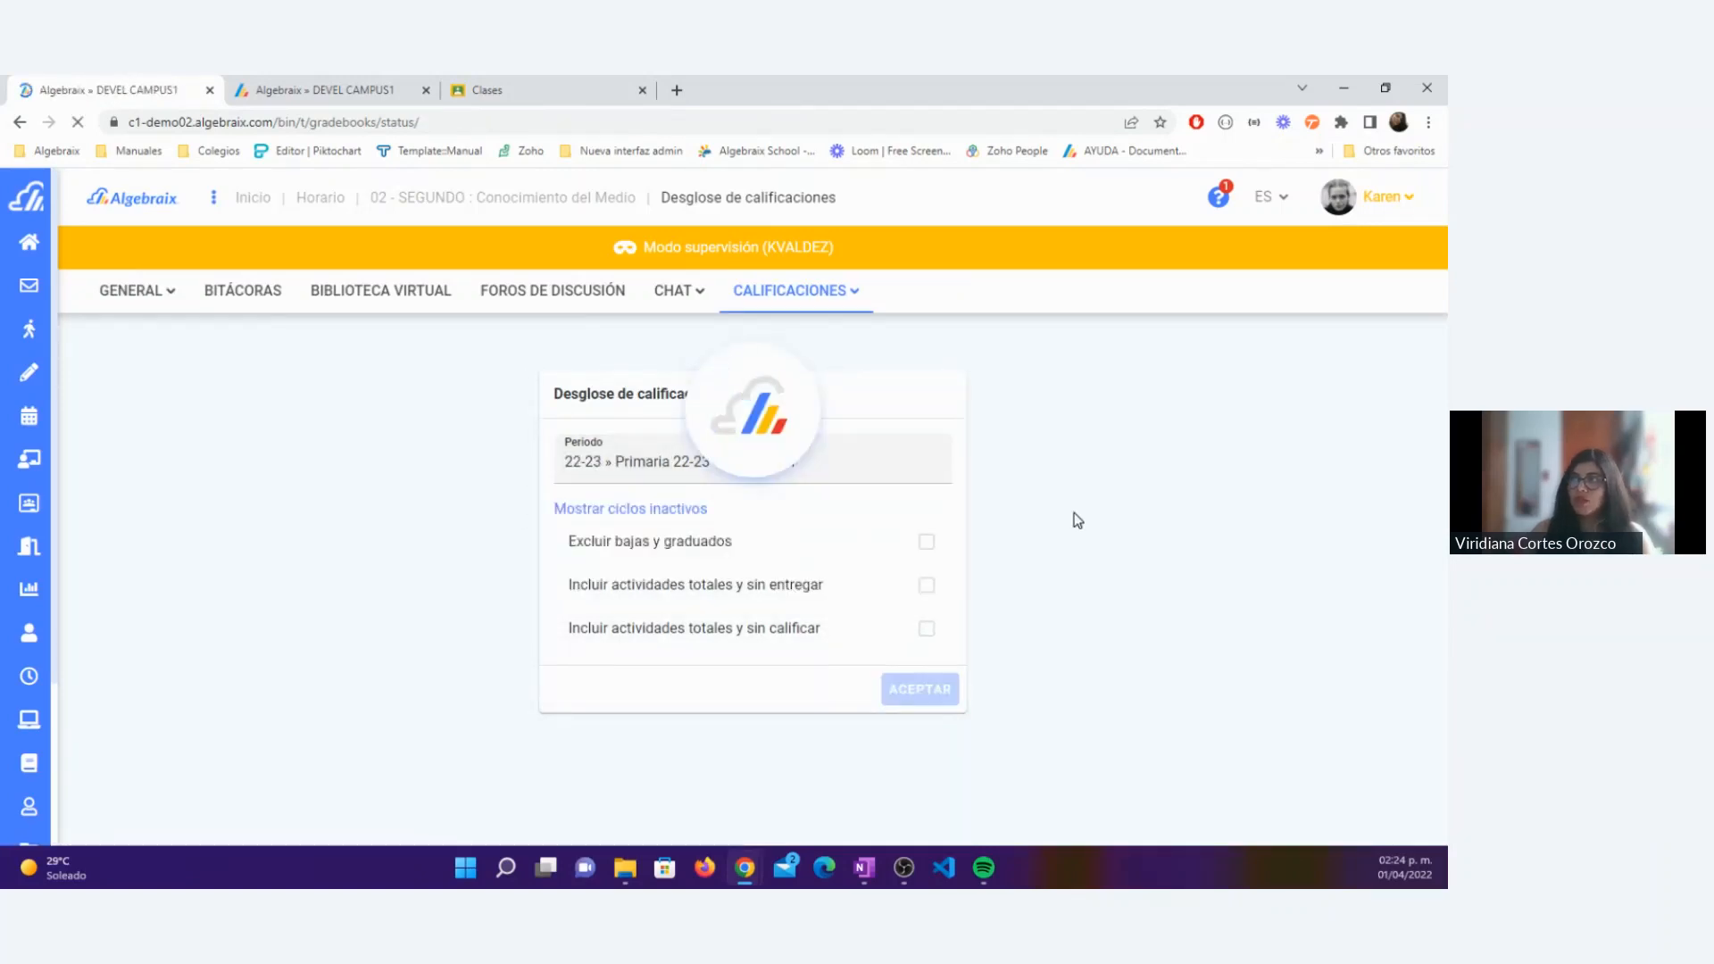
Step: Enter the missing Participación activity grades: 7.0 for student 1, 8.0 for student 4 and 9.0 for student 5
{"action": "scroll", "coordinate": [1074, 513], "scroll_direction": "down", "scroll_amount": 8}
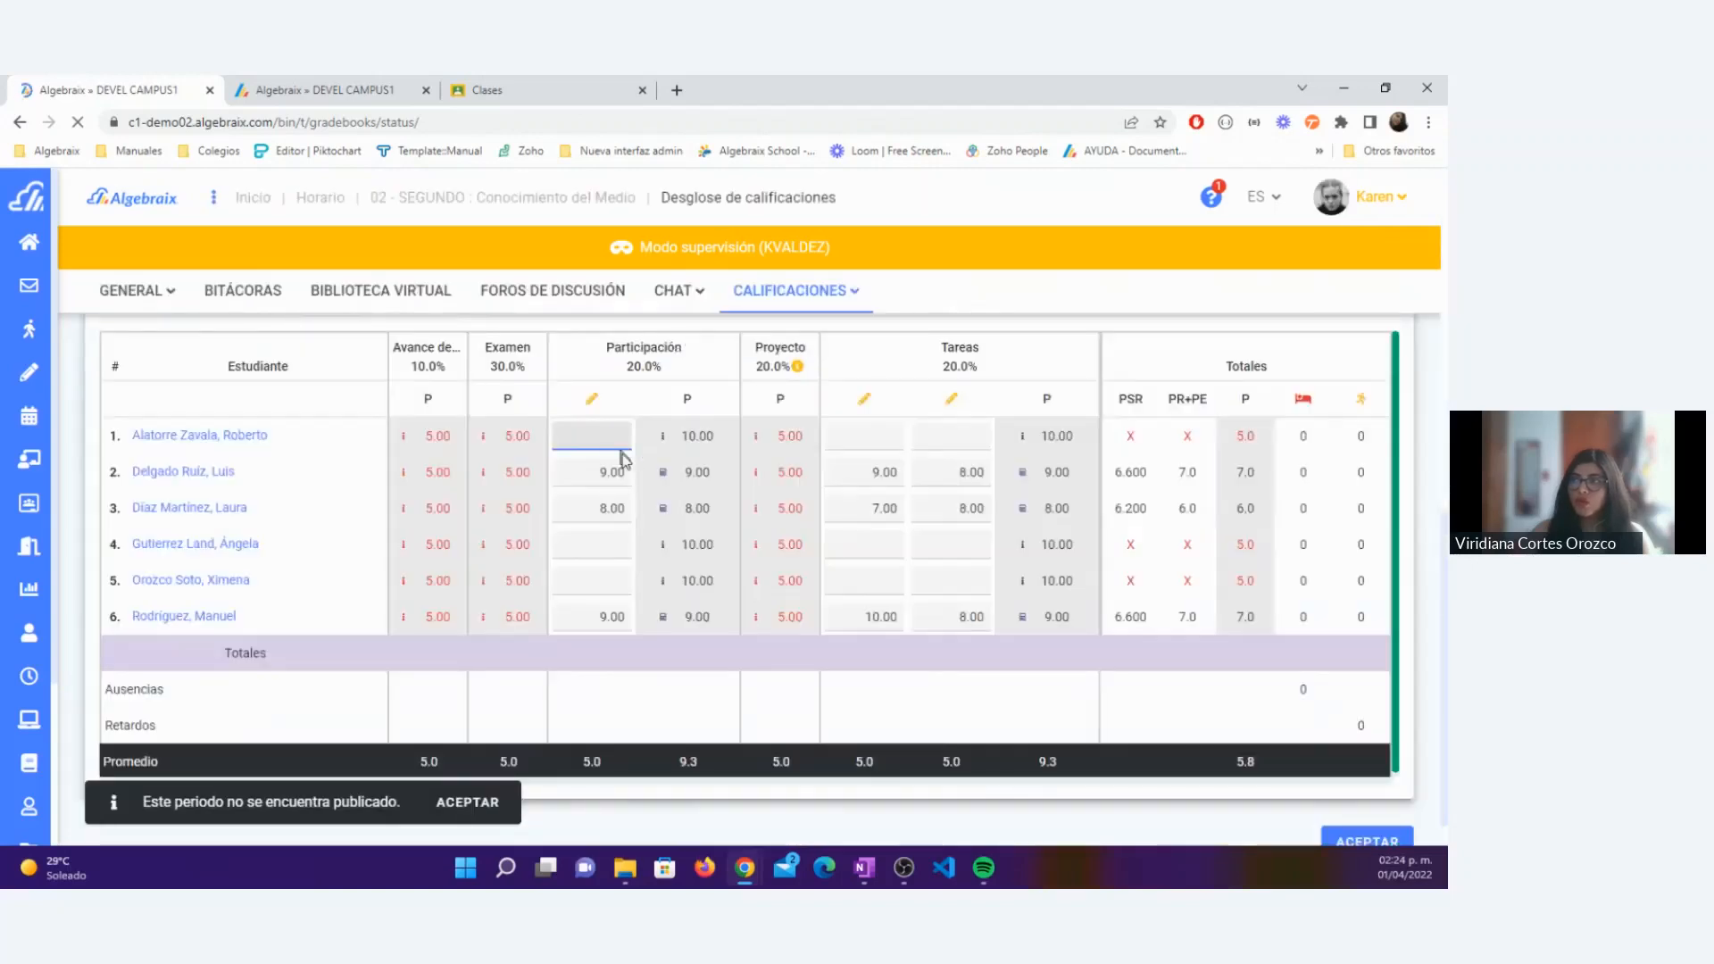
{"action": "left_click", "coordinate": [591, 579]}
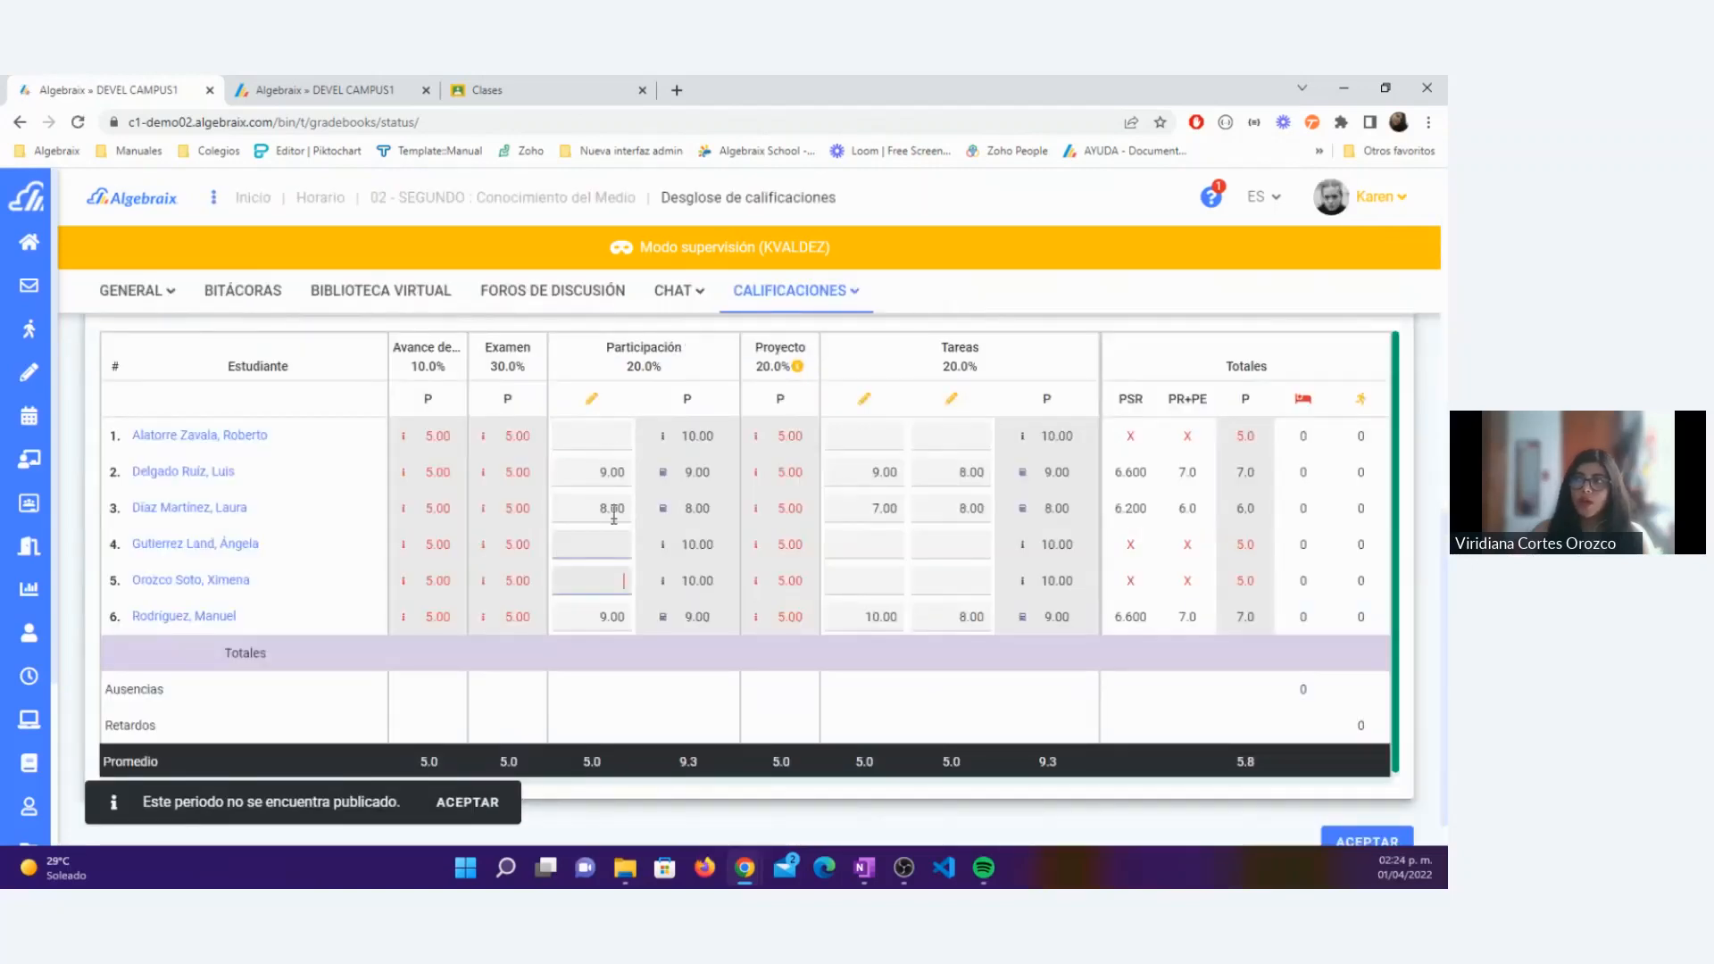
{"action": "left_click", "coordinate": [610, 429]}
{"action": "type", "text": "0"}
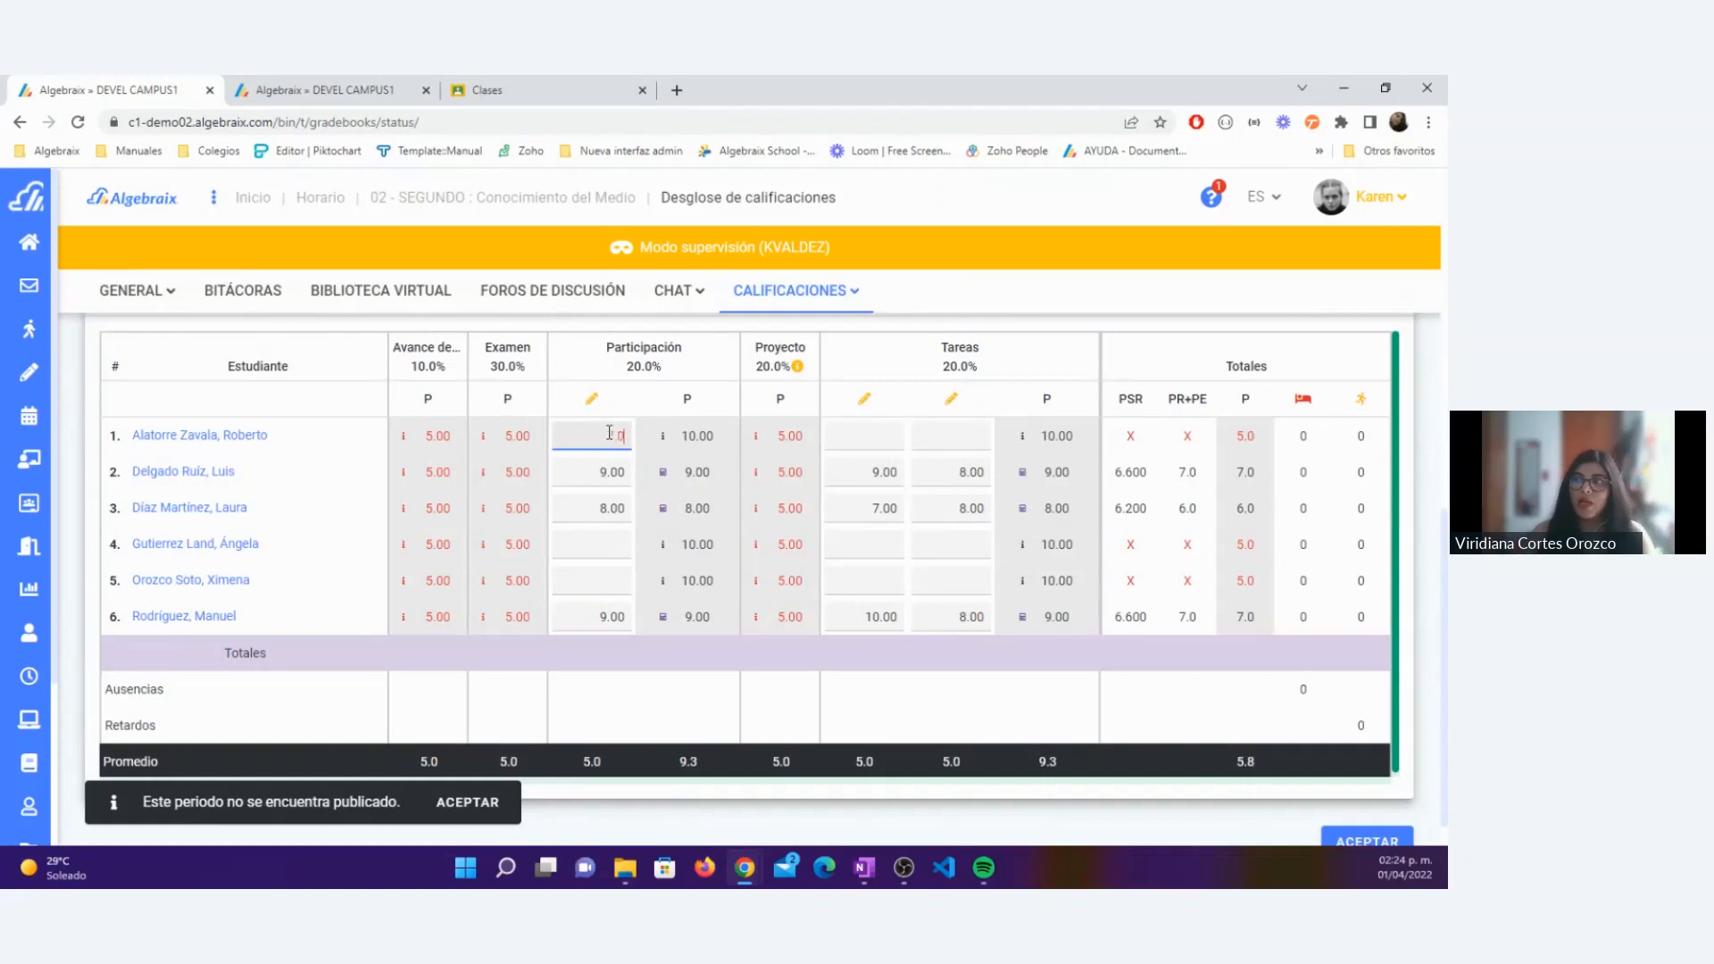
{"action": "left_click", "coordinate": [603, 543]}
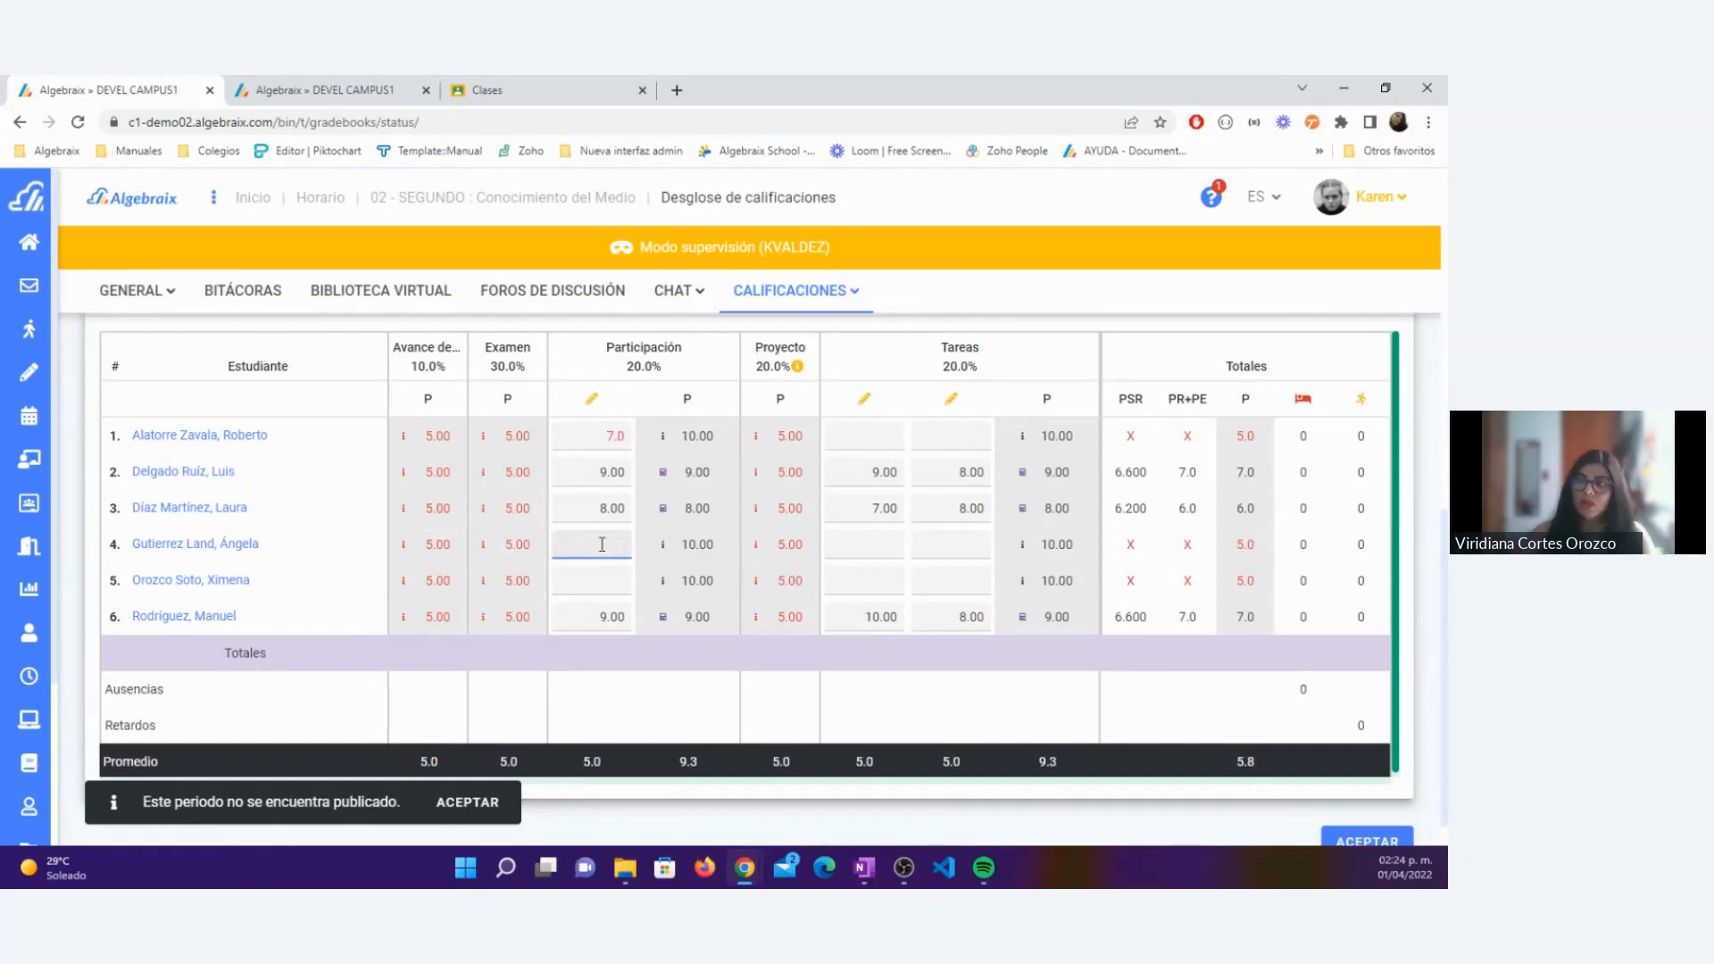
{"action": "type", "text": "8"}
{"action": "left_click", "coordinate": [617, 579]}
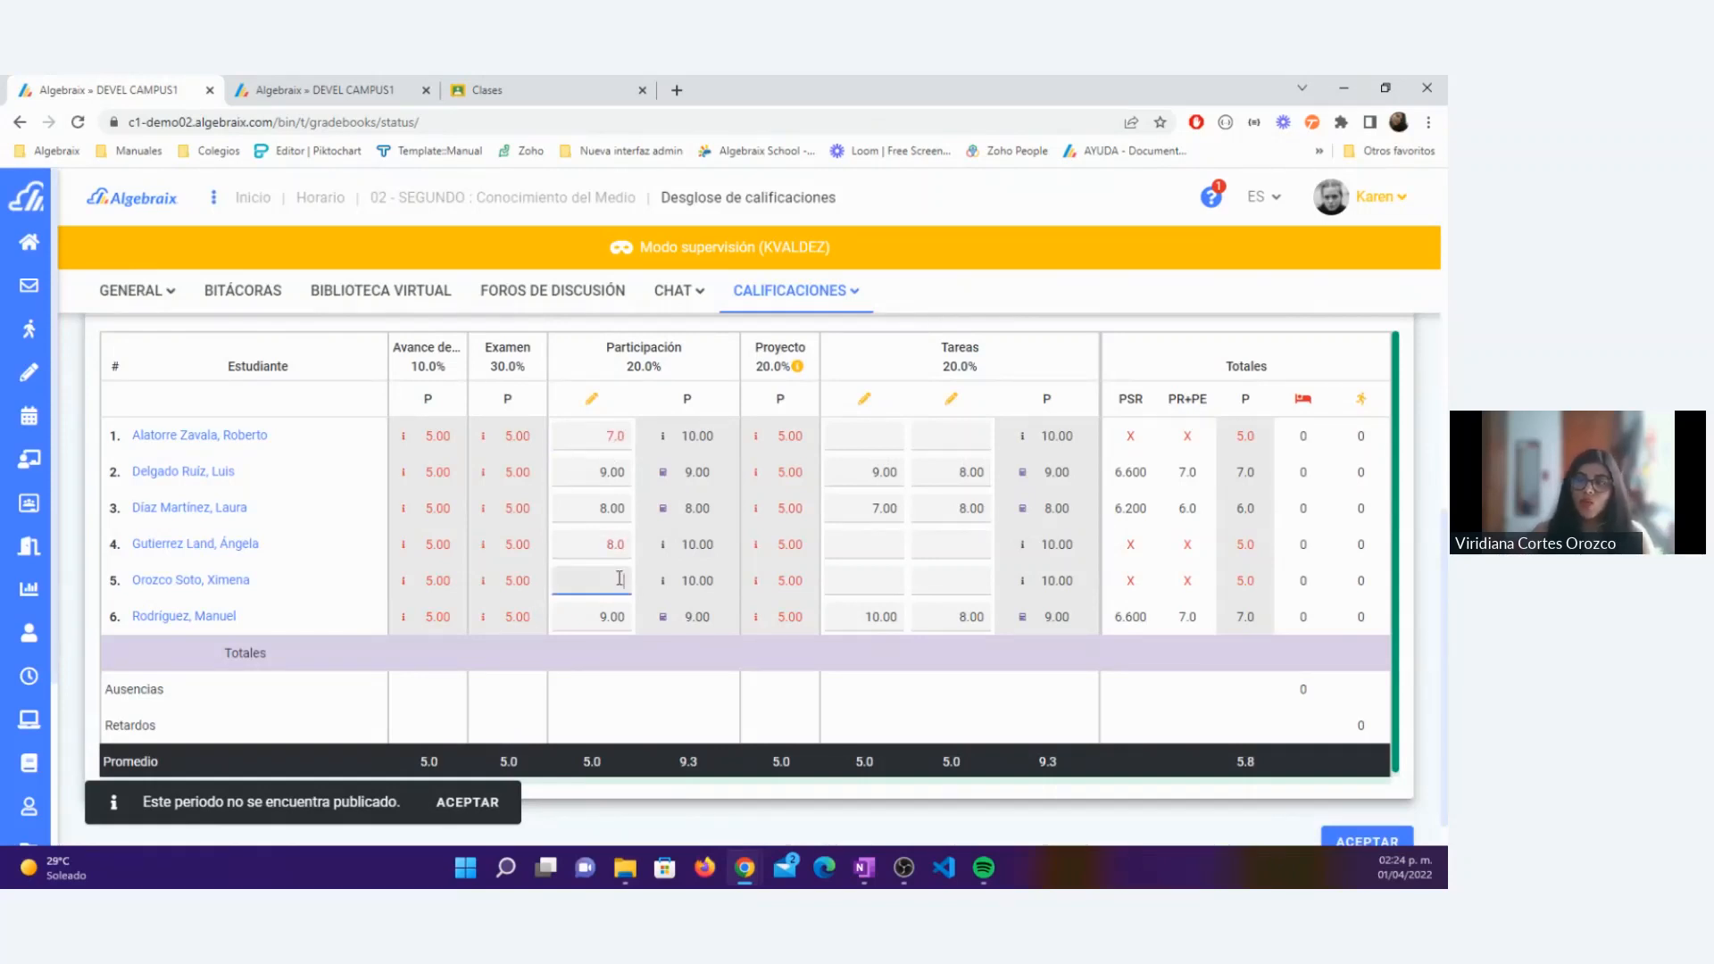
{"action": "type", "text": "9"}
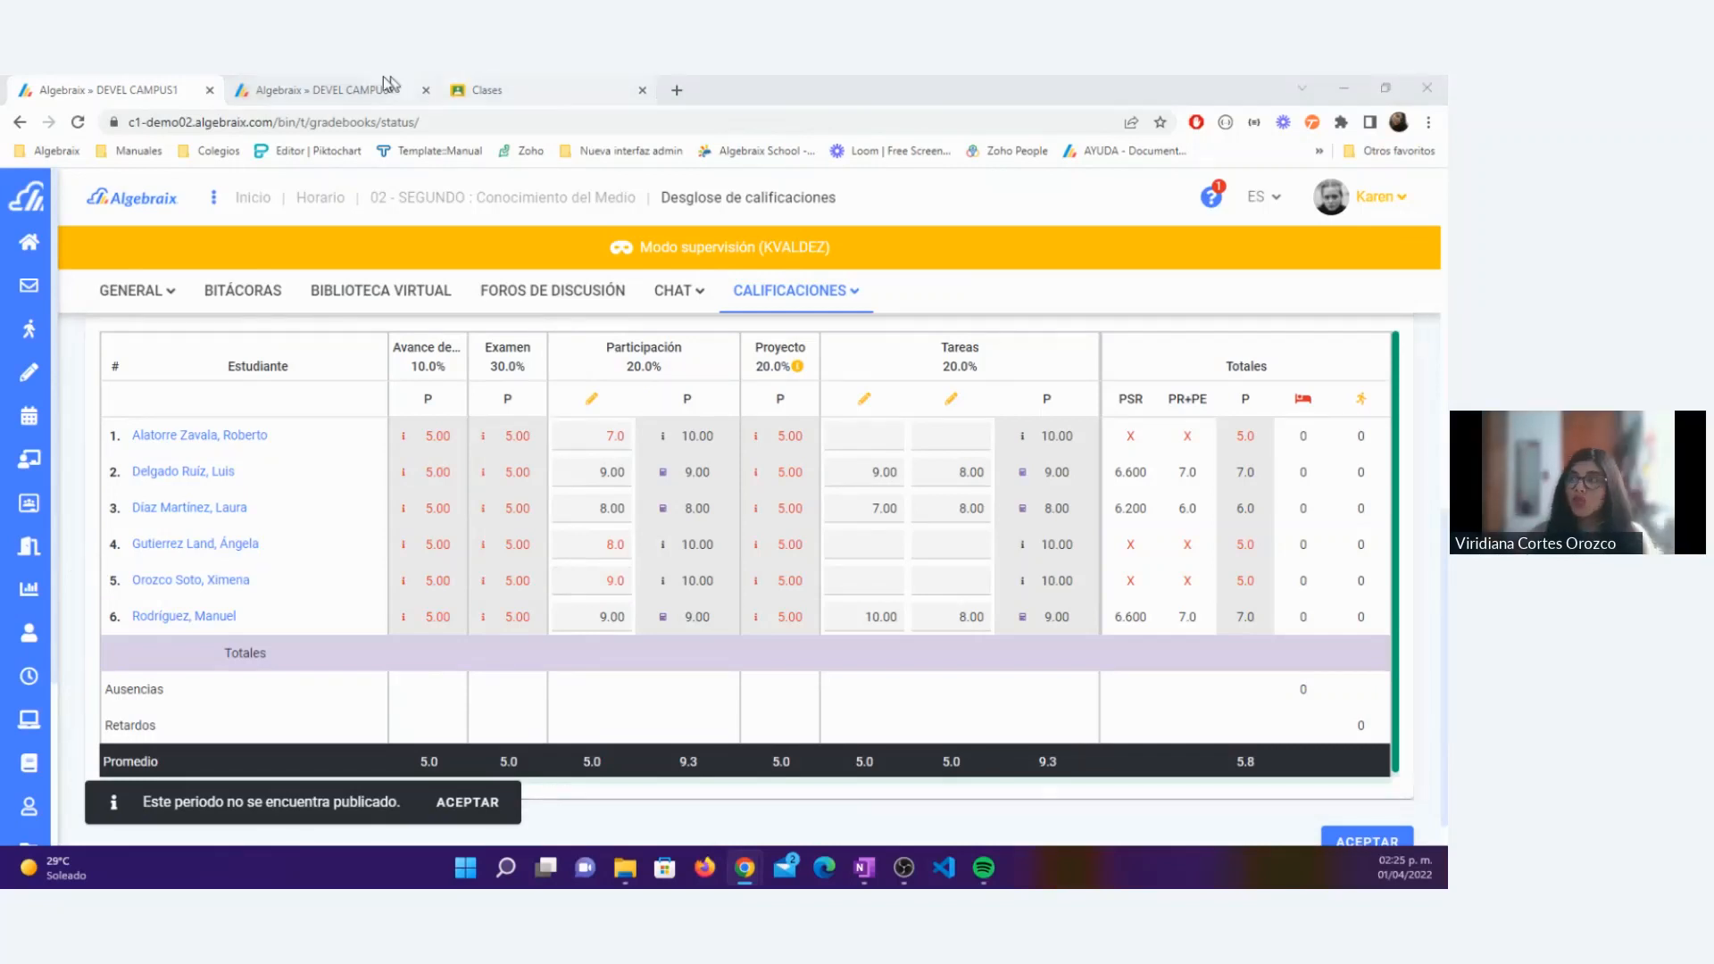
Step: Switch to Google Classroom and open the gradebook of the Conocimiento del medio class
{"action": "left_click", "coordinate": [447, 89]}
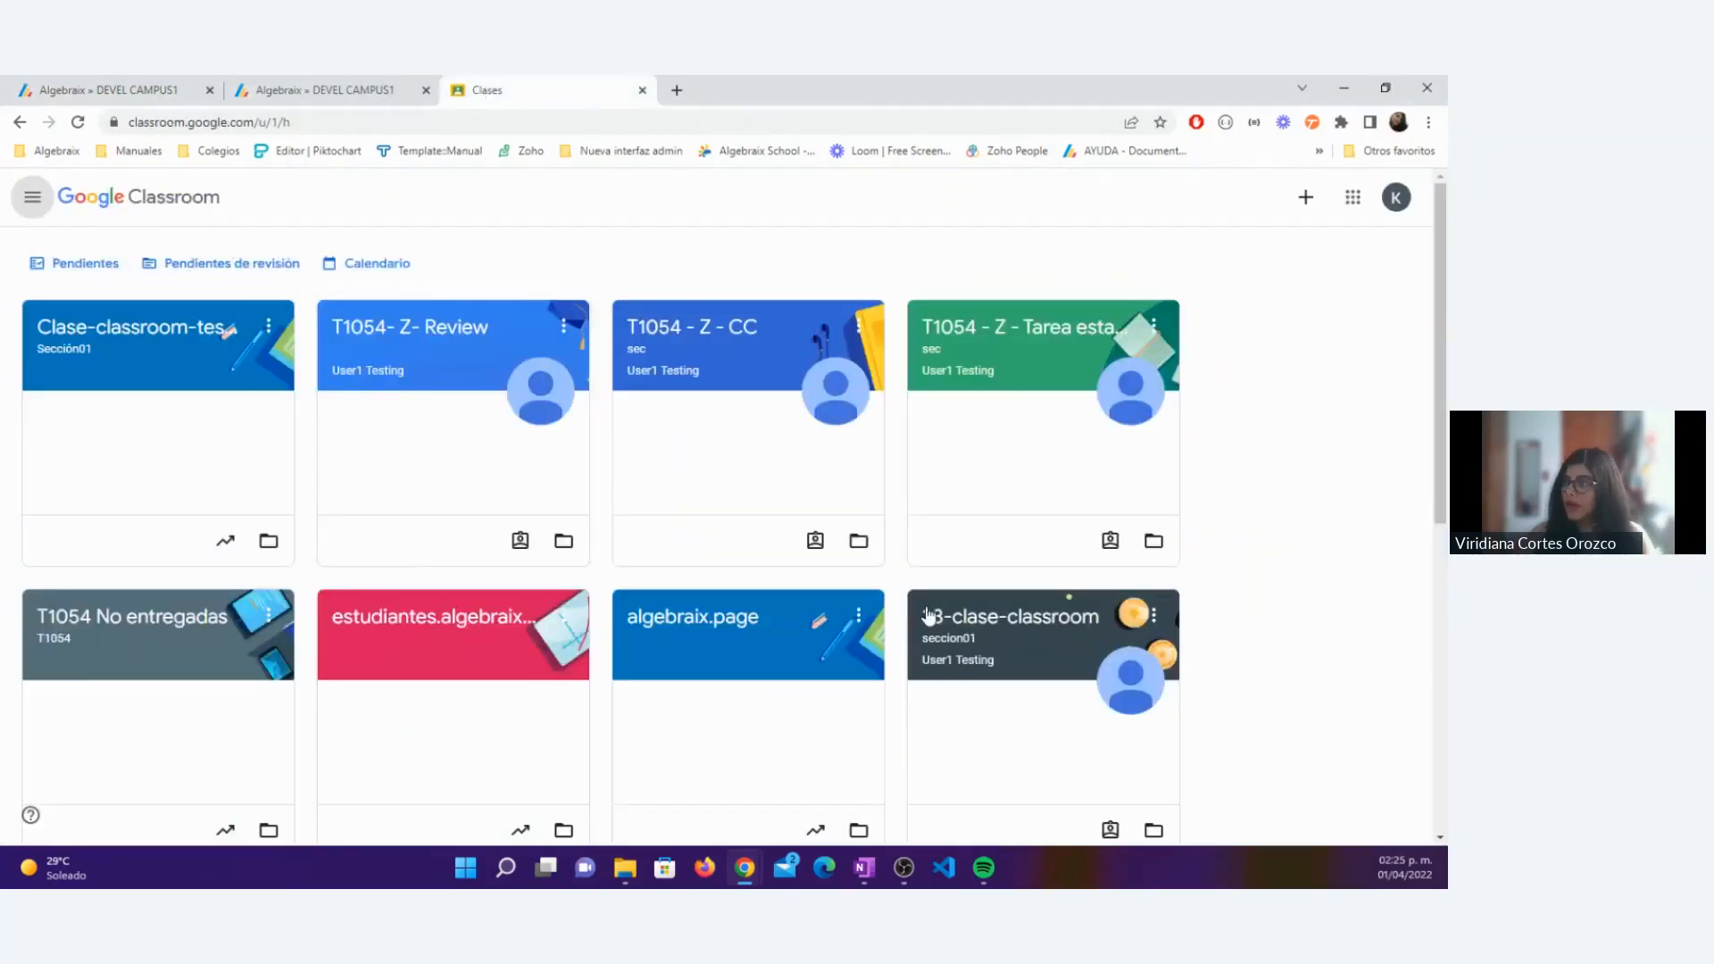
{"action": "scroll", "coordinate": [753, 460], "scroll_direction": "down", "scroll_amount": 5}
{"action": "left_click", "coordinate": [753, 460]}
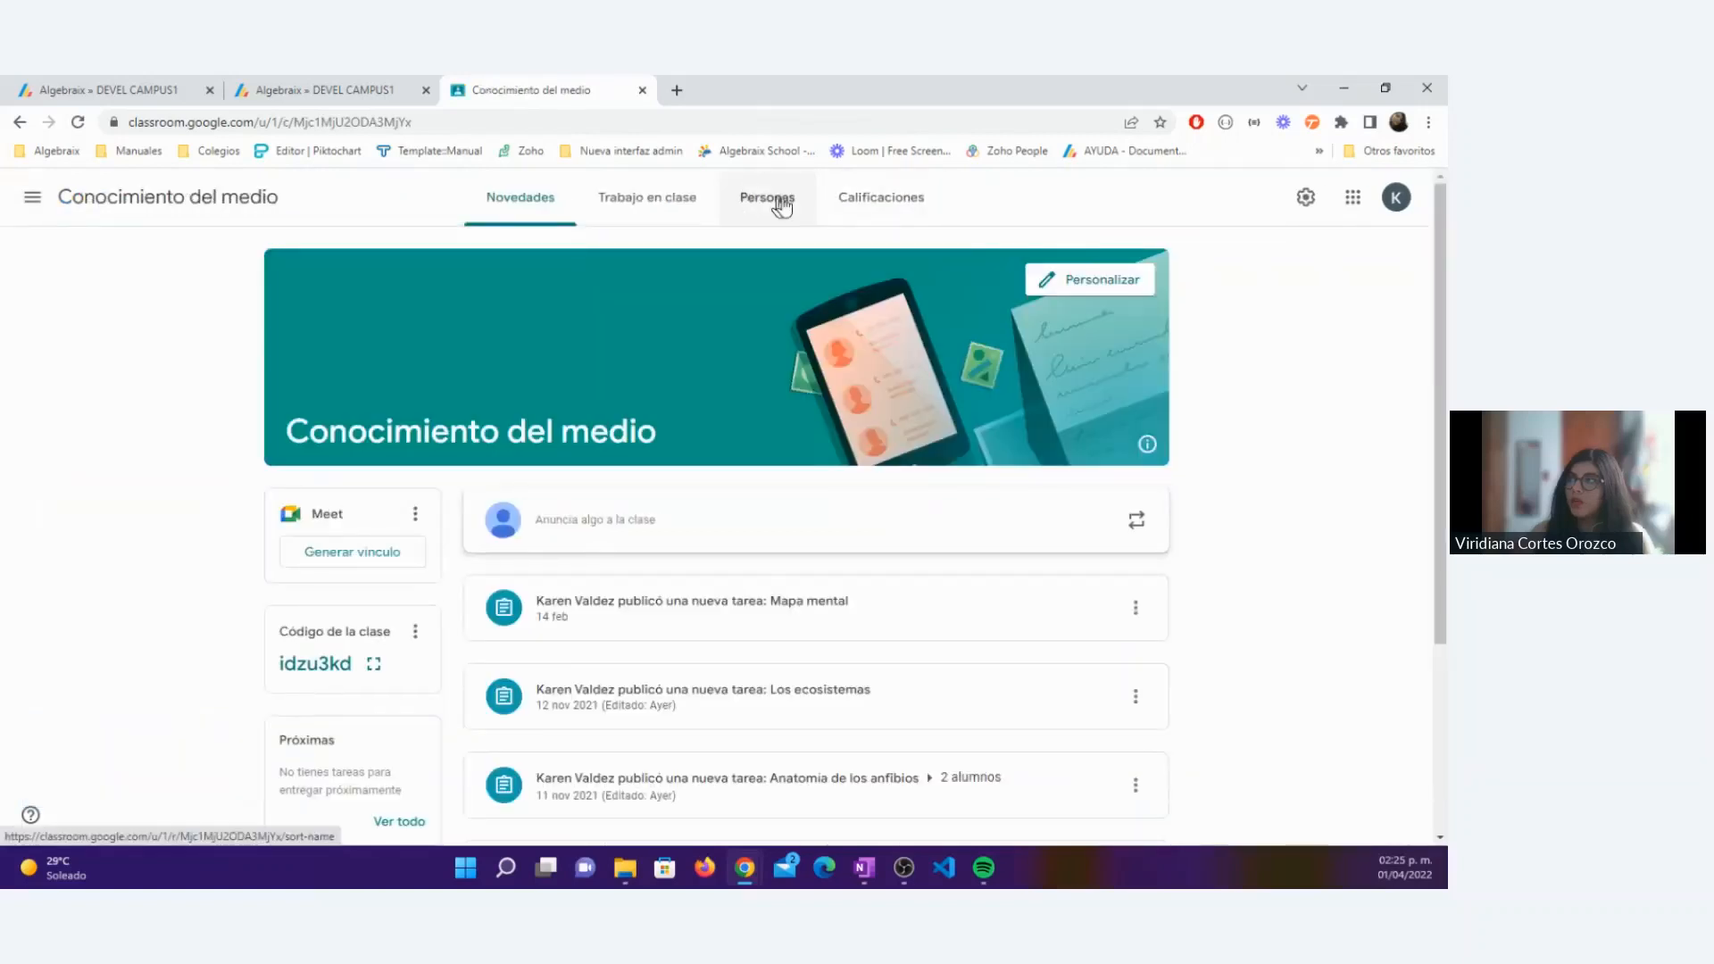
{"action": "left_click", "coordinate": [852, 200]}
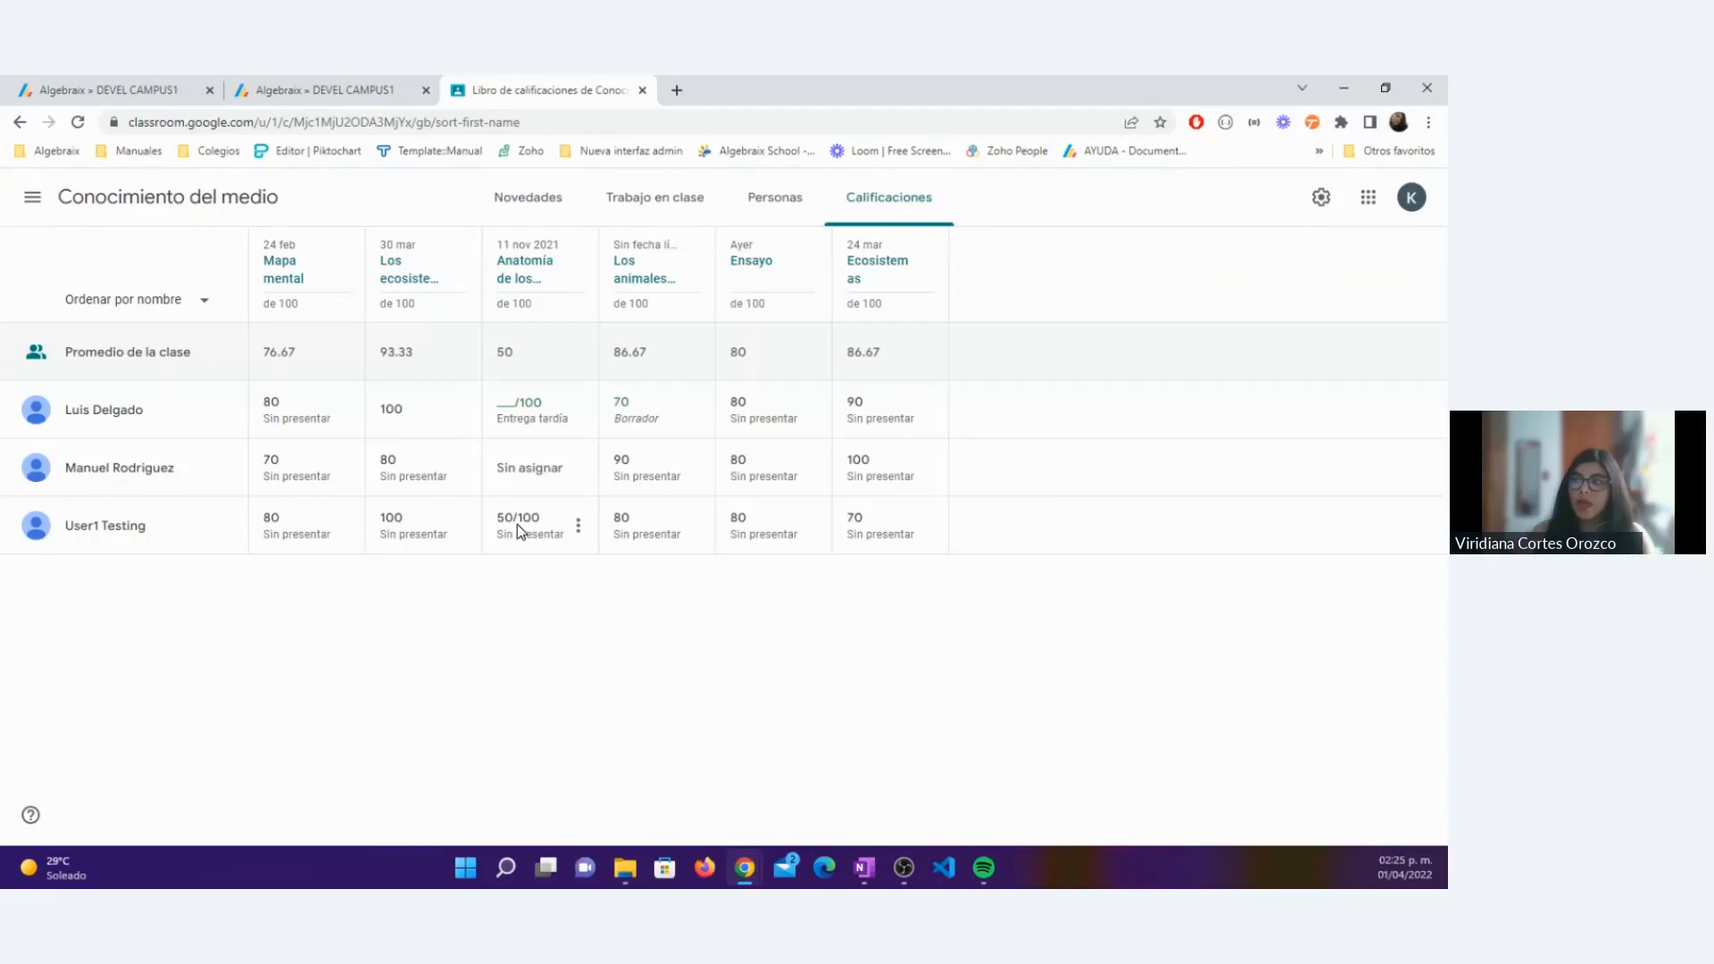
Step: Return to the Algebraix grade breakdown, close the duplicate Algebraix tab and bring the Classroom gradebook back into view
{"action": "left_click", "coordinate": [131, 89]}
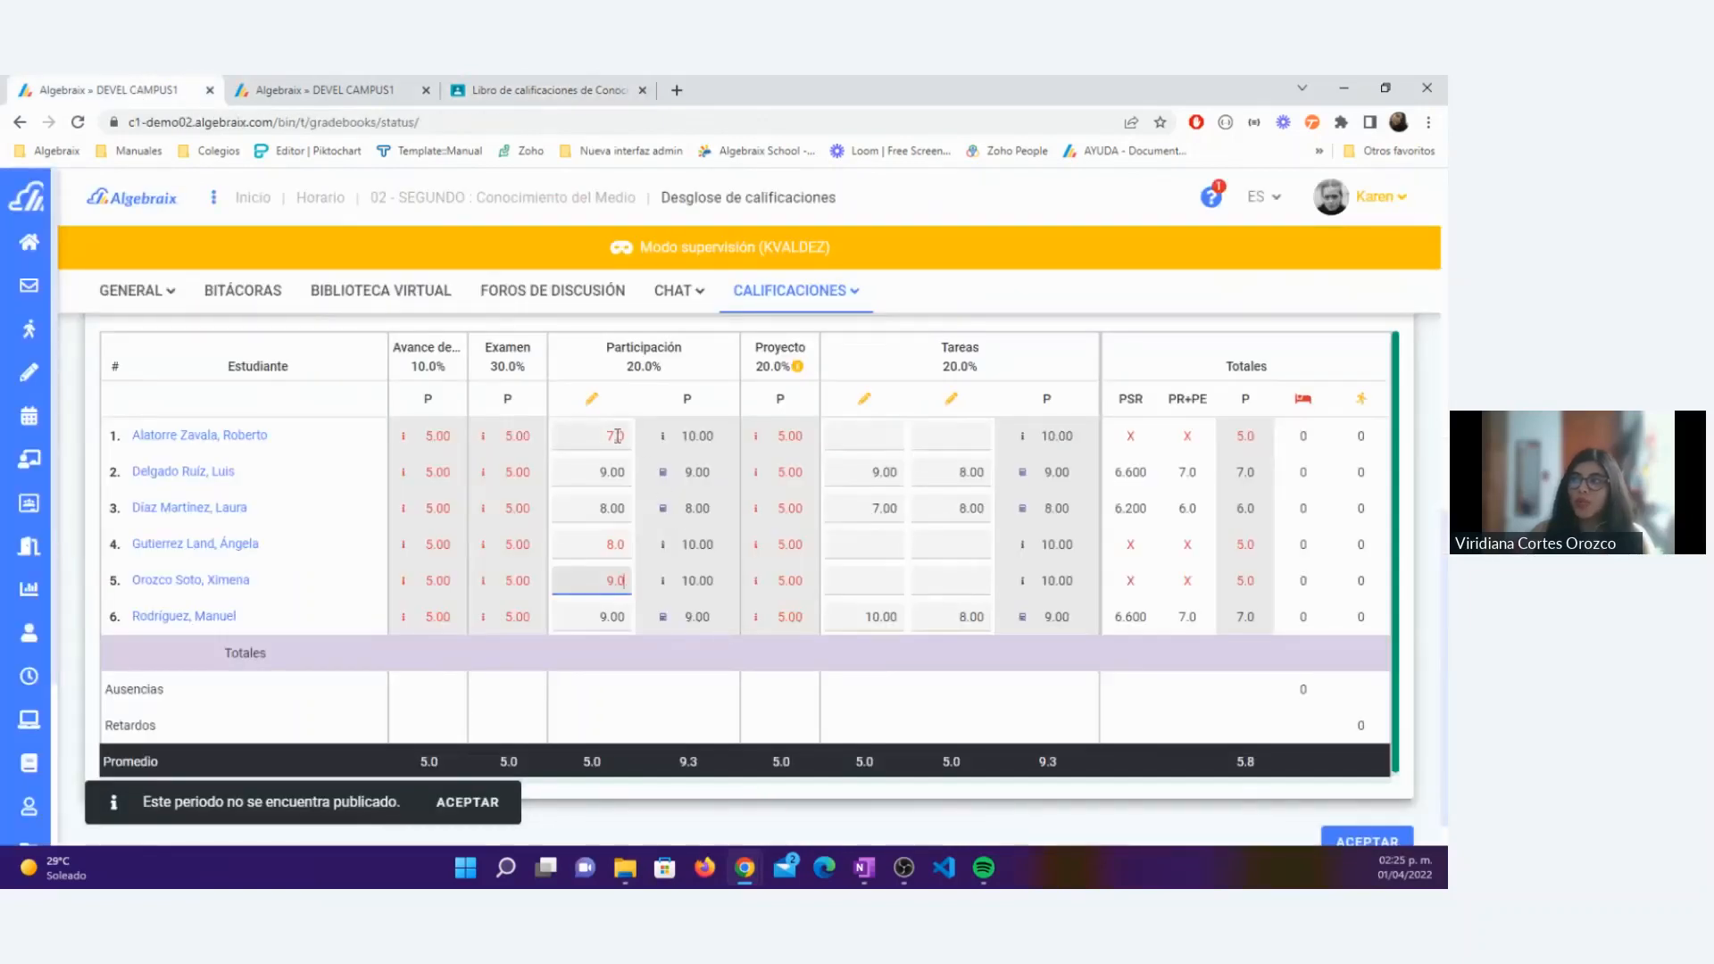
{"action": "left_click", "coordinate": [426, 90]}
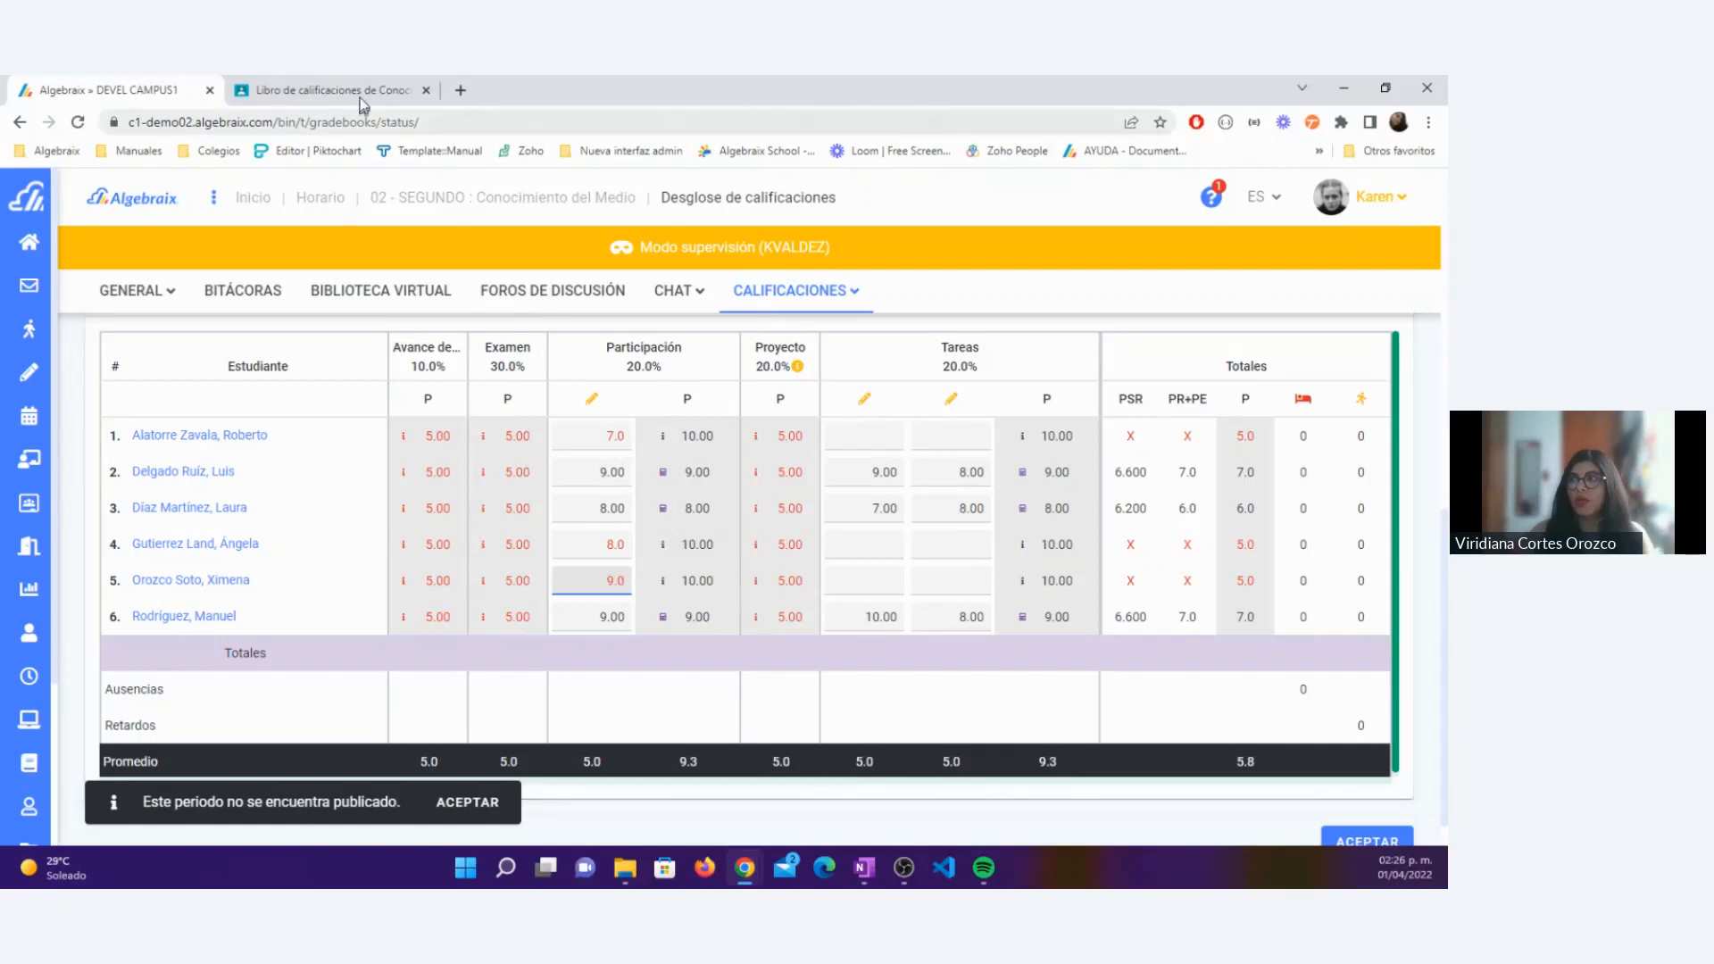
{"action": "key", "text": "ctrl+Tab"}
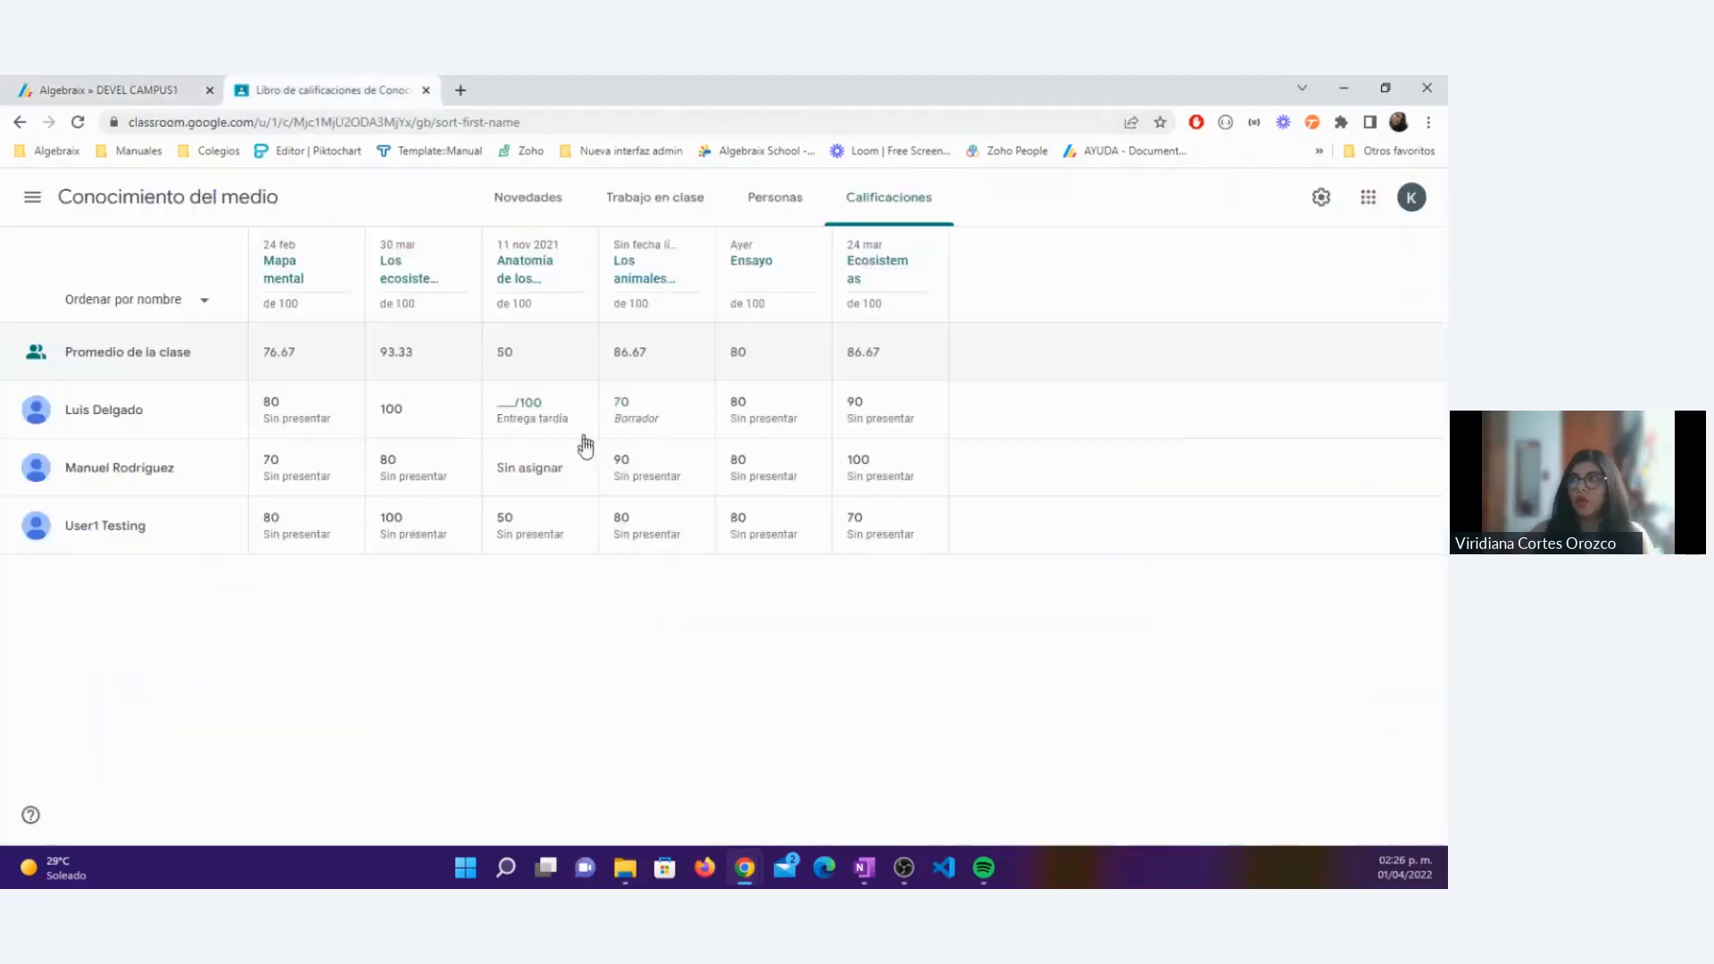
Step: Return to the Algebraix grade breakdown and open the Participación activity "Los animales y el lugar donde viven" for modification
{"action": "left_click", "coordinate": [168, 82]}
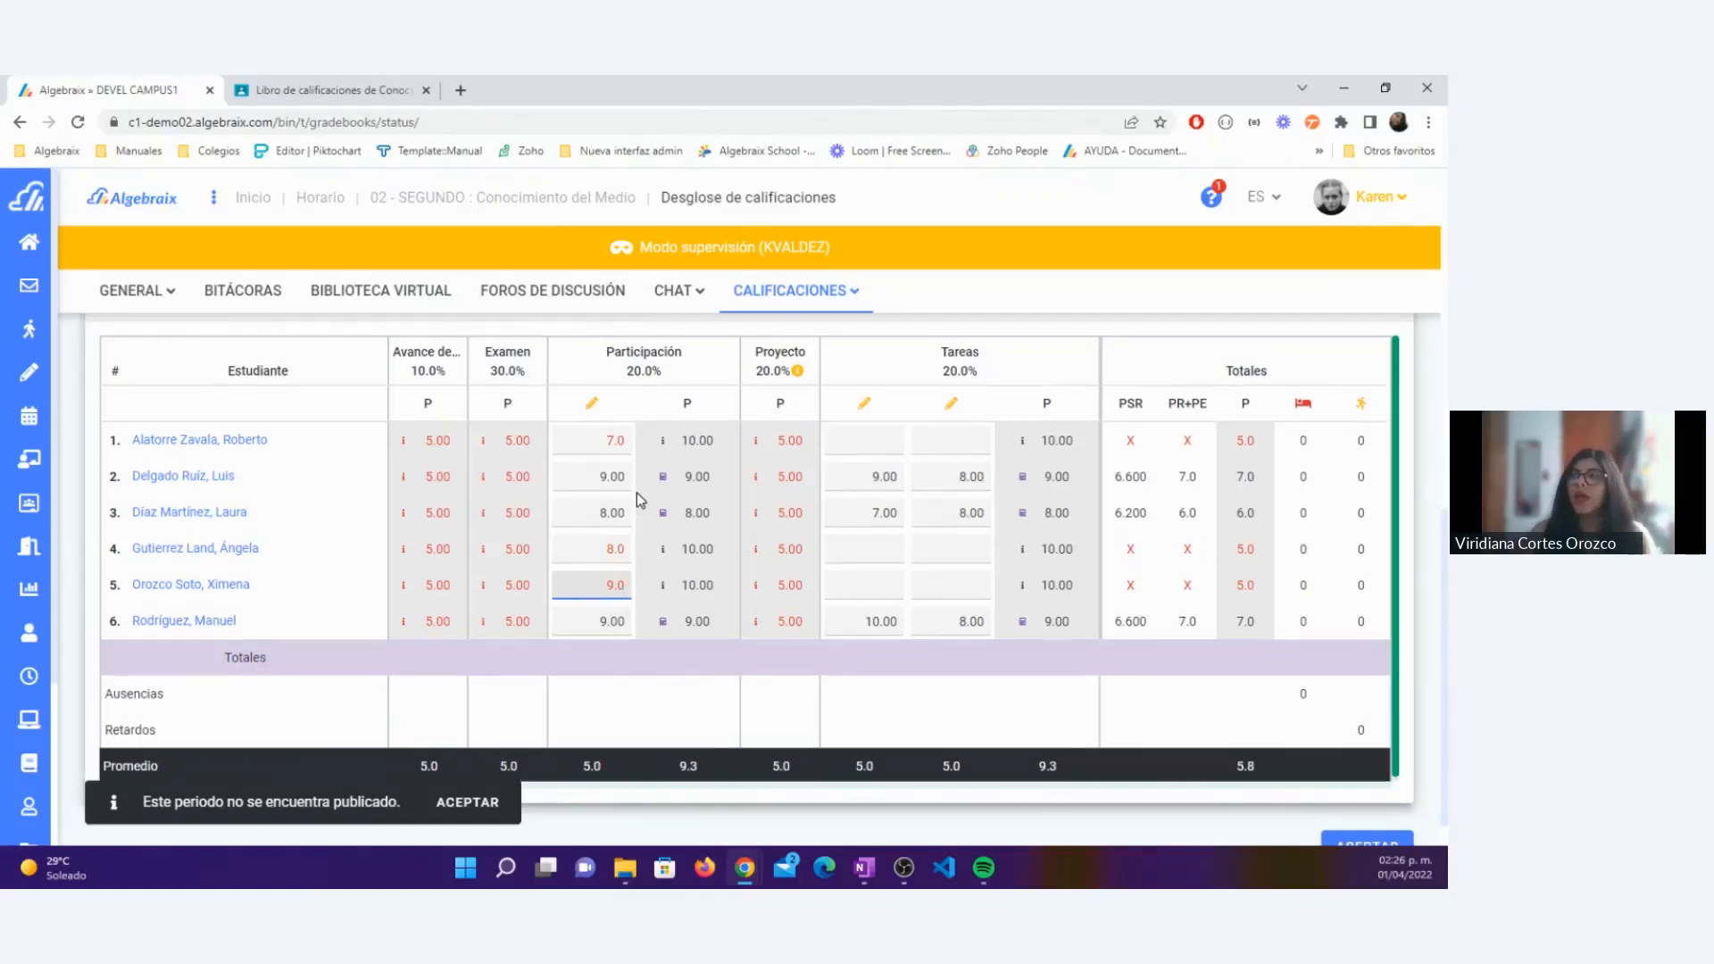
{"action": "scroll", "coordinate": [635, 493], "scroll_direction": "up", "scroll_amount": 3}
{"action": "scroll", "coordinate": [596, 499], "scroll_direction": "down", "scroll_amount": 2}
{"action": "mouse_move", "coordinate": [593, 497]}
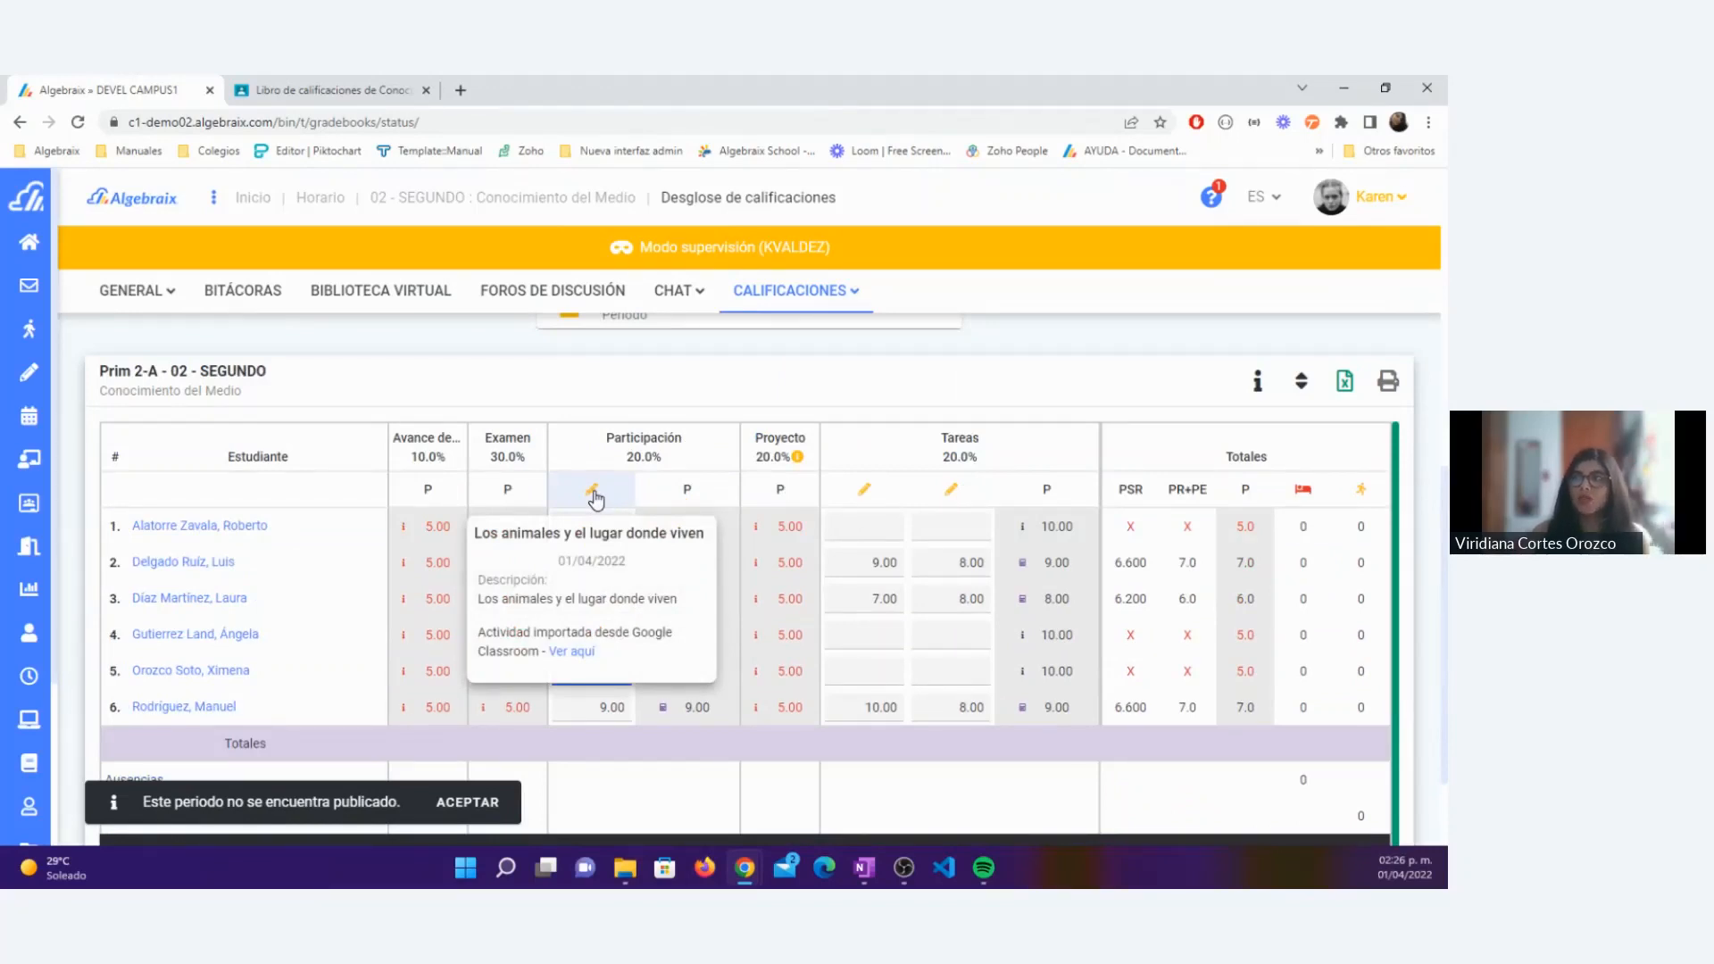
{"action": "left_click", "coordinate": [593, 494]}
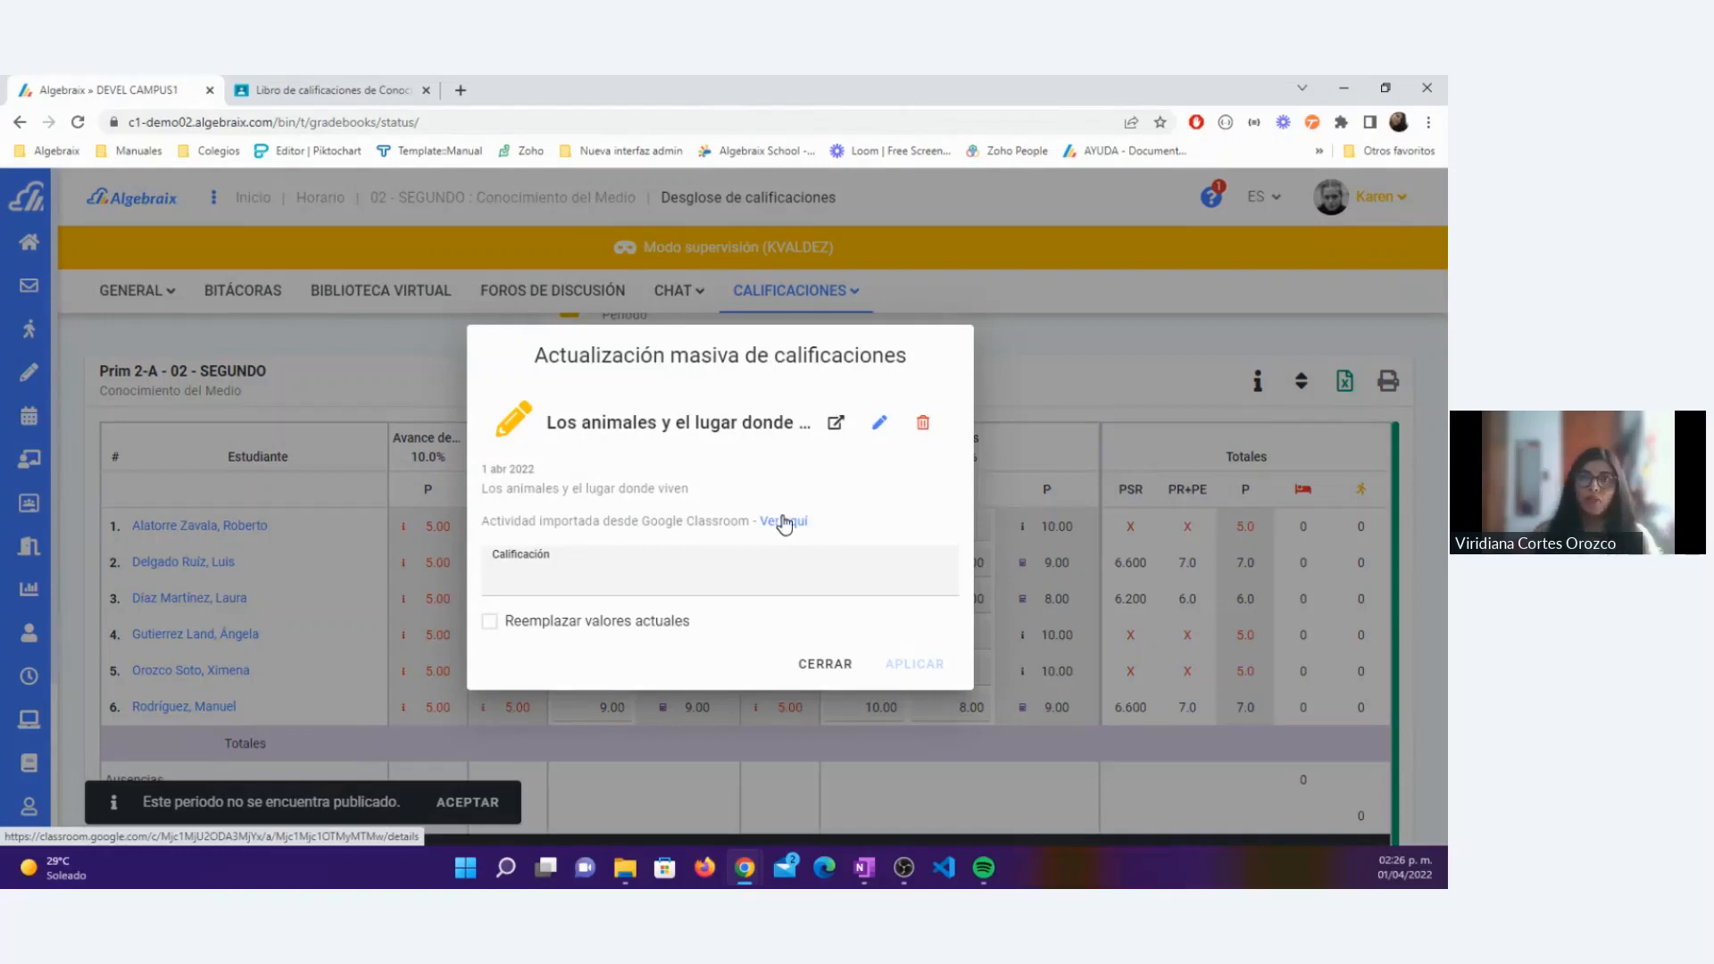
{"action": "left_click", "coordinate": [881, 433]}
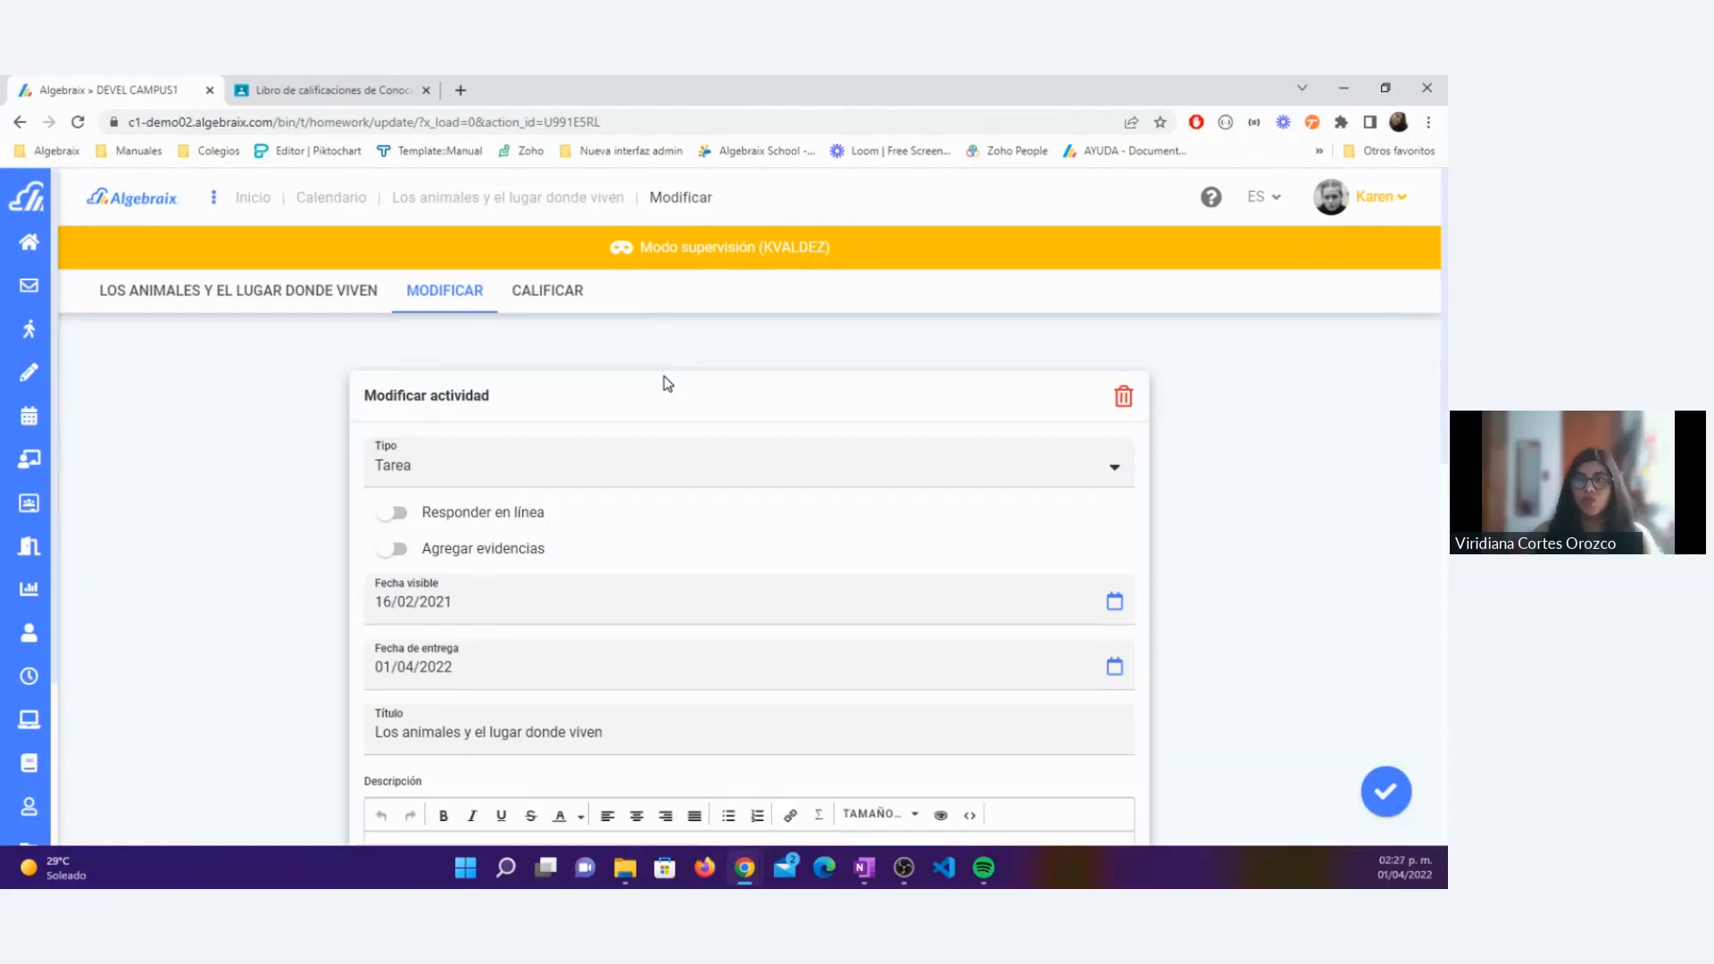
Step: Switch the activity's Responder en línea option on and back off to demonstrate its additional settings
{"action": "scroll", "coordinate": [613, 378], "scroll_direction": "down", "scroll_amount": 1}
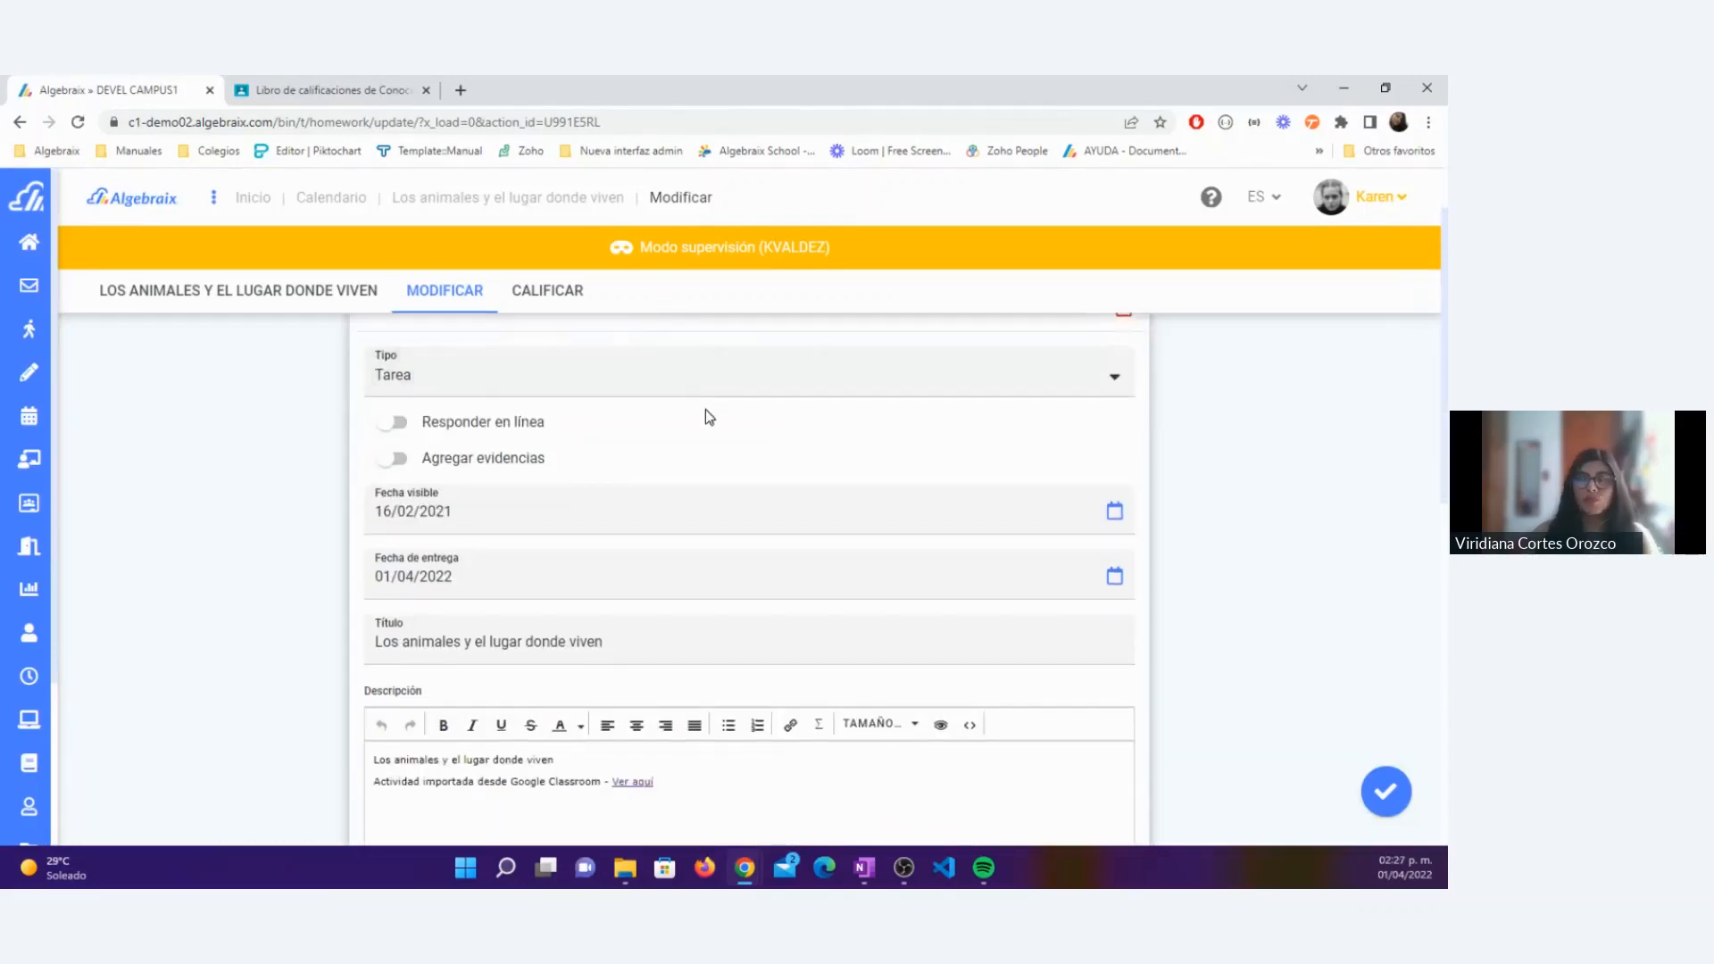
{"action": "left_click", "coordinate": [465, 423]}
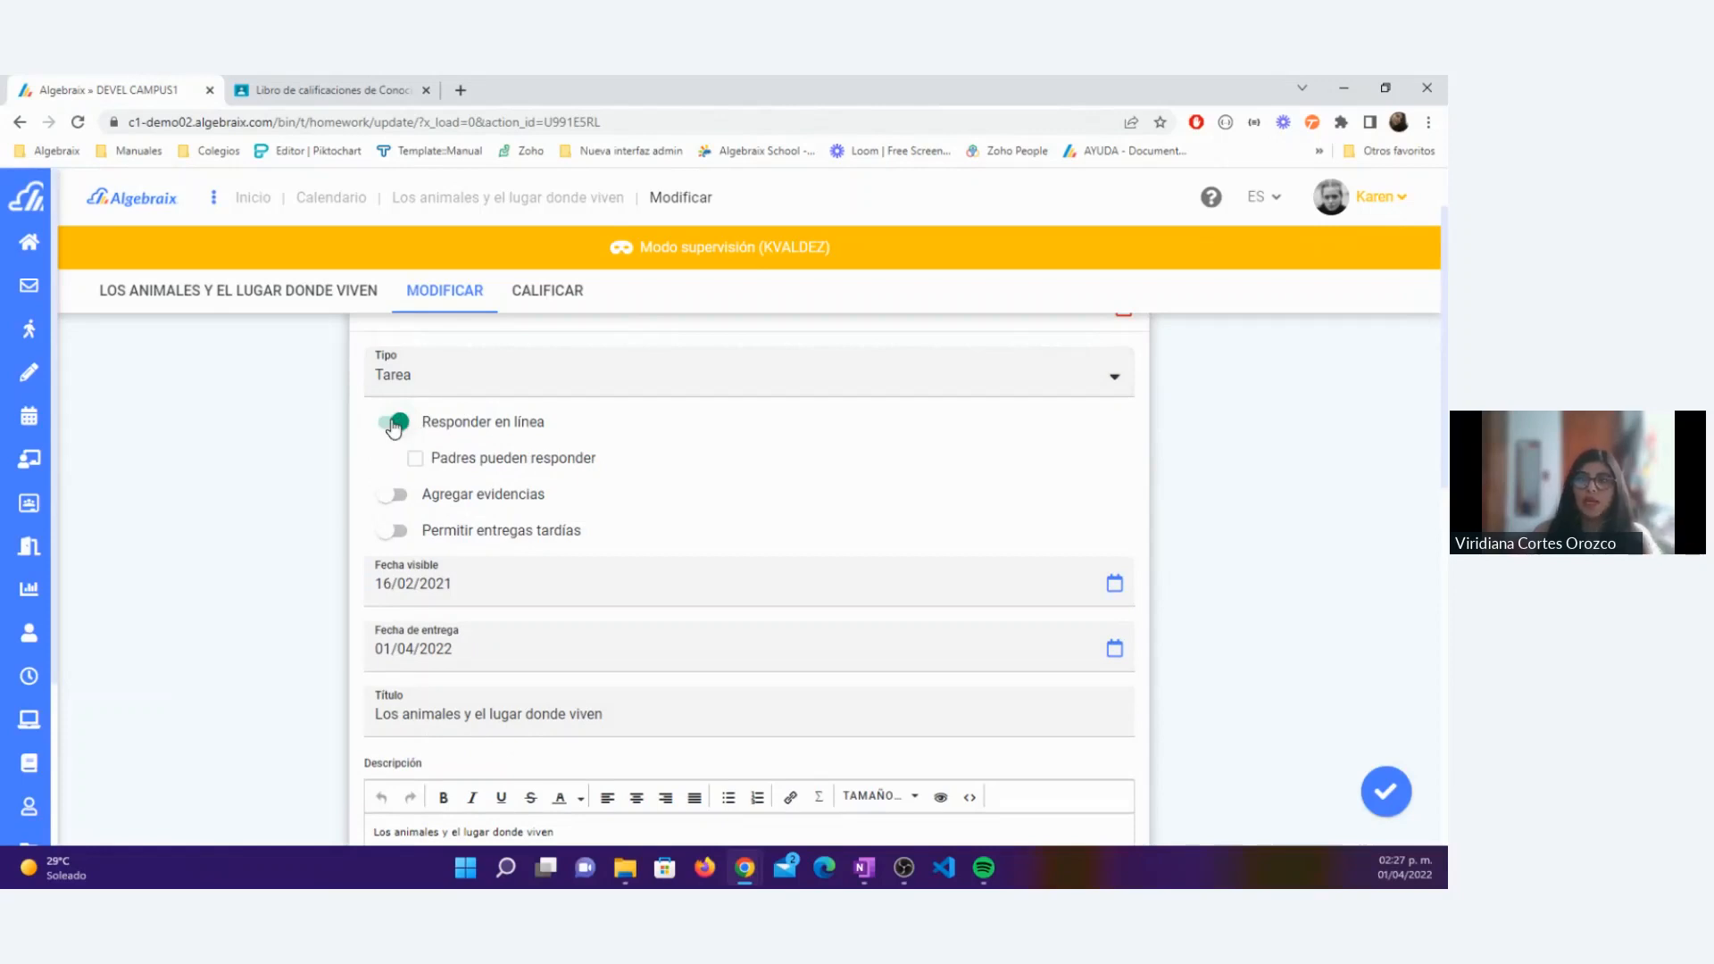
{"action": "left_click", "coordinate": [394, 426]}
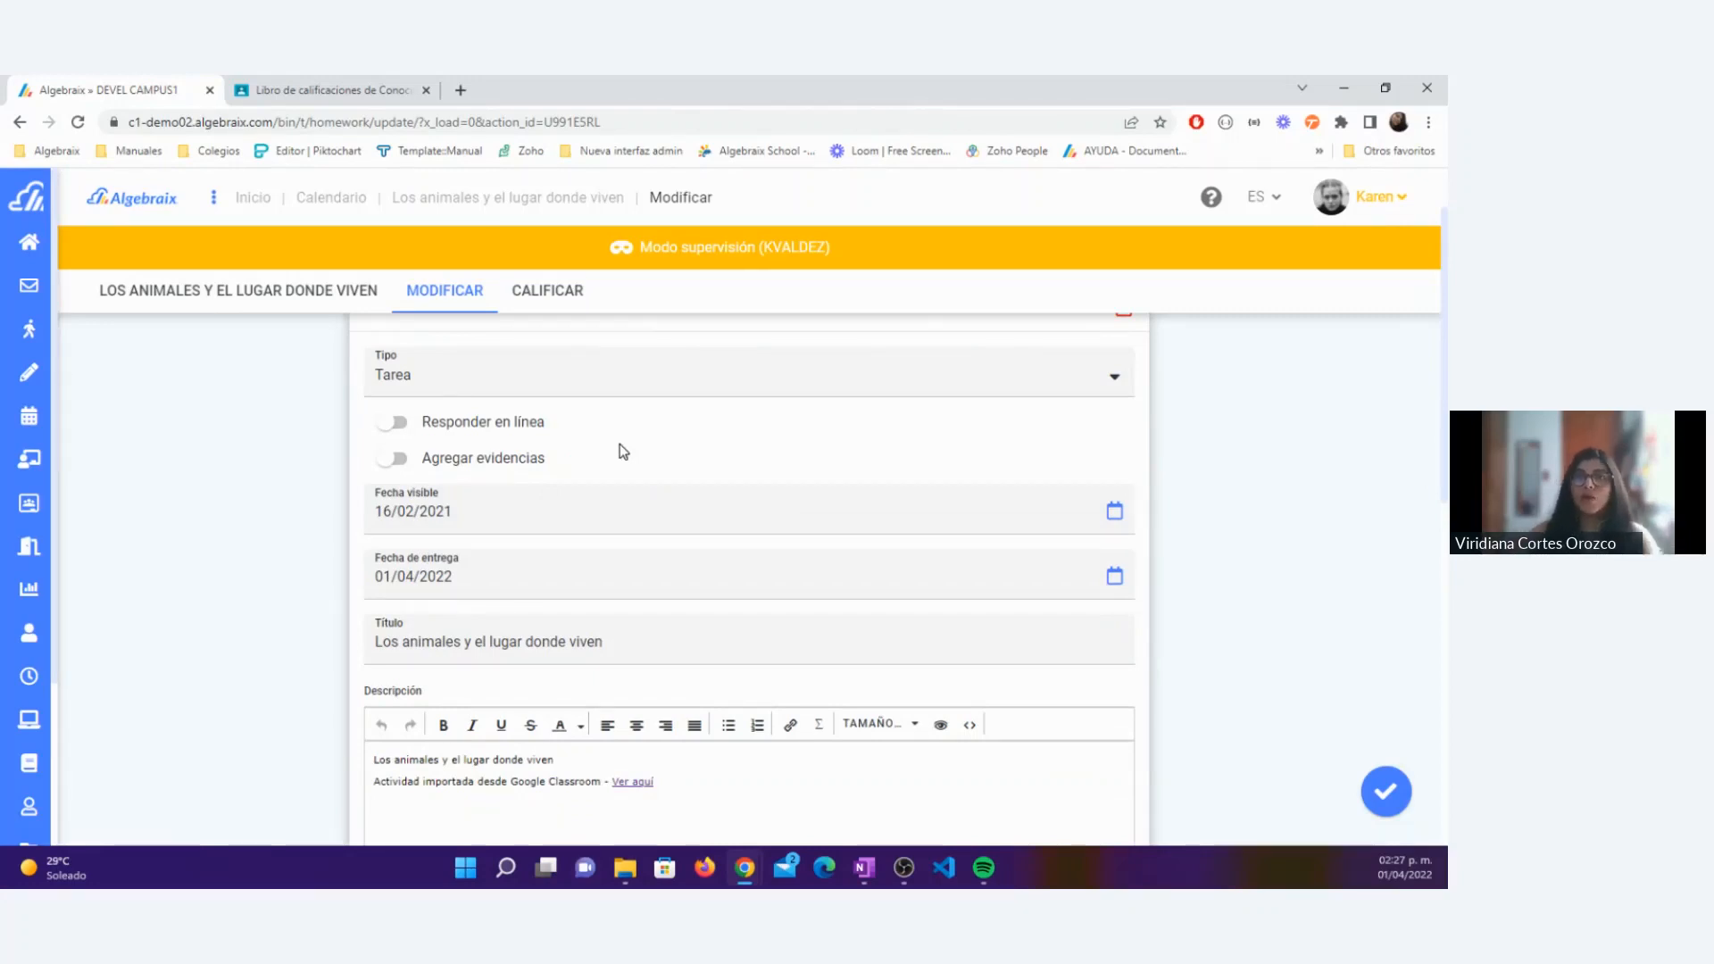
{"action": "left_click", "coordinate": [410, 425]}
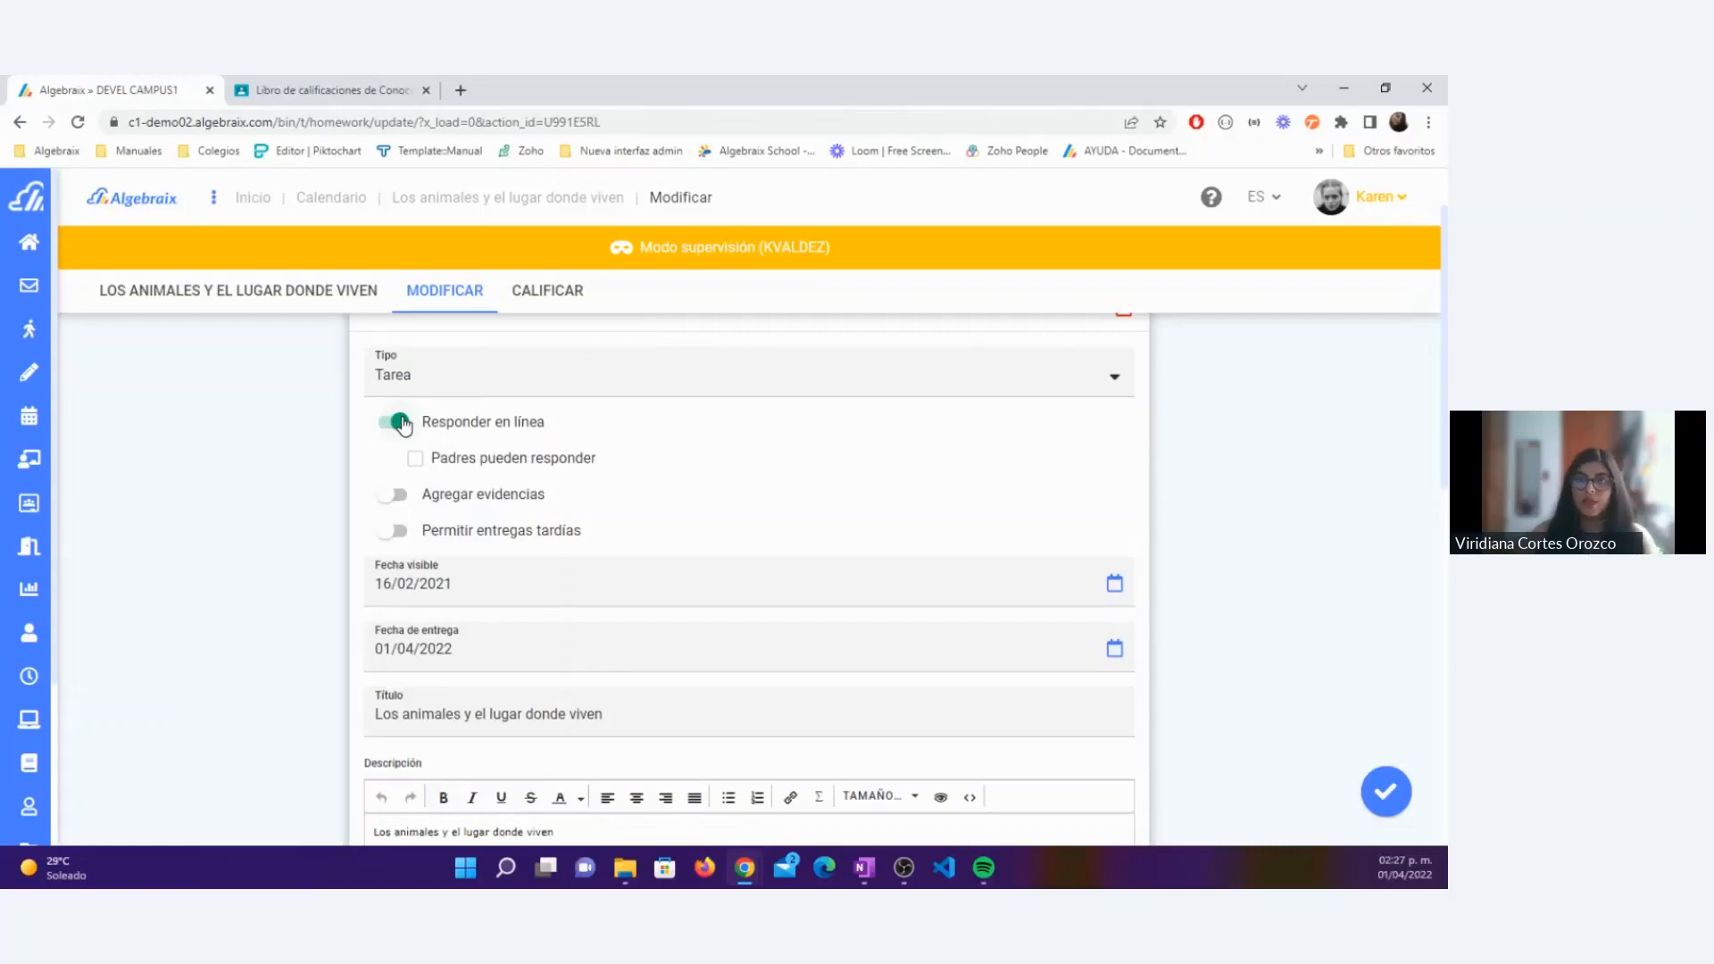
{"action": "left_click", "coordinate": [387, 426]}
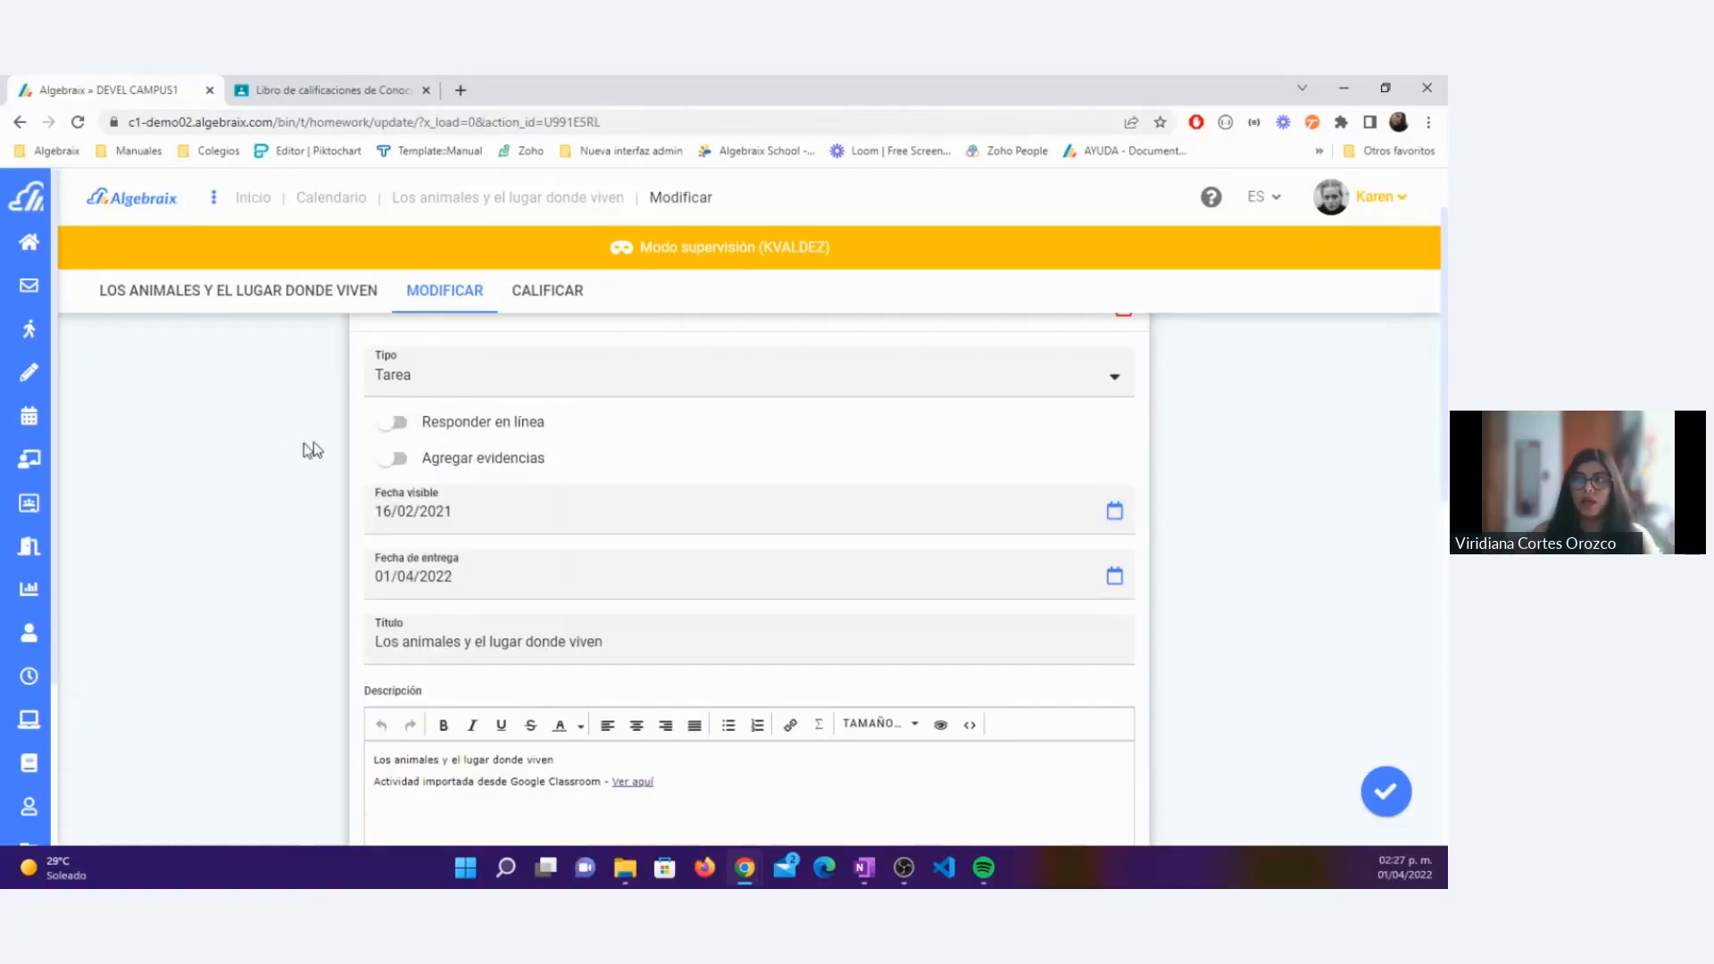
Step: Set the activity's optional Participación percentage to 10 for Prim 2-A : Conocimiento del Medio and save the activity
{"action": "scroll", "coordinate": [568, 512], "scroll_direction": "down", "scroll_amount": 4}
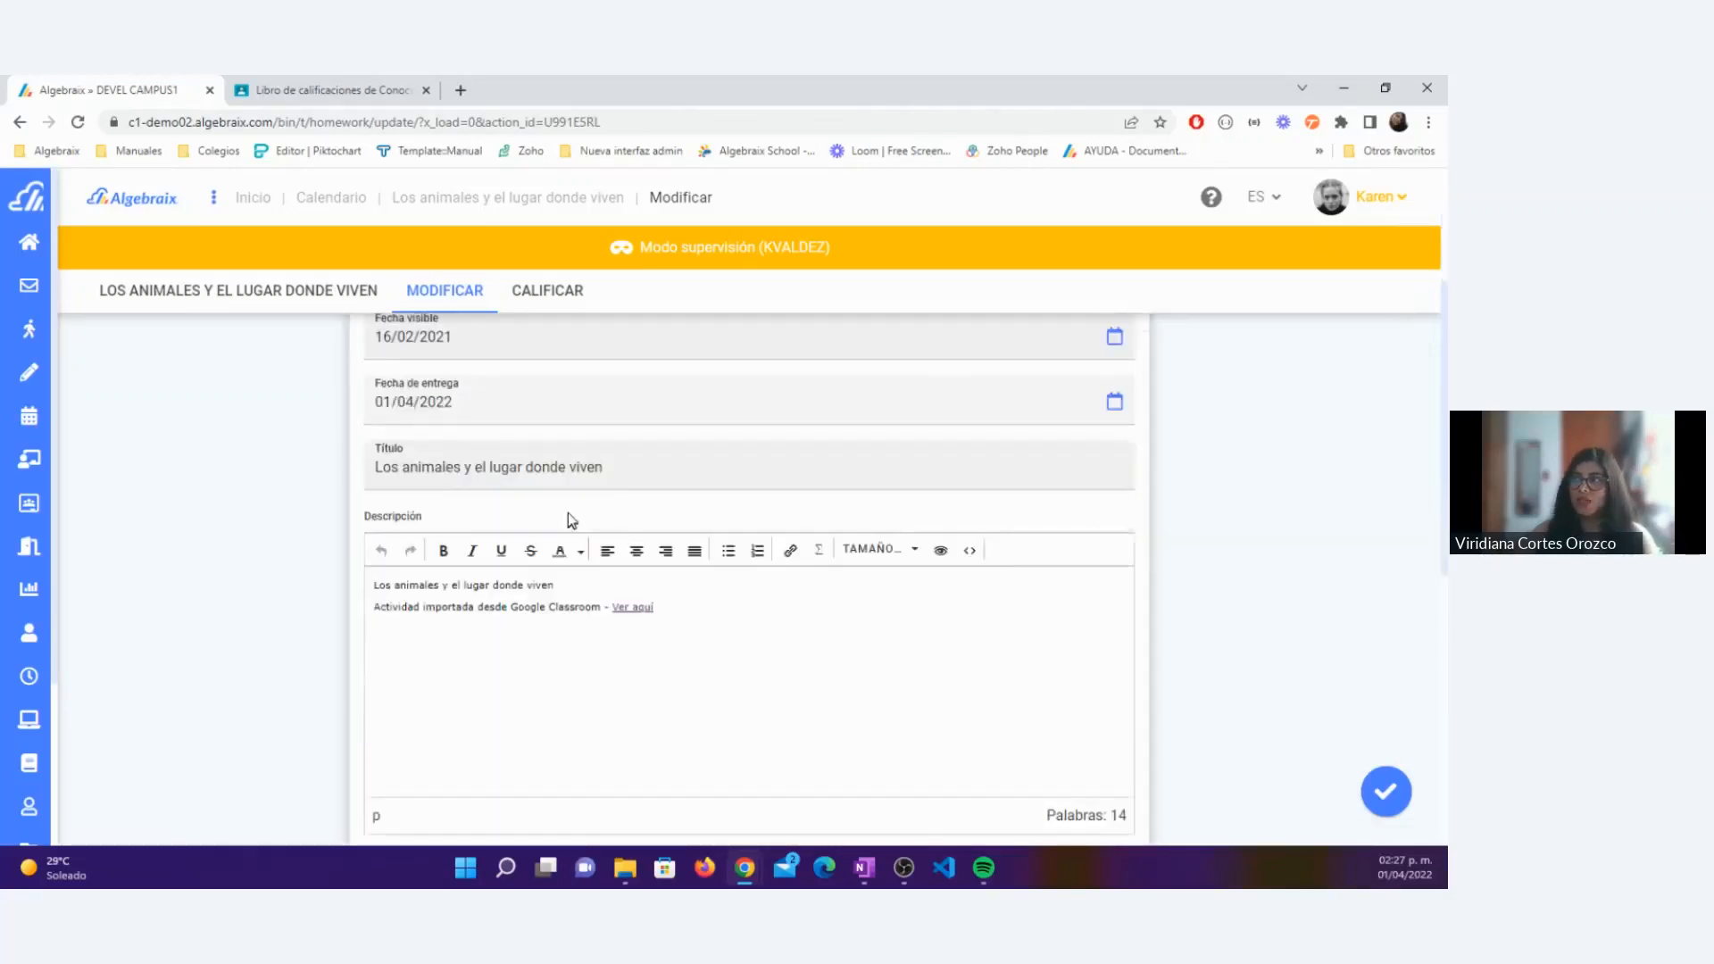
{"action": "scroll", "coordinate": [604, 503], "scroll_direction": "down", "scroll_amount": 1}
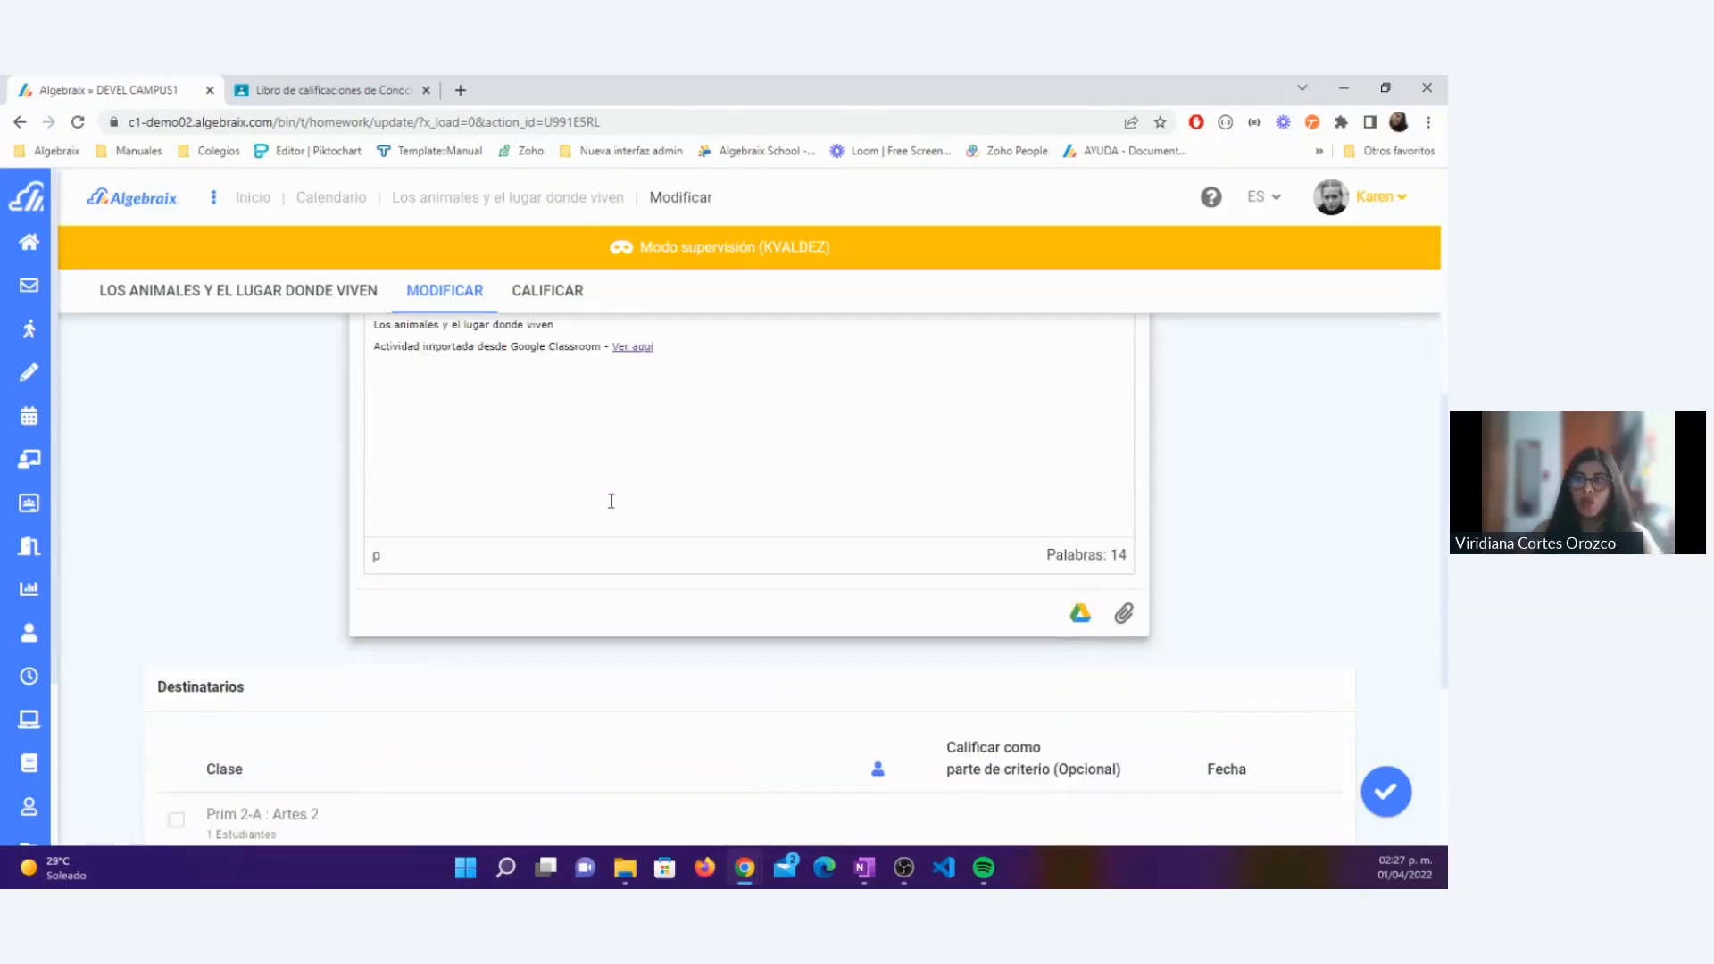
{"action": "scroll", "coordinate": [615, 507], "scroll_direction": "down", "scroll_amount": 4}
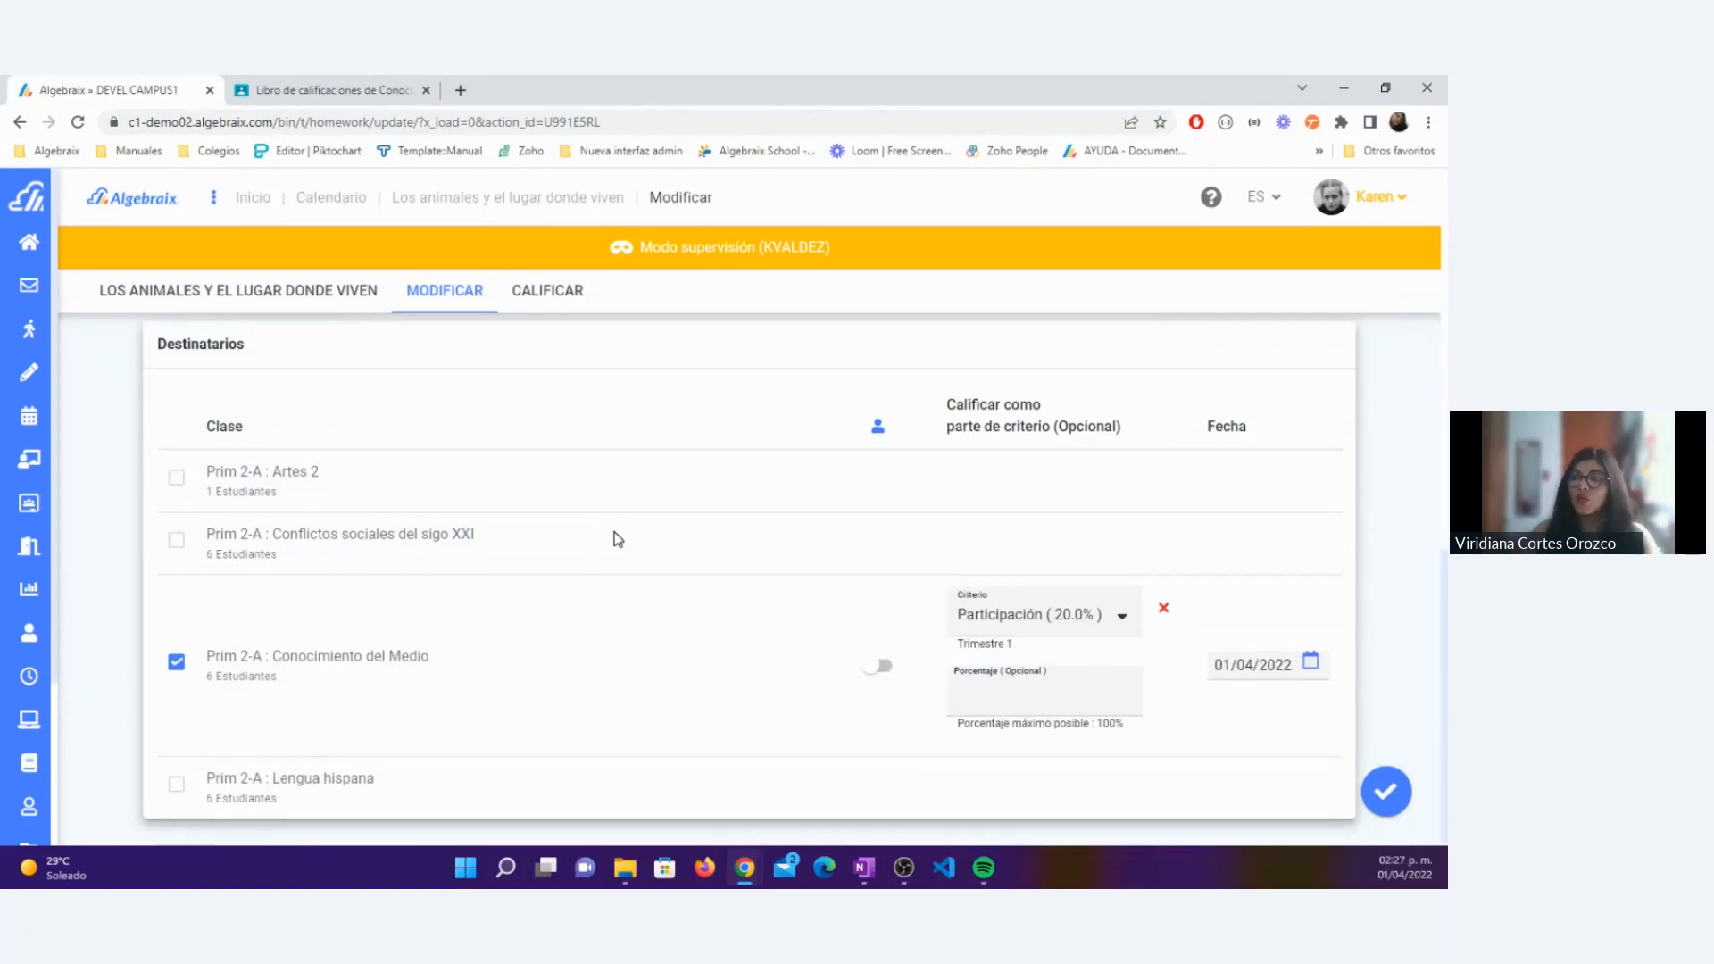
{"action": "scroll", "coordinate": [618, 540], "scroll_direction": "up", "scroll_amount": 2}
{"action": "scroll", "coordinate": [617, 539], "scroll_direction": "up", "scroll_amount": 2}
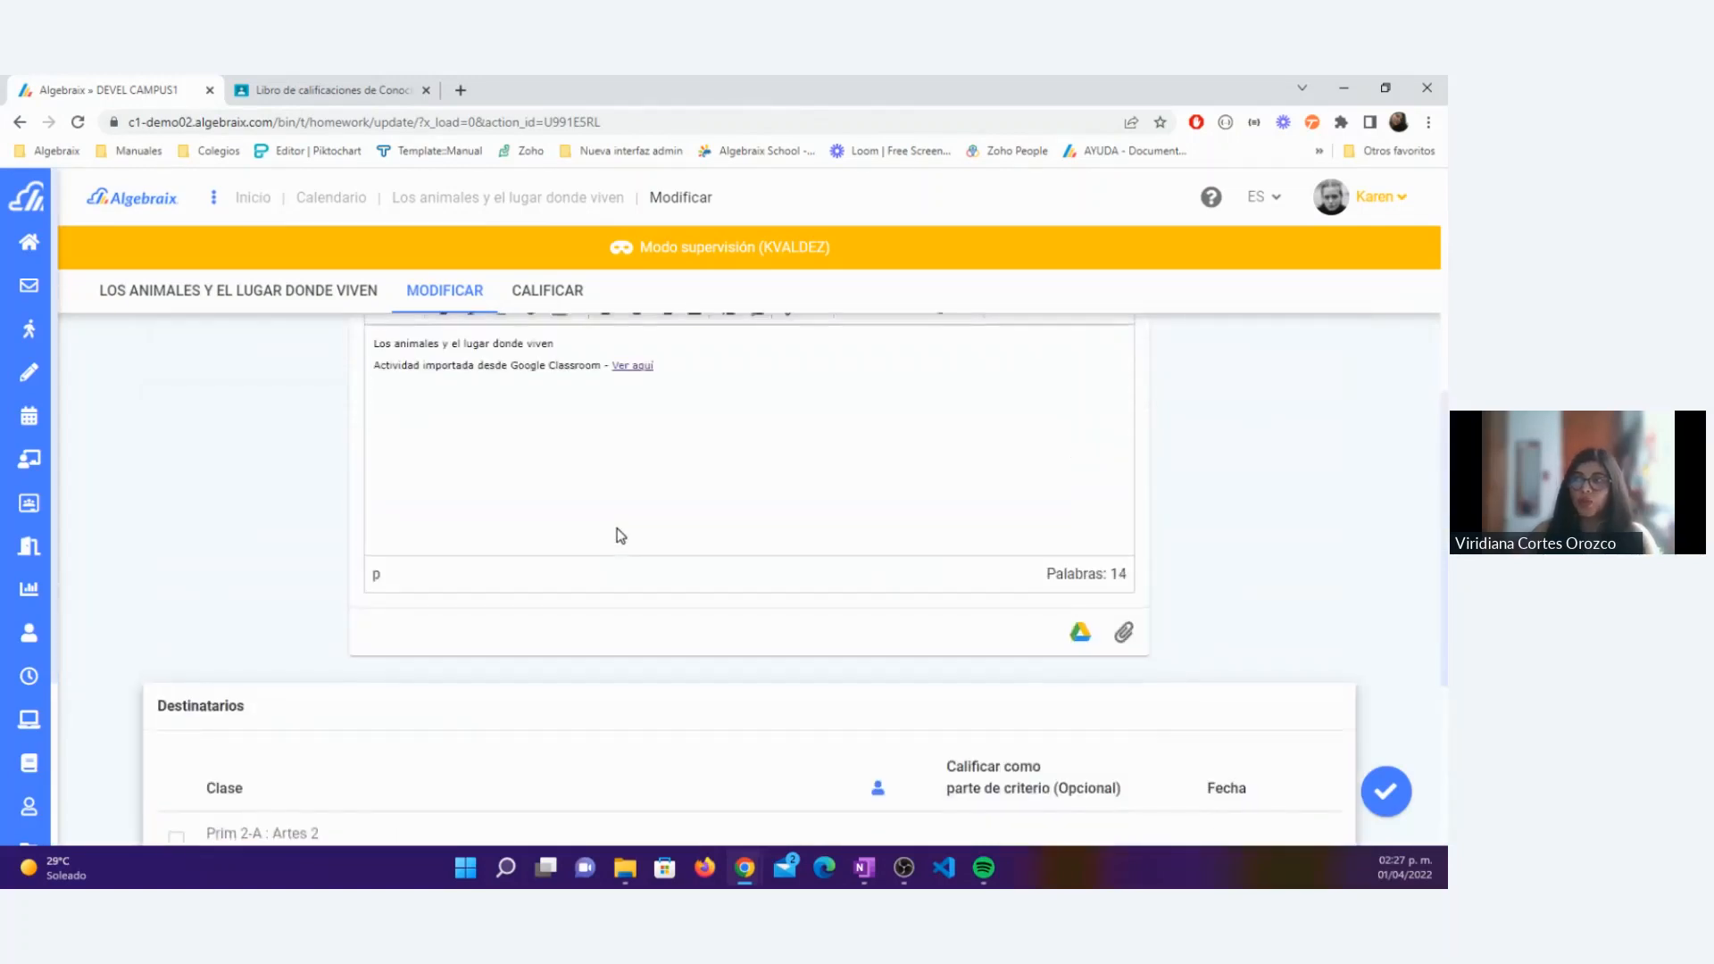
{"action": "scroll", "coordinate": [616, 532], "scroll_direction": "down", "scroll_amount": 4}
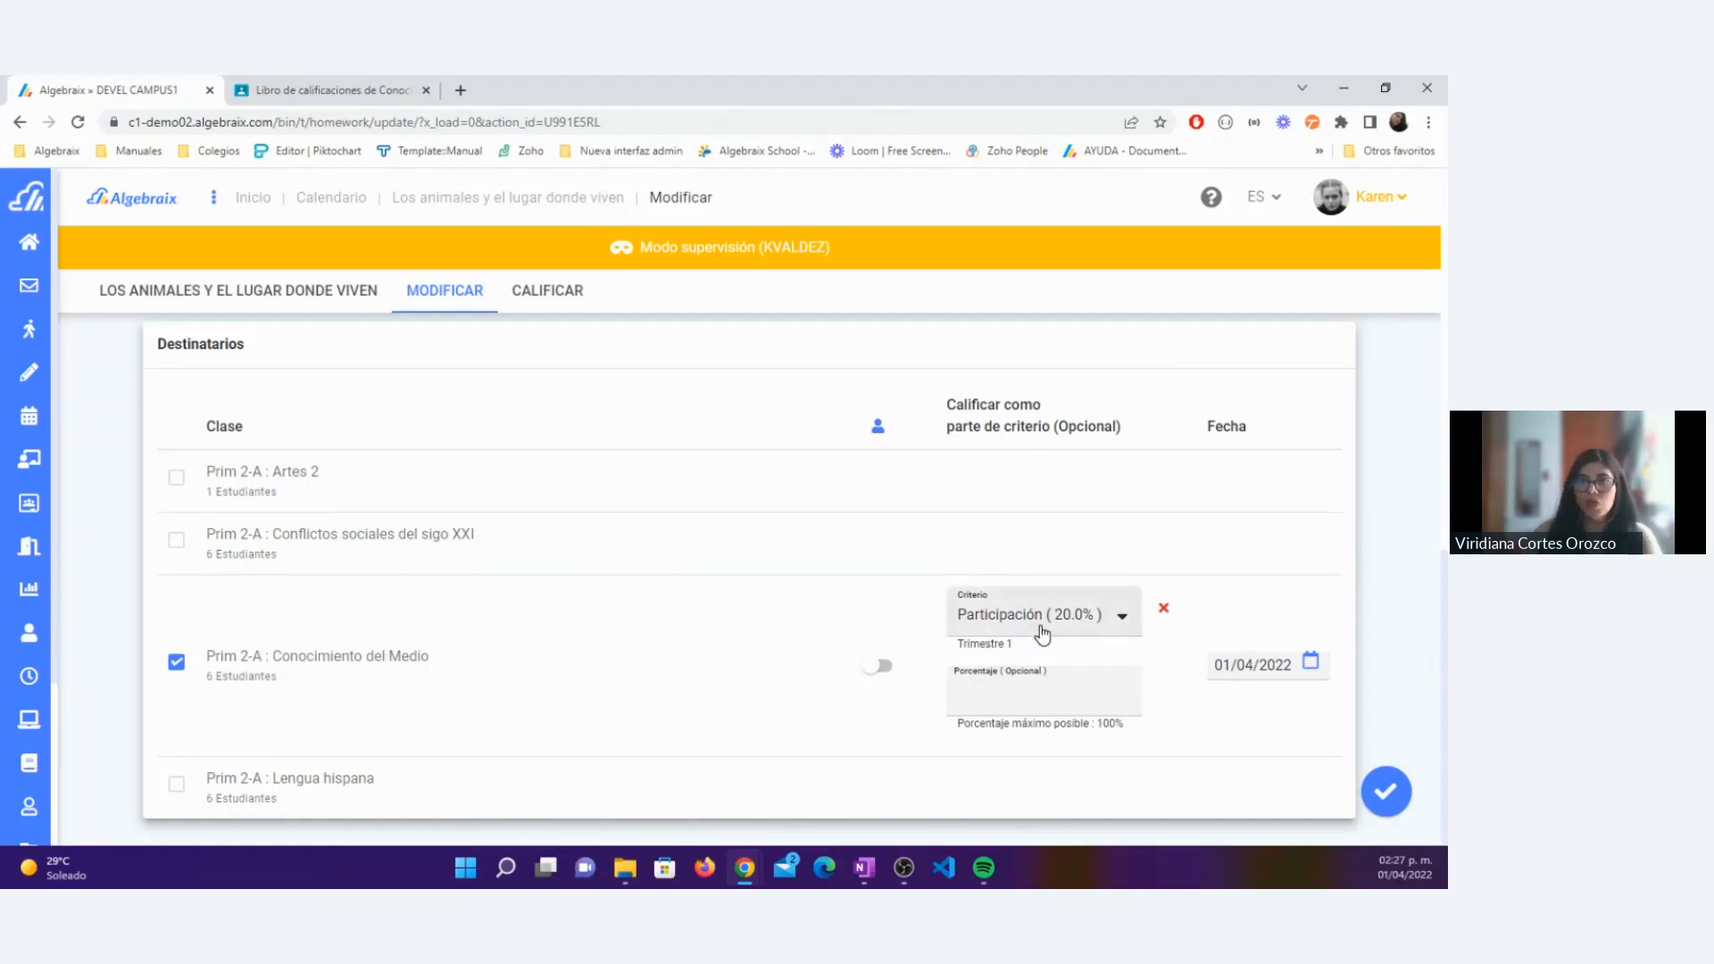
{"action": "left_click", "coordinate": [1038, 684]}
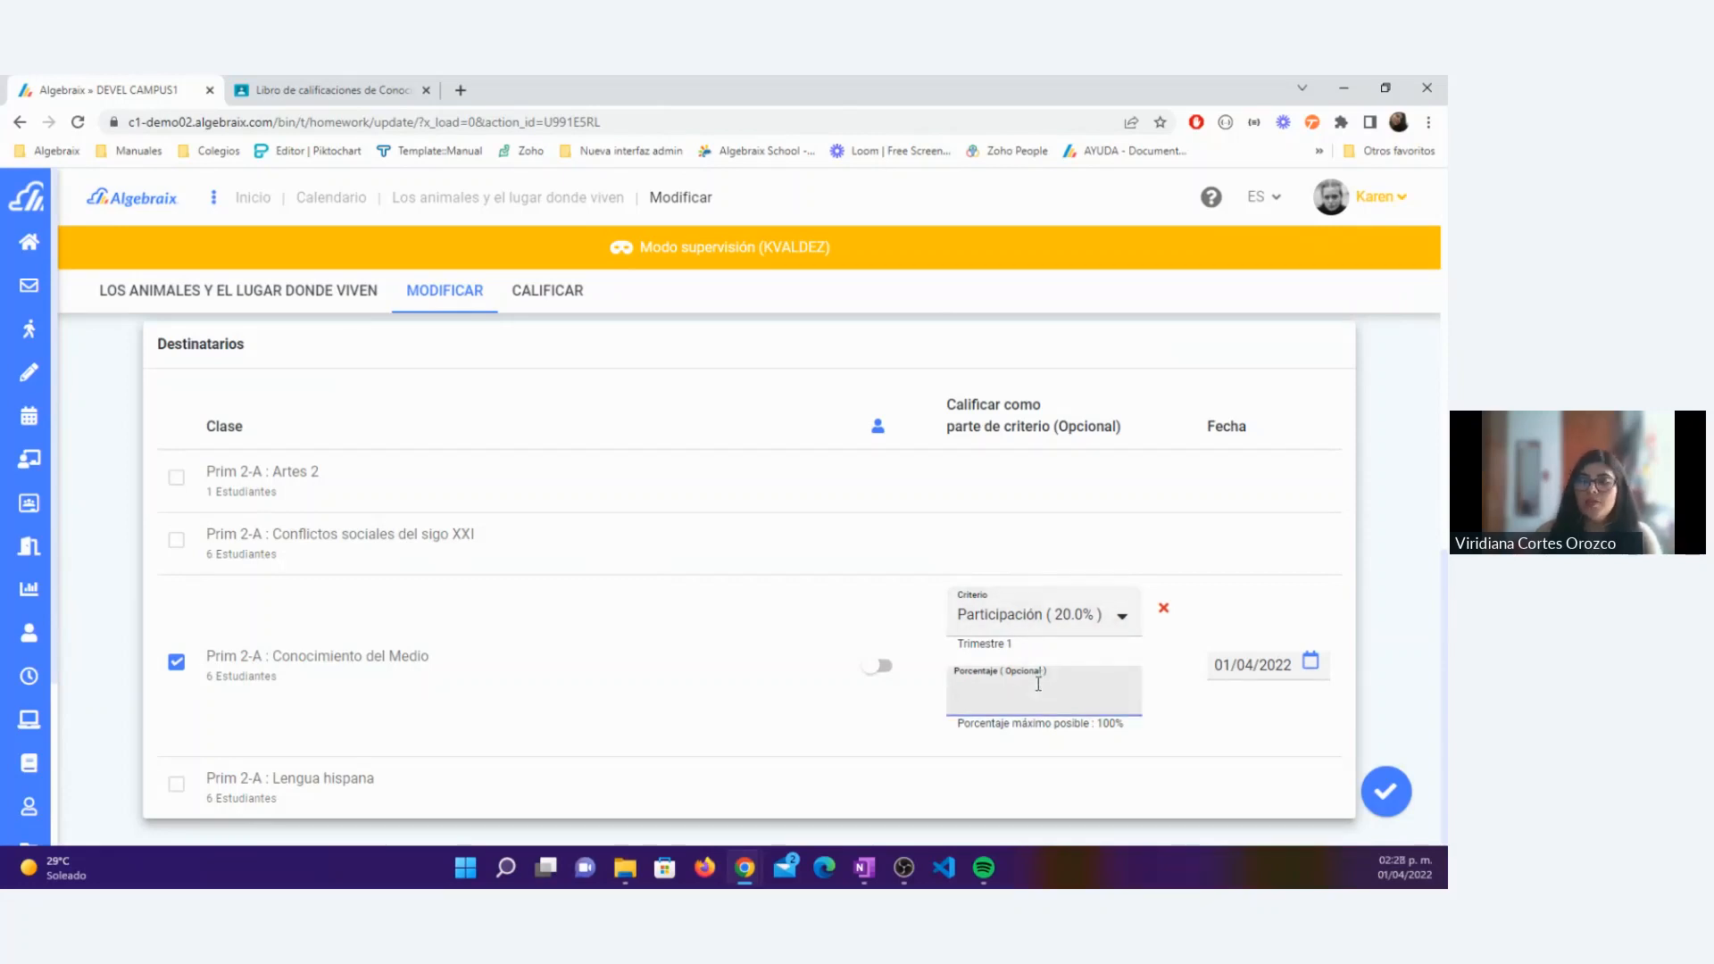
{"action": "type", "text": "10"}
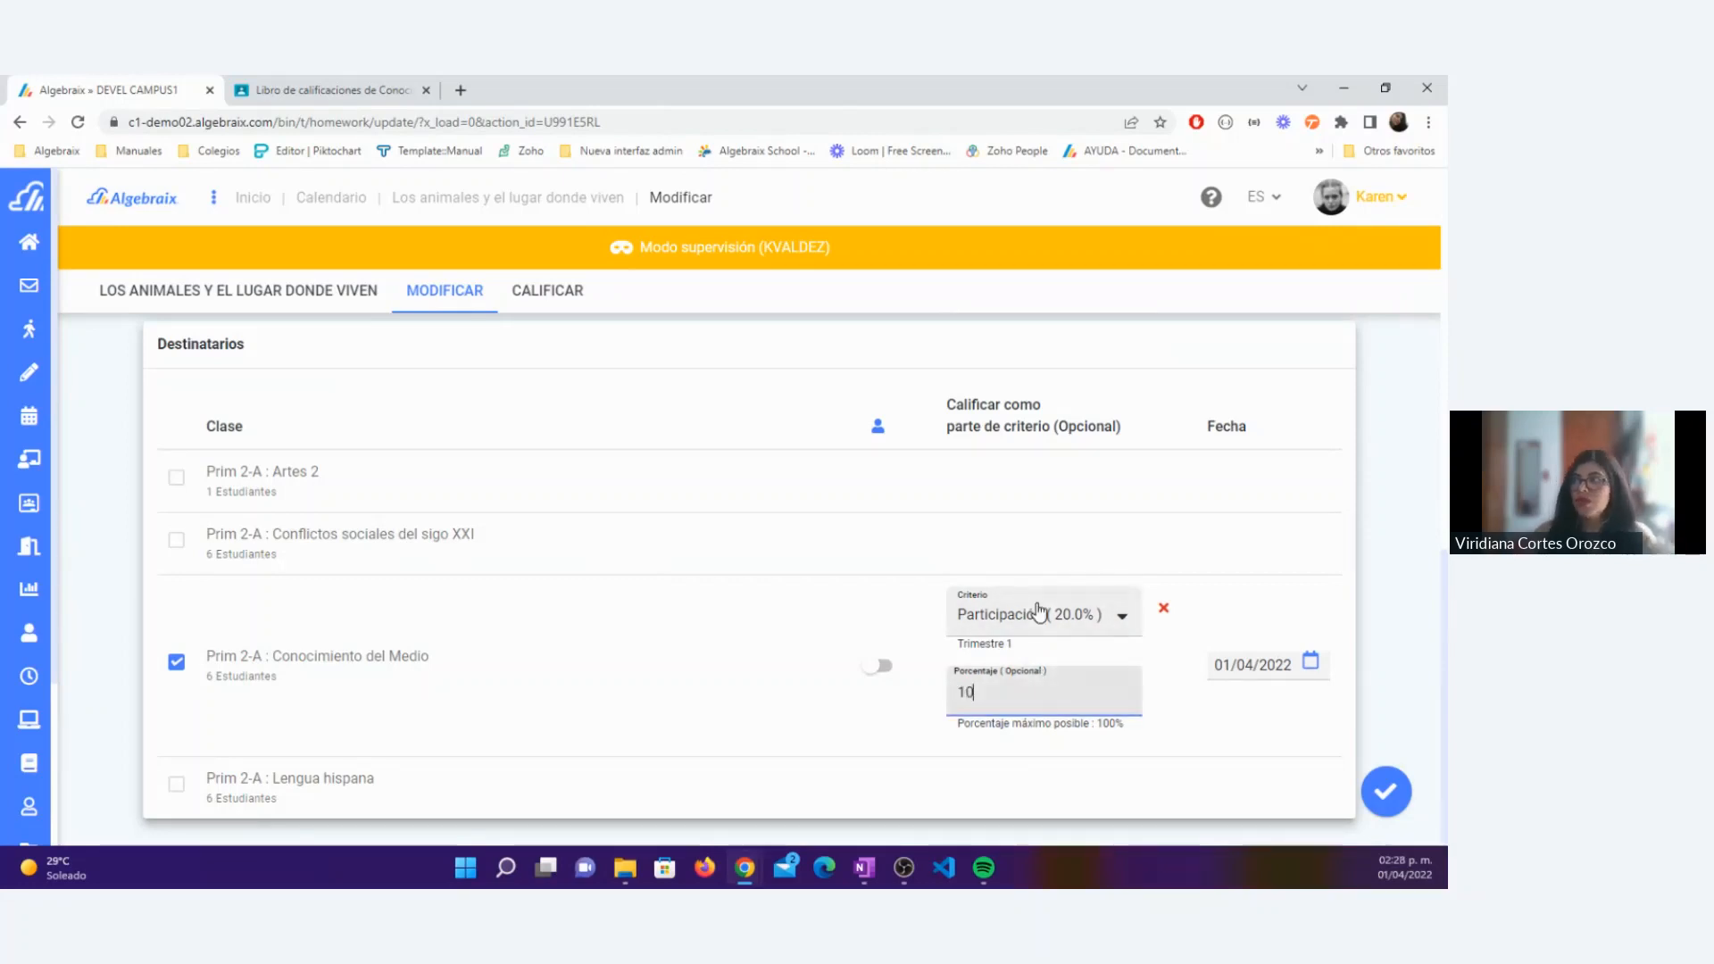
{"action": "left_click", "coordinate": [1384, 788]}
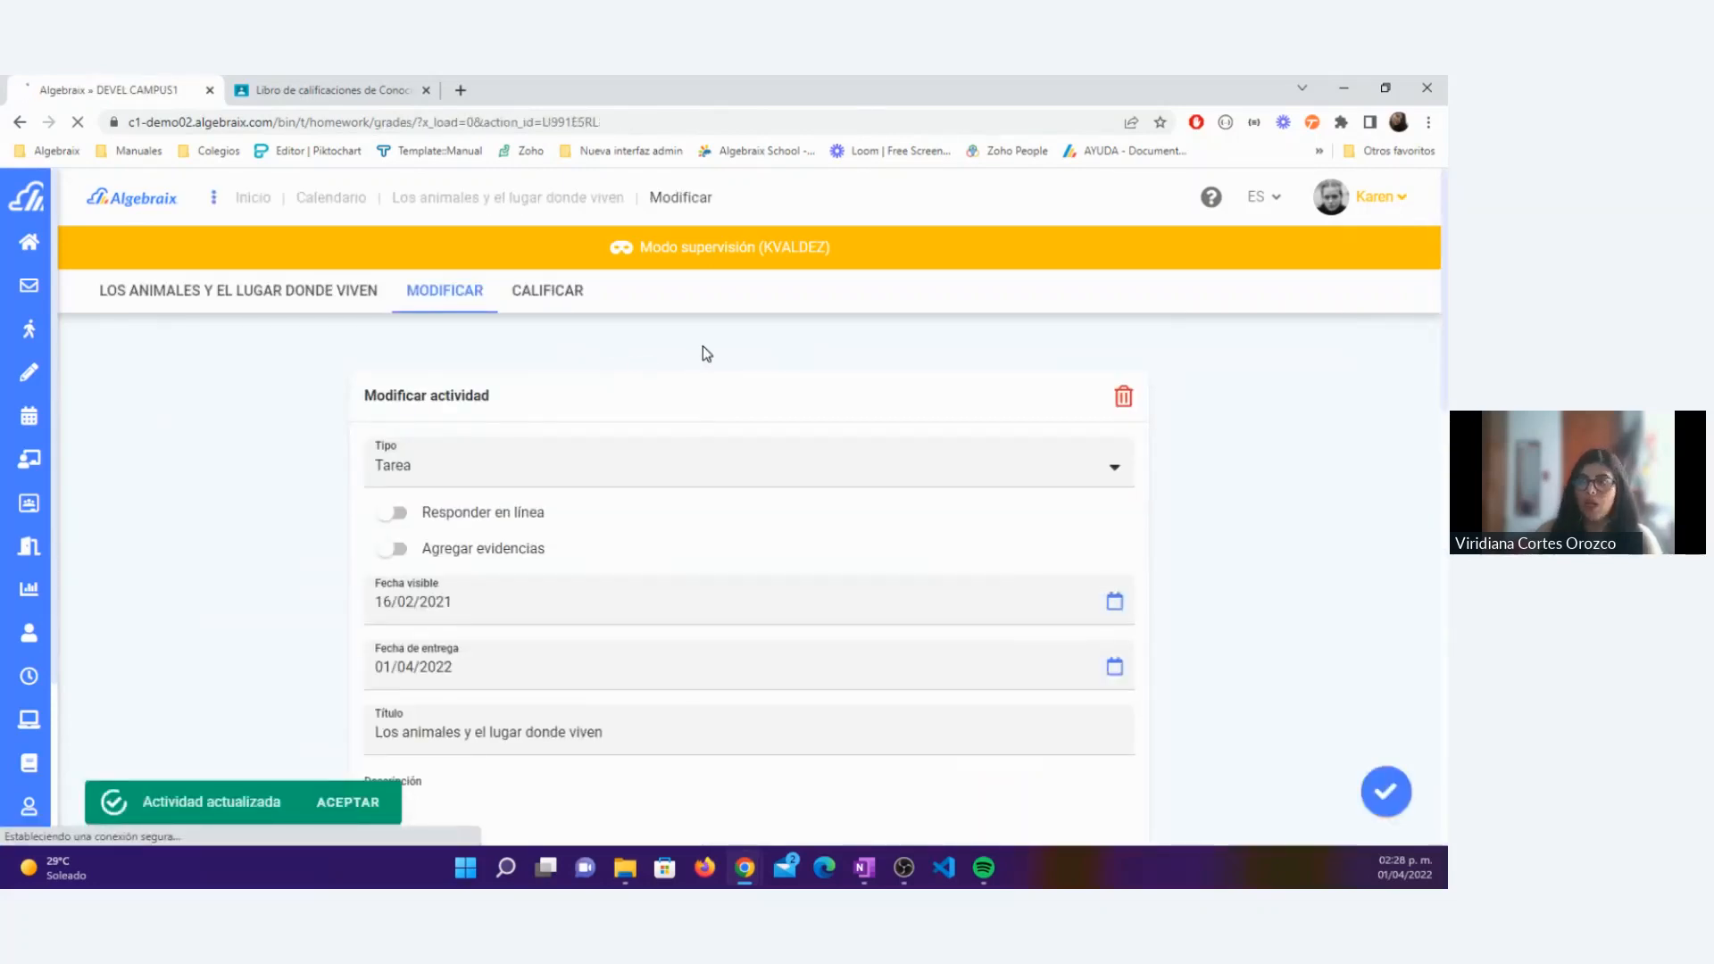
Step: Change student 2's grade for the activity to 10.0 and save the grades
{"action": "scroll", "coordinate": [560, 547], "scroll_direction": "down", "scroll_amount": 2}
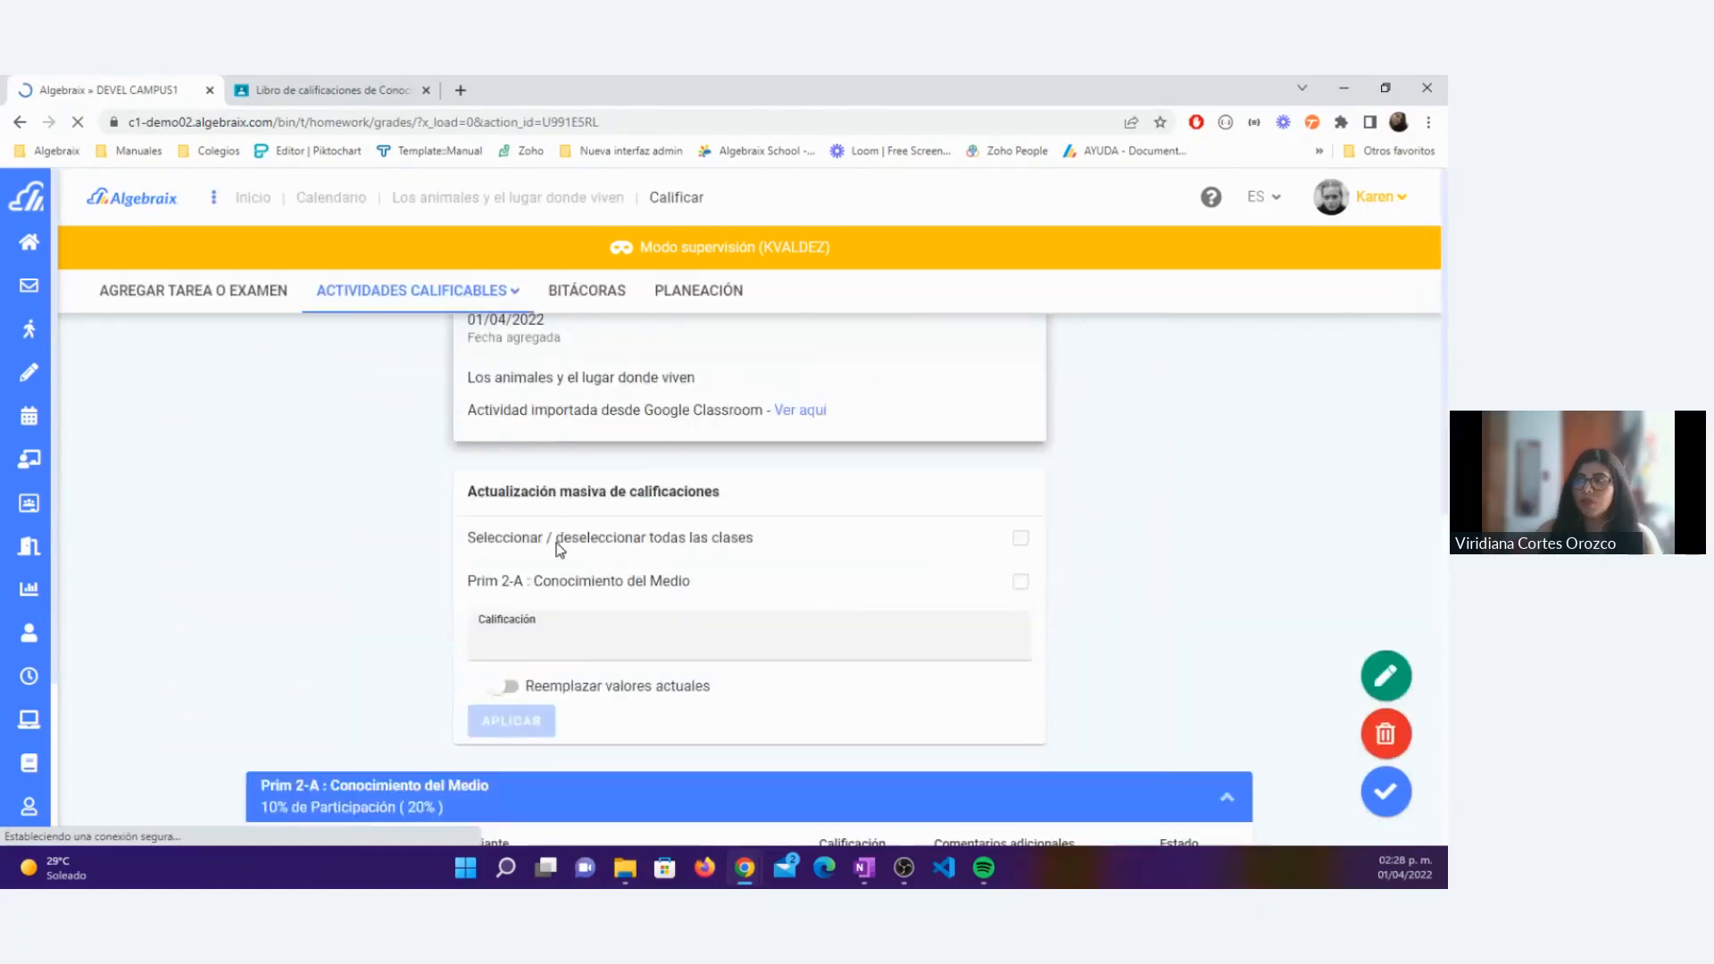
{"action": "scroll", "coordinate": [560, 547], "scroll_direction": "down", "scroll_amount": 5}
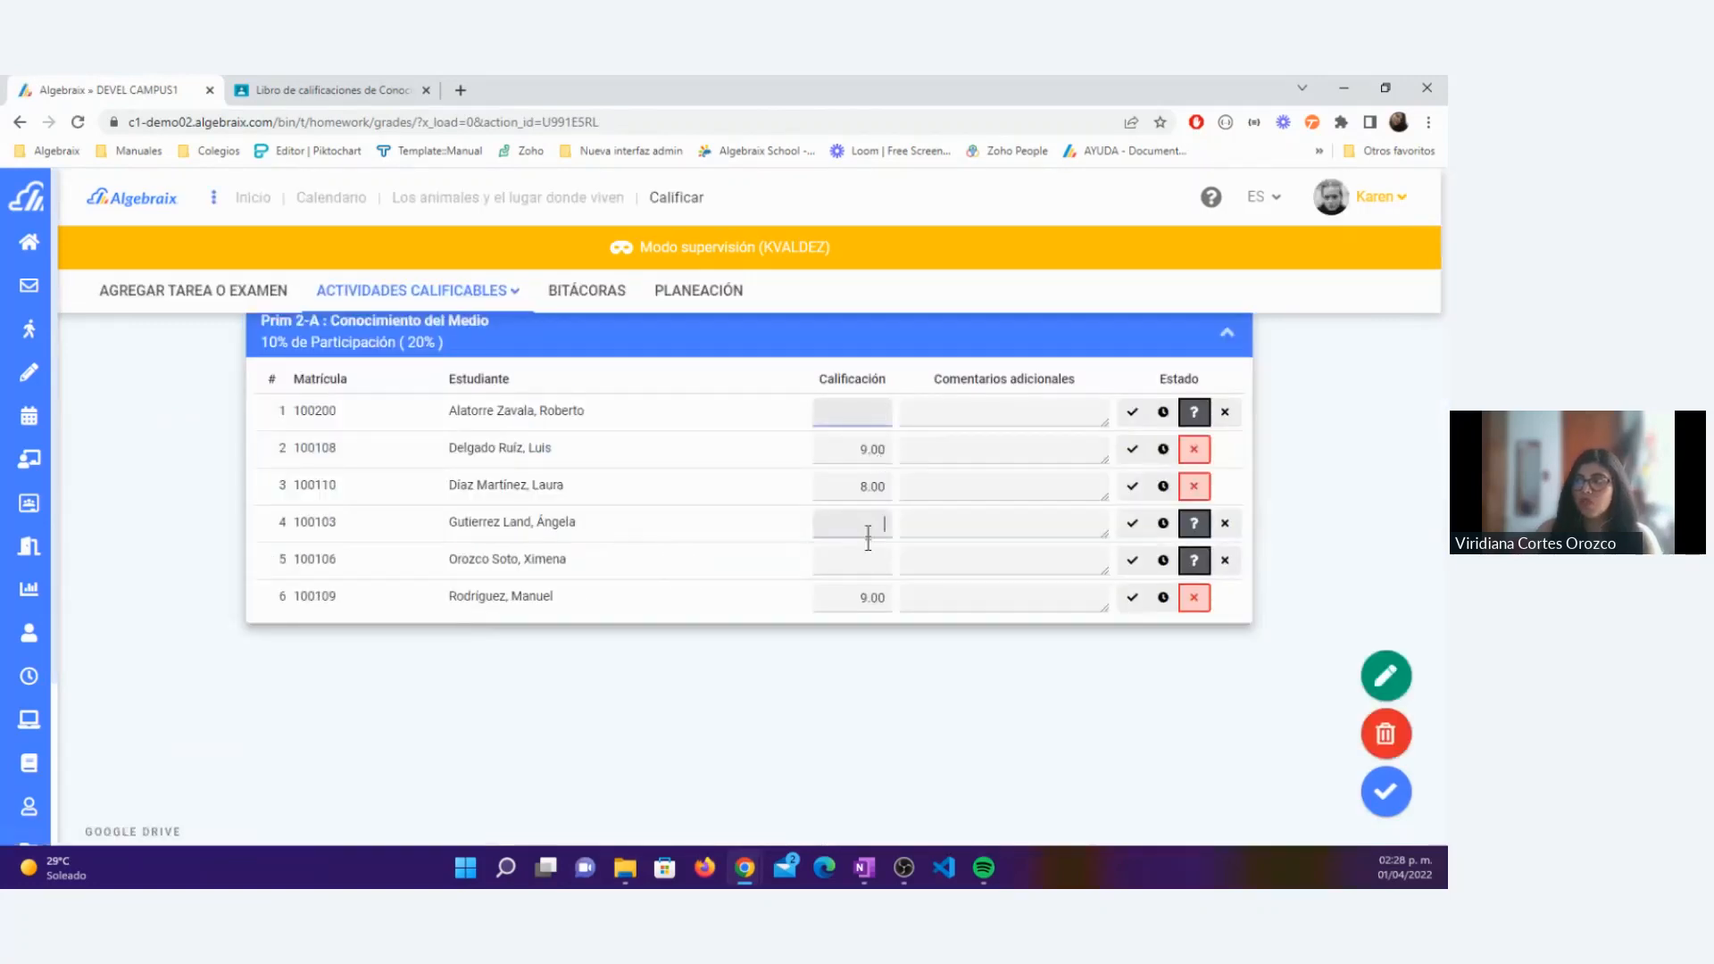
{"action": "left_click", "coordinate": [869, 599]}
{"action": "left_click", "coordinate": [848, 482]}
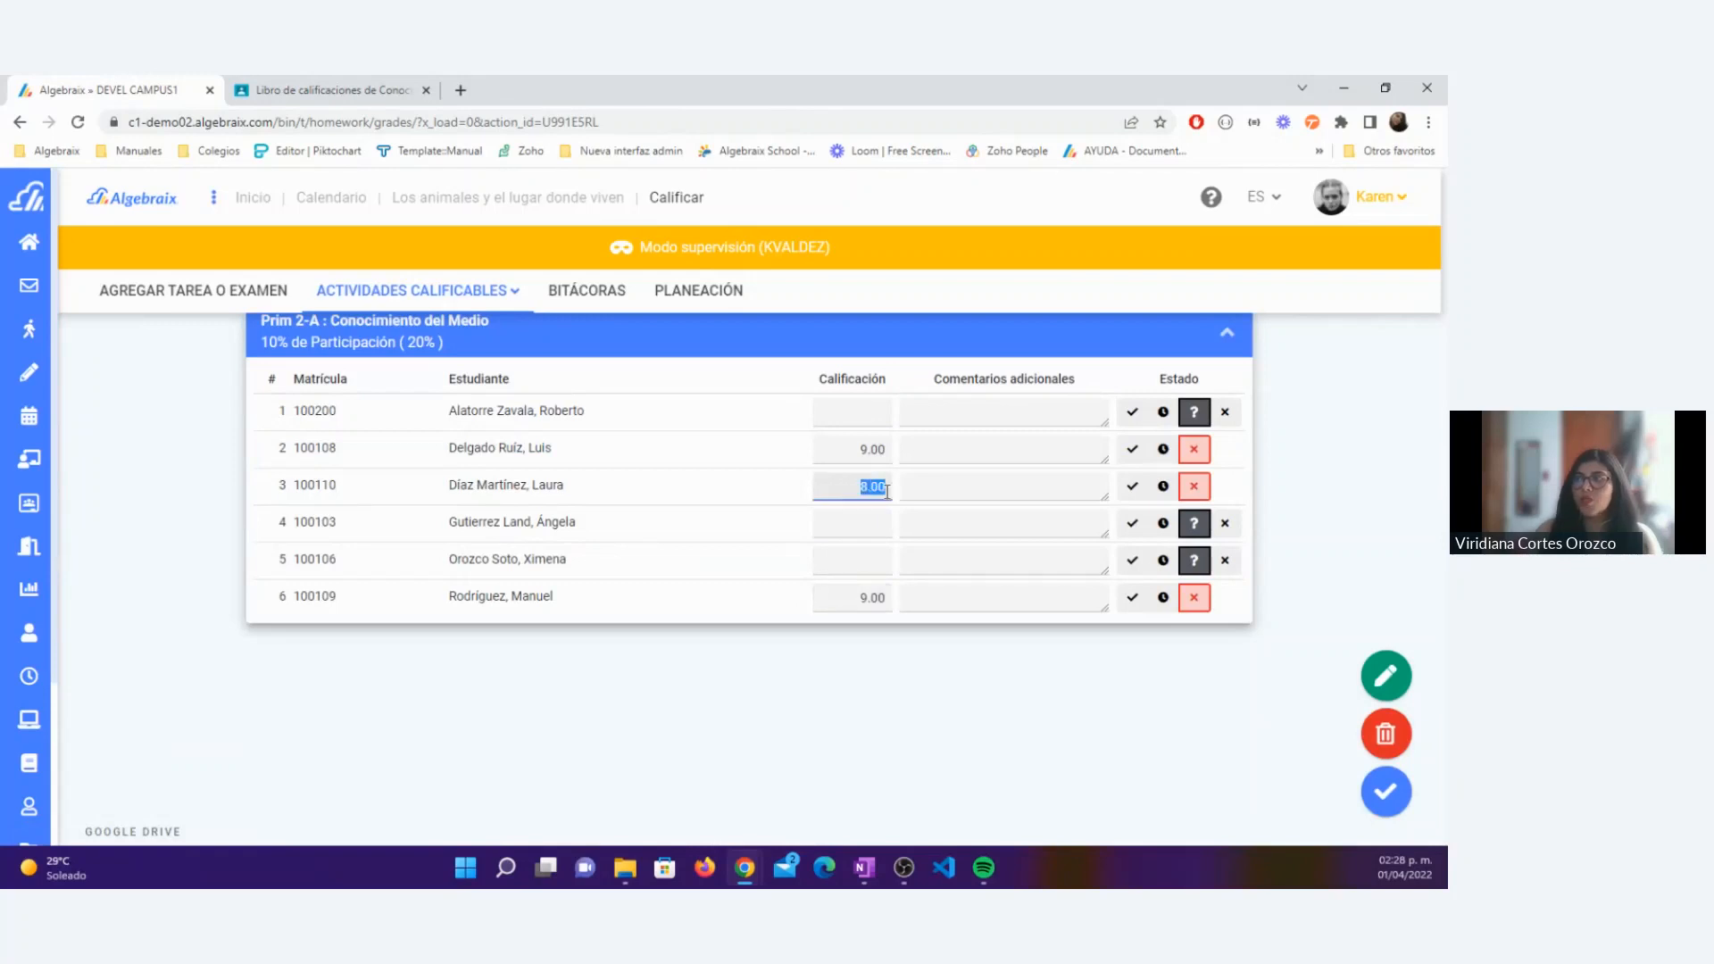
{"action": "left_click", "coordinate": [873, 449]}
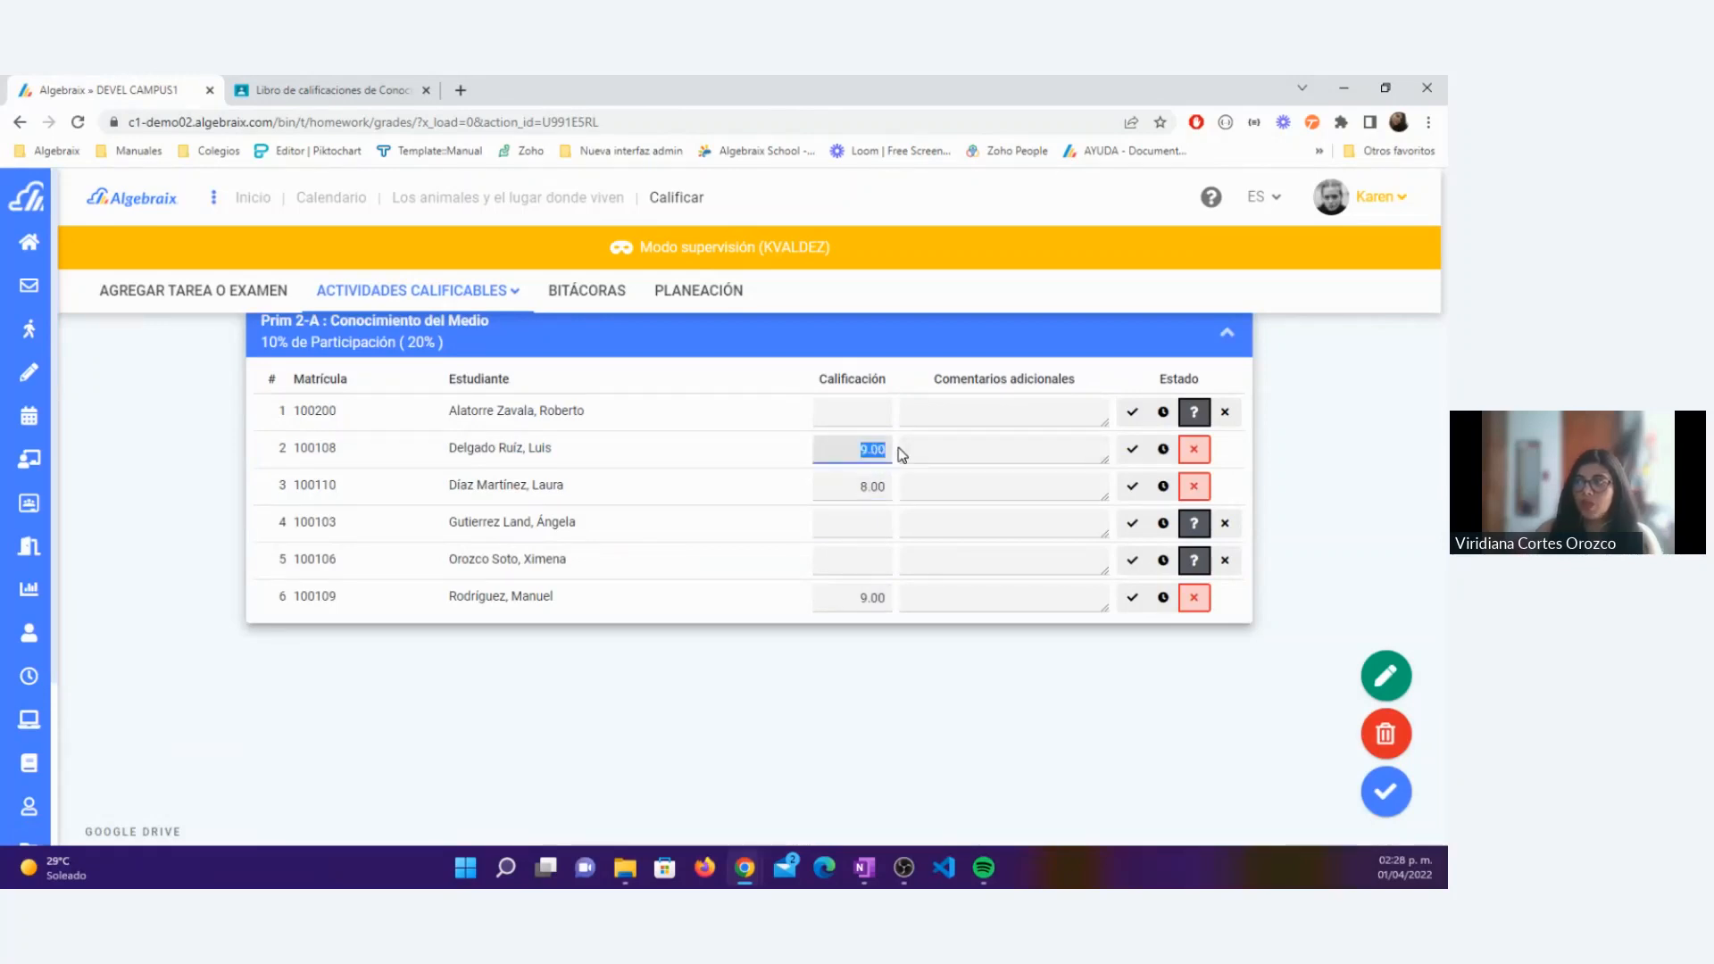
{"action": "key", "text": "BackSpace"}
{"action": "type", "text": "10.0"}
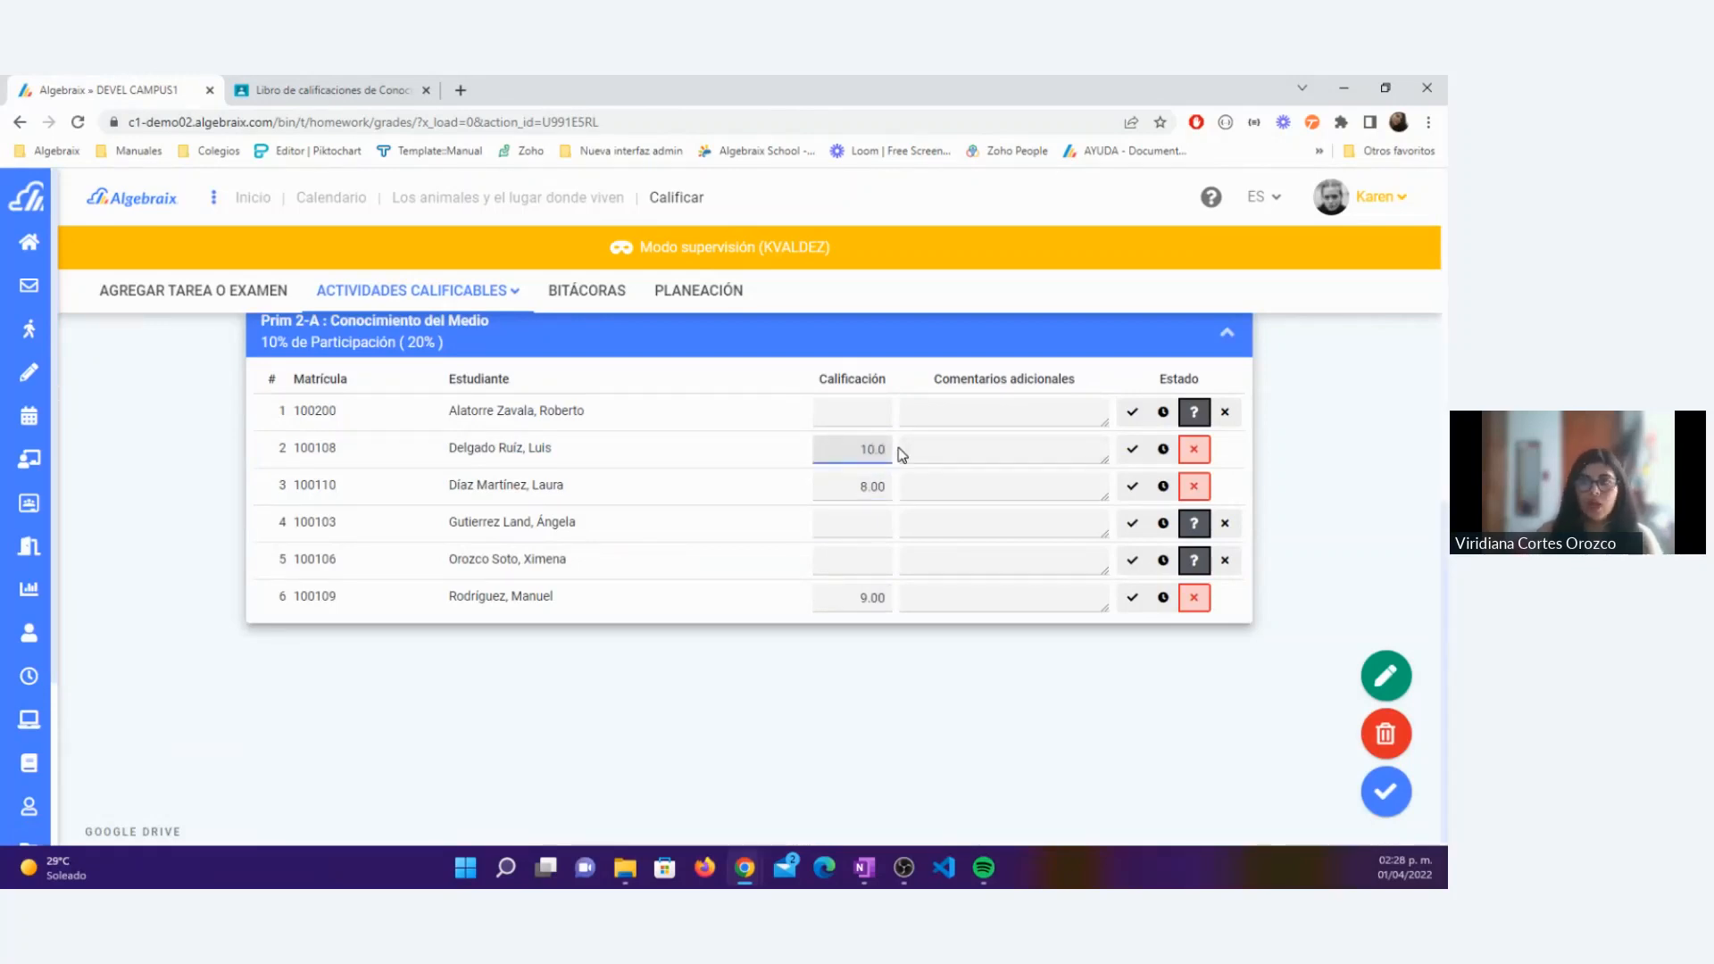
{"action": "left_click", "coordinate": [1388, 785]}
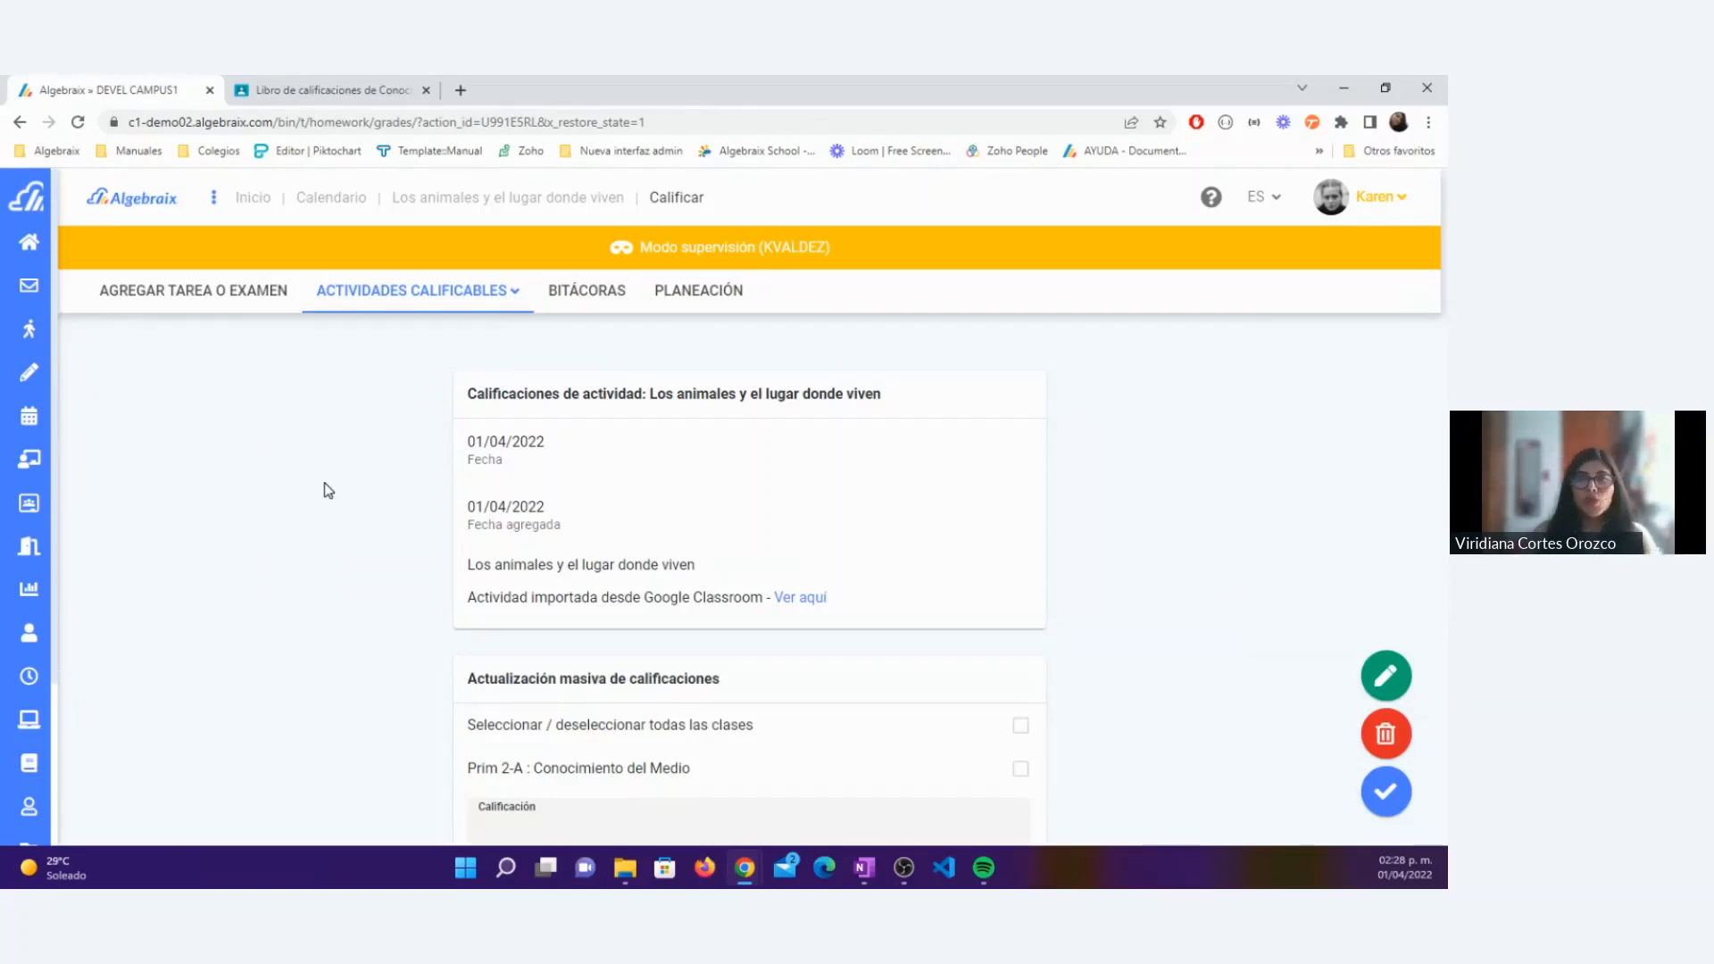
Step: Switch to the Google Classroom gradebook and check the dates of the Ensayo and Ecosistemas assignments
{"action": "left_click", "coordinate": [316, 78]}
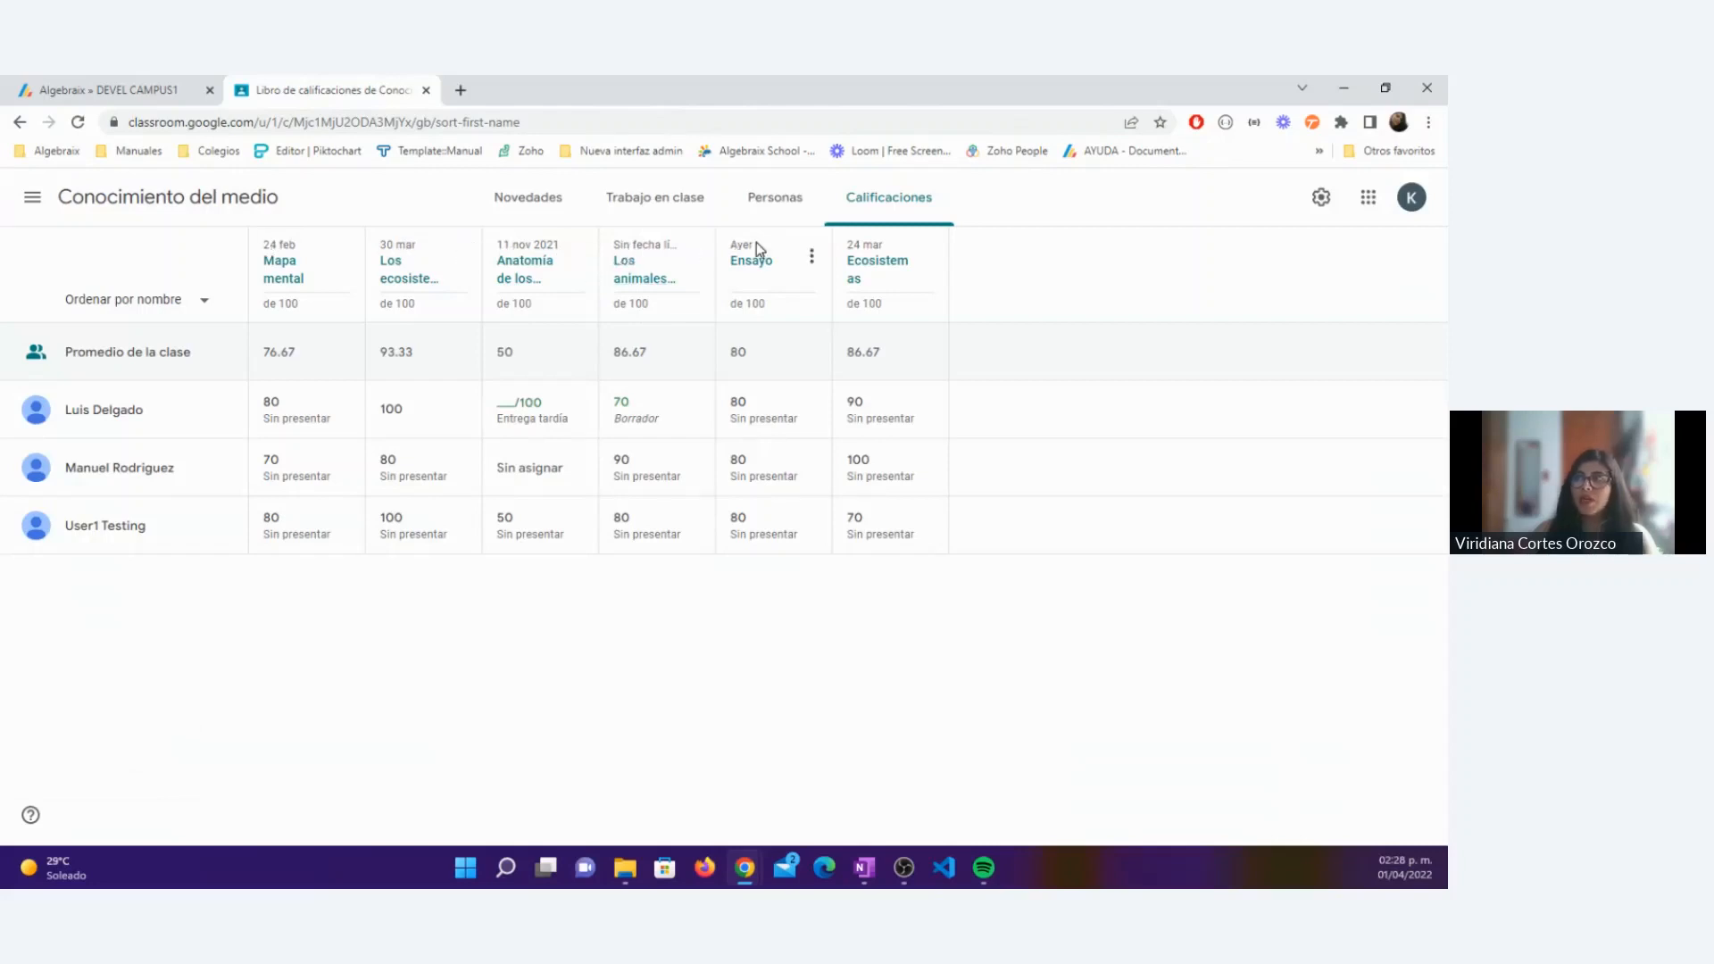
{"action": "left_click_drag", "start_coordinate": [896, 247], "coordinate": [729, 247]}
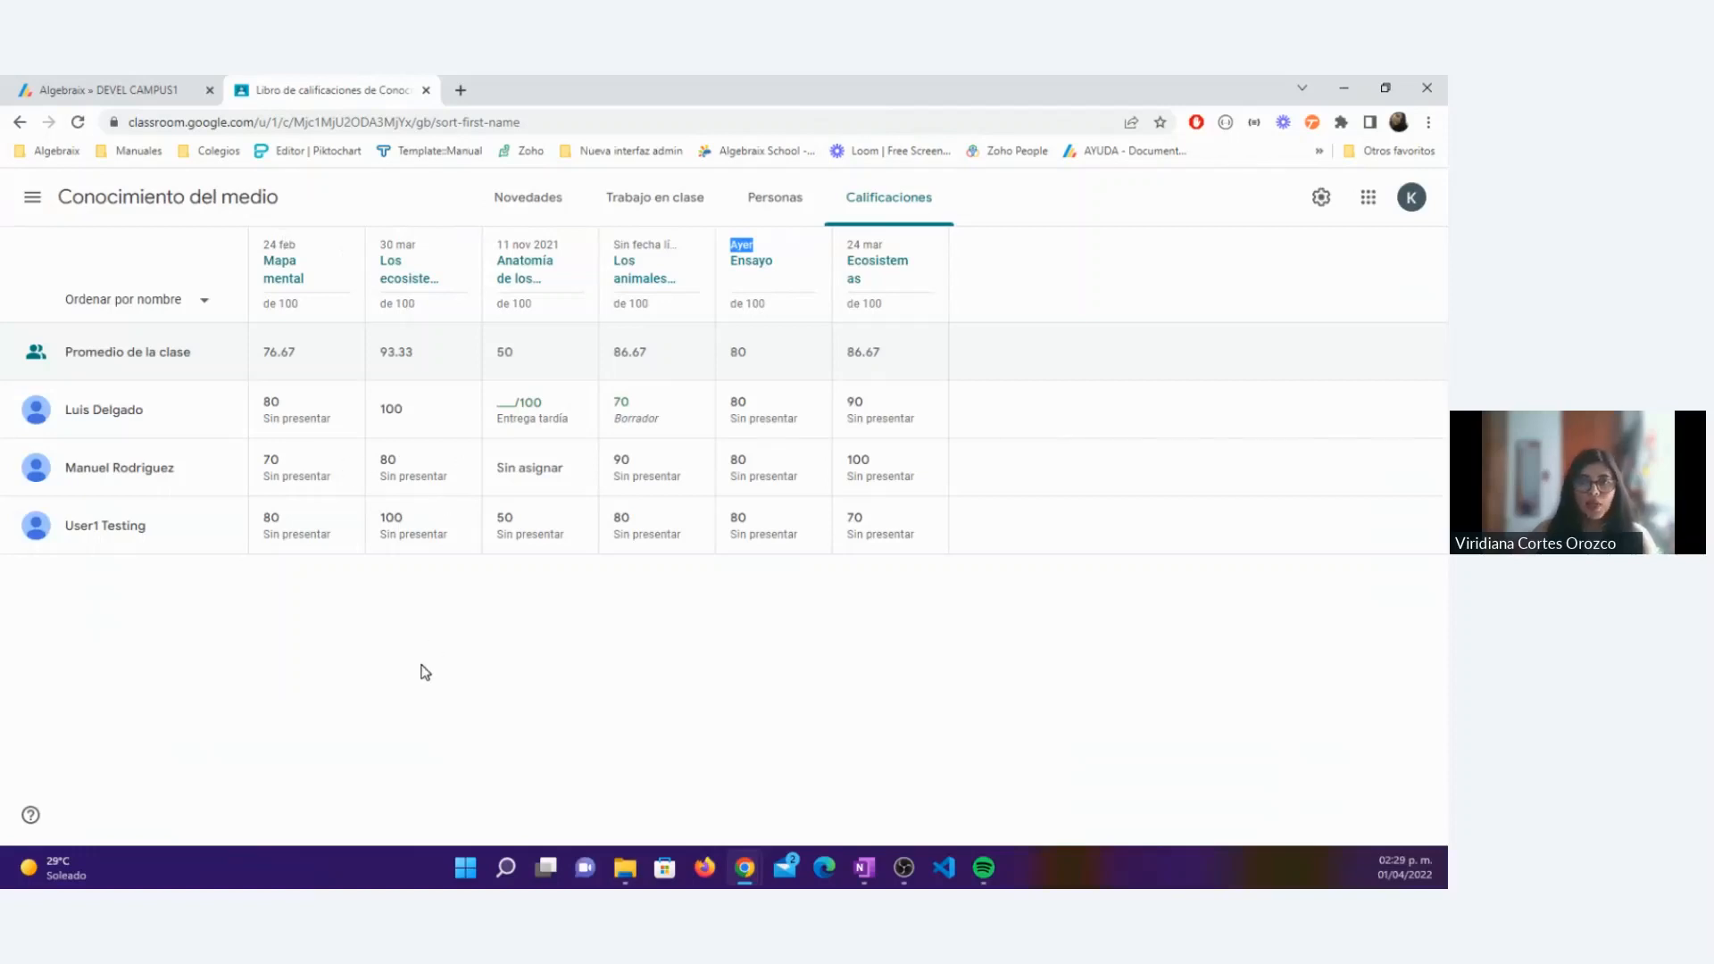
{"action": "left_click", "coordinate": [889, 248]}
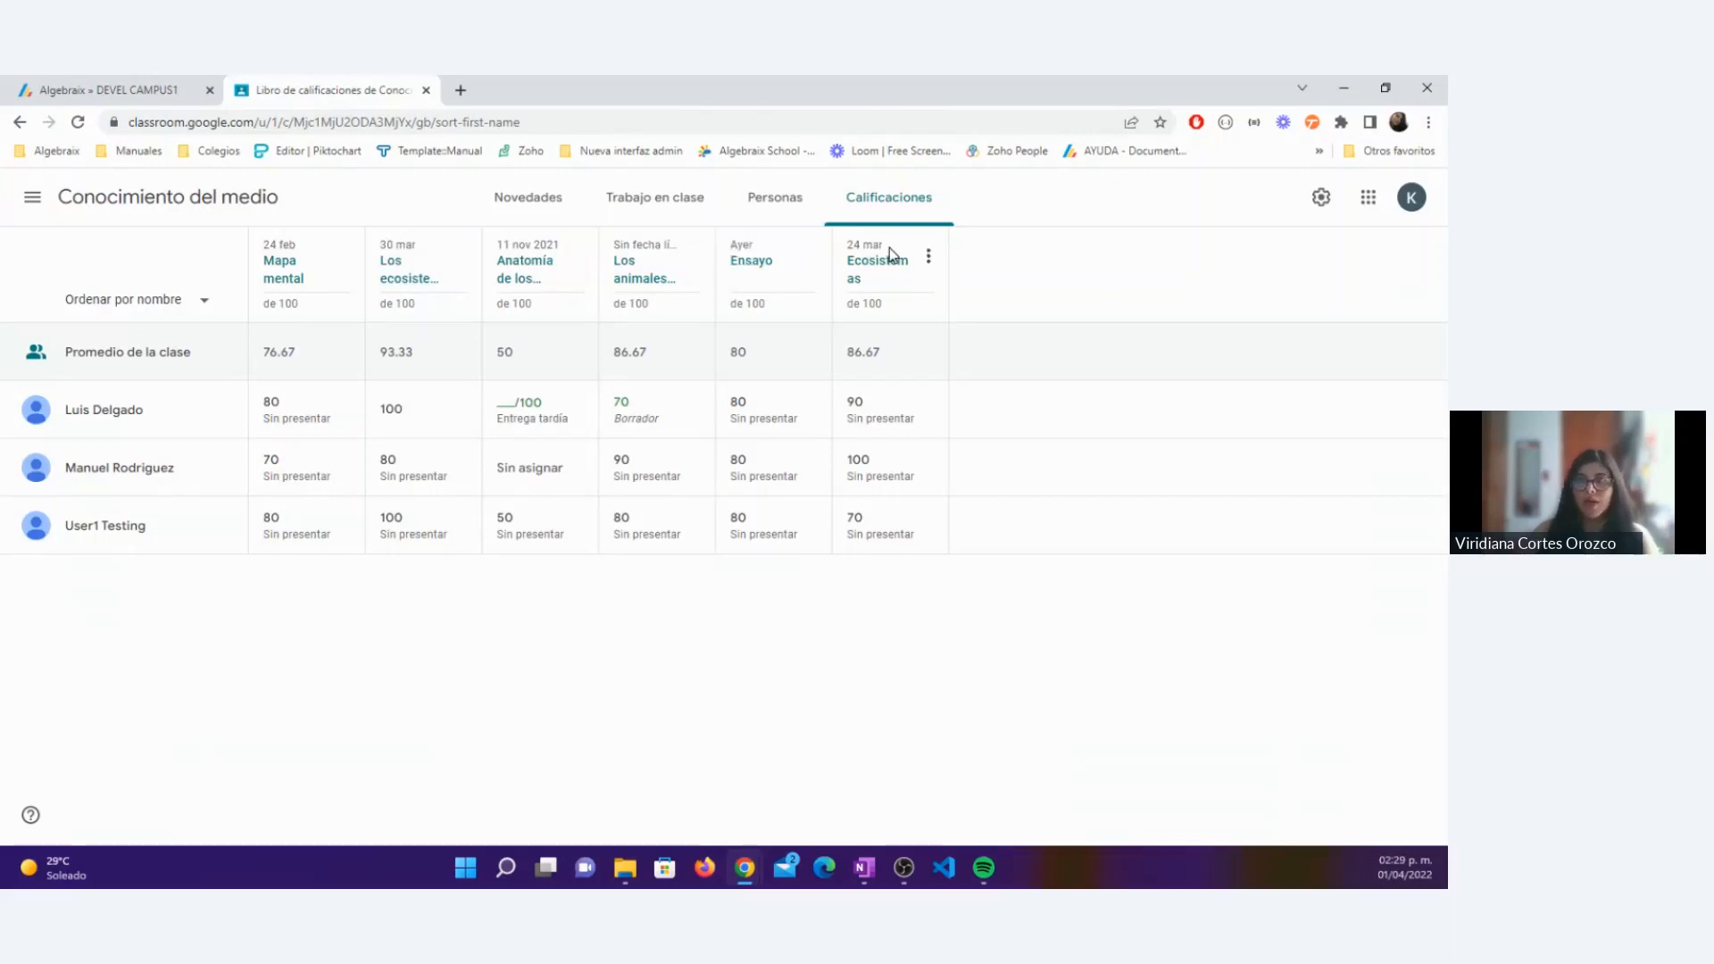
Step: Open the calendar in Algebraix and compare the activity on 1 April 2022 with its date in the Classroom gradebook
{"action": "left_click", "coordinate": [111, 89]}
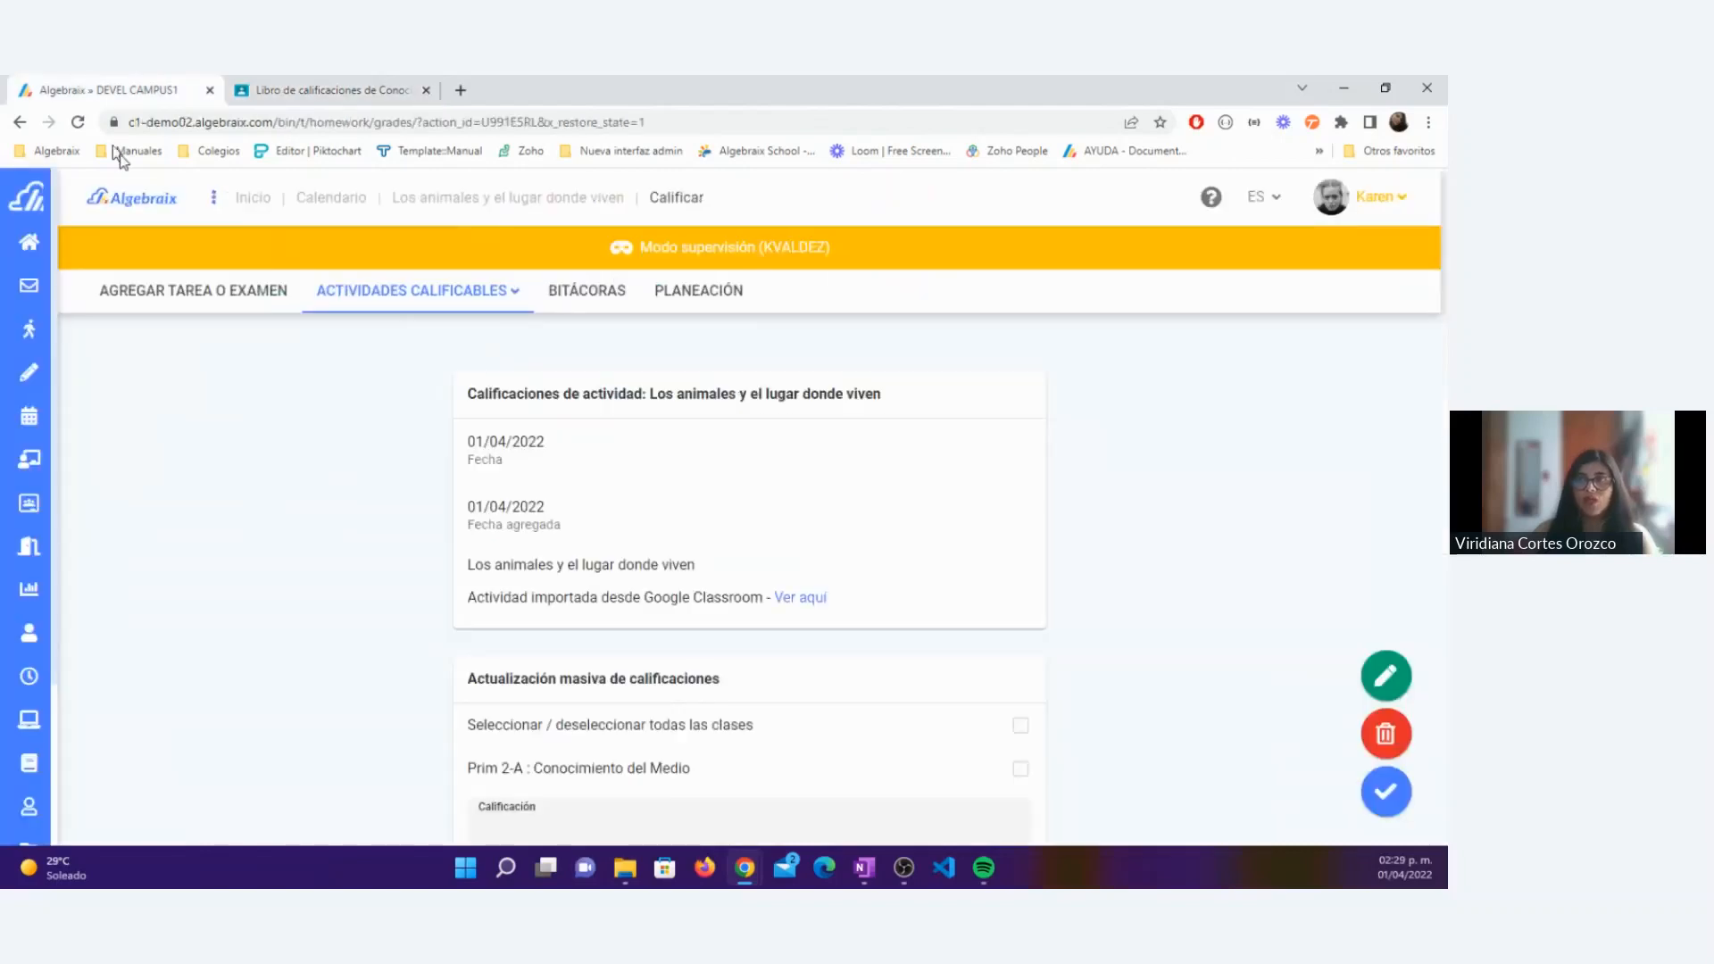
{"action": "left_click", "coordinate": [100, 416]}
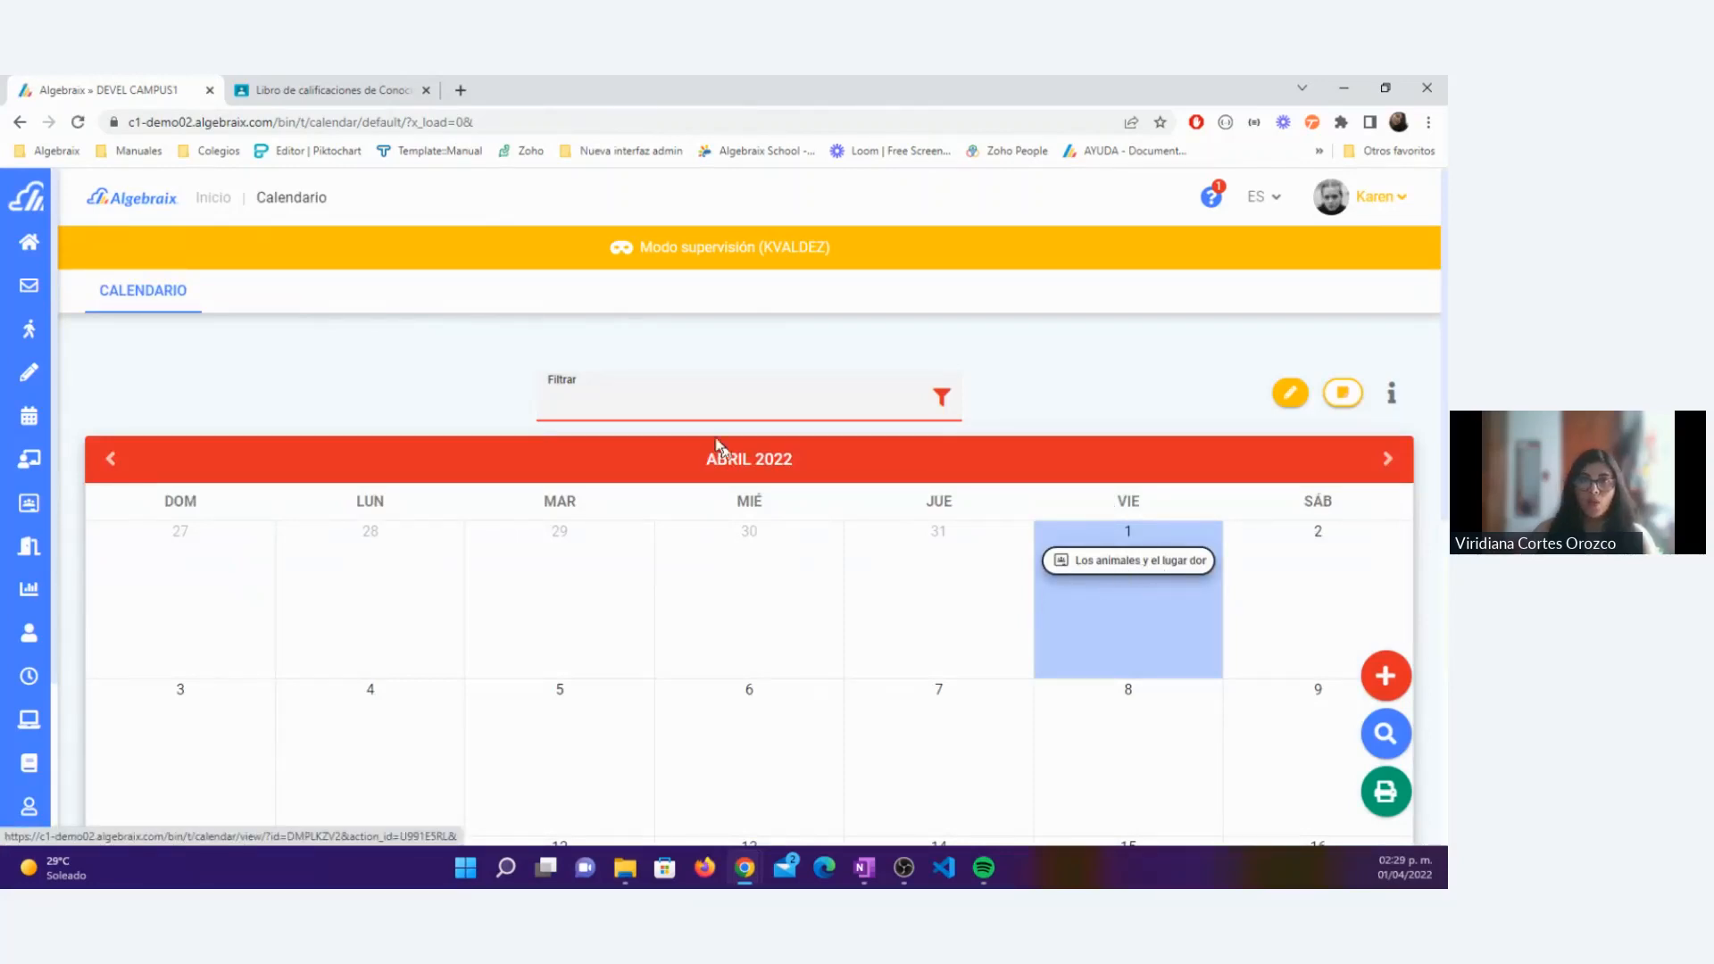
{"action": "left_click", "coordinate": [326, 90]}
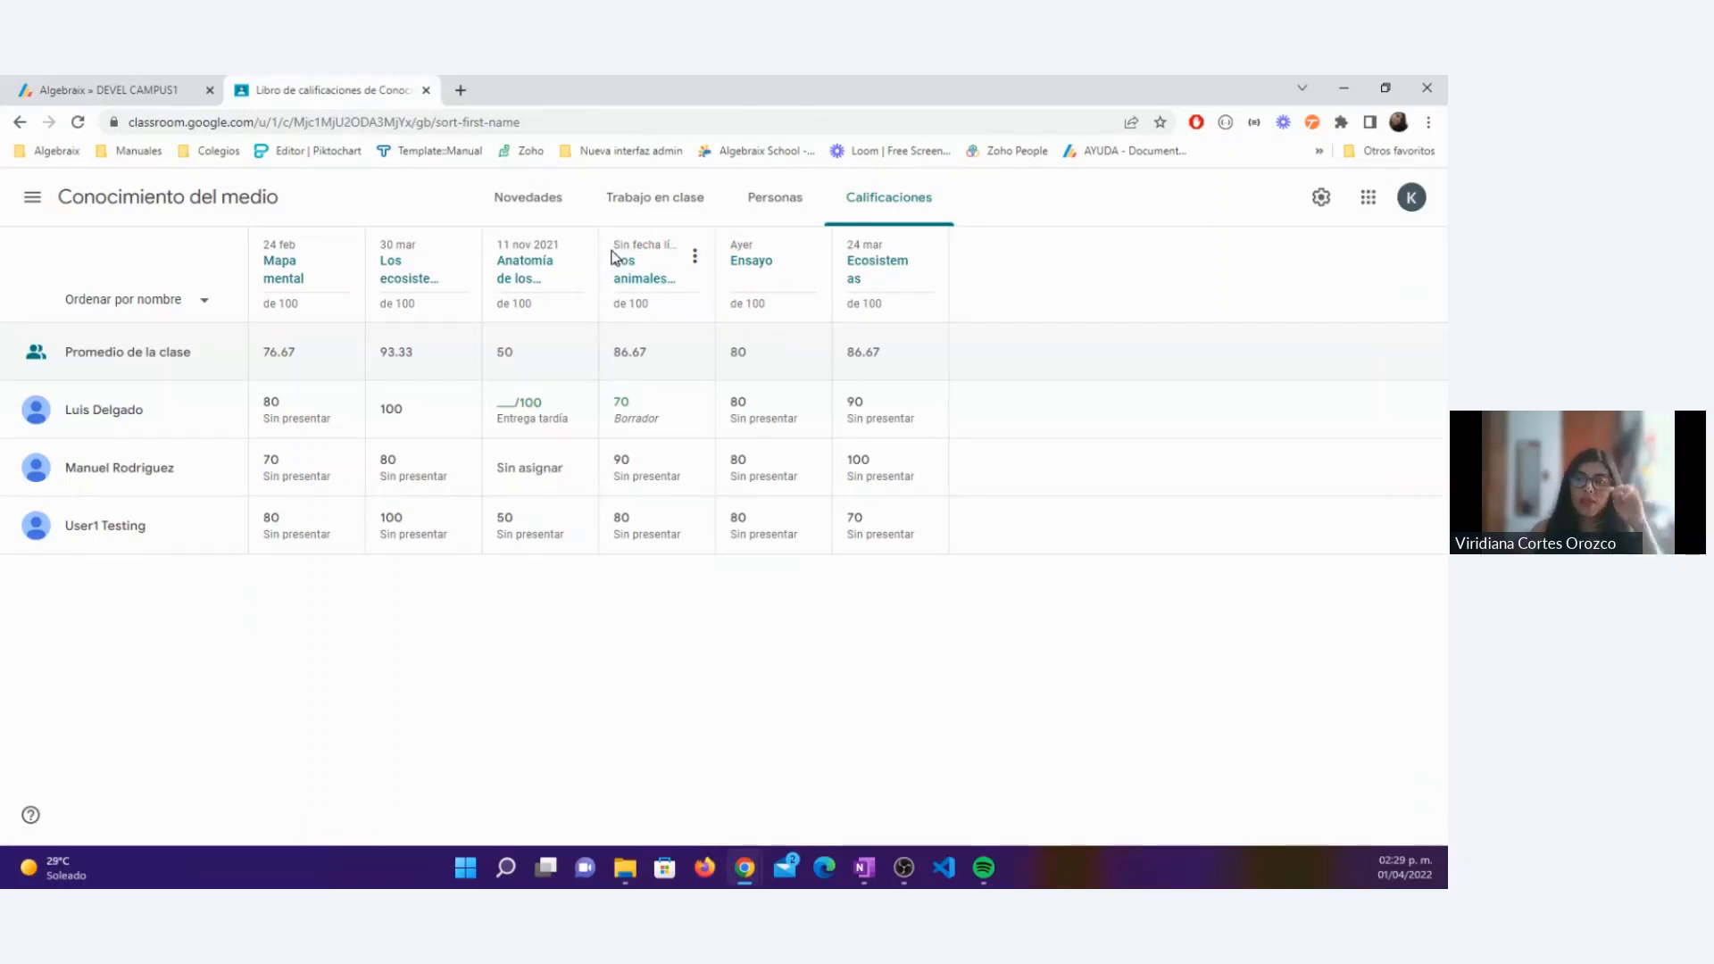
{"action": "left_click", "coordinate": [152, 85]}
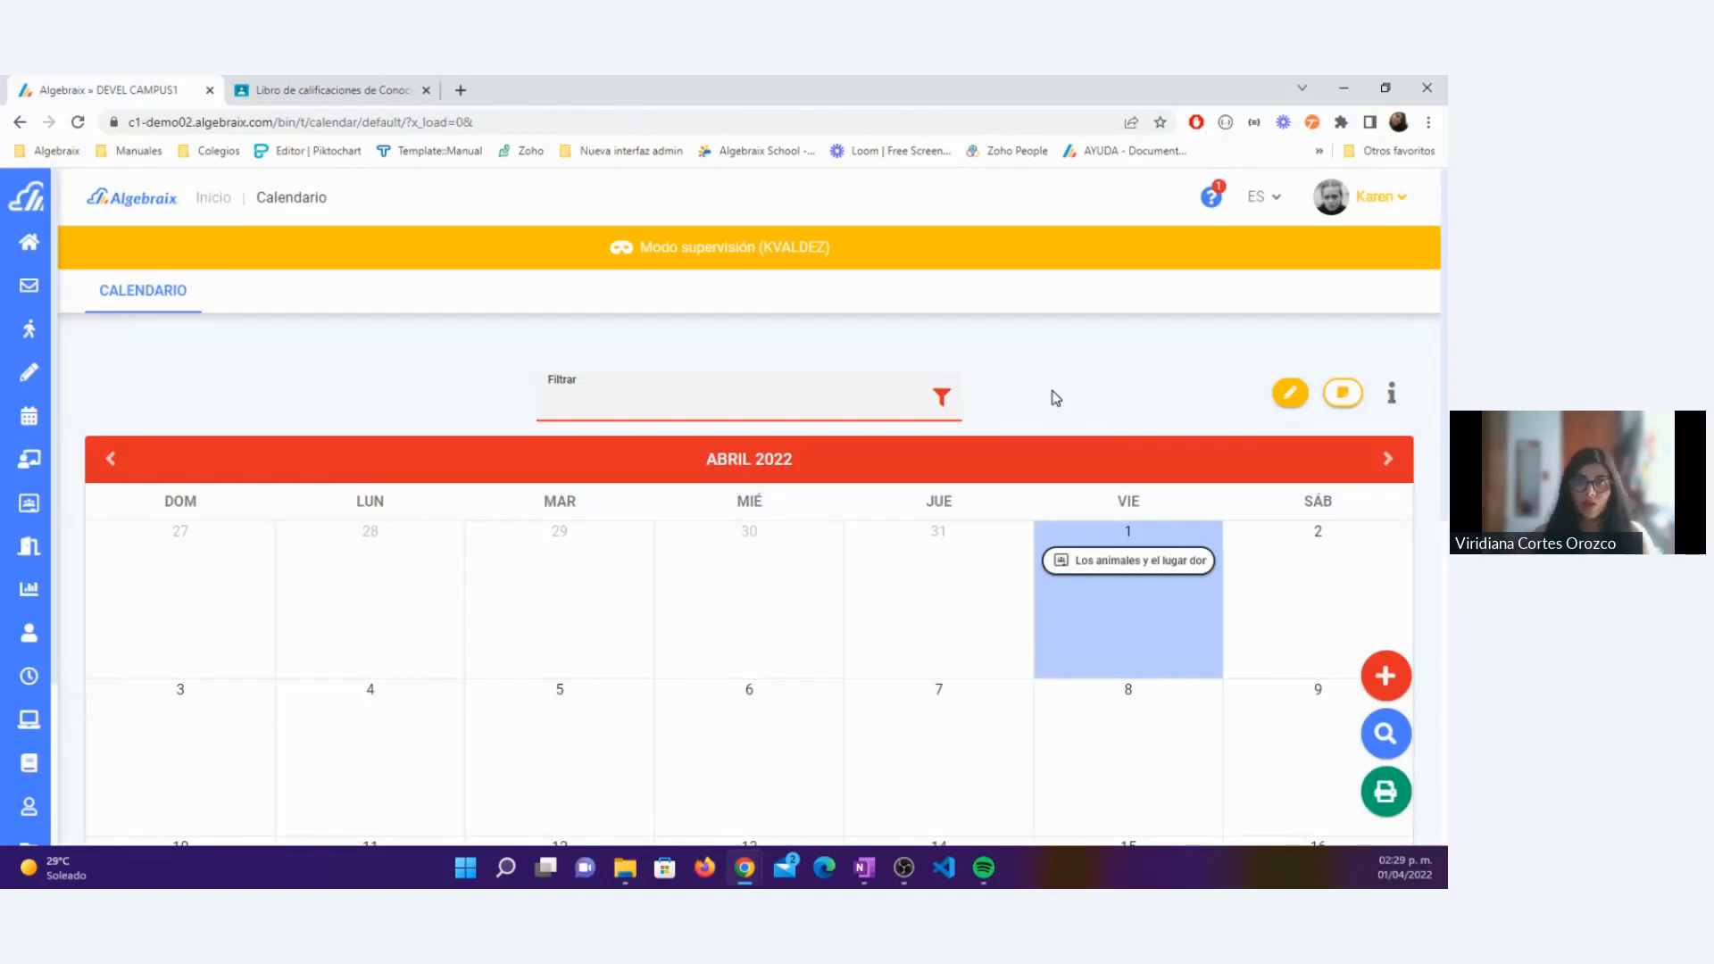
{"action": "left_click", "coordinate": [300, 83]}
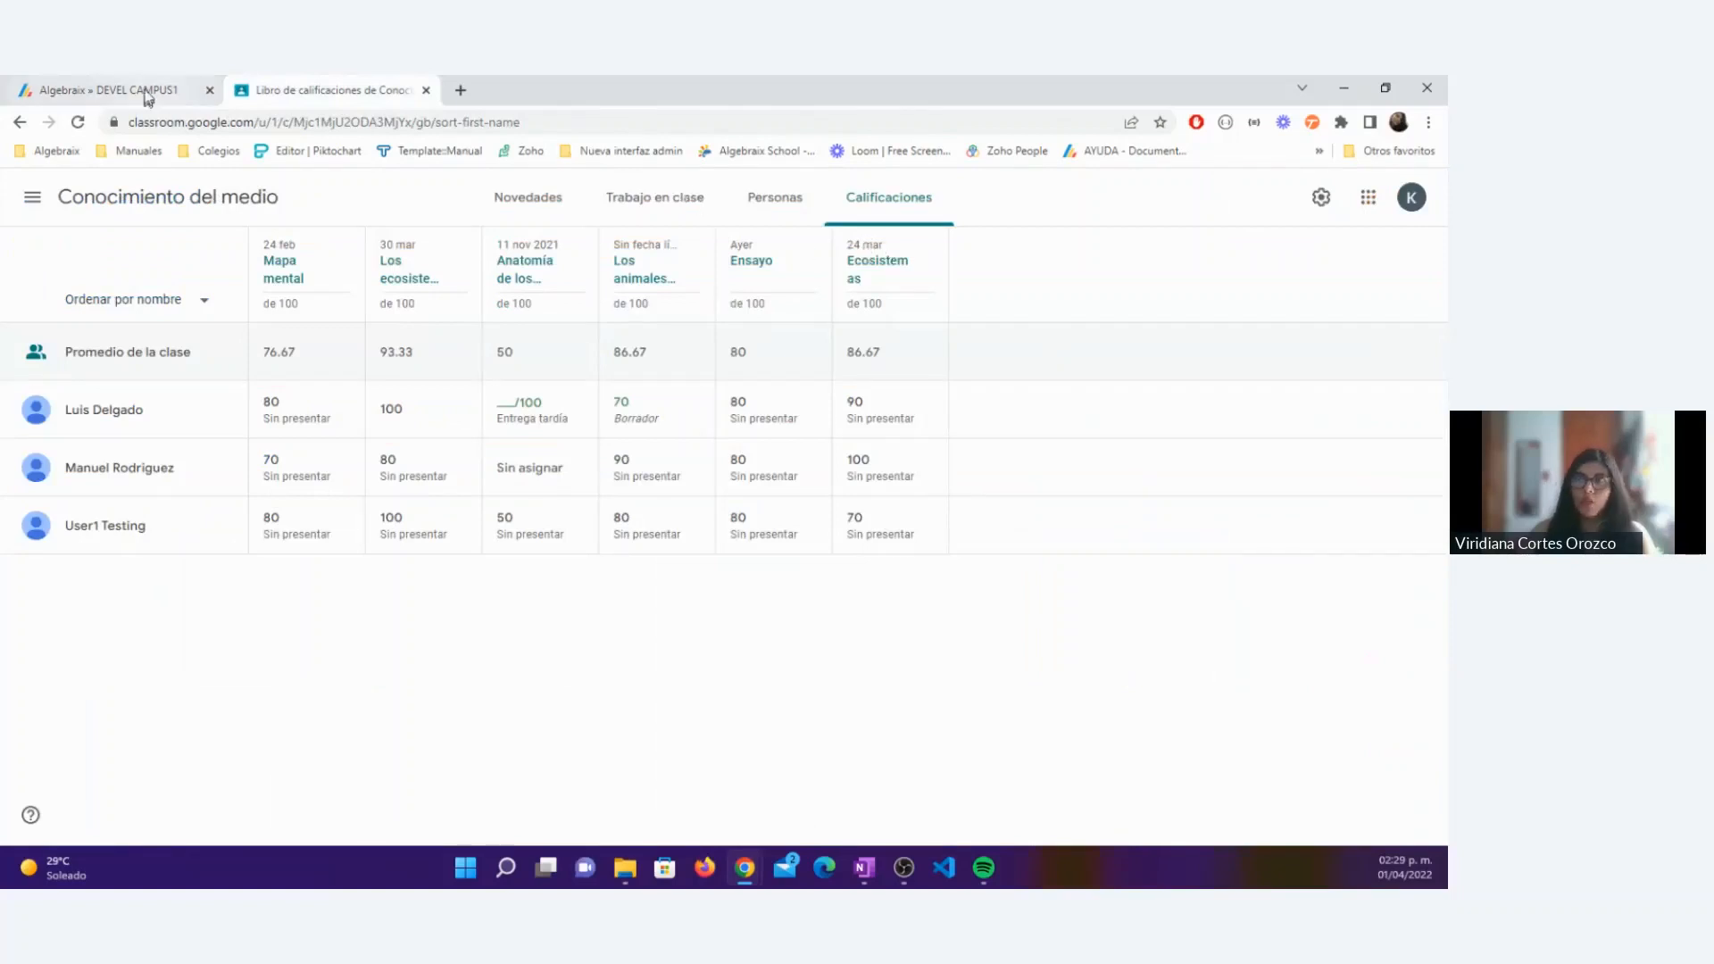
Step: Show March 2022 in the Algebraix calendar and compare the Ecosistemas and Ensayo dates with the Classroom gradebook
{"action": "left_click", "coordinate": [116, 90]}
{"action": "left_click", "coordinate": [130, 460]}
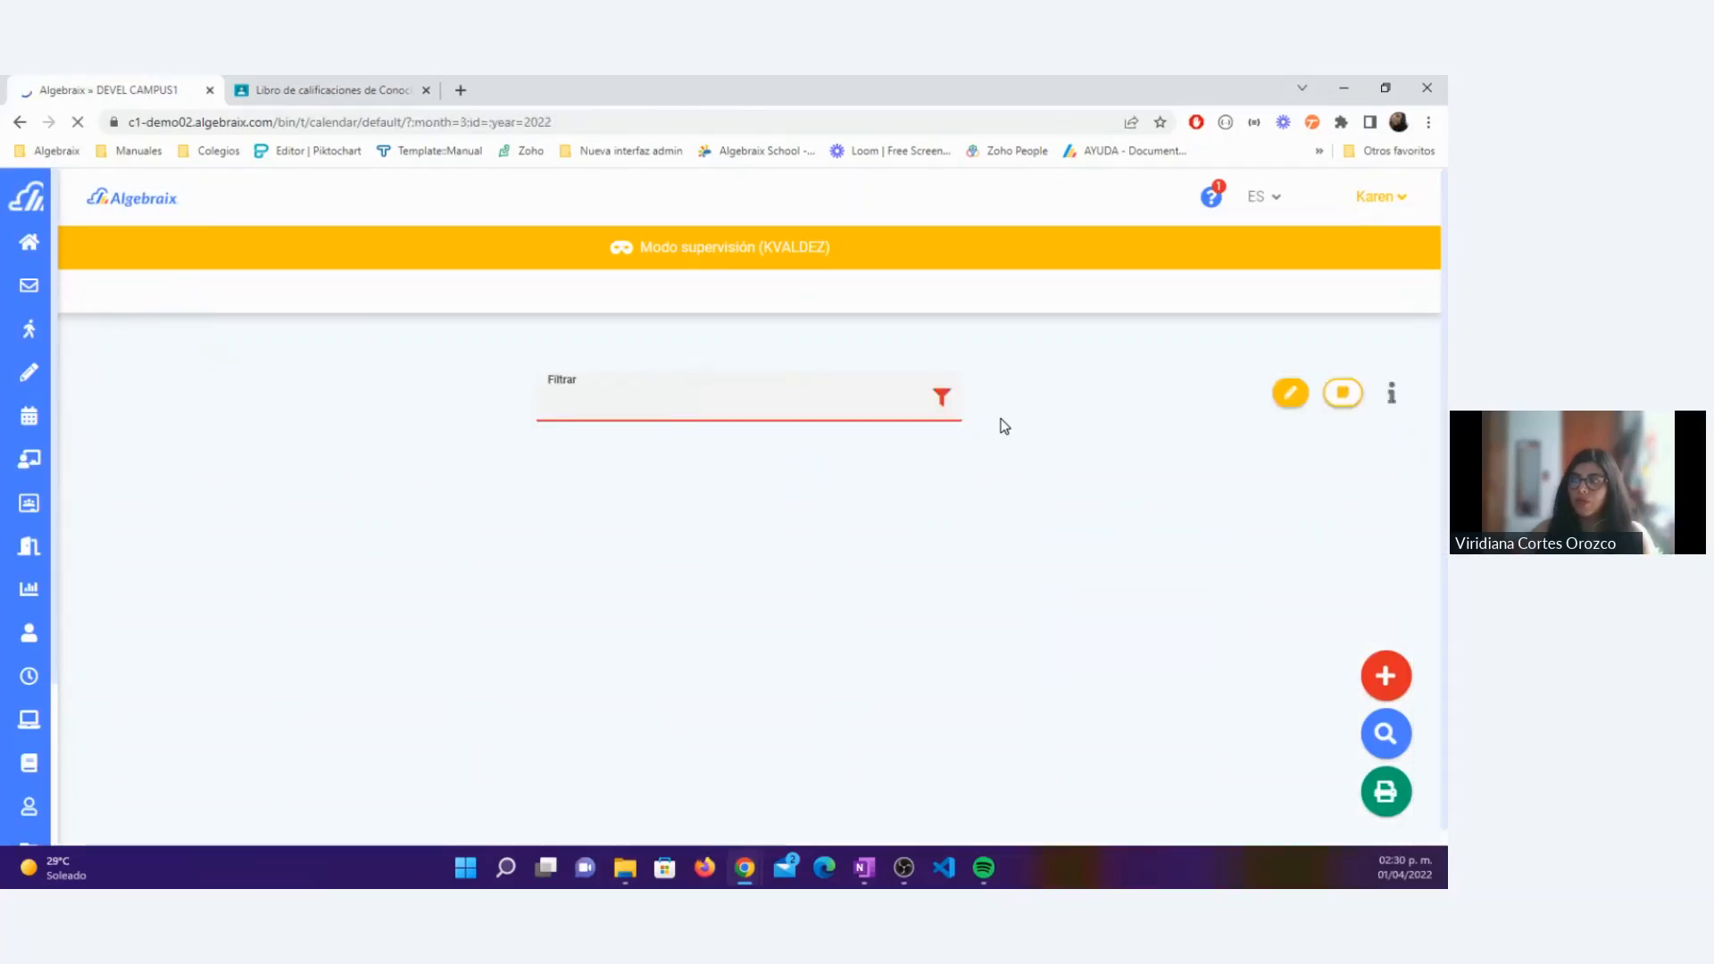
{"action": "scroll", "coordinate": [1001, 425], "scroll_direction": "down", "scroll_amount": 4}
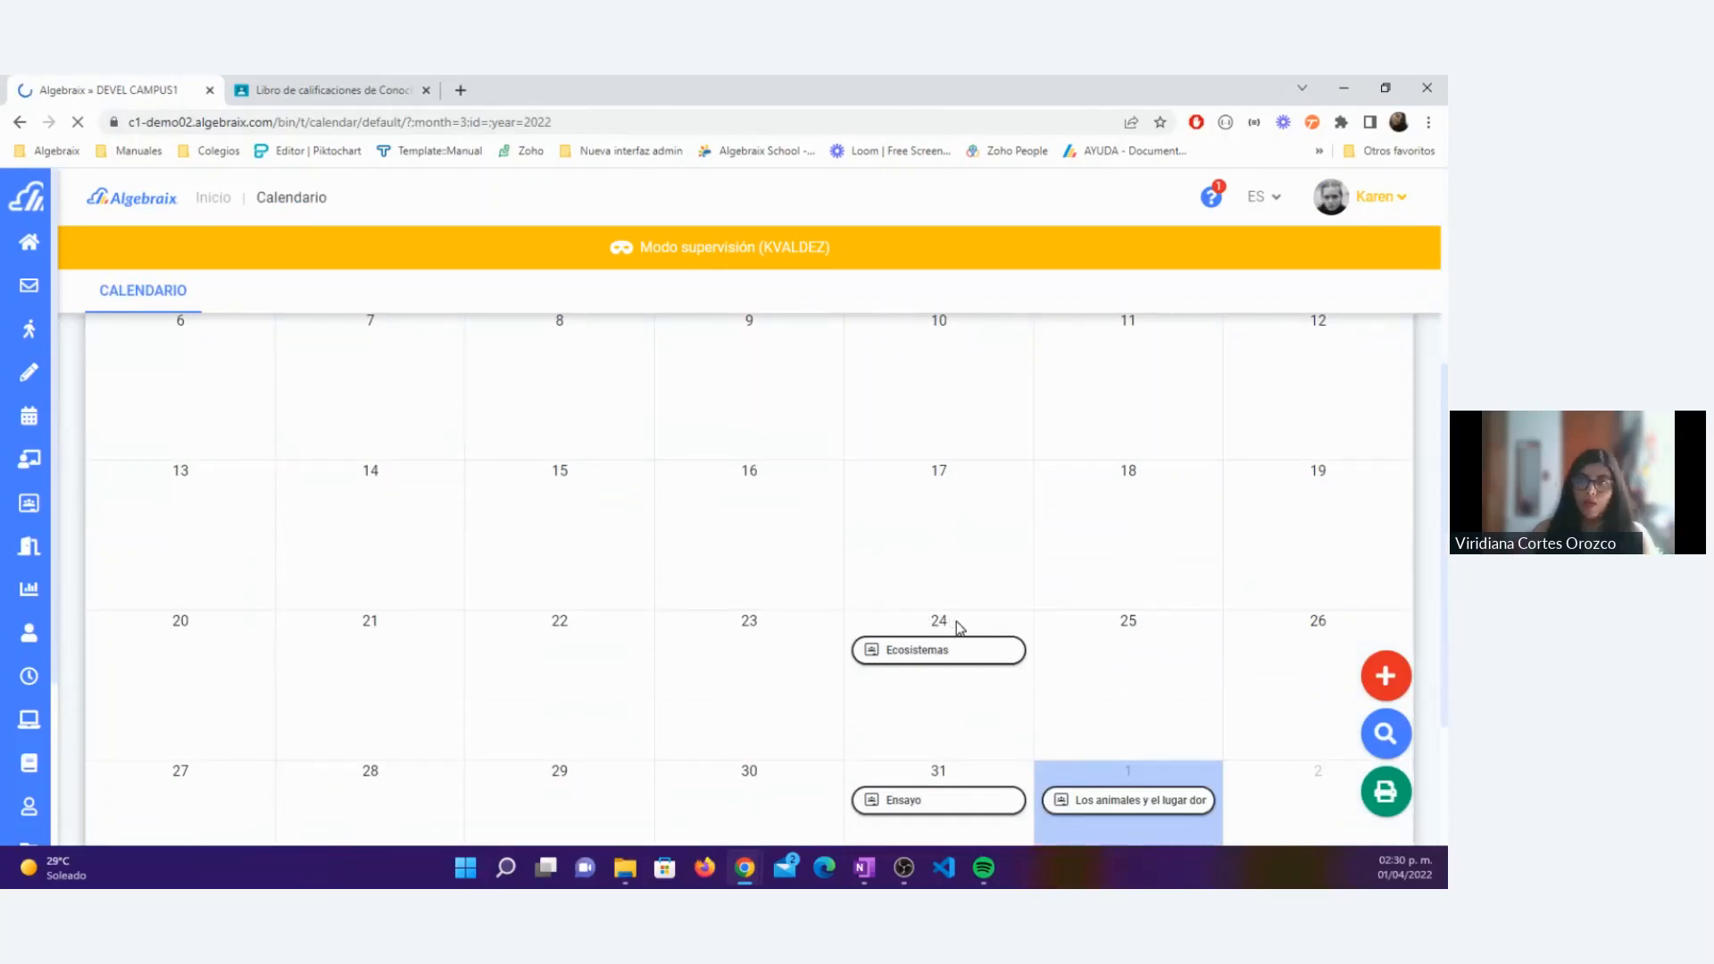
{"action": "scroll", "coordinate": [972, 674], "scroll_direction": "down", "scroll_amount": 1}
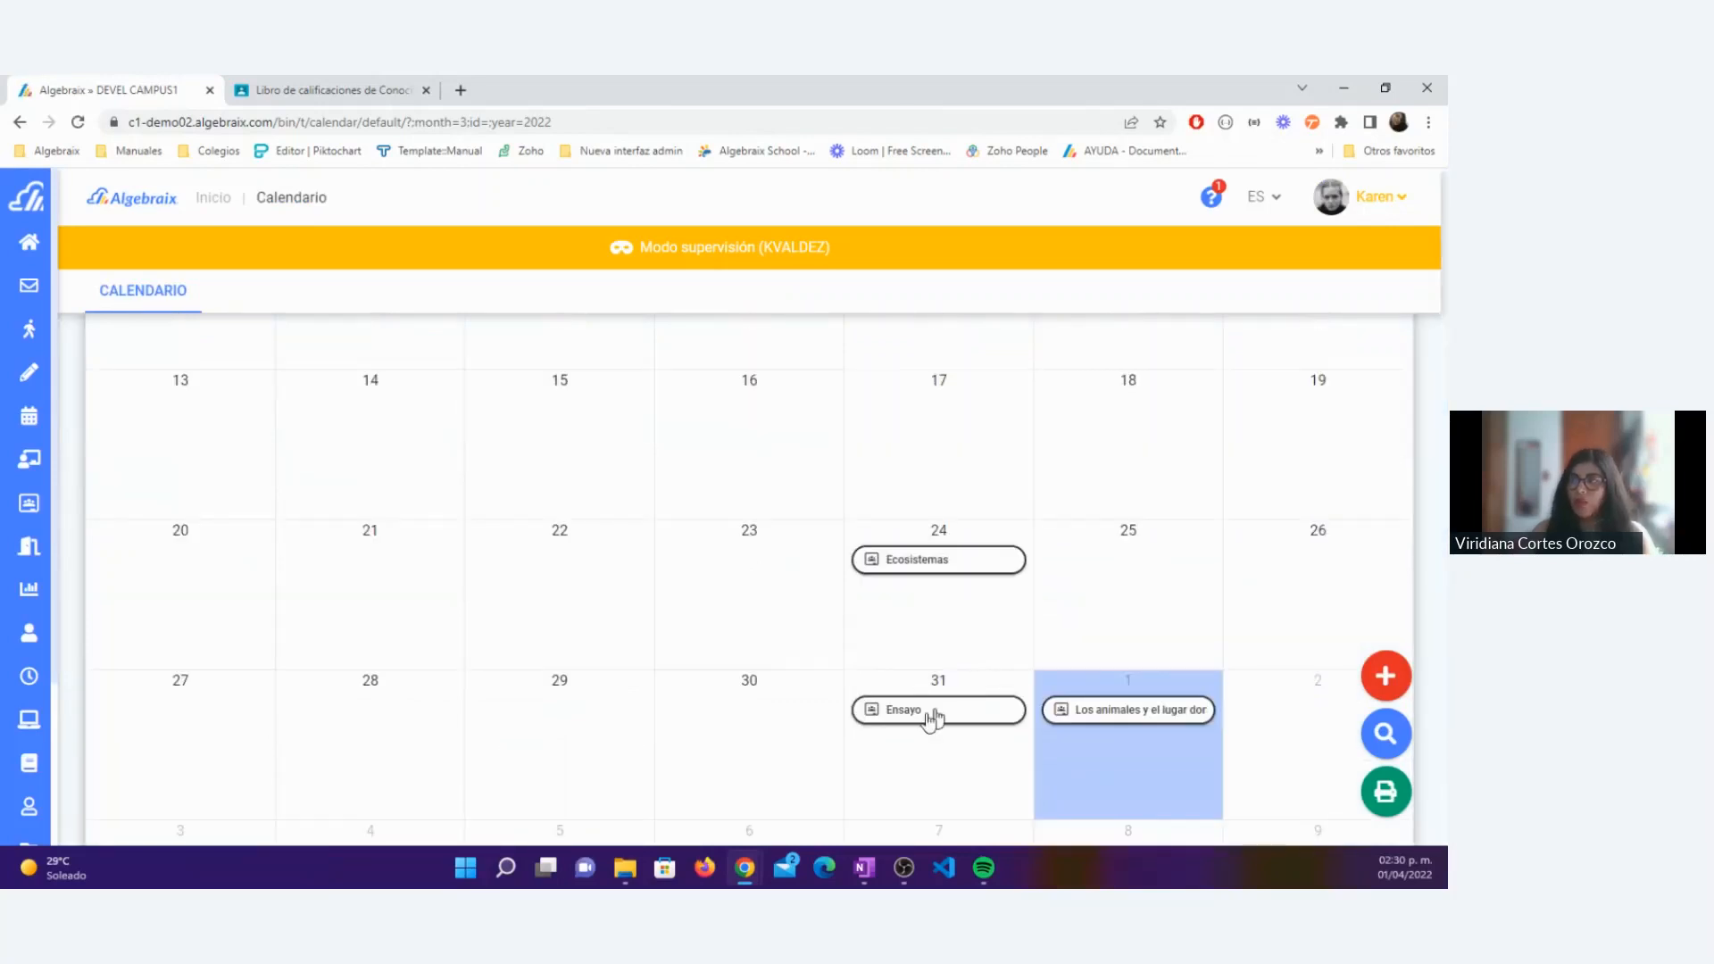
{"action": "left_click", "coordinate": [326, 89]}
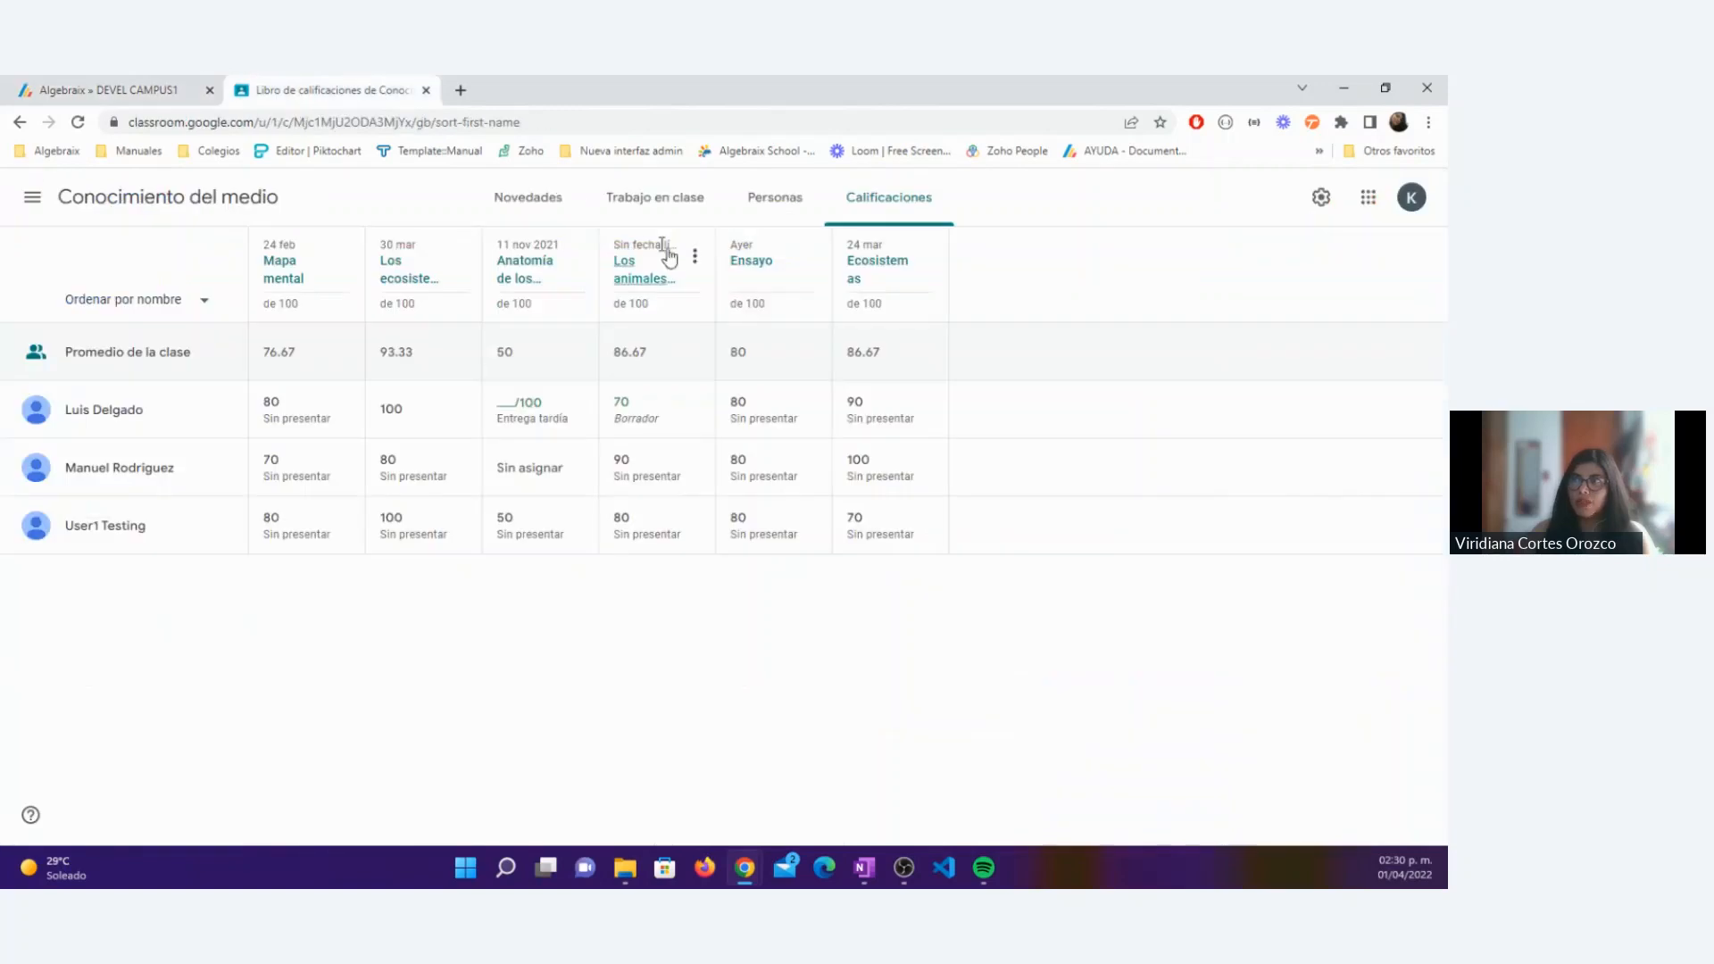
Step: Check the Ensayo and Mapa mental dates in the Classroom gradebook, then review the Ecosistemas activity details from the Algebraix calendar
{"action": "left_click_drag", "start_coordinate": [761, 242], "coordinate": [732, 239]}
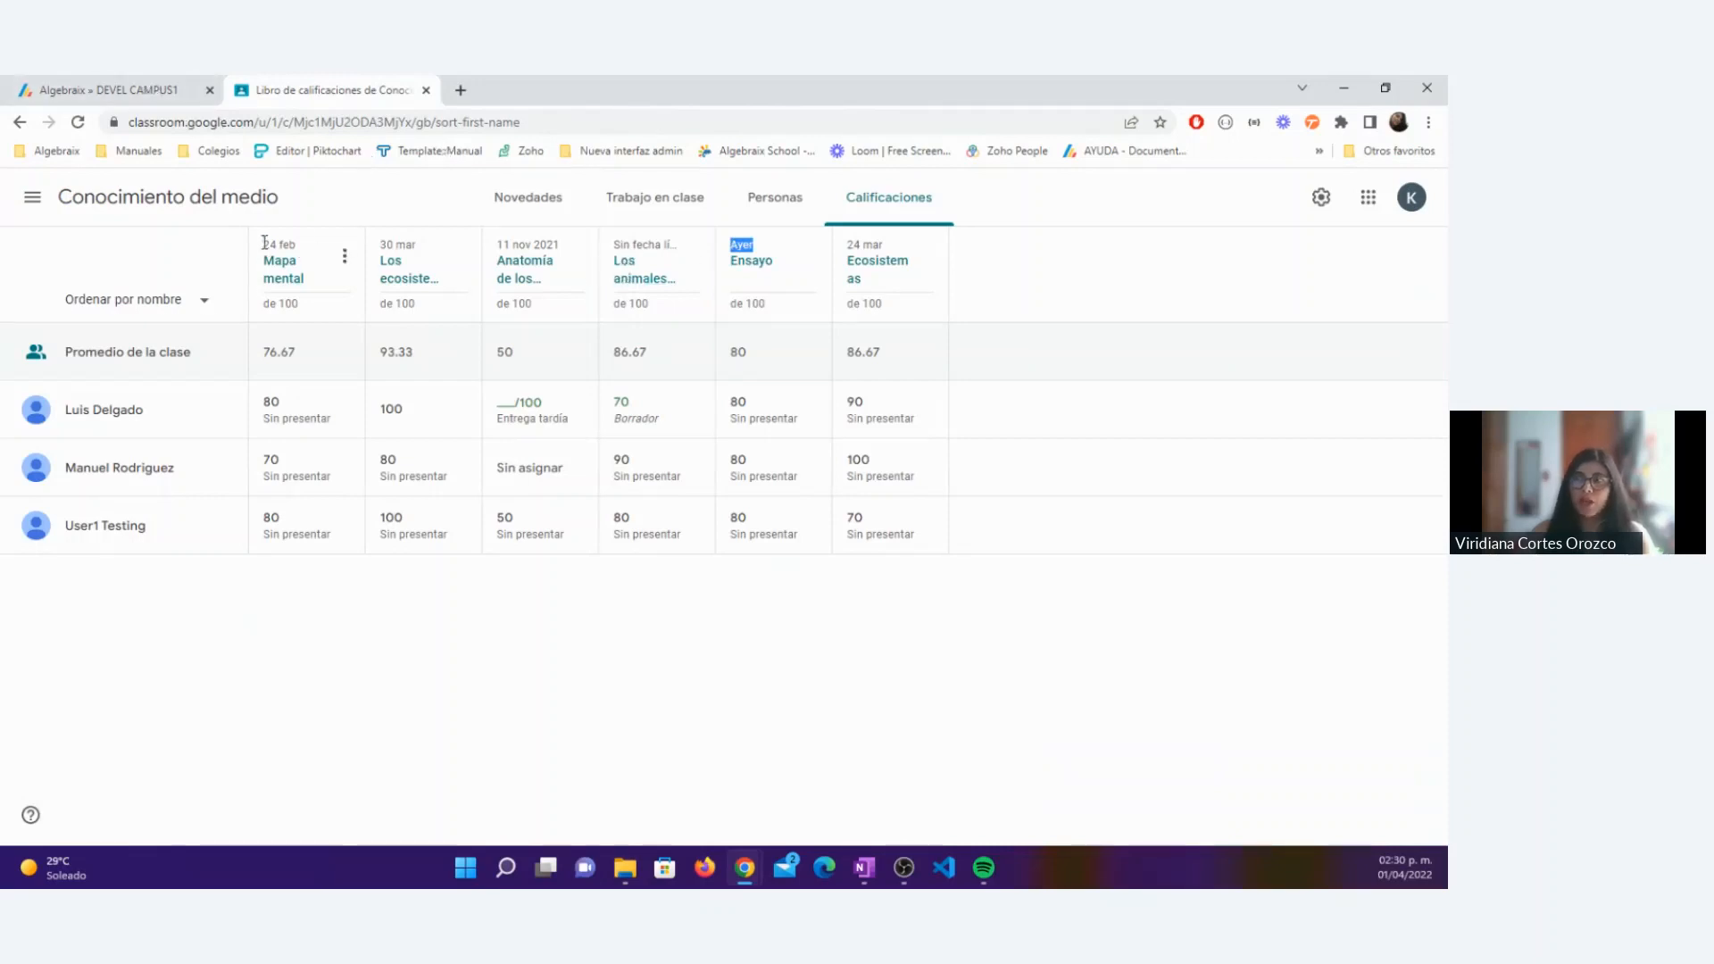
{"action": "left_click_drag", "start_coordinate": [262, 242], "coordinate": [298, 255]}
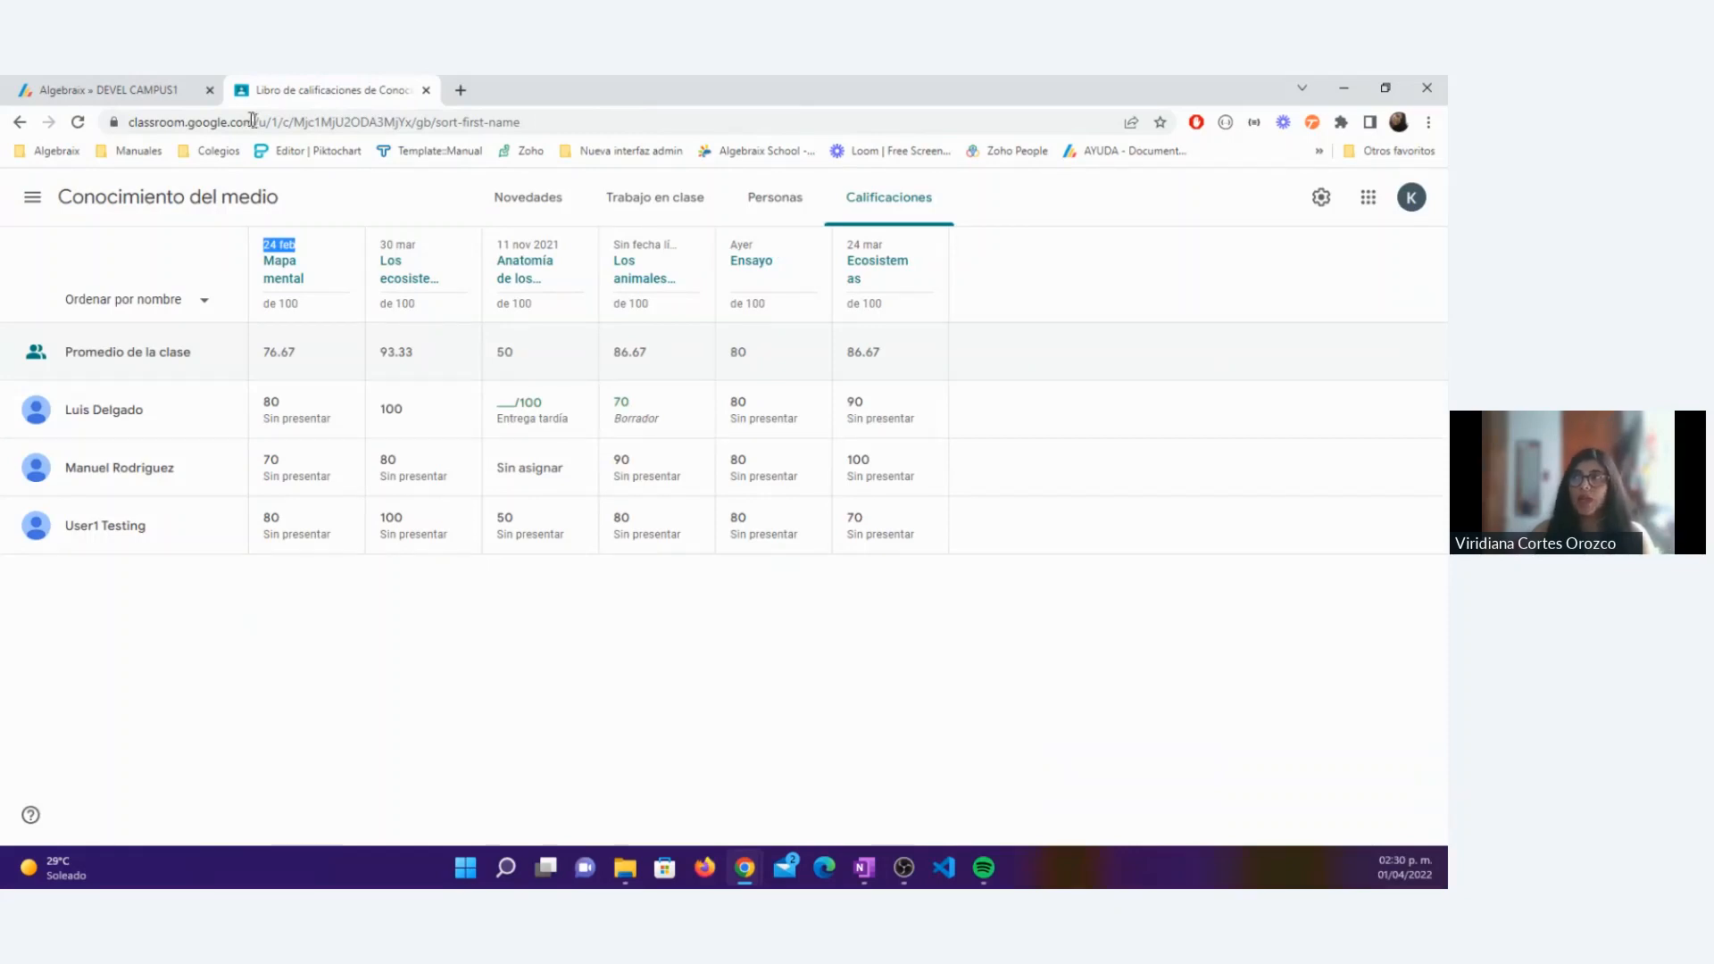
{"action": "left_click", "coordinate": [169, 92]}
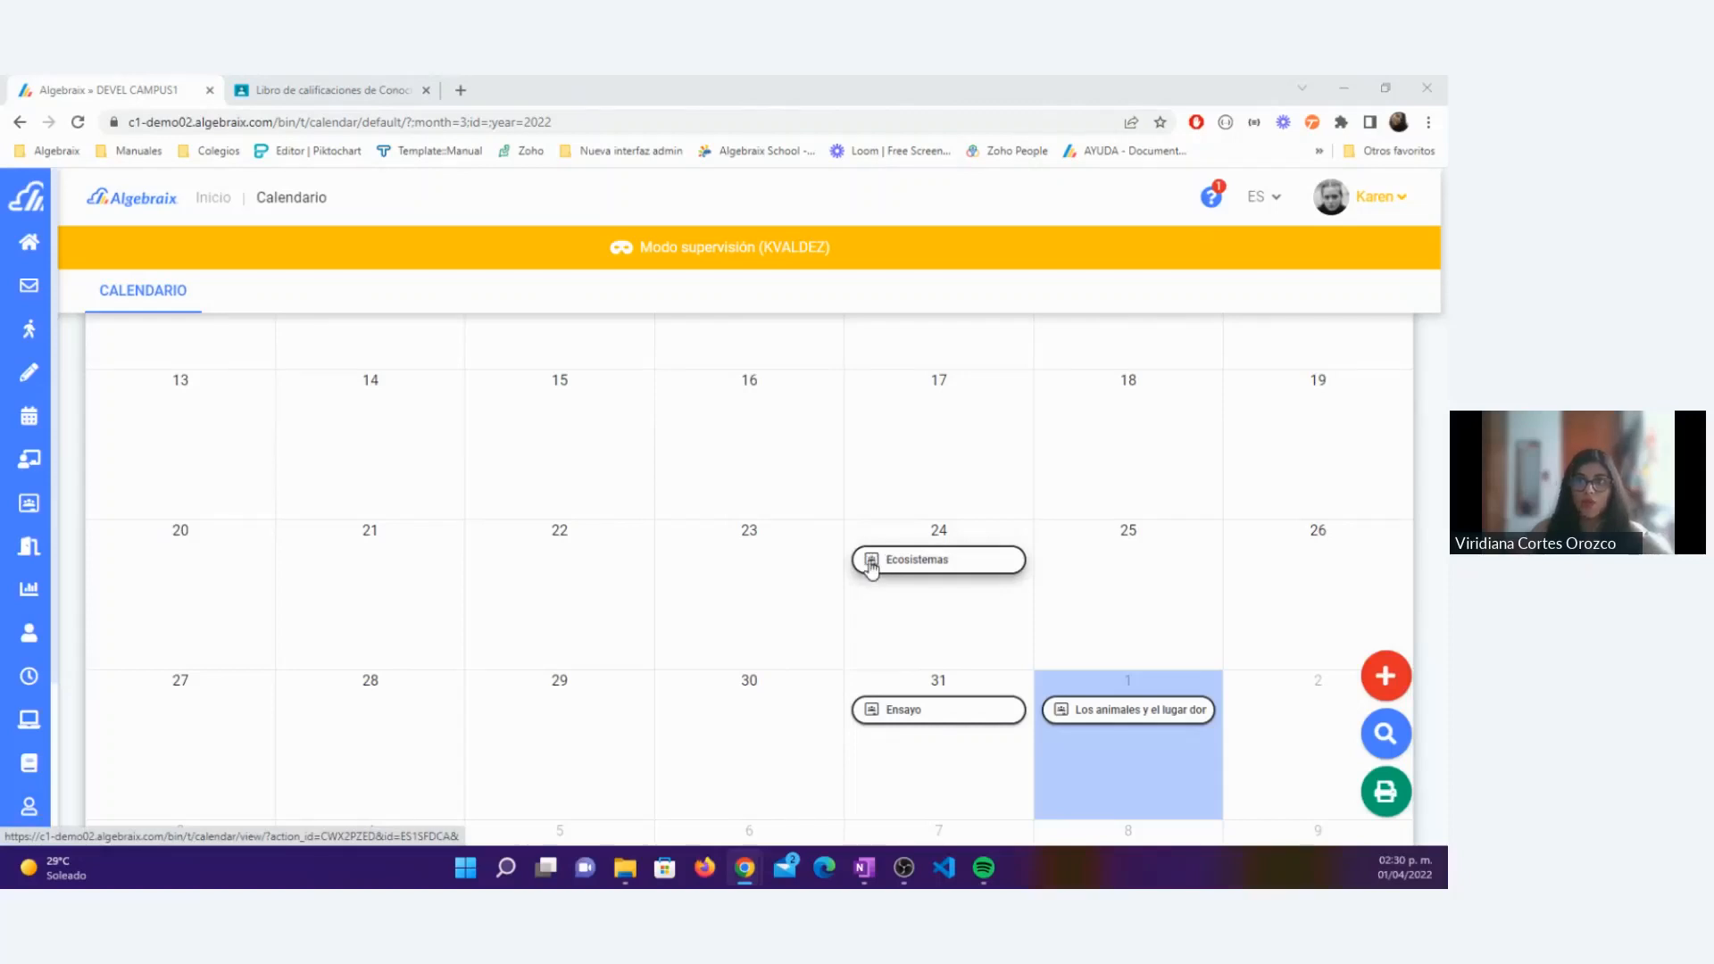
{"action": "left_click", "coordinate": [923, 564]}
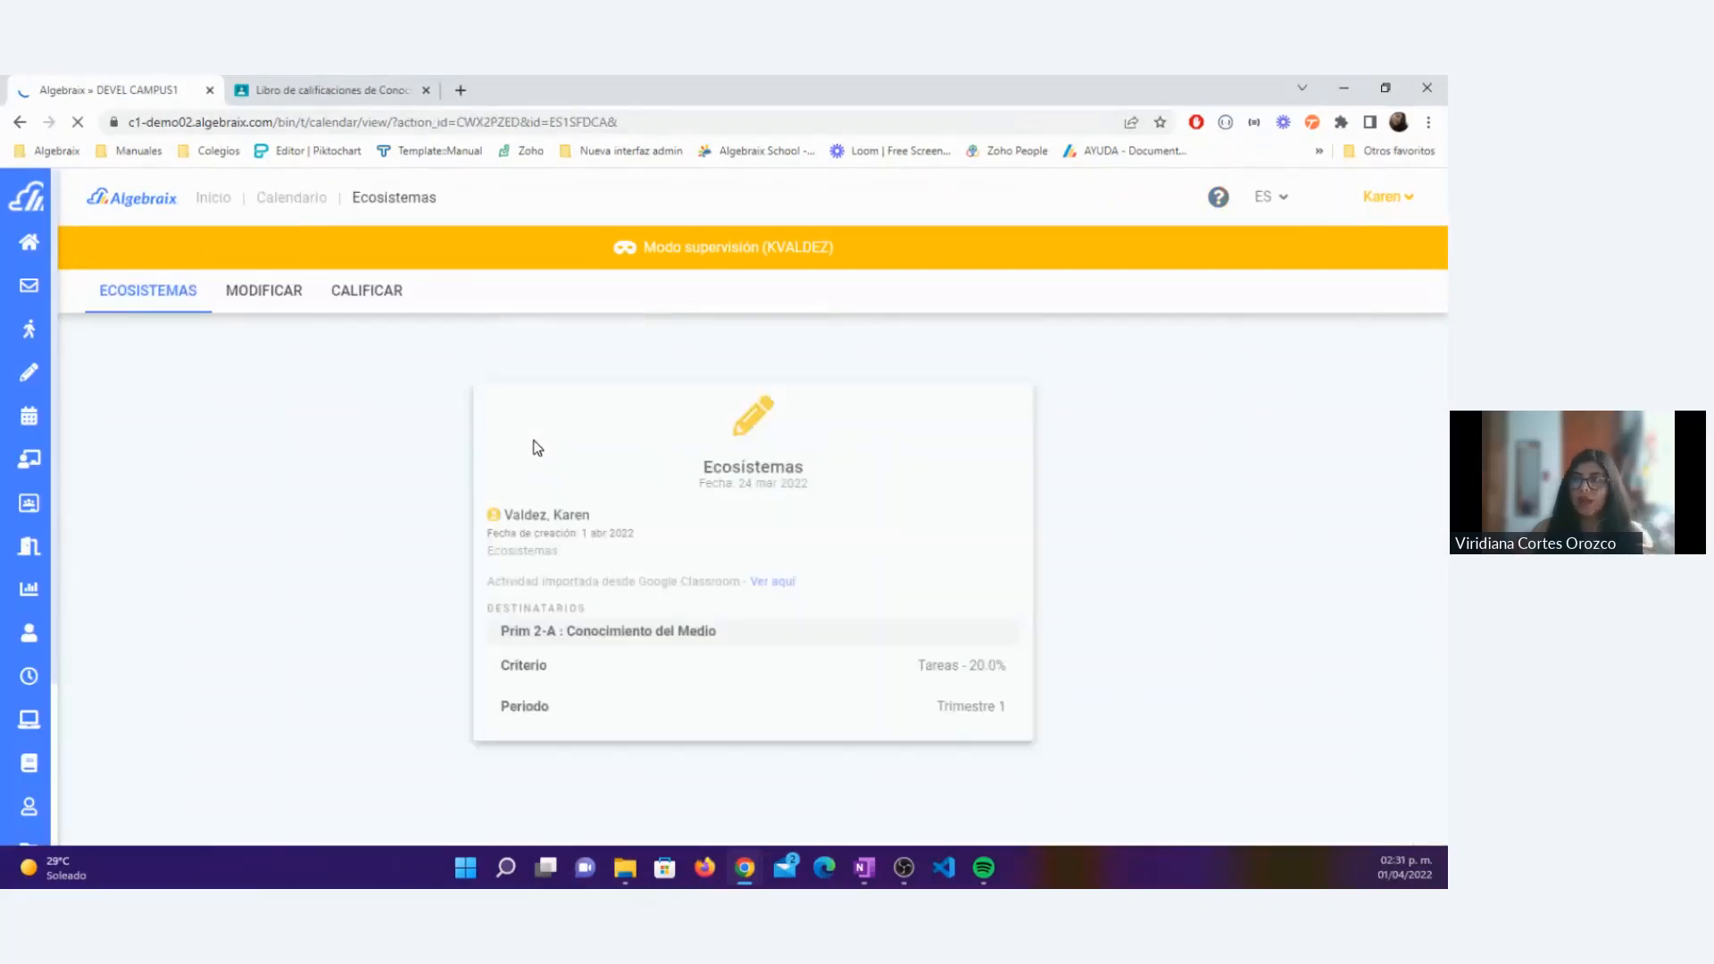
{"action": "triple_click", "coordinate": [639, 591]}
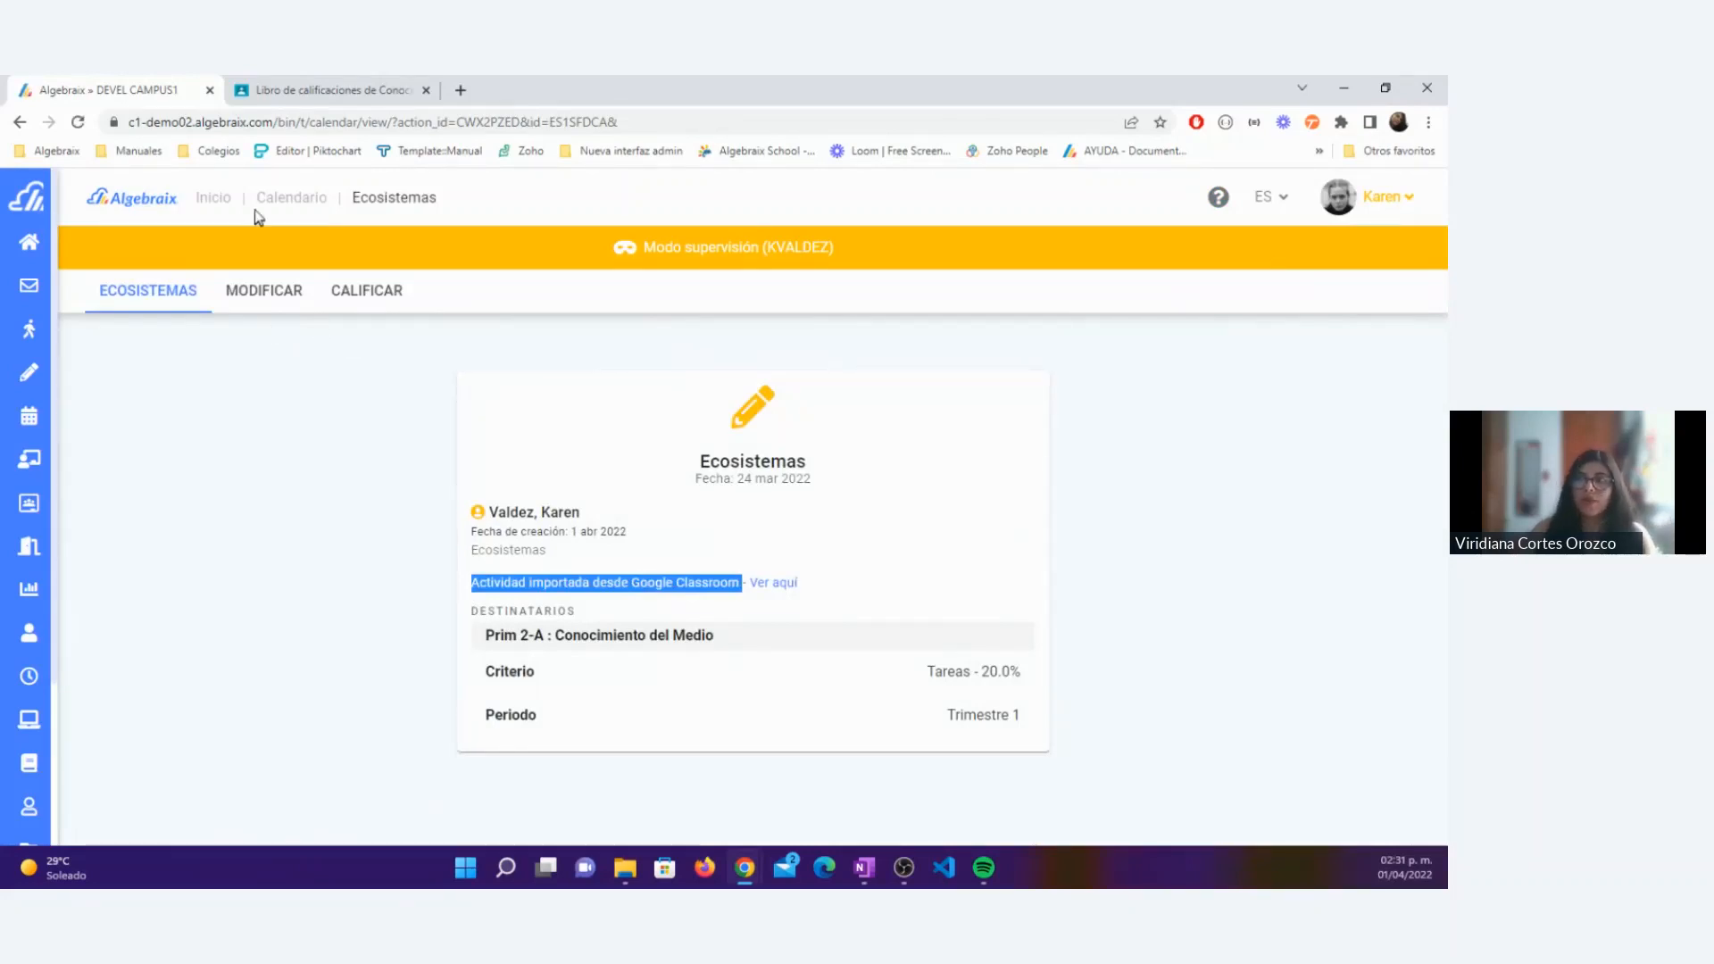
Step: Open the grade breakdown (Desglose de calificaciones) of the Conocimiento del Medio class for the period Trimestre 1
{"action": "mouse_move", "coordinate": [161, 503]}
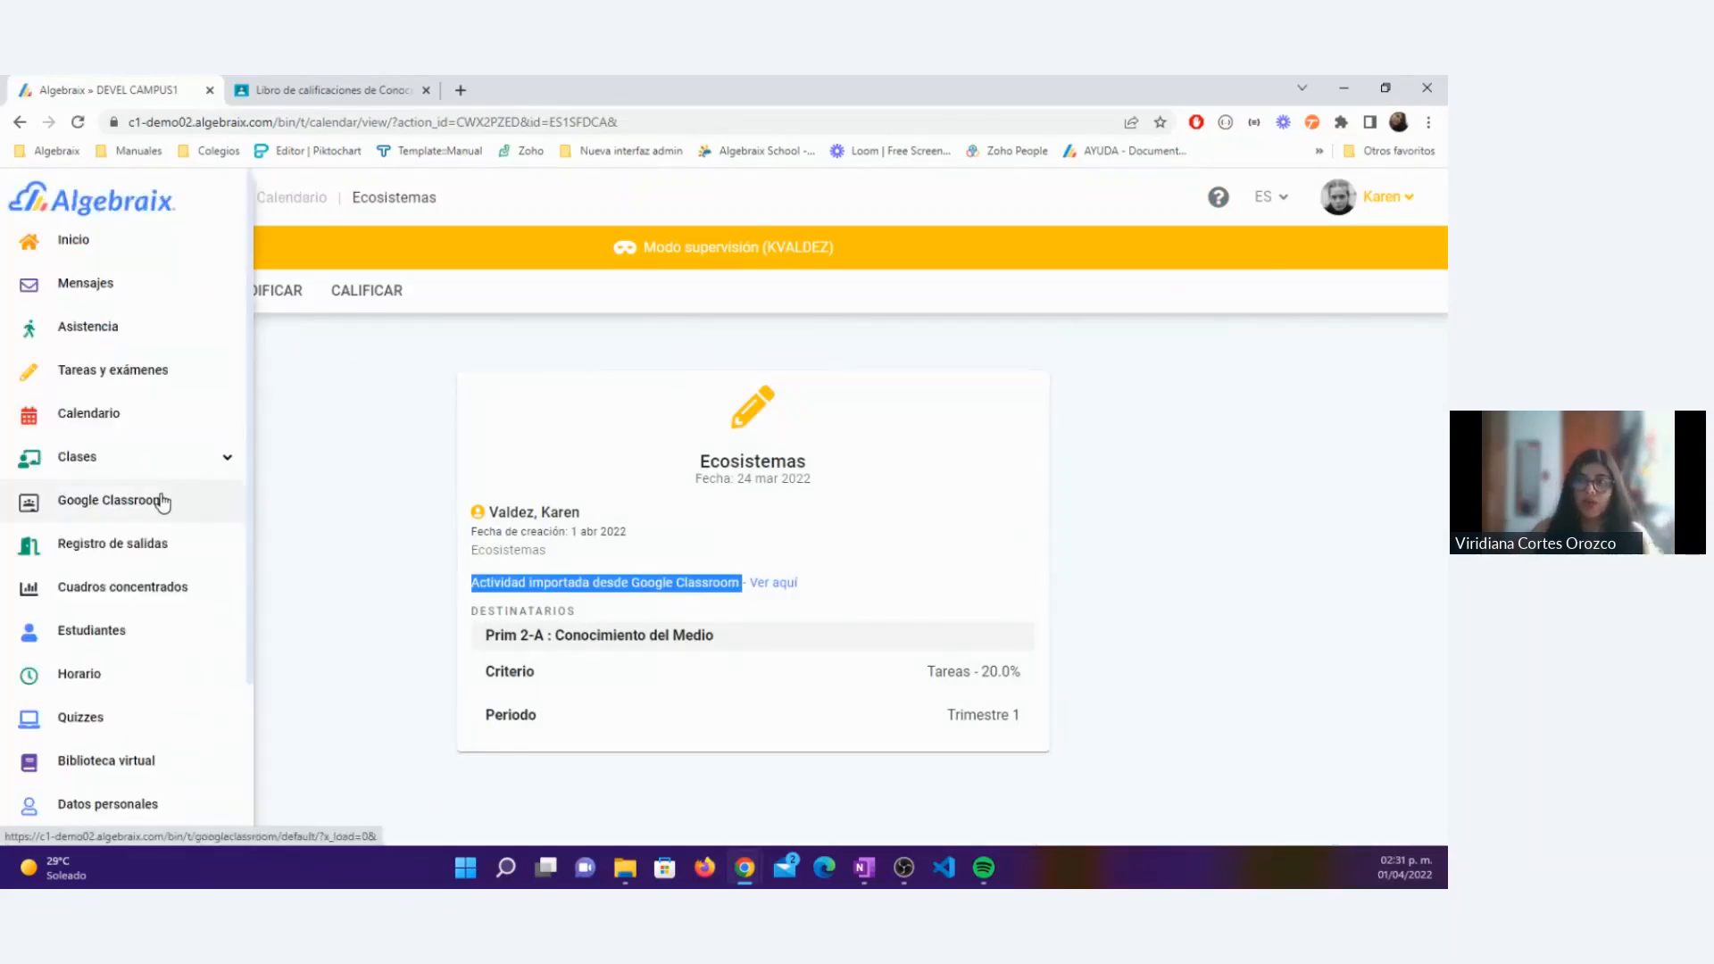
{"action": "left_click", "coordinate": [153, 461]}
{"action": "left_click", "coordinate": [117, 587]}
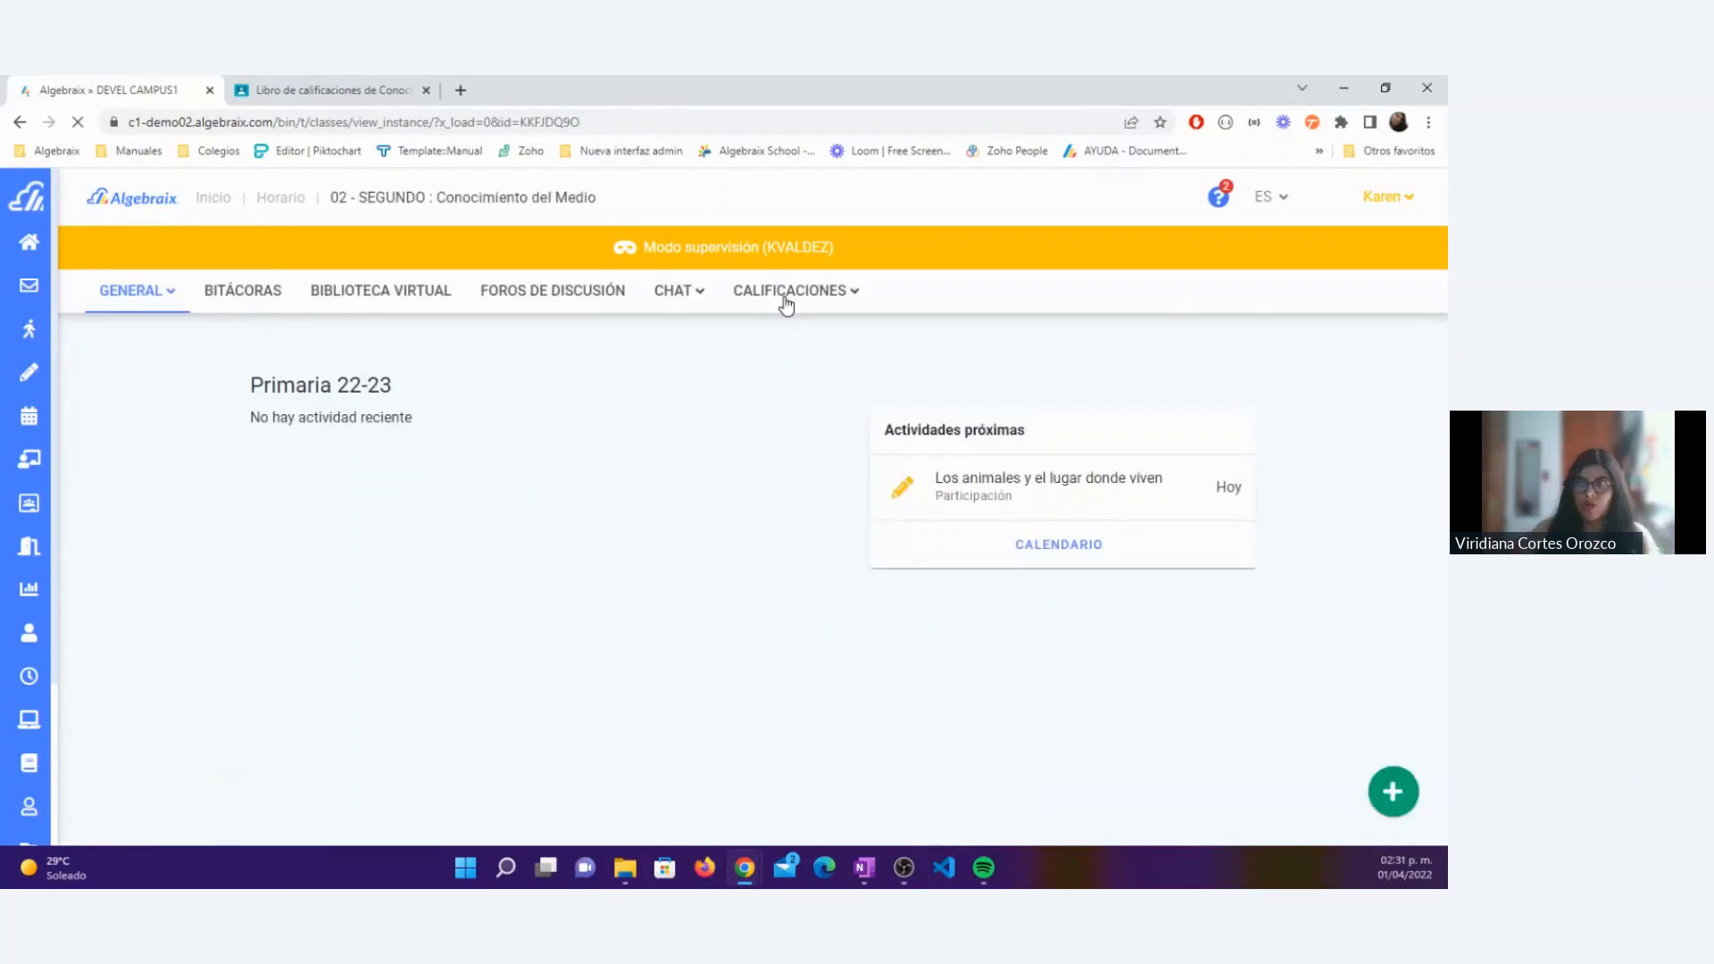
{"action": "left_click", "coordinate": [779, 348]}
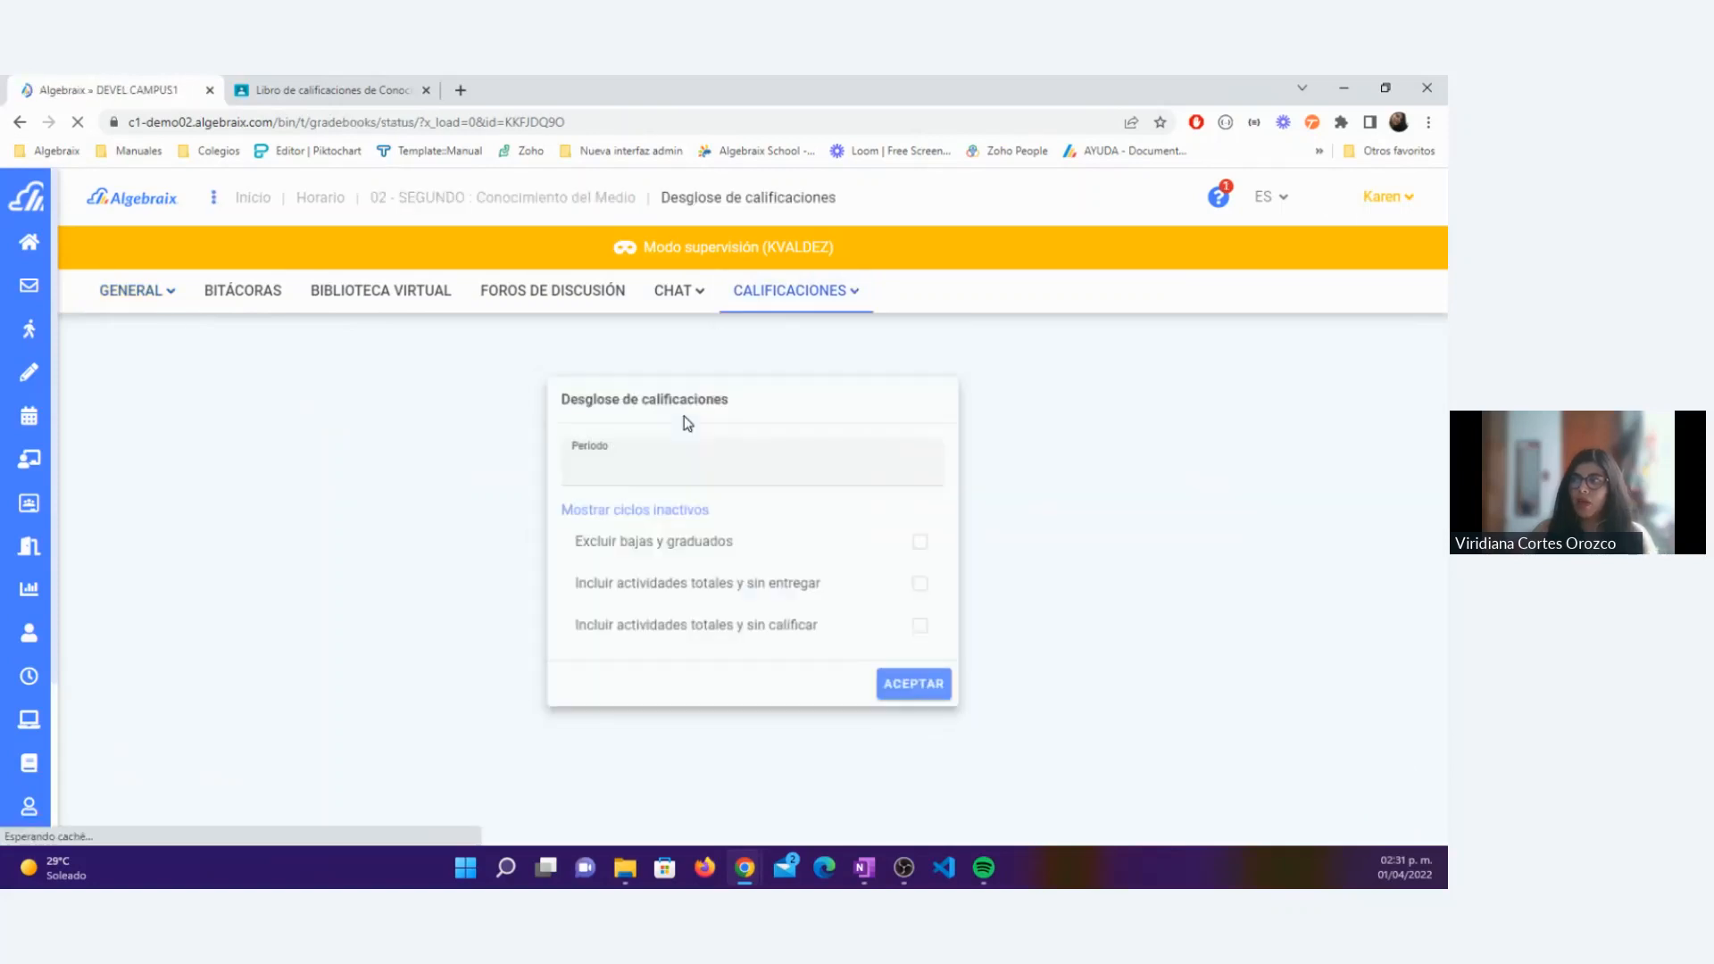
{"action": "left_click", "coordinate": [696, 463]}
{"action": "left_click", "coordinate": [708, 587]}
{"action": "left_click", "coordinate": [910, 683]}
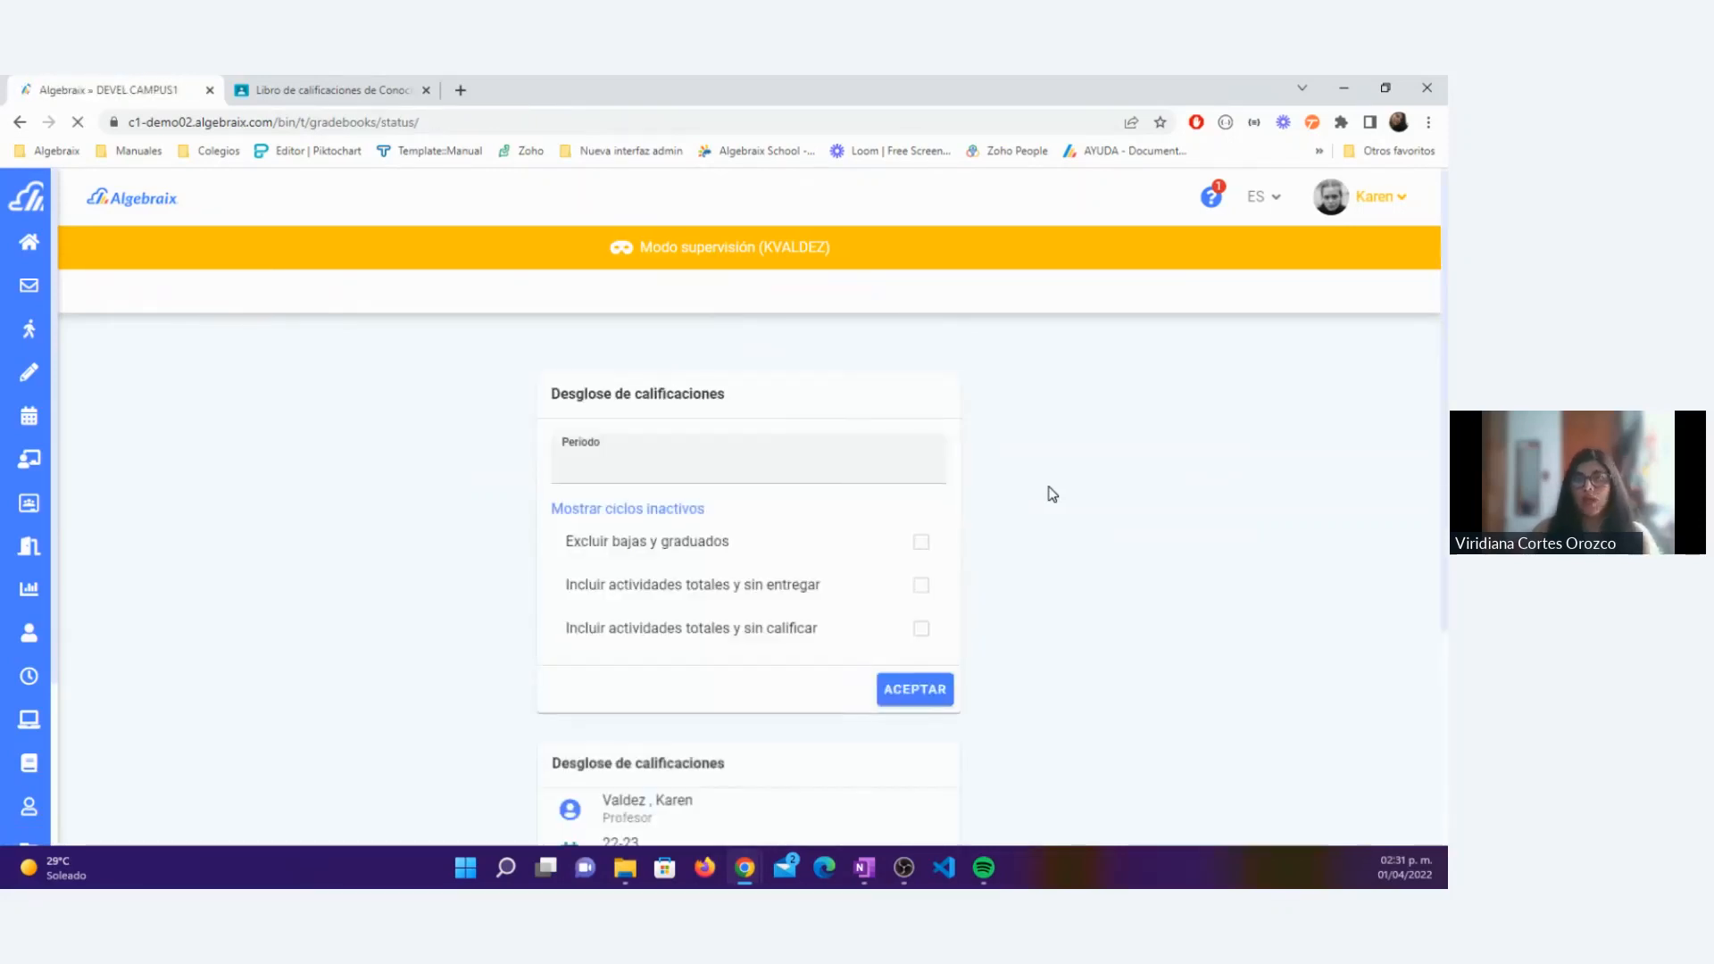
{"action": "scroll", "coordinate": [1052, 491], "scroll_direction": "down", "scroll_amount": 6}
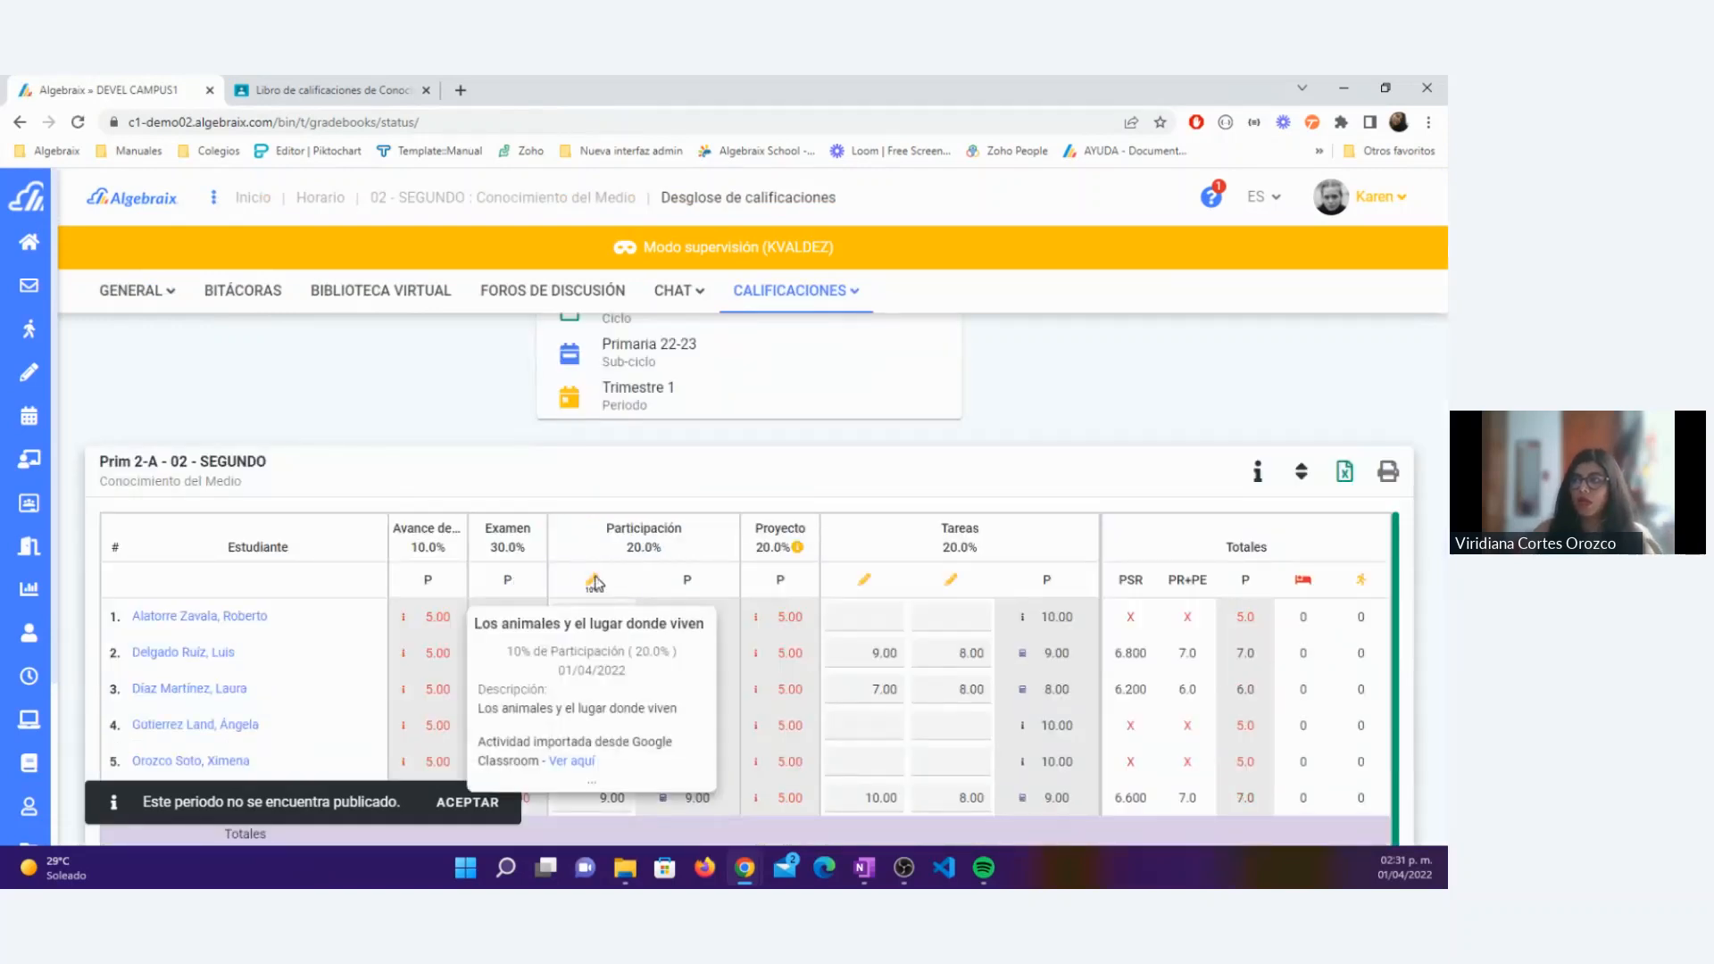
Step: Delete the imported Ensayo activity from the Tareas criterion in the grade breakdown
{"action": "left_click", "coordinate": [596, 587]}
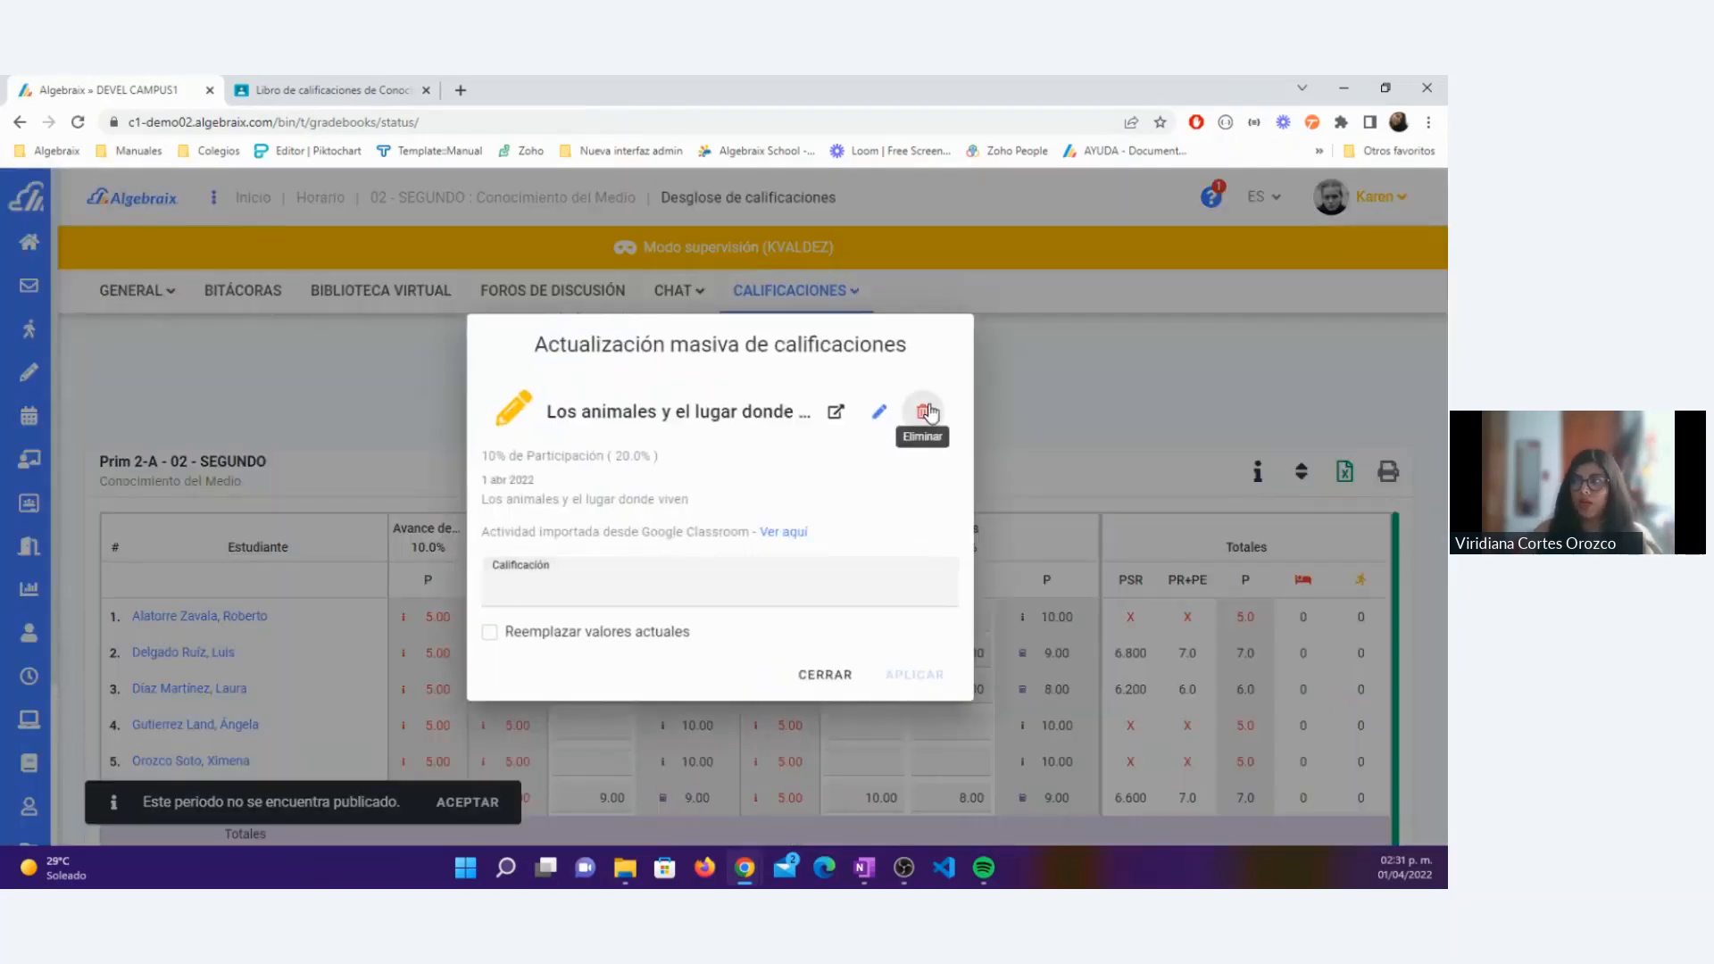
{"action": "left_click", "coordinate": [825, 674]}
{"action": "mouse_move", "coordinate": [949, 579]}
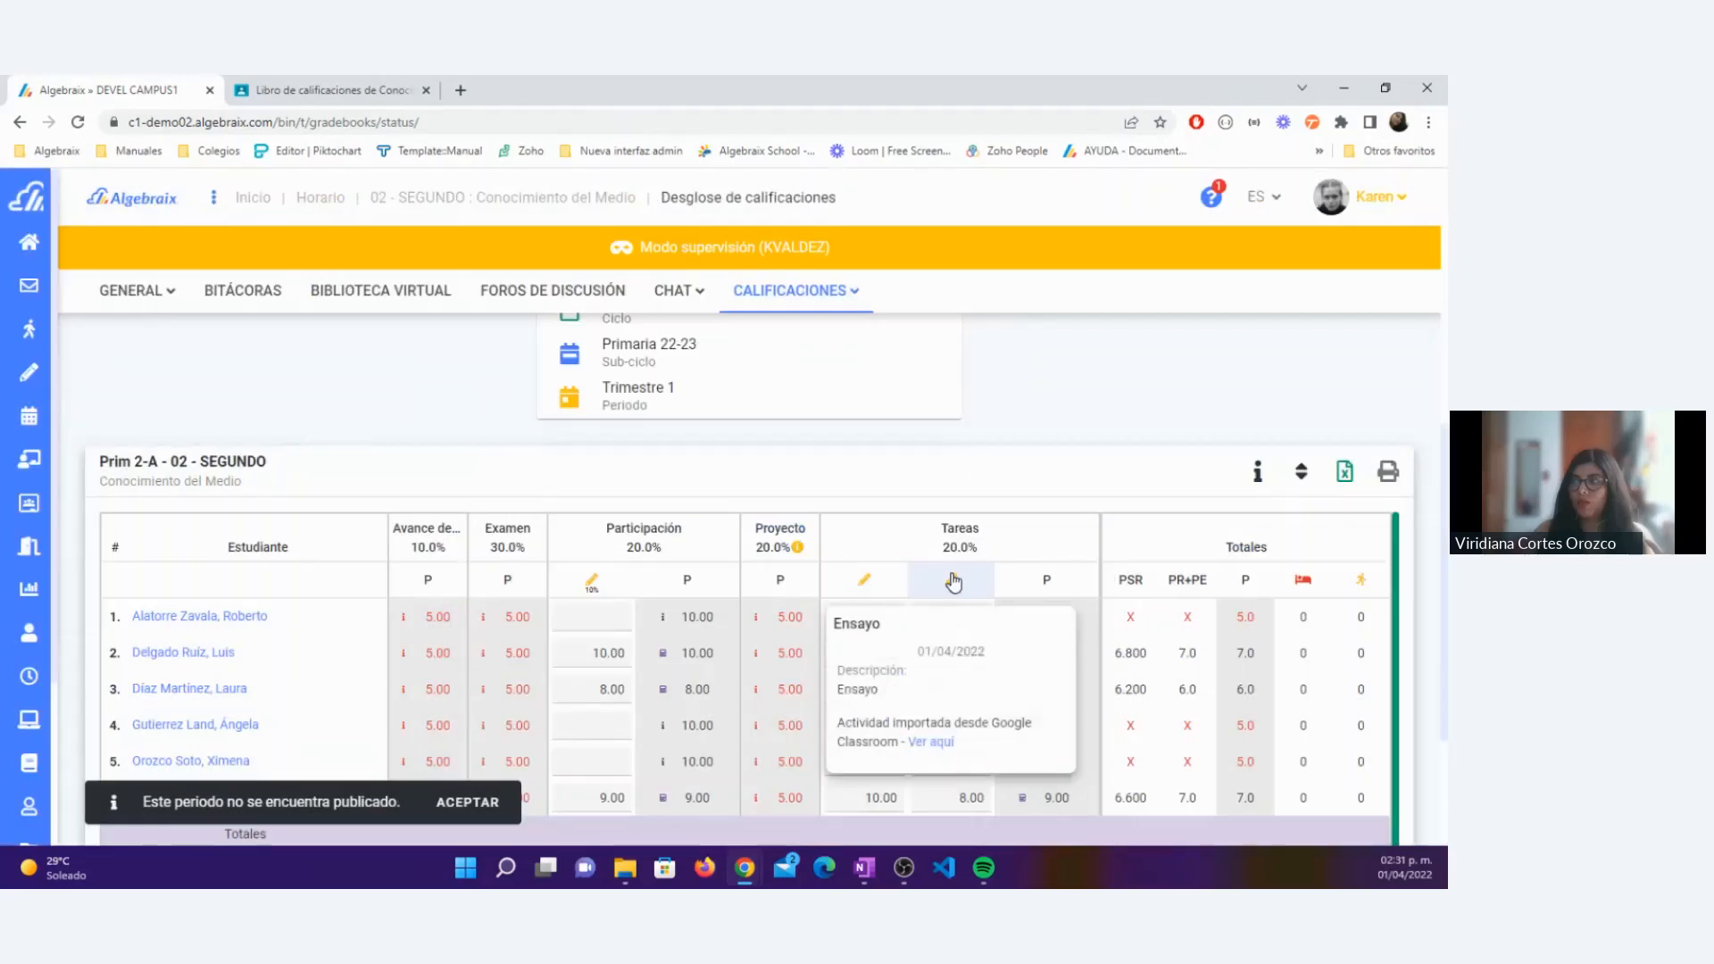
{"action": "left_click", "coordinate": [953, 582]}
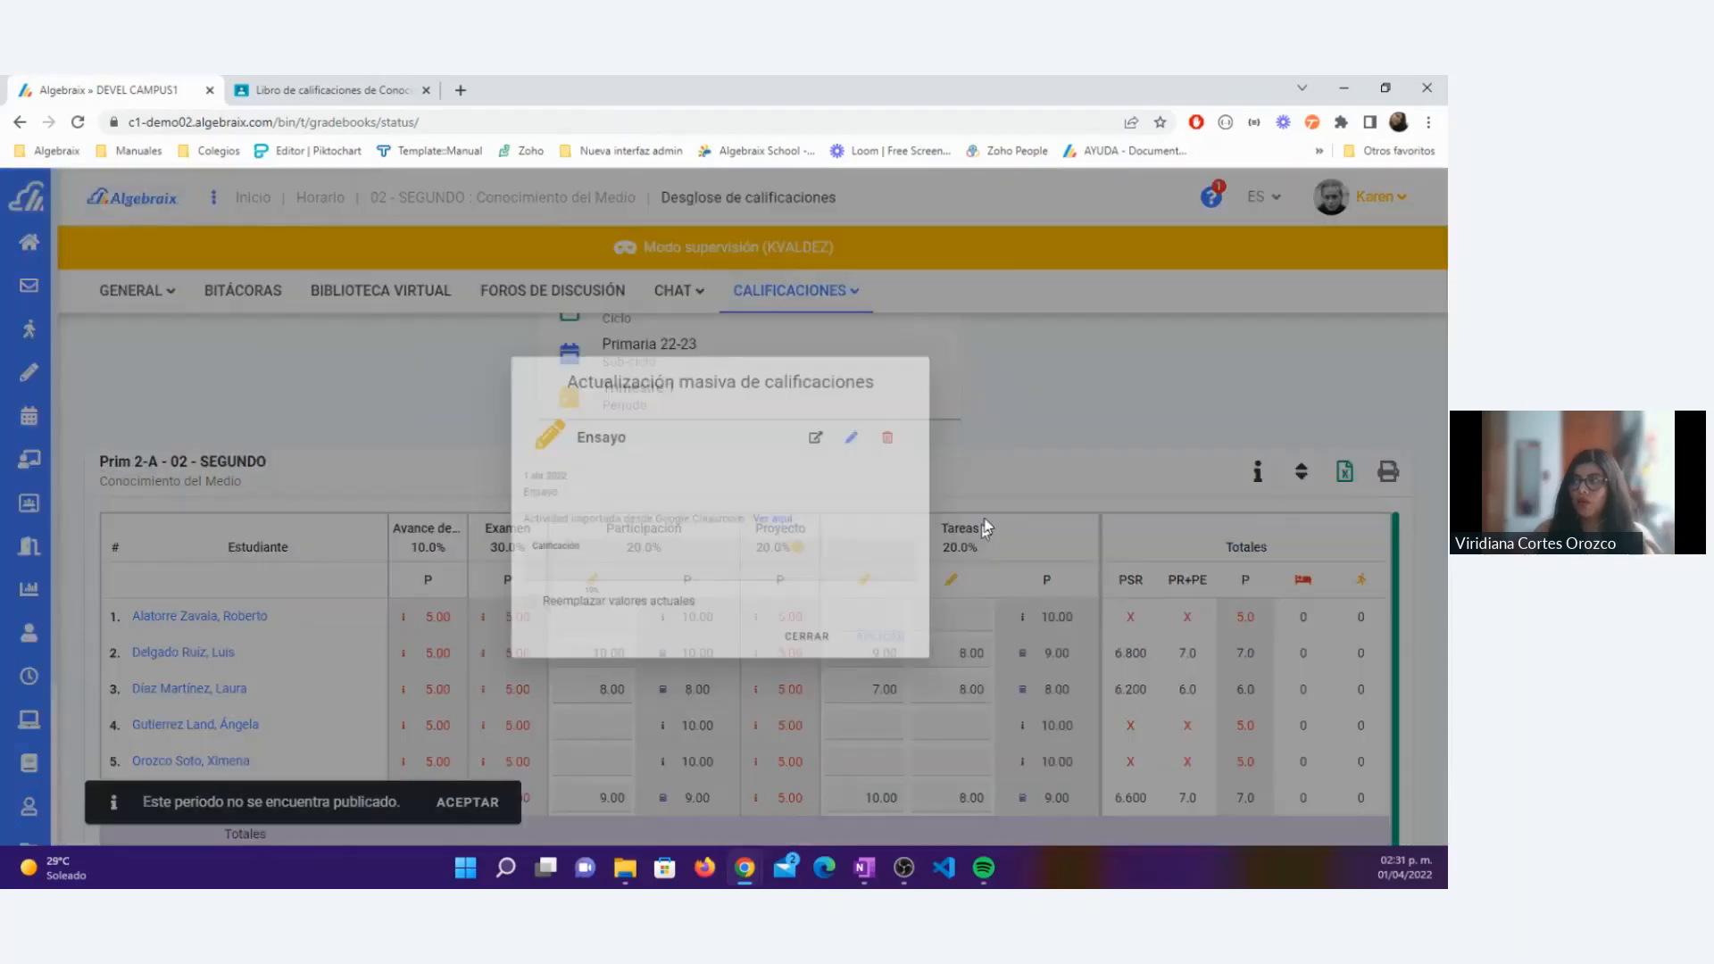
{"action": "left_click", "coordinate": [923, 427]}
{"action": "left_click", "coordinate": [855, 577]}
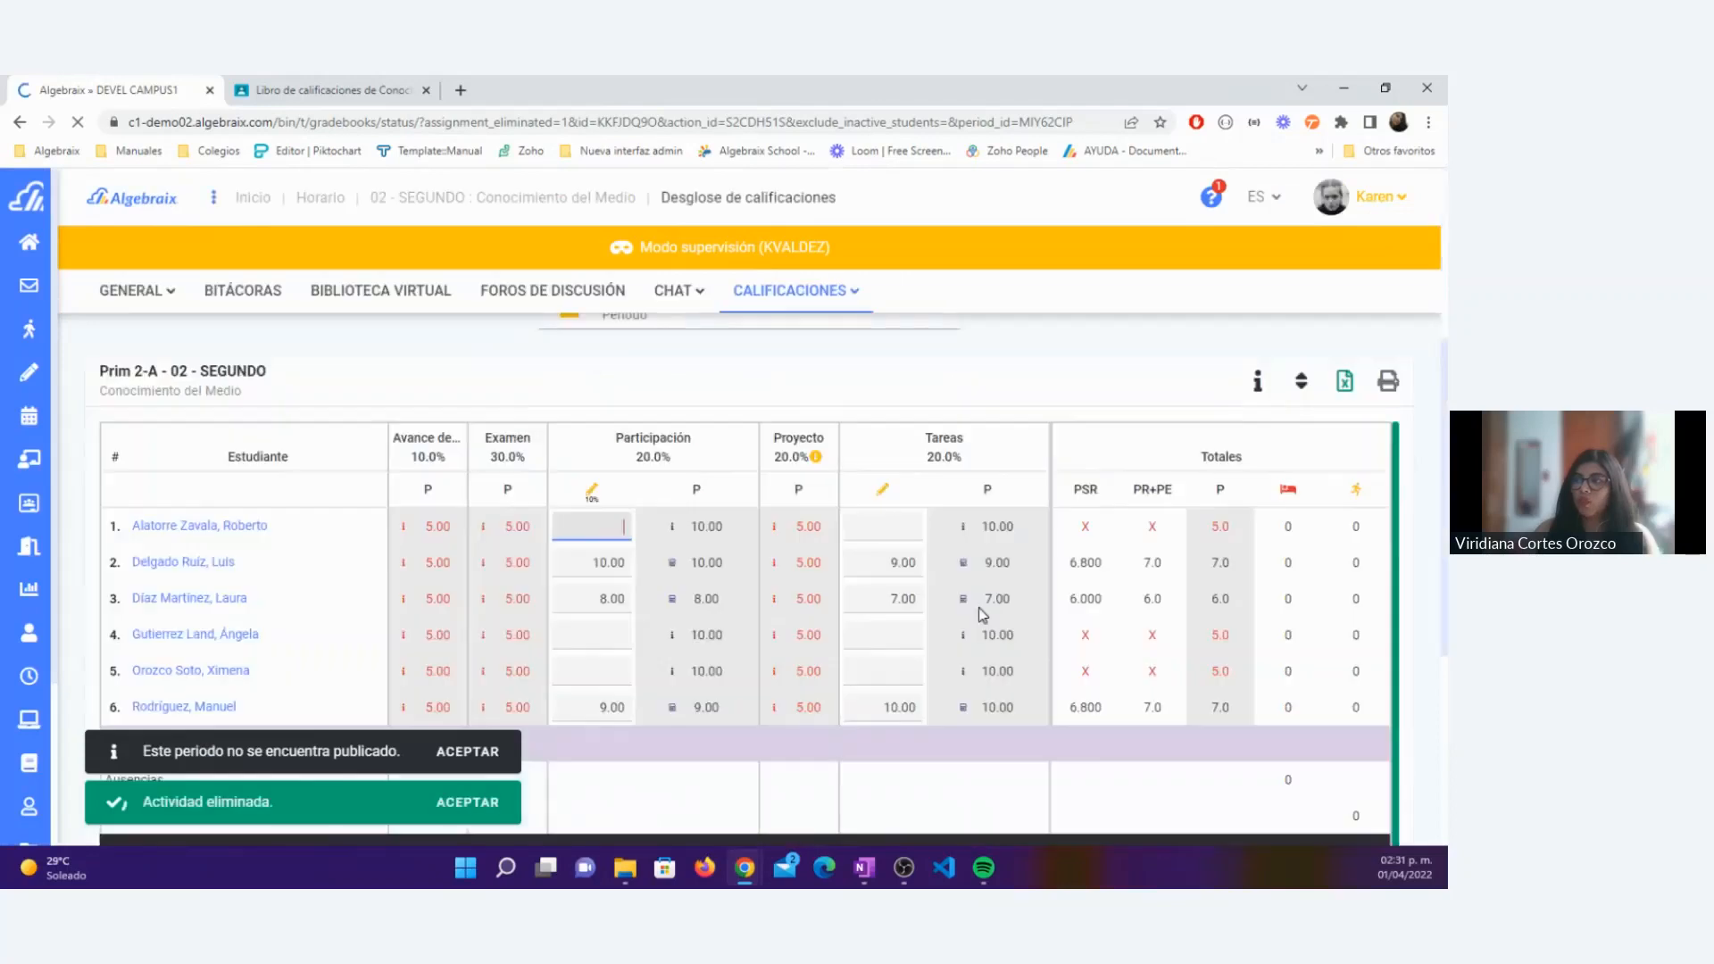
Step: Compare student 2's Participación grade in Algebraix with the same student's grade in the Google Classroom gradebook
{"action": "mouse_move", "coordinate": [592, 496]}
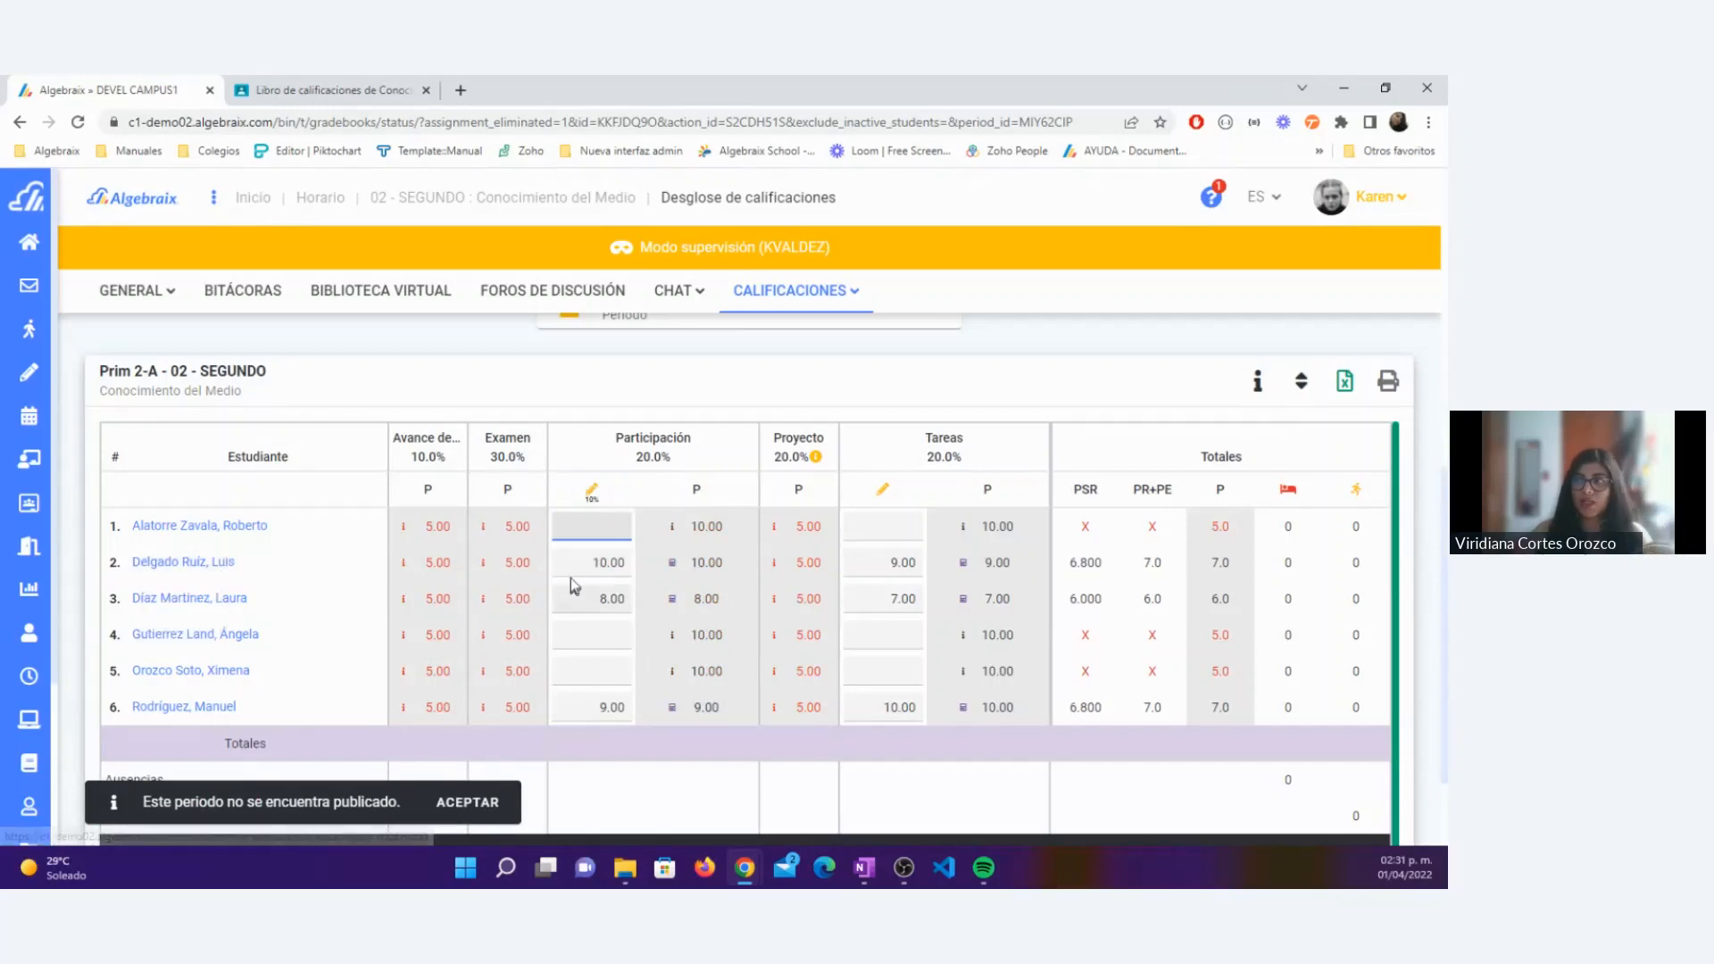
{"action": "left_click", "coordinate": [607, 568]}
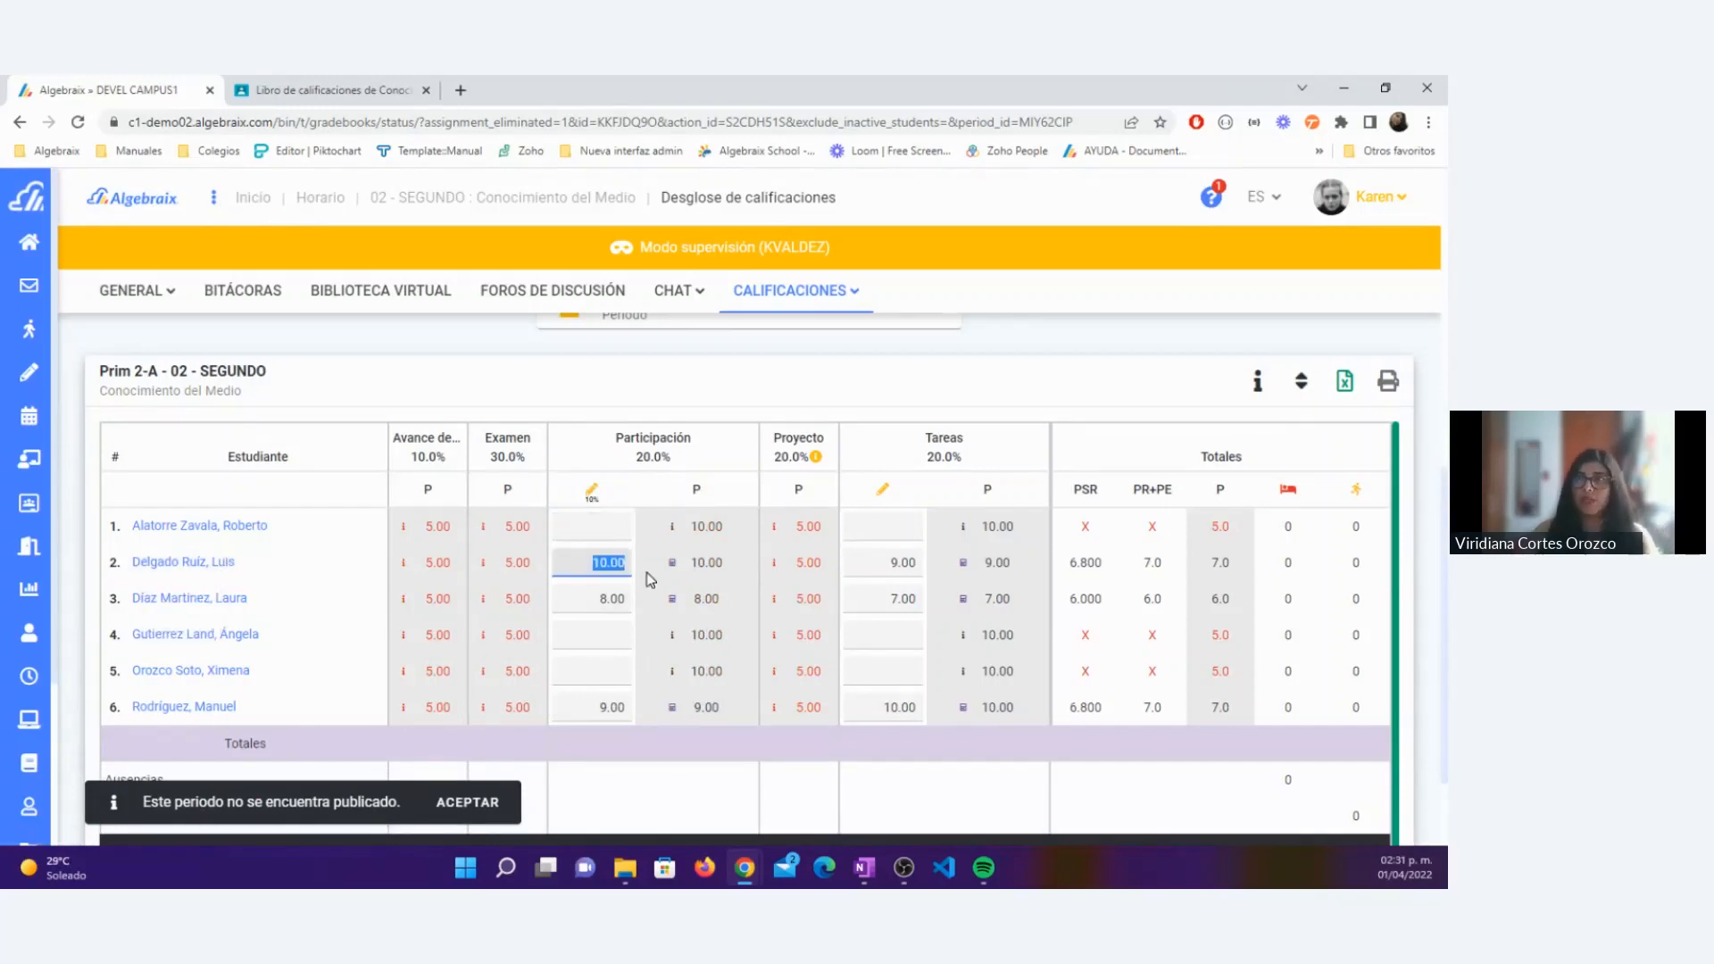
{"action": "left_click", "coordinate": [336, 89]}
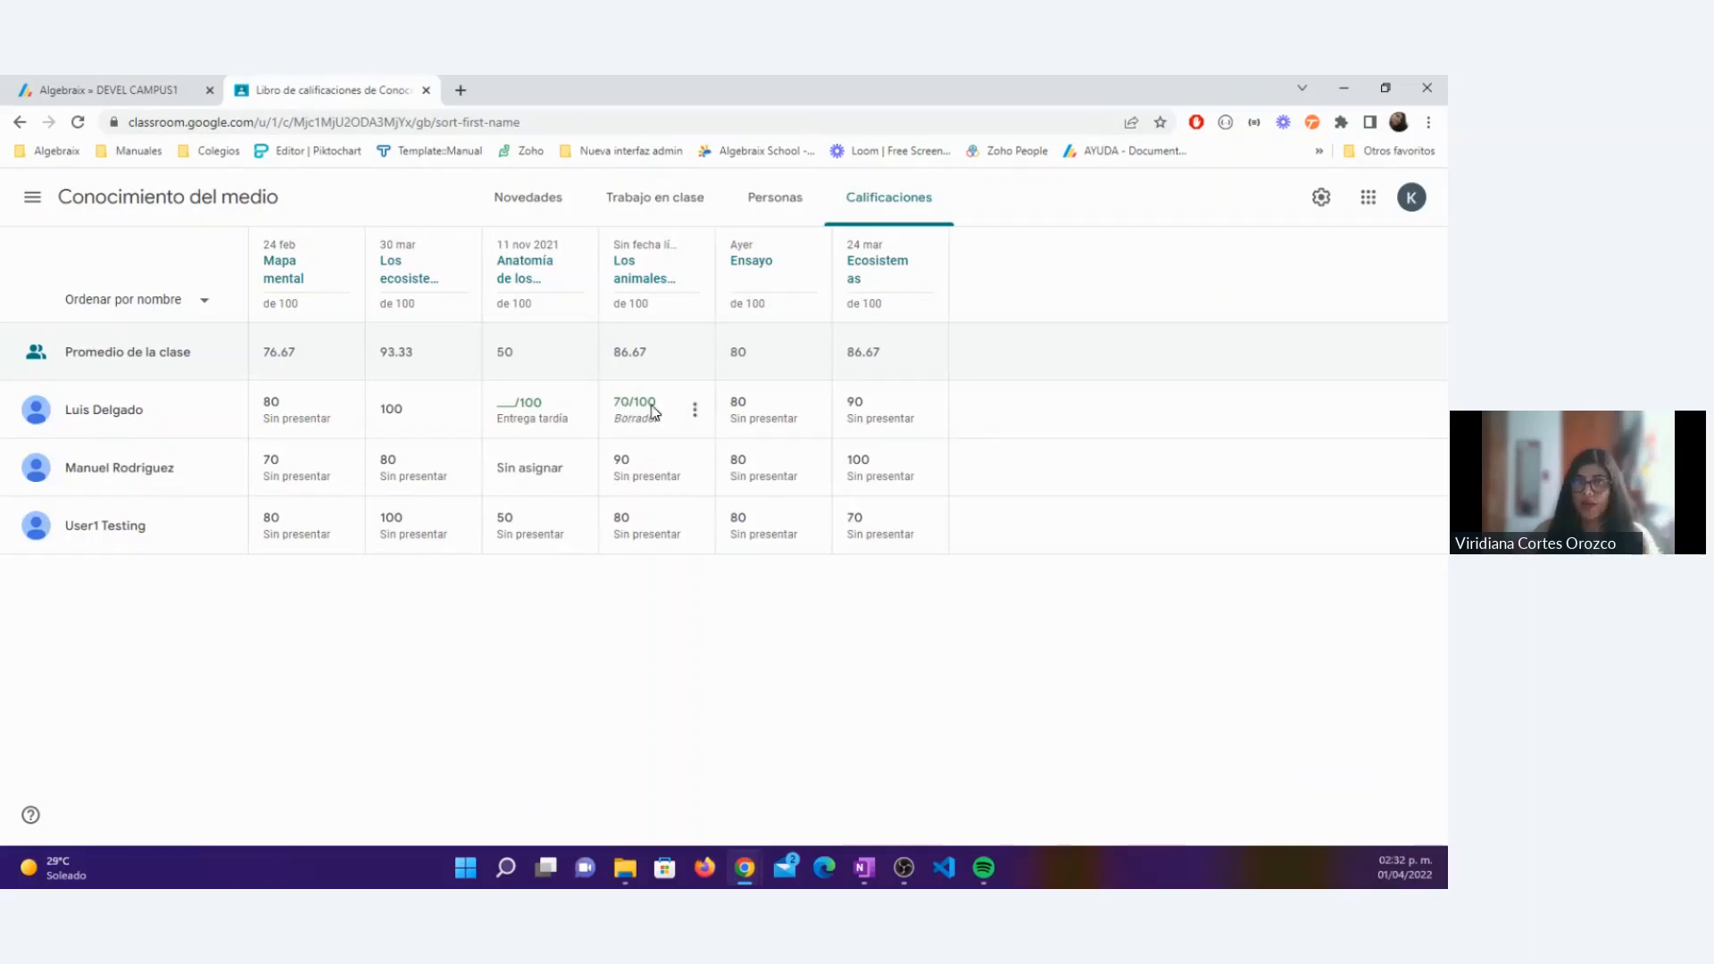
{"action": "left_click", "coordinate": [694, 416]}
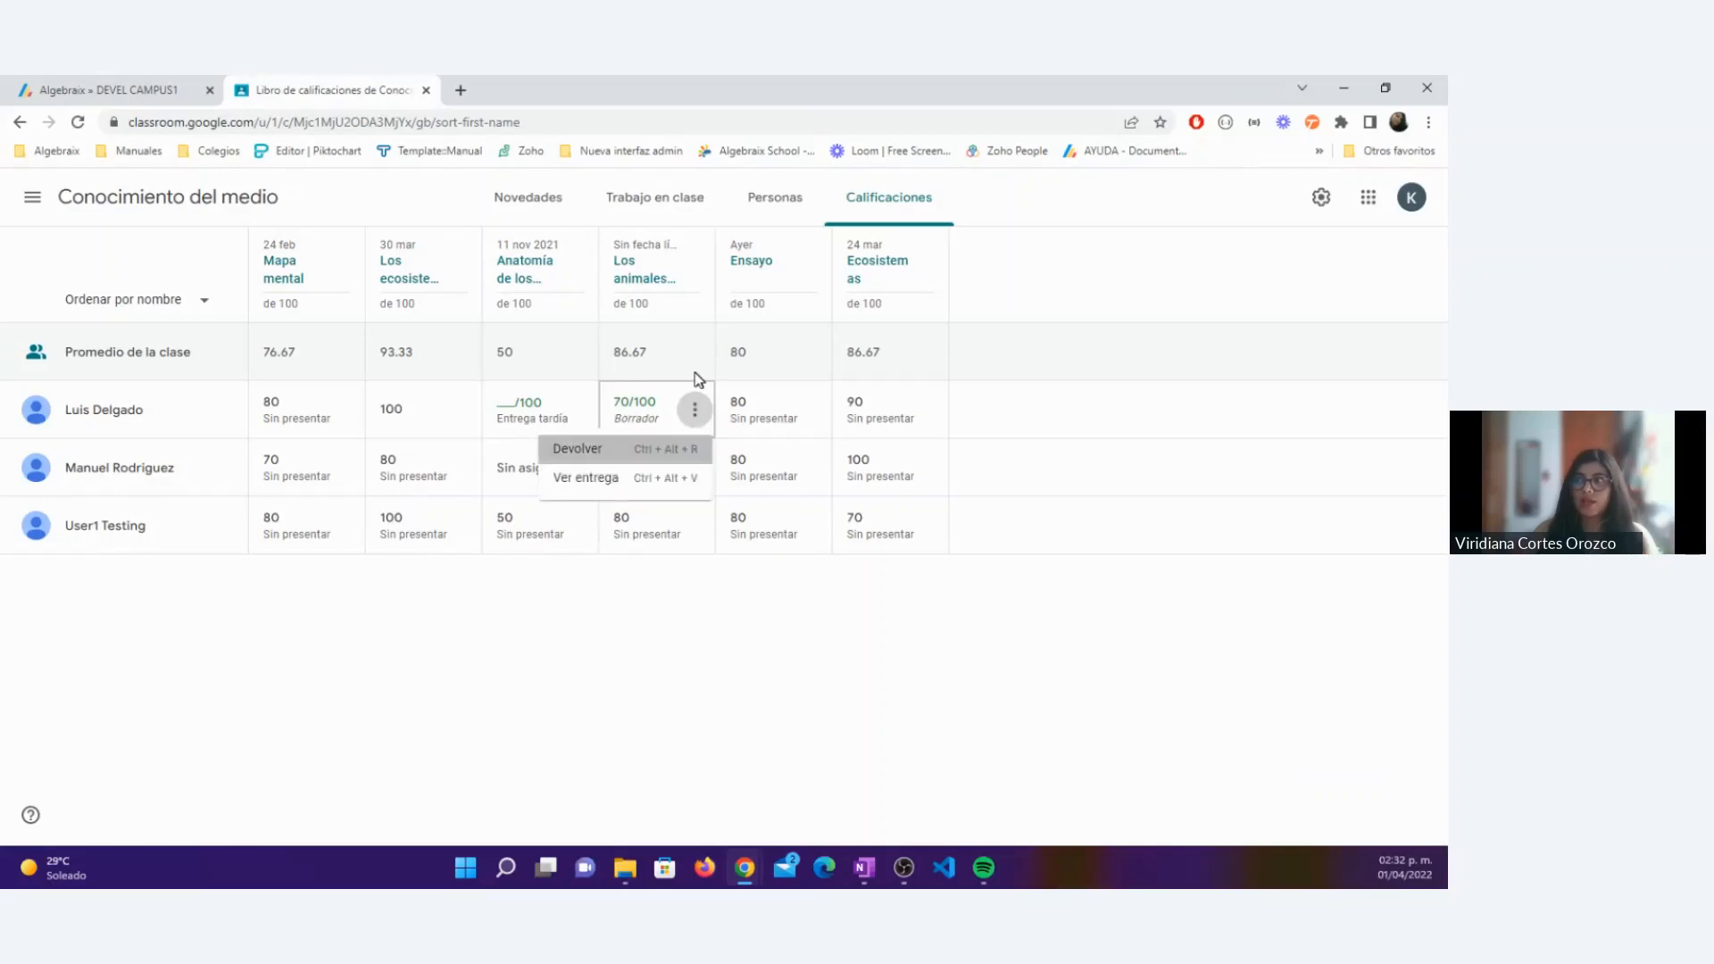
{"action": "left_click", "coordinate": [585, 448]}
{"action": "left_click", "coordinate": [815, 605]}
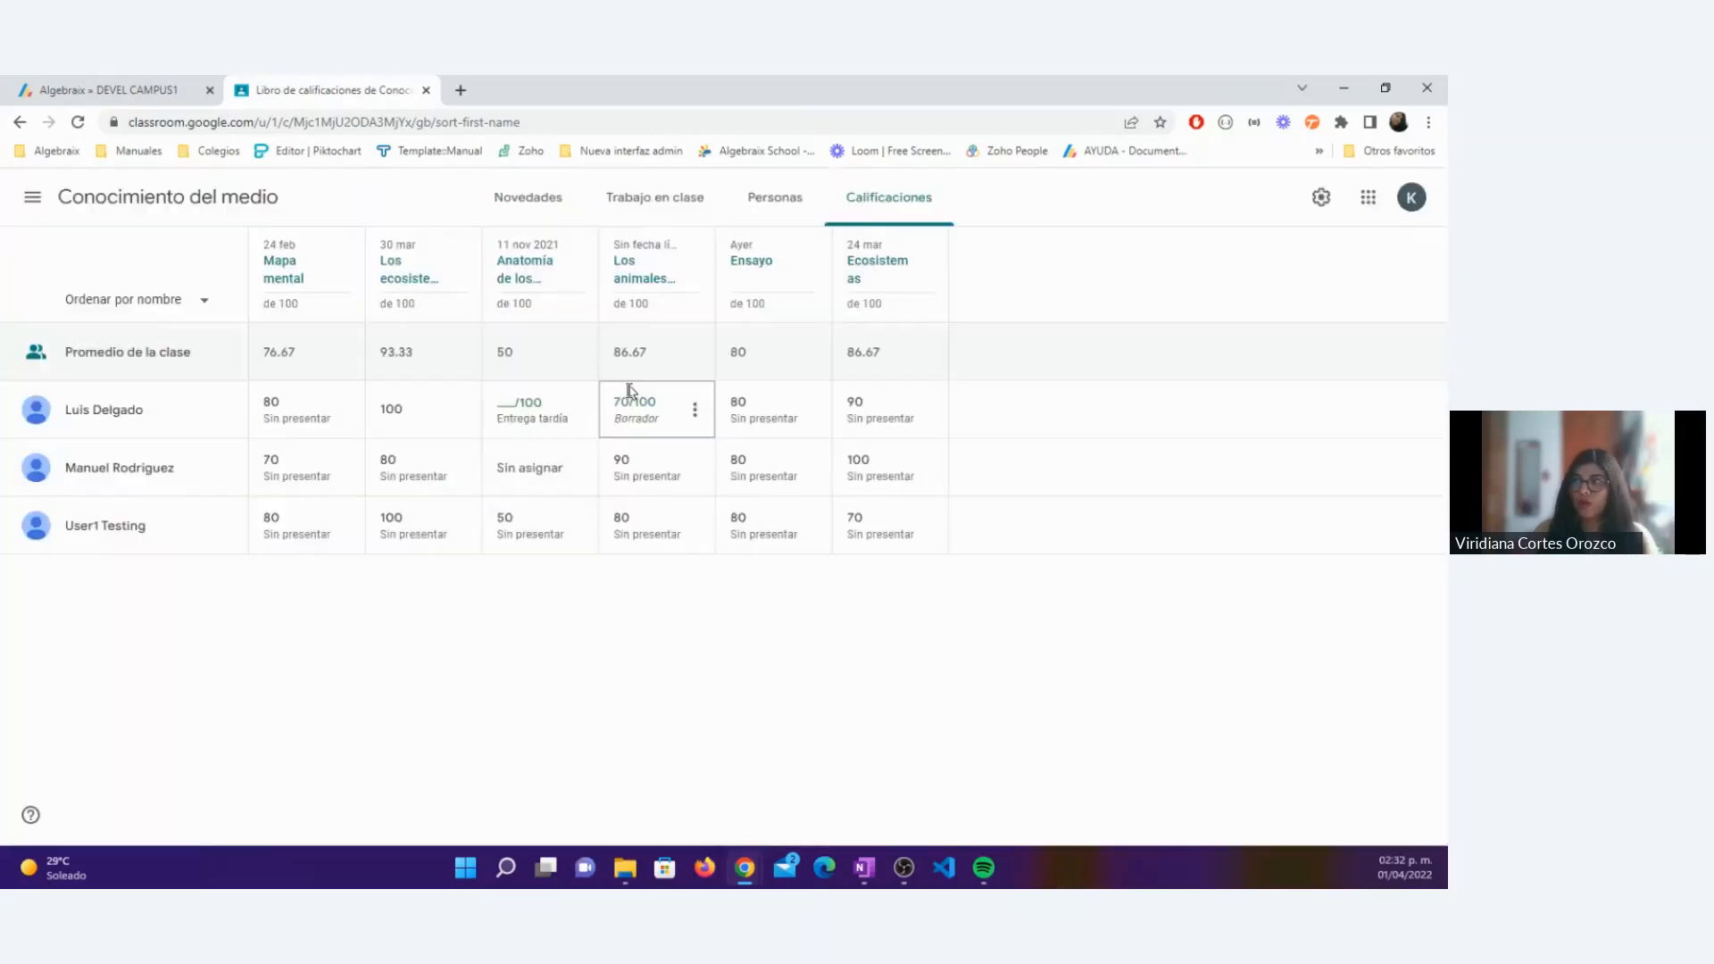
Step: Set the first listed student's Classroom grade for the Los animales assignment to 100 and return it to the student
{"action": "left_click", "coordinate": [631, 393]}
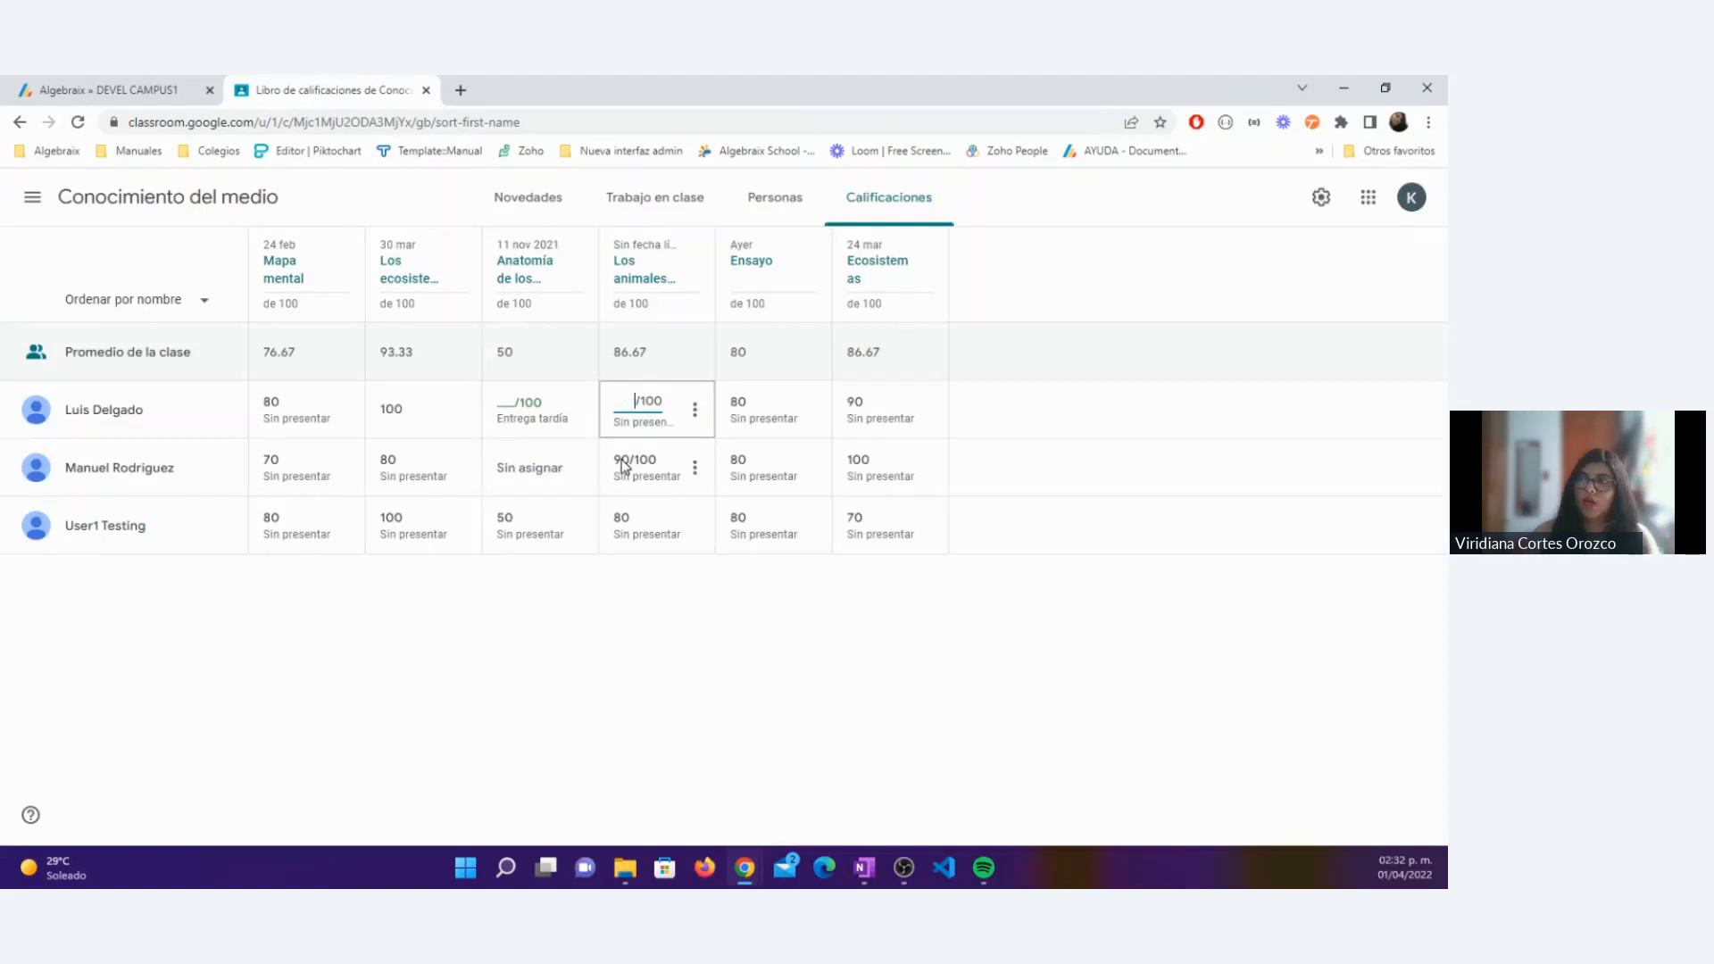
{"action": "type", "text": "100"}
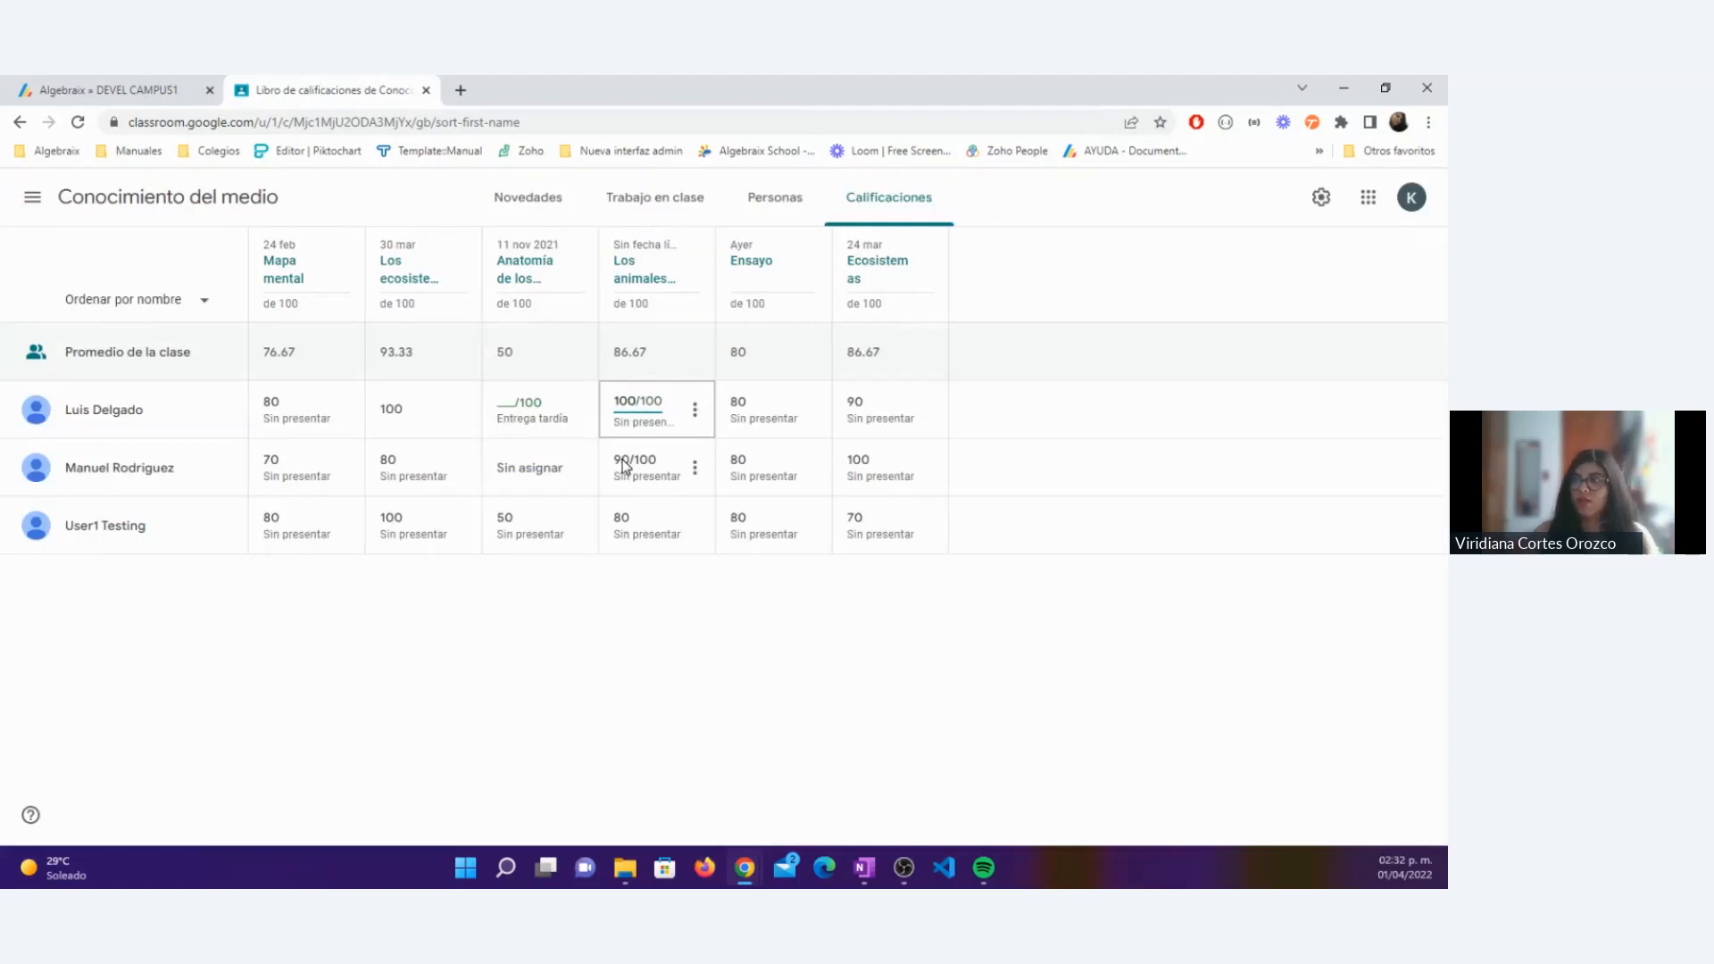
{"action": "left_click", "coordinate": [696, 410]}
{"action": "left_click", "coordinate": [592, 449]}
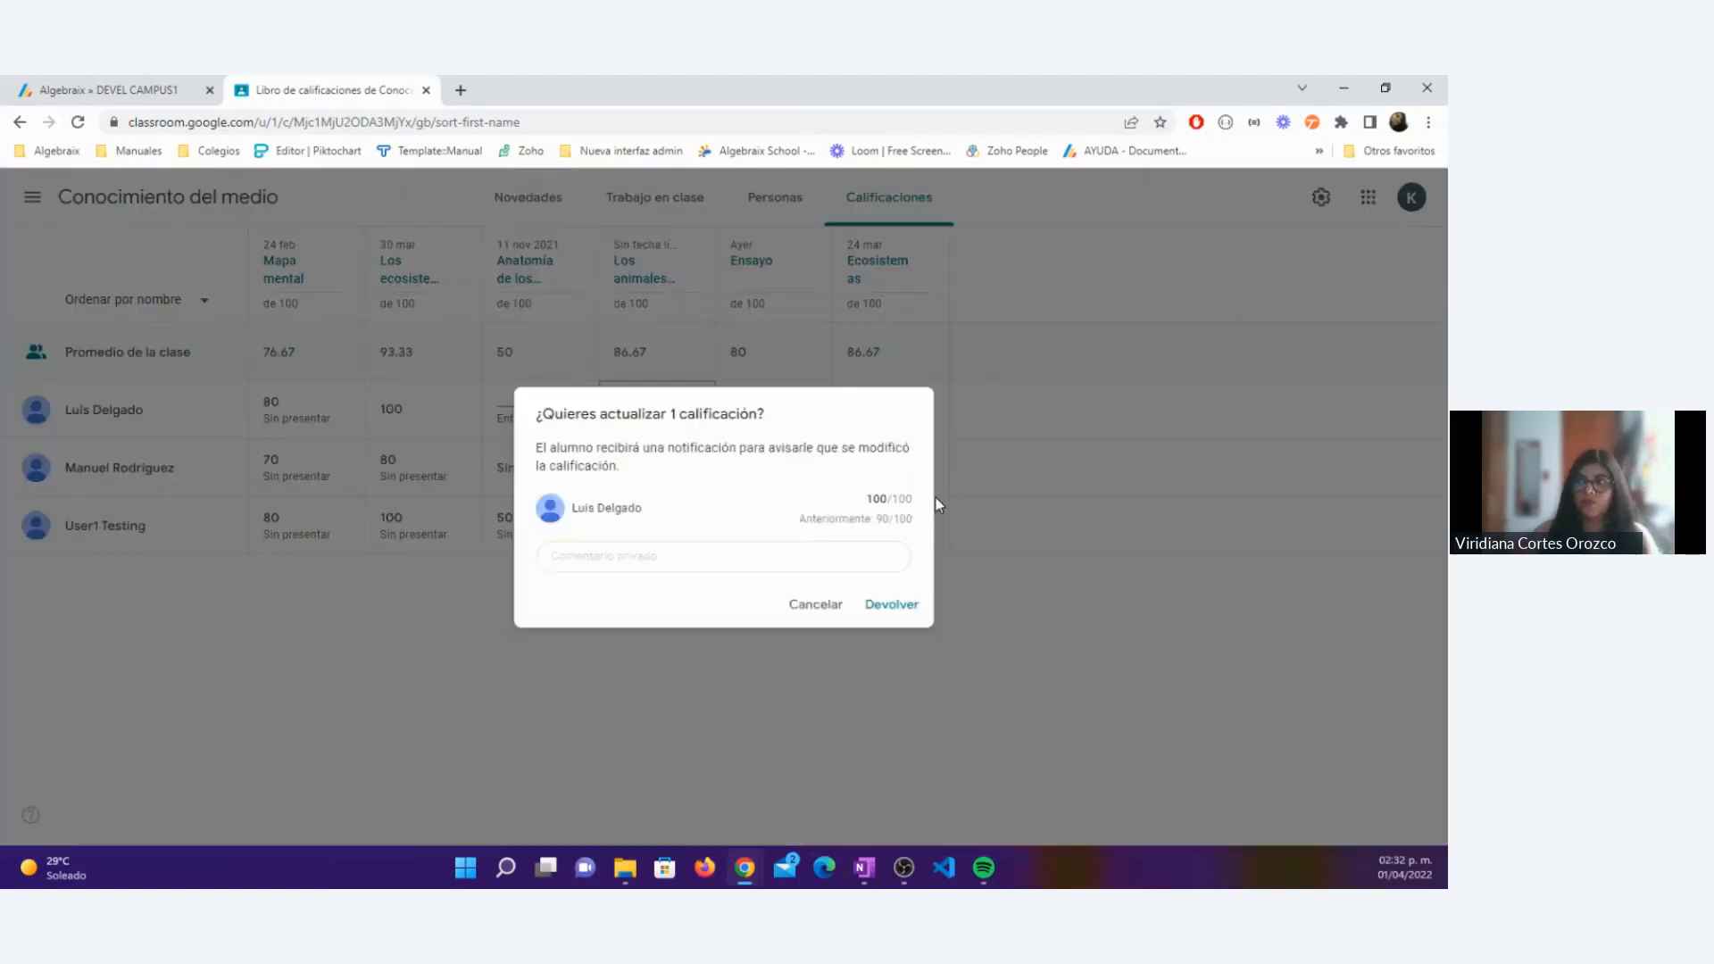
{"action": "left_click", "coordinate": [893, 605]}
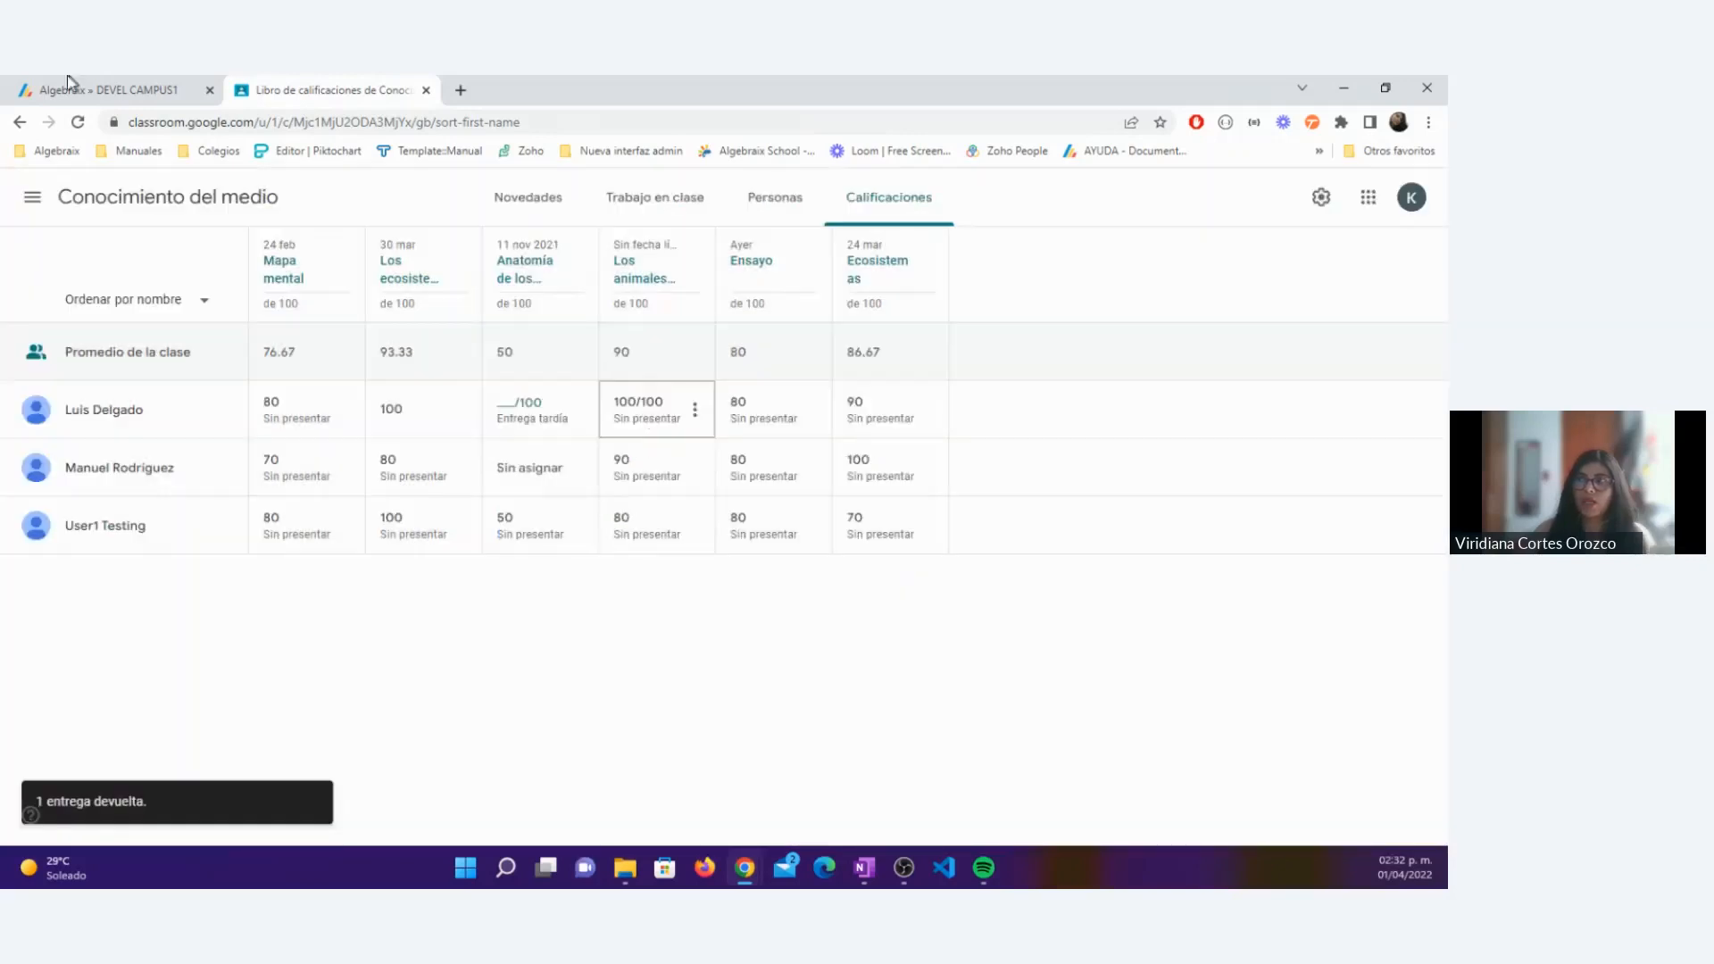
Step: Switch to the Algebraix grade breakdown, set student 3's grade for the Participación activity to 10.00 and save the grades
{"action": "left_click", "coordinate": [70, 82]}
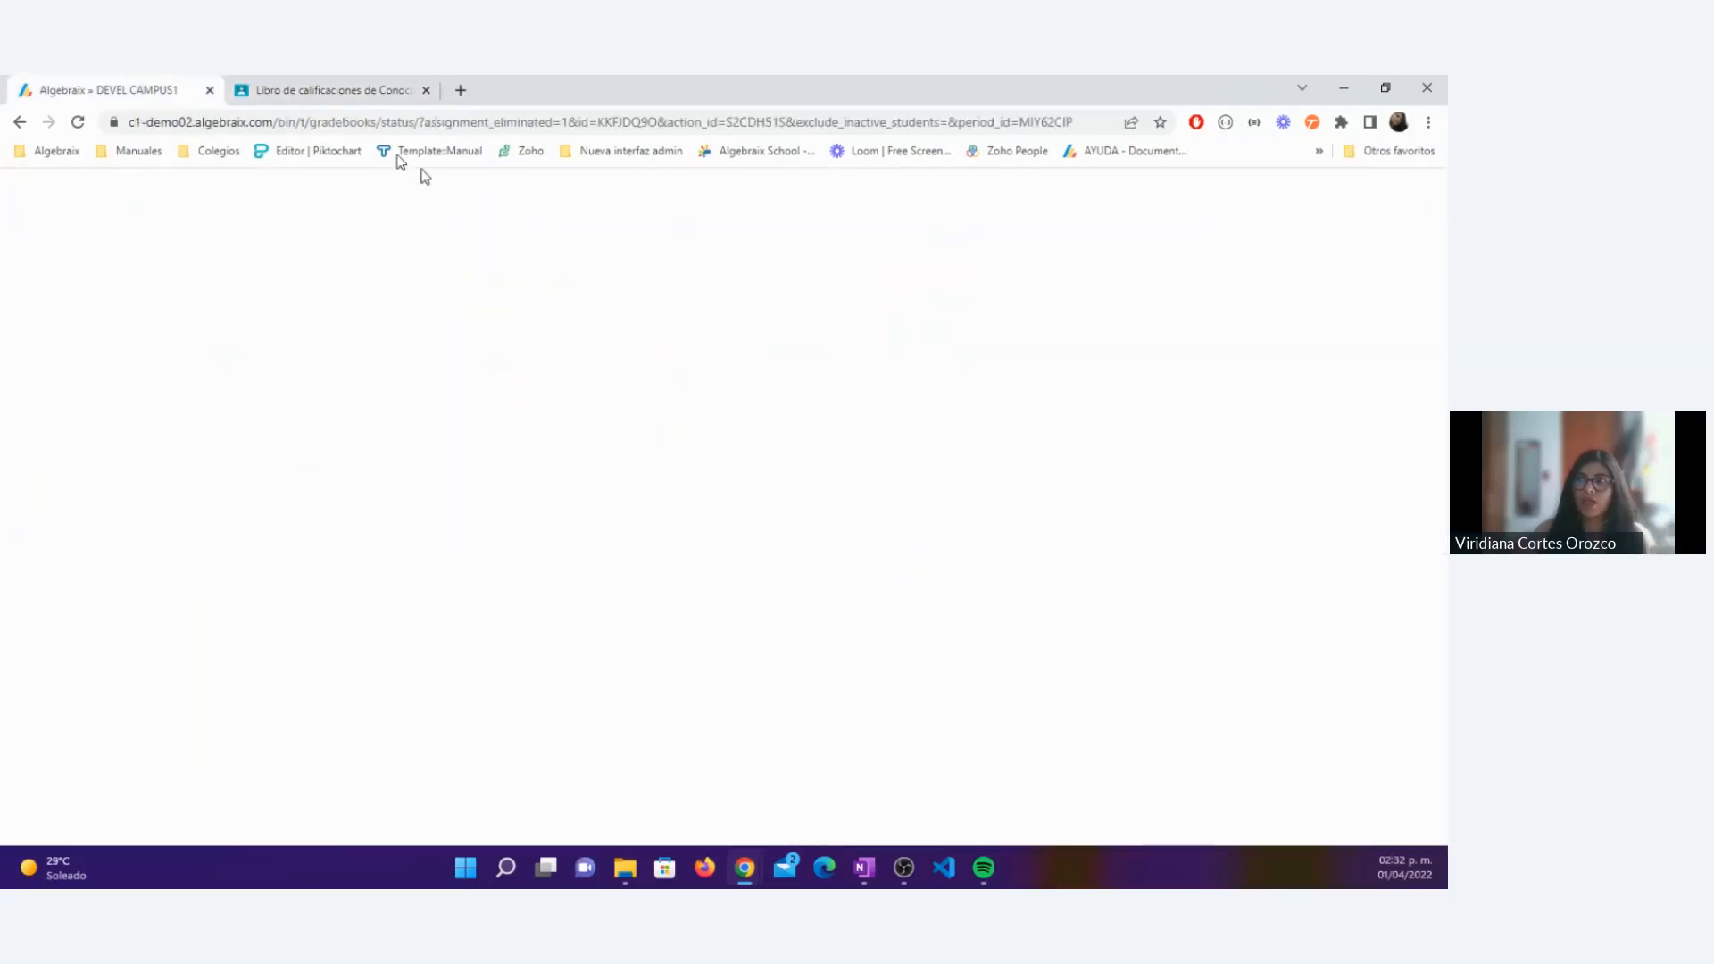
{"action": "mouse_move", "coordinate": [582, 507]}
{"action": "left_click", "coordinate": [581, 563]}
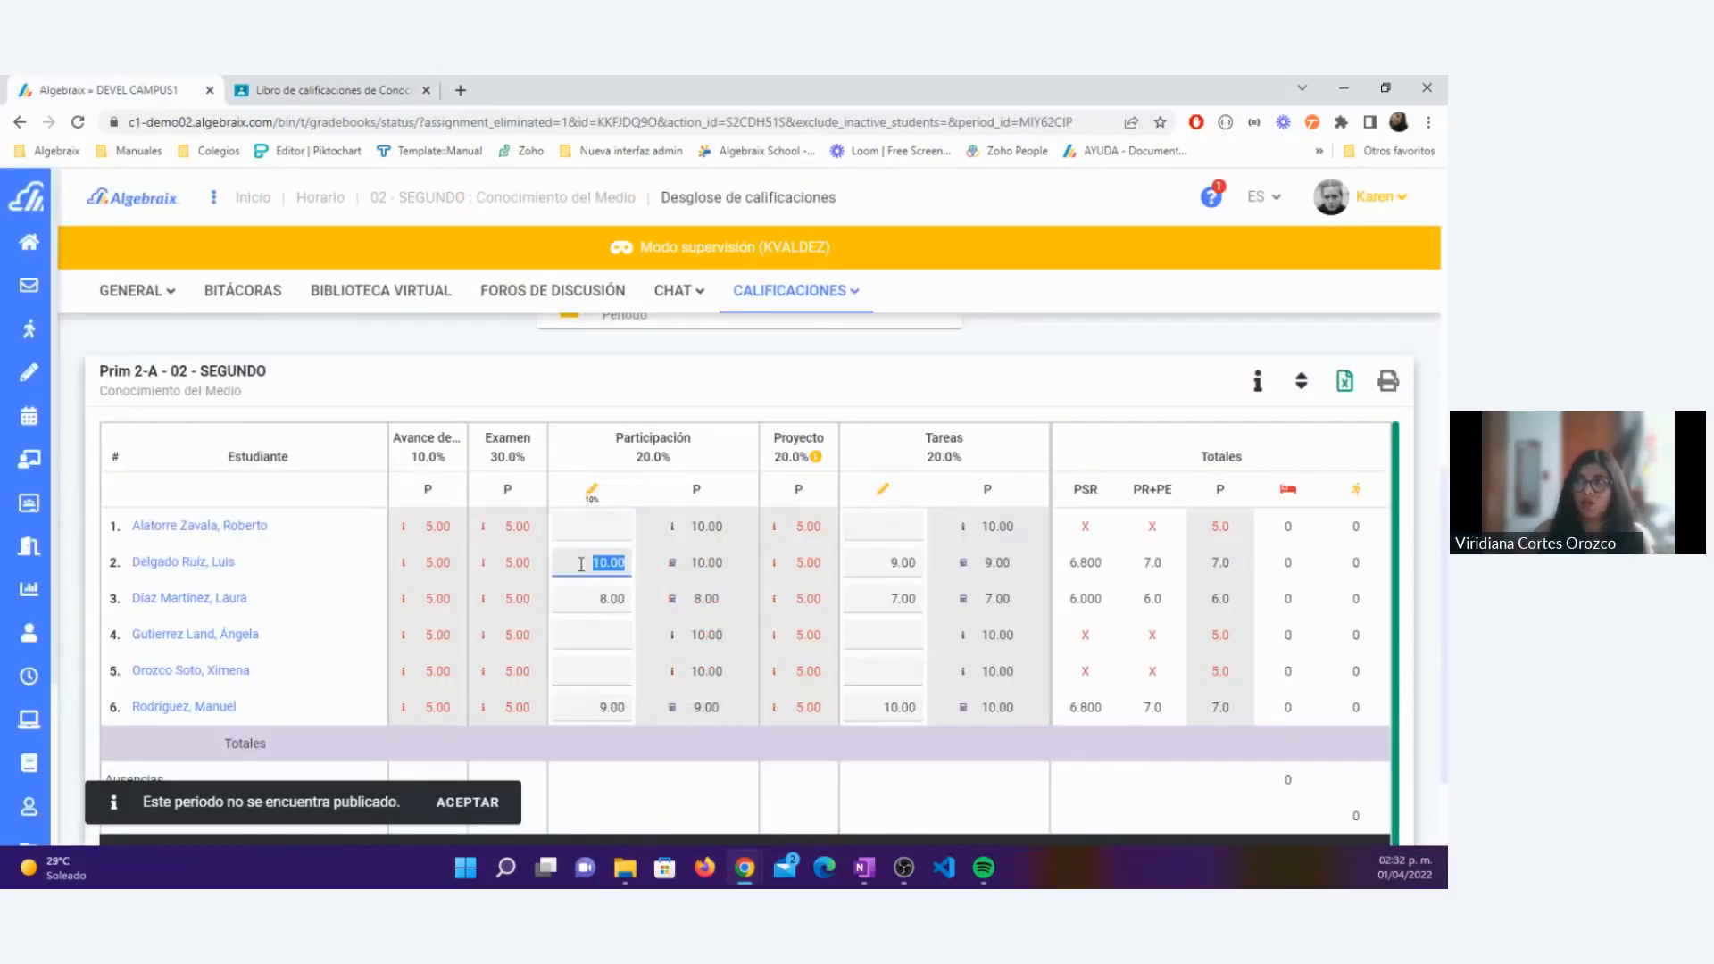
{"action": "left_click", "coordinate": [581, 566]}
{"action": "left_click", "coordinate": [578, 598]}
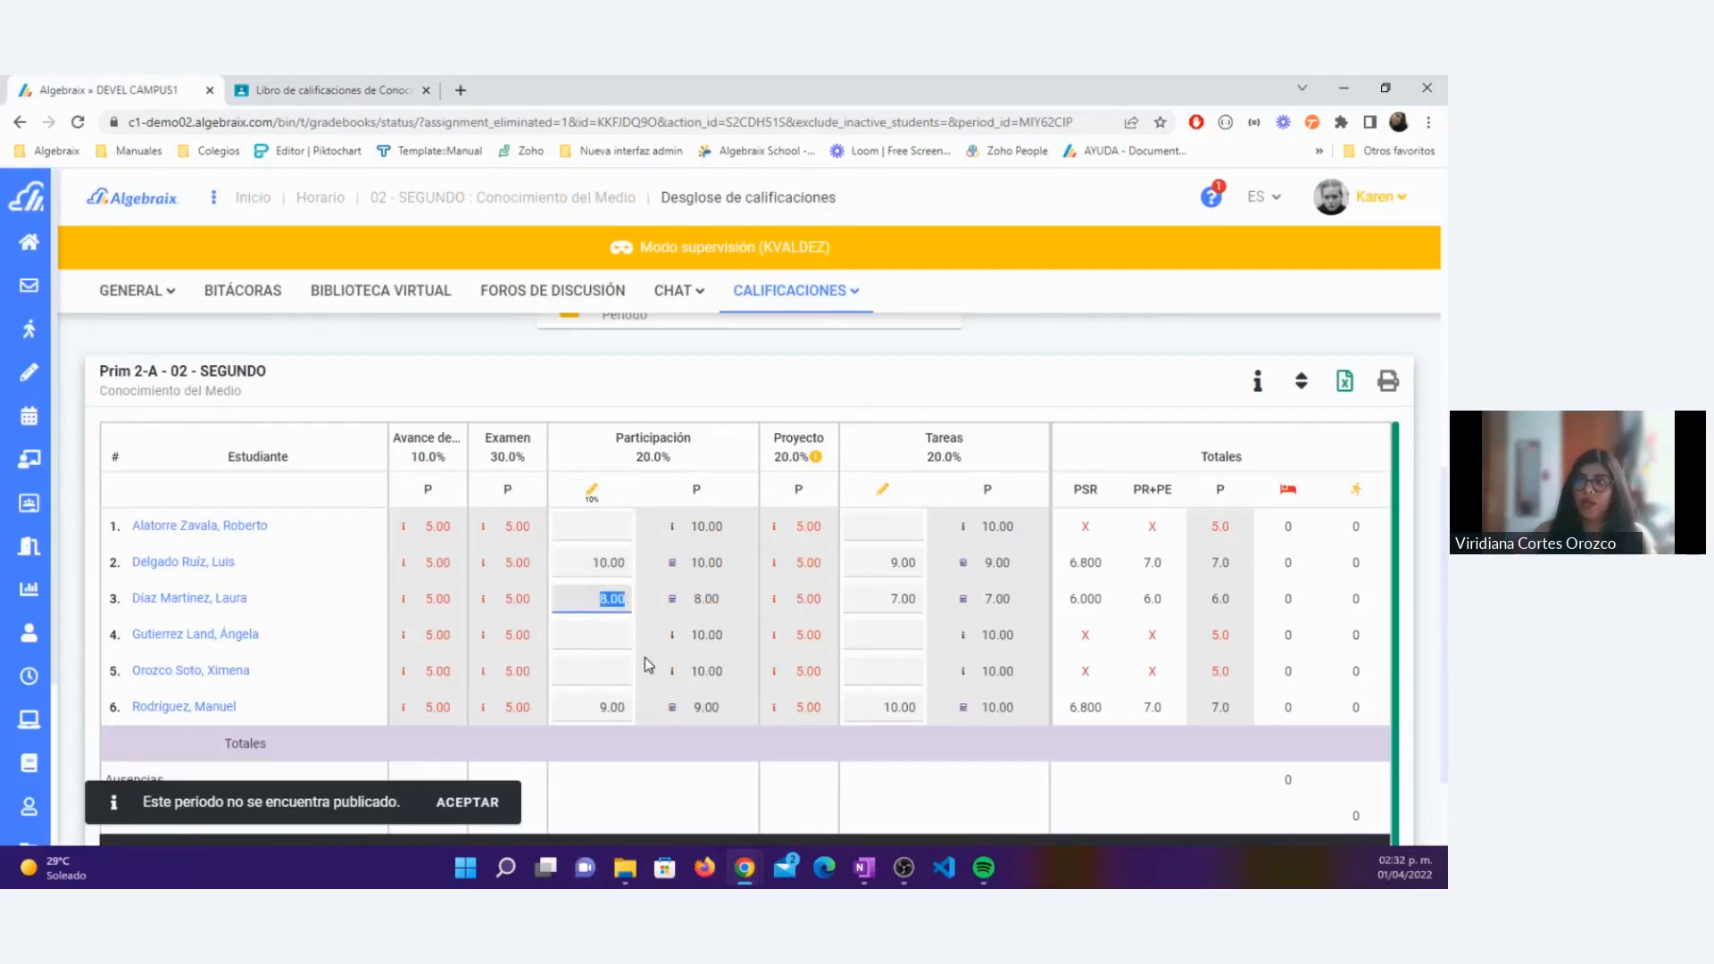
{"action": "type", "text": "10.00"}
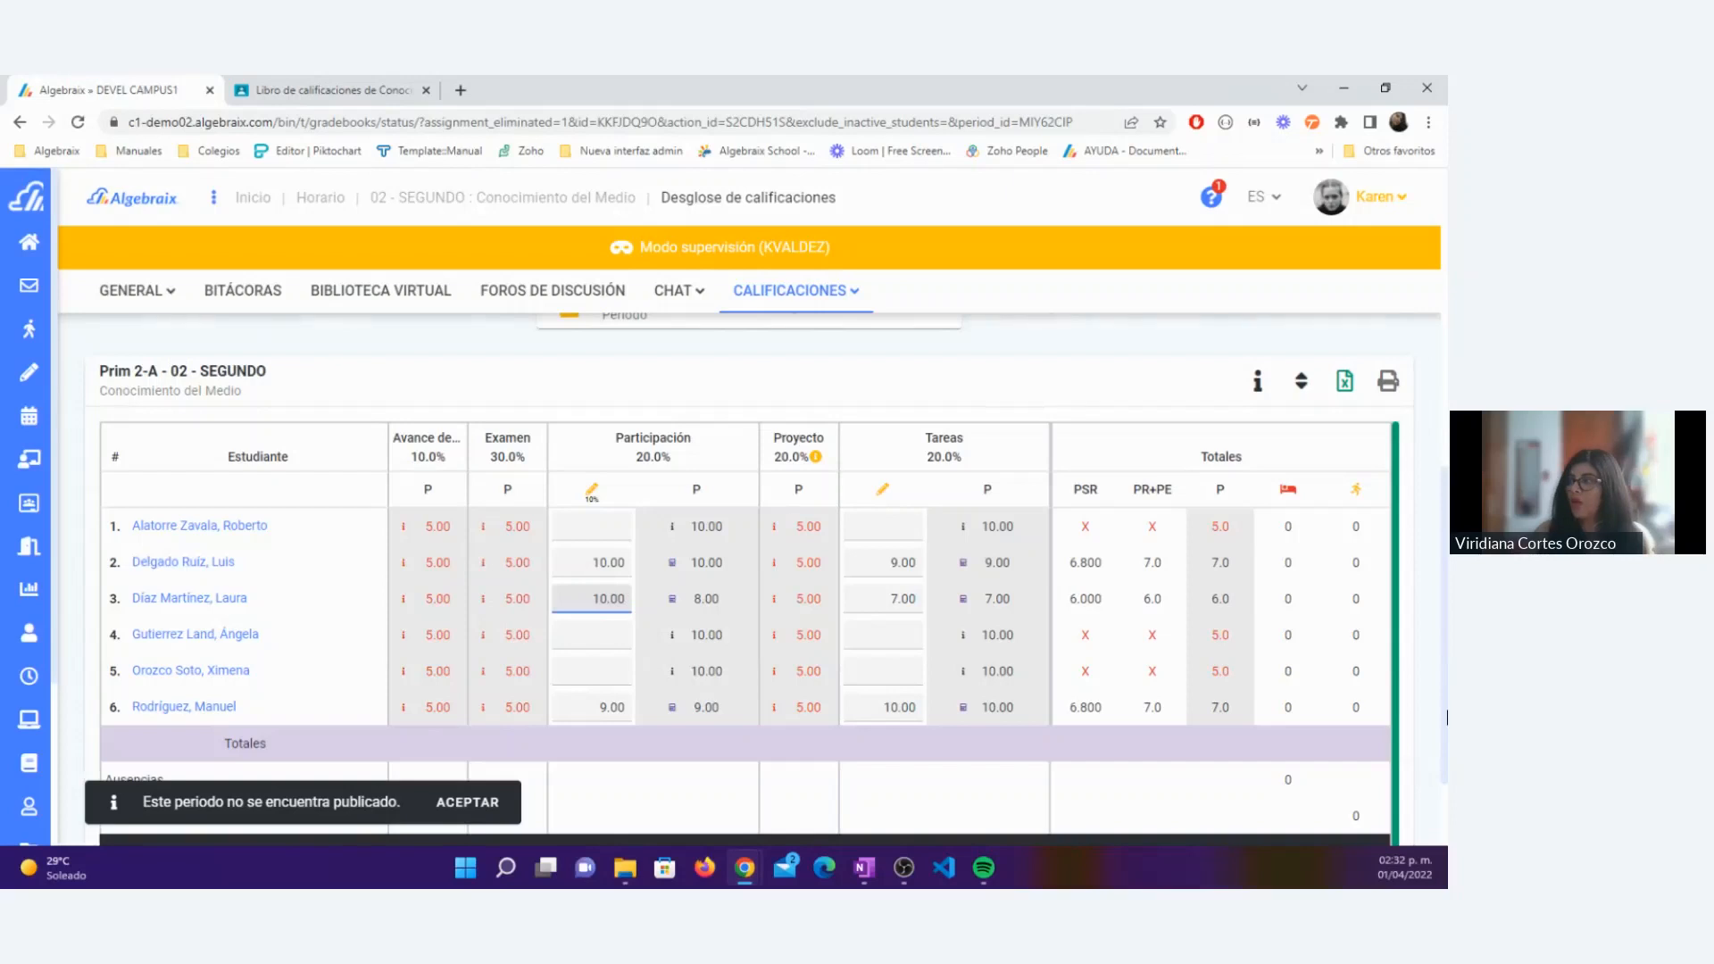
{"action": "scroll", "coordinate": [1367, 758], "scroll_direction": "down", "scroll_amount": 2}
{"action": "left_click", "coordinate": [1367, 802]}
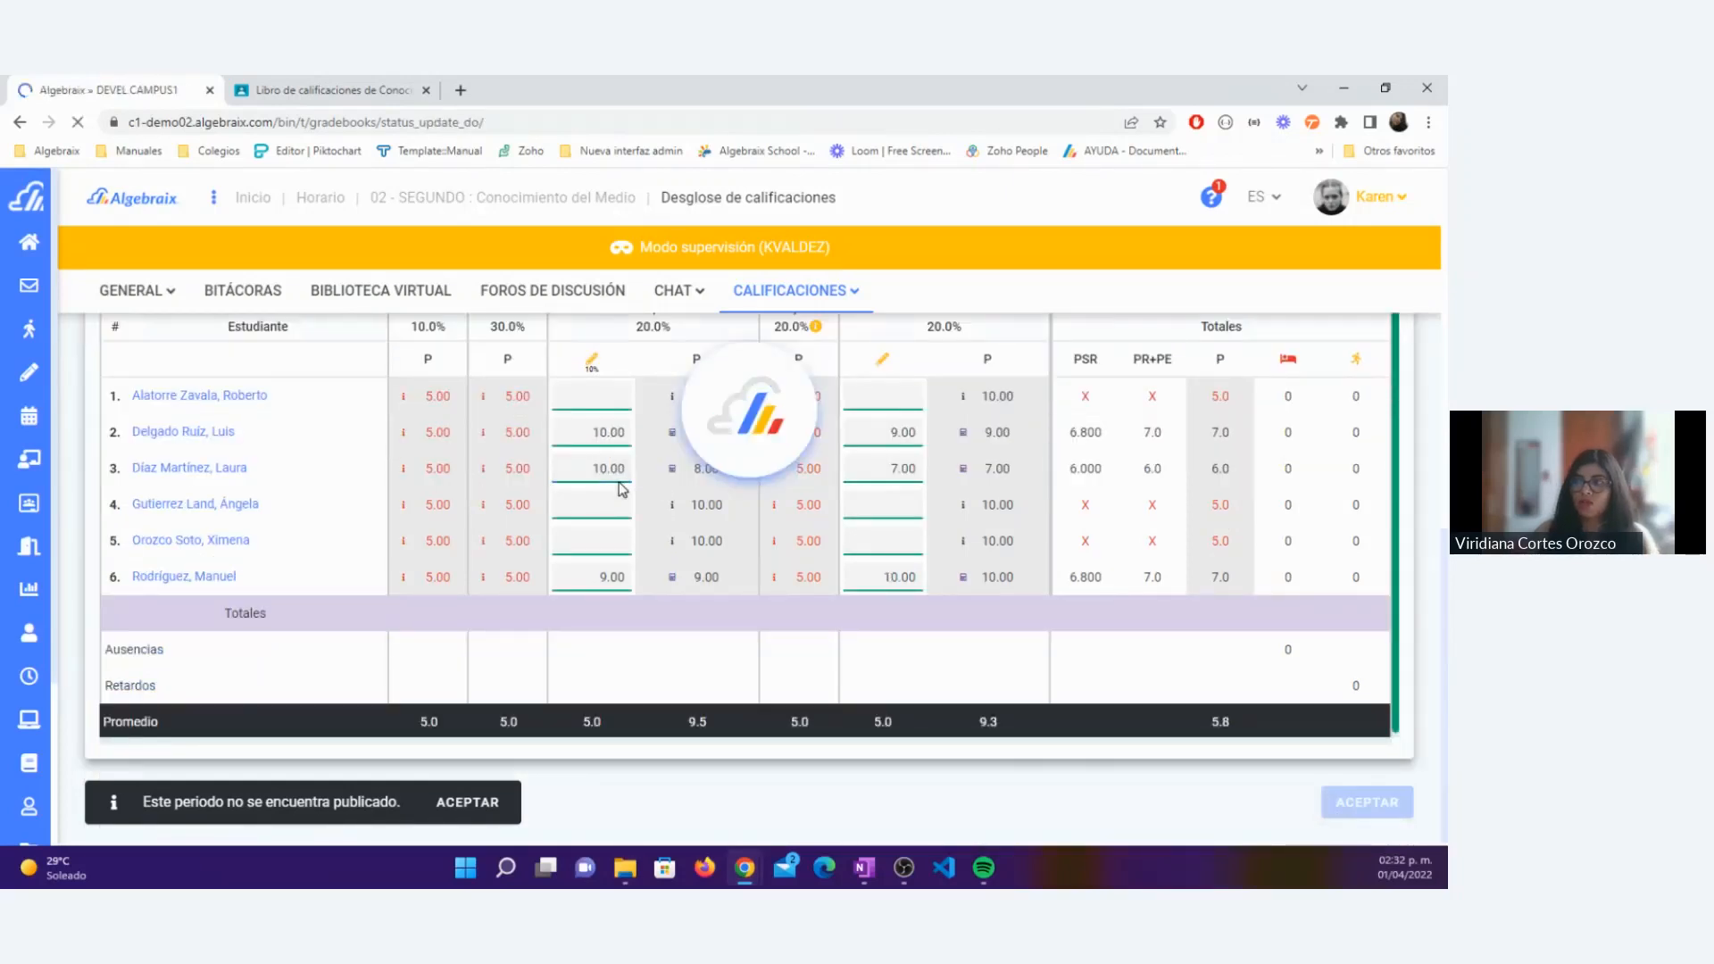
Step: Compare the Los animales grades in the Classroom gradebook with the Participación grades of students 3 and 6 in Algebraix
{"action": "left_click", "coordinate": [317, 80]}
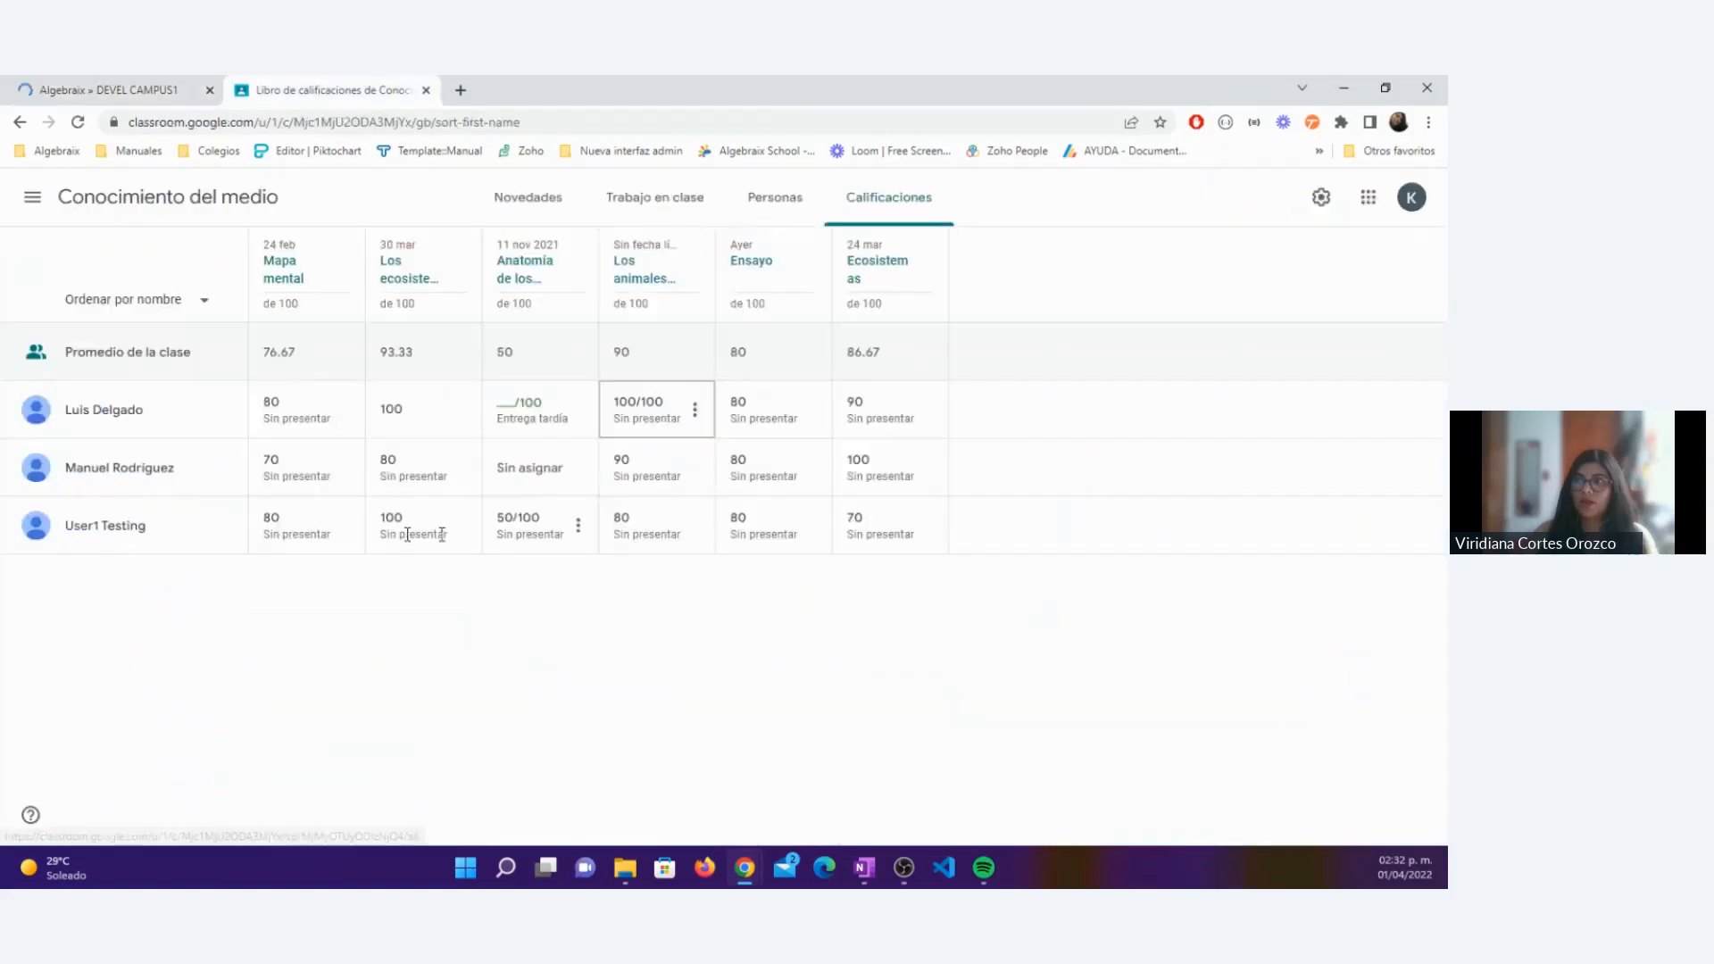
{"action": "left_click", "coordinate": [633, 519]}
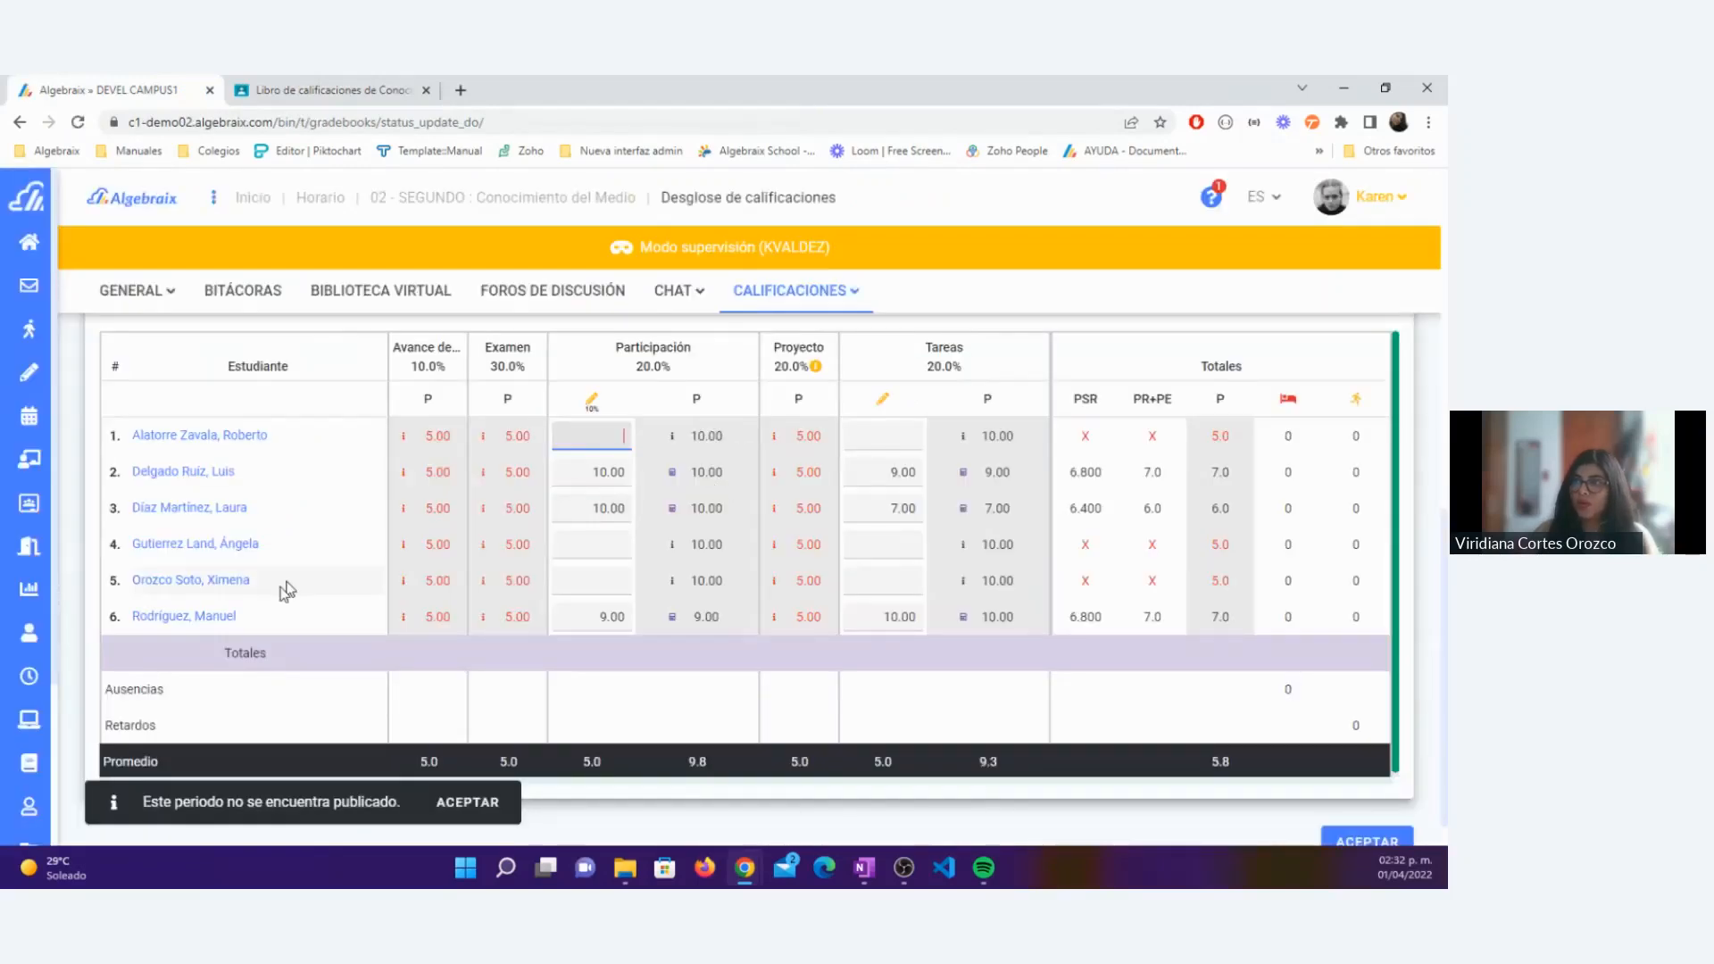
{"action": "left_click", "coordinate": [588, 617]}
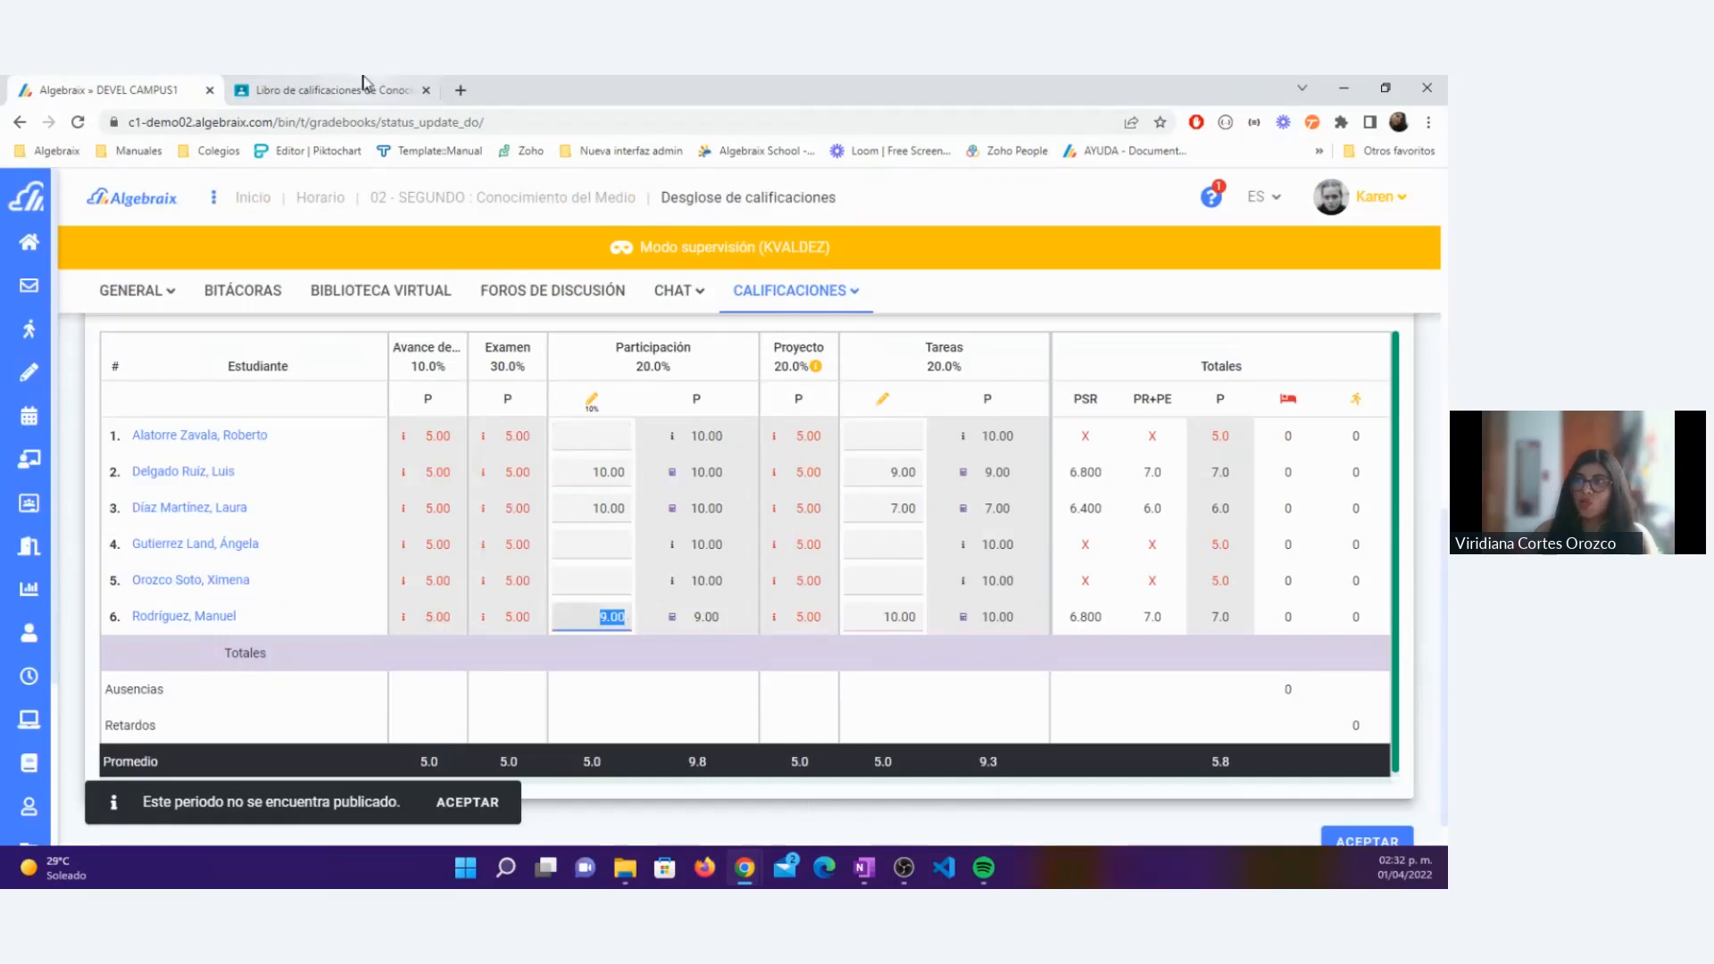
Step: Switch to the Classroom gradebook, set the second listed student's Los animales grade to 70 and return it to the student
{"action": "key", "text": "ctrl+Tab"}
{"action": "left_click", "coordinate": [629, 458]}
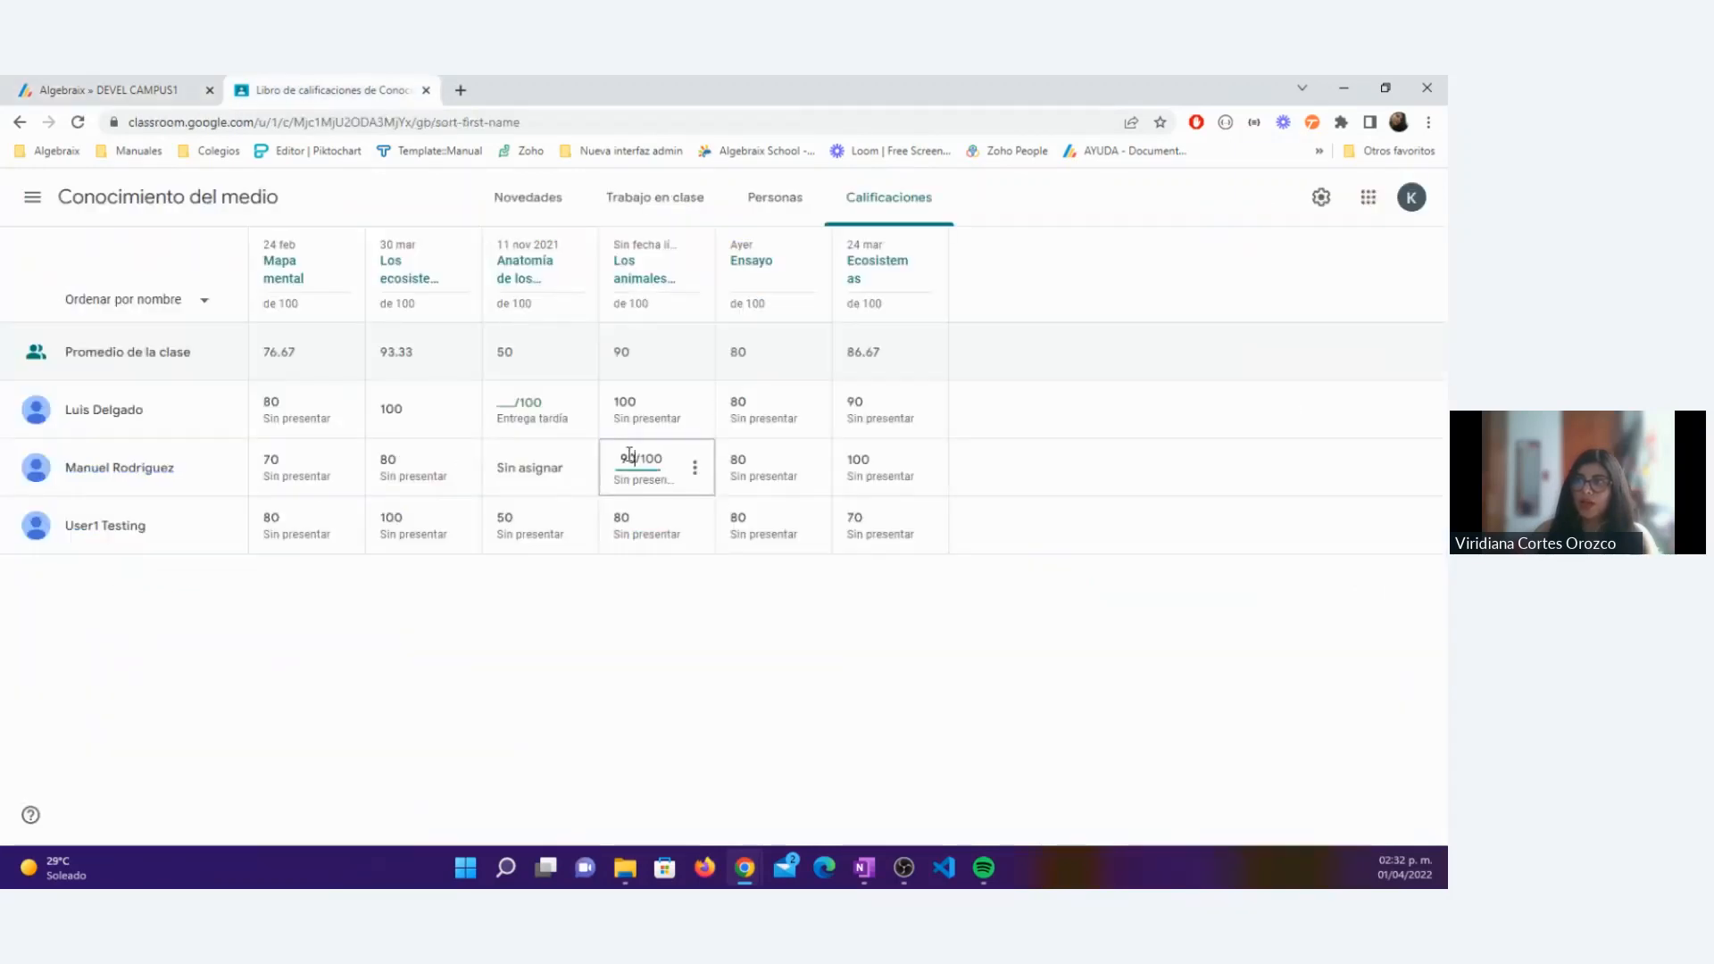
{"action": "left_click", "coordinate": [698, 475]}
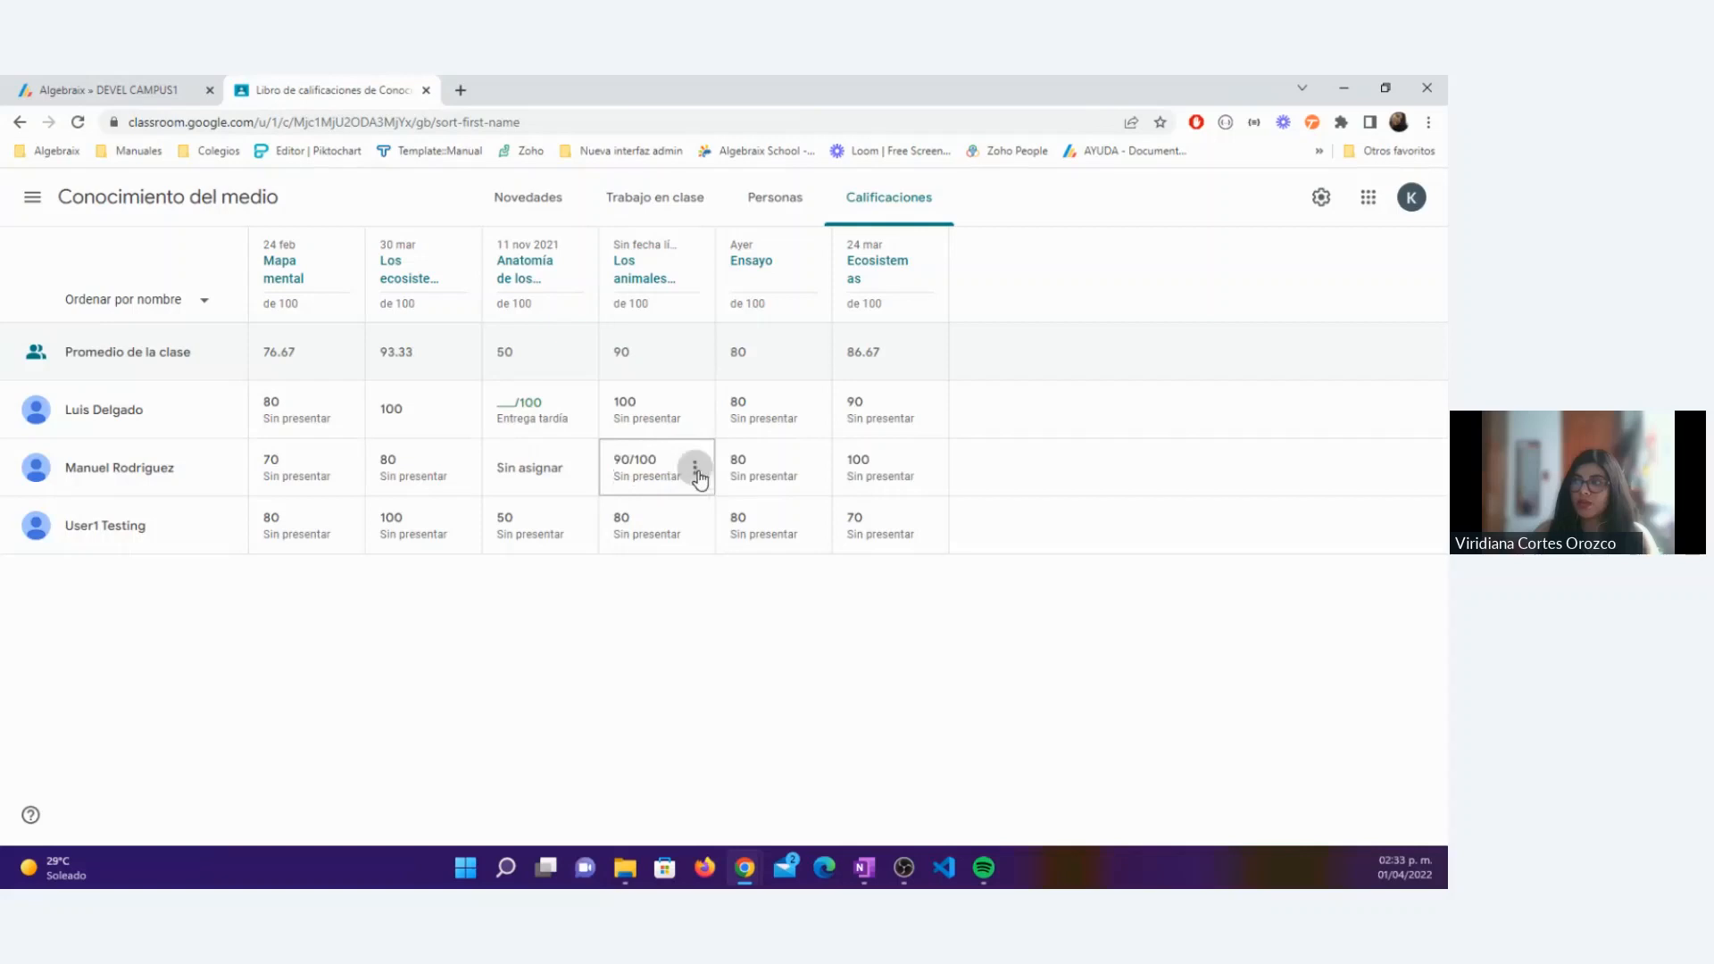
{"action": "left_click", "coordinate": [627, 459]}
{"action": "double_click", "coordinate": [636, 461]}
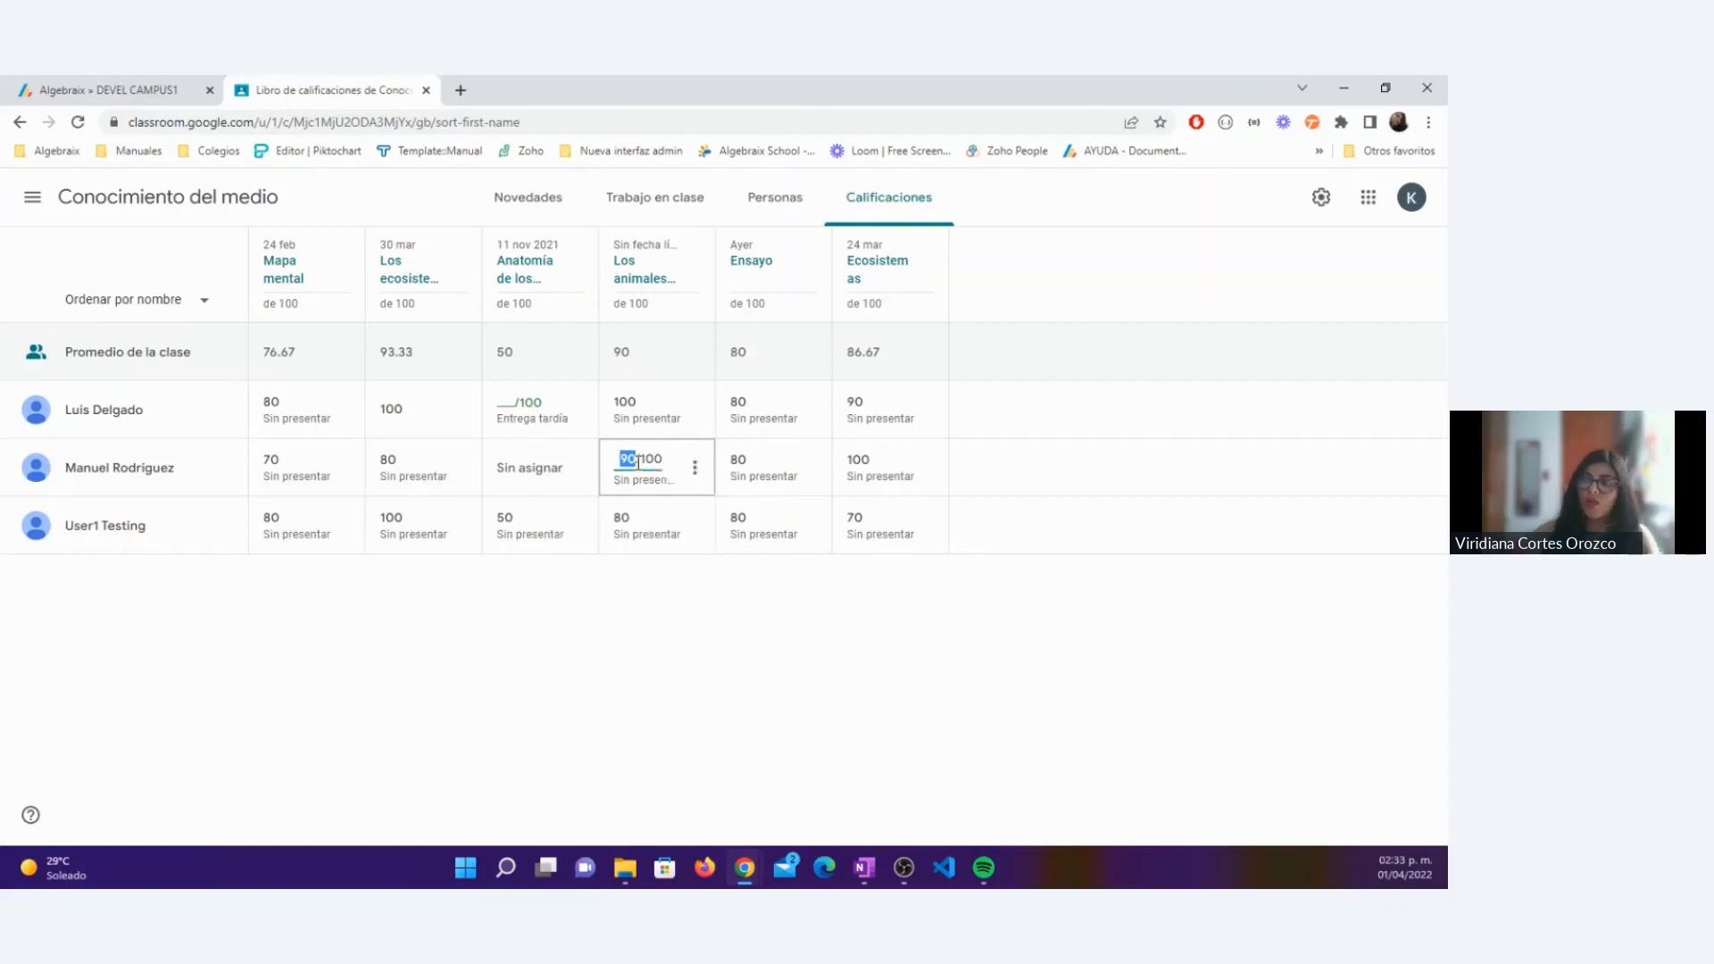
{"action": "type", "text": "70"}
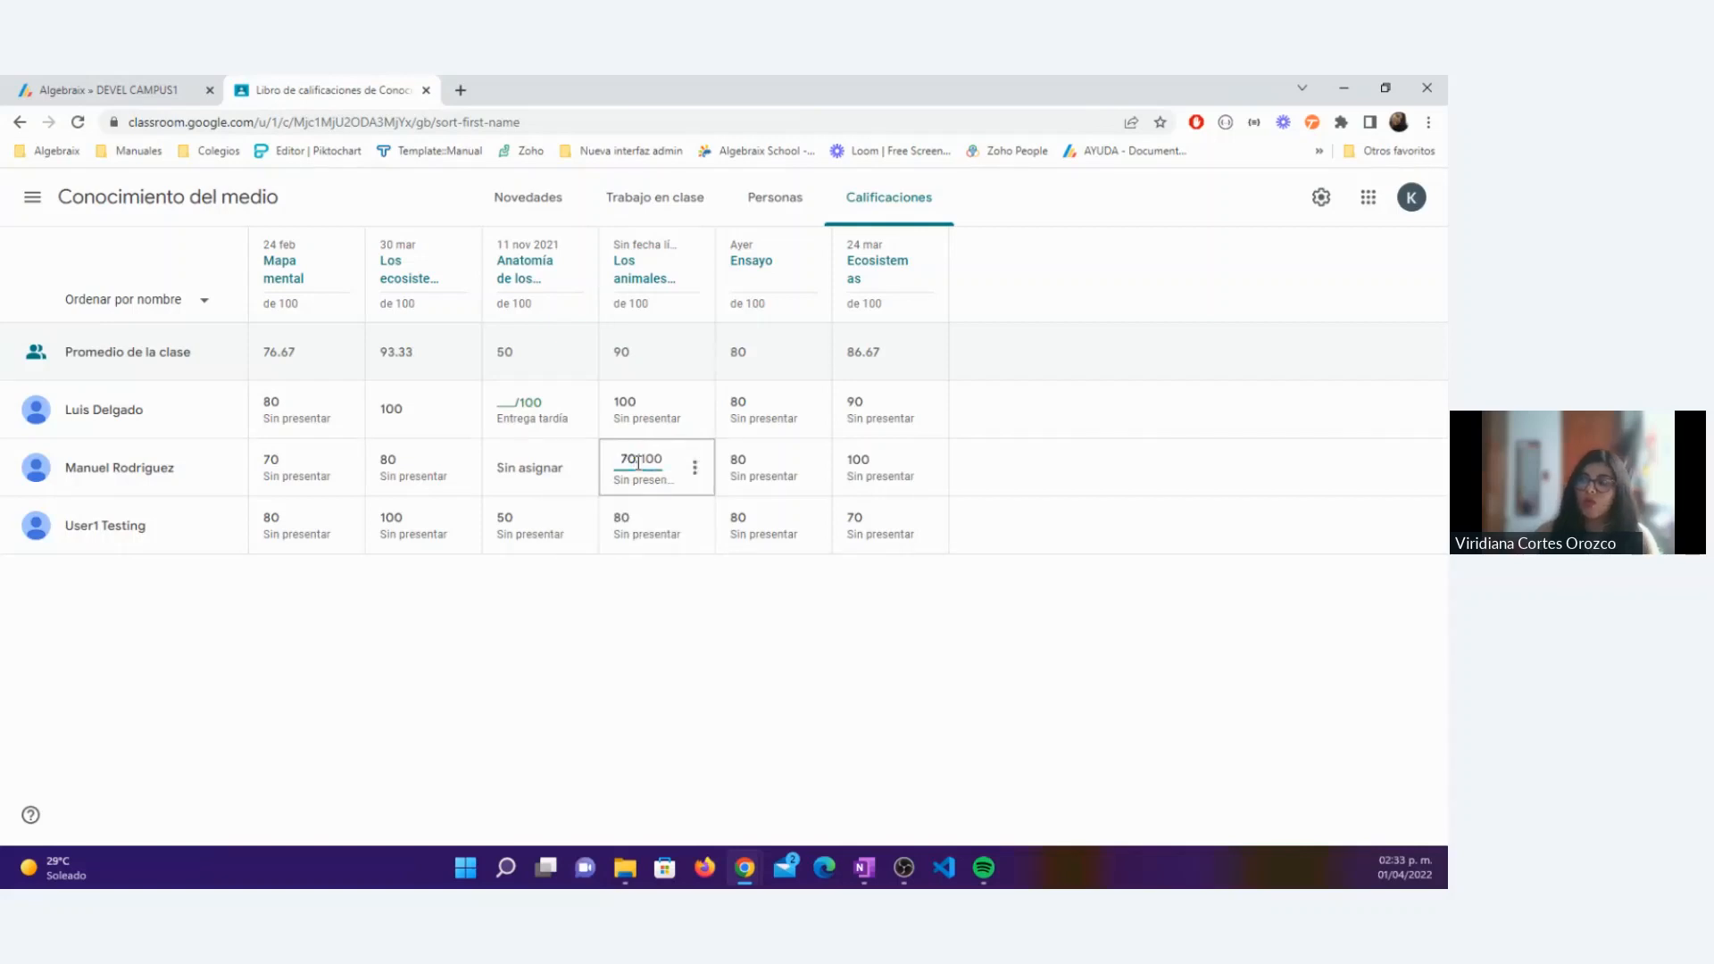
{"action": "left_click", "coordinate": [695, 468]}
{"action": "left_click", "coordinate": [683, 507]}
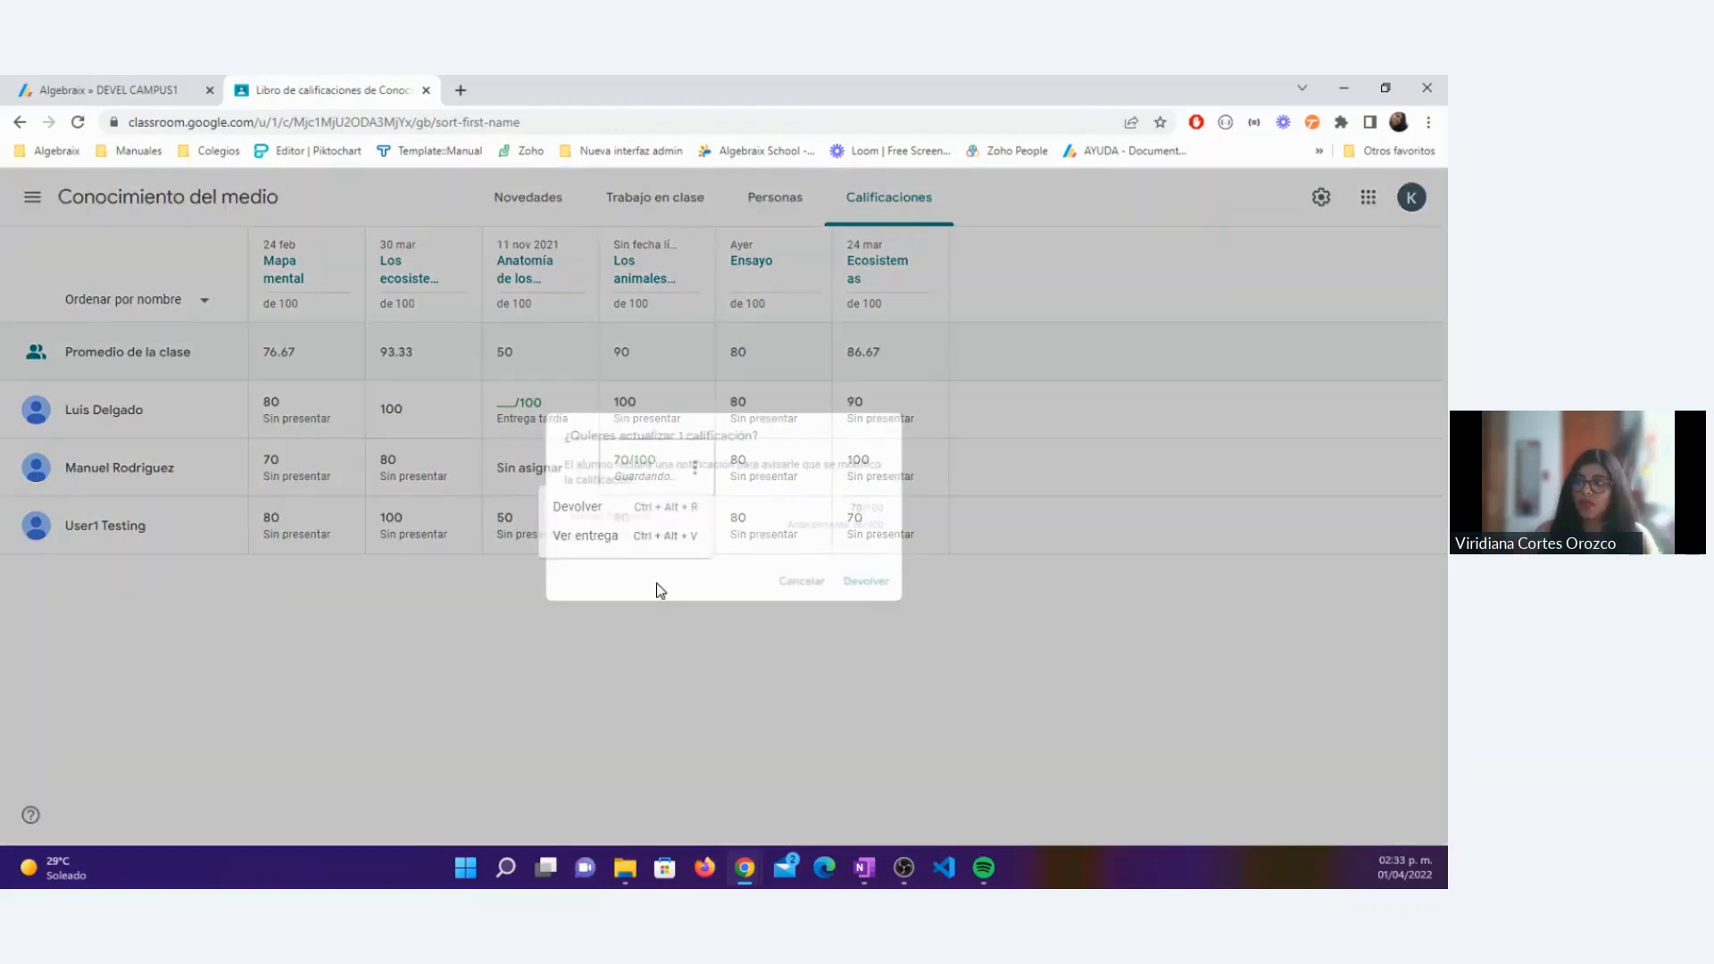
{"action": "left_click", "coordinate": [893, 614]}
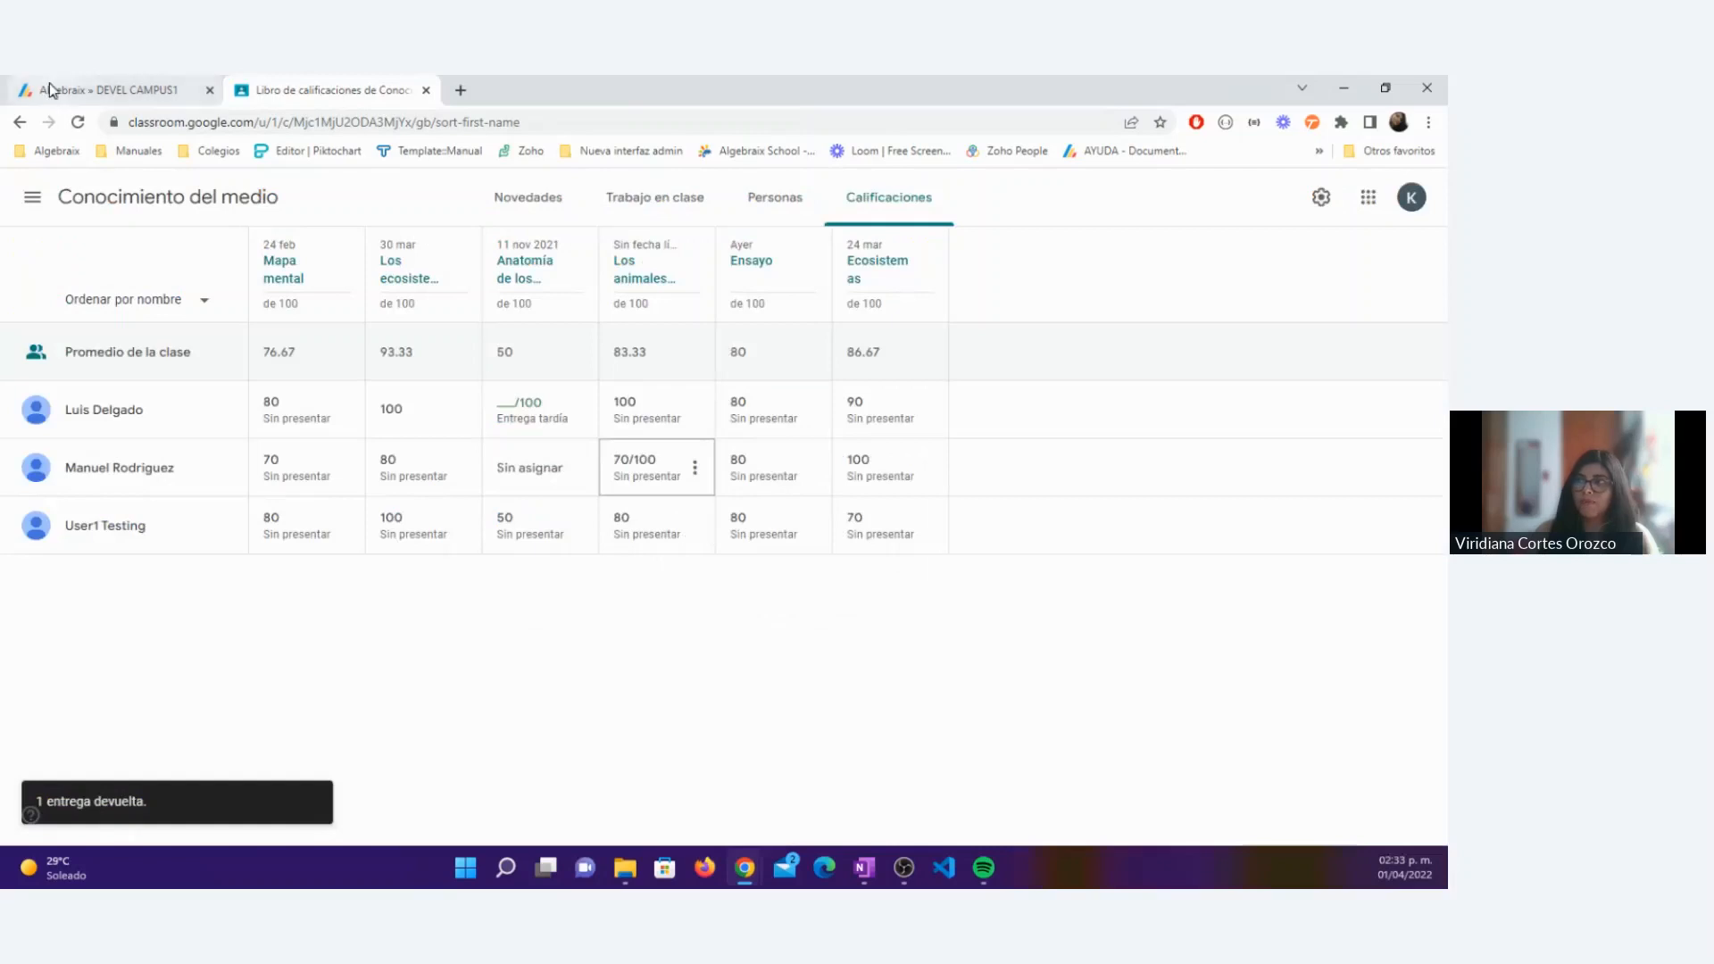
Step: Reload the Algebraix grade breakdown for 22-23 » Primaria 22-23 » Trimestre 1 and check student 6's Participación grade
{"action": "left_click", "coordinate": [49, 89]}
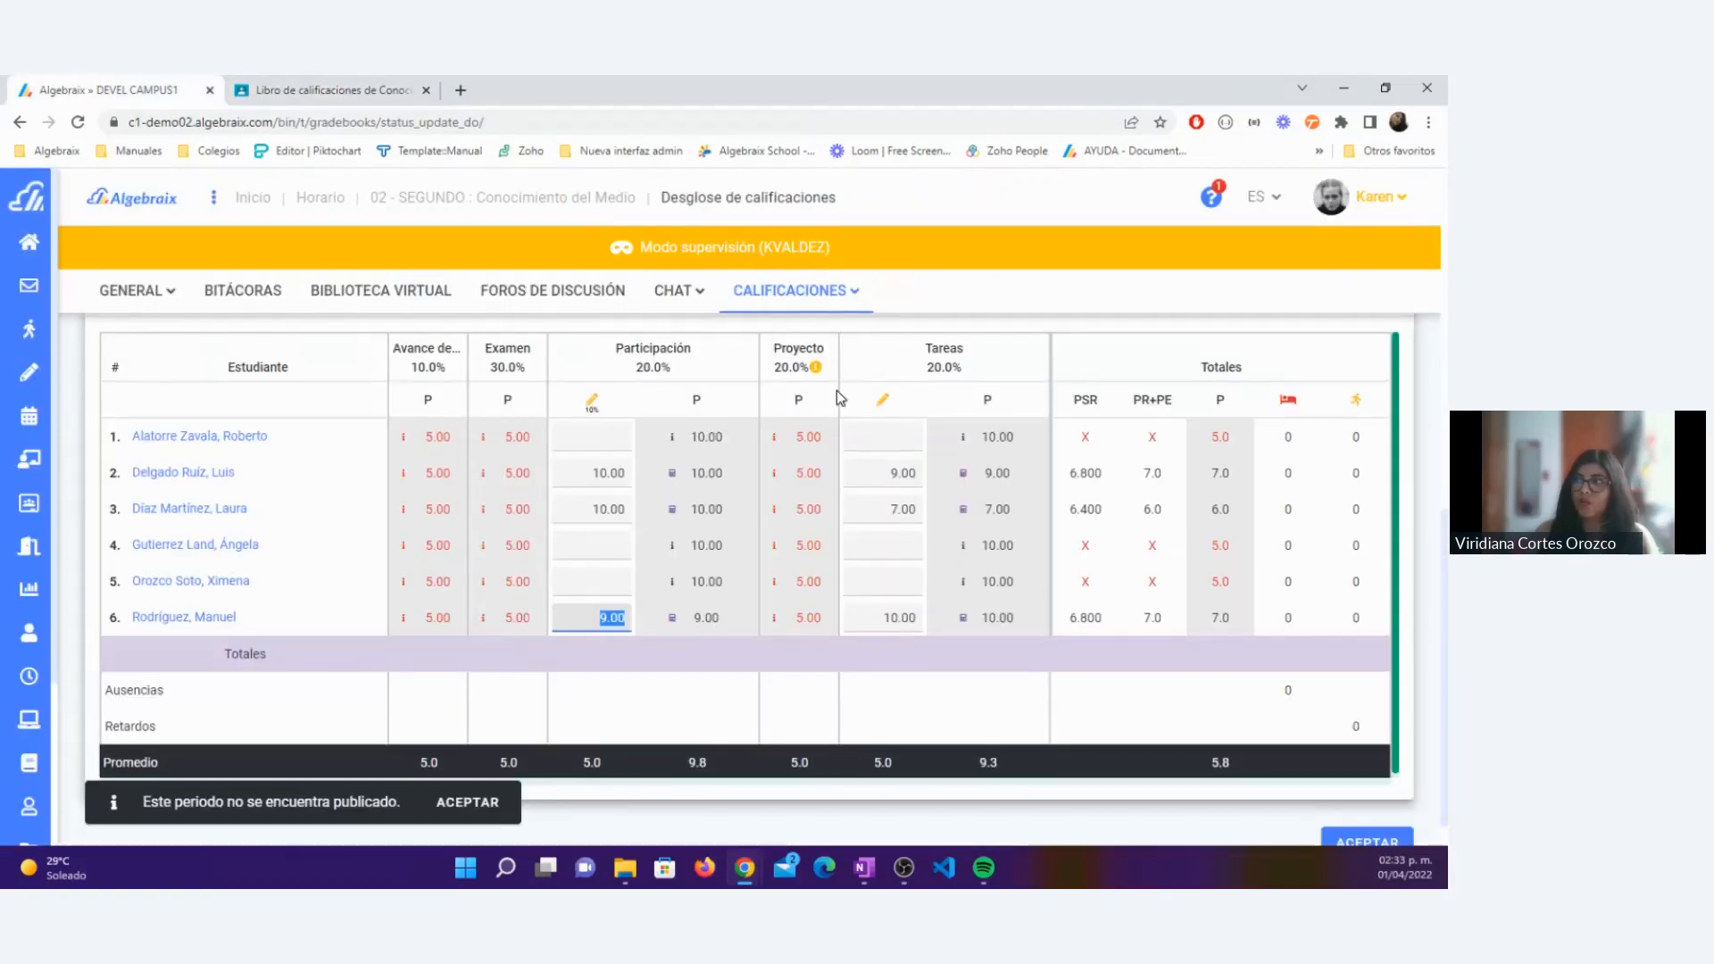
{"action": "scroll", "coordinate": [837, 398], "scroll_direction": "up", "scroll_amount": 3}
{"action": "mouse_move", "coordinate": [793, 291]}
{"action": "left_click", "coordinate": [791, 347]}
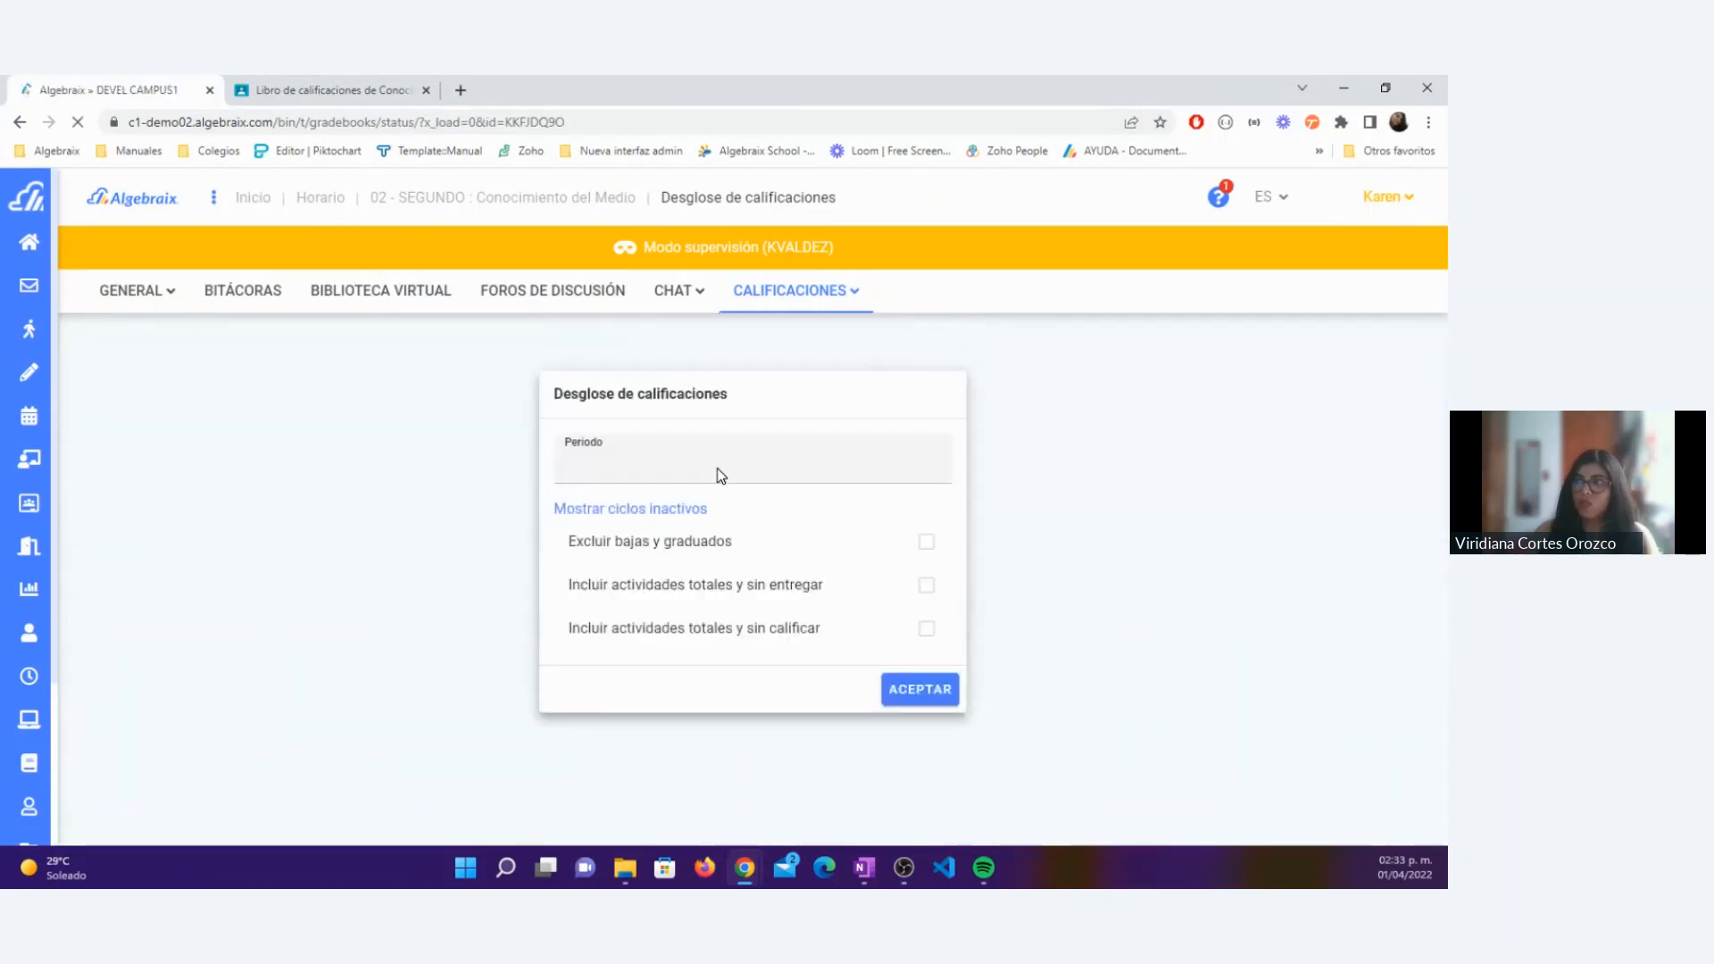
{"action": "left_click", "coordinate": [705, 476]}
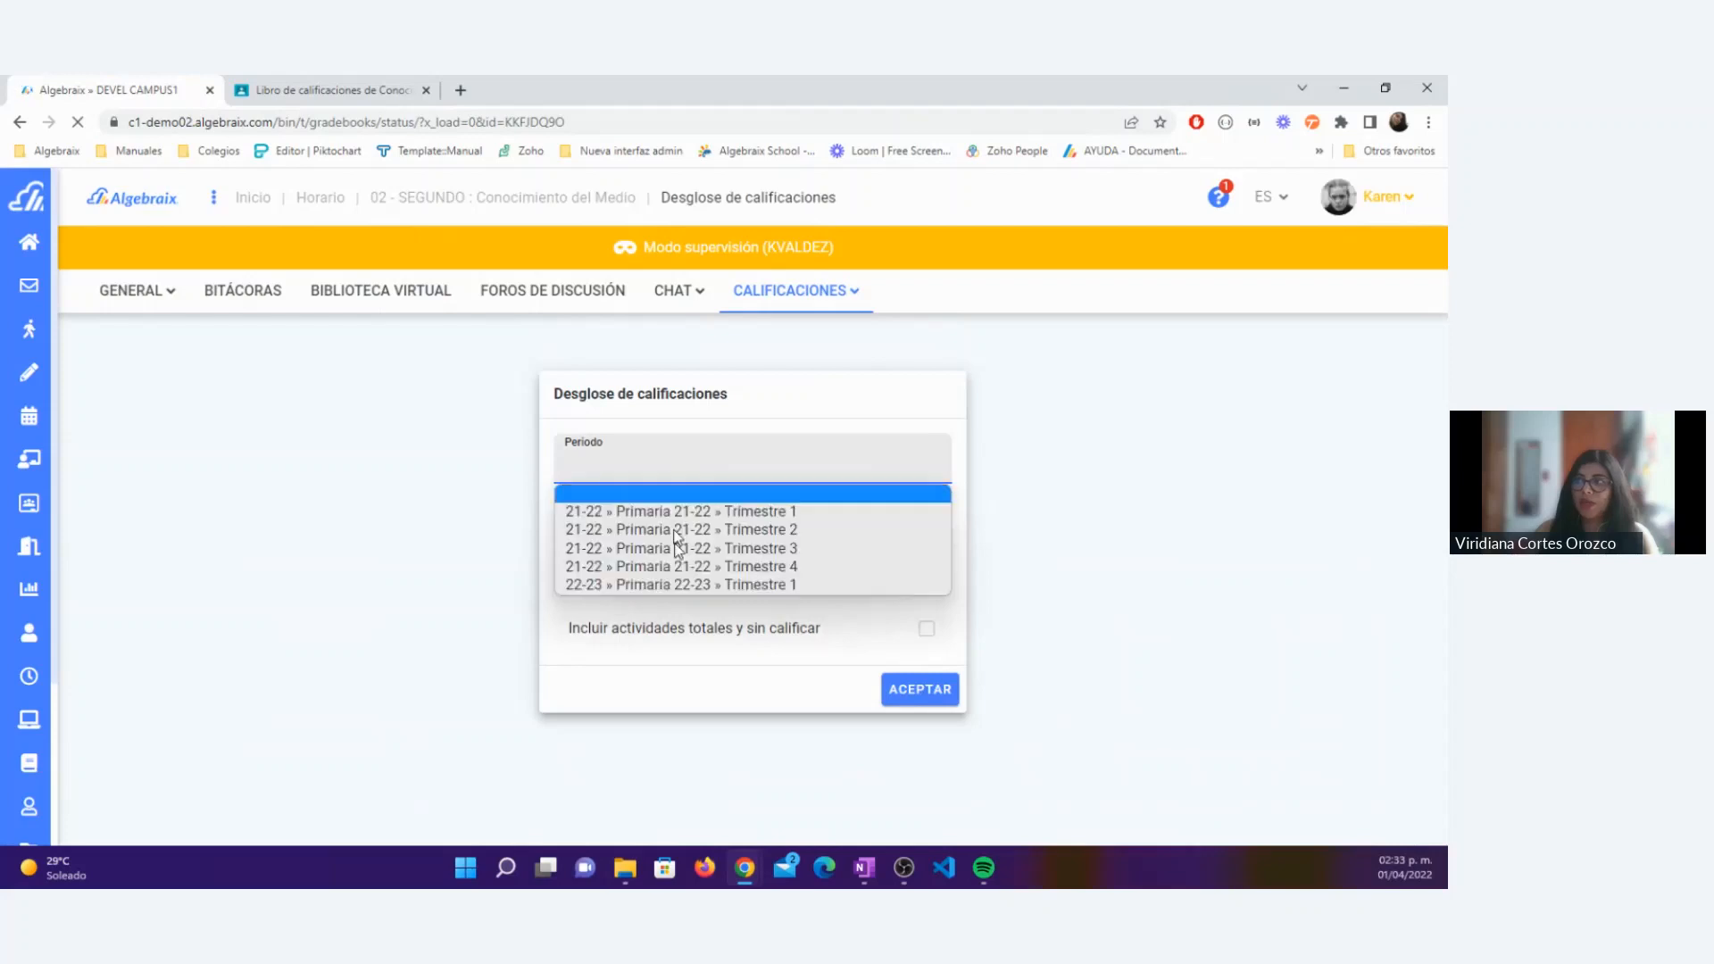
{"action": "left_click", "coordinate": [684, 585]}
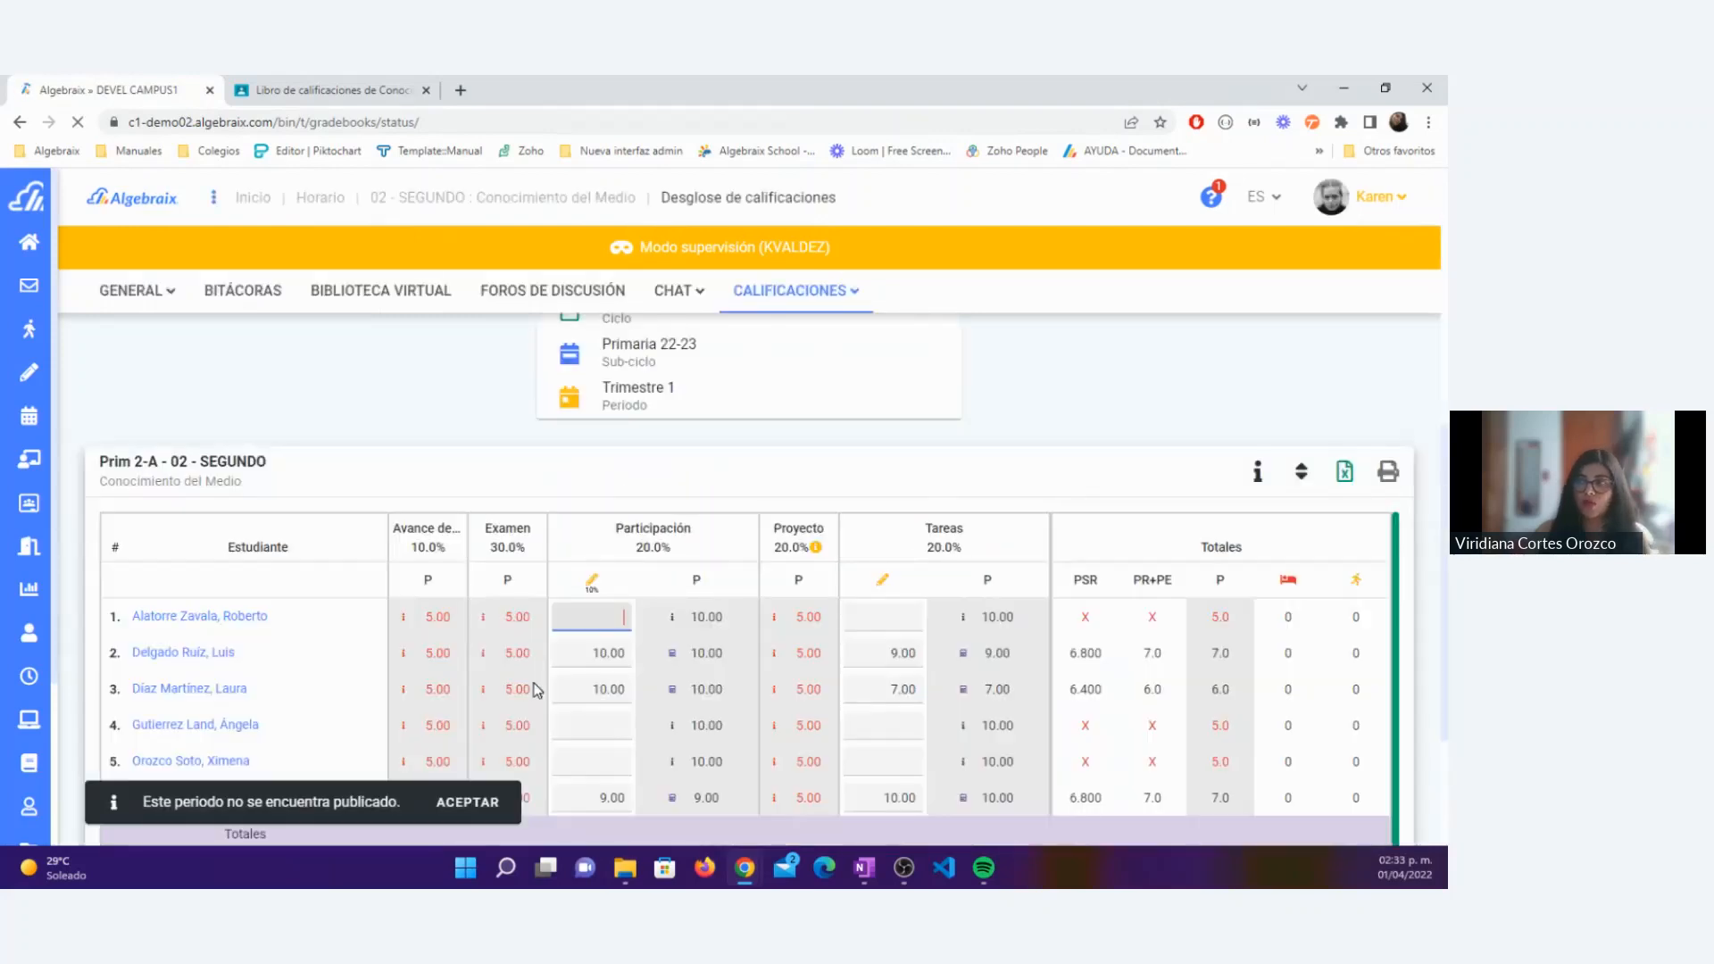
{"action": "left_click", "coordinate": [467, 802]}
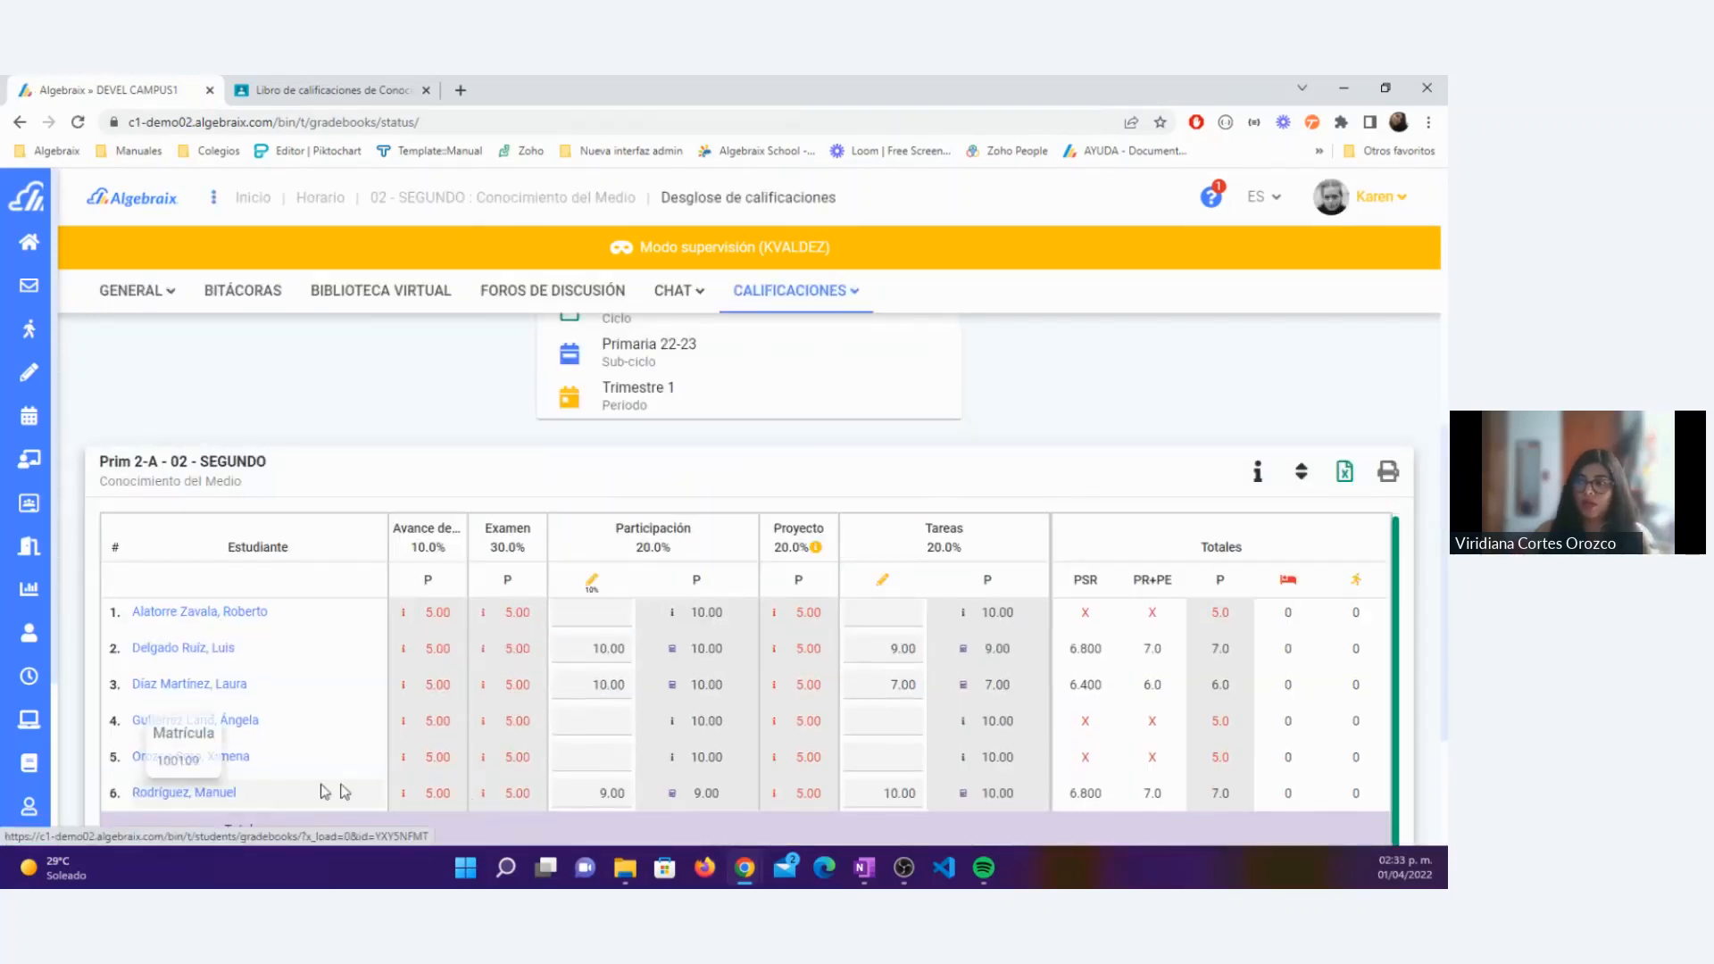
Step: Back in the Classroom gradebook, set the first listed student's Los animales grade to 70 and return it to the student
{"action": "left_click", "coordinate": [357, 89]}
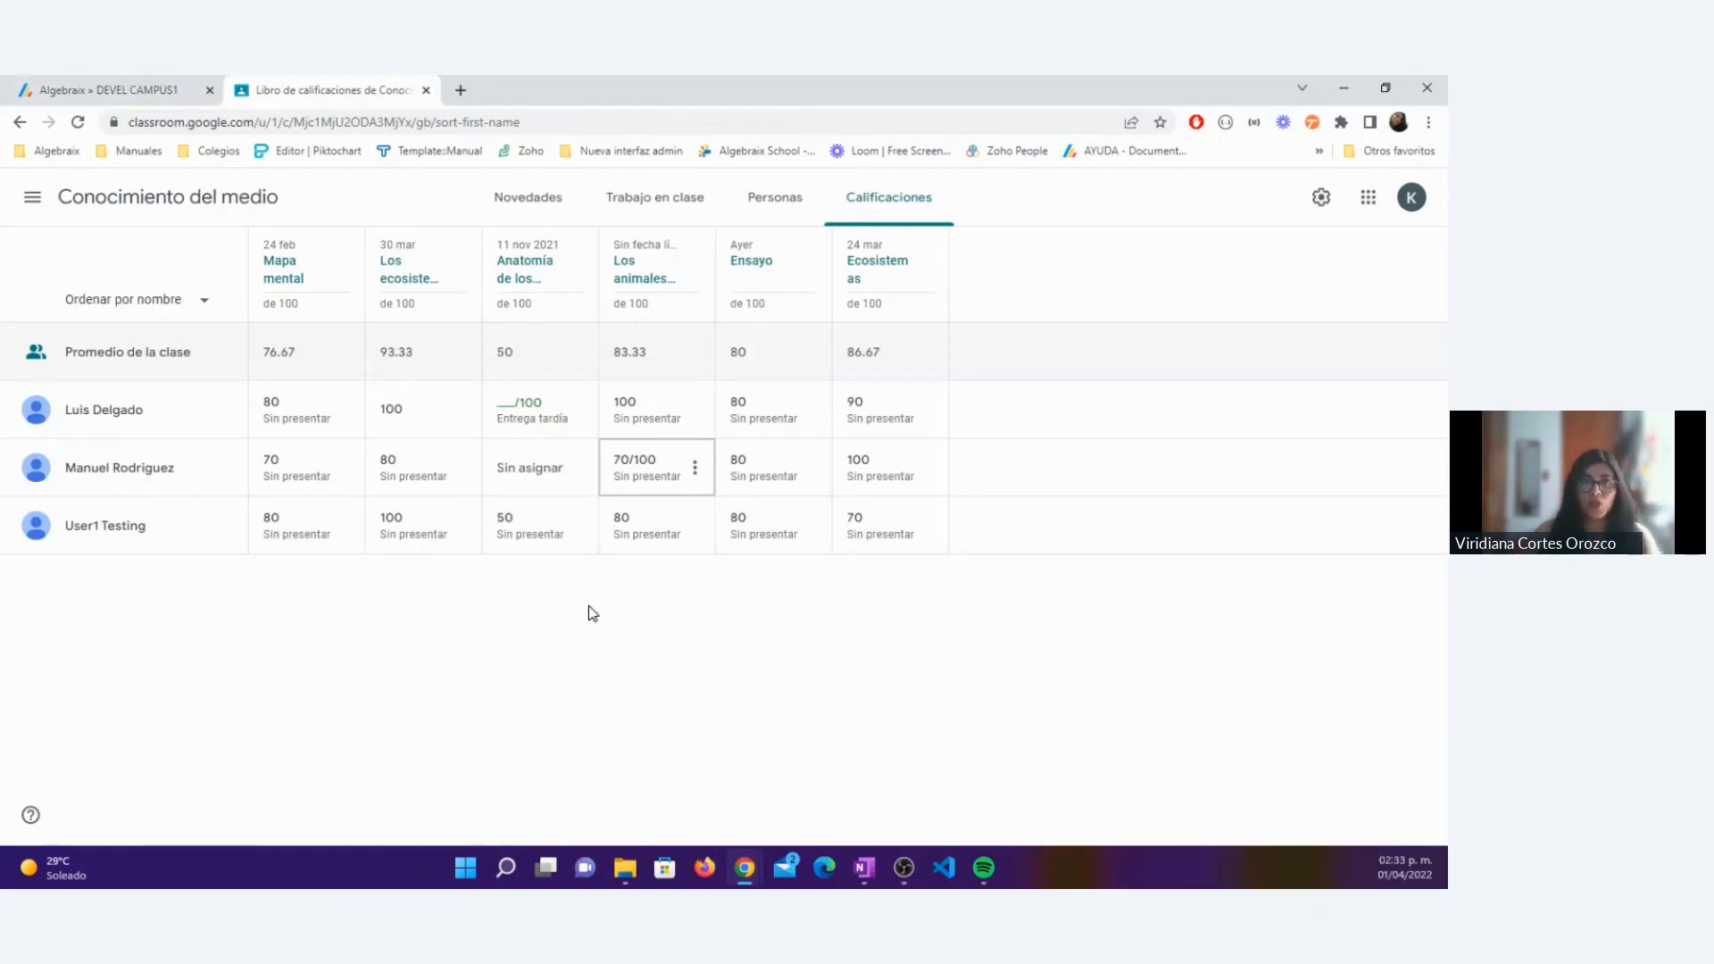
{"action": "left_click", "coordinate": [695, 409]}
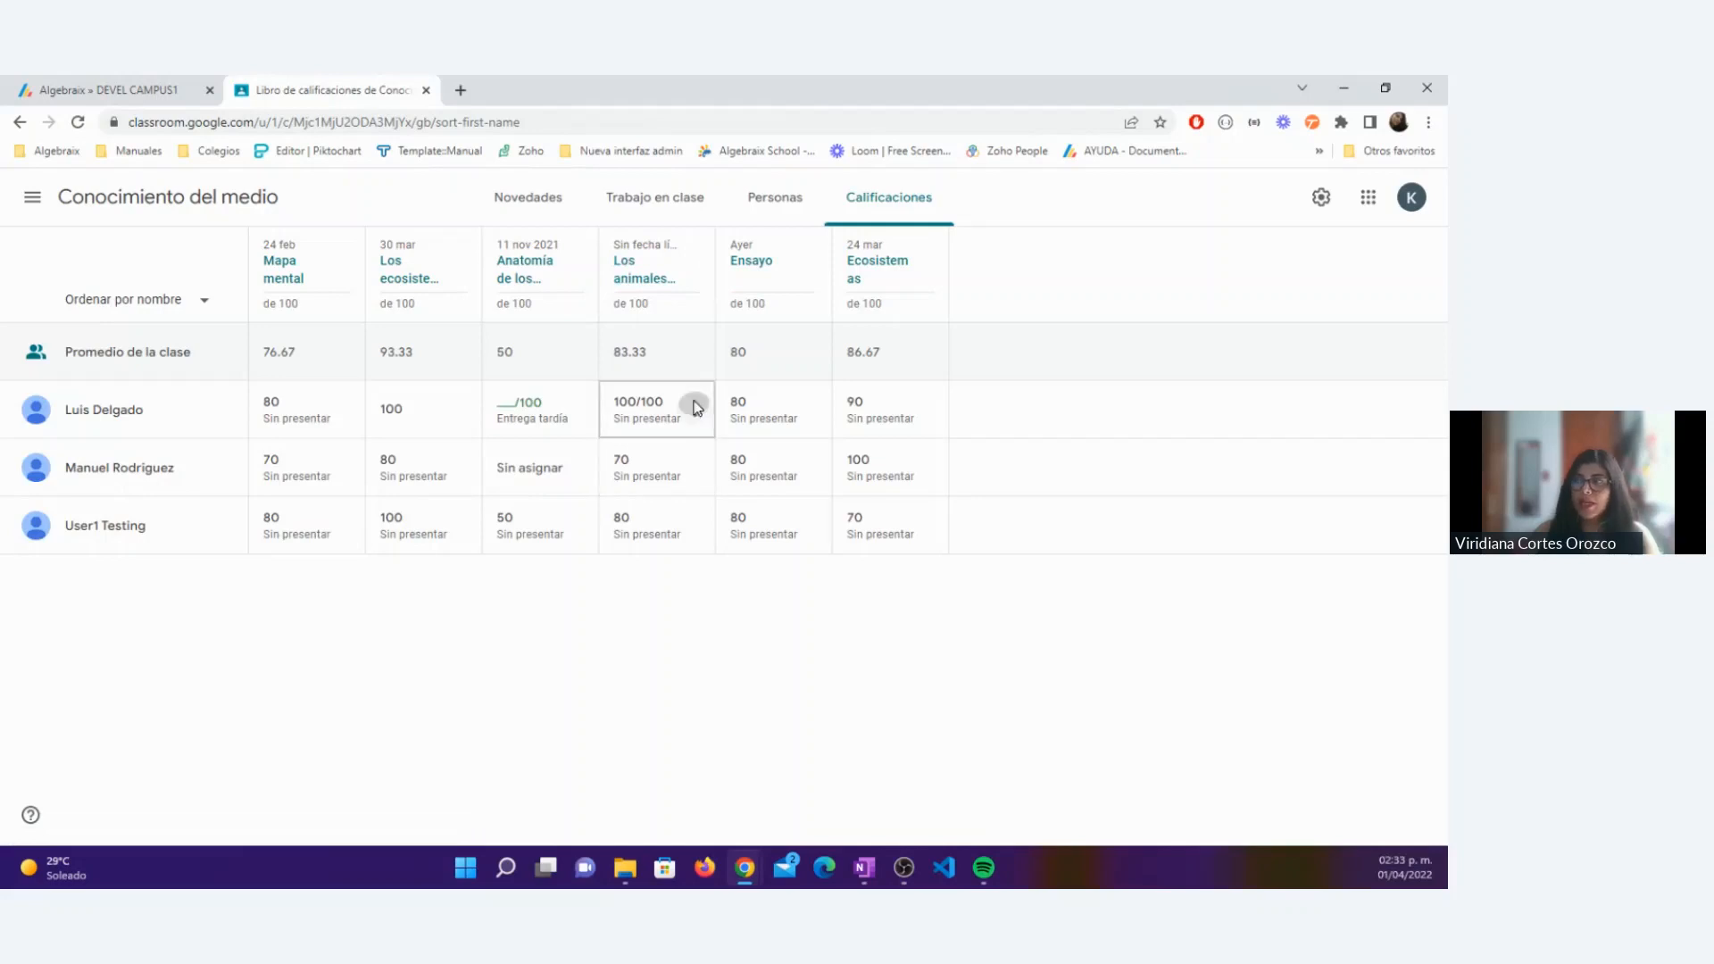
{"action": "left_click", "coordinate": [615, 404]}
{"action": "left_click", "coordinate": [629, 405]}
{"action": "key", "text": "BackSpace"}
{"action": "key", "text": "Delete"}
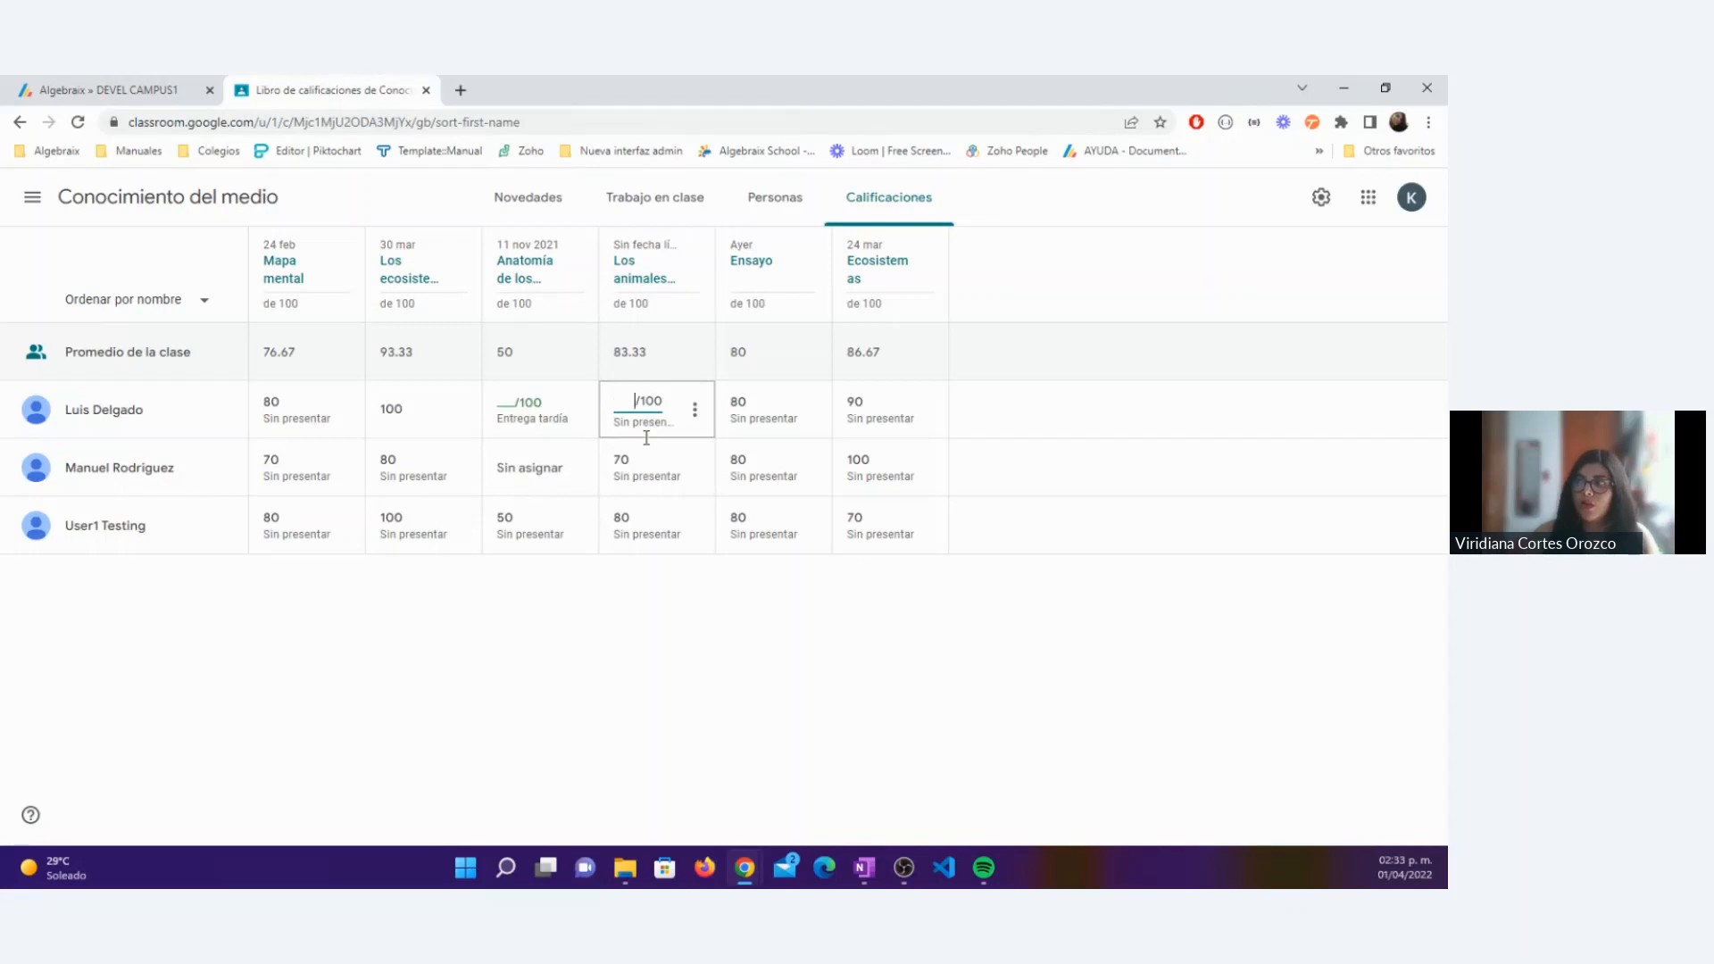
{"action": "left_click", "coordinate": [694, 409]}
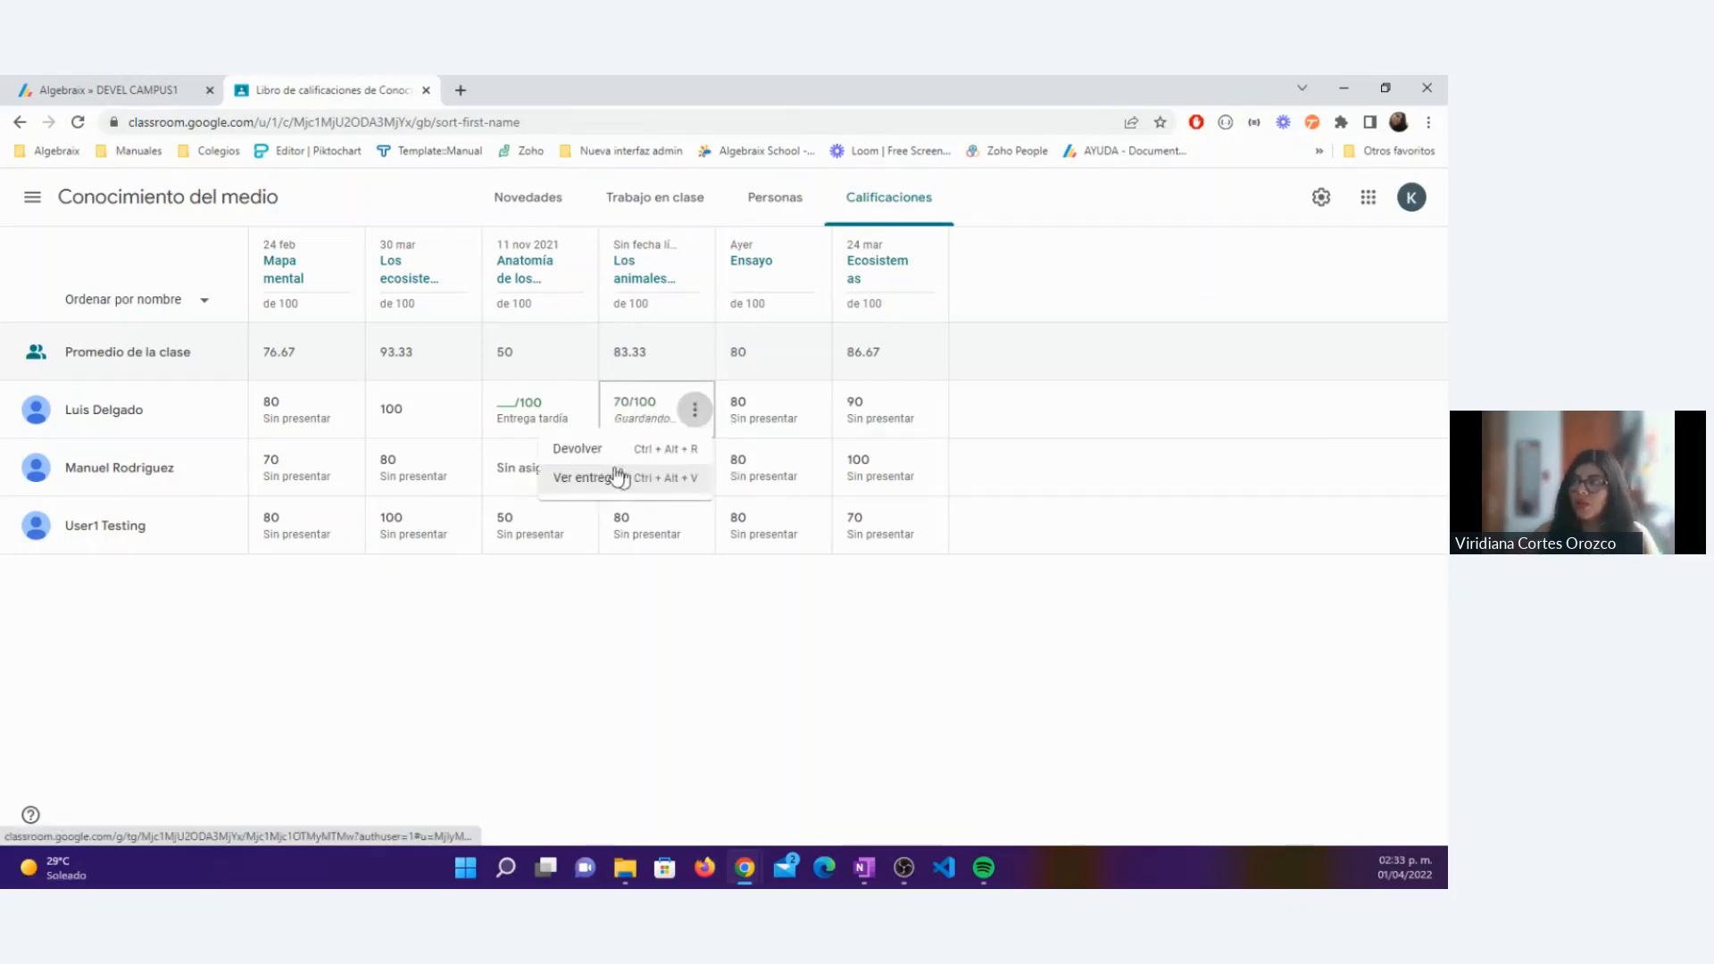
{"action": "left_click", "coordinate": [614, 441]}
{"action": "left_click", "coordinate": [888, 604]}
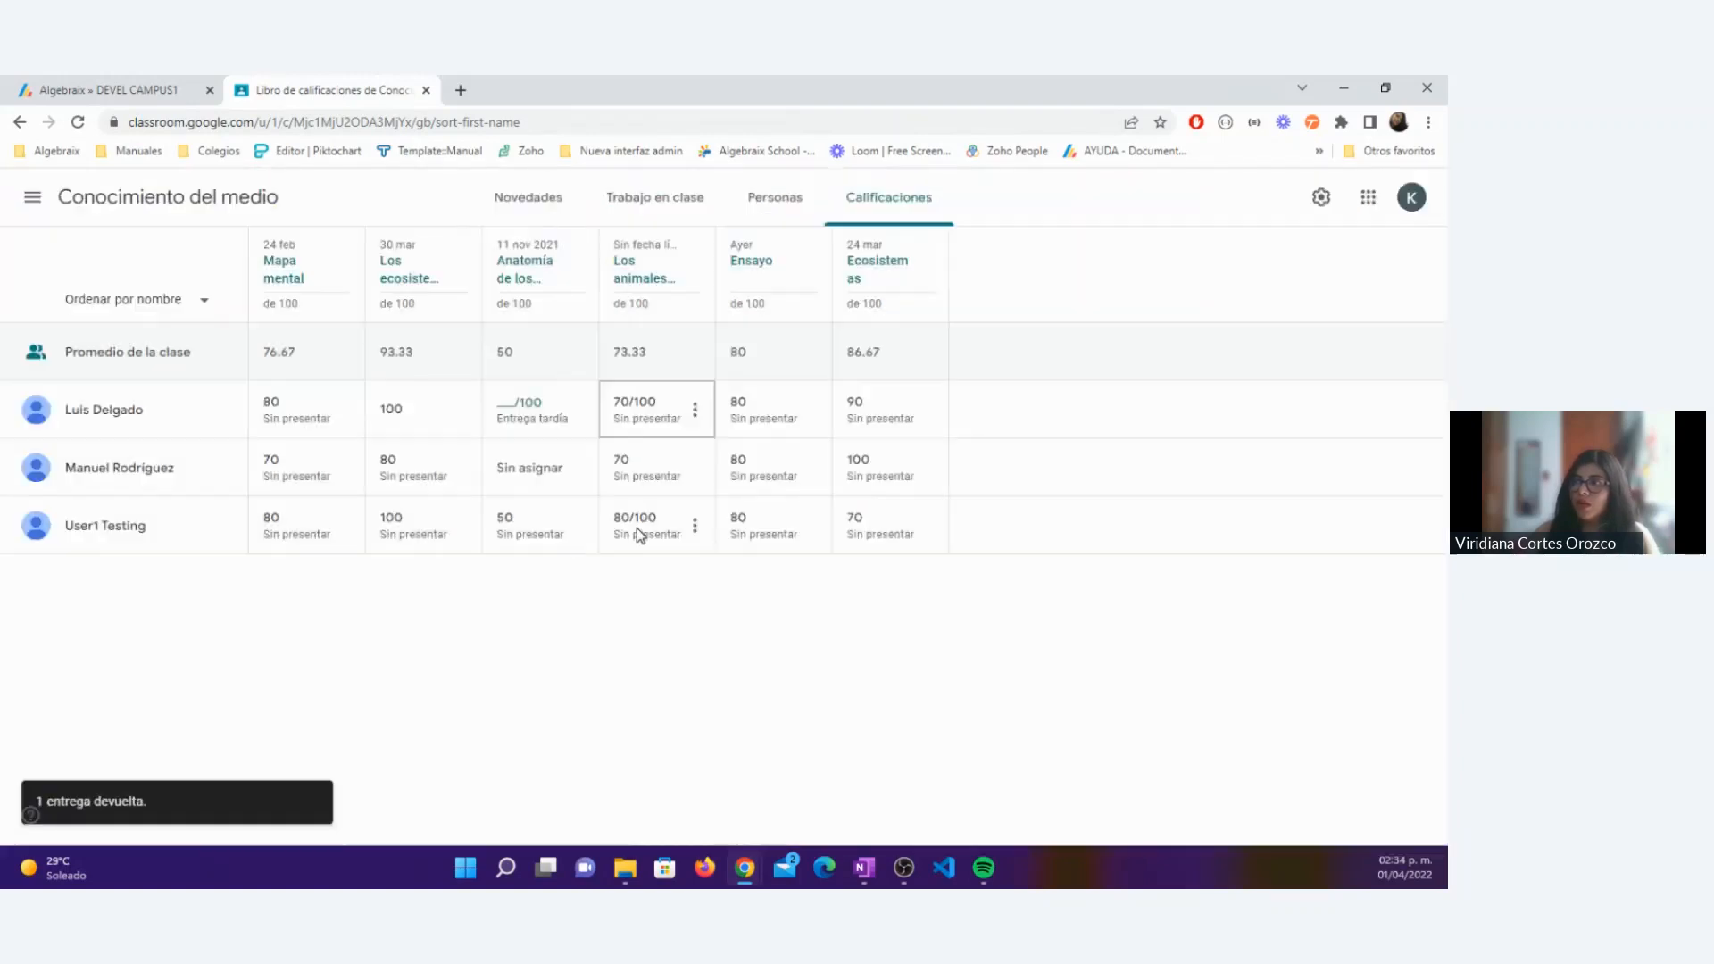
Step: Set the third listed student's Los animales grade to 70 in Classroom and return it to the student
{"action": "left_click", "coordinate": [636, 525]}
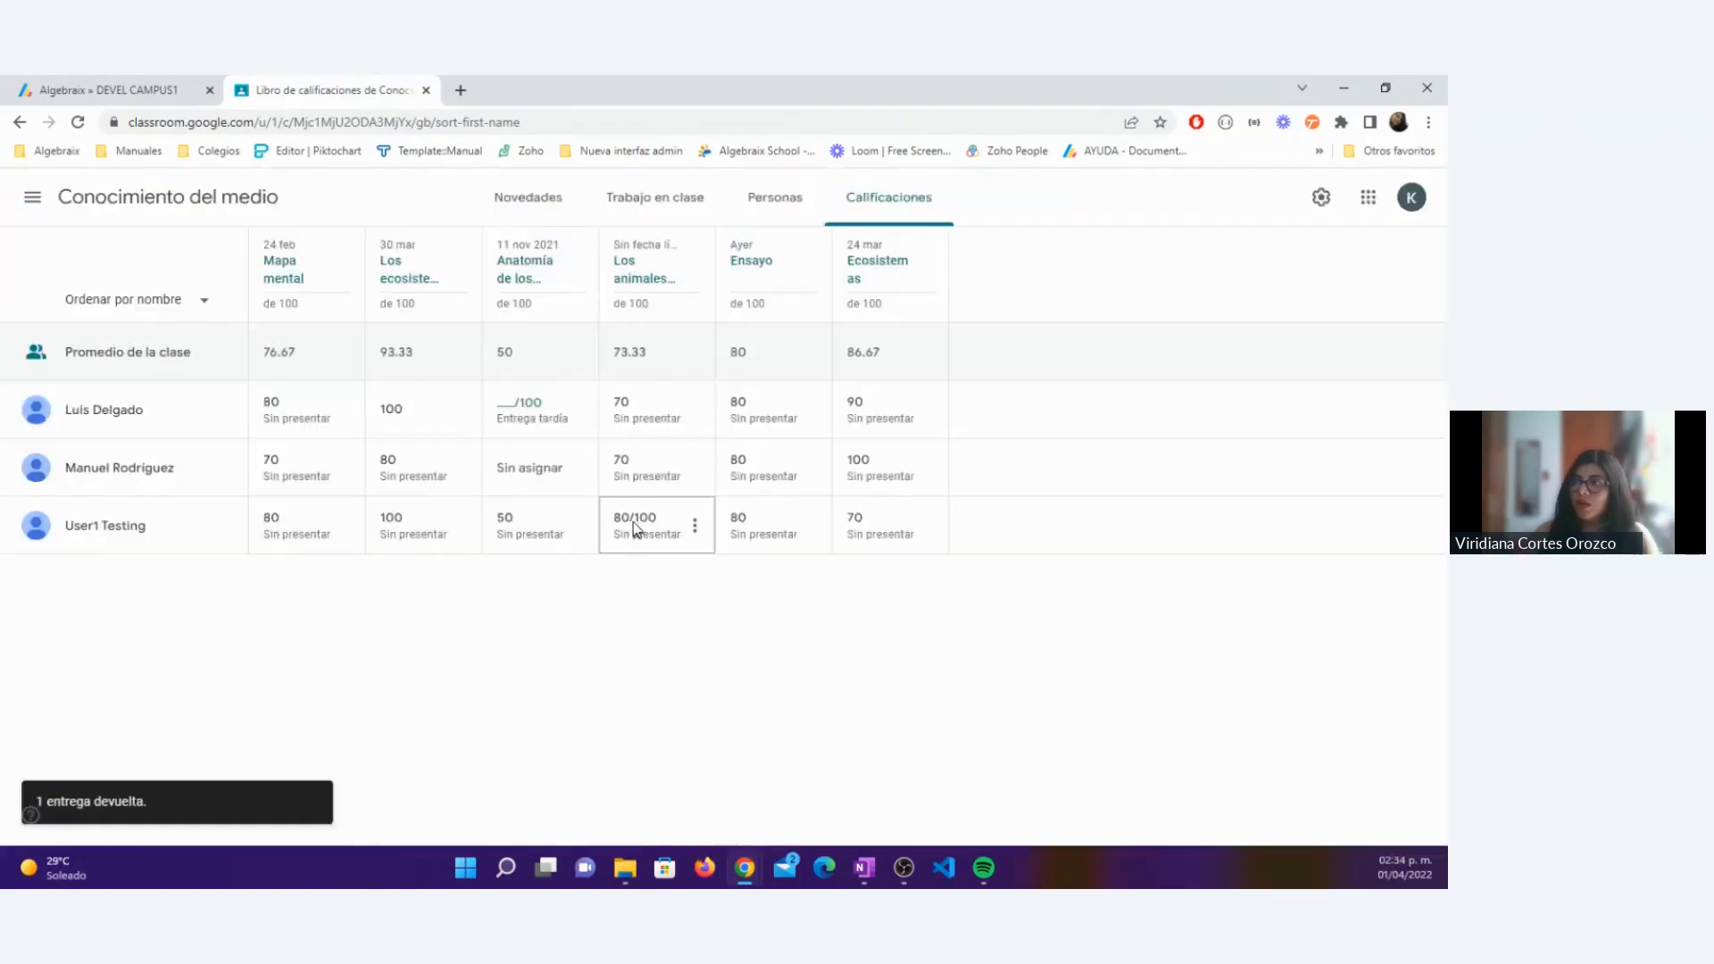
{"action": "key", "text": "BackSpace"}
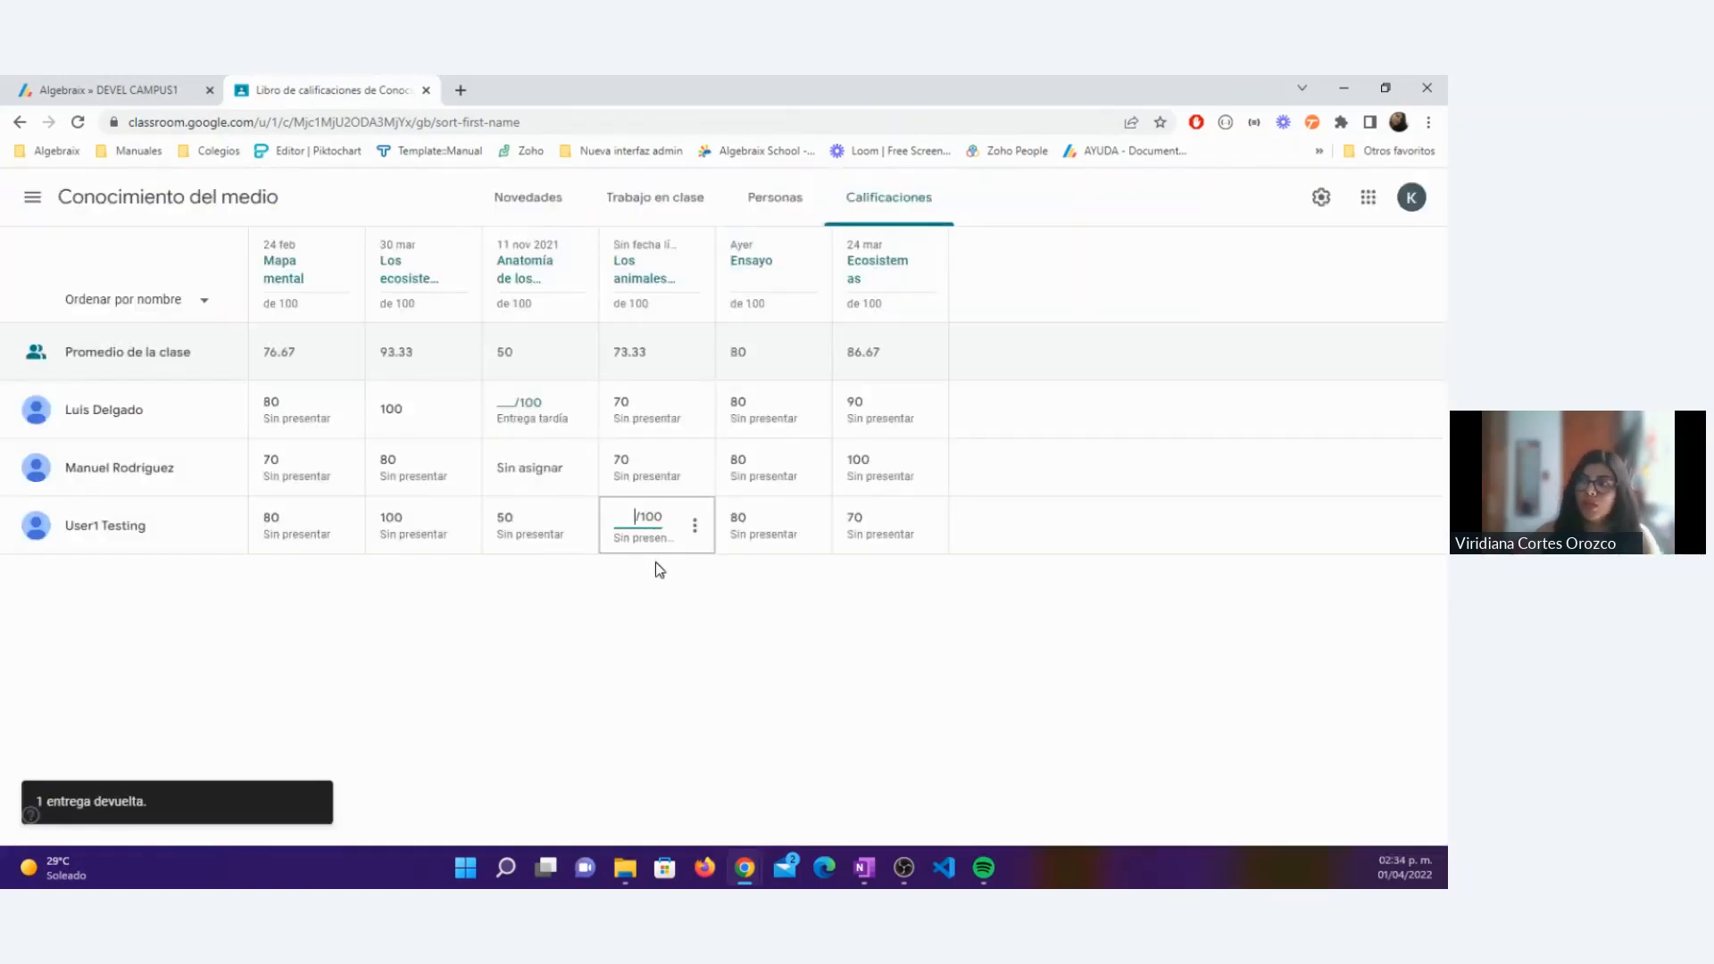
{"action": "key", "text": "BackSpace"}
{"action": "type", "text": "70"}
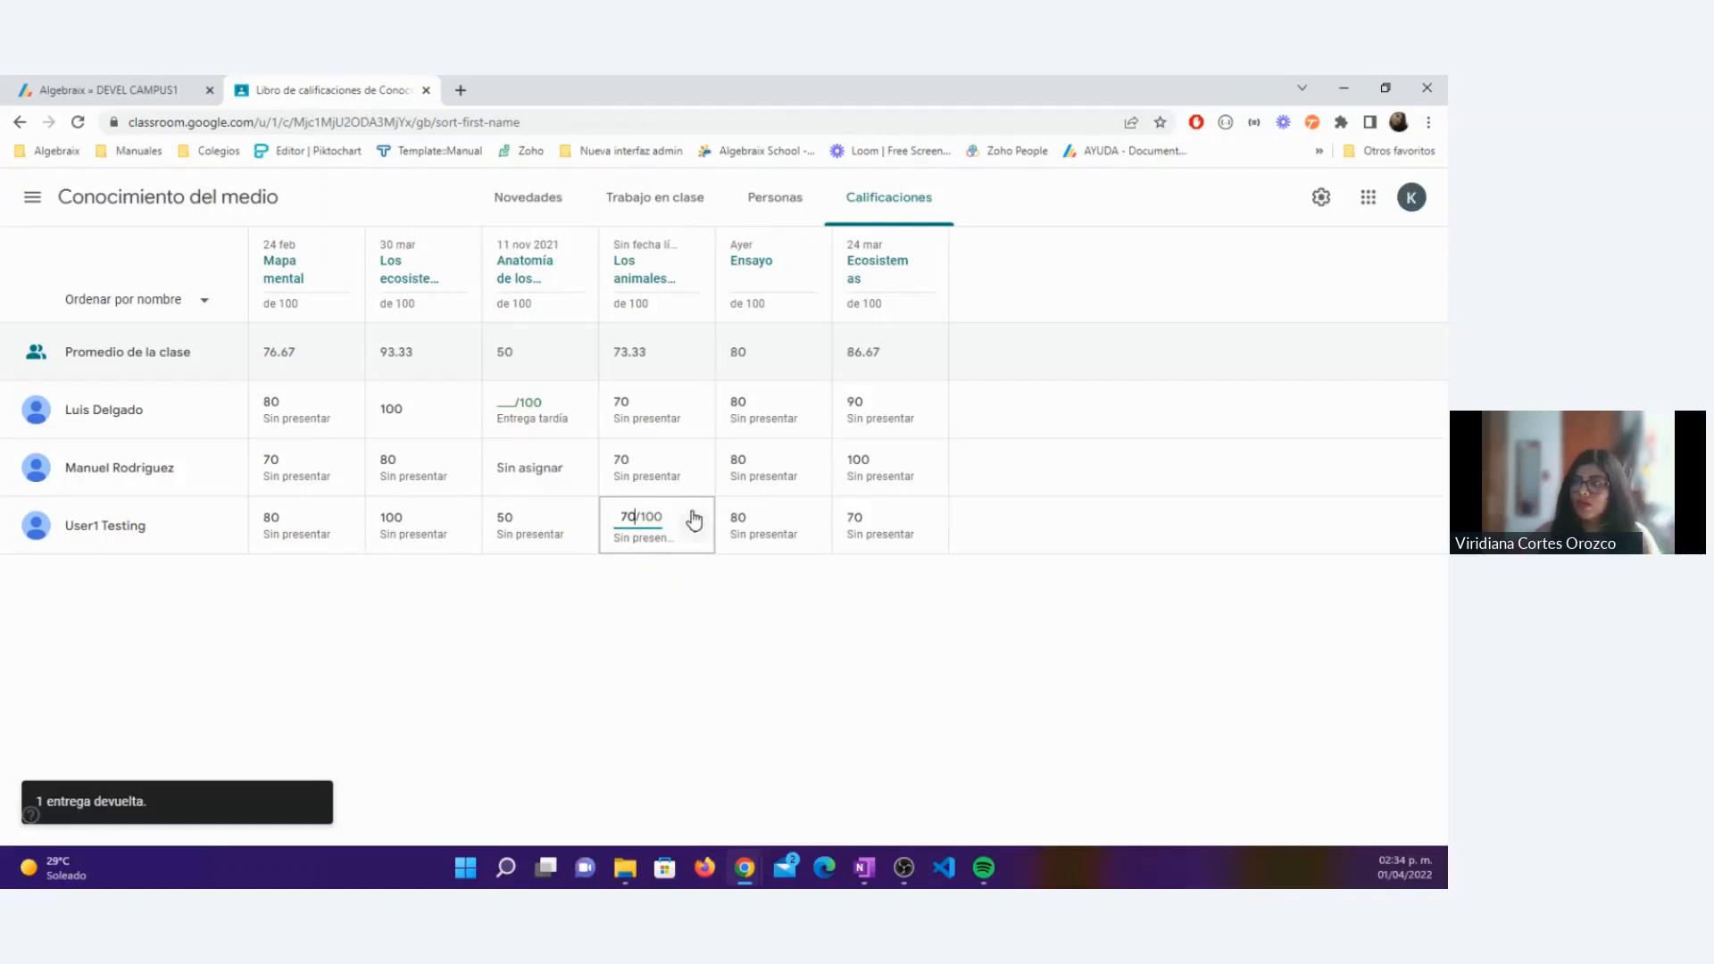
{"action": "left_click", "coordinate": [695, 520]}
{"action": "left_click", "coordinate": [625, 559]}
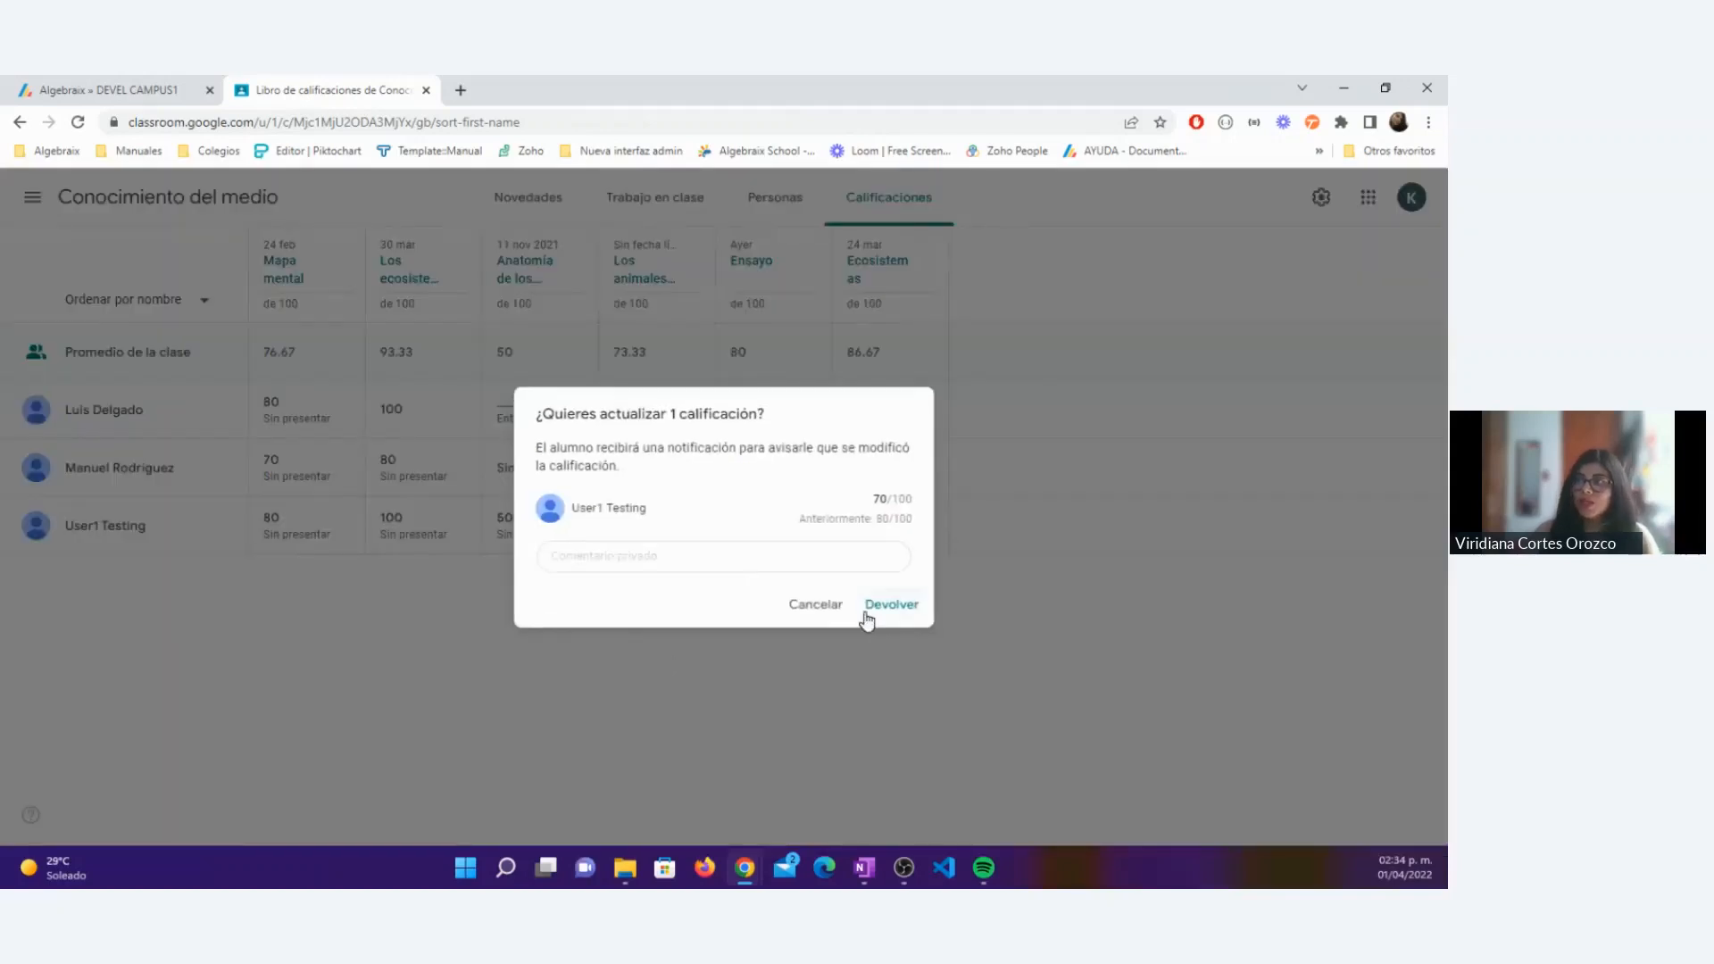
{"action": "left_click", "coordinate": [866, 616]}
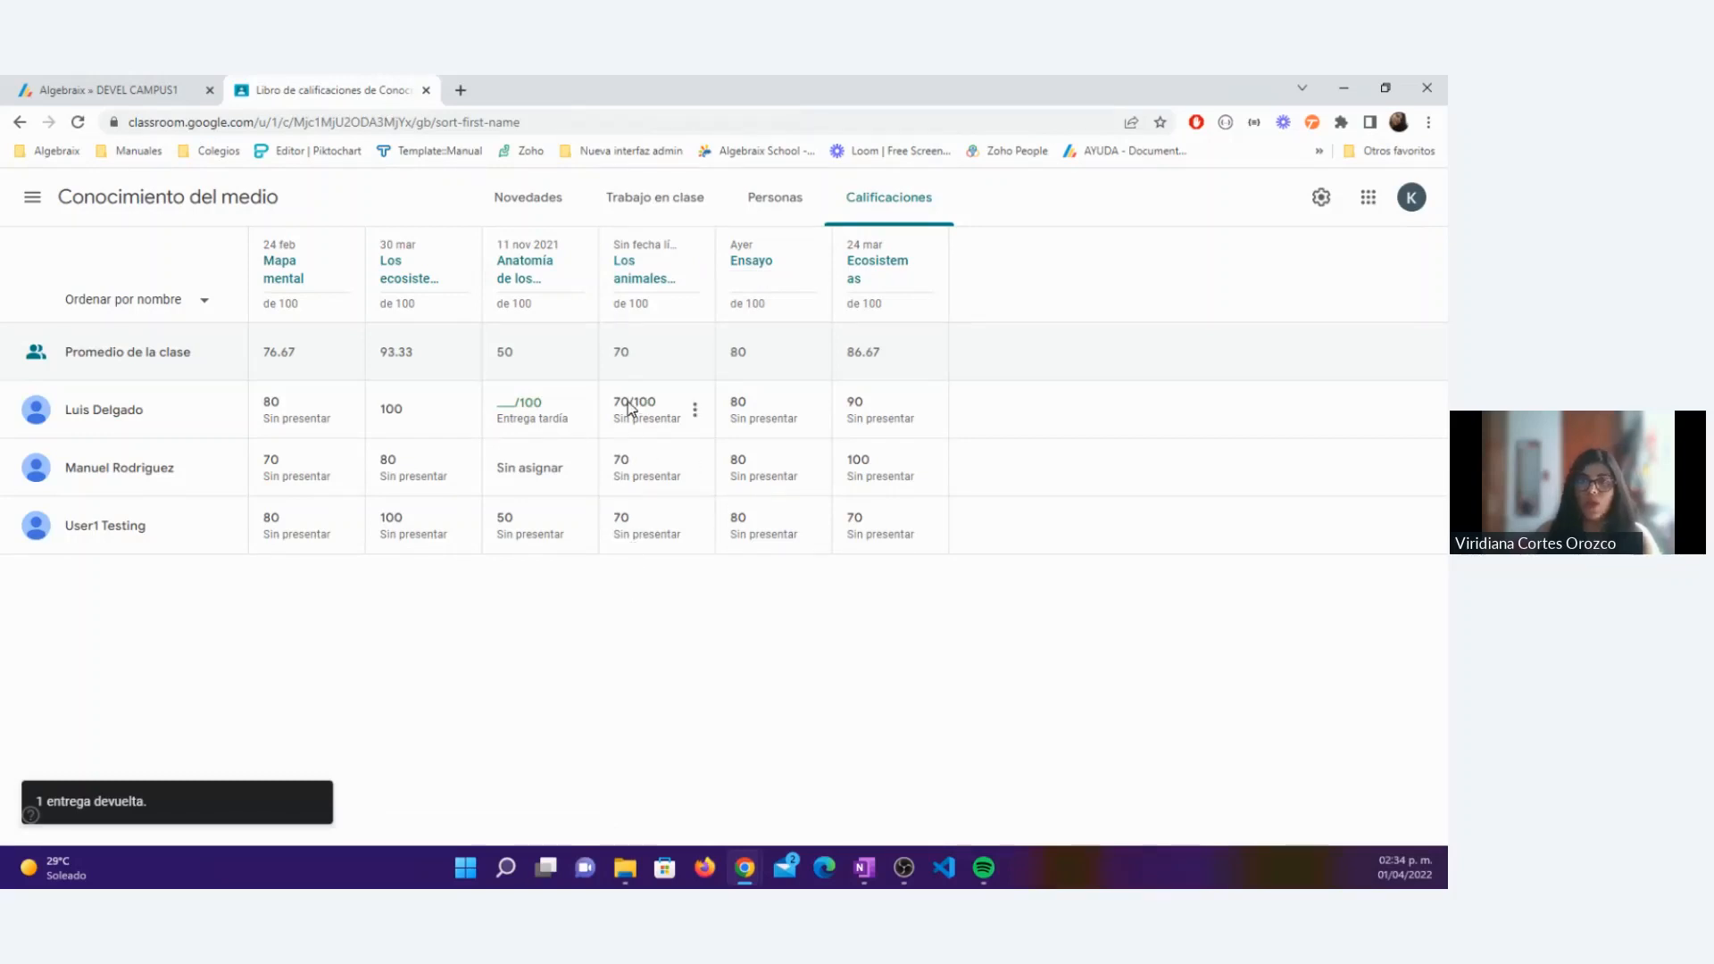
Step: Switch to Algebraix and open the Ecosistemas activity of 24 March from the March 2022 calendar
{"action": "left_click", "coordinate": [61, 84]}
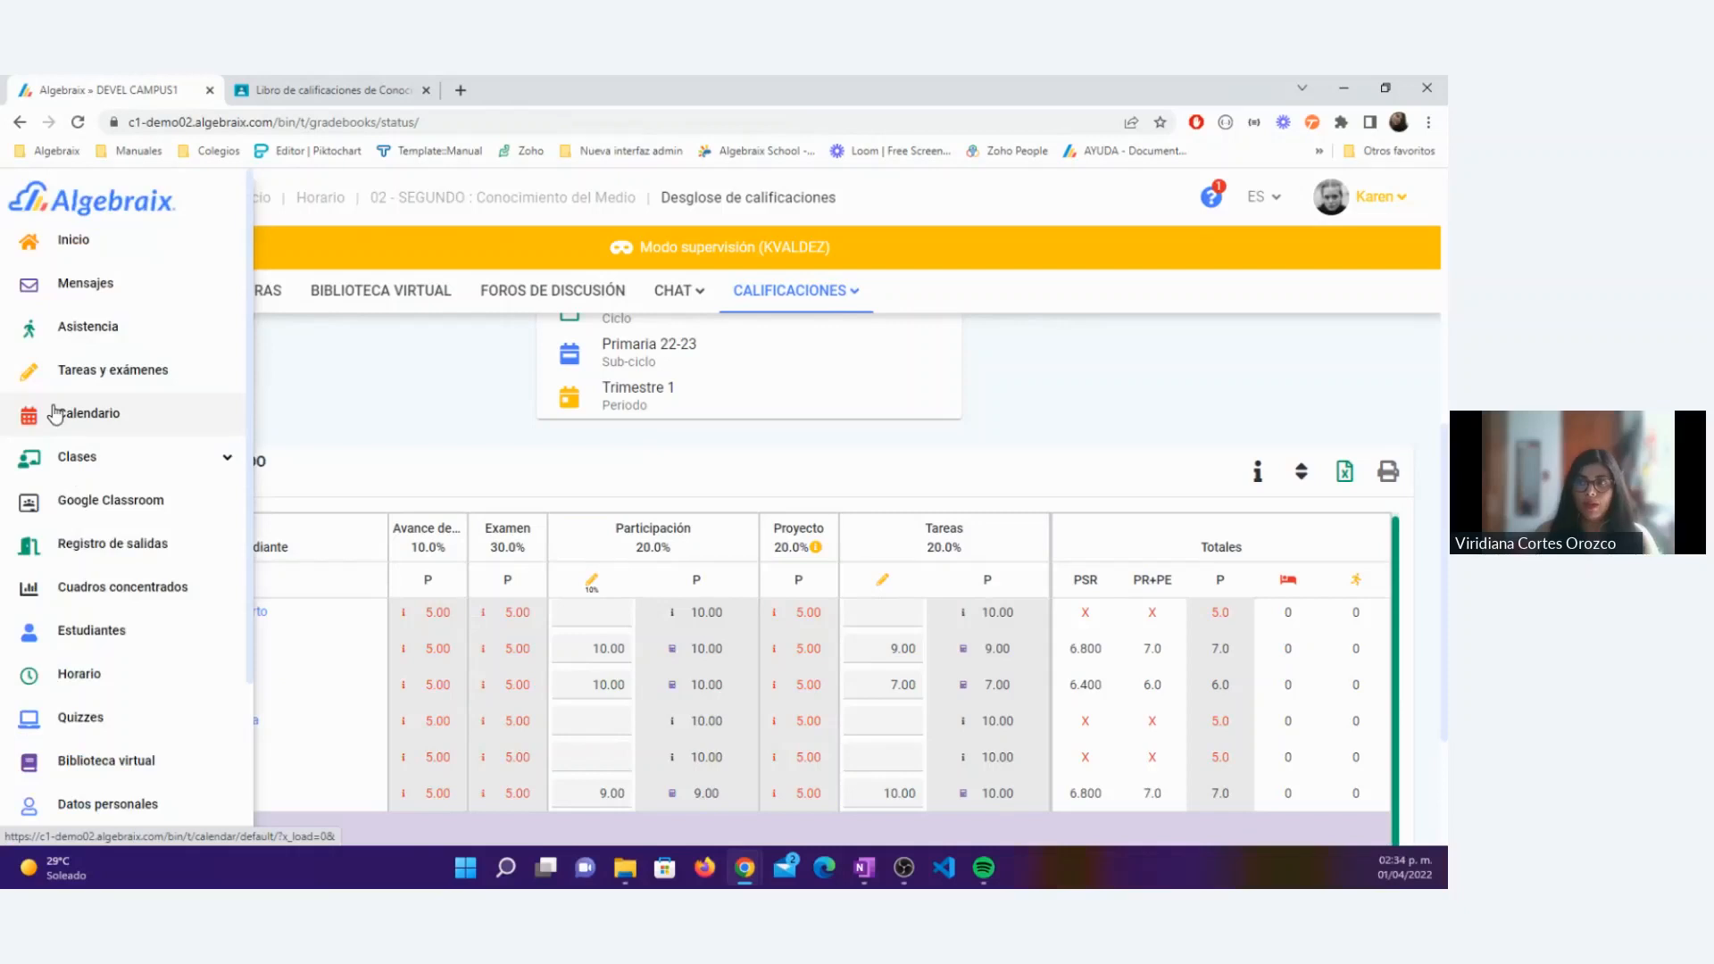
{"action": "left_click", "coordinate": [53, 413]}
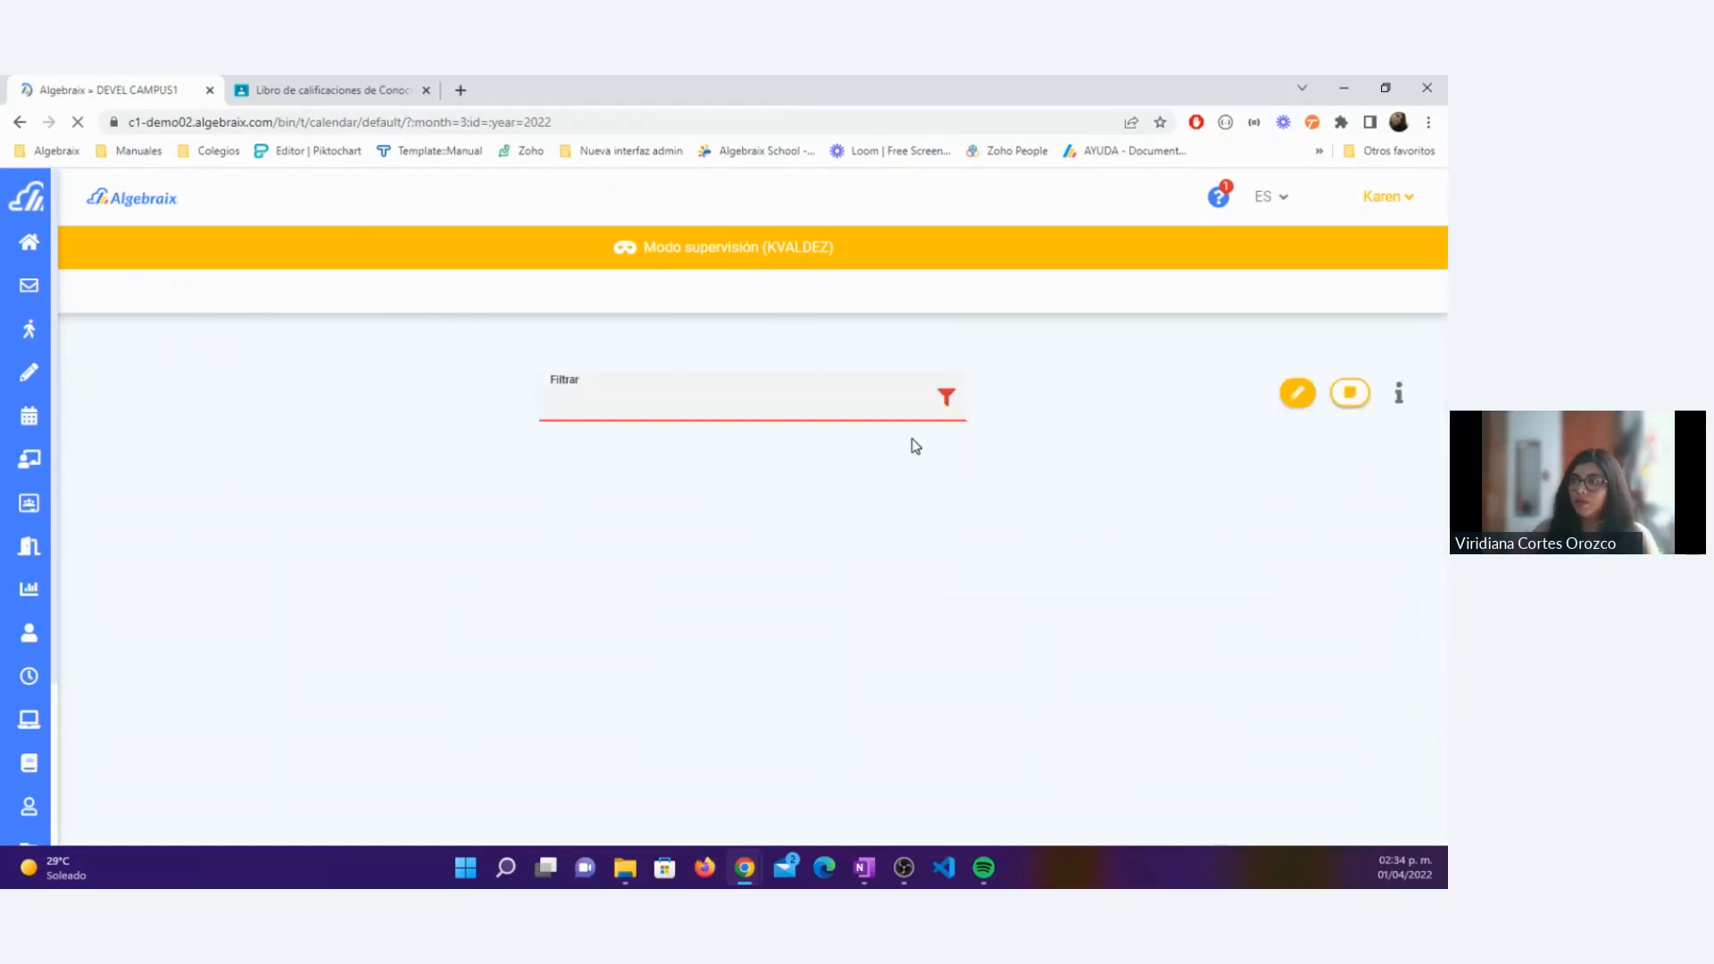
{"action": "scroll", "coordinate": [912, 437], "scroll_direction": "down", "scroll_amount": 5}
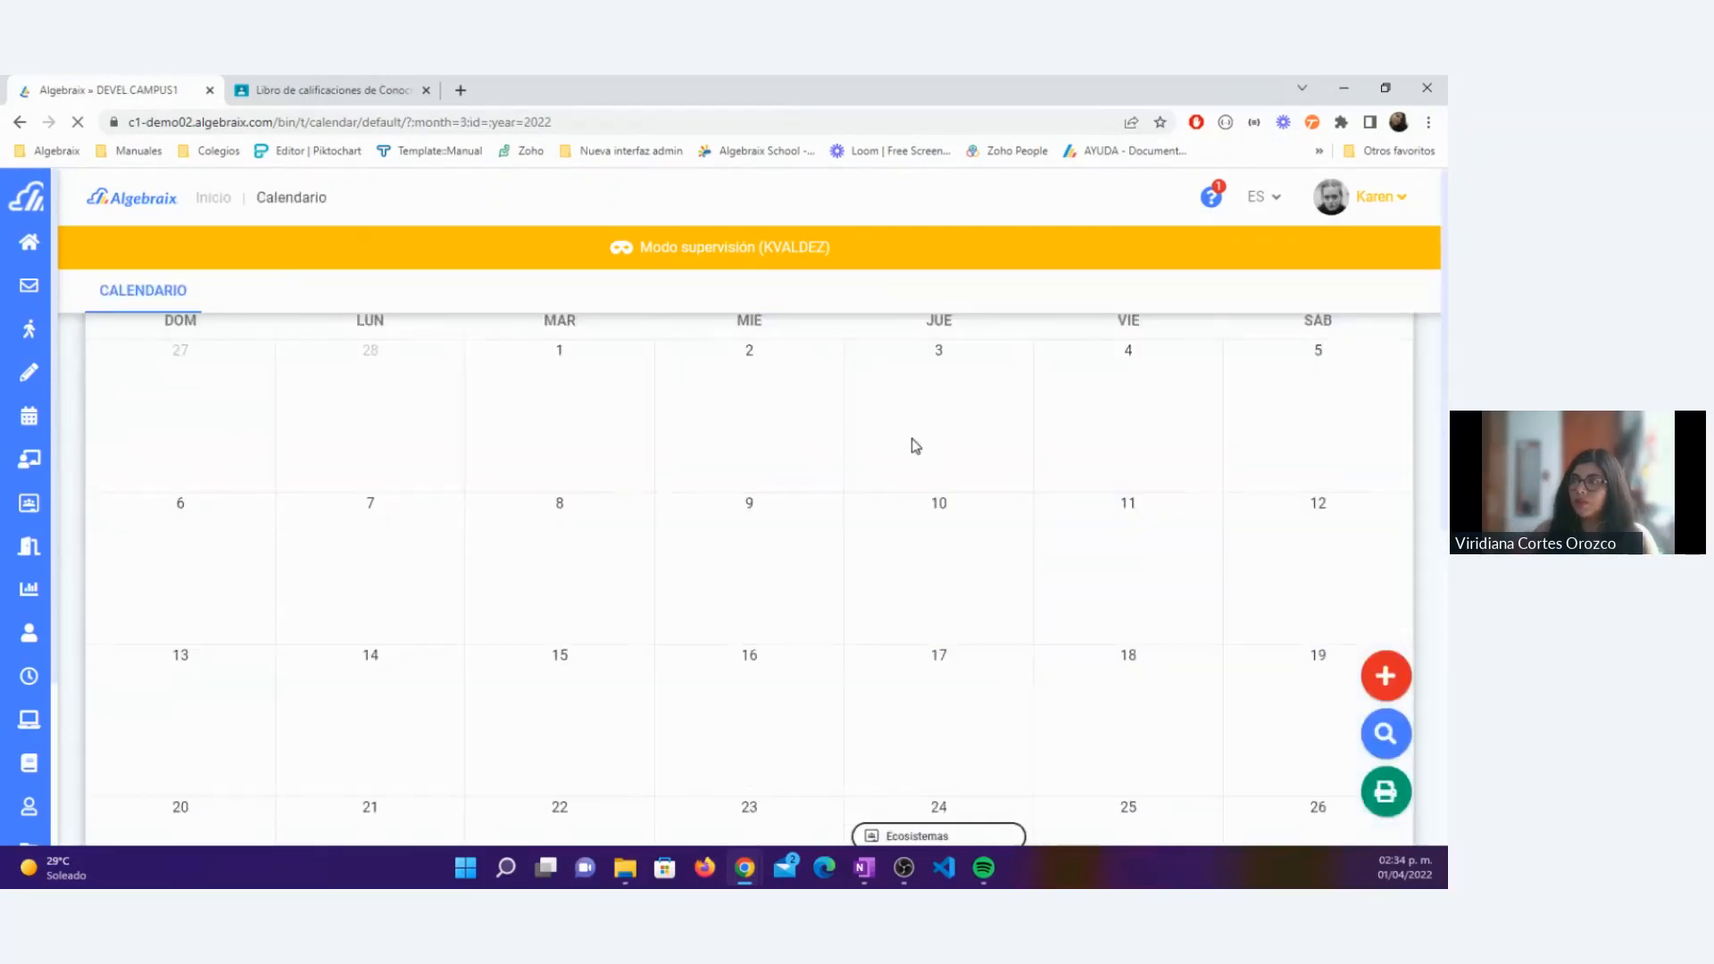
{"action": "left_click", "coordinate": [915, 476]}
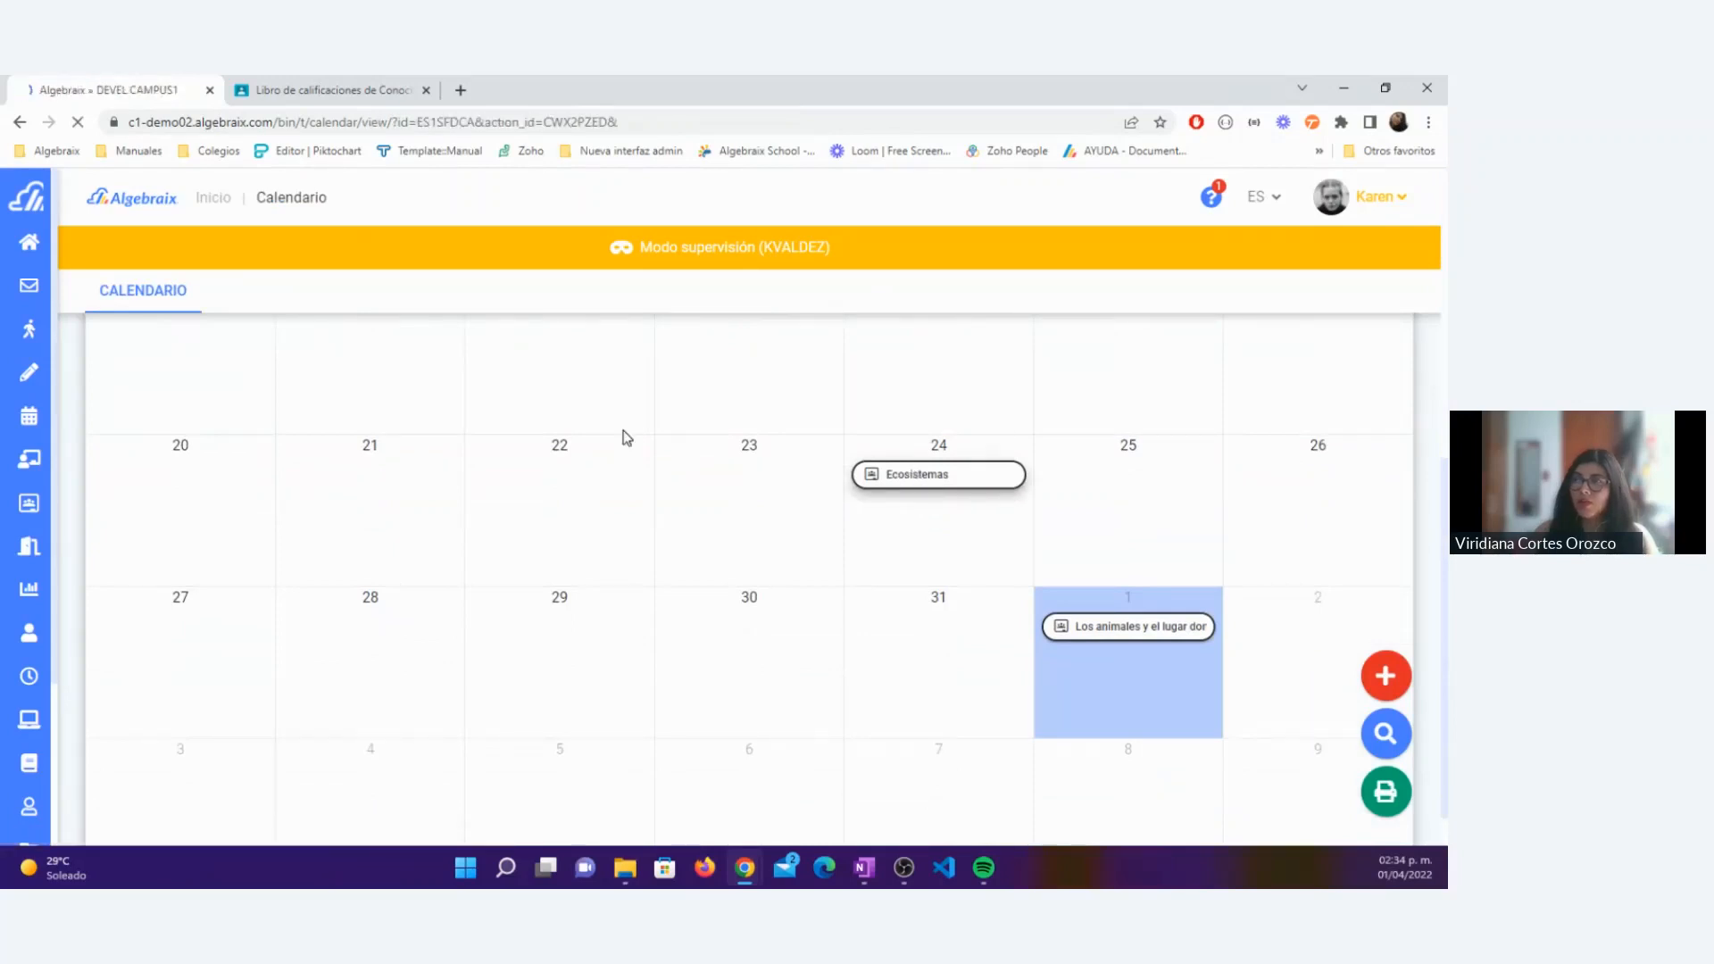
Step: Compare the Ecosistemas activity's date and creation date in Algebraix with its date in the Classroom gradebook
{"action": "left_click_drag", "start_coordinate": [695, 479], "coordinate": [839, 491]}
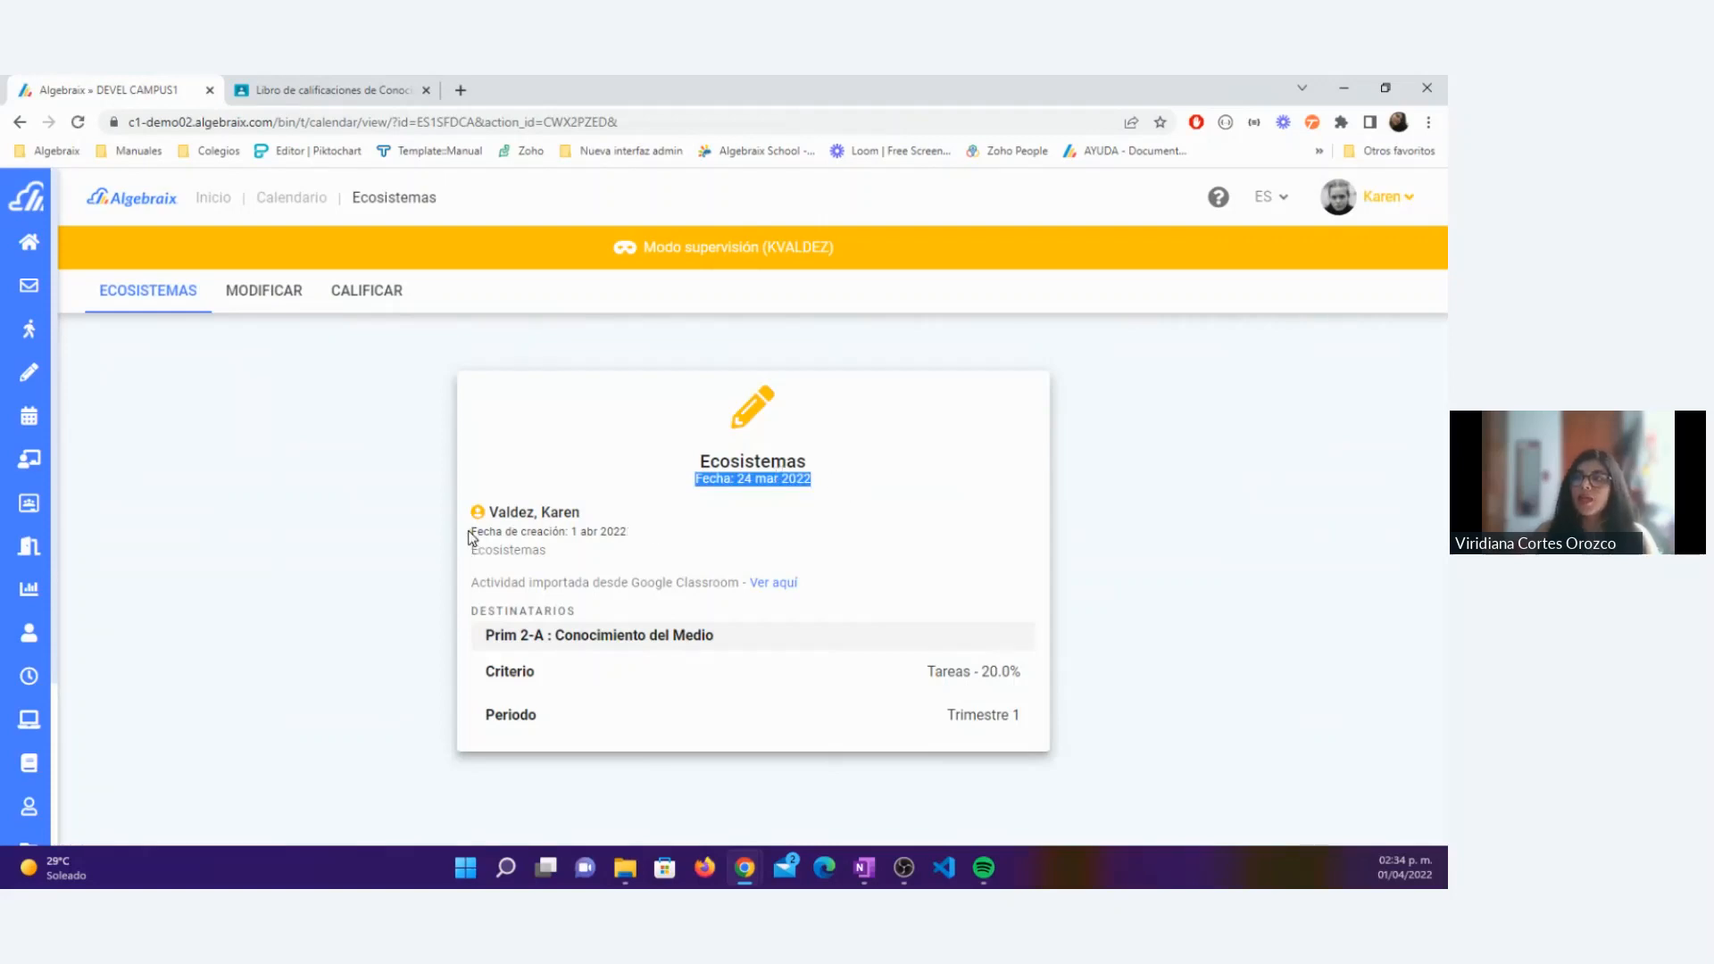
{"action": "left_click_drag", "start_coordinate": [471, 534], "coordinate": [635, 543]}
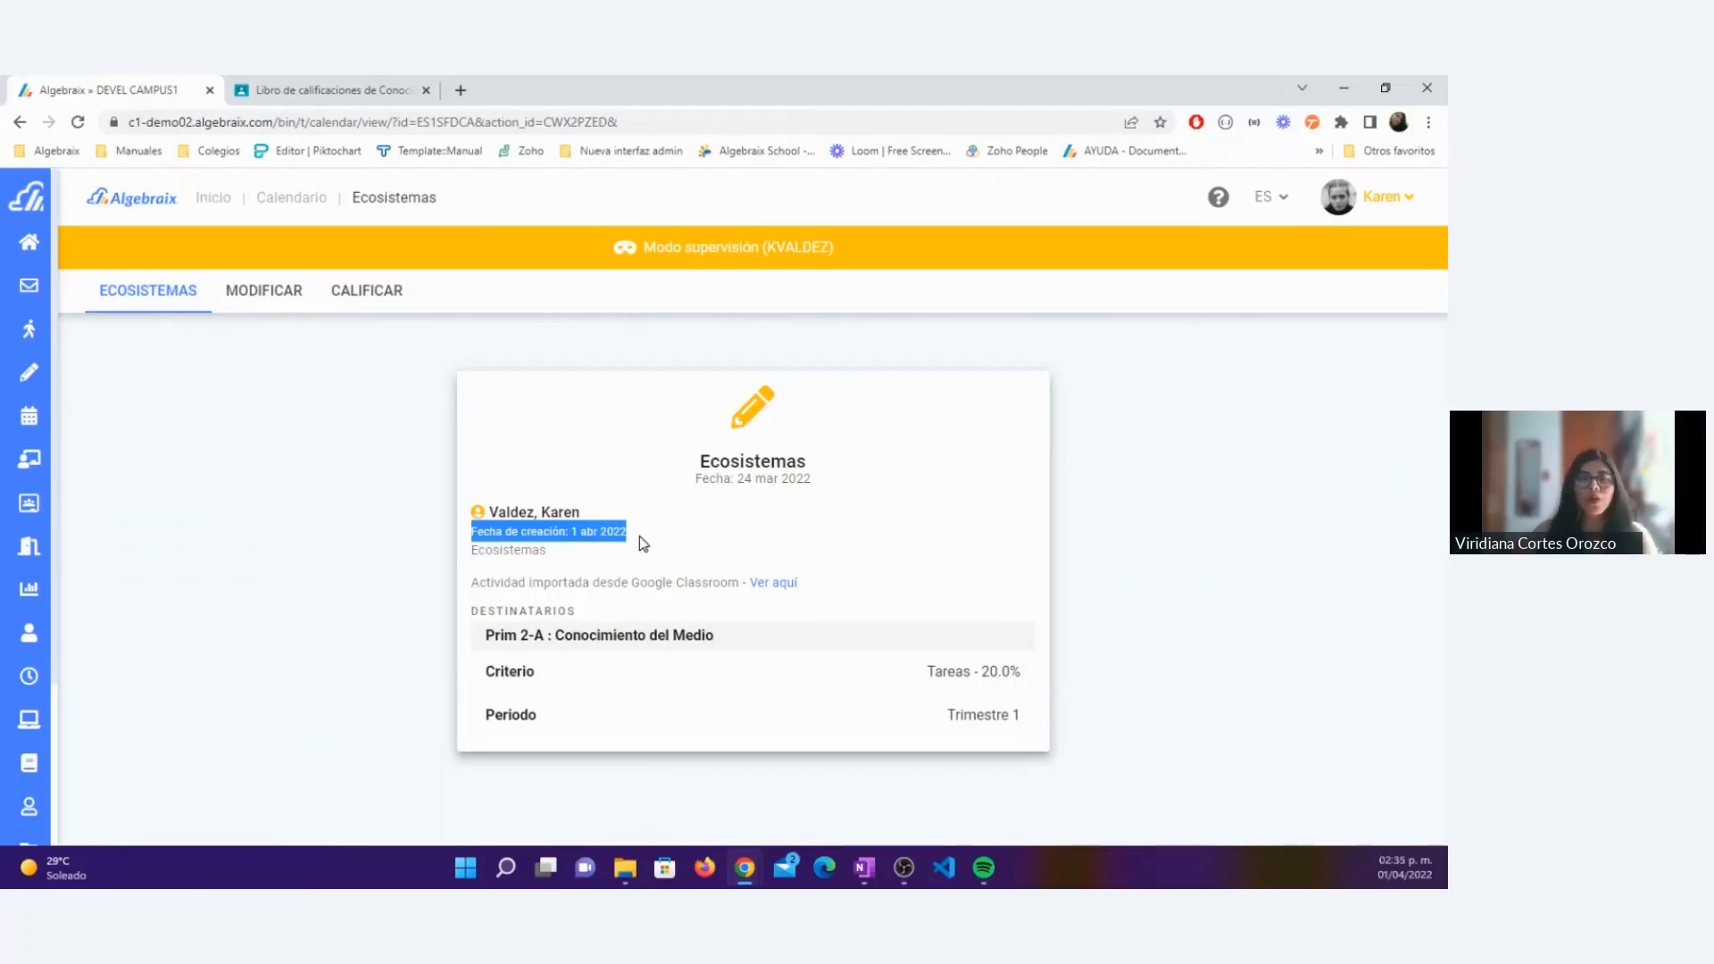
{"action": "left_click_drag", "start_coordinate": [643, 543], "coordinate": [469, 538]}
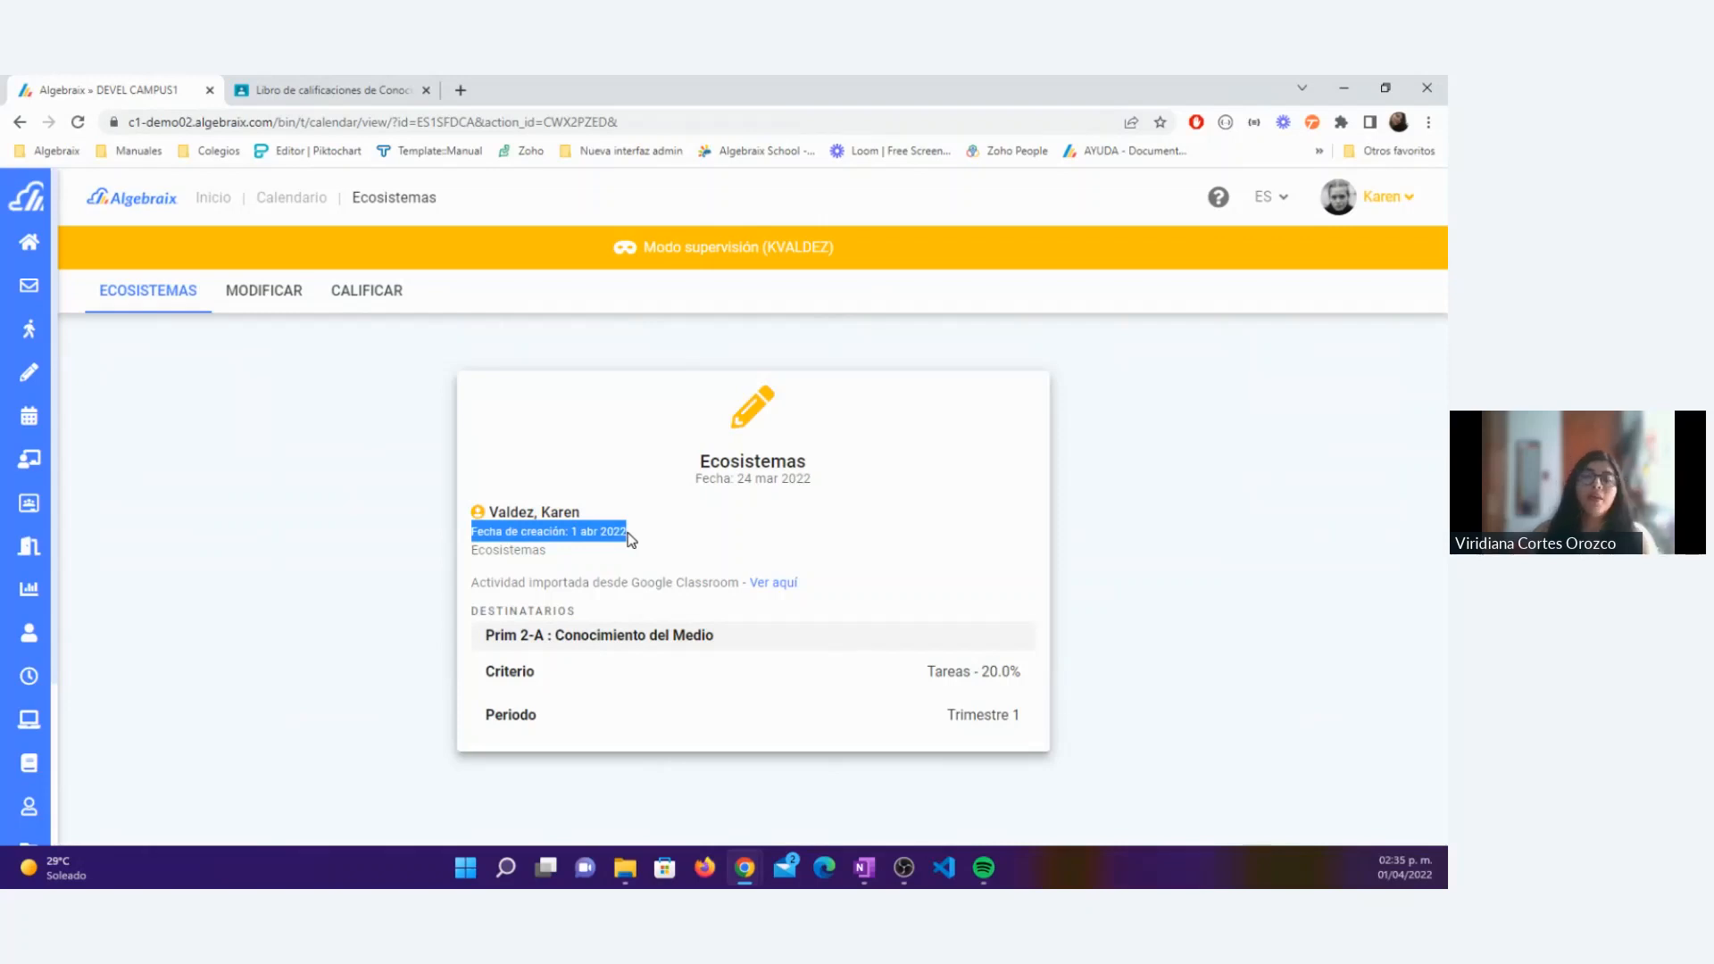
{"action": "left_click", "coordinate": [334, 85]}
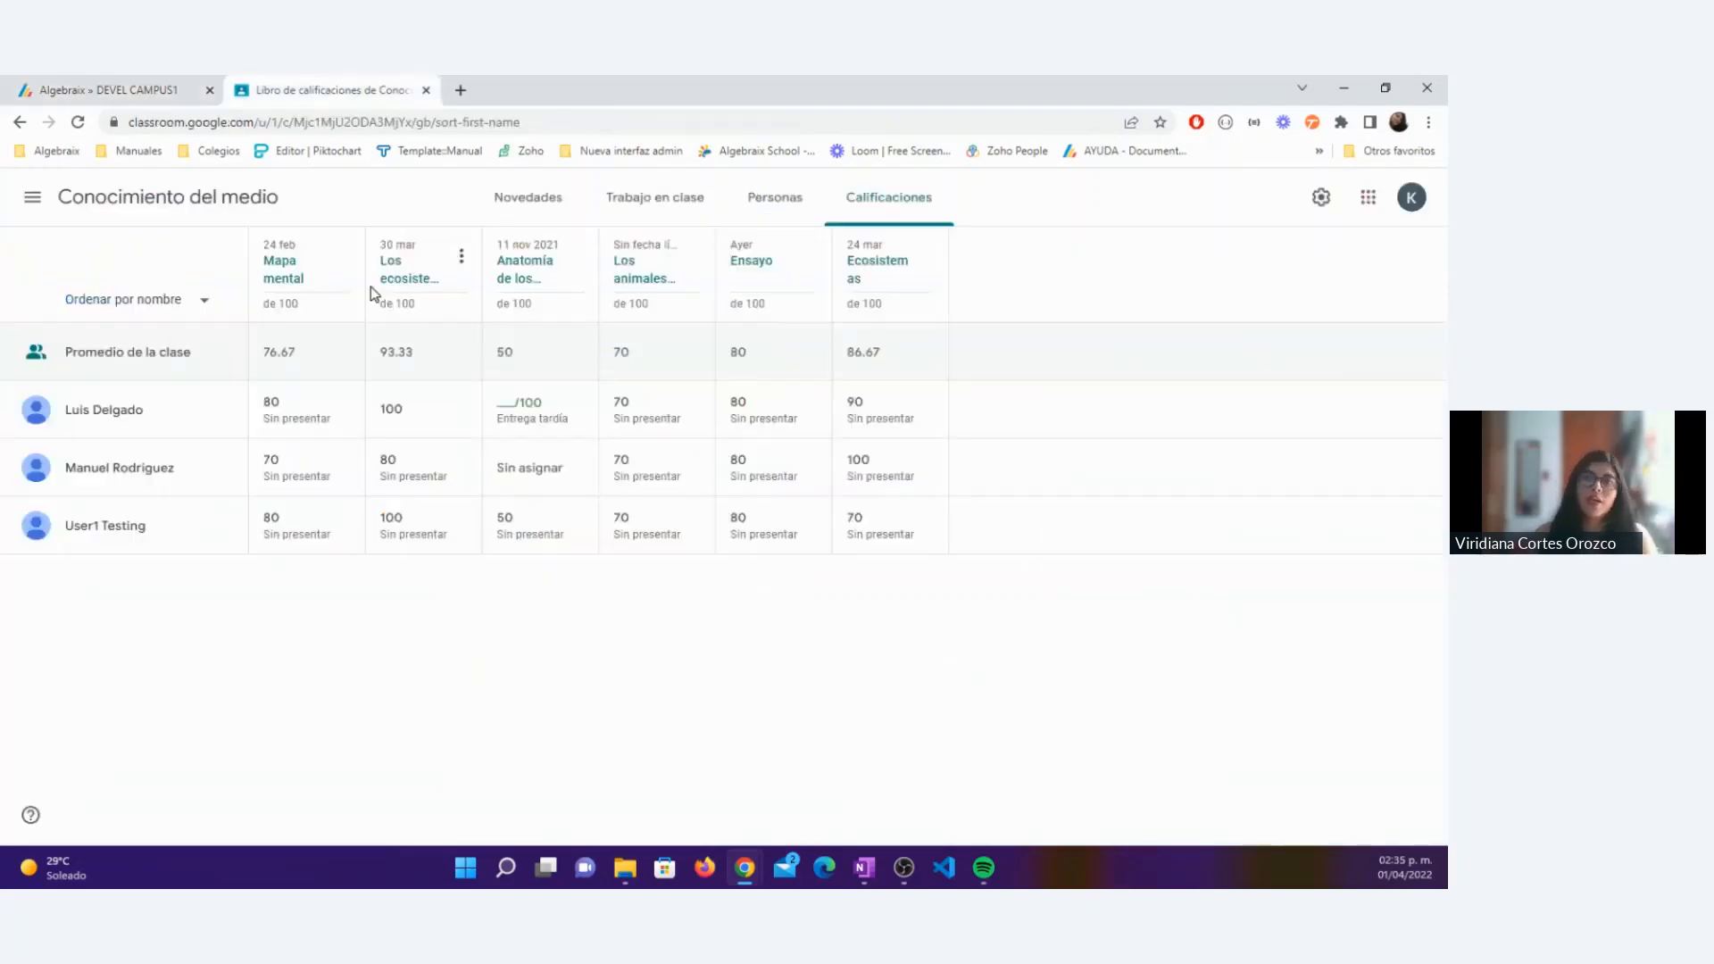
{"action": "left_click", "coordinate": [130, 79]}
{"action": "left_click", "coordinate": [339, 517]}
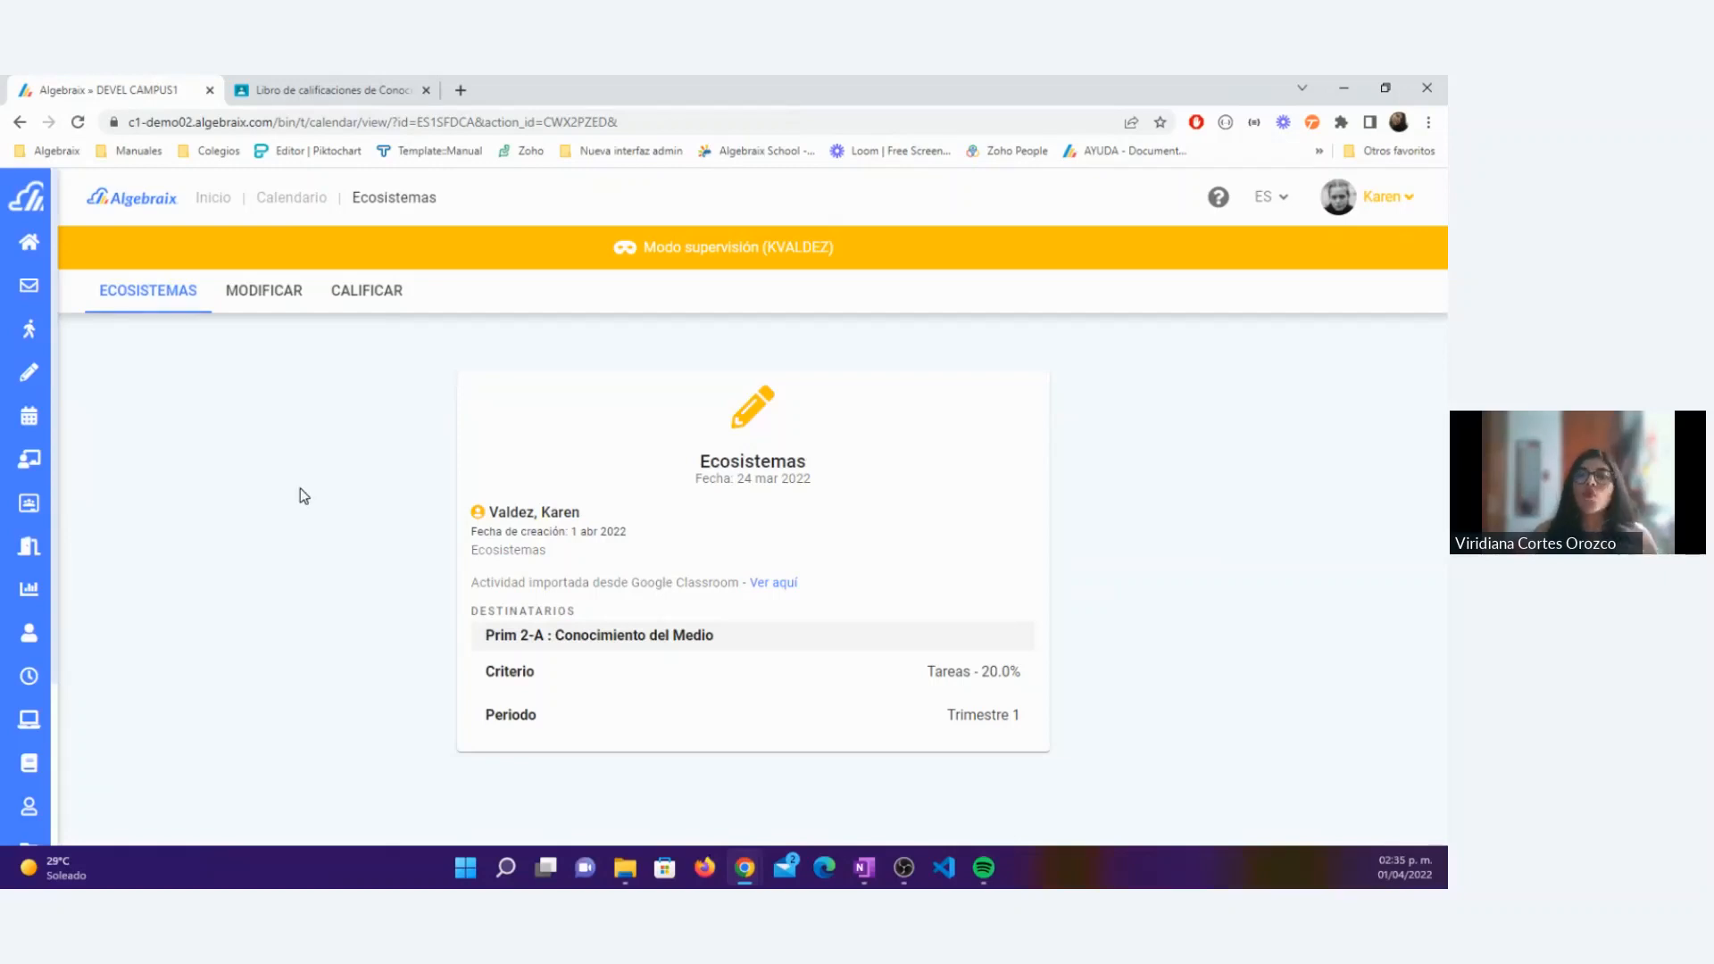
Step: Start a Google Classroom grade import for the Primaria Prim 2-A Conocimiento del Medio class in period Trimestre 1
{"action": "mouse_move", "coordinate": [51, 375]}
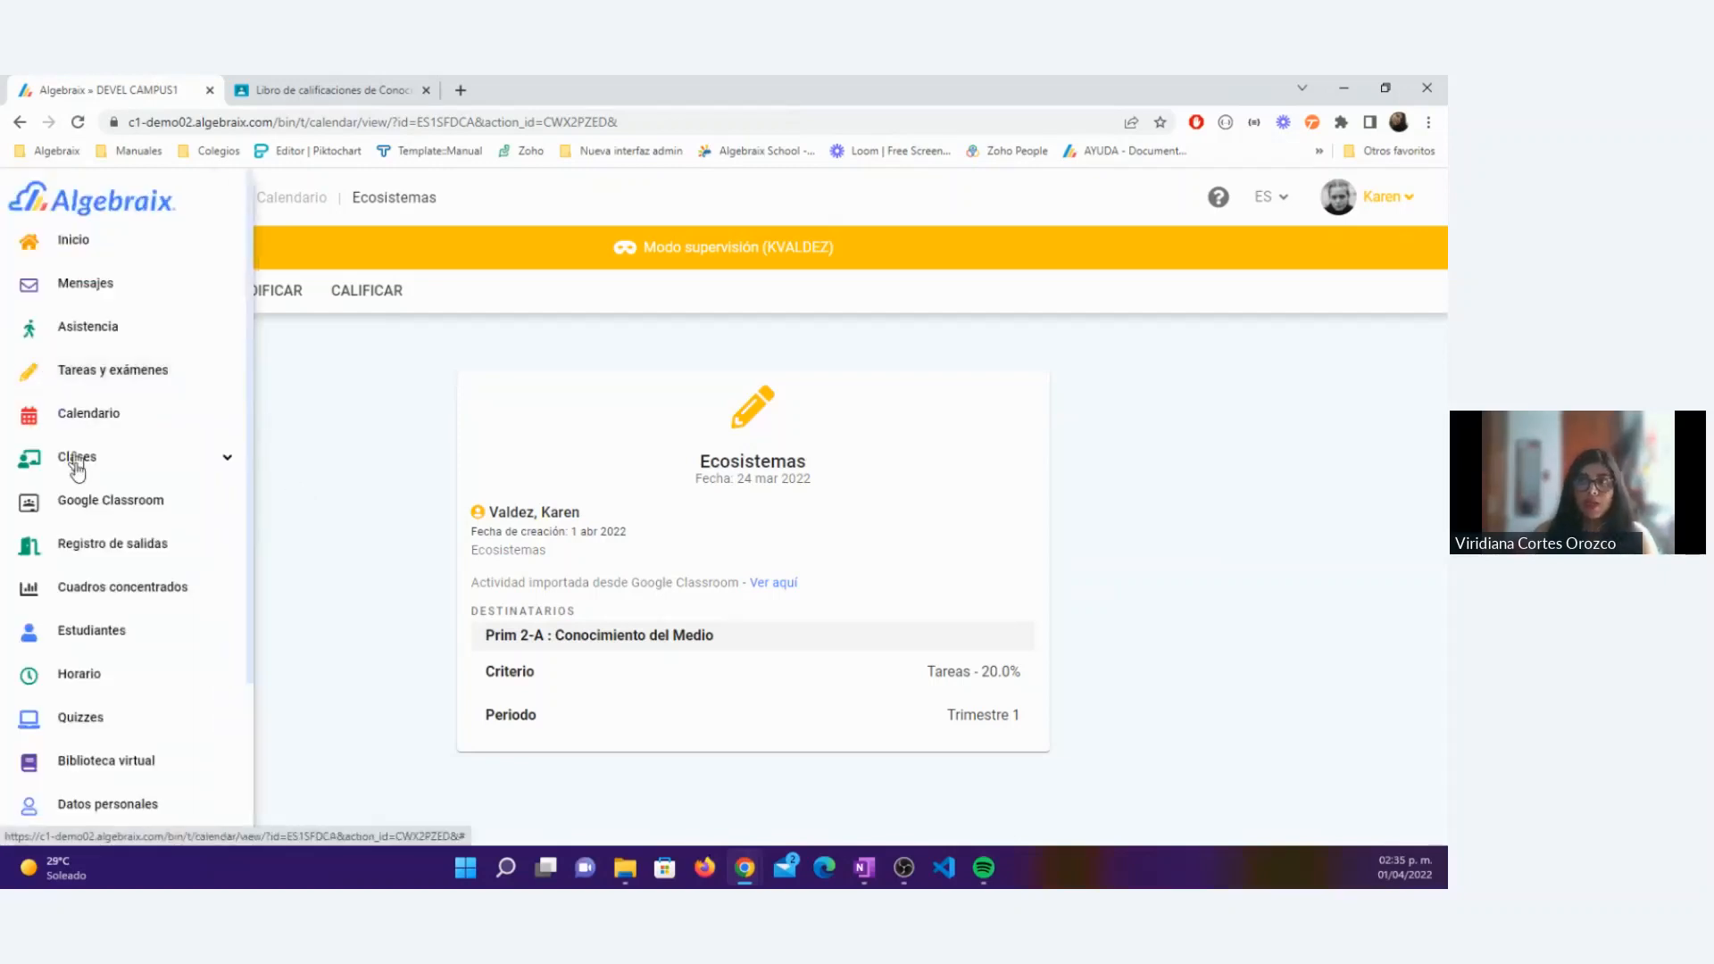
{"action": "left_click", "coordinate": [85, 502]}
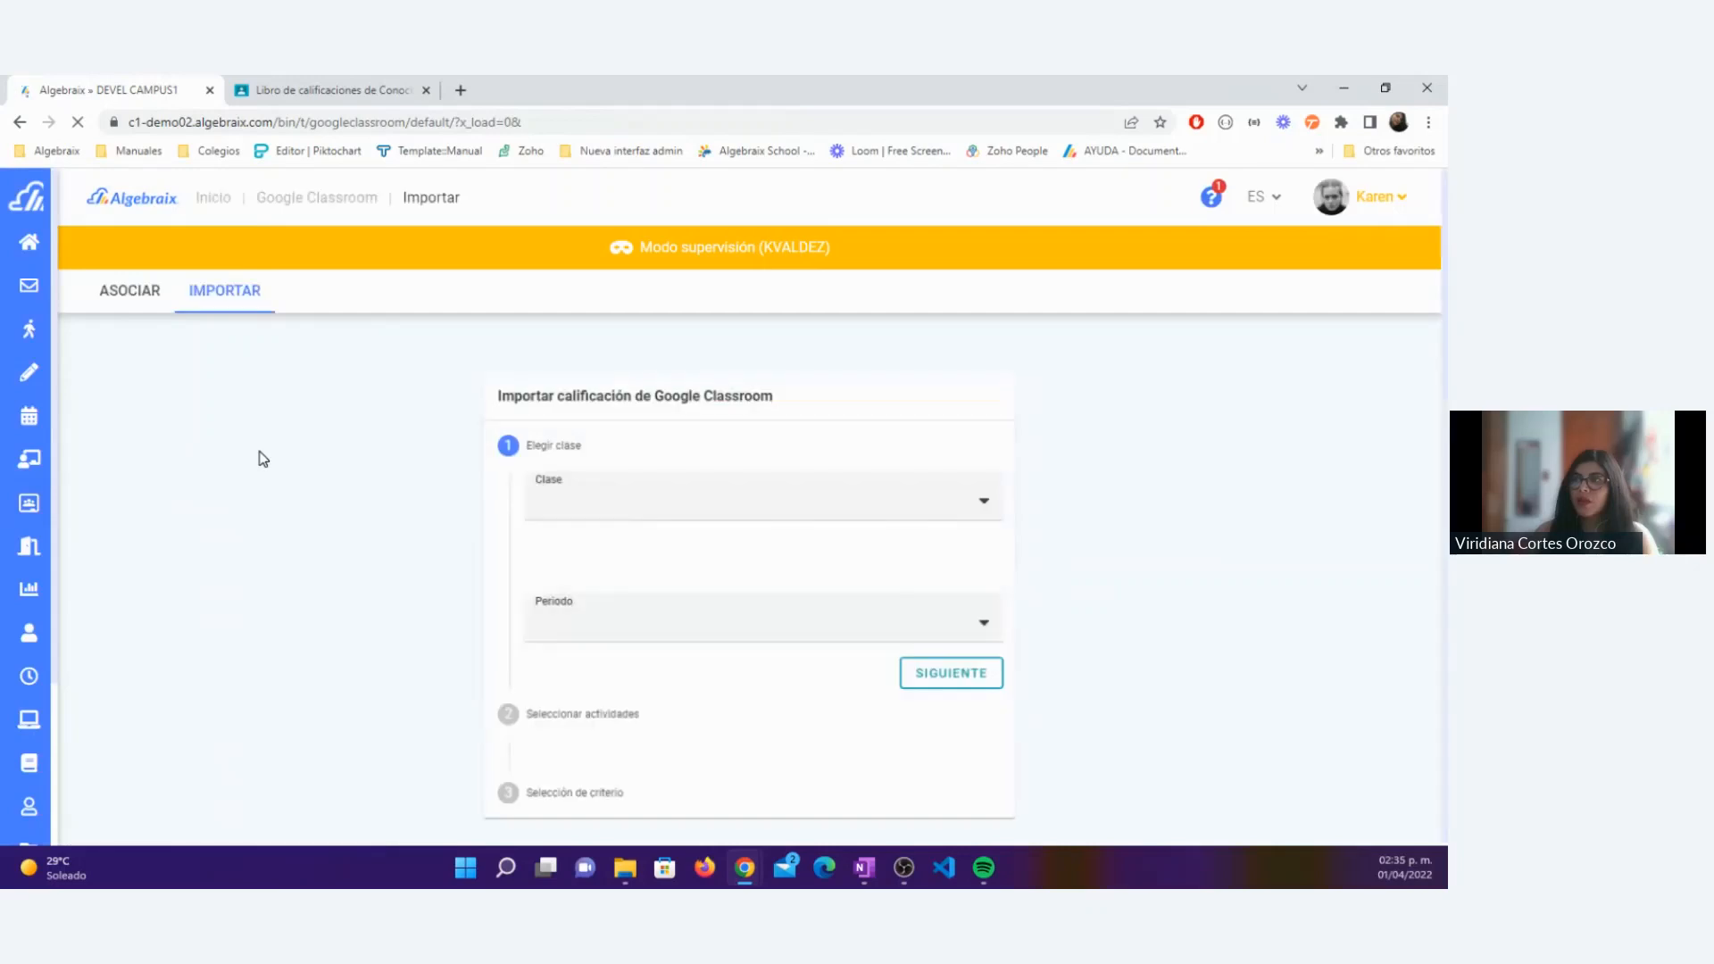
{"action": "left_click", "coordinate": [655, 507]}
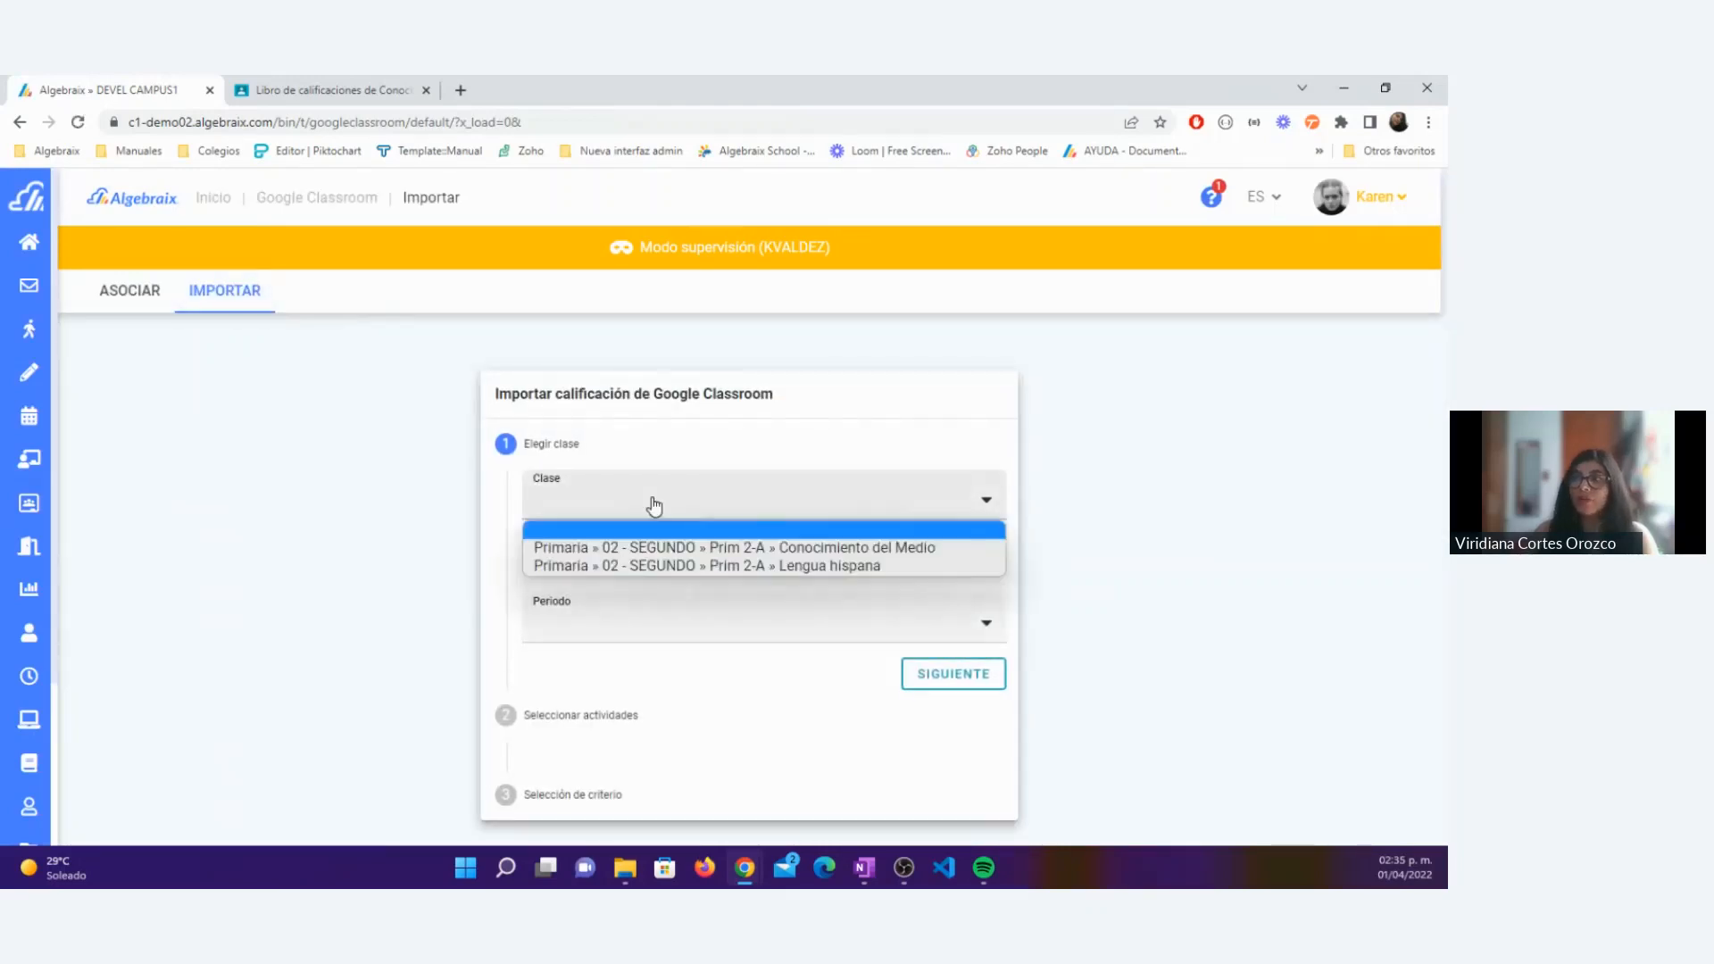
{"action": "left_click", "coordinate": [656, 545]}
{"action": "left_click", "coordinate": [582, 624]}
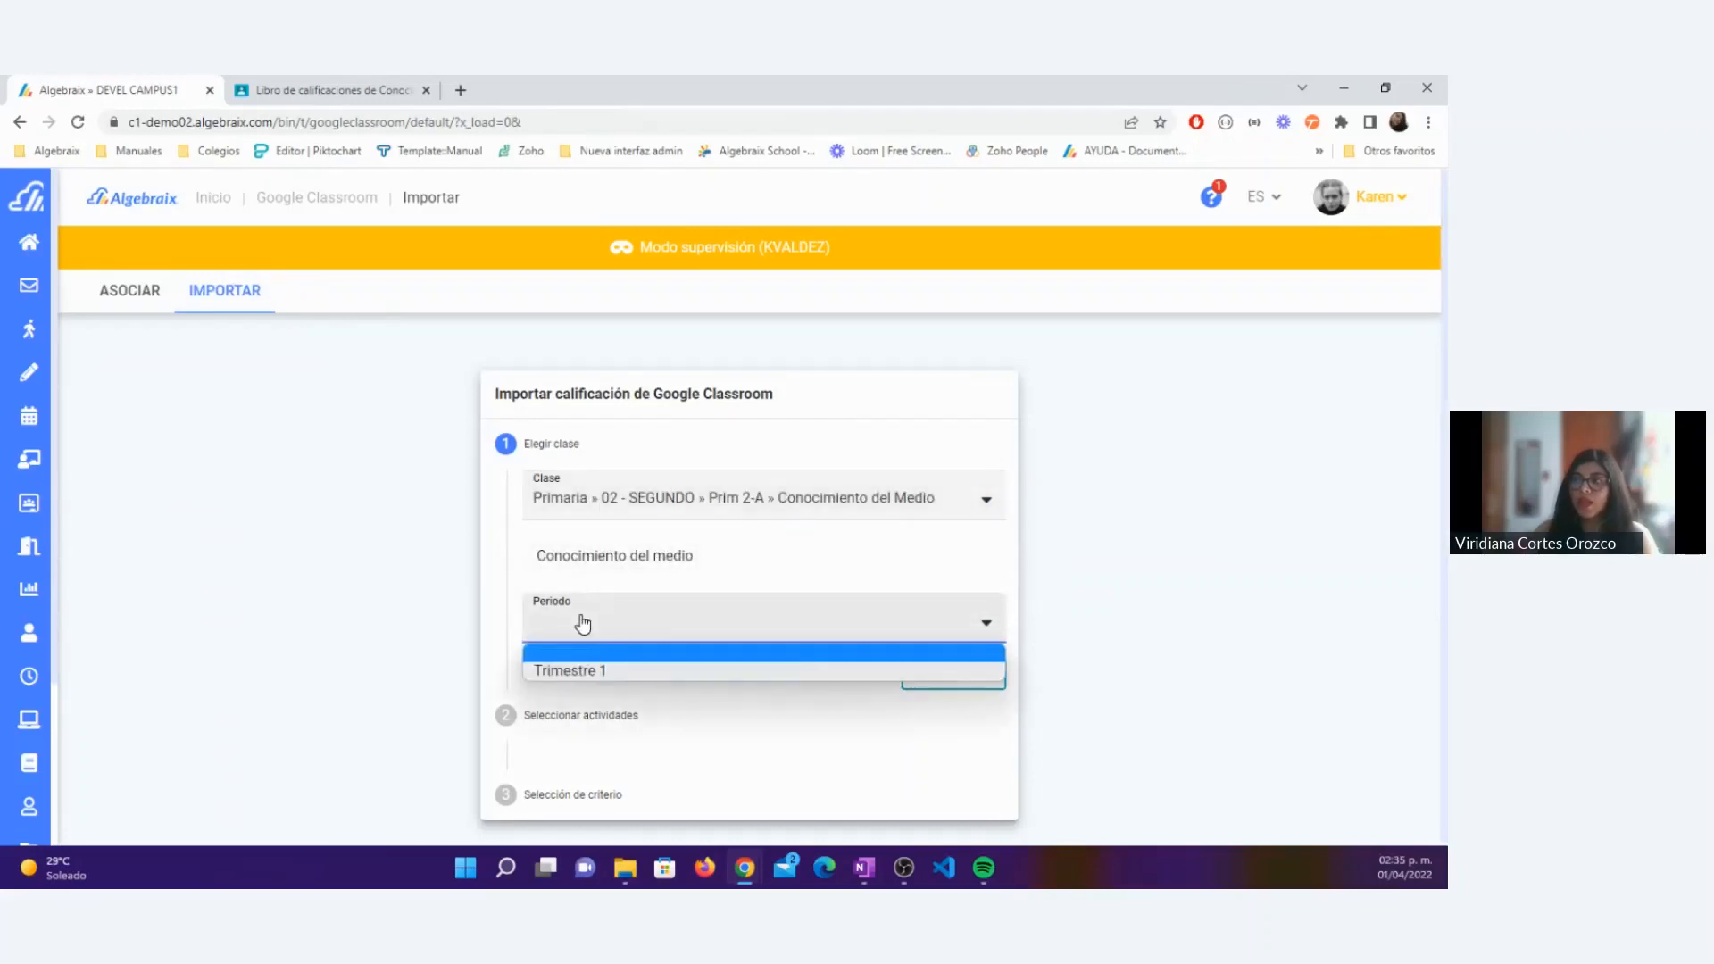
{"action": "left_click", "coordinate": [579, 678]}
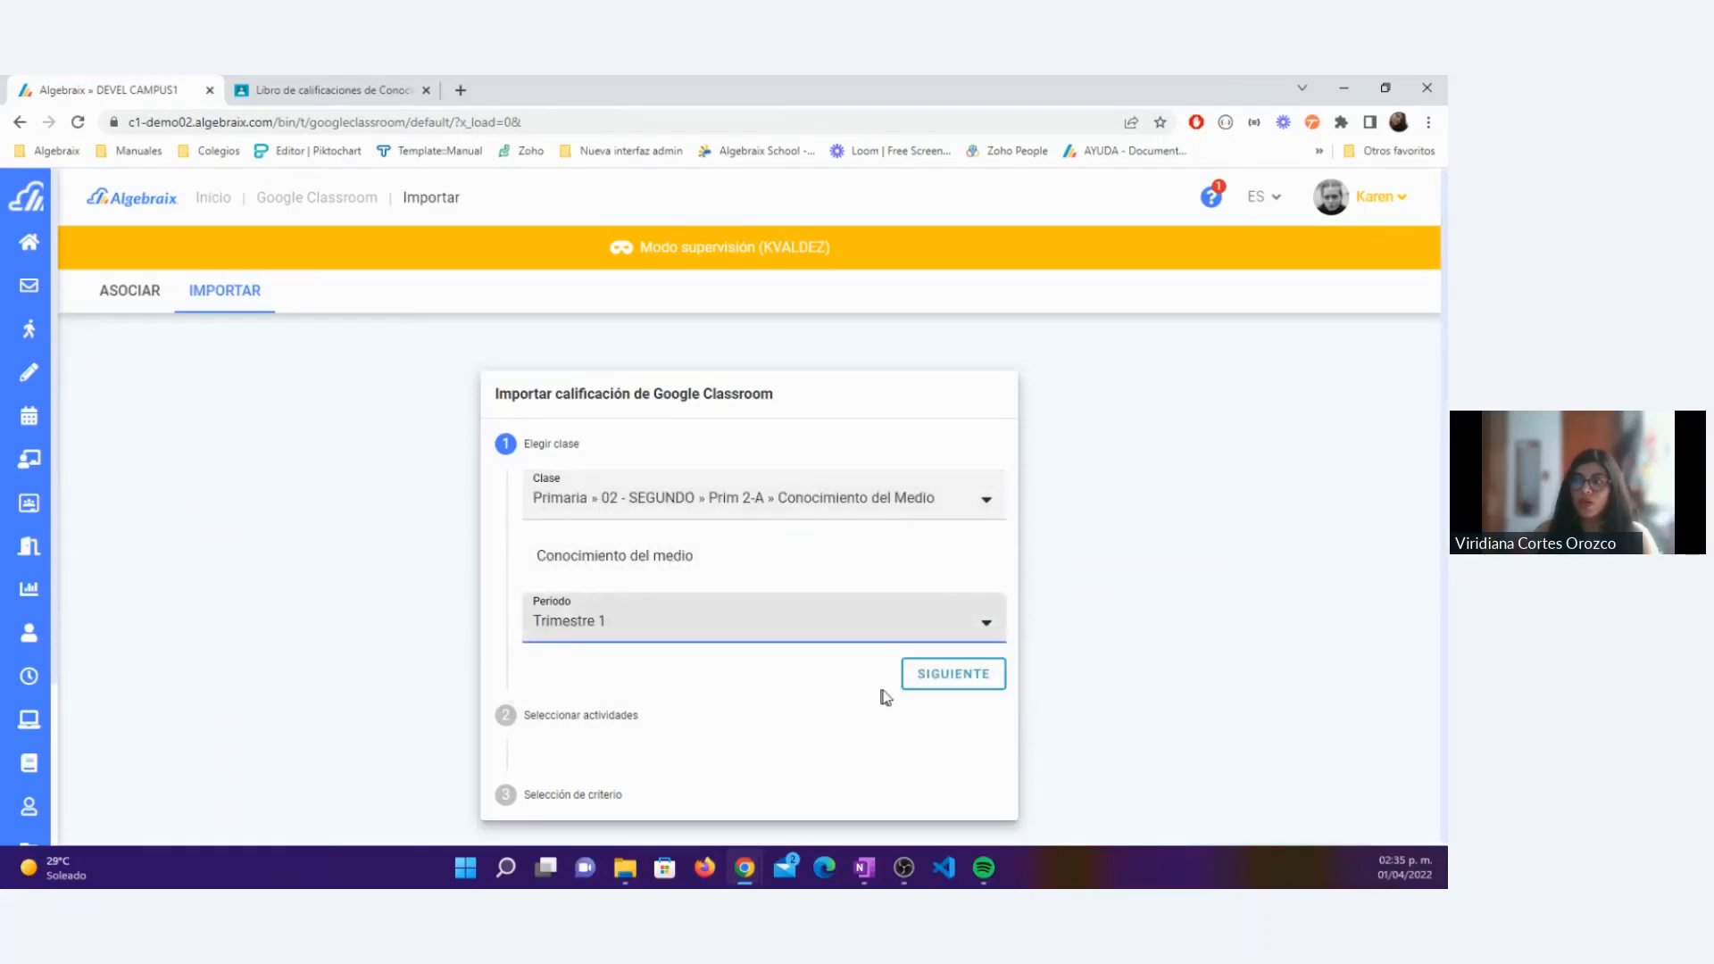
{"action": "left_click", "coordinate": [944, 682]}
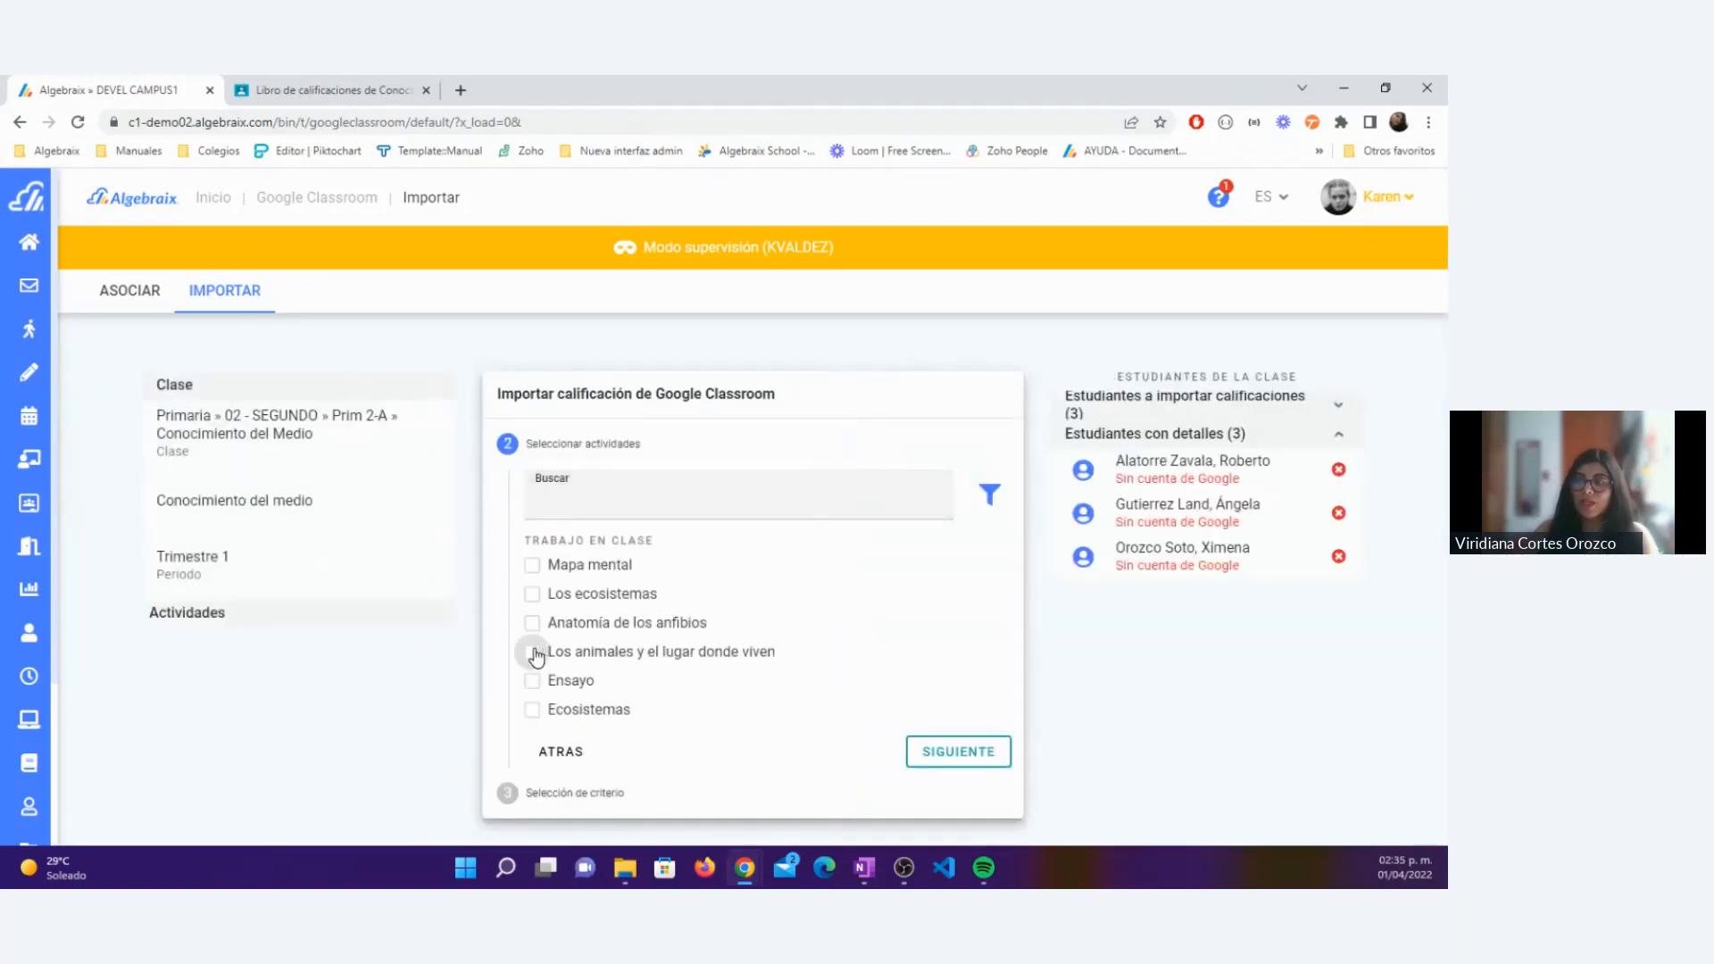
Step: Choose the activity Los animales y el lugar donde viven for import and assign it the Participación (20.0%) criterion
{"action": "left_click", "coordinate": [536, 653]}
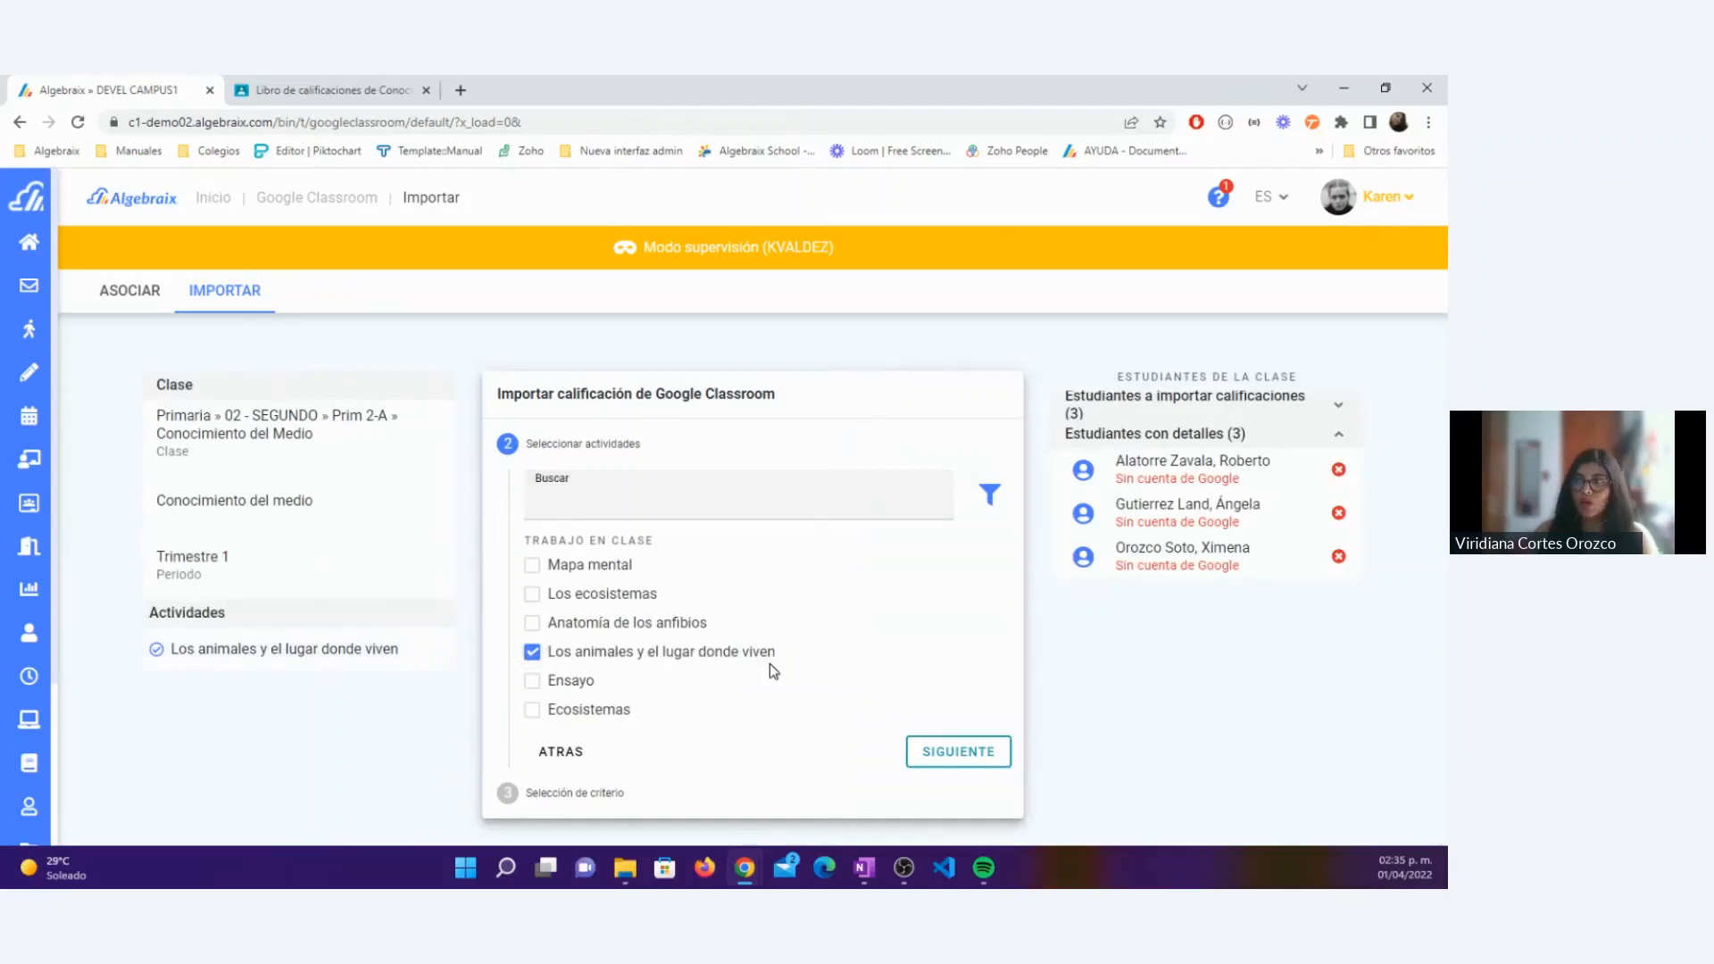
{"action": "left_click", "coordinate": [957, 752]}
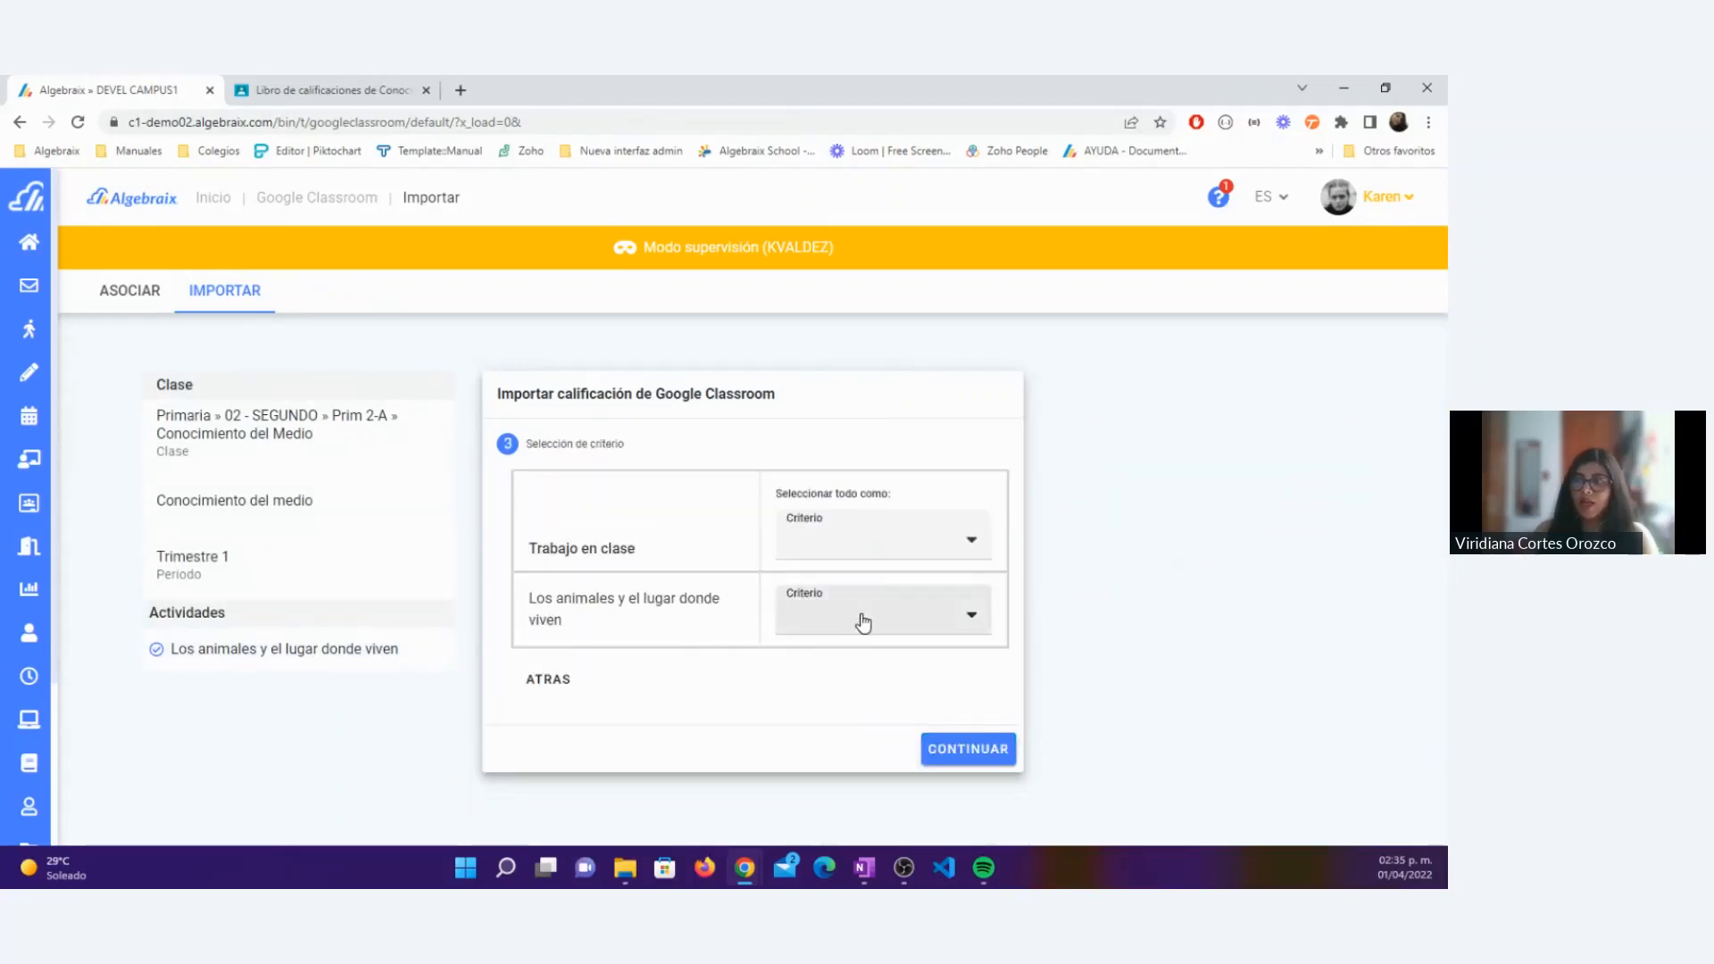
{"action": "left_click", "coordinate": [863, 623]}
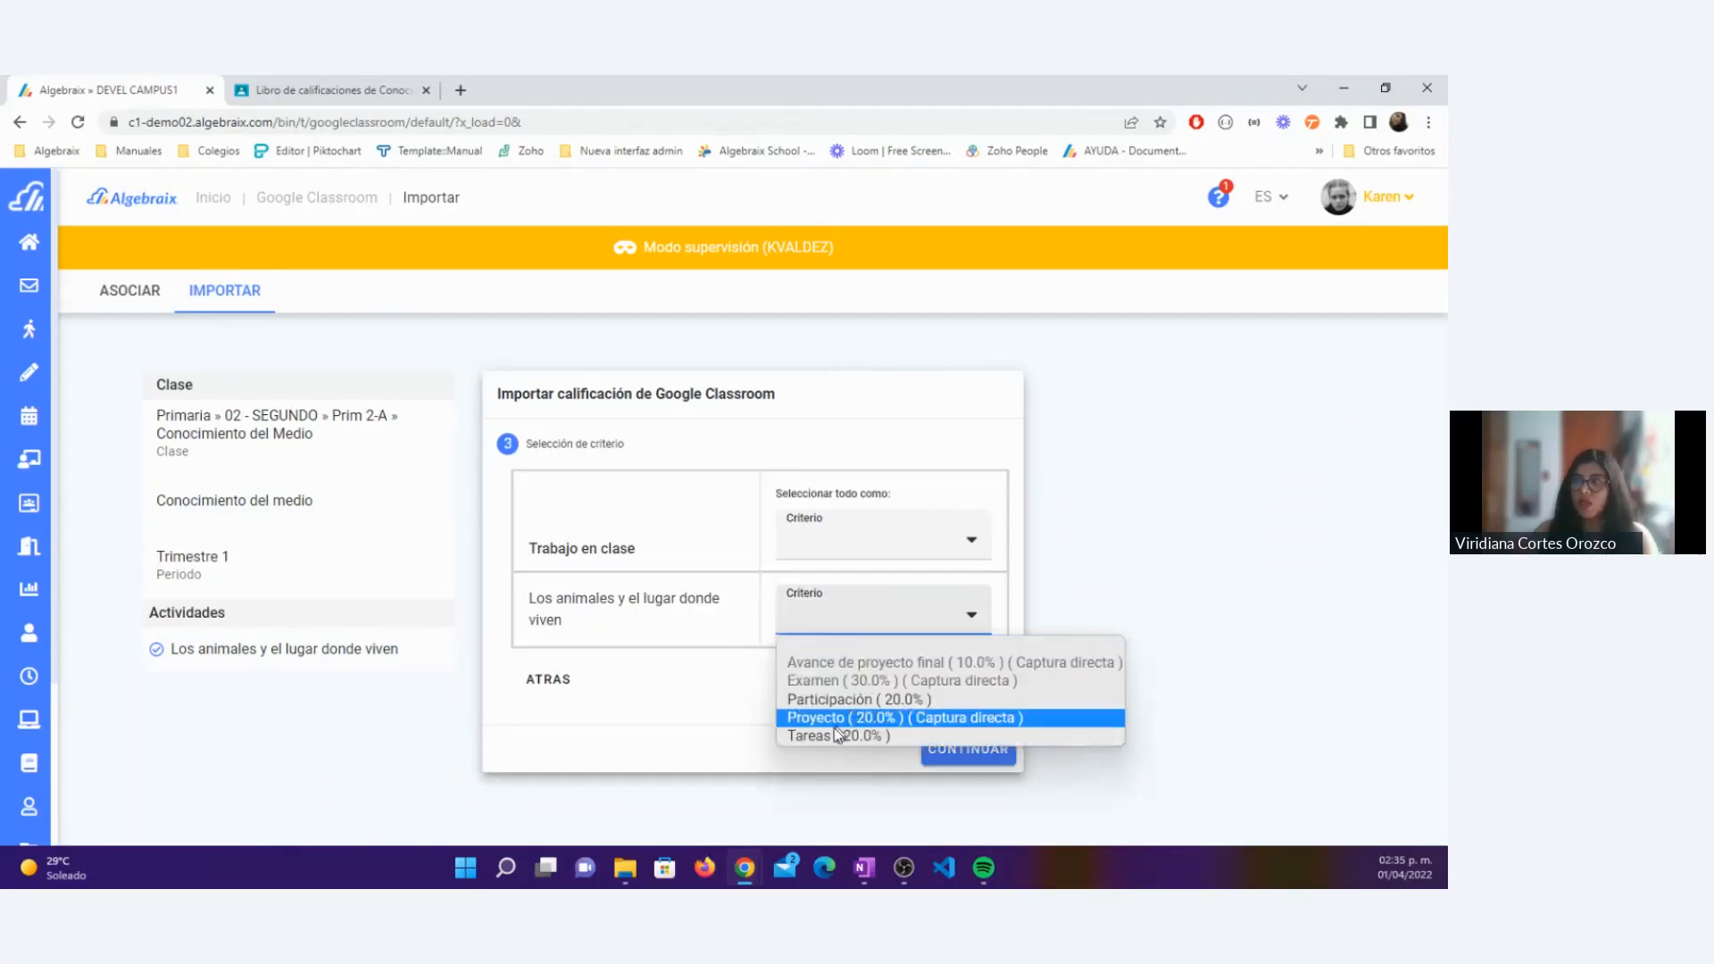
{"action": "left_click", "coordinate": [828, 705]}
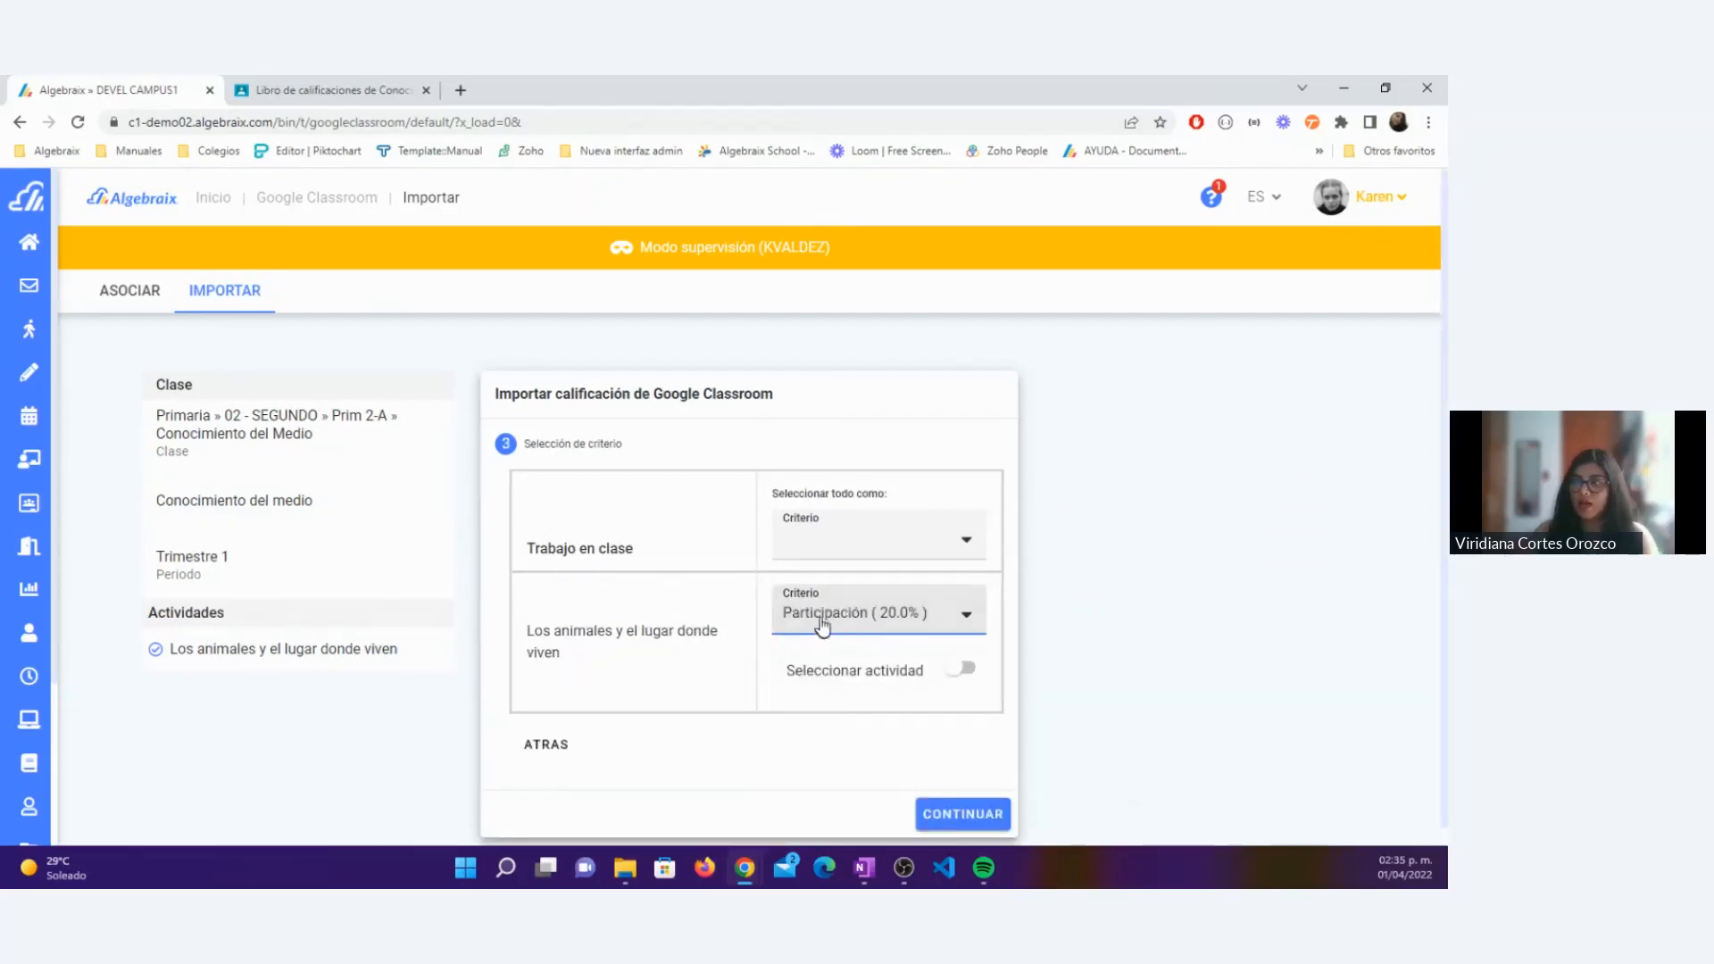
Step: Enable importing into an existing activity and link it to Los animales y el lugar donde viven
{"action": "left_click_drag", "start_coordinate": [789, 682], "coordinate": [922, 677]}
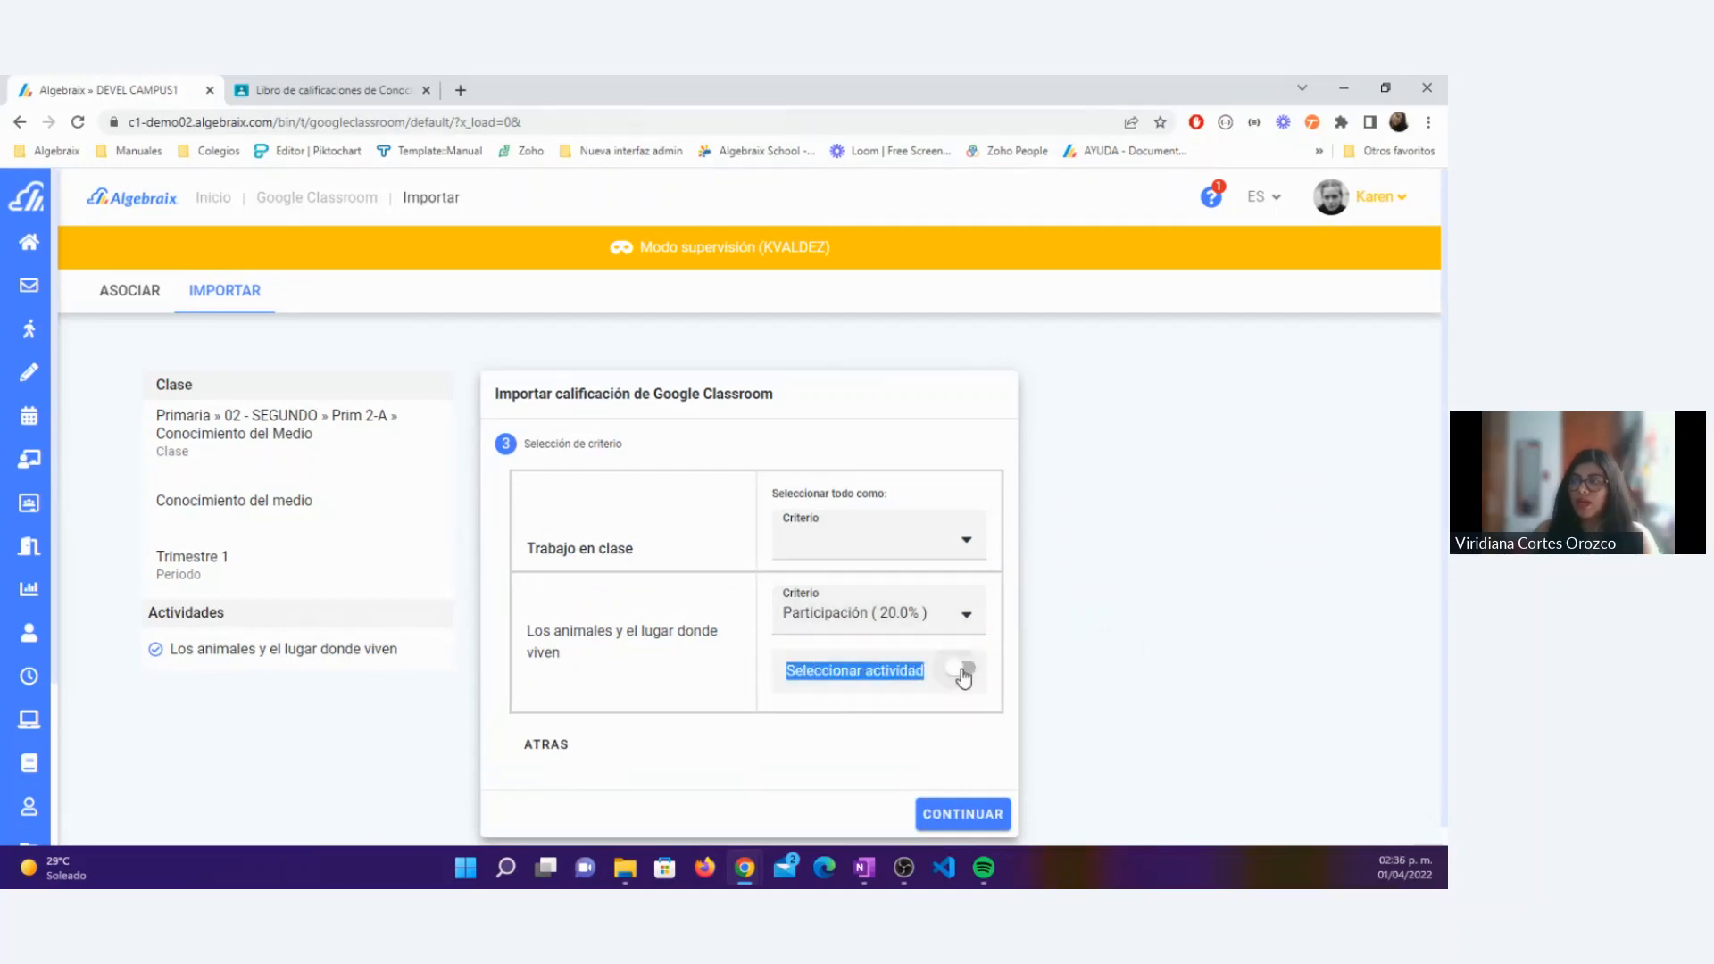
{"action": "left_click", "coordinate": [964, 672]}
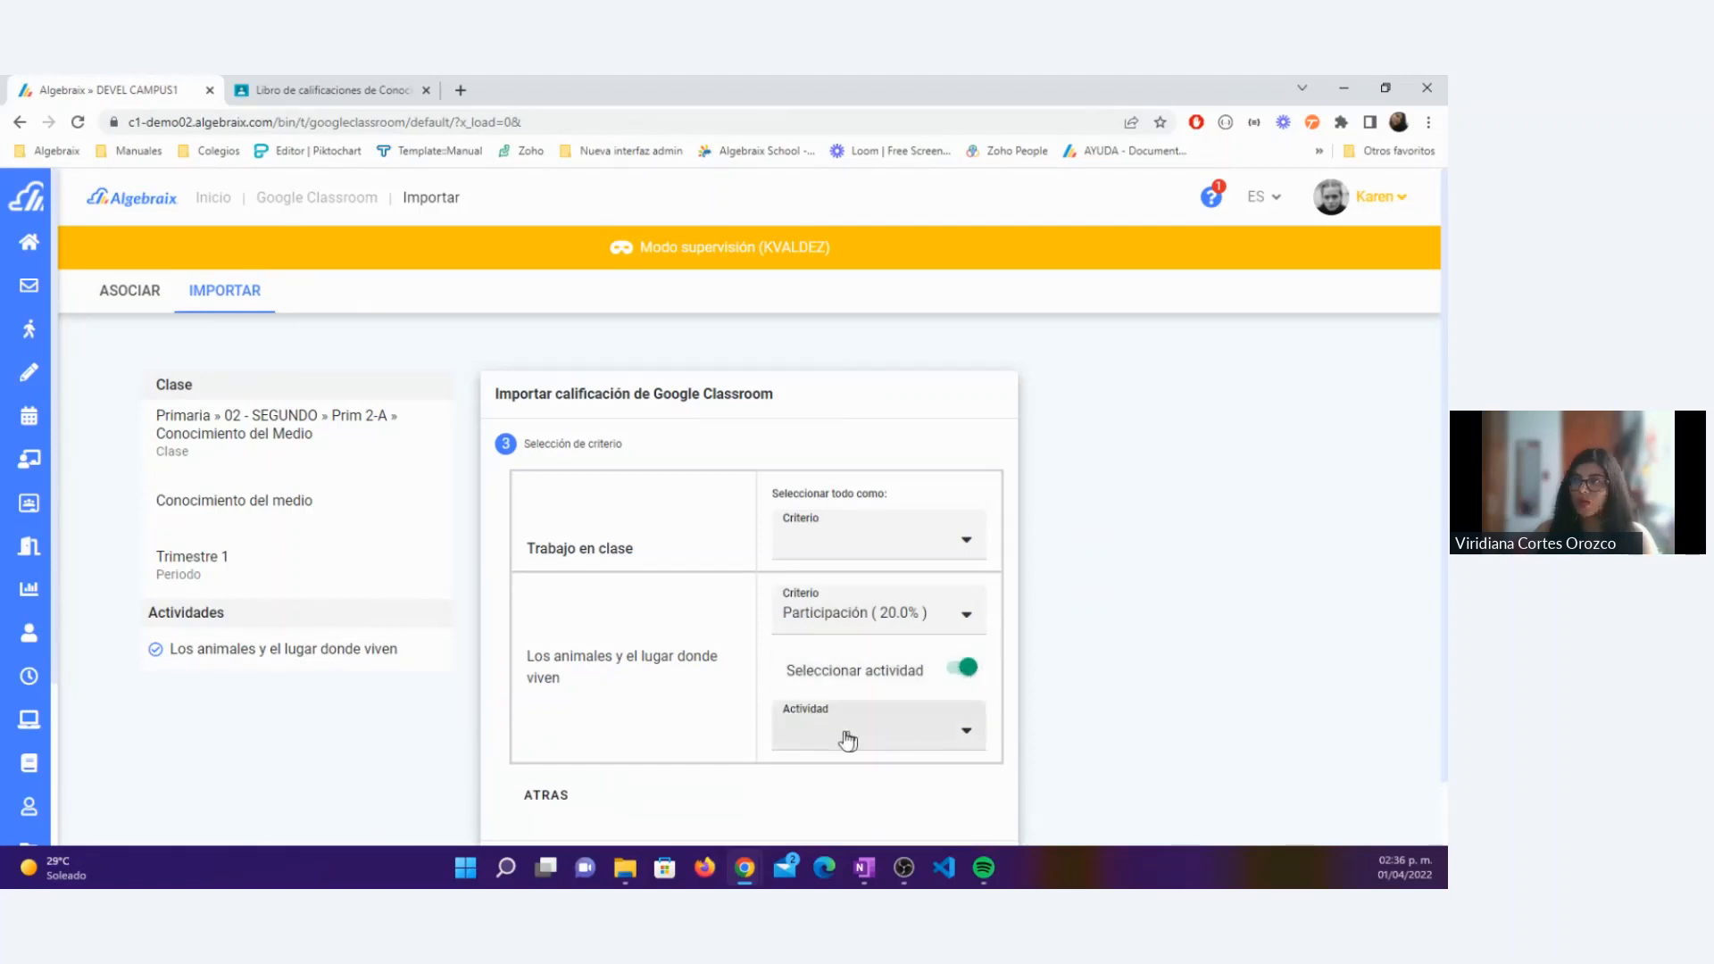
{"action": "left_click", "coordinate": [914, 740]}
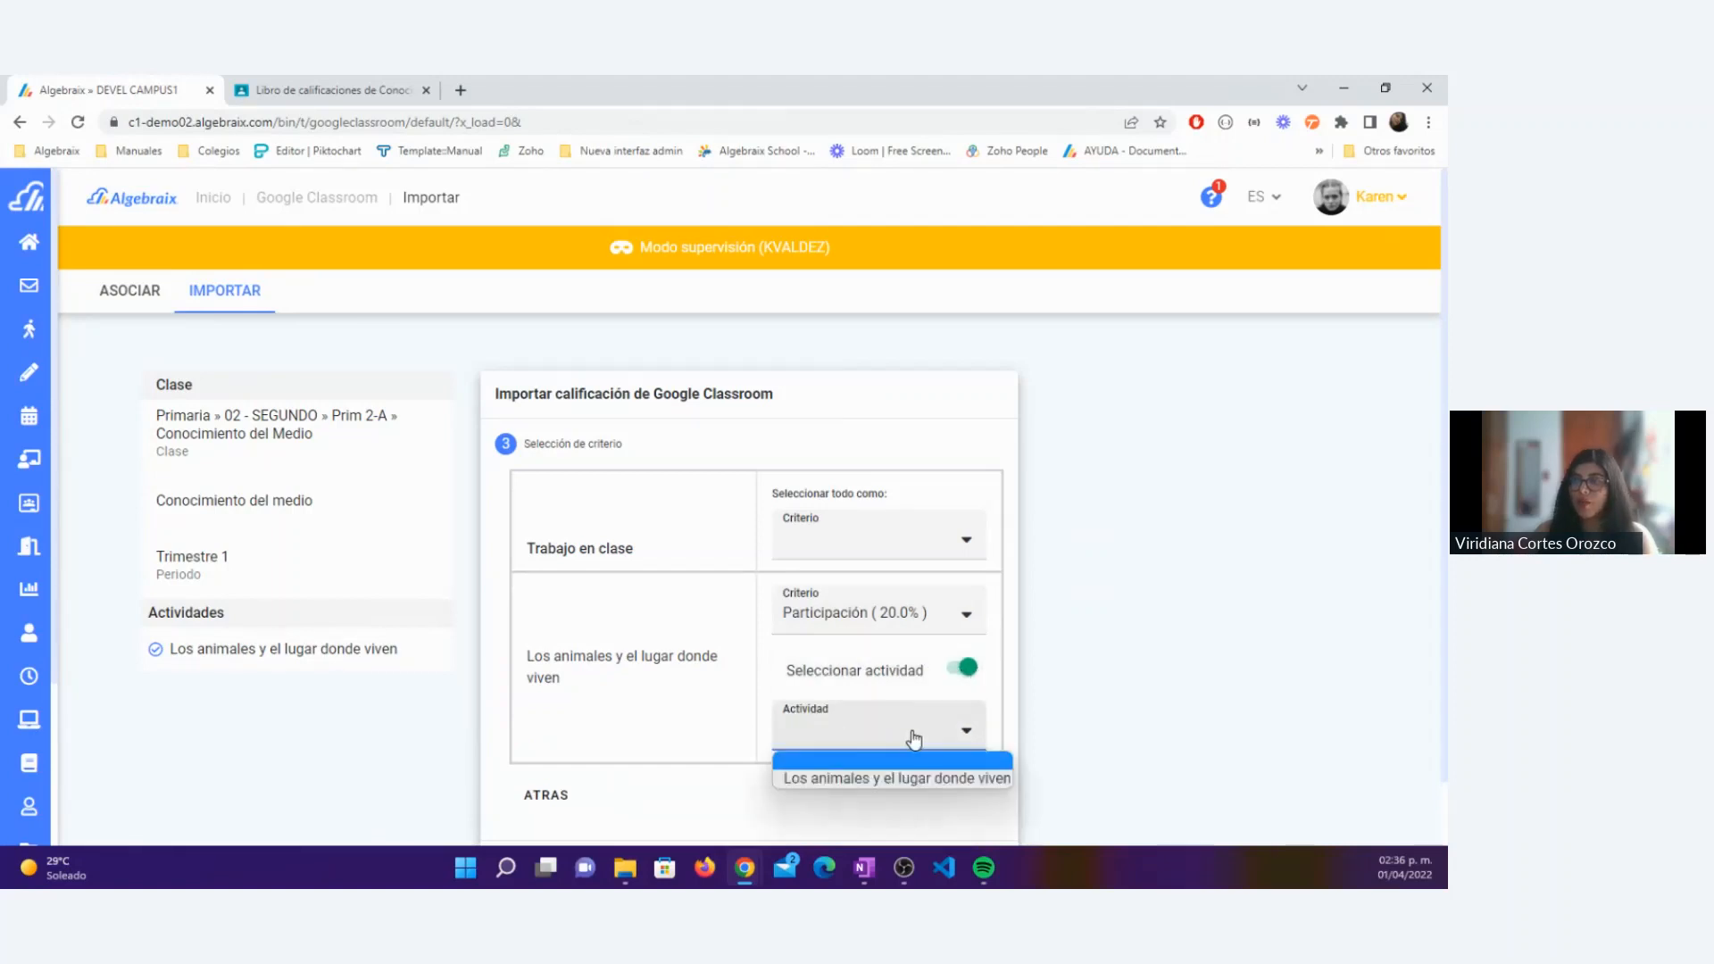
{"action": "left_click", "coordinate": [875, 780]}
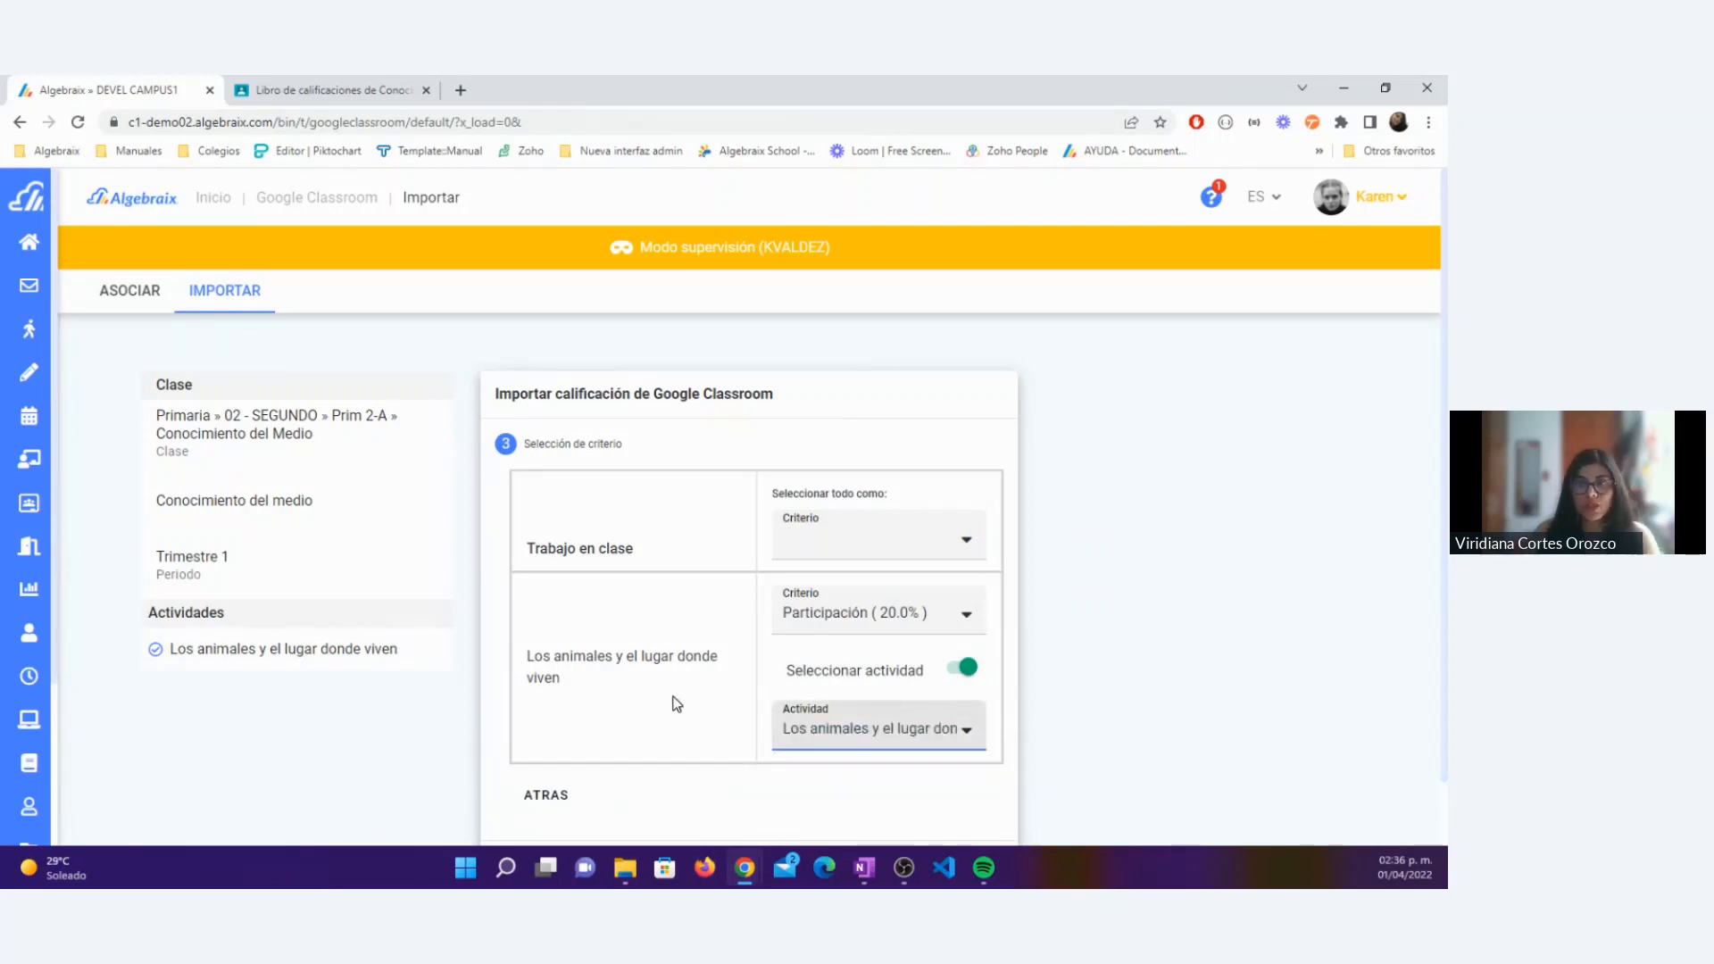
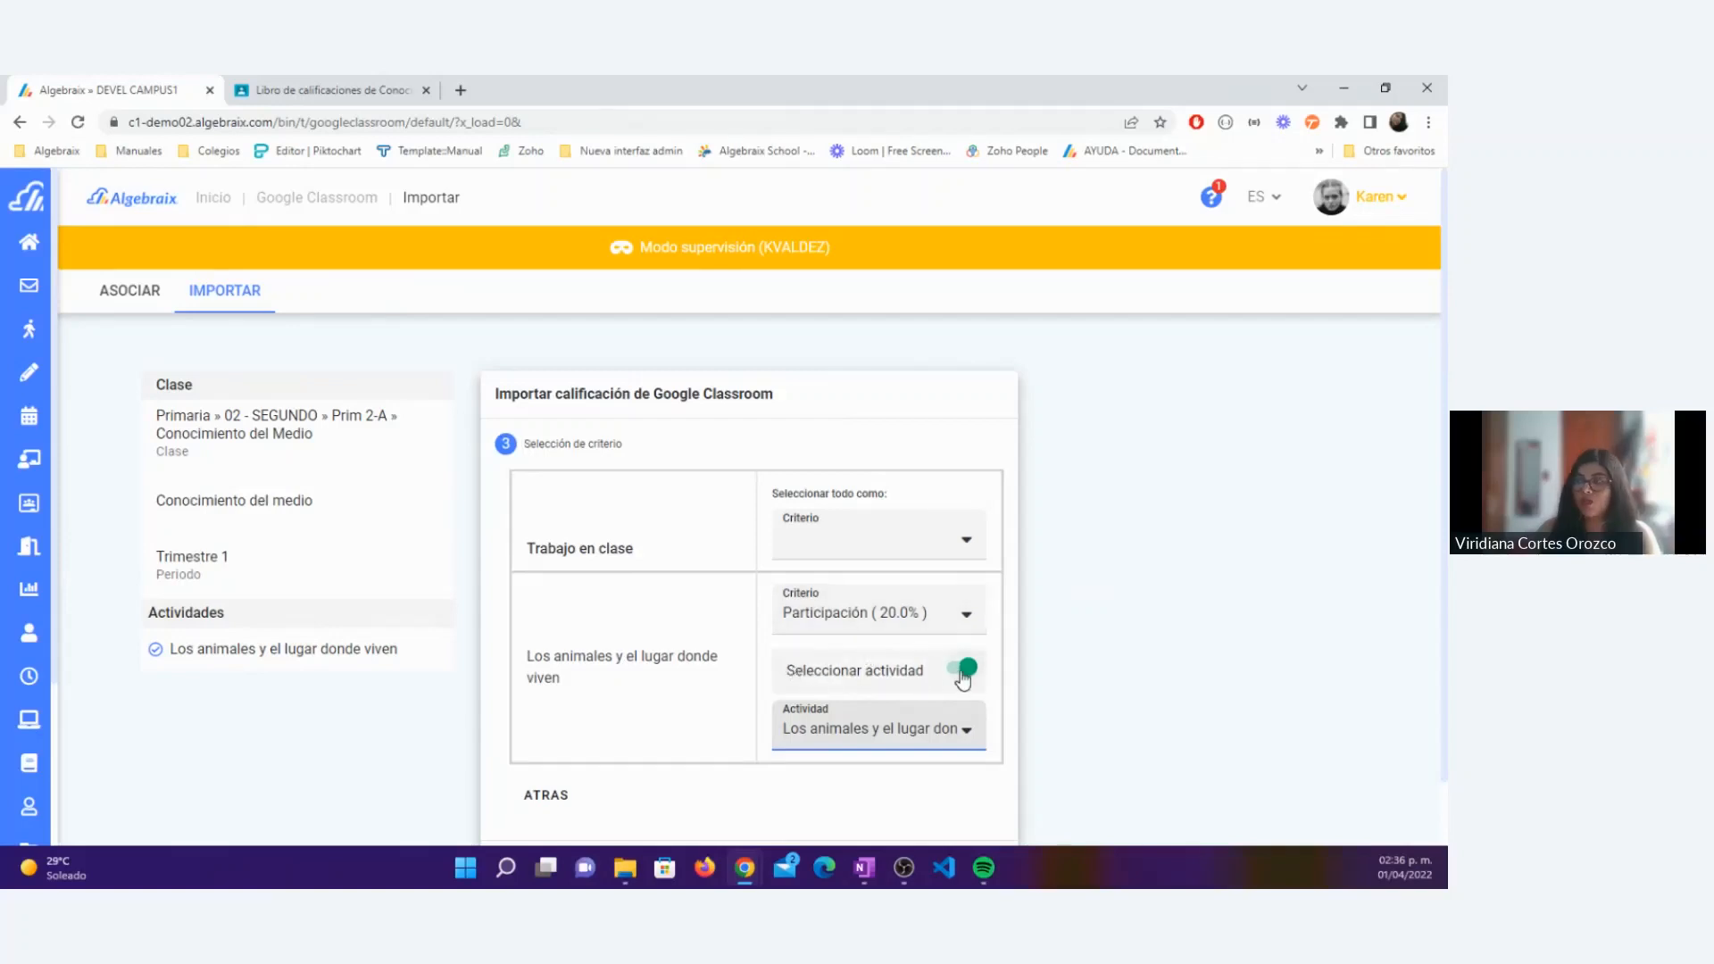
Step: Keep Los animales y el lugar donde viven as the destination activity and continue to the import verification
{"action": "left_click", "coordinate": [852, 729]}
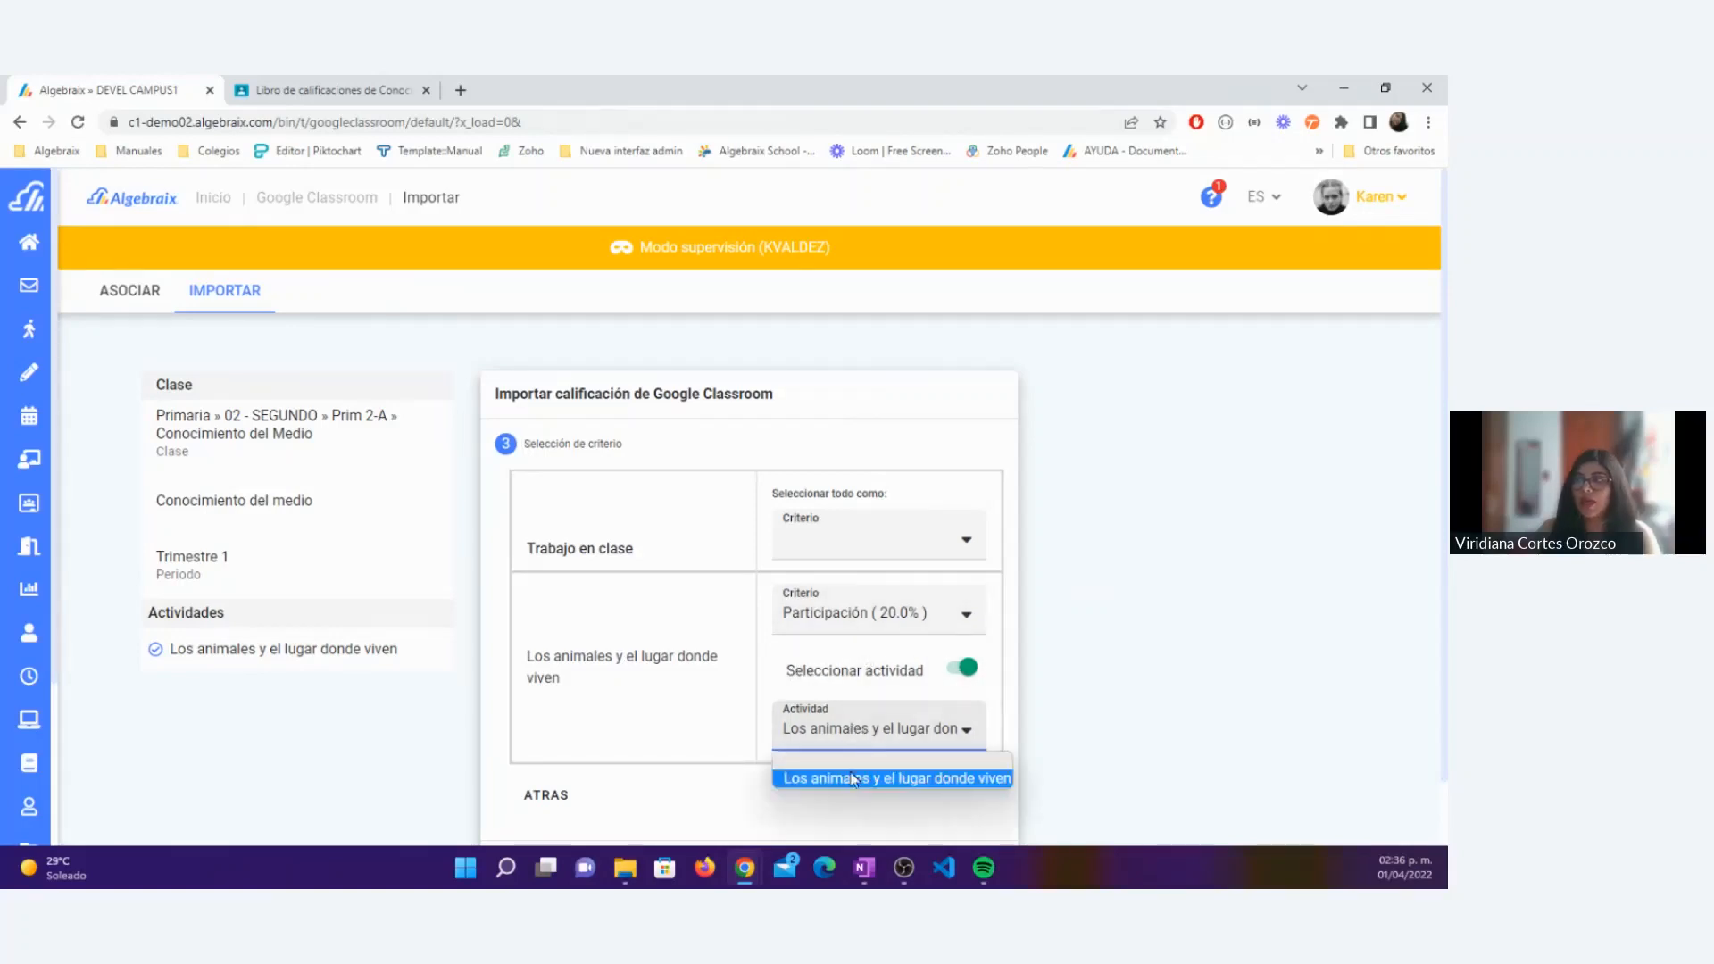
{"action": "left_click", "coordinate": [853, 780]}
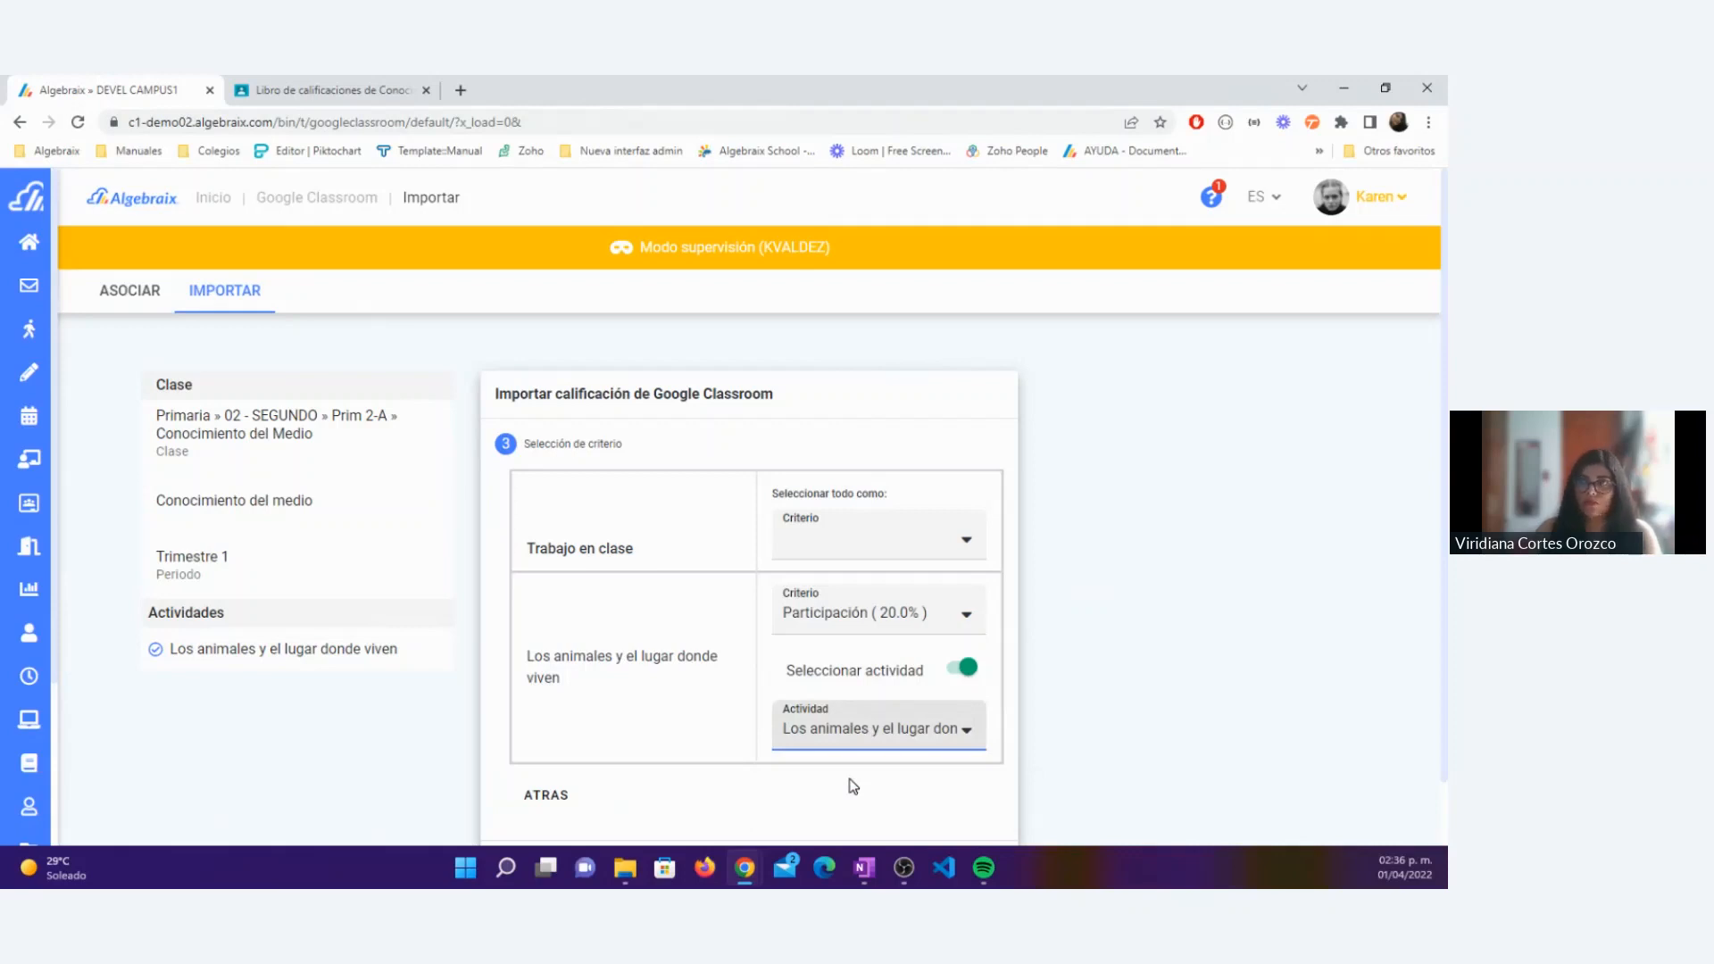
{"action": "left_click", "coordinate": [850, 781]}
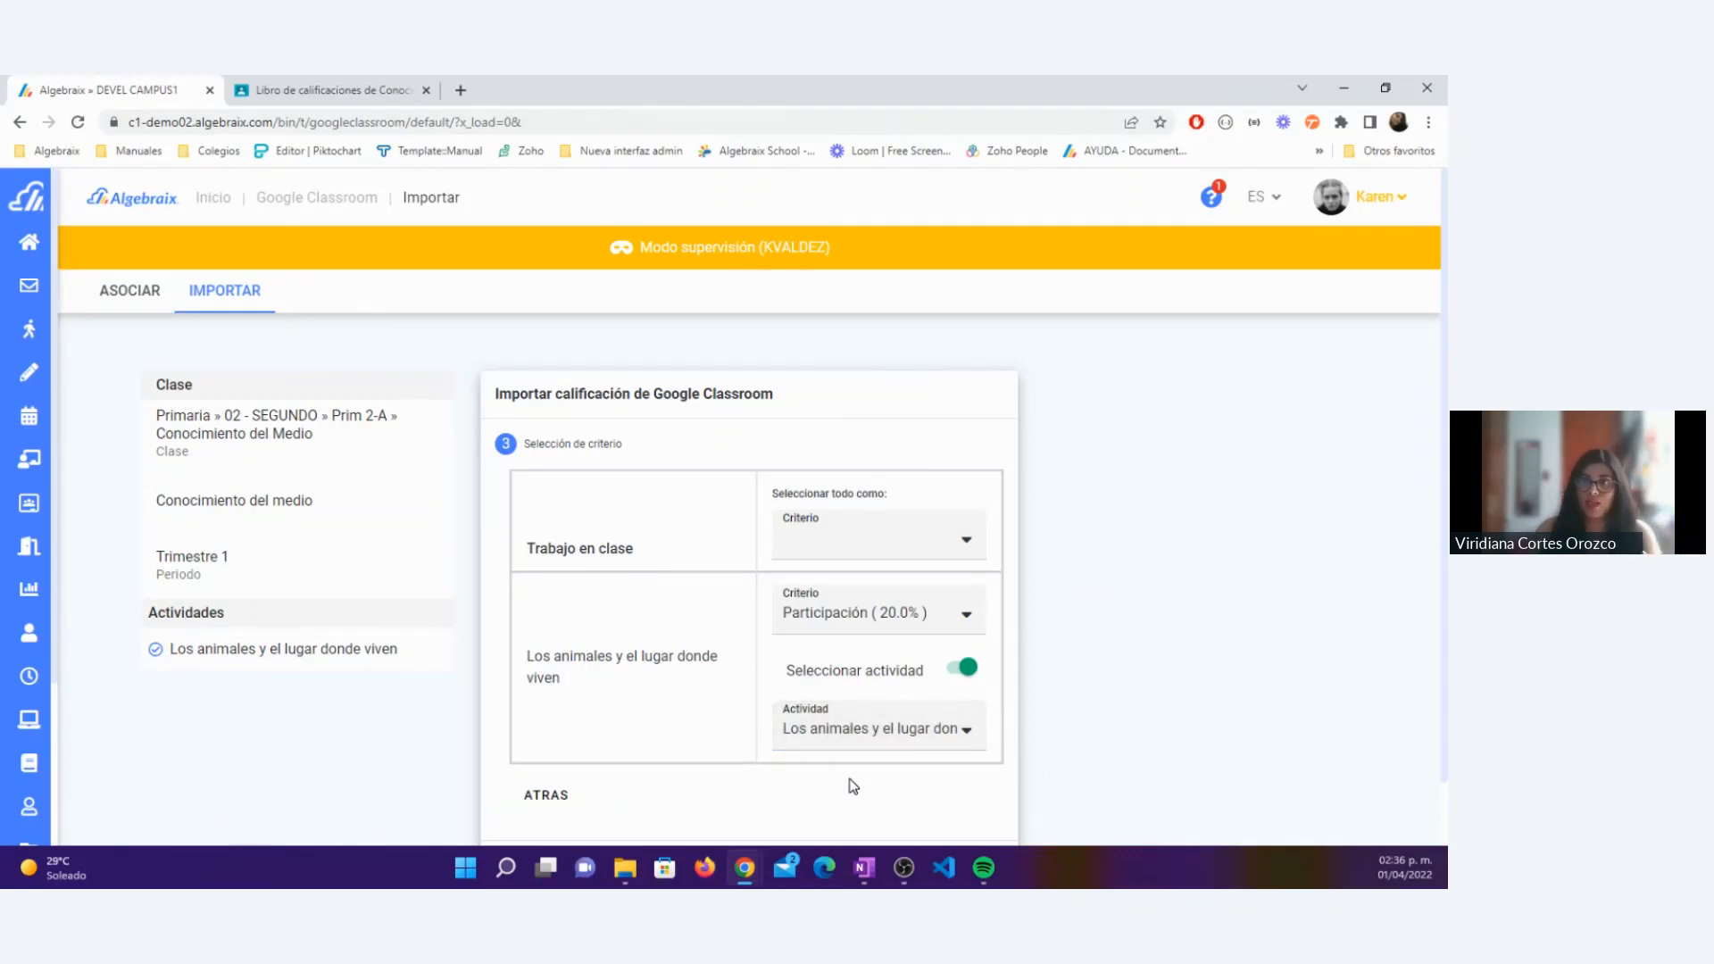
{"action": "scroll", "coordinate": [844, 772], "scroll_direction": "down", "scroll_amount": 1}
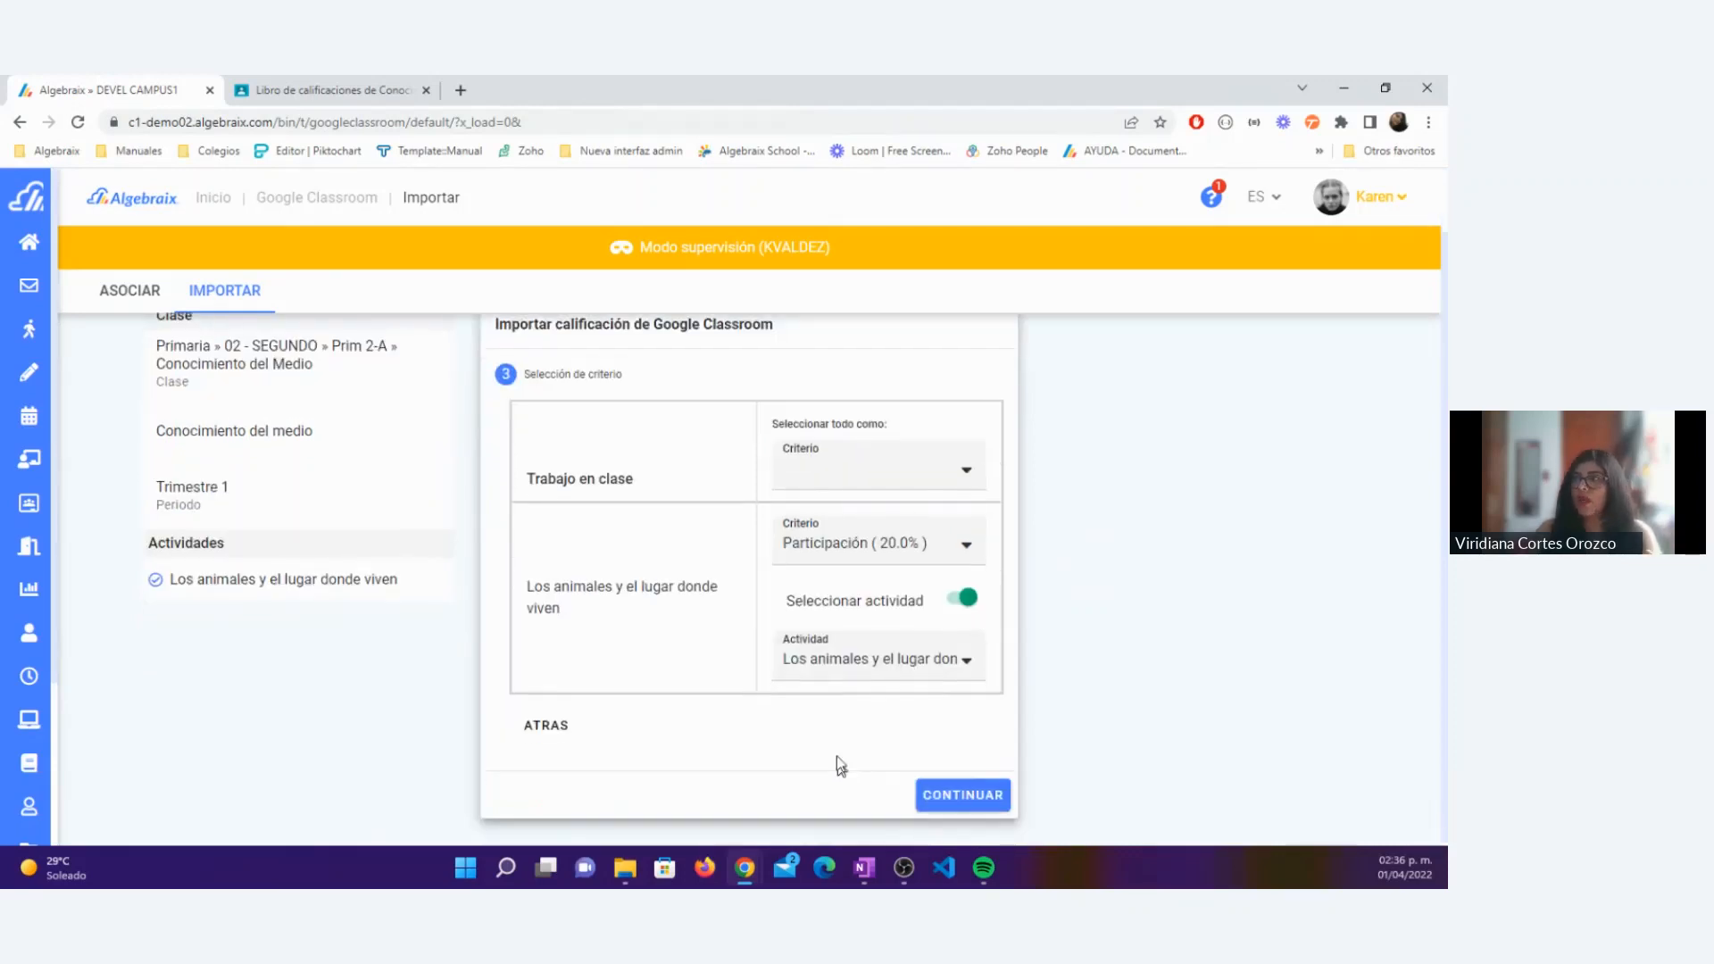
{"action": "left_click", "coordinate": [931, 786]}
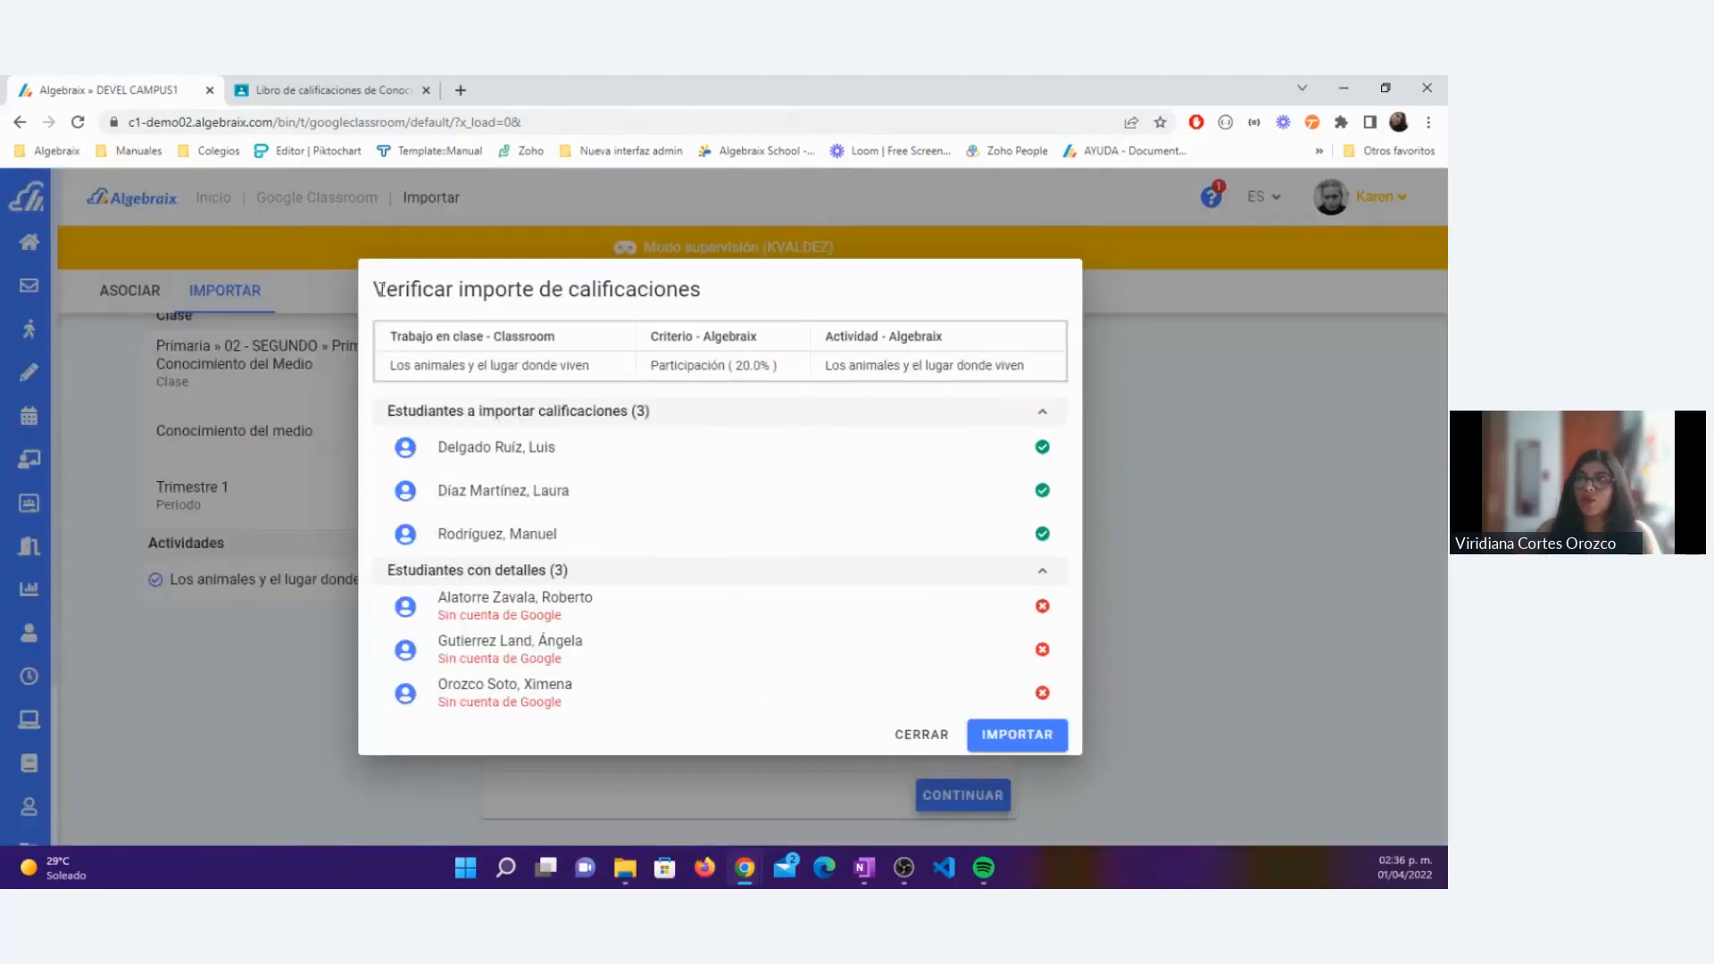
Step: Check the Classroom assignment, criterion and Algebraix activity in the verification summary, and import the grades
{"action": "left_click_drag", "start_coordinate": [375, 288], "coordinate": [764, 282]}
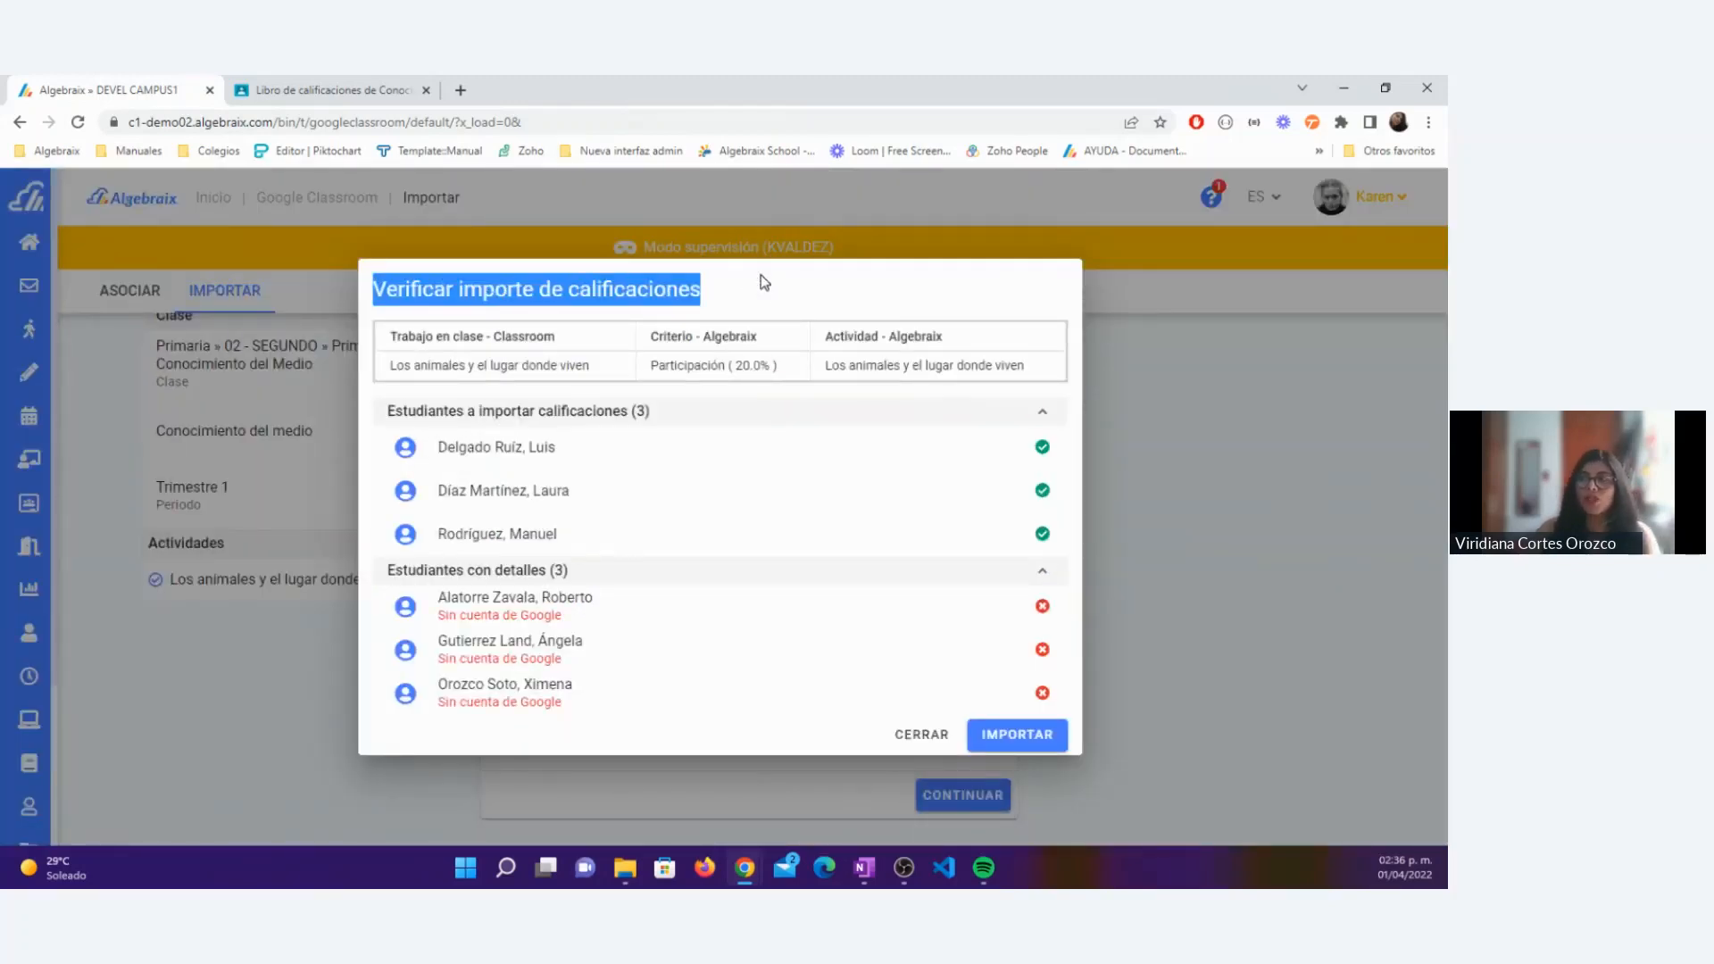
{"action": "left_click", "coordinate": [761, 285]}
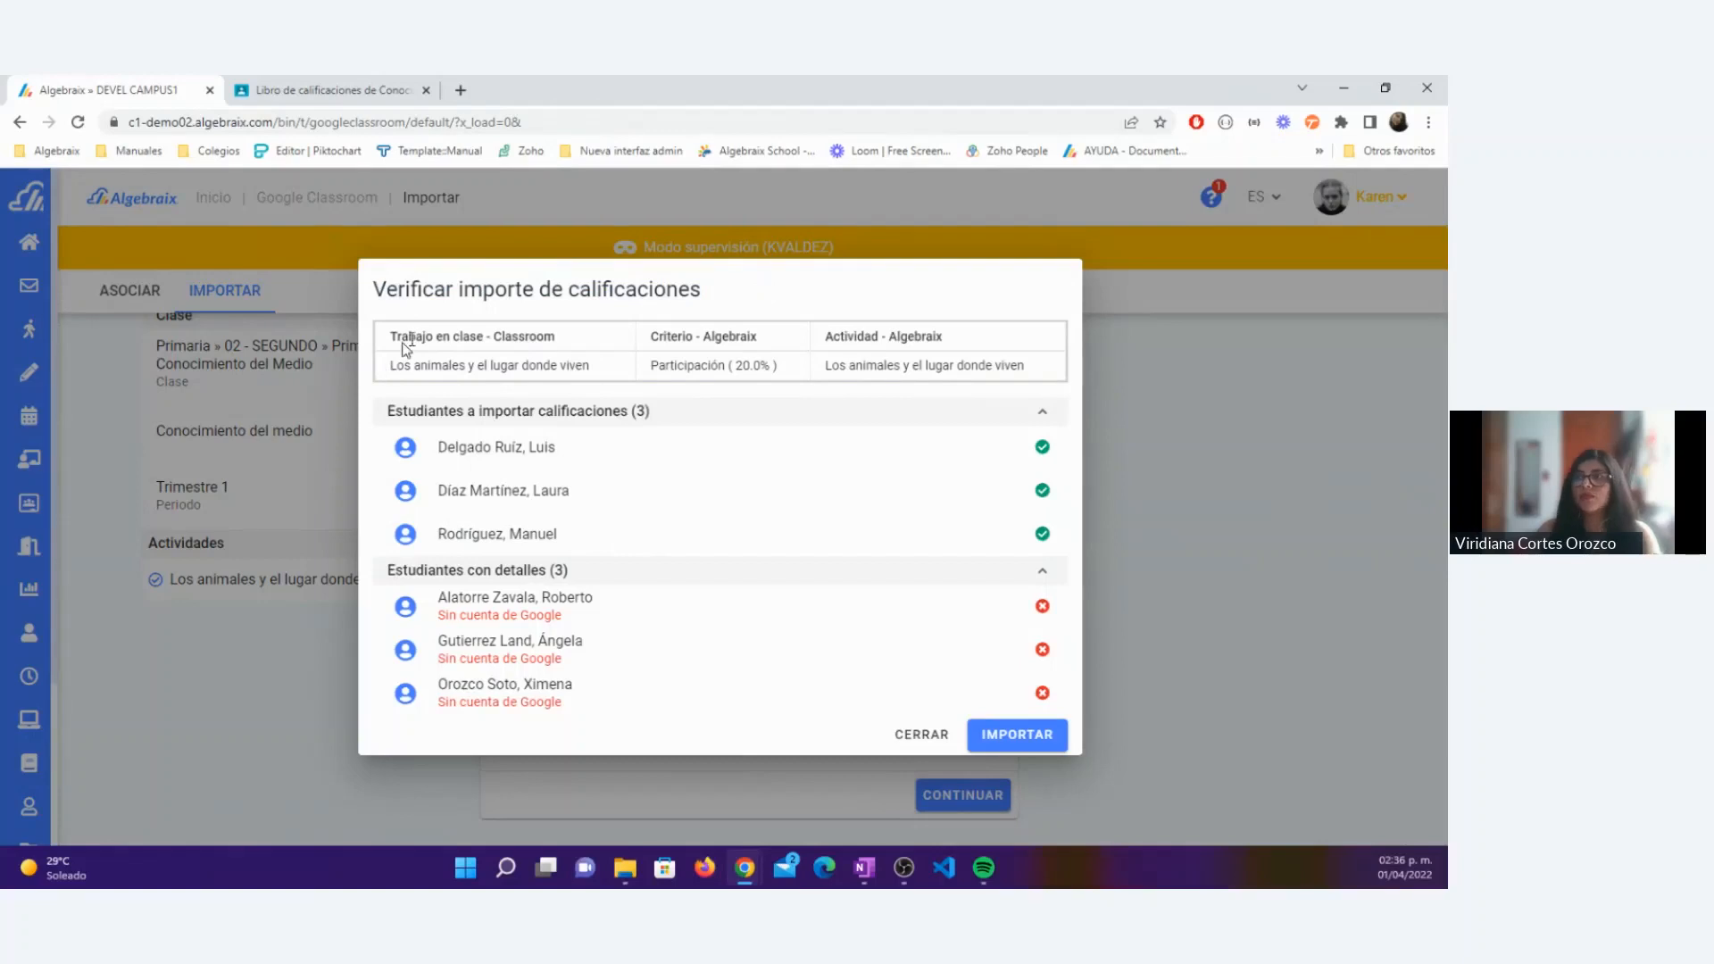
{"action": "left_click_drag", "start_coordinate": [822, 338], "coordinate": [964, 345]}
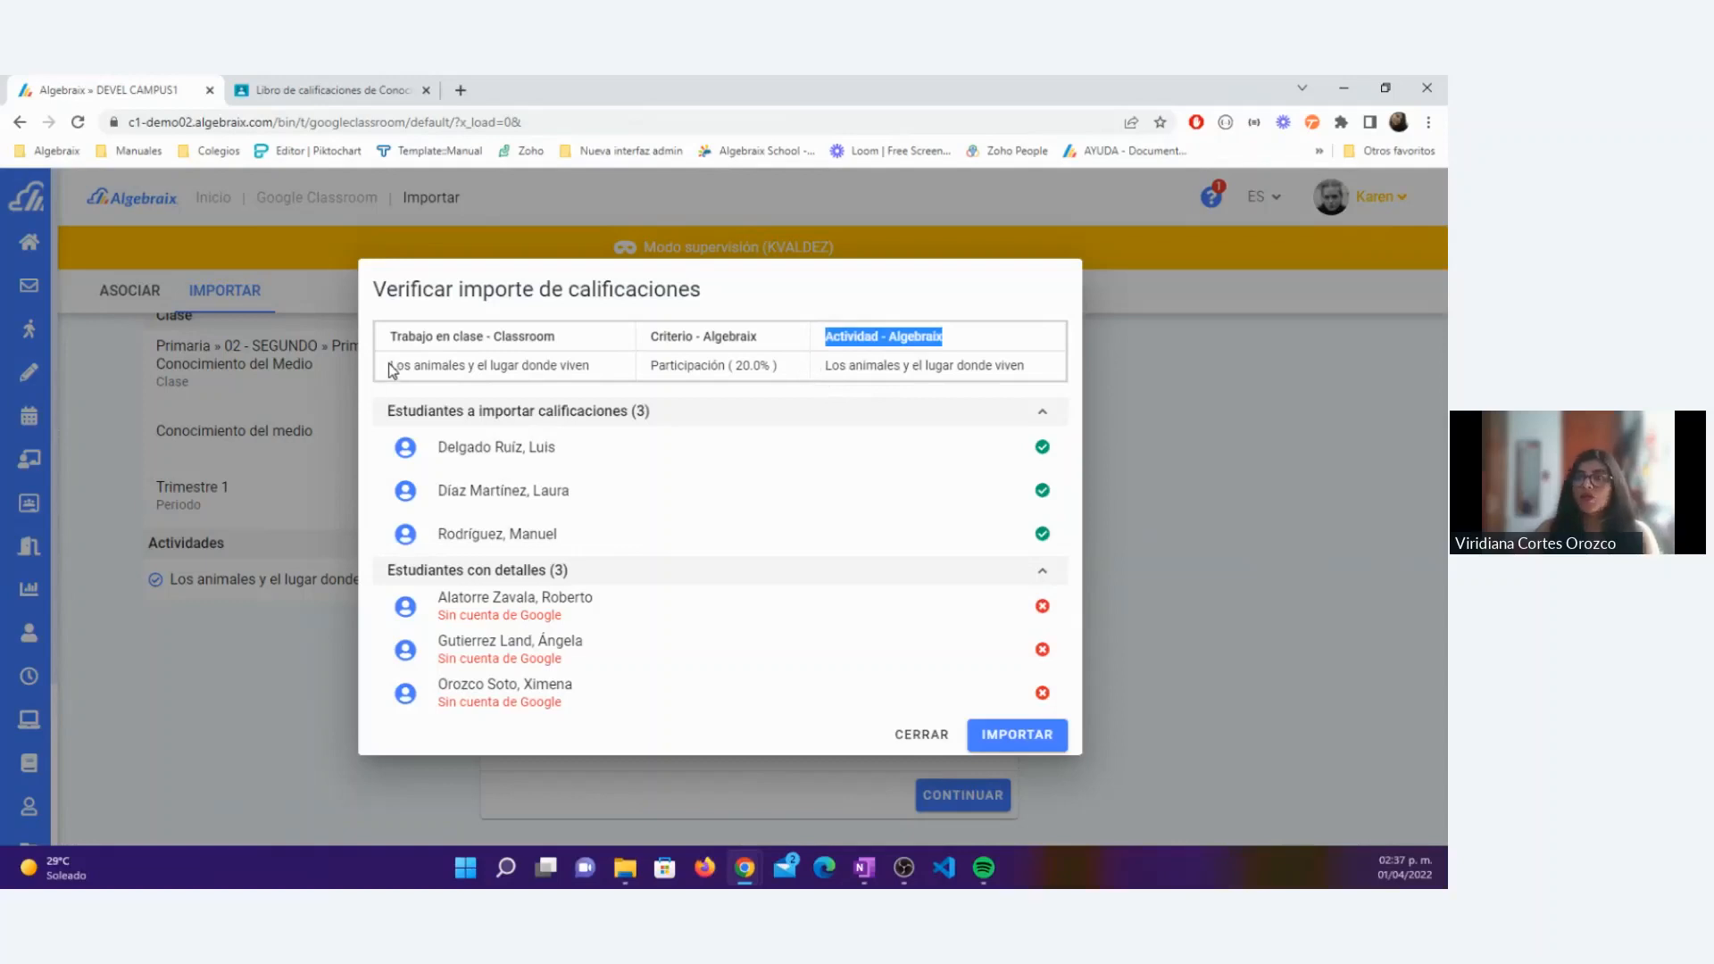
{"action": "left_click_drag", "start_coordinate": [391, 366], "coordinate": [603, 379]}
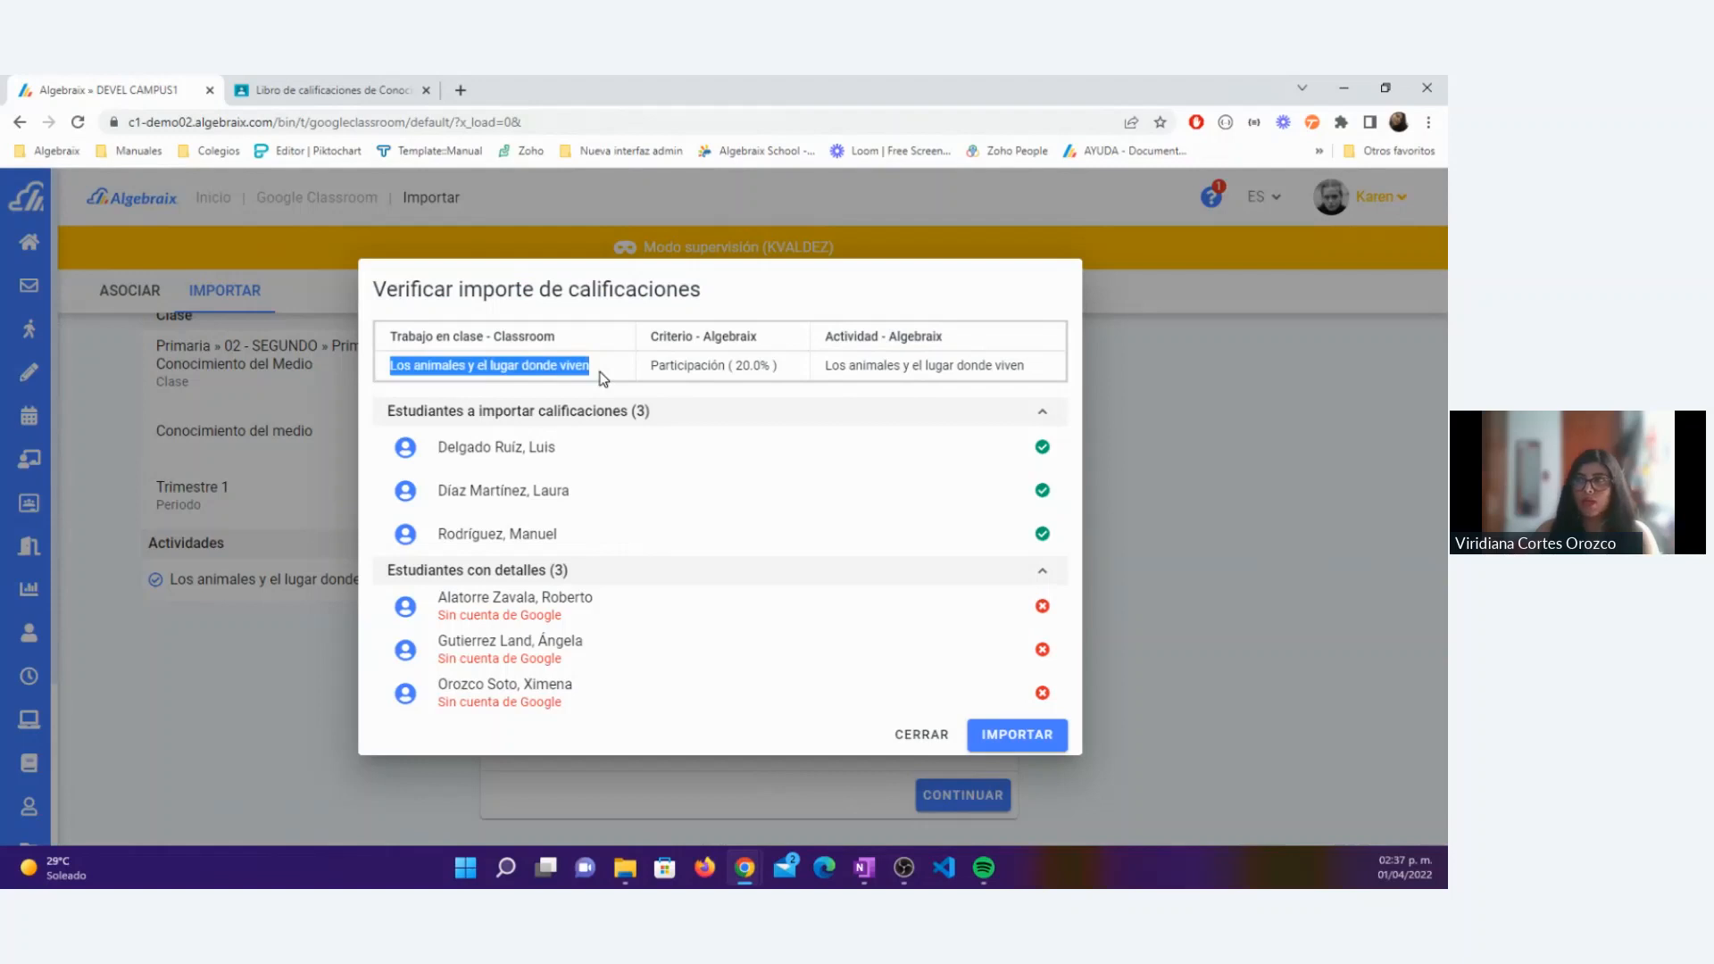
{"action": "left_click", "coordinate": [632, 372]}
{"action": "left_click_drag", "start_coordinate": [644, 372], "coordinate": [1043, 375]}
{"action": "left_click", "coordinate": [792, 386]}
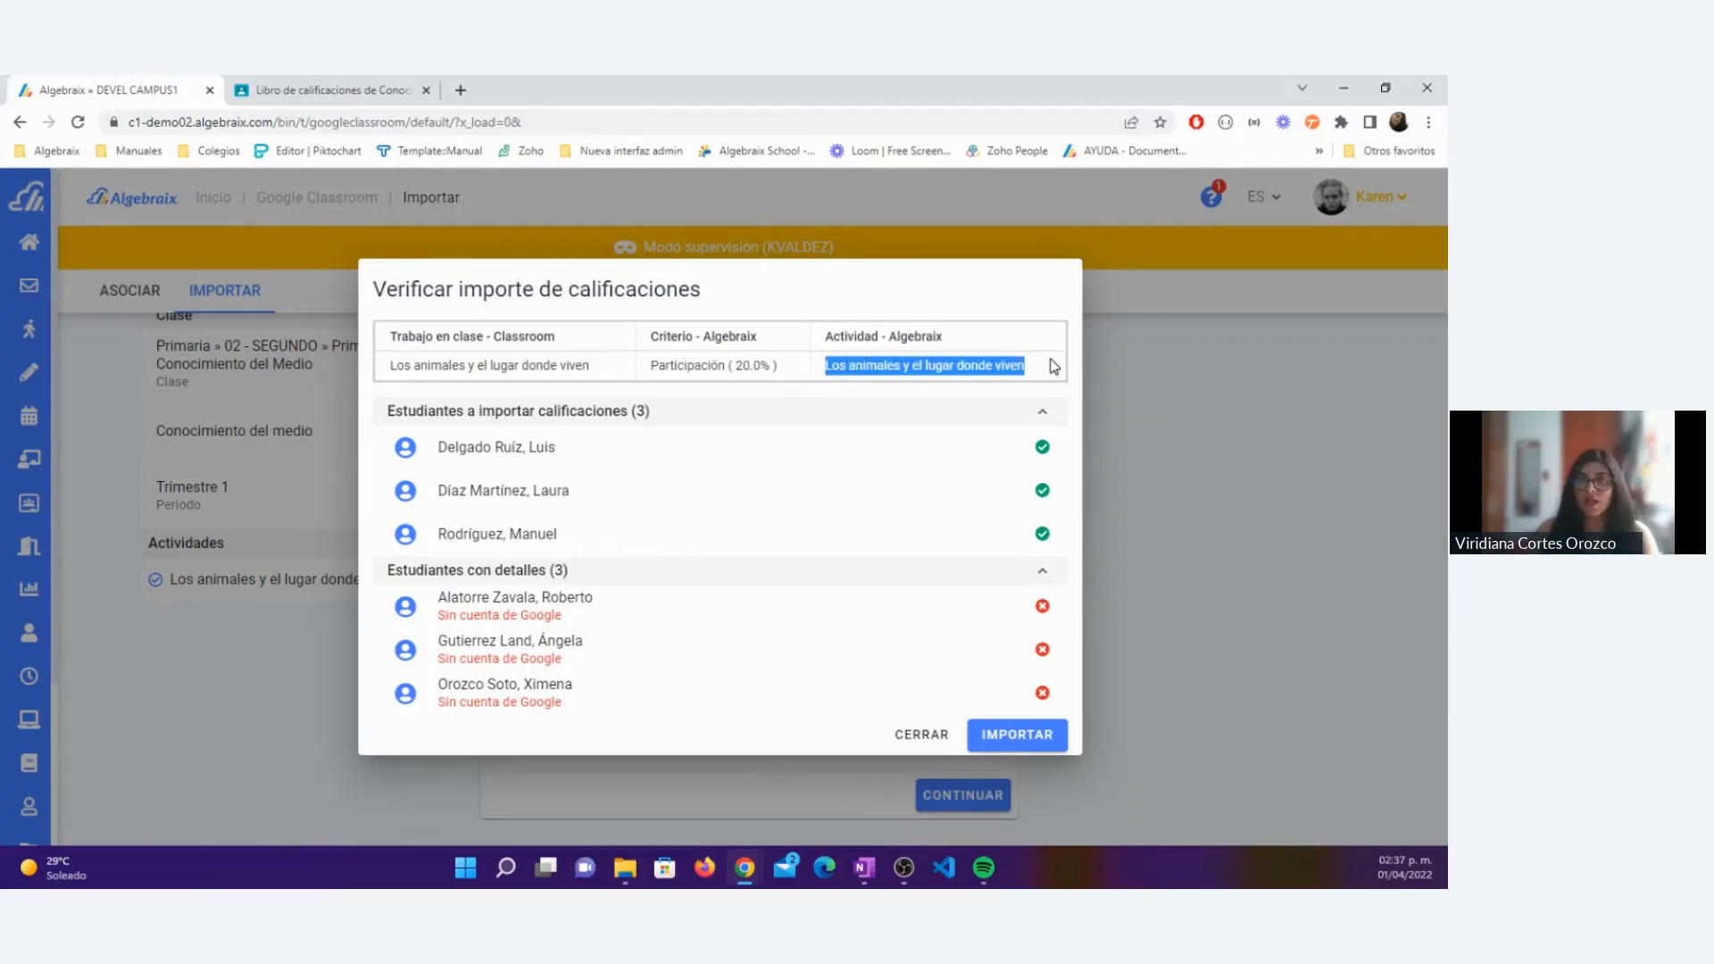
{"action": "left_click", "coordinate": [1053, 366]}
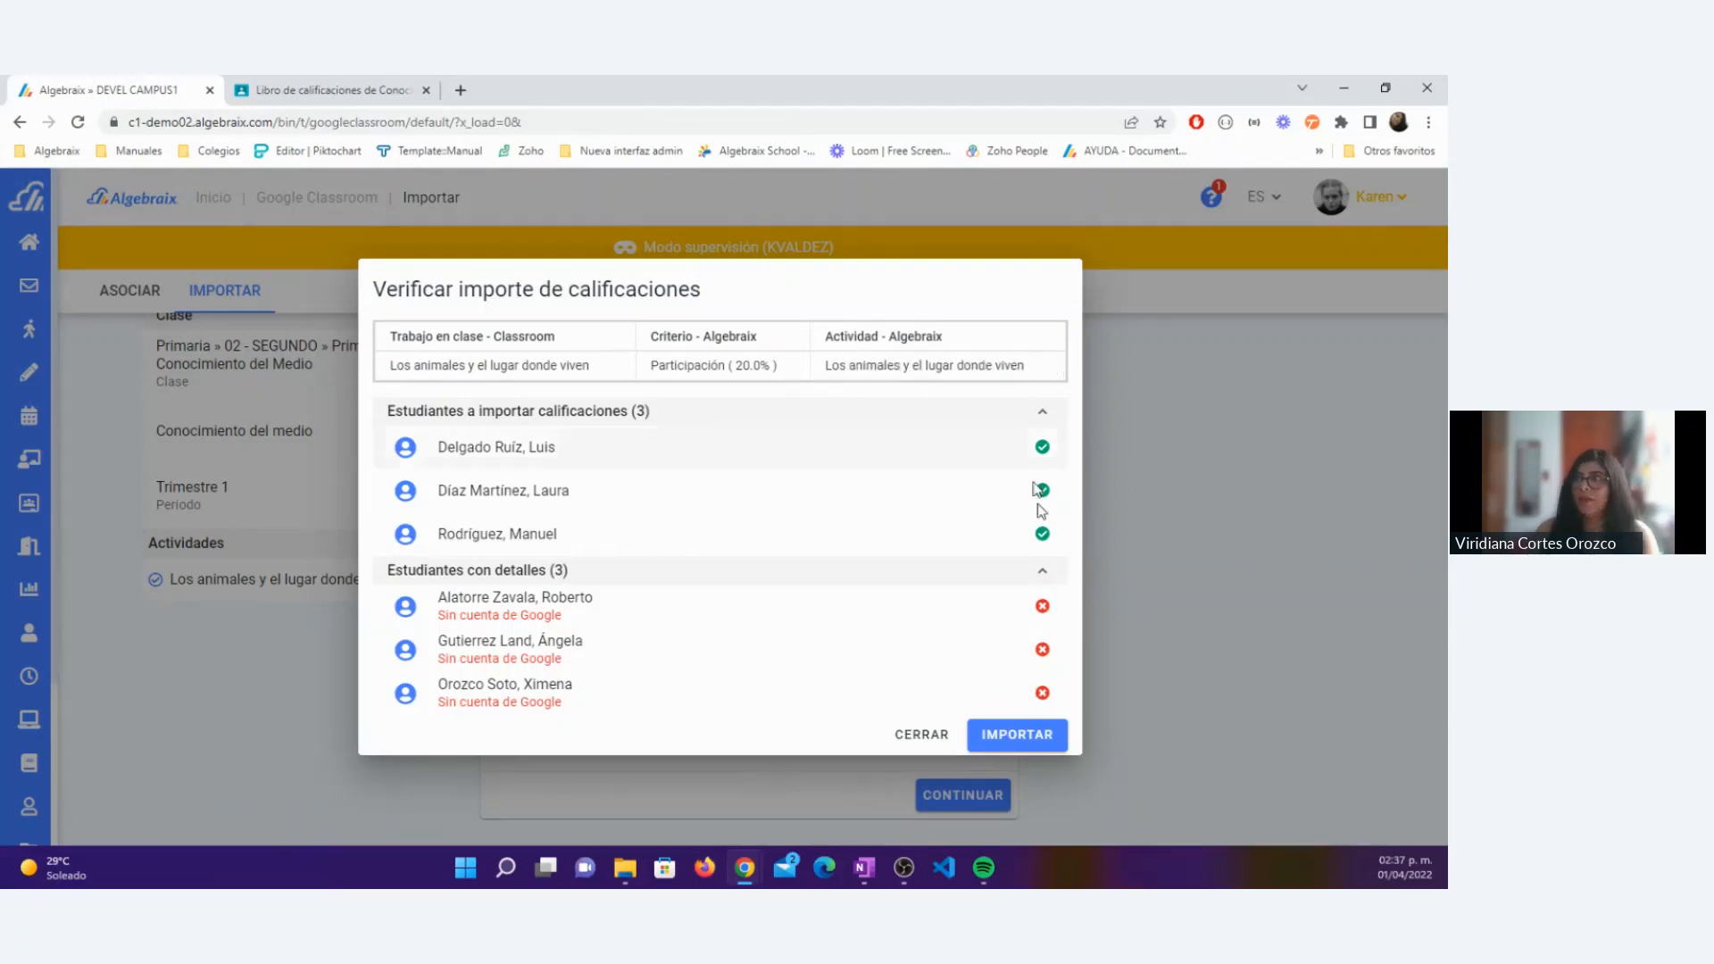
{"action": "left_click", "coordinate": [1028, 736]}
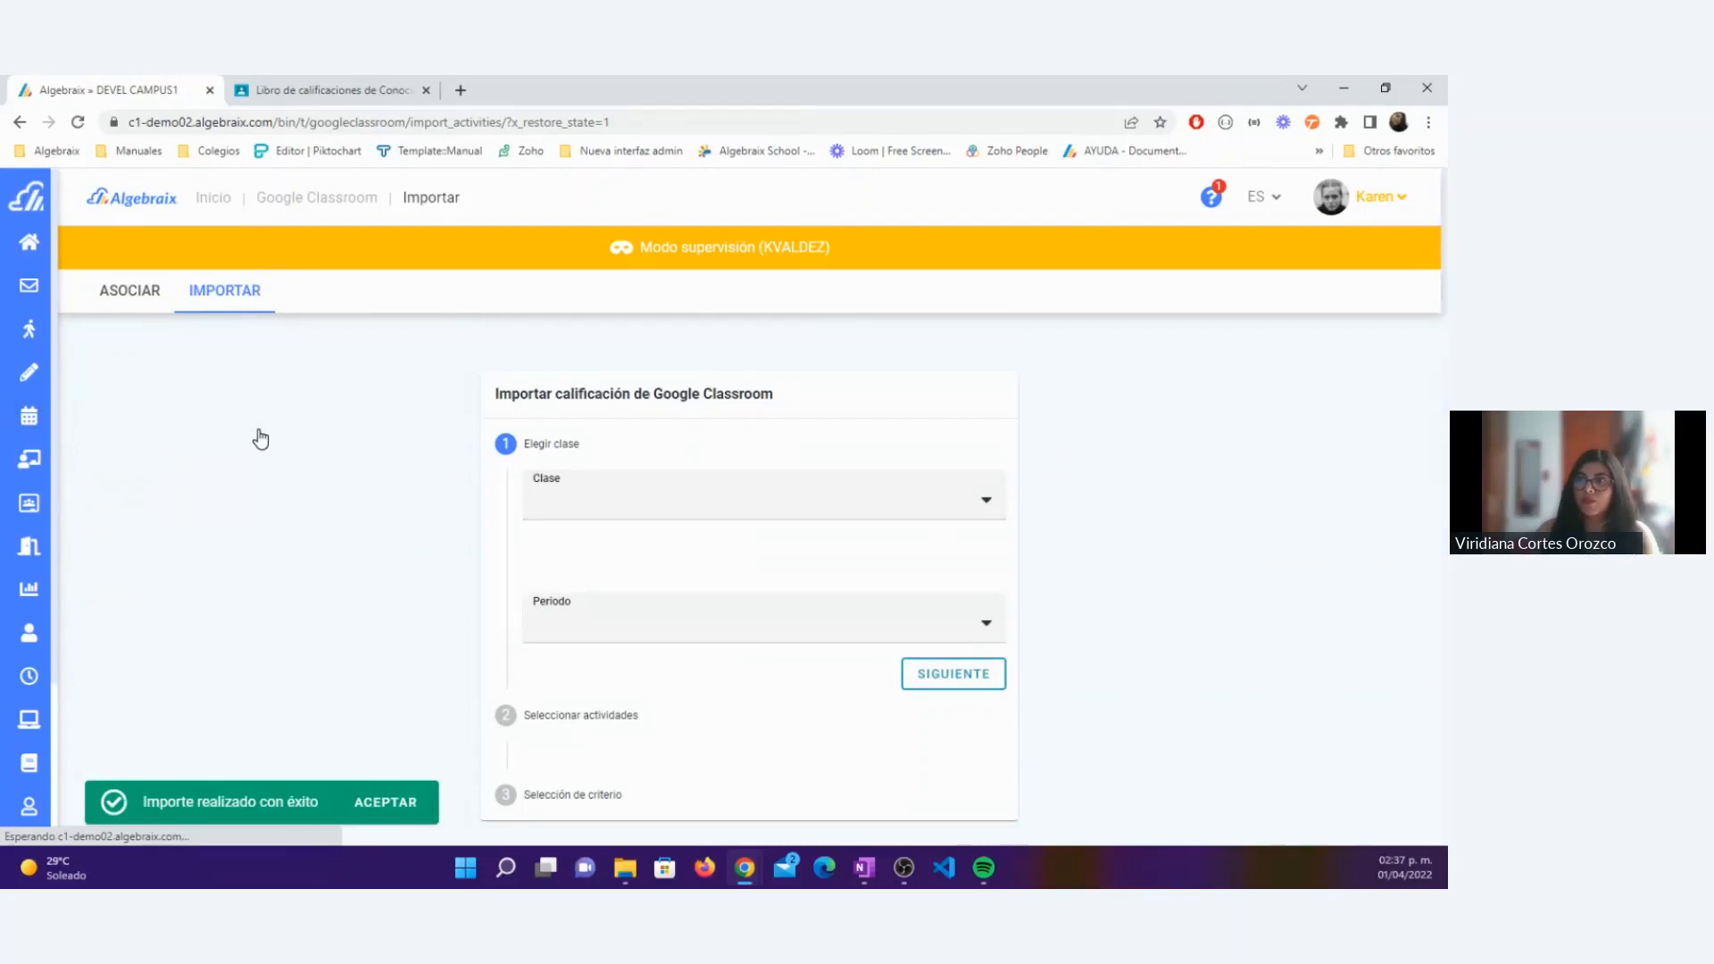
Step: Open the Desglose de calificaciones of Prim 2-A Conocimiento del Medio for 22-23 Primaria, Trimestre 1
{"action": "mouse_move", "coordinate": [116, 413]}
{"action": "left_click", "coordinate": [121, 460]}
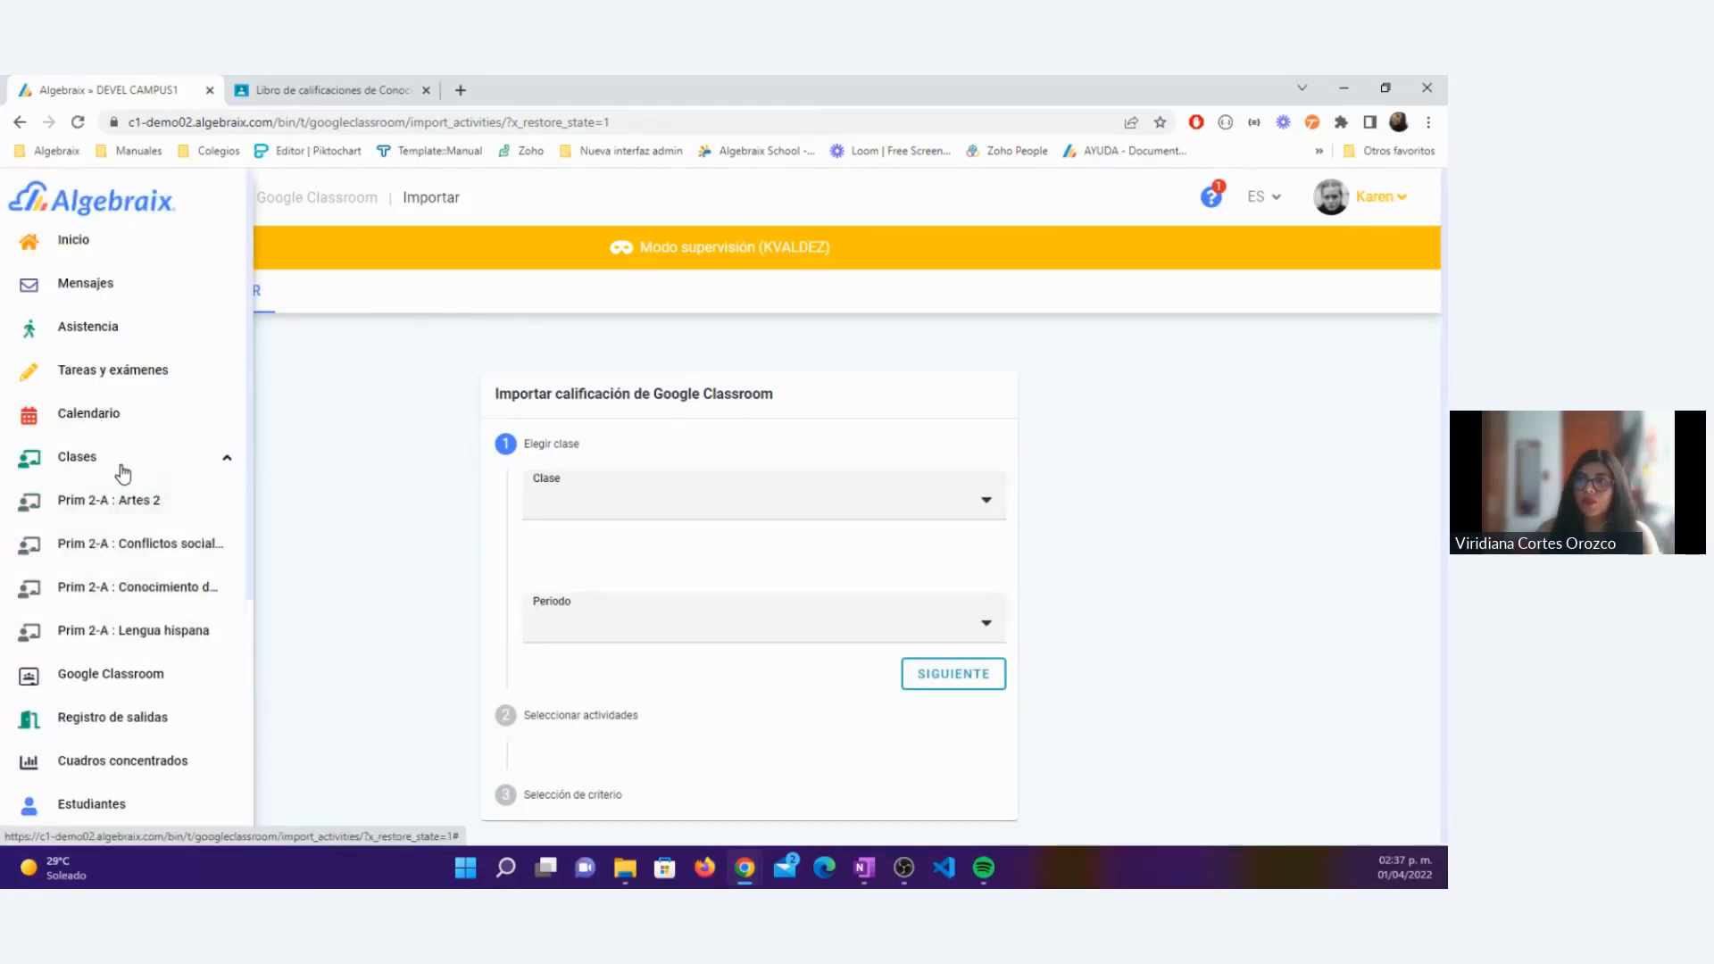
{"action": "left_click", "coordinate": [143, 589]}
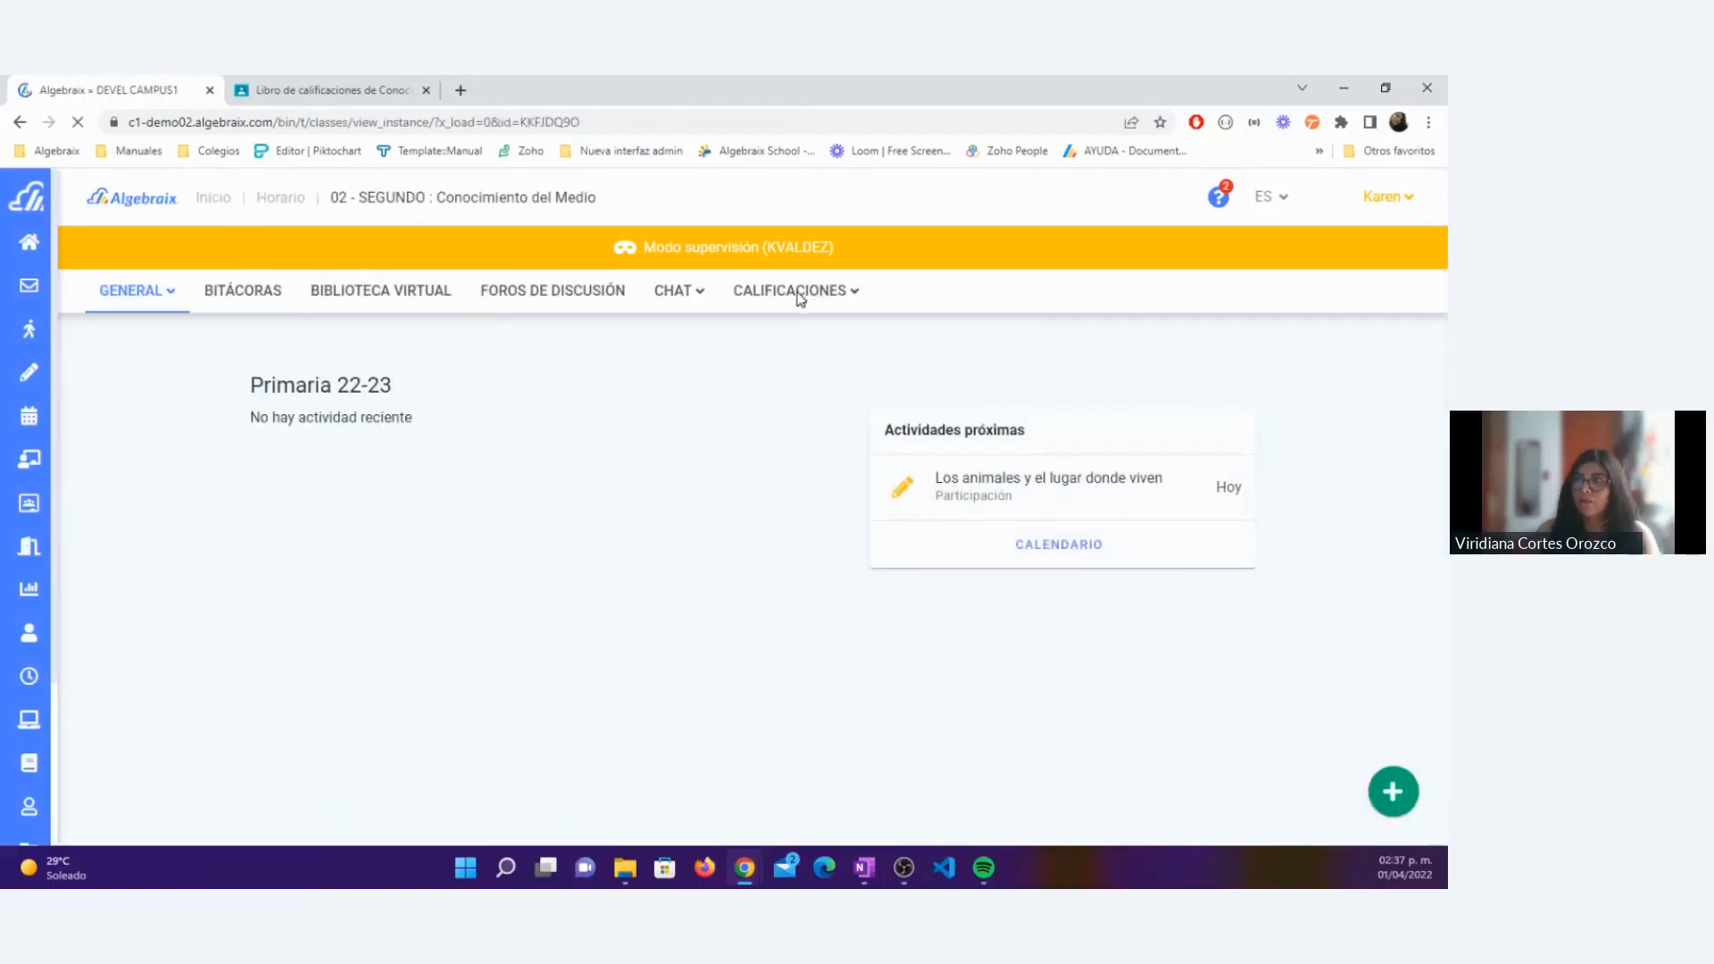
{"action": "left_click", "coordinate": [781, 308]}
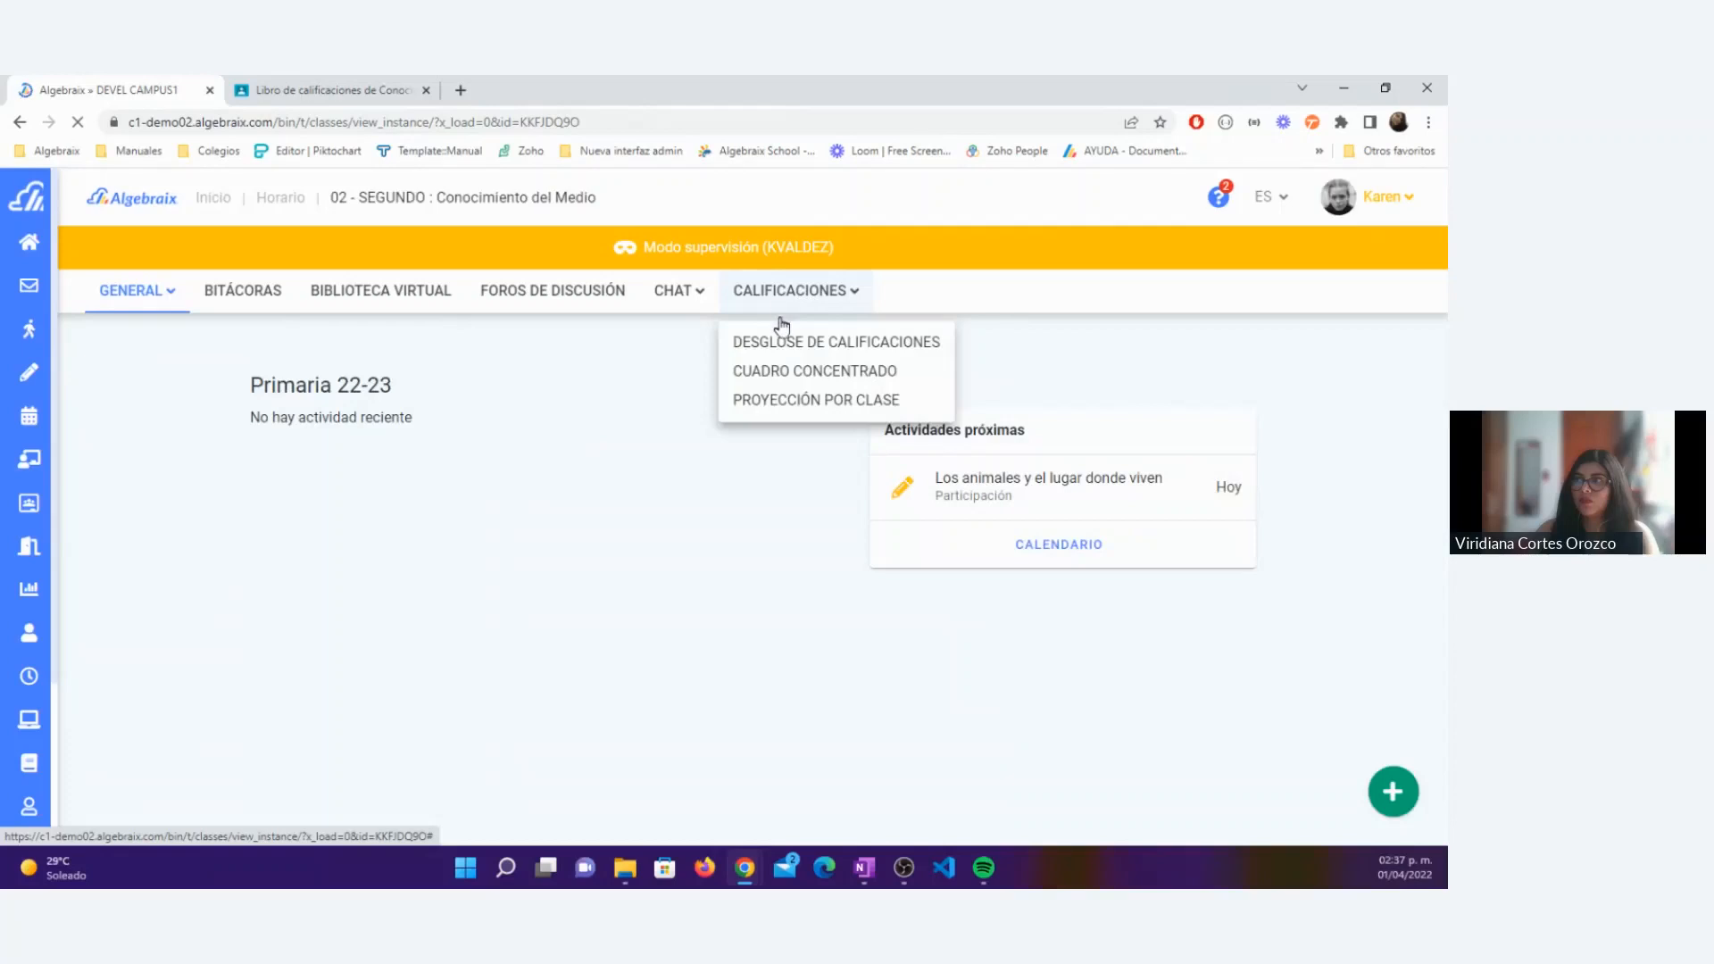
{"action": "left_click", "coordinate": [801, 382]}
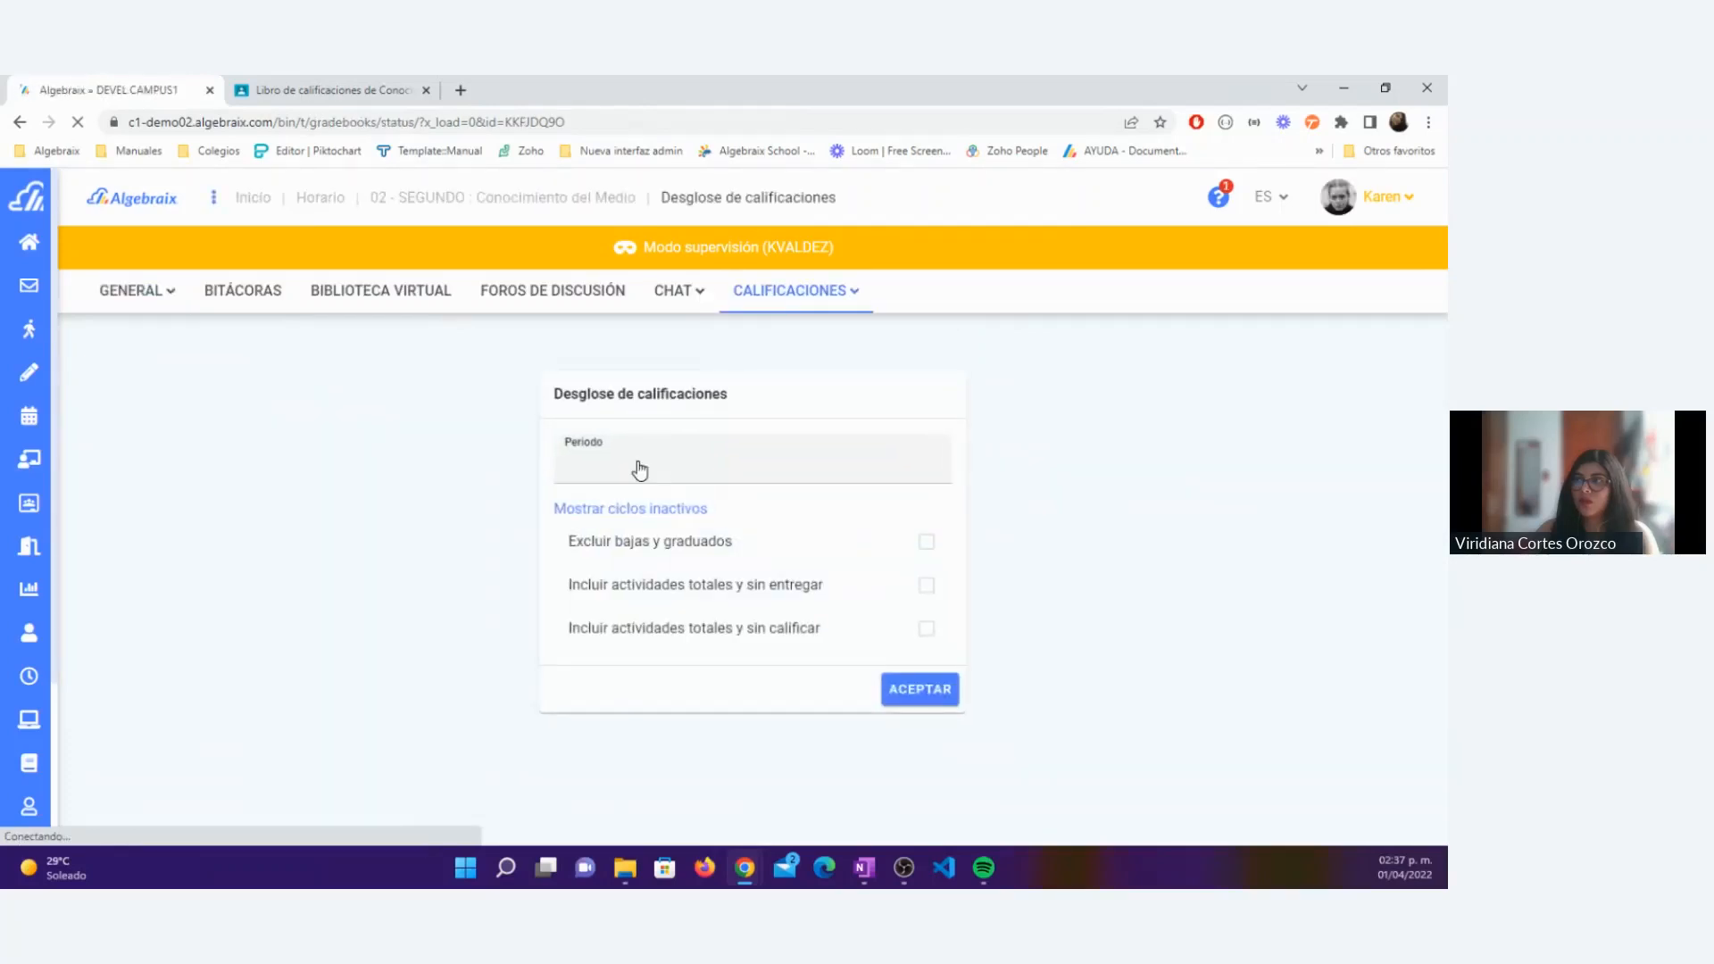
{"action": "left_click", "coordinate": [639, 469]}
{"action": "left_click", "coordinate": [641, 582]}
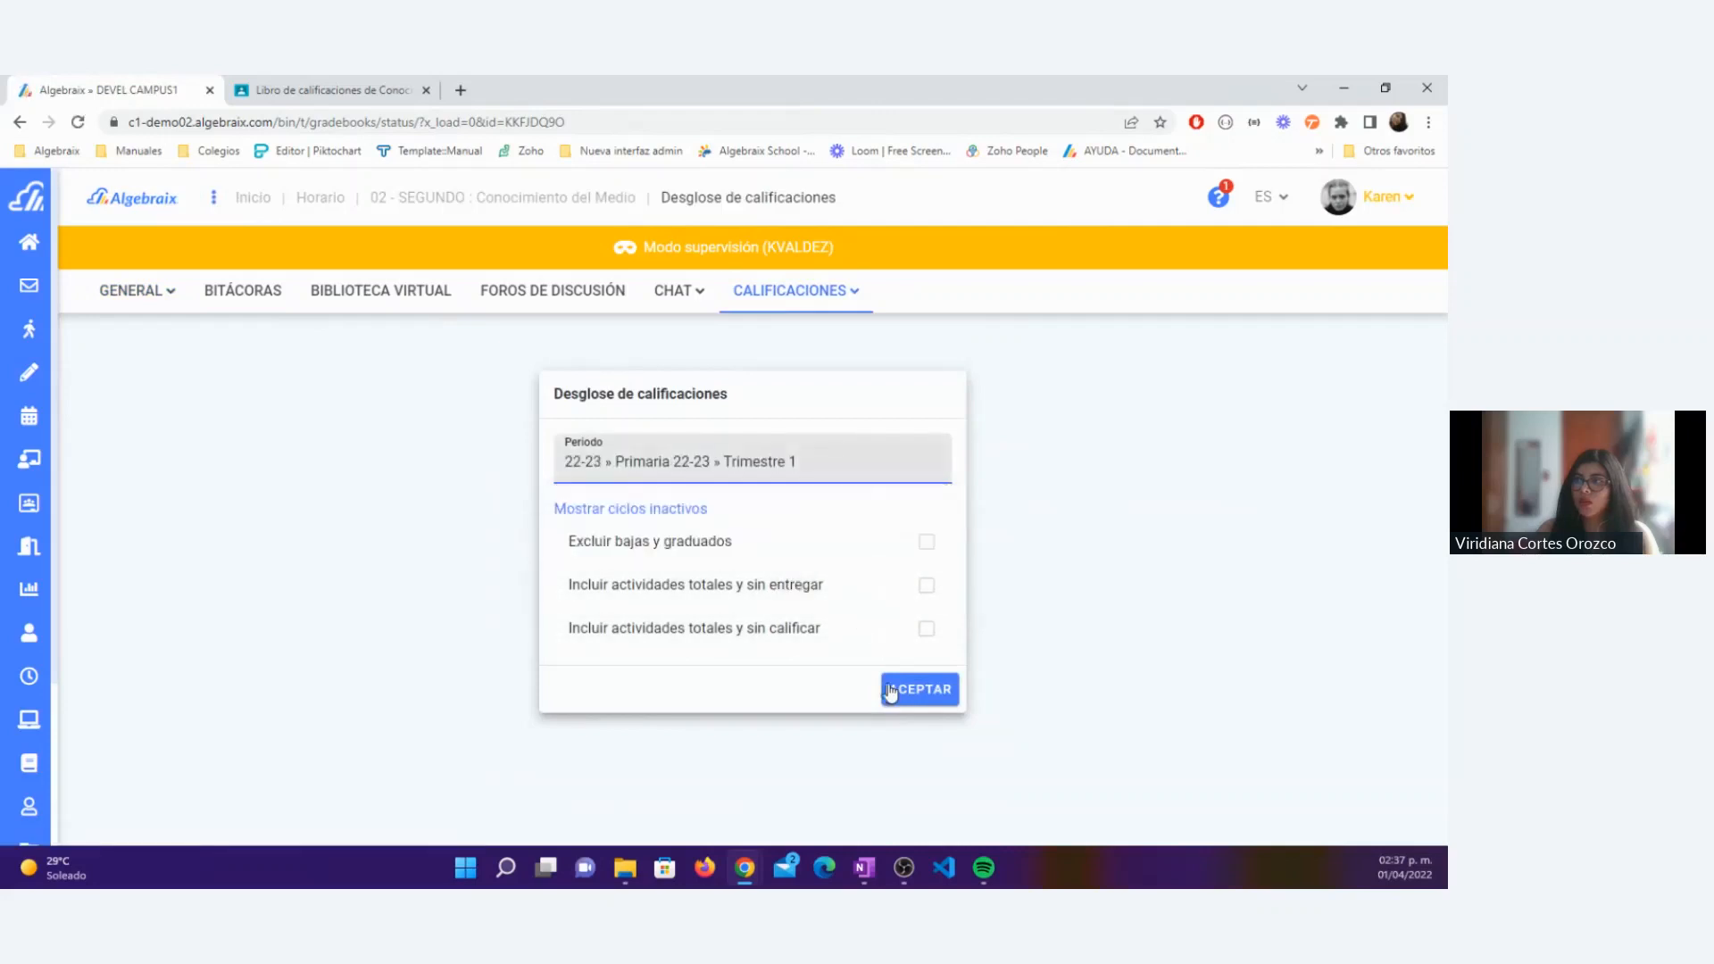
{"action": "left_click", "coordinate": [890, 690]}
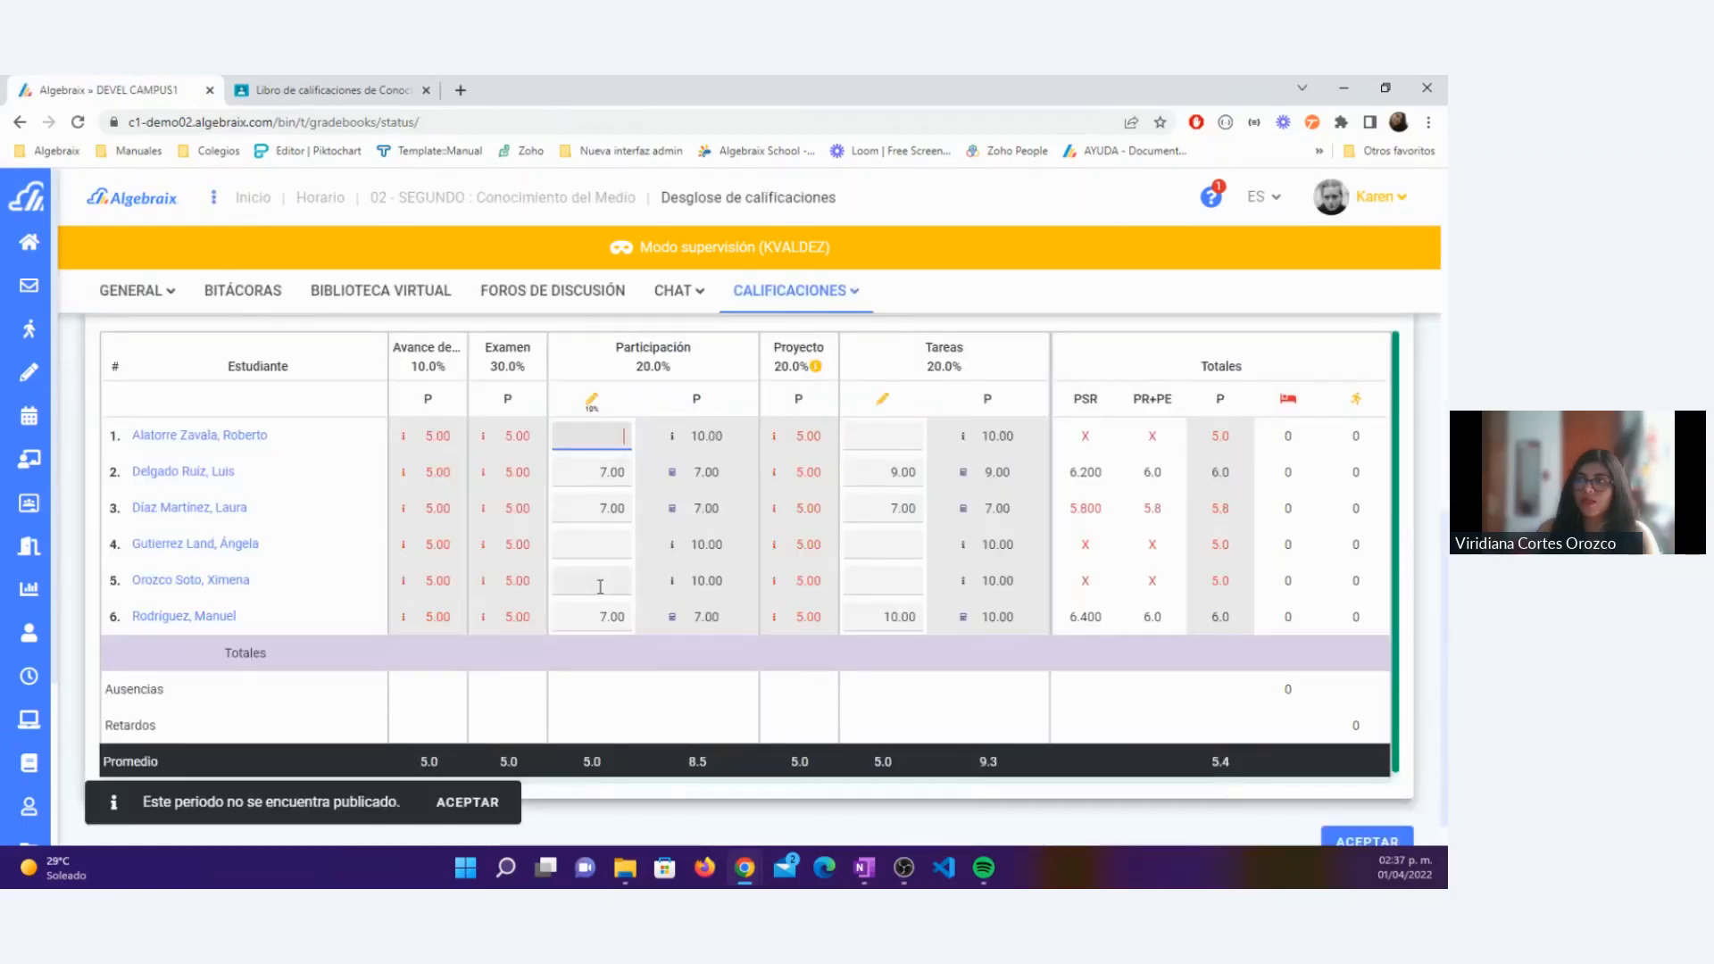
Step: Compare the imported Participación grades with the Classroom gradebook and view the details of the Los animales activity
{"action": "left_click", "coordinate": [380, 93]}
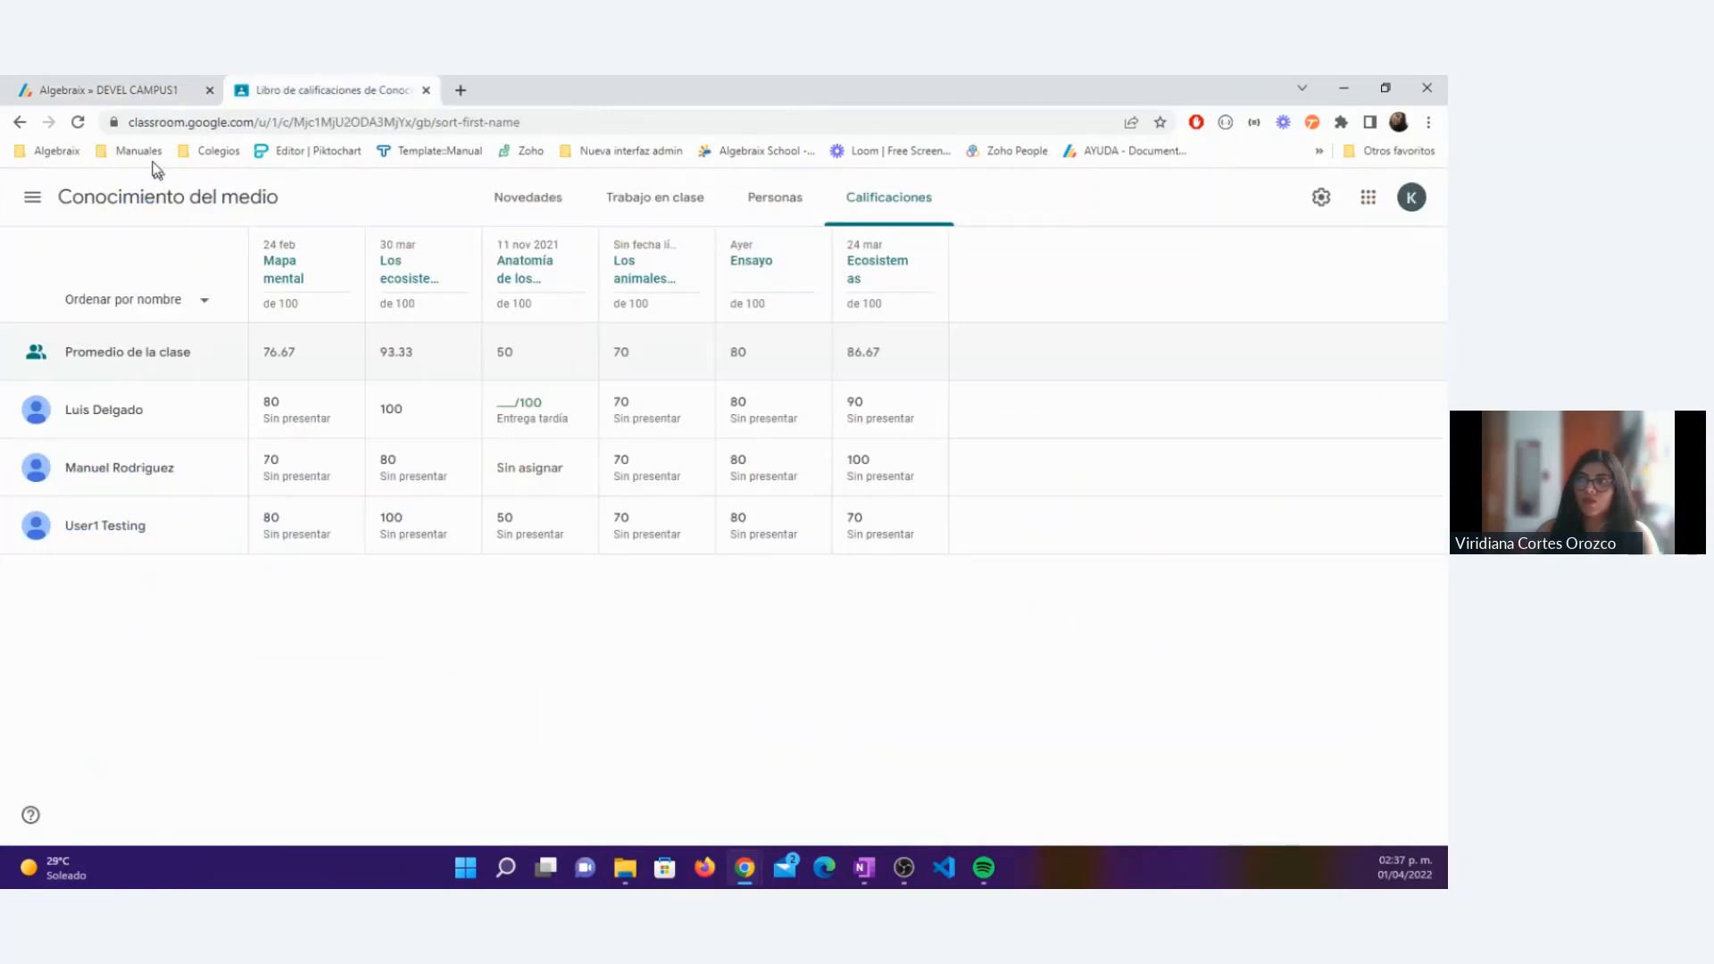
{"action": "left_click", "coordinate": [111, 90]}
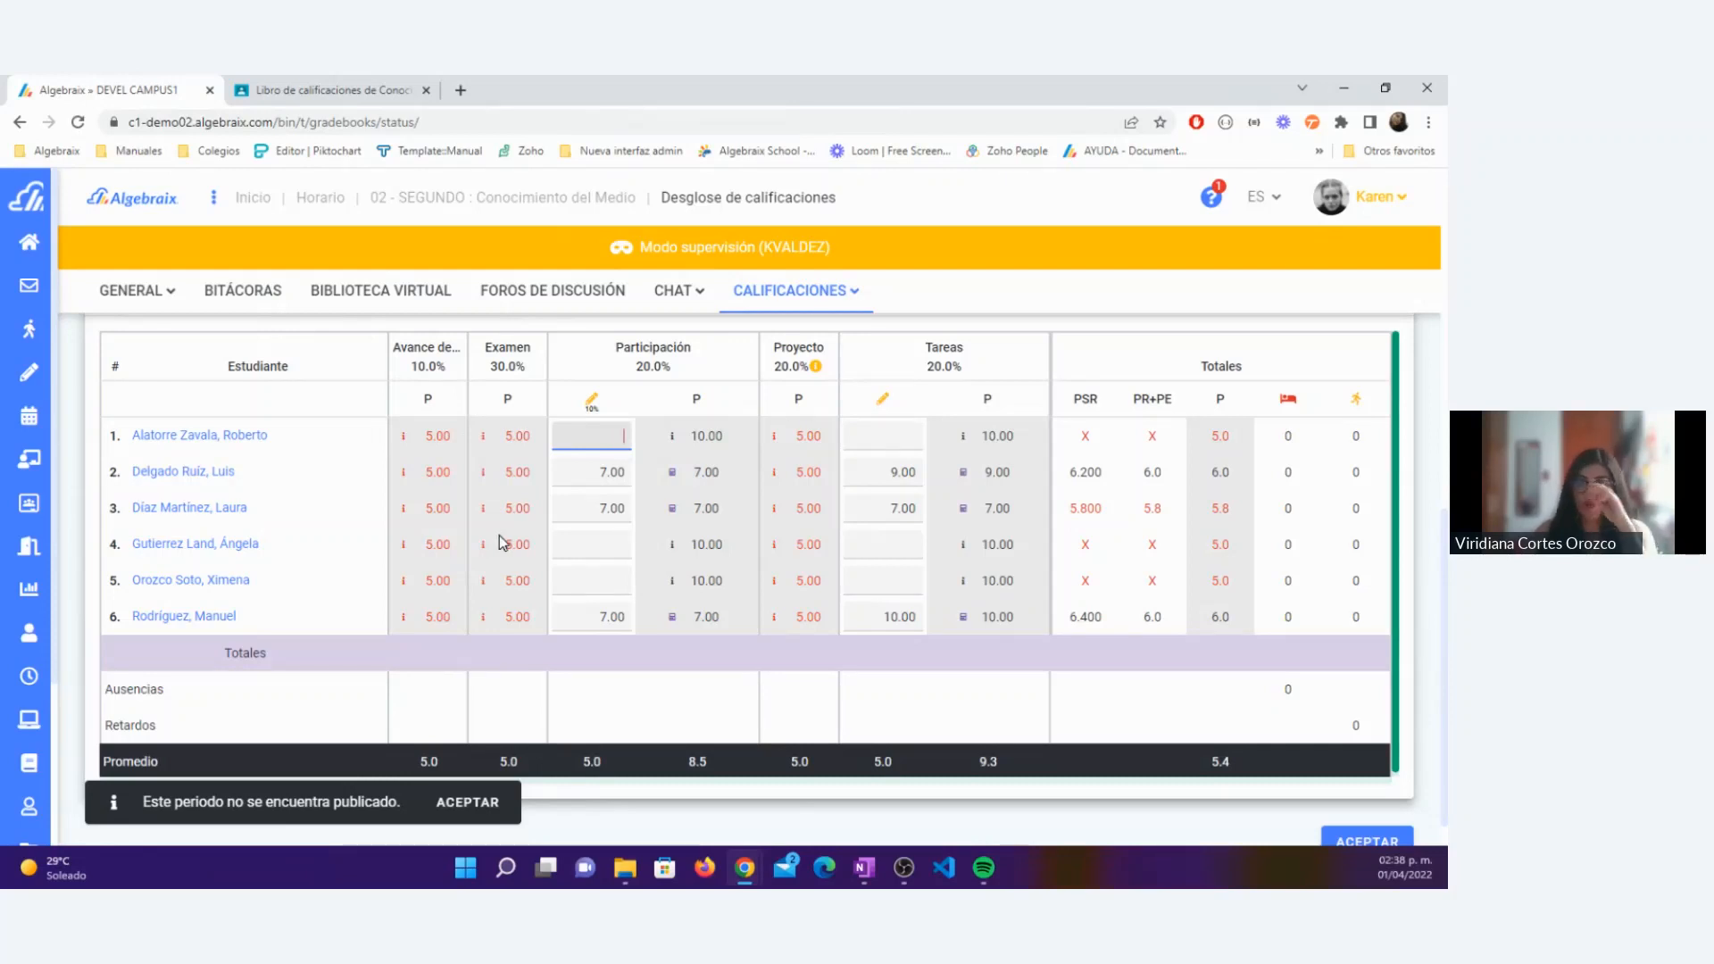
{"action": "mouse_move", "coordinate": [600, 396]}
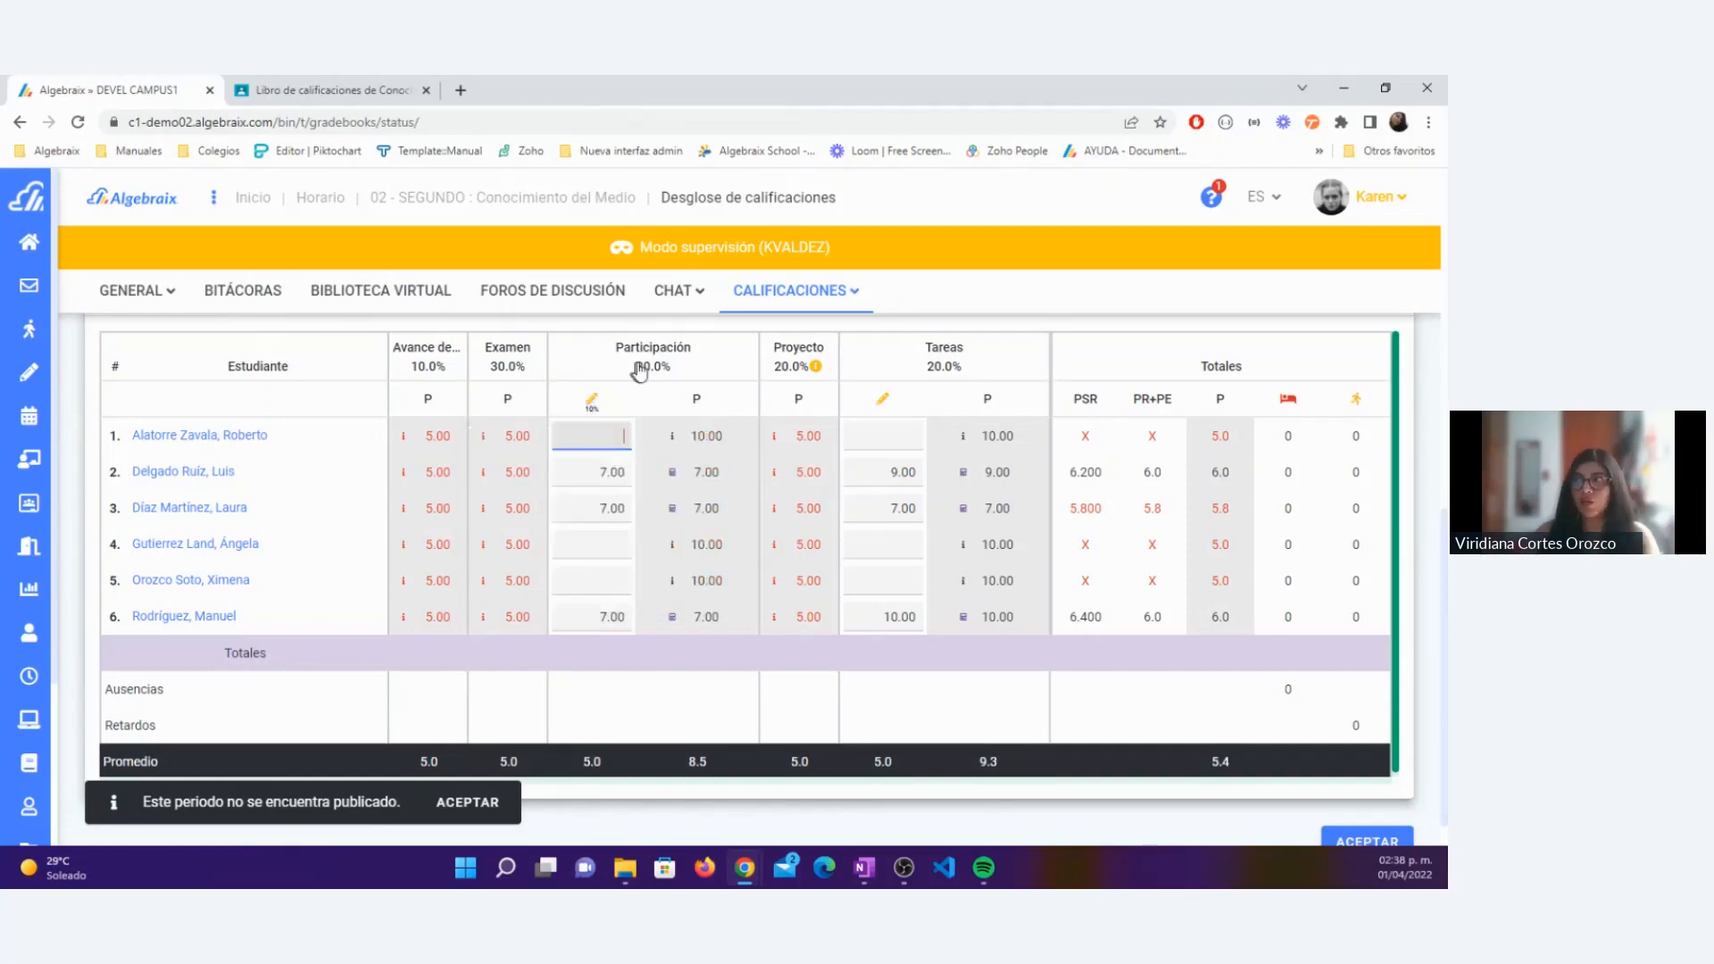
{"action": "left_click", "coordinate": [593, 401]}
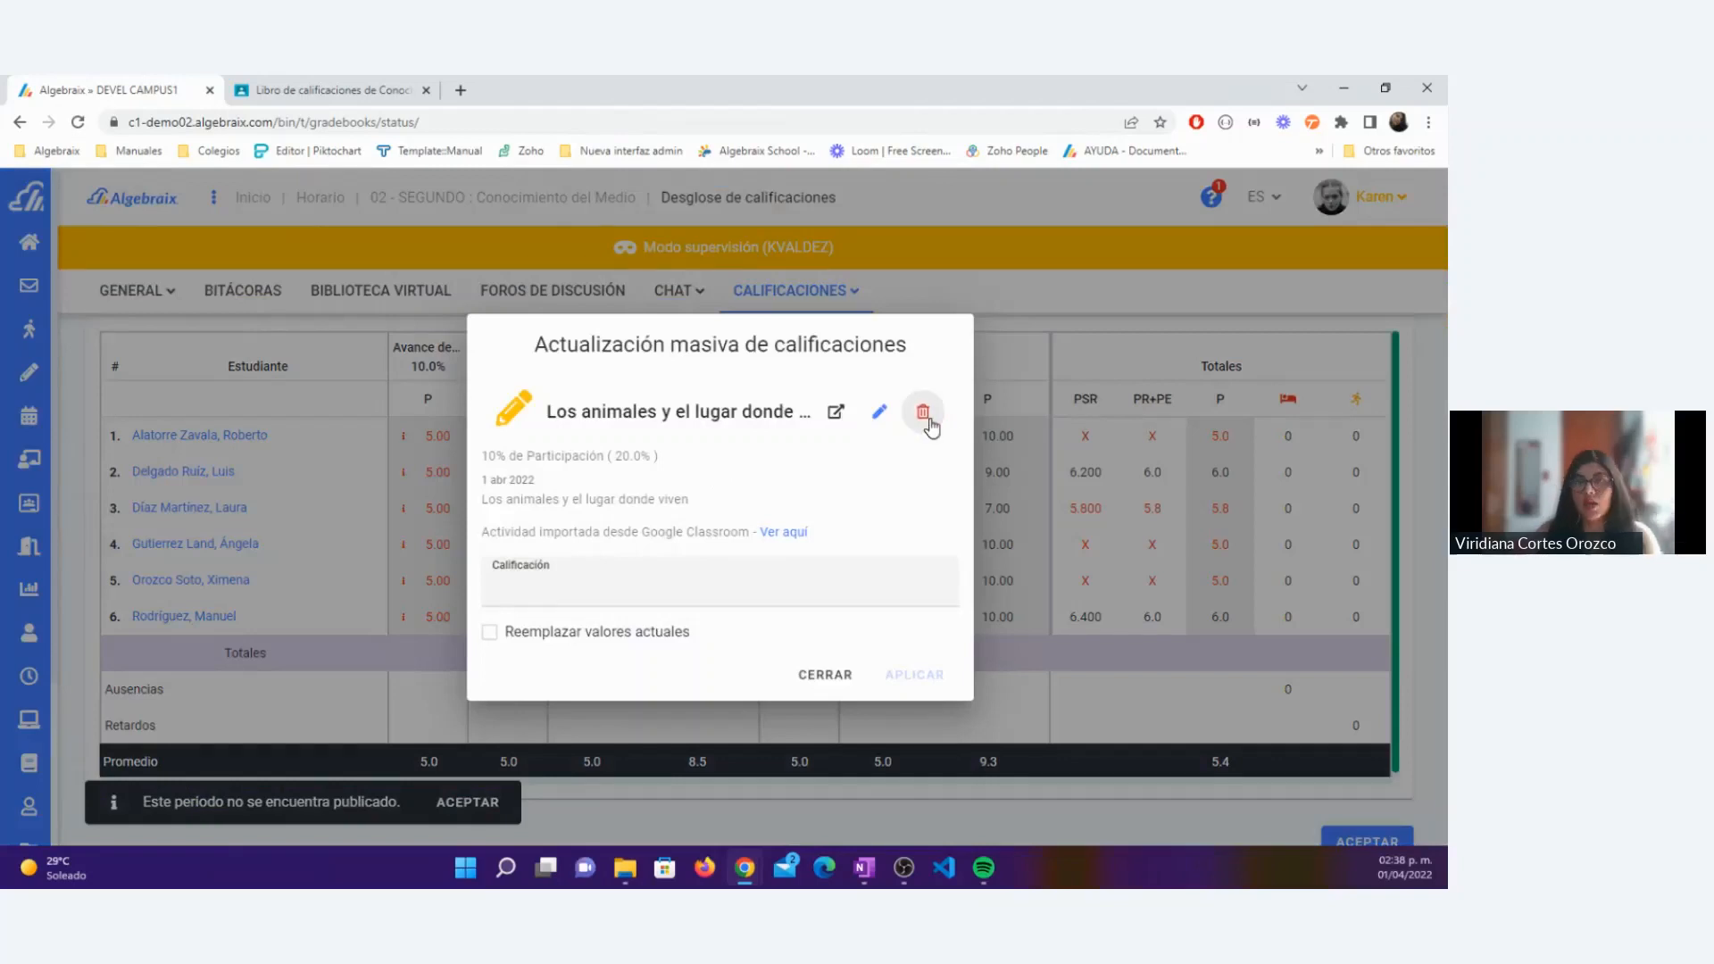
{"action": "left_click", "coordinate": [817, 671]}
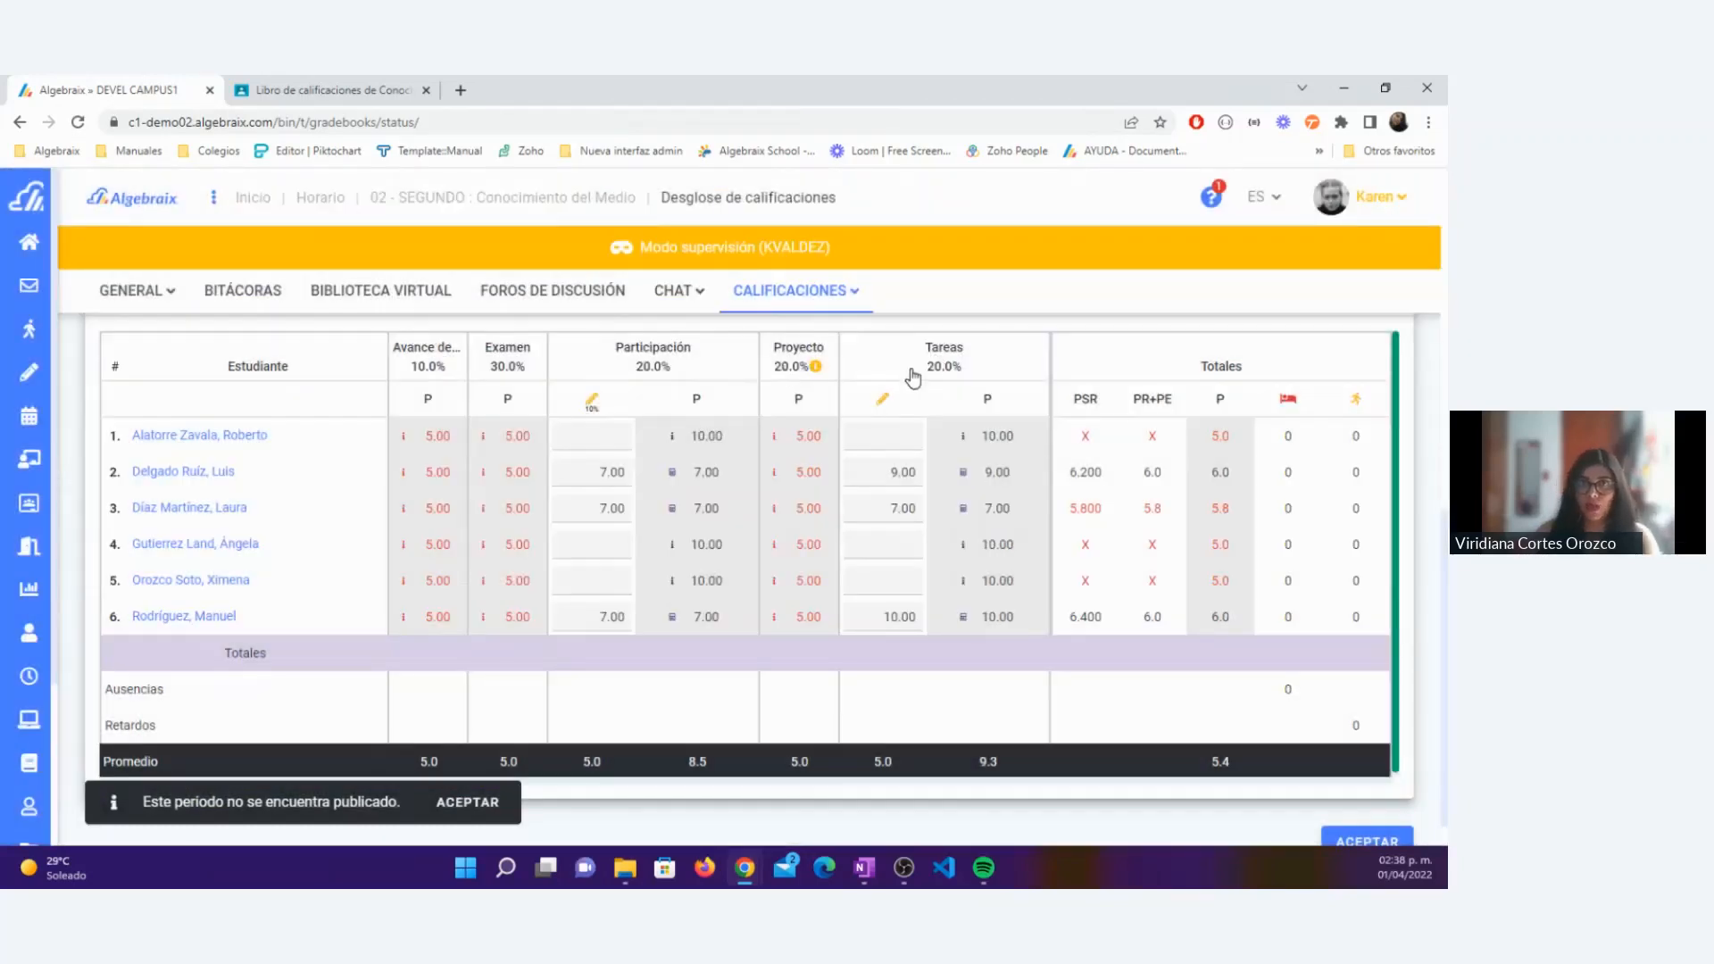
Step: Duplicate the grade breakdown page in a second browser tab
{"action": "scroll", "coordinate": [913, 379], "scroll_direction": "up", "scroll_amount": 10}
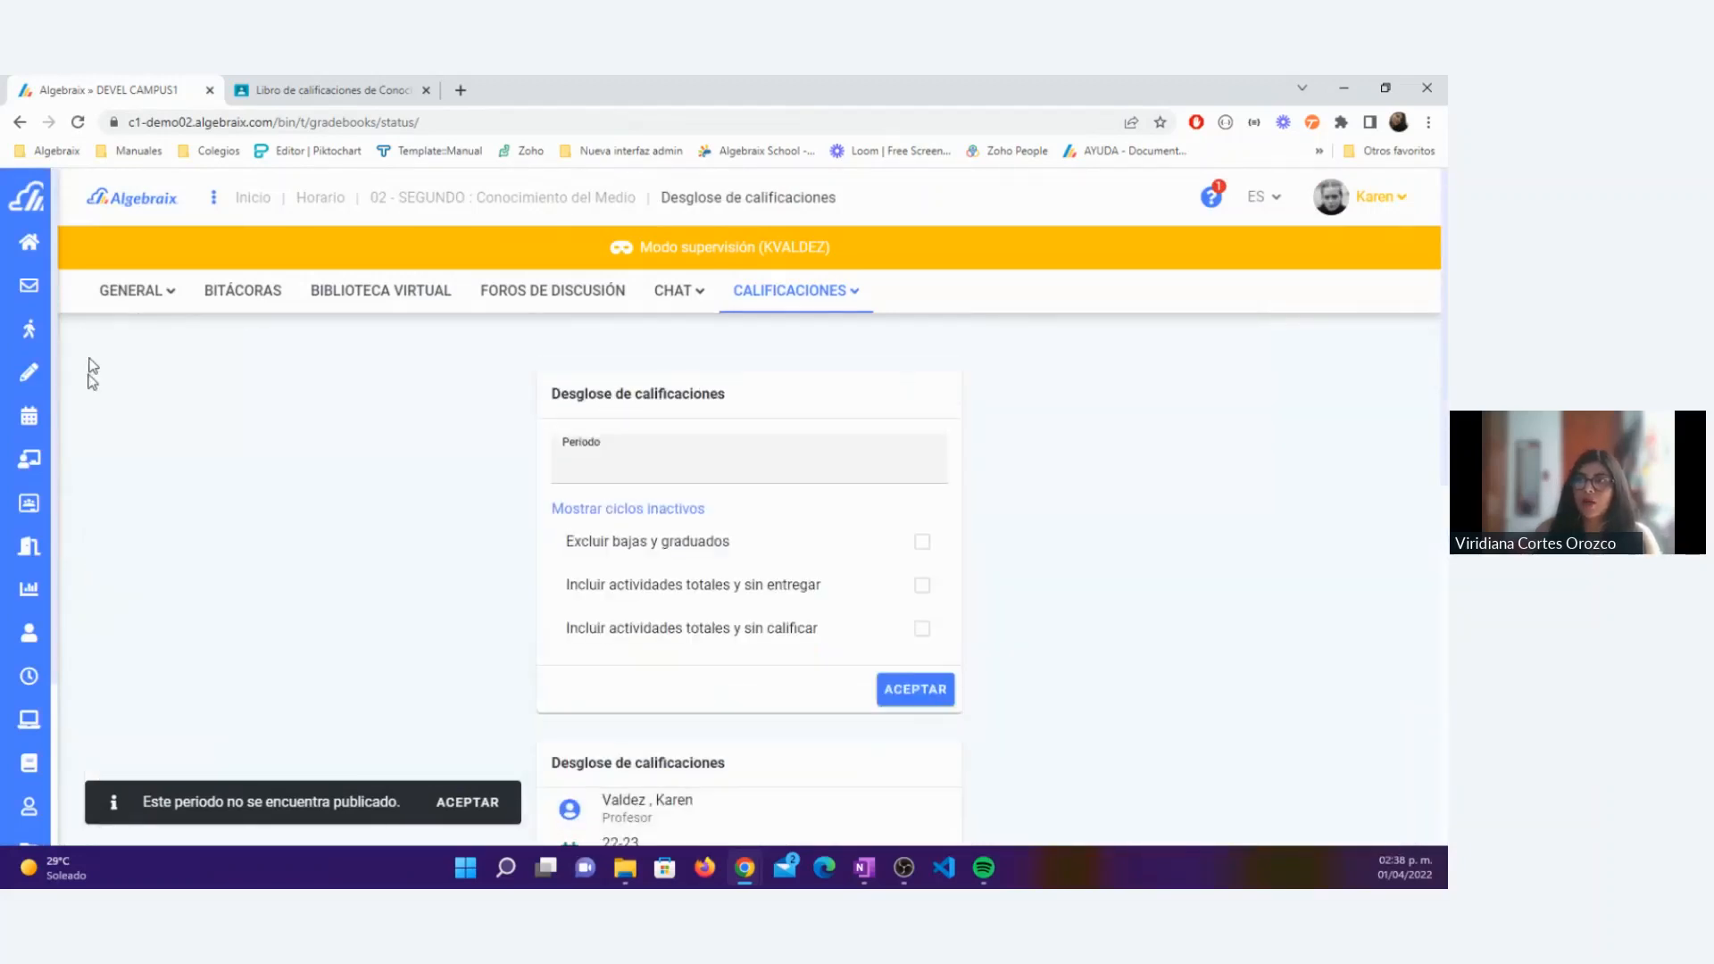
{"action": "right_click", "coordinate": [98, 93]}
{"action": "left_click", "coordinate": [184, 220]}
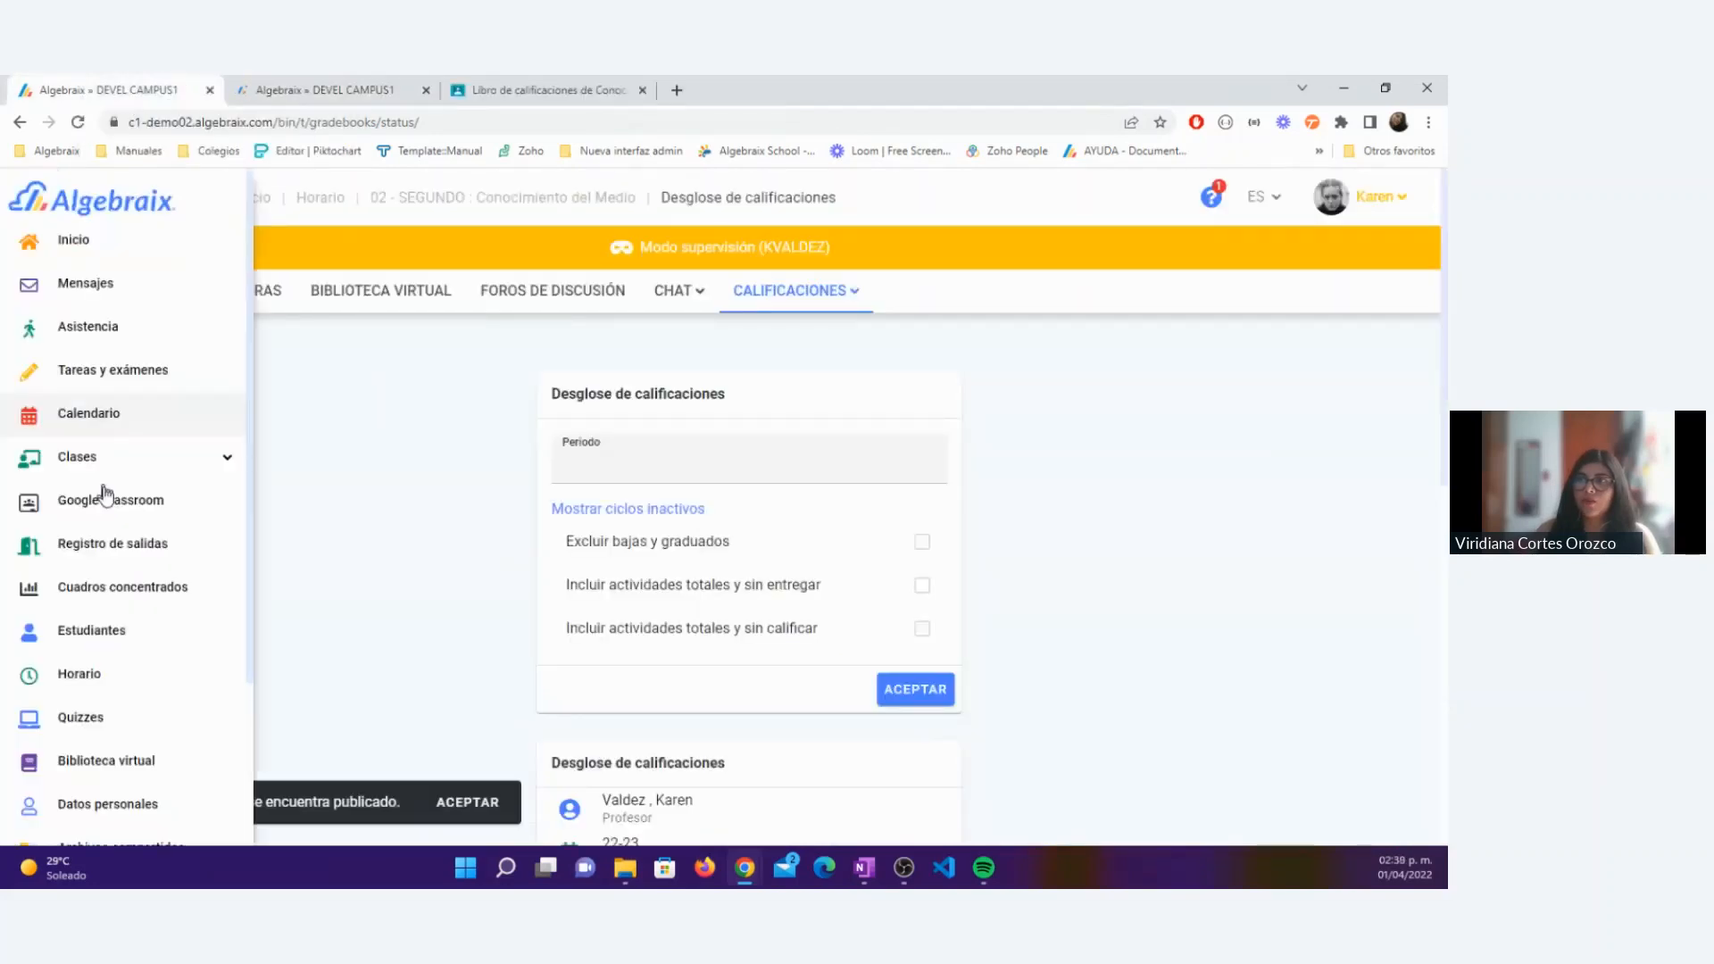
Step: Begin another Google Classroom grade import for Primaria Prim 2-A Conocimiento del Medio in Trimestre 1
{"action": "left_click", "coordinate": [106, 511]}
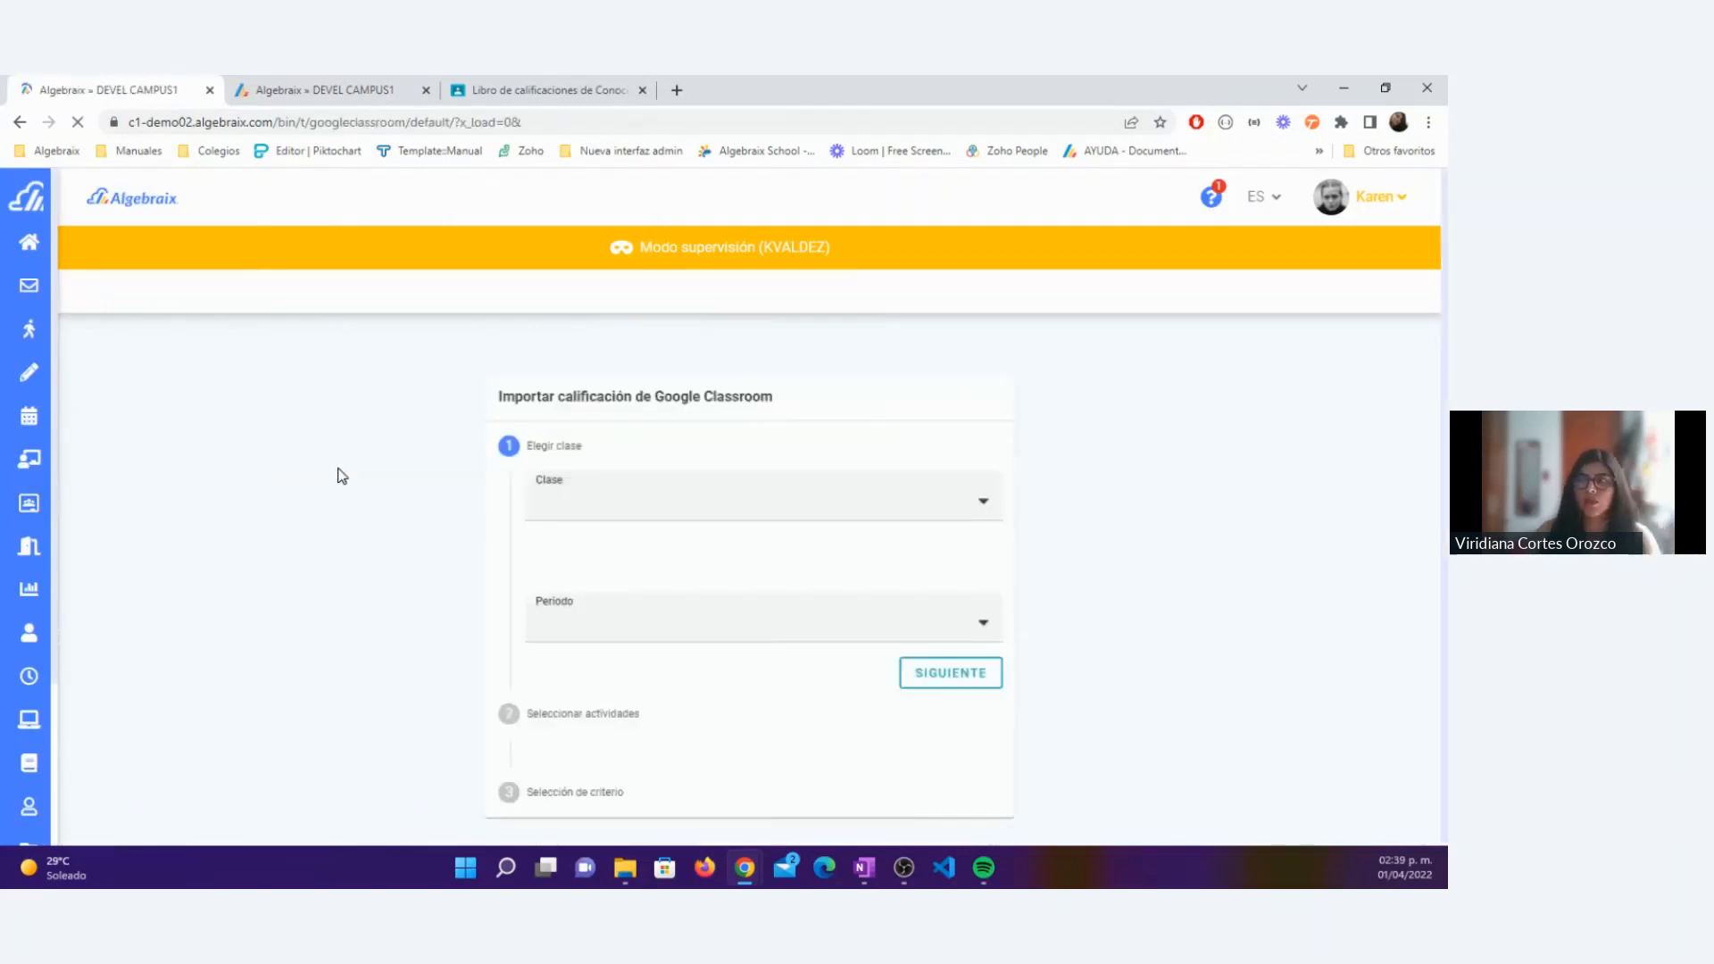
{"action": "left_click", "coordinate": [586, 509]}
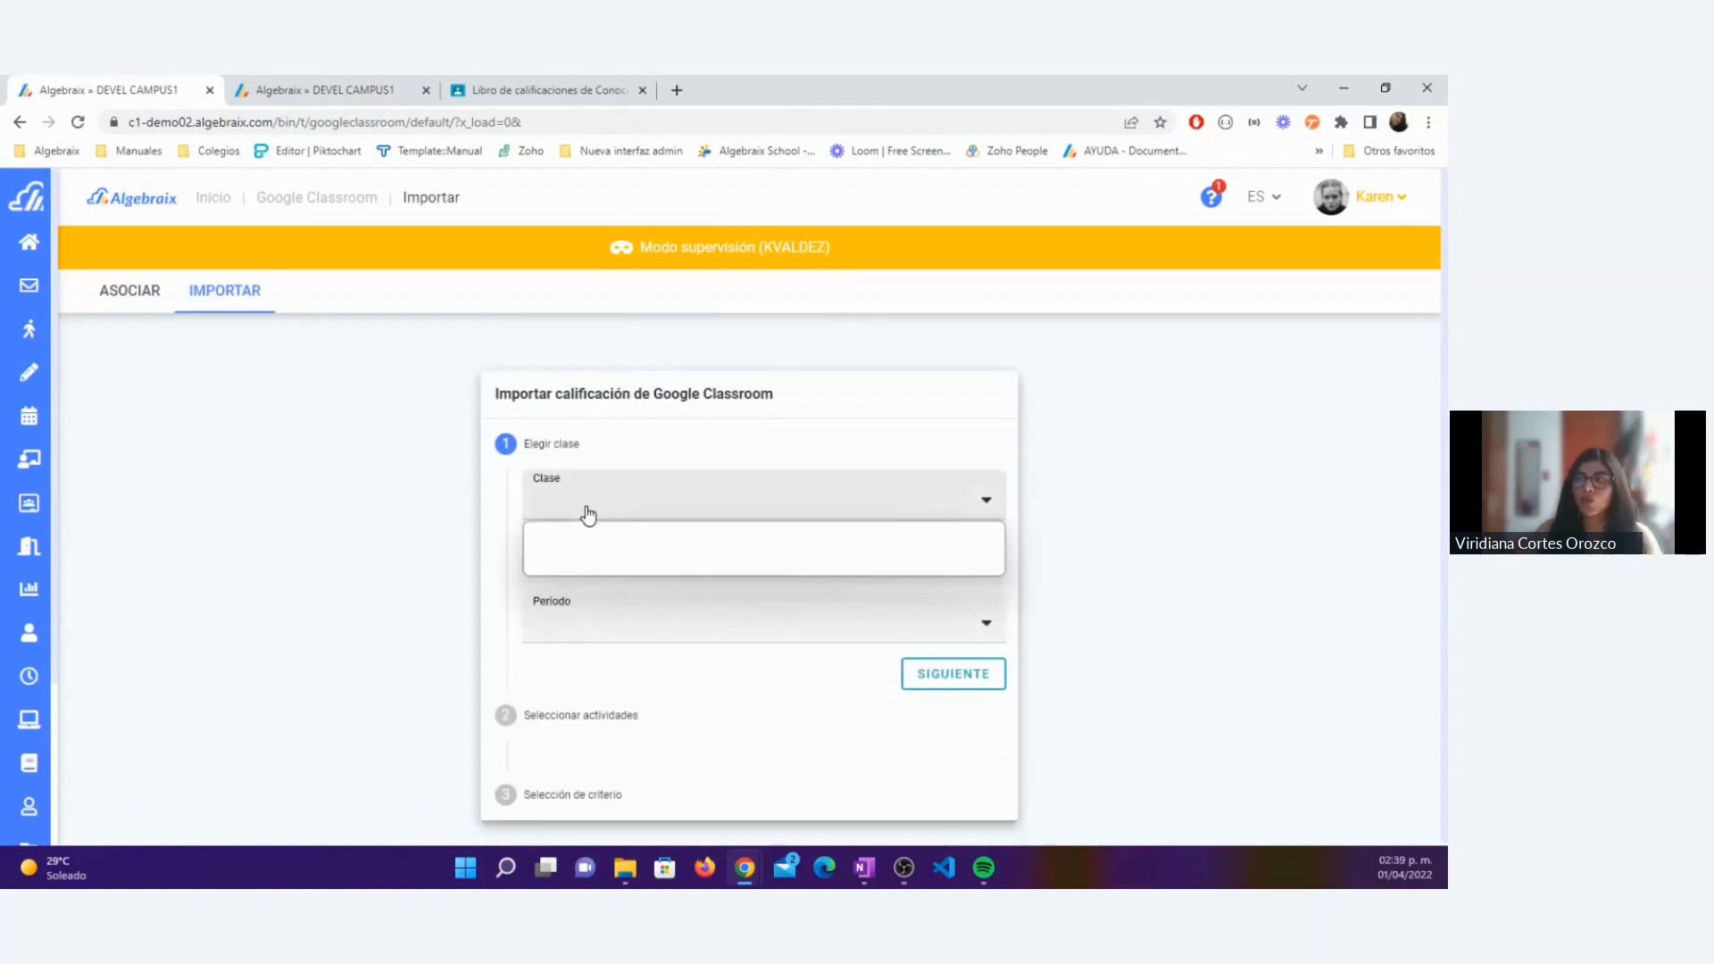
{"action": "left_click", "coordinate": [594, 547]}
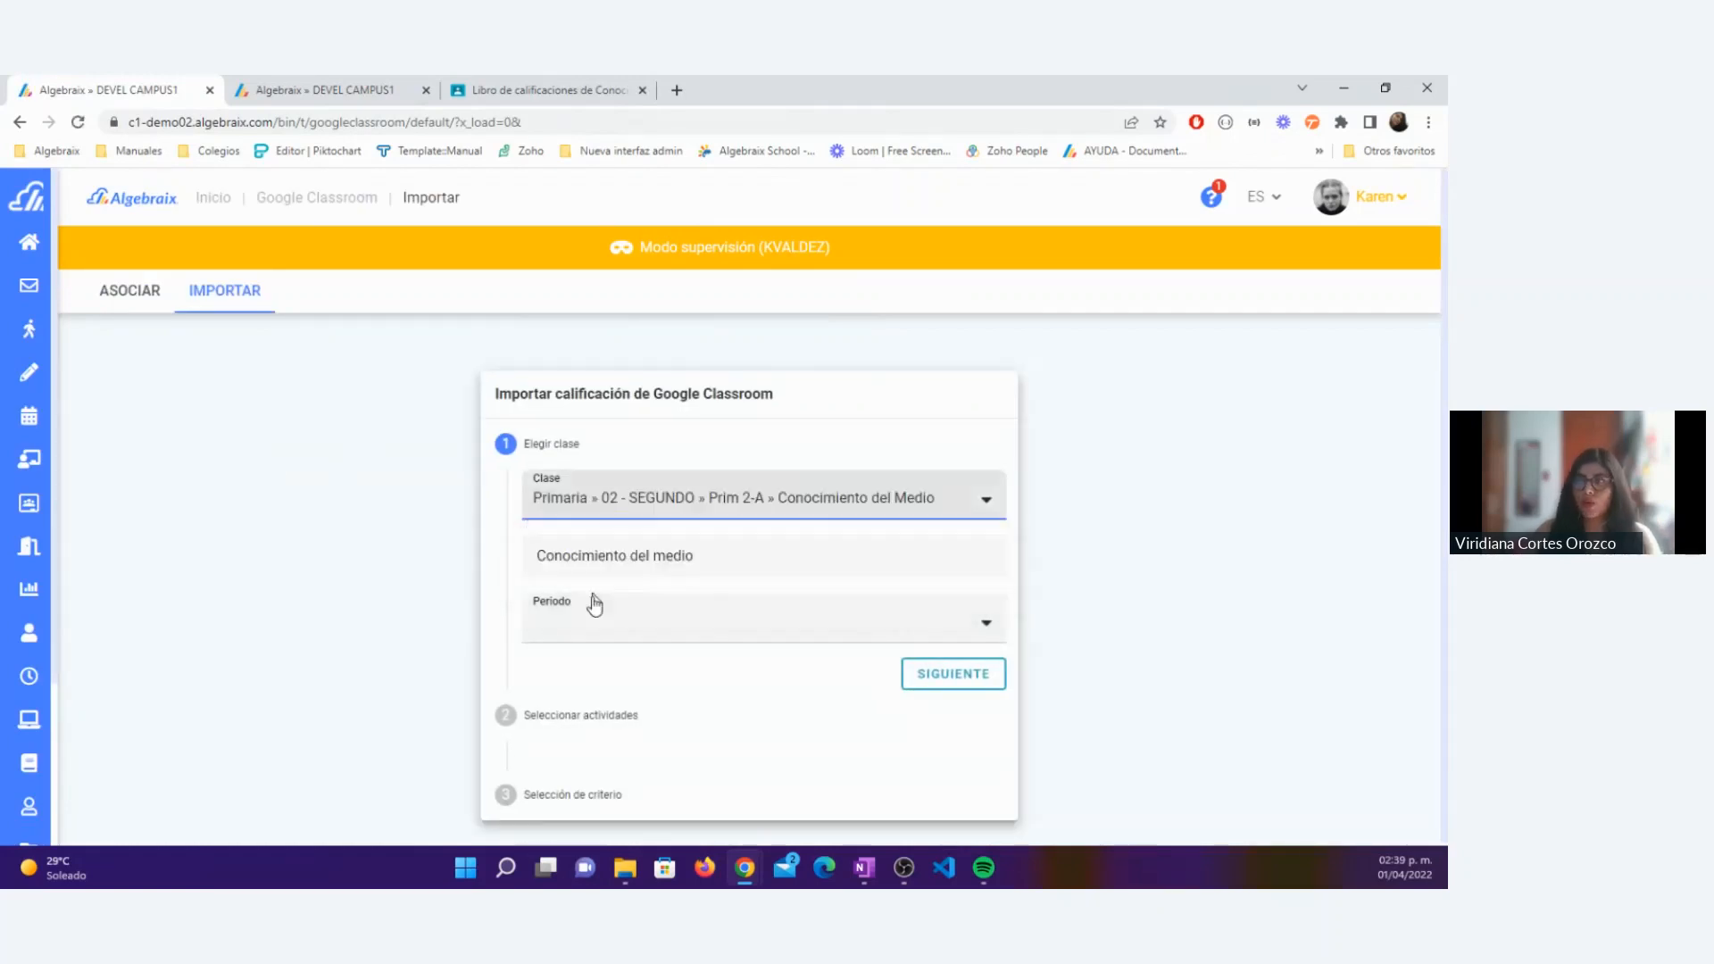
{"action": "left_click", "coordinate": [595, 605]}
{"action": "left_click", "coordinate": [593, 669]}
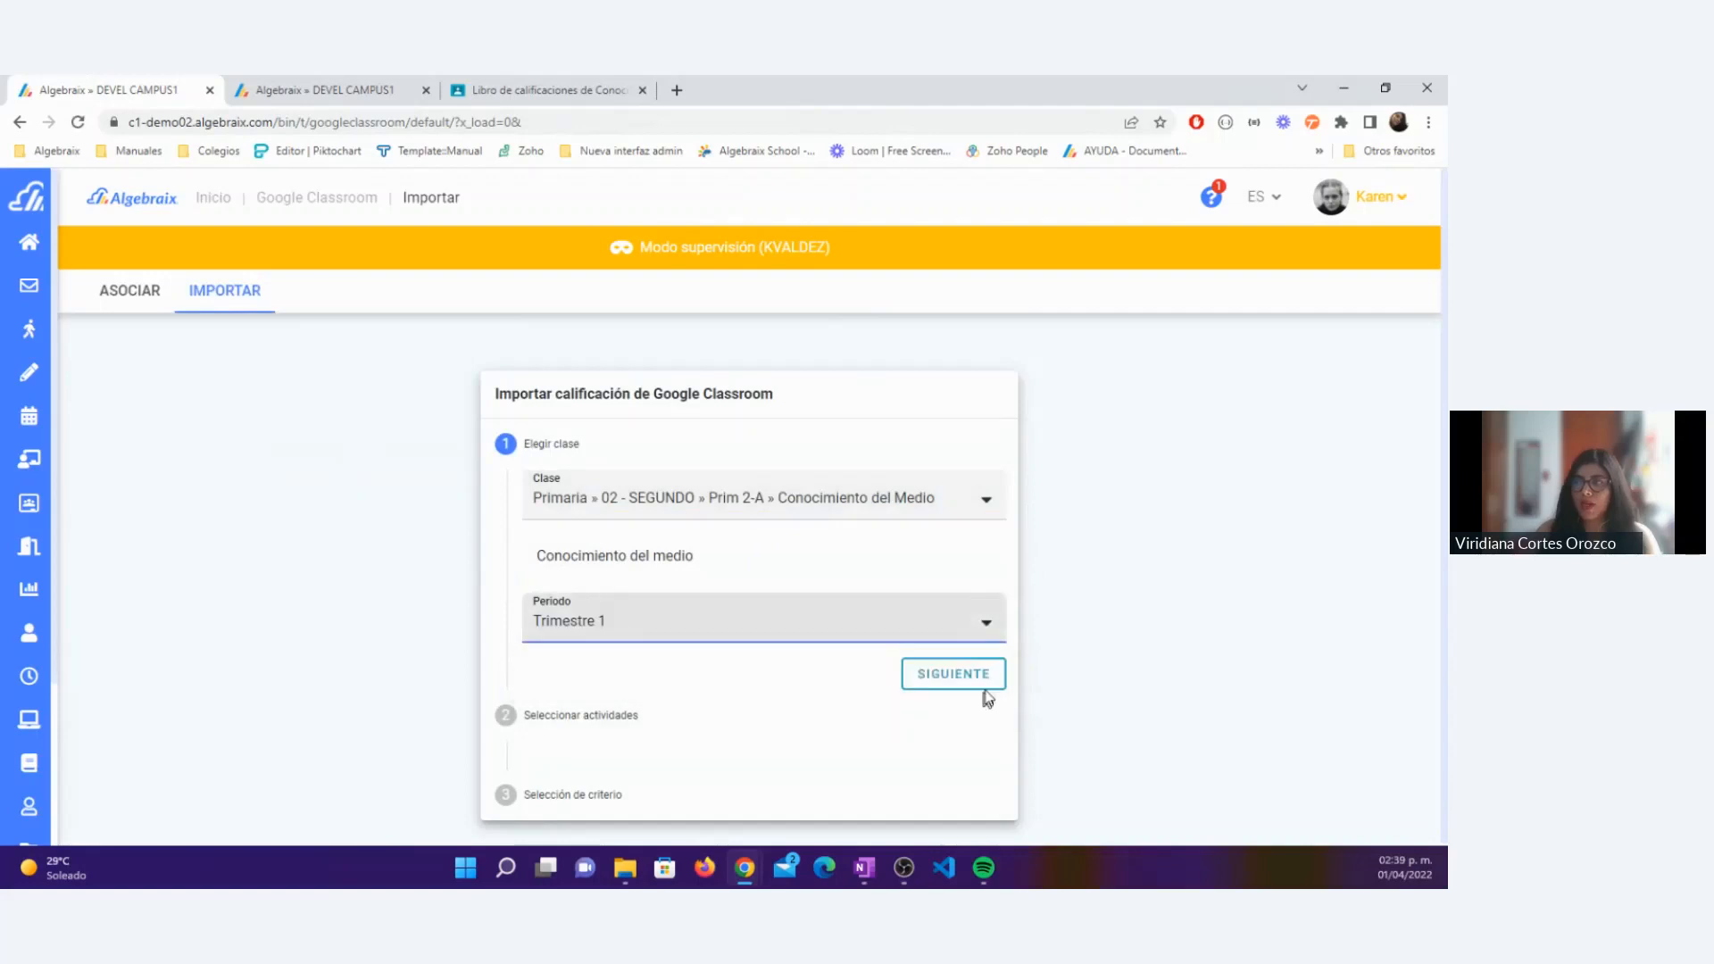
{"action": "left_click", "coordinate": [982, 681]}
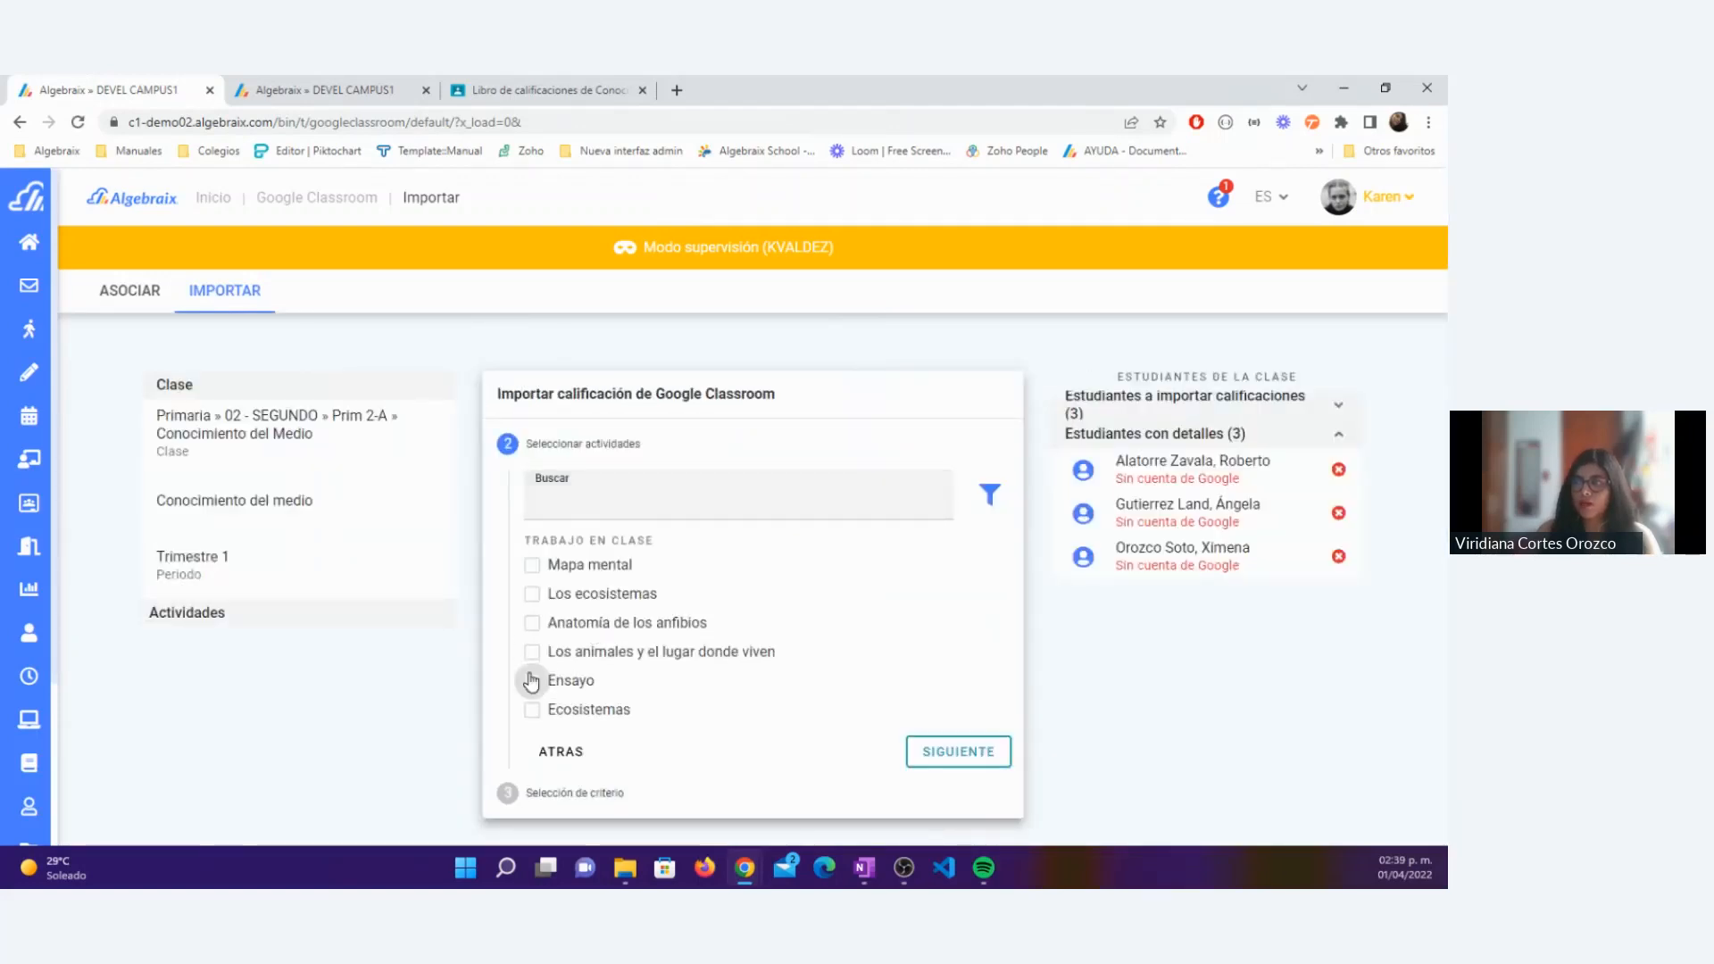
Step: Choose the activity Los ecosistemas for import and assign it the Proyecto (20.0%) (Captura directa) criterion
{"action": "left_click", "coordinate": [533, 596]}
{"action": "left_click", "coordinate": [955, 751]}
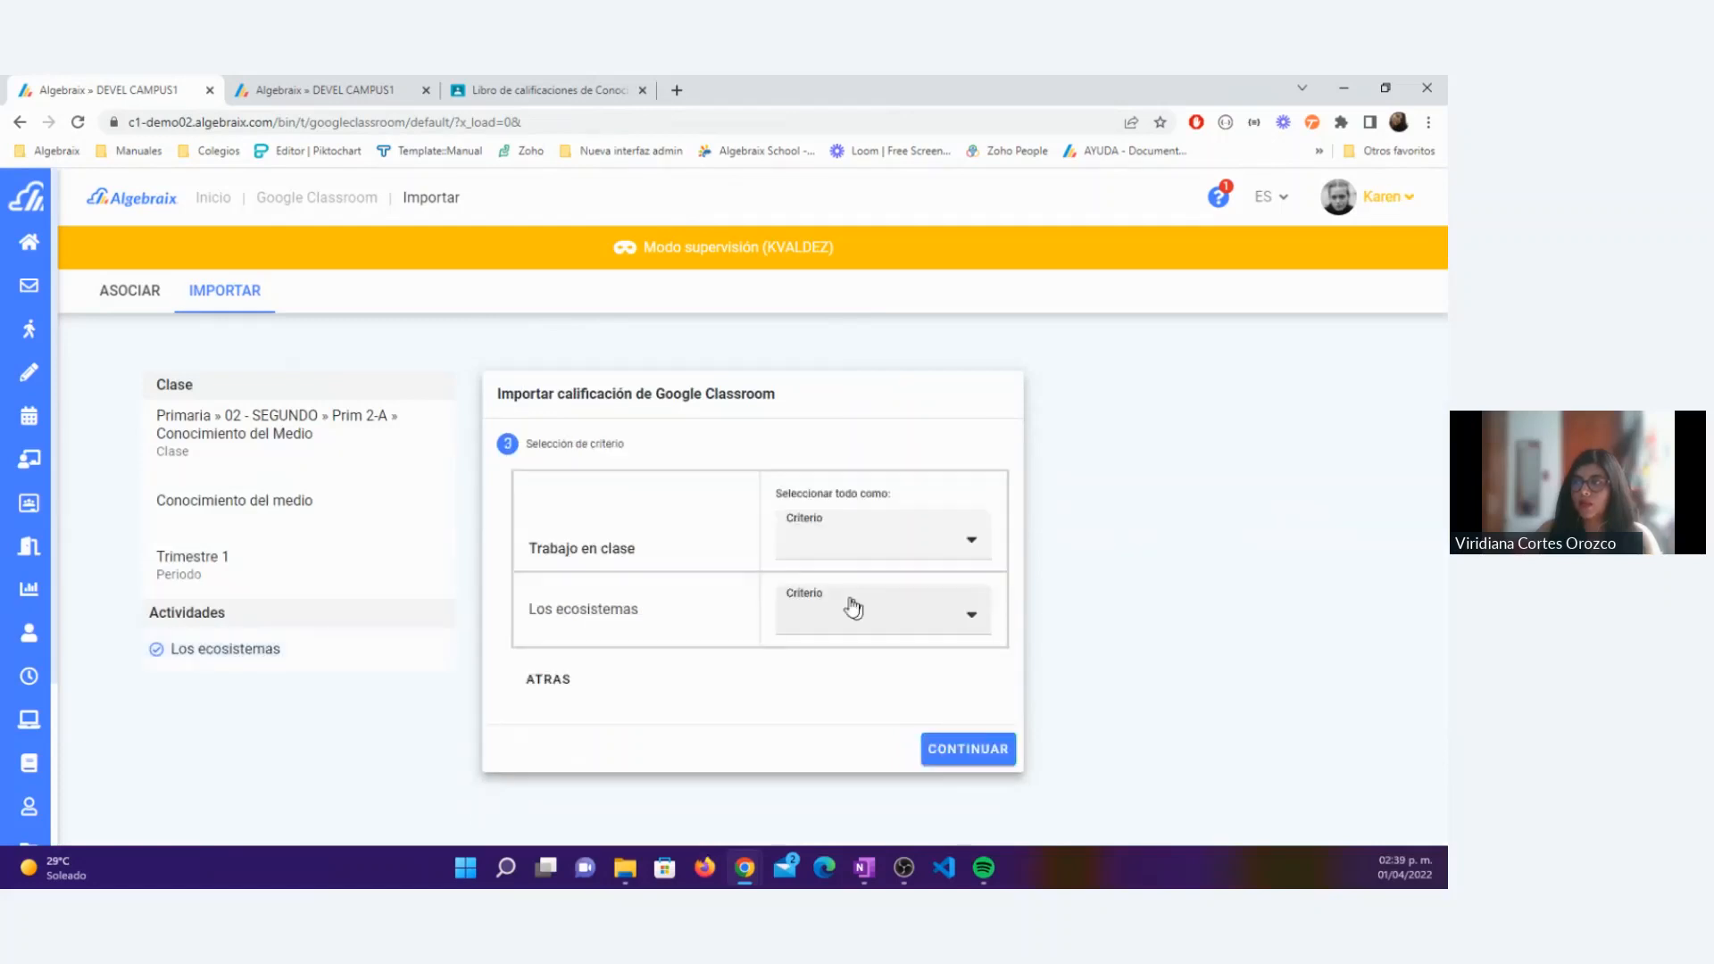
{"action": "left_click", "coordinate": [811, 624]}
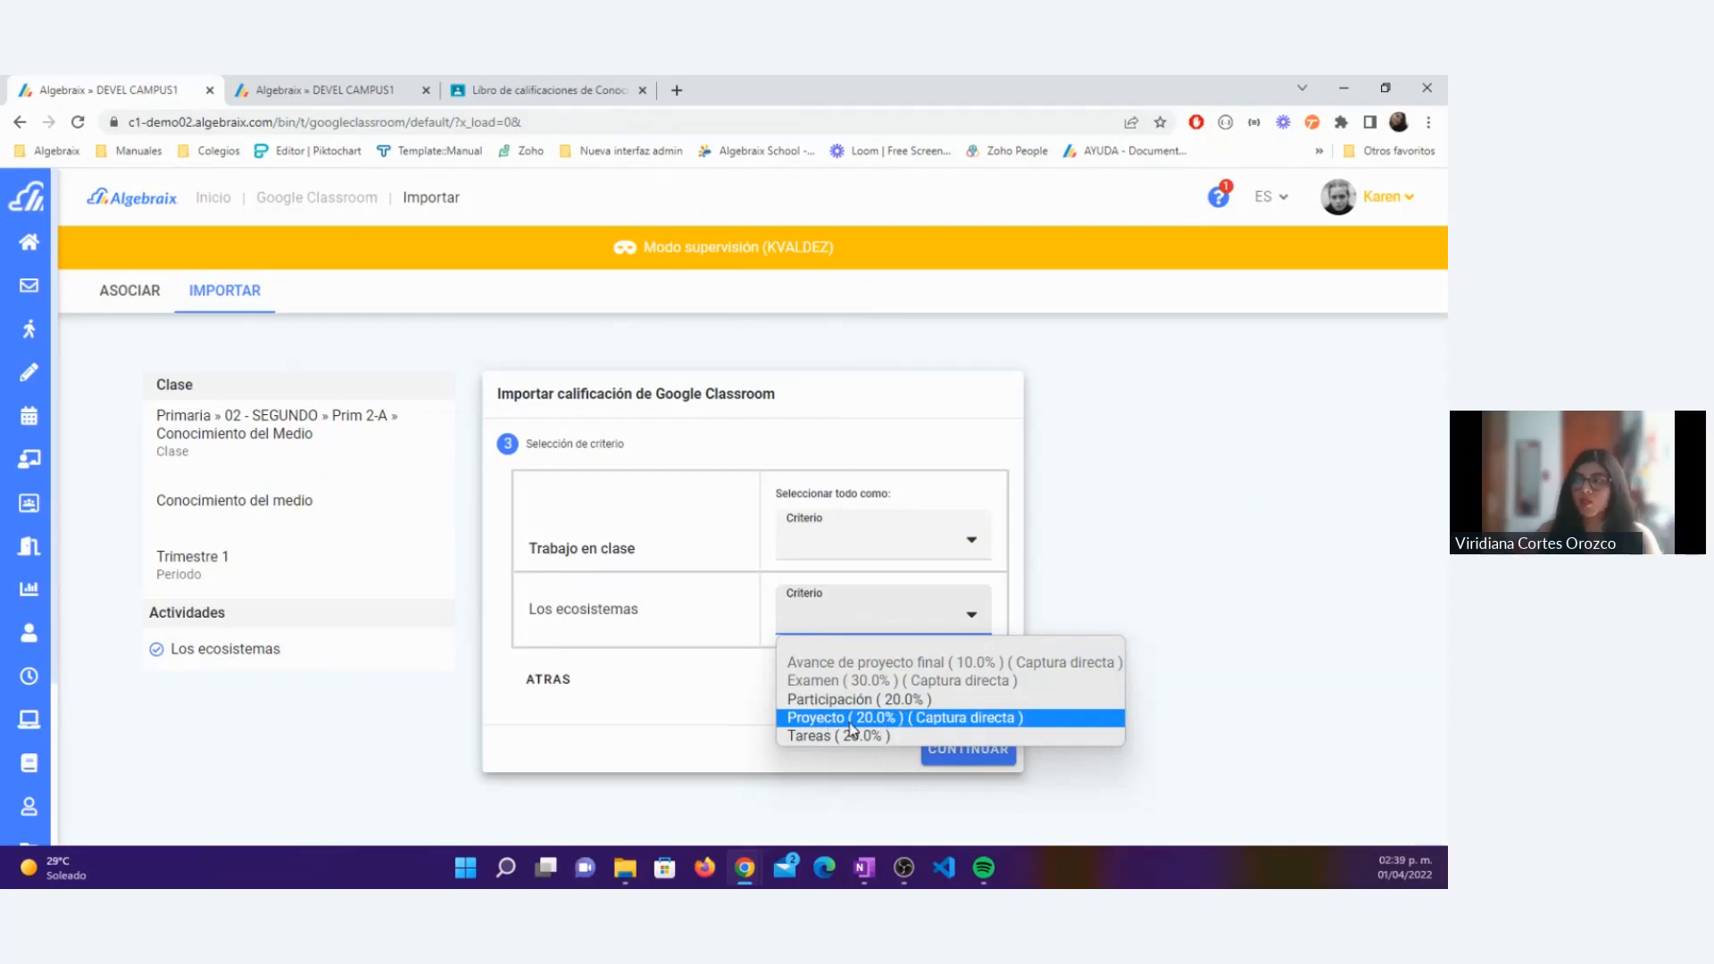
{"action": "left_click", "coordinate": [852, 721]}
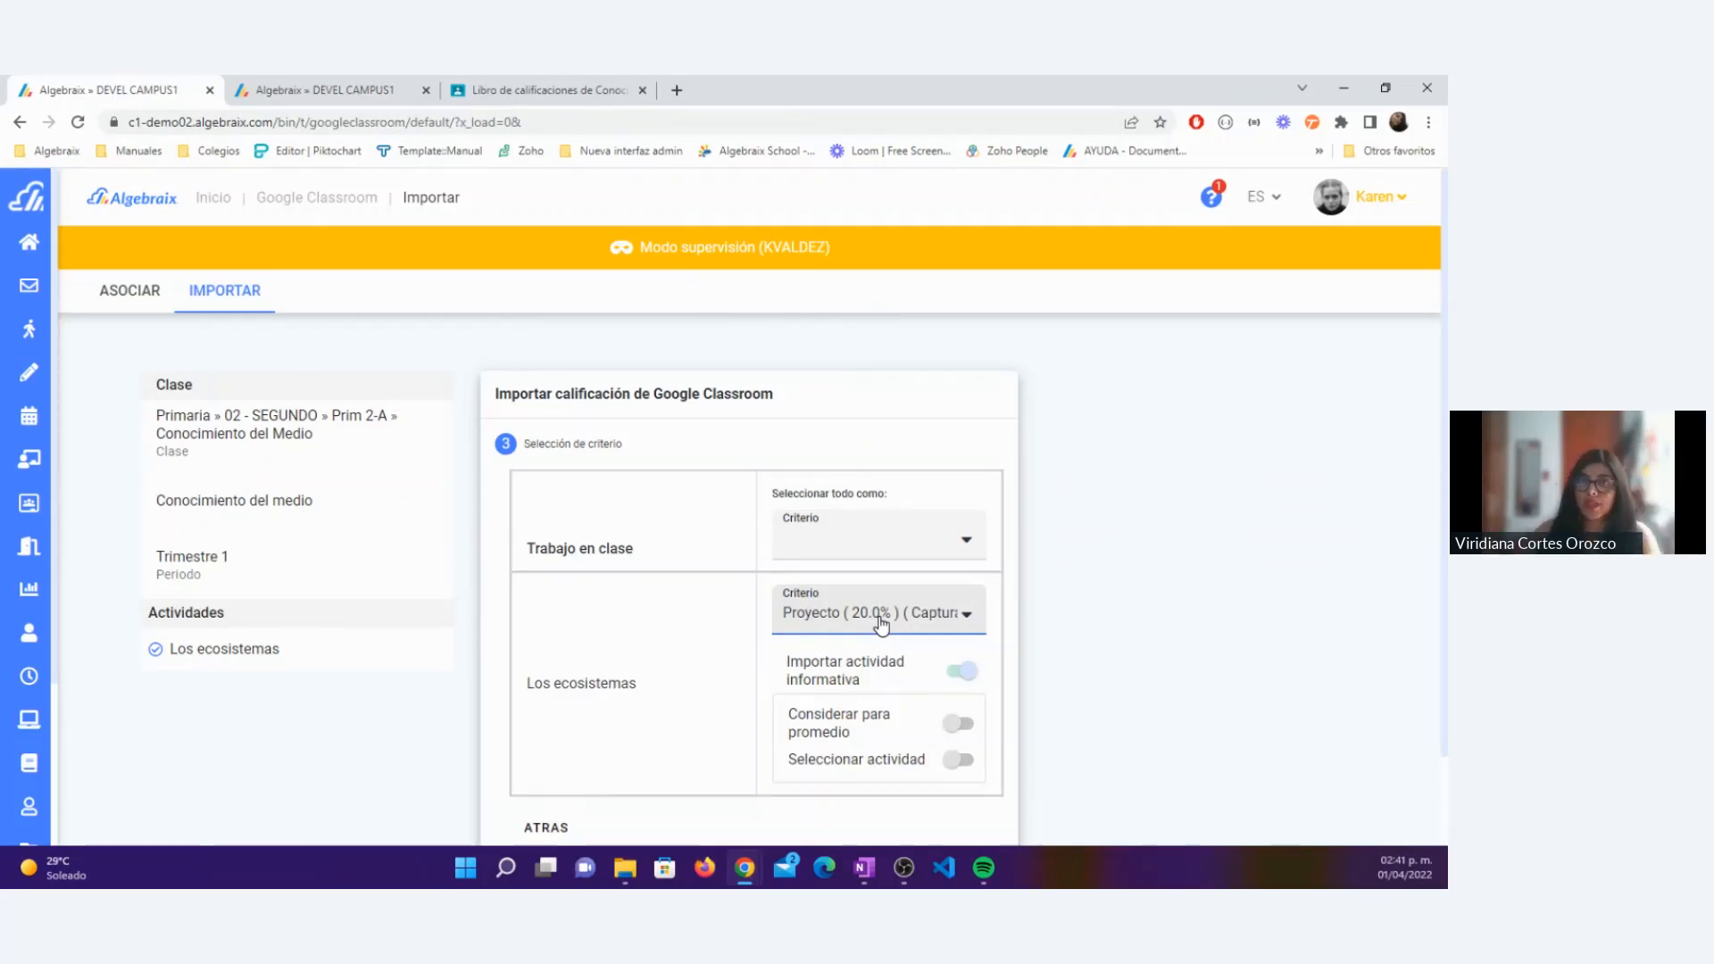
{"action": "left_click", "coordinate": [936, 622]}
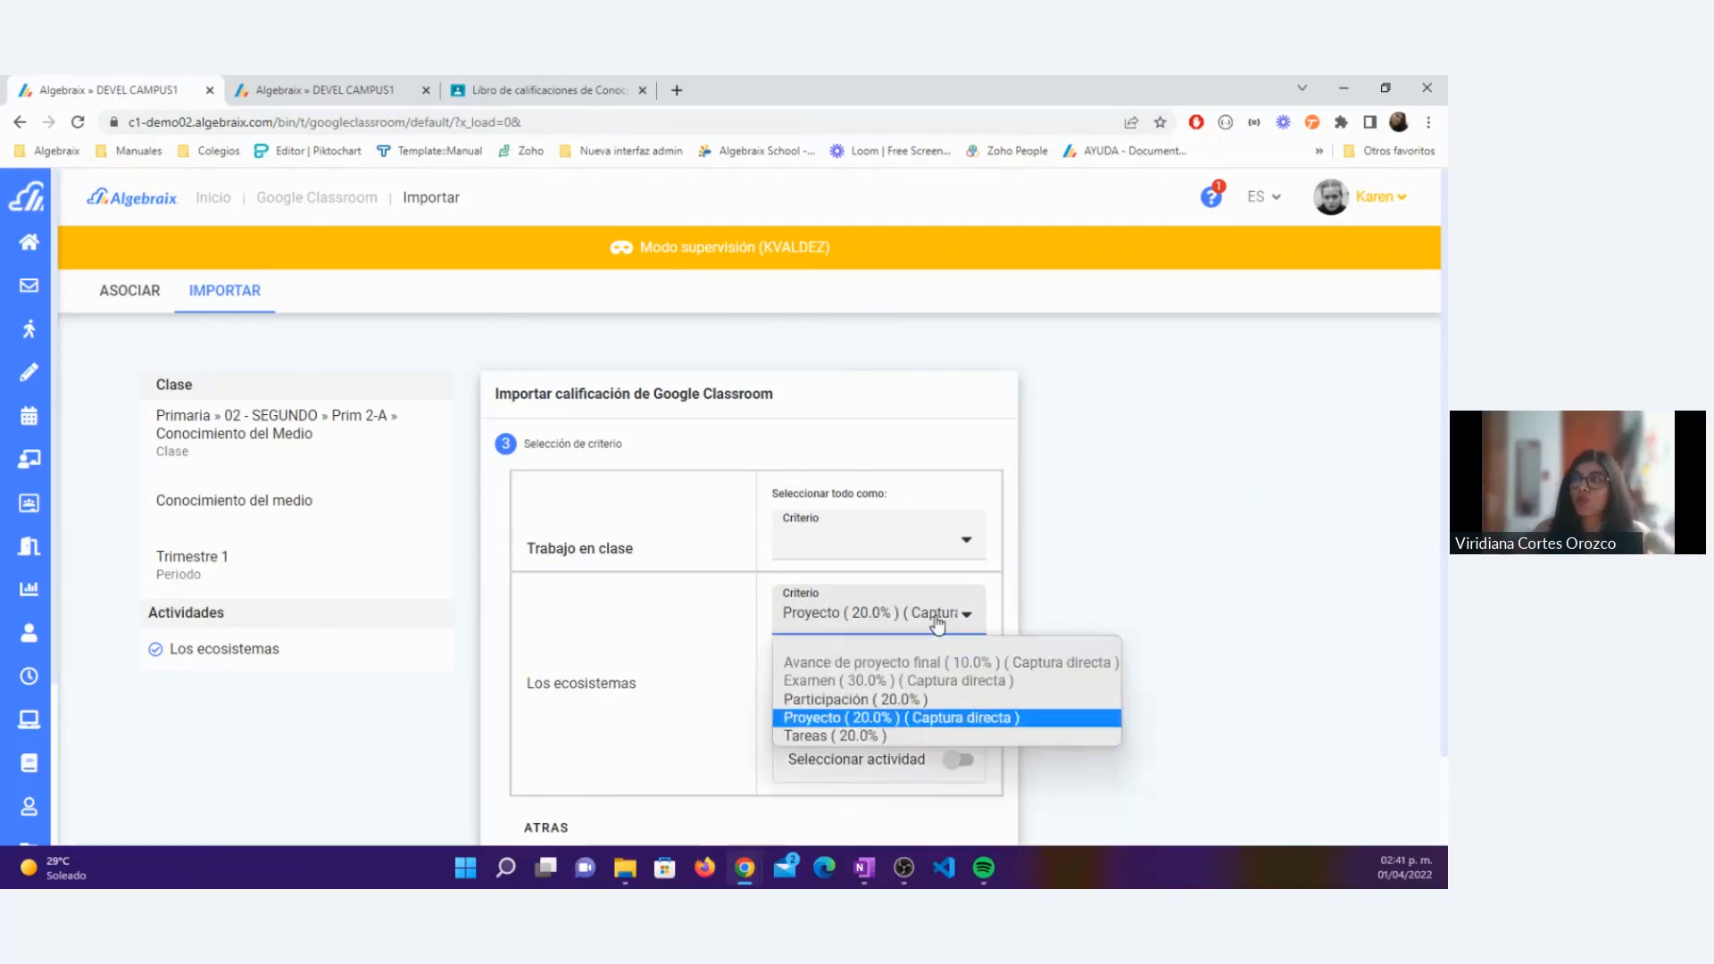
{"action": "left_click", "coordinate": [683, 689]}
{"action": "triple_click", "coordinate": [620, 688]}
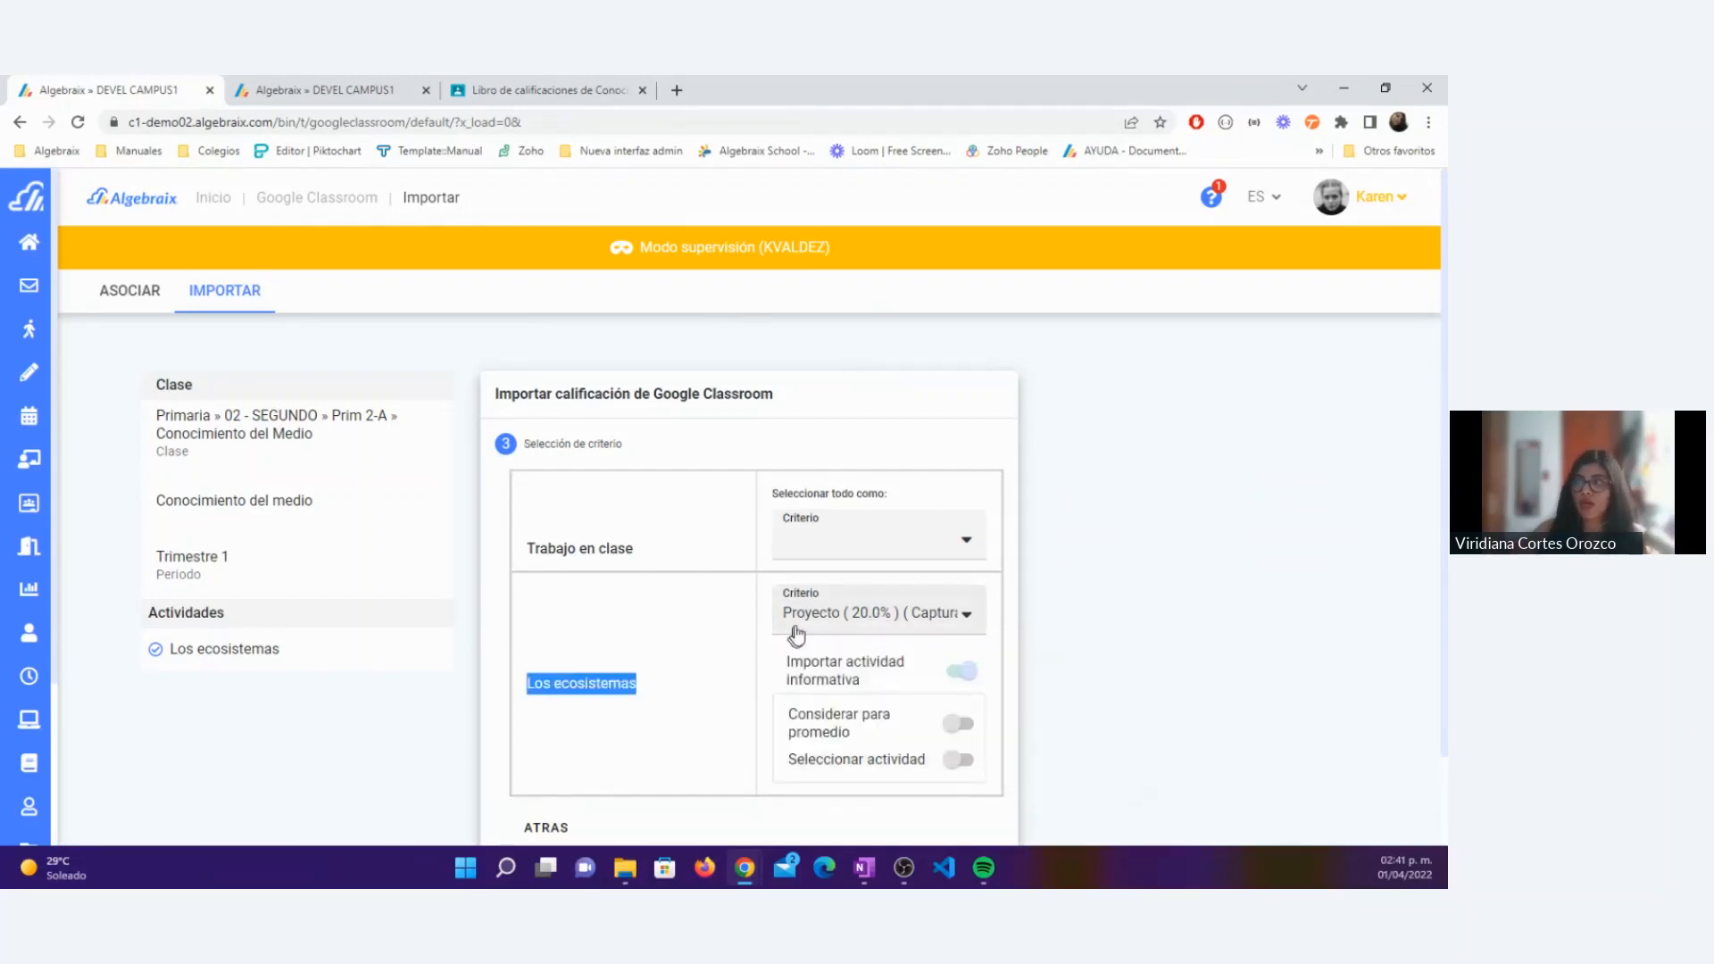
Step: Check the criterion and informative-activity options of Los ecosistemas and import it as an informative activity under Proyecto
{"action": "left_click", "coordinate": [797, 632]}
{"action": "left_click", "coordinate": [858, 715]}
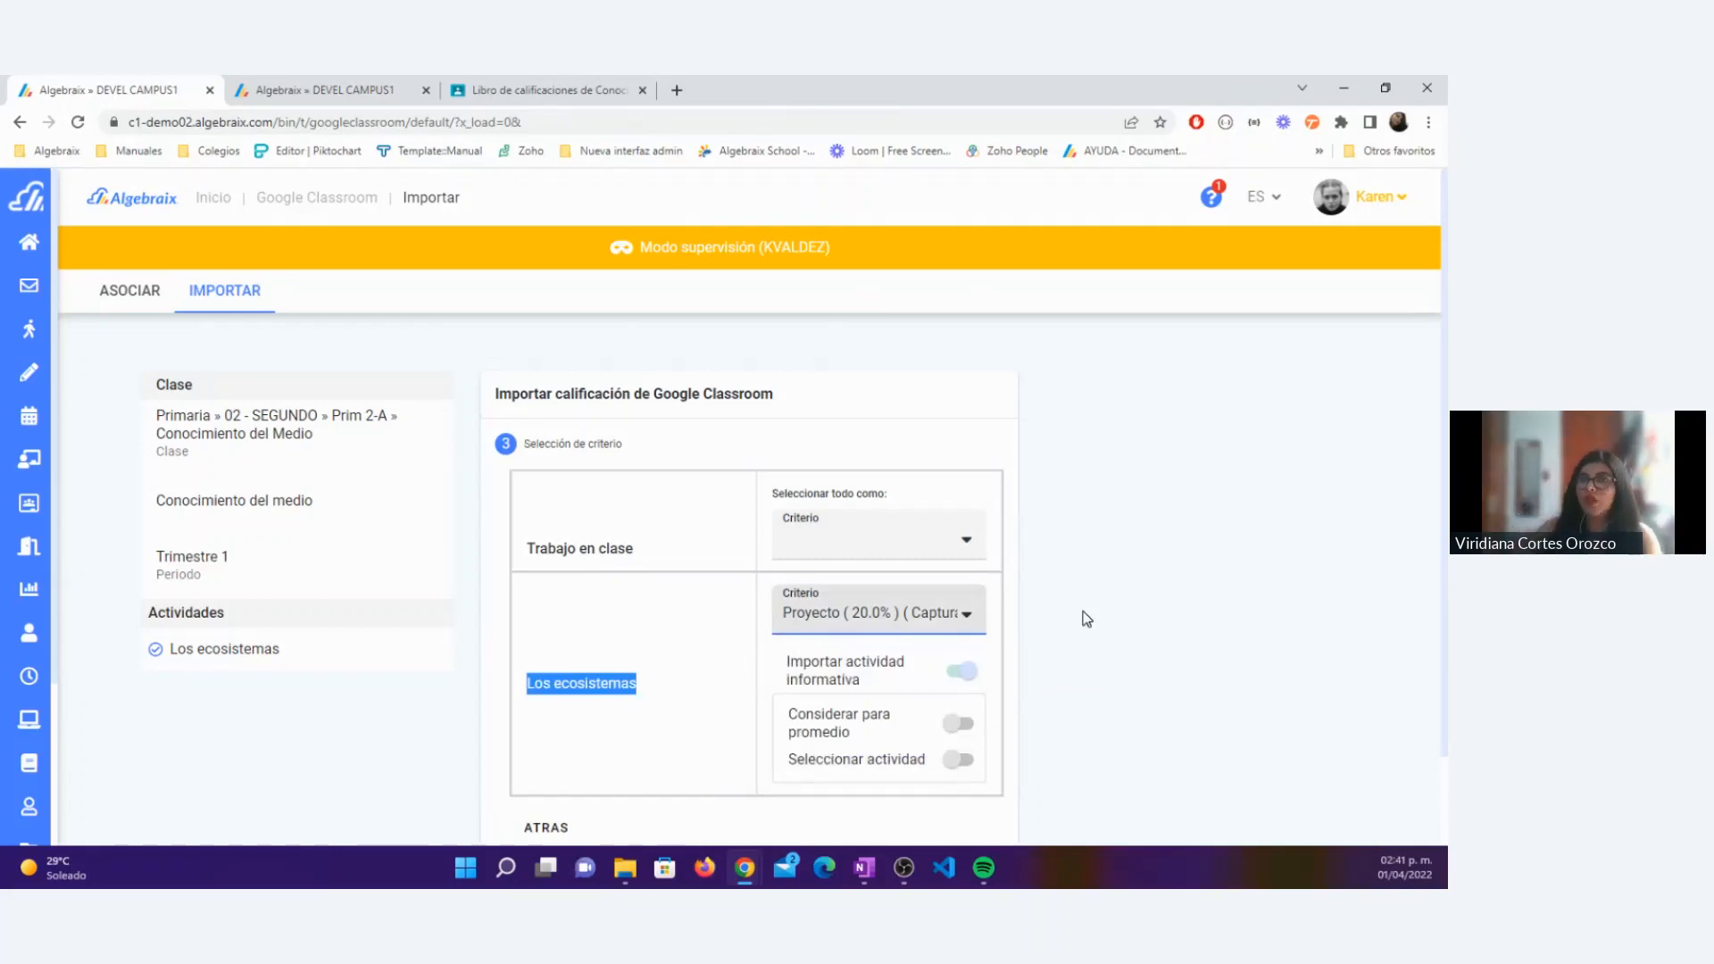
{"action": "scroll", "coordinate": [1087, 618], "scroll_direction": "down", "scroll_amount": 1}
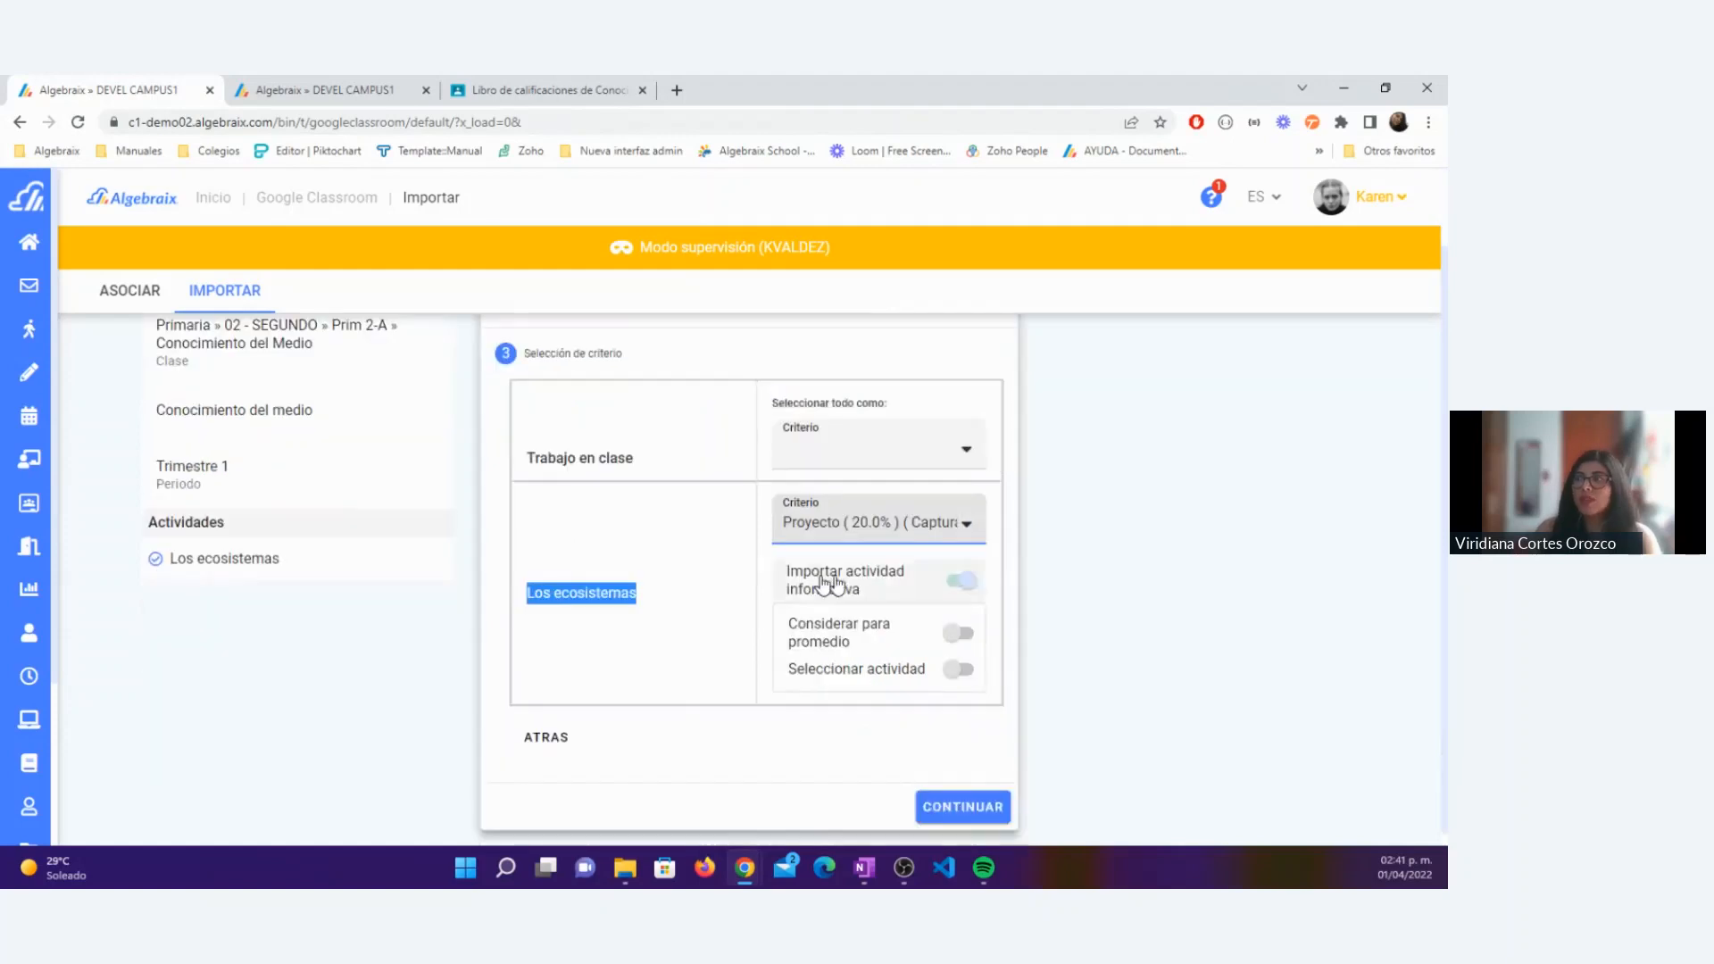
{"action": "left_click", "coordinate": [974, 584]}
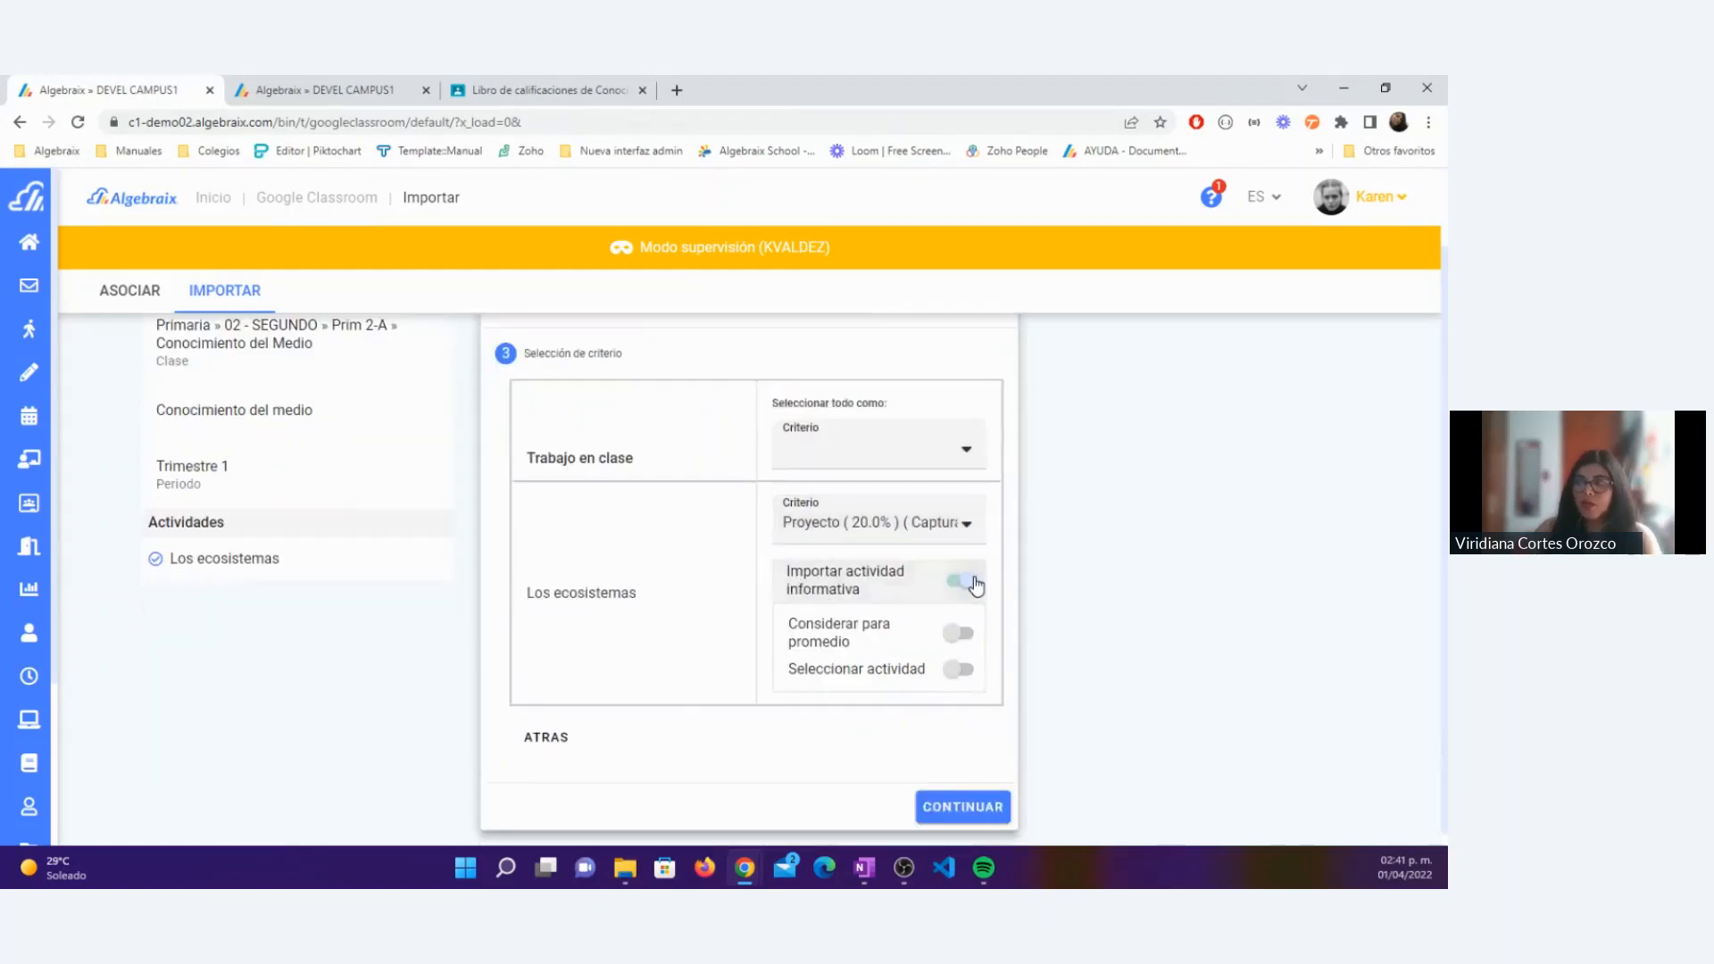
{"action": "left_click", "coordinate": [957, 584]}
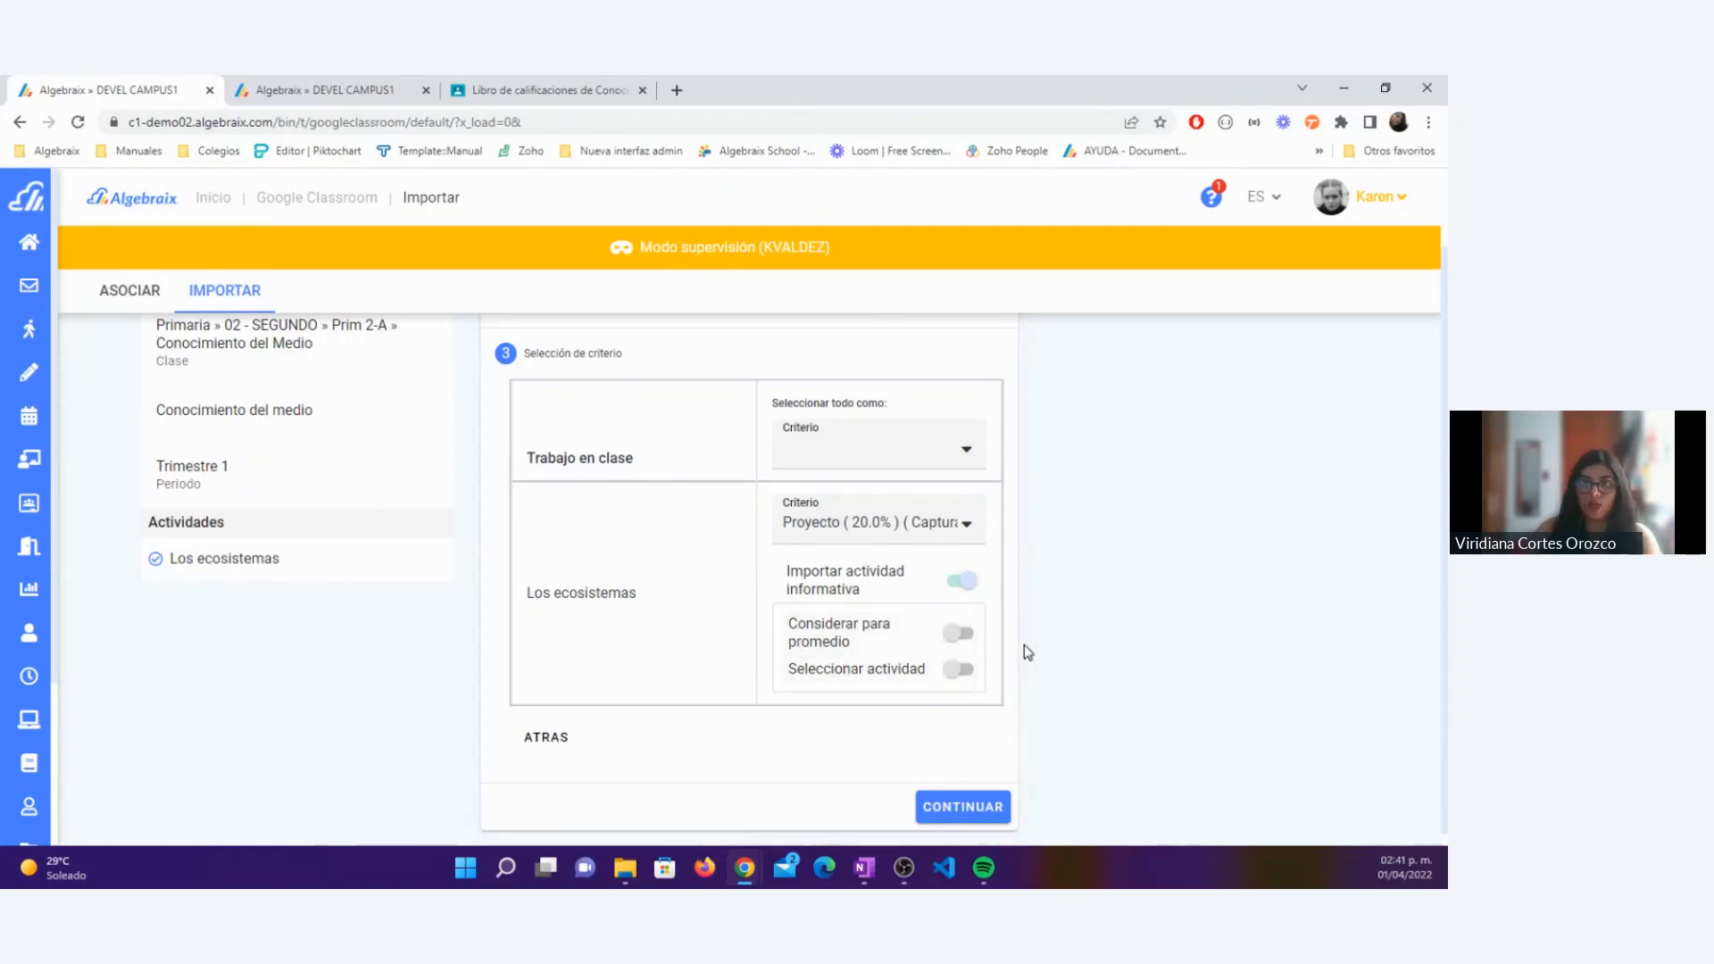
{"action": "scroll", "coordinate": [1025, 651], "scroll_direction": "down", "scroll_amount": 1}
{"action": "left_click", "coordinate": [982, 795]}
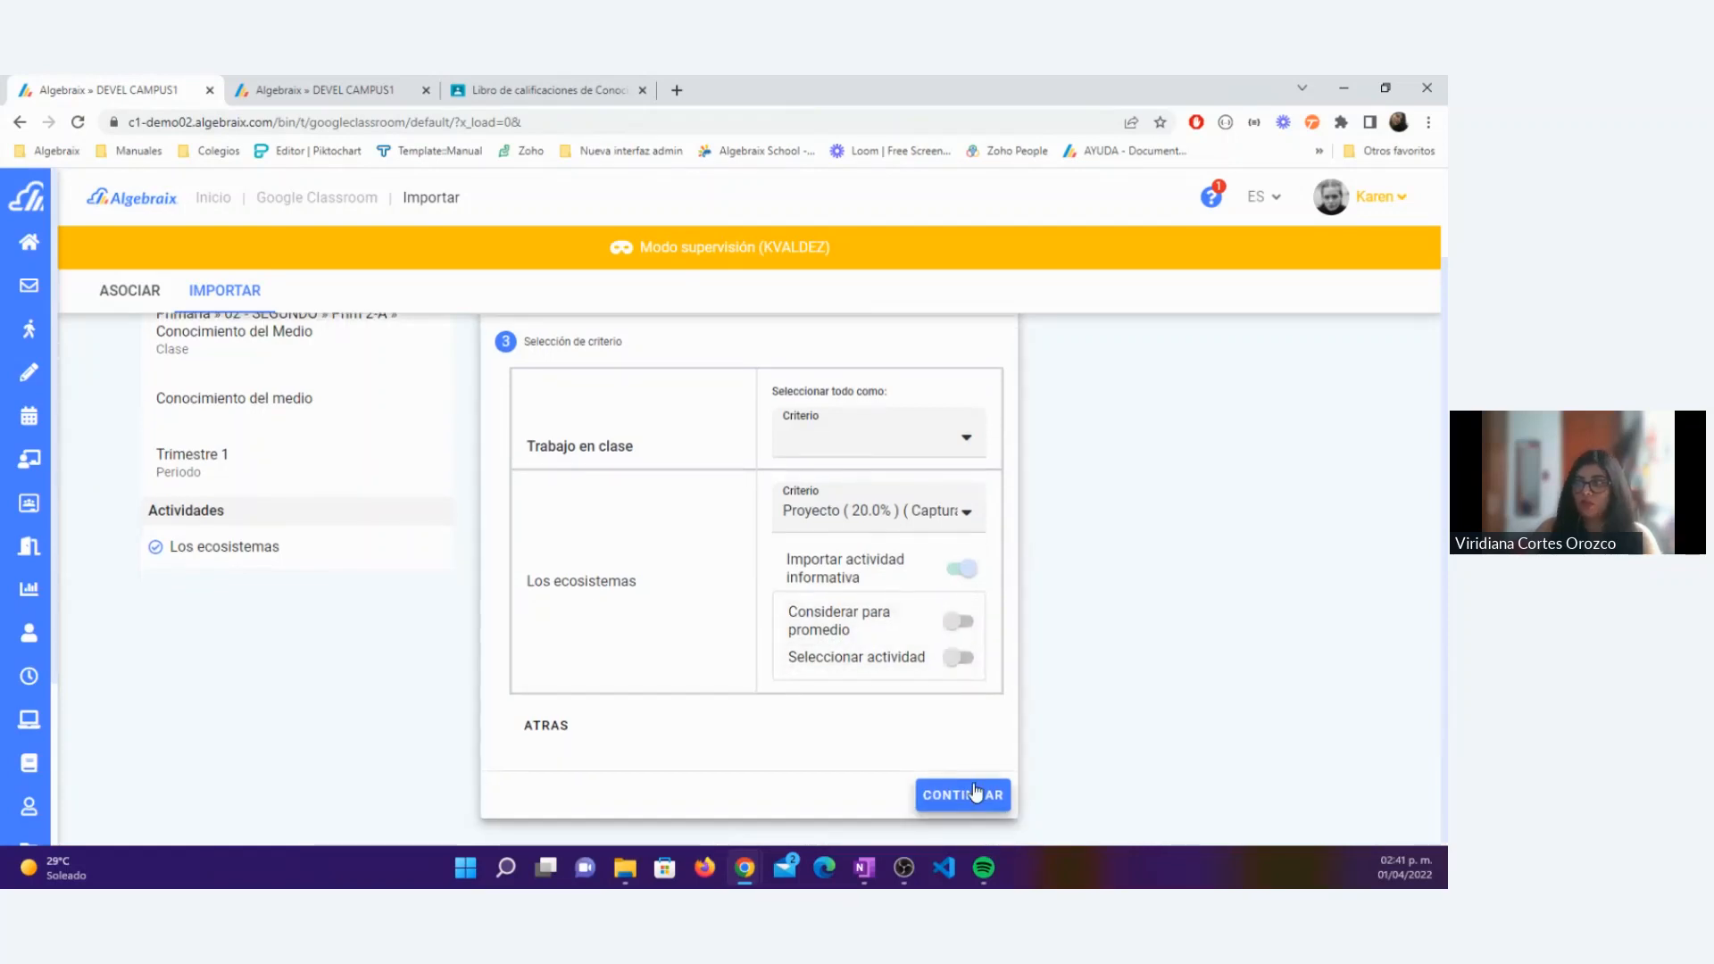
{"action": "left_click", "coordinate": [1027, 747]}
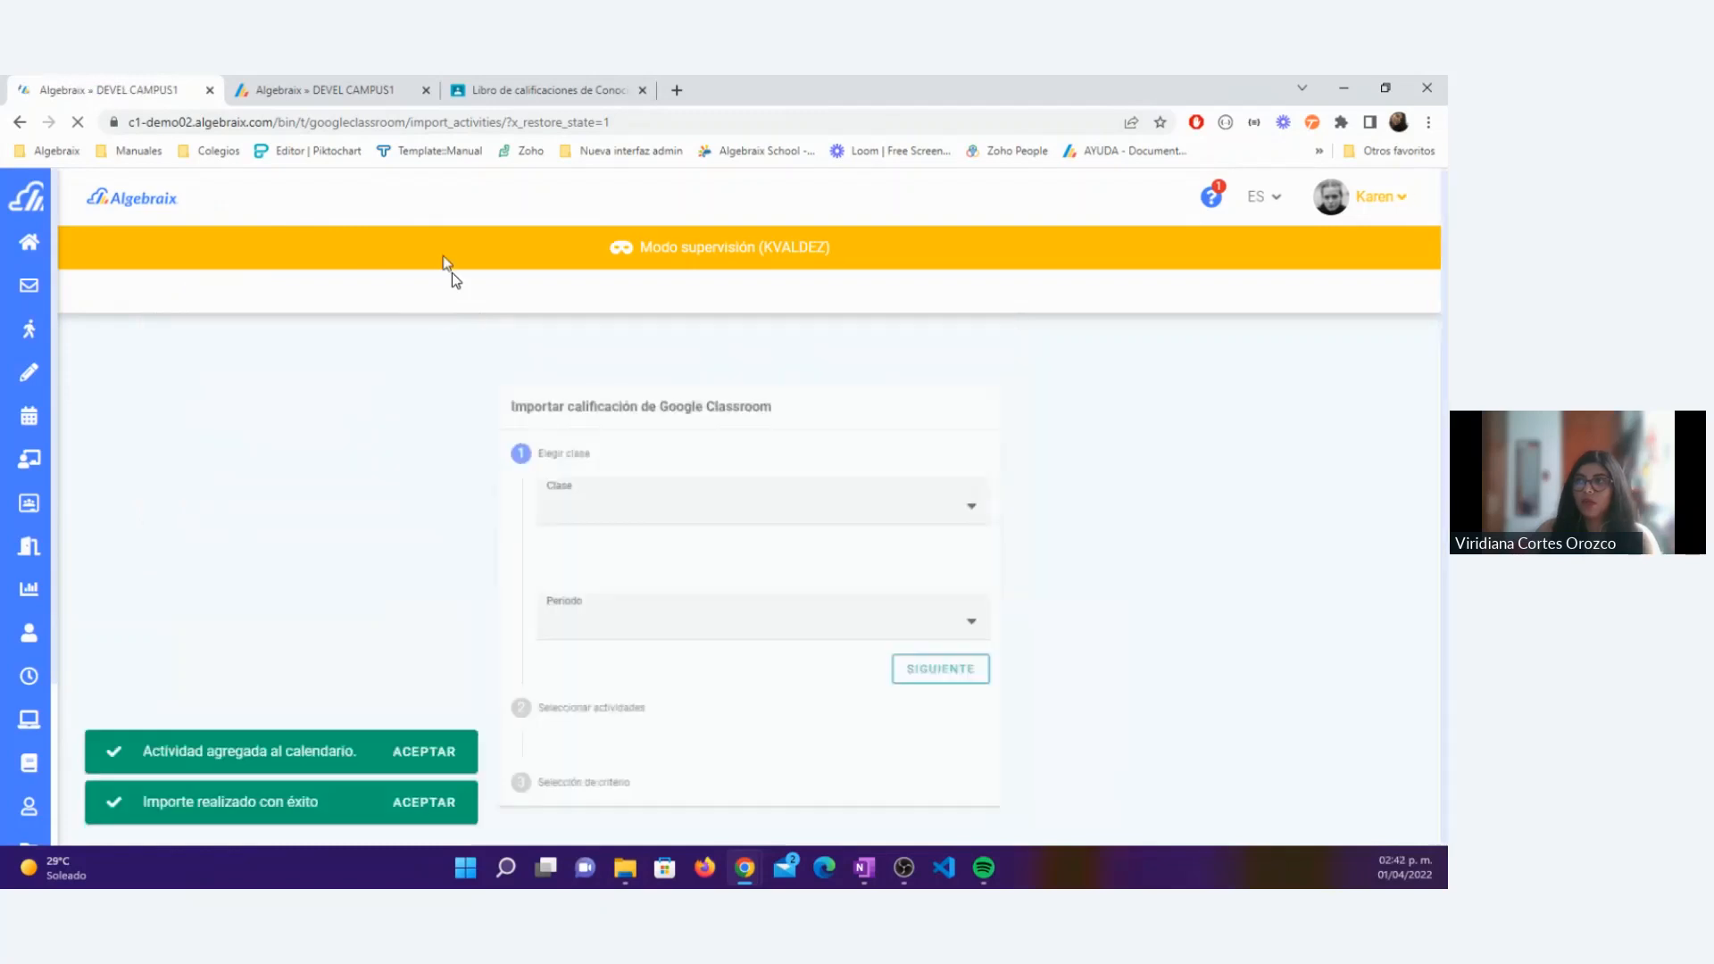
Step: Reload the grade breakdown for 22-23 » Primaria 22-23 » Trimestre 1 and check the notice on the Proyecto criterion
{"action": "left_click", "coordinate": [366, 89]}
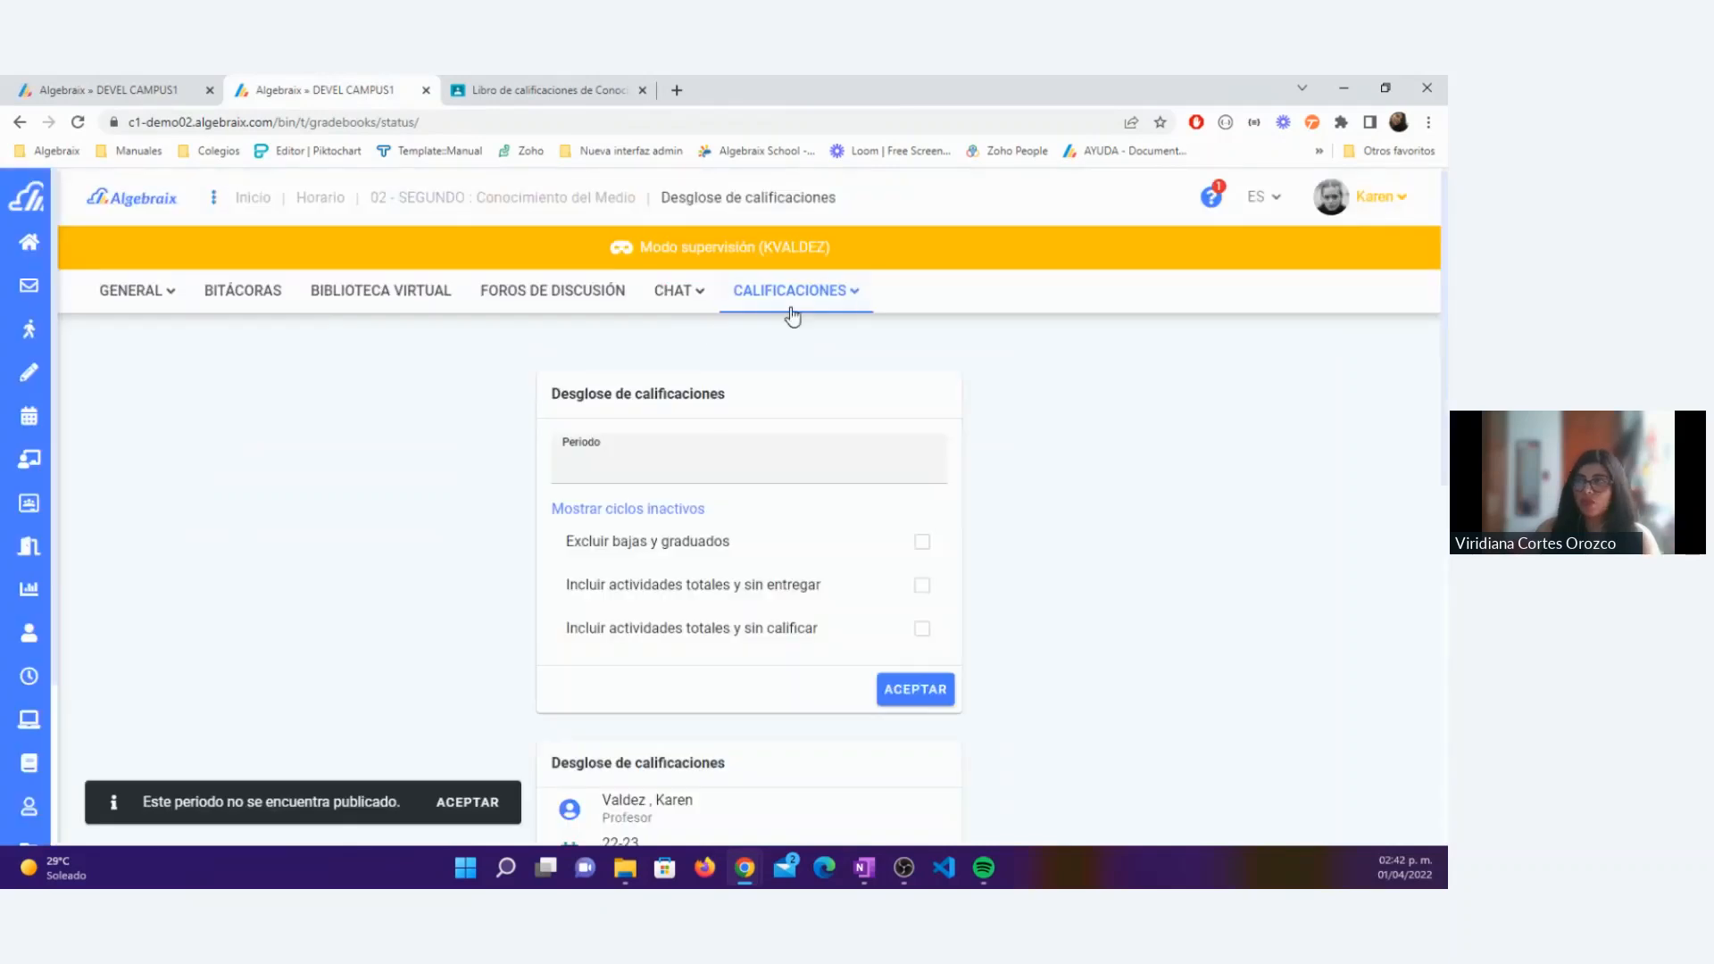
{"action": "left_click", "coordinate": [687, 459]}
{"action": "left_click", "coordinate": [601, 582]}
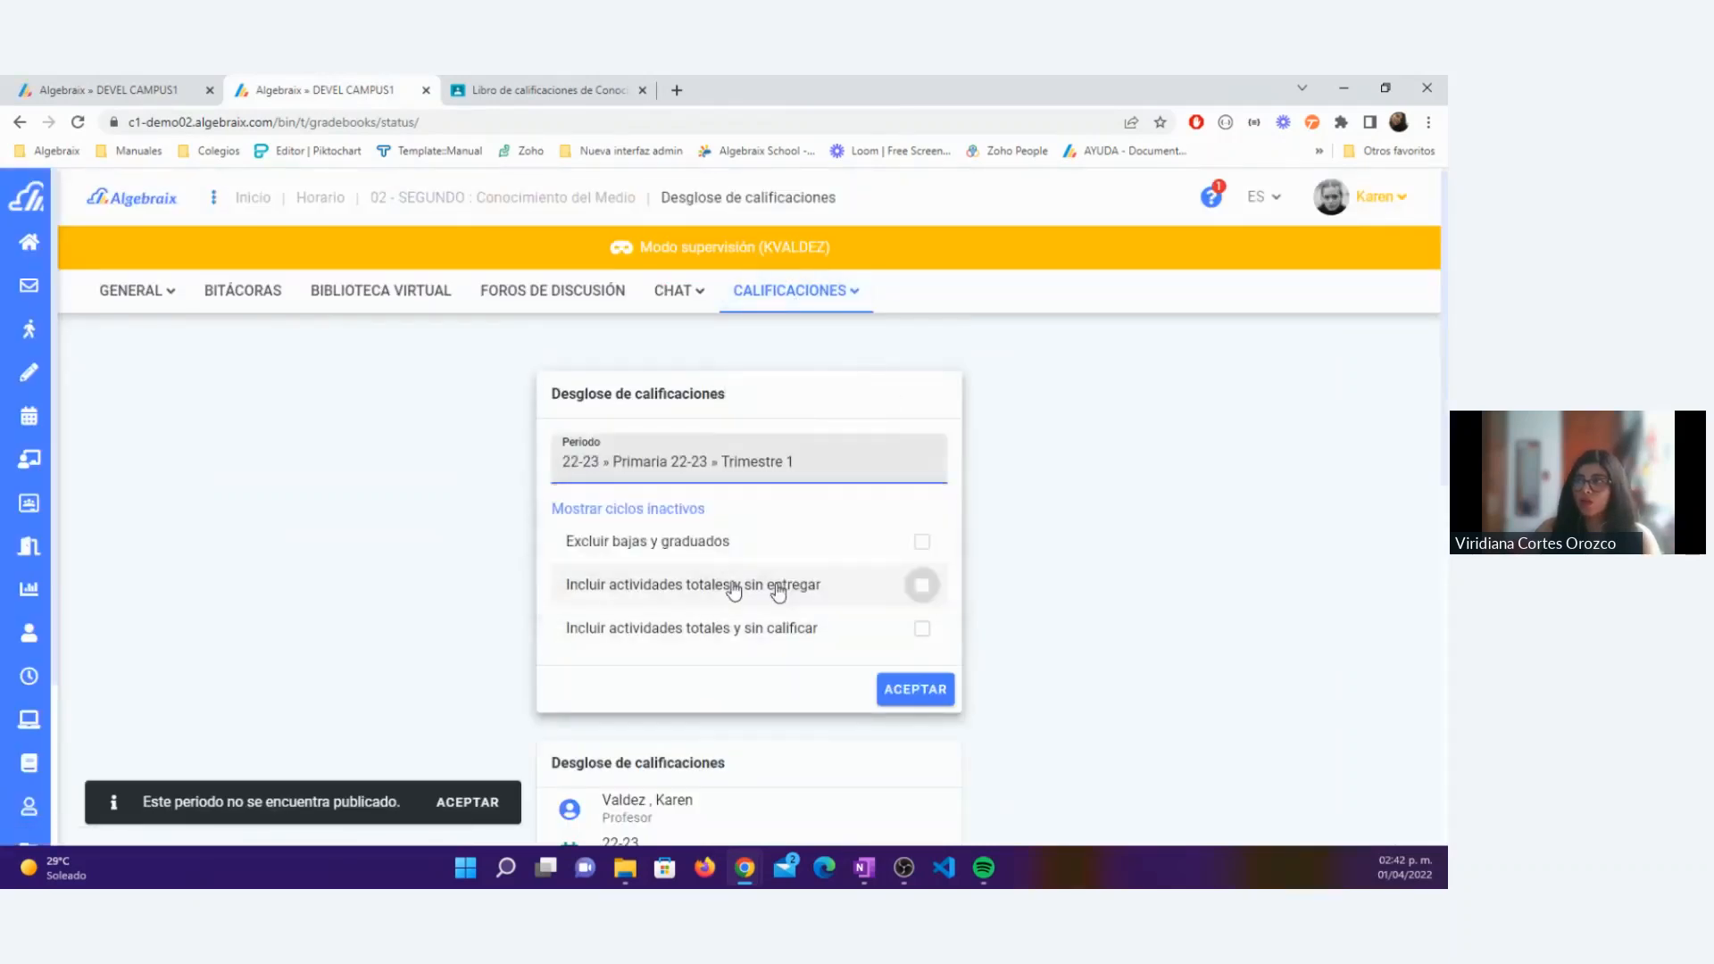
{"action": "left_click", "coordinate": [915, 689]}
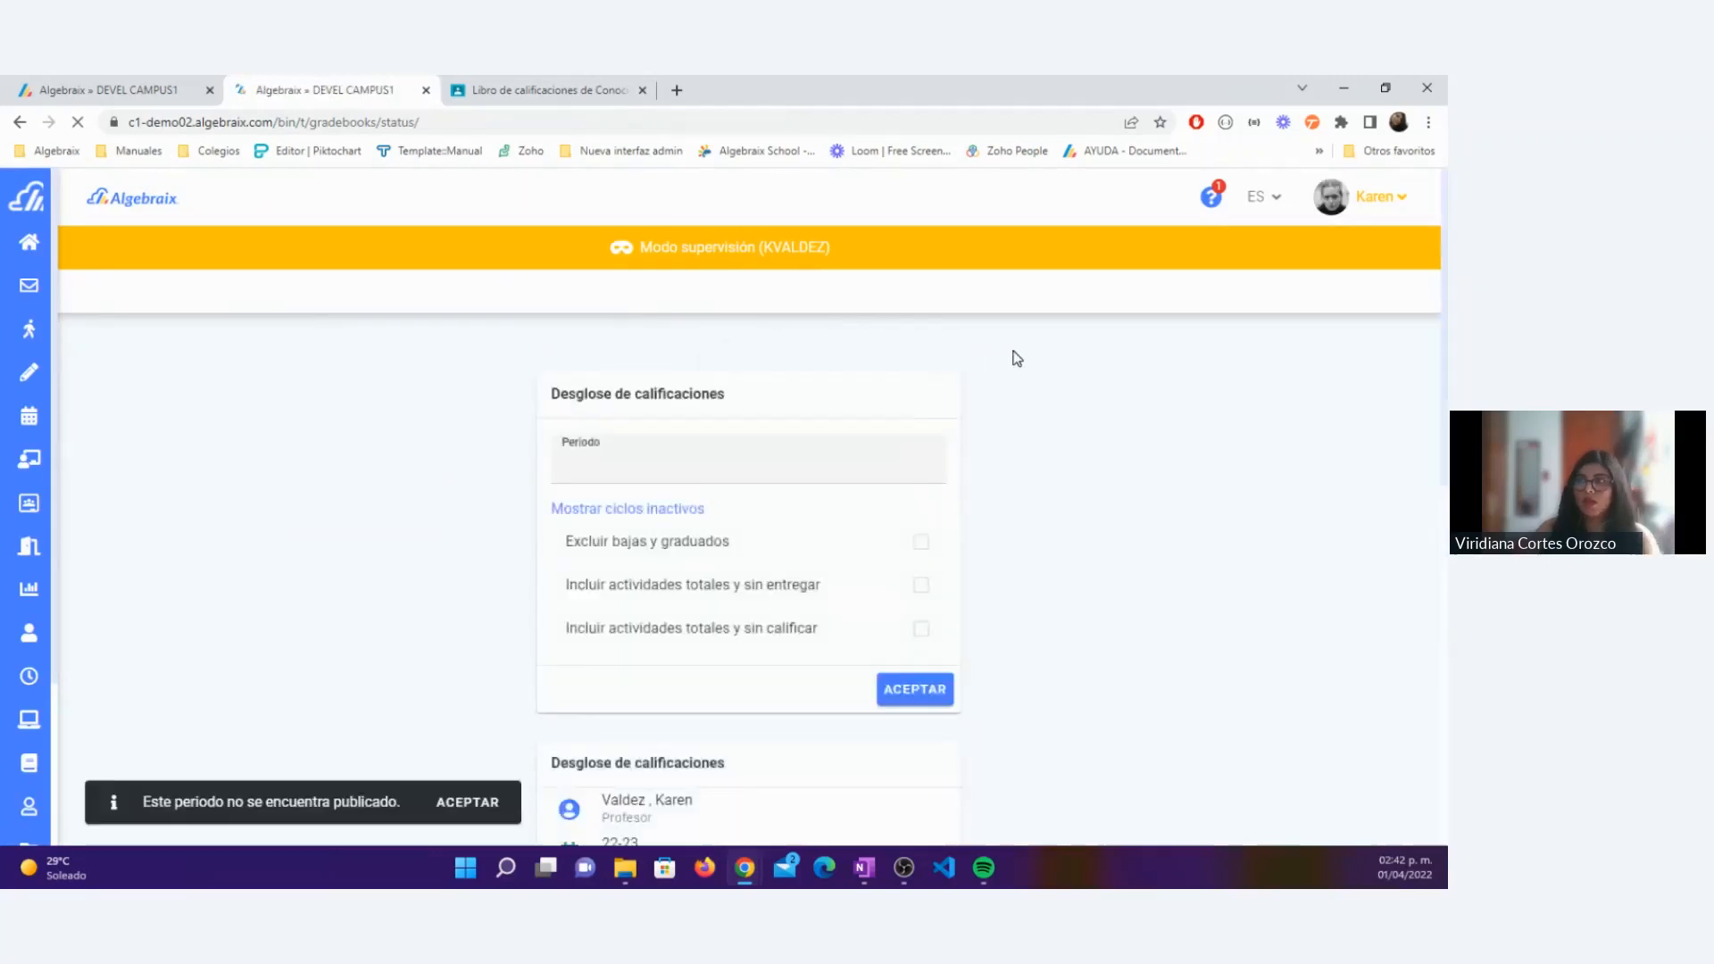
{"action": "scroll", "coordinate": [1017, 359], "scroll_direction": "down", "scroll_amount": 7}
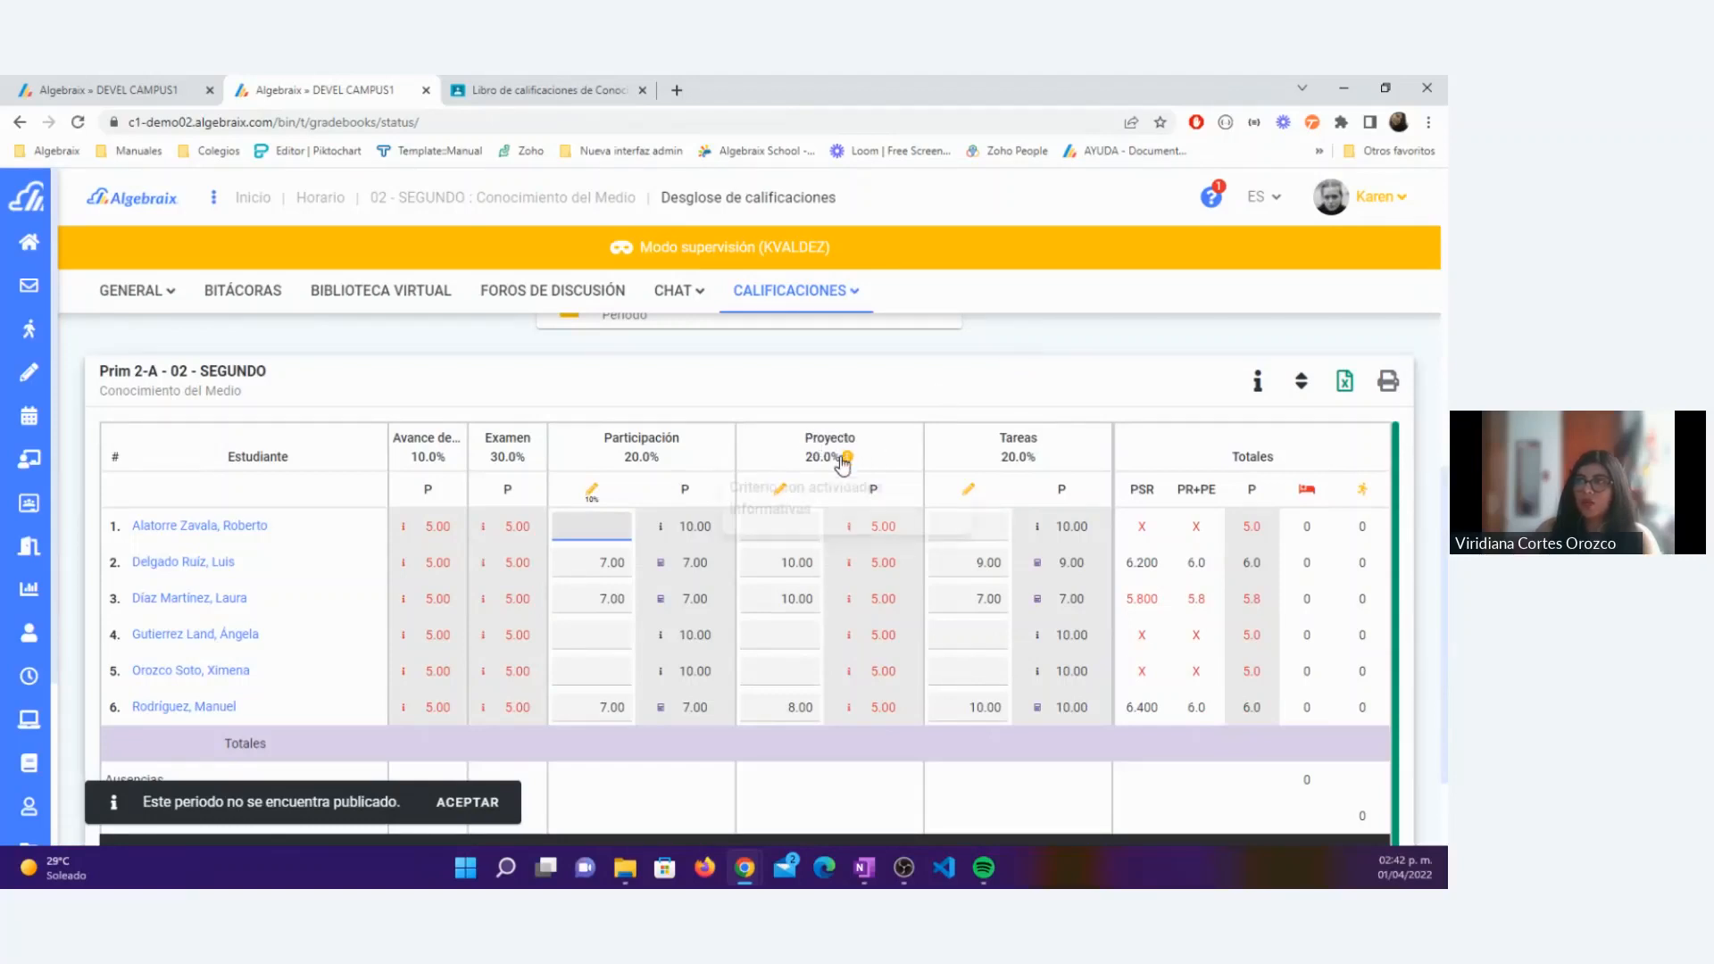
{"action": "mouse_move", "coordinate": [846, 458]}
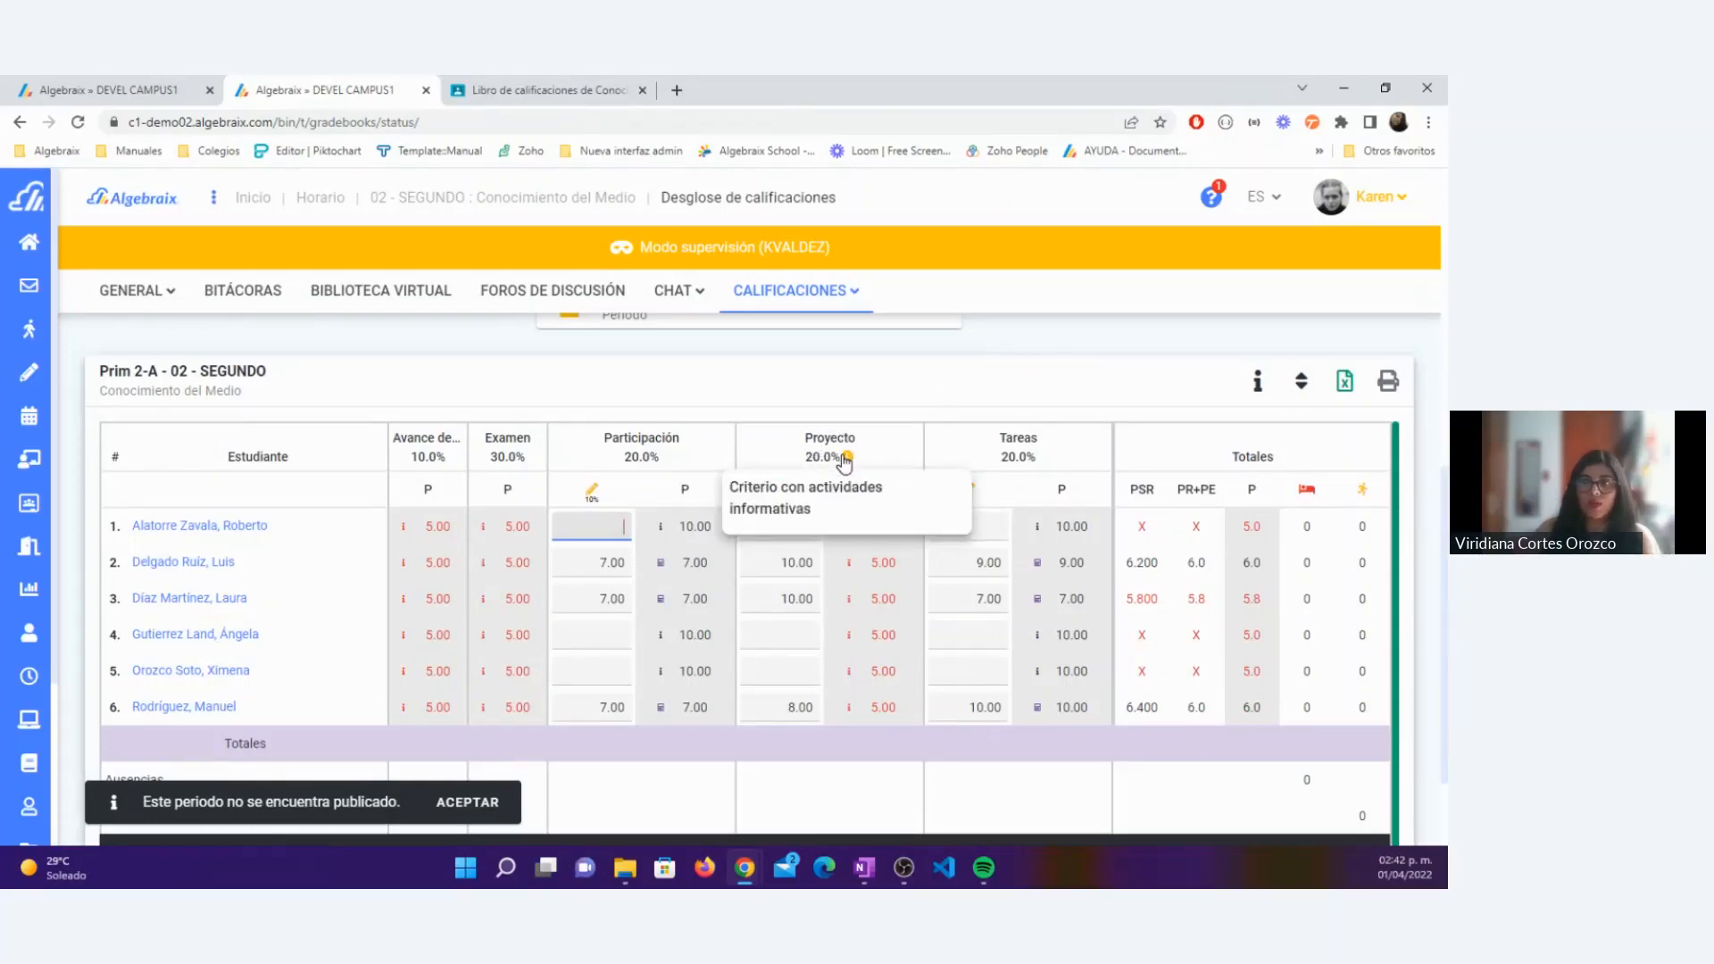
{"action": "mouse_move", "coordinate": [779, 498]}
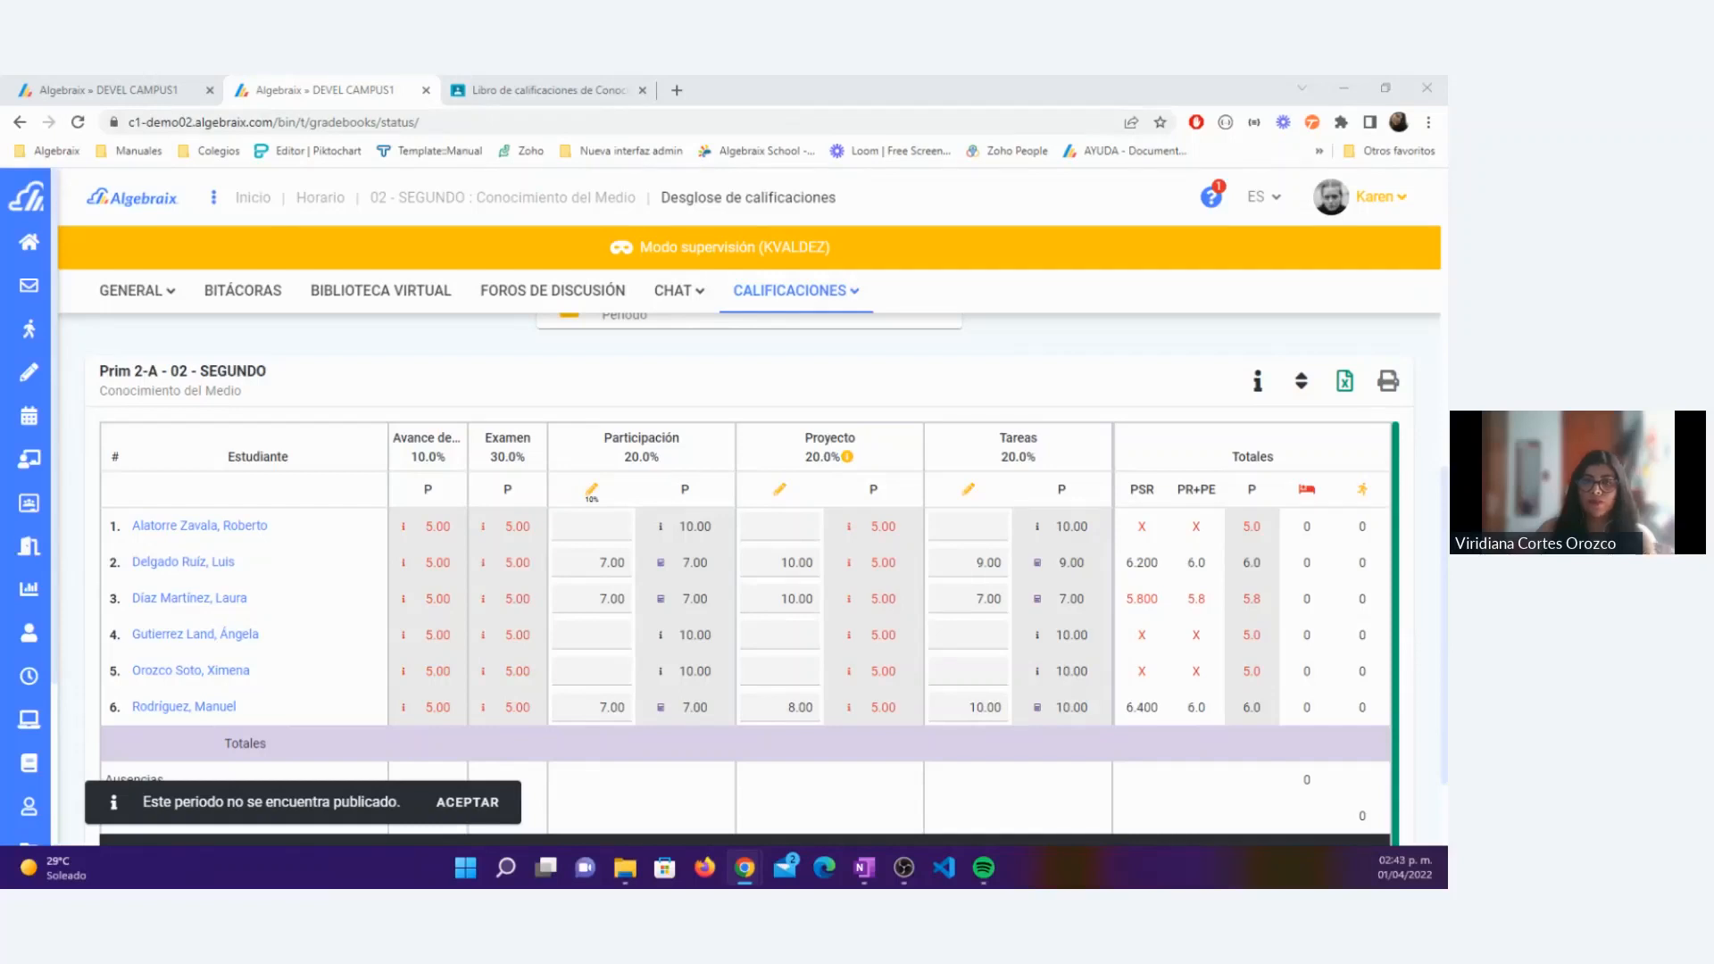
{"action": "left_click", "coordinate": [499, 344]}
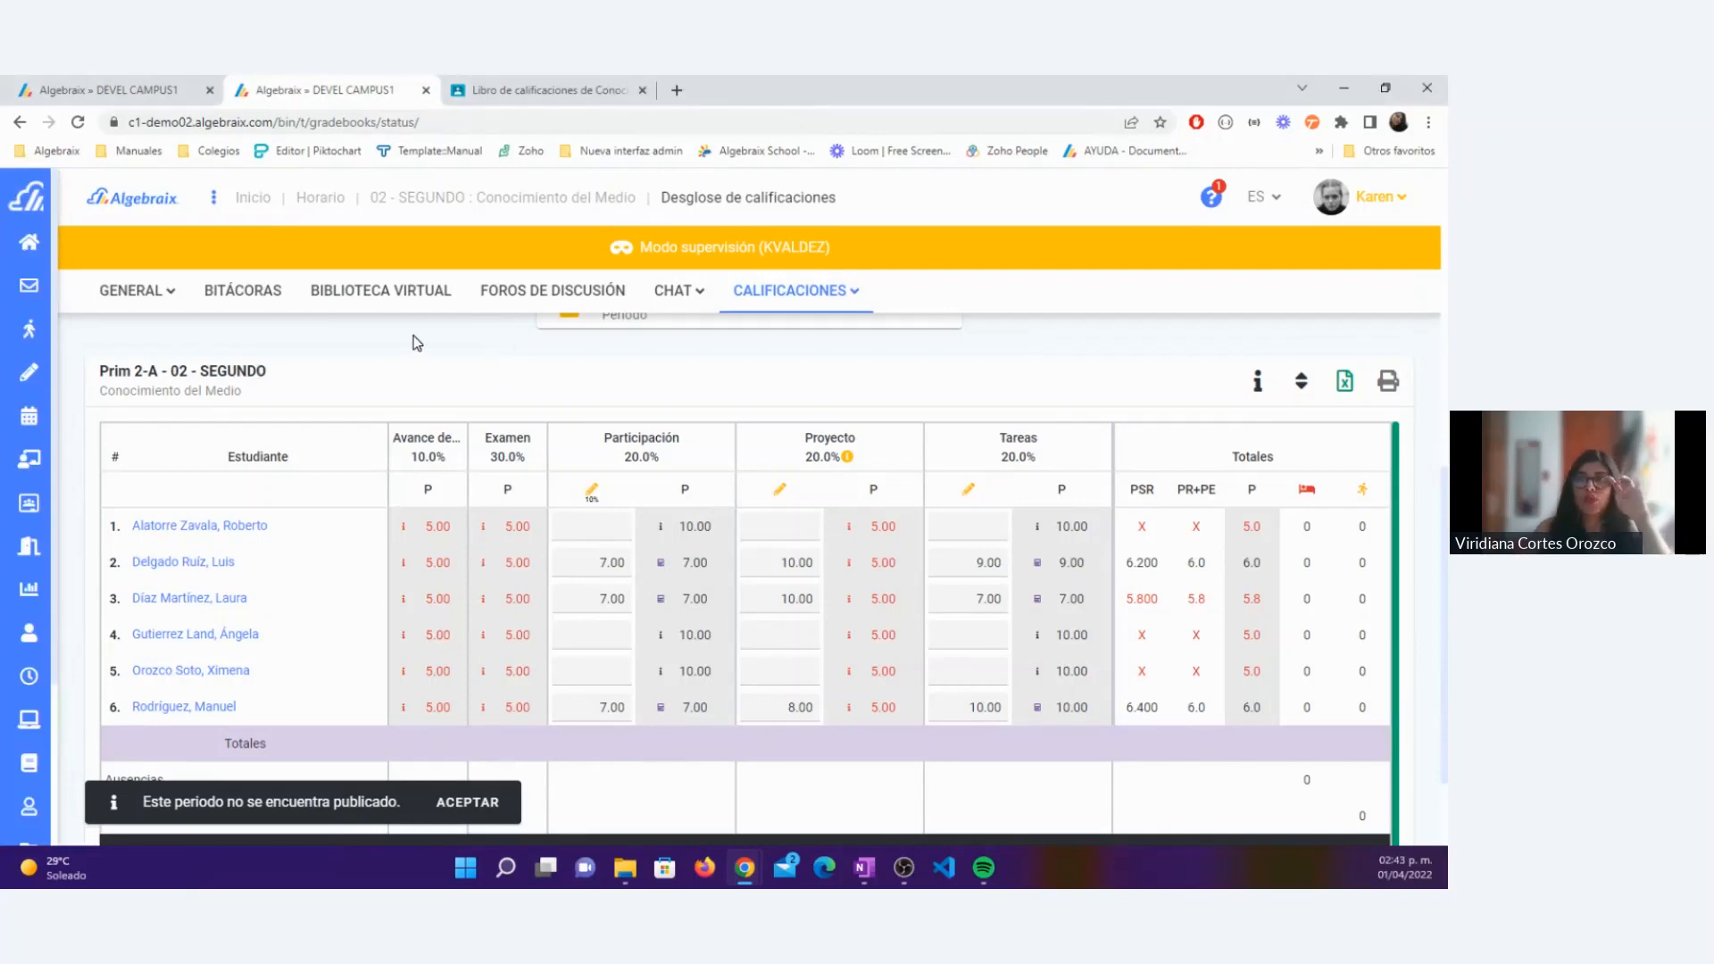
{"action": "left_click", "coordinate": [168, 312]}
{"action": "left_click", "coordinate": [295, 352]}
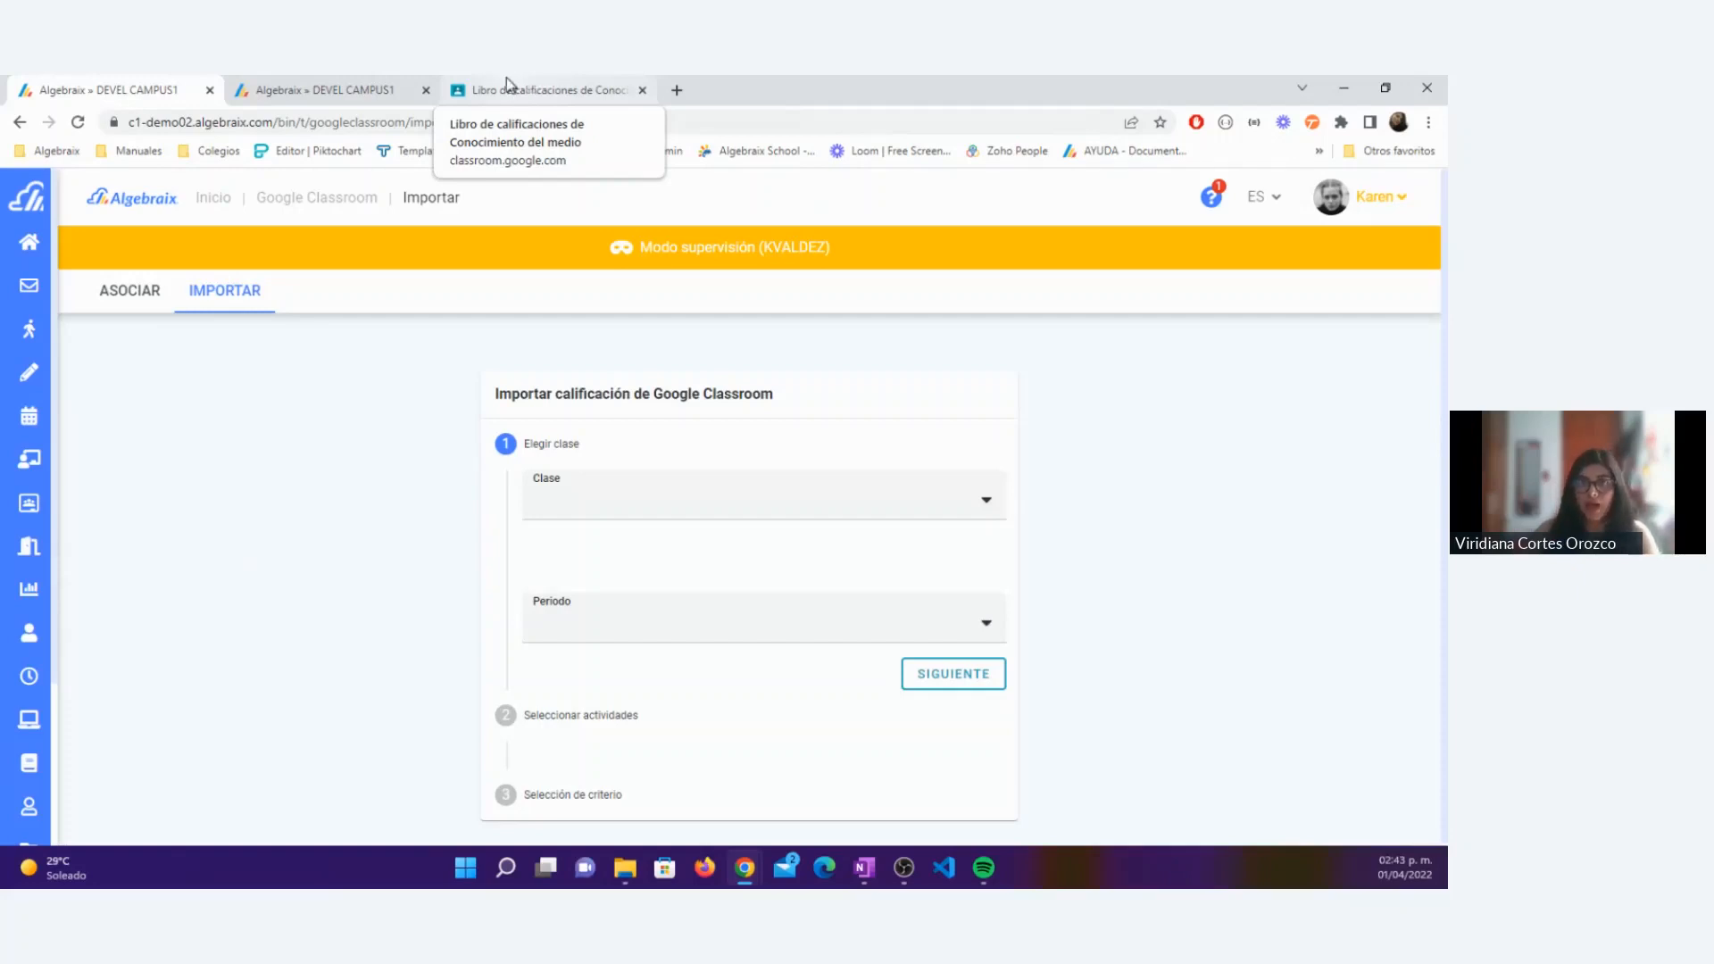
Step: Leave supervision mode for the original administrator session and duplicate its browser tab
{"action": "left_click", "coordinate": [1363, 198]}
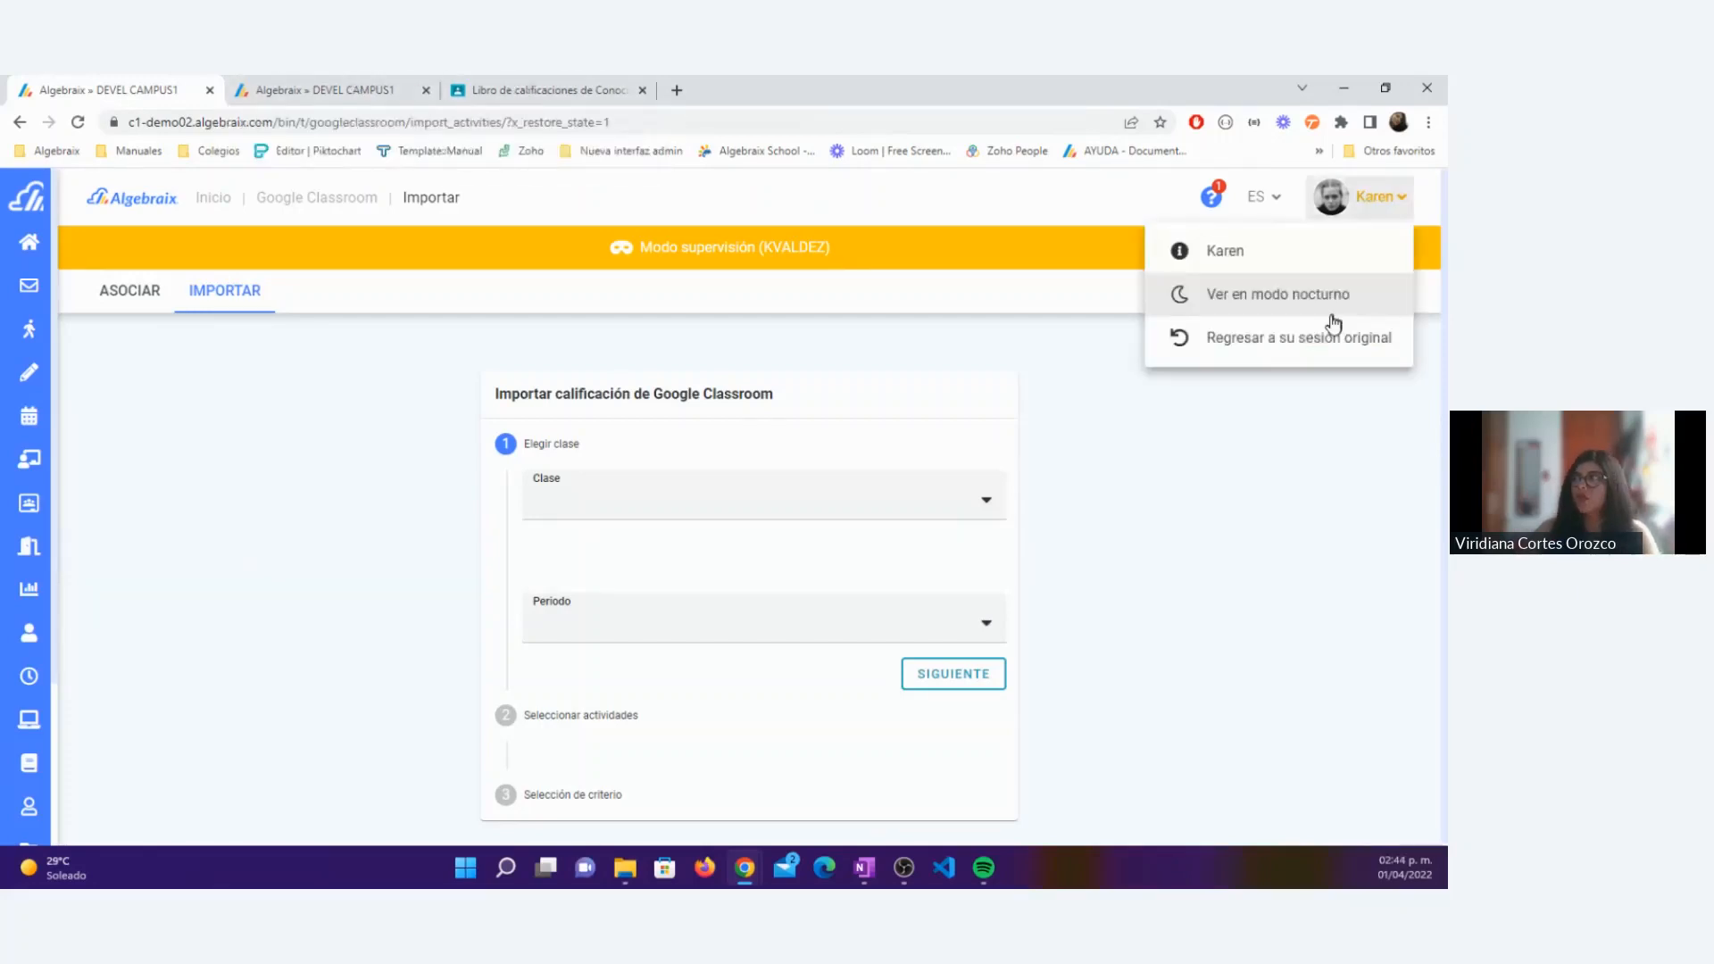
{"action": "left_click", "coordinate": [1330, 337]}
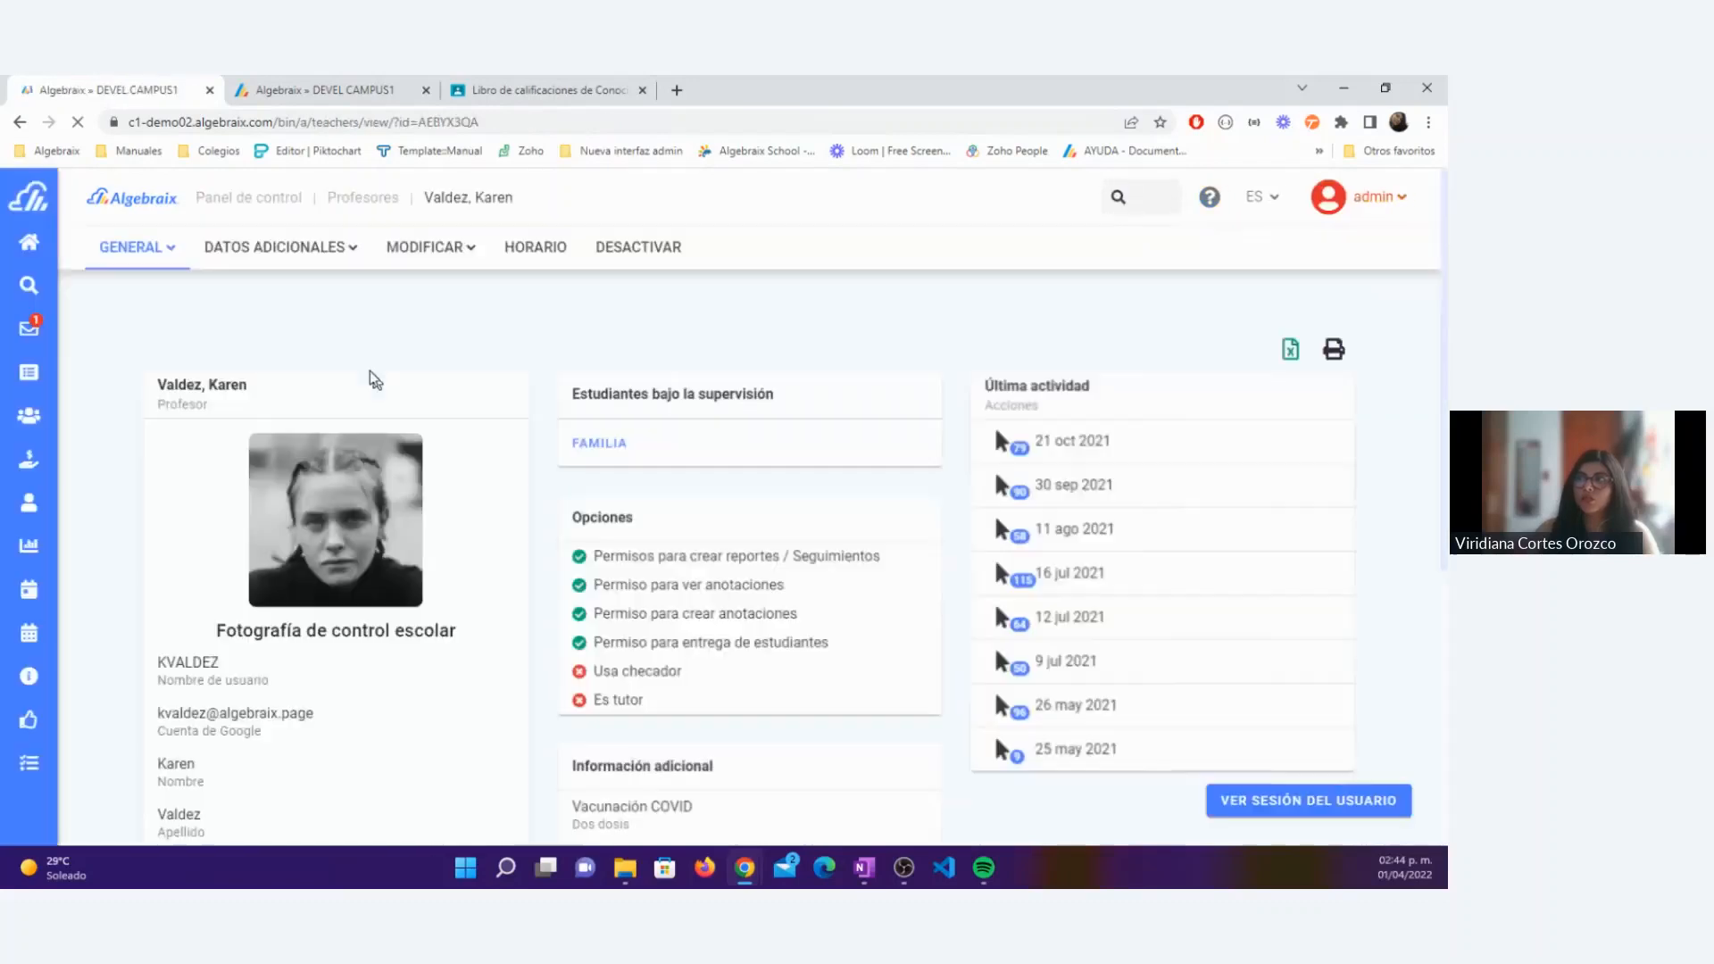
{"action": "right_click", "coordinate": [136, 100]}
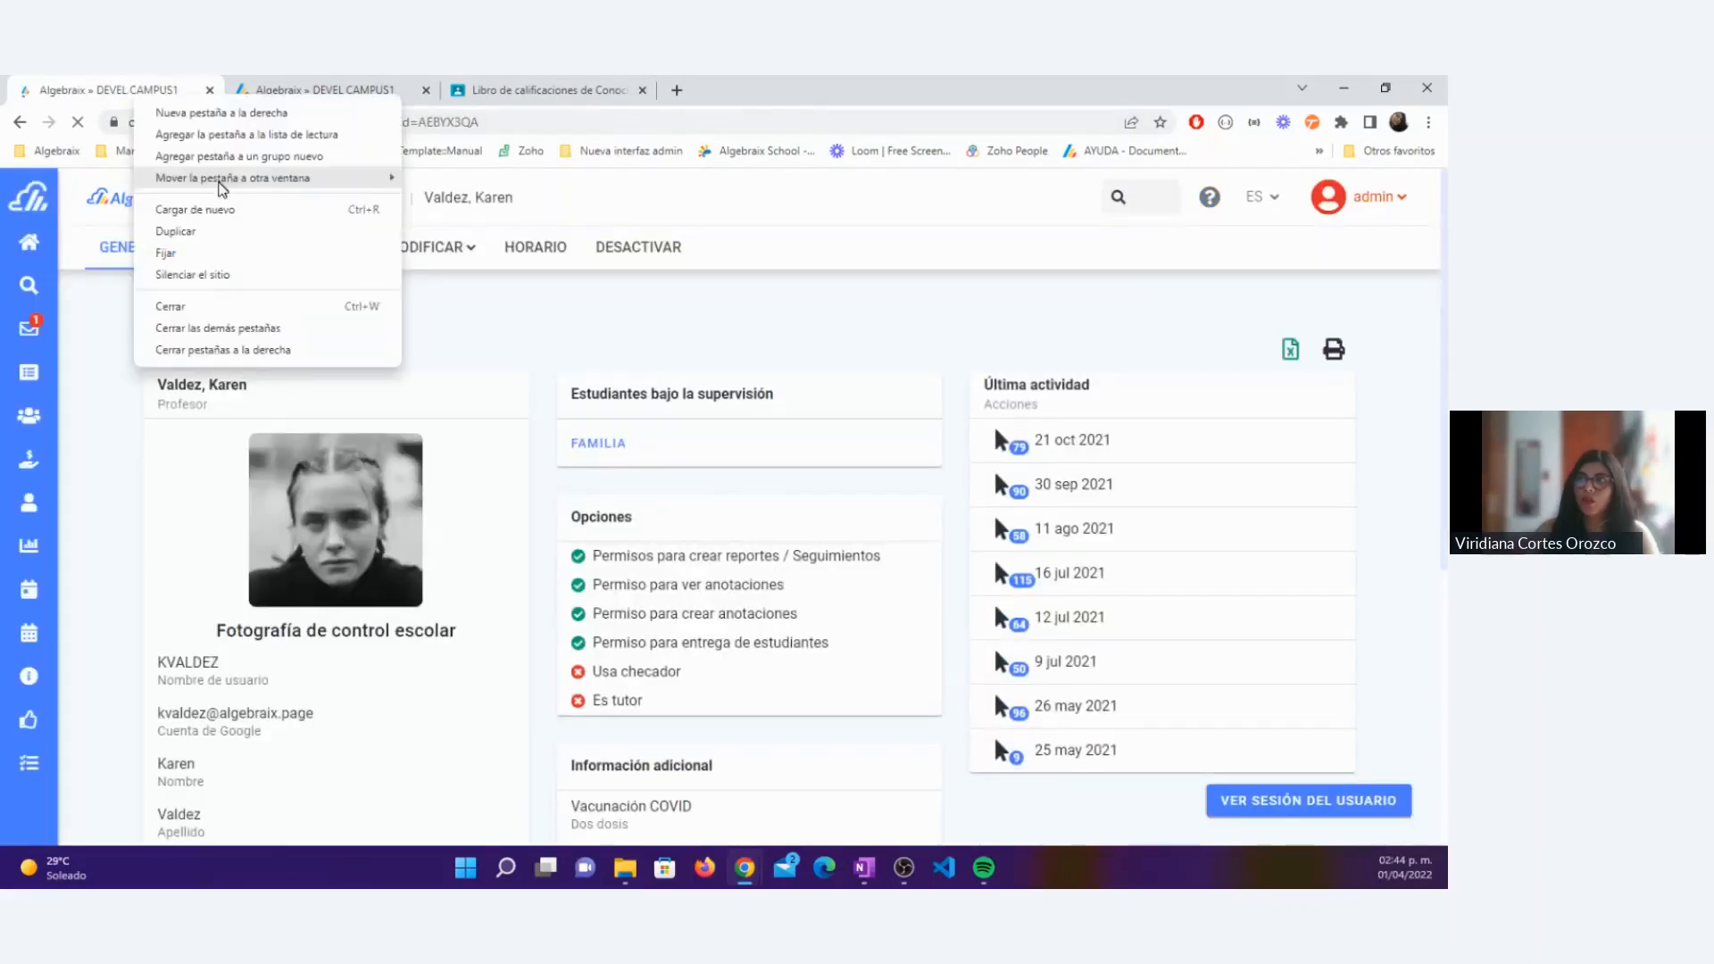
{"action": "left_click", "coordinate": [397, 219]}
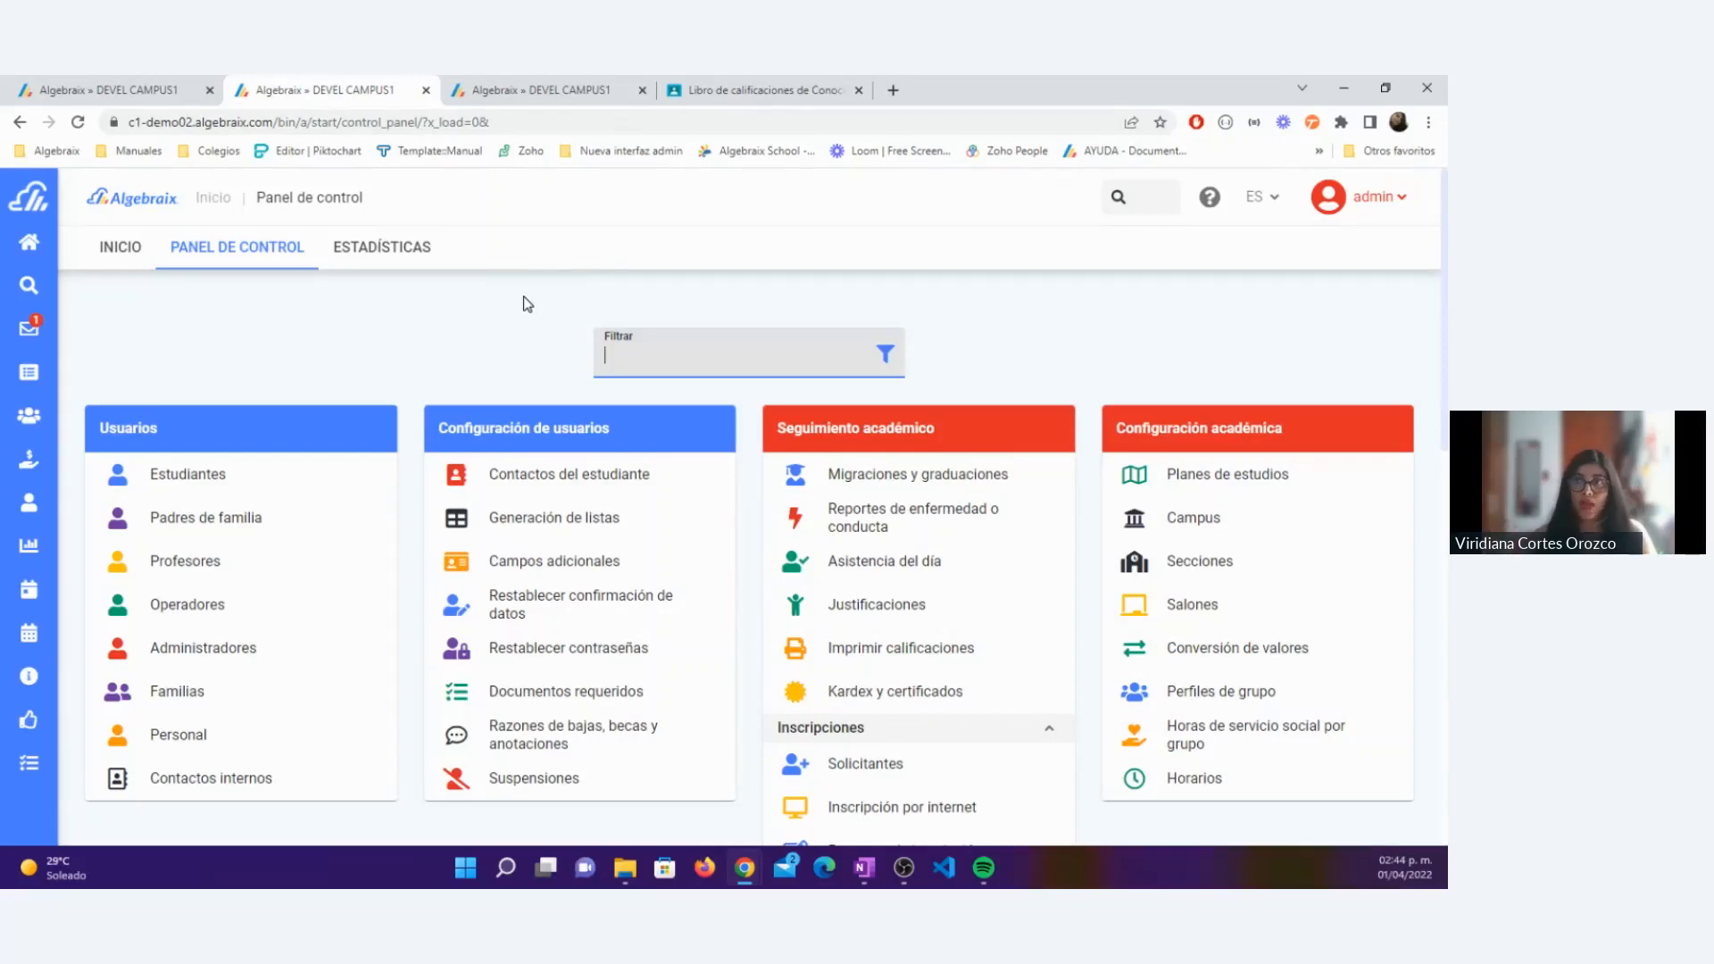
Step: Find the school periods in the control panel and open Trimestre 1 of the Primaria 22-23 sub-cycle
{"action": "scroll", "coordinate": [527, 304], "scroll_direction": "down", "scroll_amount": 3}
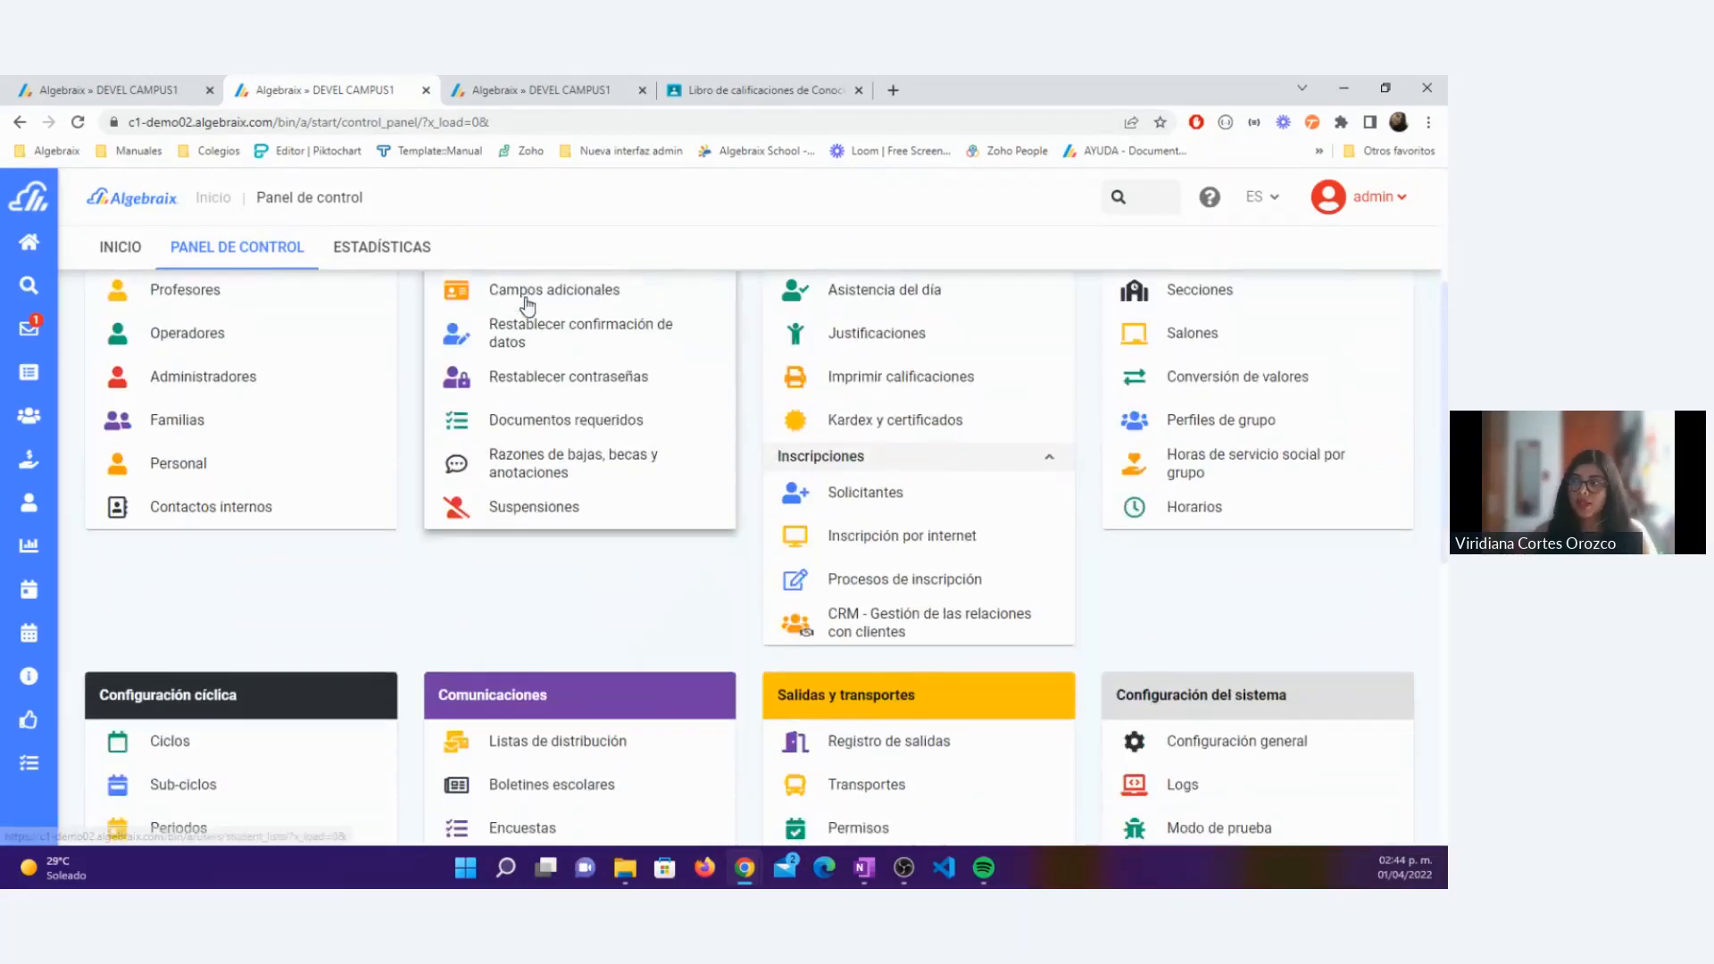
{"action": "scroll", "coordinate": [663, 459], "scroll_direction": "down", "scroll_amount": 2}
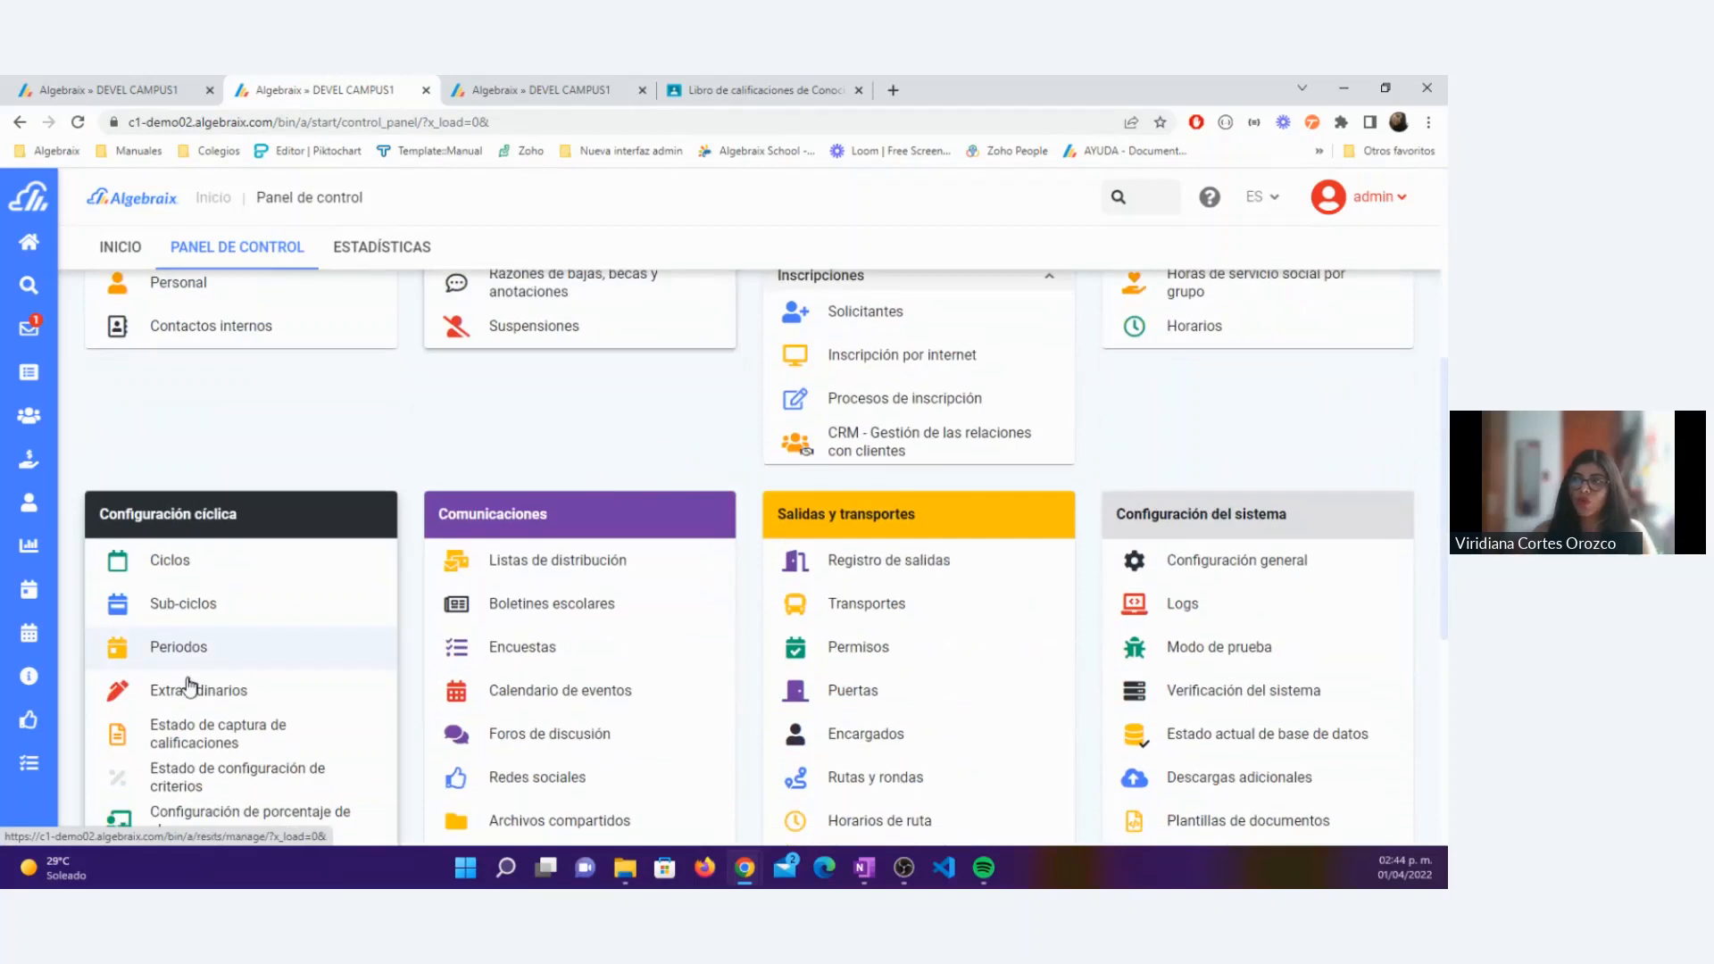
{"action": "left_click", "coordinate": [174, 645]}
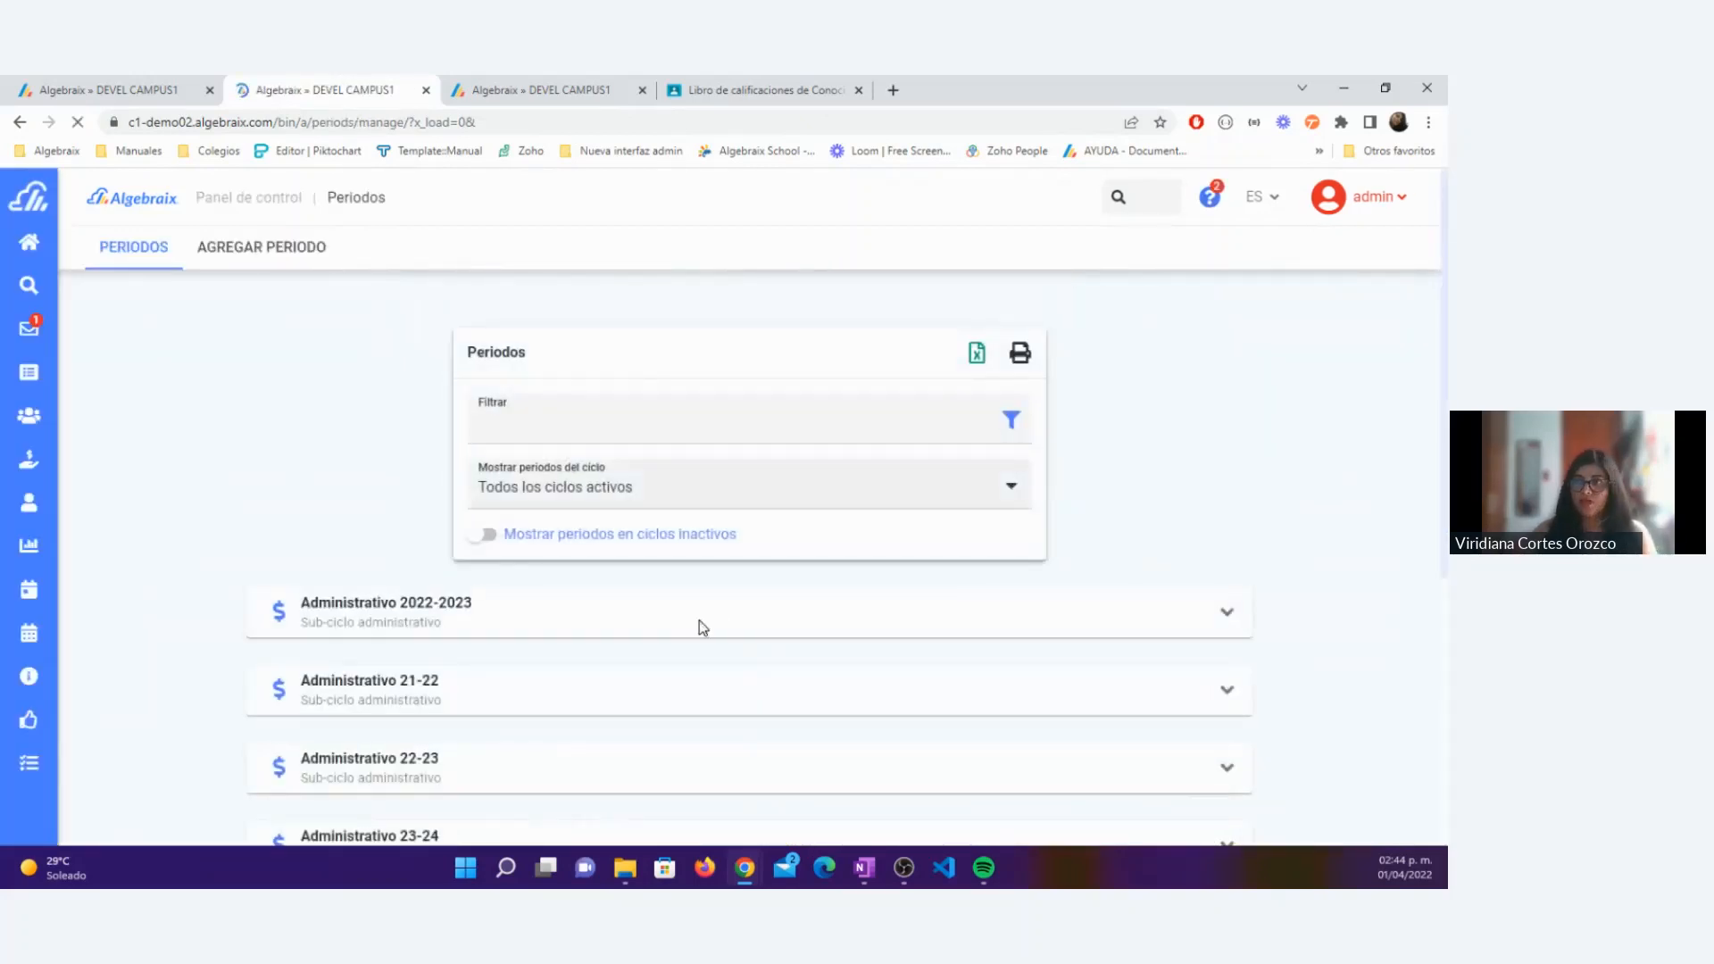
{"action": "scroll", "coordinate": [699, 619], "scroll_direction": "down", "scroll_amount": 5}
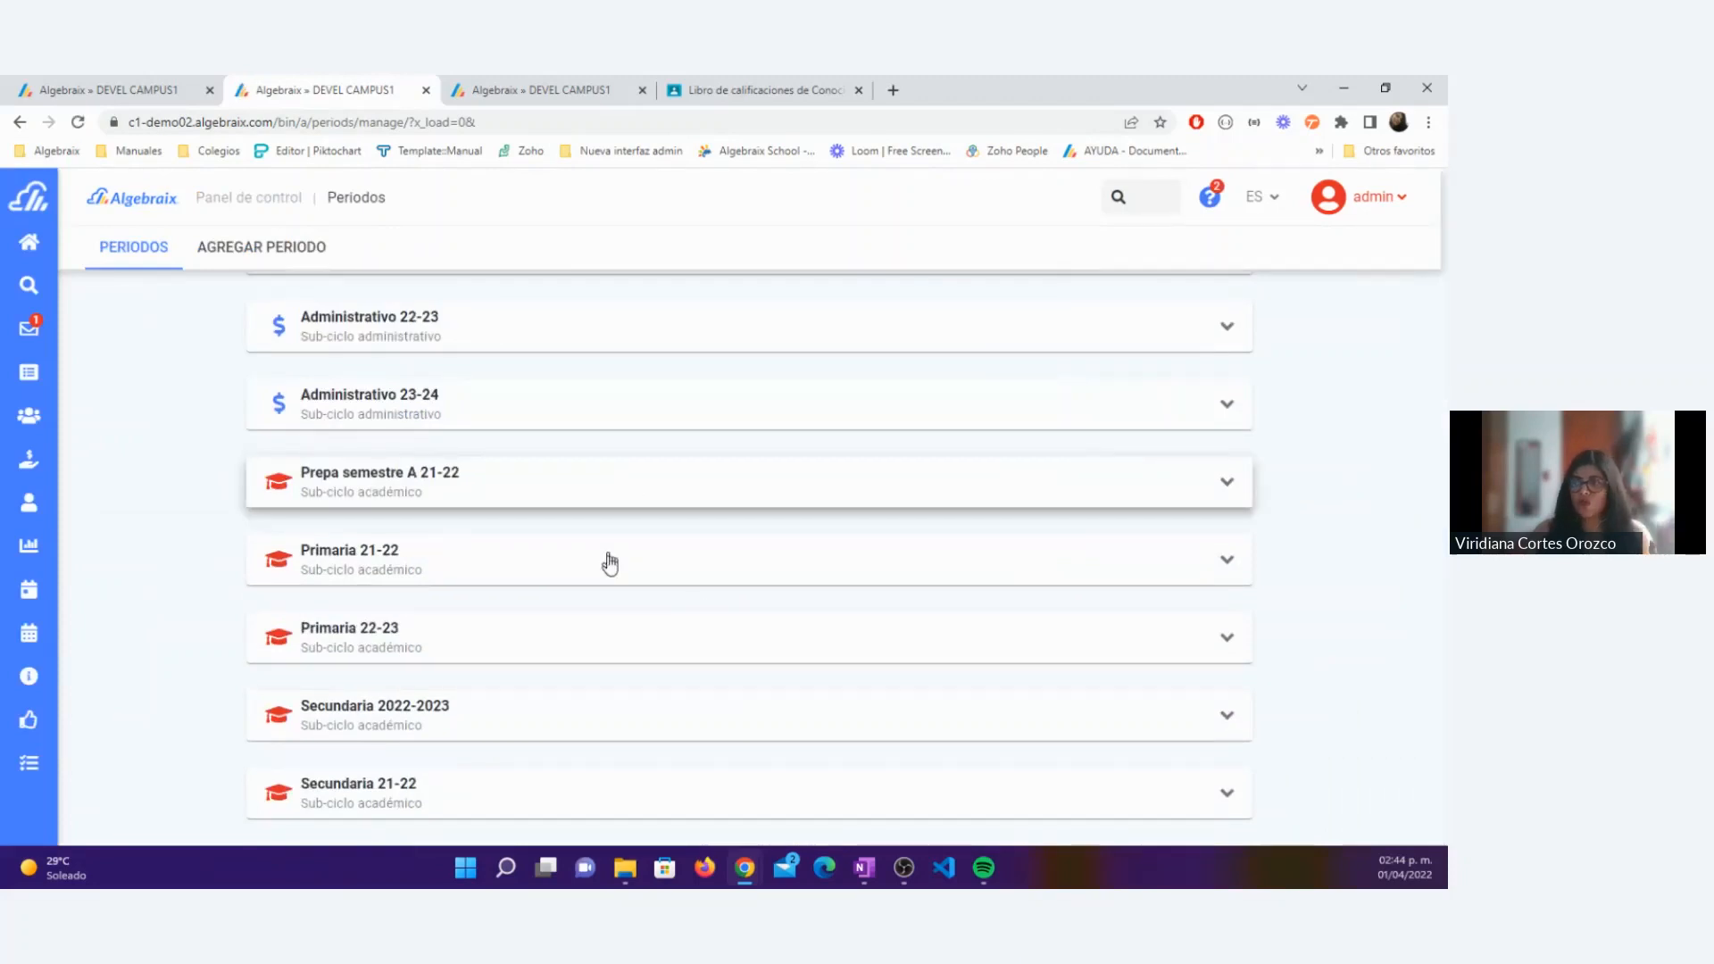
{"action": "left_click", "coordinate": [698, 632]}
{"action": "scroll", "coordinate": [698, 632], "scroll_direction": "down", "scroll_amount": 2}
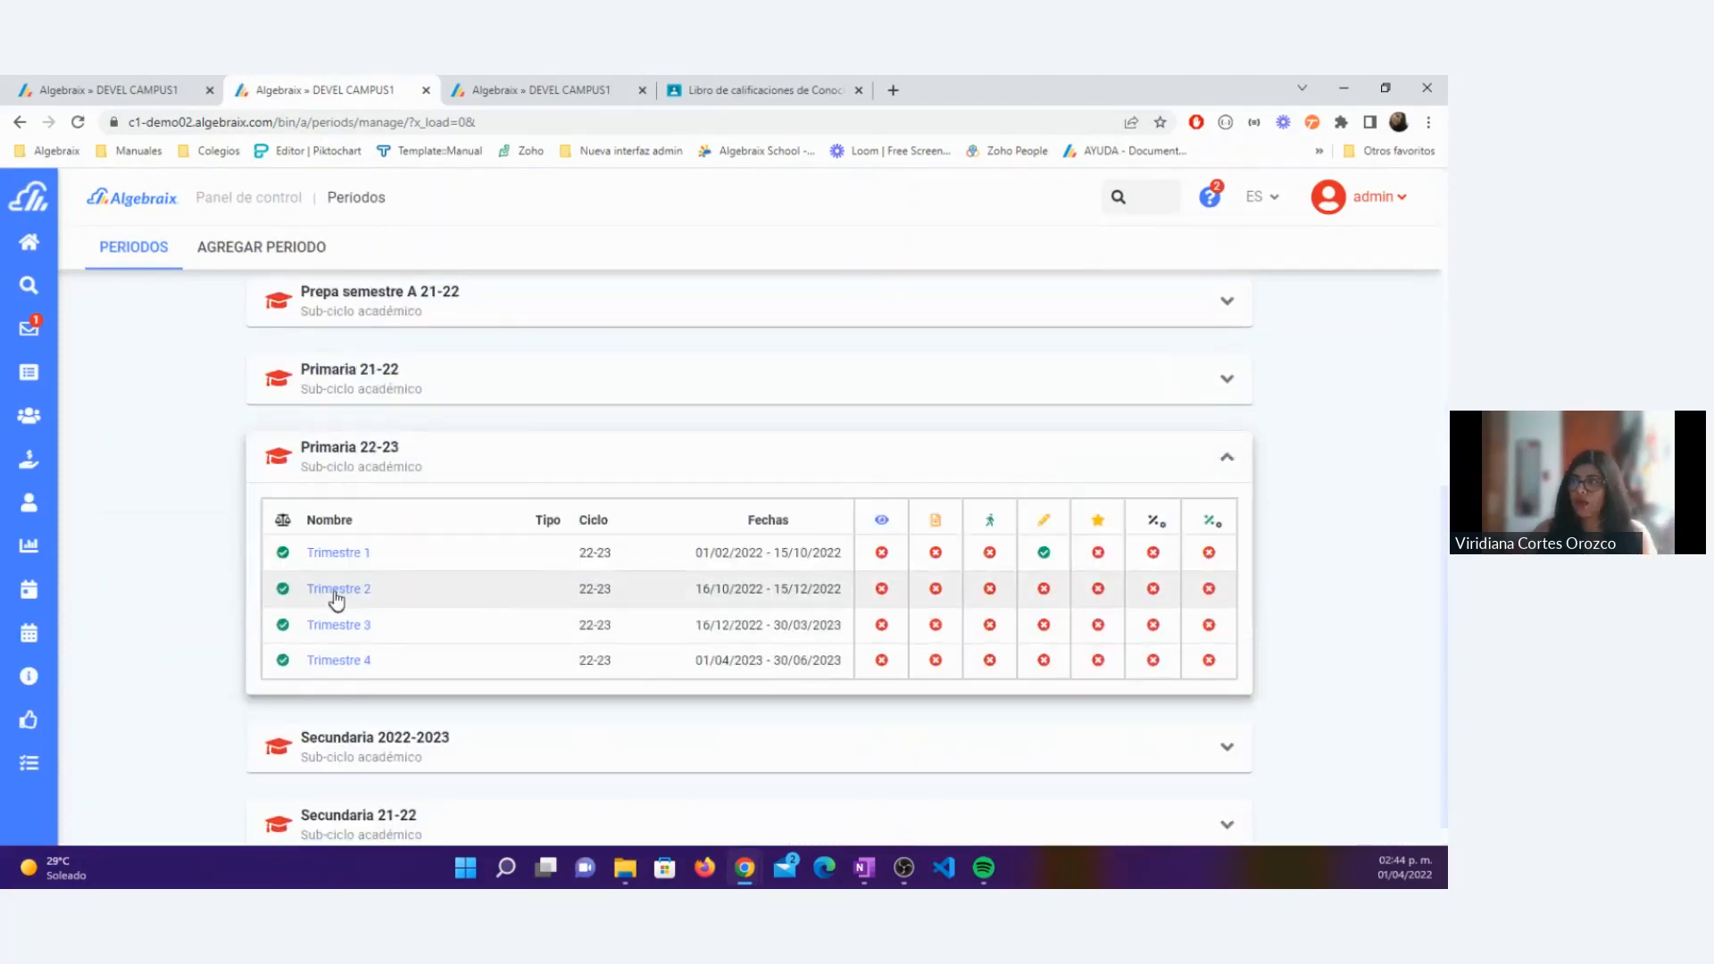
{"action": "left_click", "coordinate": [352, 559]}
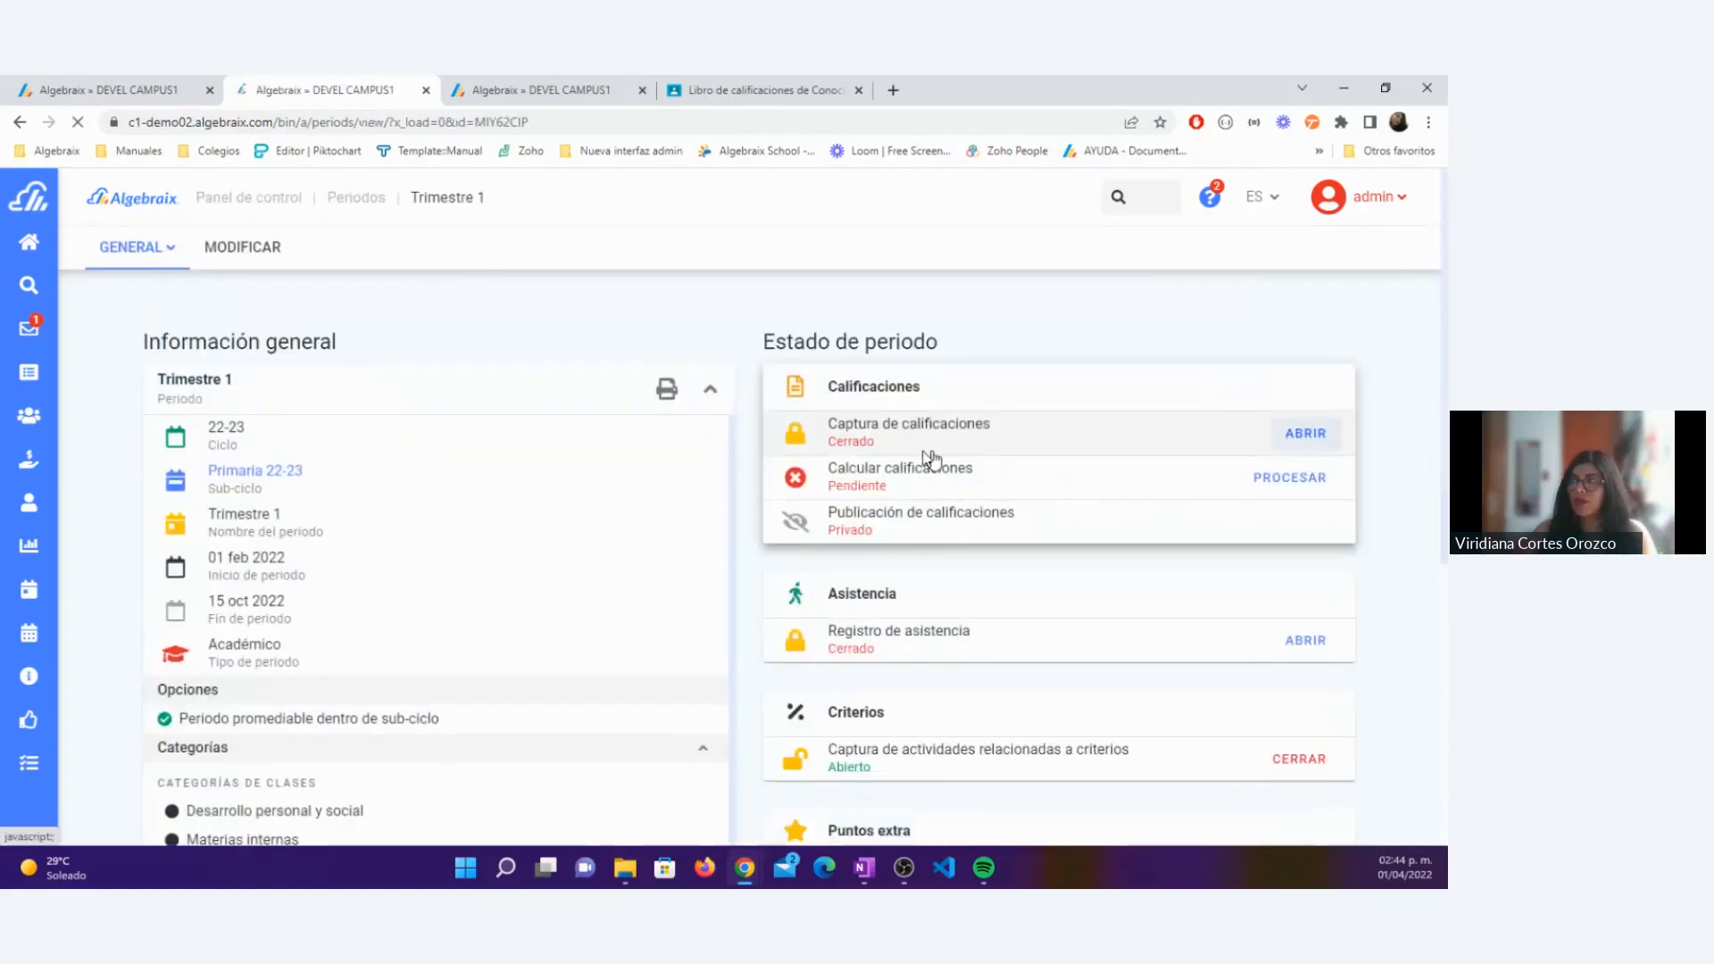
Step: Open grade capture in Trimestre 1 for all categories, including direct grades, criteria and topics
{"action": "left_click", "coordinate": [929, 451]}
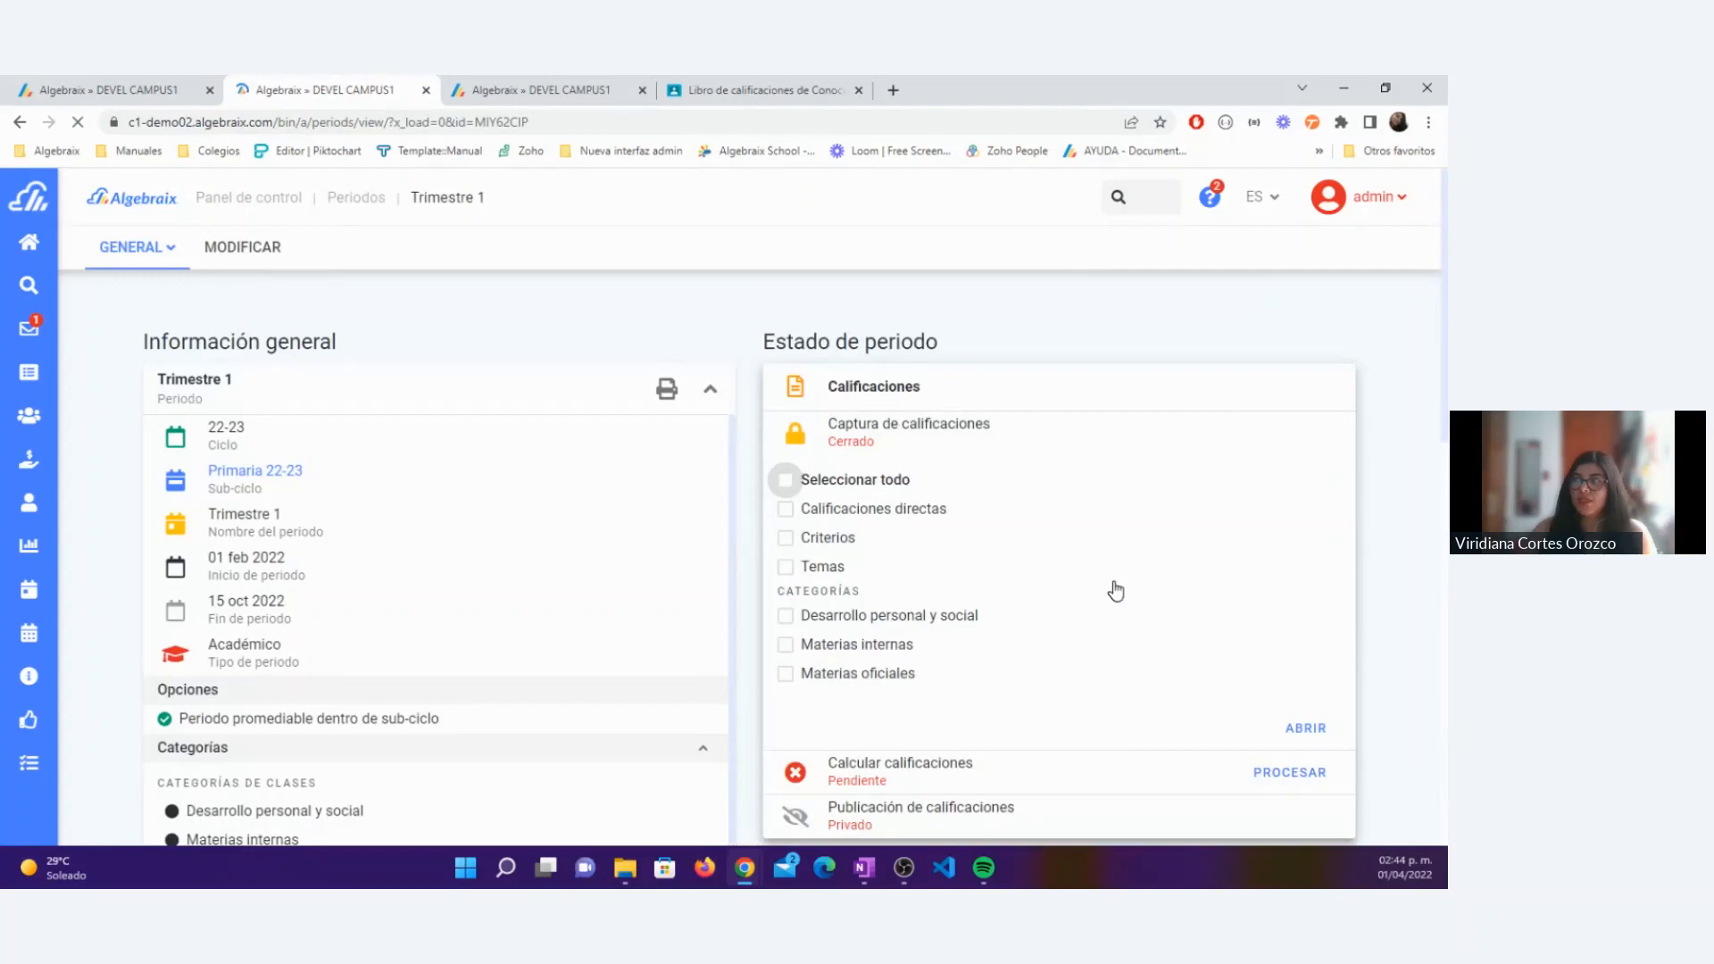
{"action": "left_click", "coordinate": [786, 480]}
{"action": "scroll", "coordinate": [1299, 575], "scroll_direction": "down", "scroll_amount": 6}
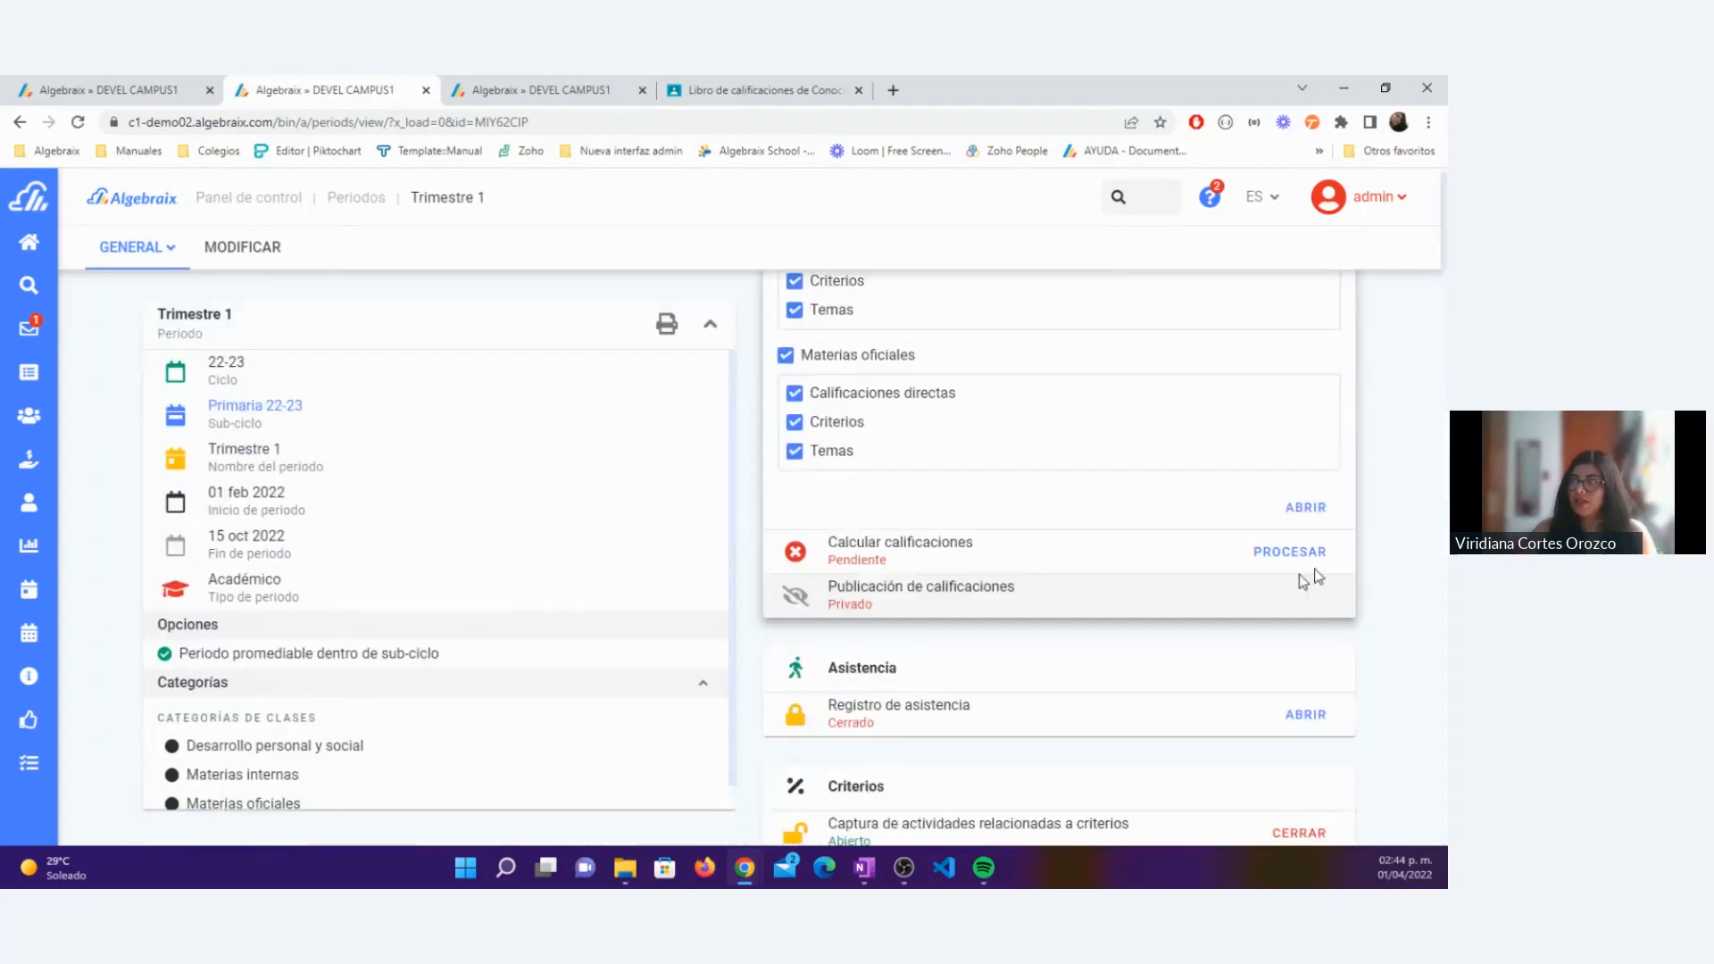
{"action": "left_click", "coordinate": [1305, 508]}
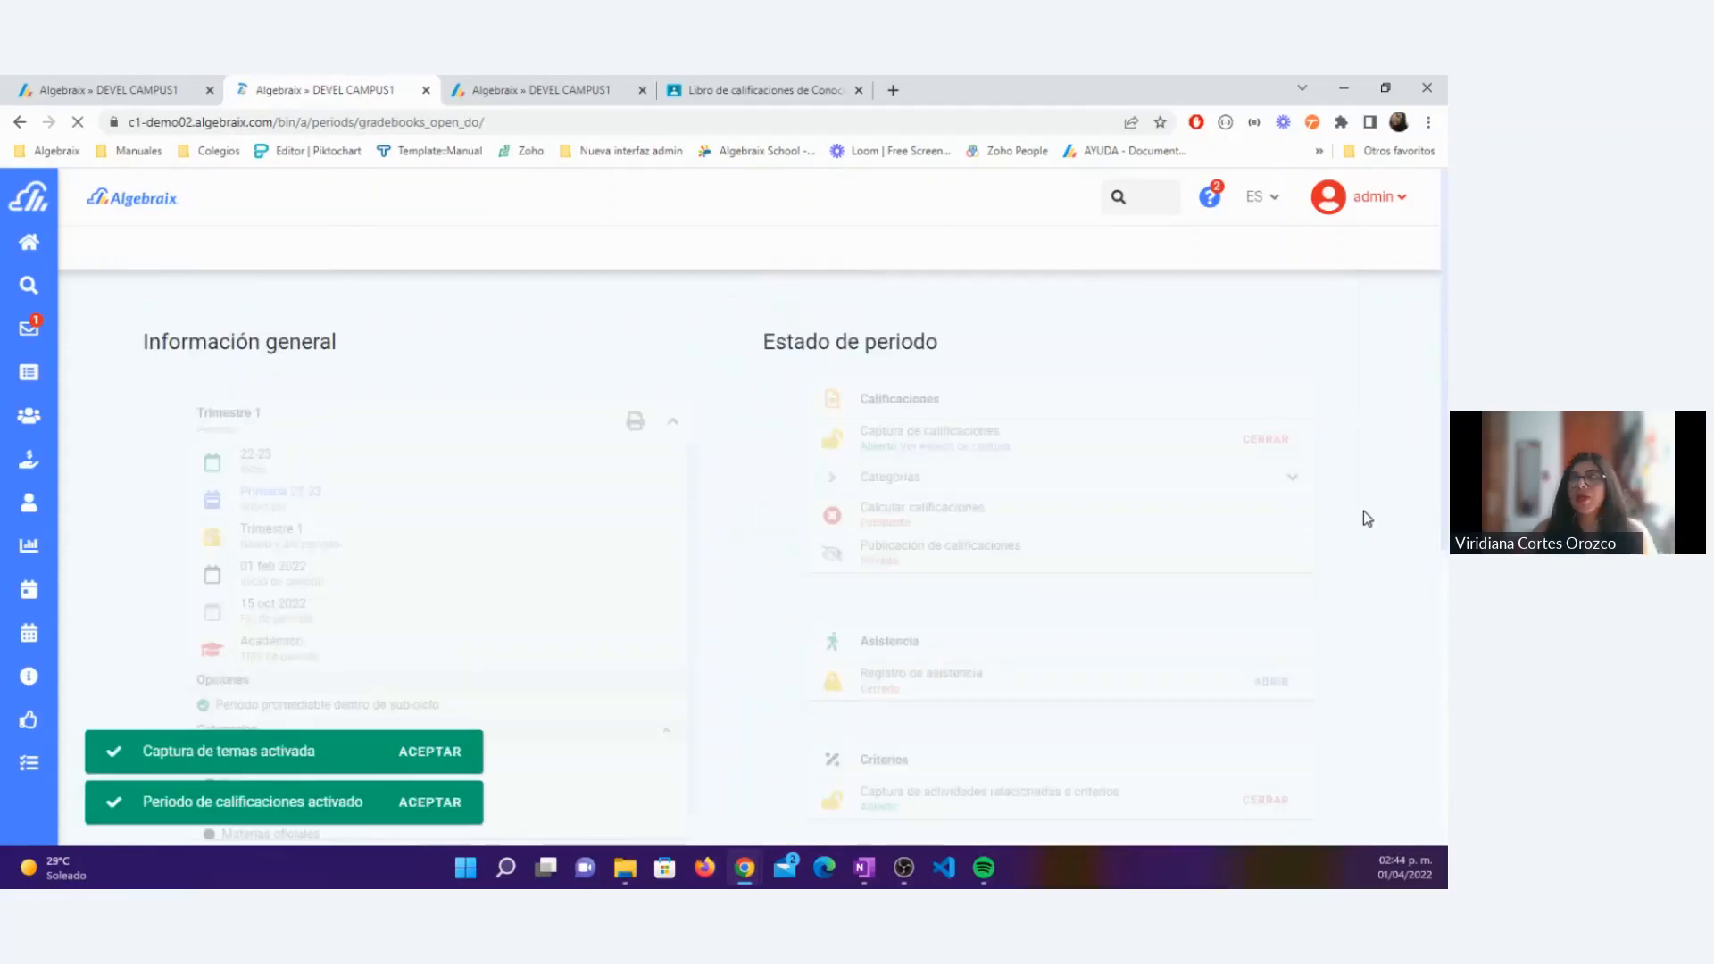
Step: Resume the teacher's session from the teacher profile and go to the Google Classroom grade import
{"action": "left_click", "coordinate": [125, 90]}
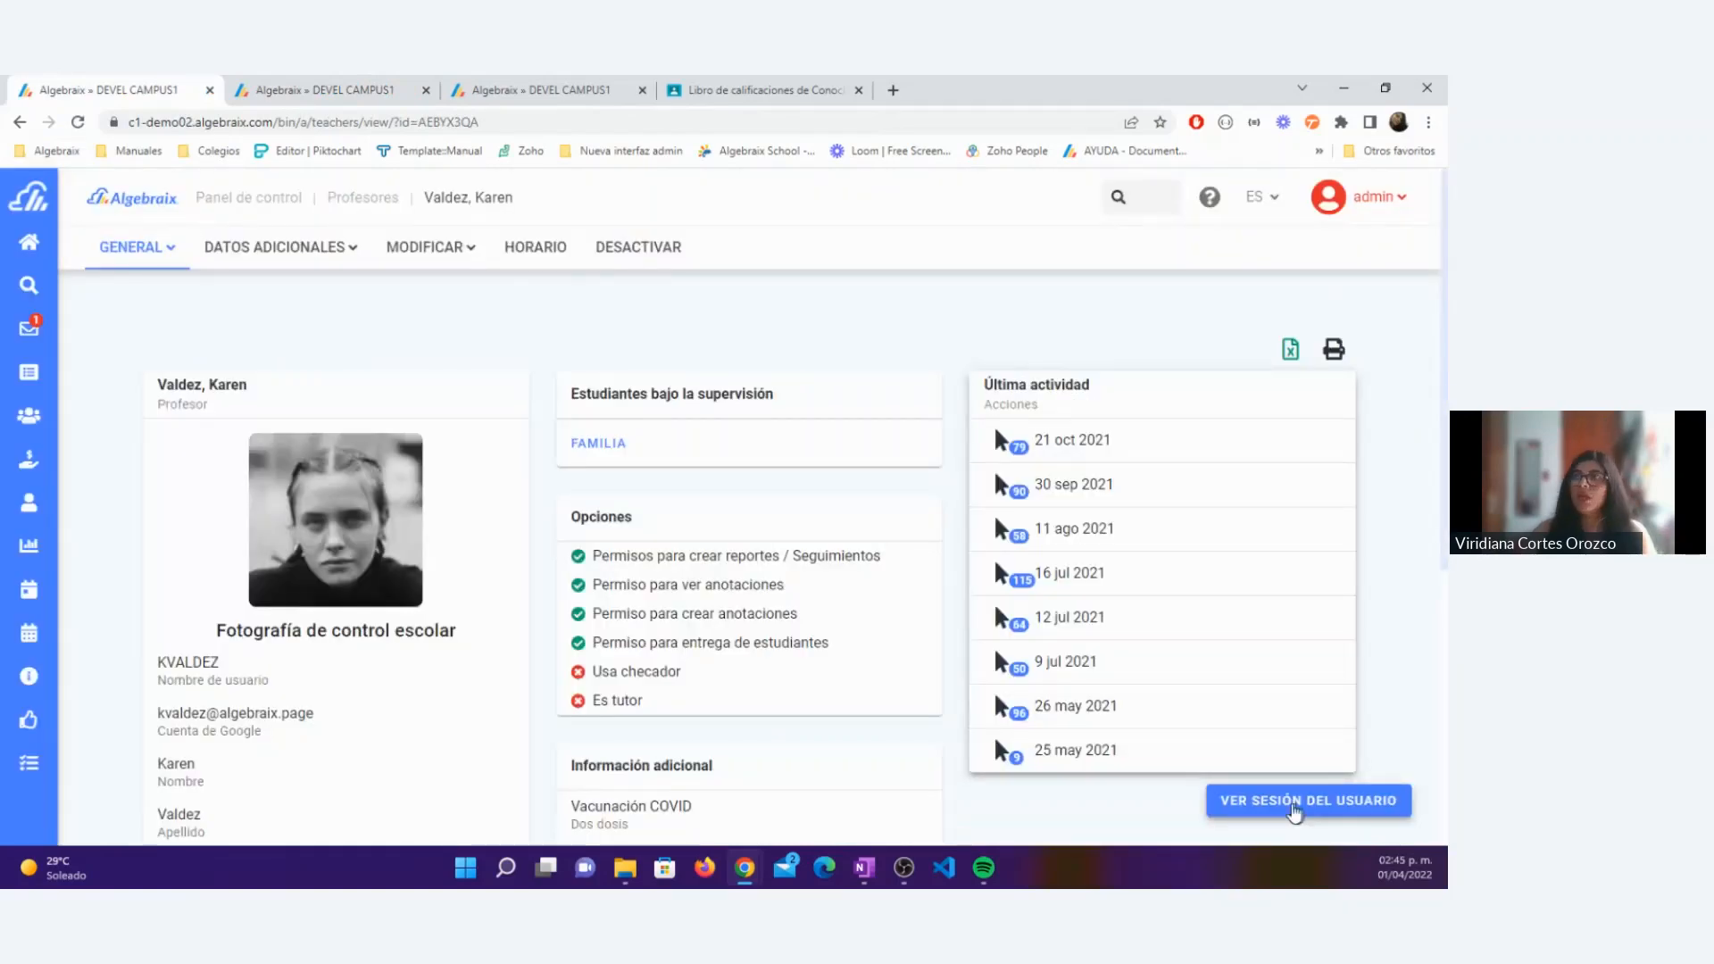
{"action": "left_click", "coordinate": [1294, 804]}
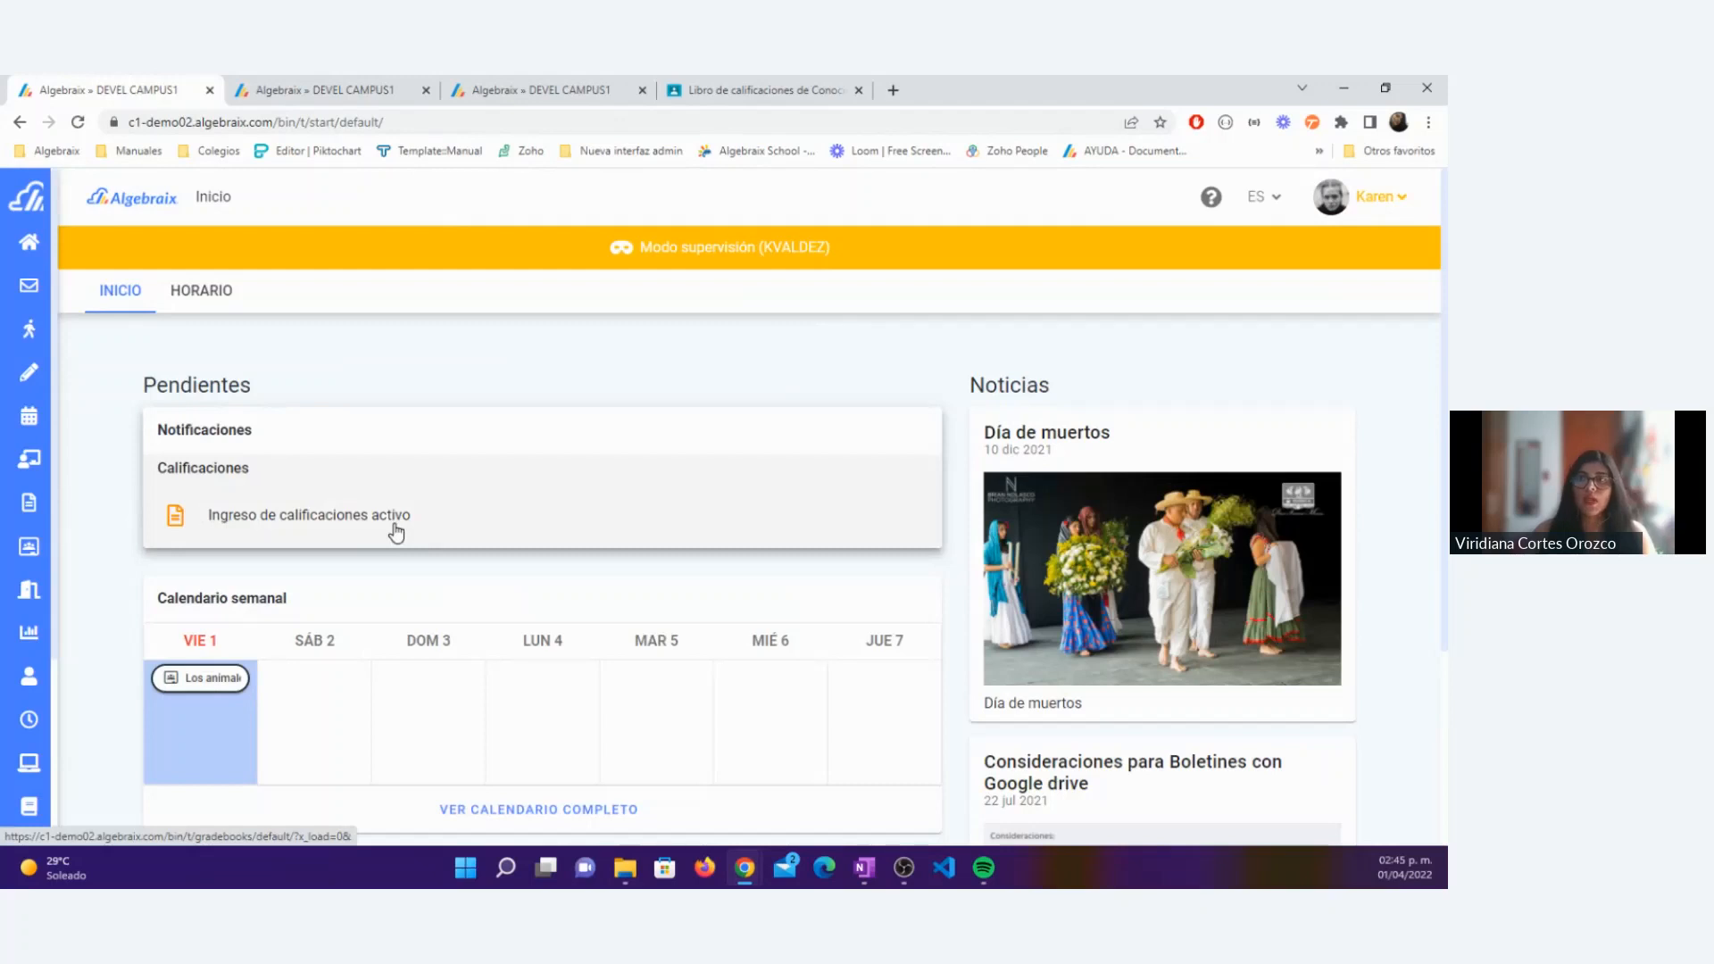
{"action": "mouse_move", "coordinate": [36, 404]}
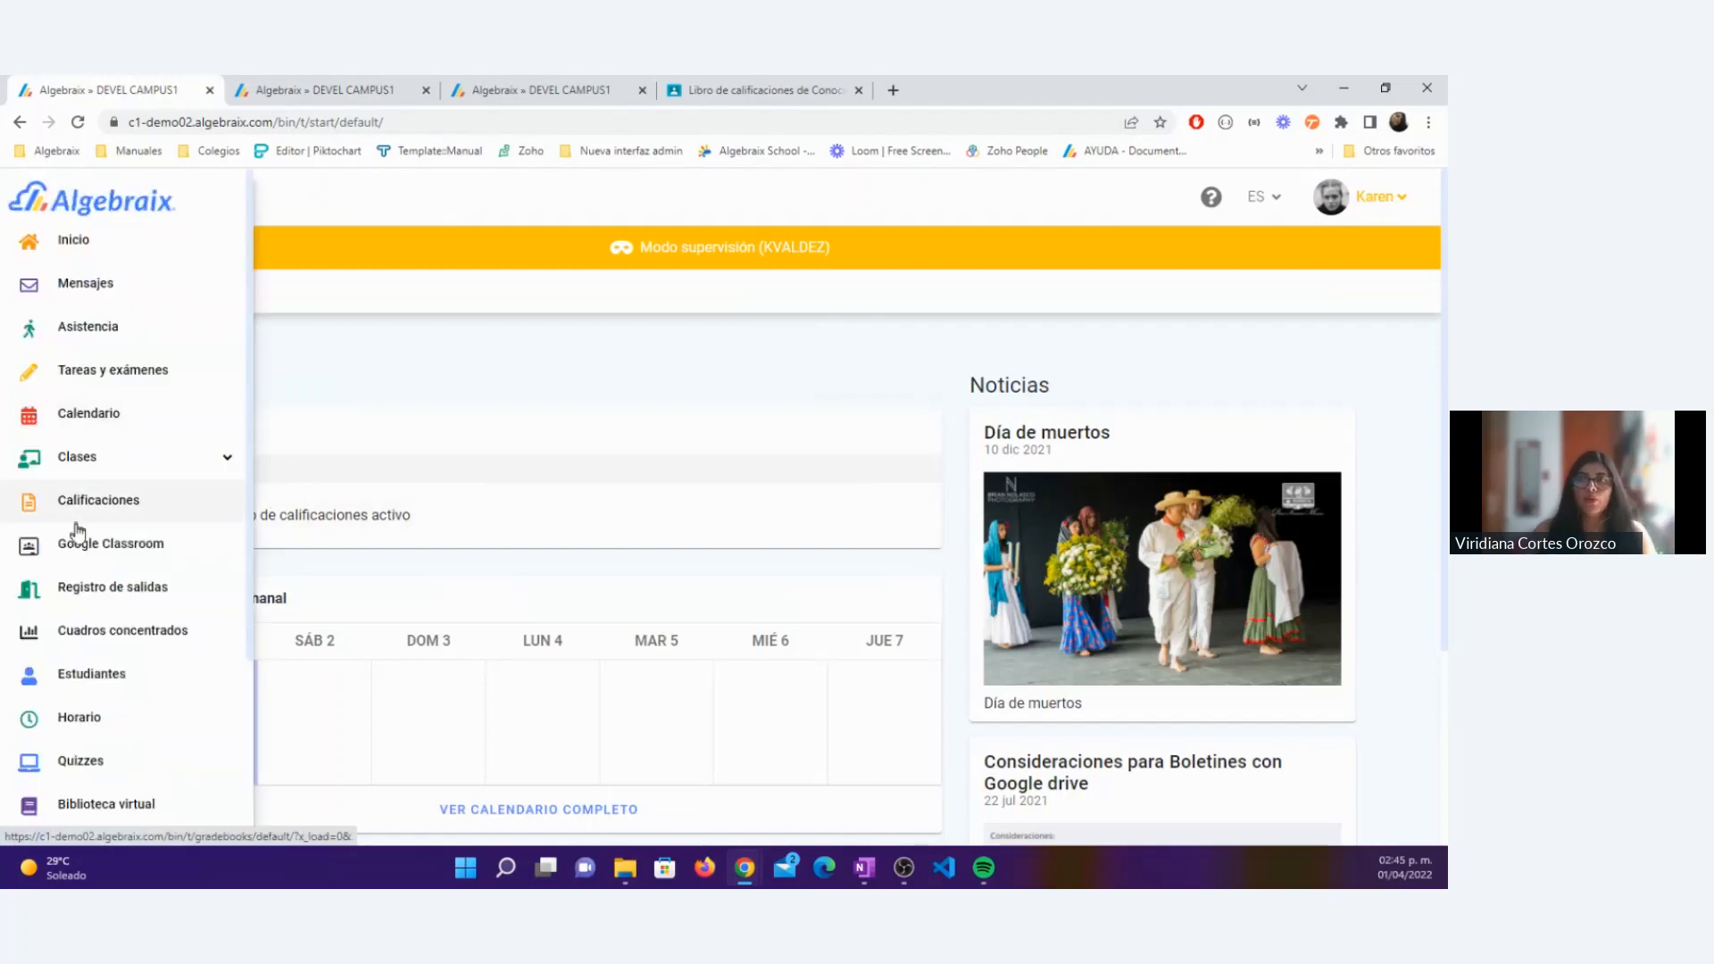
{"action": "left_click", "coordinate": [65, 553]}
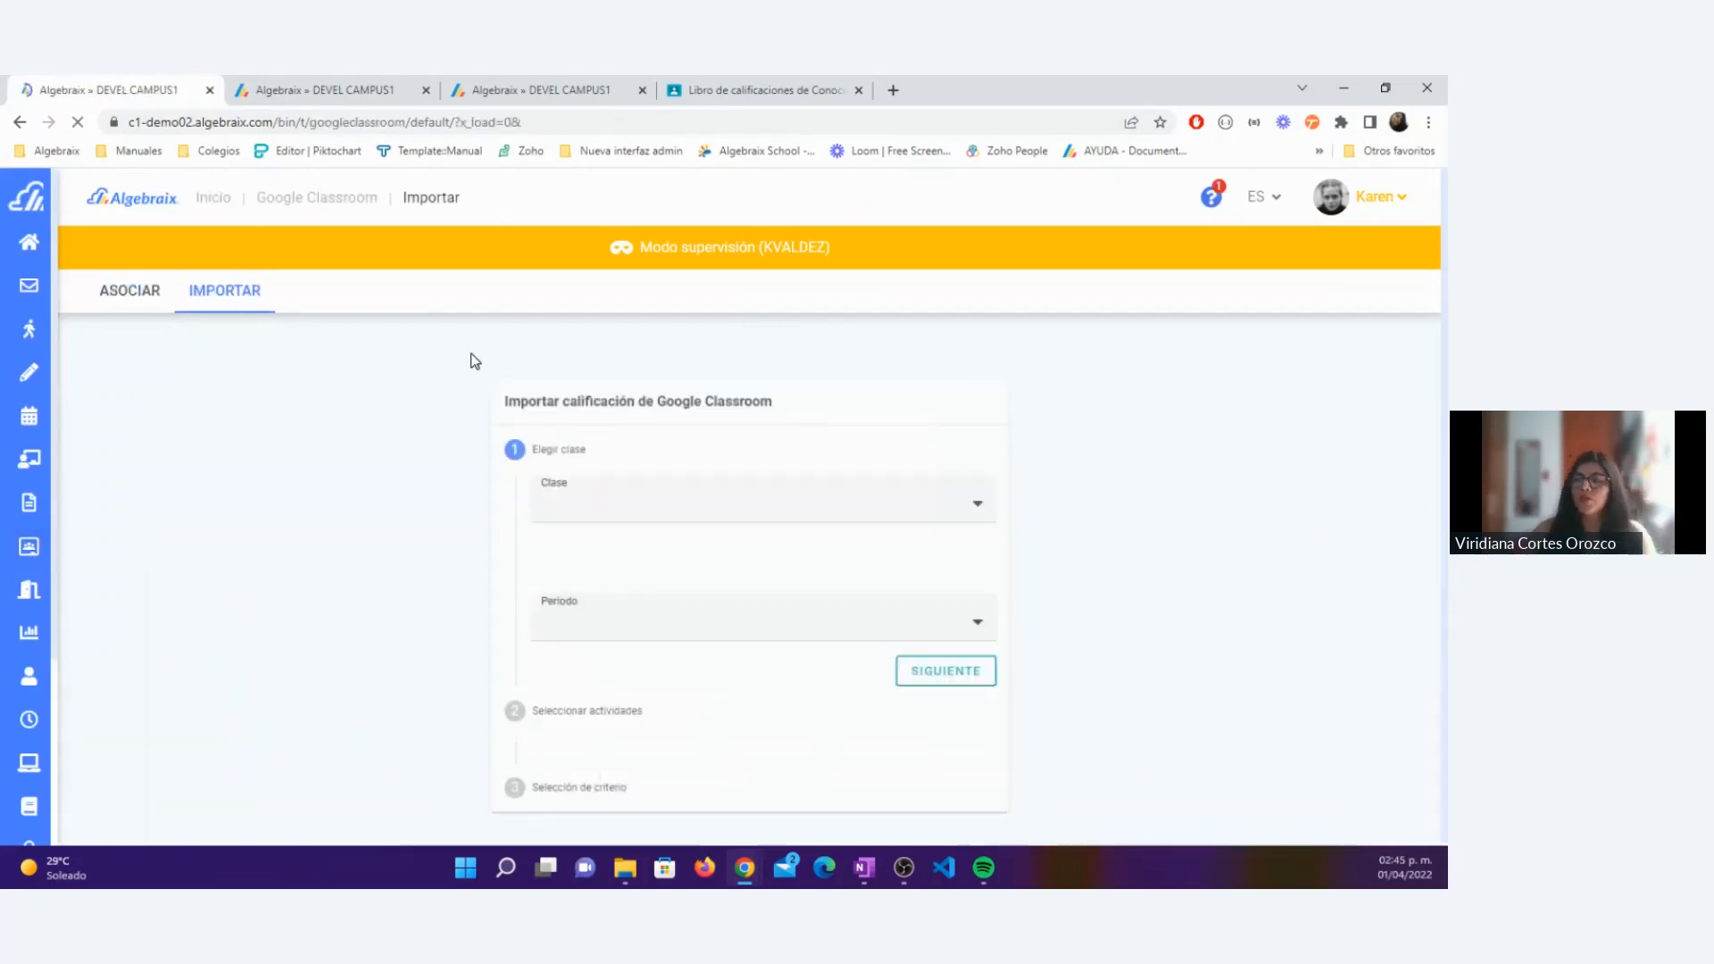
Step: Set the import to Primaria » 02 - SEGUNDO » Prim 2-A » Conocimiento del Medio, Trimestre 1, and advance to activity selection
{"action": "left_click", "coordinate": [614, 499]}
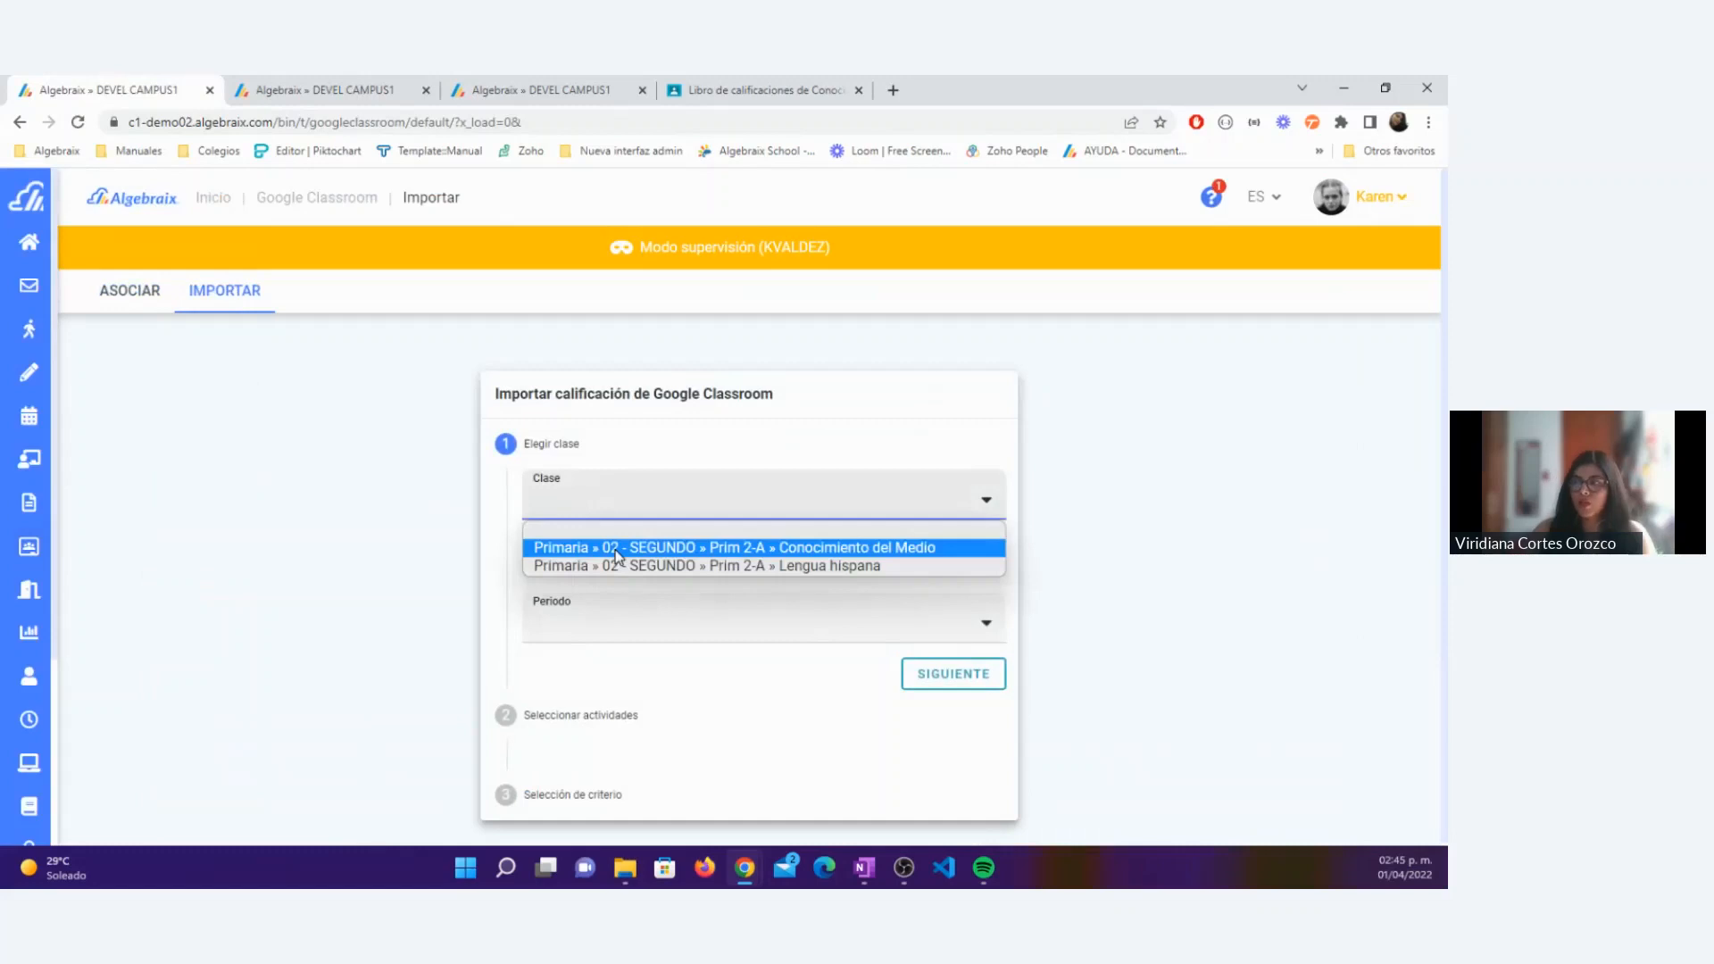
{"action": "left_click", "coordinate": [616, 547]}
{"action": "left_click", "coordinate": [566, 616]}
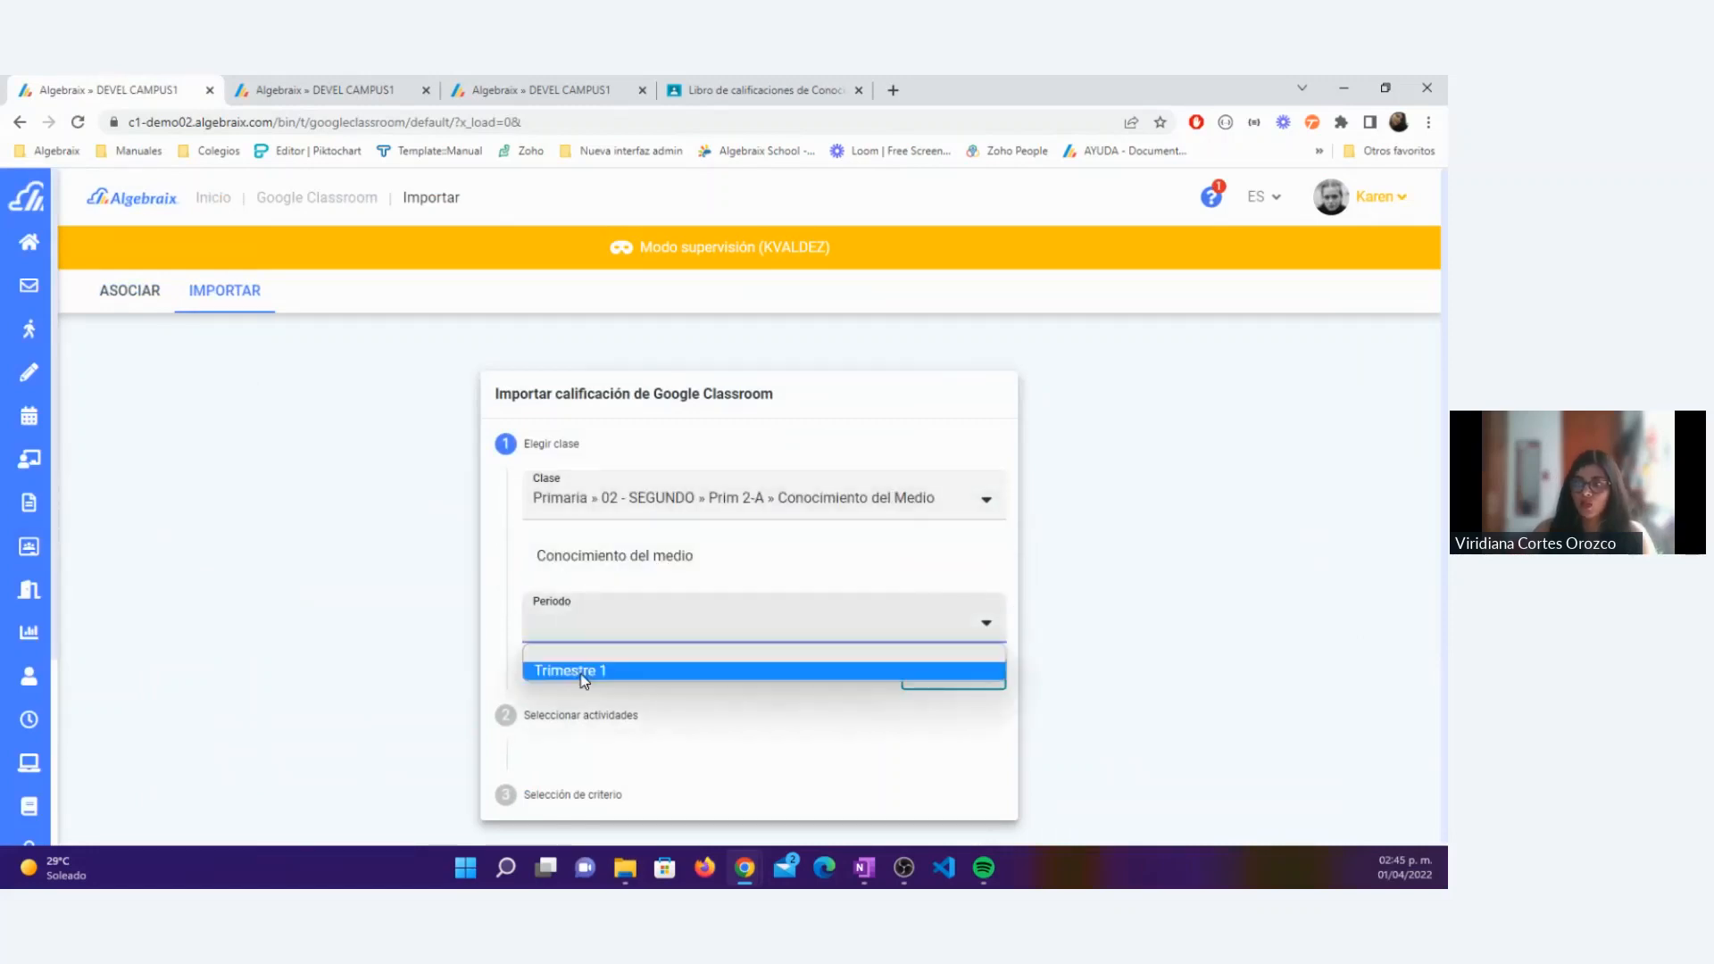
{"action": "left_click", "coordinate": [581, 671]}
{"action": "left_click", "coordinate": [936, 693]}
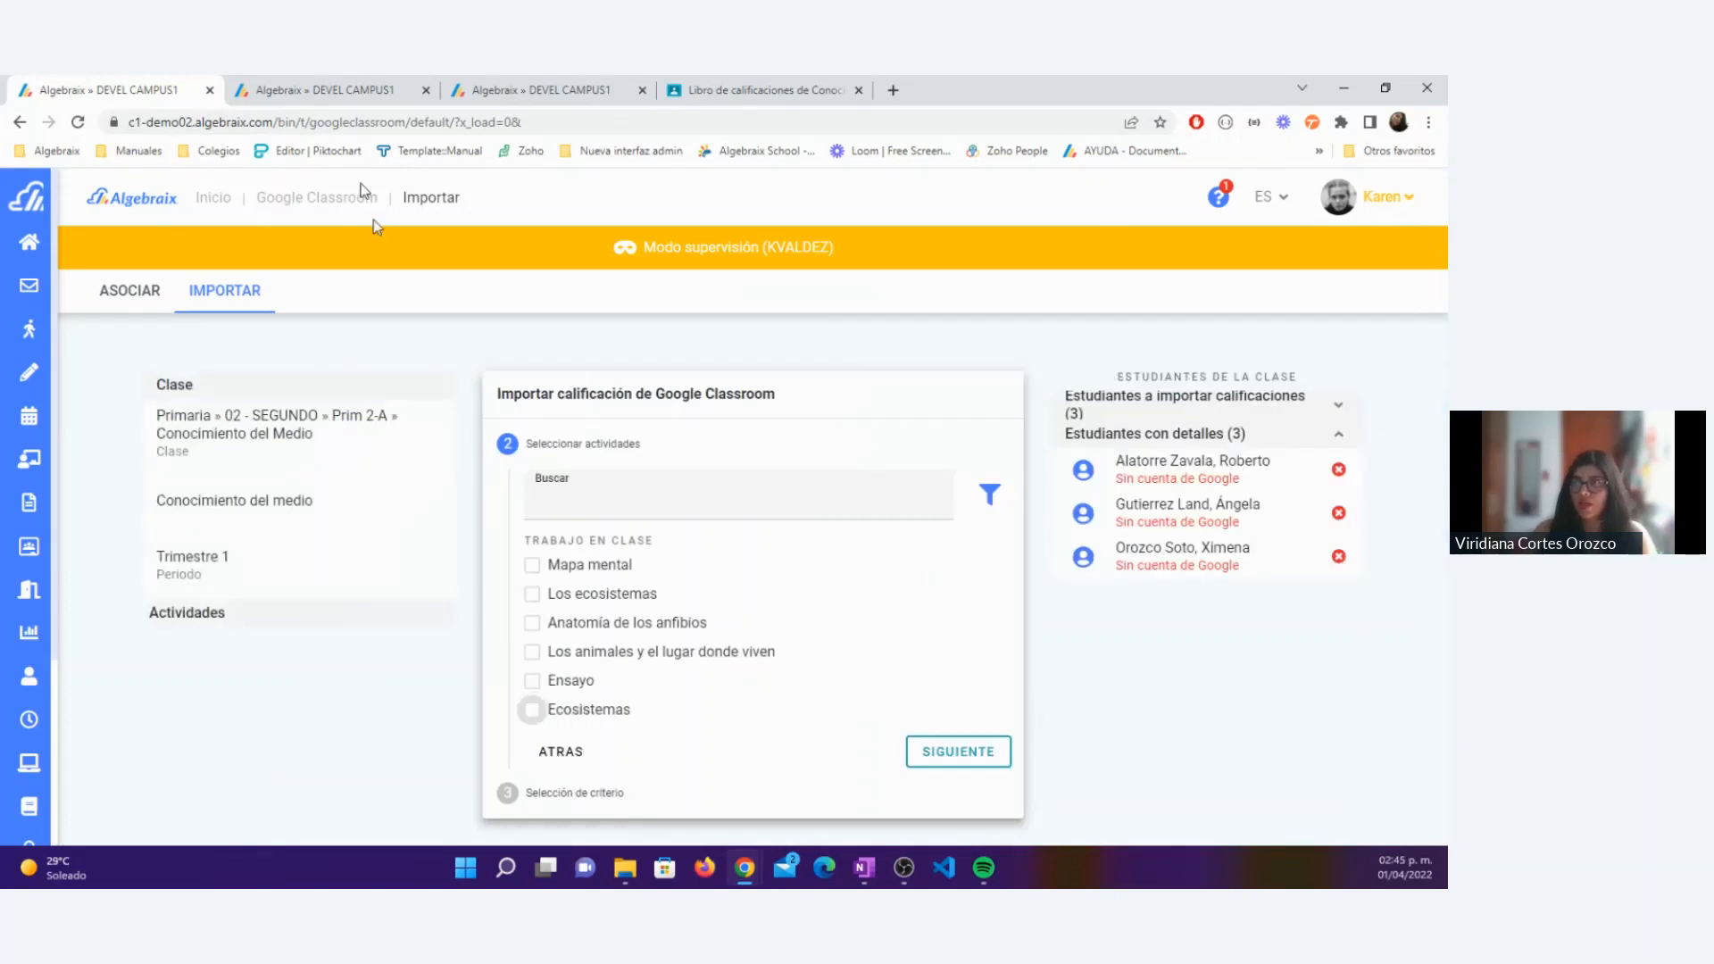
{"action": "left_click", "coordinate": [329, 90]}
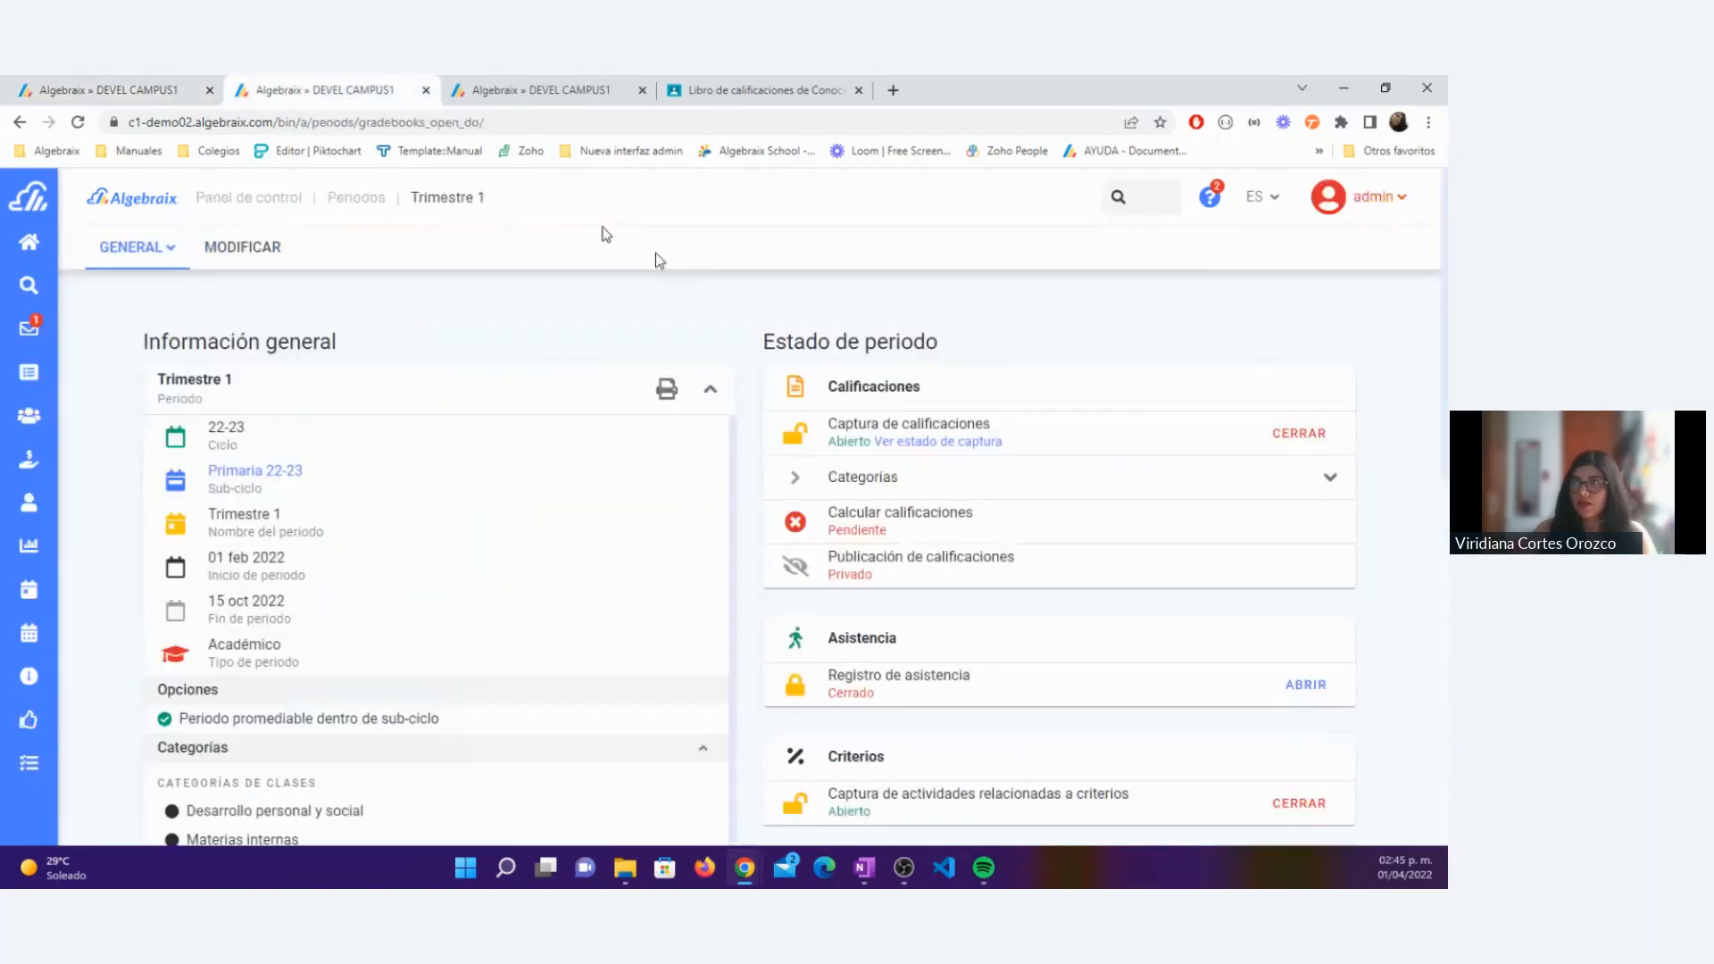
Step: Open the Conocimiento del Medio grade breakdown for 22-23 » Primaria 22-23 » Trimestre 1 in the teacher's class page
{"action": "left_click", "coordinate": [497, 92]}
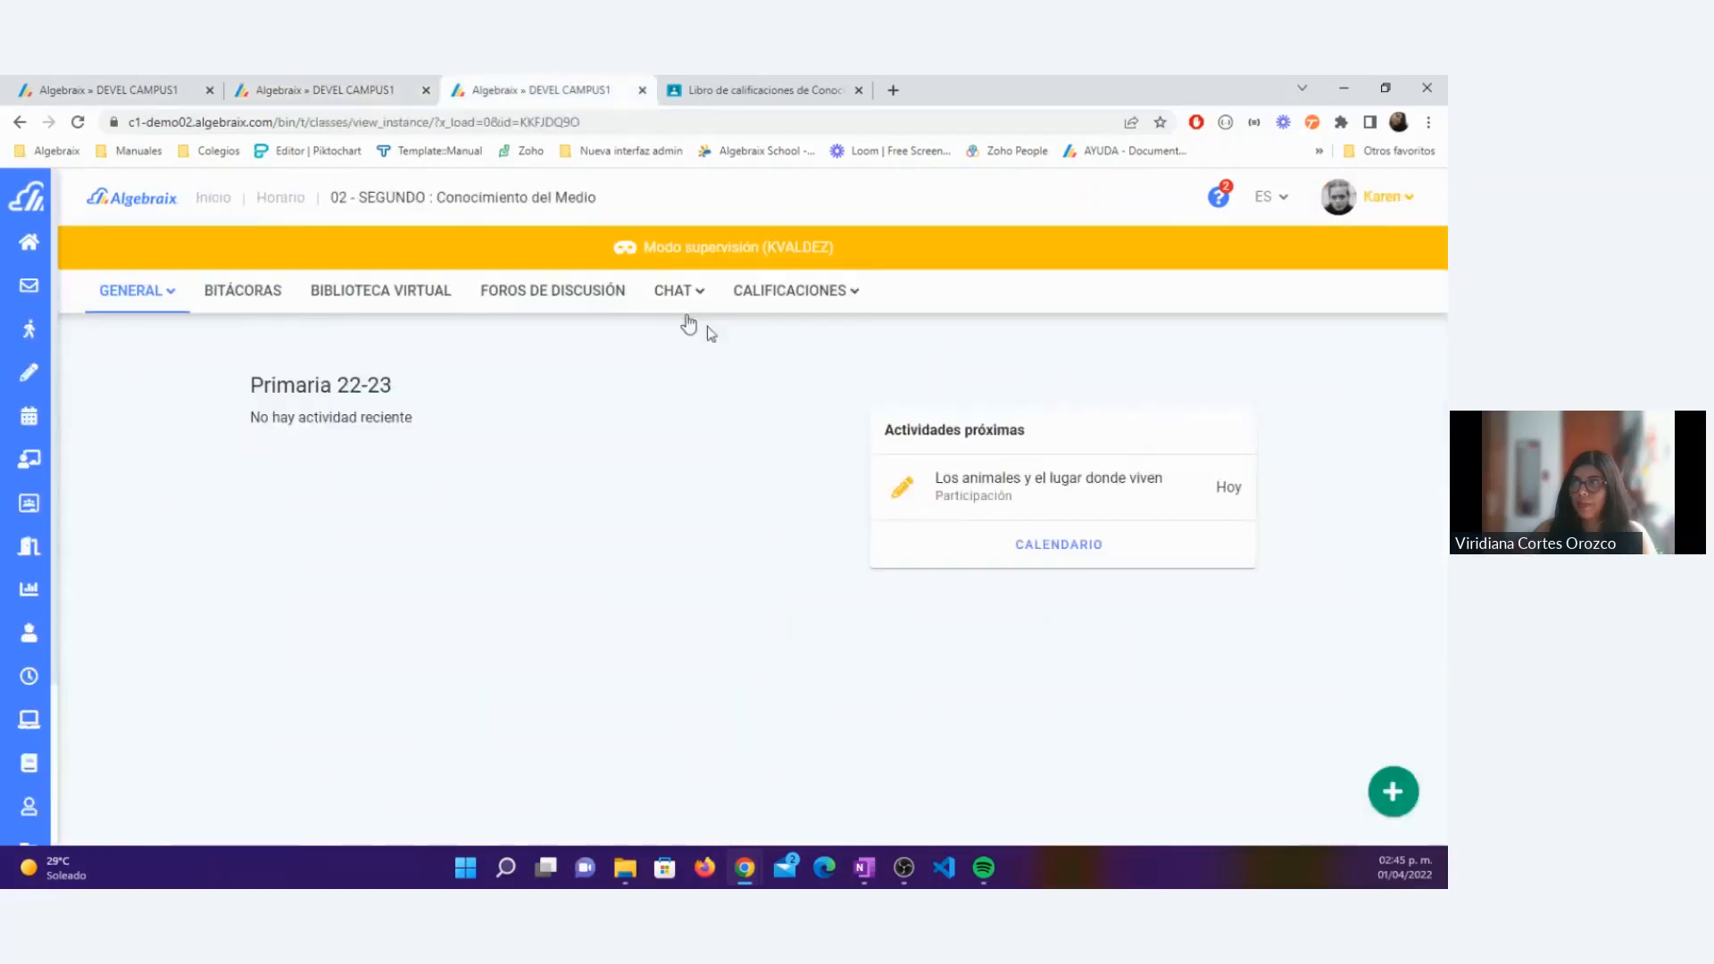
{"action": "left_click", "coordinate": [771, 295]}
{"action": "left_click", "coordinate": [769, 366]}
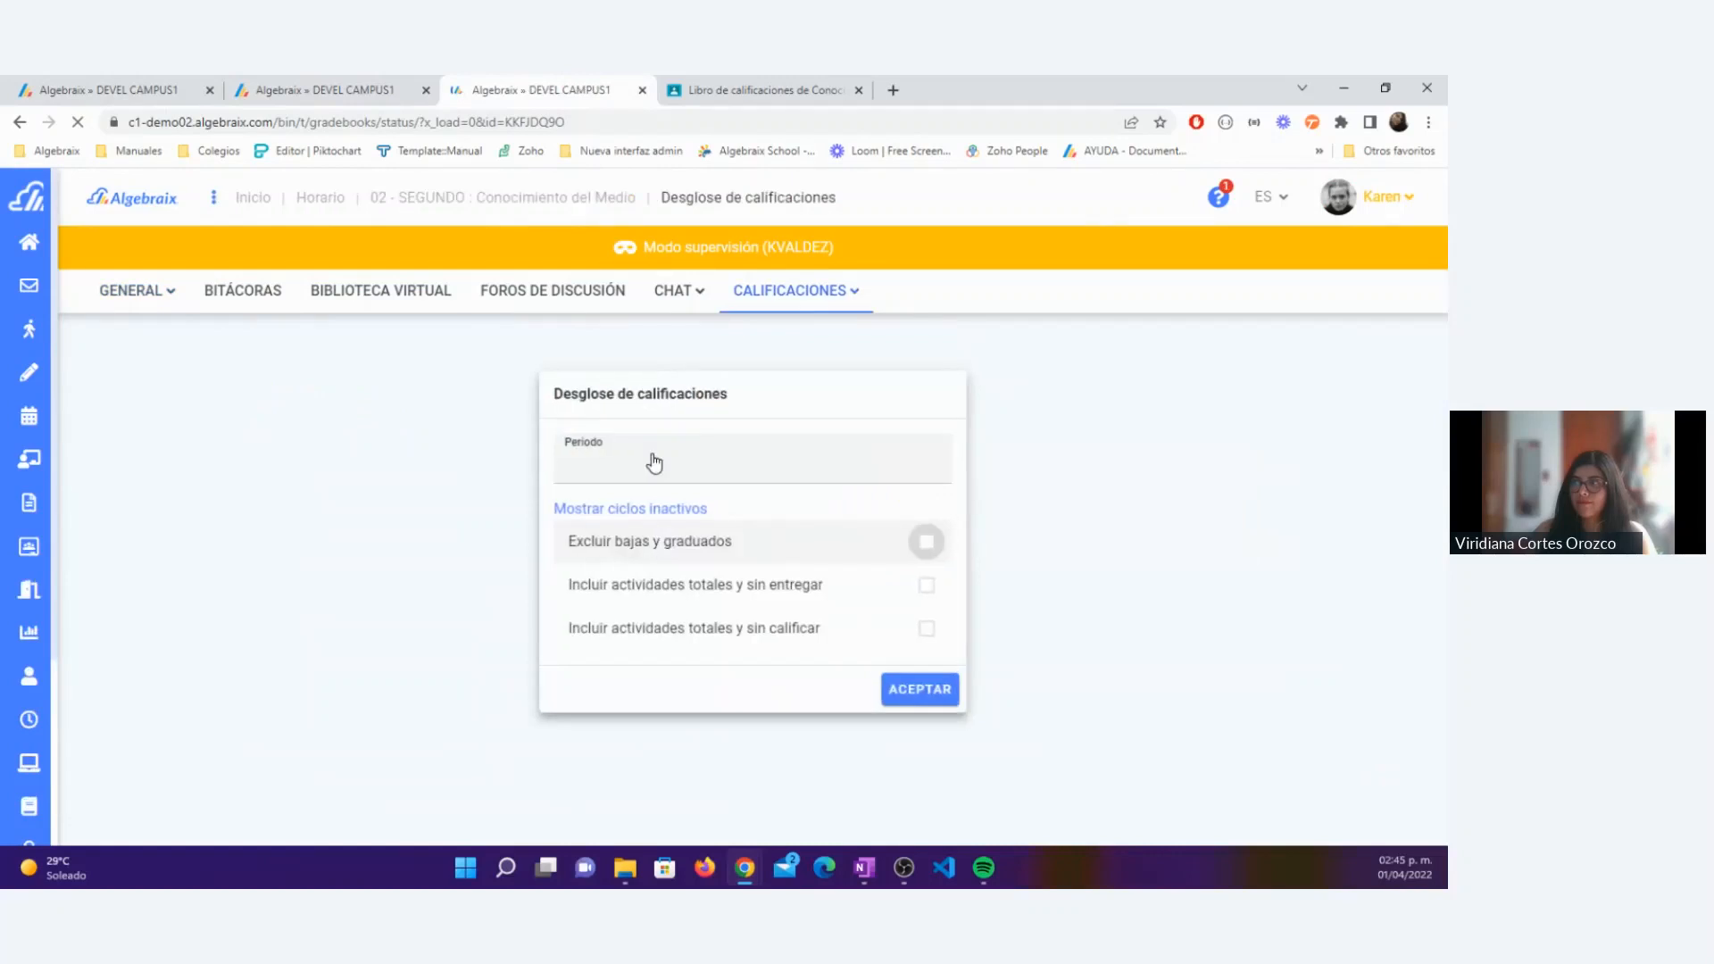
{"action": "left_click", "coordinate": [654, 462]}
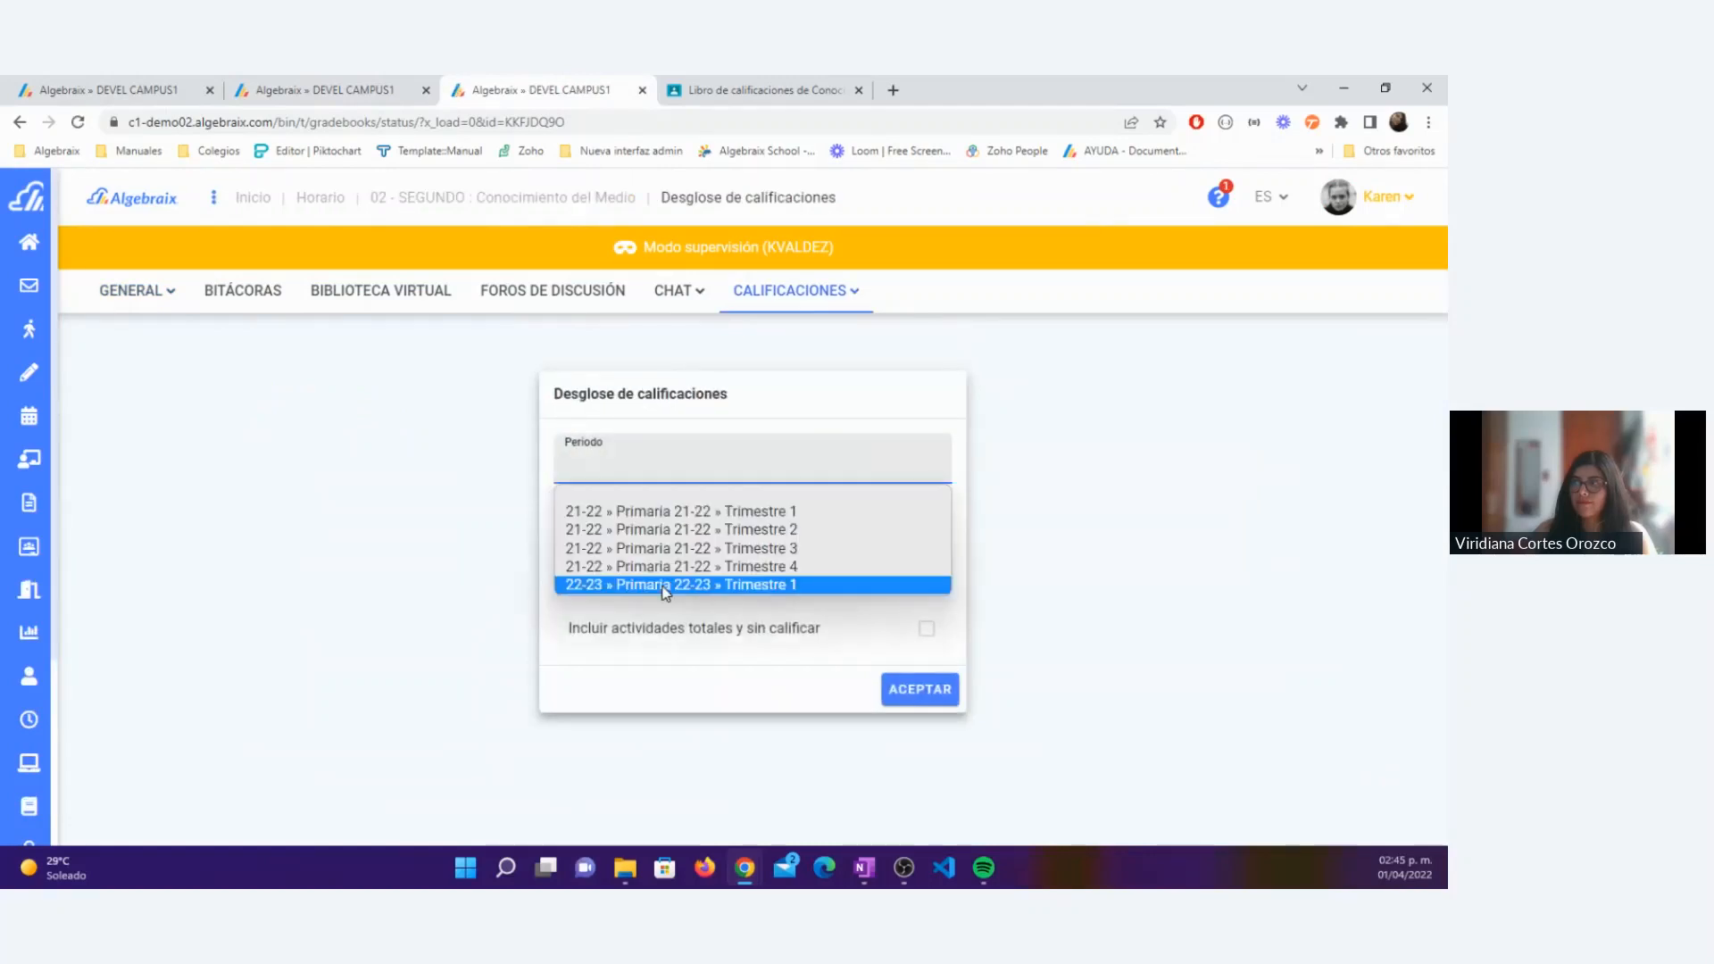
{"action": "left_click", "coordinate": [665, 585]}
{"action": "left_click", "coordinate": [913, 688]}
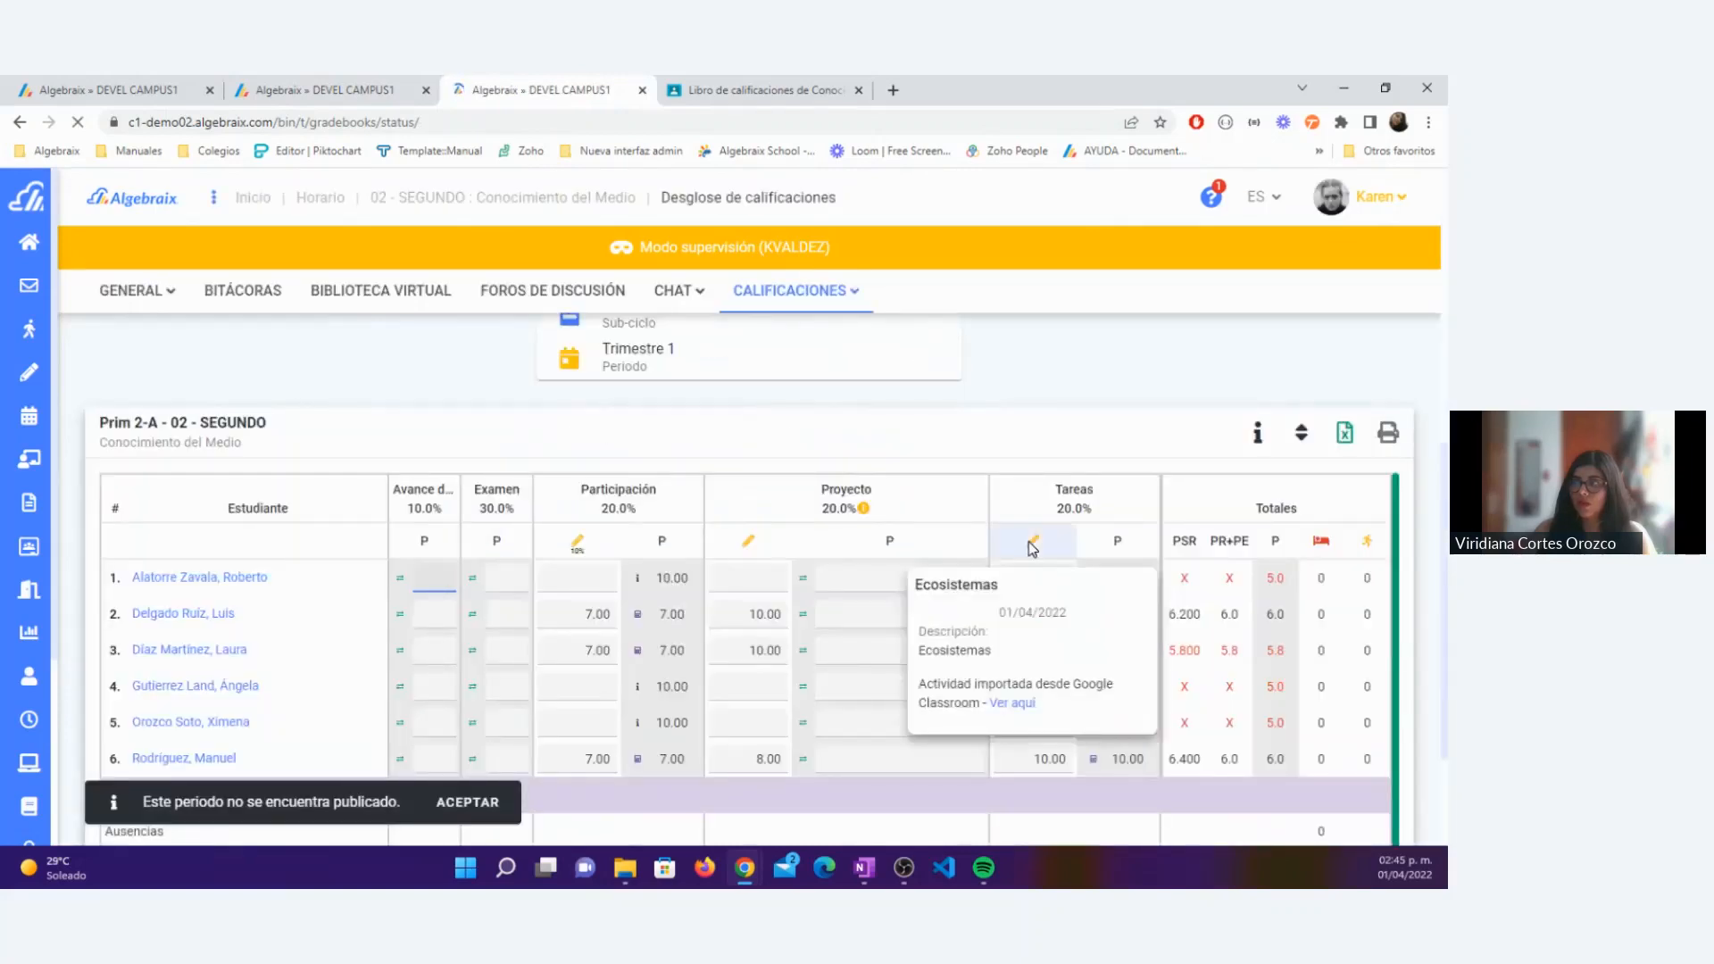
Step: Delete the imported Ecosistemas activity from the Tareas criterion in the grade breakdown
{"action": "left_click", "coordinate": [1032, 544]}
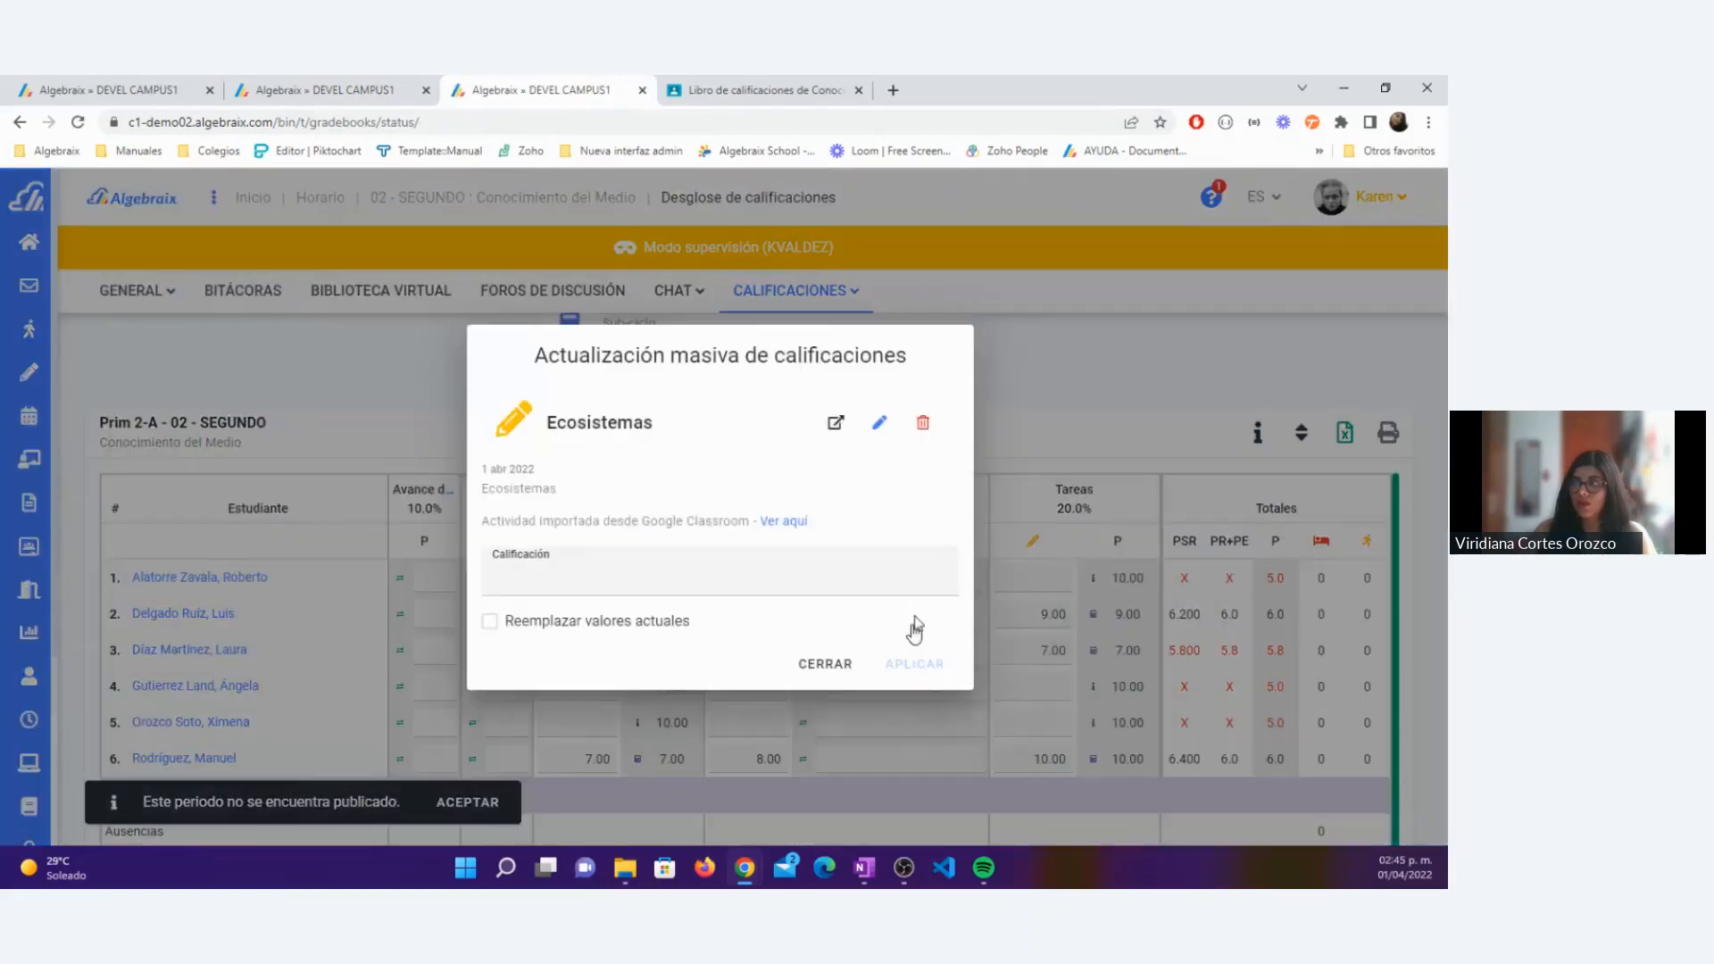
{"action": "left_click", "coordinate": [923, 422]}
{"action": "left_click", "coordinate": [847, 576]}
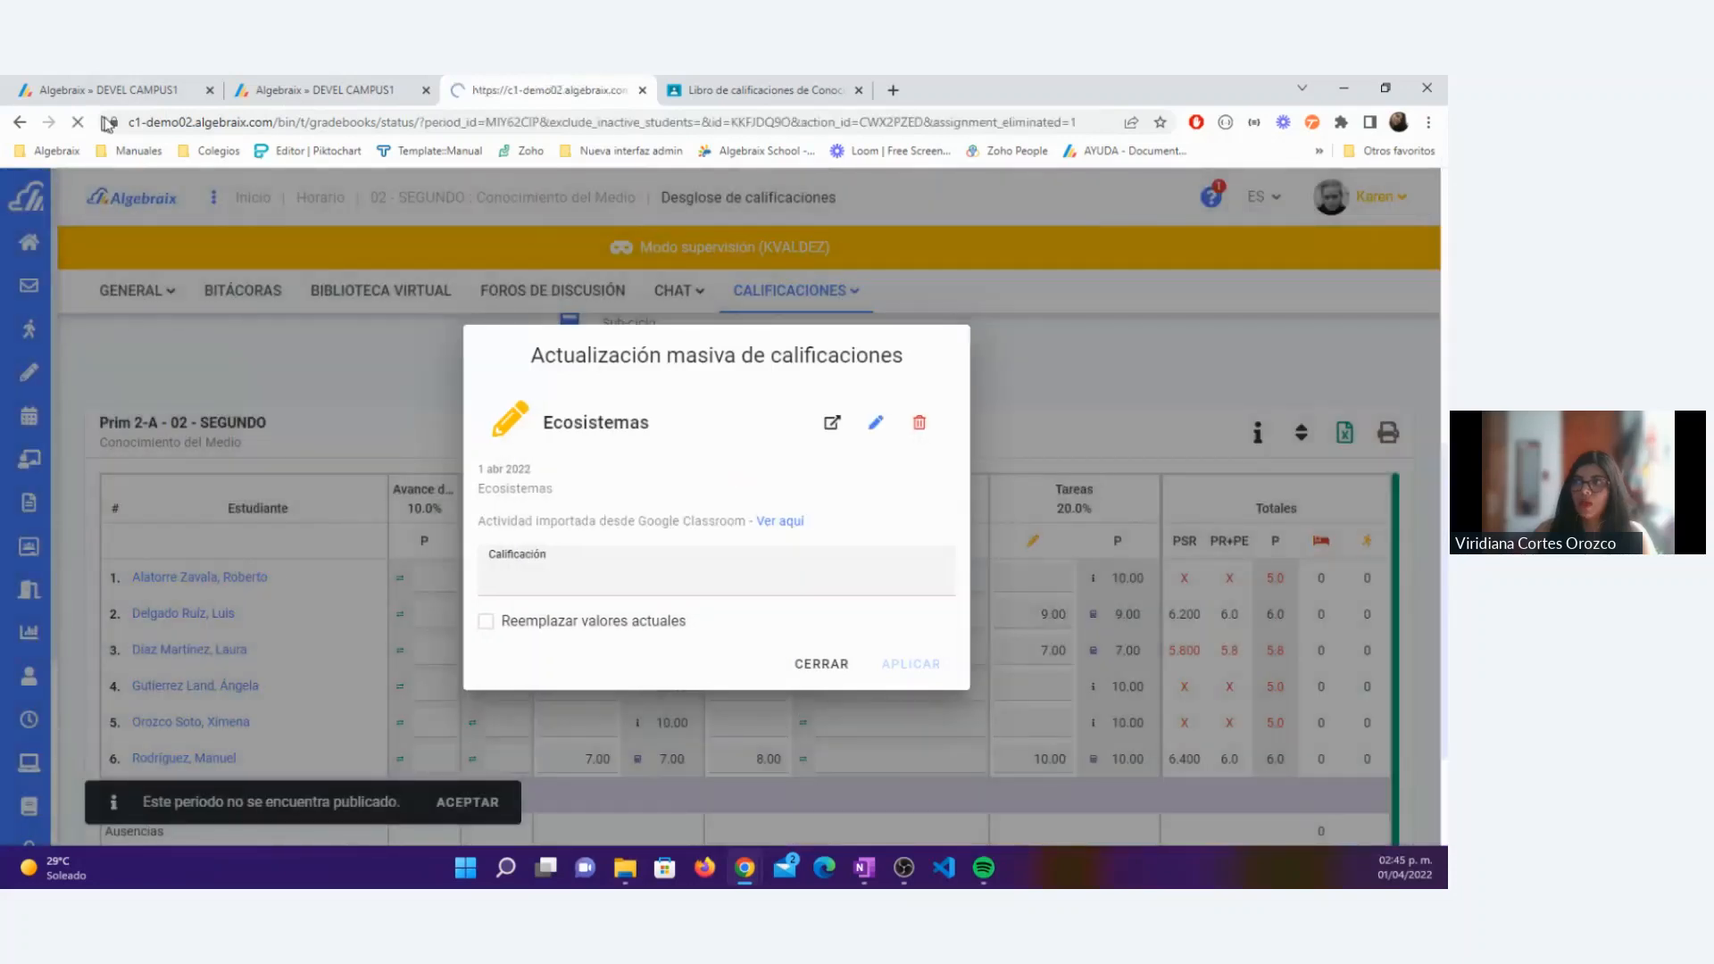
Step: Return to the Google Classroom import, select the Ecosistemas activity and advance to criterion selection
{"action": "left_click", "coordinate": [127, 93]}
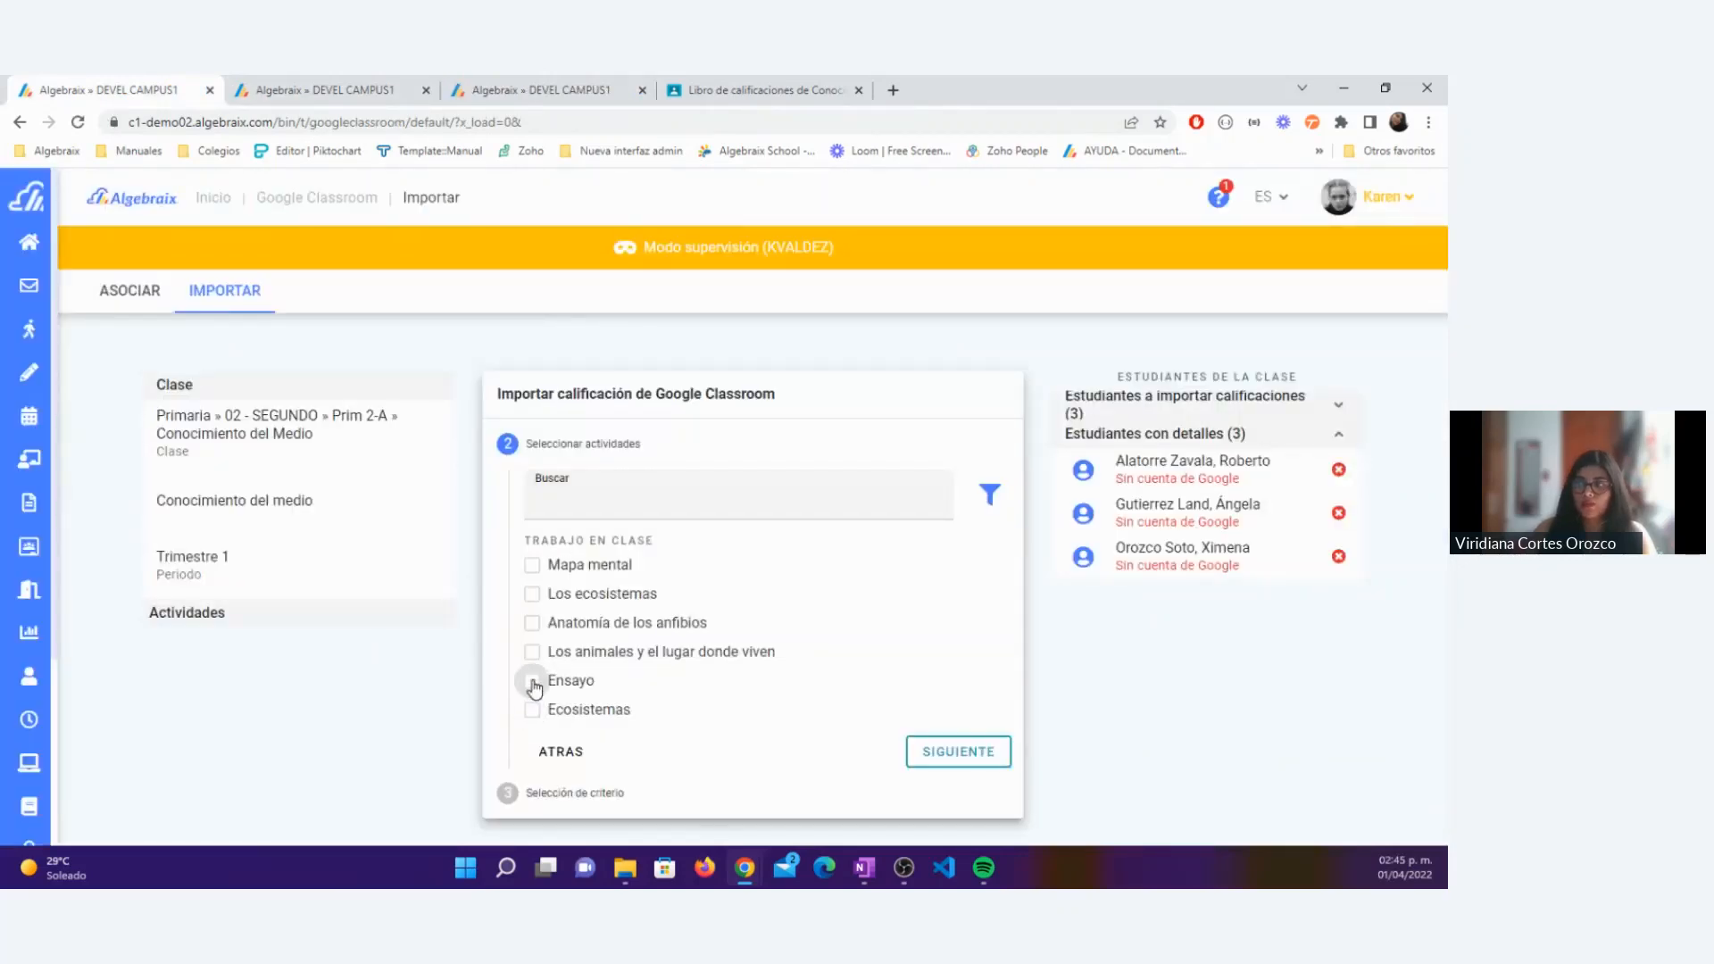
{"action": "left_click", "coordinate": [533, 710]}
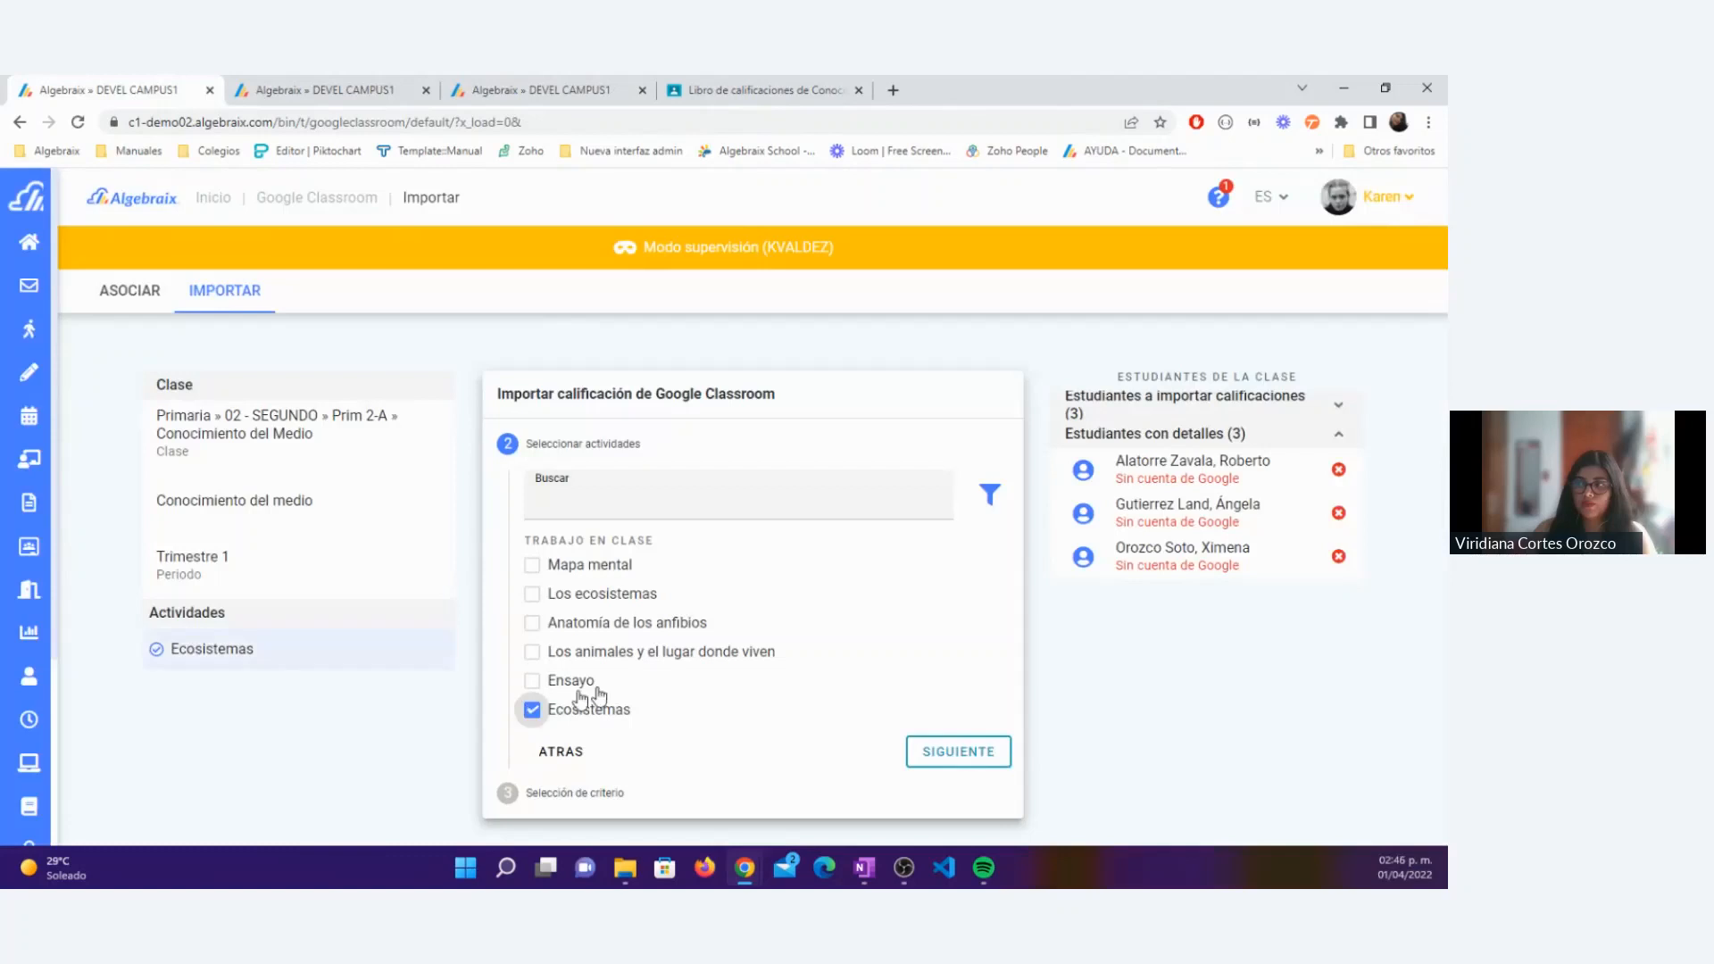
{"action": "left_click", "coordinate": [958, 751]}
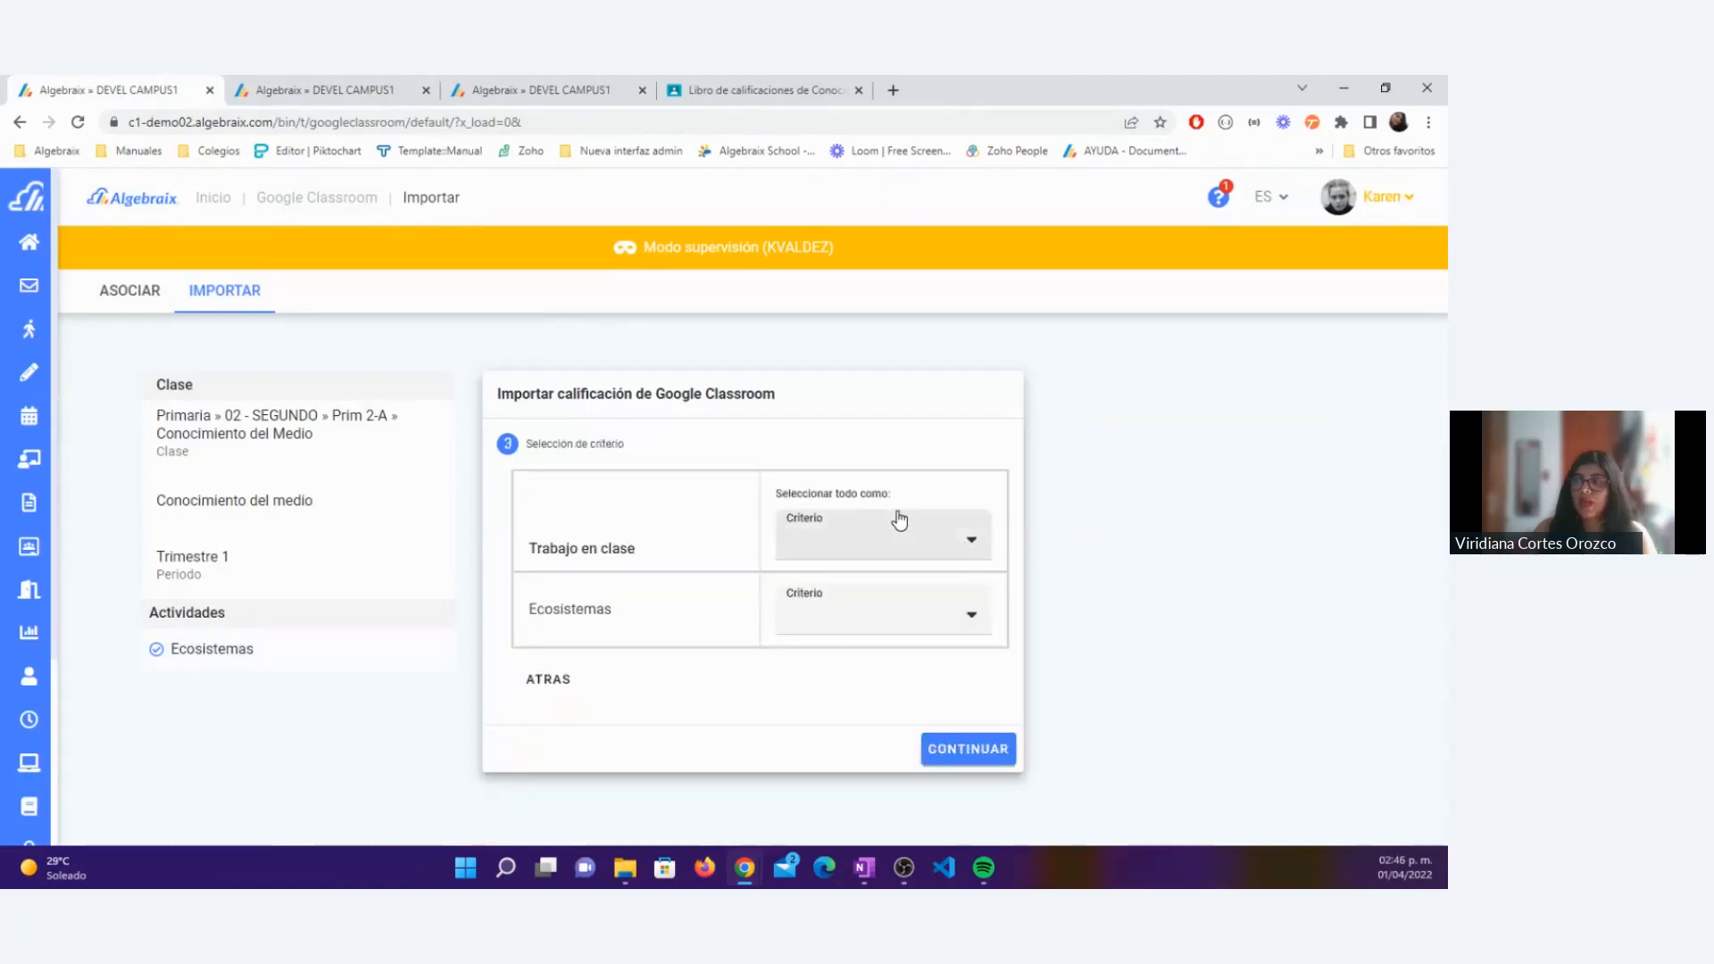
Step: Assign Ecosistemas to the Examen (30.0%) direct-capture criterion and continue to the import verification
{"action": "left_click", "coordinate": [815, 617]}
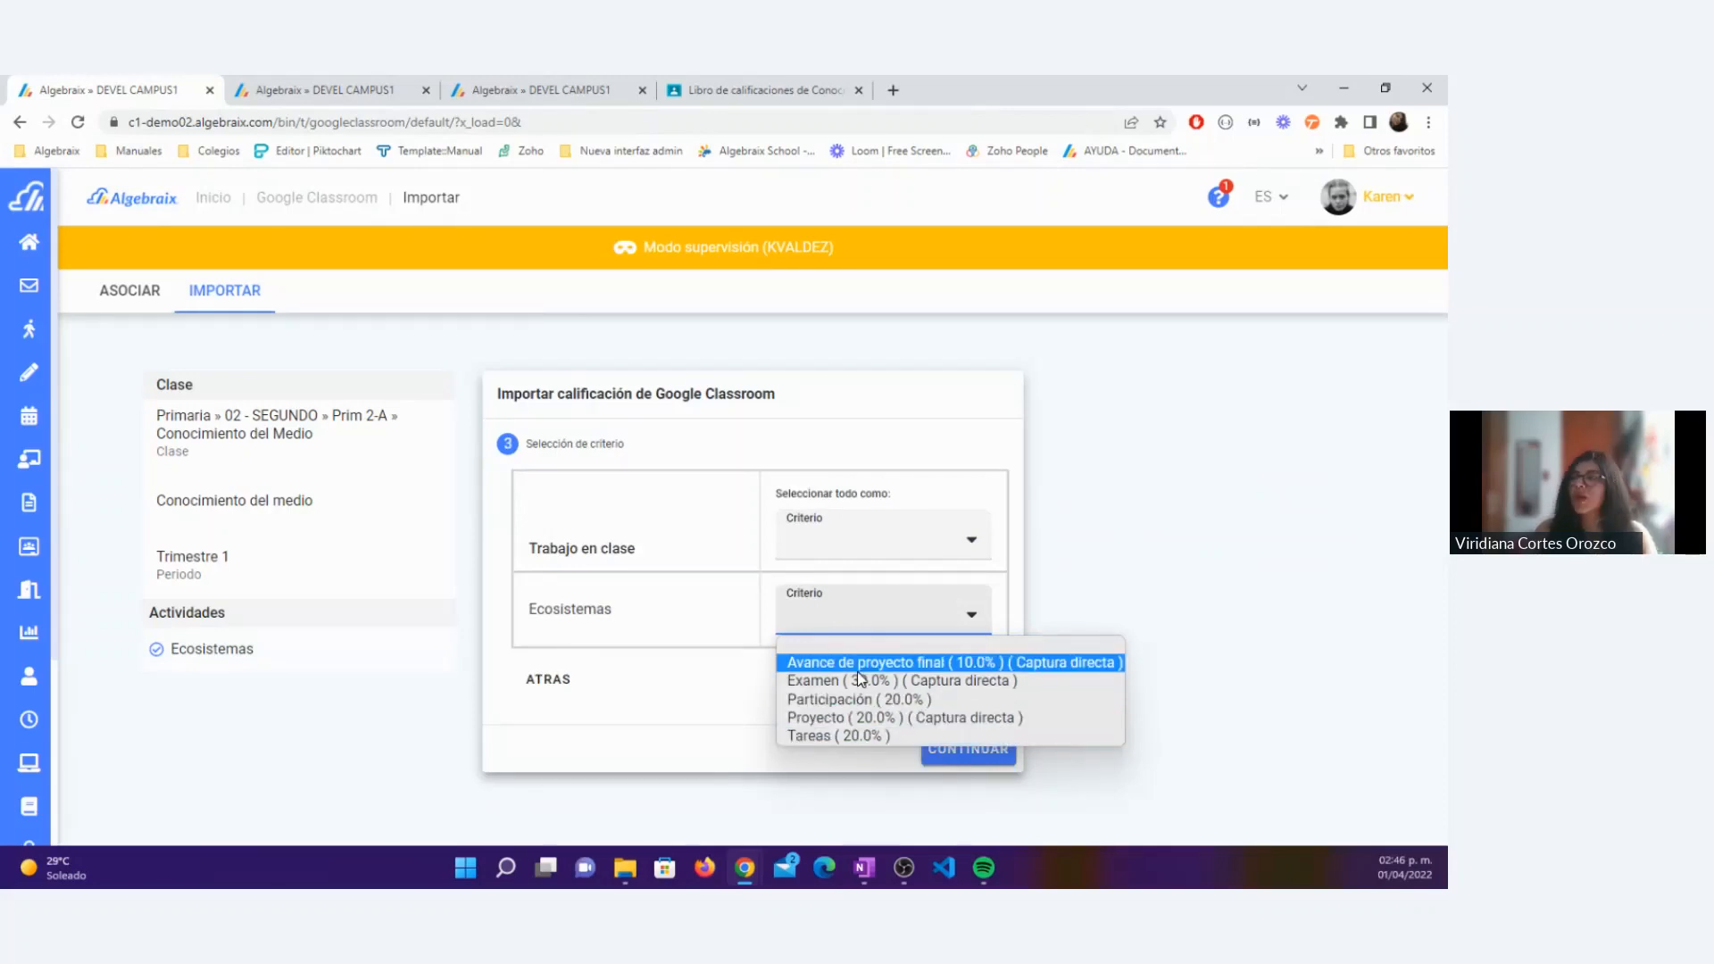
{"action": "double_click", "coordinate": [648, 611]}
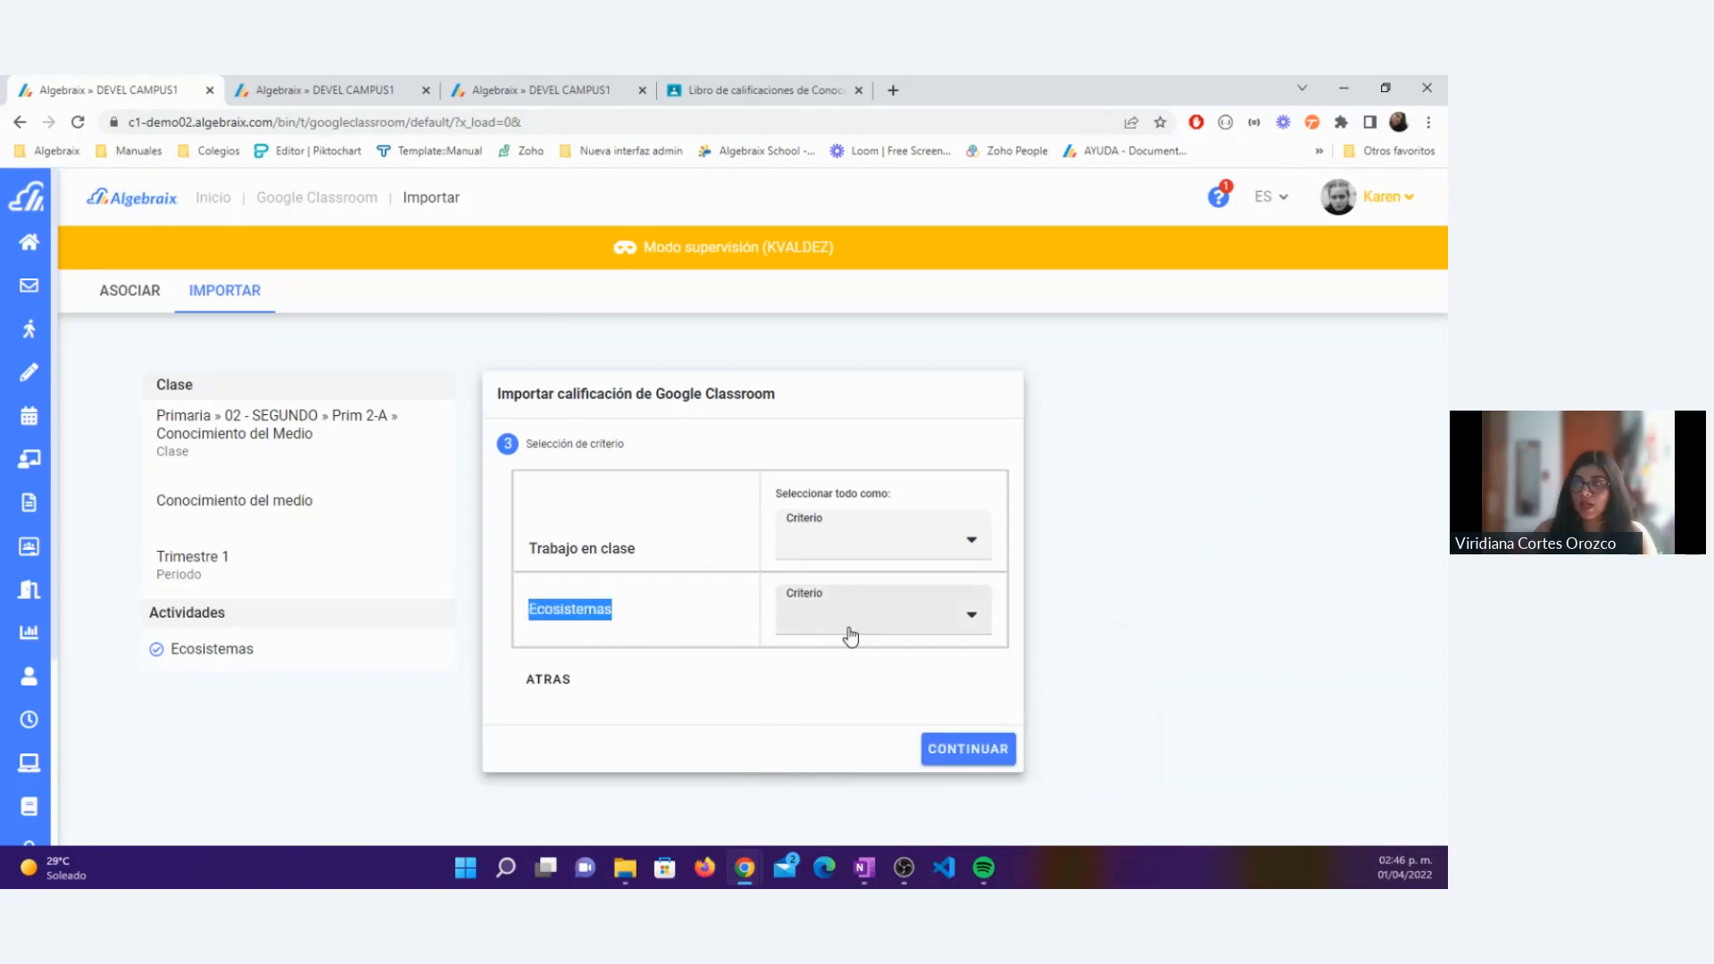
{"action": "left_click", "coordinate": [850, 630]}
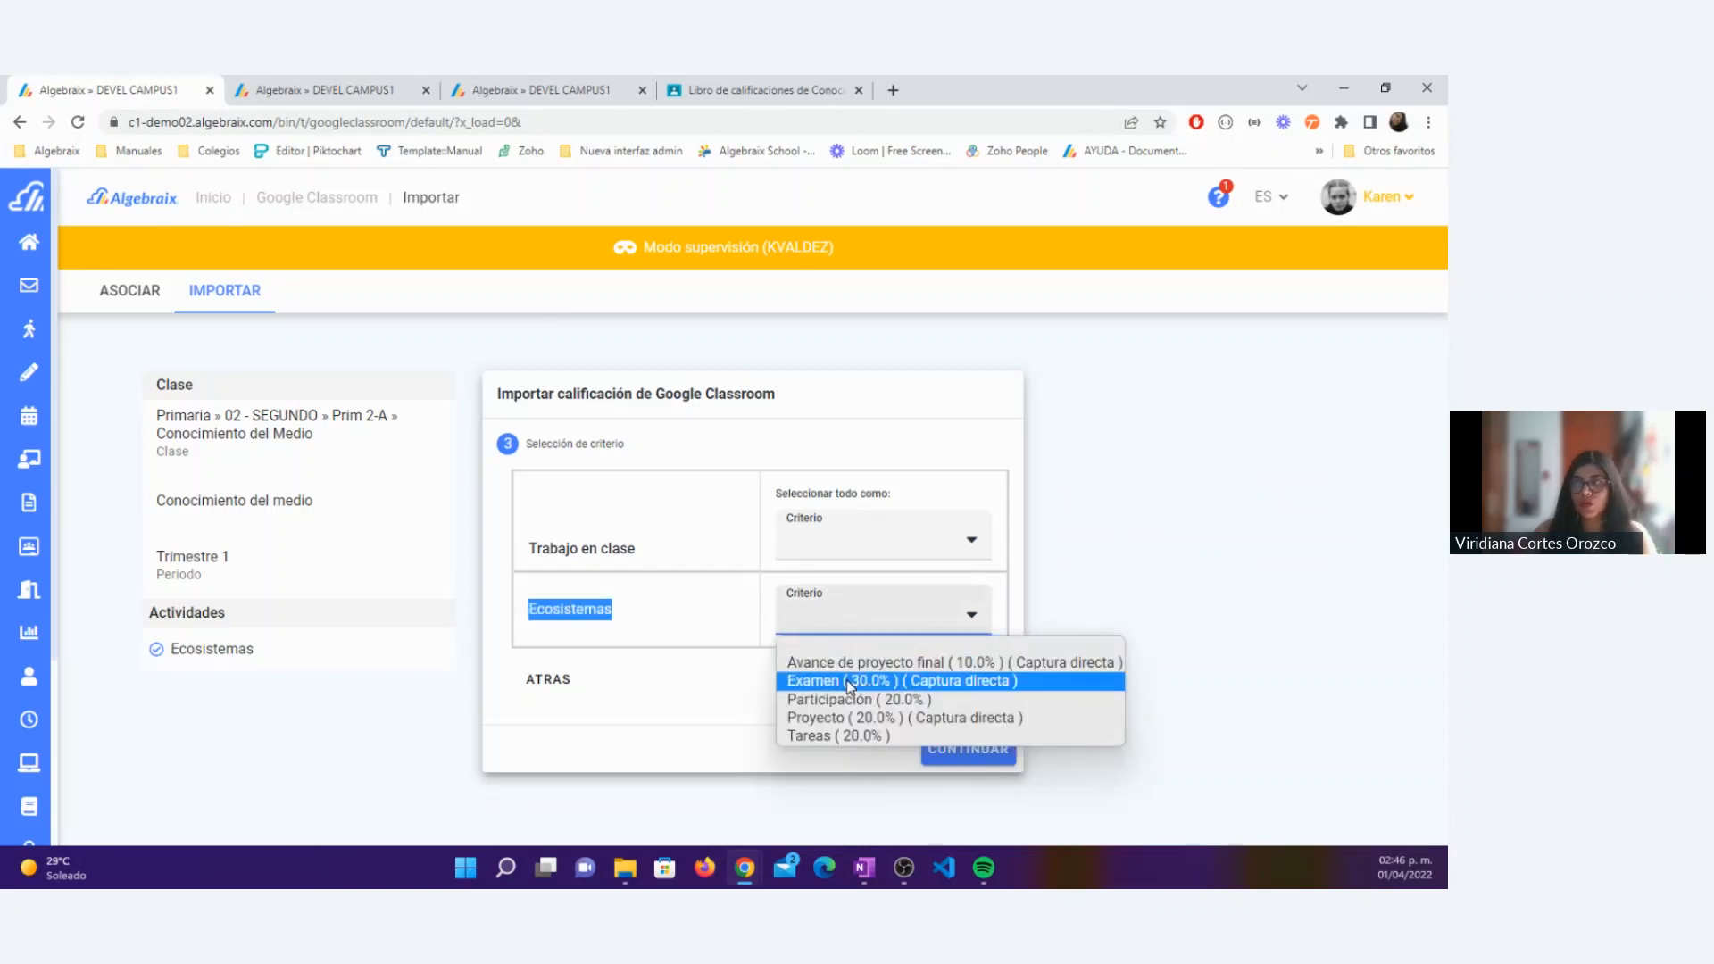
{"action": "left_click", "coordinate": [849, 682]}
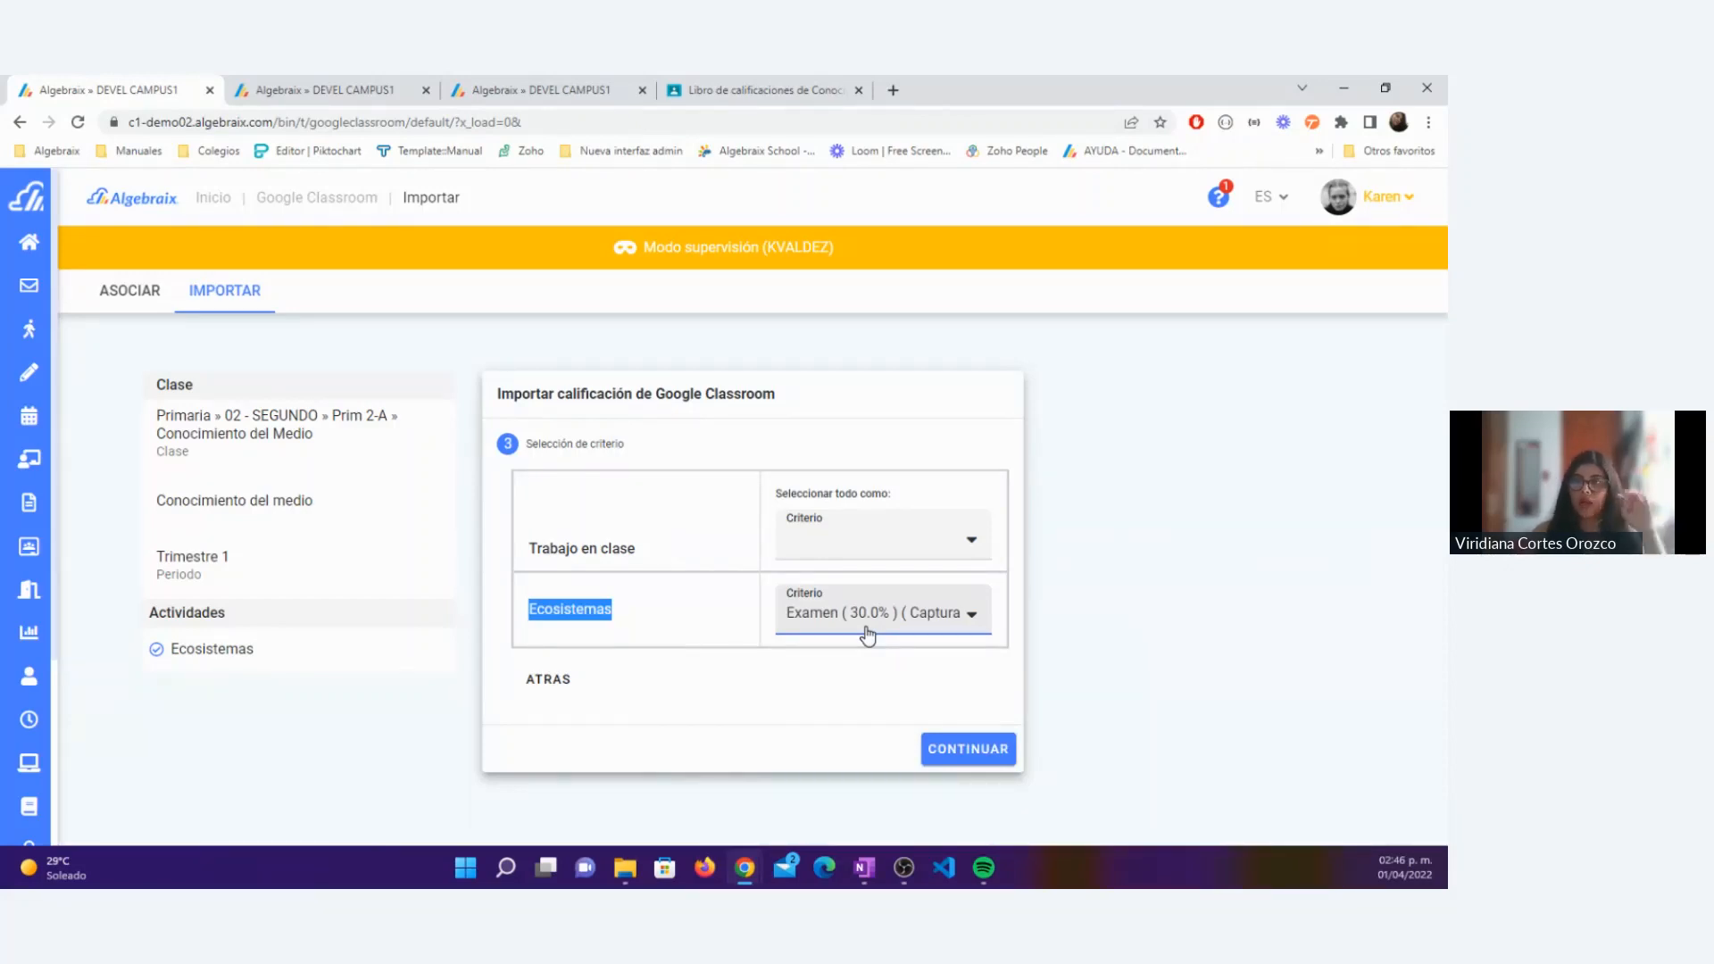
{"action": "left_click", "coordinate": [969, 751]}
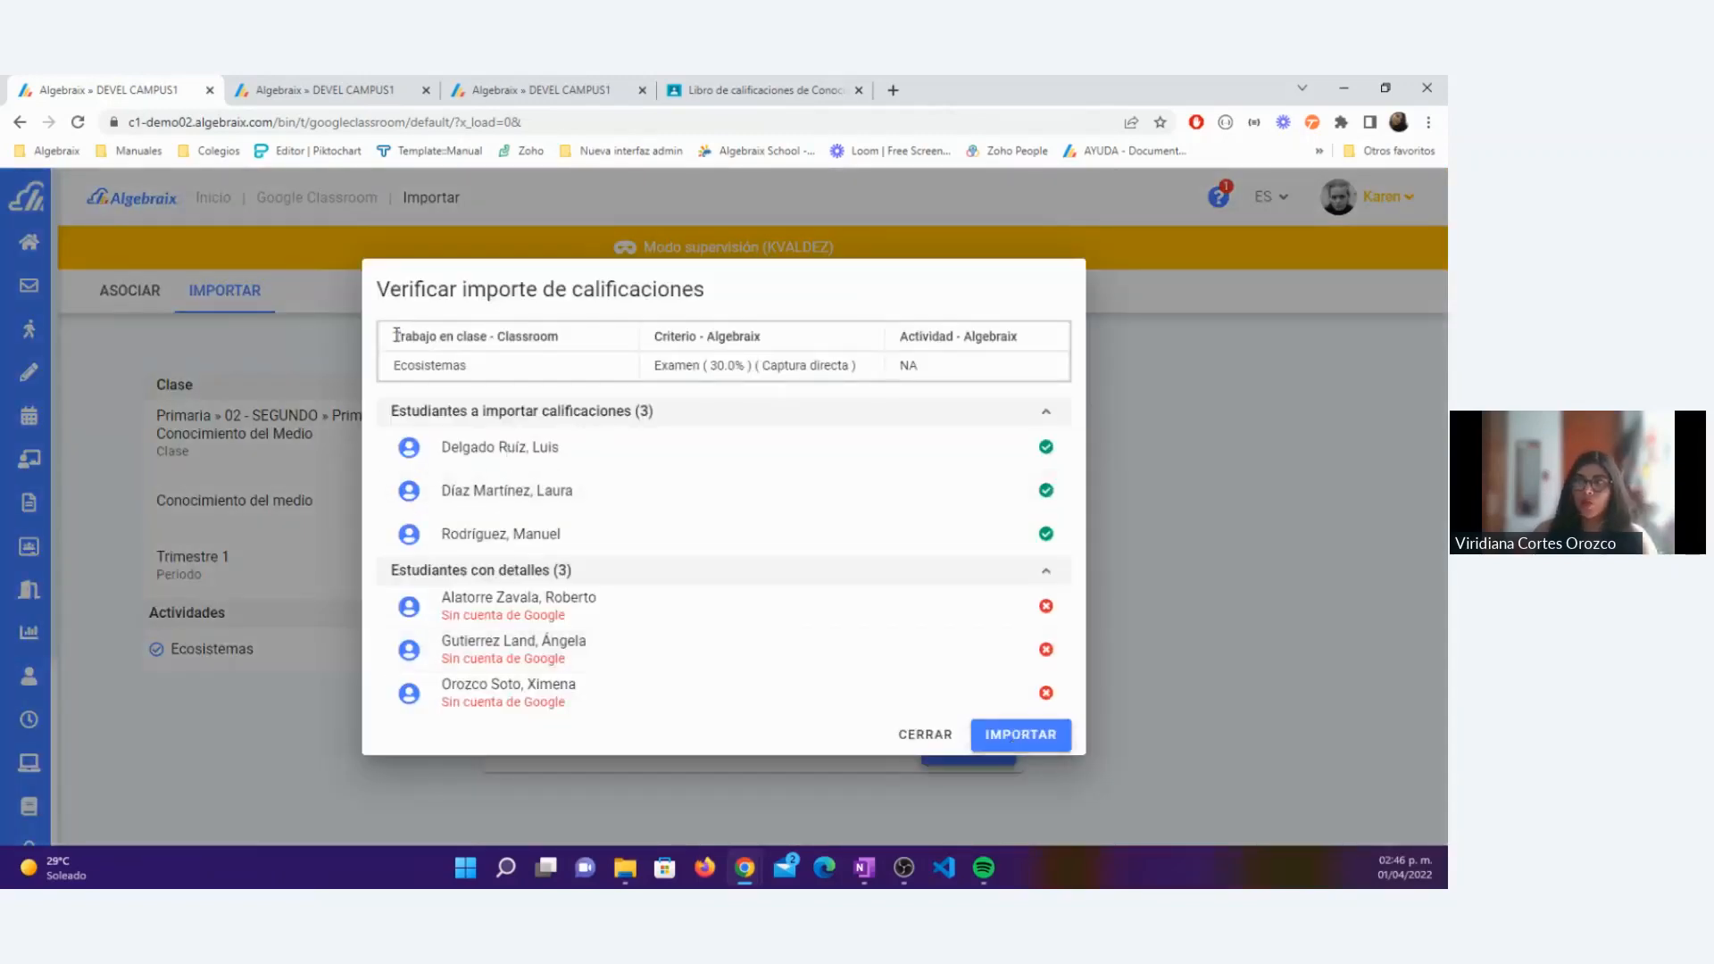
Step: Review the classwork, criterion and activity columns for Ecosistemas in the verification and import its grades
{"action": "left_click_drag", "start_coordinate": [395, 335], "coordinate": [595, 341]}
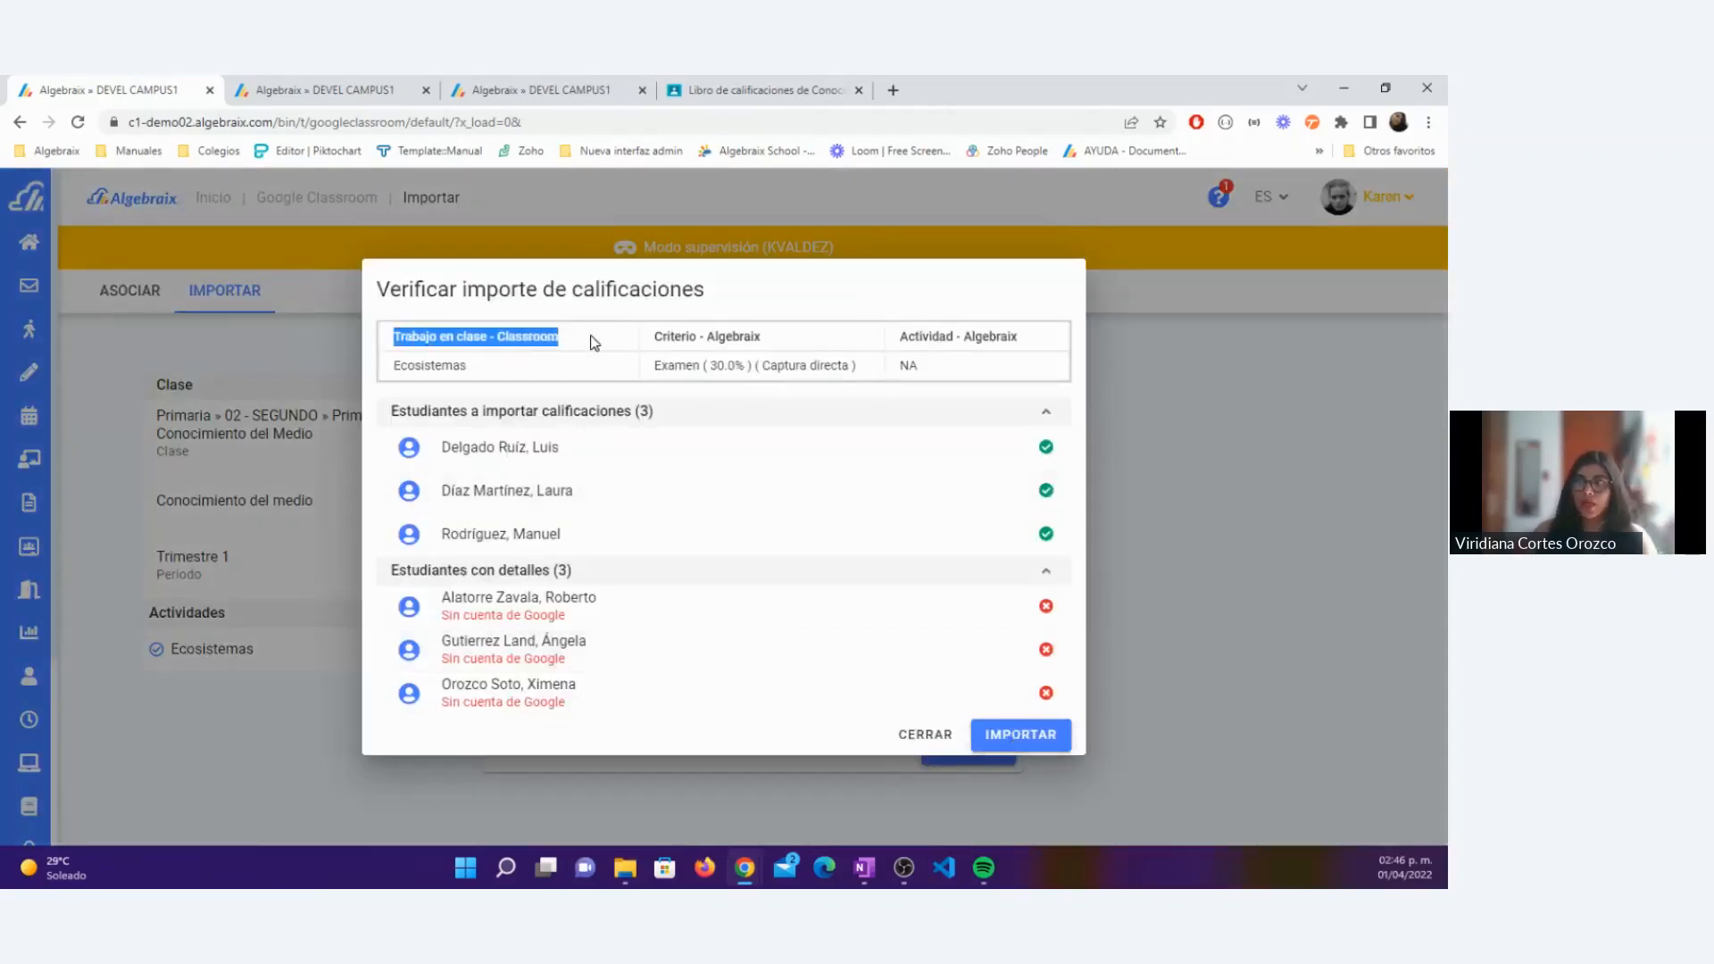
{"action": "left_click", "coordinate": [402, 332]}
{"action": "left_click_drag", "start_coordinate": [393, 348], "coordinate": [578, 344]}
{"action": "left_click_drag", "start_coordinate": [482, 377], "coordinate": [392, 369]}
{"action": "left_click", "coordinate": [442, 370]}
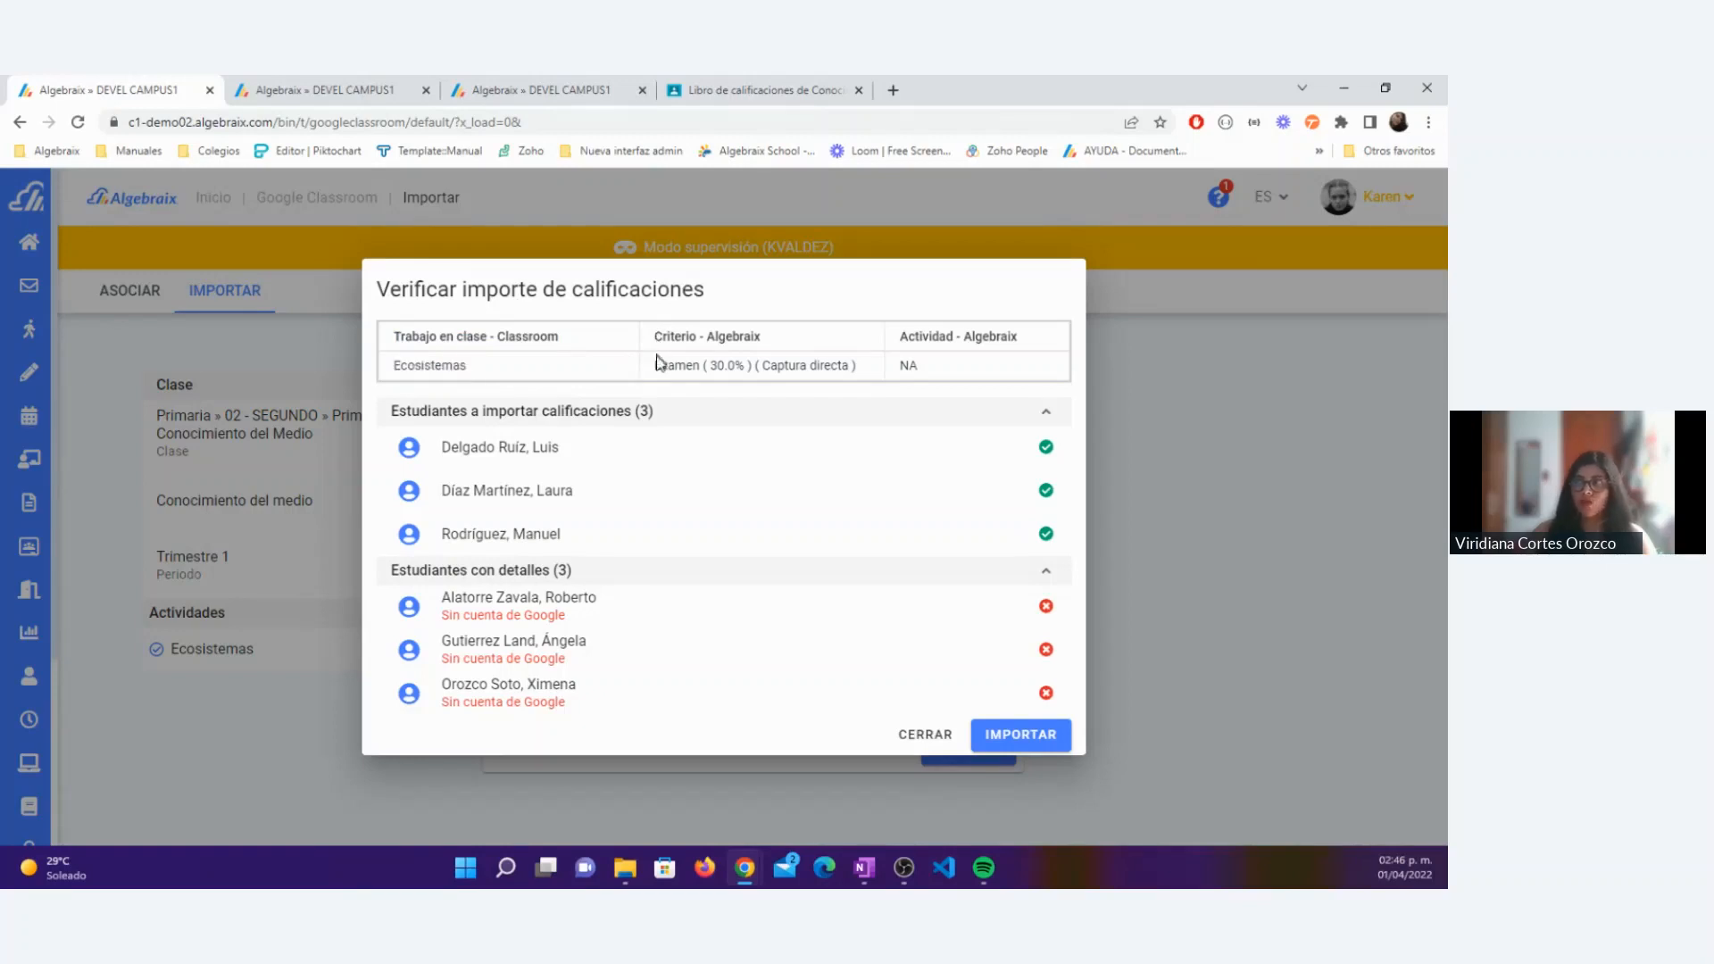
{"action": "left_click_drag", "start_coordinate": [654, 365], "coordinate": [1018, 337]}
{"action": "double_click", "coordinate": [903, 366]}
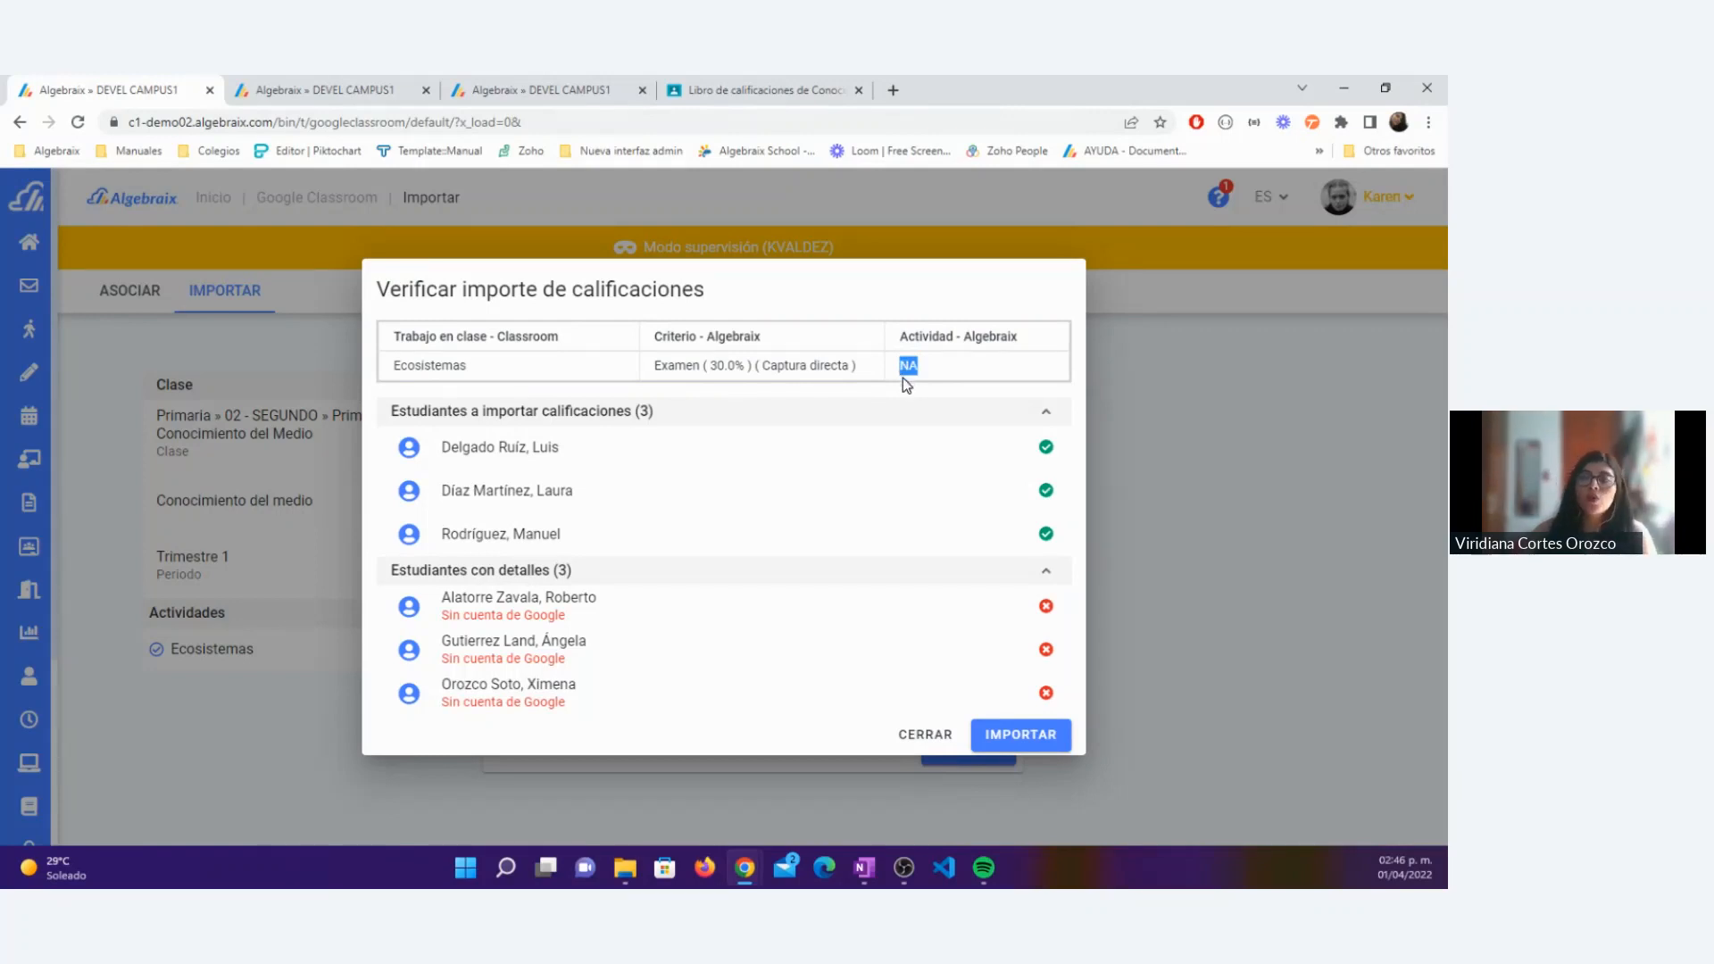
{"action": "left_click_drag", "start_coordinate": [854, 368], "coordinate": [655, 369]}
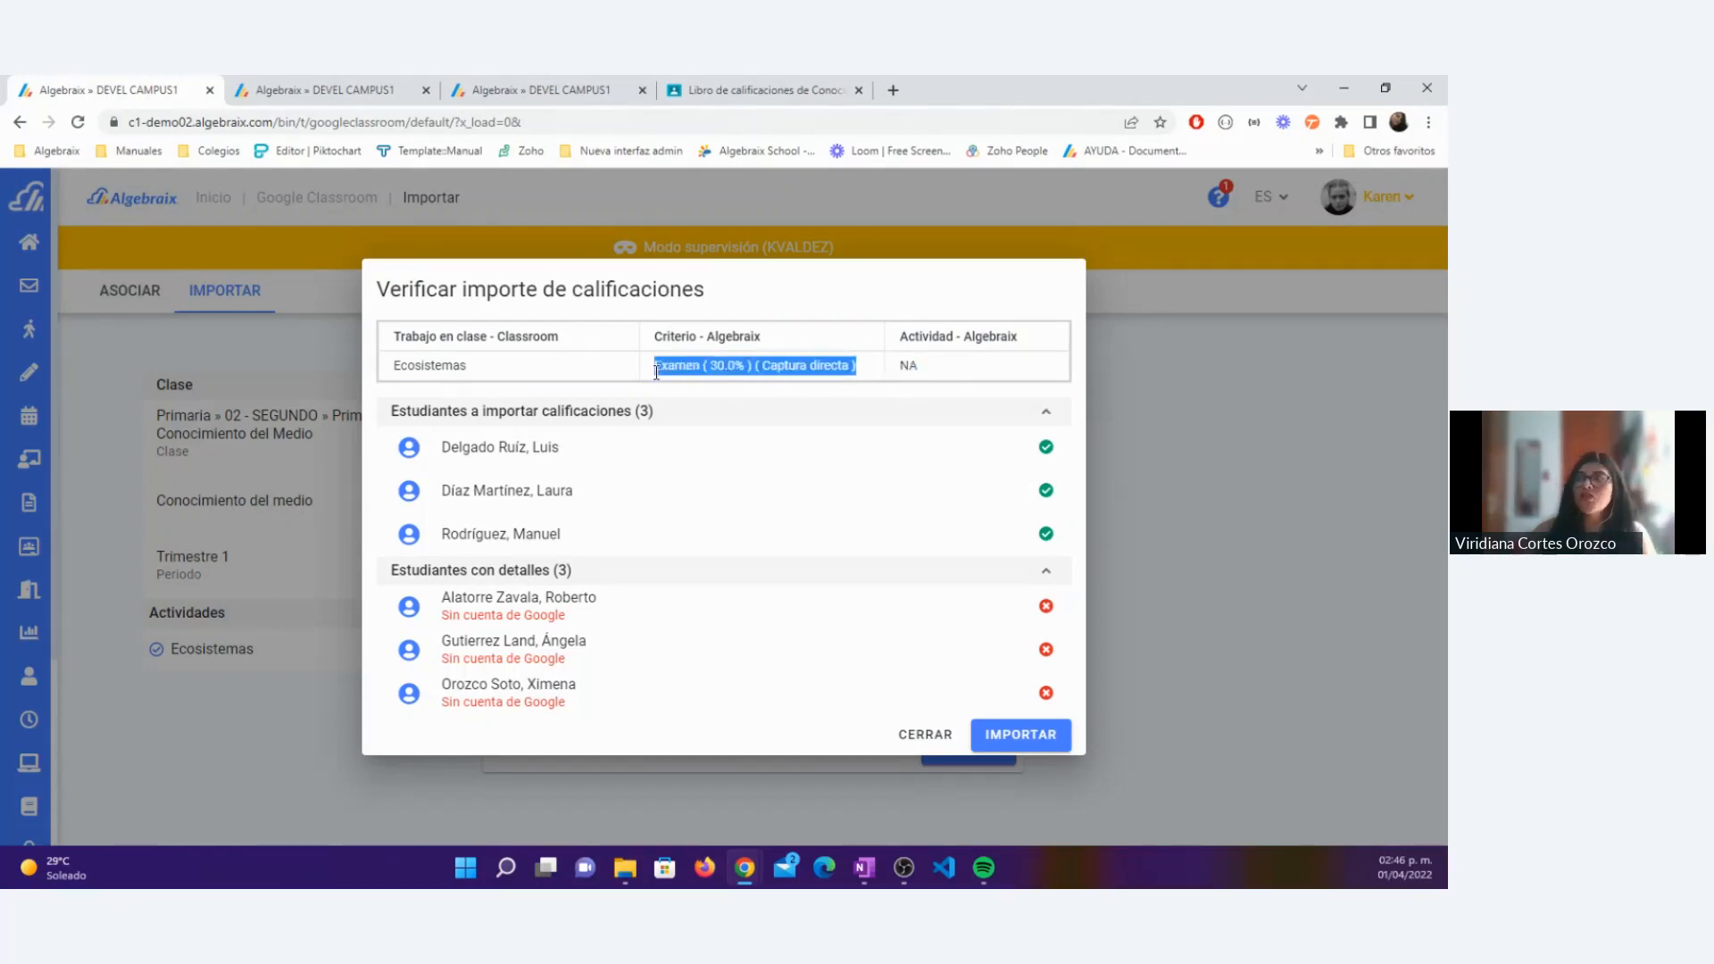
{"action": "left_click", "coordinate": [1008, 735]}
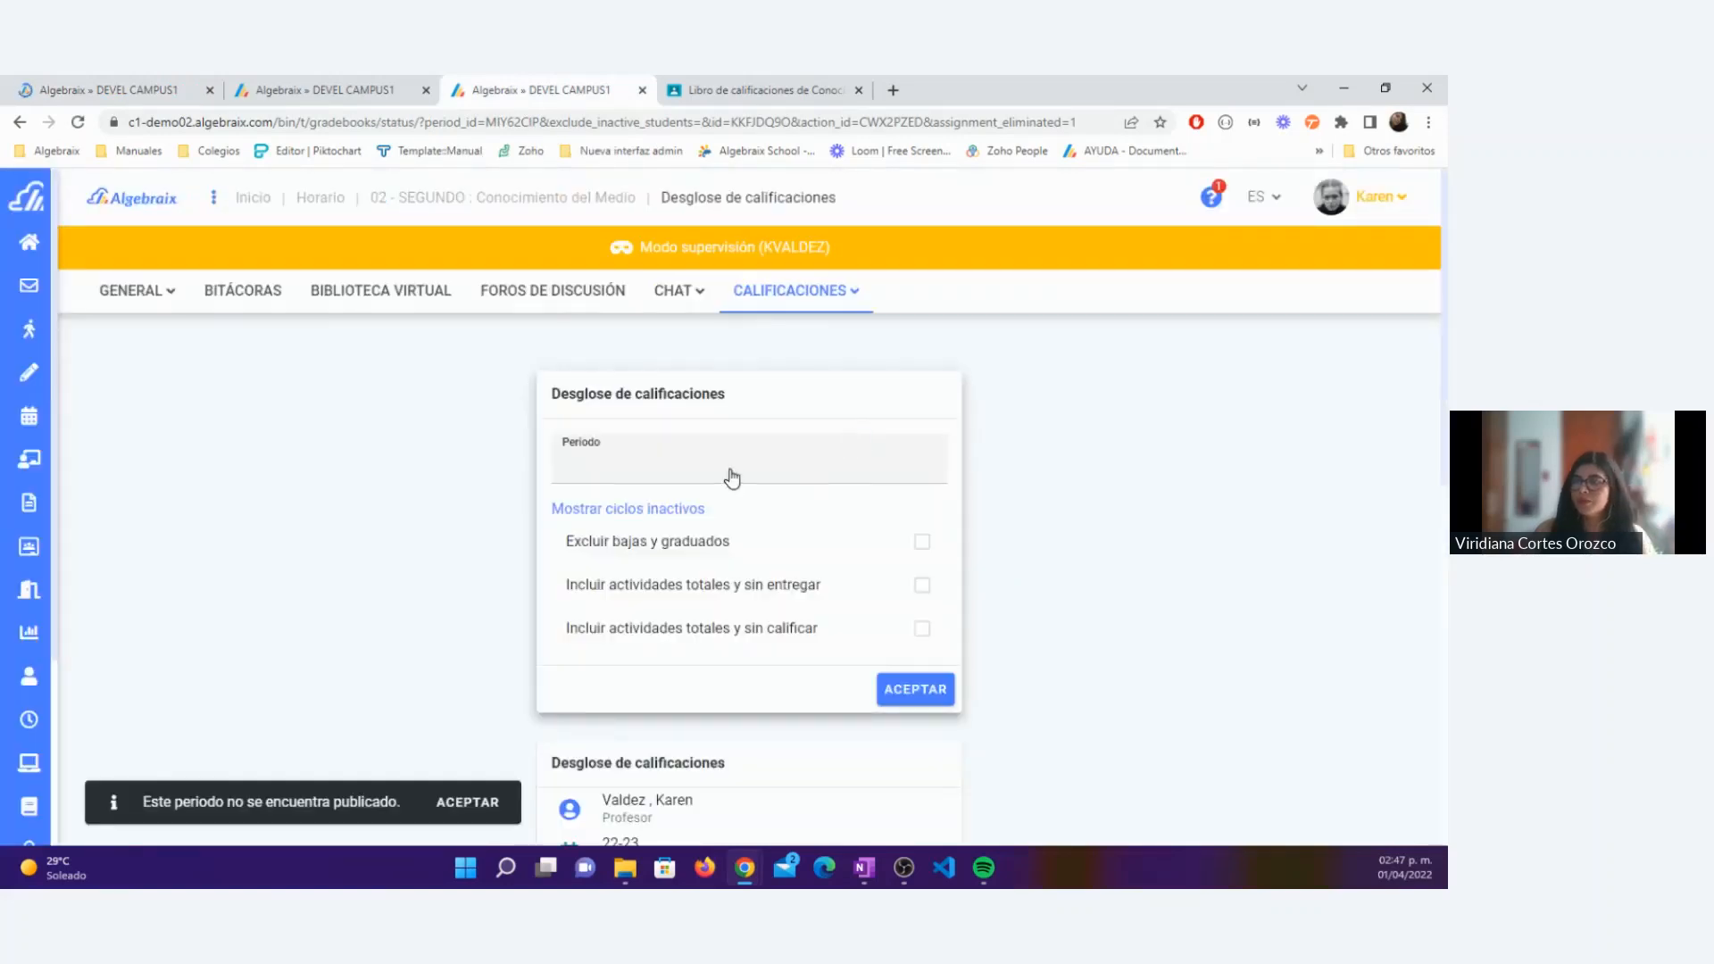
Step: Reload the grade breakdown for 22-23 » Primaria 22-23 » Trimestre 1 and examine the grades under Examen
{"action": "left_click", "coordinate": [731, 472]}
{"action": "left_click", "coordinate": [661, 585]}
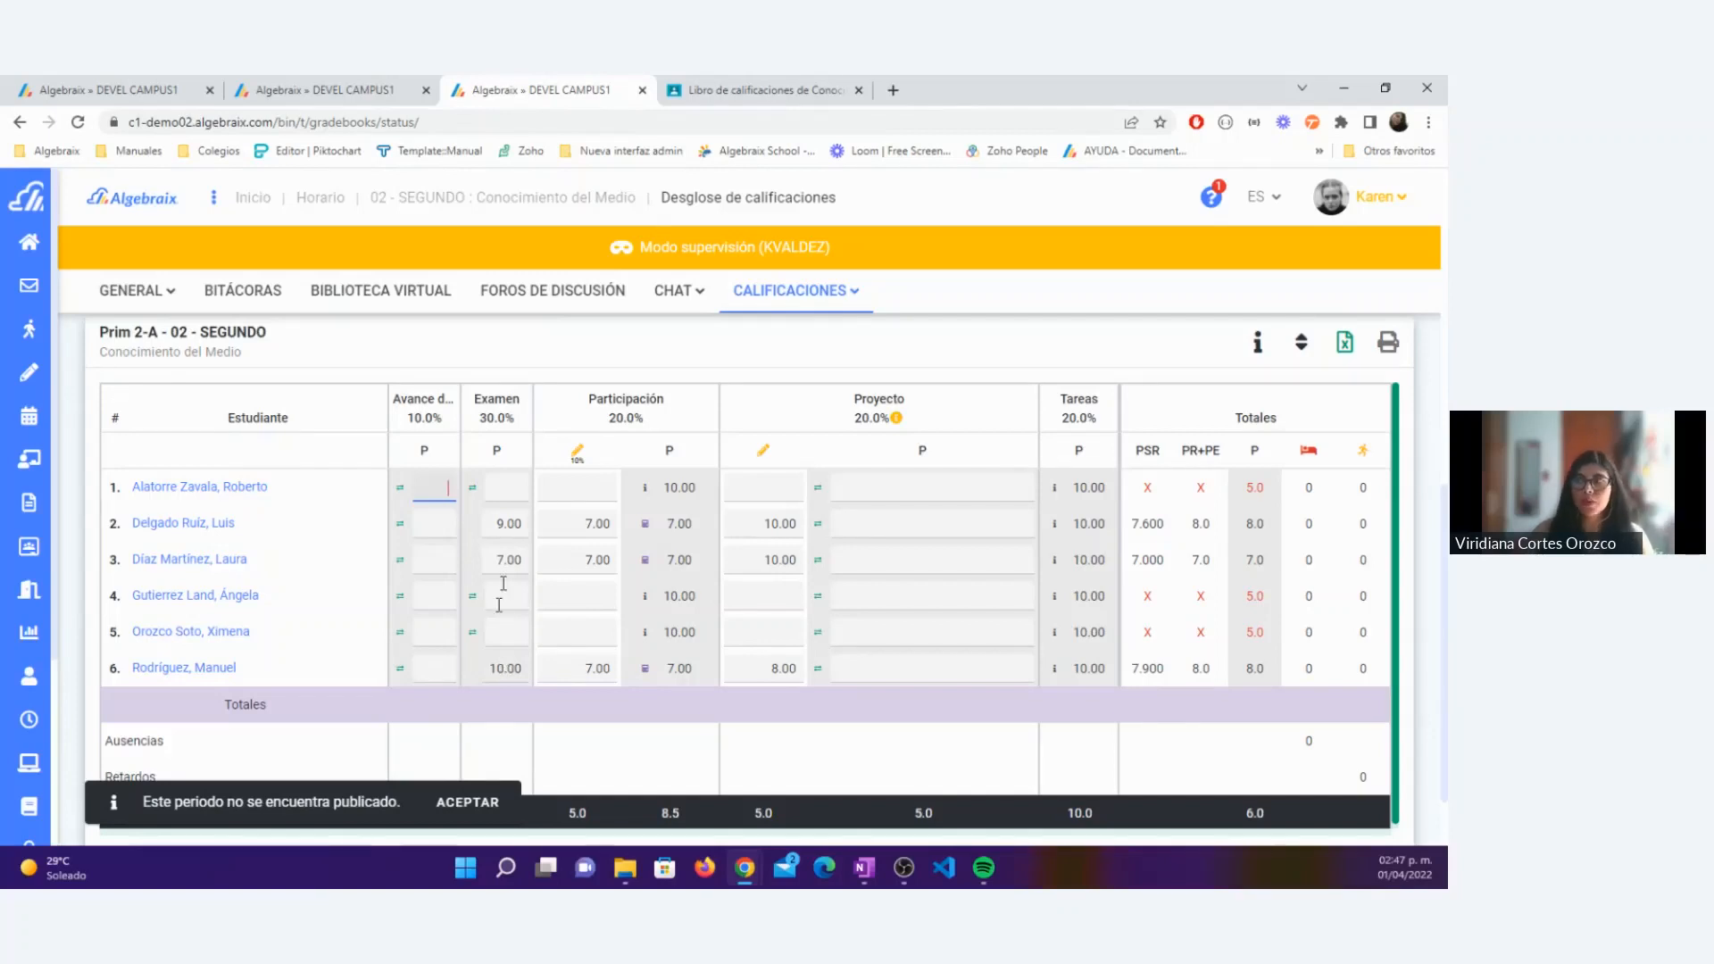
{"action": "mouse_move", "coordinate": [766, 471]}
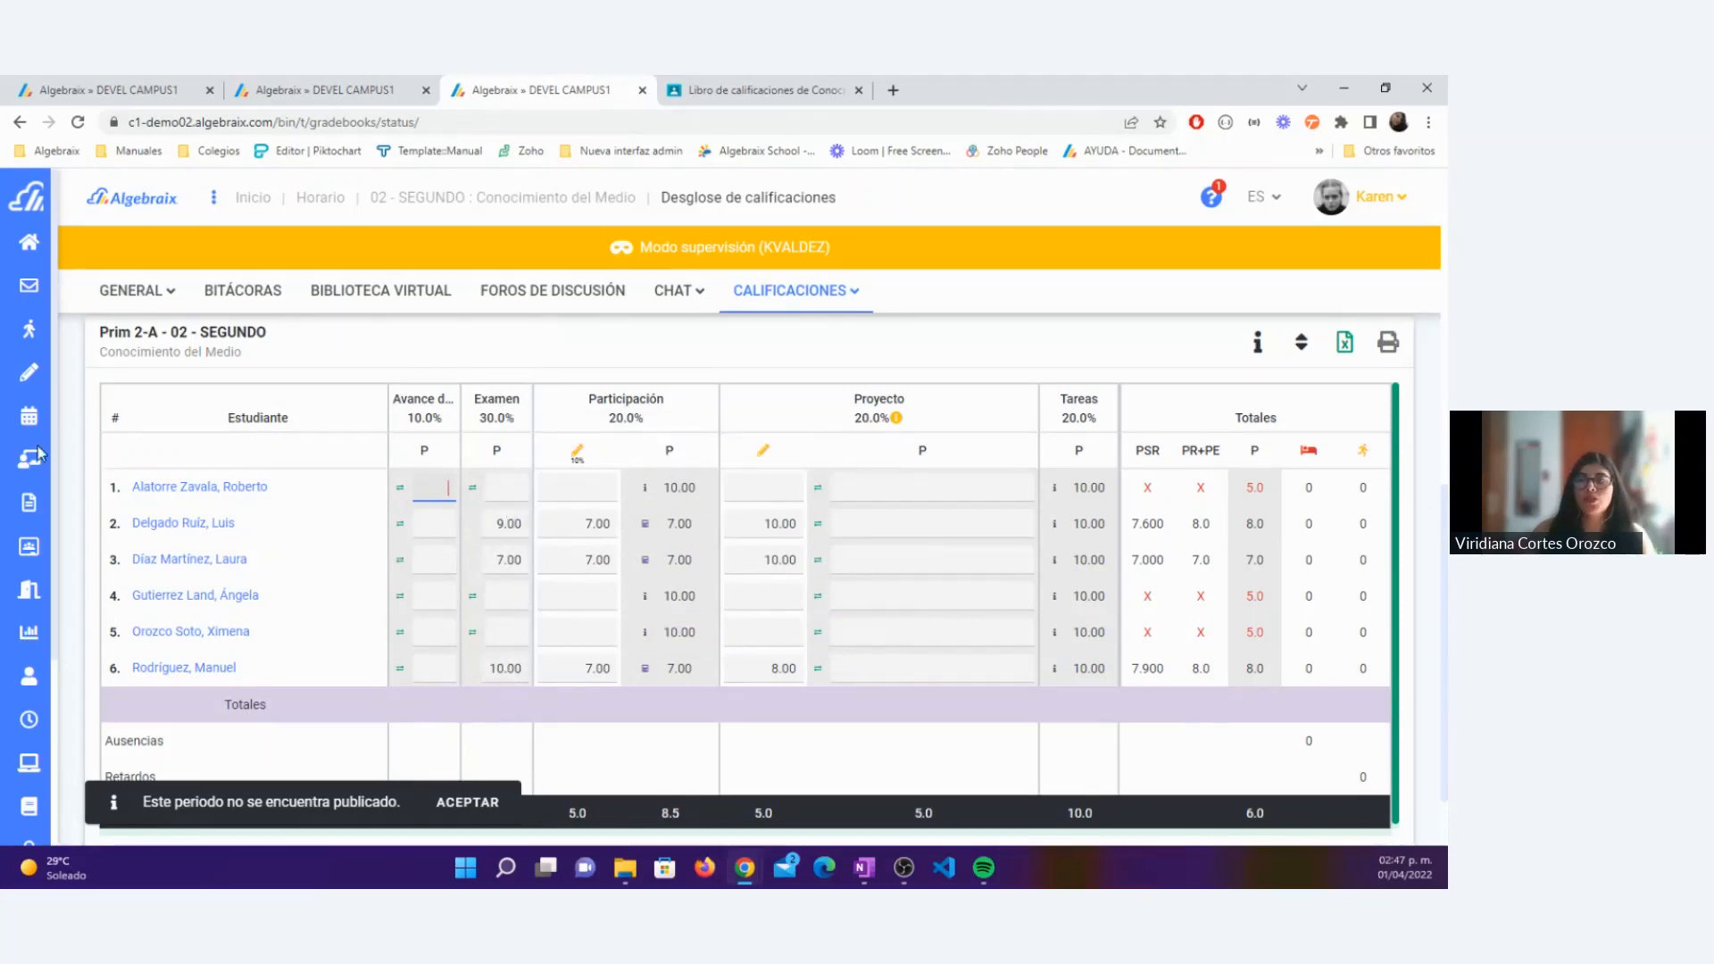
{"action": "mouse_move", "coordinate": [40, 468]}
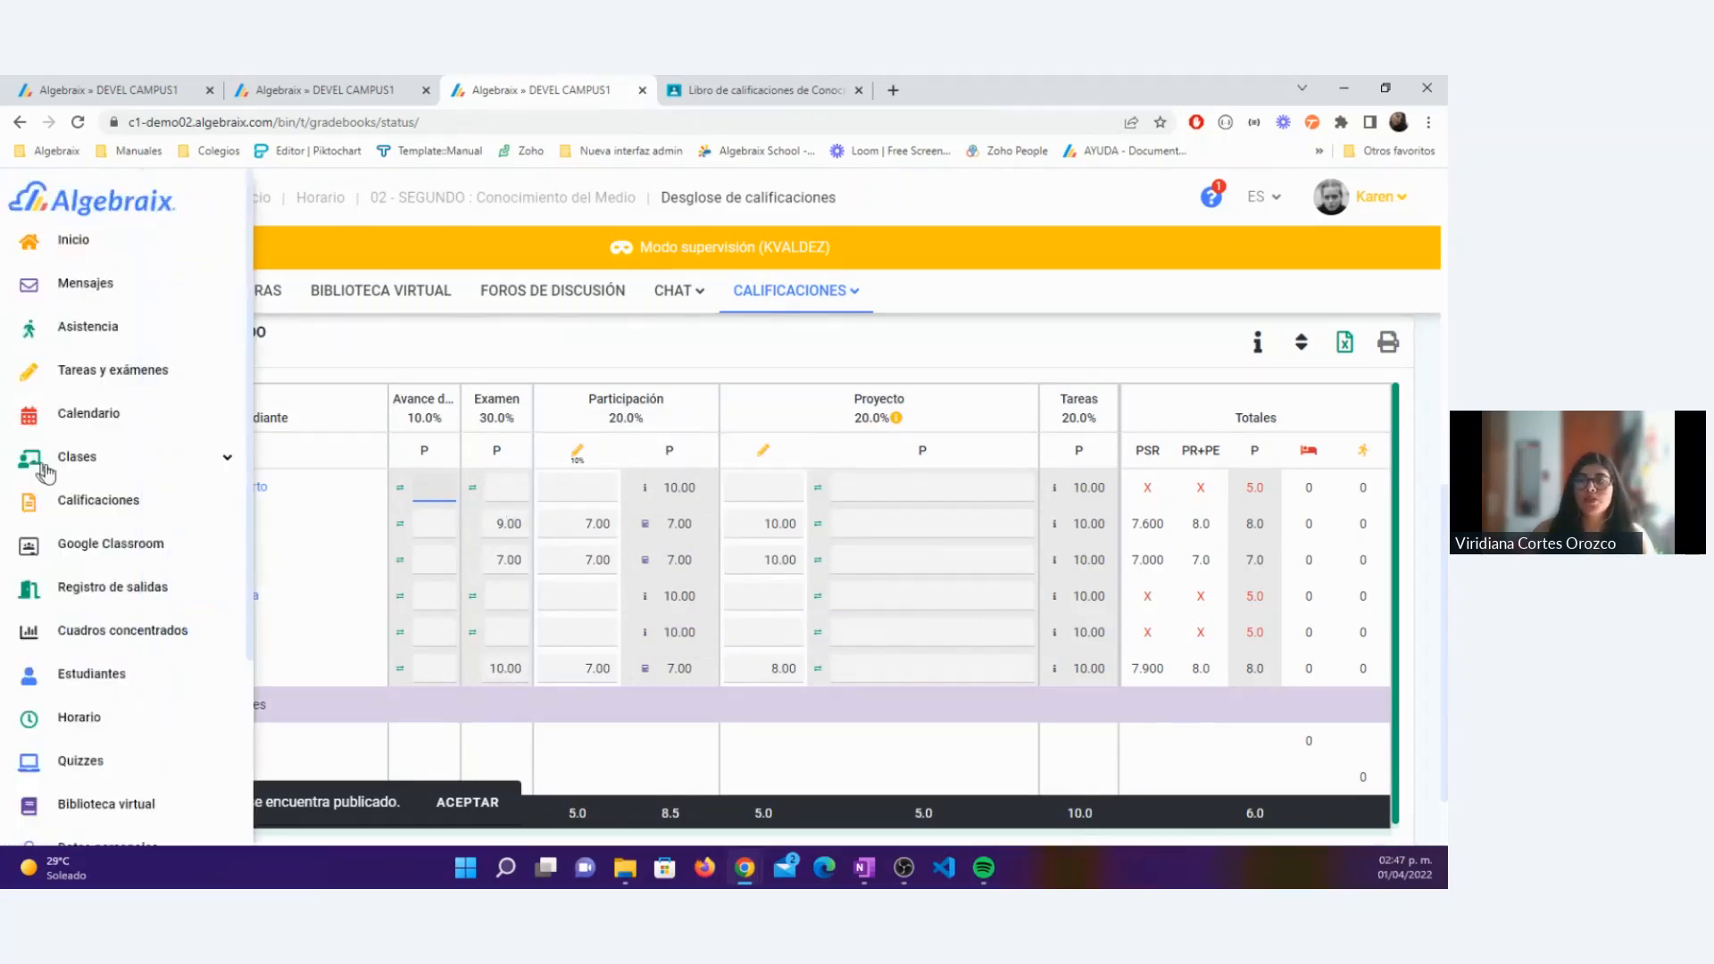
Step: Set a new Google Classroom import to Primaria » 02 - SEGUNDO » Prim 2-A » Conocimiento del Medio, Trimestre 1, and advance to activity selection
{"action": "left_click", "coordinate": [161, 89]}
{"action": "left_click", "coordinate": [676, 504]}
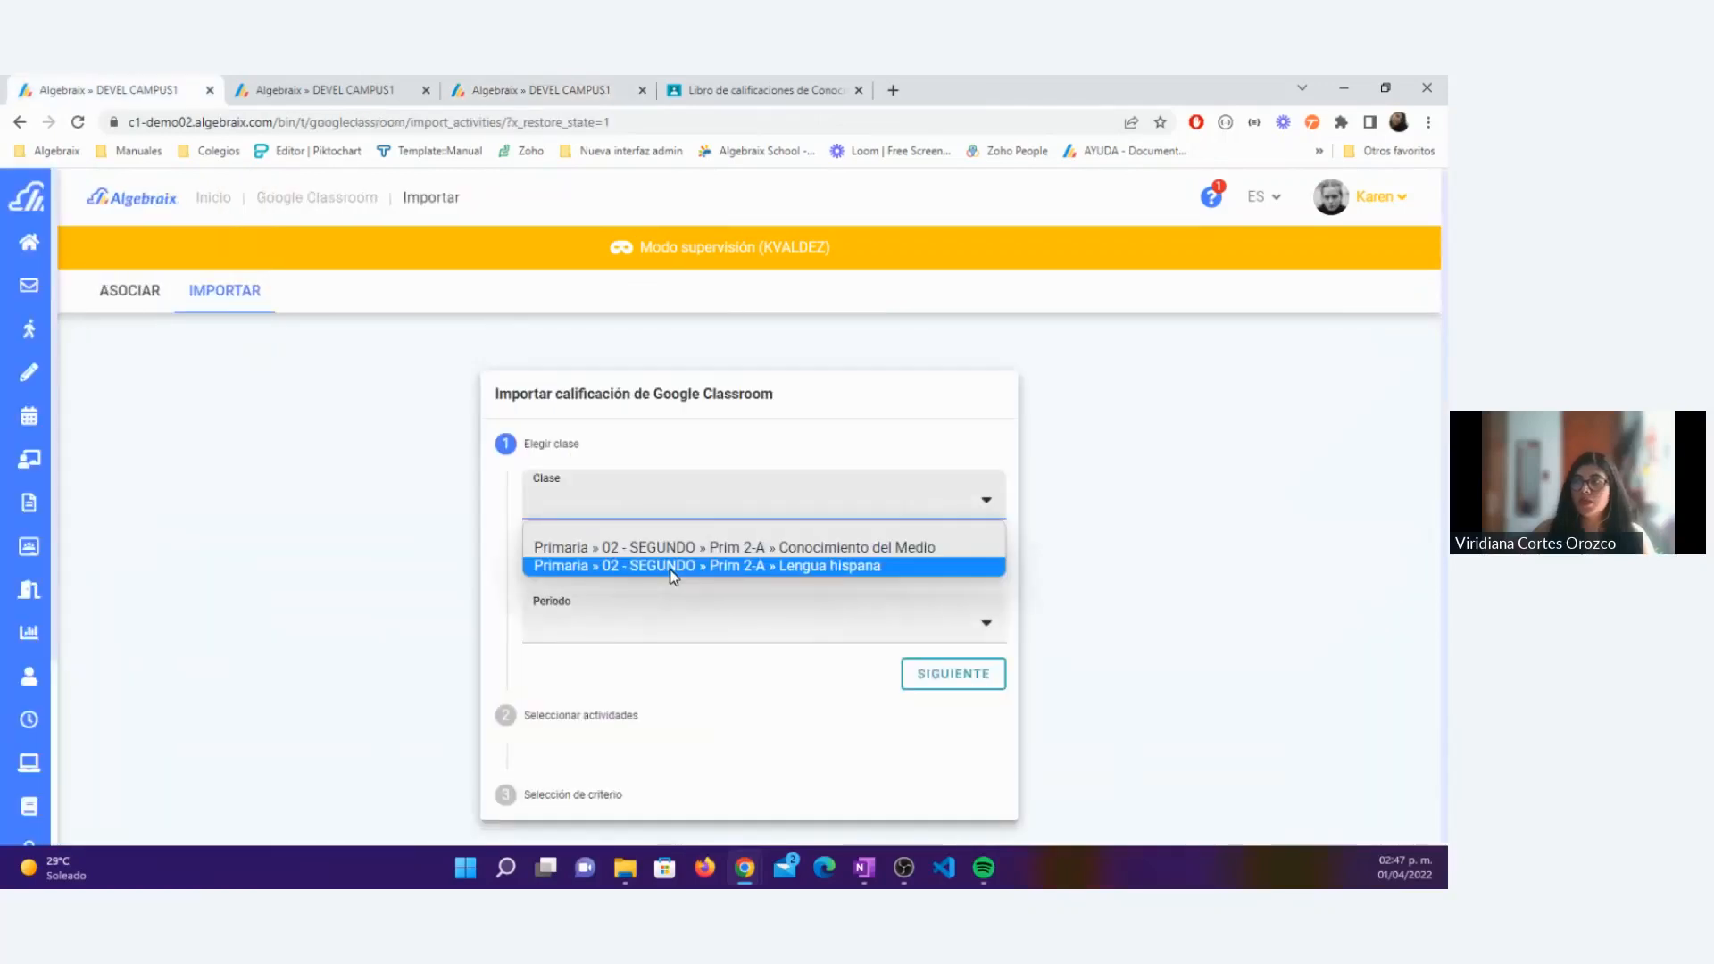
{"action": "left_click", "coordinate": [672, 547]}
{"action": "left_click", "coordinate": [643, 622]}
{"action": "left_click", "coordinate": [642, 665]}
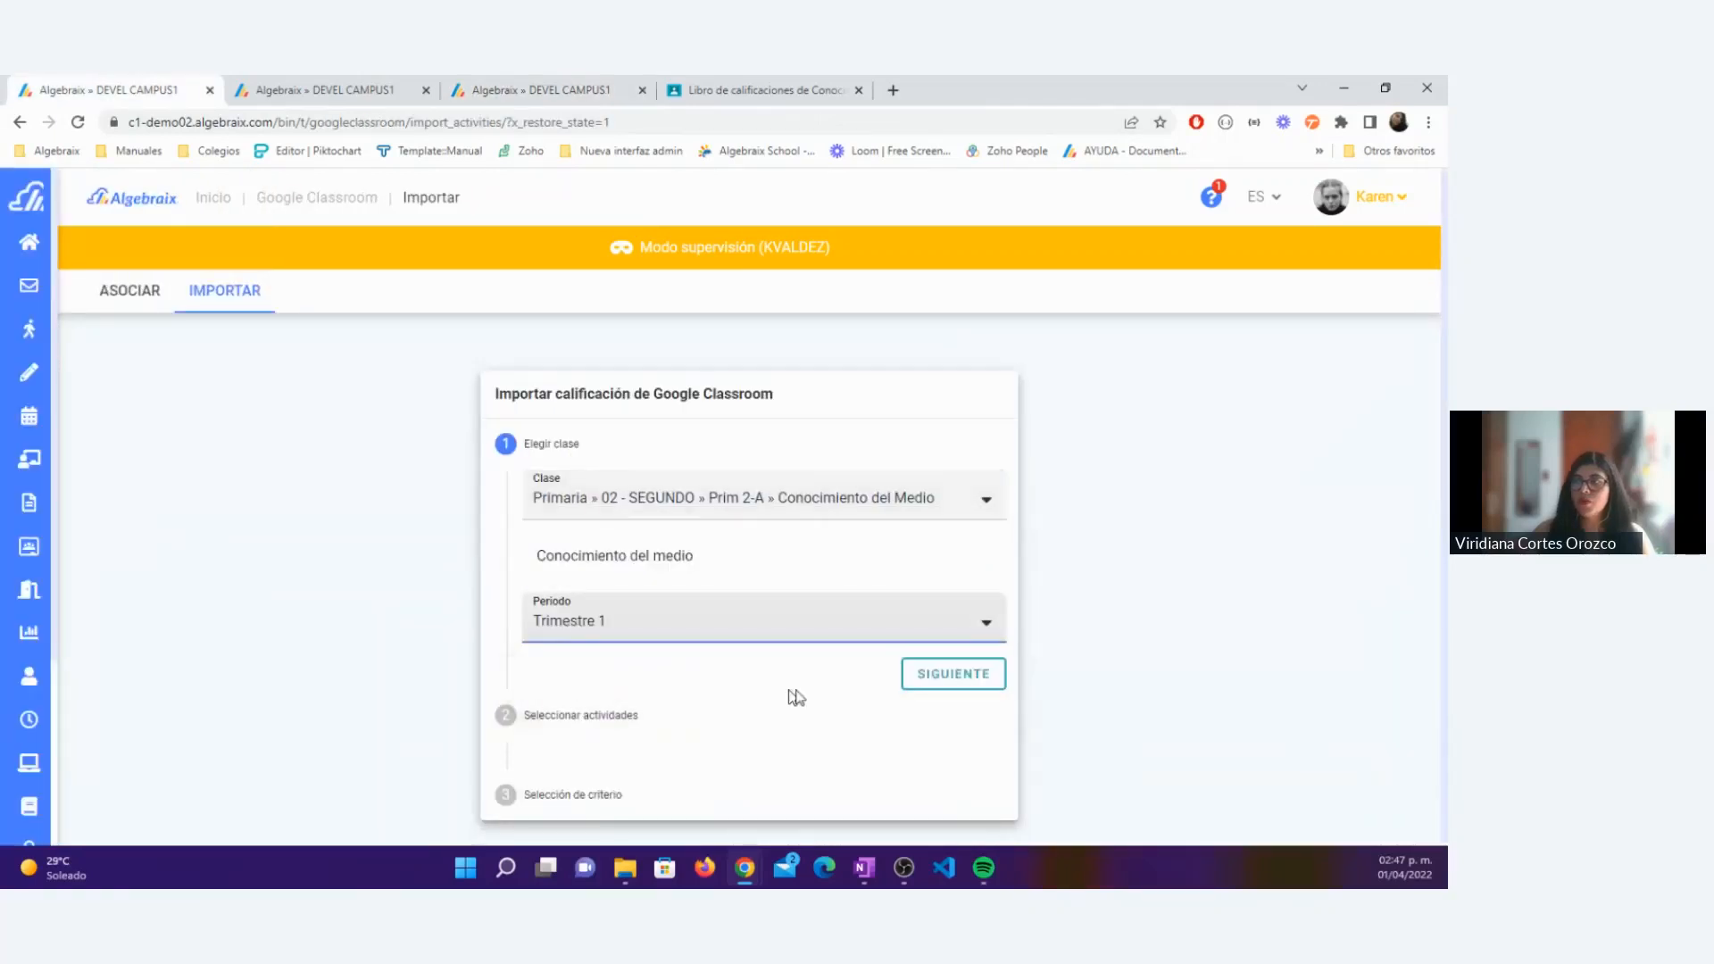
{"action": "left_click", "coordinate": [945, 681]}
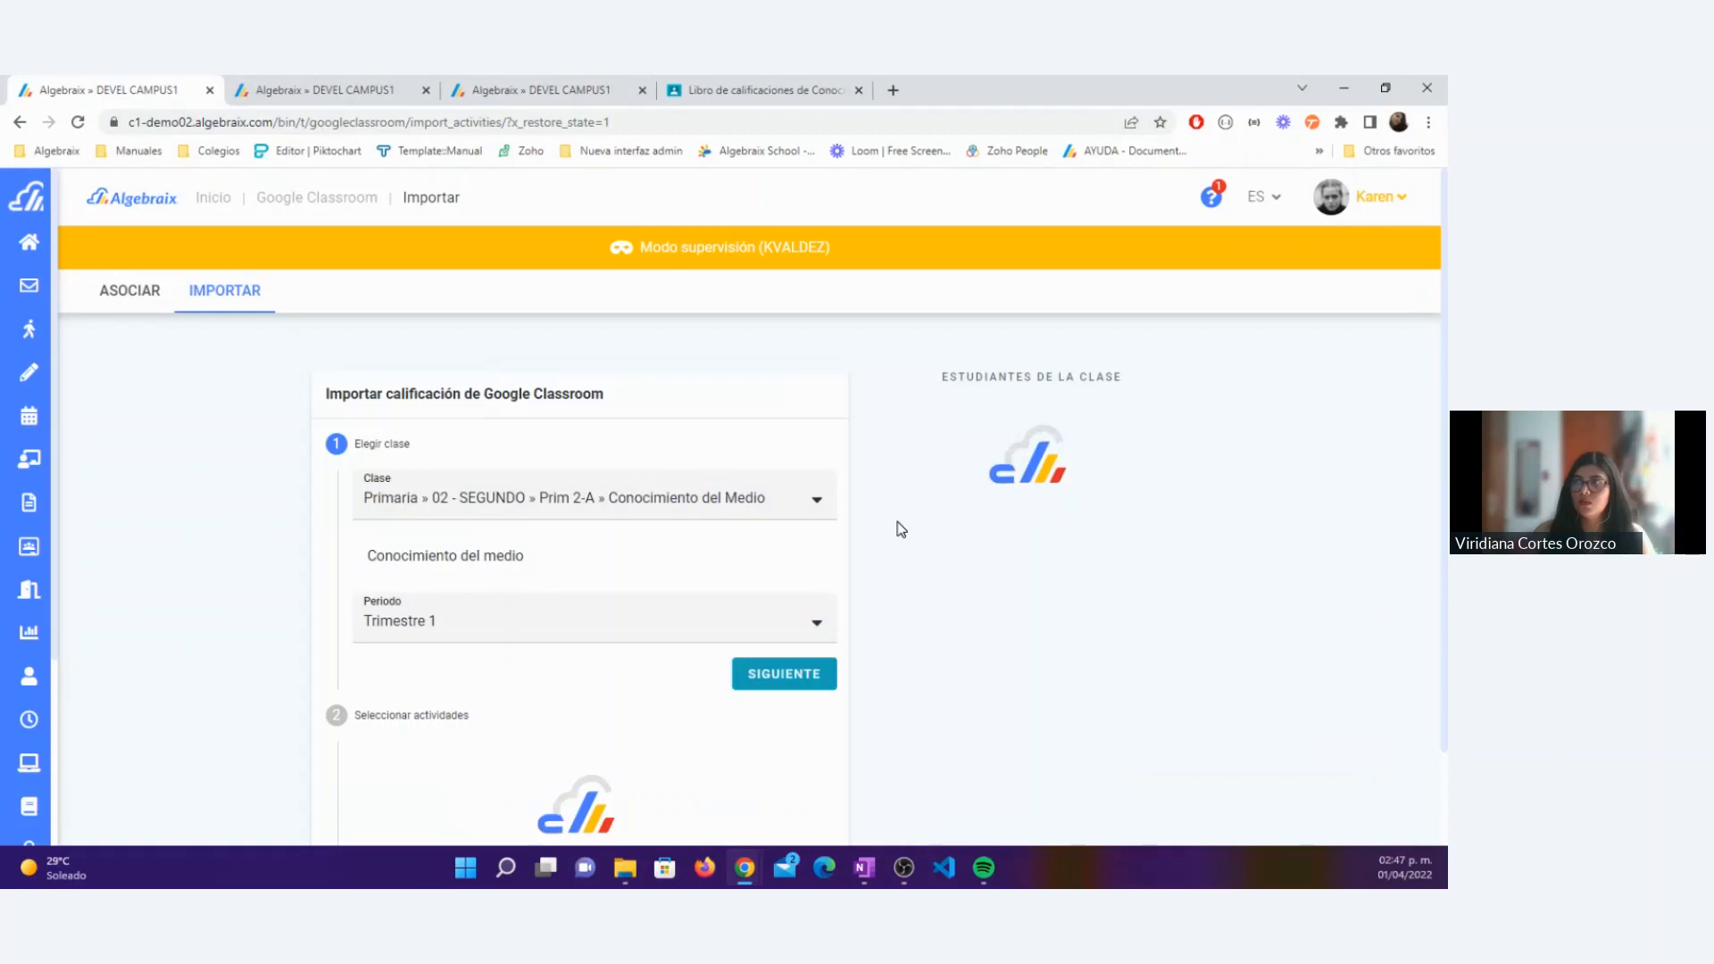
Step: Recheck the Examen column in the grade breakdown, then select only Mapa mental for import and advance to criterion selection
{"action": "left_click", "coordinate": [618, 91]}
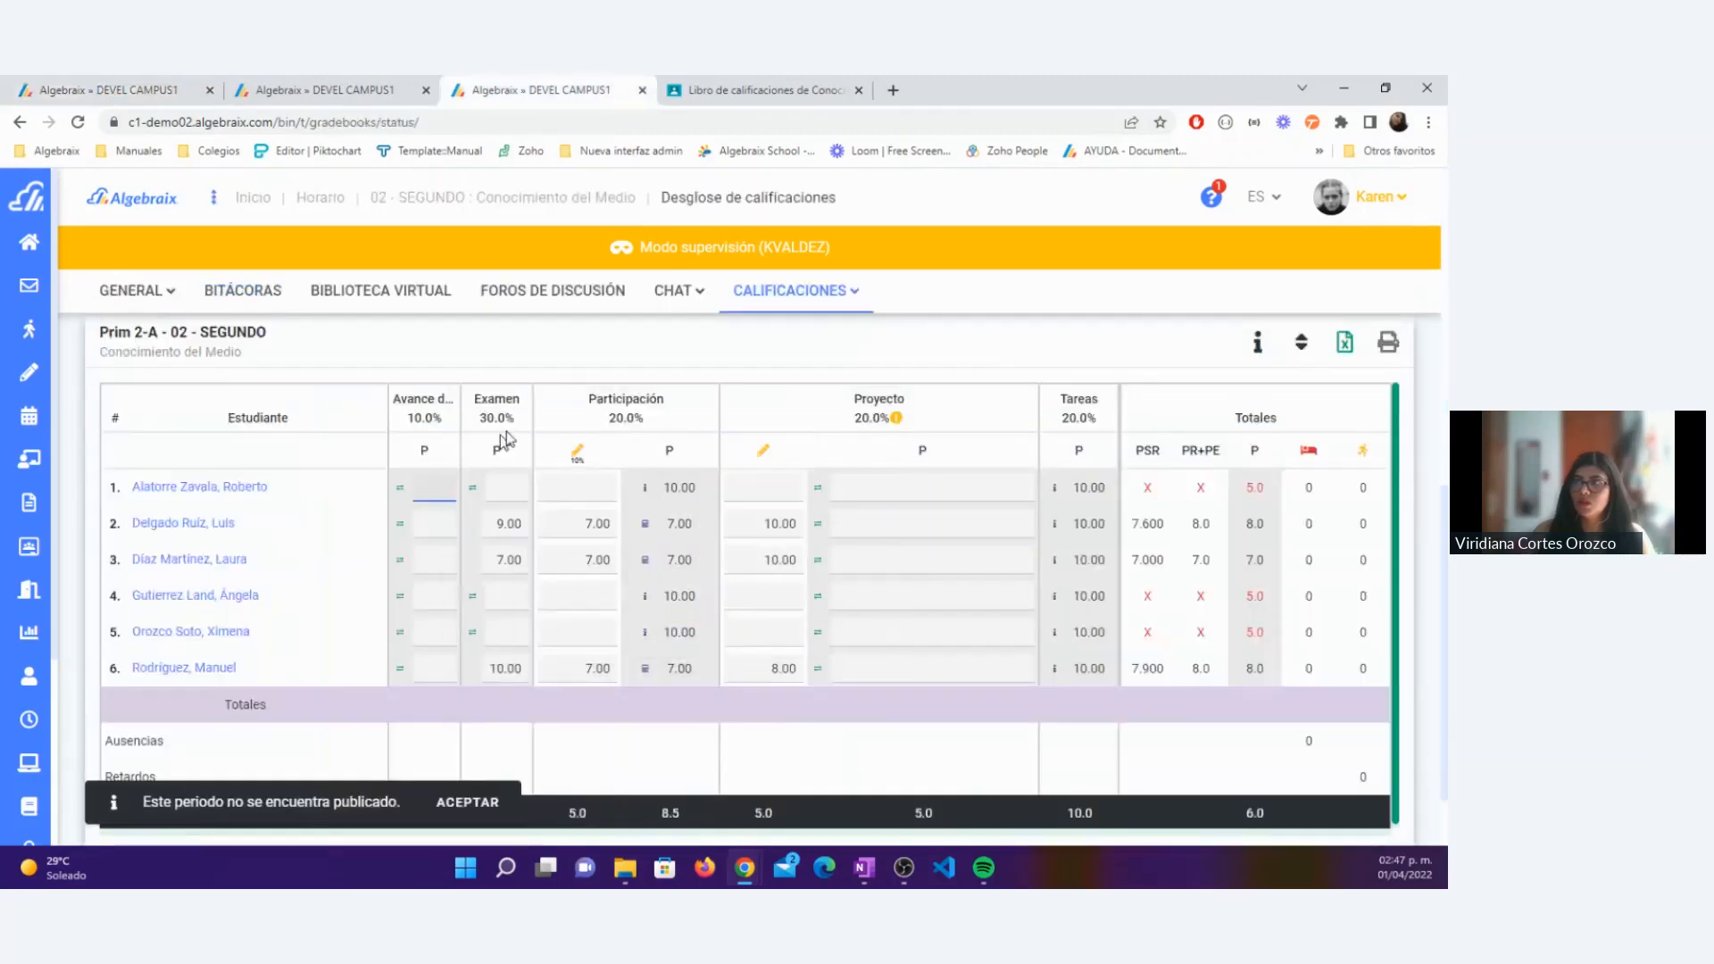
{"action": "left_click", "coordinate": [150, 97]}
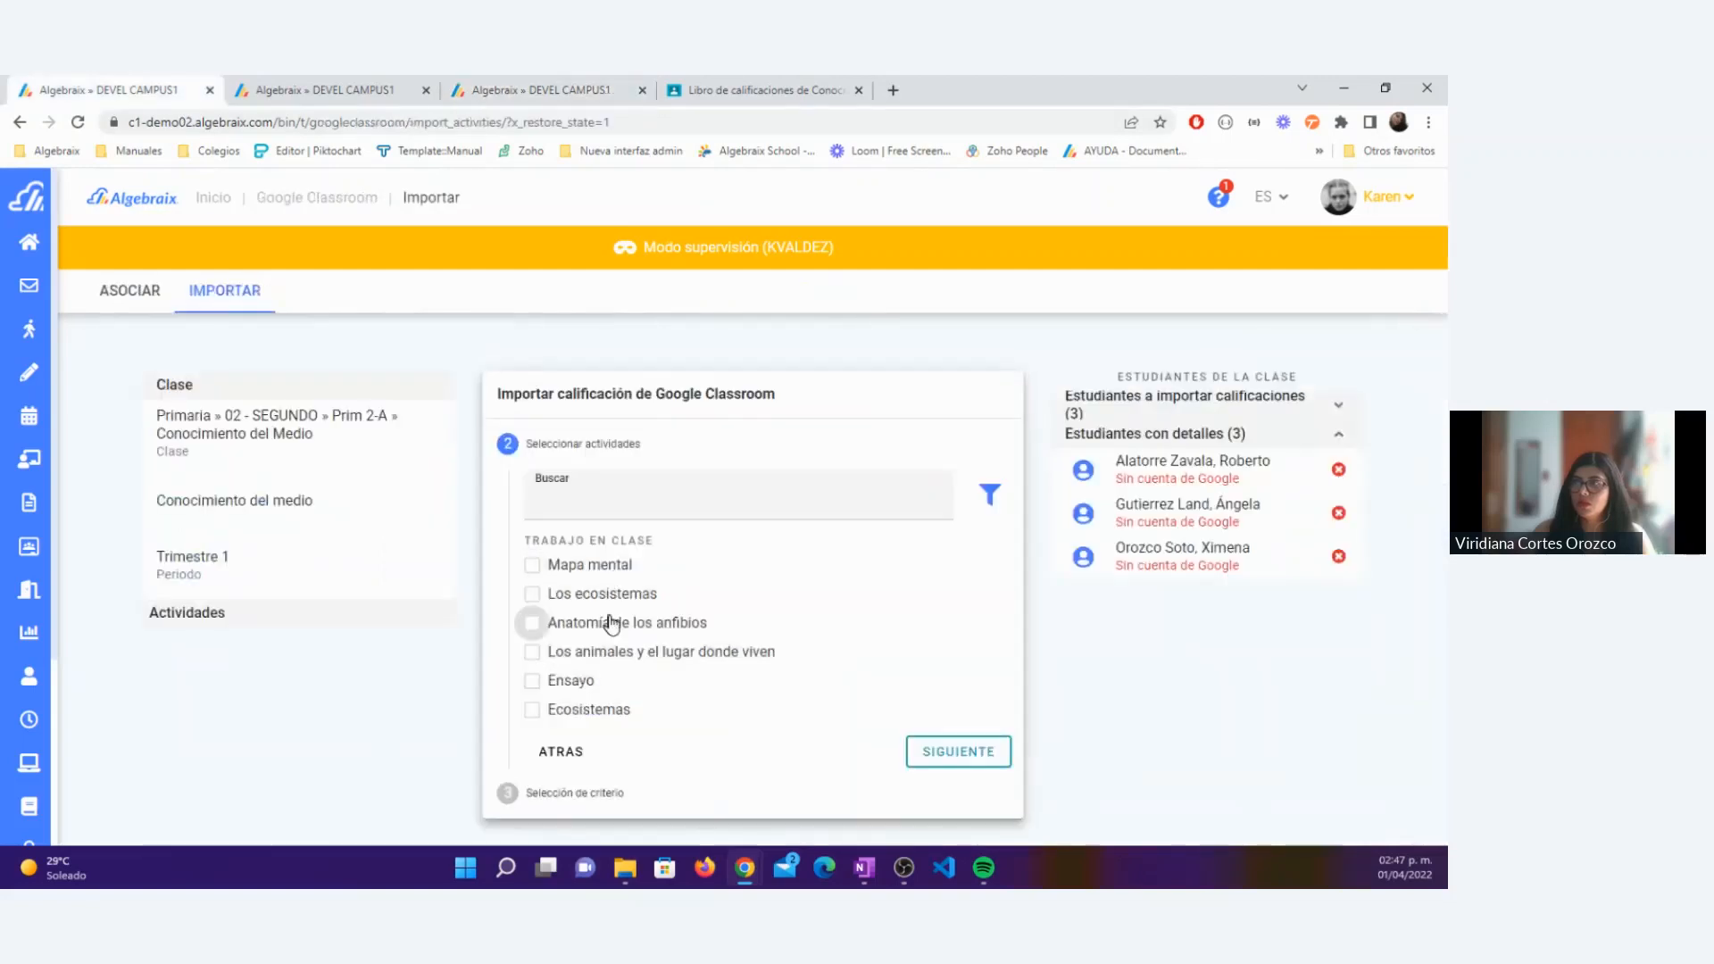
{"action": "left_click", "coordinate": [533, 712]}
{"action": "left_click", "coordinate": [533, 712]}
{"action": "left_click", "coordinate": [531, 687]}
{"action": "left_click", "coordinate": [530, 687]}
{"action": "left_click", "coordinate": [531, 565]}
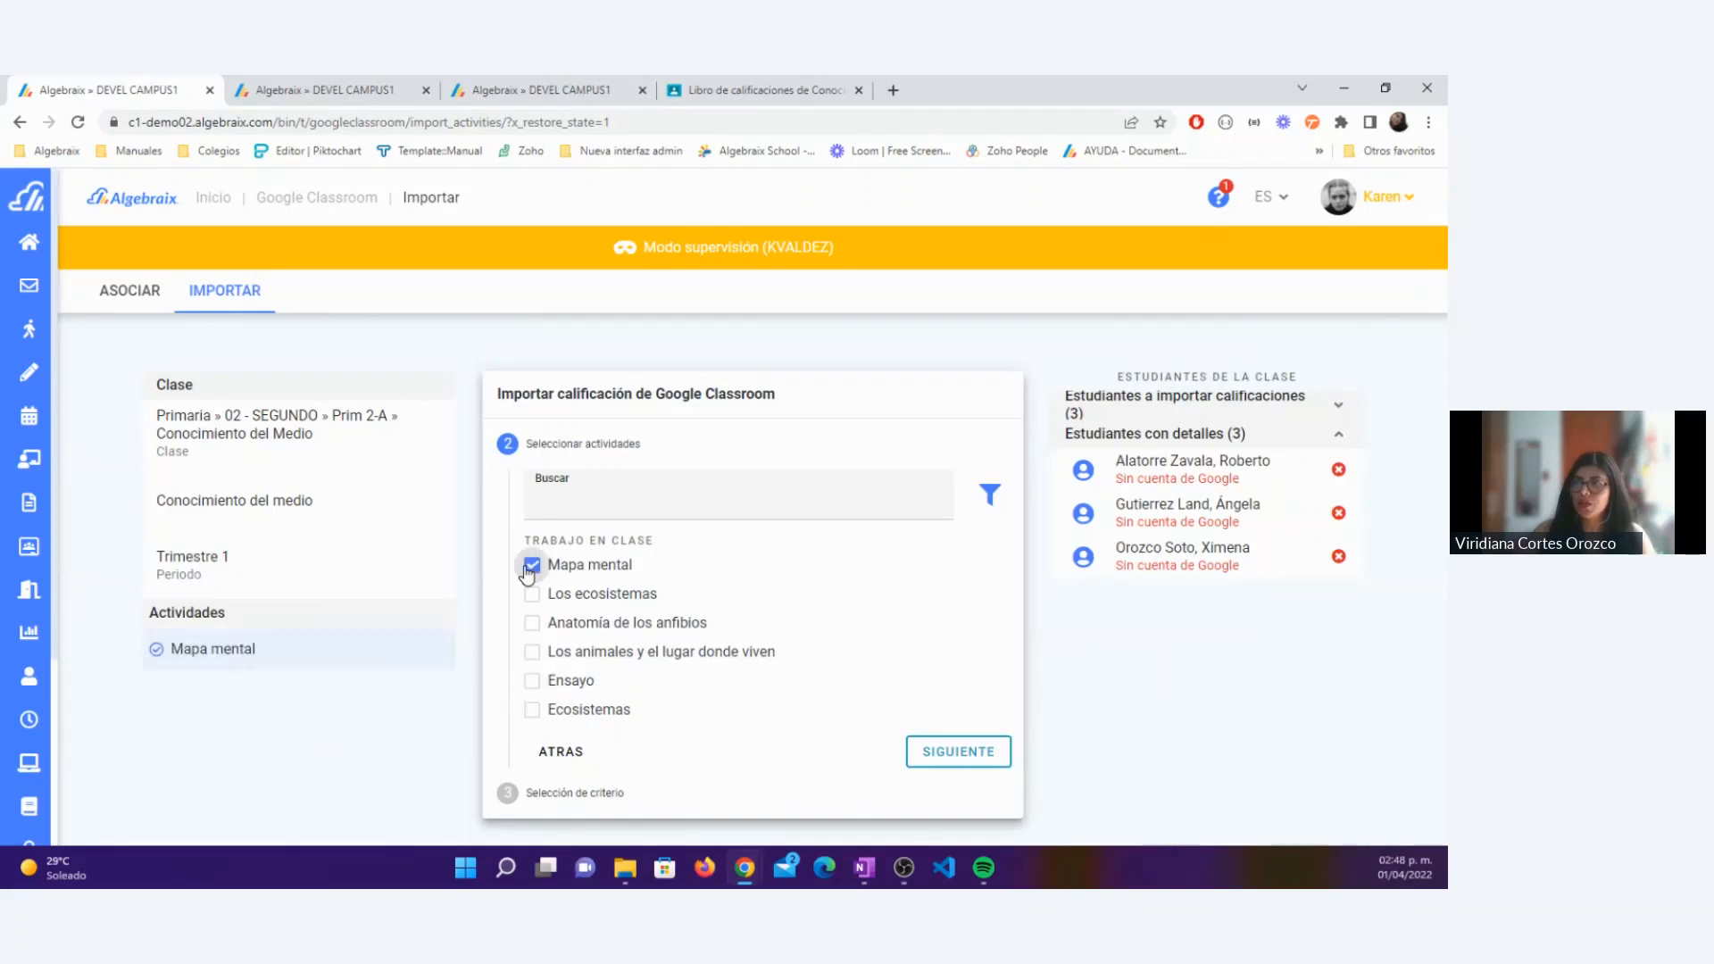
{"action": "left_click", "coordinate": [958, 751]}
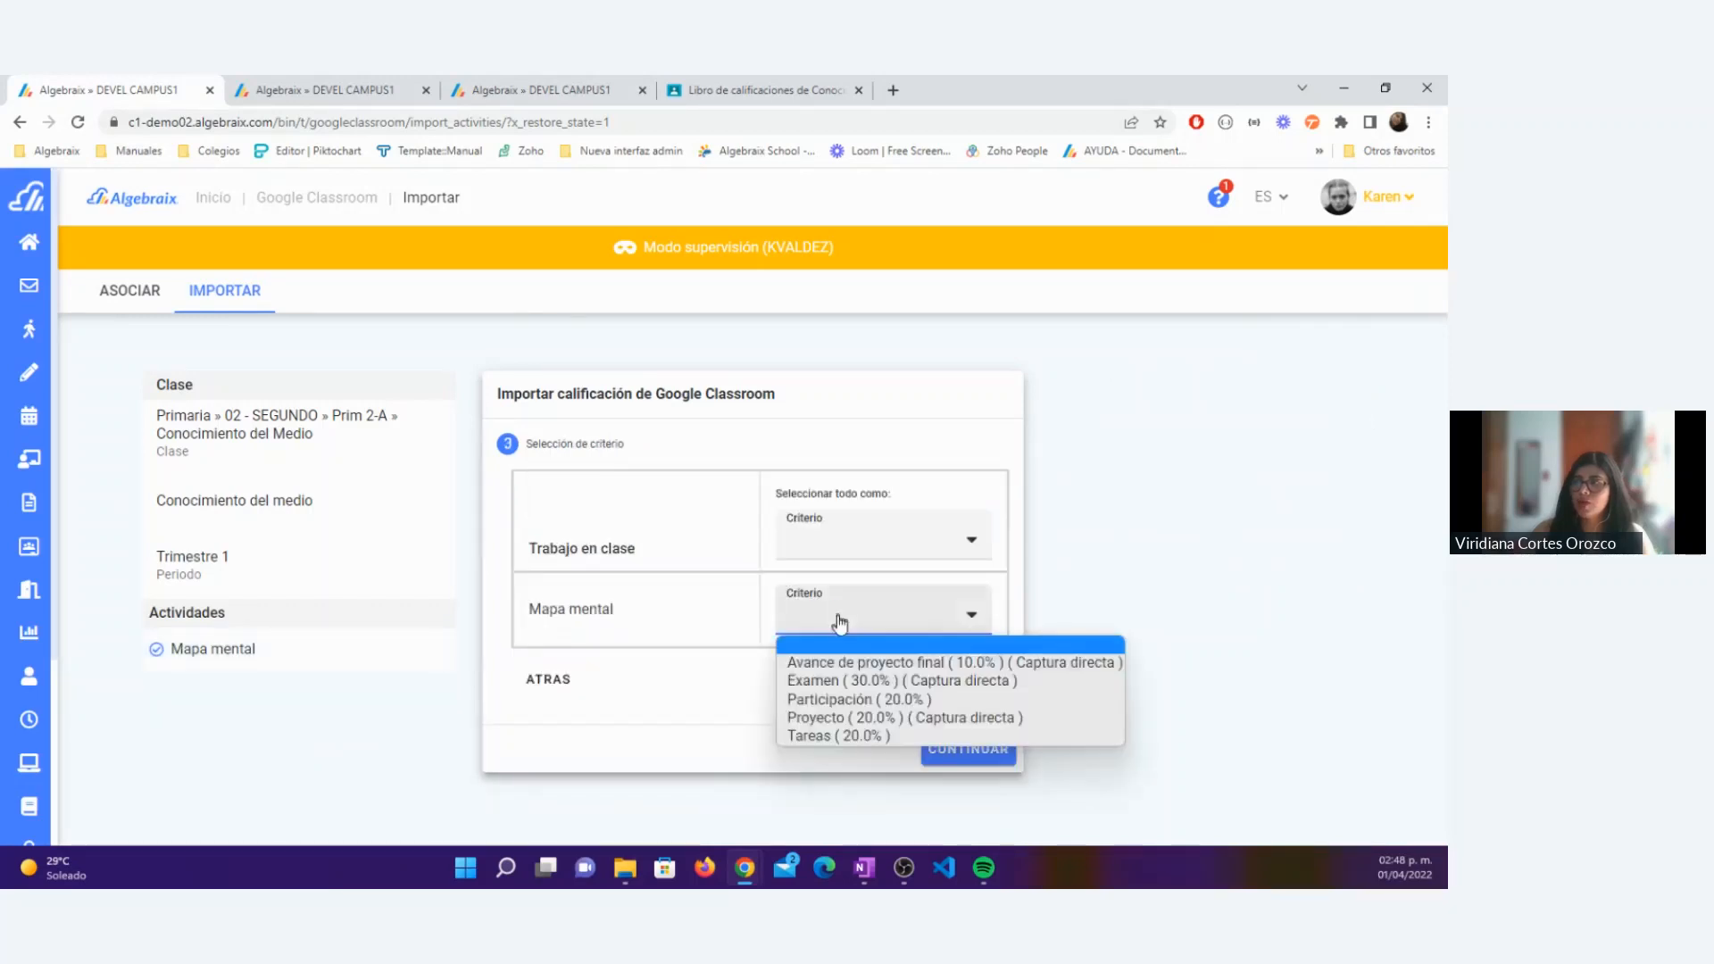
Step: Assign Mapa mental to the Examen (30.0%) direct-capture criterion and import its grades
{"action": "left_click", "coordinate": [815, 682]}
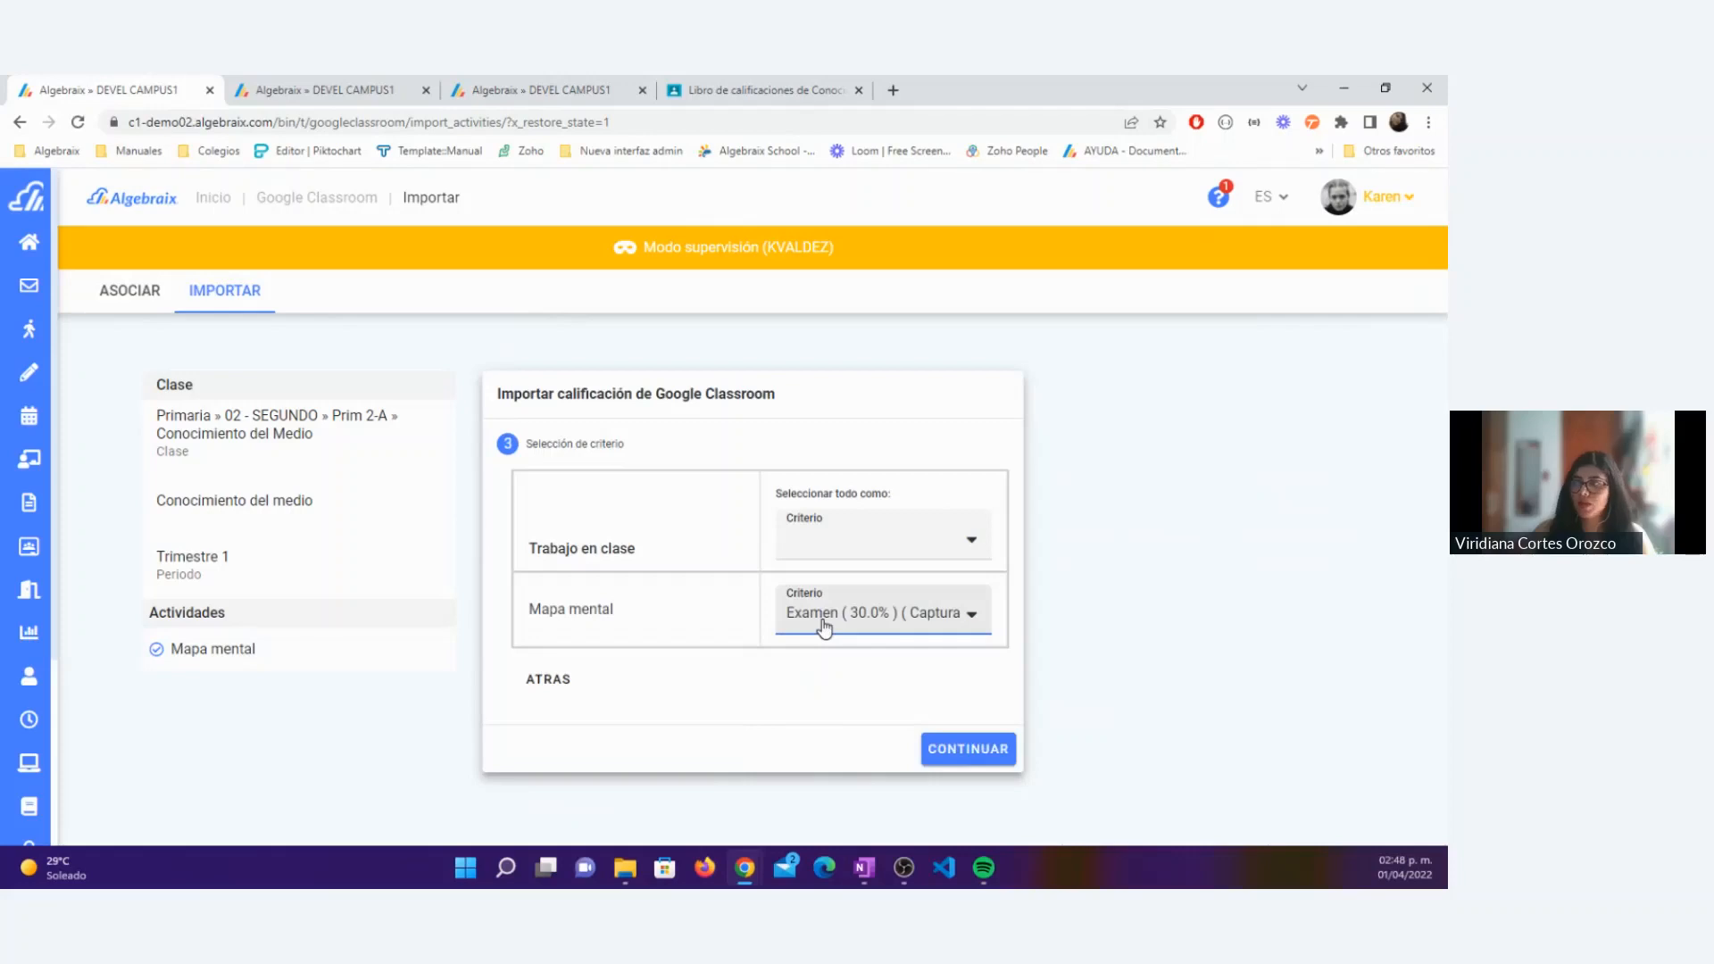
{"action": "left_click", "coordinate": [976, 748]}
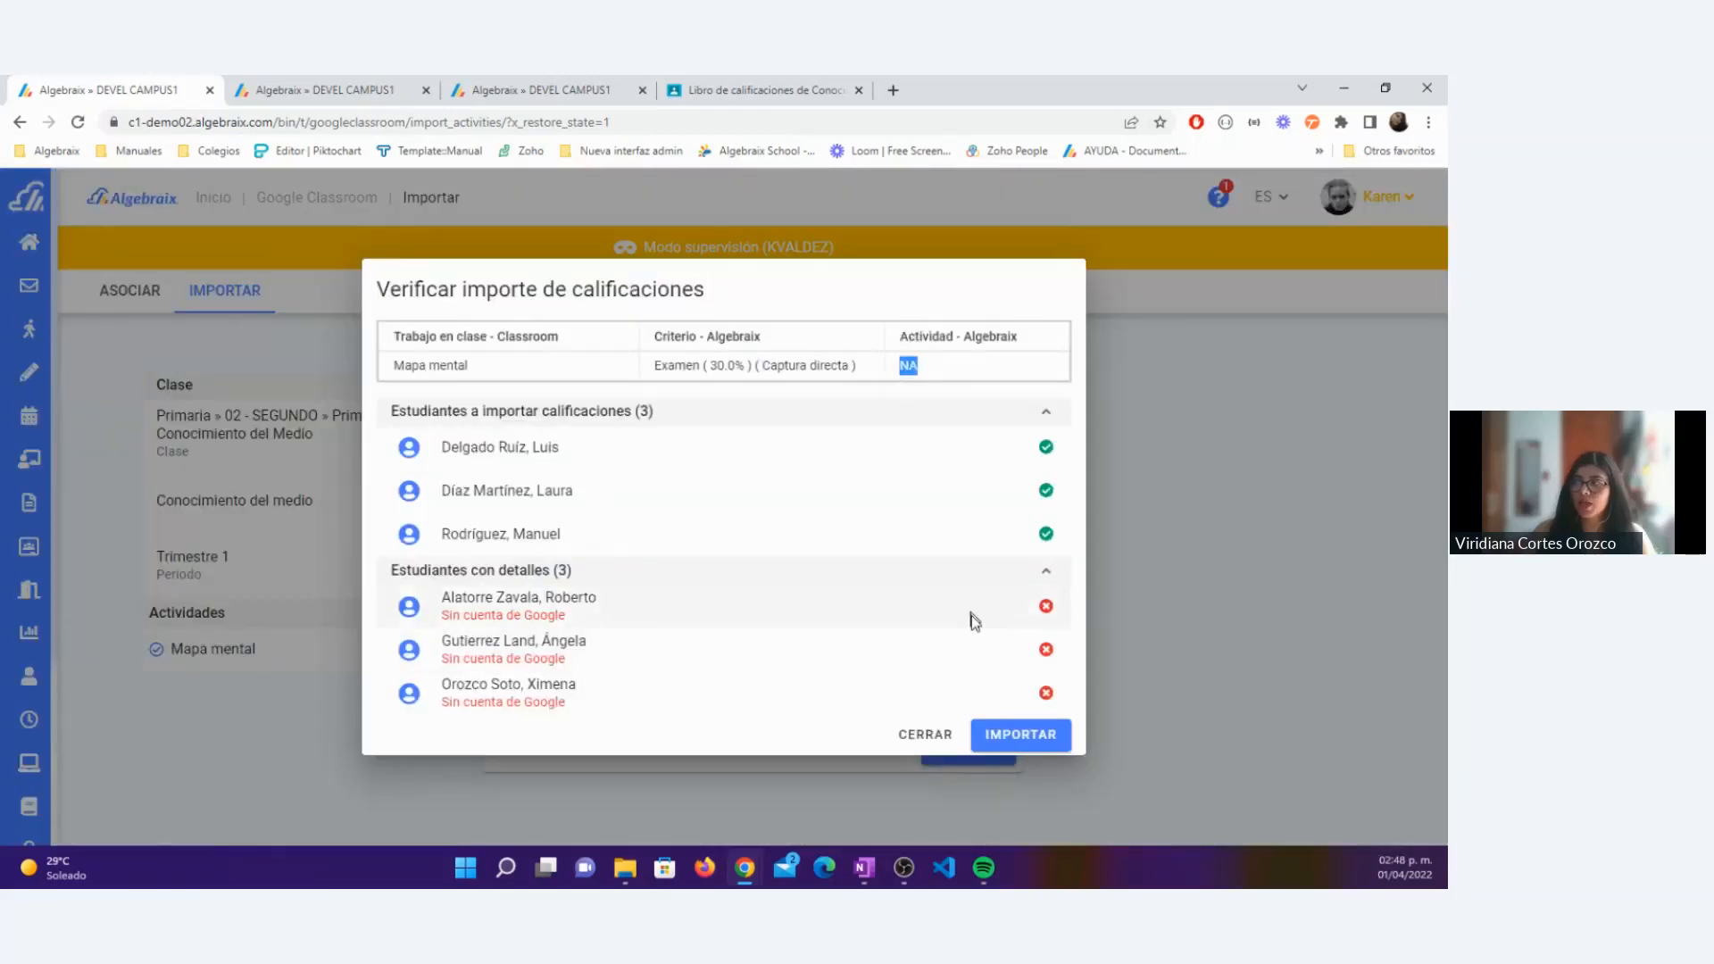
{"action": "left_click", "coordinate": [1015, 734]}
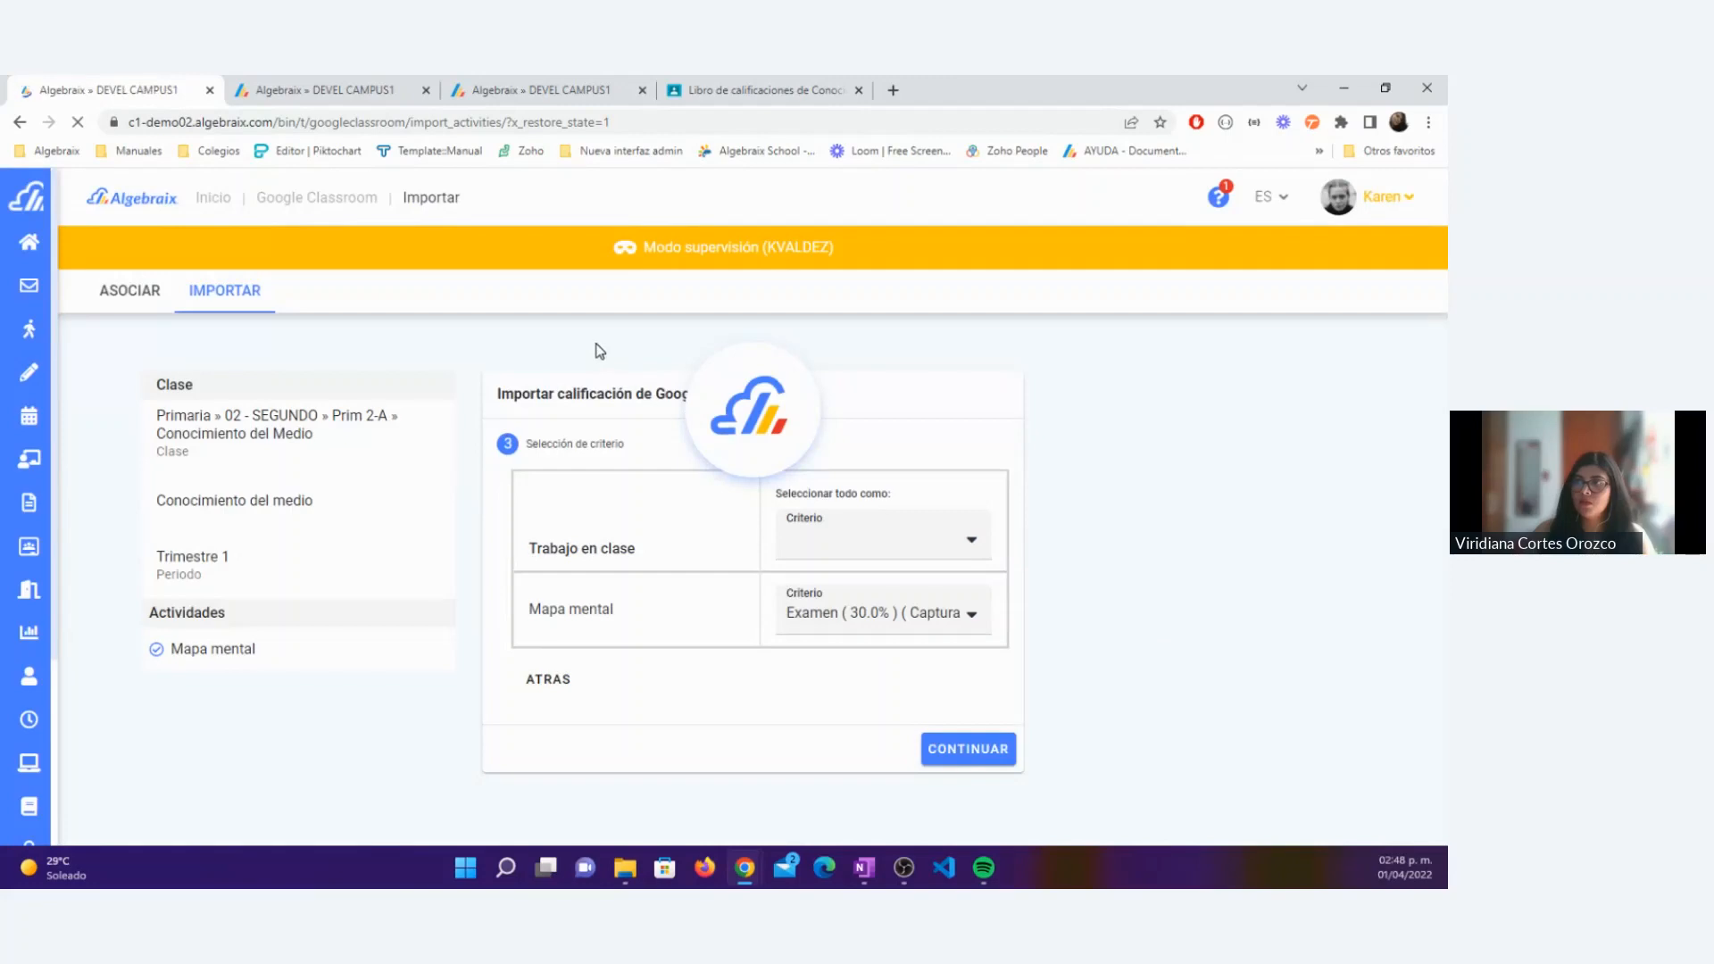
Step: Reopen the Trimestre 1 grade breakdown and examine the Examen grades imported from Mapa mental
{"action": "left_click", "coordinate": [556, 83]}
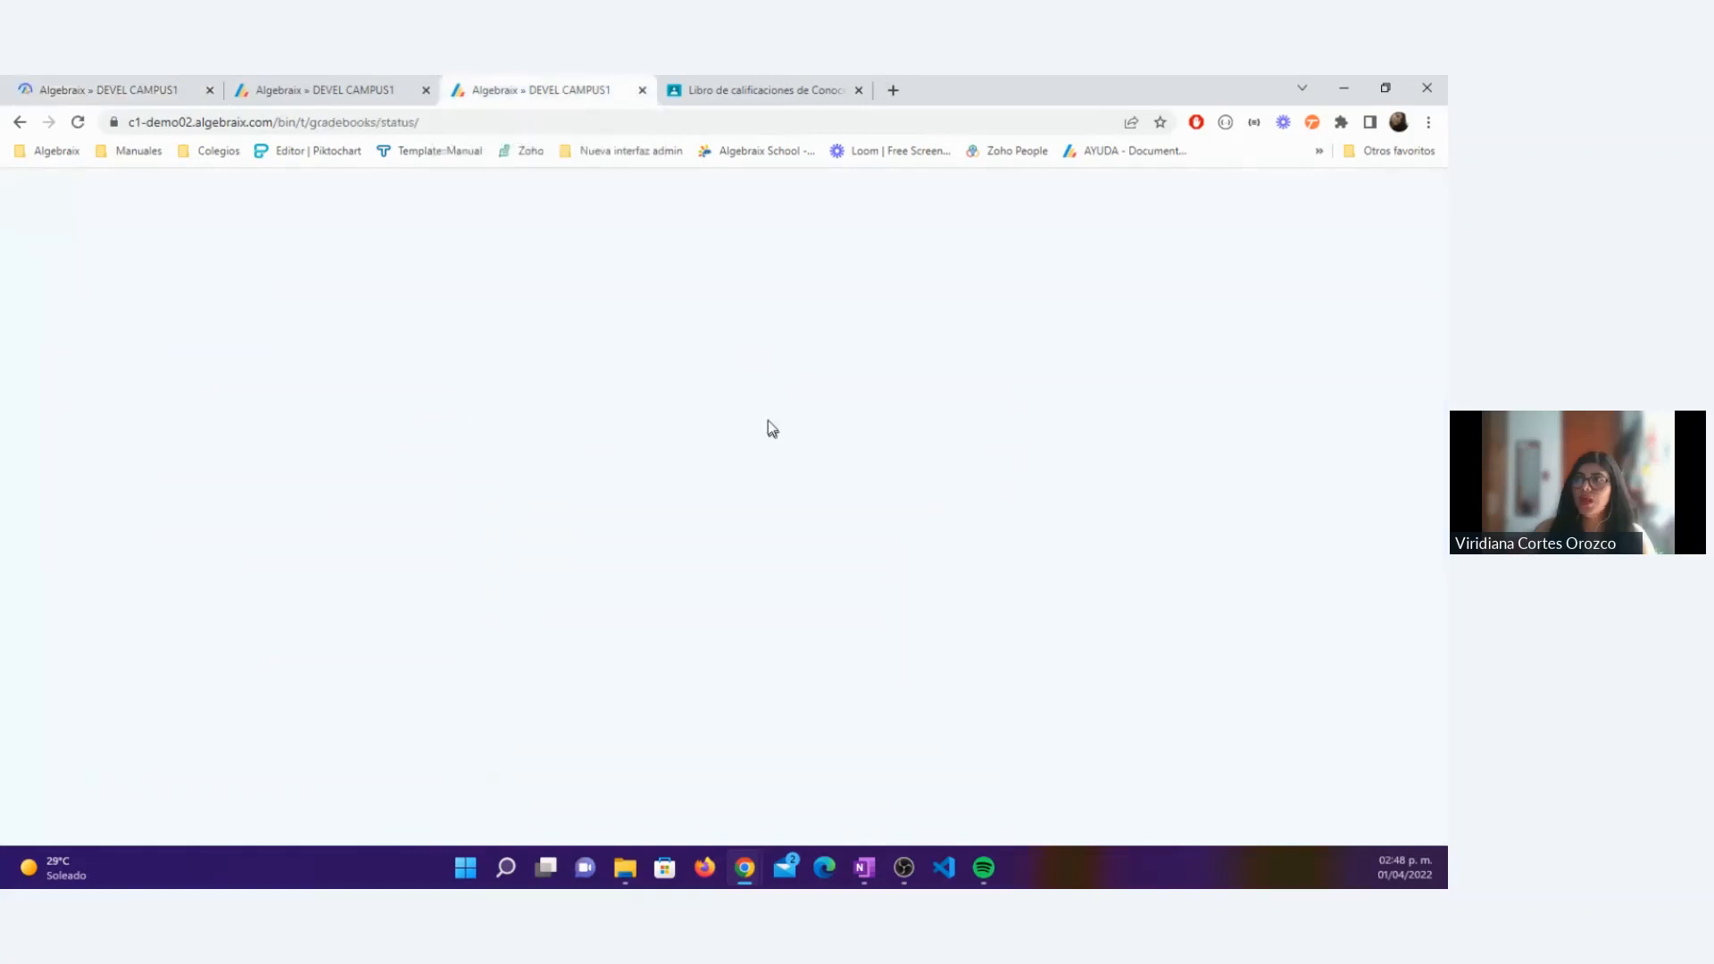
{"action": "left_click", "coordinate": [785, 291]}
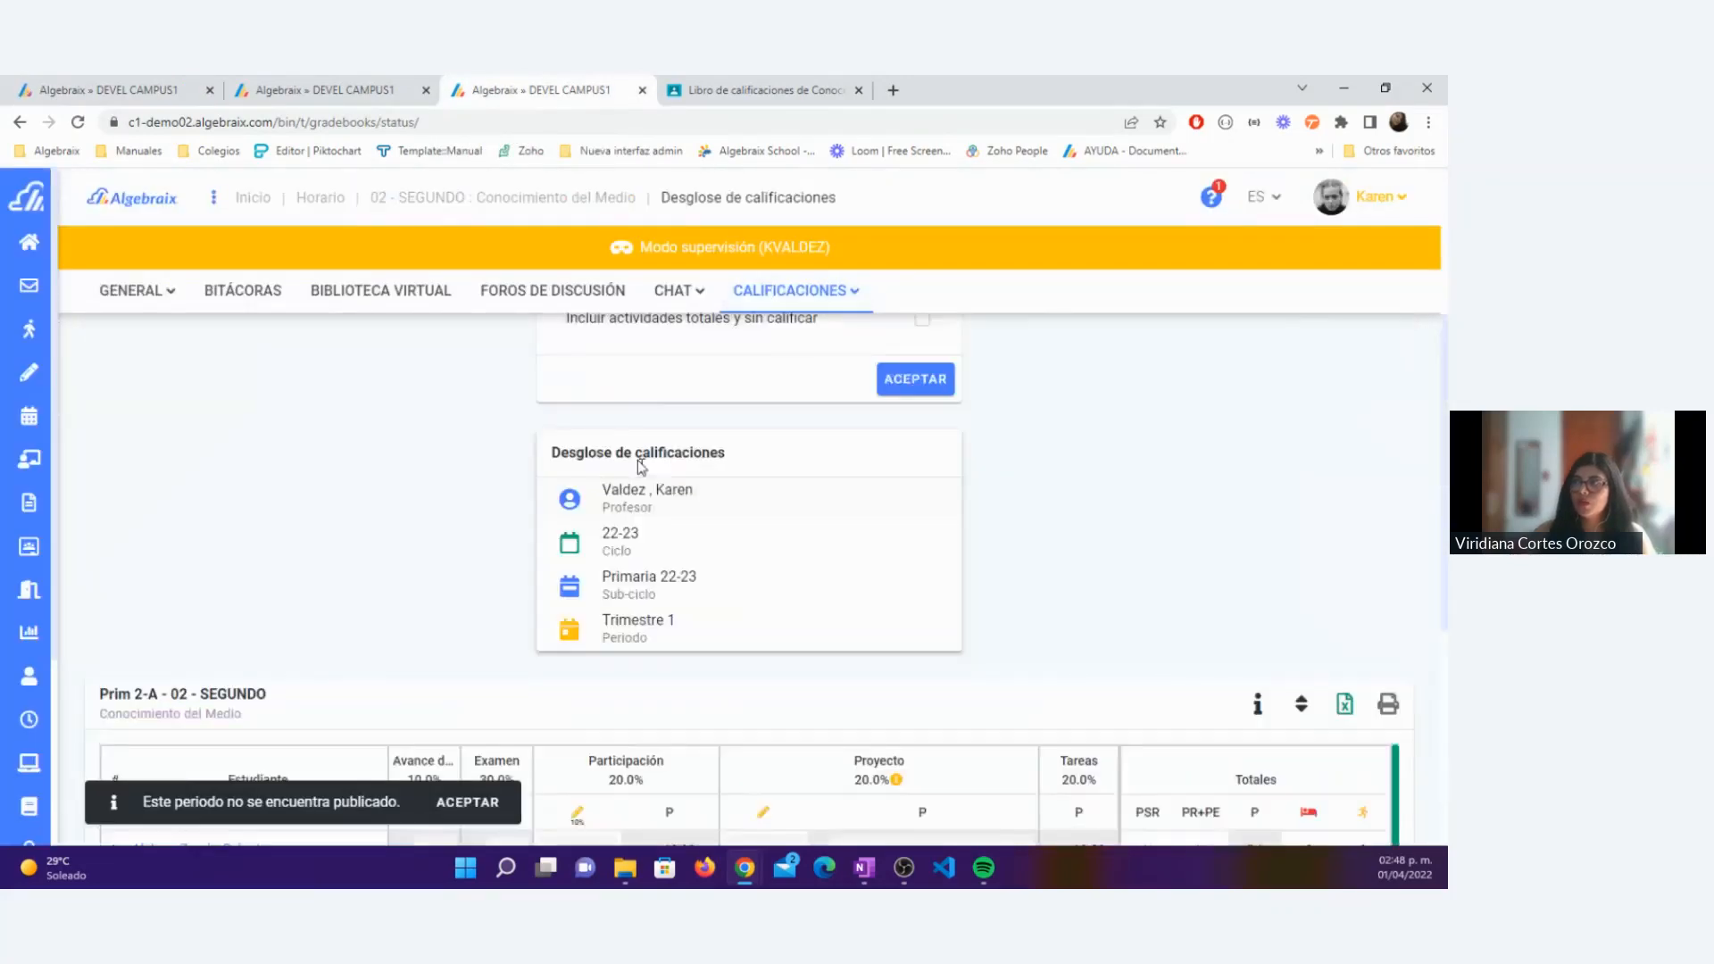
{"action": "left_click", "coordinate": [700, 460]}
{"action": "left_click", "coordinate": [655, 586]}
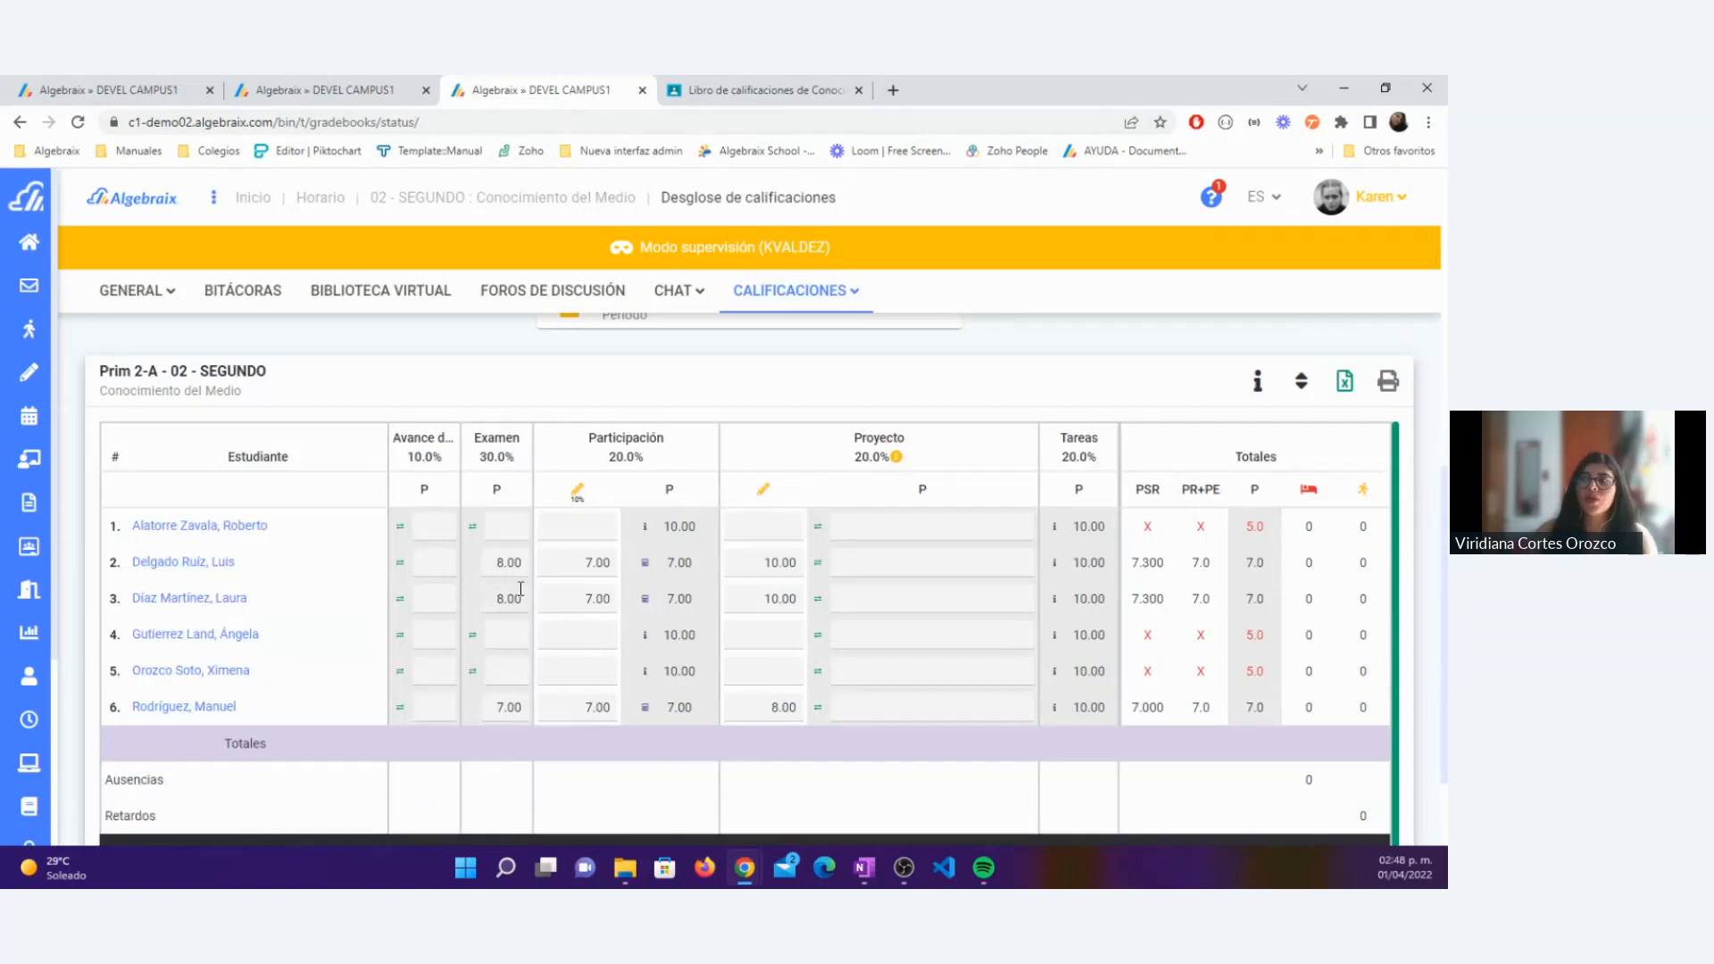
Step: Compare the Google Classroom gradebook with the Trimestre 1 grade breakdown in Algebraix, including the averages and report details
{"action": "left_click", "coordinate": [751, 90]}
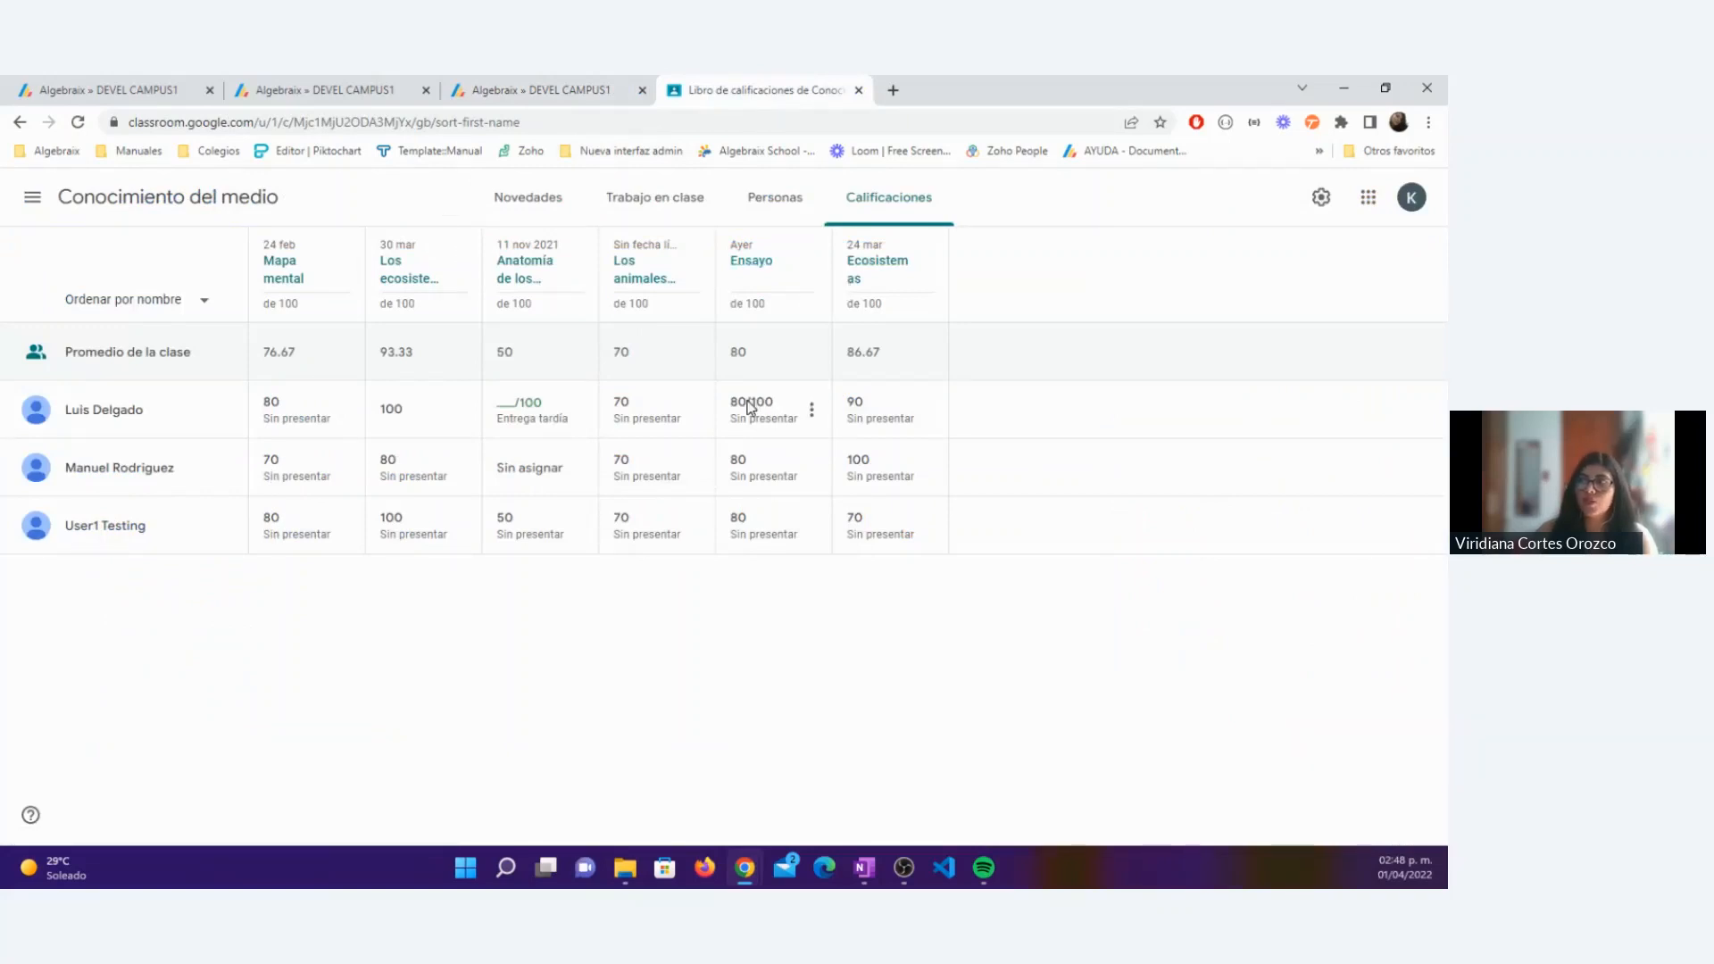
{"action": "left_click", "coordinate": [501, 82]}
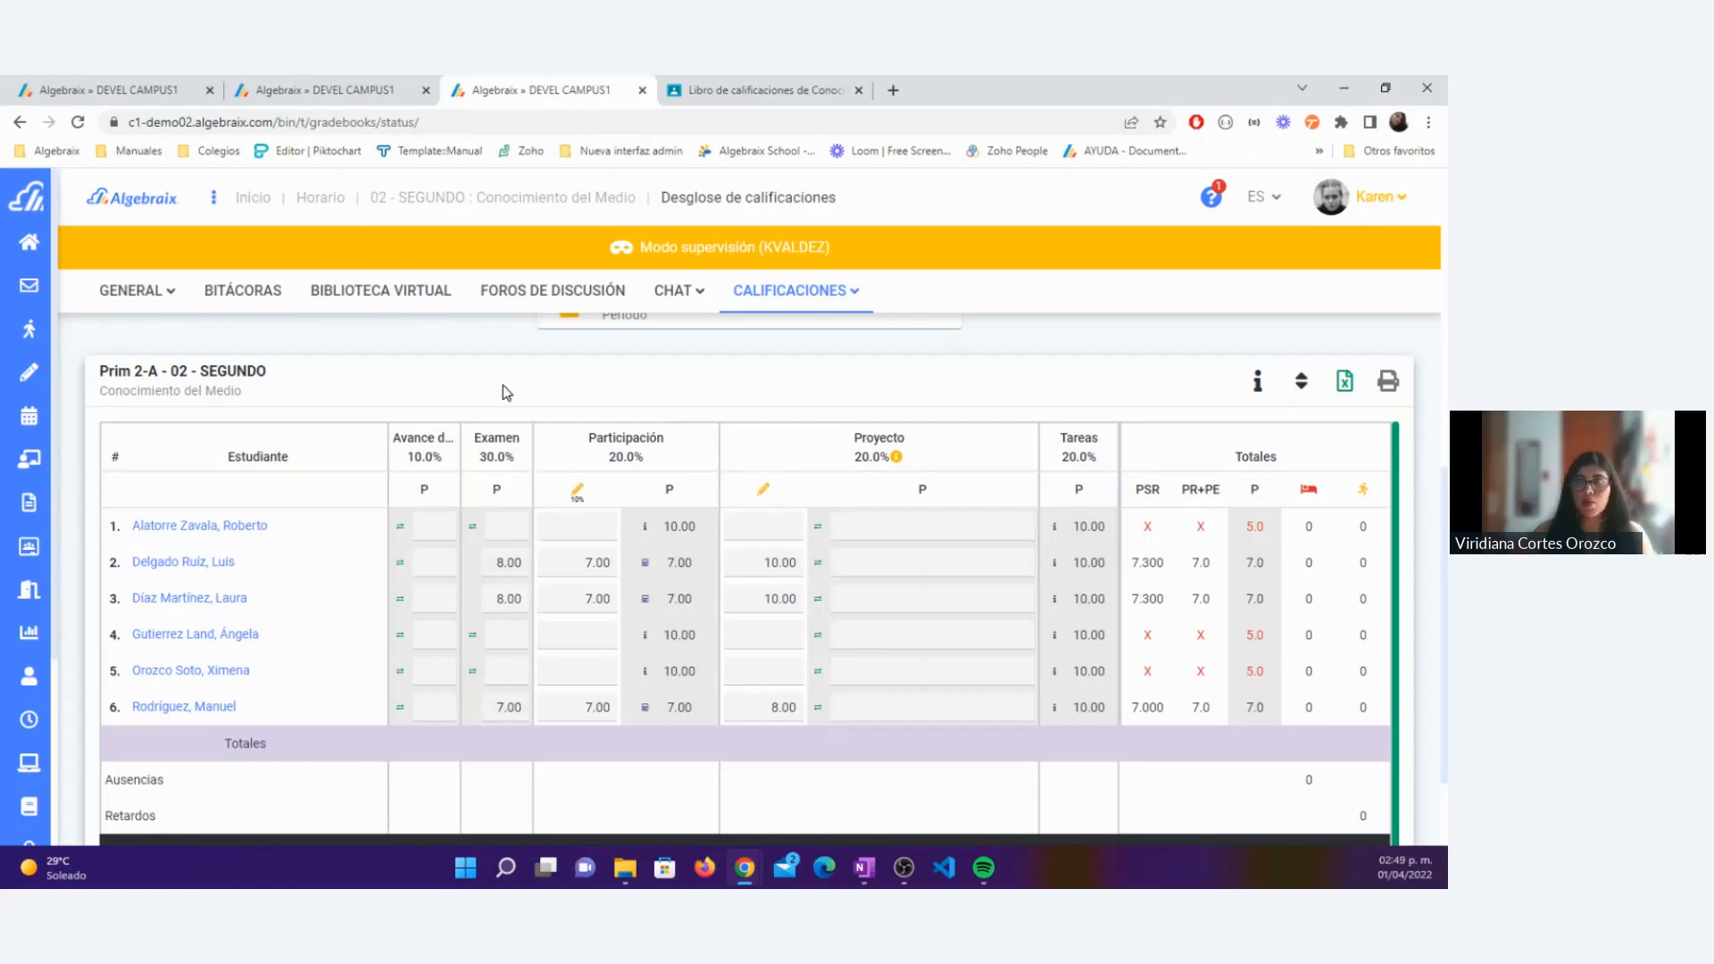
{"action": "left_click", "coordinate": [753, 89]}
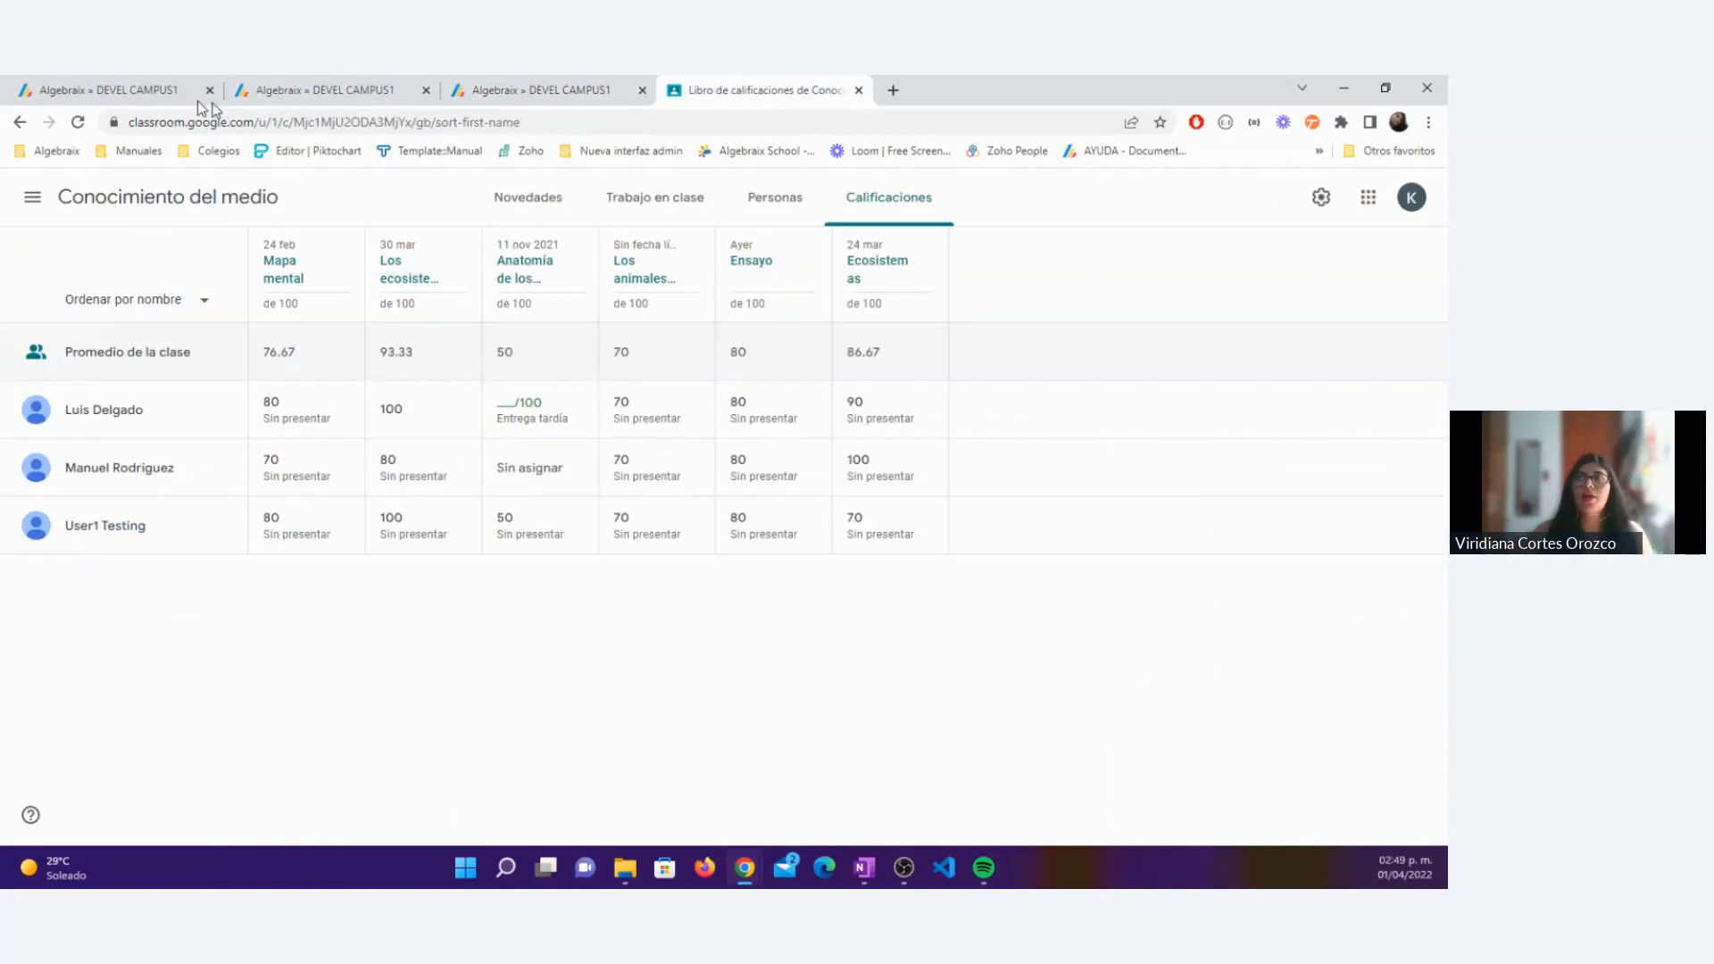
{"action": "left_click", "coordinate": [536, 89]}
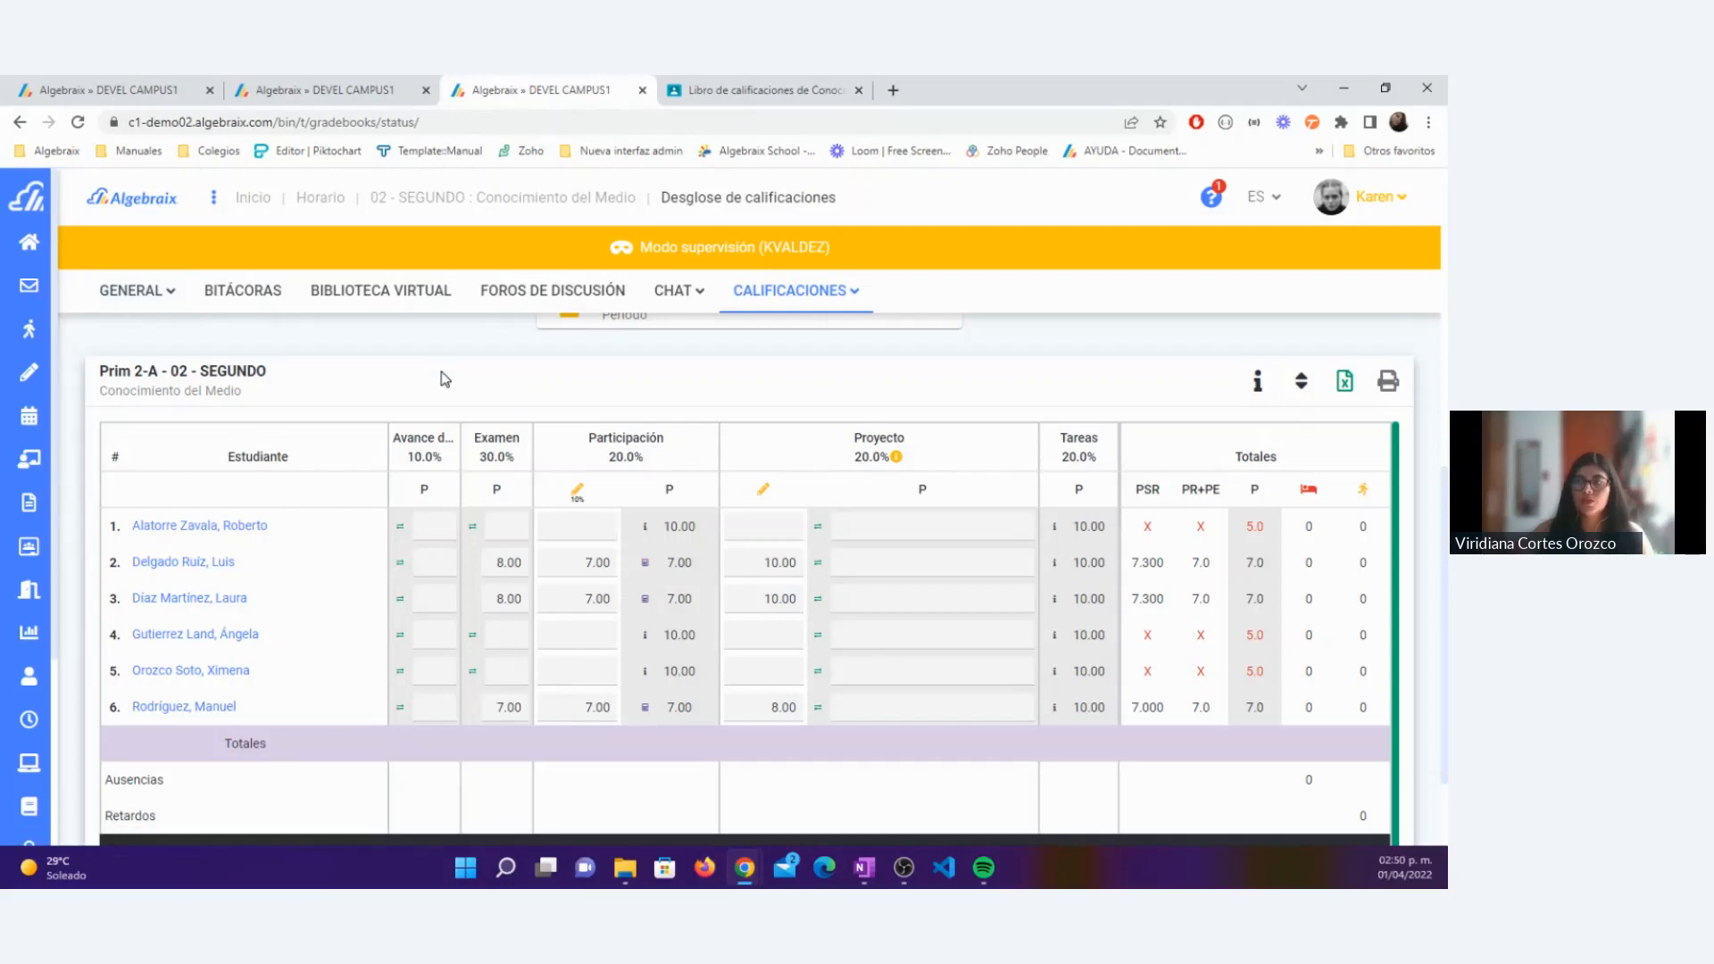
{"action": "scroll", "coordinate": [441, 375], "scroll_direction": "down", "scroll_amount": 2}
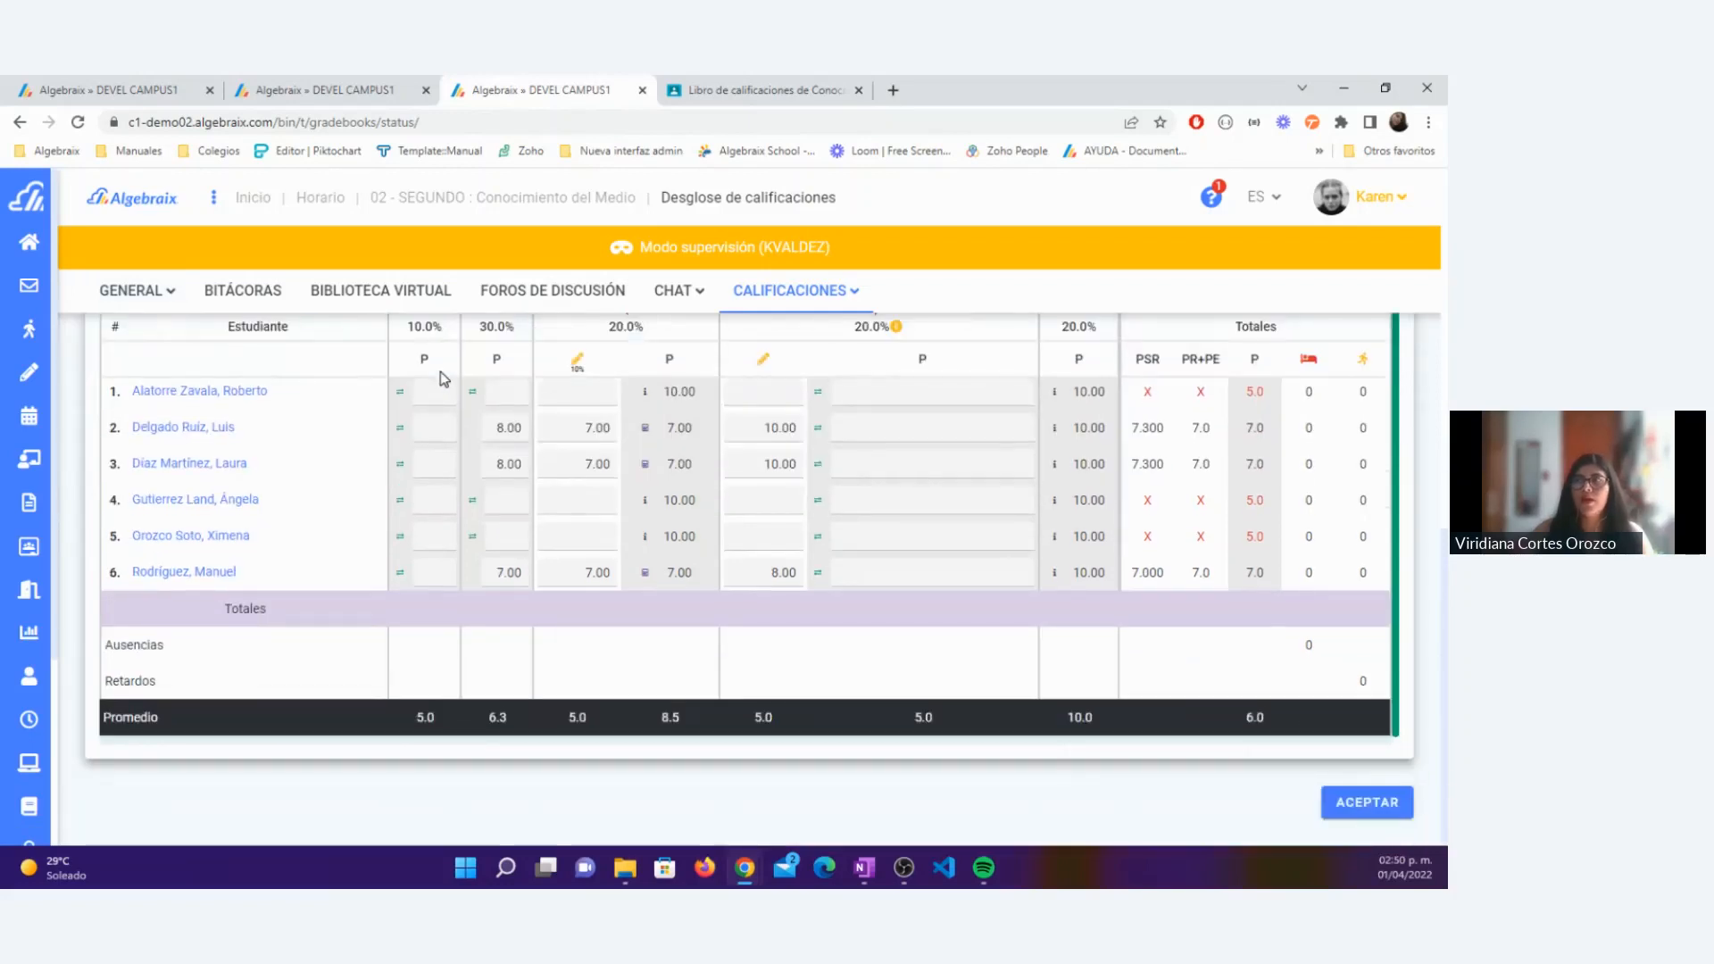
{"action": "scroll", "coordinate": [430, 393], "scroll_direction": "up", "scroll_amount": 5}
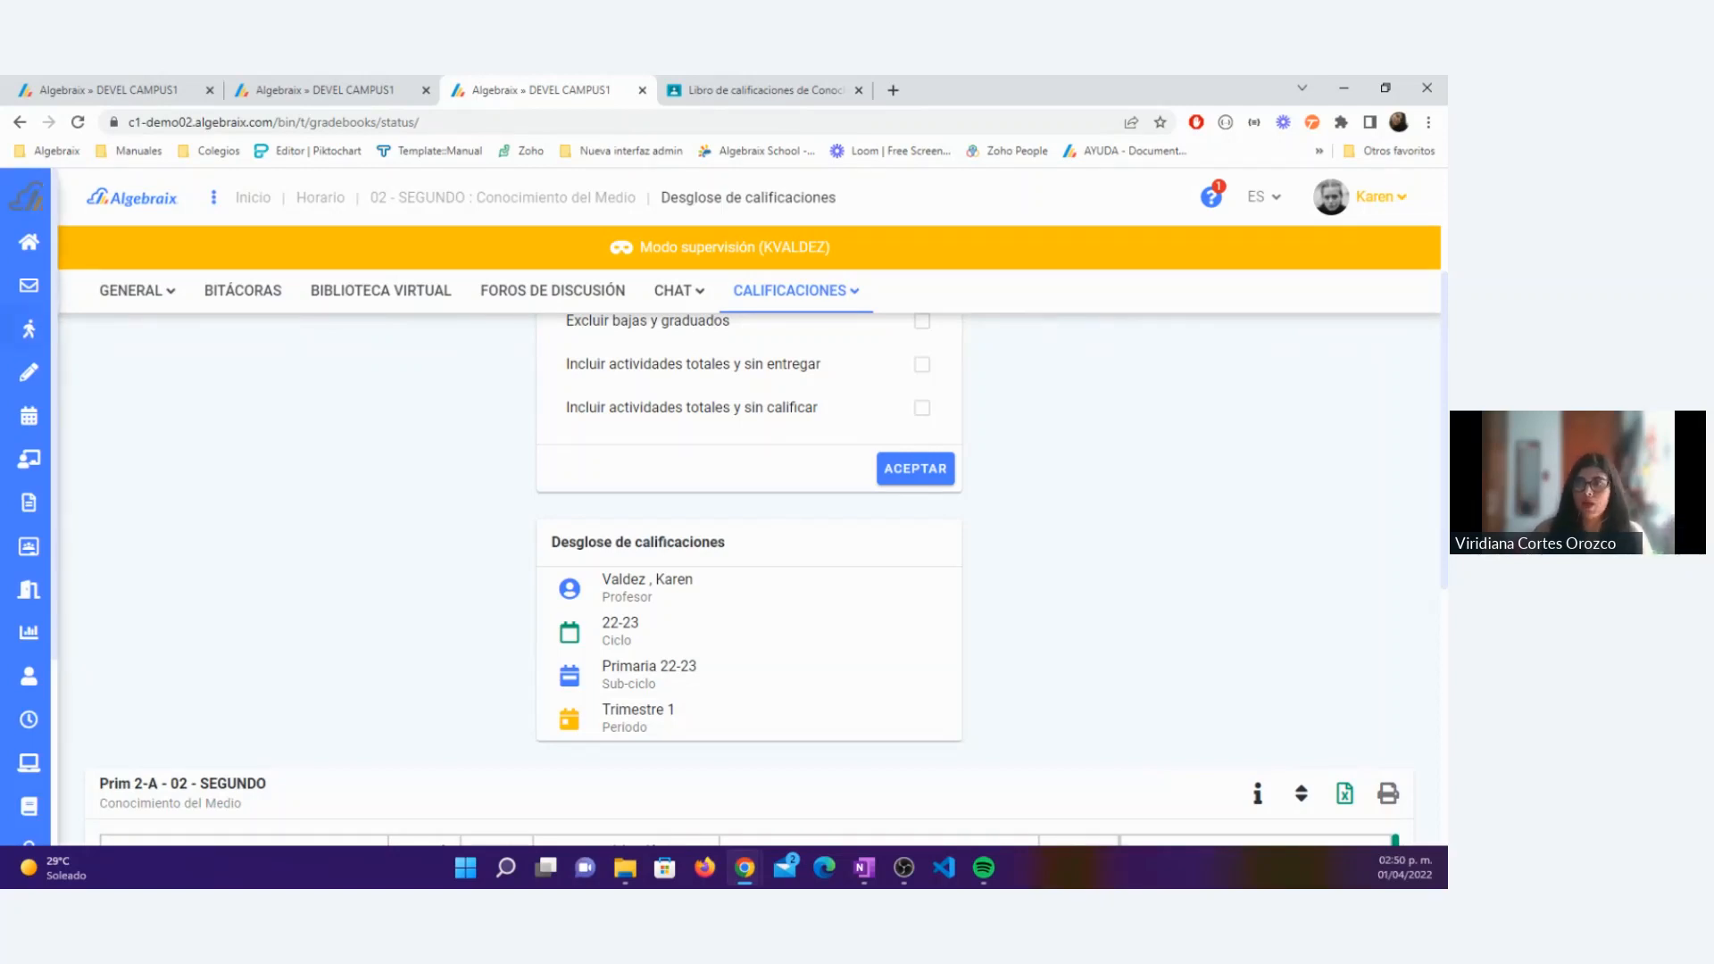
Step: Start a new activity of type Tarea with visible date 01/04/2022 and delivery date 08/04/2022
{"action": "left_click", "coordinate": [123, 372]}
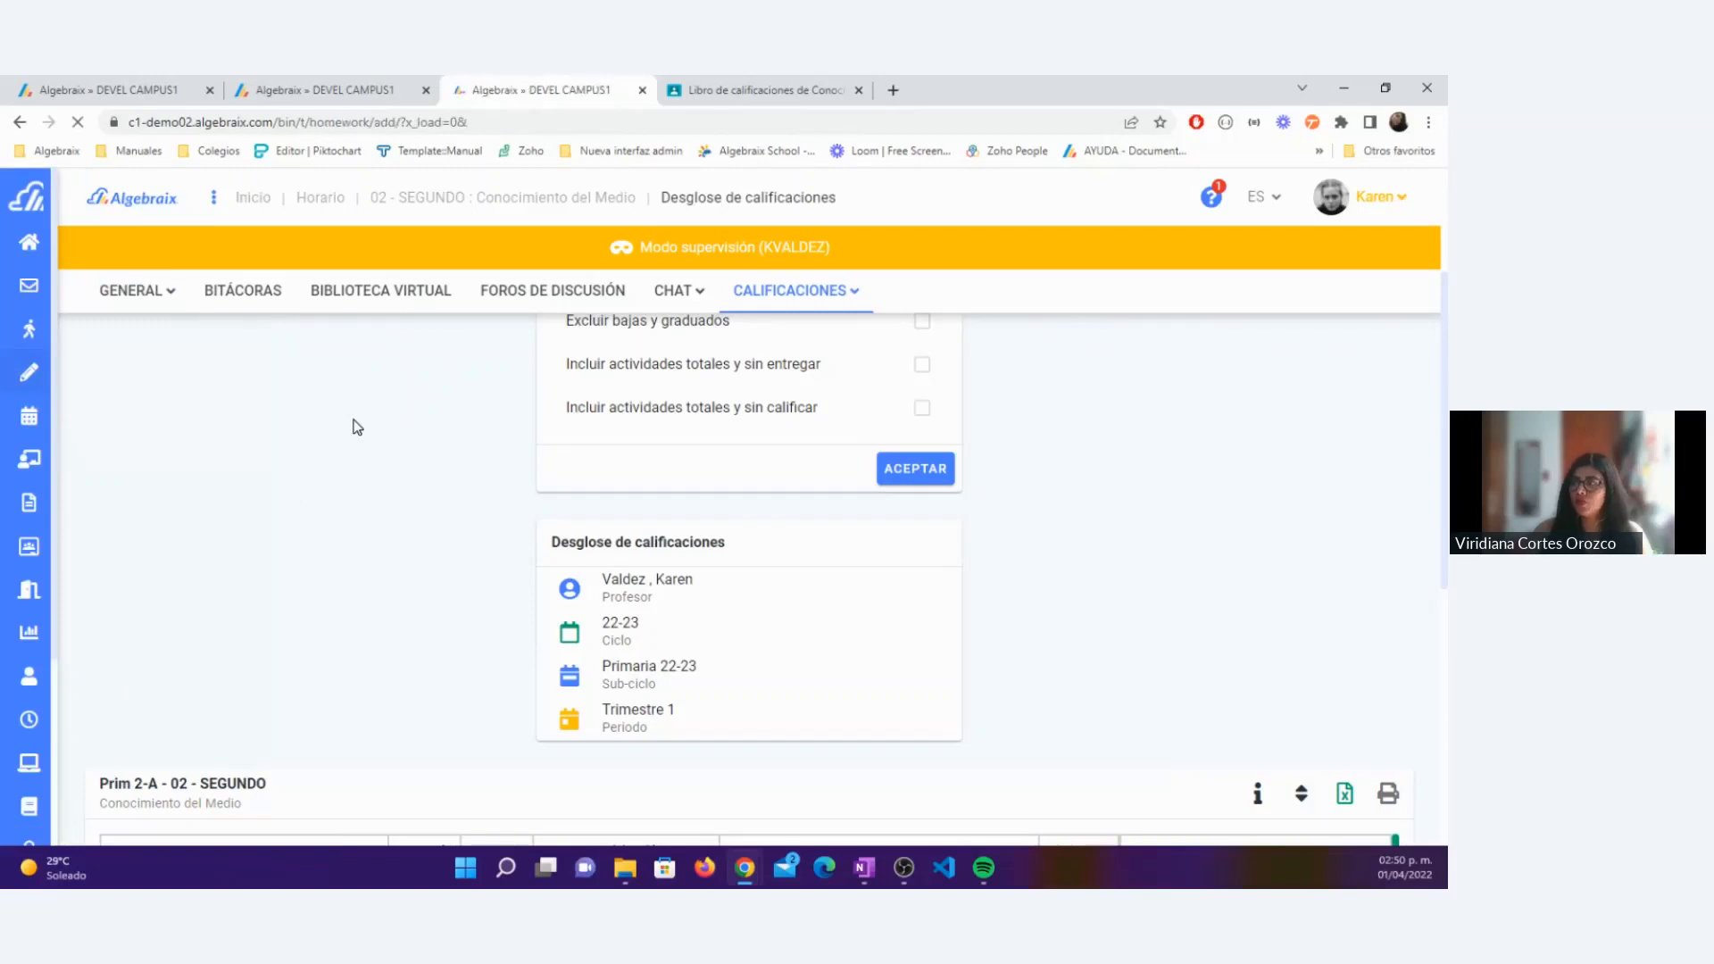
{"action": "left_click", "coordinate": [483, 462]}
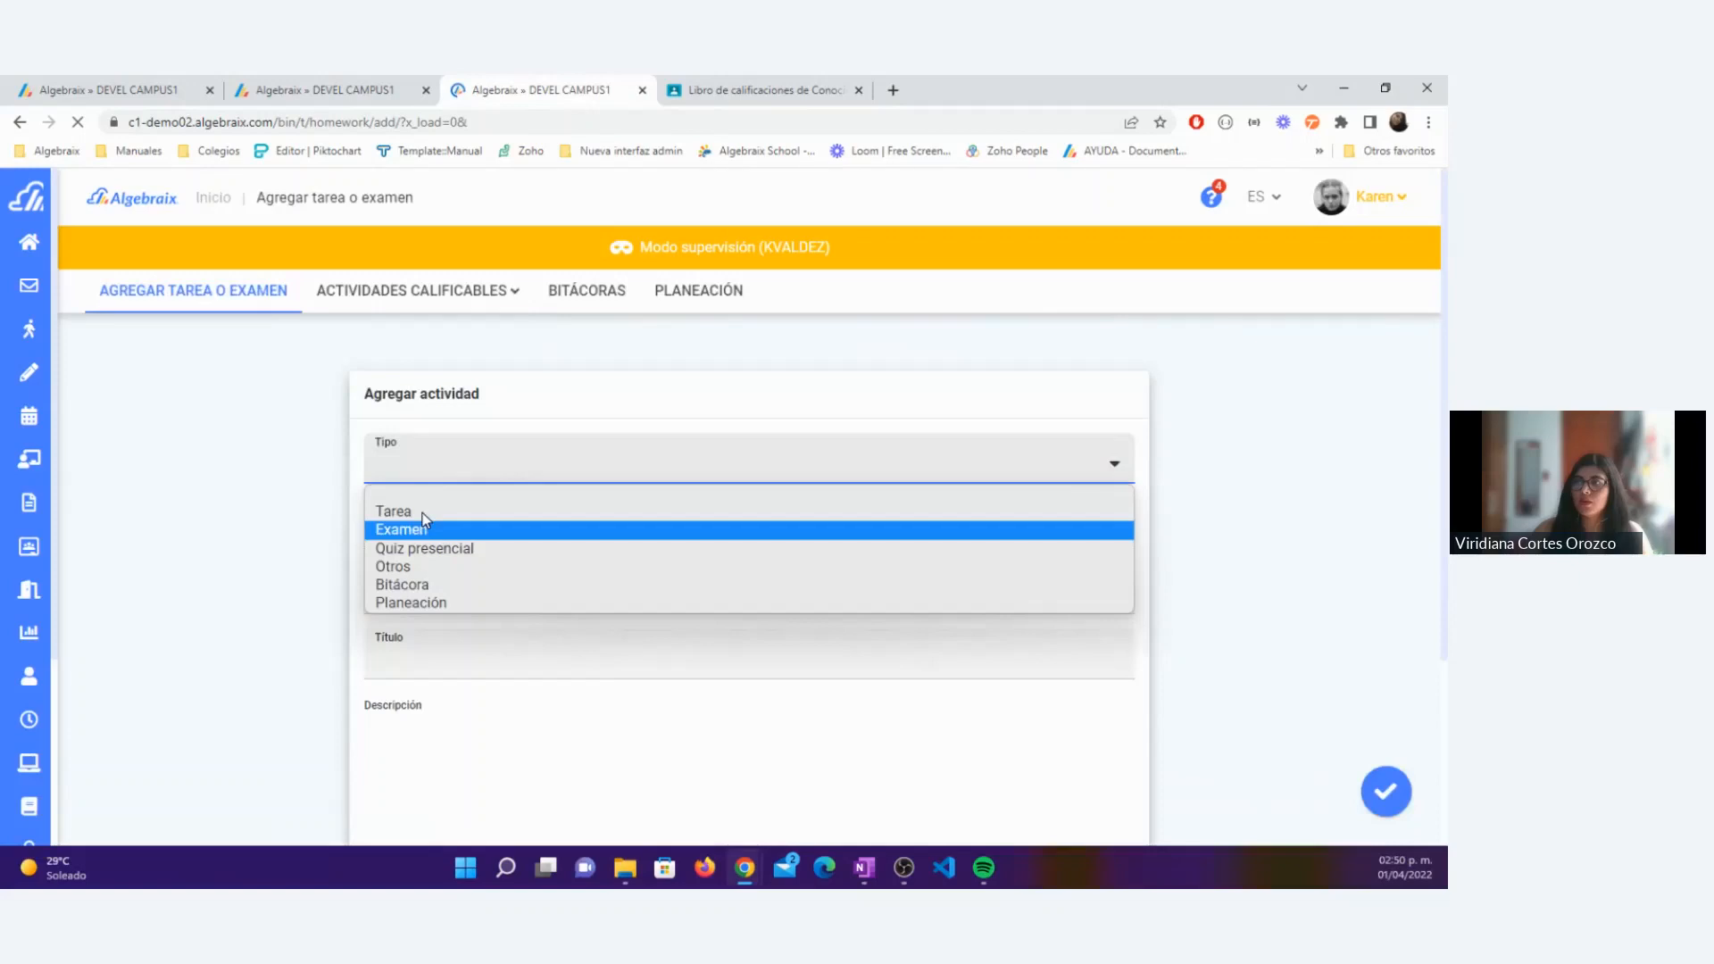
{"action": "left_click", "coordinate": [400, 516]}
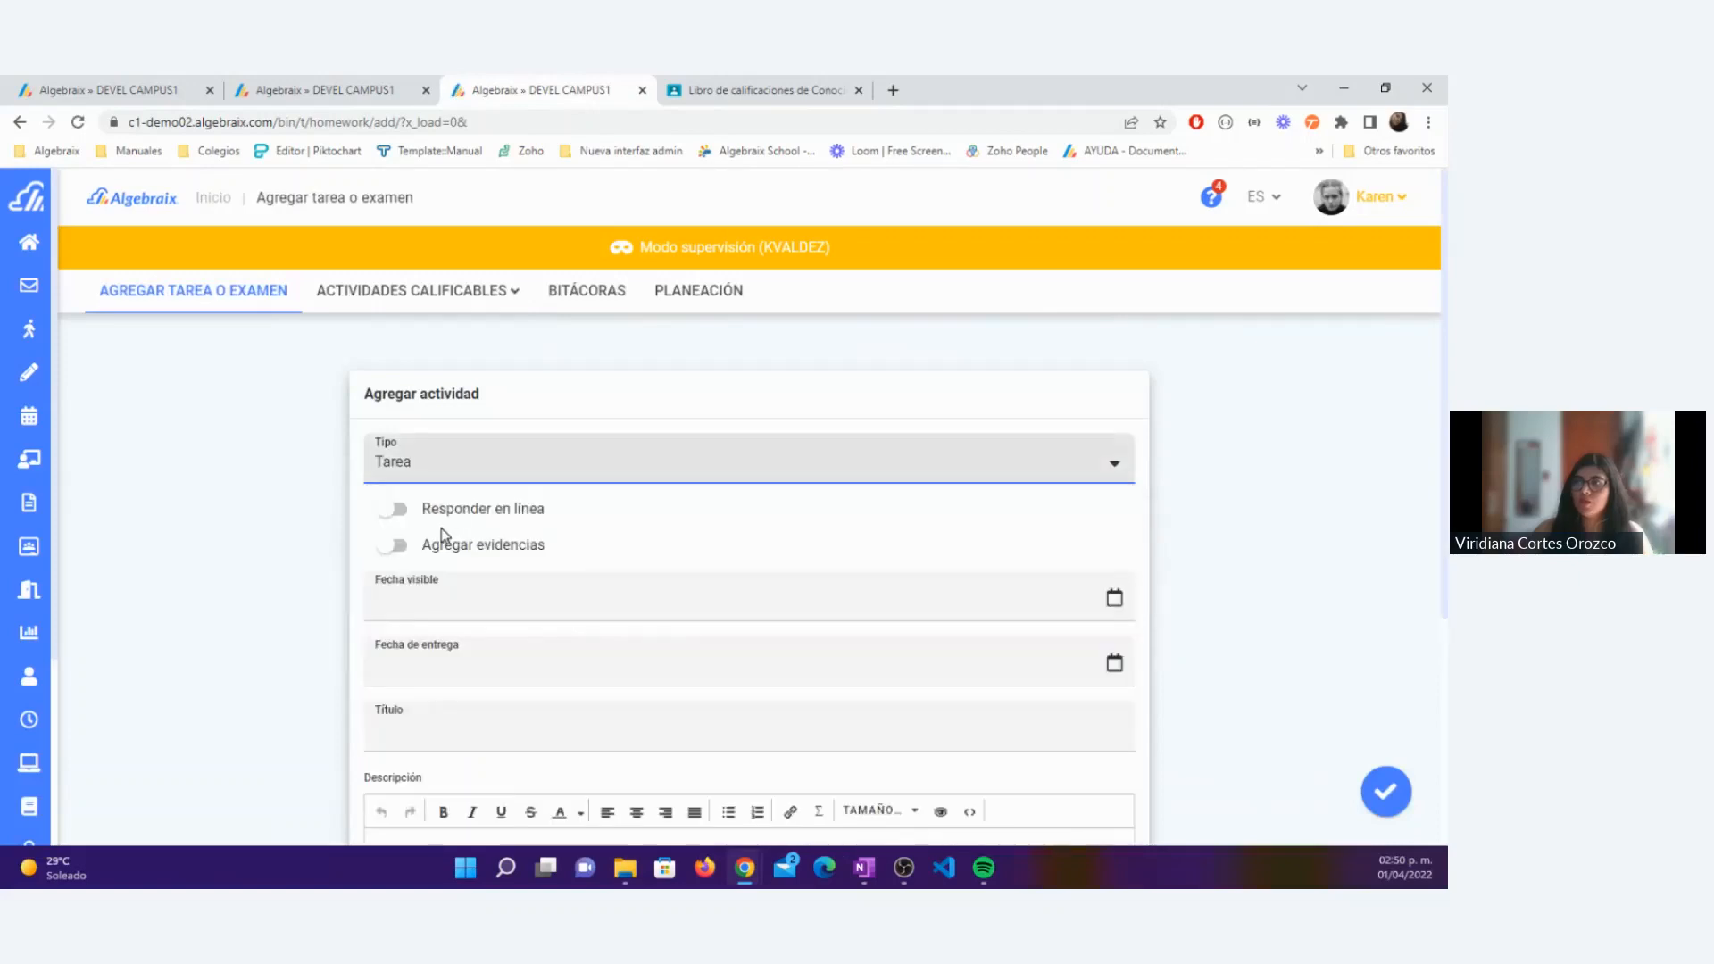
{"action": "left_click", "coordinate": [447, 597]}
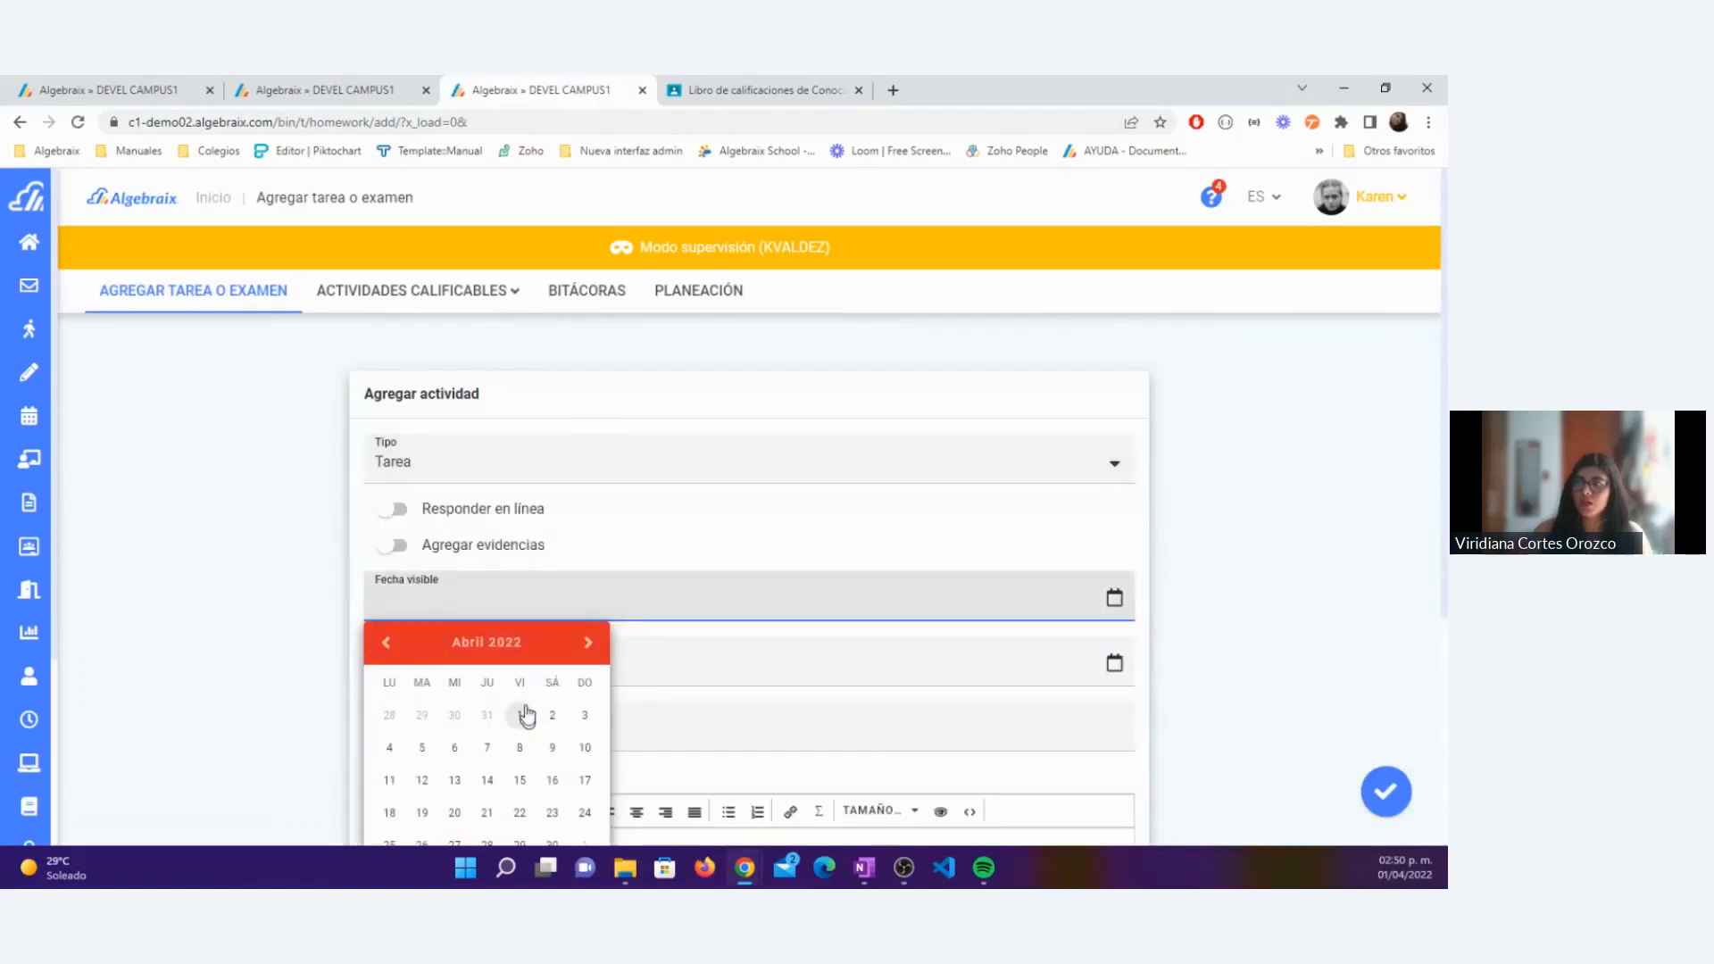
{"action": "left_click", "coordinate": [530, 716]}
{"action": "left_click", "coordinate": [540, 662]}
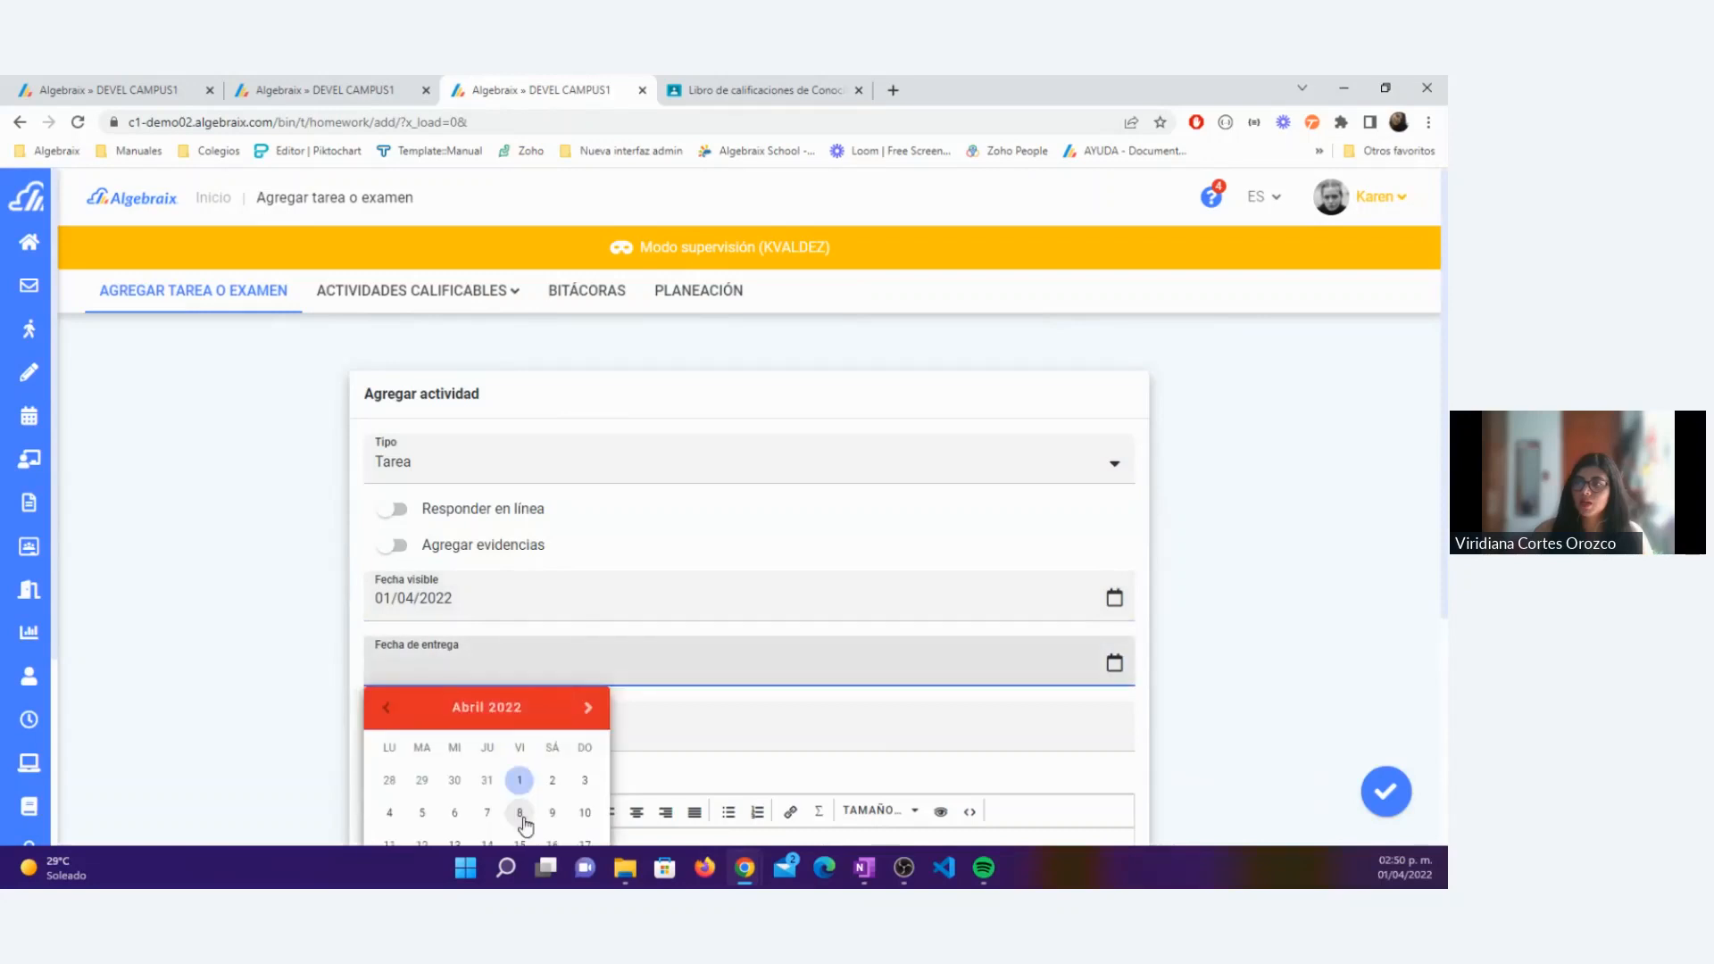
{"action": "left_click", "coordinate": [519, 813]}
Step: Title the activity "Estudiantes únicos" and copy the same text into its description
{"action": "scroll", "coordinate": [666, 689], "scroll_direction": "down", "scroll_amount": 2}
{"action": "left_click", "coordinate": [513, 544]}
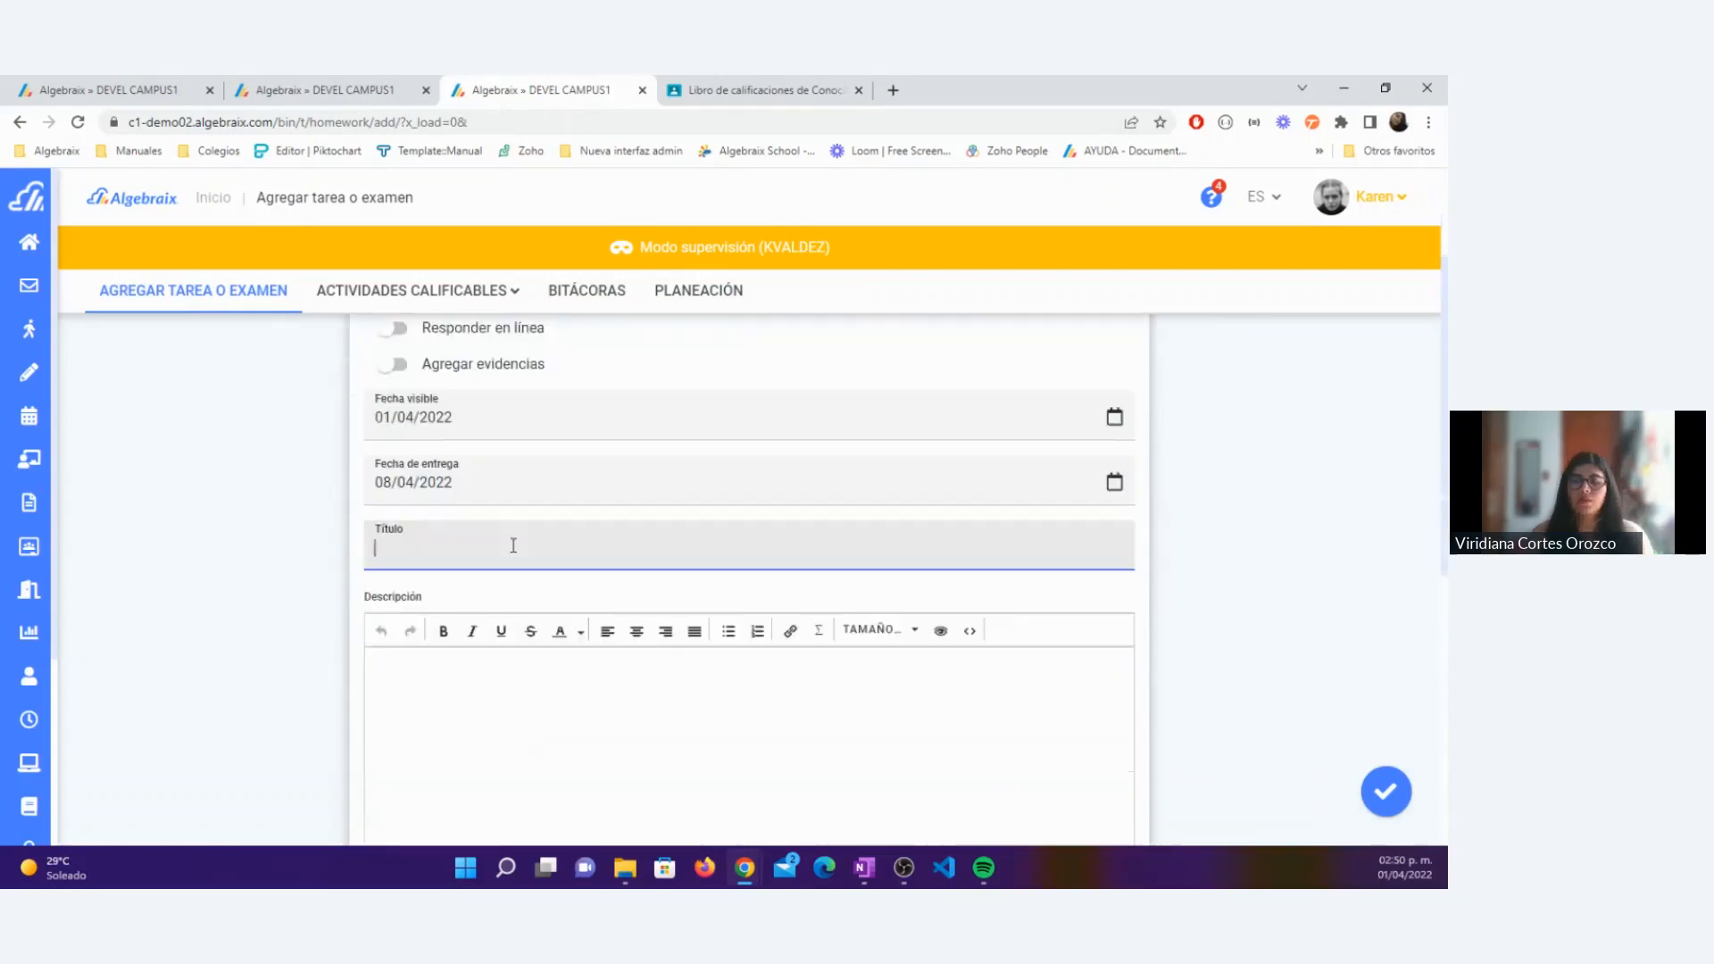
{"action": "type", "text": "Estudiantes únicos"}
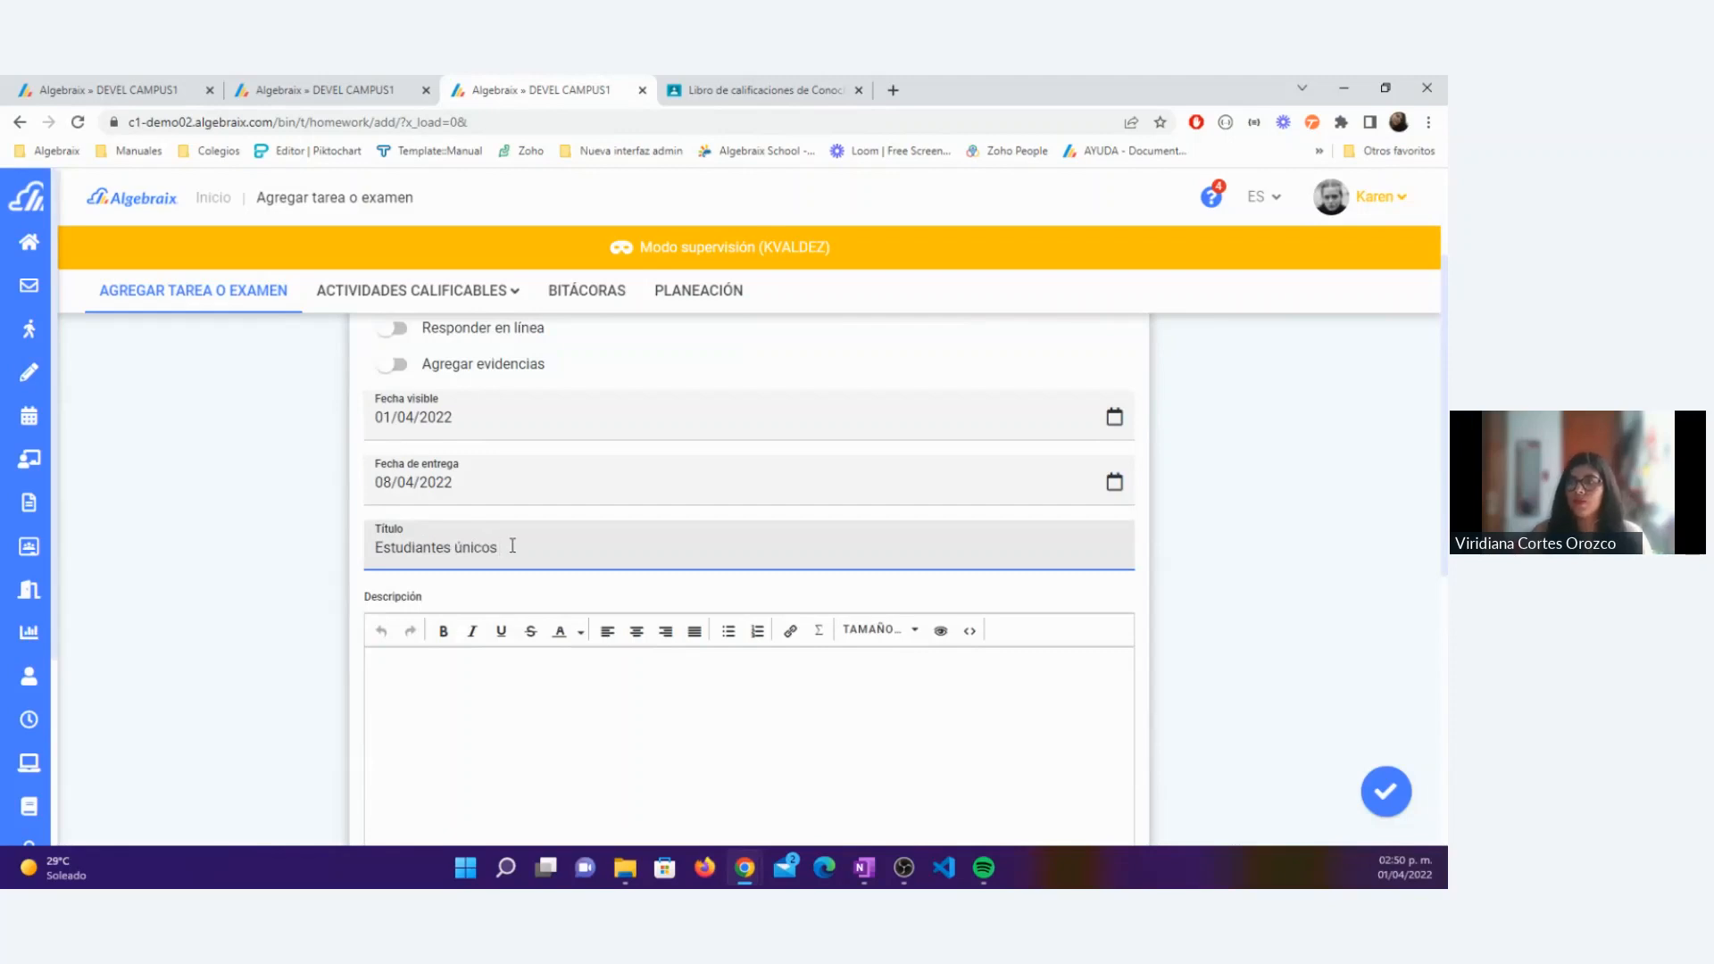
{"action": "left_click_drag", "start_coordinate": [513, 545], "coordinate": [338, 561]}
{"action": "key", "text": "ctrl+c"}
{"action": "left_click", "coordinate": [512, 693]}
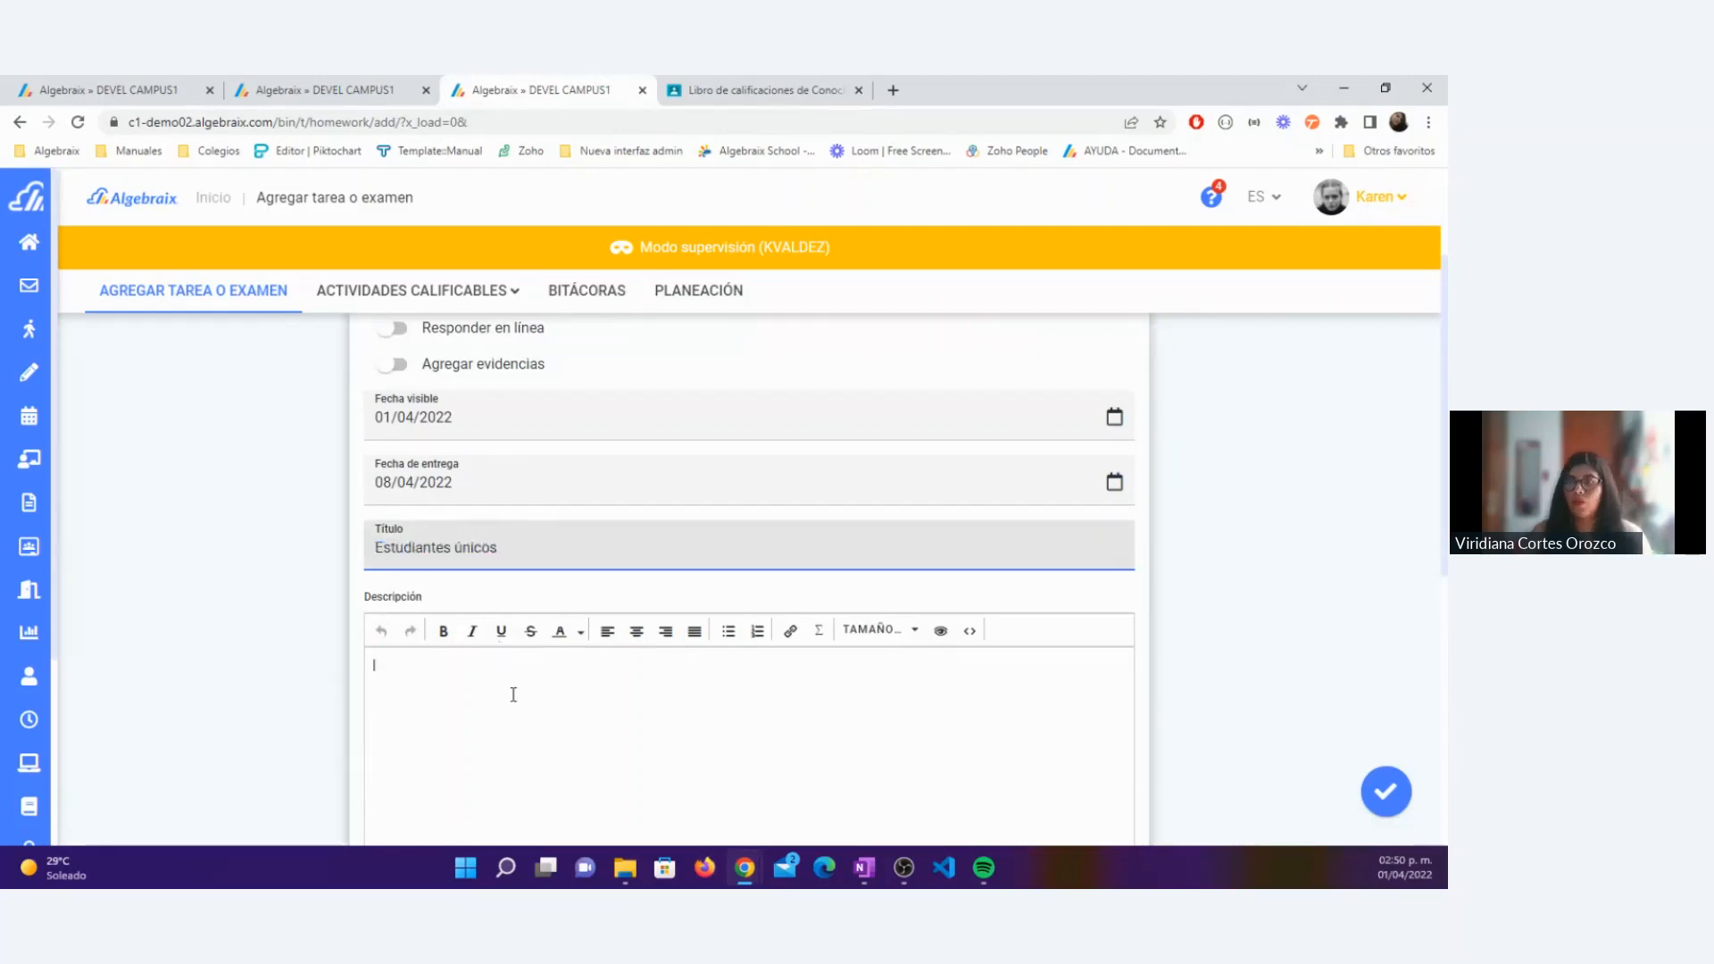
{"action": "key", "text": "ctrl+v"}
Step: Address the activity to Prim 2-A : Conocimiento del Medio, limited to the fourth and fifth students in the specific-students list
{"action": "scroll", "coordinate": [518, 693], "scroll_direction": "down", "scroll_amount": 3}
{"action": "scroll", "coordinate": [517, 687], "scroll_direction": "down", "scroll_amount": 3}
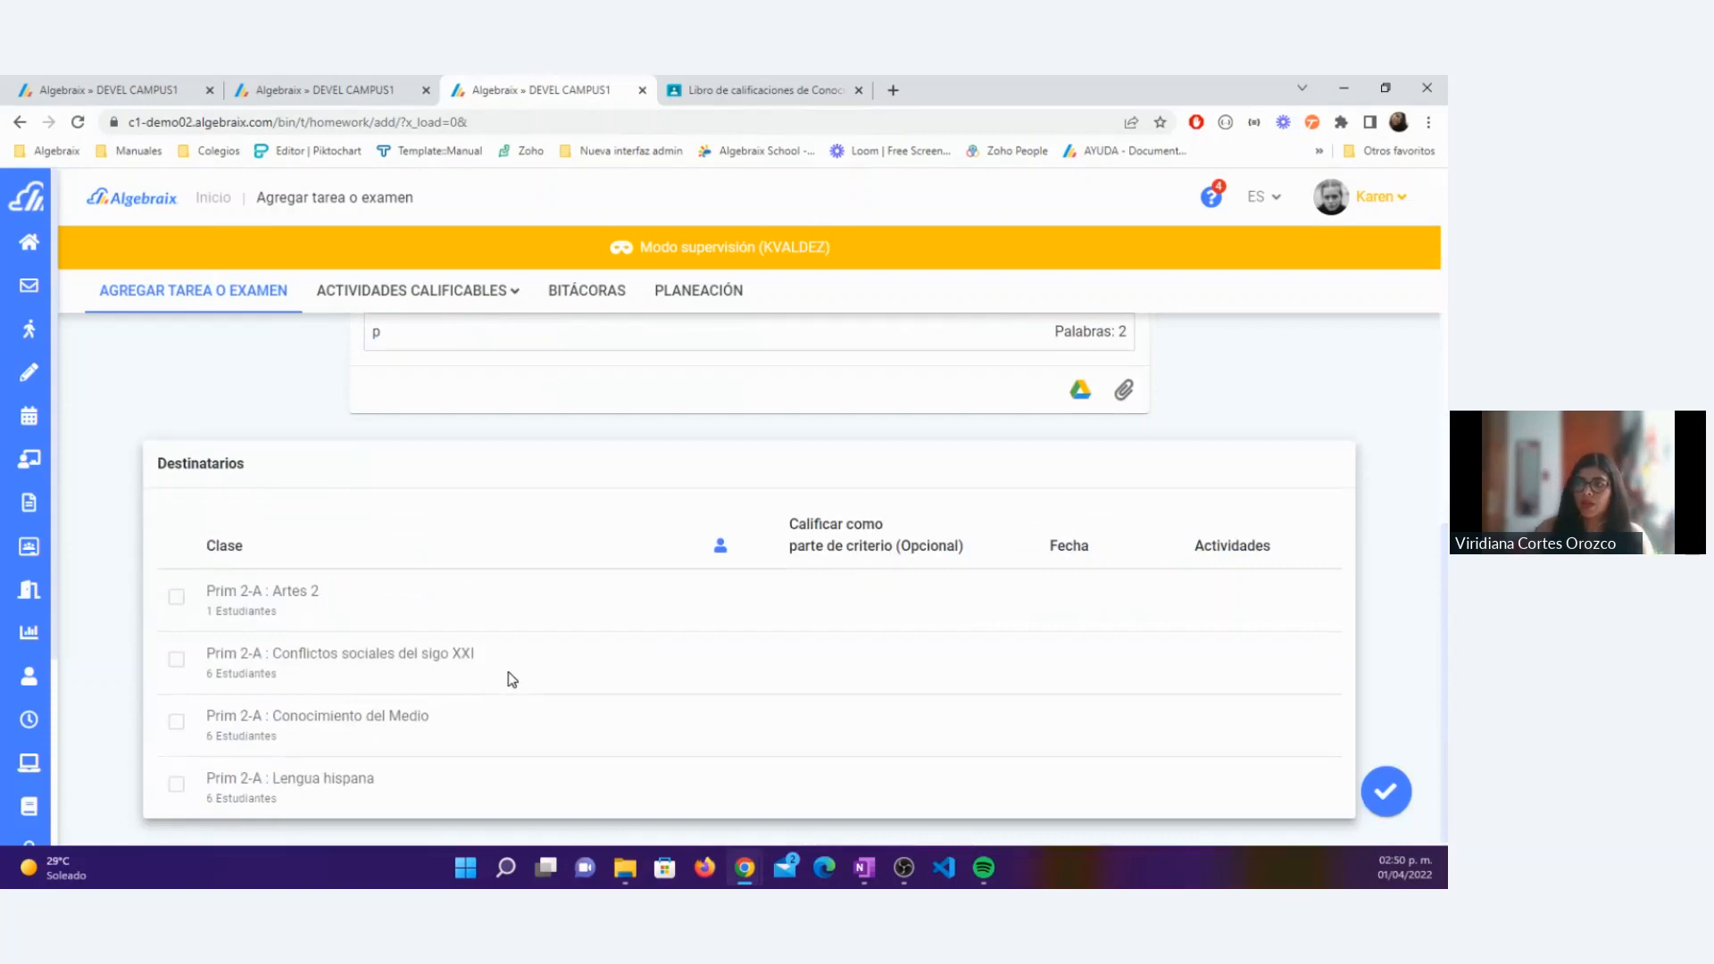
{"action": "left_click", "coordinate": [177, 721]}
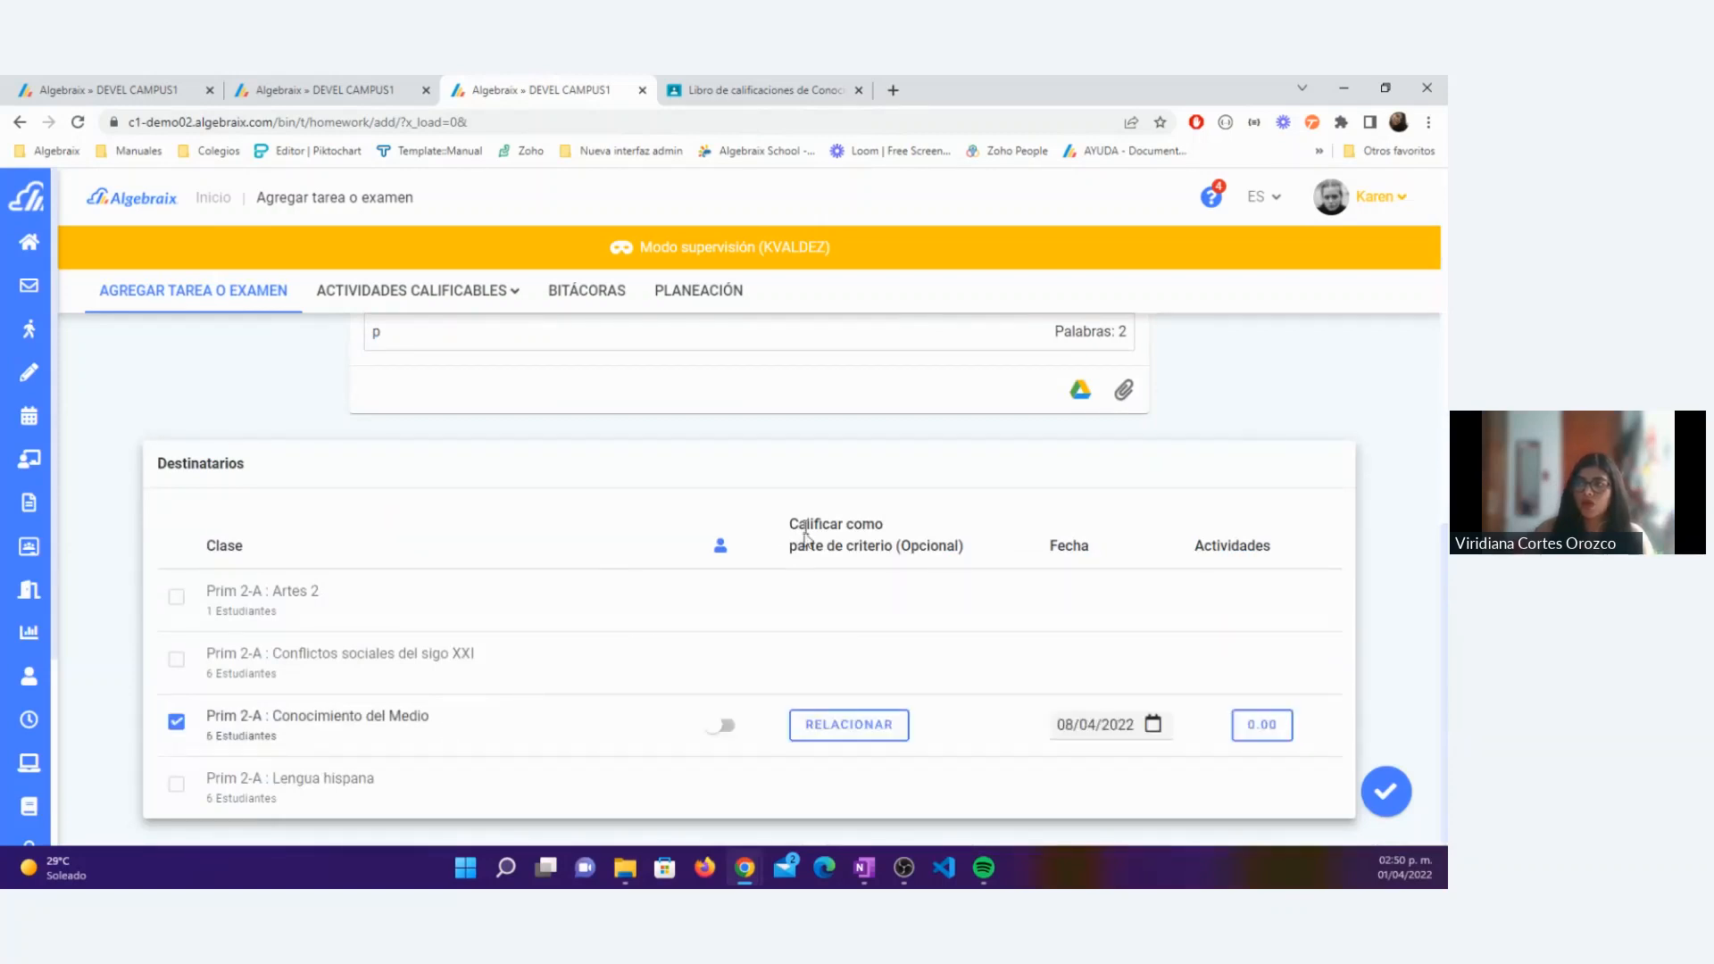
{"action": "mouse_move", "coordinate": [722, 547]}
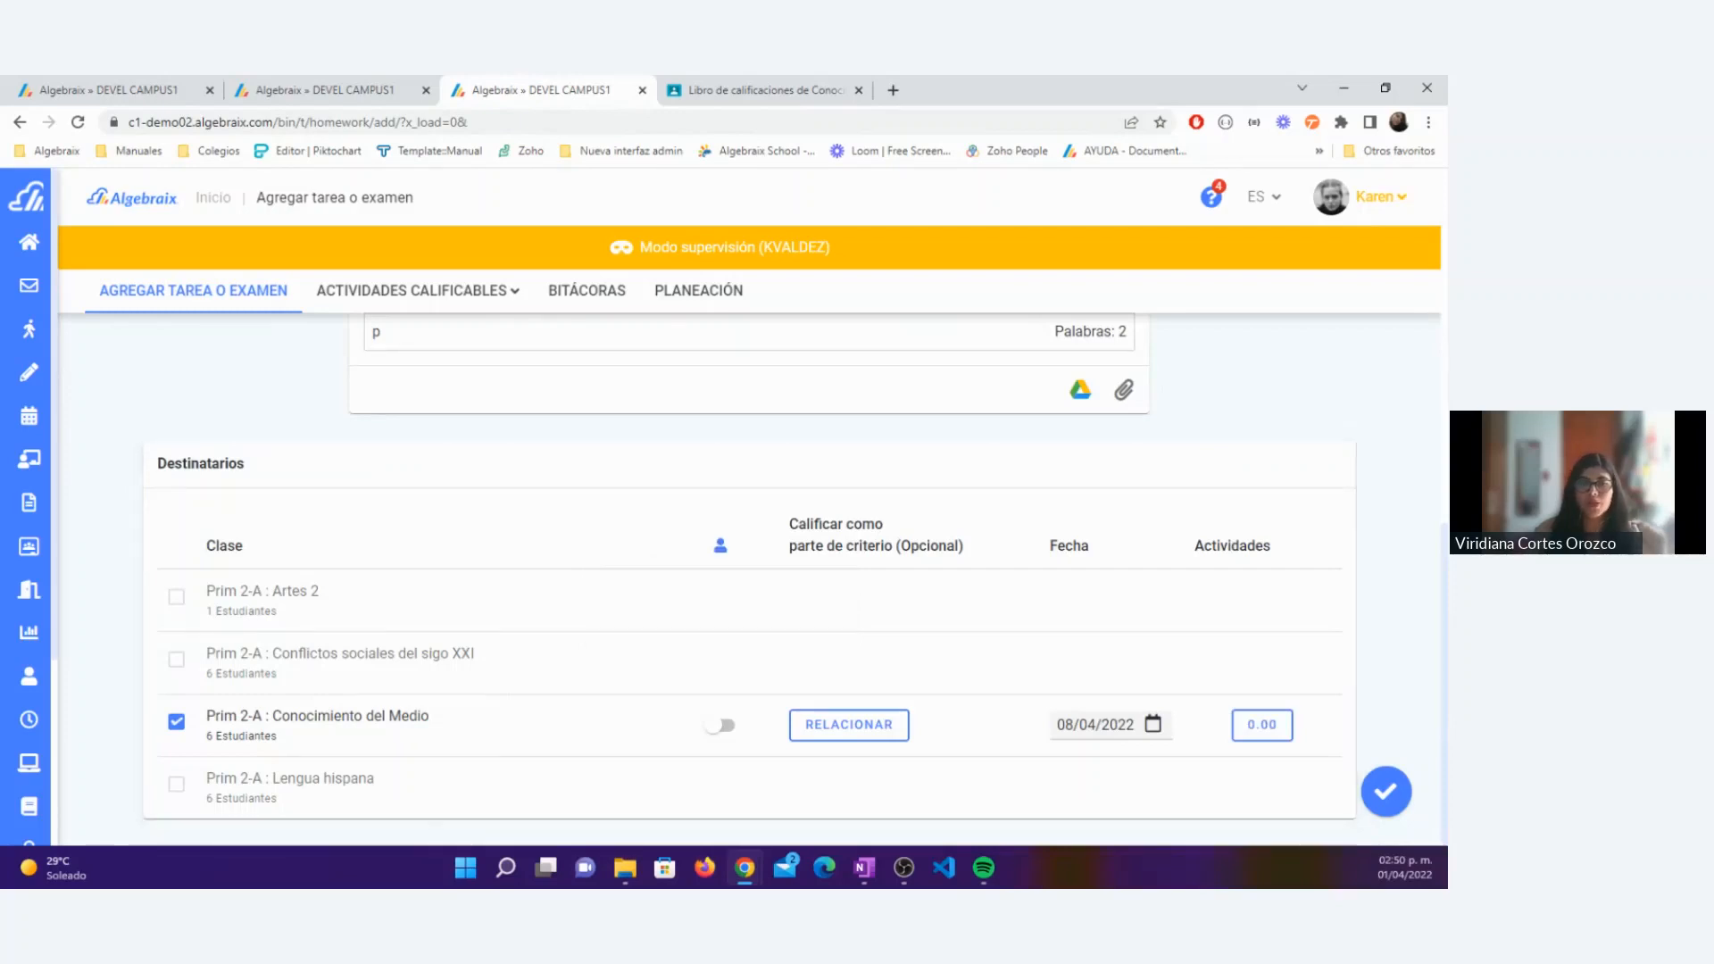
{"action": "left_click", "coordinate": [726, 725]}
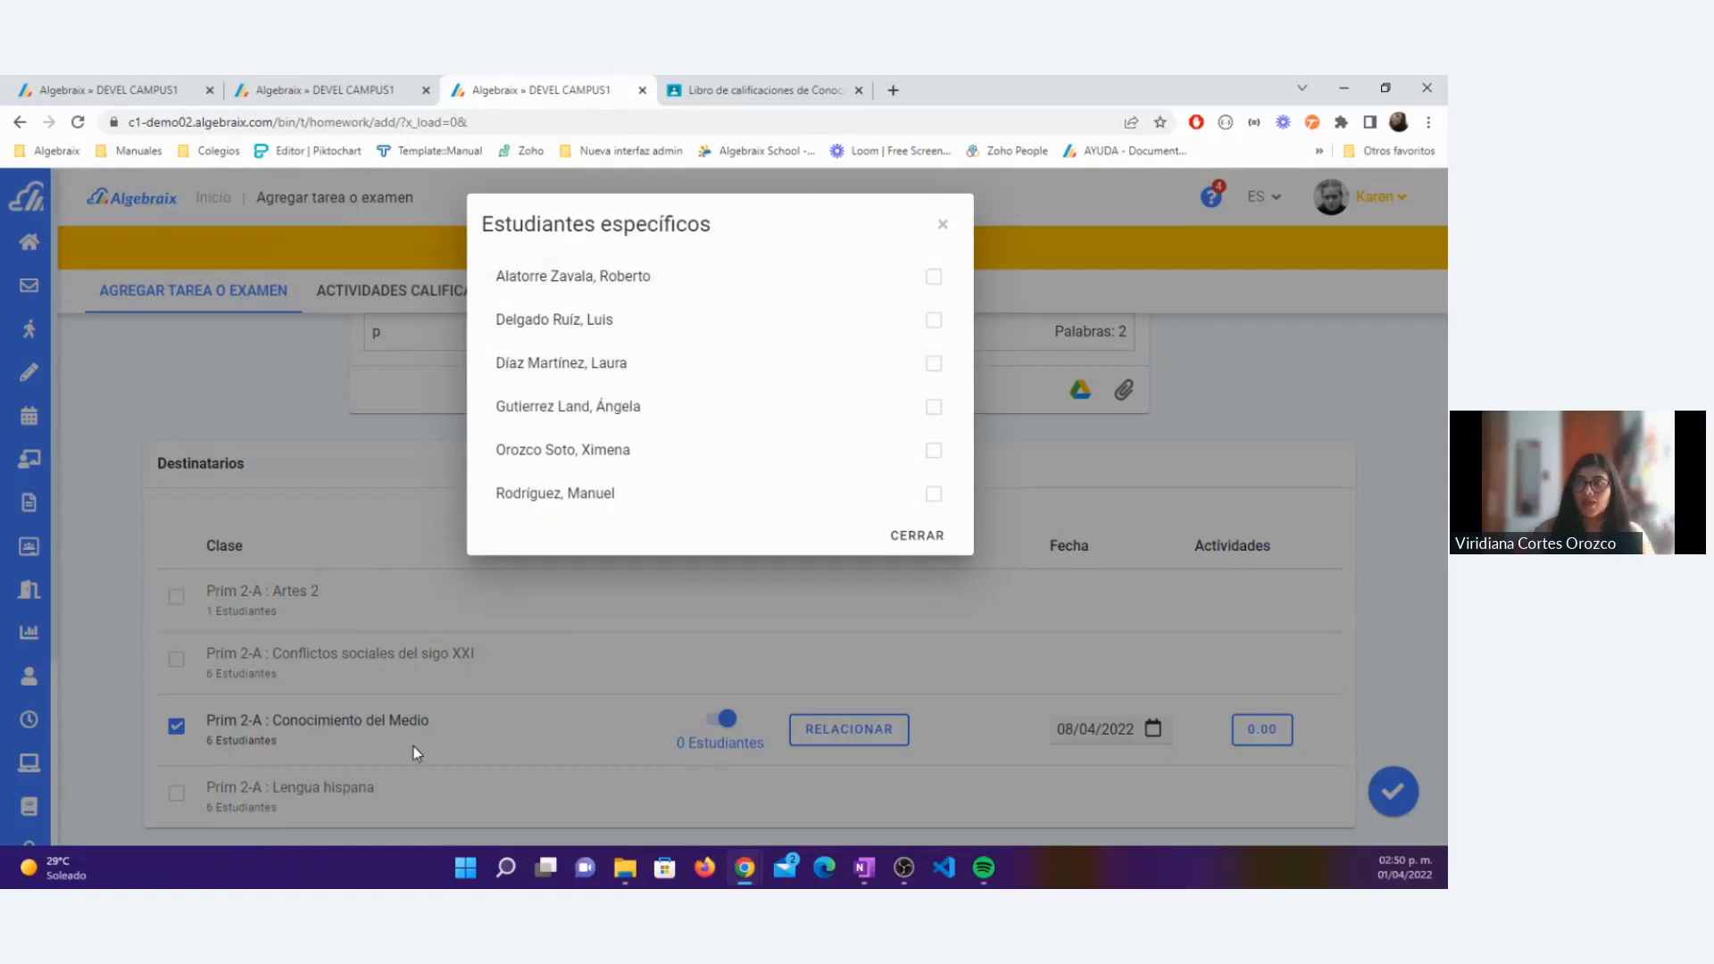
{"action": "left_click", "coordinate": [940, 411]}
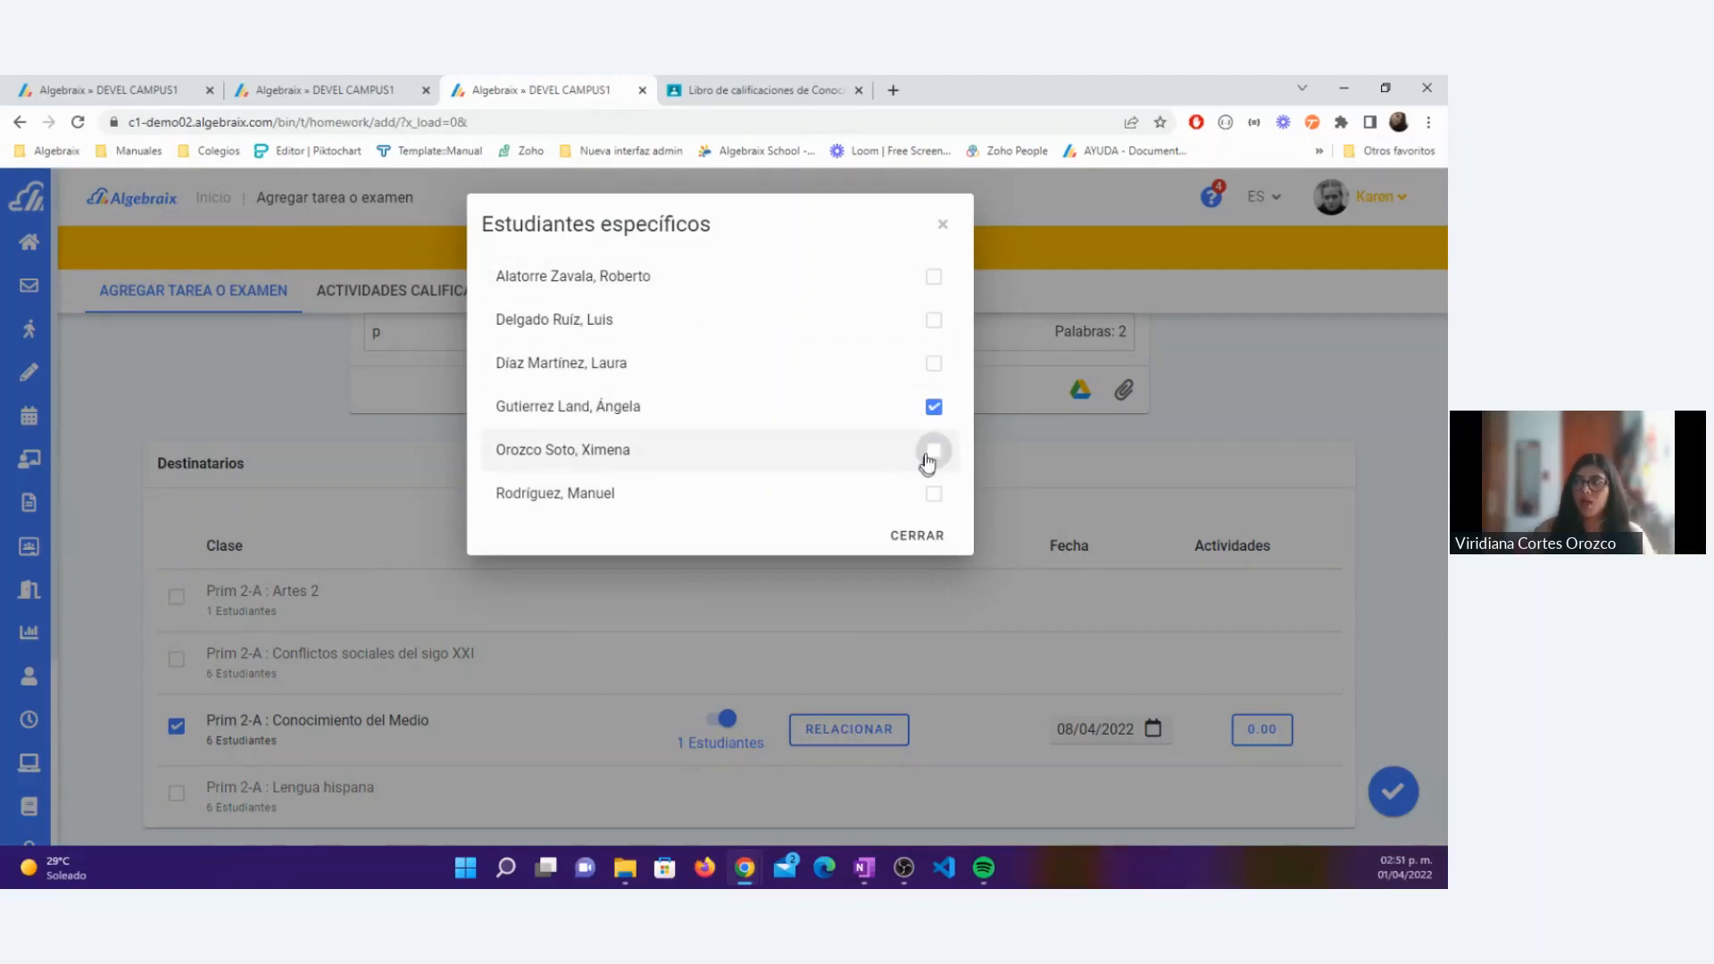
{"action": "left_click", "coordinate": [932, 453]}
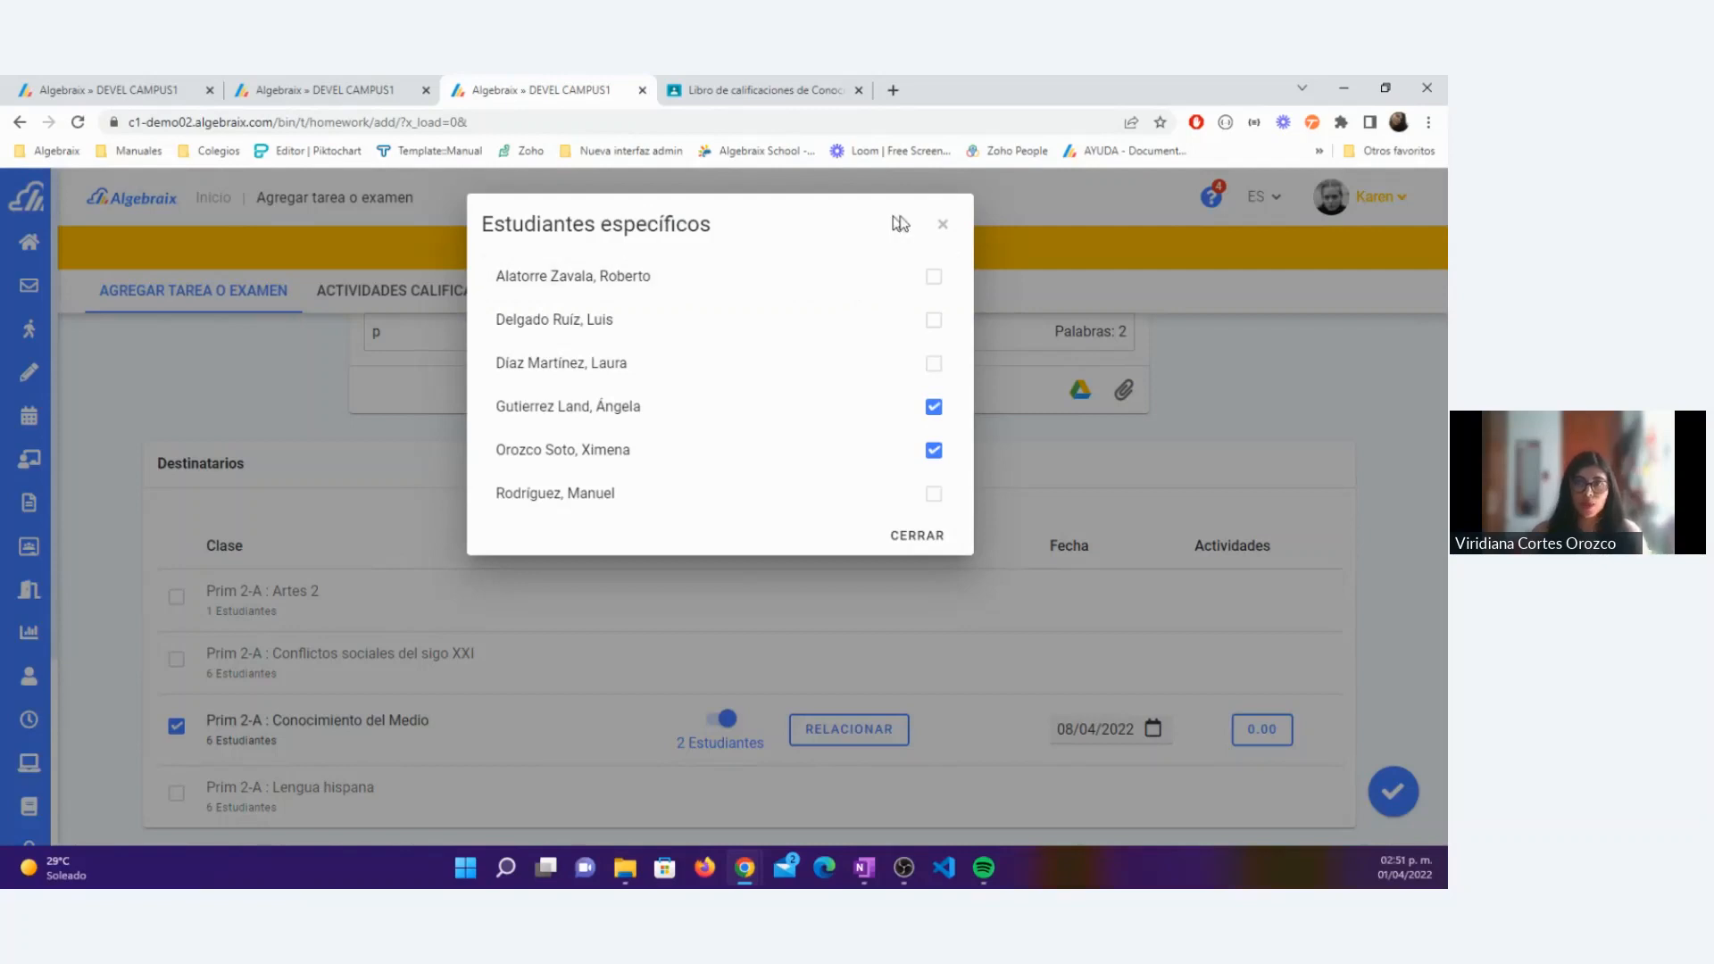
{"action": "left_click", "coordinate": [943, 225]}
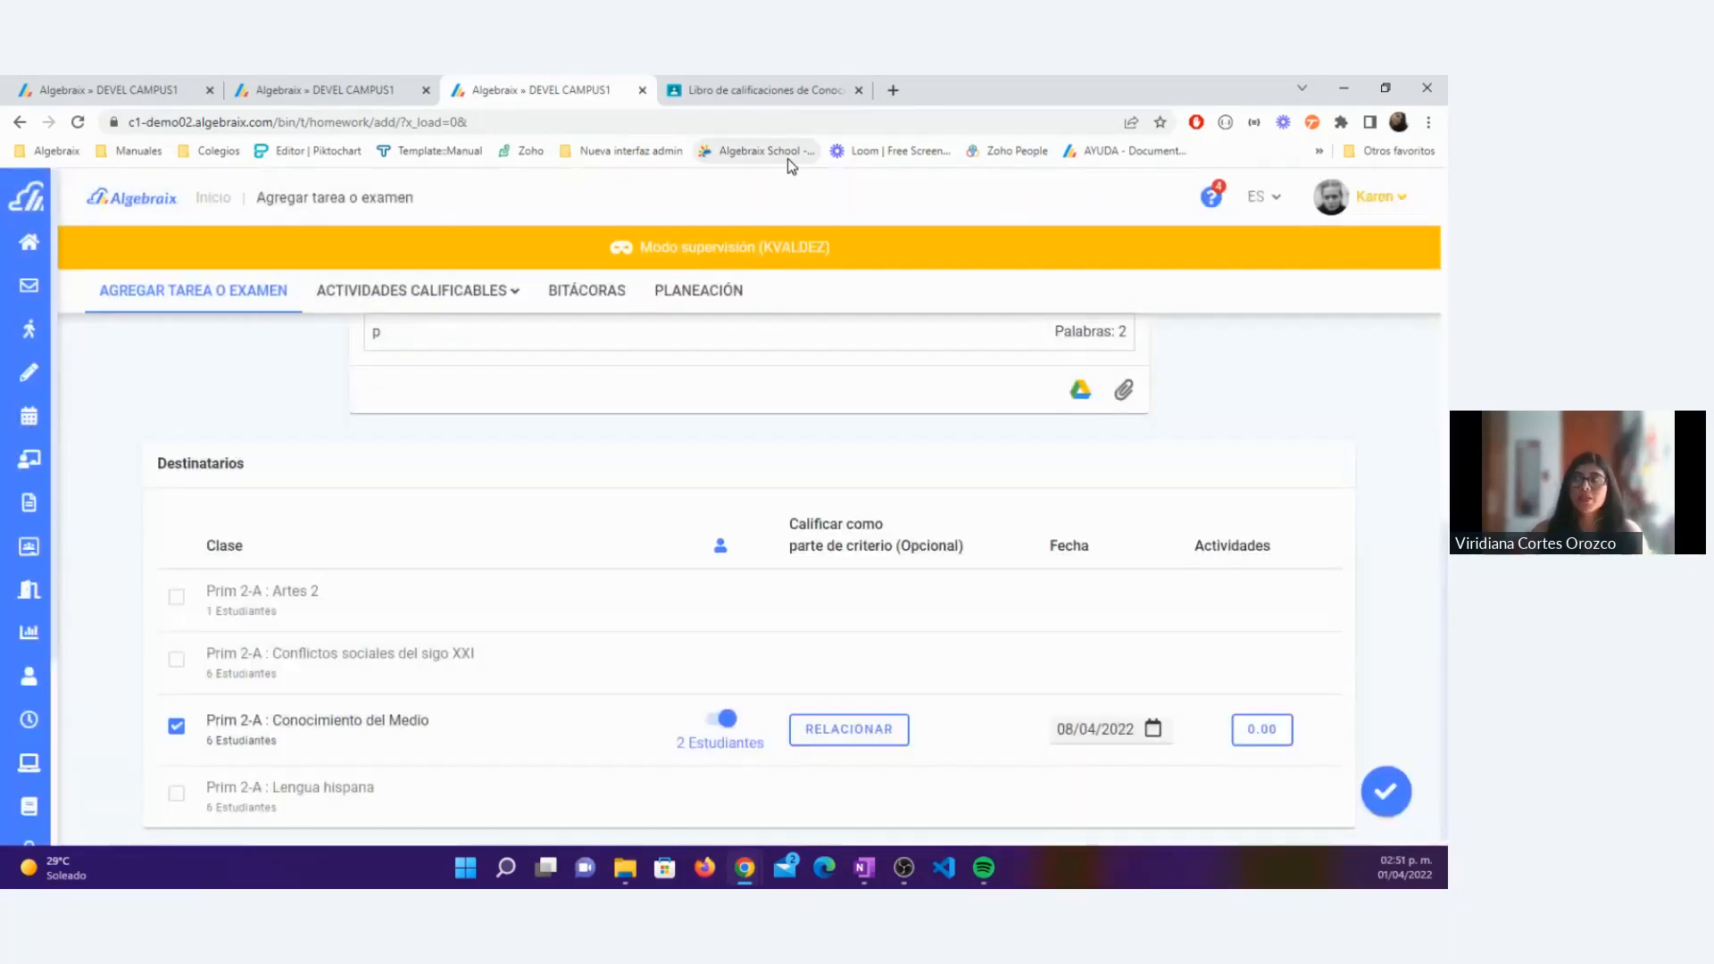
Step: In Google Classroom, grade the first student's Anatomía de los anfibios submission 100 and return it to the student
{"action": "left_click", "coordinate": [775, 90]}
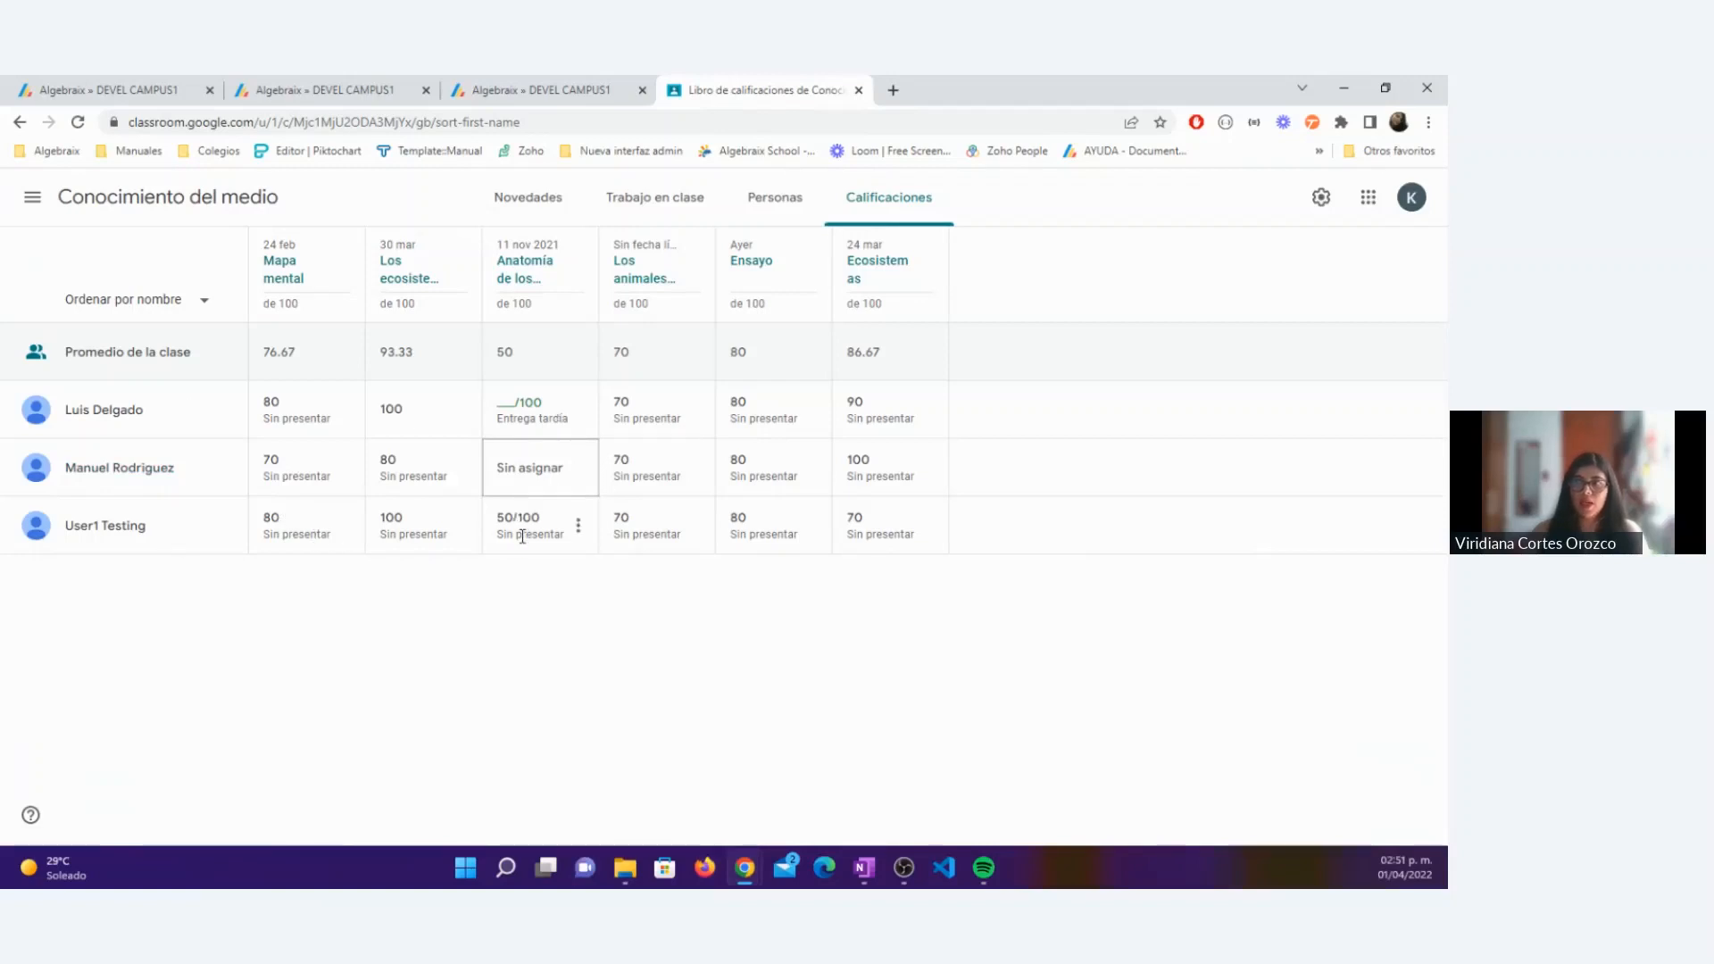
{"action": "left_click", "coordinate": [506, 409]}
{"action": "type", "text": "100"}
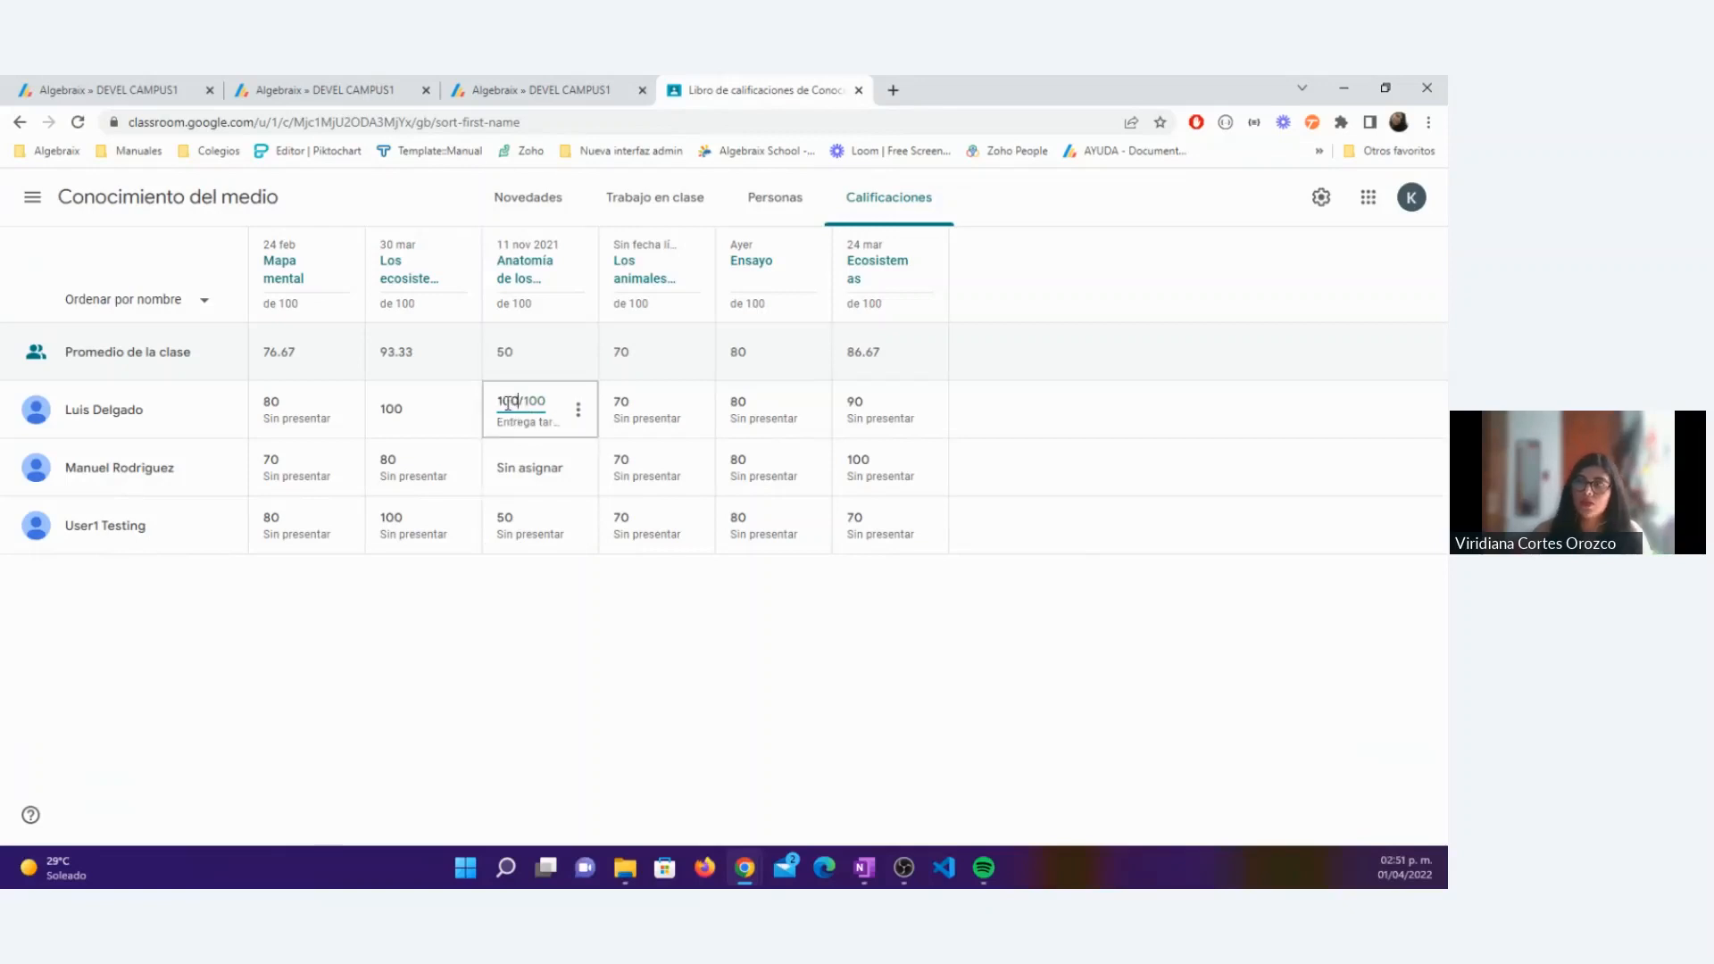
{"action": "left_click", "coordinate": [579, 410]}
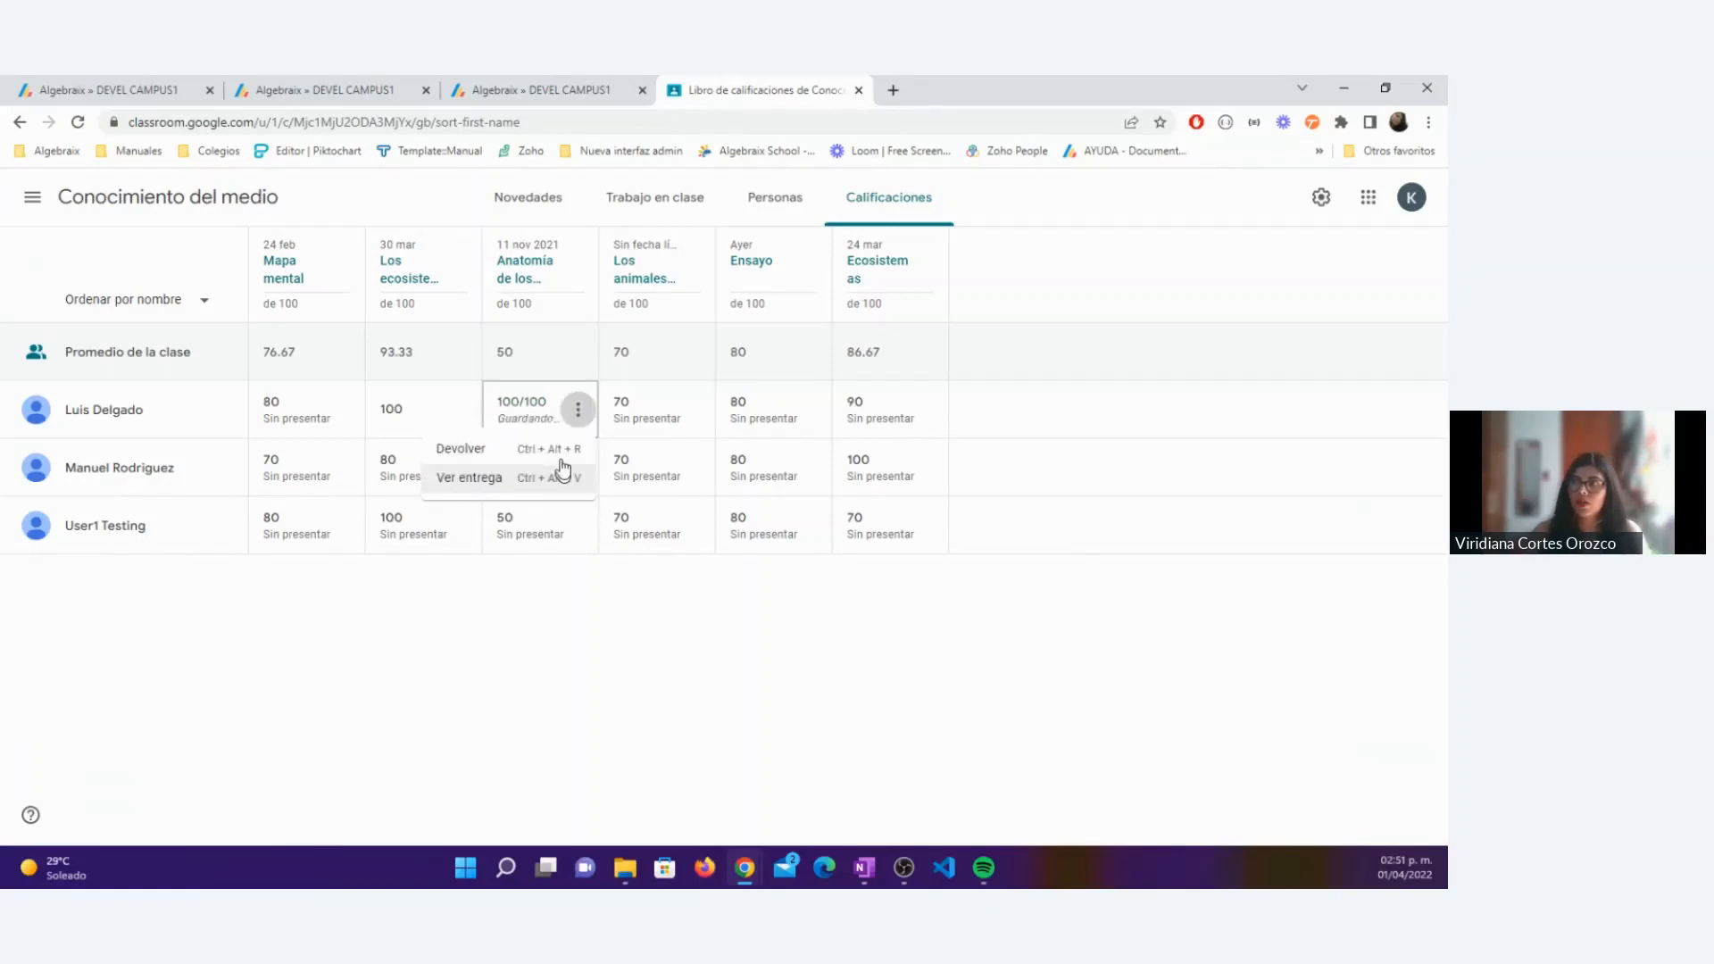
{"action": "left_click", "coordinate": [462, 449]}
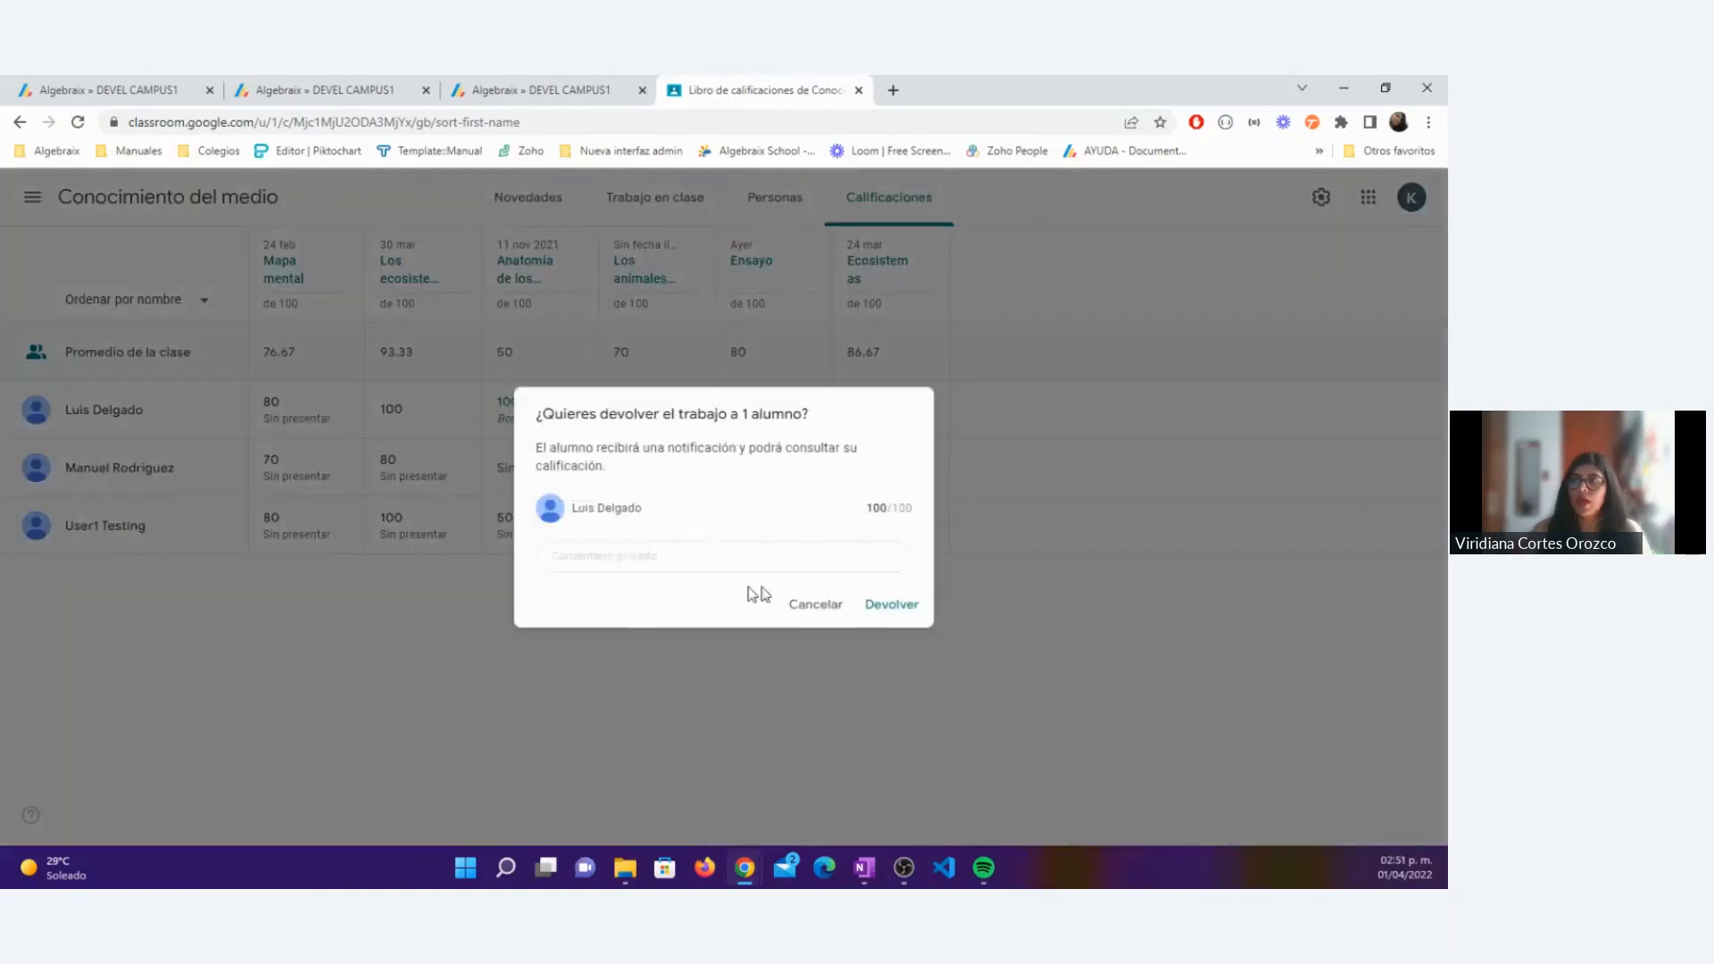
{"action": "left_click", "coordinate": [904, 616]}
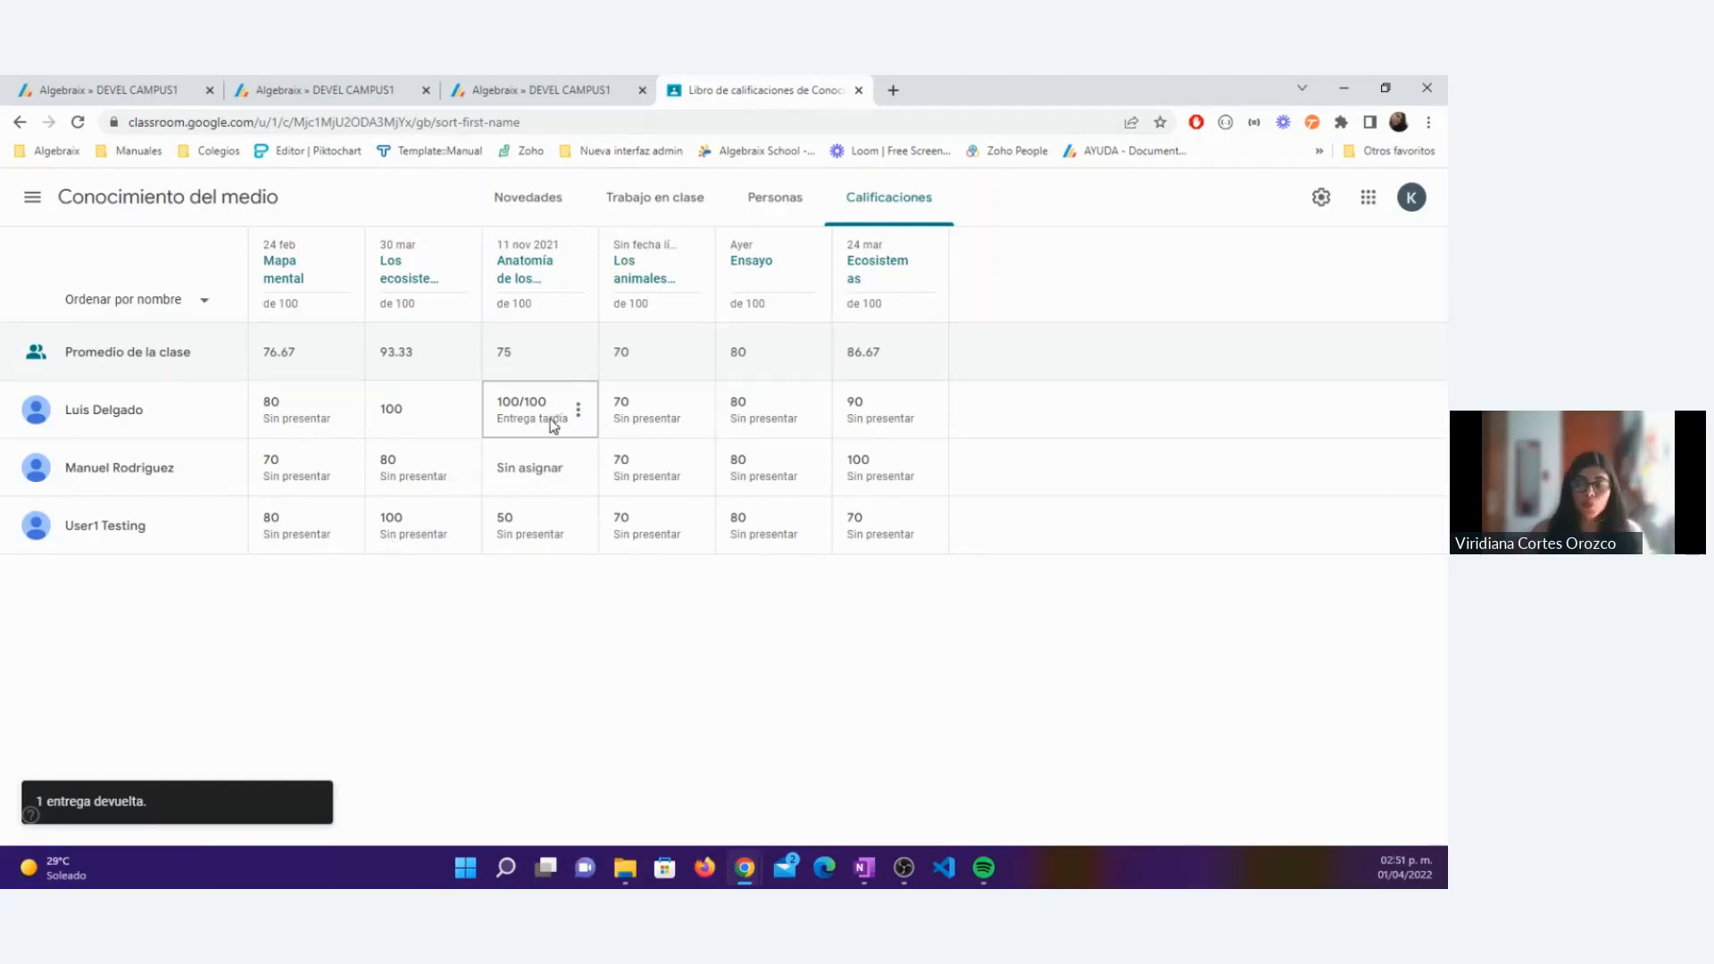
{"action": "left_click", "coordinate": [523, 656]}
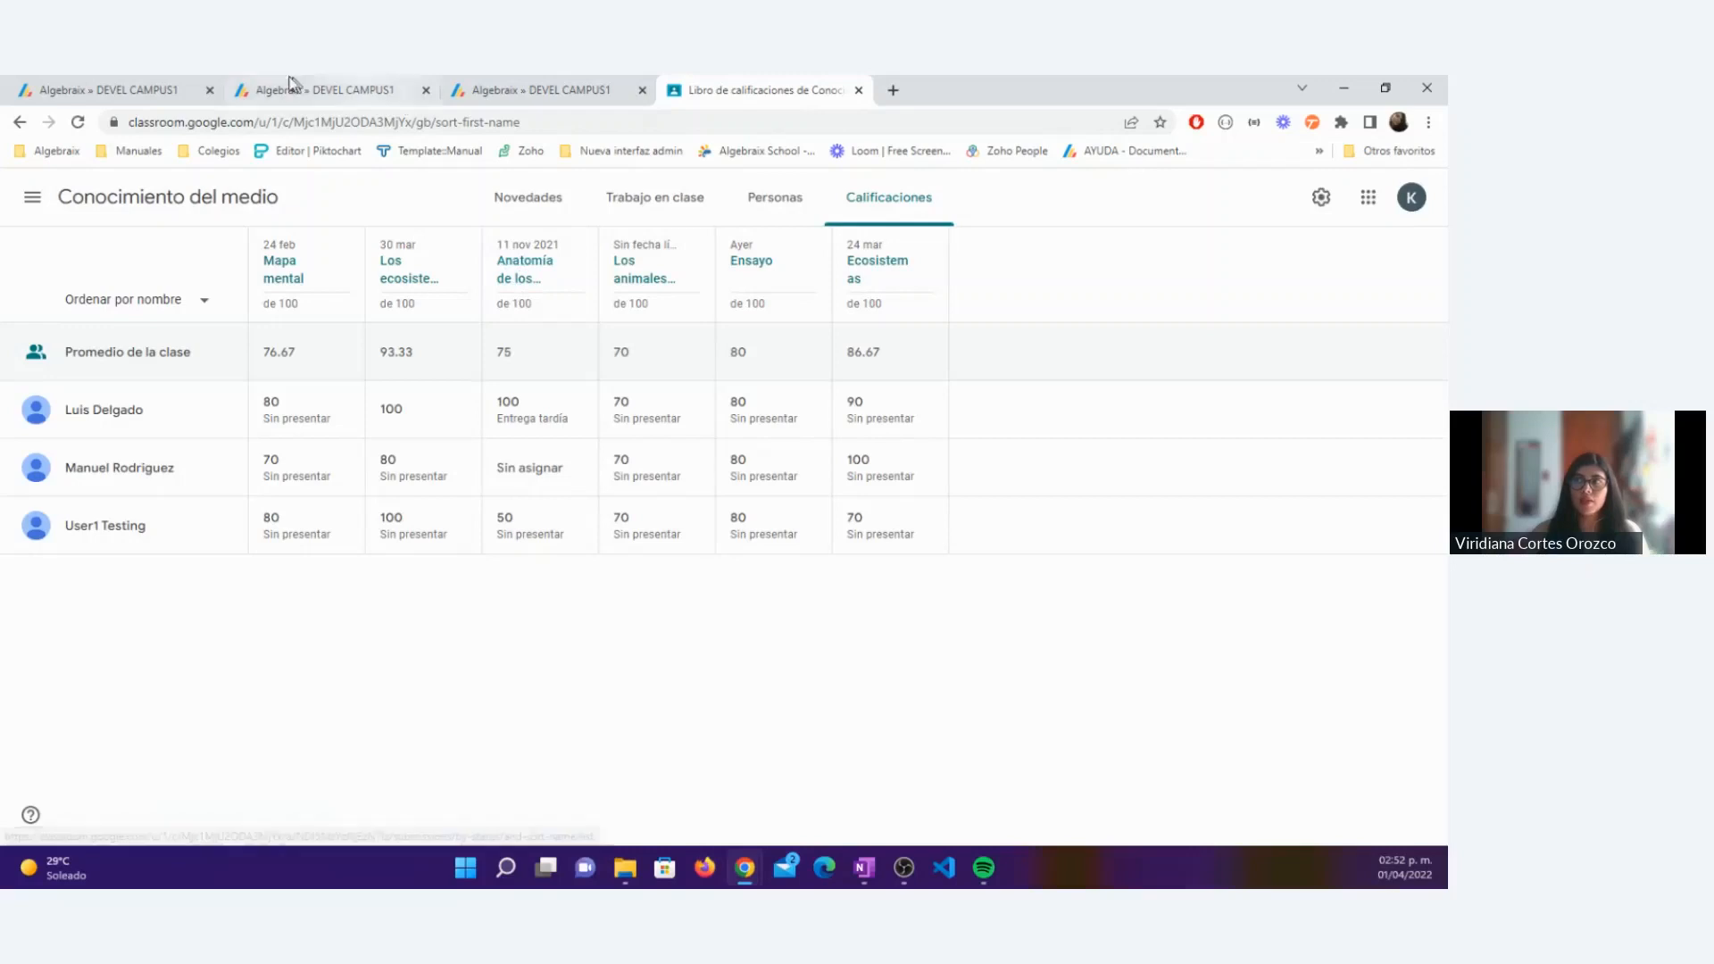
Step: Back in the Algebraix import, choose Primaria » 02 - SEGUNDO » Prim 2-A » Conocimiento del Medio with Trimestre 1 and proceed to the activities
{"action": "left_click", "coordinate": [131, 90]}
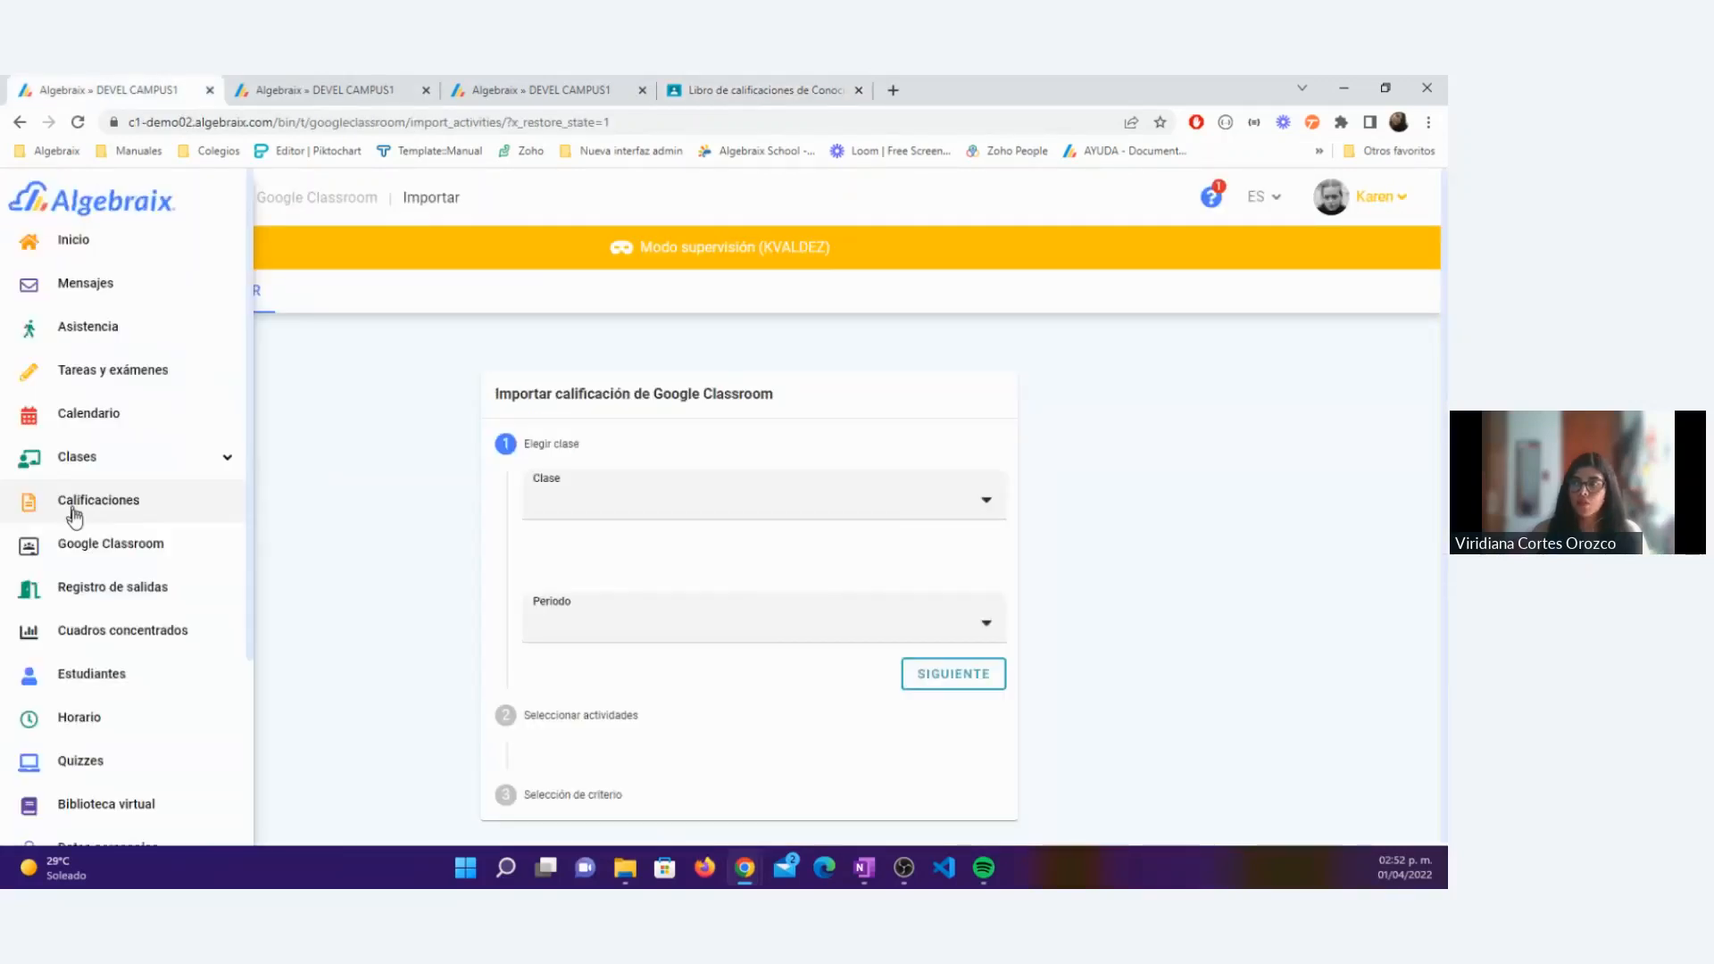
{"action": "left_click", "coordinate": [633, 508]}
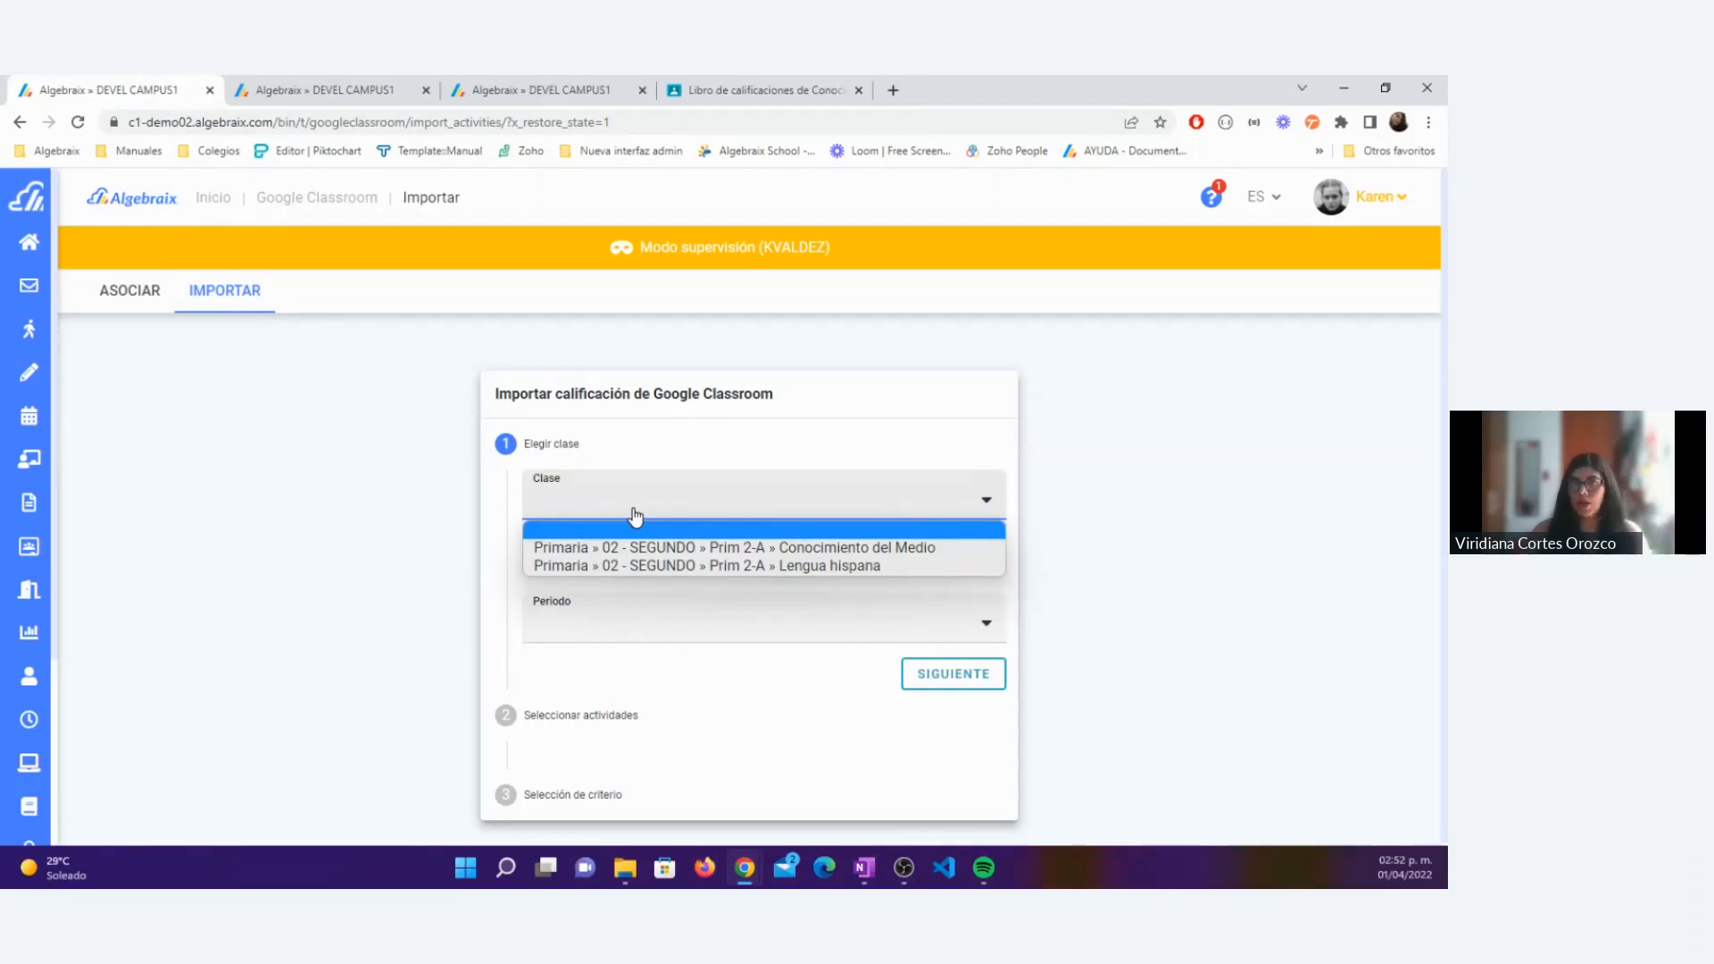
{"action": "left_click", "coordinate": [670, 548]}
{"action": "left_click", "coordinate": [602, 636]}
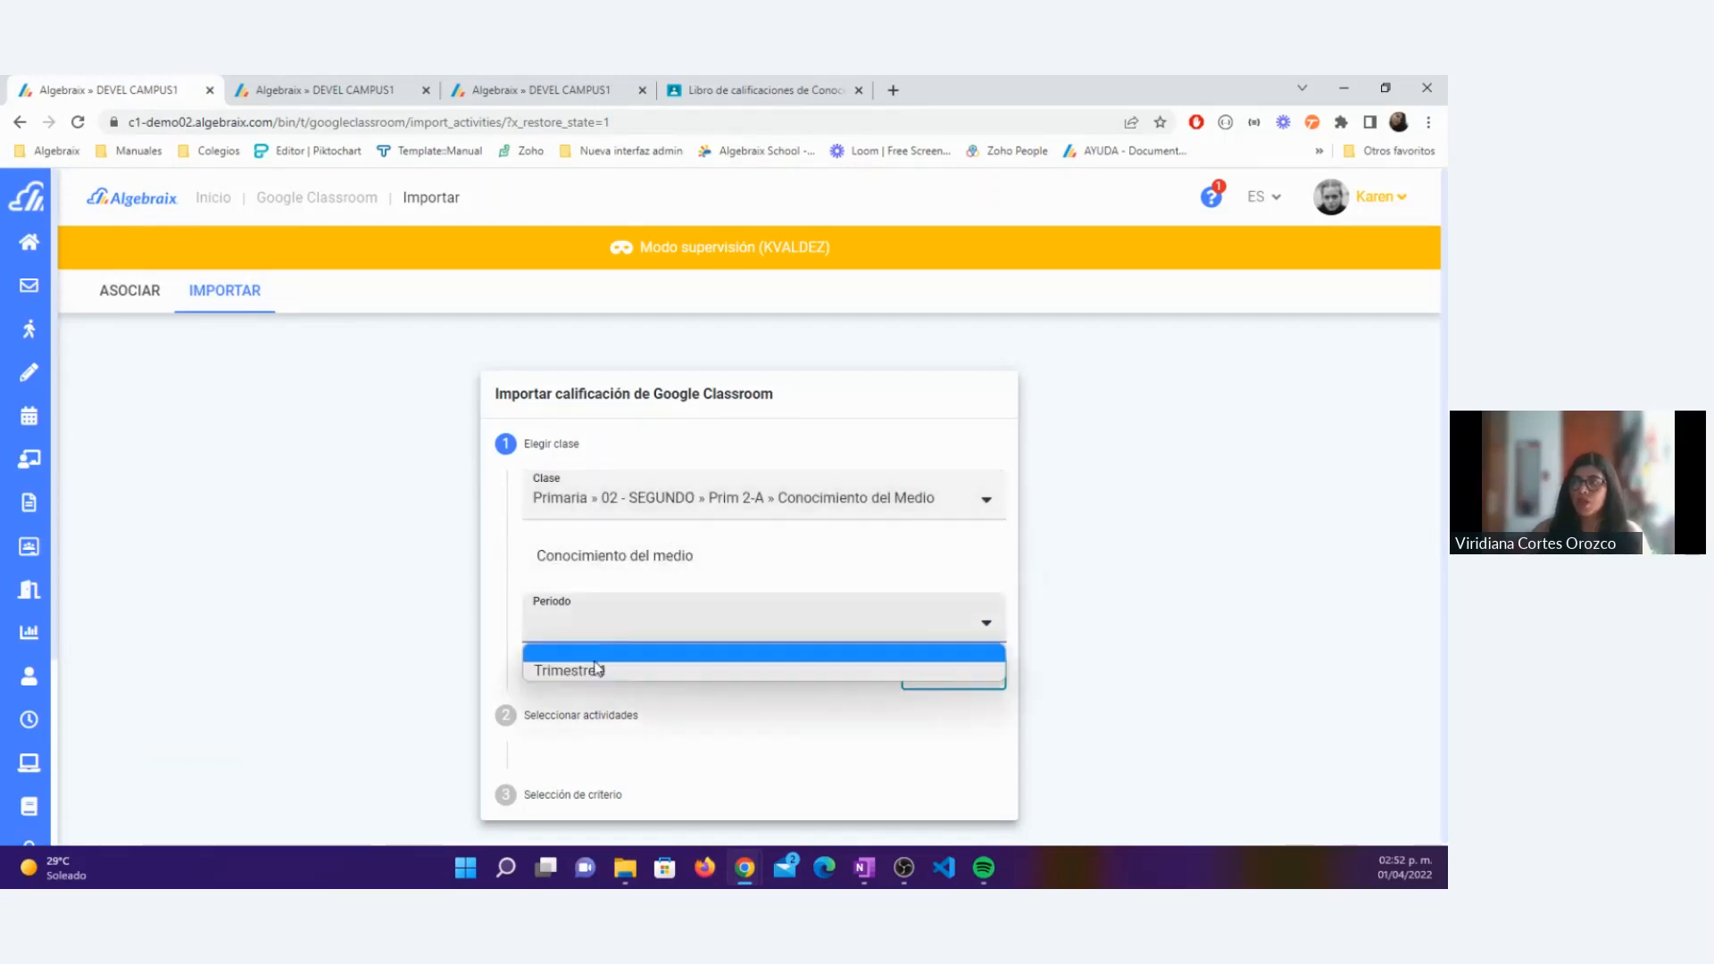
{"action": "left_click", "coordinate": [591, 671]}
{"action": "left_click", "coordinate": [945, 678]}
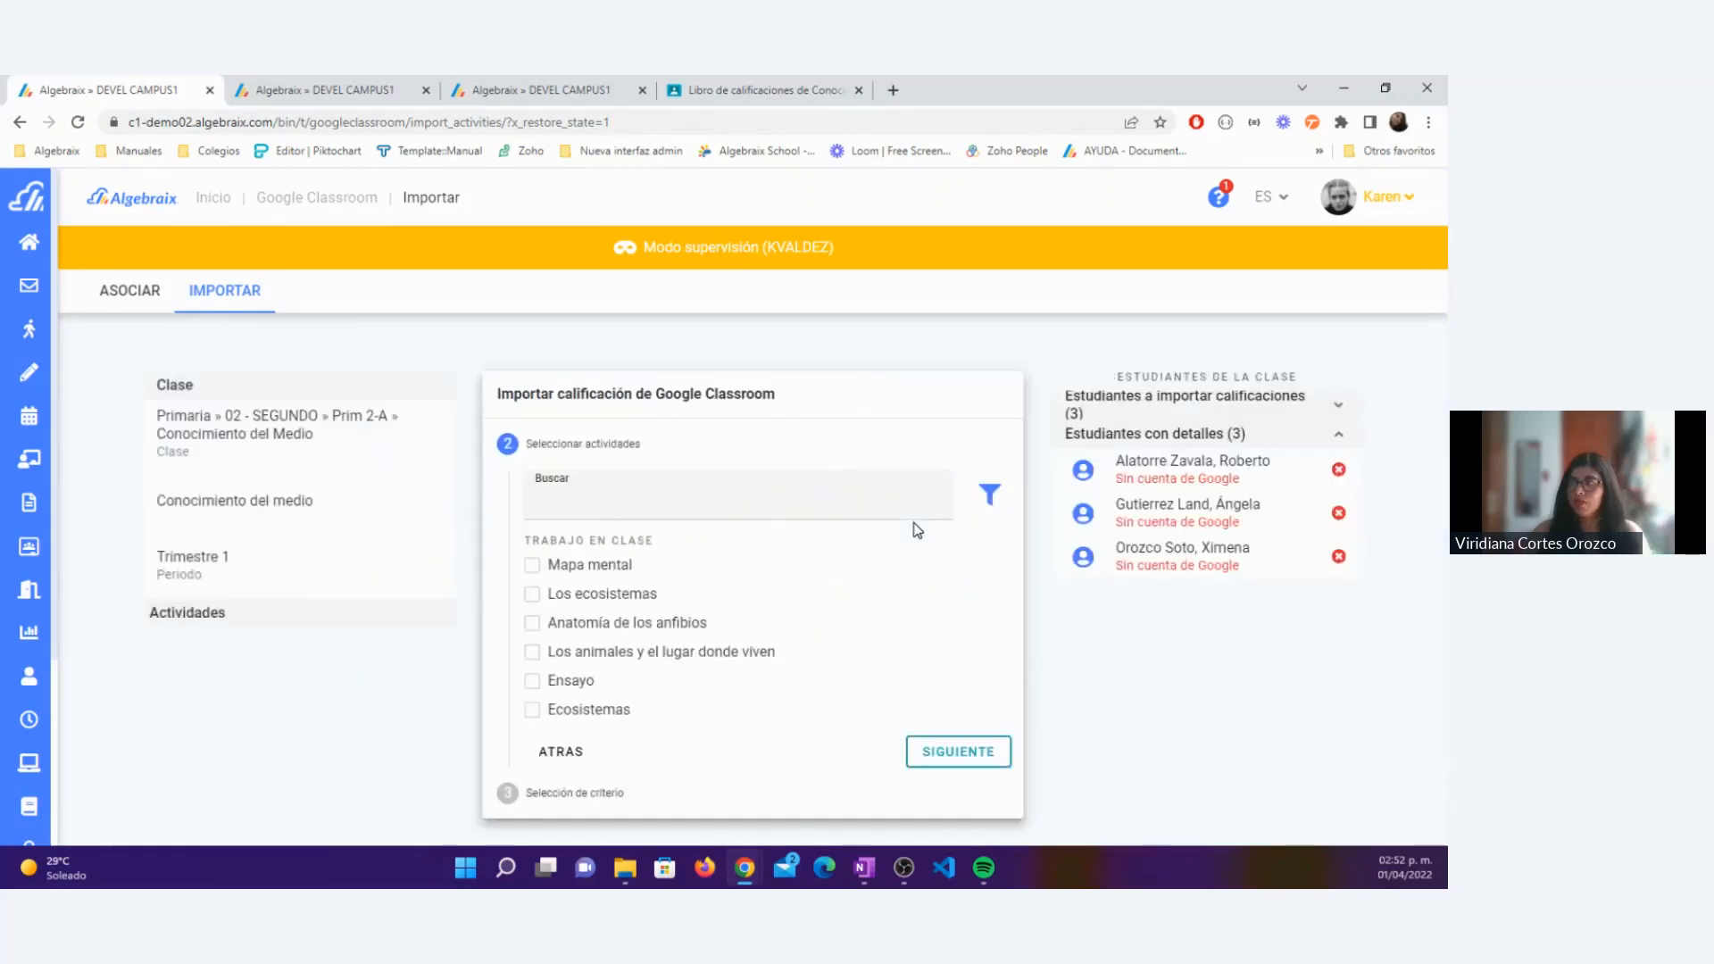
Step: Select Anatomía de los anfibios, assign it to the Tareas (20.0%) criterion as a new activity, and continue to import verification
{"action": "left_click", "coordinate": [598, 625]}
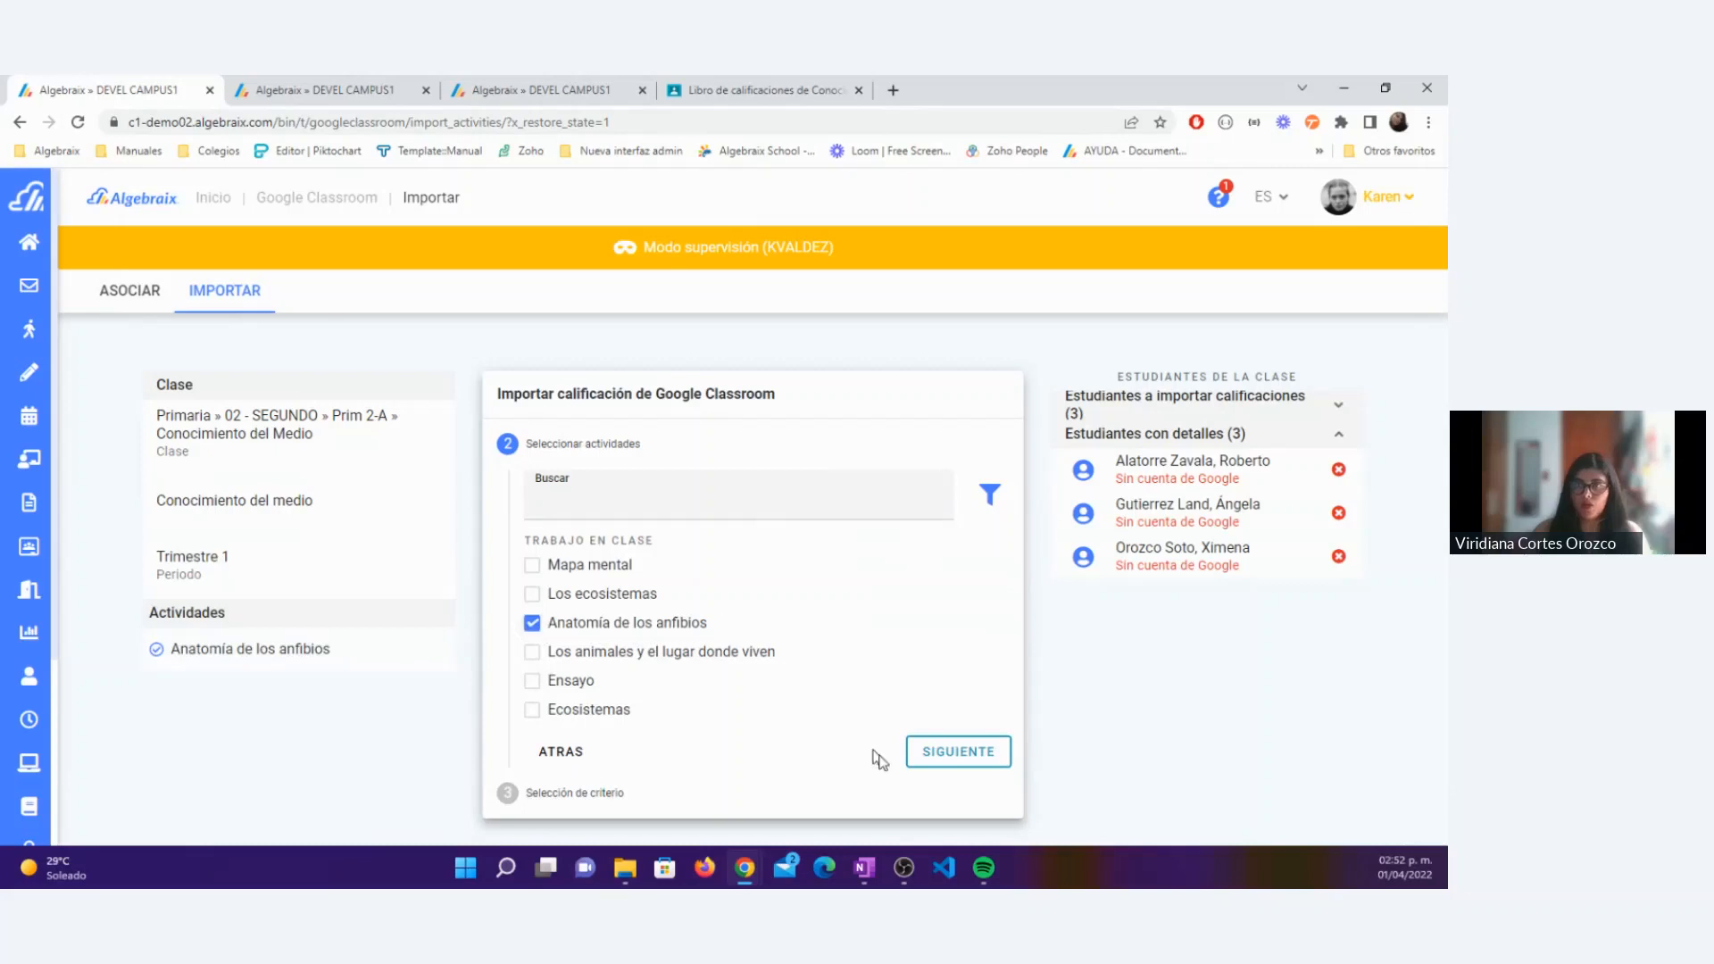
{"action": "left_click", "coordinate": [924, 757]}
{"action": "left_click", "coordinate": [857, 621]}
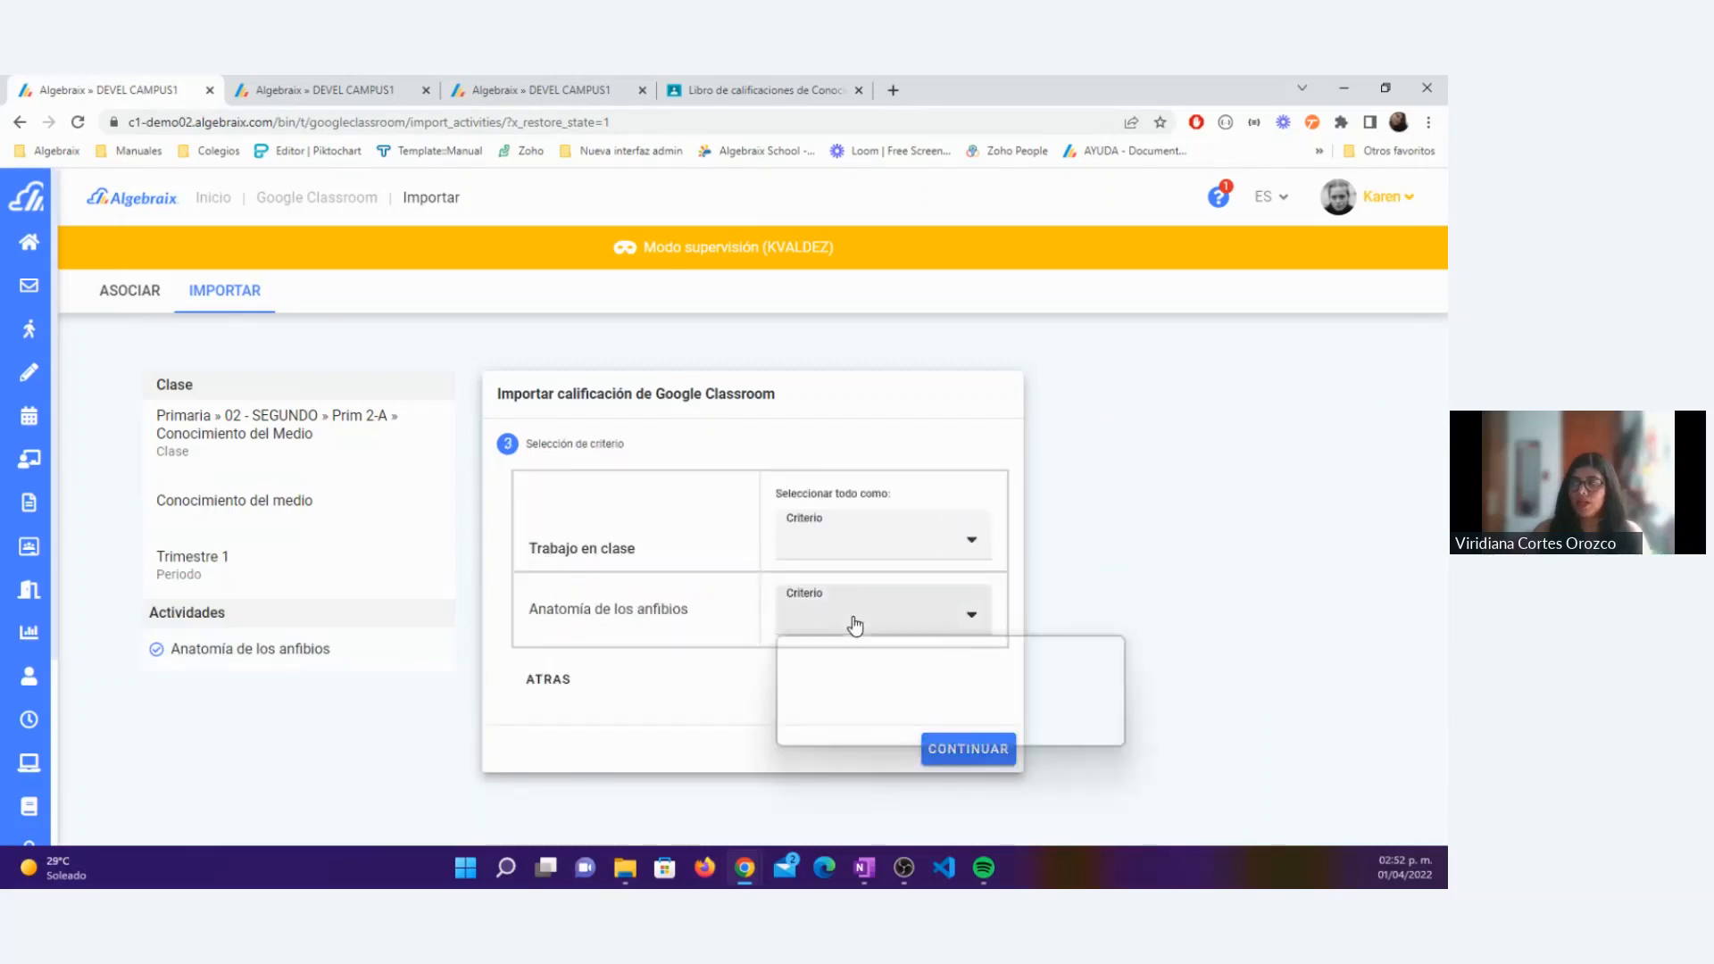
{"action": "left_click", "coordinate": [834, 736]}
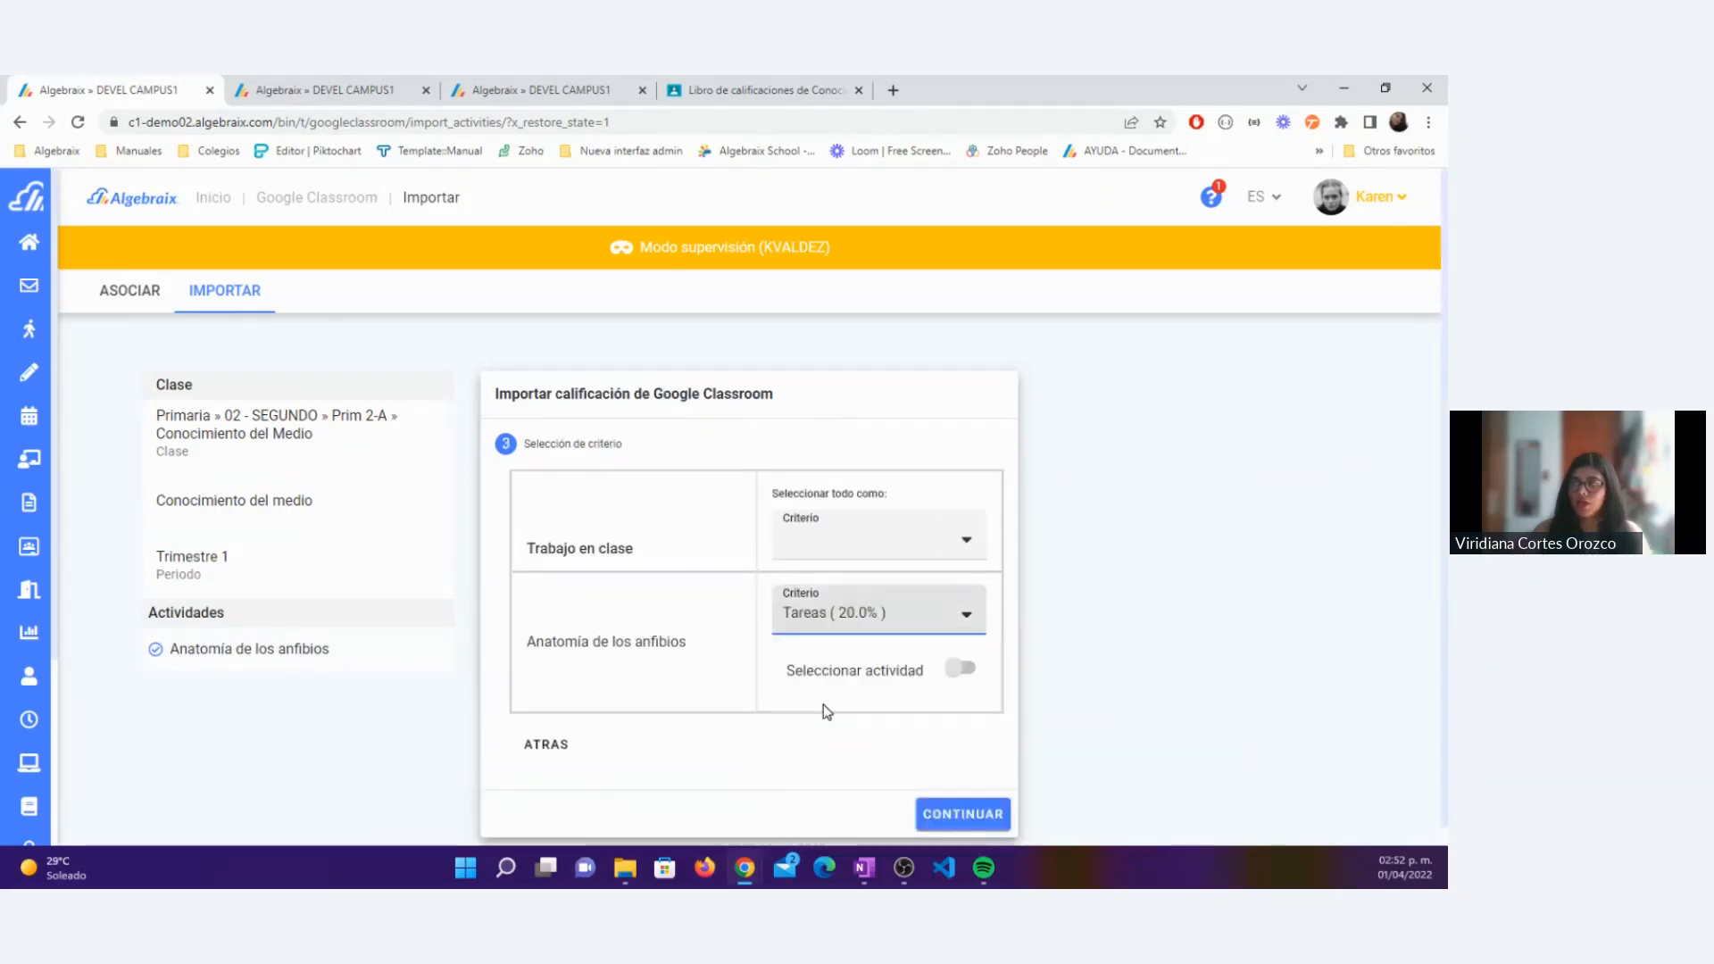
{"action": "left_click", "coordinate": [946, 816]}
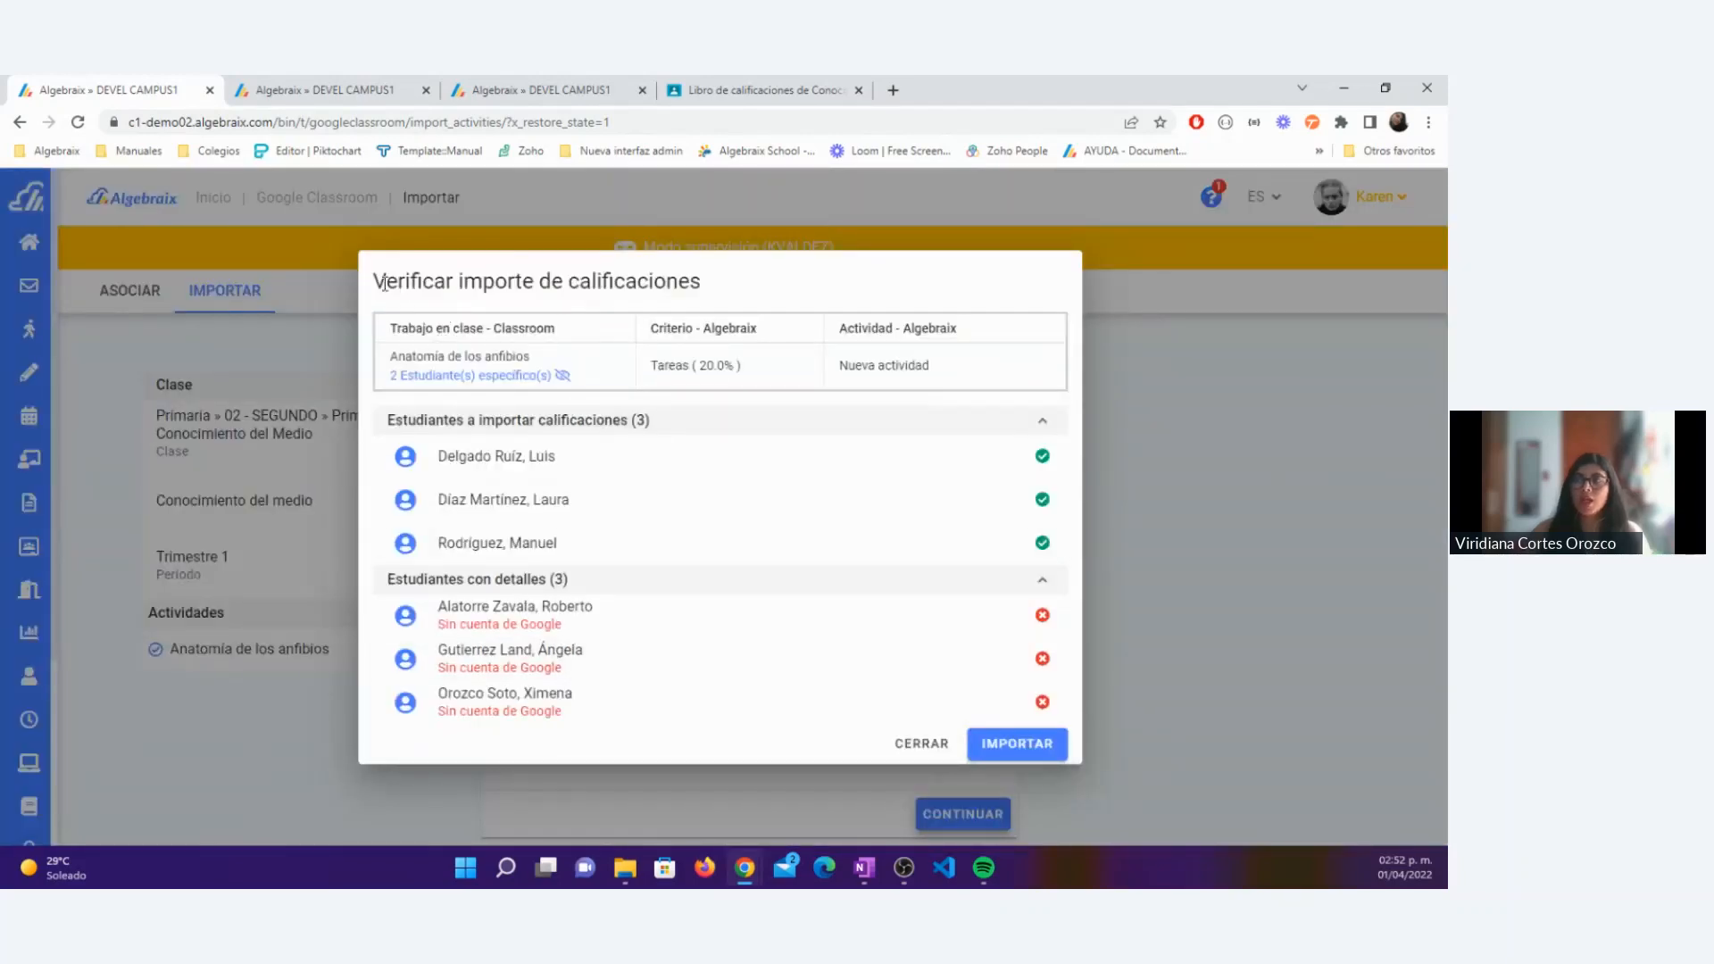
Step: Check the Anatomía de los anfibios import details, including which specific students it covers, its criterion and activity, and import the grades
{"action": "left_click_drag", "start_coordinate": [373, 286], "coordinate": [702, 285]}
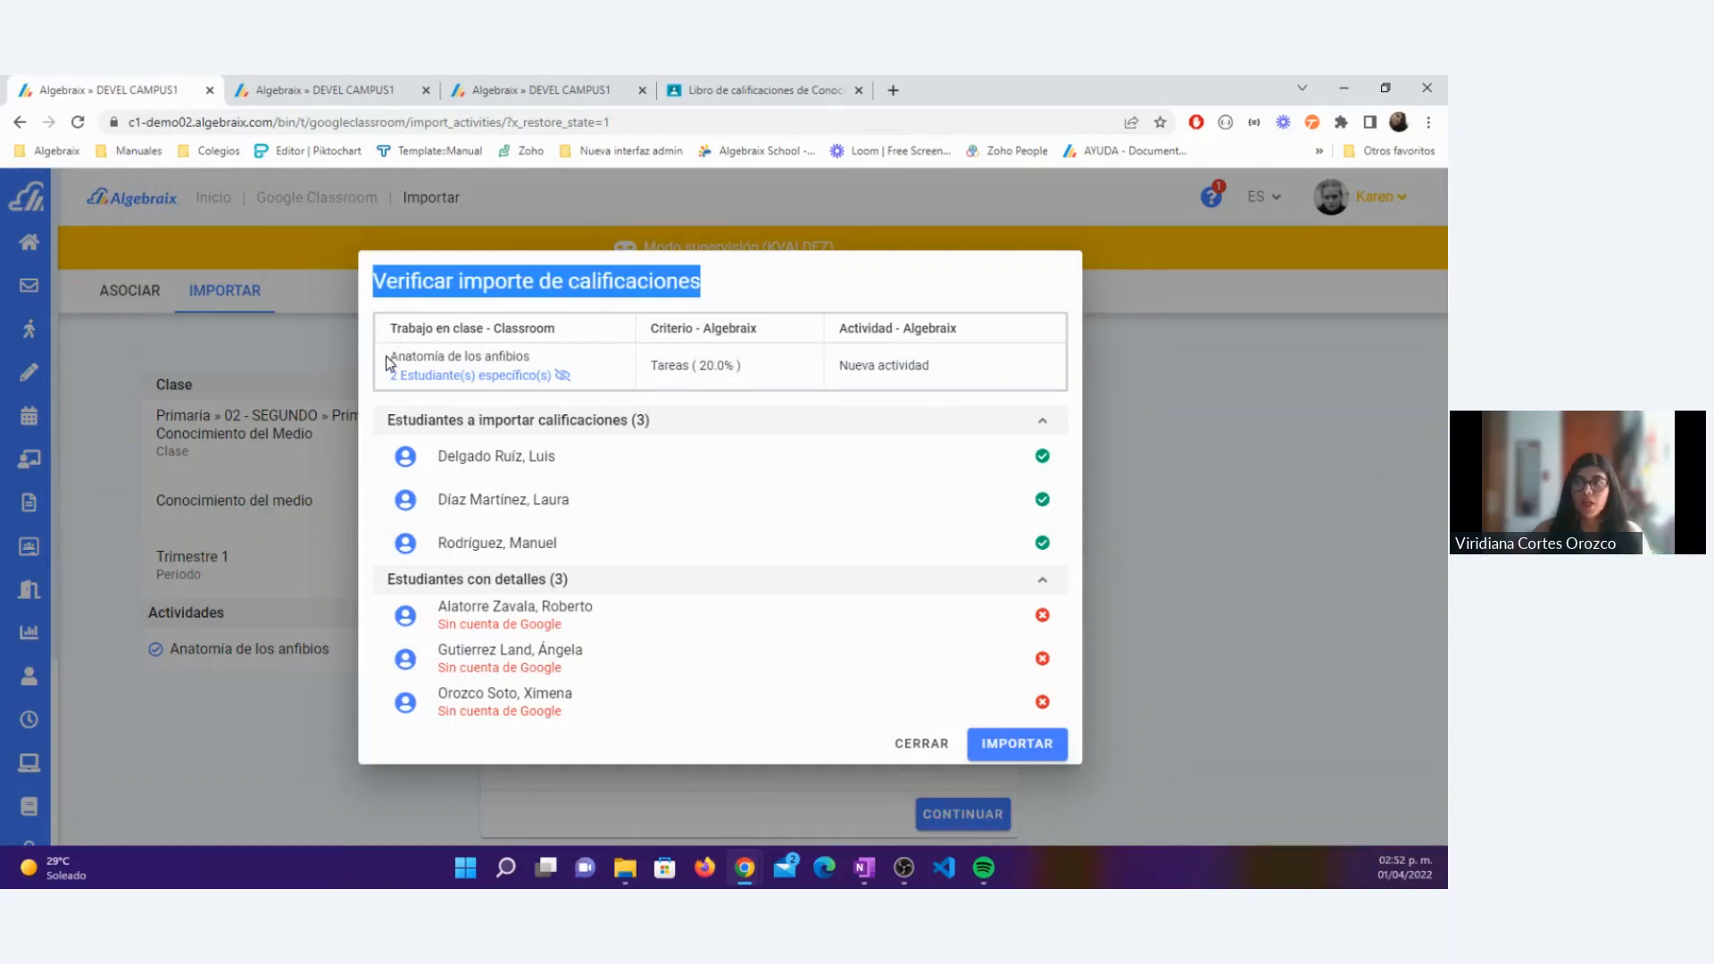
{"action": "left_click_drag", "start_coordinate": [386, 357], "coordinate": [546, 360]}
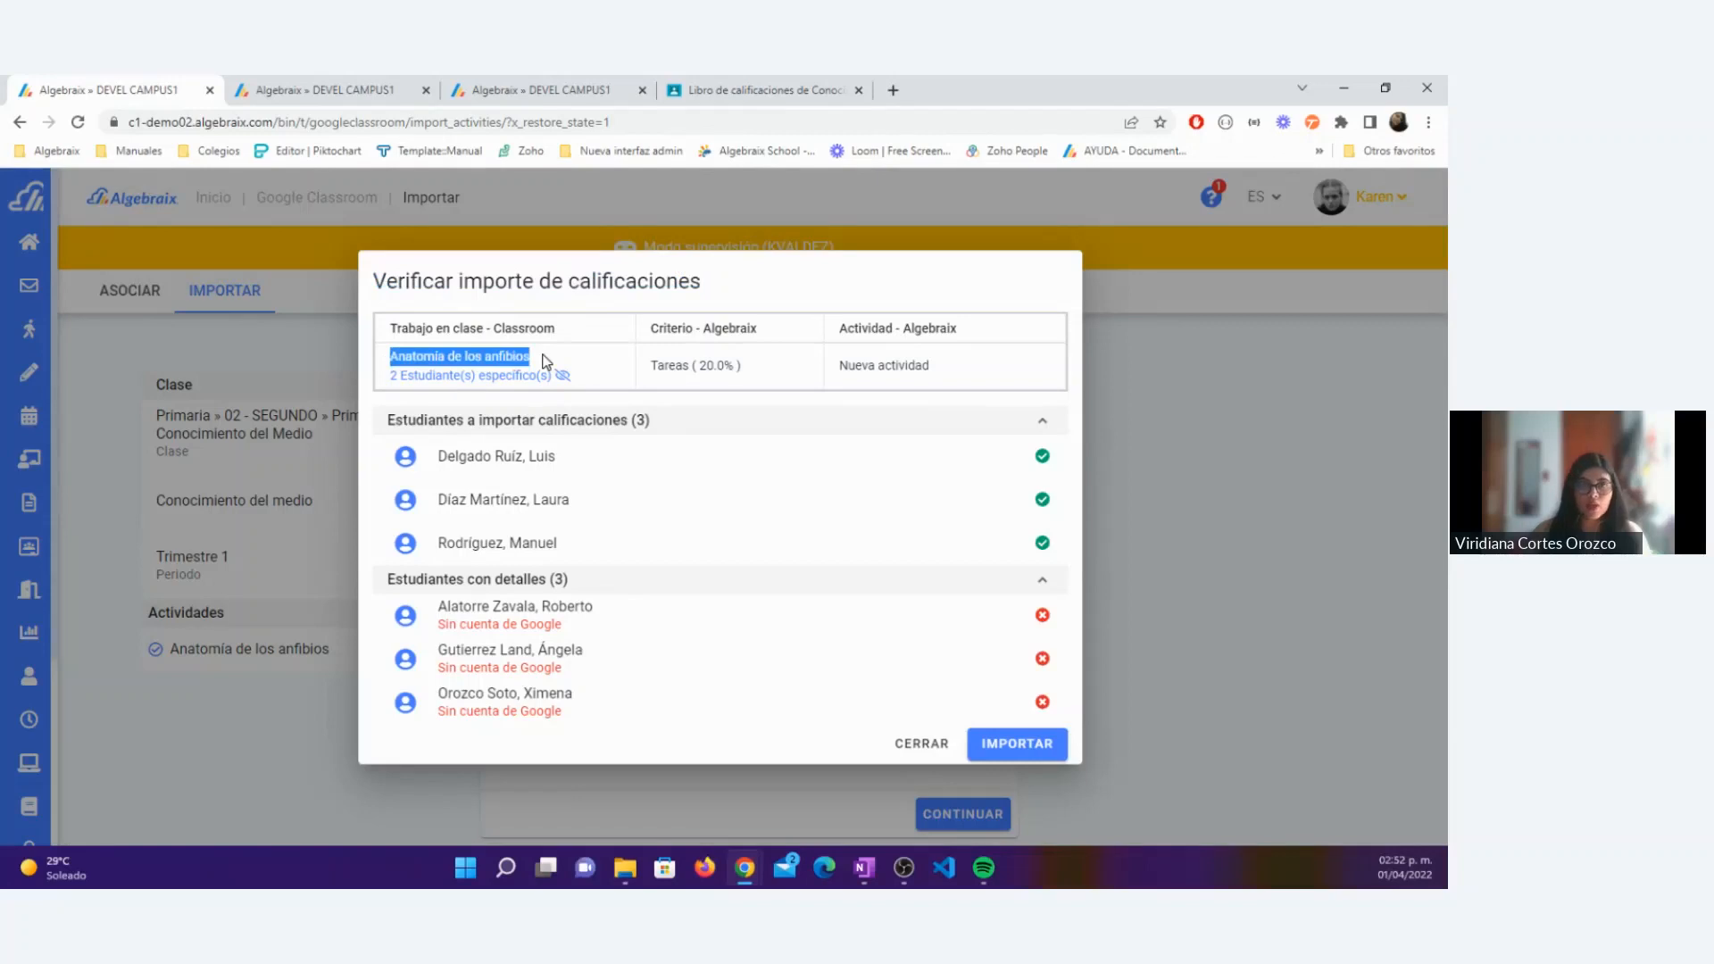
{"action": "left_click", "coordinate": [499, 379]}
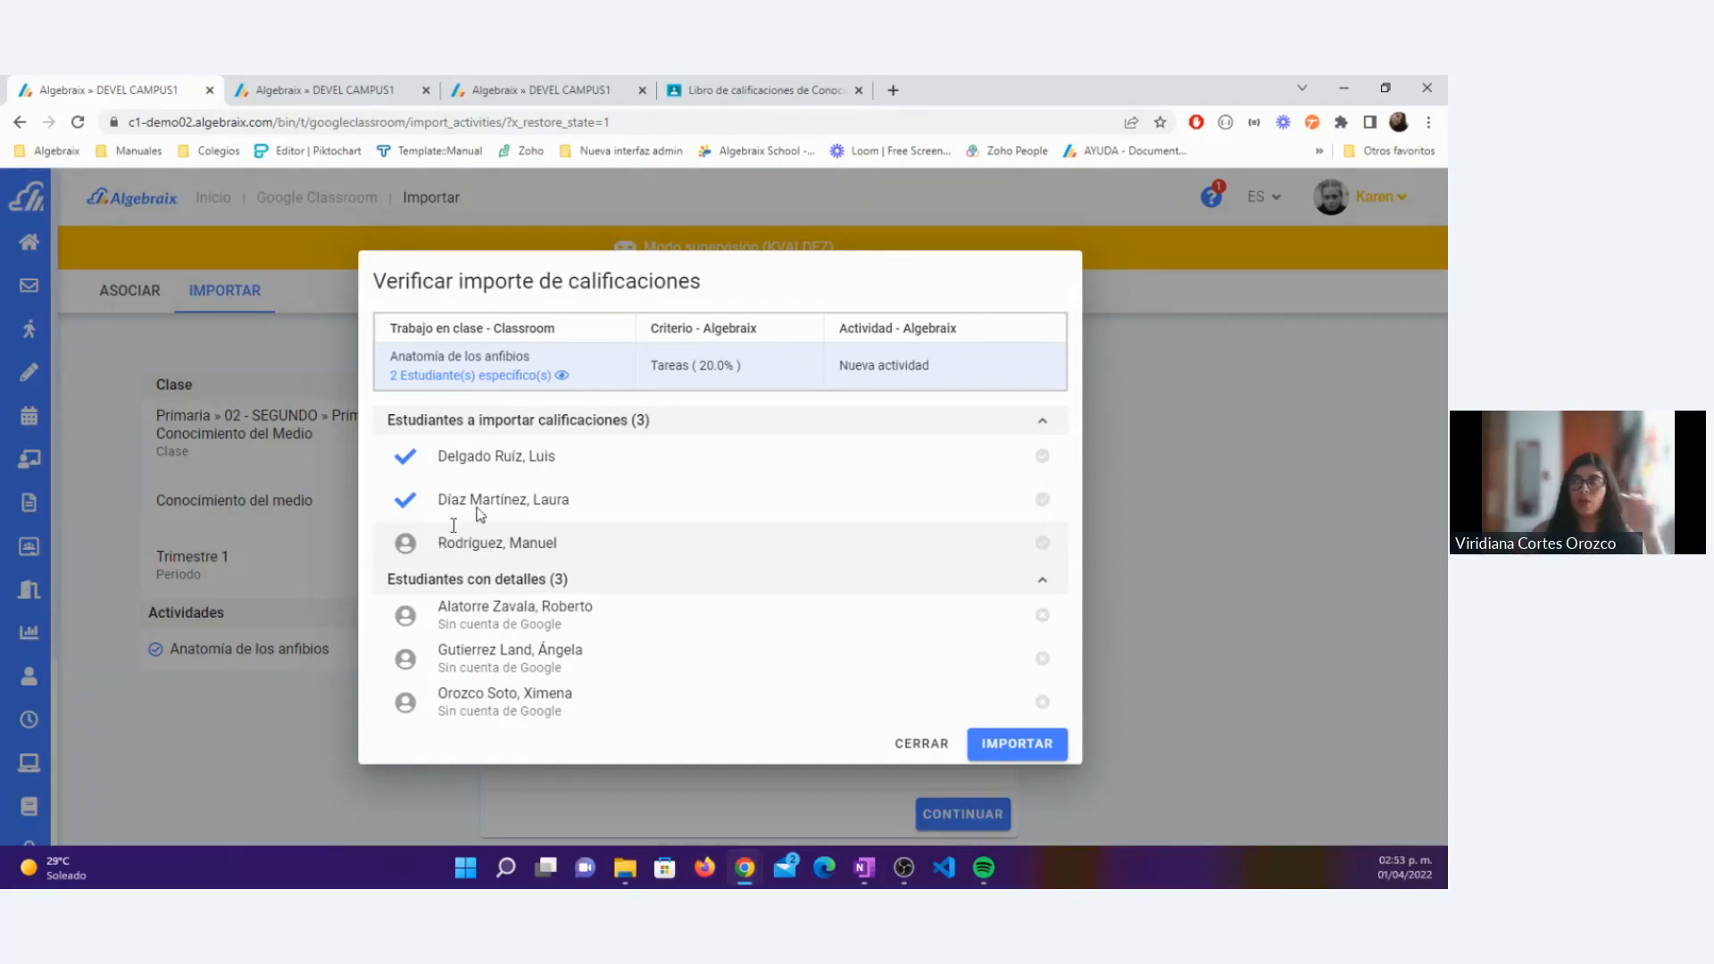
{"action": "left_click", "coordinate": [454, 382]}
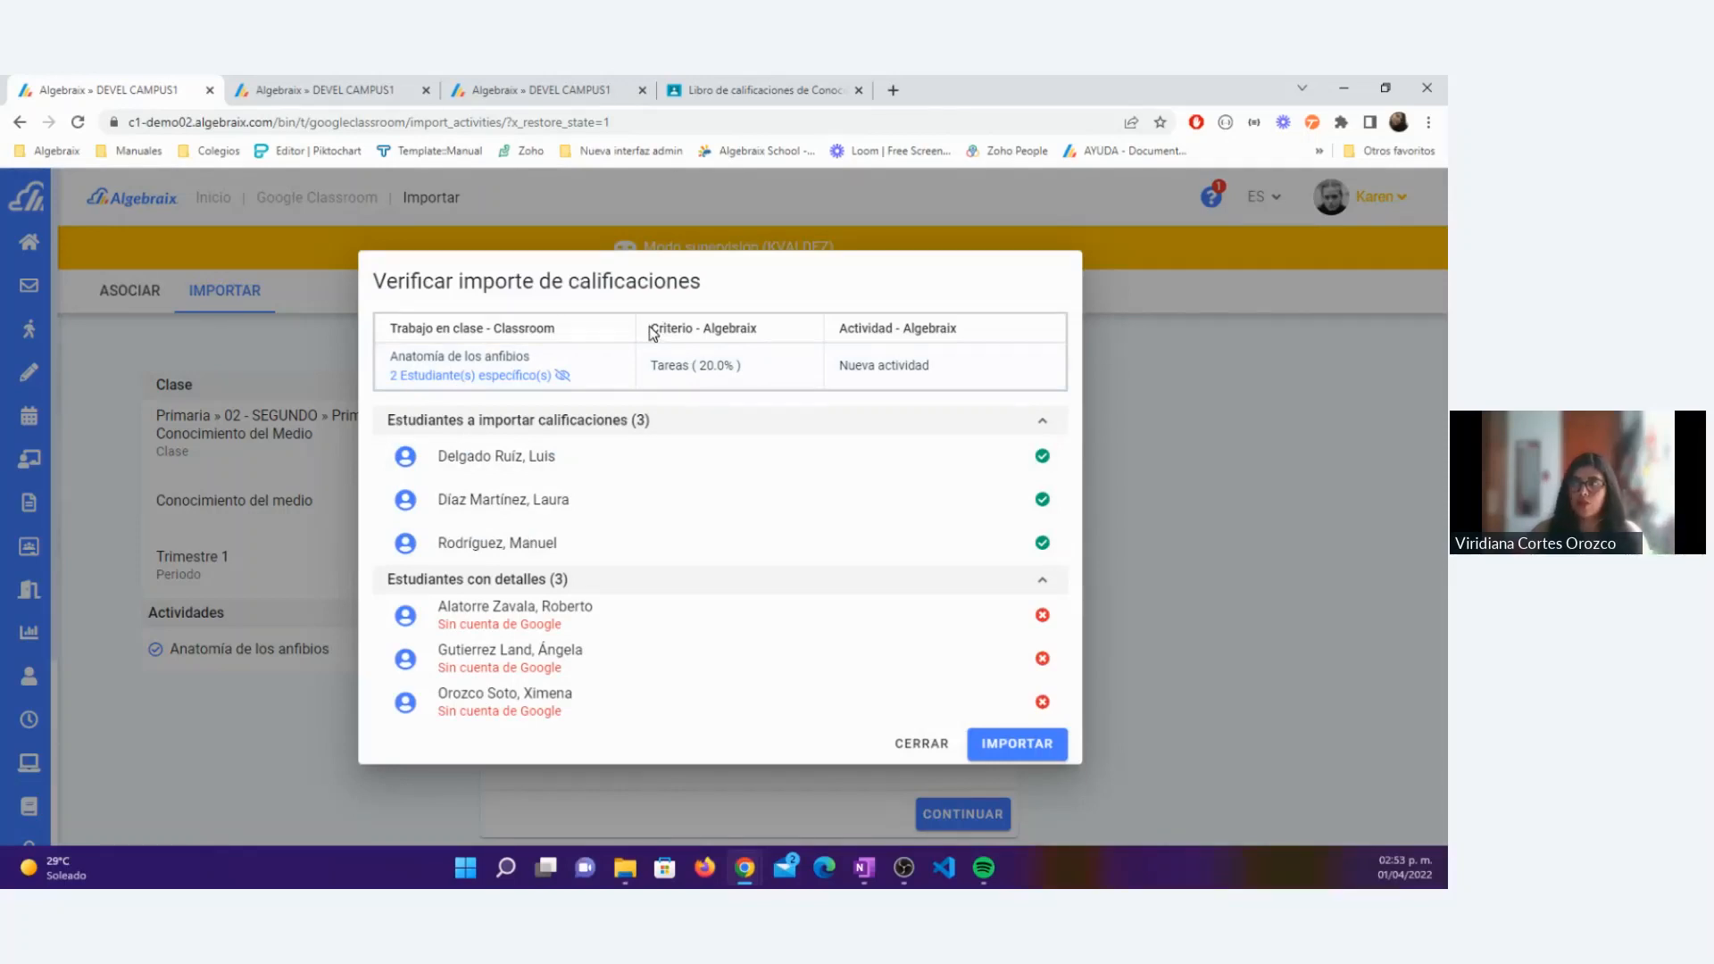
{"action": "left_click_drag", "start_coordinate": [652, 367], "coordinate": [952, 366]}
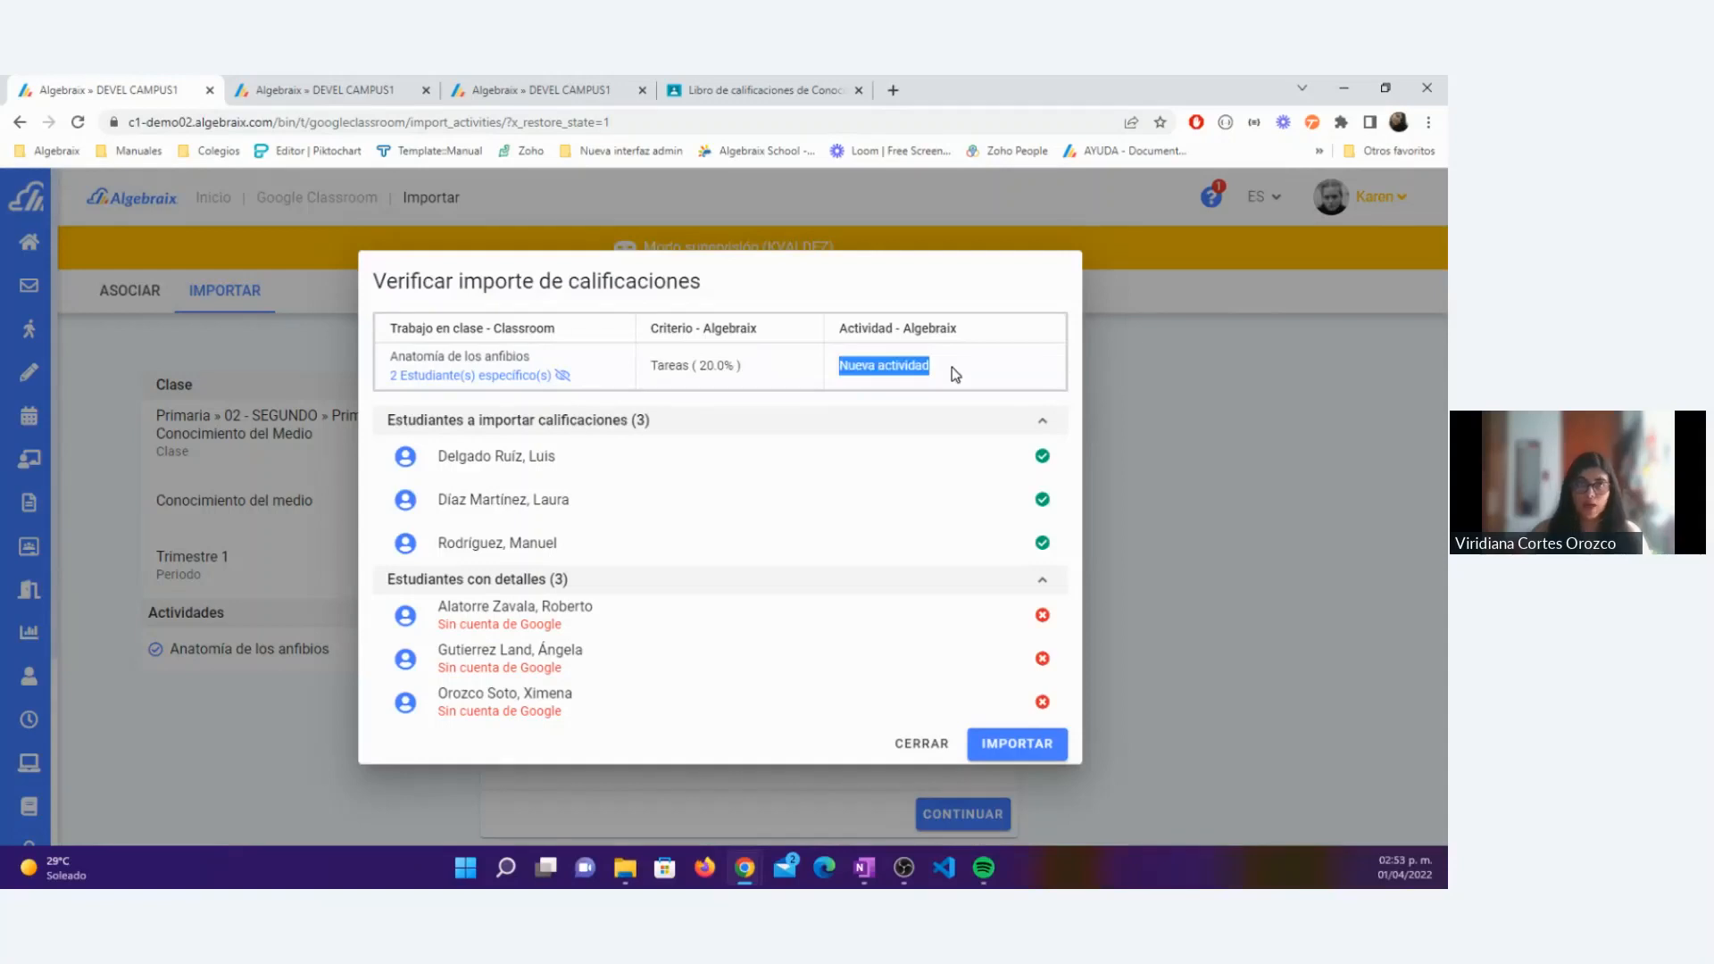
{"action": "left_click", "coordinate": [1056, 748]}
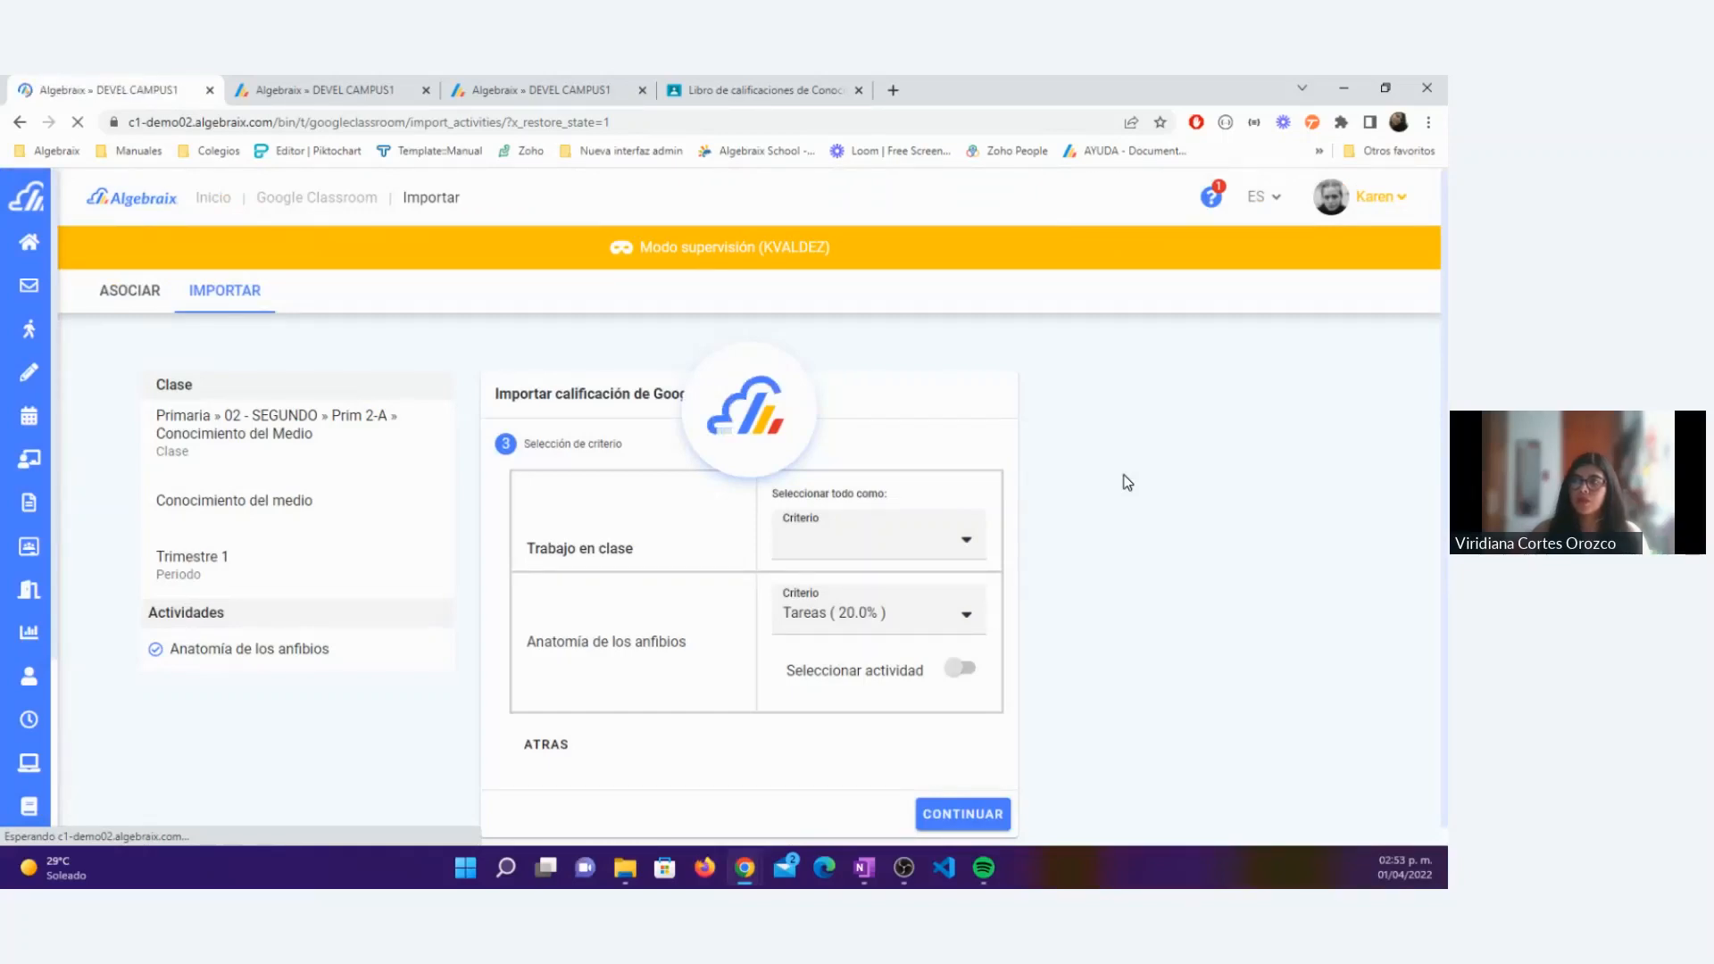
Step: Leave the activity form open in the other Algebraix page and go to the 02 - SEGUNDO : Conocimiento del Medio class
{"action": "left_click", "coordinate": [526, 89]}
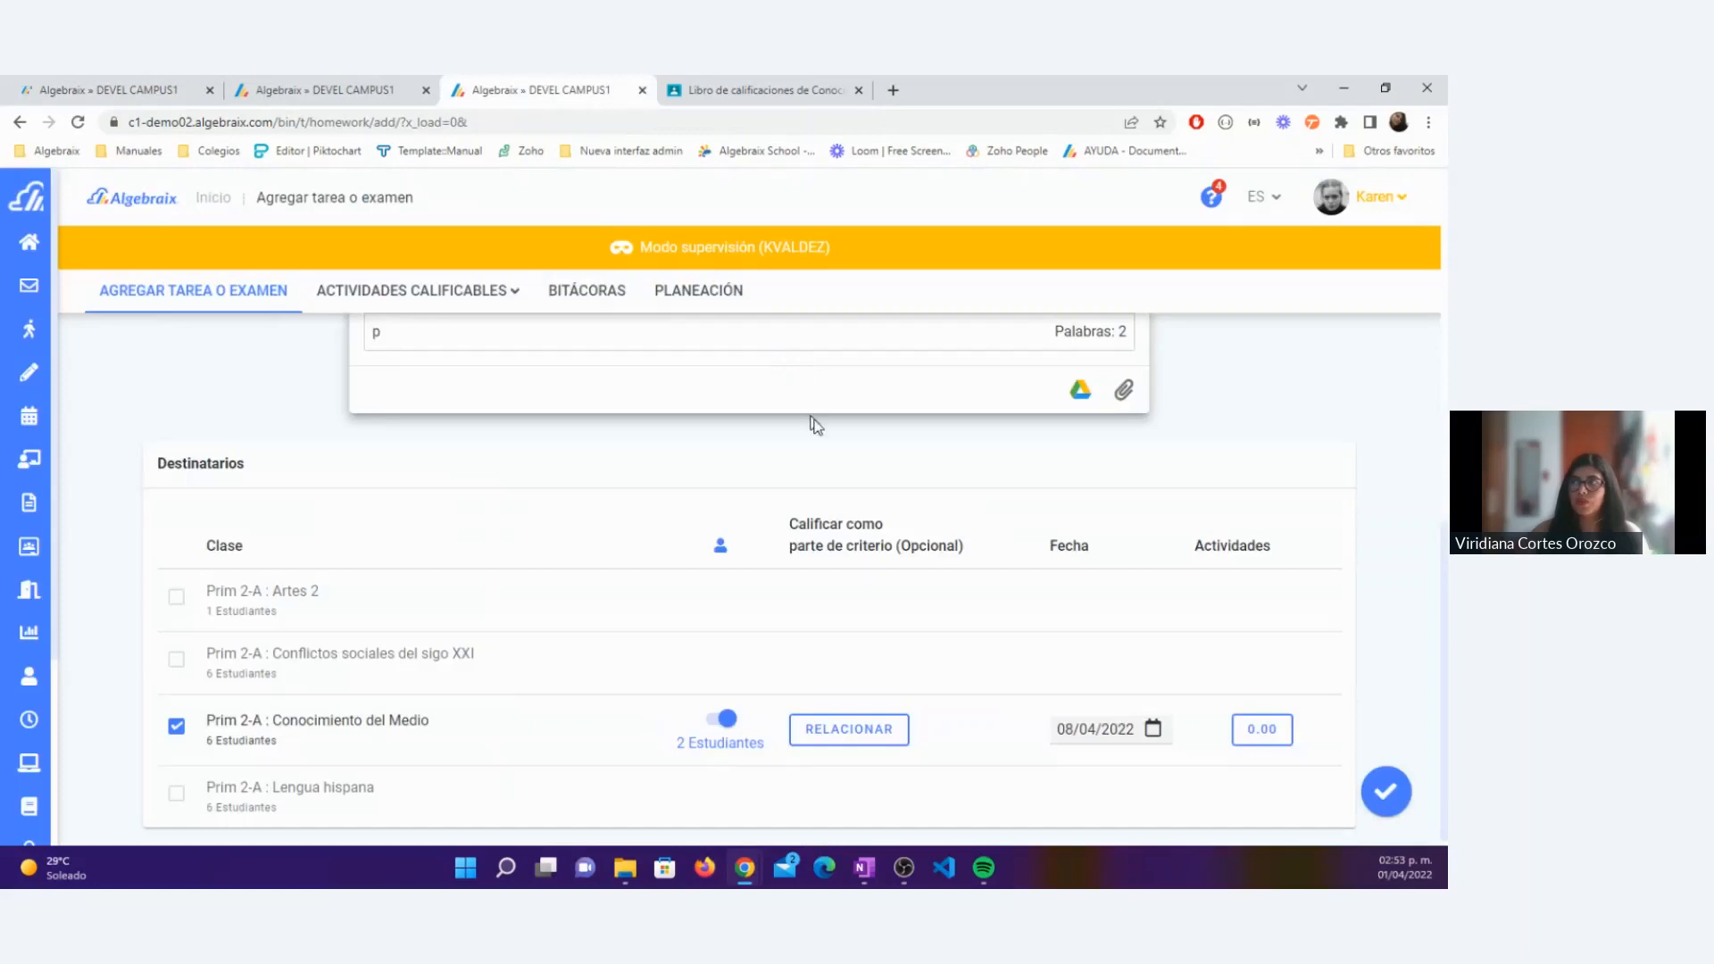
{"action": "scroll", "coordinate": [815, 426], "scroll_direction": "up", "scroll_amount": 4}
{"action": "scroll", "coordinate": [818, 429], "scroll_direction": "up", "scroll_amount": 4}
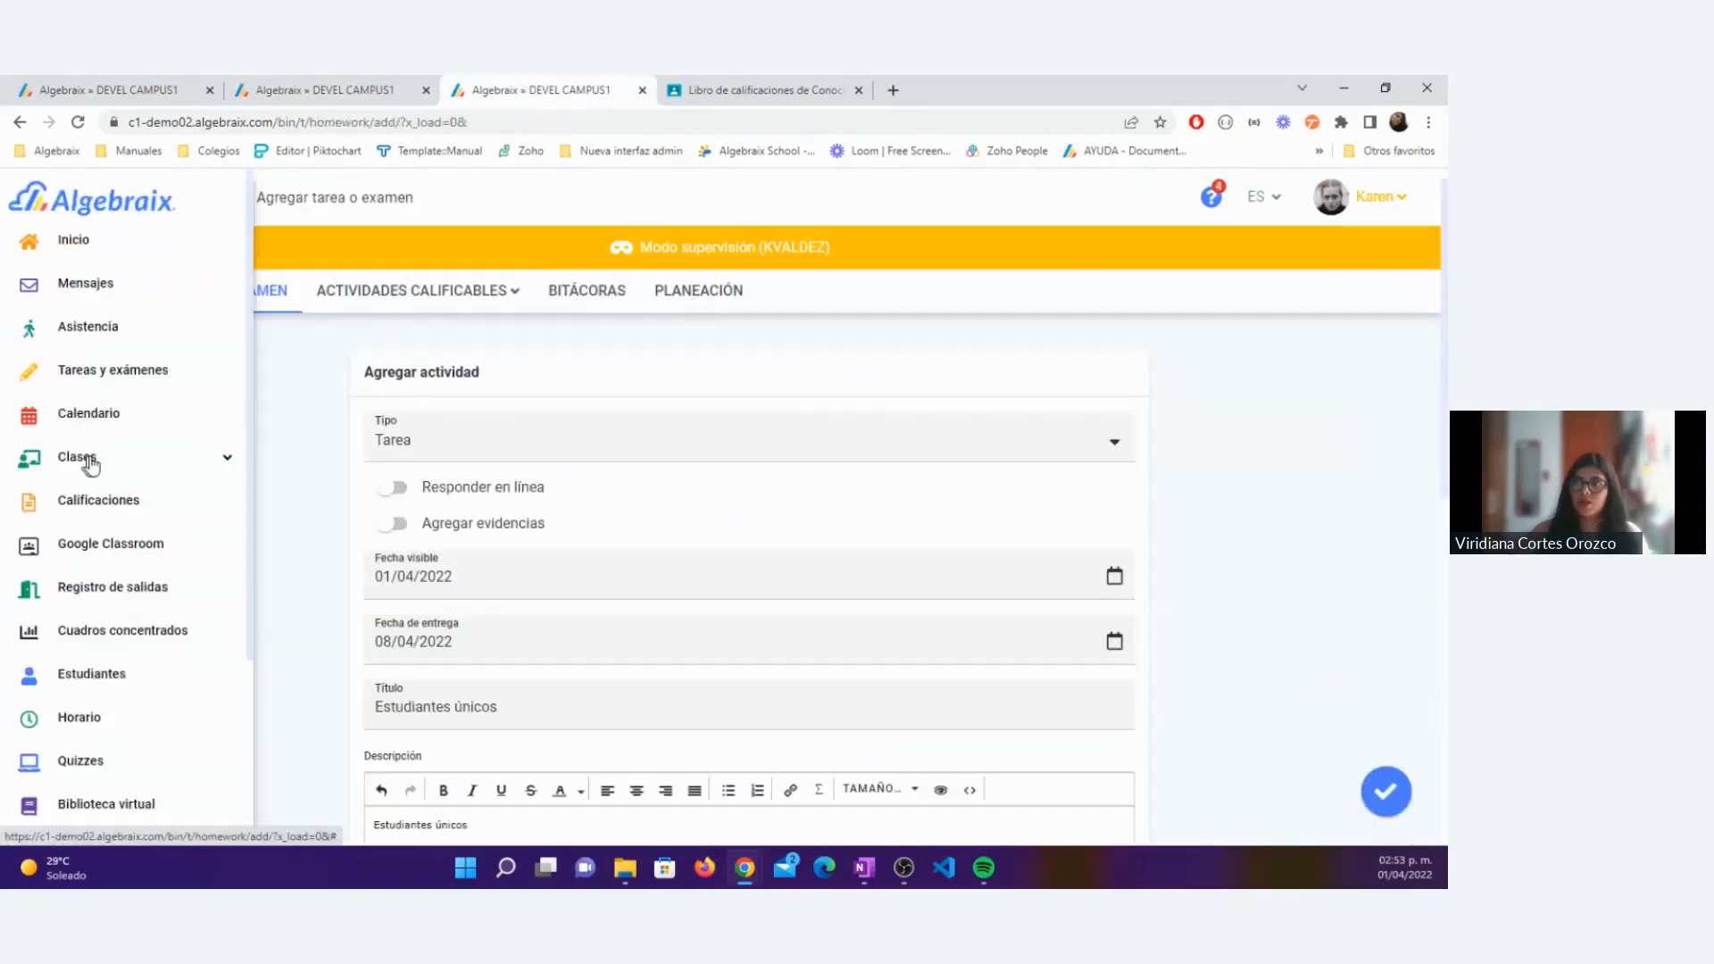
{"action": "left_click", "coordinate": [85, 456]}
{"action": "left_click", "coordinate": [125, 587]}
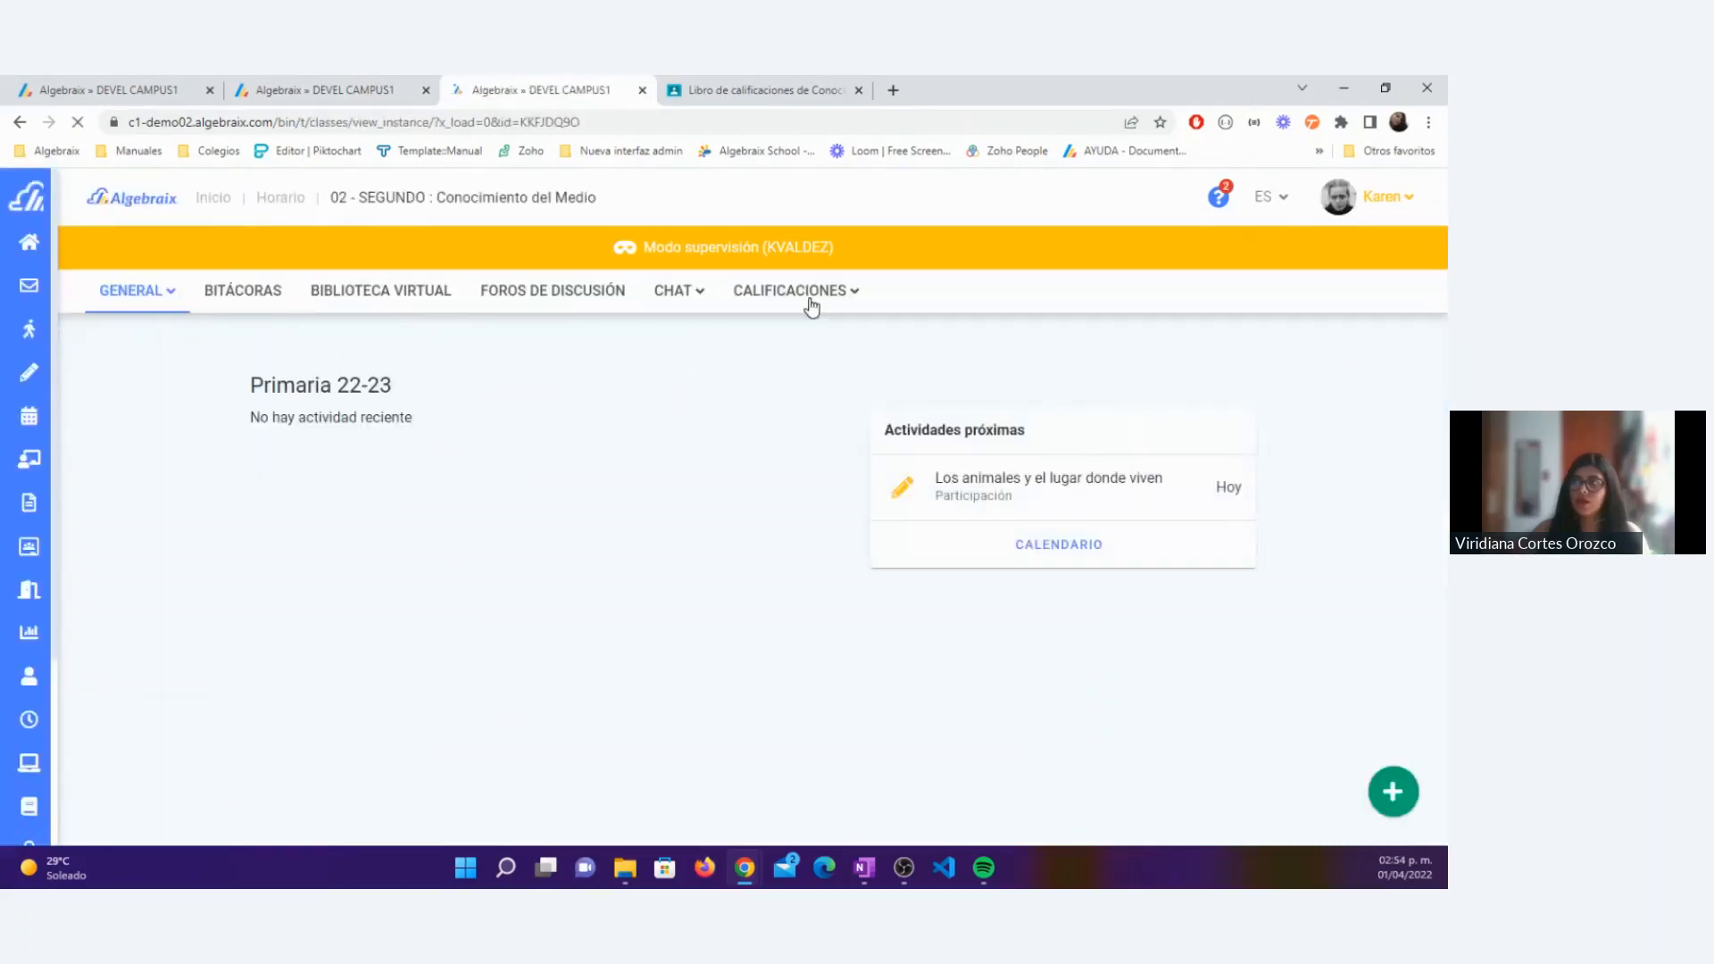
Step: Display the class's Desglose de calificaciones for the period 22-23 » Primaria 22-23 » Trimestre 1
{"action": "left_click", "coordinate": [811, 306]}
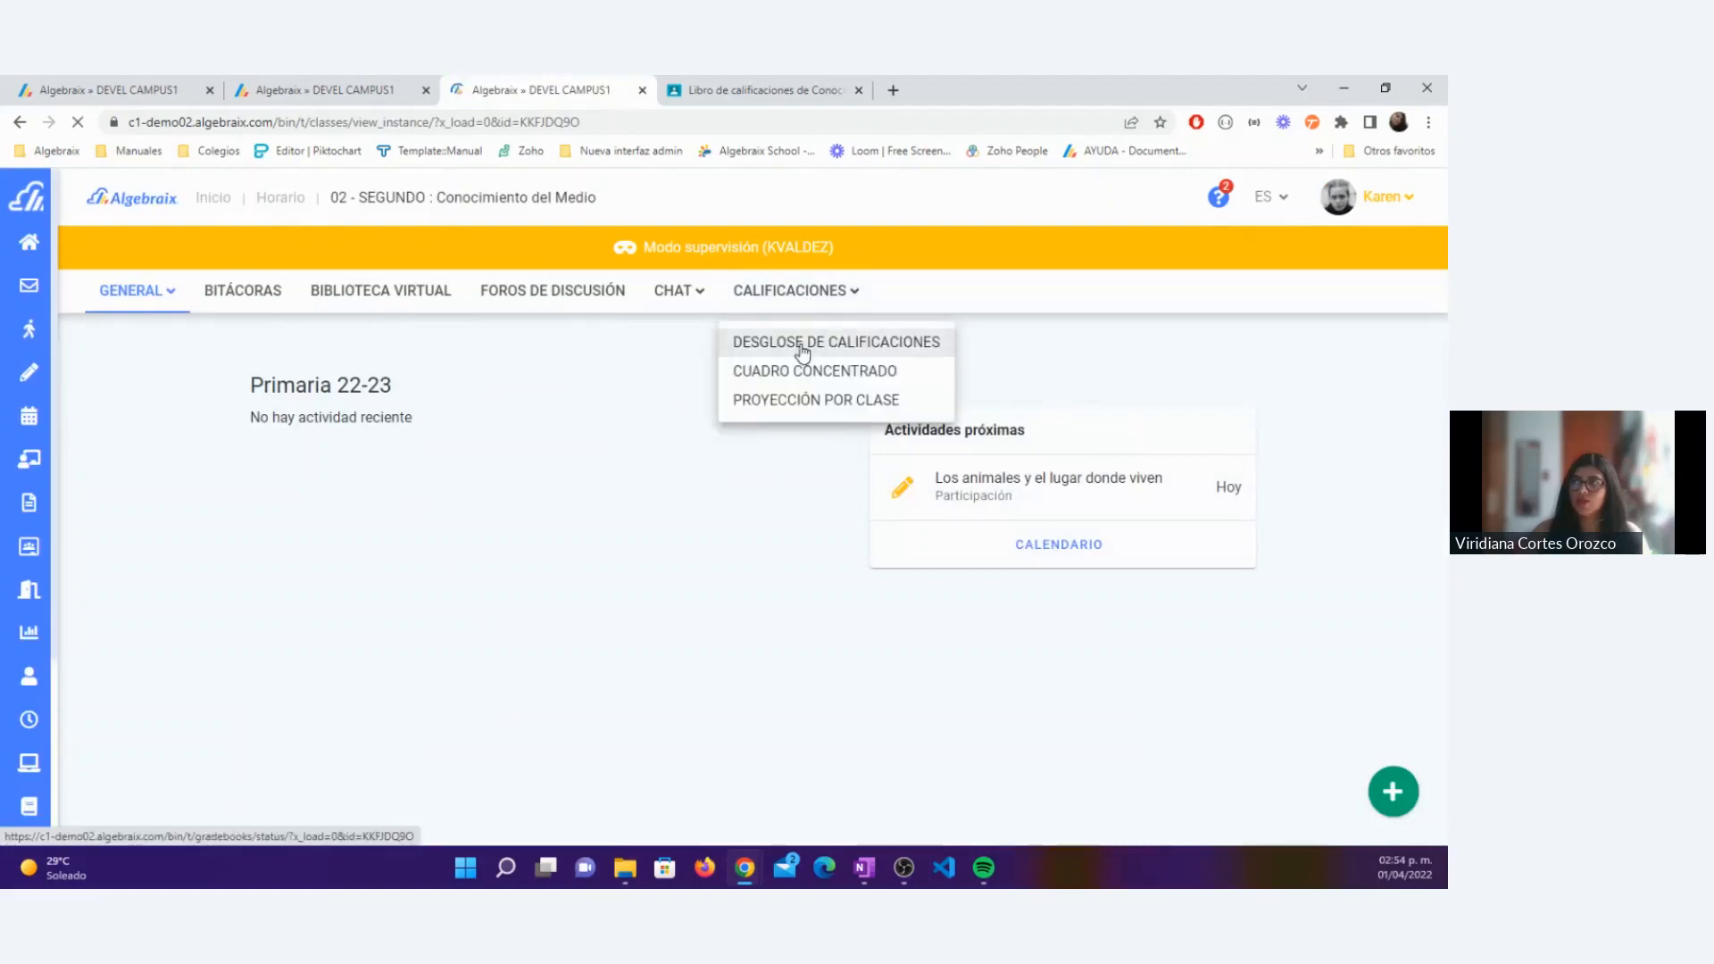
{"action": "left_click", "coordinate": [802, 344]}
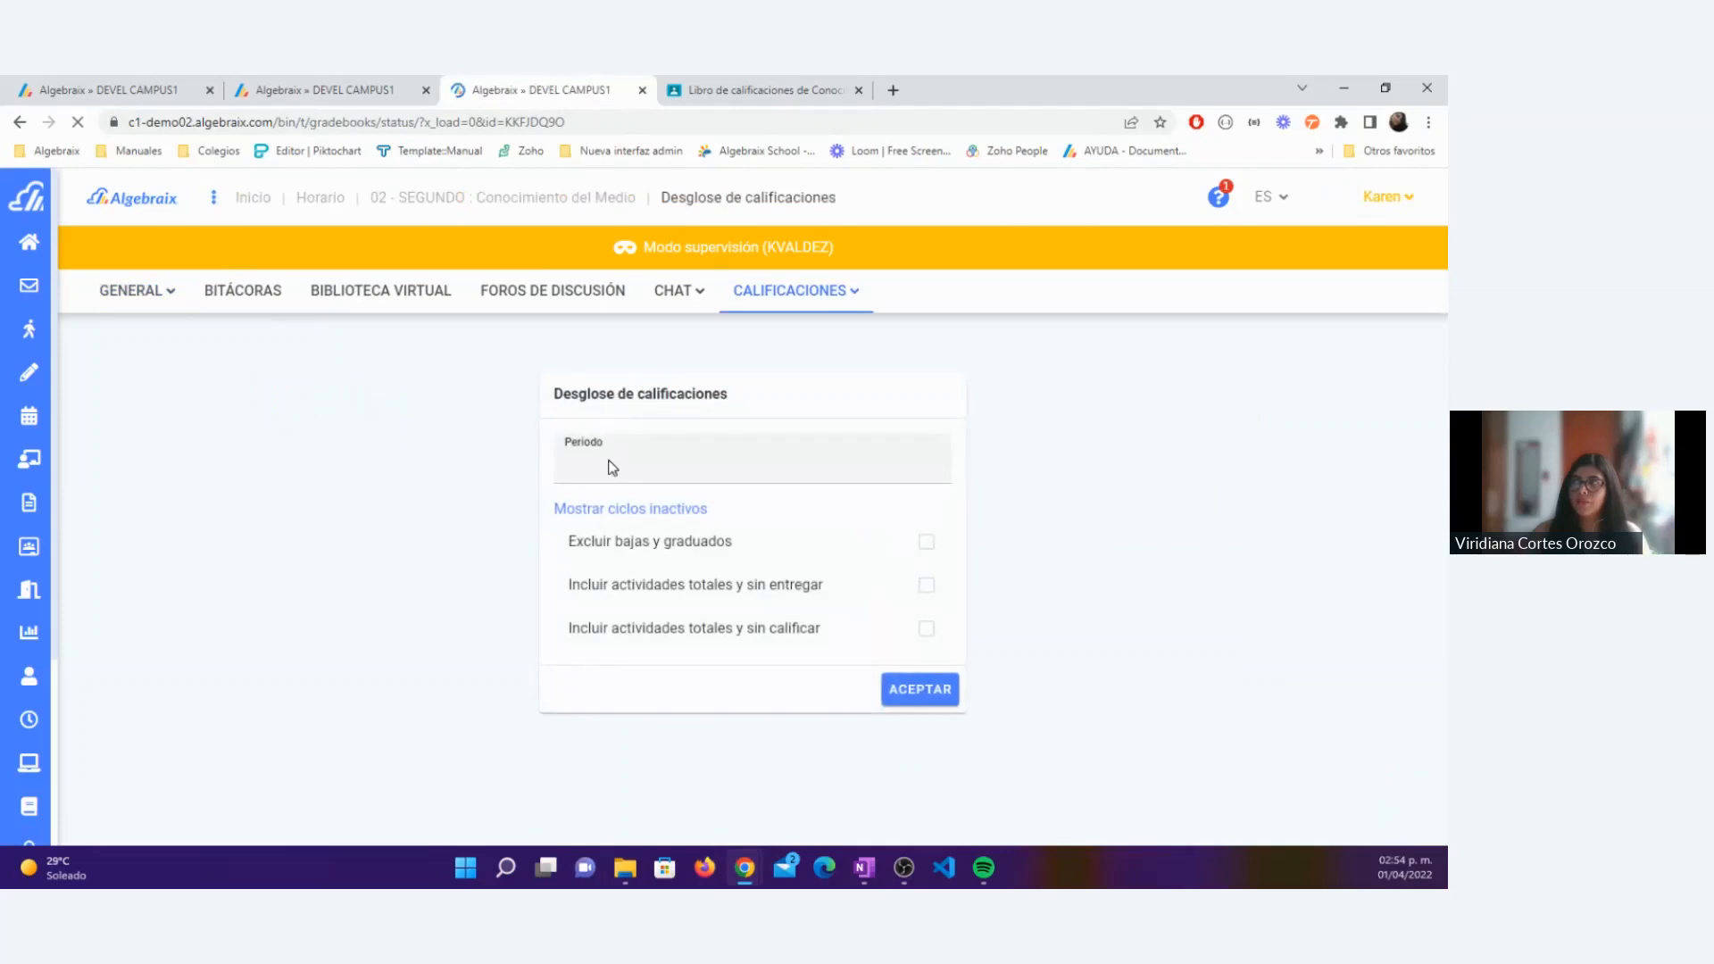
{"action": "left_click", "coordinate": [611, 468]}
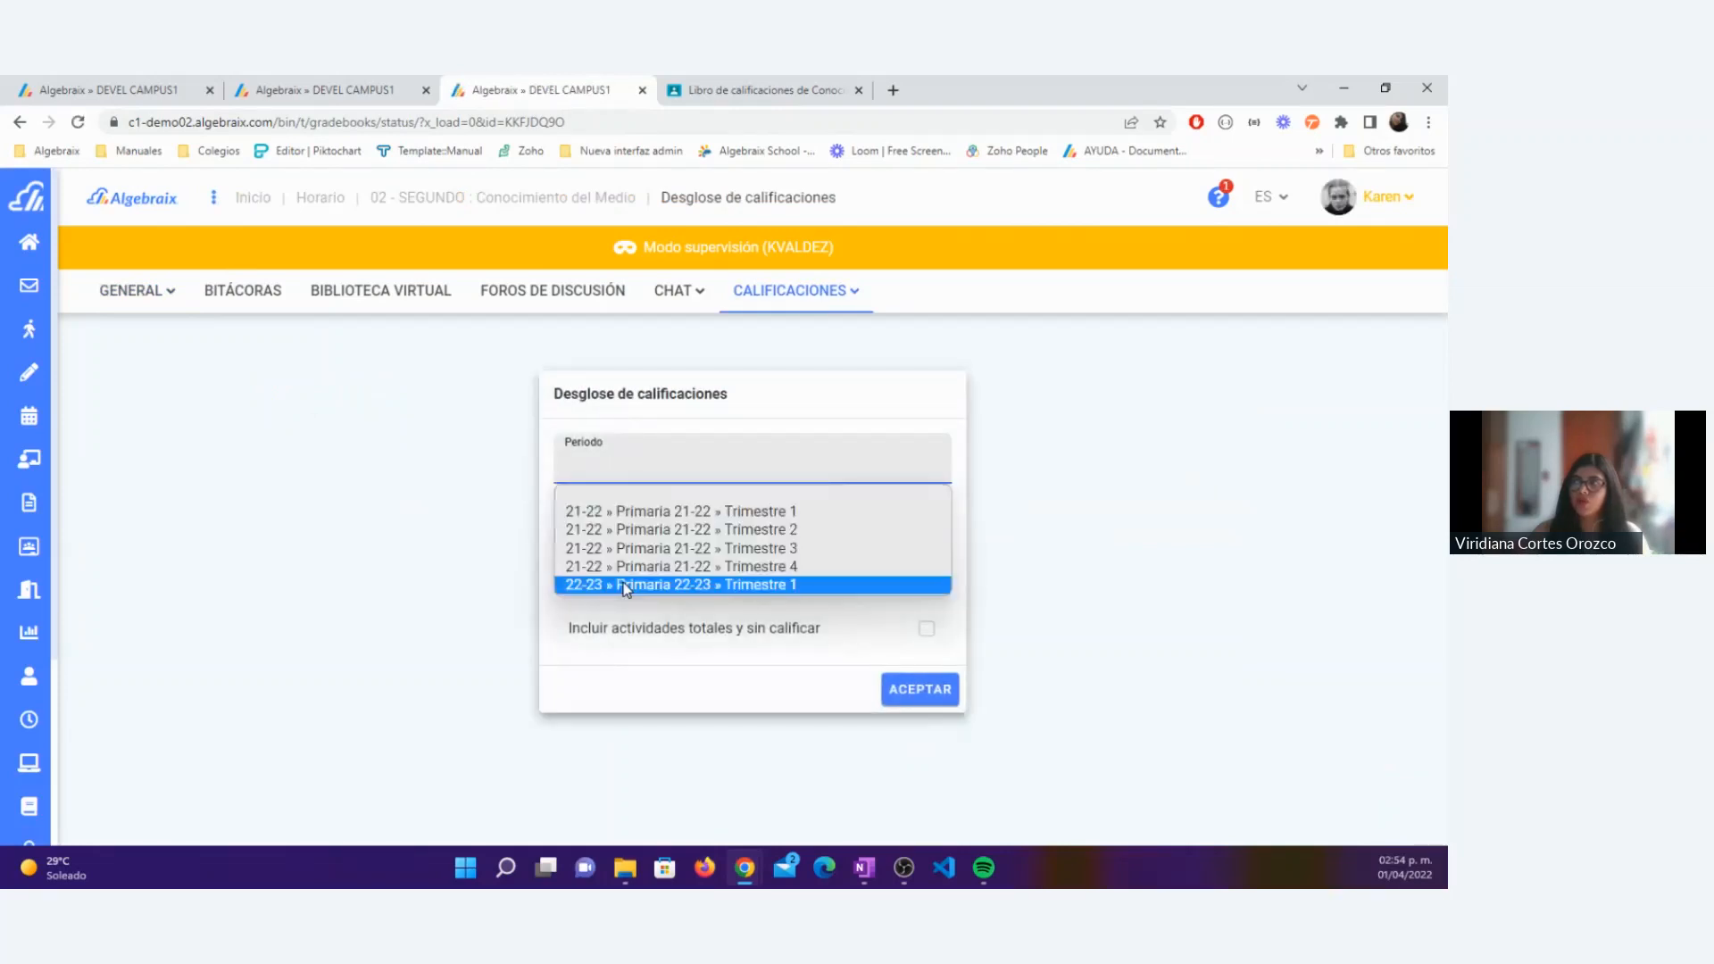
{"action": "left_click", "coordinate": [631, 586]}
{"action": "left_click", "coordinate": [941, 704]}
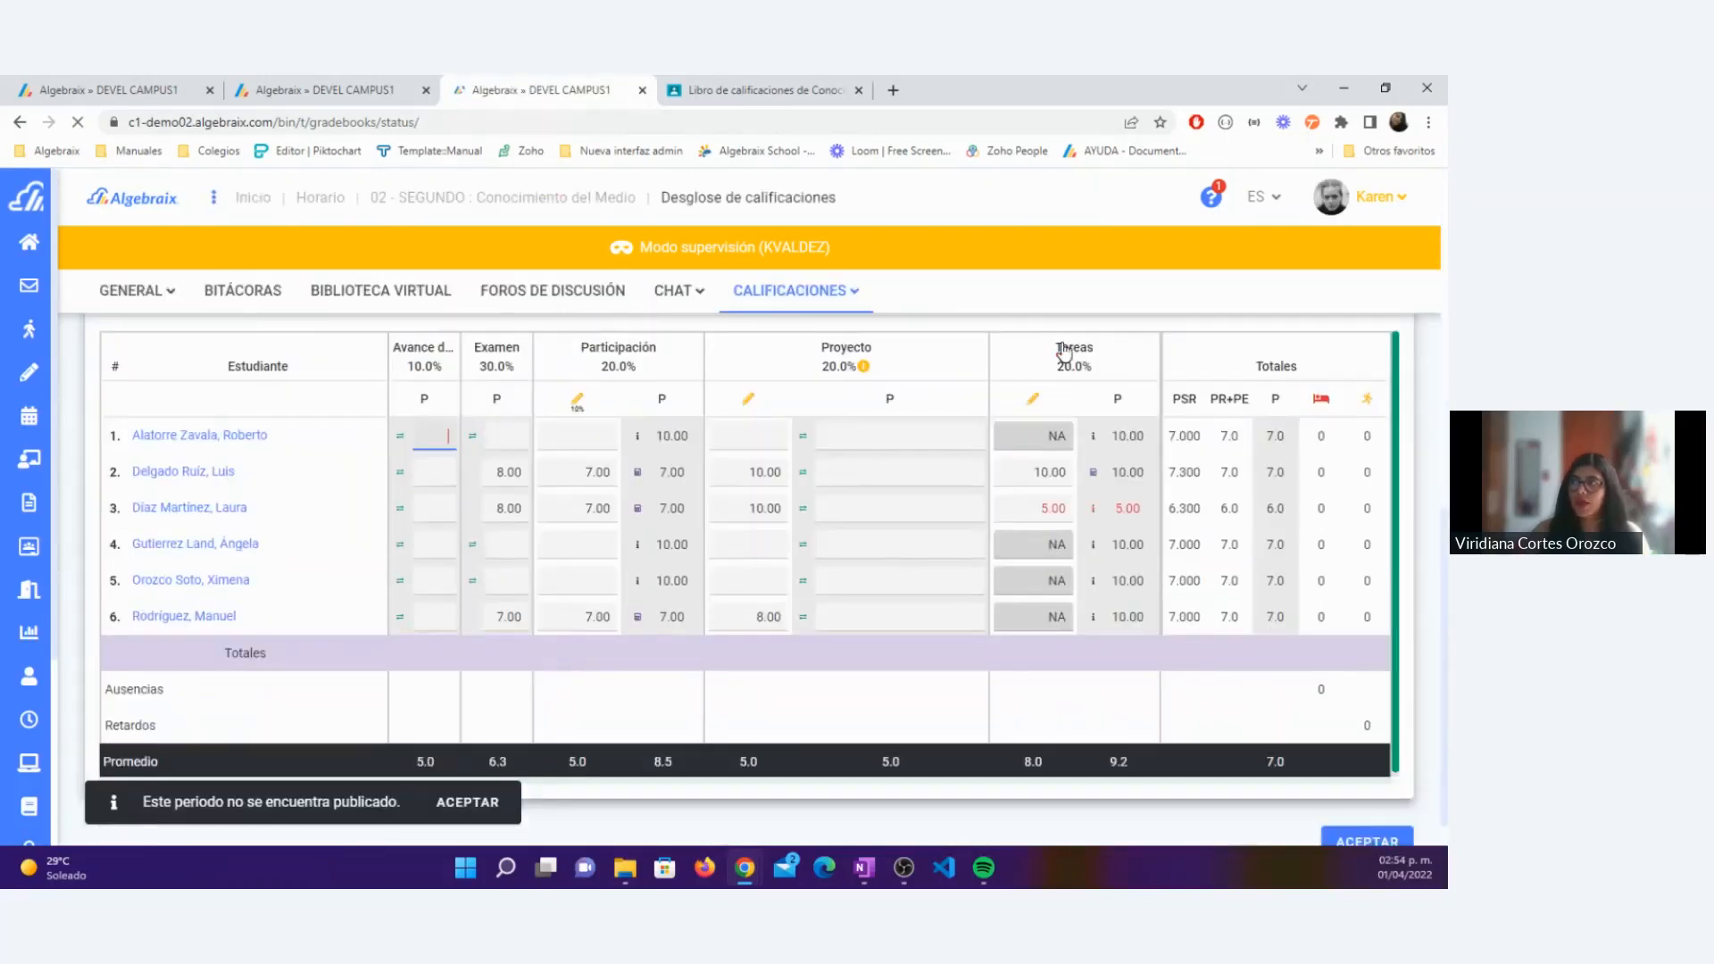
Step: Compare the imported Tareas activity's cells for unassigned students with the empty Participación and Proyecto cells, checking which can be edited
{"action": "mouse_move", "coordinate": [1031, 413]}
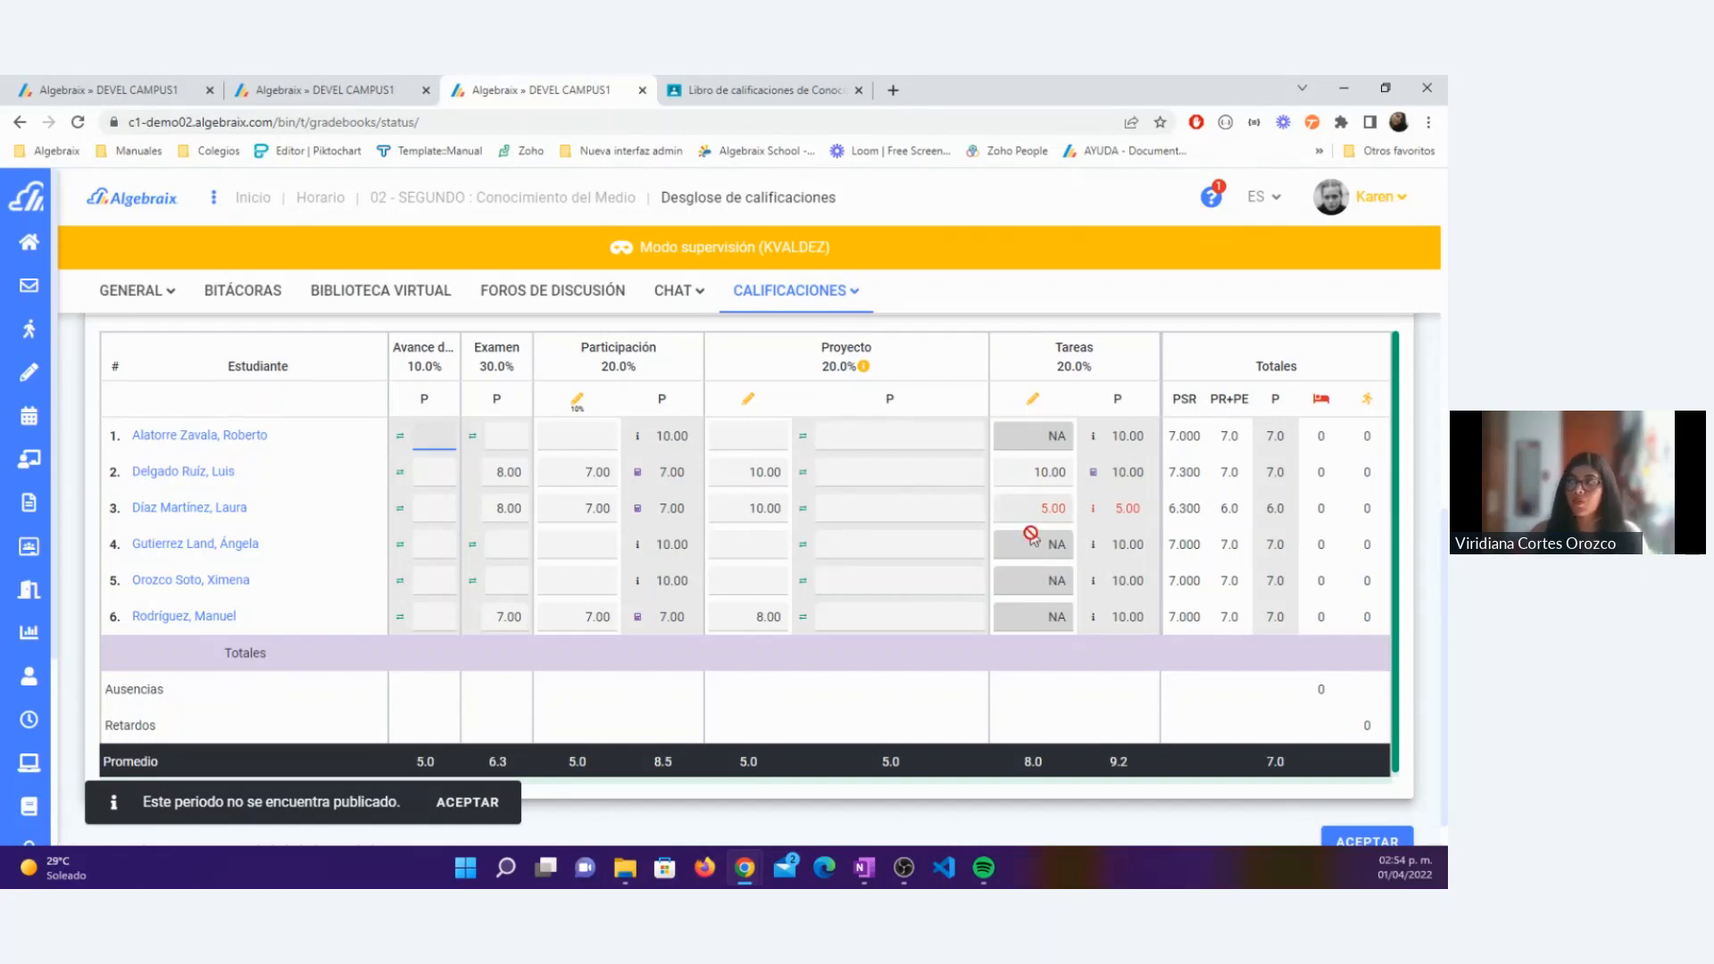
{"action": "left_click", "coordinate": [572, 544]}
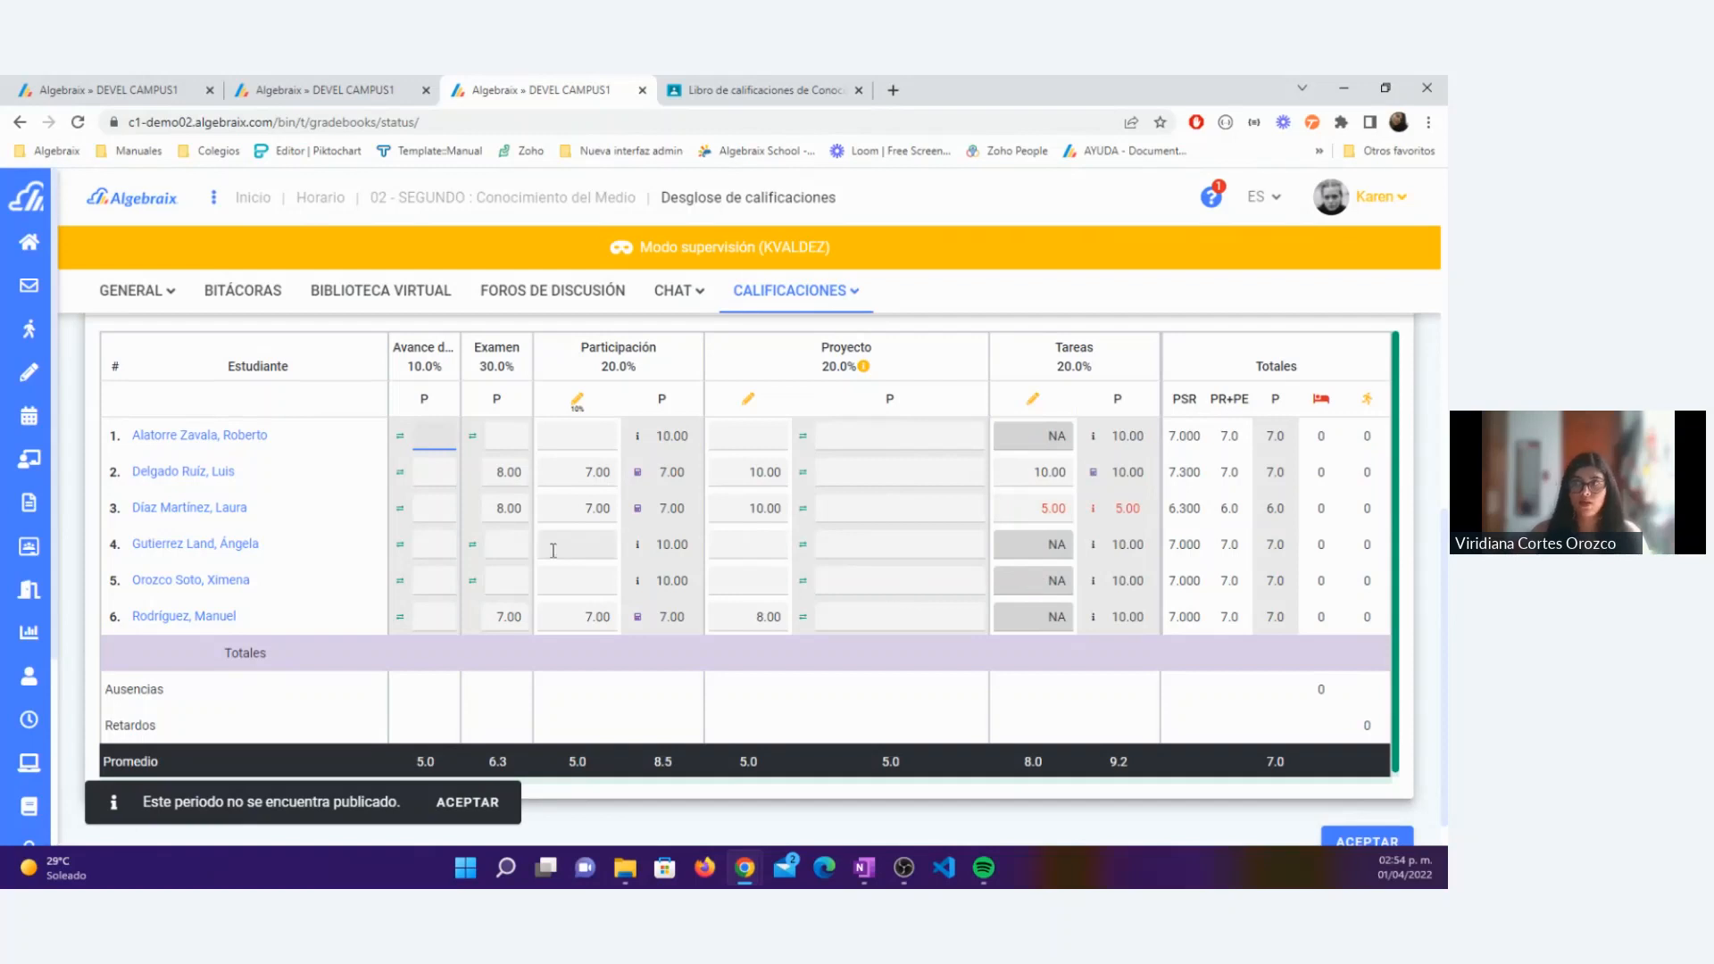
{"action": "left_click", "coordinate": [766, 546]}
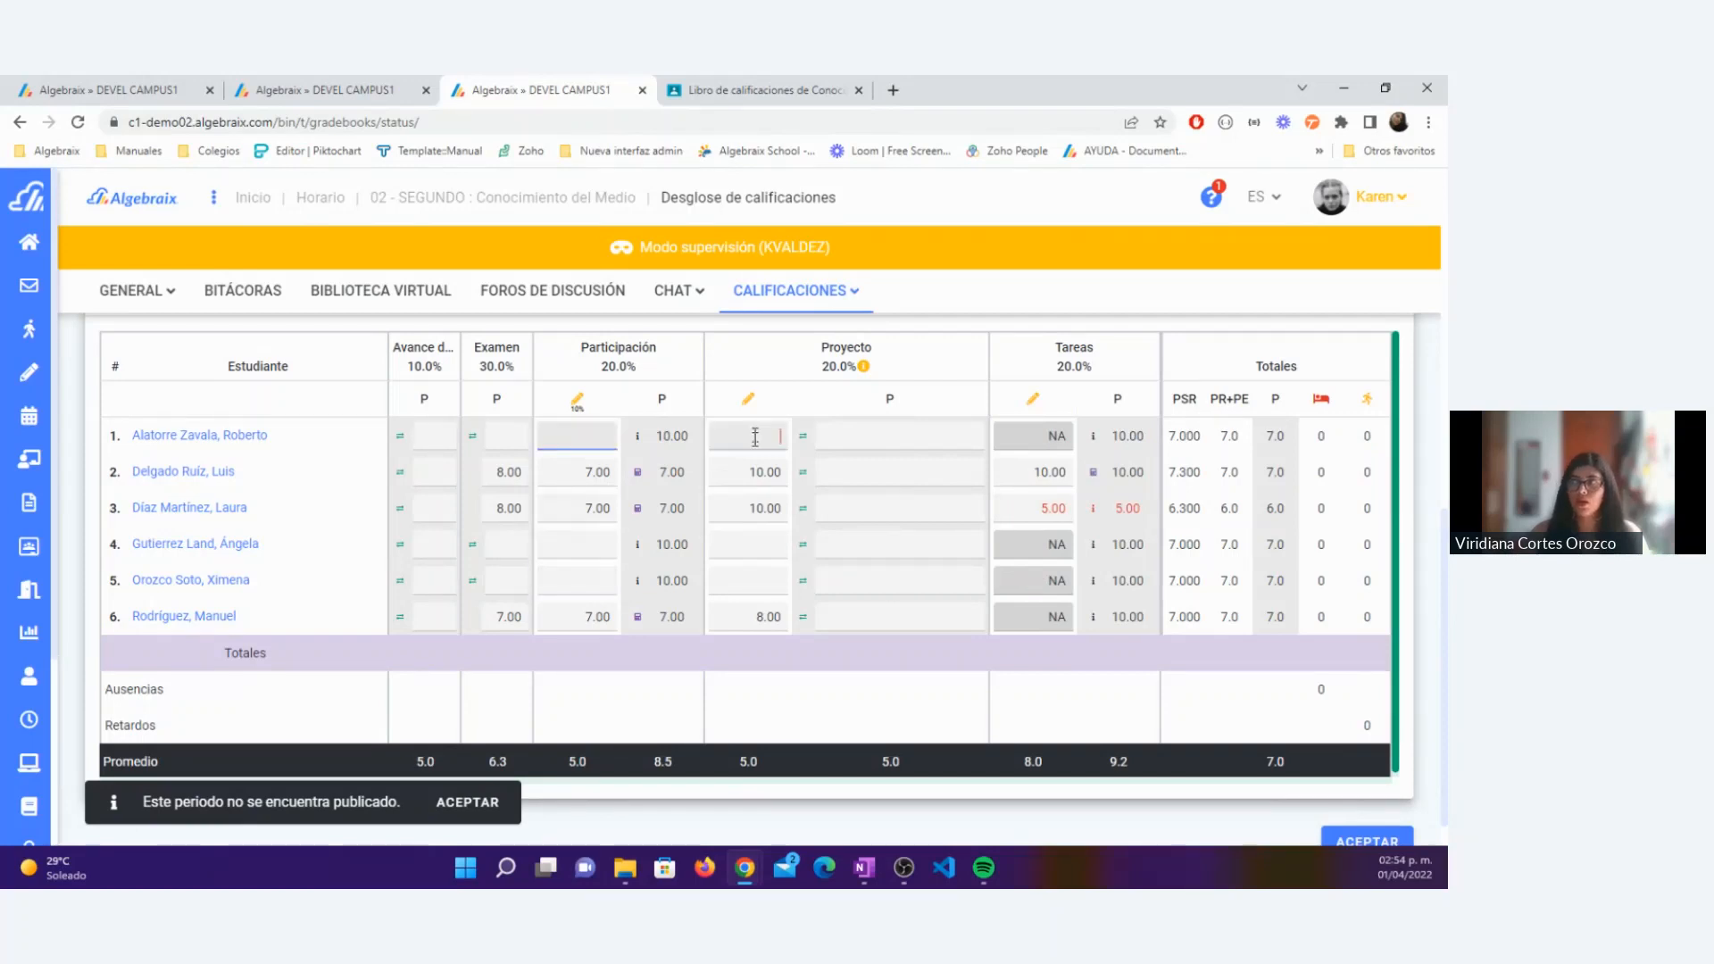
{"action": "left_click", "coordinate": [764, 582]}
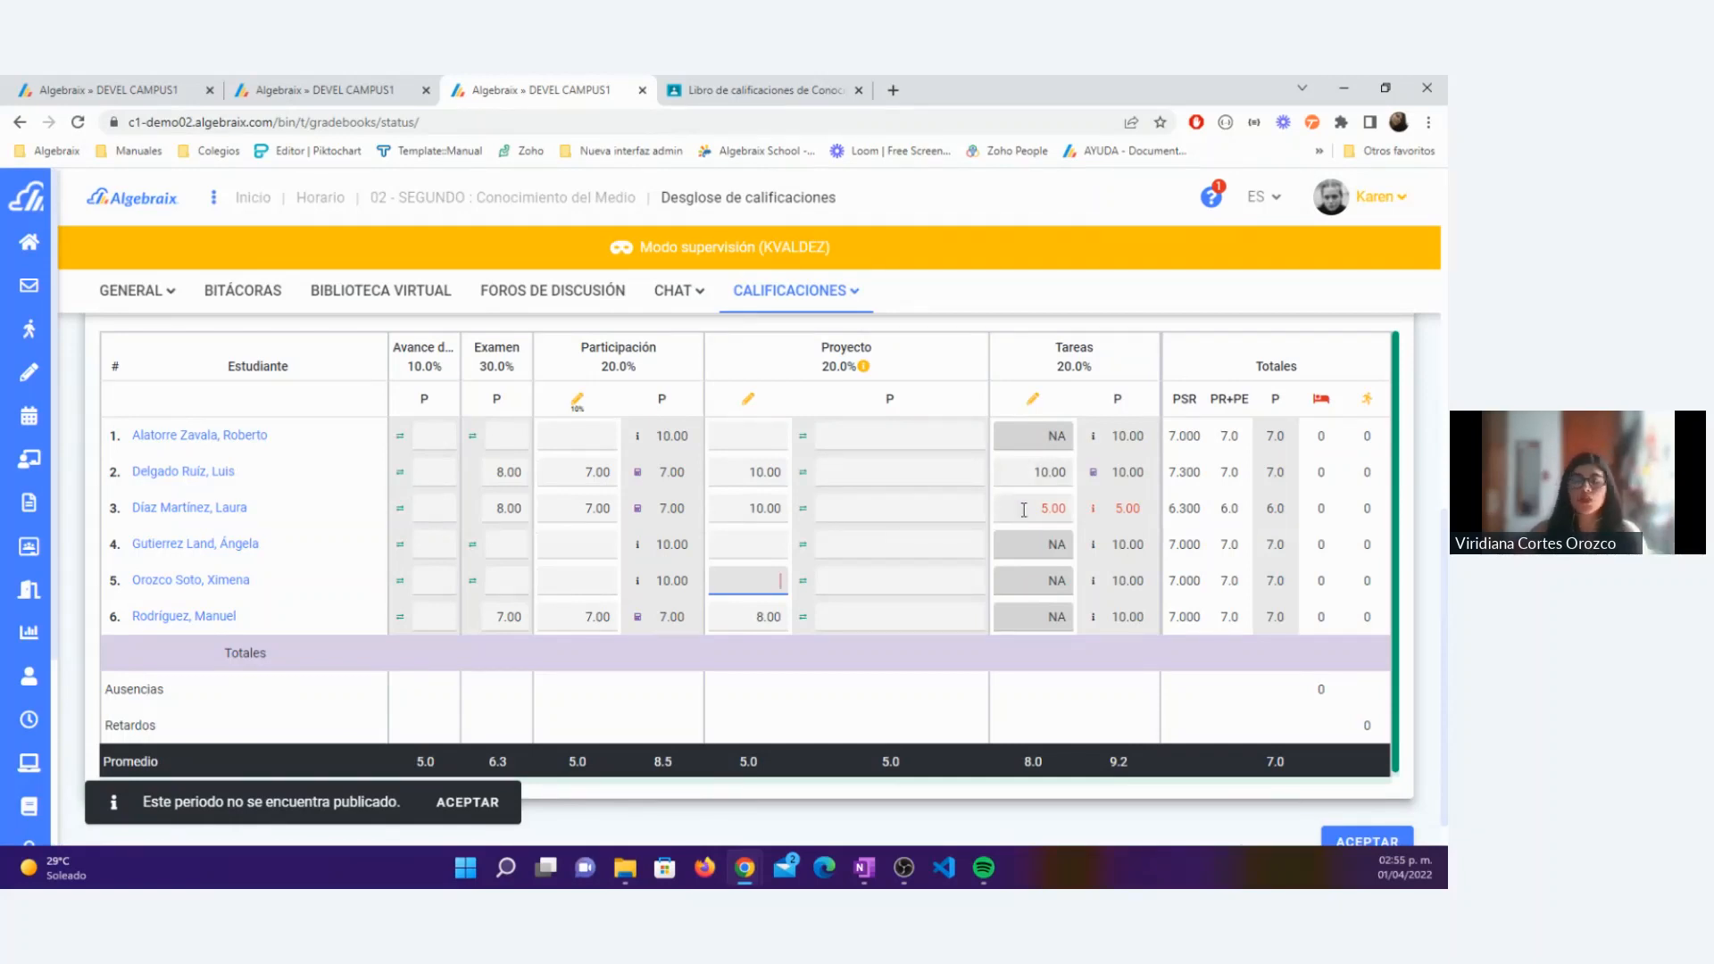
{"action": "left_click", "coordinate": [1038, 436]}
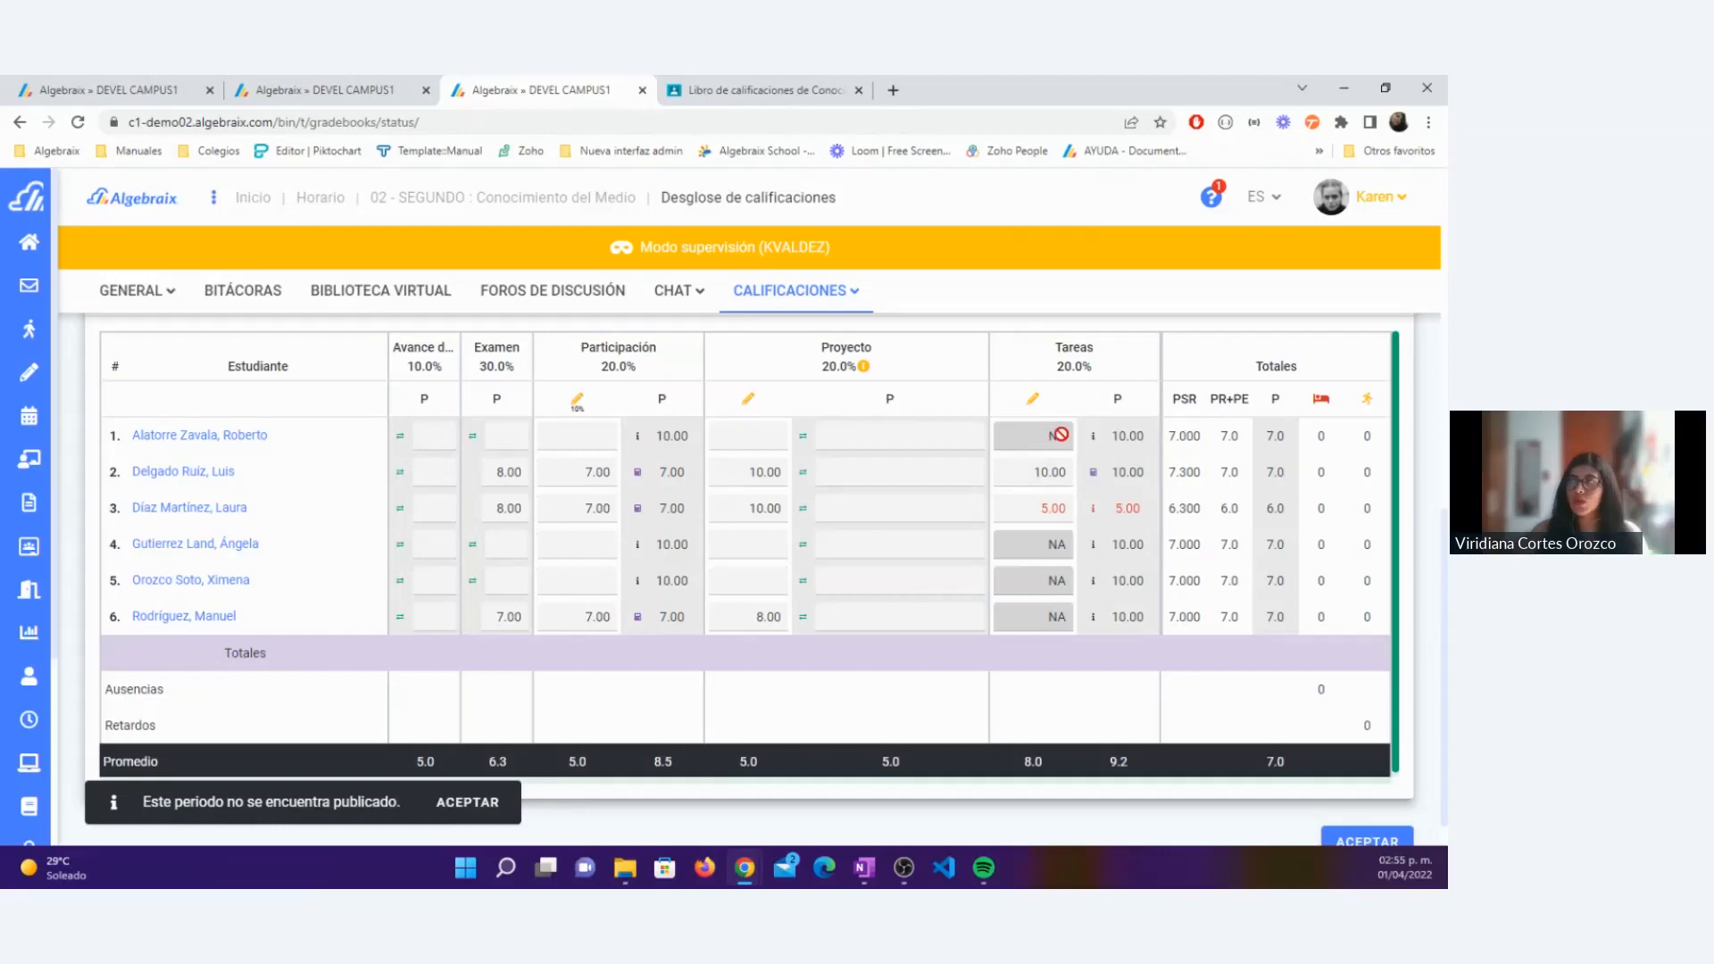
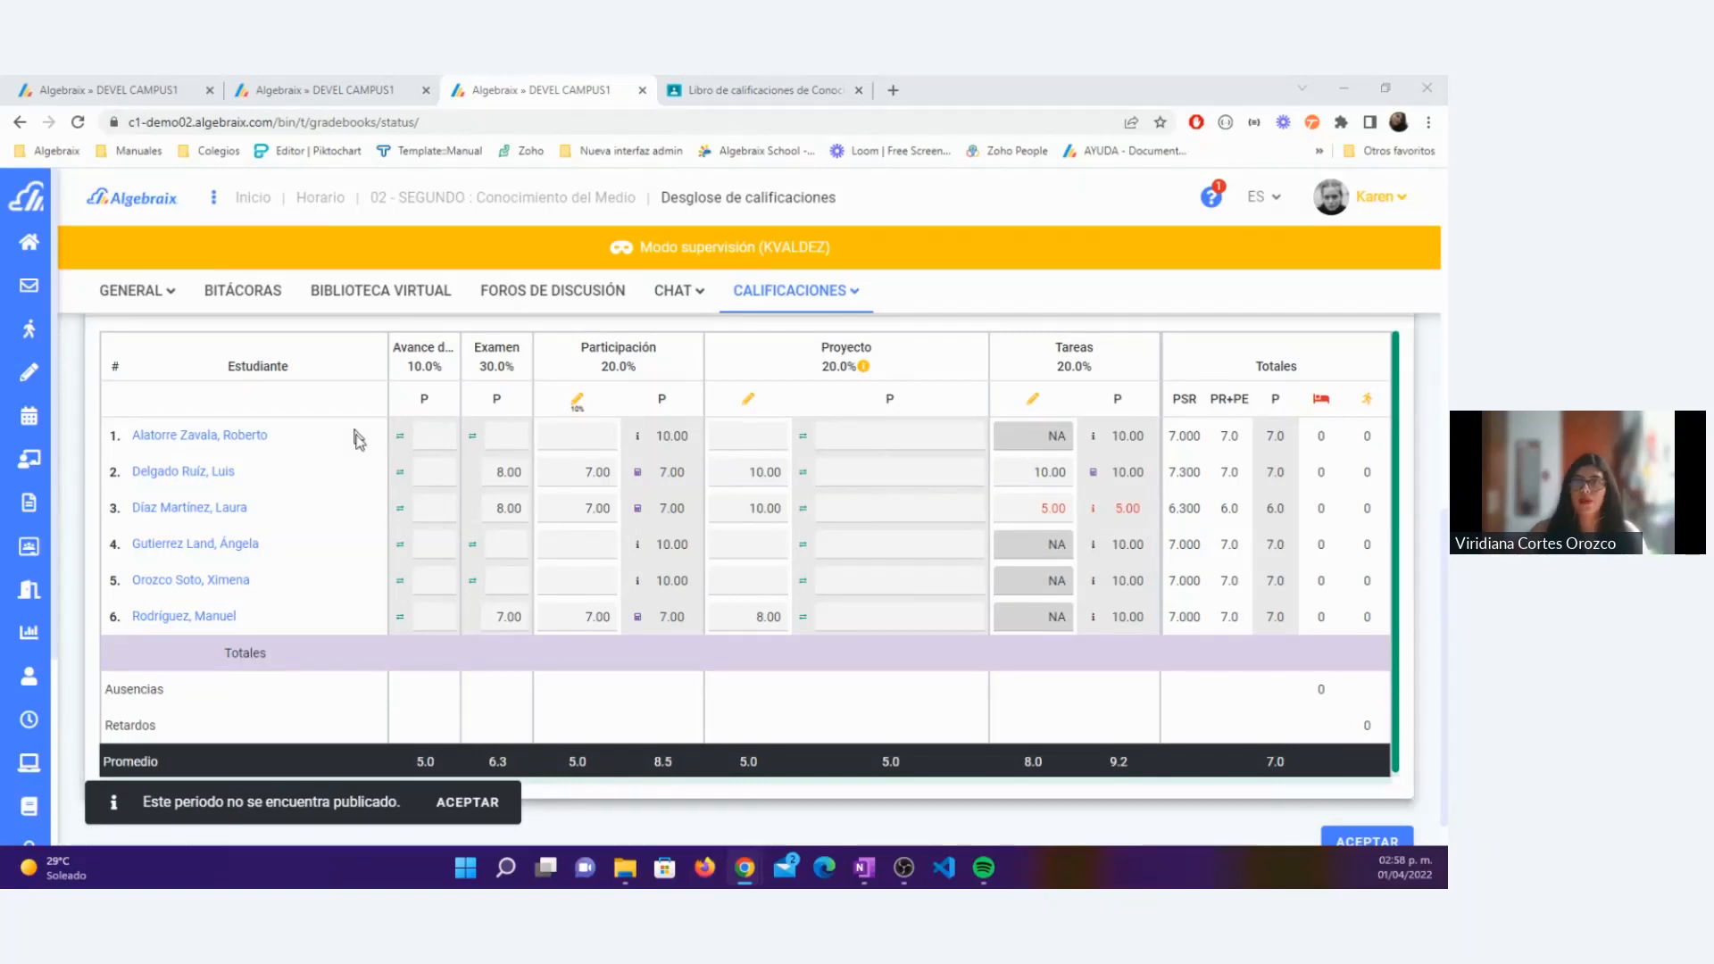
Step: Dismiss the unpublished-period notice in the gradebook, leave the supervised teacher session and return to the original admin session
{"action": "scroll", "coordinate": [414, 488], "scroll_direction": "up", "scroll_amount": 10}
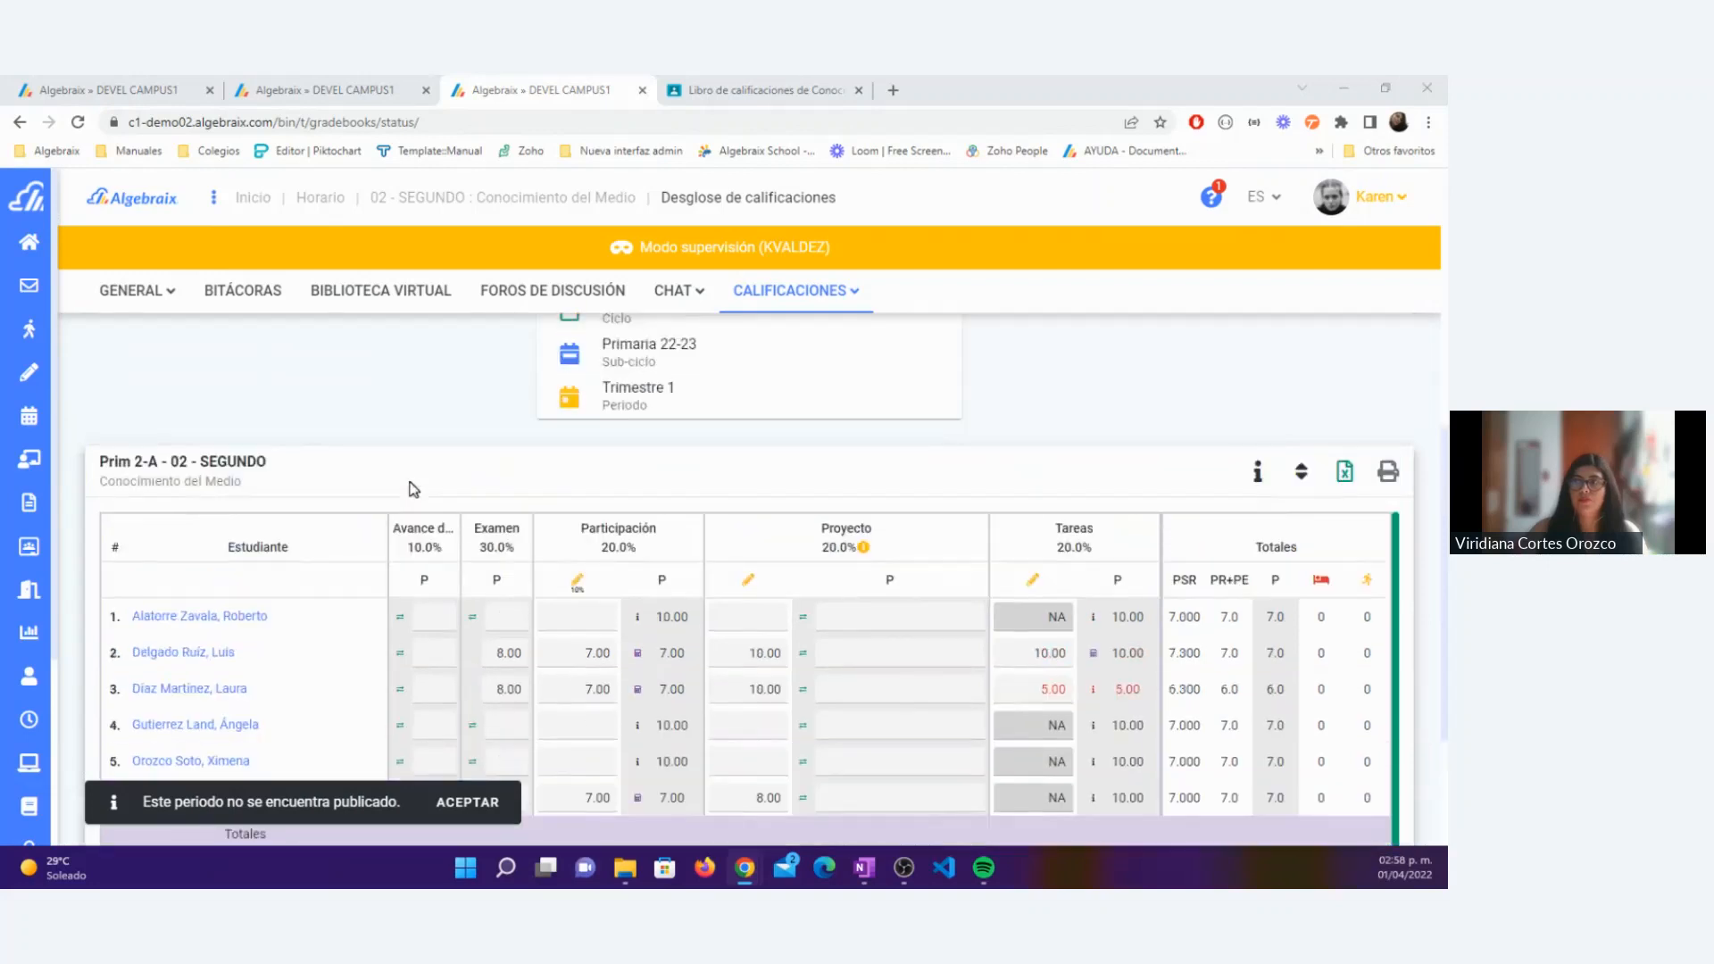
{"action": "left_click", "coordinate": [478, 803]}
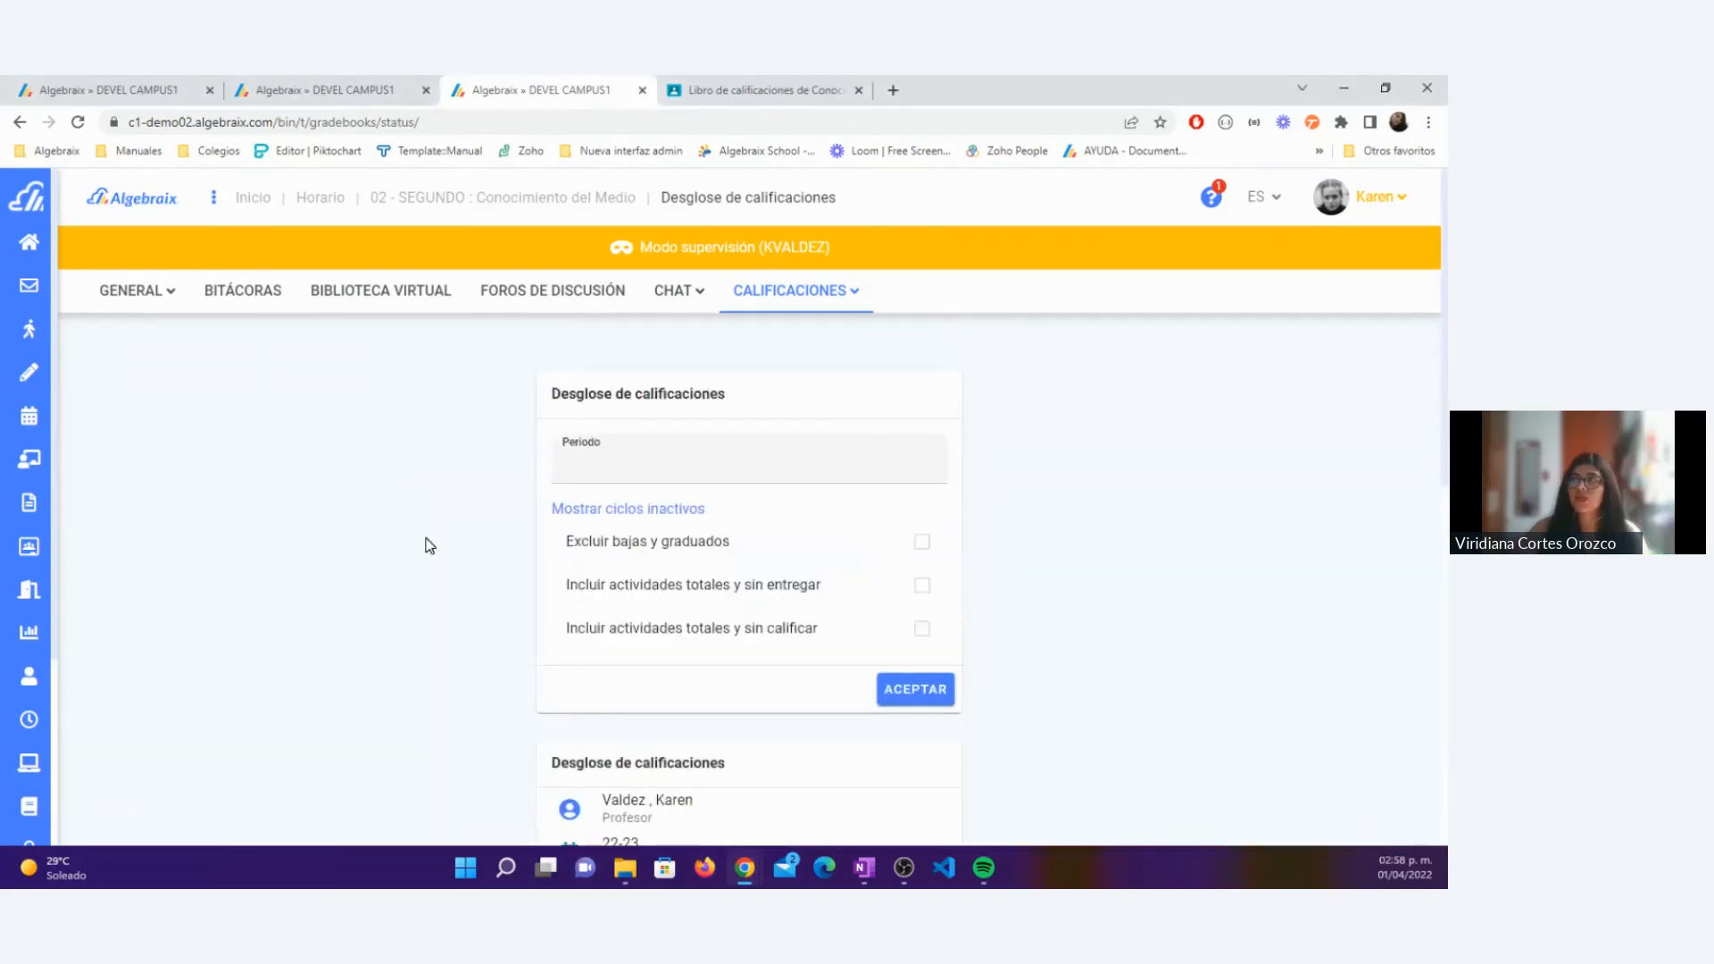
{"action": "left_click", "coordinate": [1399, 209]}
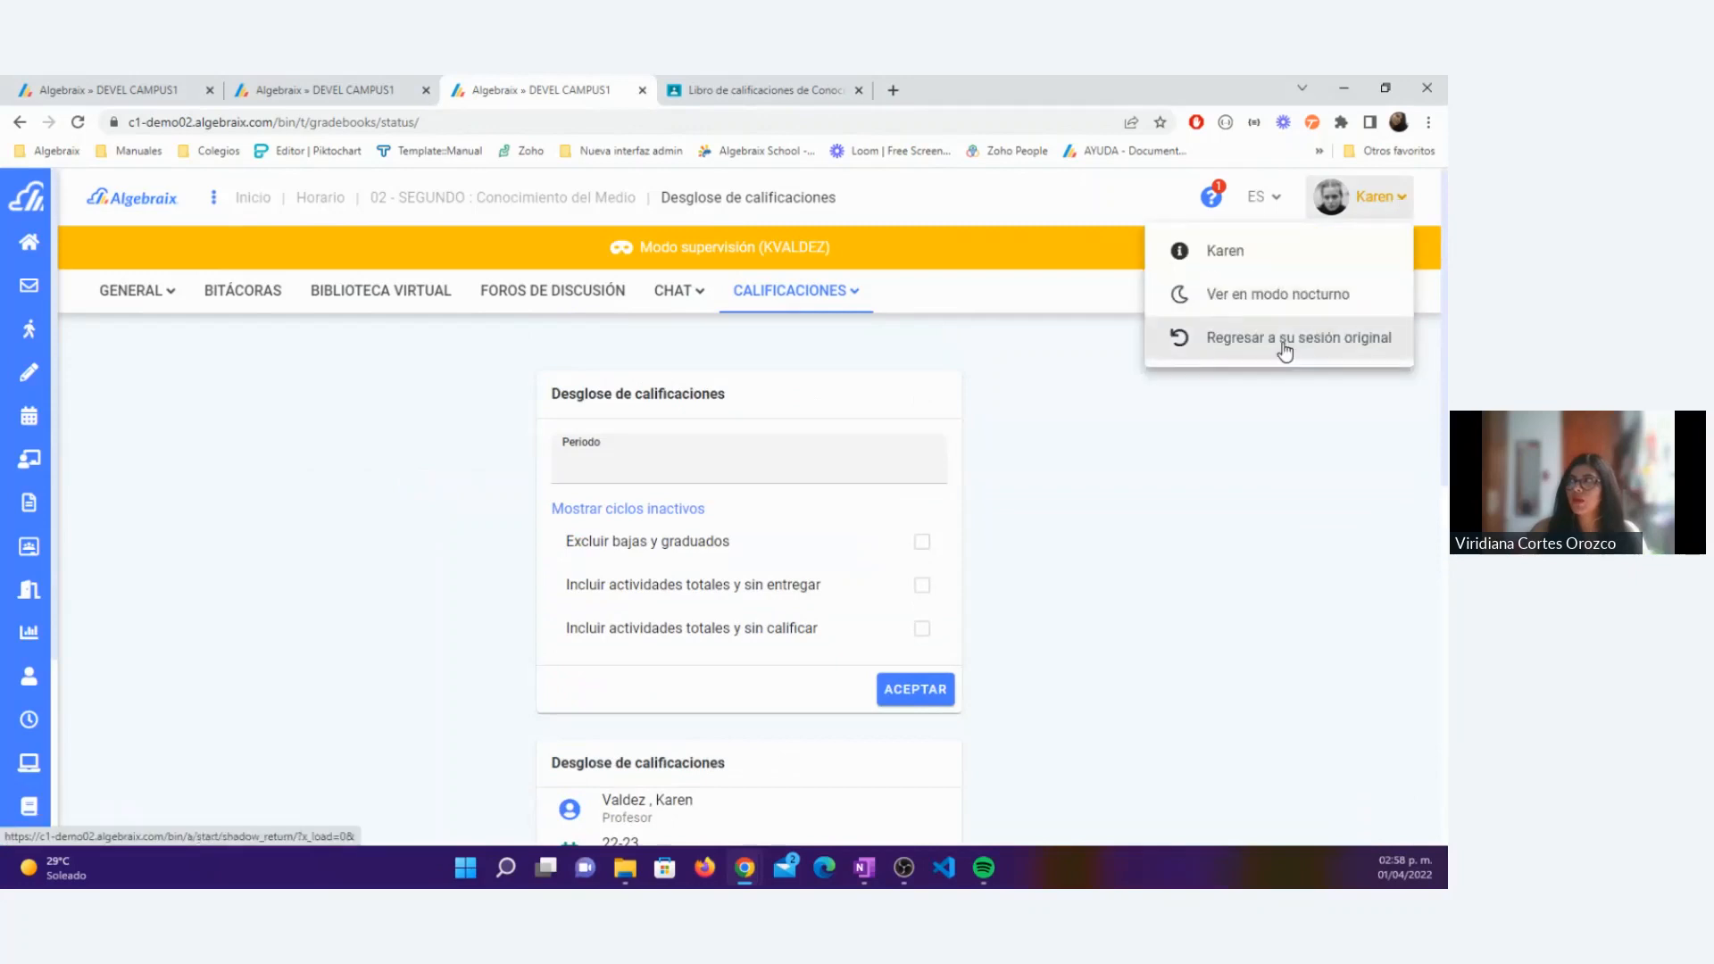
{"action": "left_click", "coordinate": [1284, 344]}
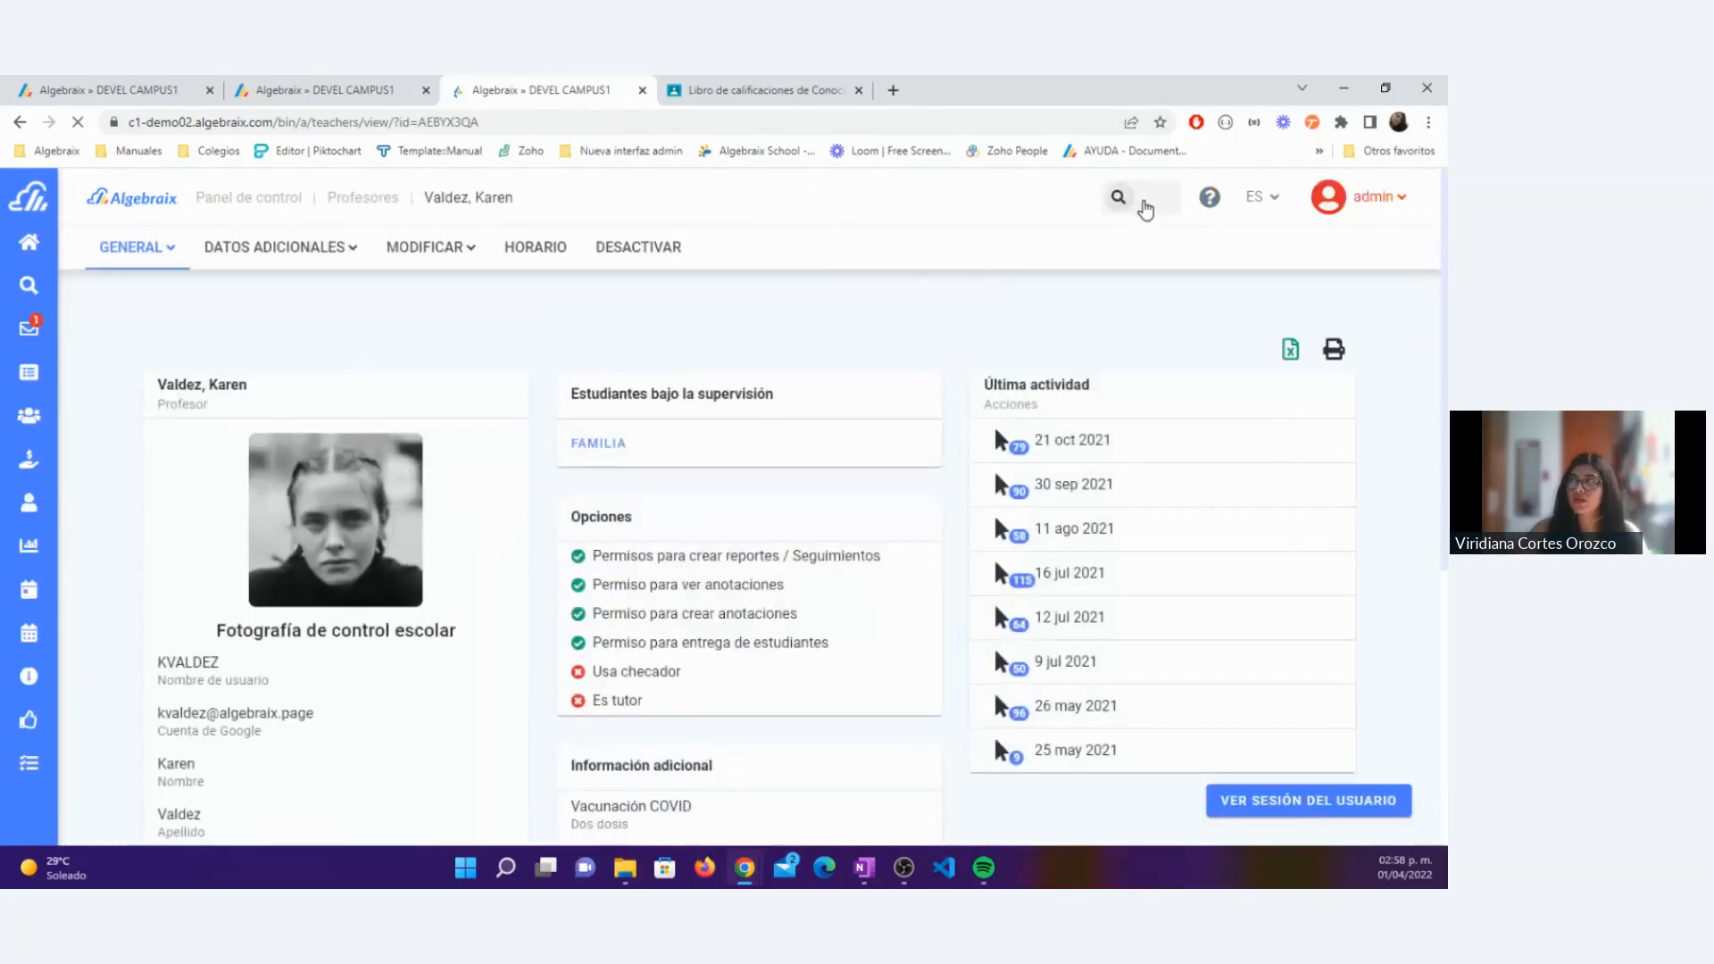
Step: Search users by the student's first name, open the Prim 2-A student's profile and enter that student's session in supervision mode
{"action": "left_click", "coordinate": [1156, 202]}
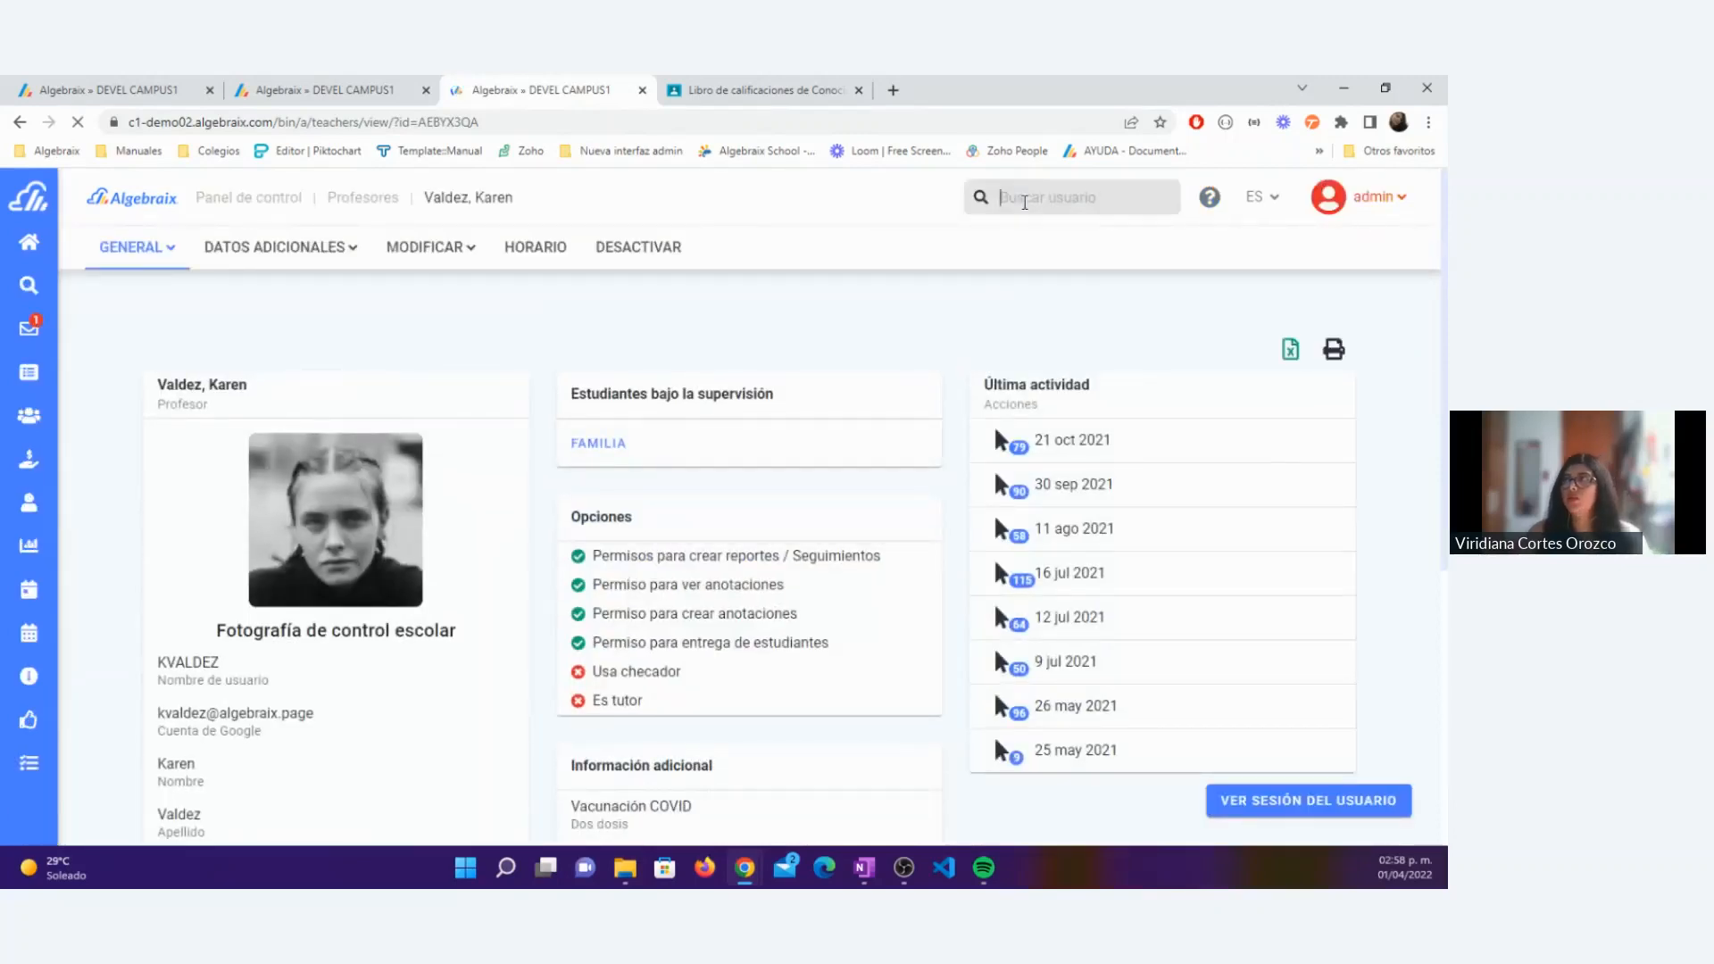
{"action": "type", "text": "lui"}
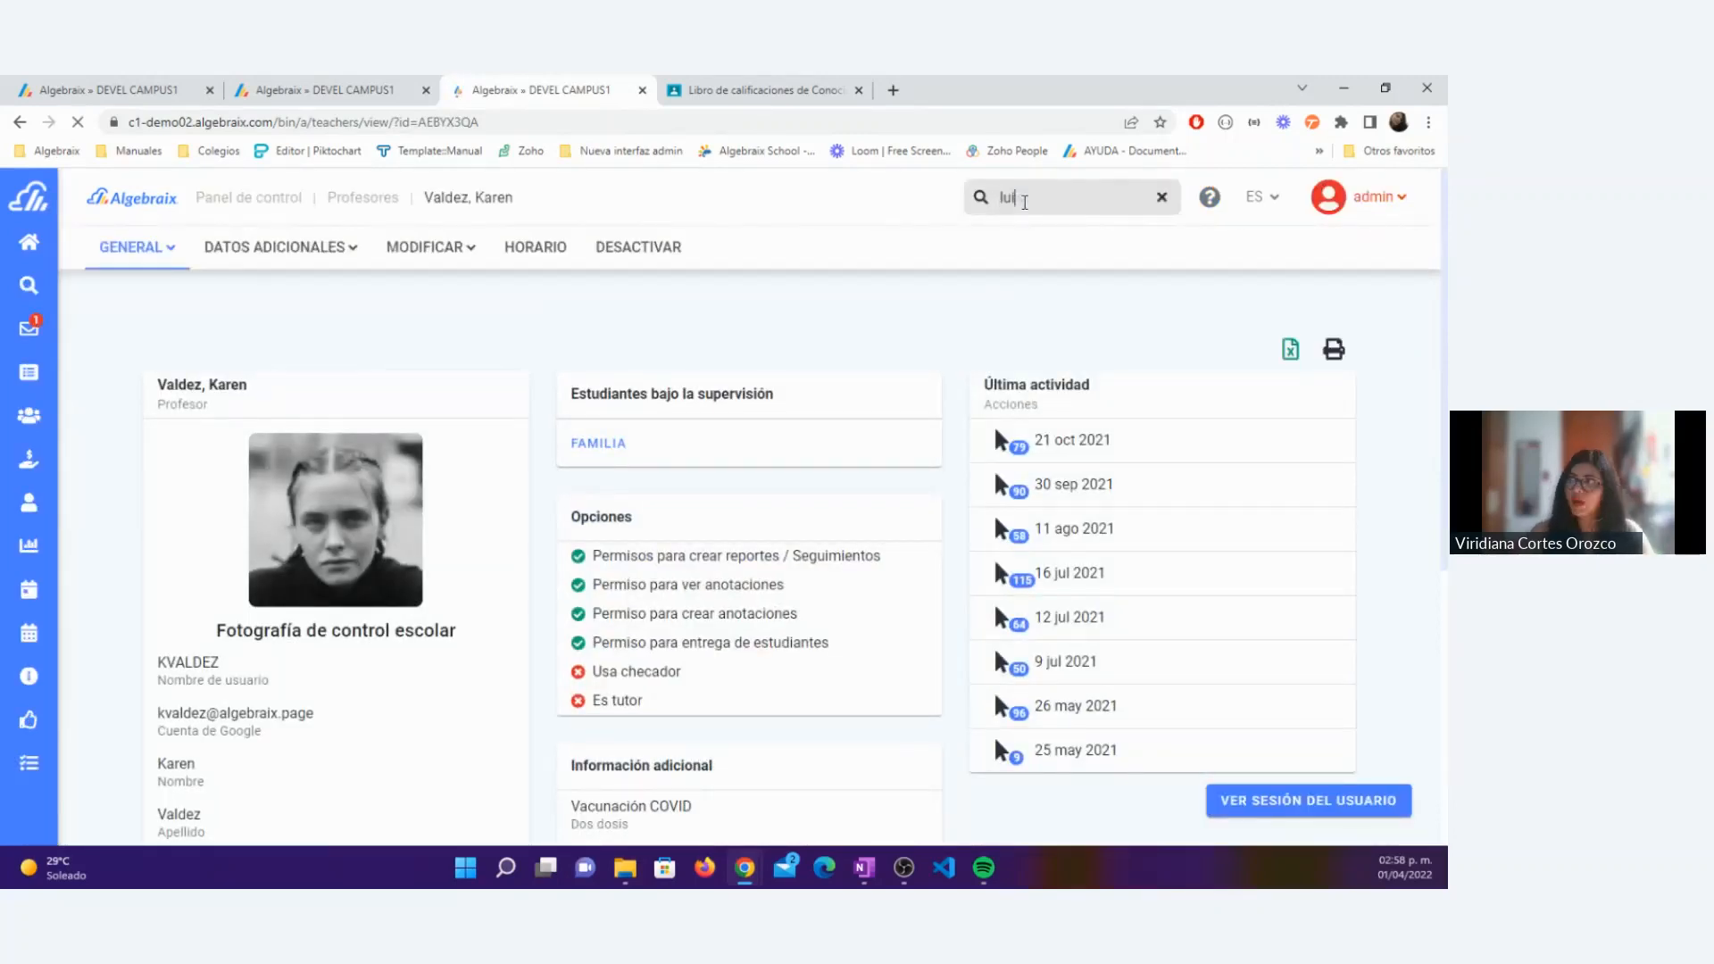
{"action": "type", "text": "s"}
{"action": "key", "text": "Return"}
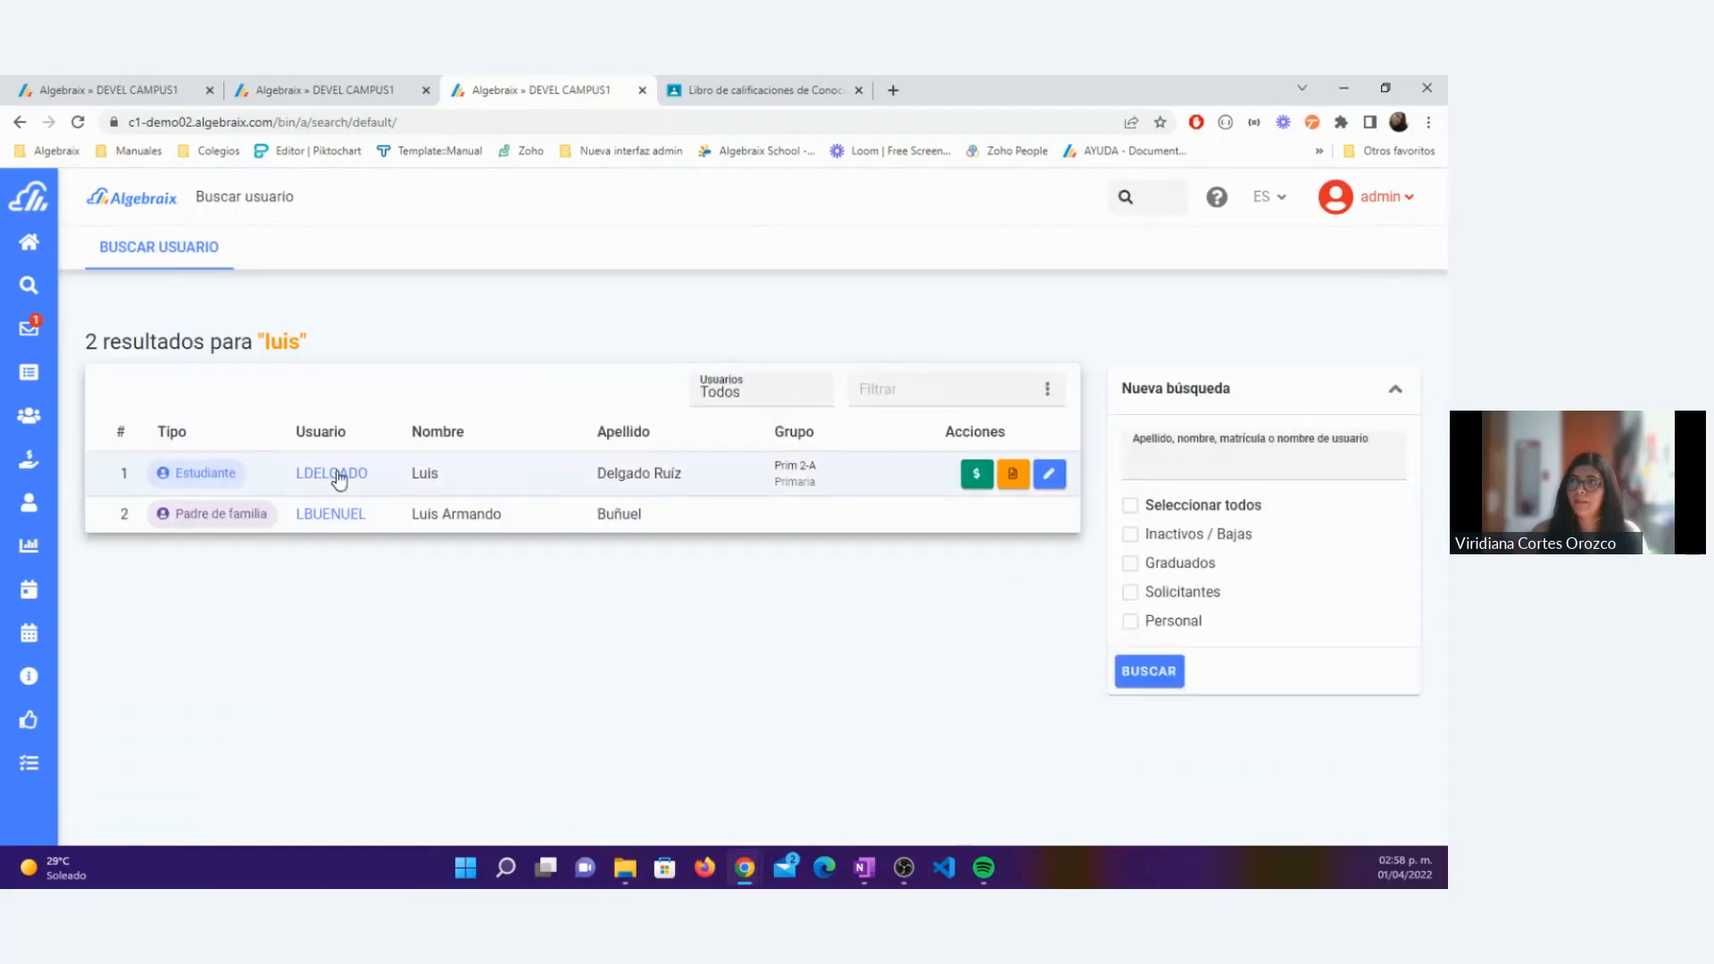
{"action": "left_click", "coordinate": [335, 475]}
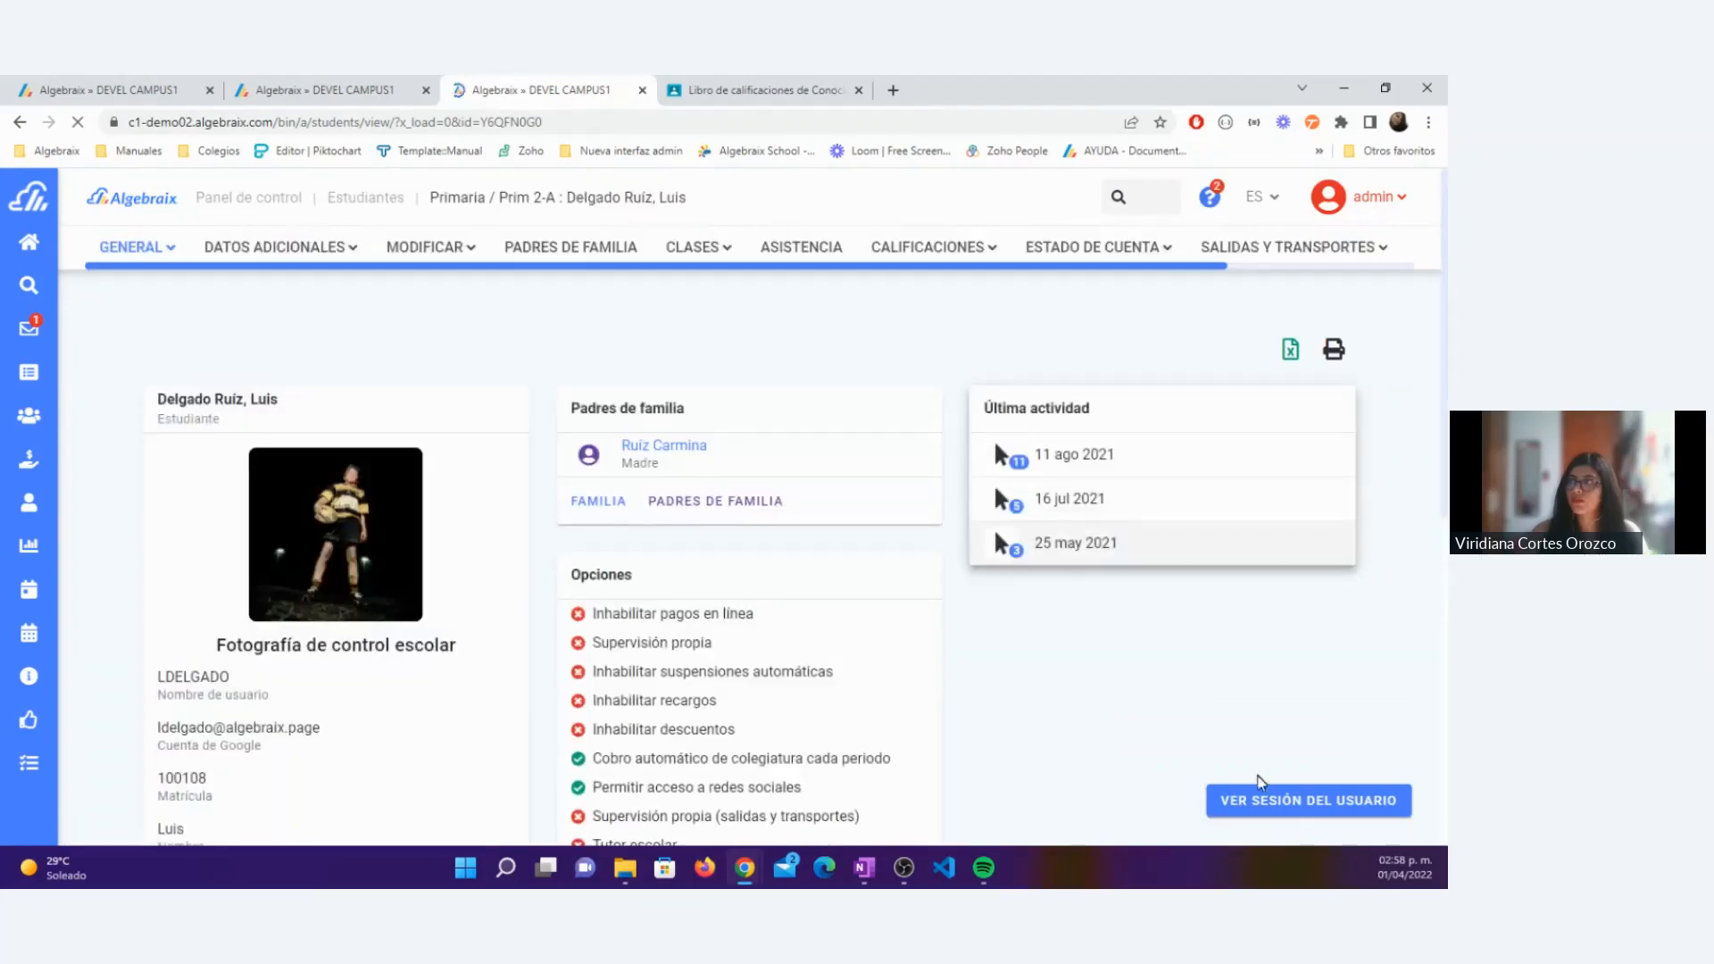
{"action": "left_click", "coordinate": [1259, 786]}
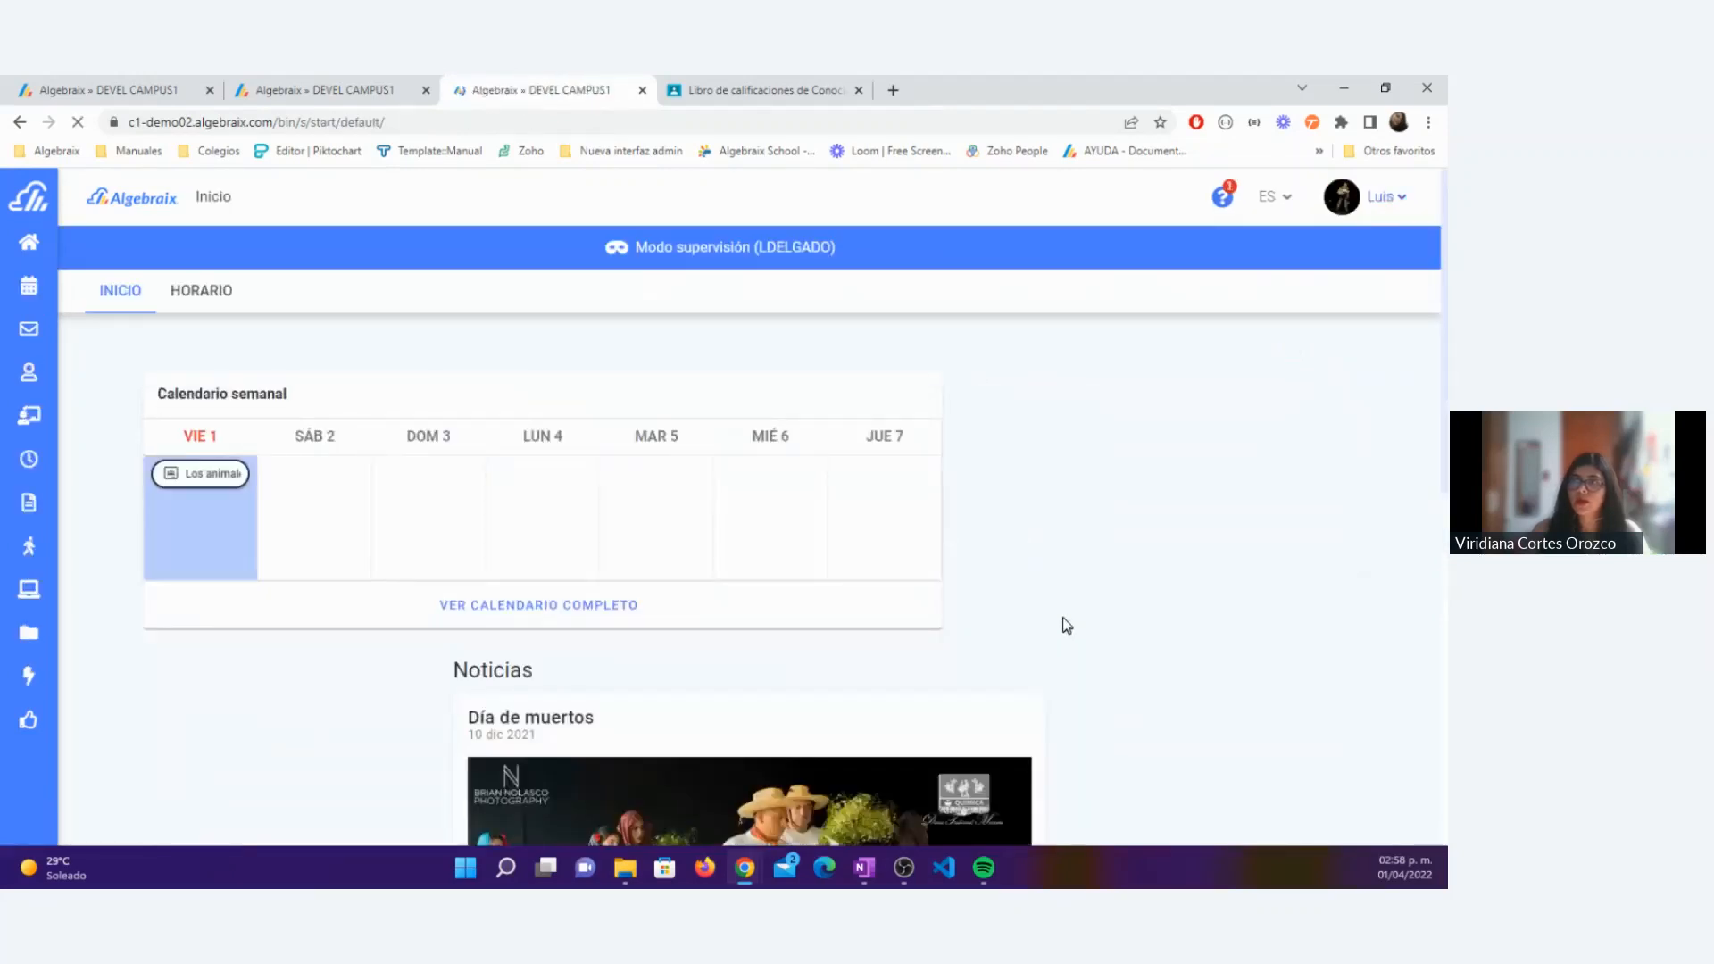
Step: Open Los animales y el lugar donde viven from the student's Calendario semanal and check its Google Classroom import note
{"action": "left_click_drag", "start_coordinate": [157, 393], "coordinate": [302, 391]}
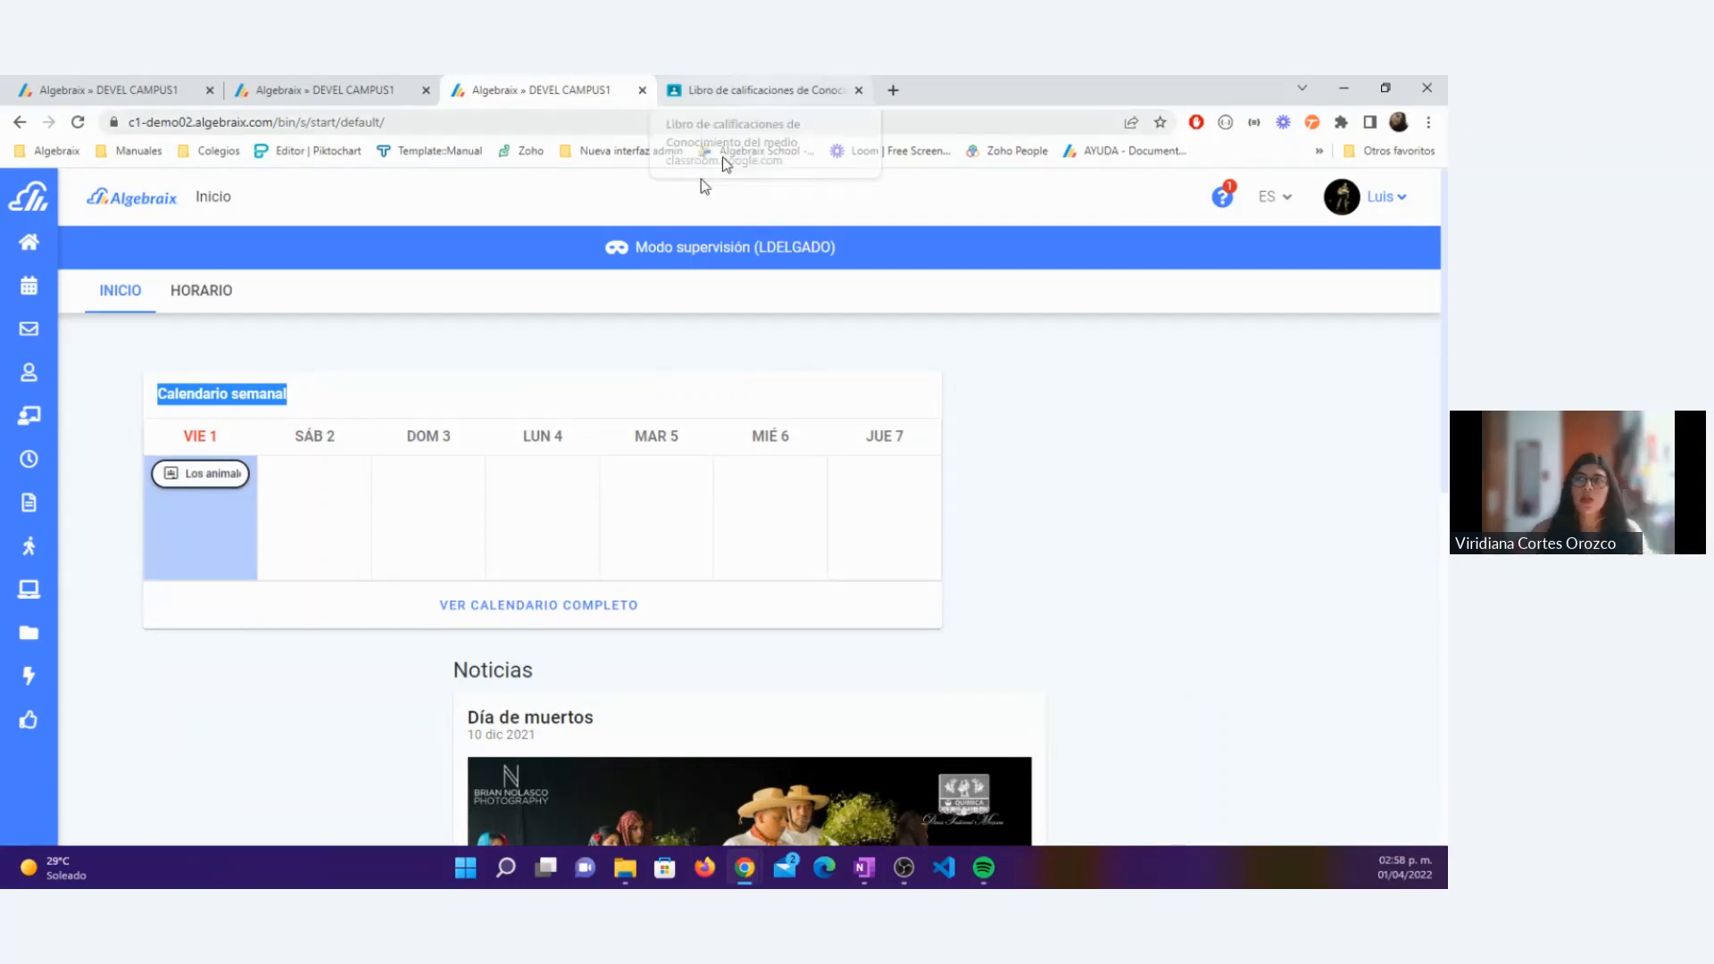
{"action": "left_click", "coordinate": [182, 481]}
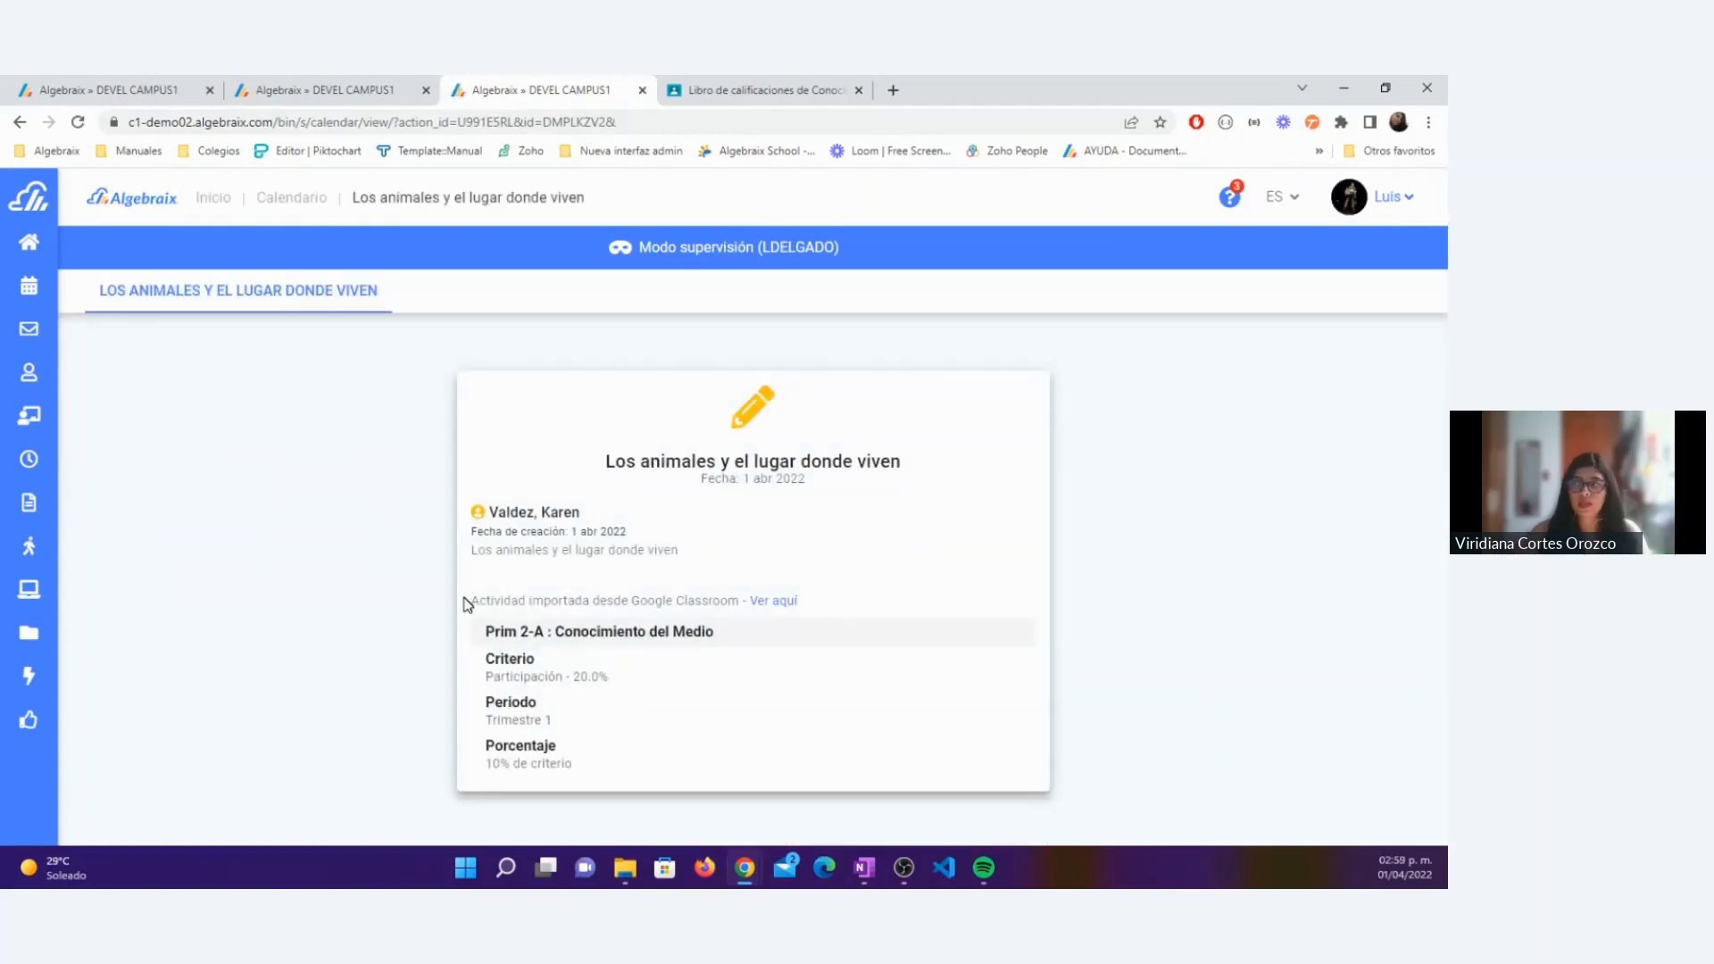
{"action": "left_click_drag", "start_coordinate": [470, 603], "coordinate": [739, 616]}
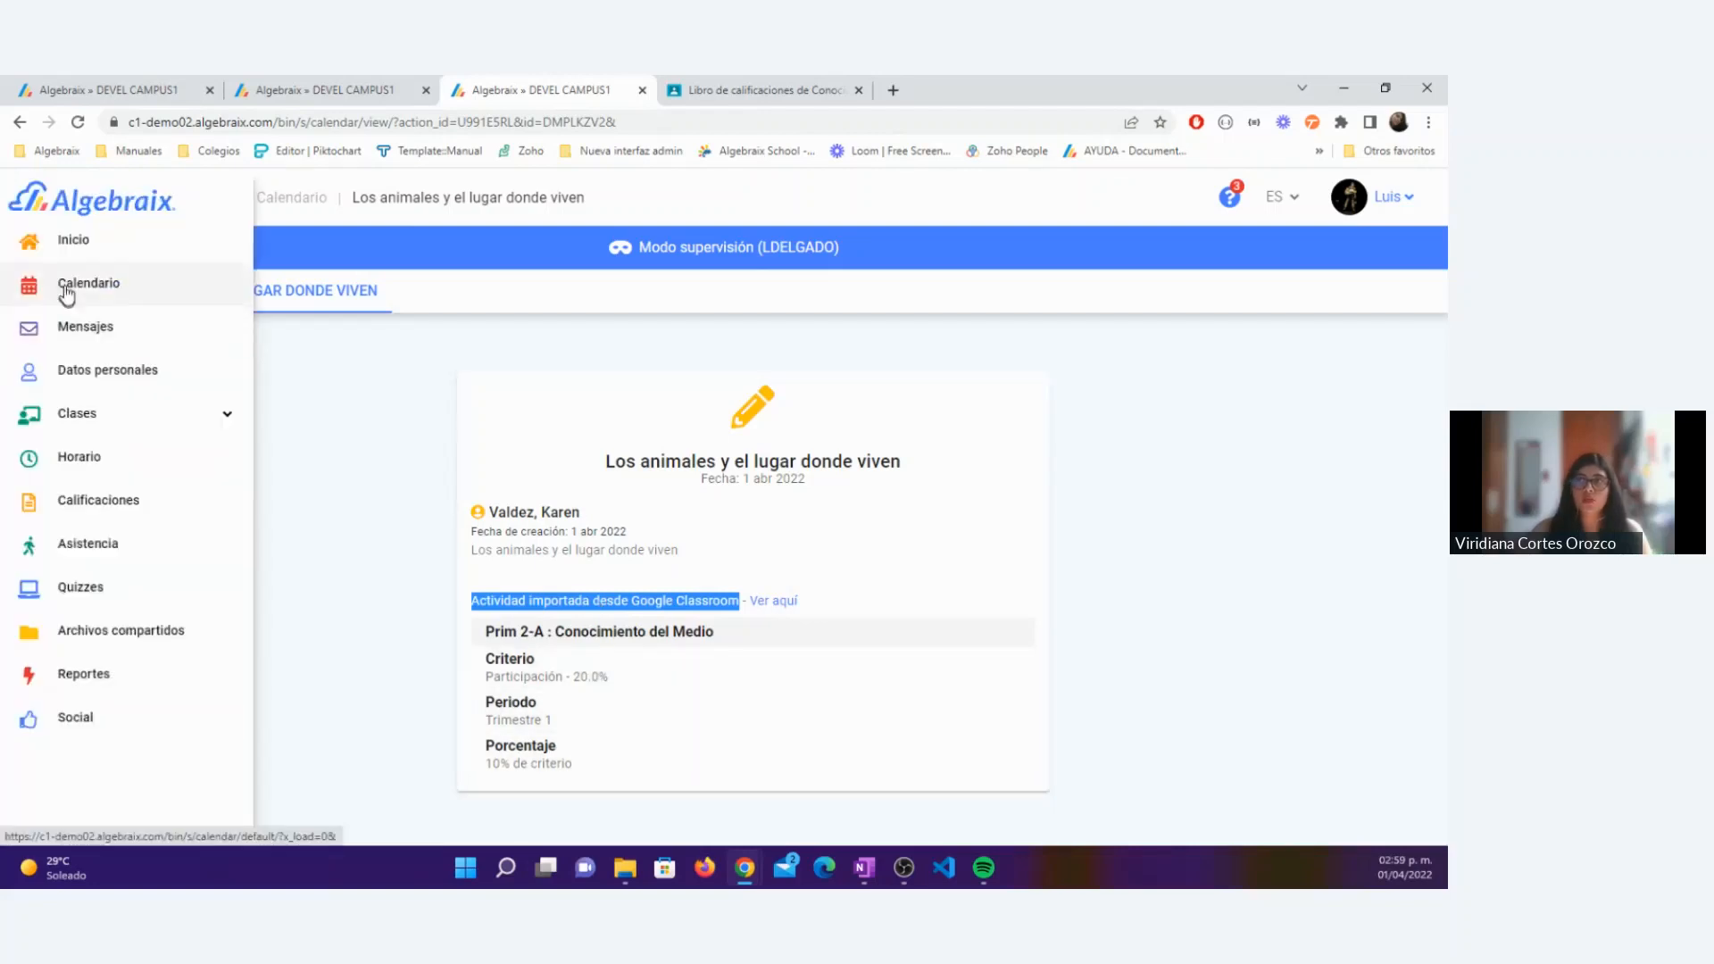
Step: Show March 2022 in the student's calendar and view the details of the Los ecosistemas activity on the 30th
{"action": "left_click", "coordinate": [66, 291]}
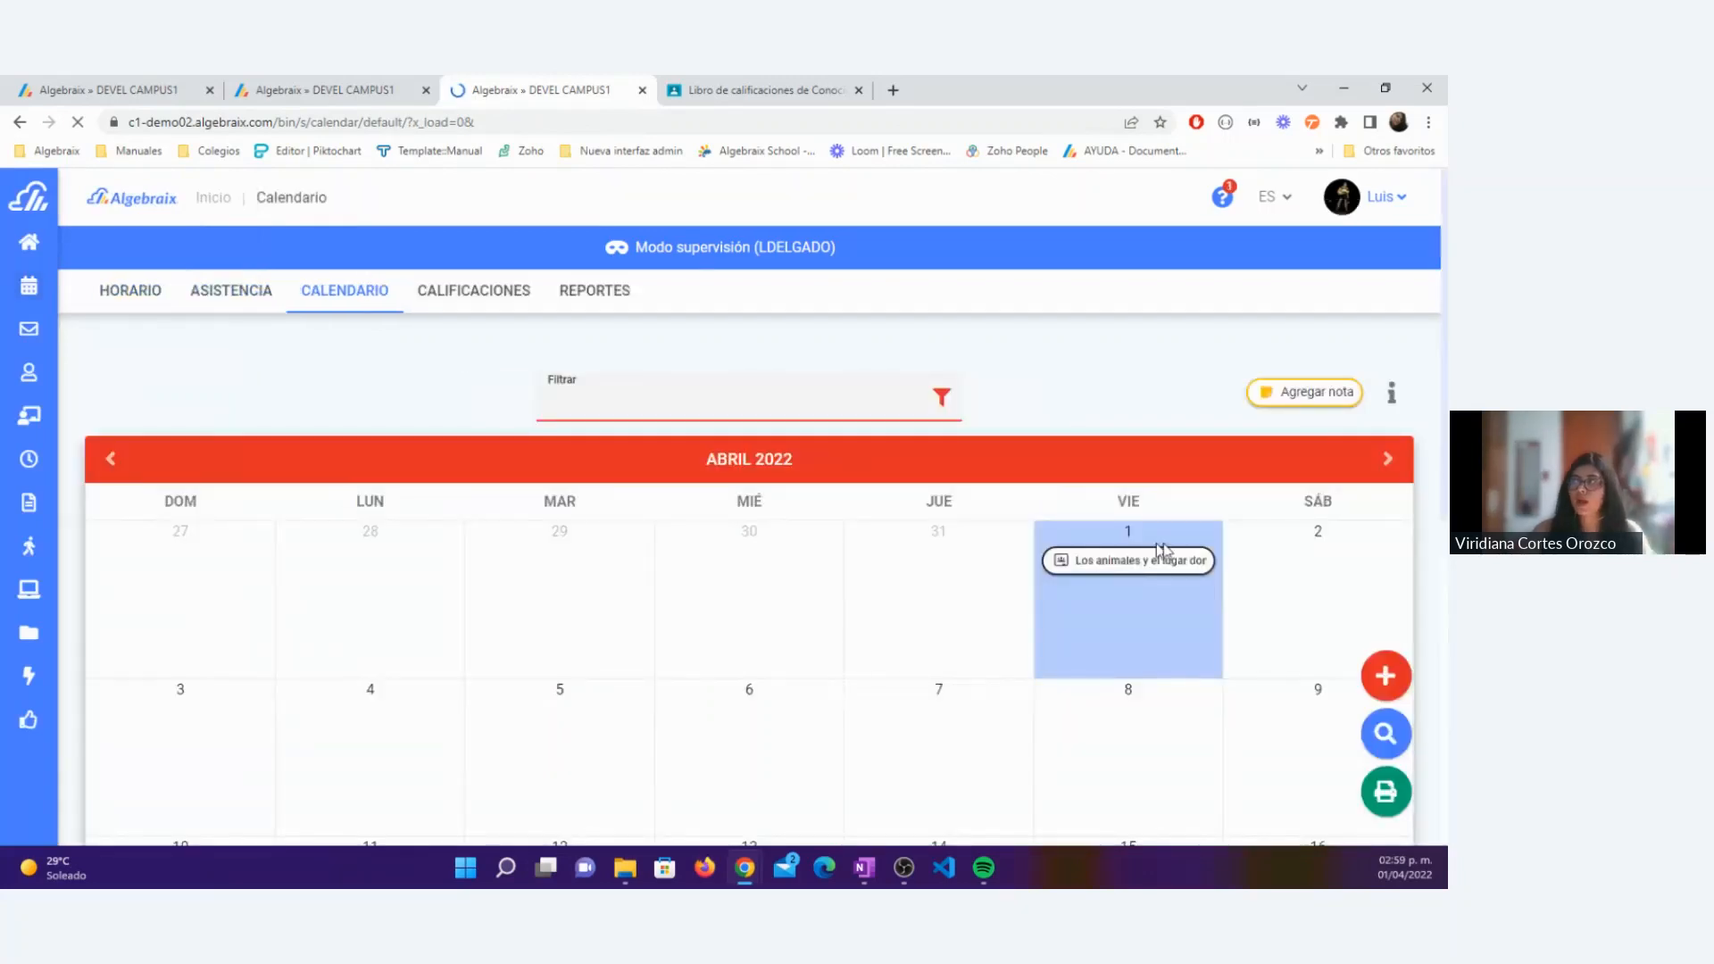
{"action": "left_click", "coordinate": [125, 460]}
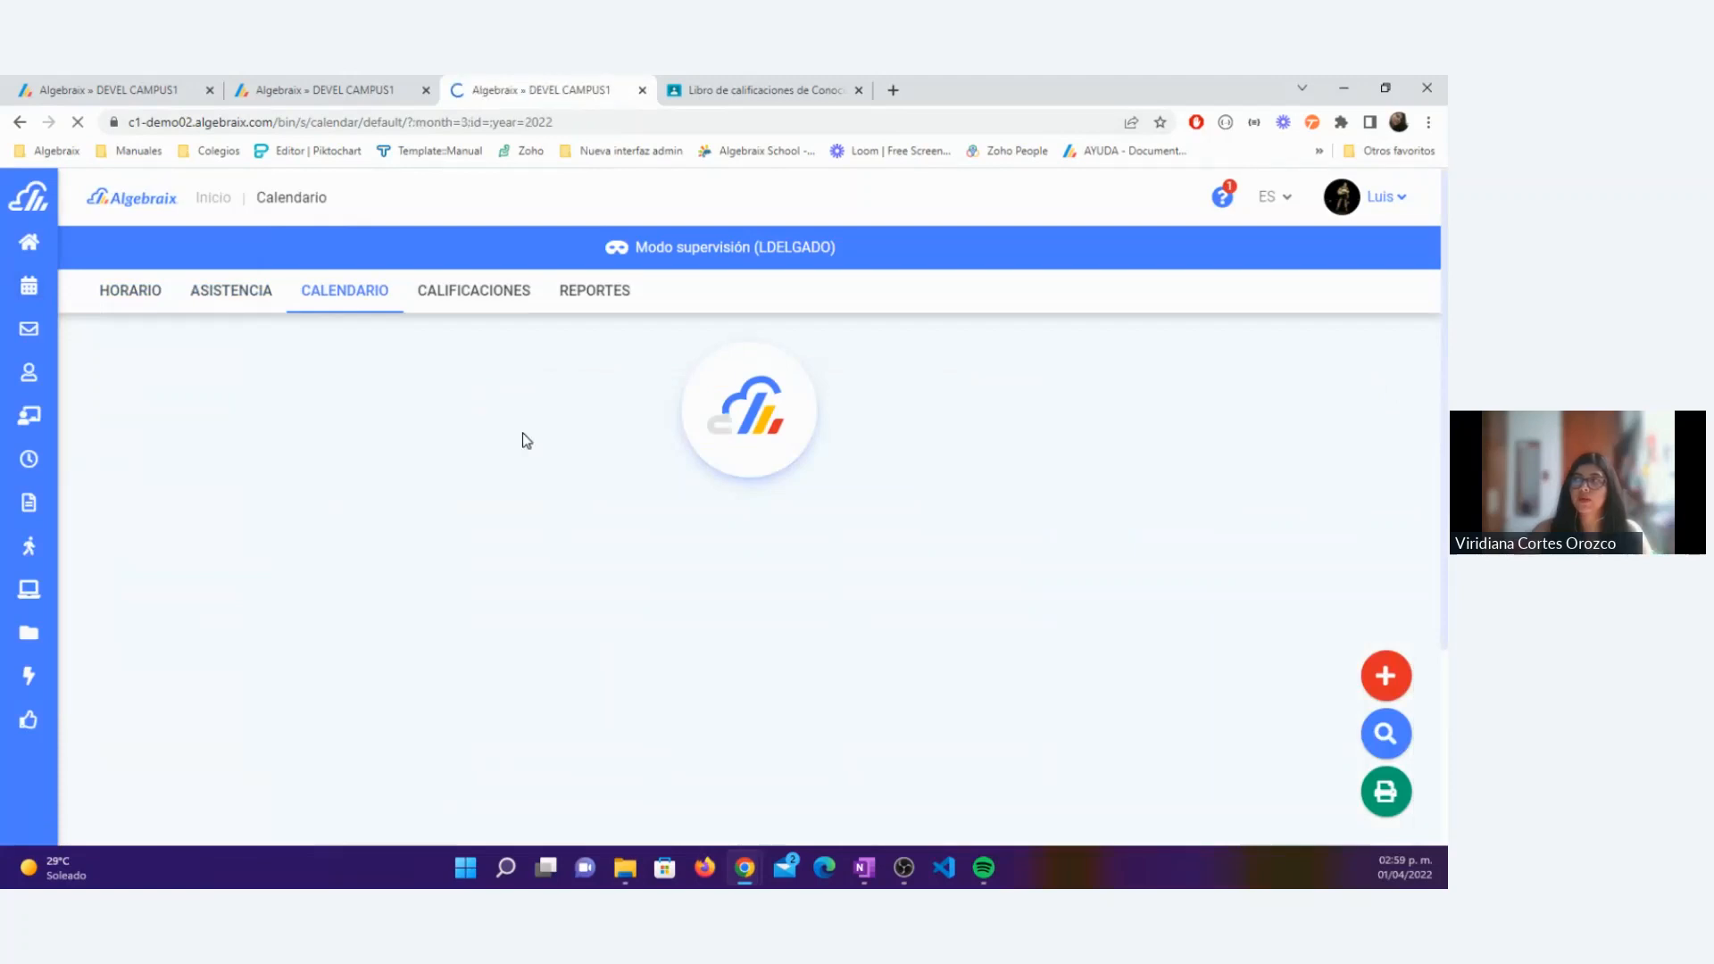
{"action": "scroll", "coordinate": [517, 451], "scroll_direction": "down", "scroll_amount": 1}
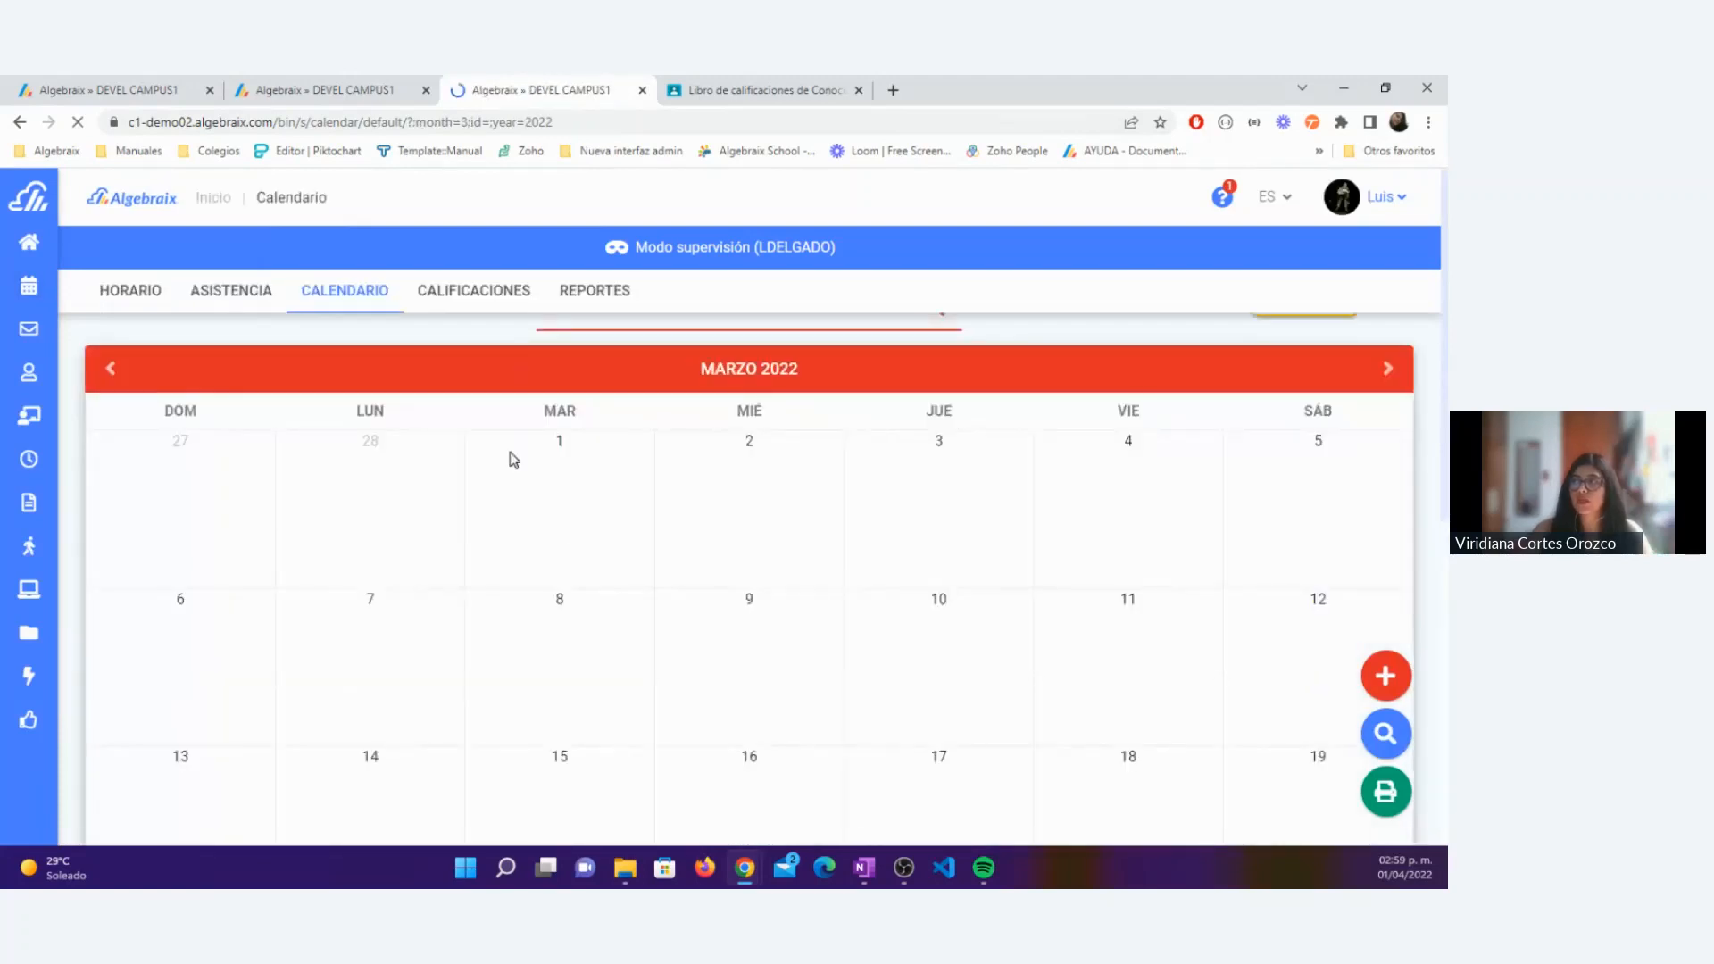
{"action": "scroll", "coordinate": [514, 460], "scroll_direction": "down", "scroll_amount": 5}
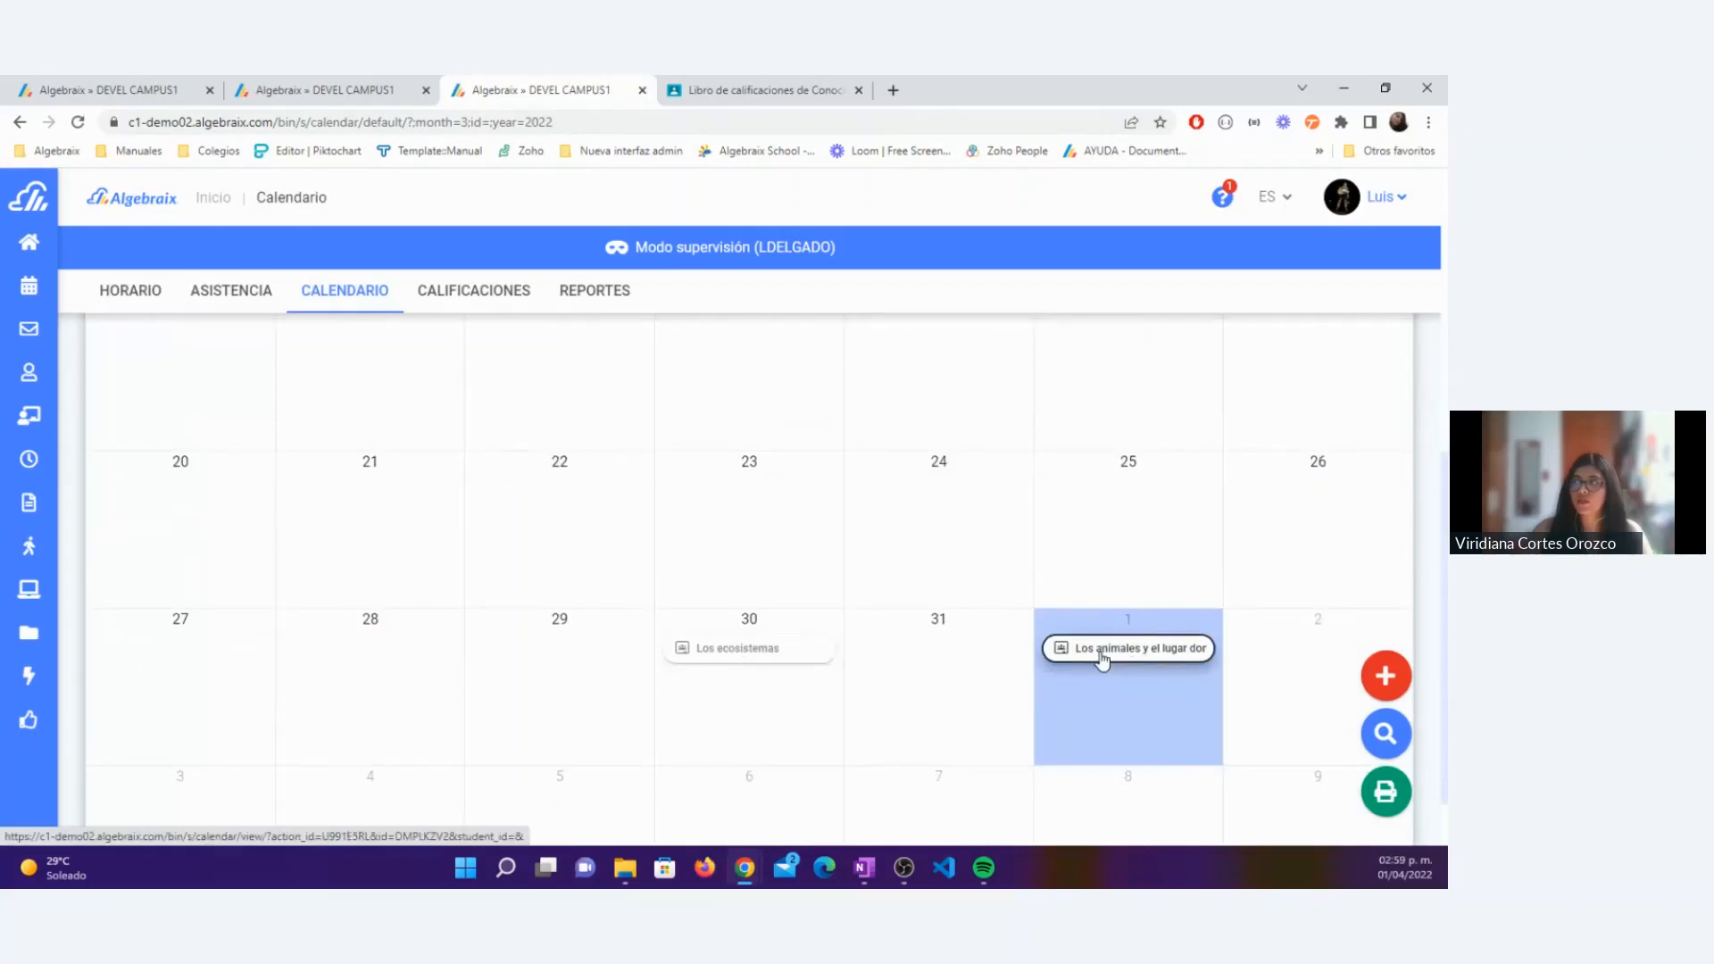
{"action": "scroll", "coordinate": [1118, 648], "scroll_direction": "up", "scroll_amount": 1}
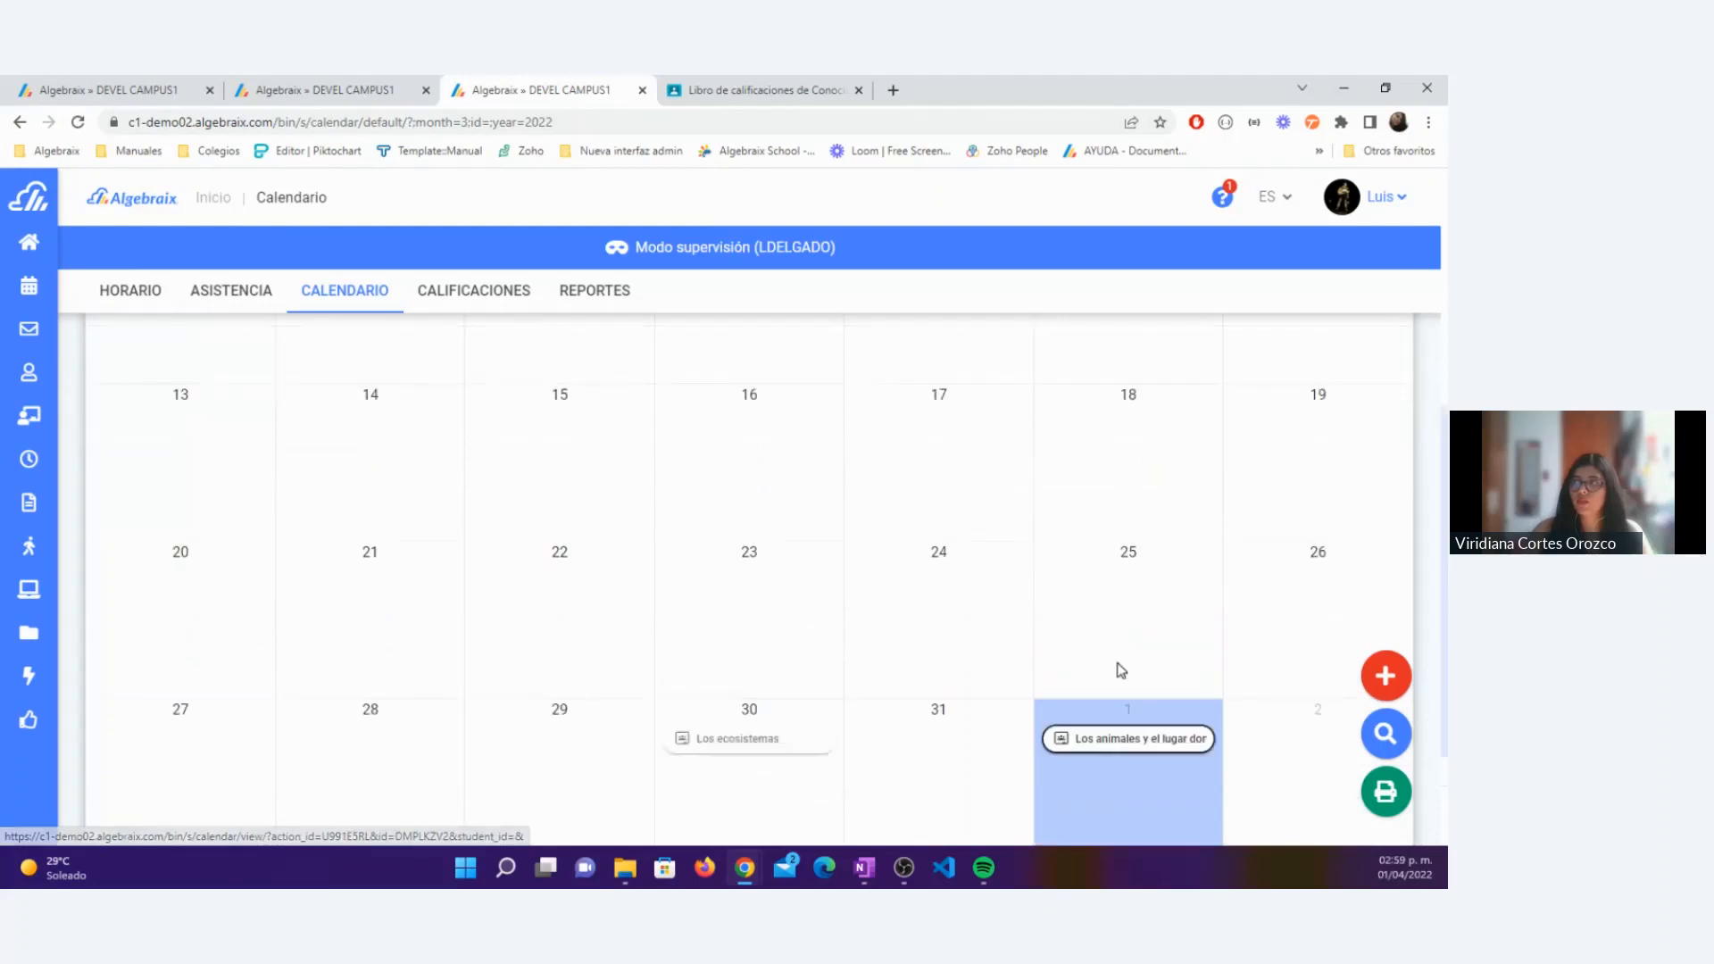
{"action": "scroll", "coordinate": [737, 666], "scroll_direction": "down", "scroll_amount": 1}
{"action": "left_click", "coordinate": [698, 651]}
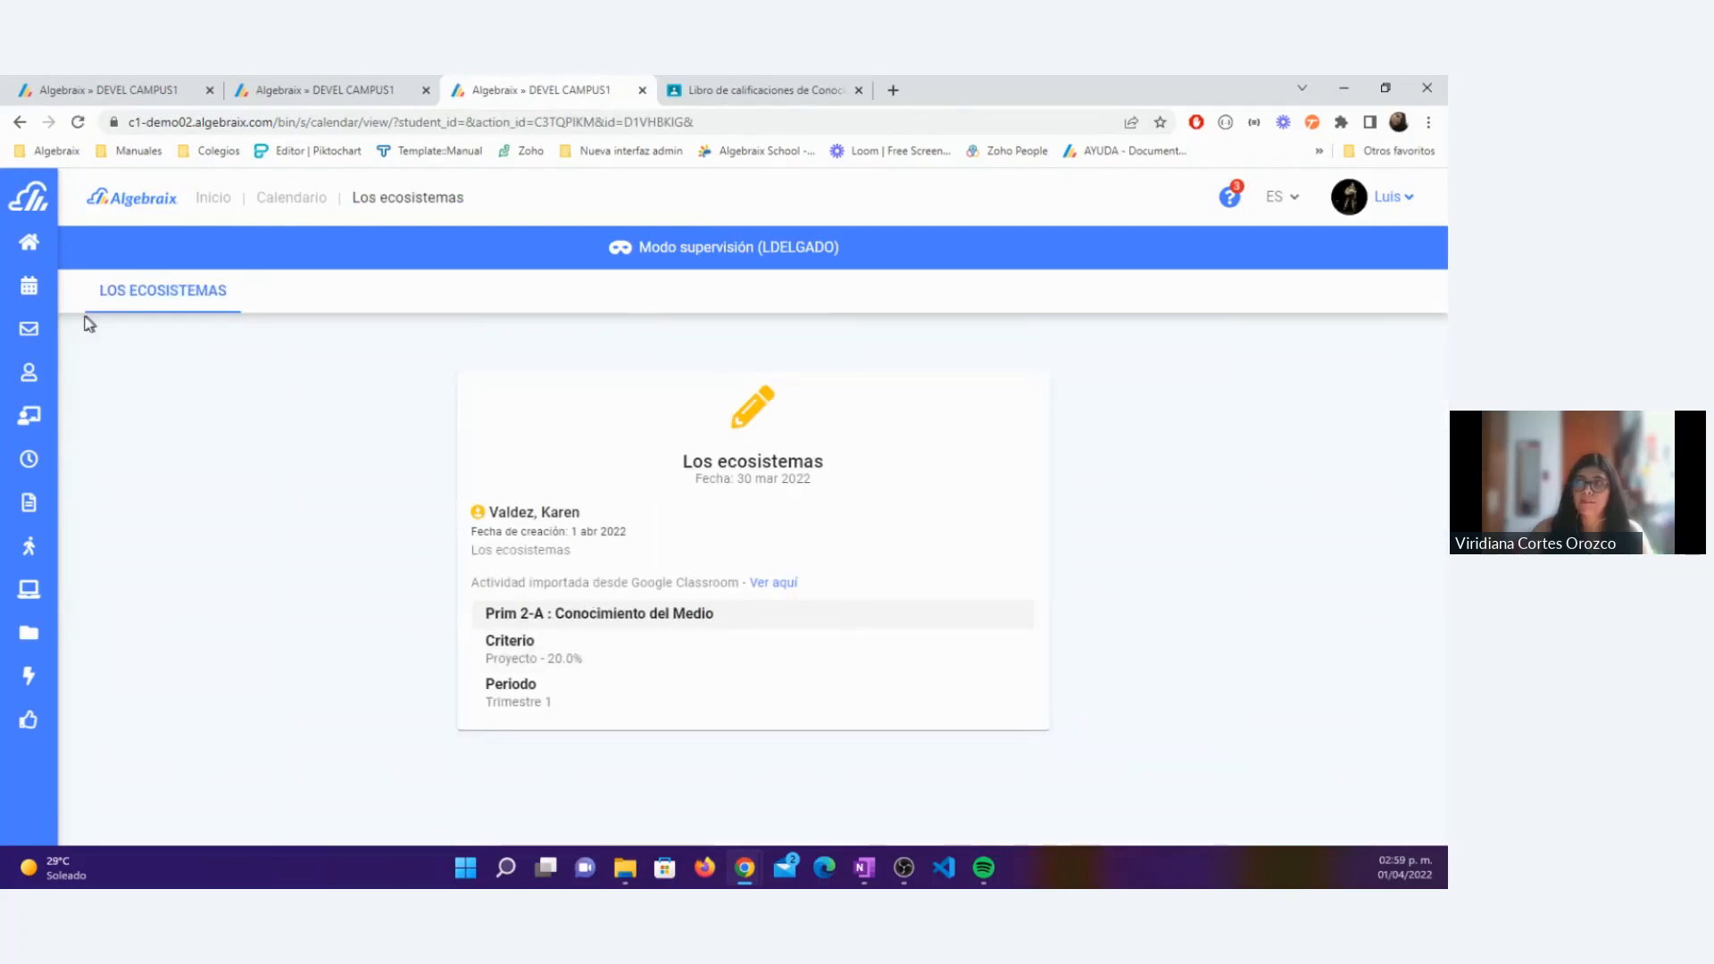
Step: Return to the admin session and enter the session of the student's mother in supervision mode
{"action": "left_click", "coordinate": [1393, 198]}
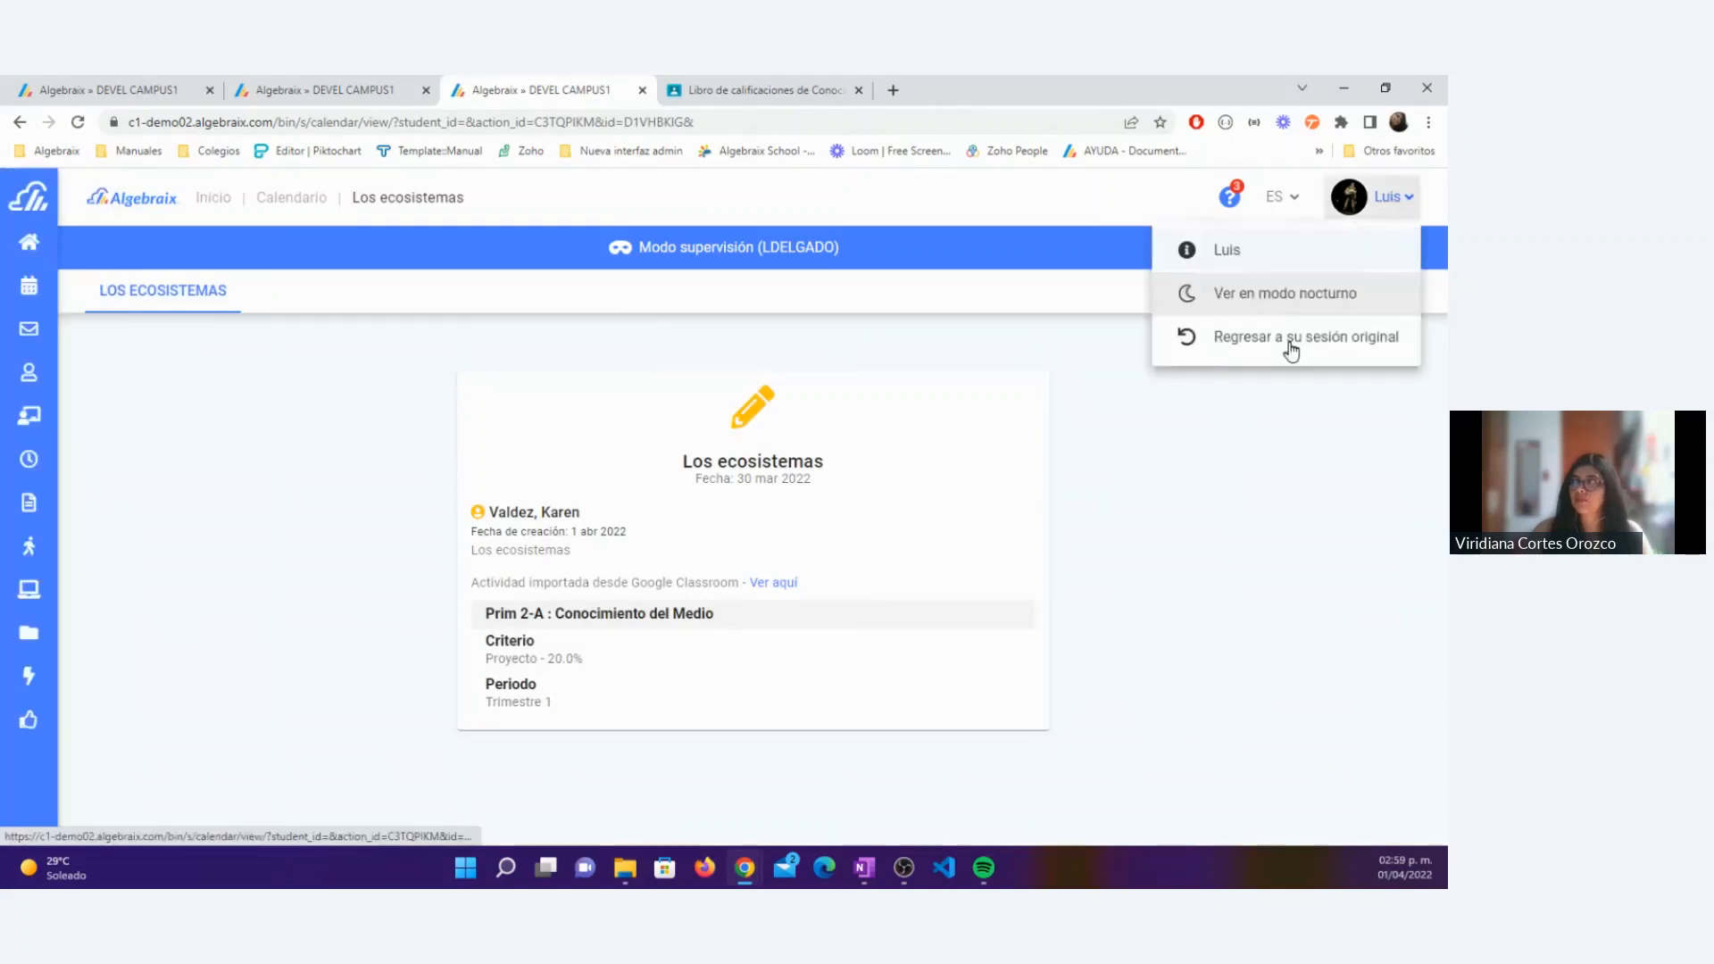
{"action": "left_click", "coordinate": [1291, 344]}
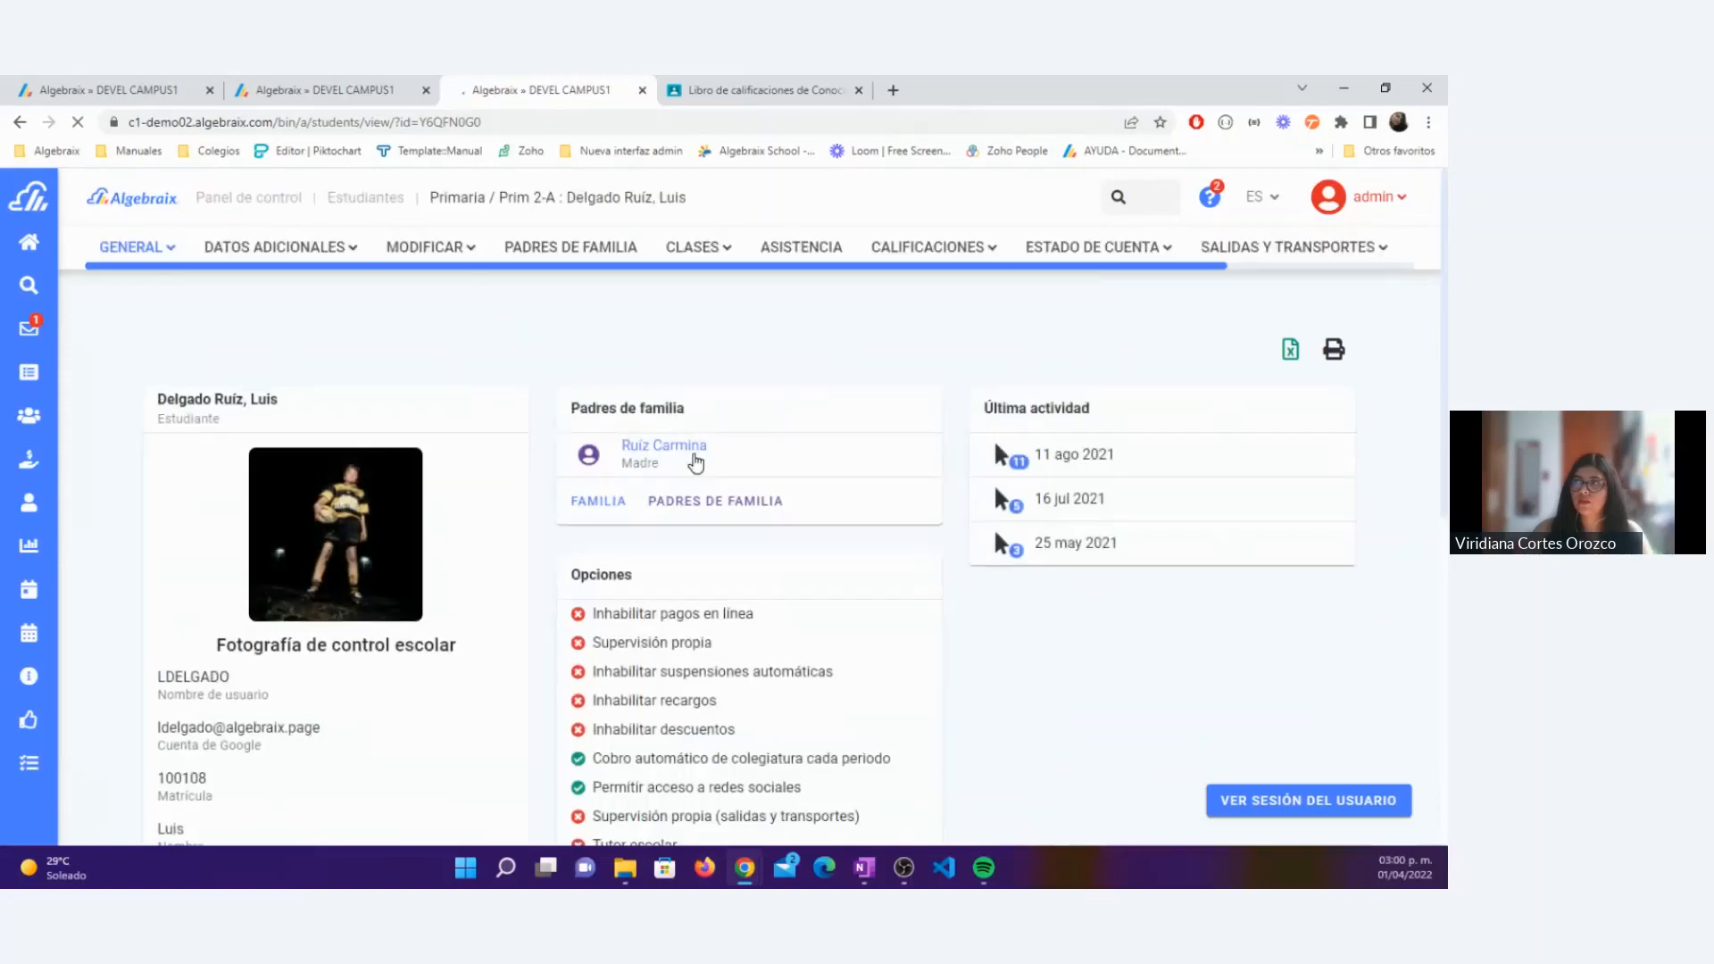
{"action": "left_click", "coordinate": [696, 460]}
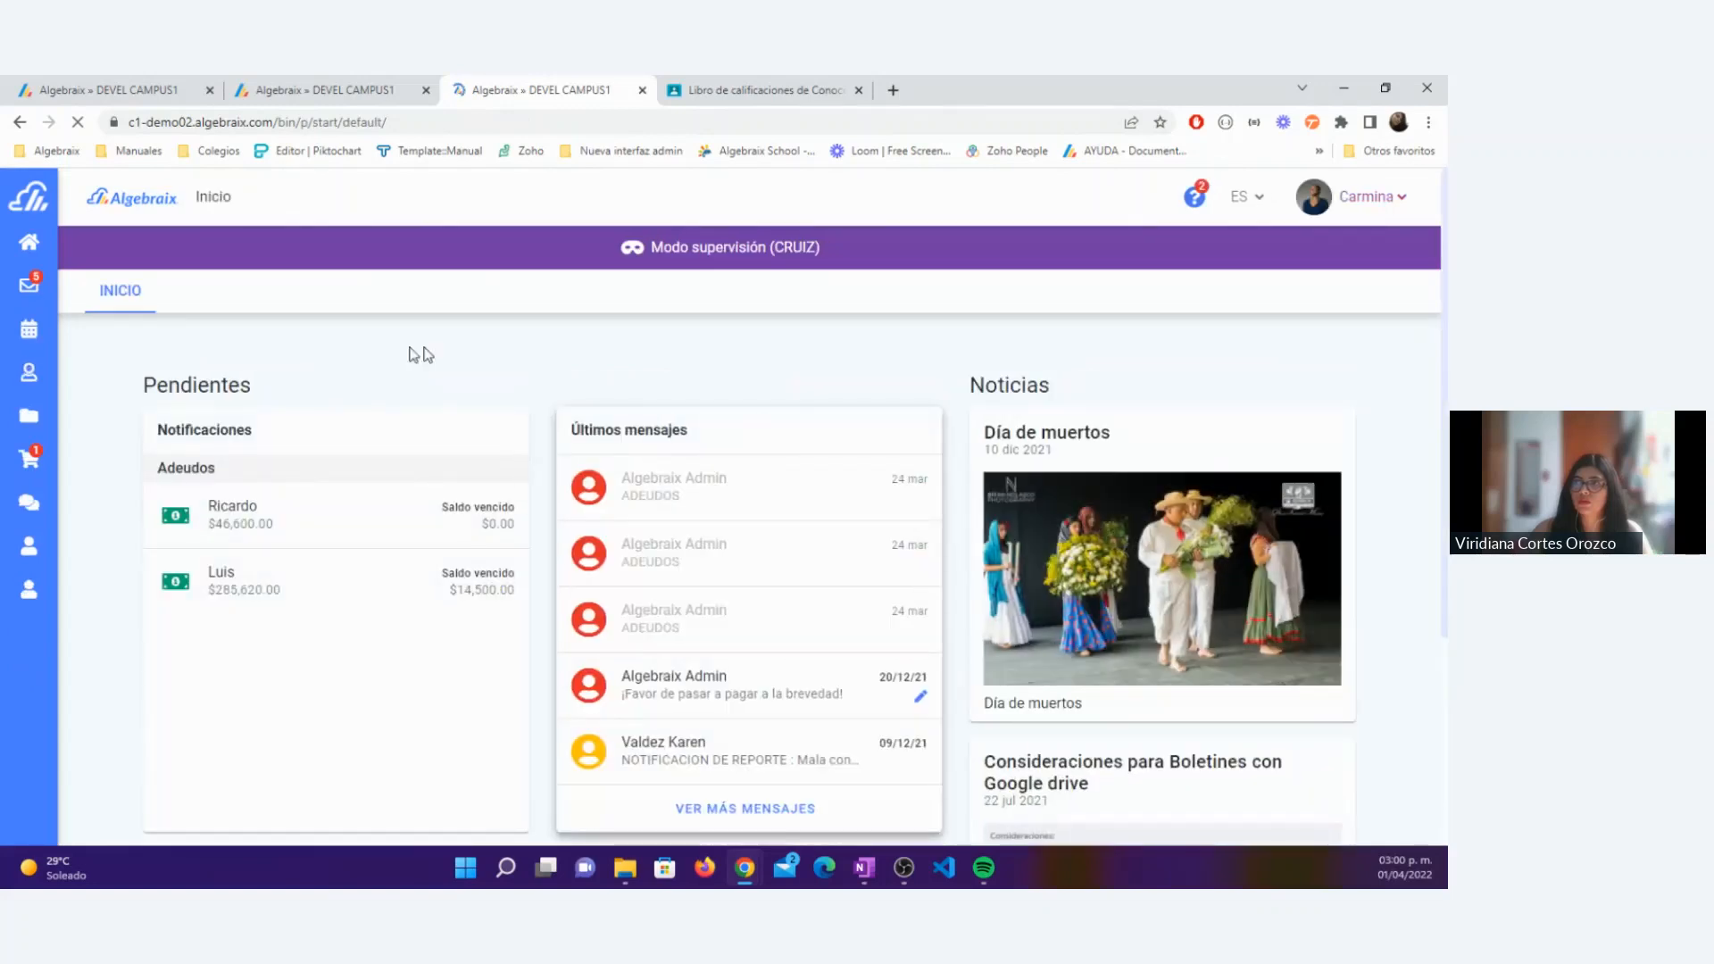
Step: Filter the parent's calendar to the Prim 2-A student and open the 1 April activity Los animales y el lugar donde viven
{"action": "left_click", "coordinate": [43, 342]}
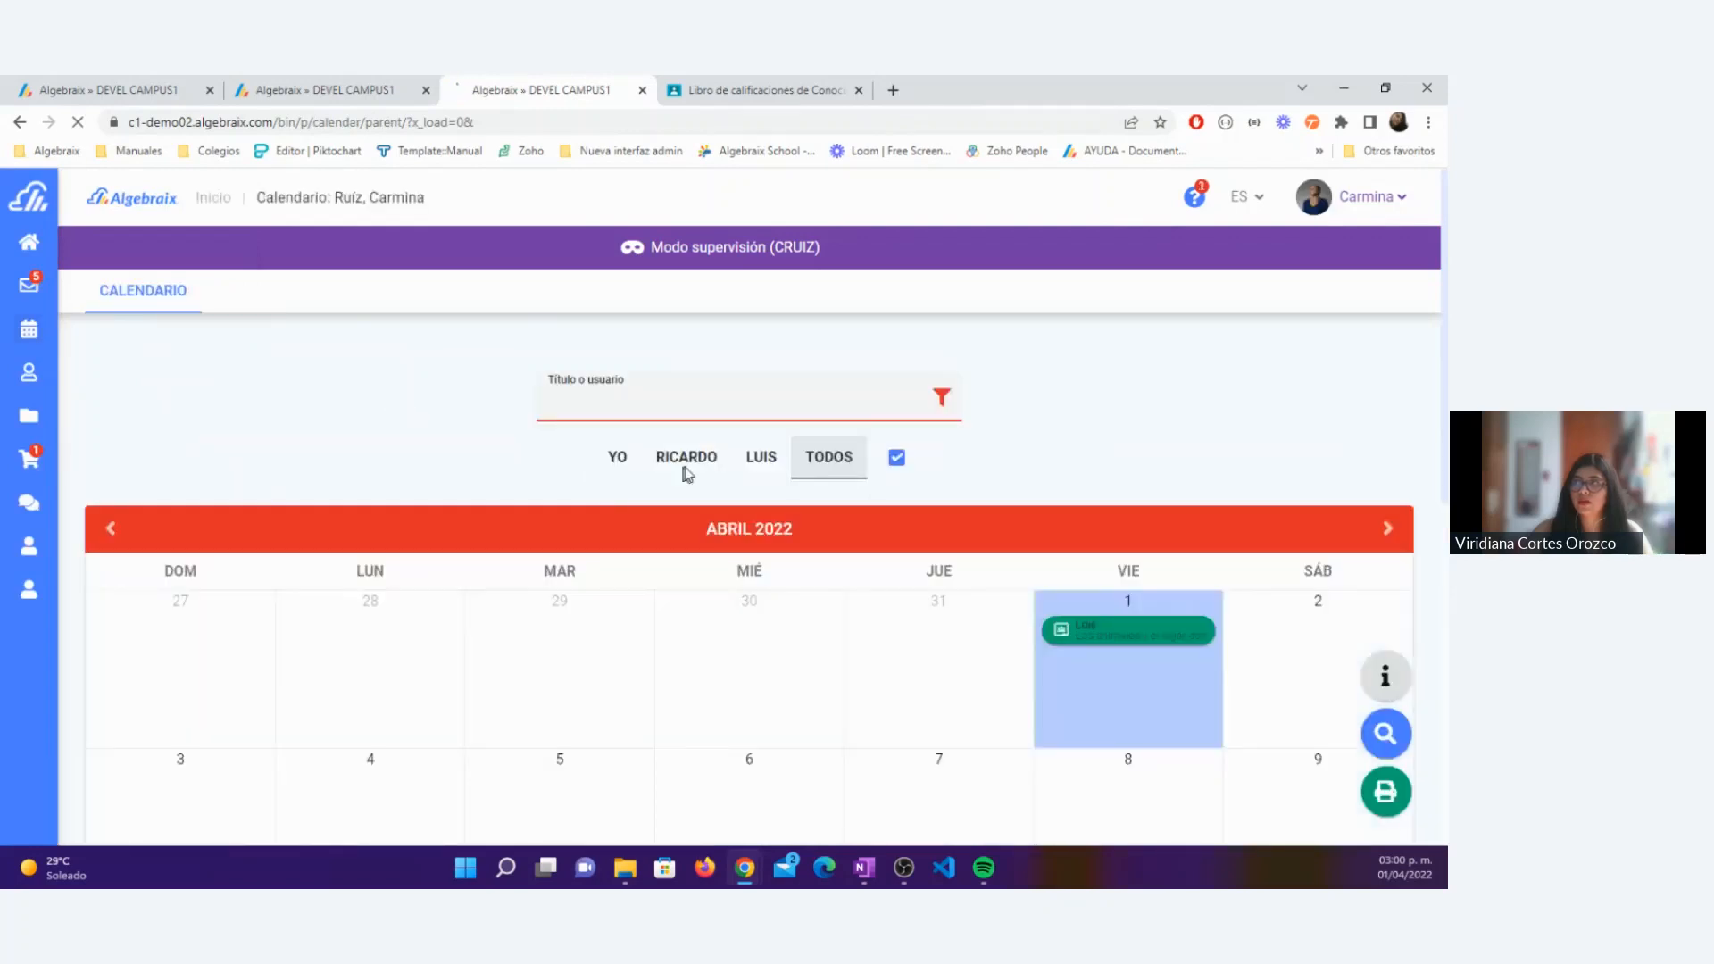
{"action": "left_click", "coordinate": [757, 466]}
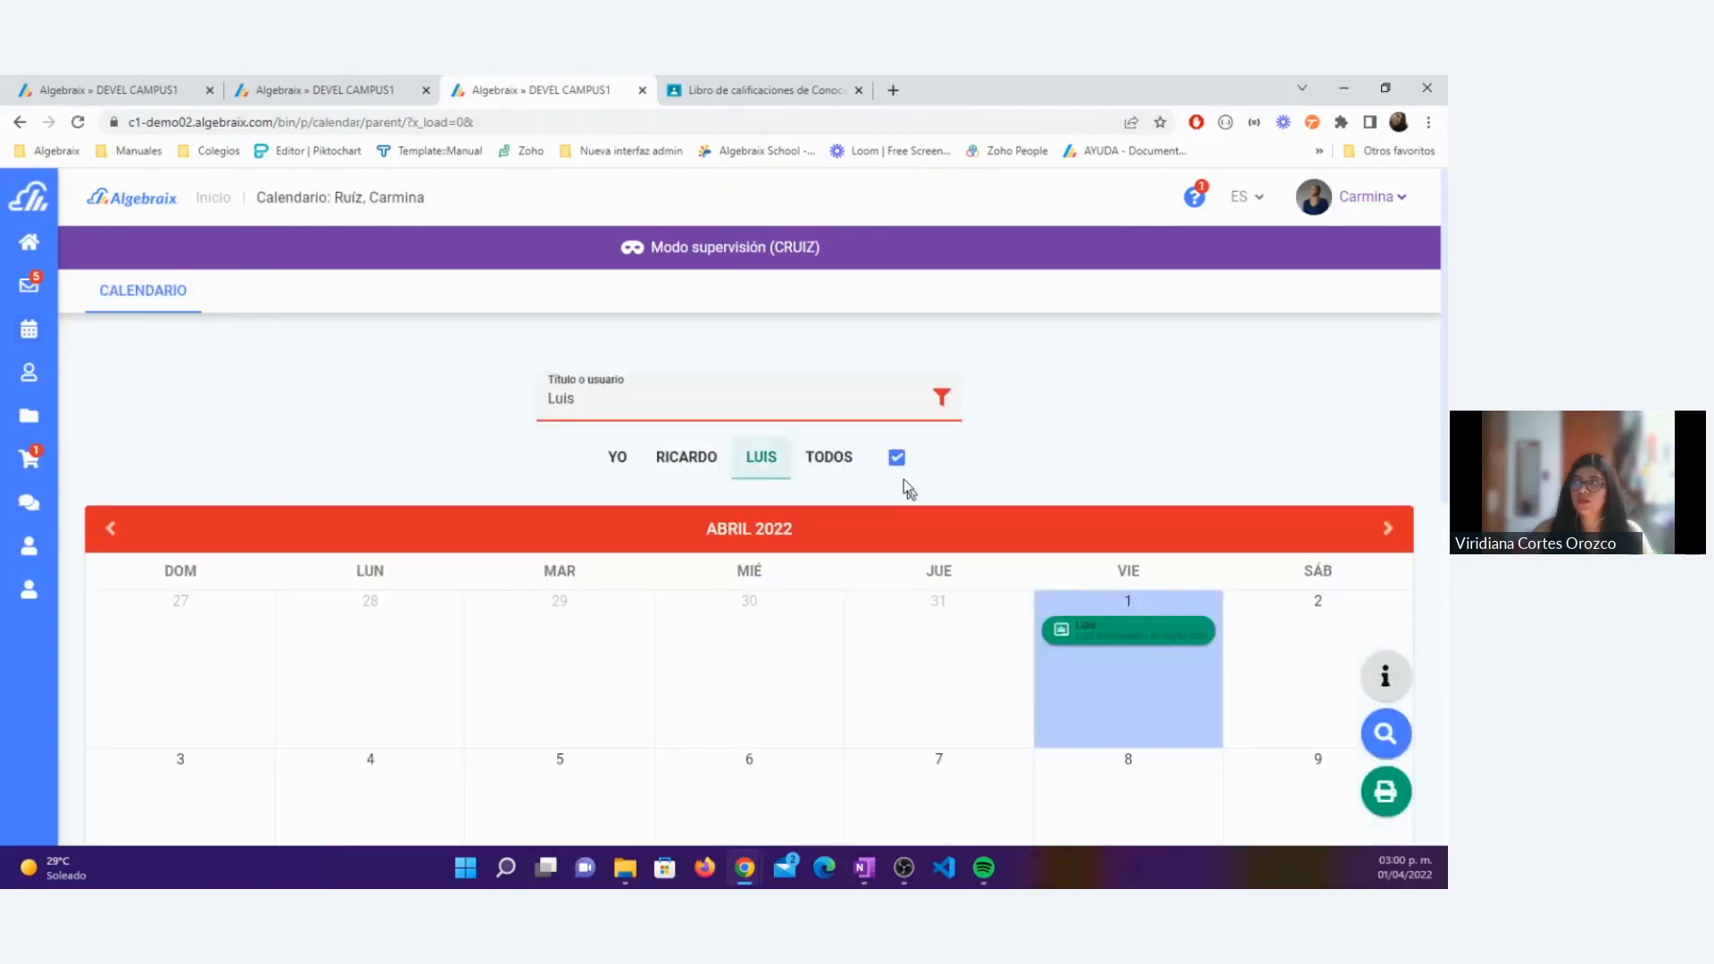
{"action": "scroll", "coordinate": [1111, 494], "scroll_direction": "down", "scroll_amount": 1}
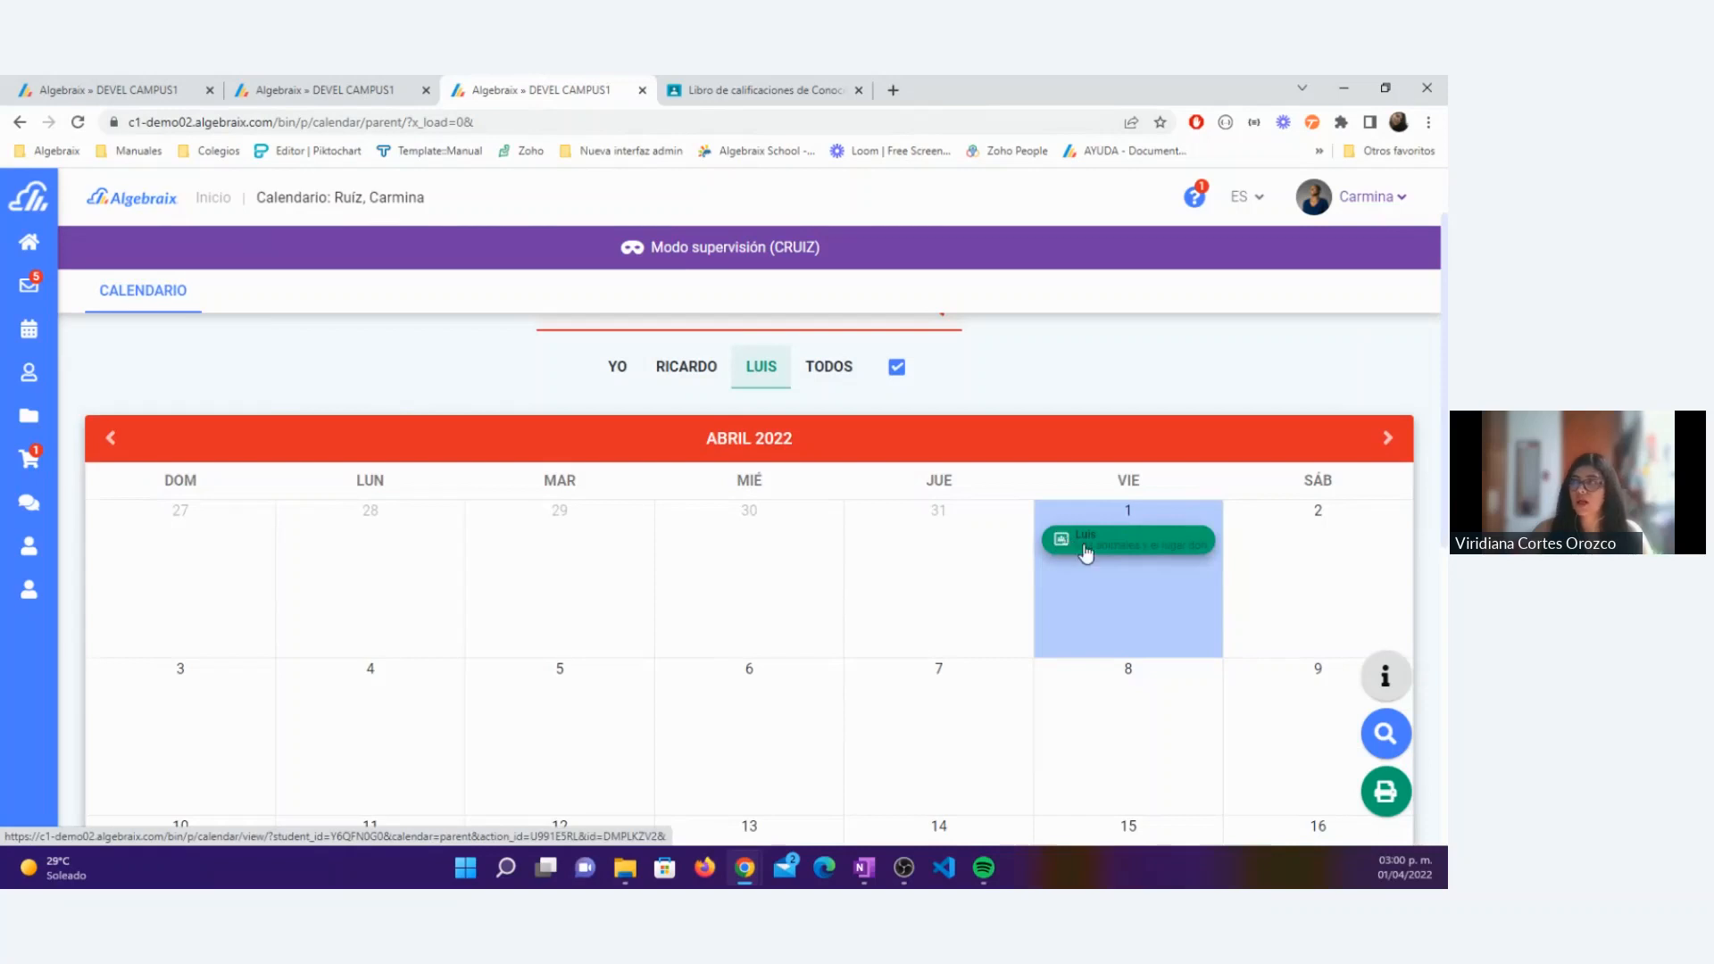
{"action": "left_click", "coordinate": [1086, 554]}
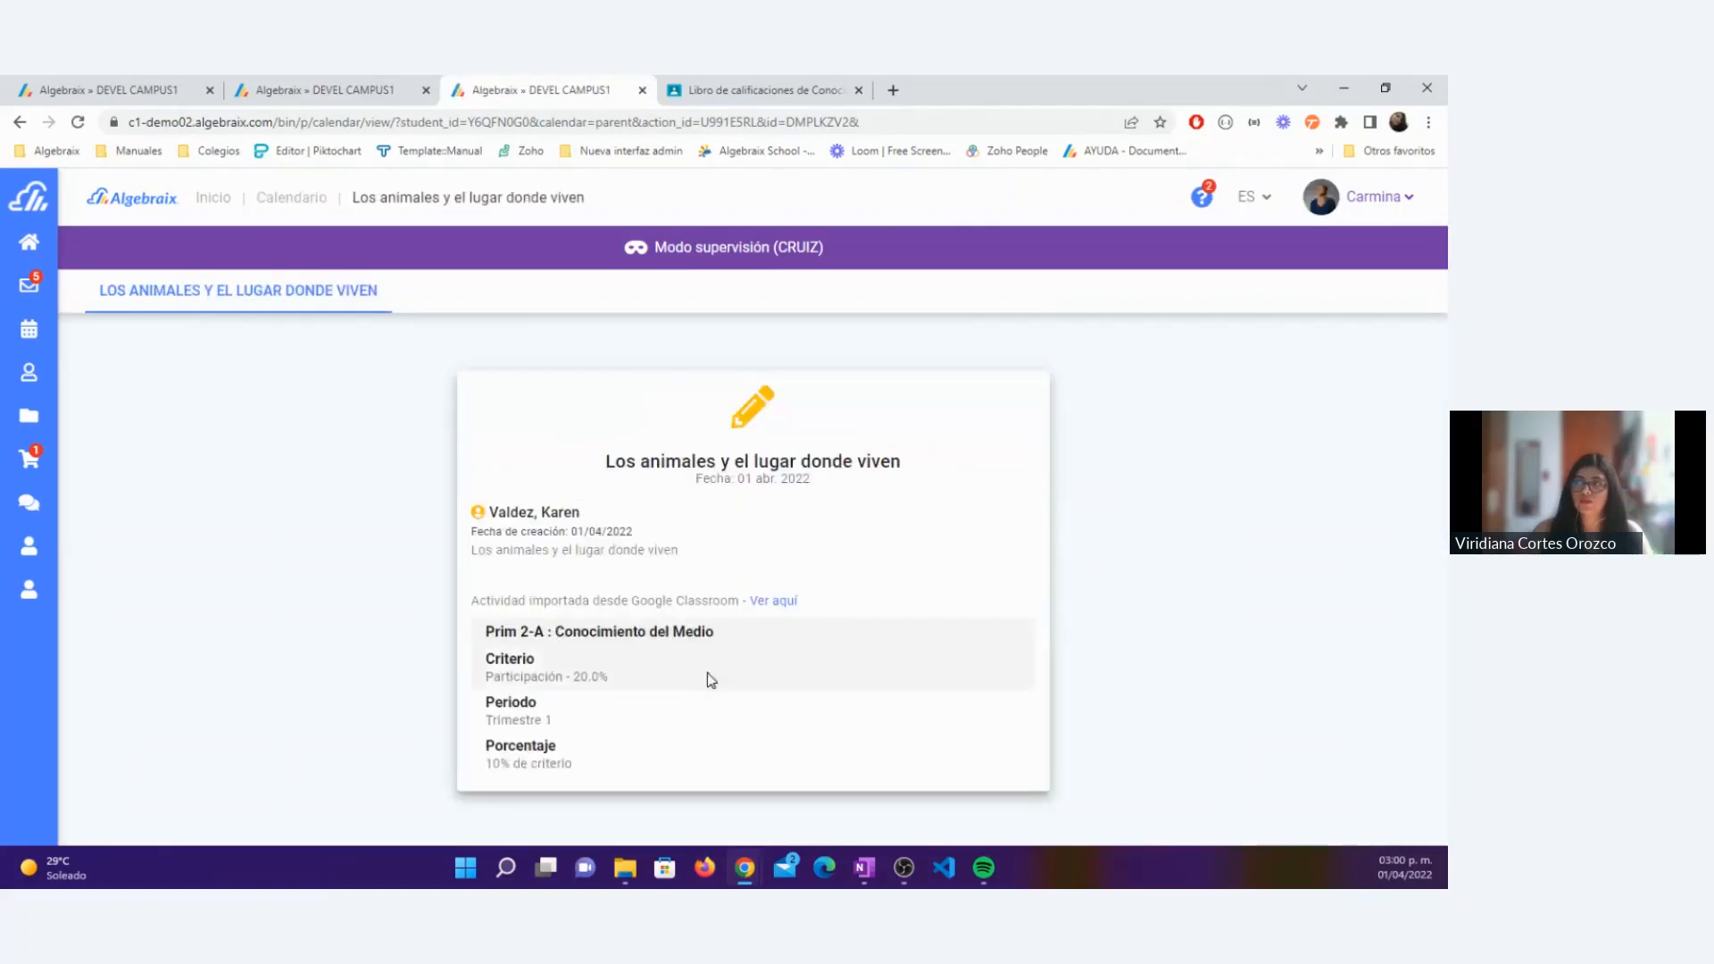
Step: Show March 2022 in the parent's calendar and check the Google Classroom import note of the Los ecosistemas activity
{"action": "left_click", "coordinate": [35, 332]}
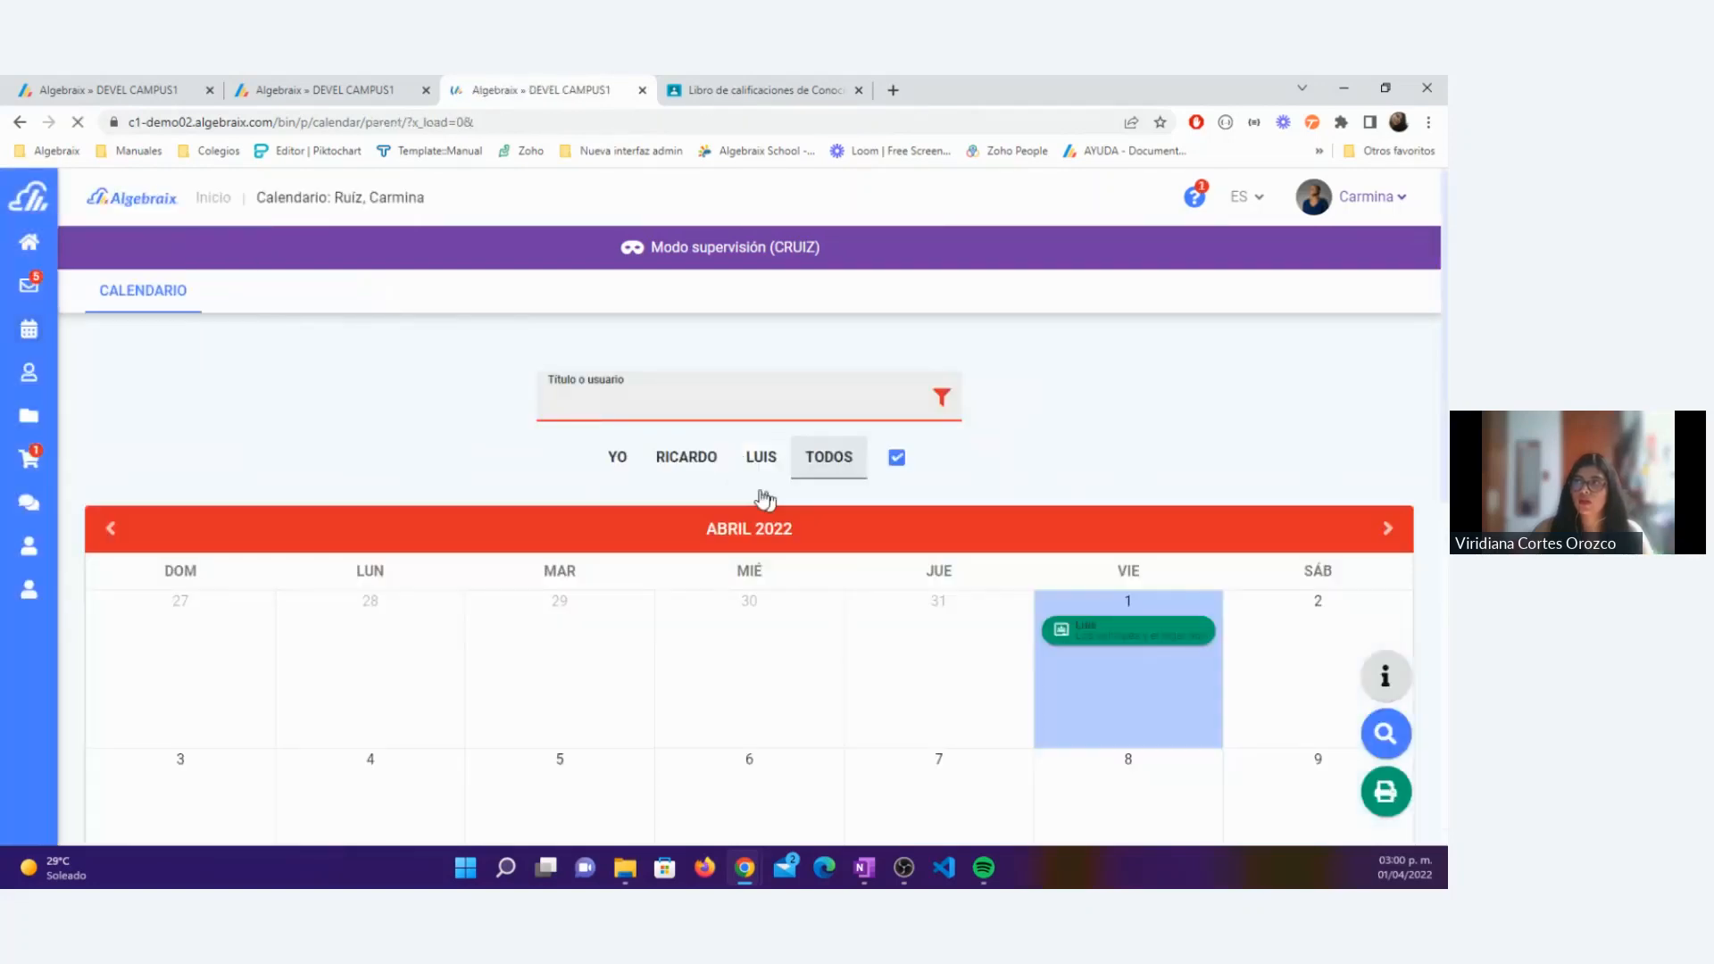
{"action": "left_click", "coordinate": [757, 464]}
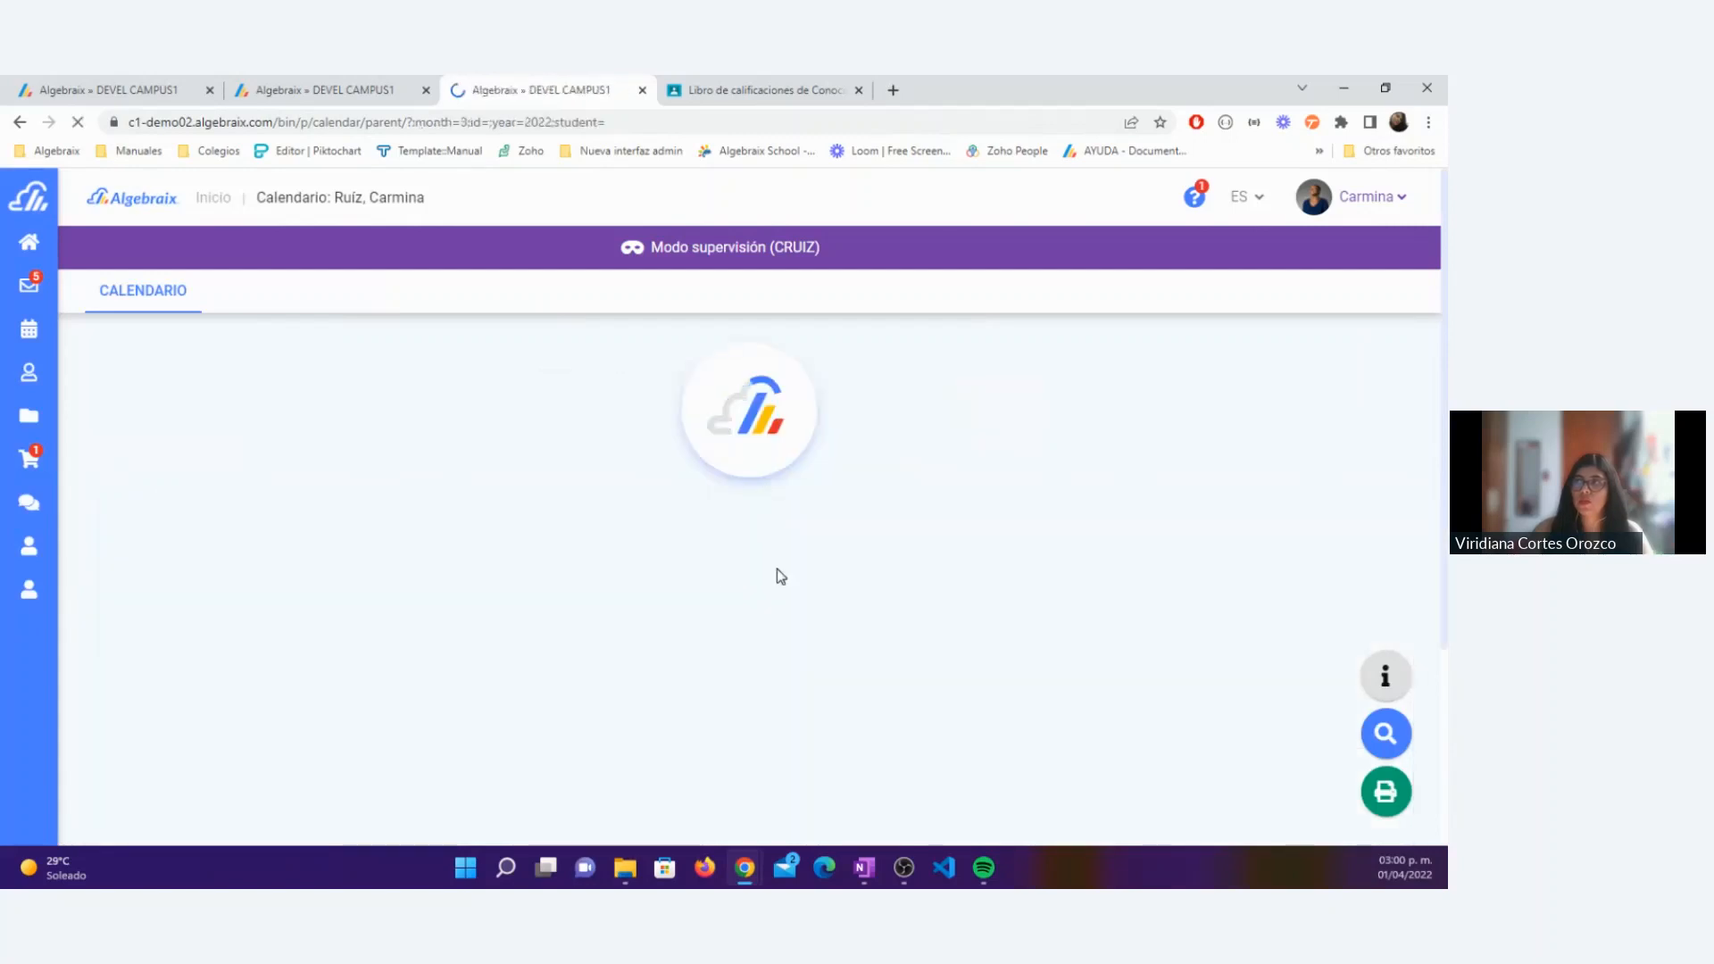
{"action": "scroll", "coordinate": [750, 607], "scroll_direction": "down", "scroll_amount": 6}
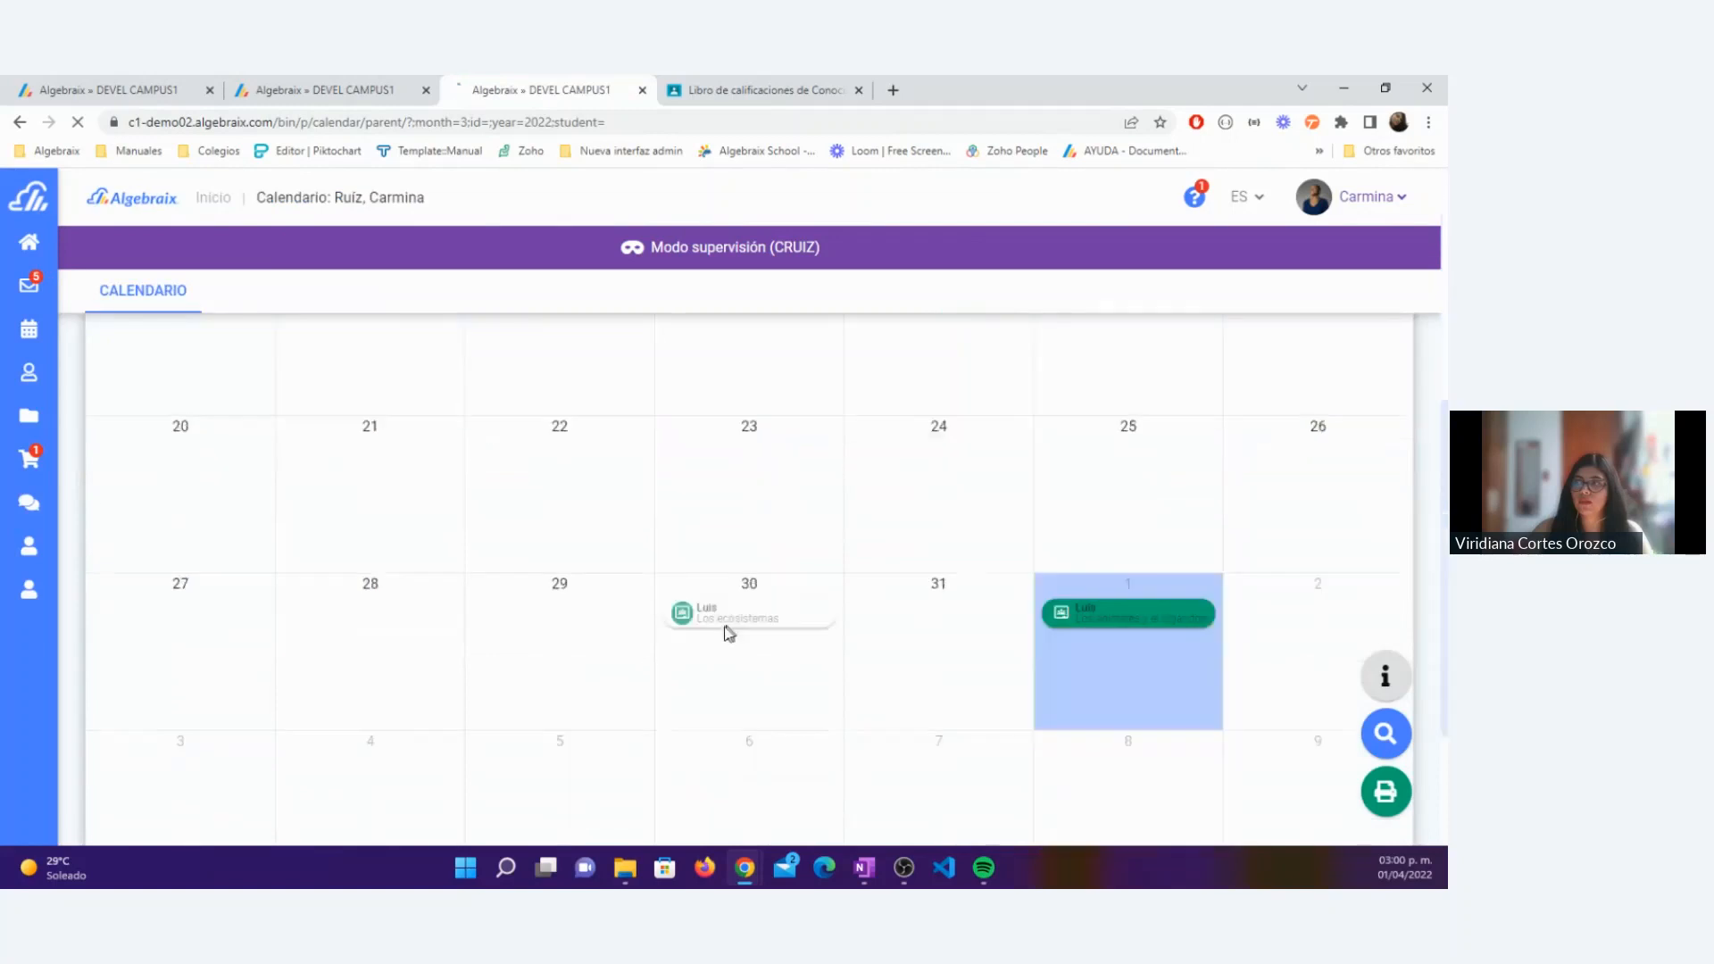
{"action": "left_click", "coordinate": [726, 630]}
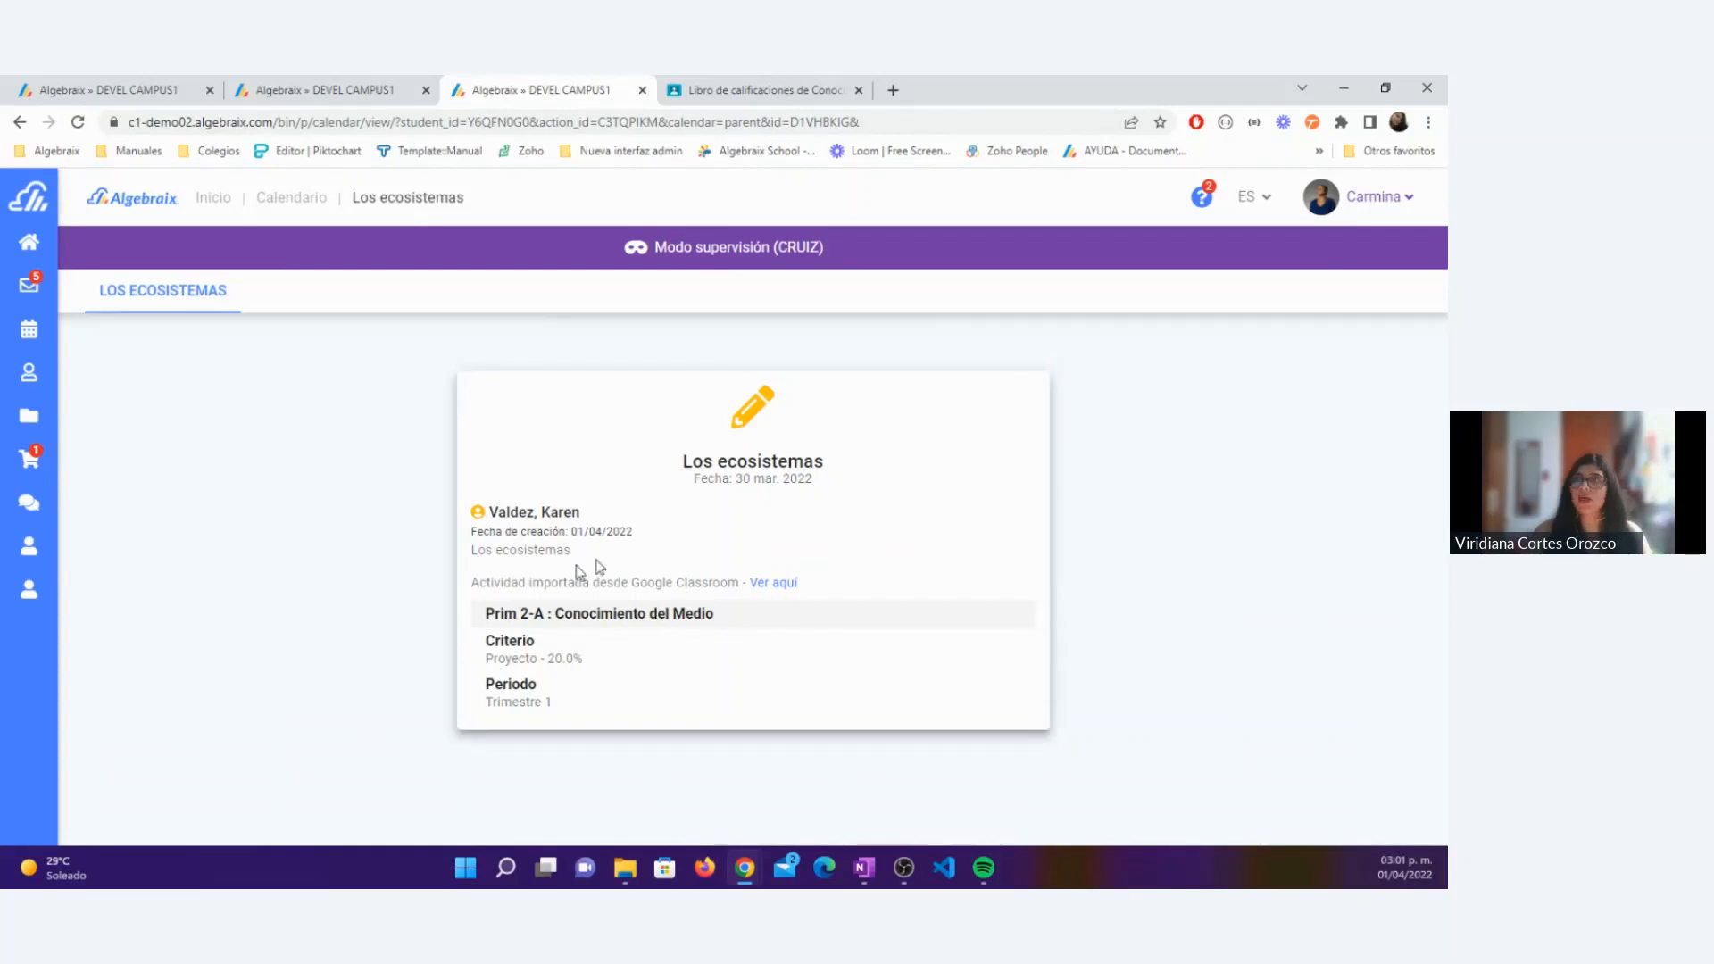
{"action": "left_click_drag", "start_coordinate": [472, 587], "coordinate": [744, 585]}
{"action": "left_click", "coordinate": [1288, 453]}
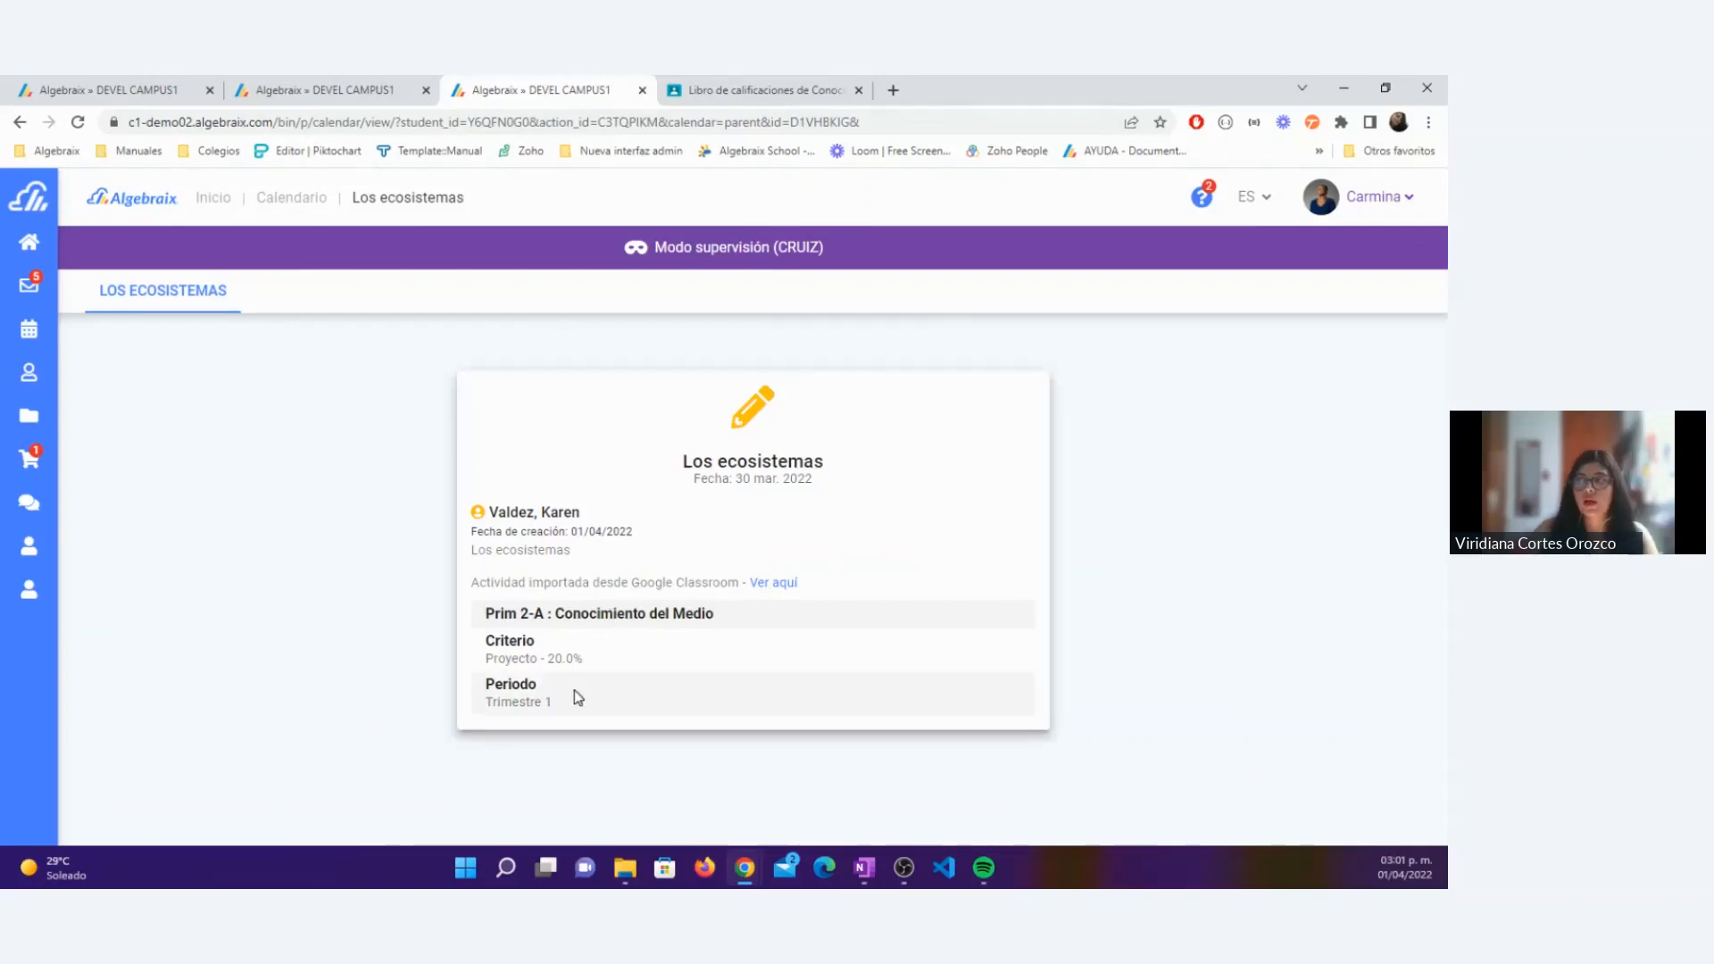
Step: Go back to the parent's April 2022 calendar and review the details of Los animales y el lugar donde viven
{"action": "mouse_move", "coordinate": [45, 302]}
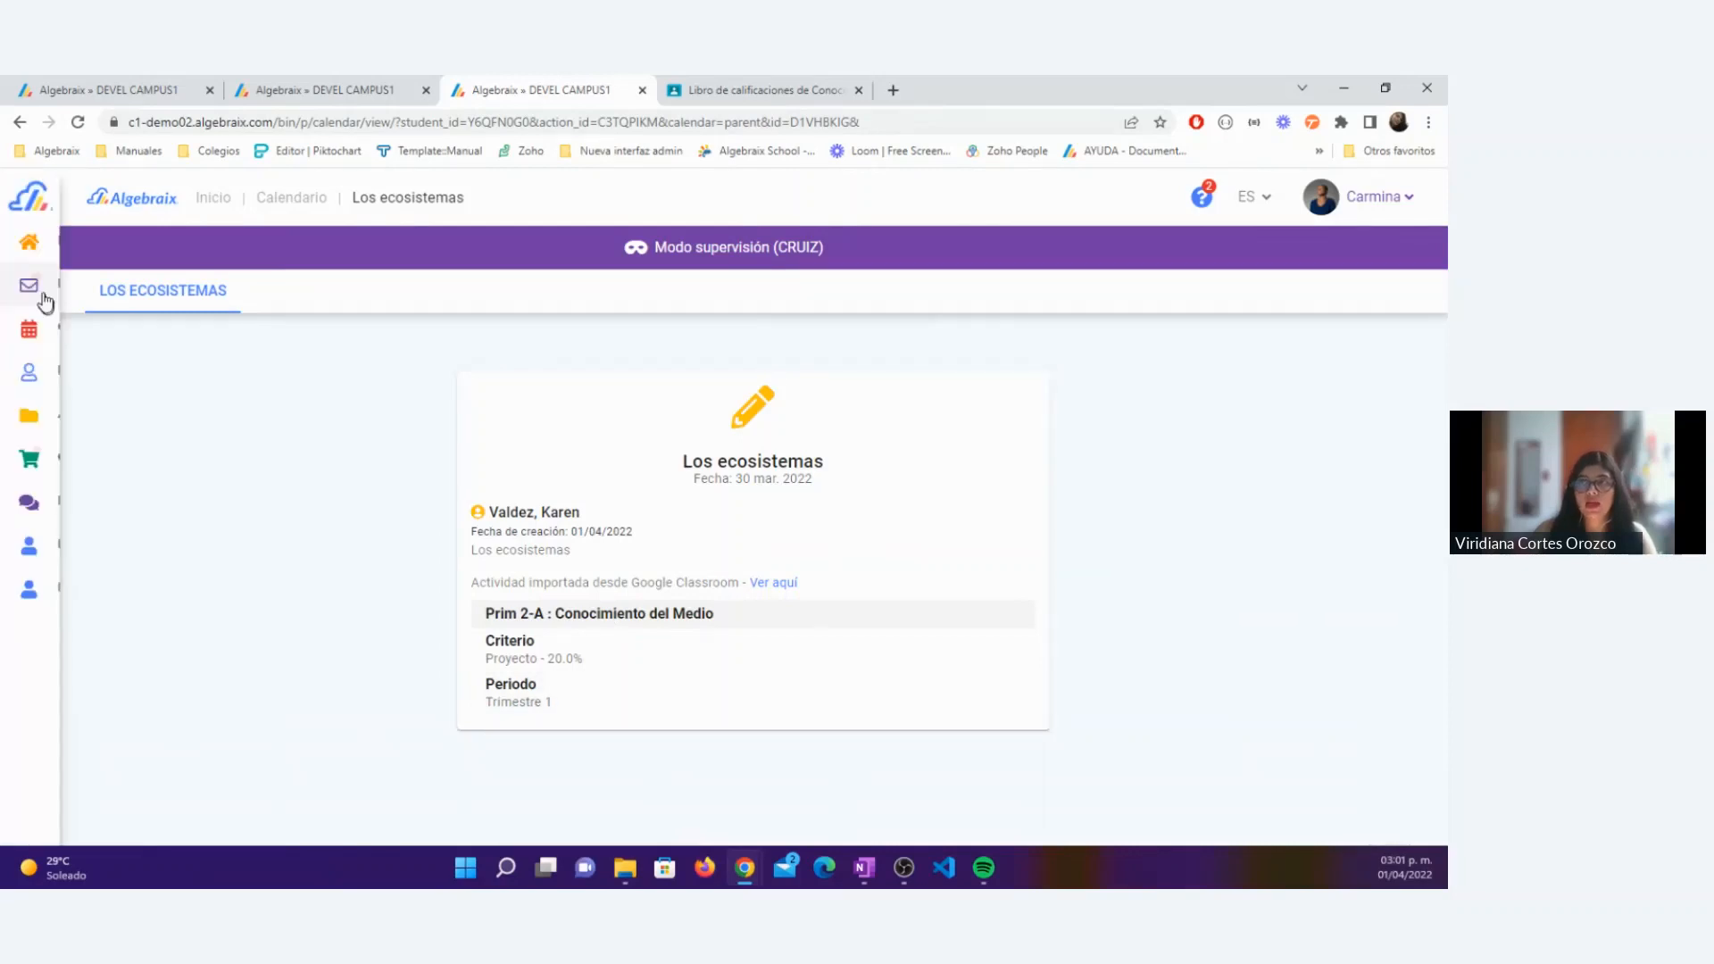
{"action": "left_click", "coordinate": [67, 327]}
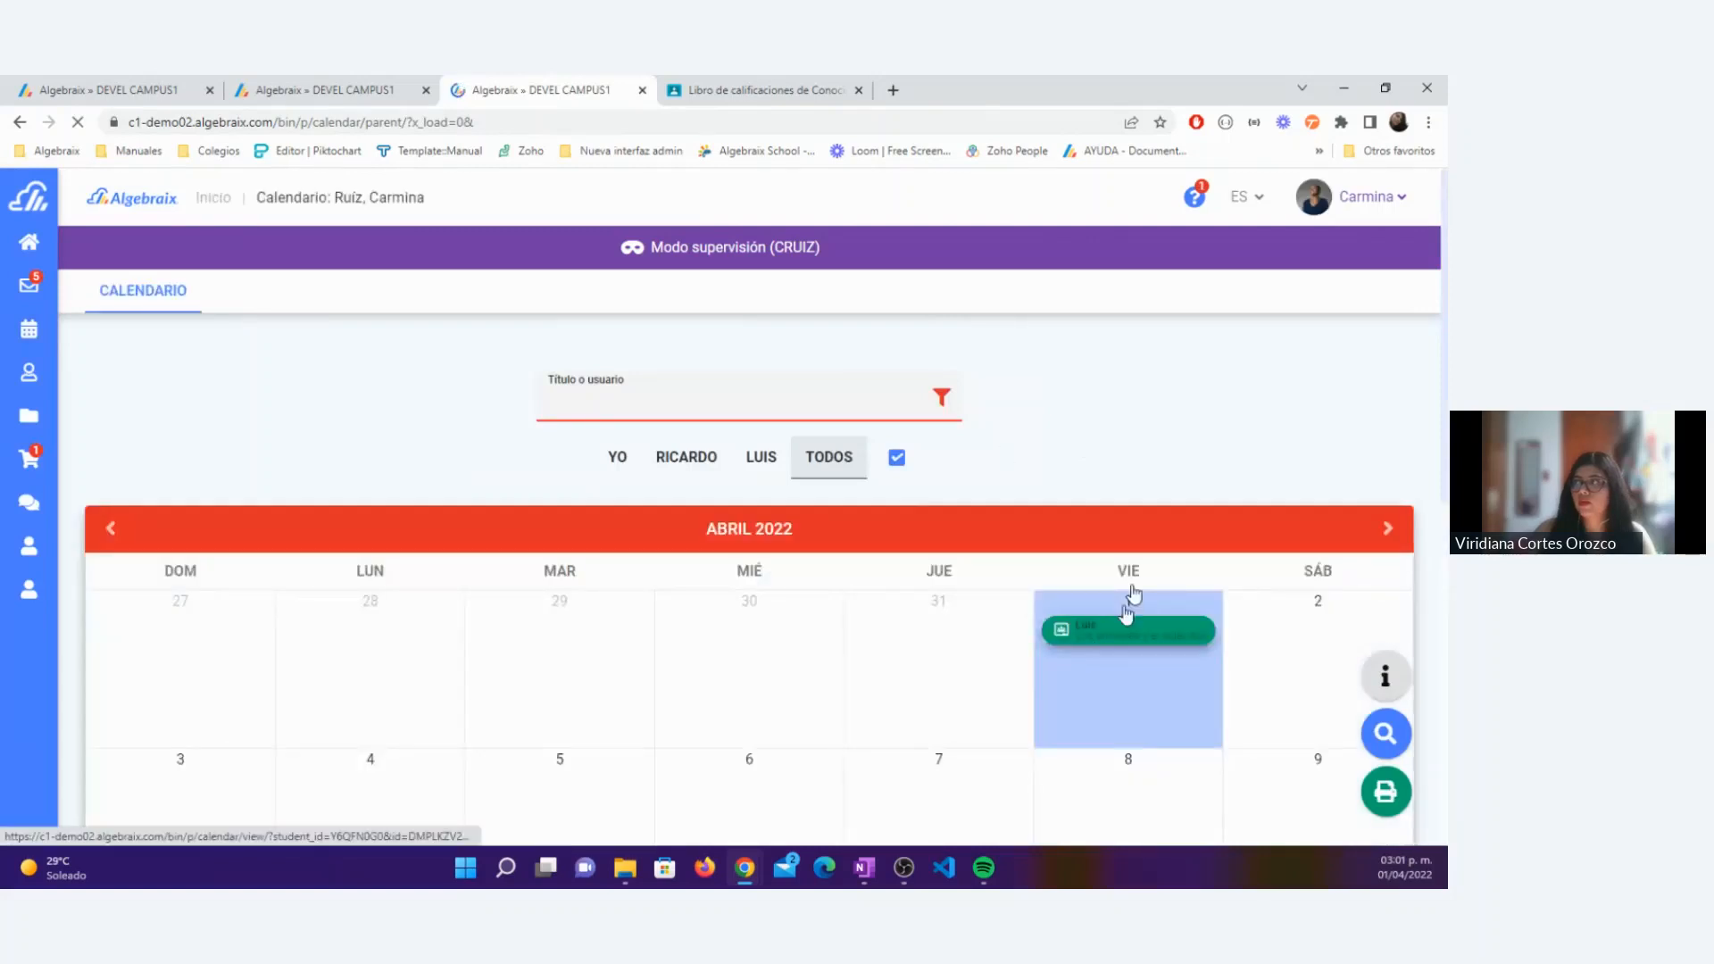
{"action": "left_click", "coordinate": [1127, 625]}
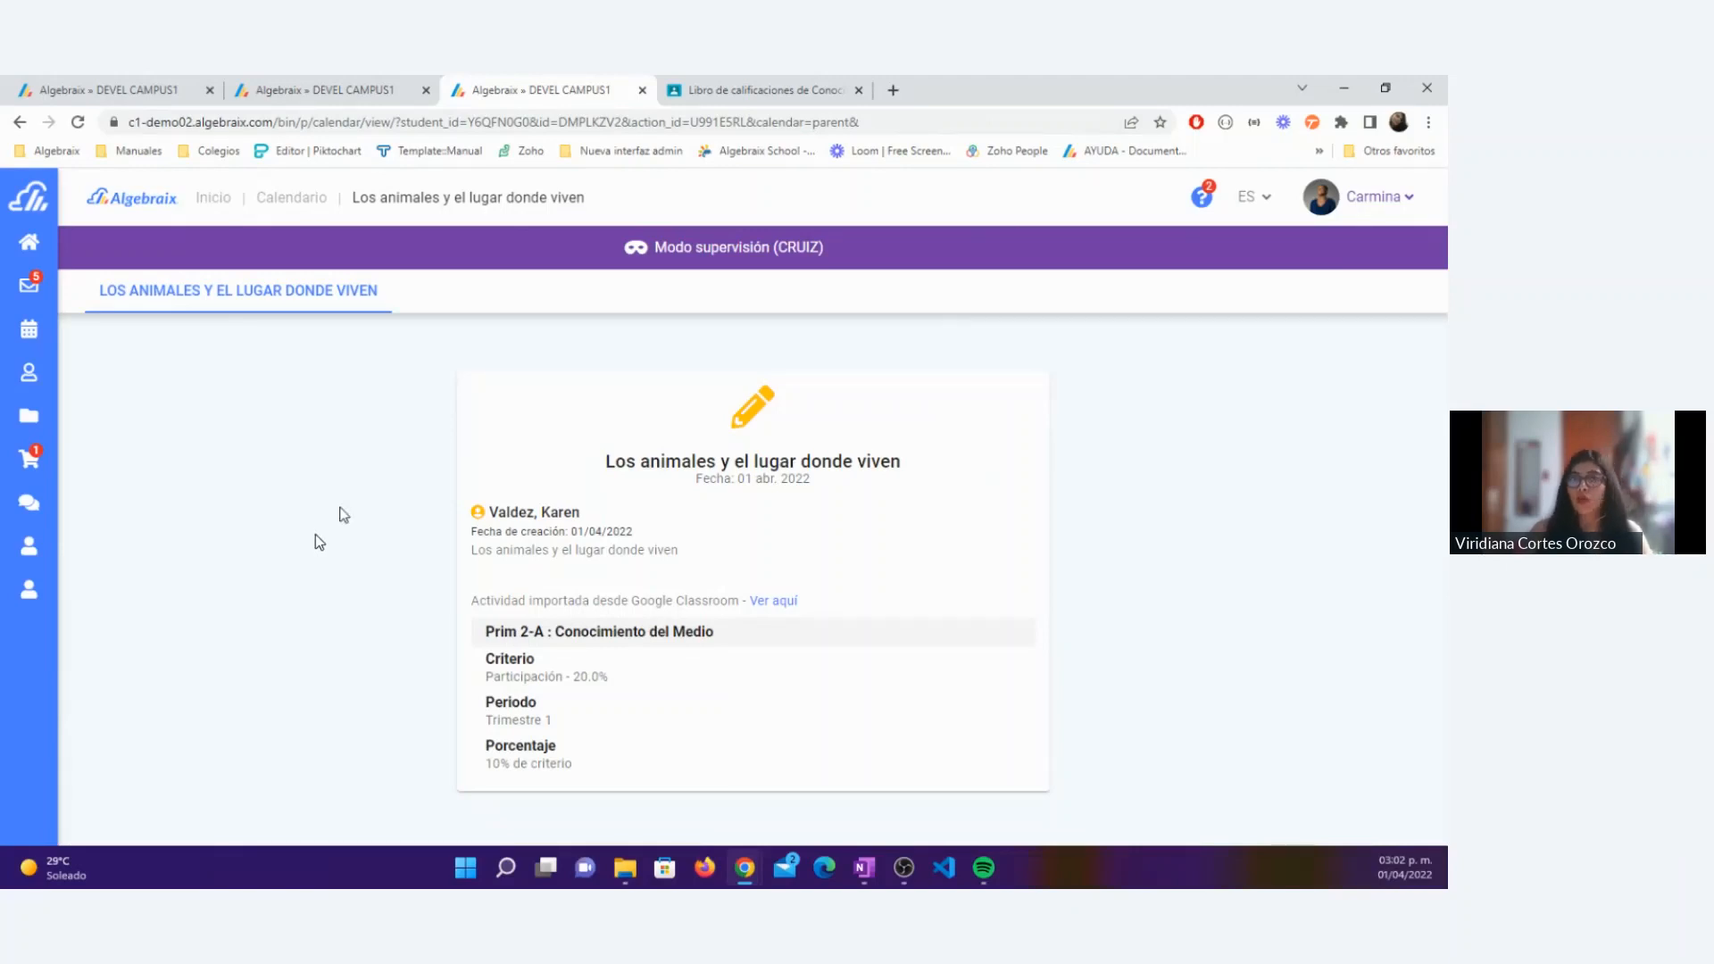
Step: Switch to the Google Classroom gradebook of Conocimiento del medio and check the submission options for the late 11 November 2021 Anatomía grade
{"action": "left_click", "coordinate": [769, 100]}
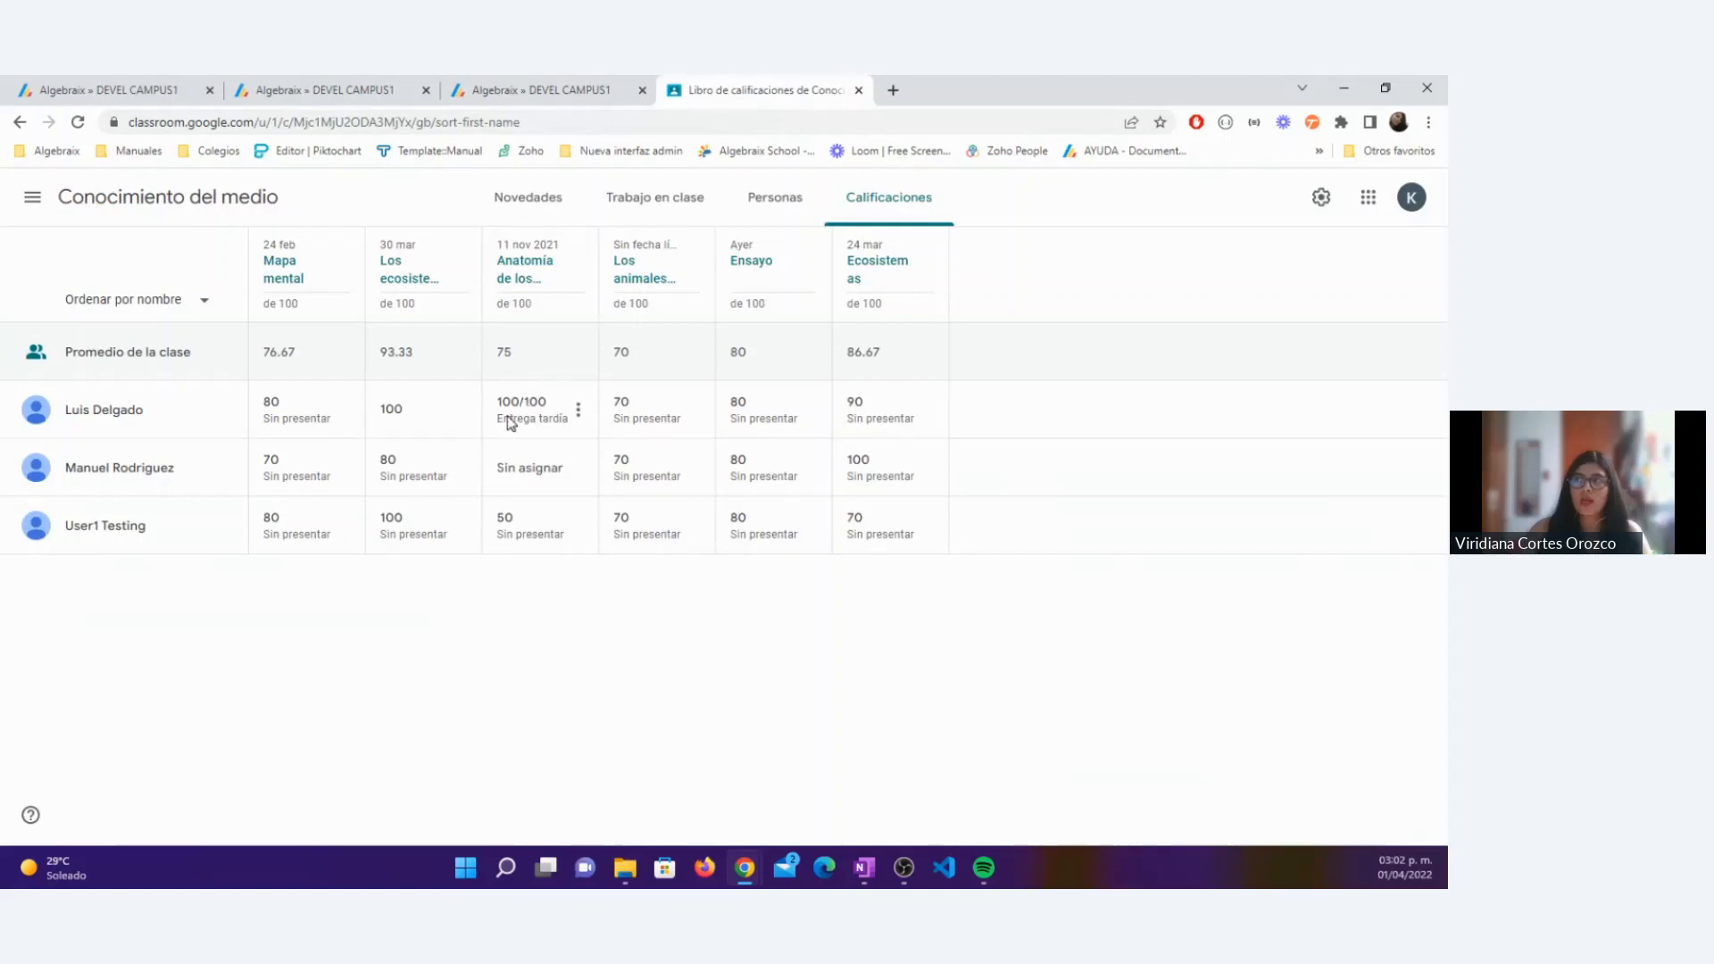
{"action": "left_click", "coordinate": [577, 408]}
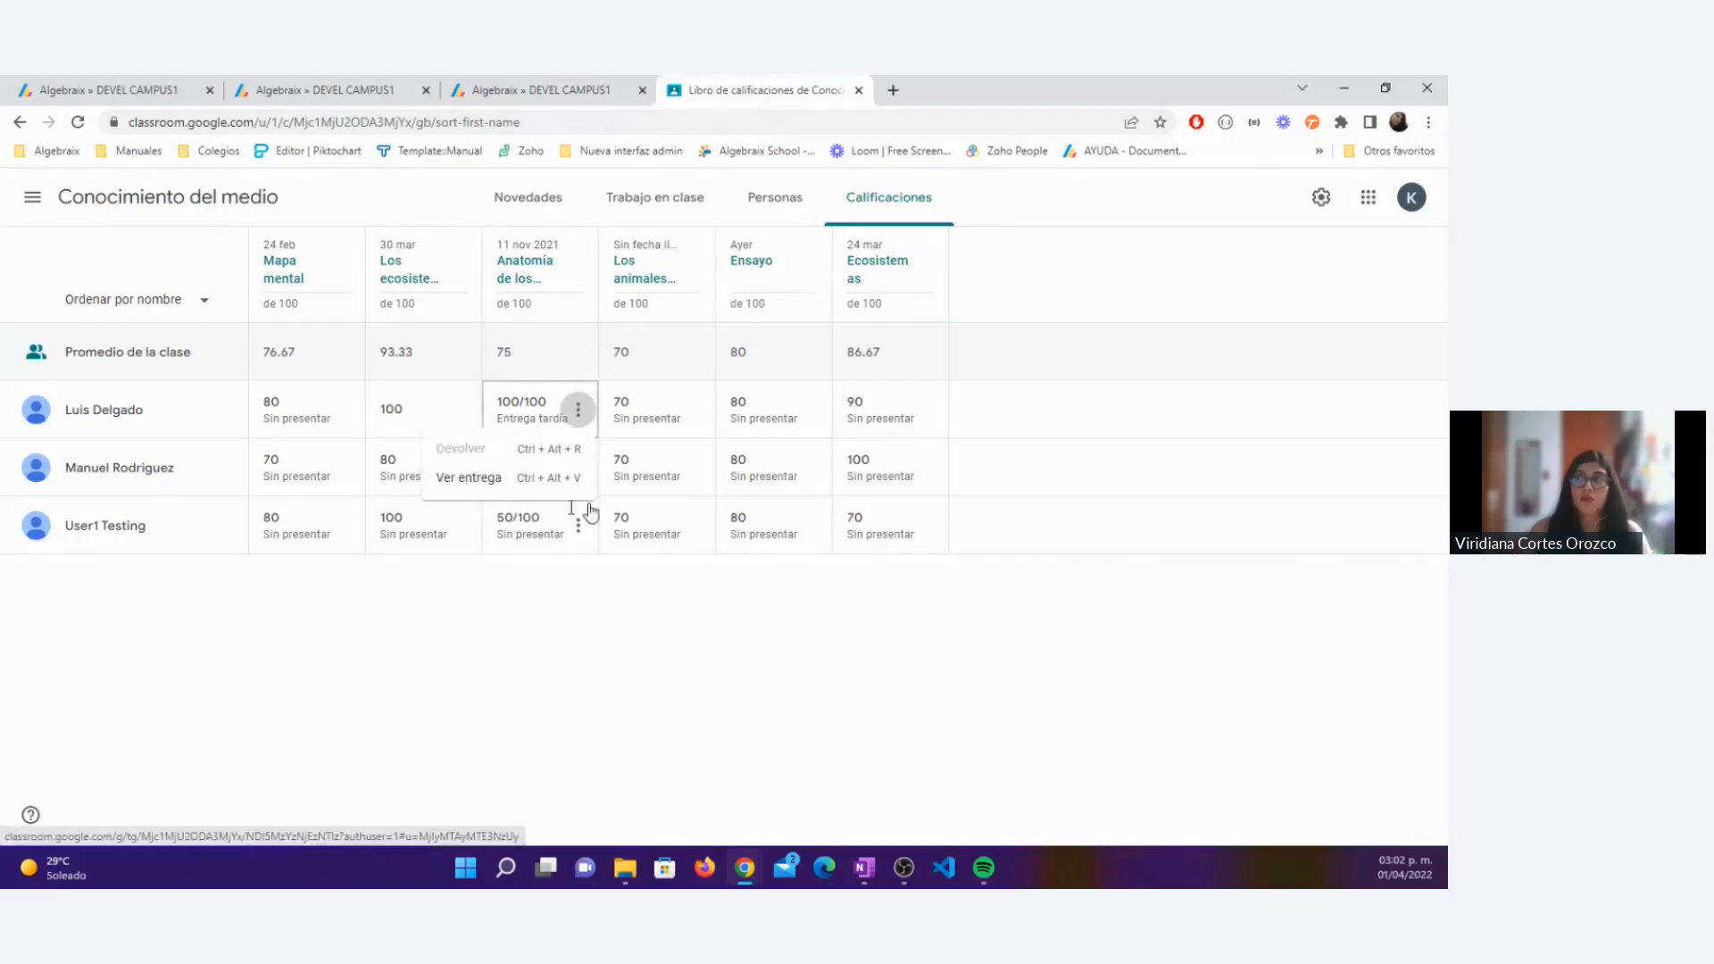
{"action": "left_click", "coordinate": [474, 646]}
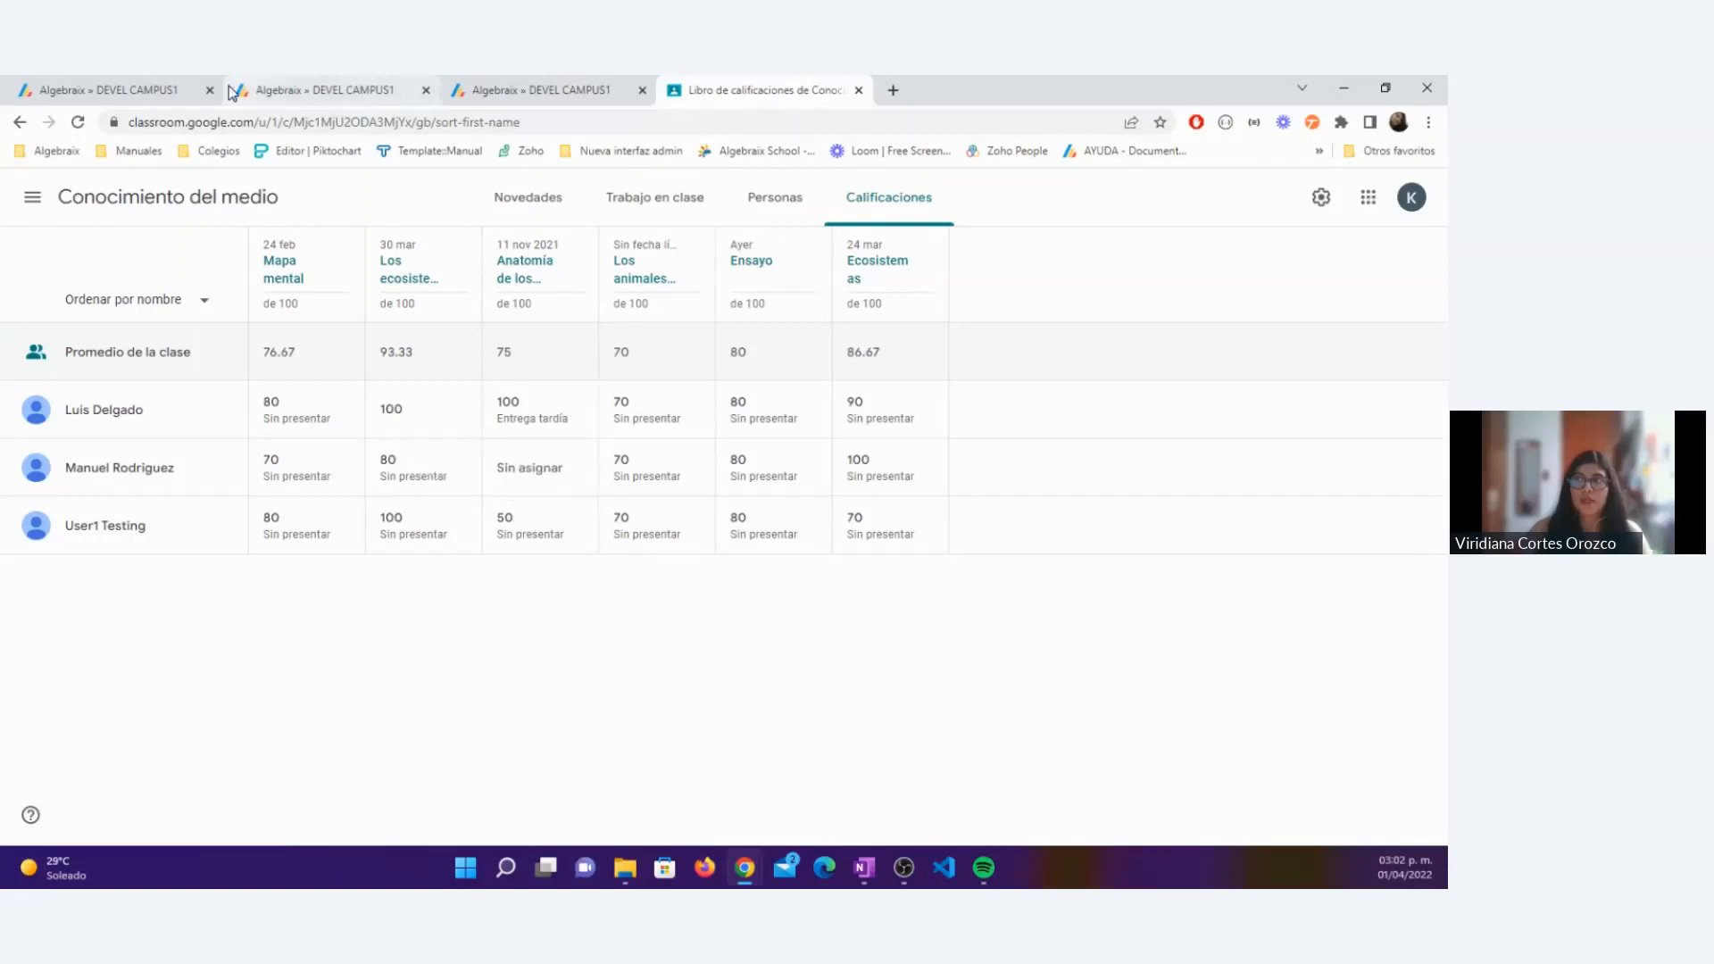
Step: Return to the parent's Los animales y el lugar donde viven activity and review its Classroom import note, criterion, period and percentage
{"action": "left_click", "coordinate": [497, 95]}
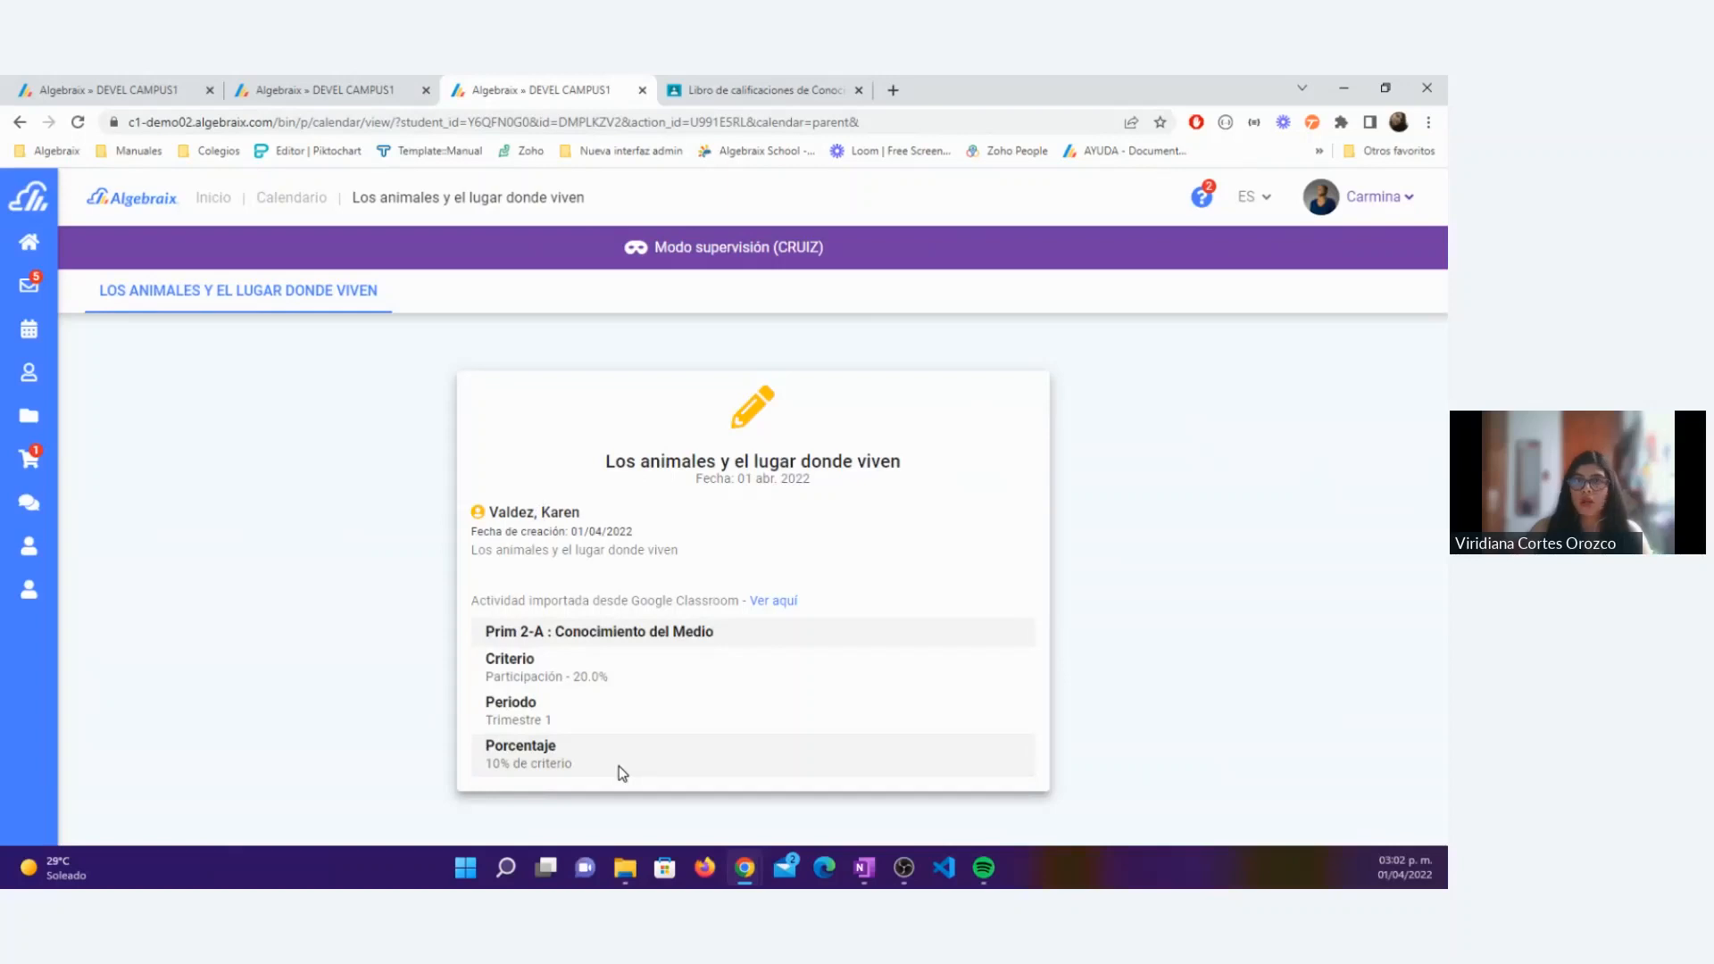
{"action": "left_click_drag", "start_coordinate": [618, 766], "coordinate": [485, 610]}
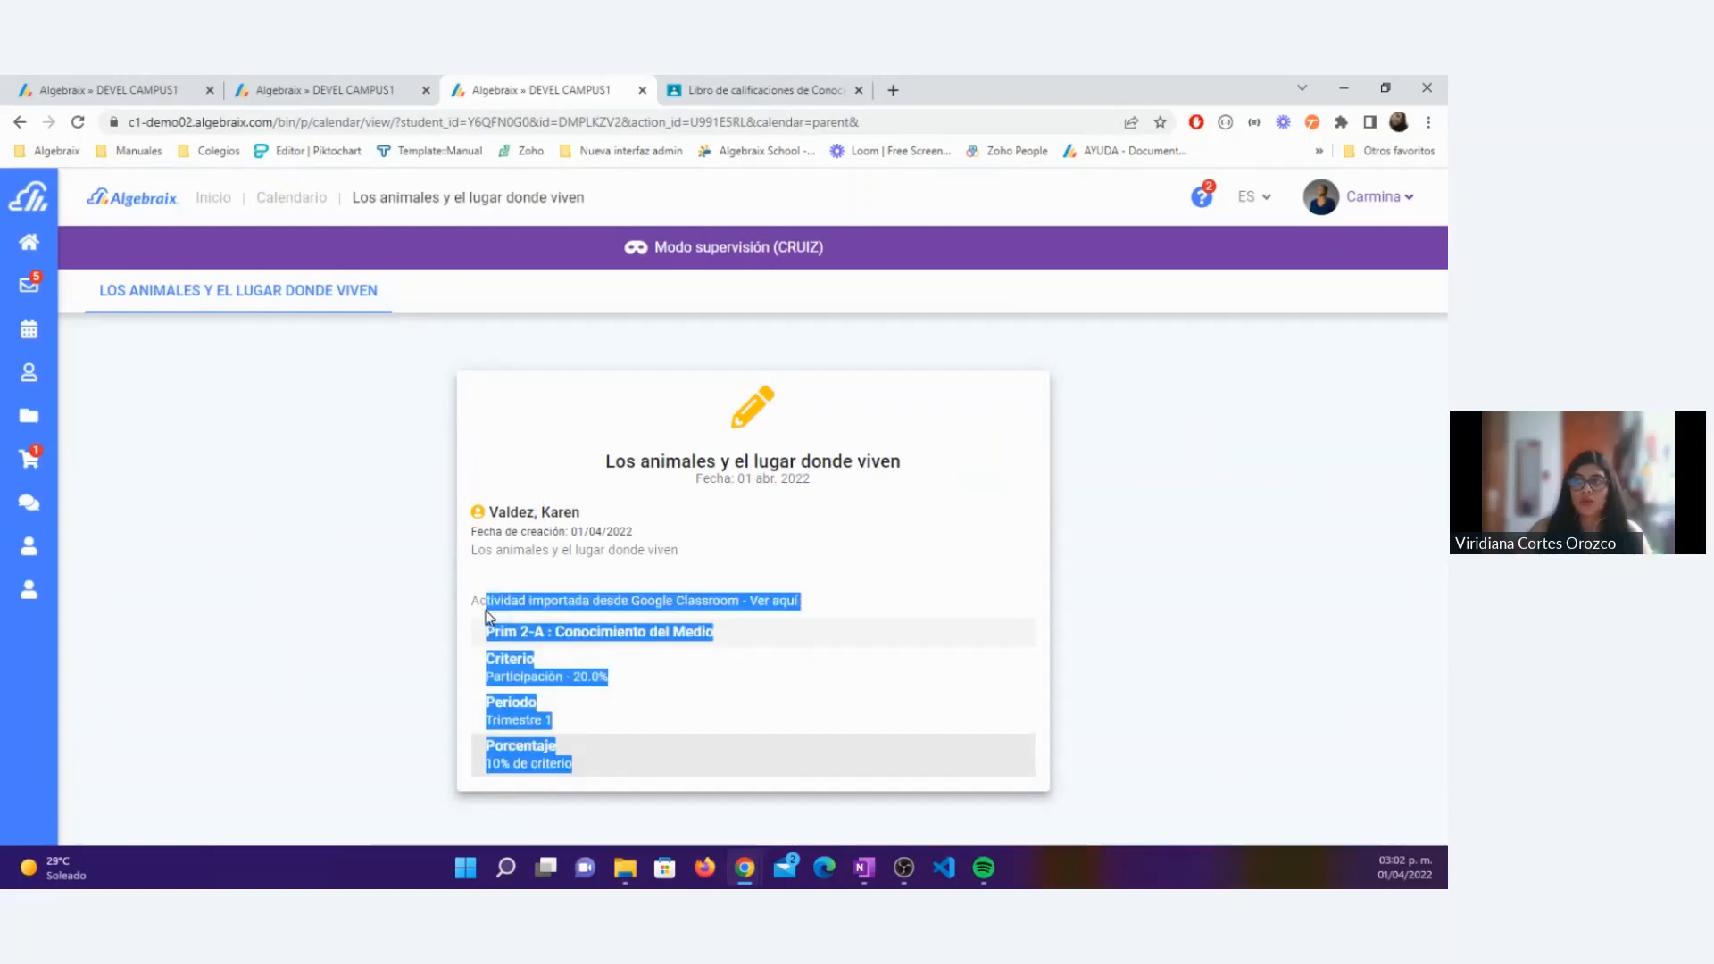
{"action": "left_click", "coordinate": [377, 615]}
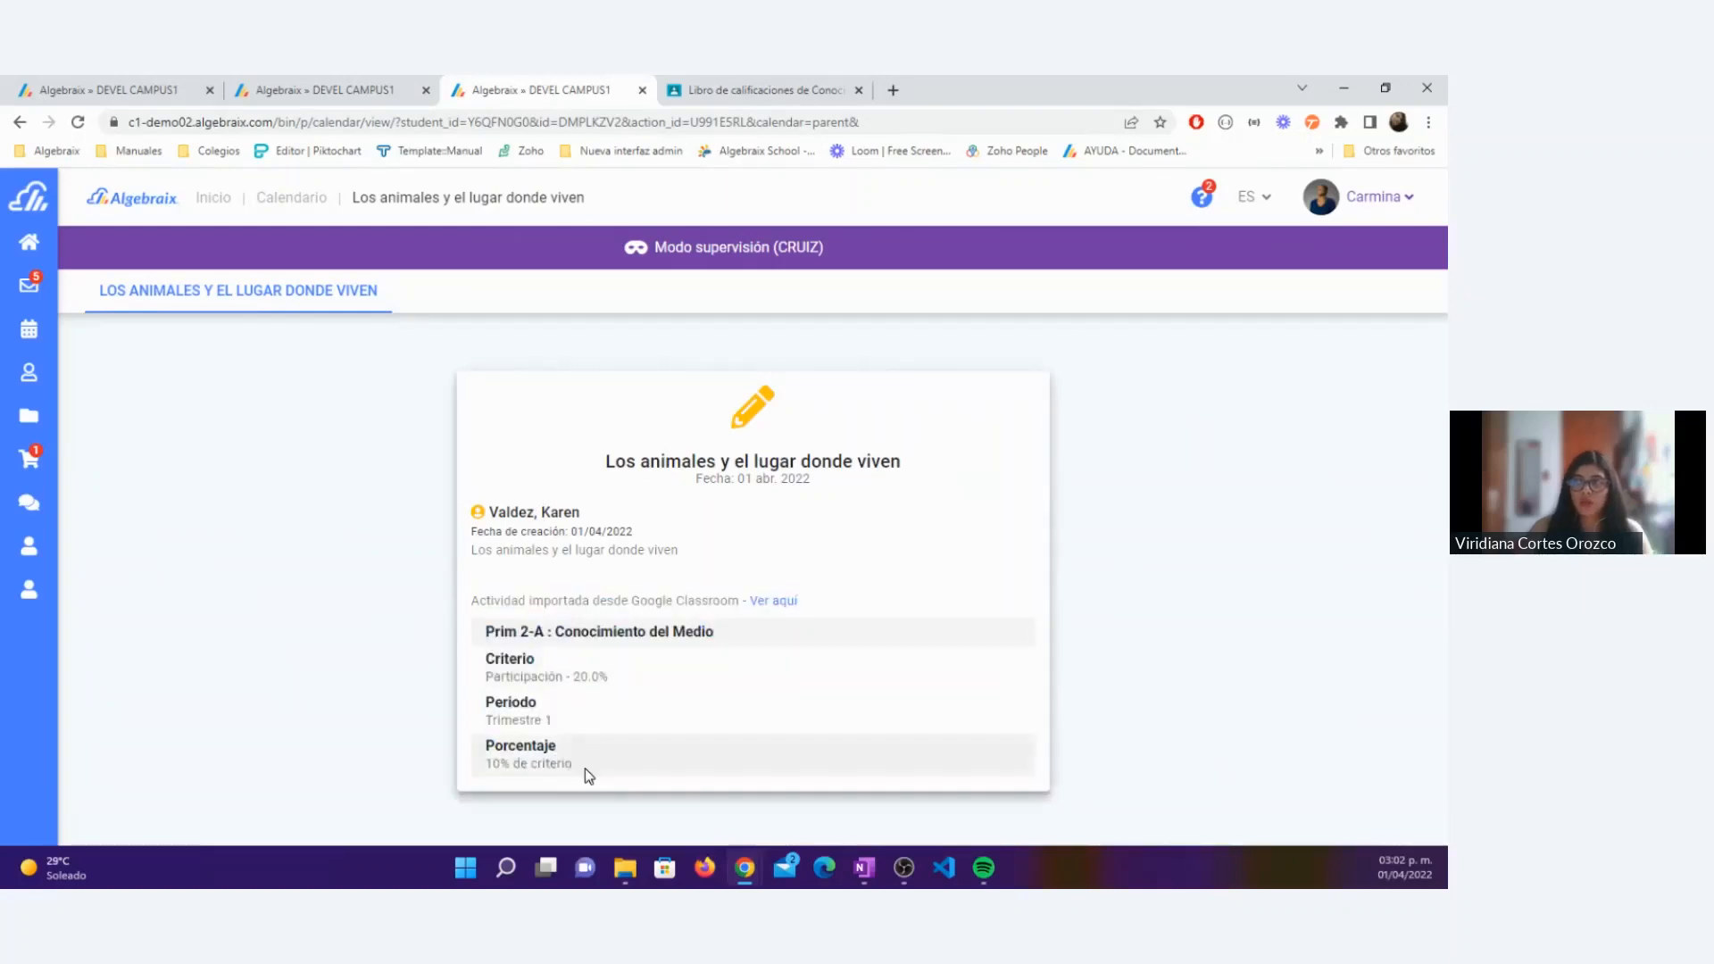
{"action": "left_click_drag", "start_coordinate": [586, 768], "coordinate": [498, 611]}
{"action": "left_click", "coordinate": [376, 625]}
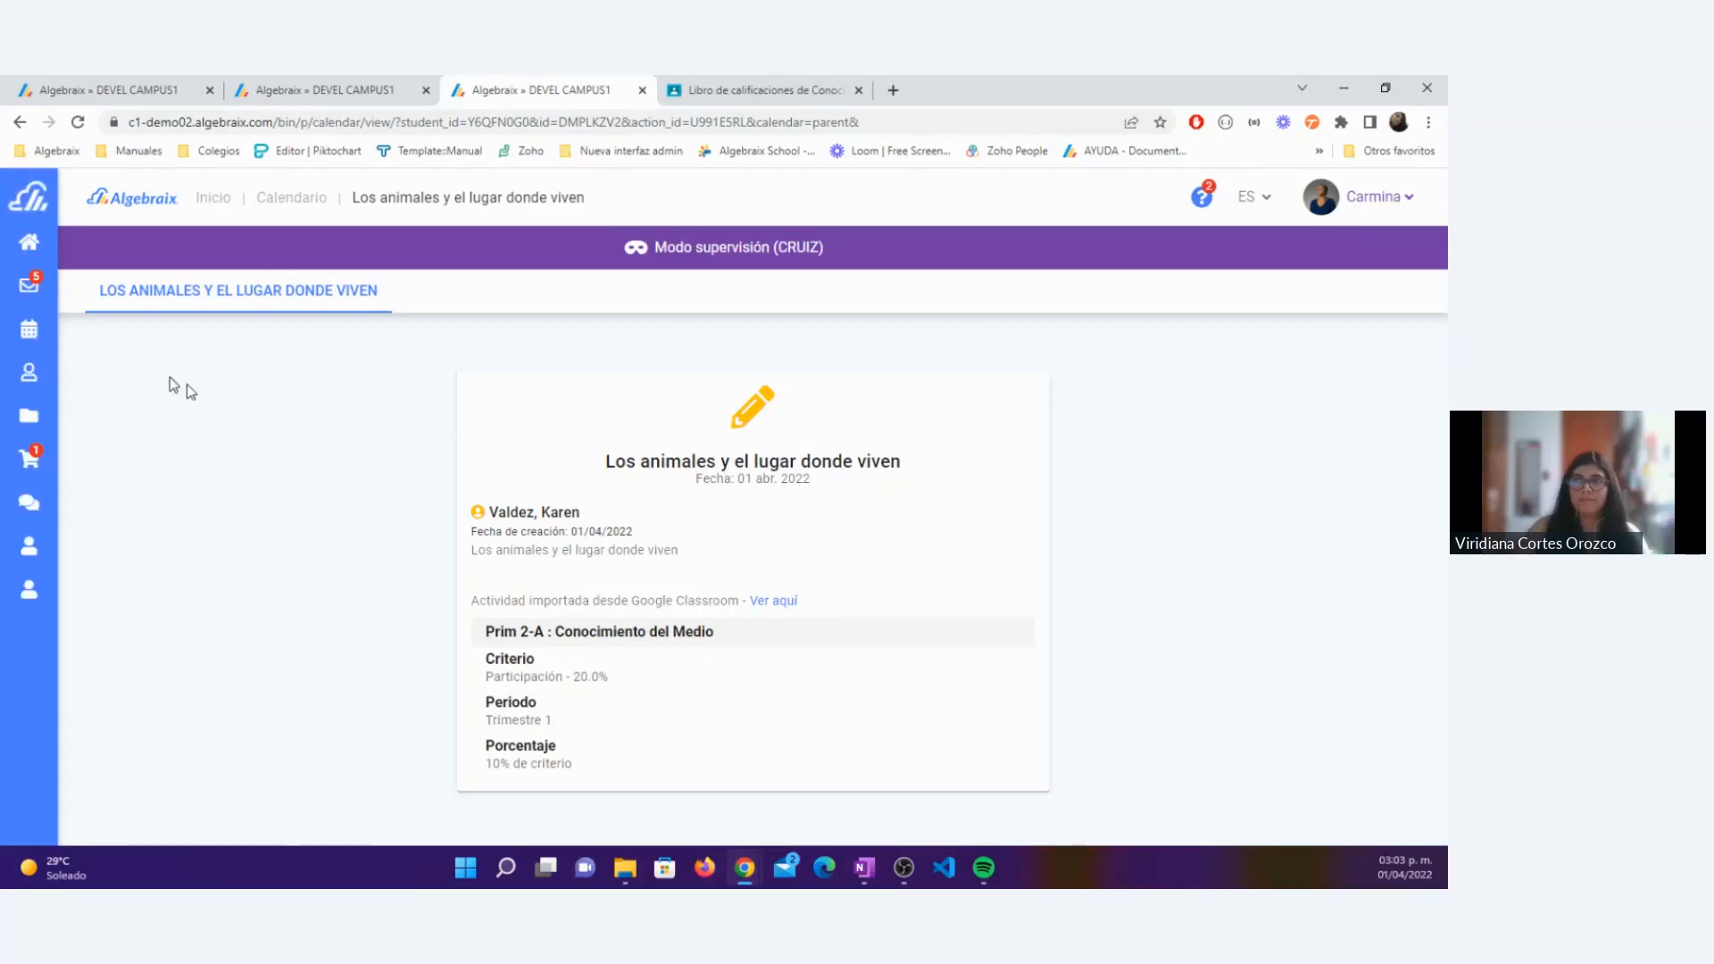
Step: Go back to the parent's calendar and leave supervision mode to return to the admin session
{"action": "mouse_move", "coordinate": [29, 340]}
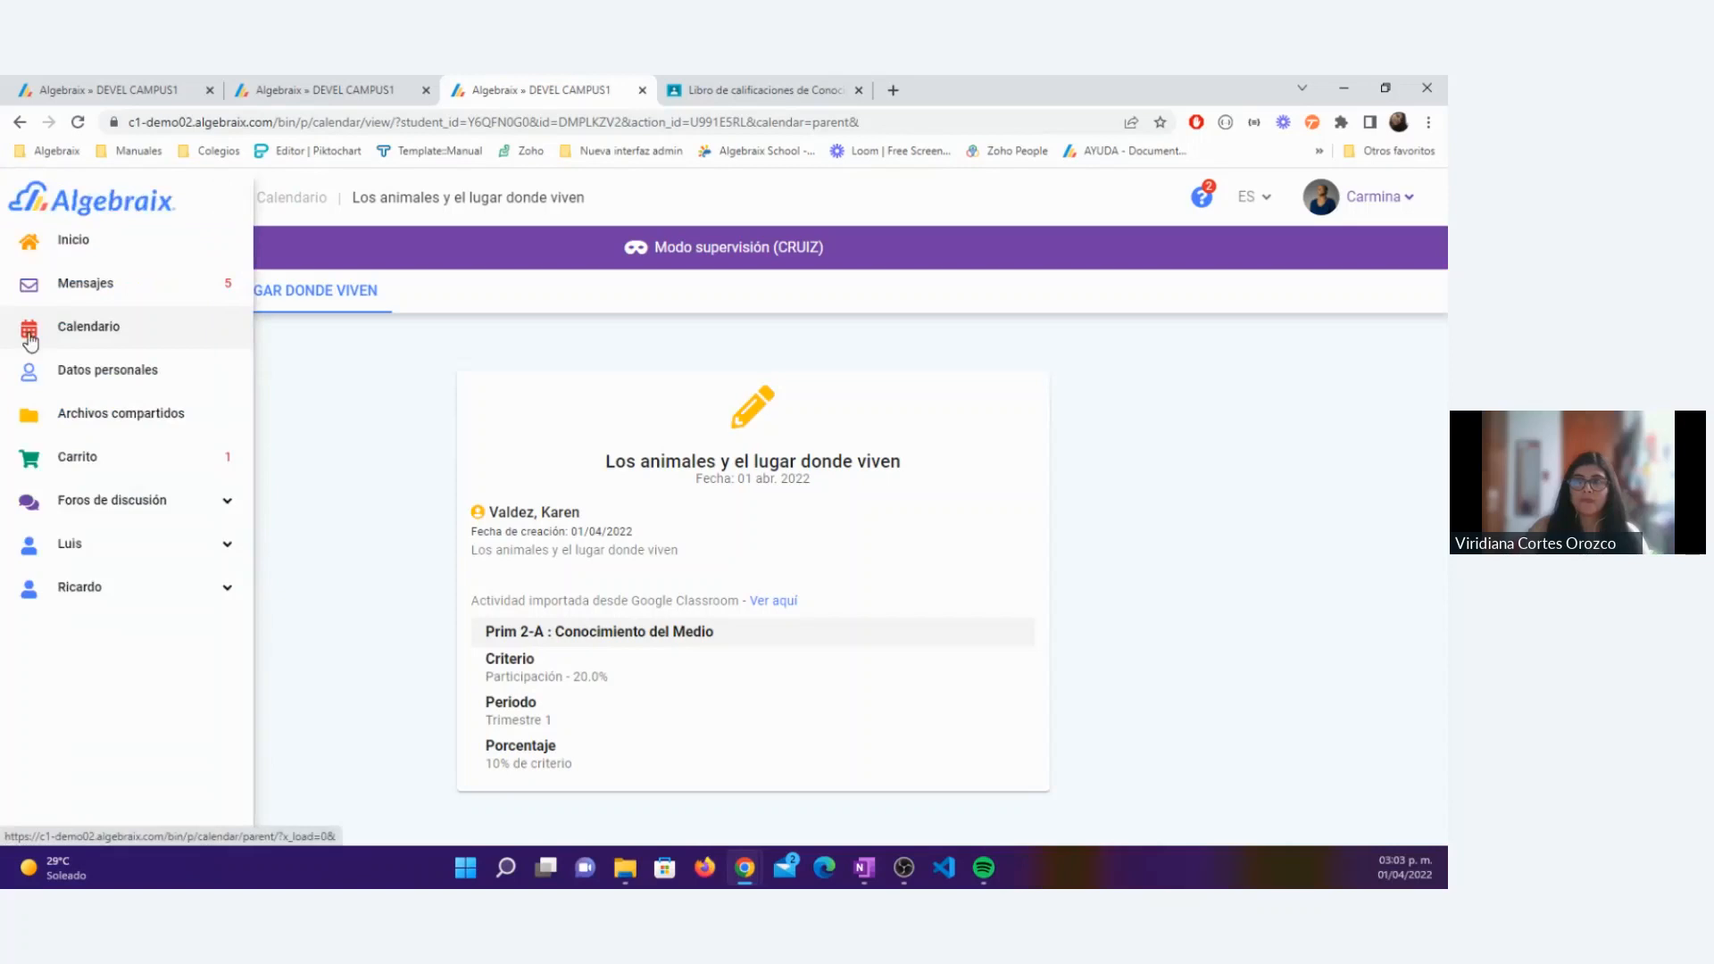
{"action": "left_click", "coordinate": [237, 423]}
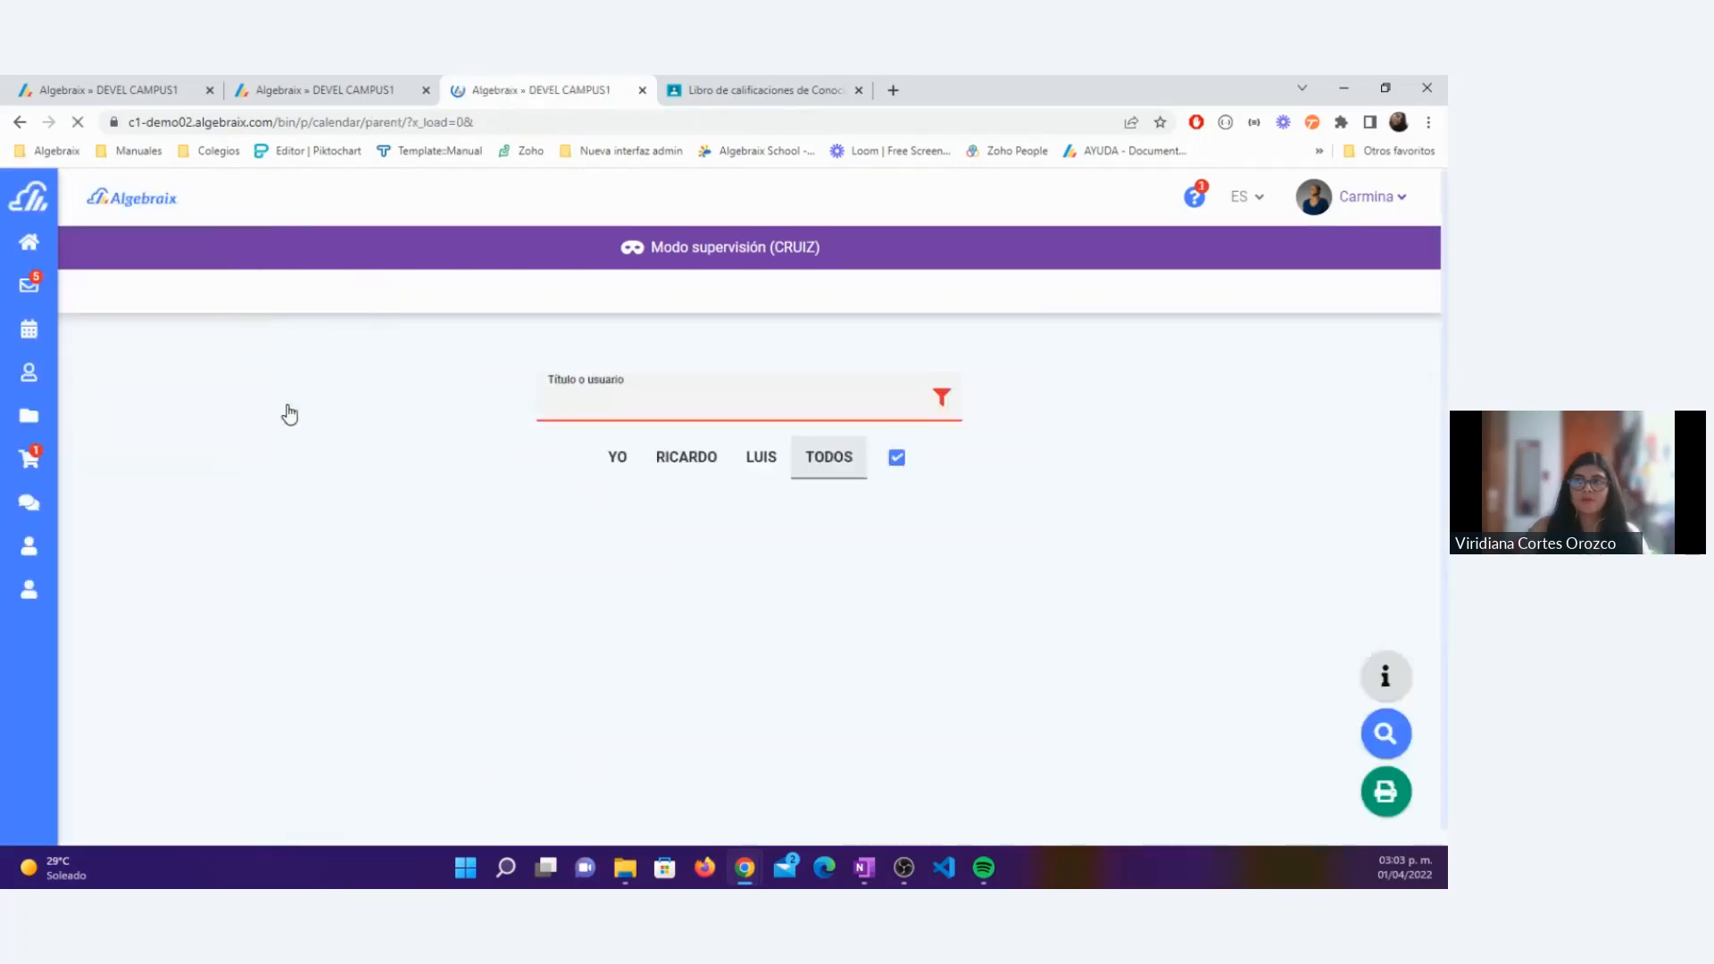
{"action": "scroll", "coordinate": [290, 413], "scroll_direction": "down", "scroll_amount": 6}
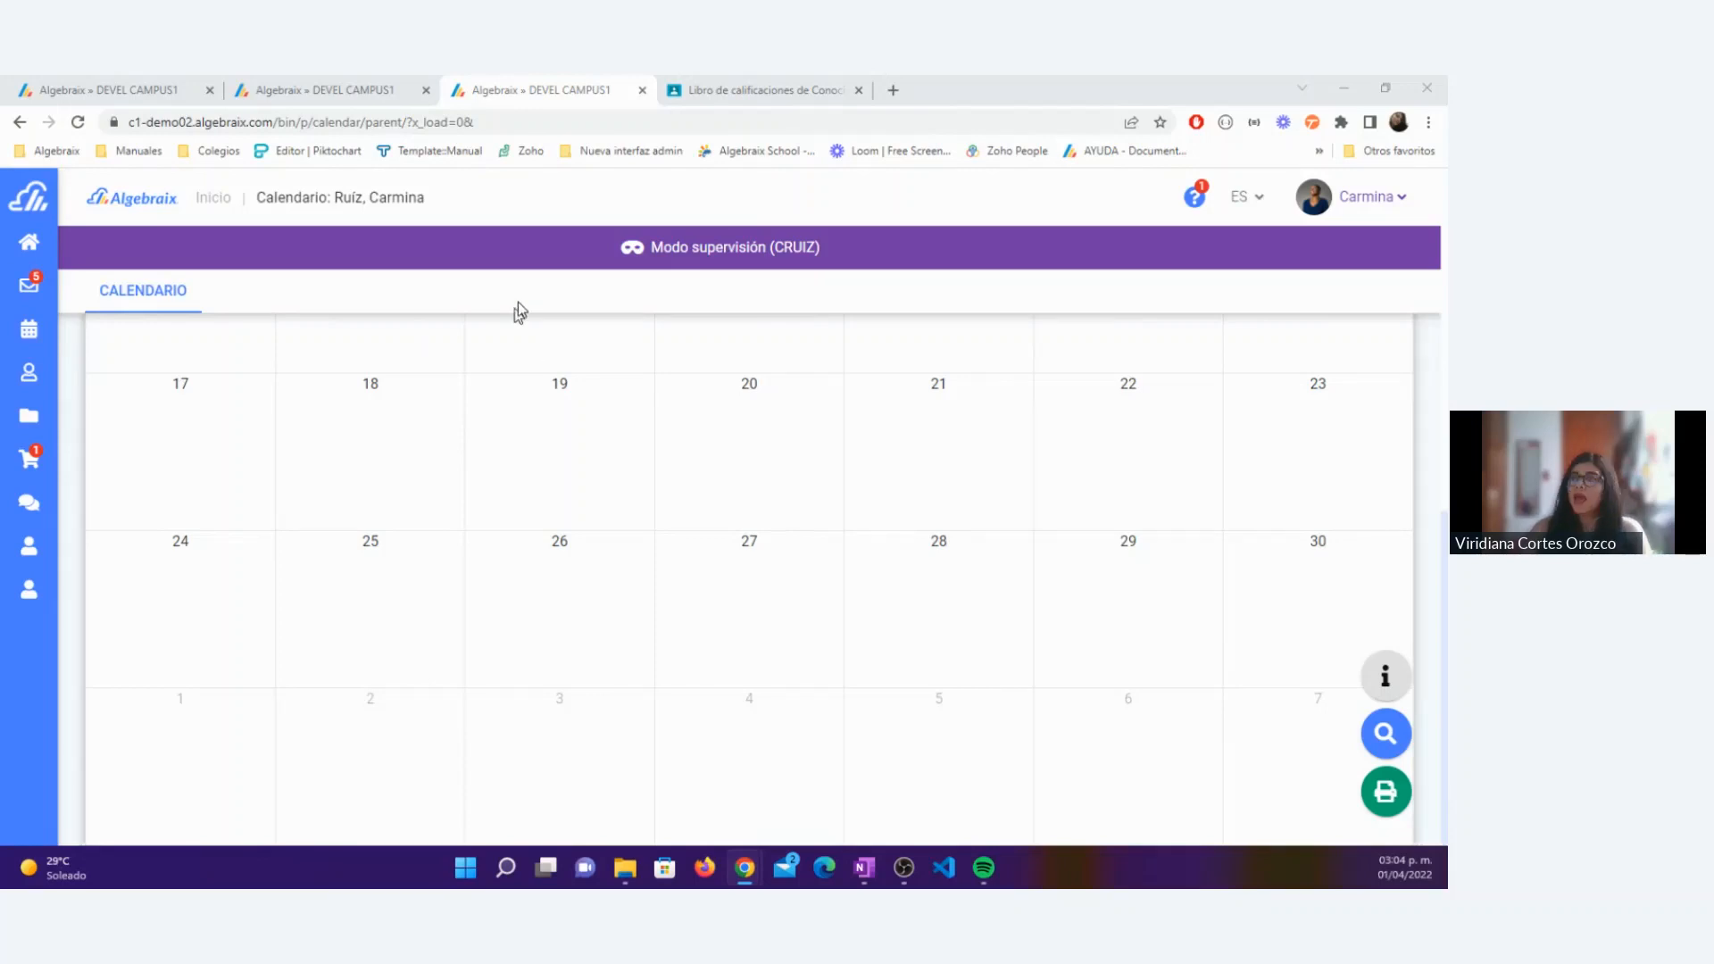
{"action": "left_click", "coordinate": [1384, 198]}
{"action": "left_click", "coordinate": [1331, 299]}
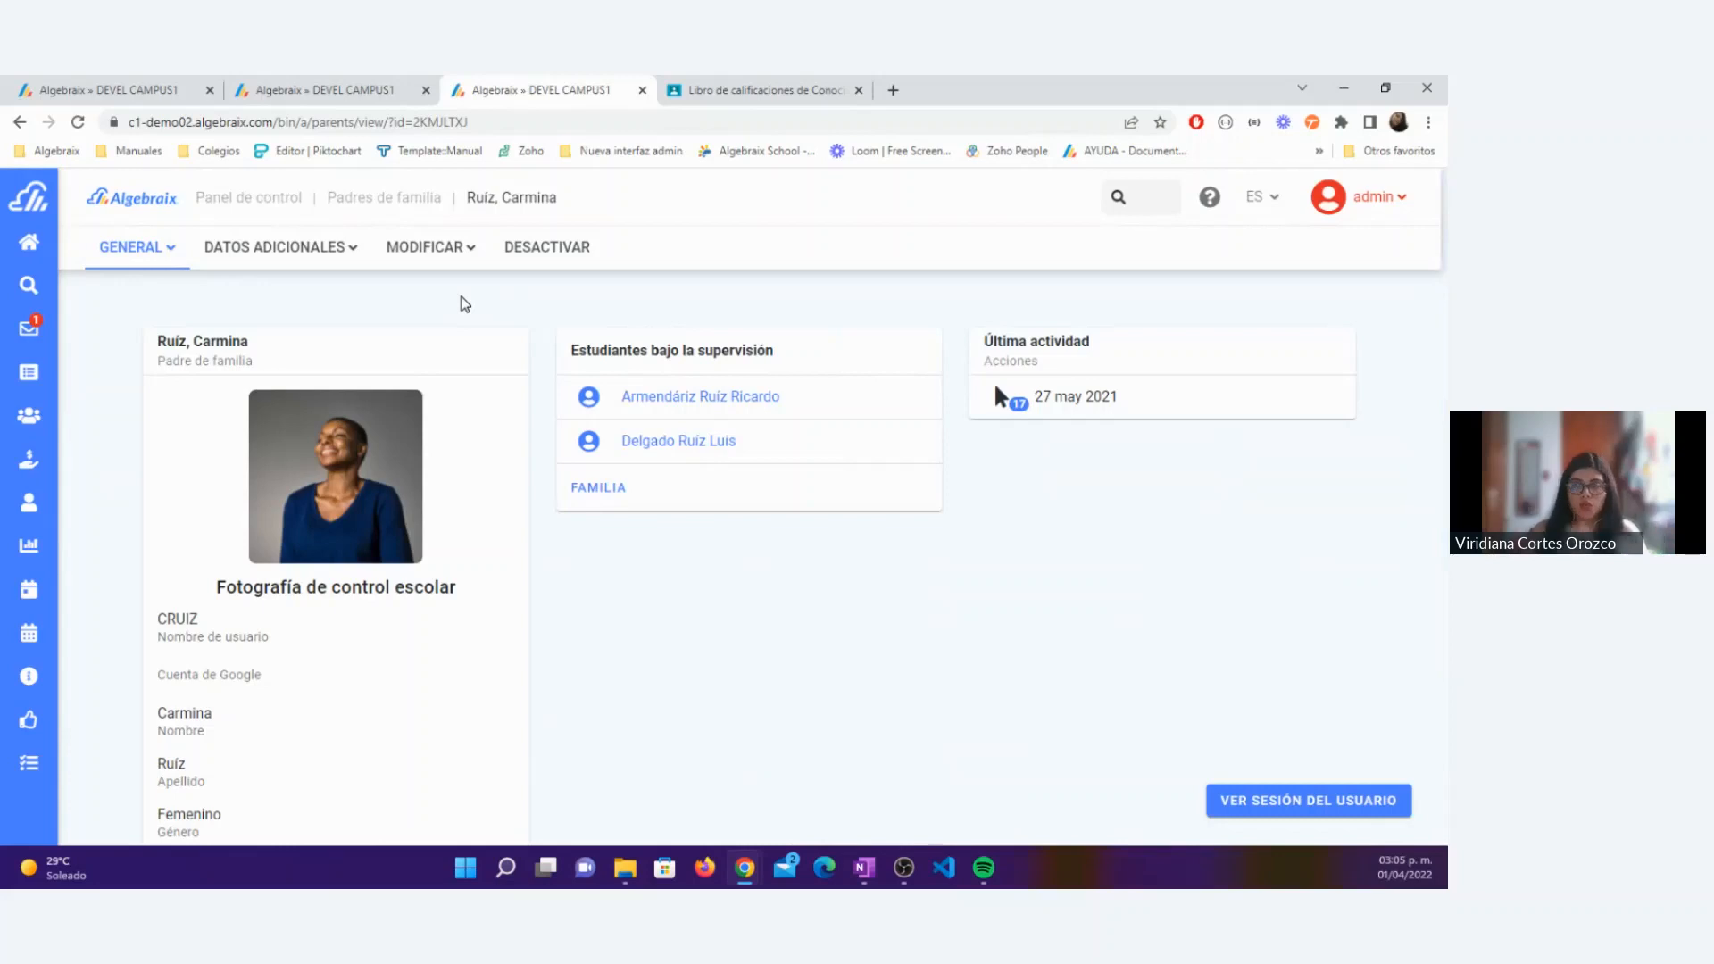
Step: Switch to the teacher's Google Classroom import page and open its help article Importe de actividades desde Classroom
{"action": "left_click", "coordinate": [55, 104]}
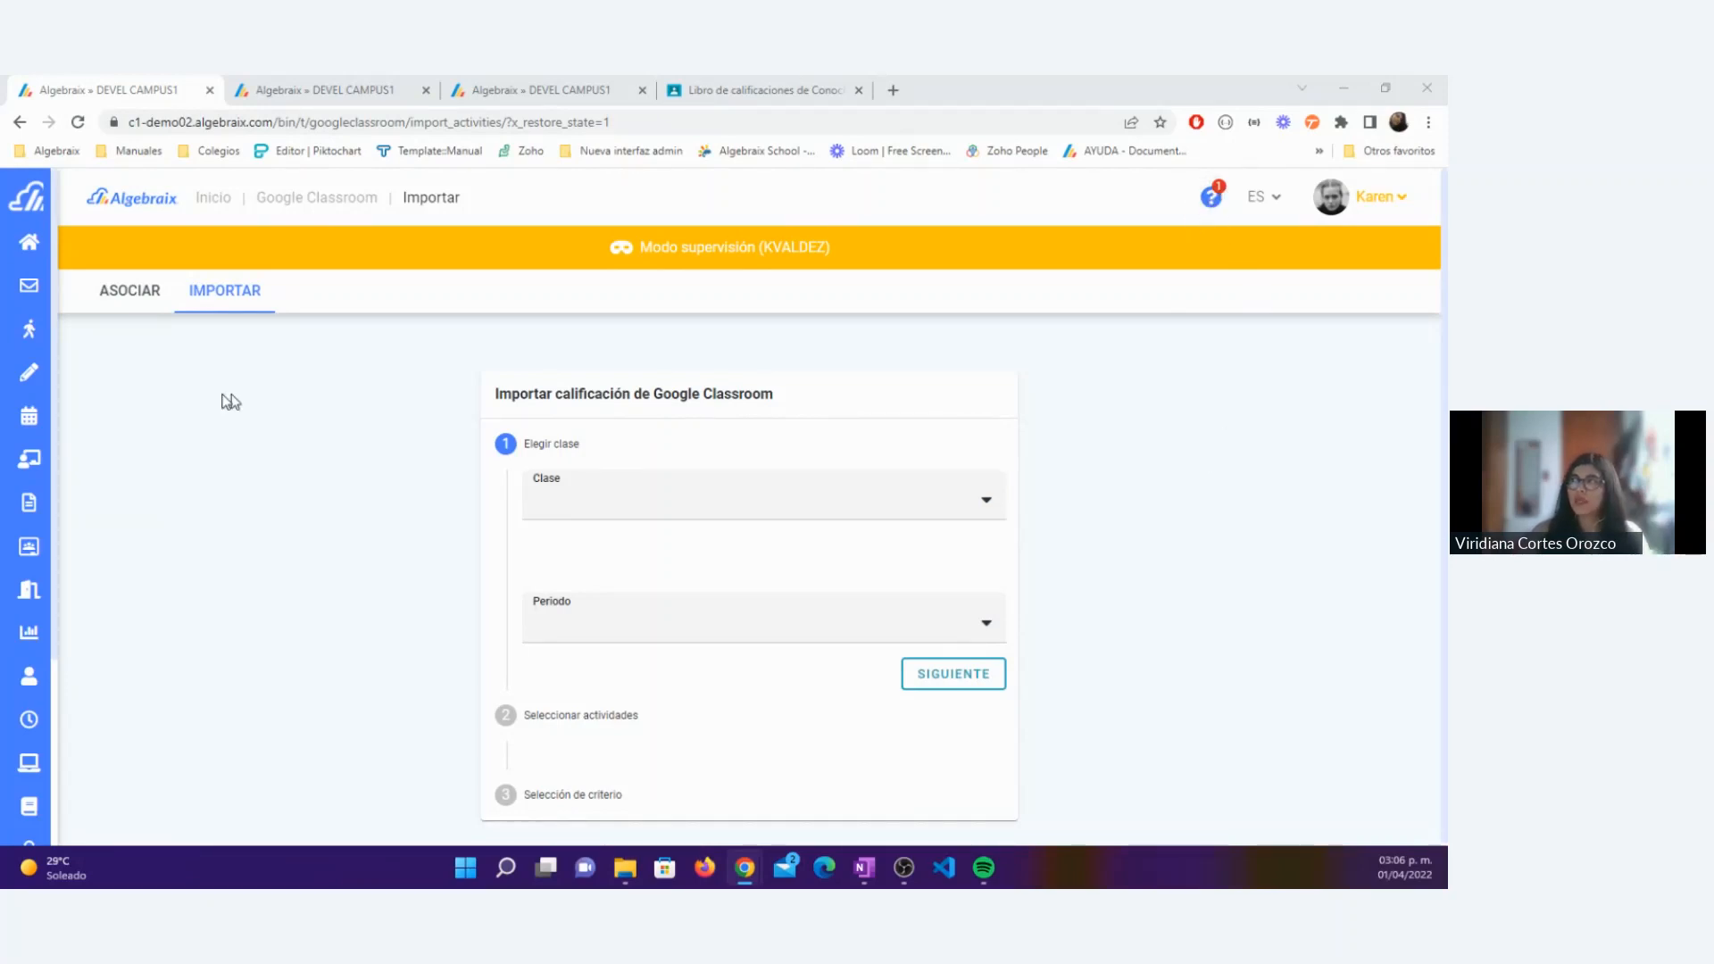
{"action": "mouse_move", "coordinate": [79, 545]}
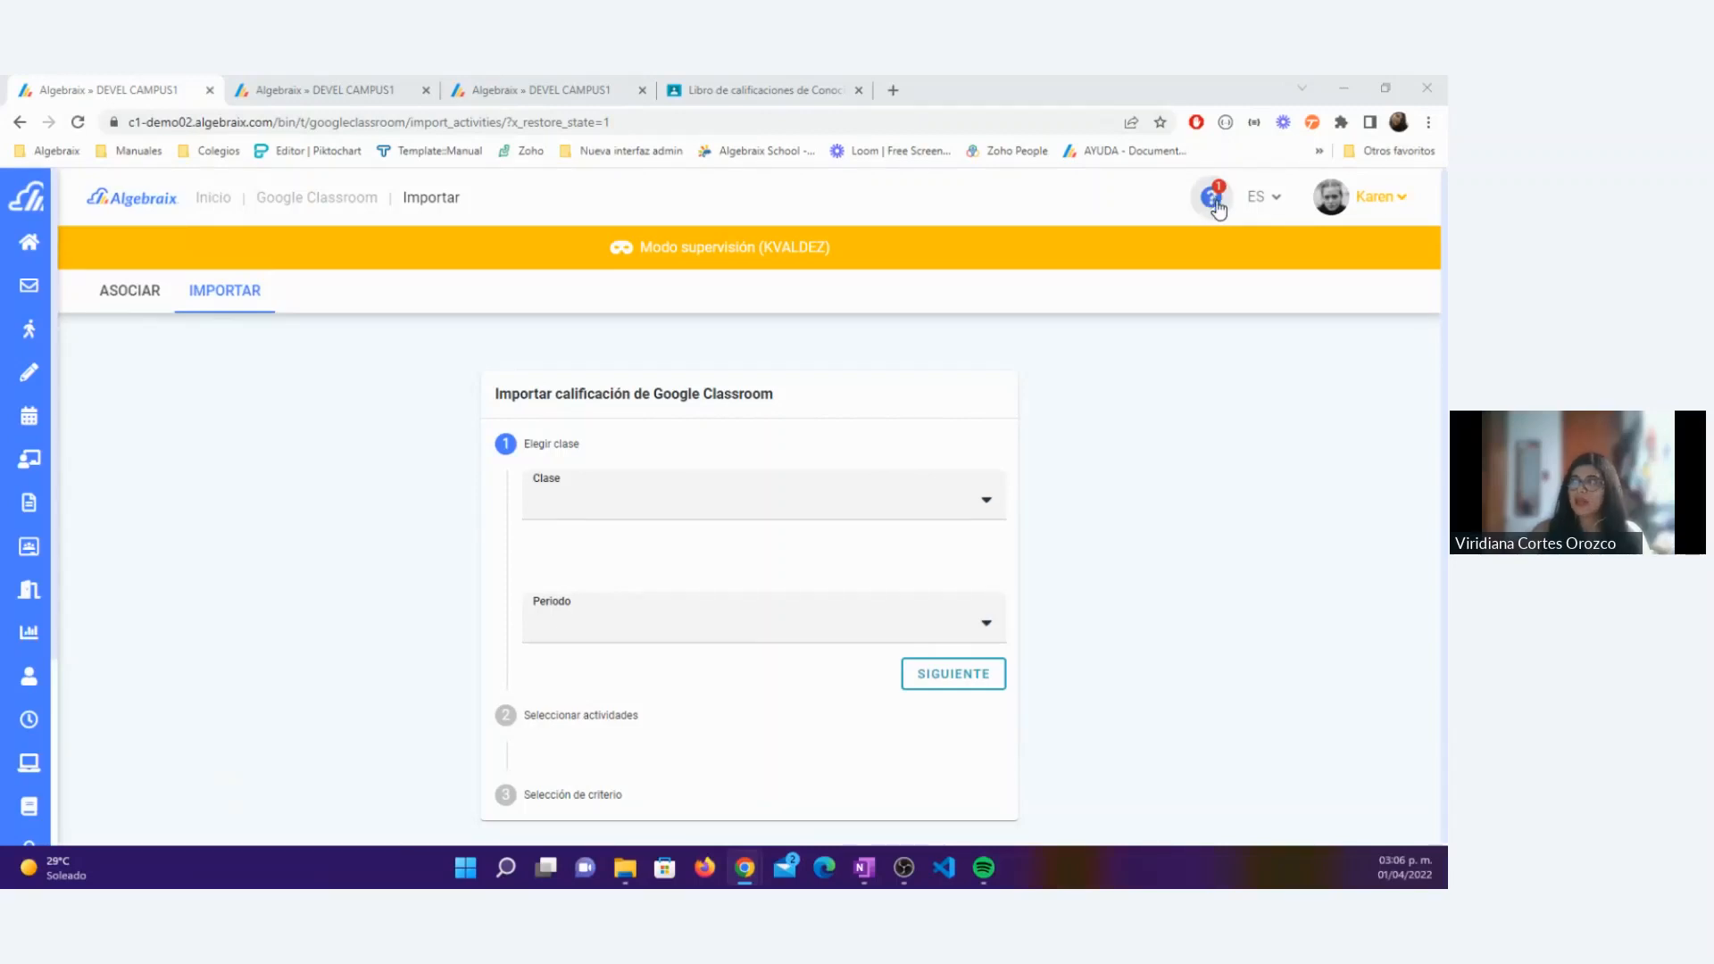
{"action": "left_click", "coordinate": [1214, 200]}
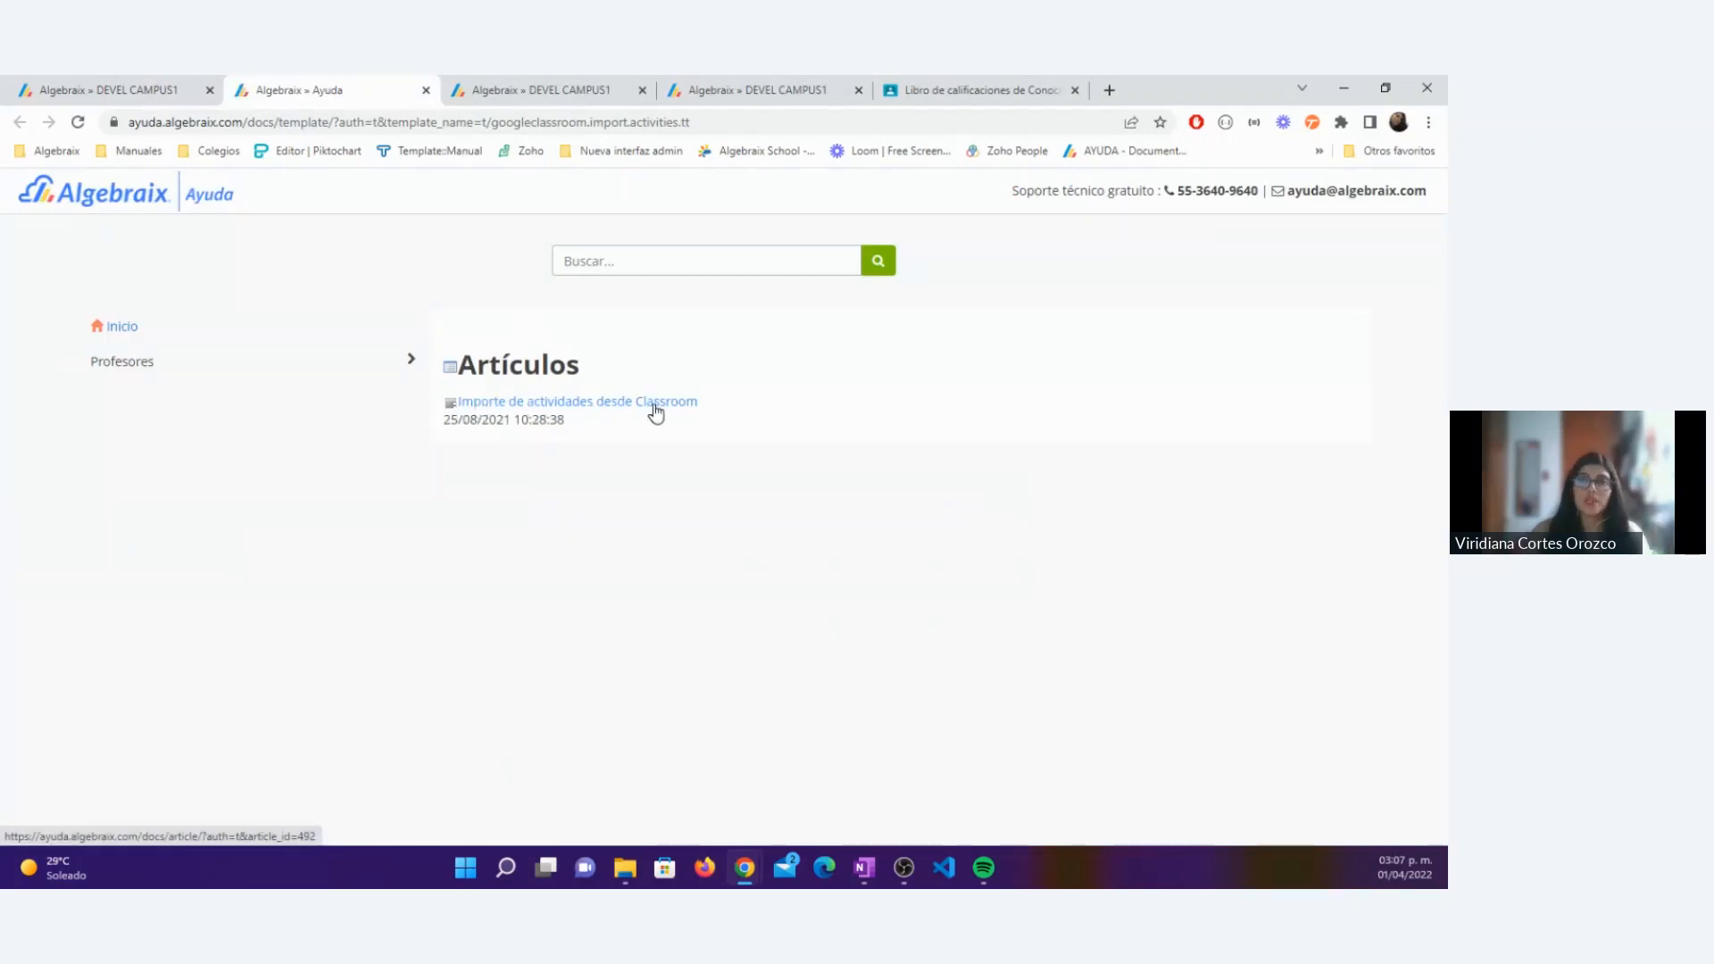
{"action": "left_click", "coordinate": [560, 406]}
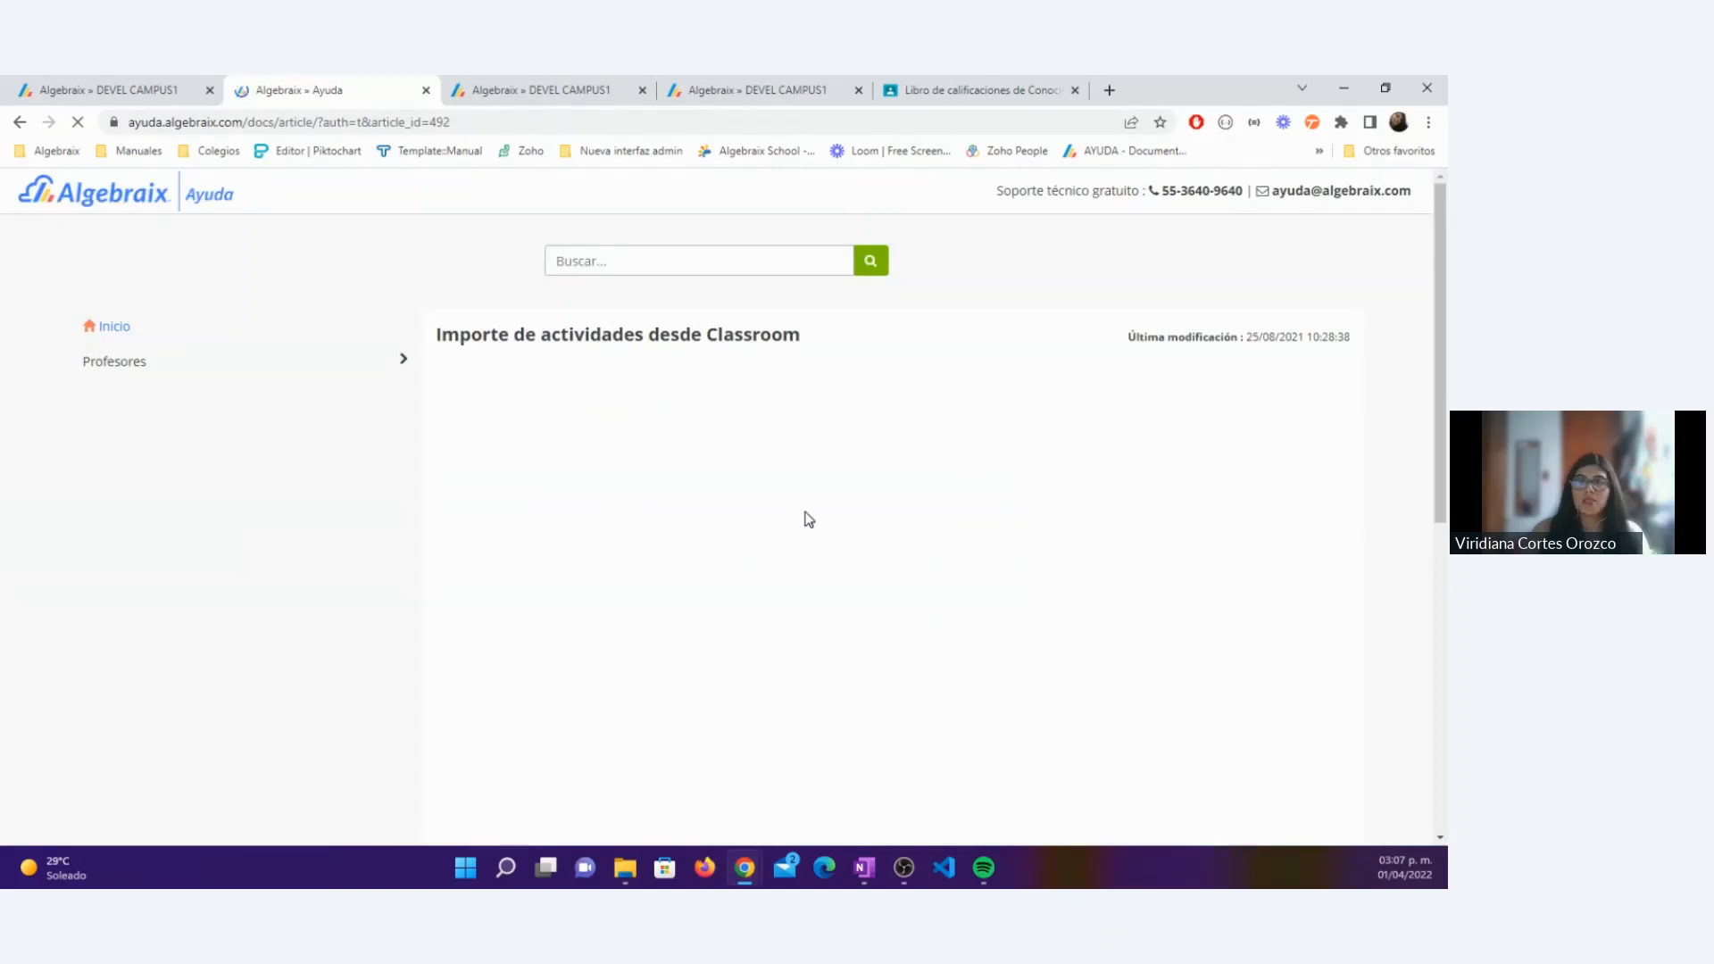
Step: Look through the help article's video and the Integración con Classroom 1.1.pdf guide, including how to find the Classroom option
{"action": "scroll", "coordinate": [808, 518], "scroll_direction": "down", "scroll_amount": 4}
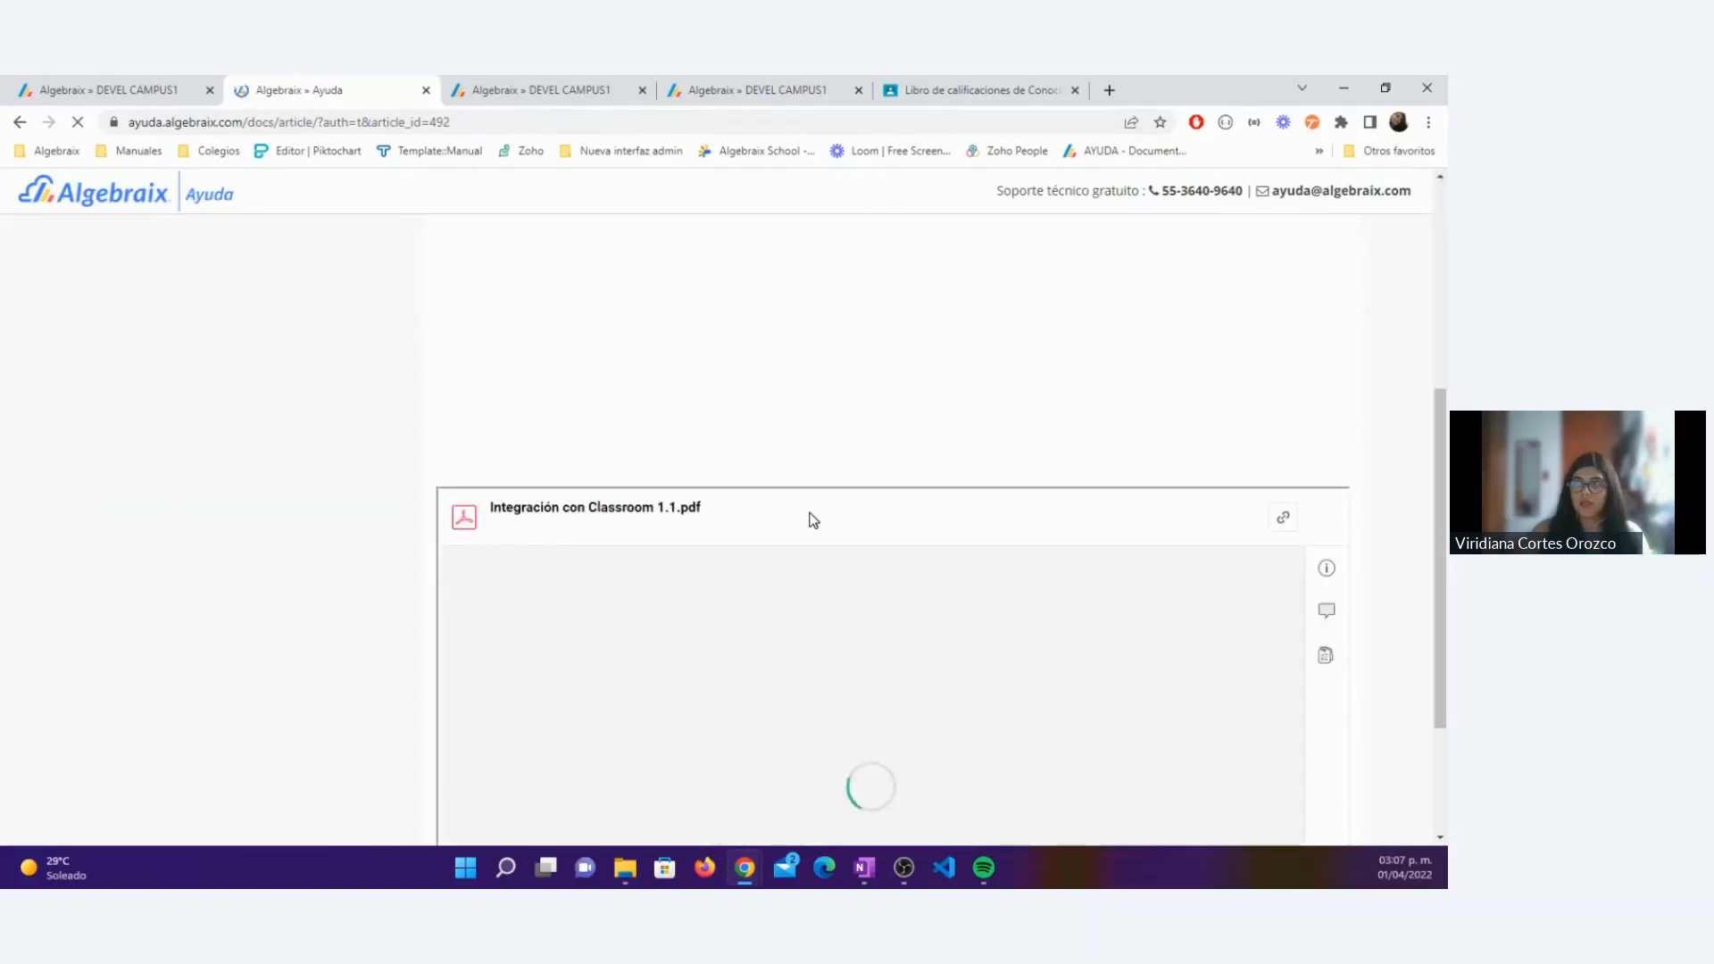
{"action": "scroll", "coordinate": [821, 500], "scroll_direction": "up", "scroll_amount": 4}
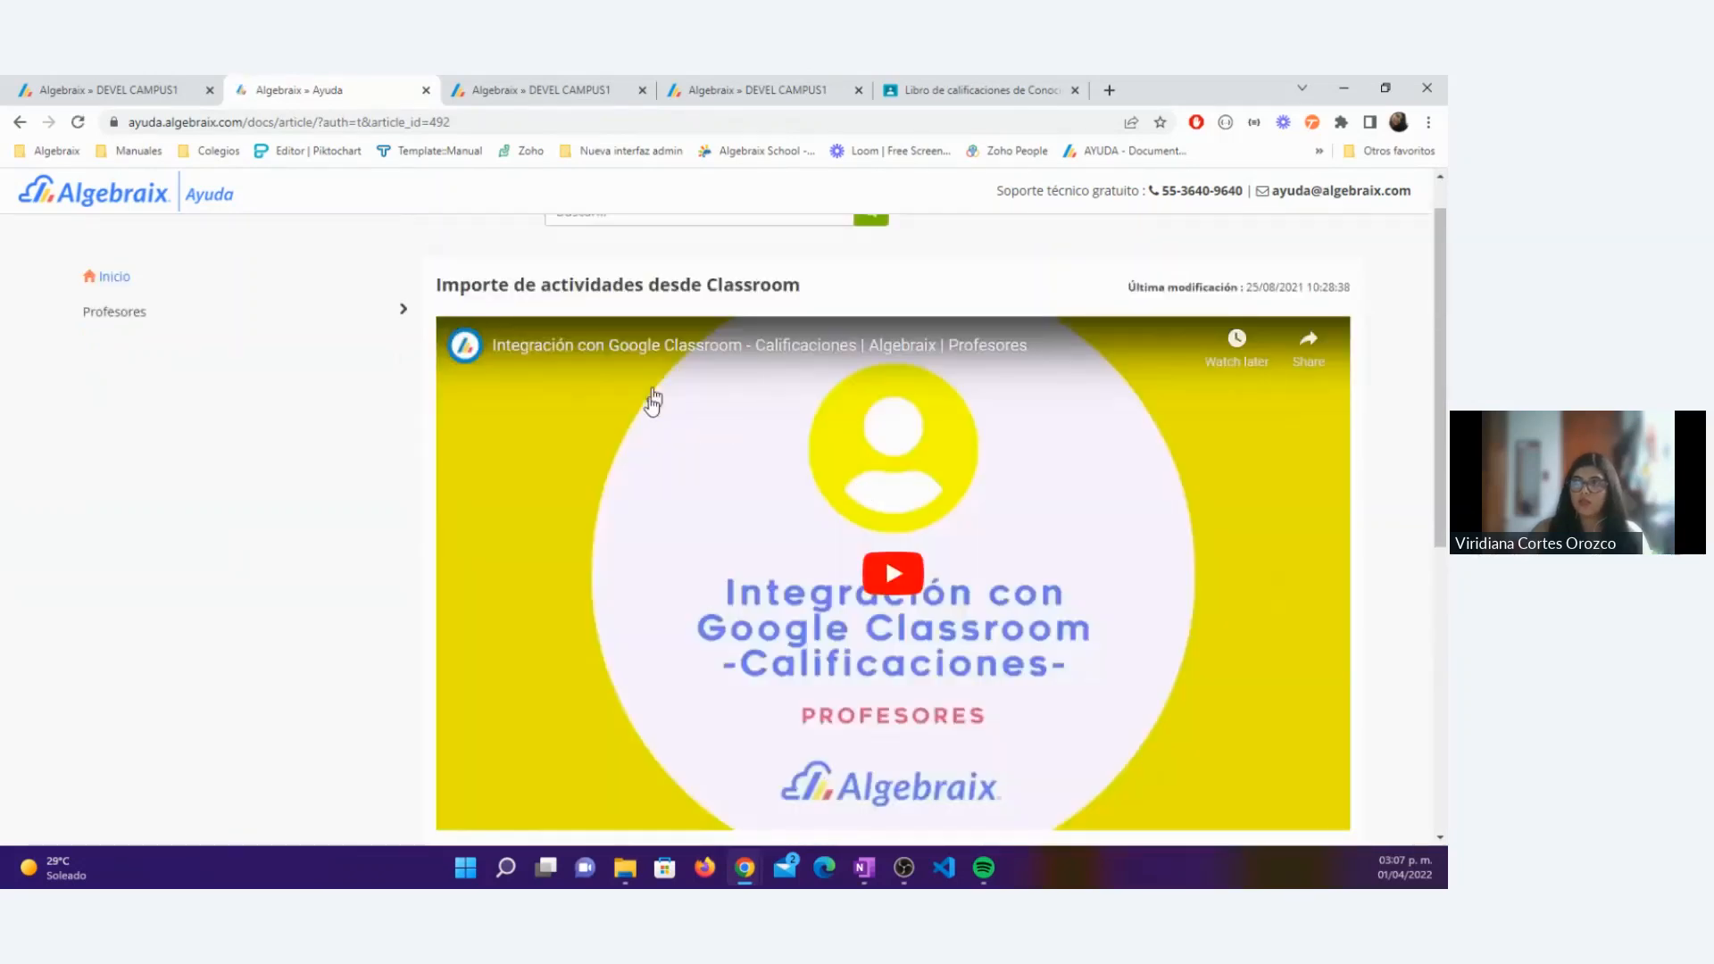
{"action": "scroll", "coordinate": [882, 600], "scroll_direction": "down", "scroll_amount": 4}
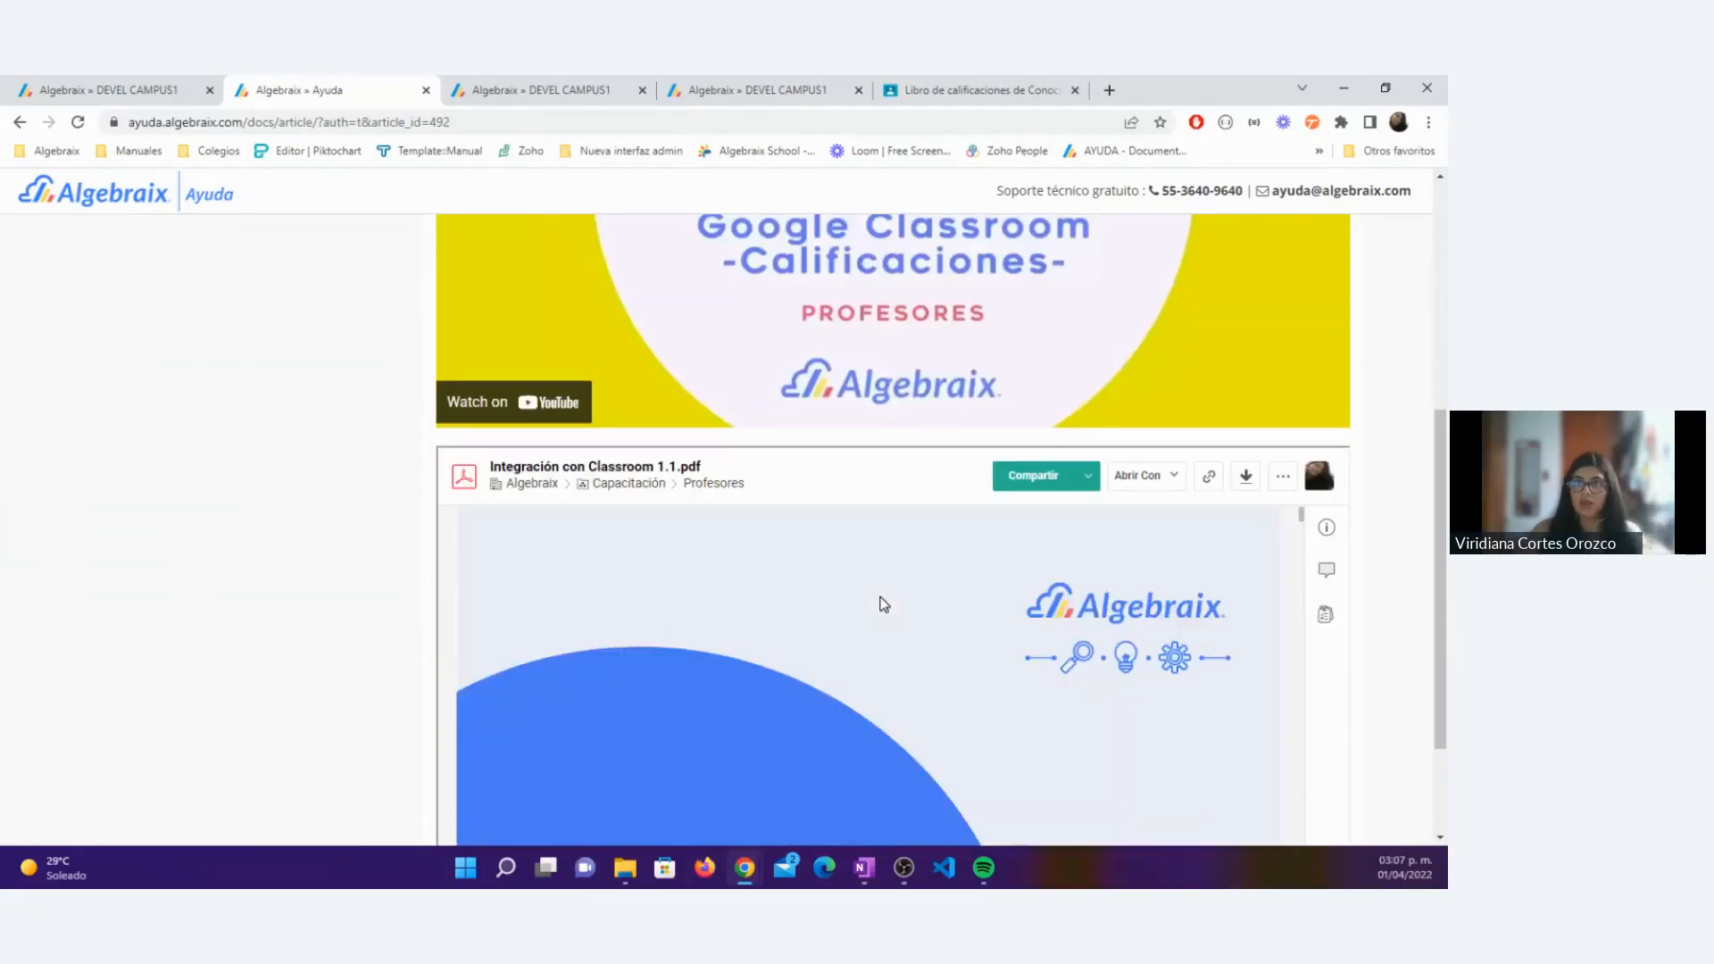
{"action": "scroll", "coordinate": [978, 630], "scroll_direction": "down", "scroll_amount": 10}
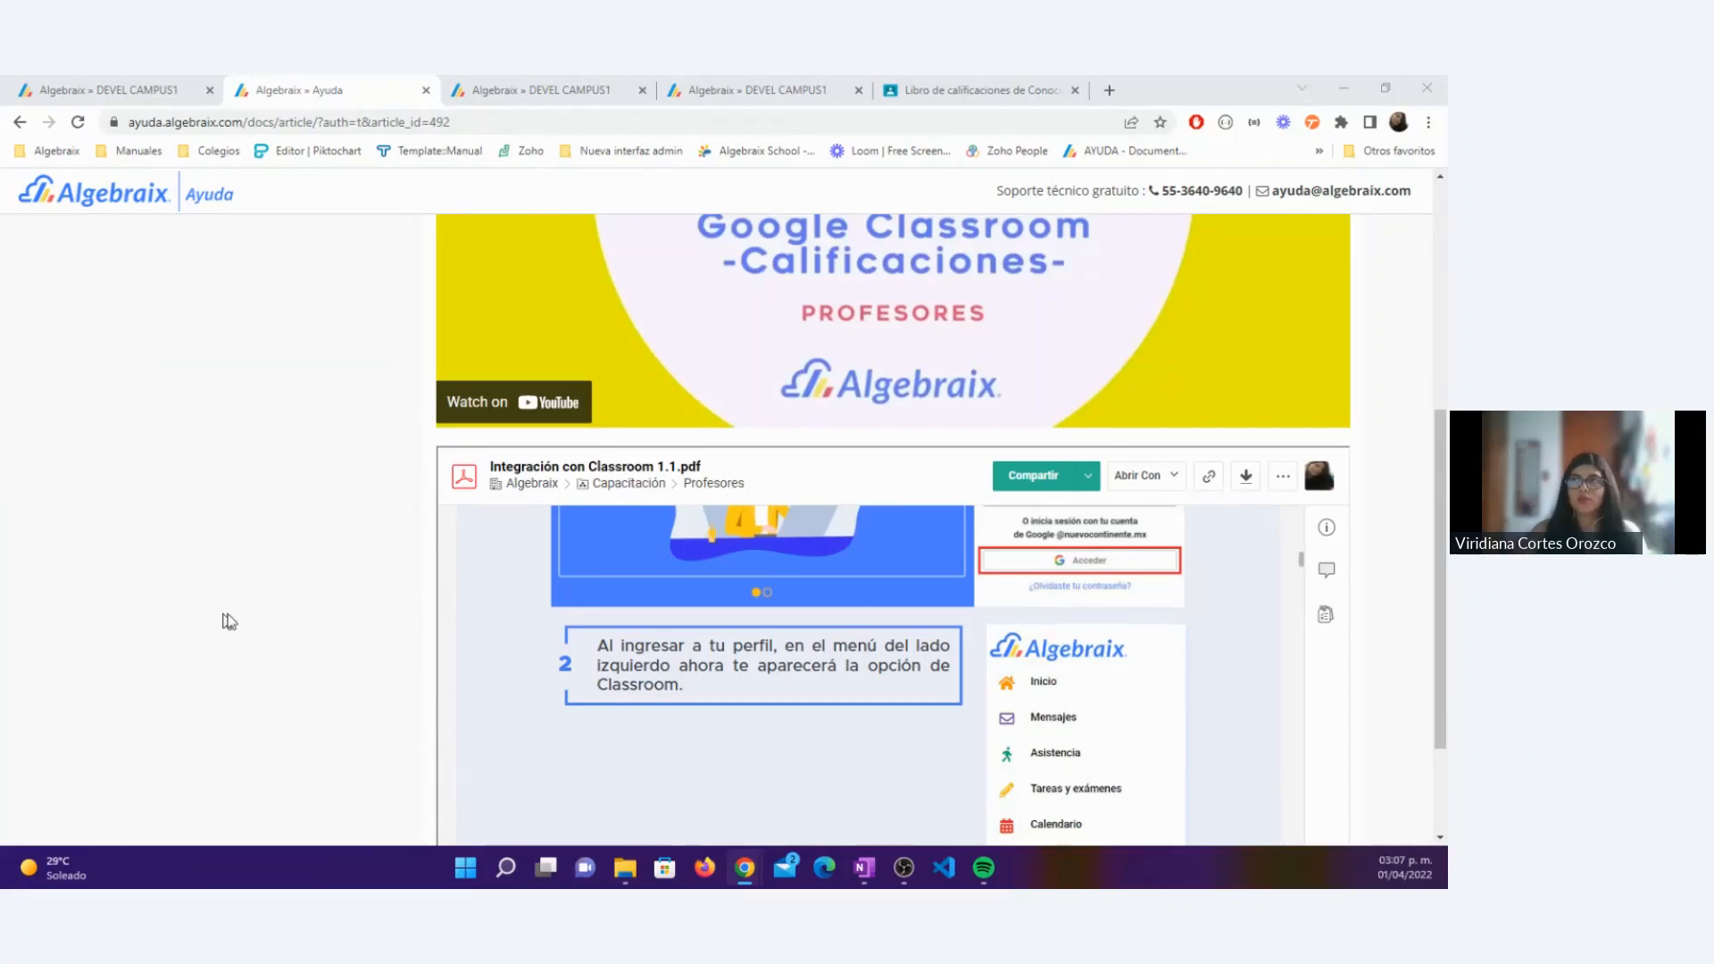
{"action": "left_click", "coordinate": [294, 577]}
{"action": "scroll", "coordinate": [312, 563], "scroll_direction": "up", "scroll_amount": 5}
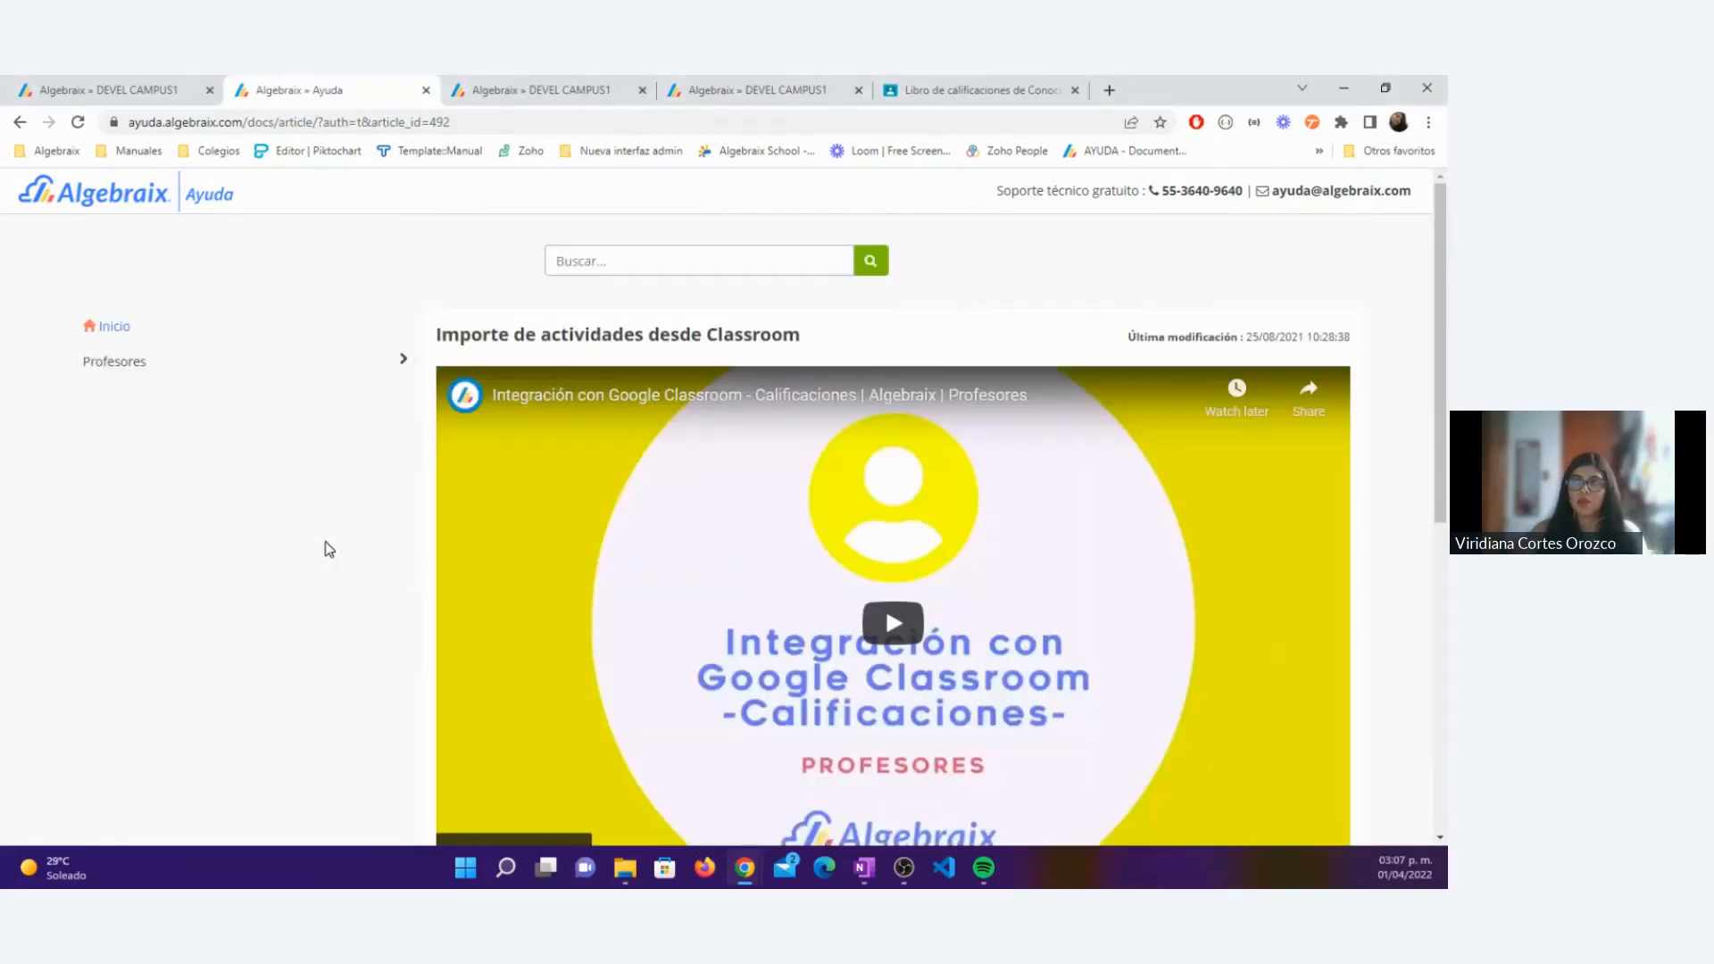